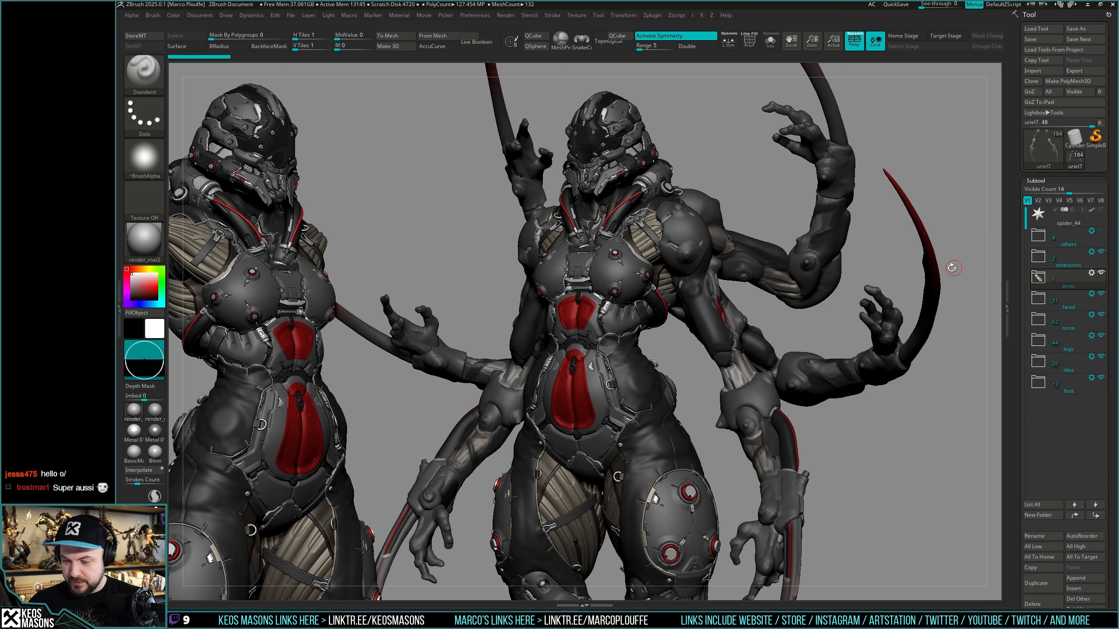
Hide the character's extra arms by turning off the visibility of the otherarms folder.
drag(892, 264, 923, 268)
drag(423, 401, 624, 361)
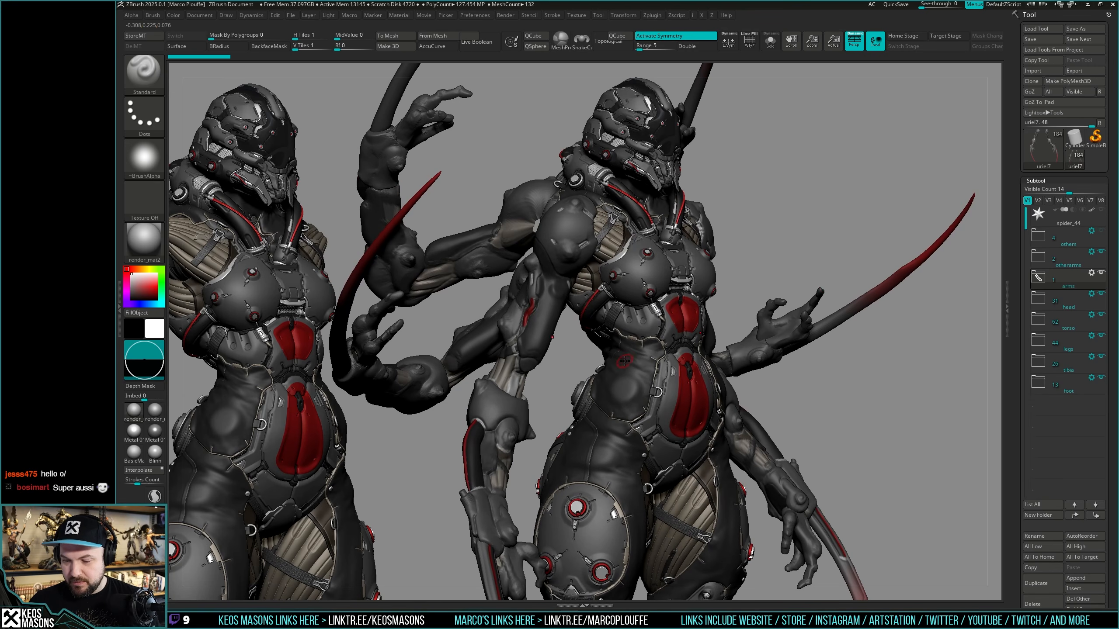
drag(817, 279, 771, 267)
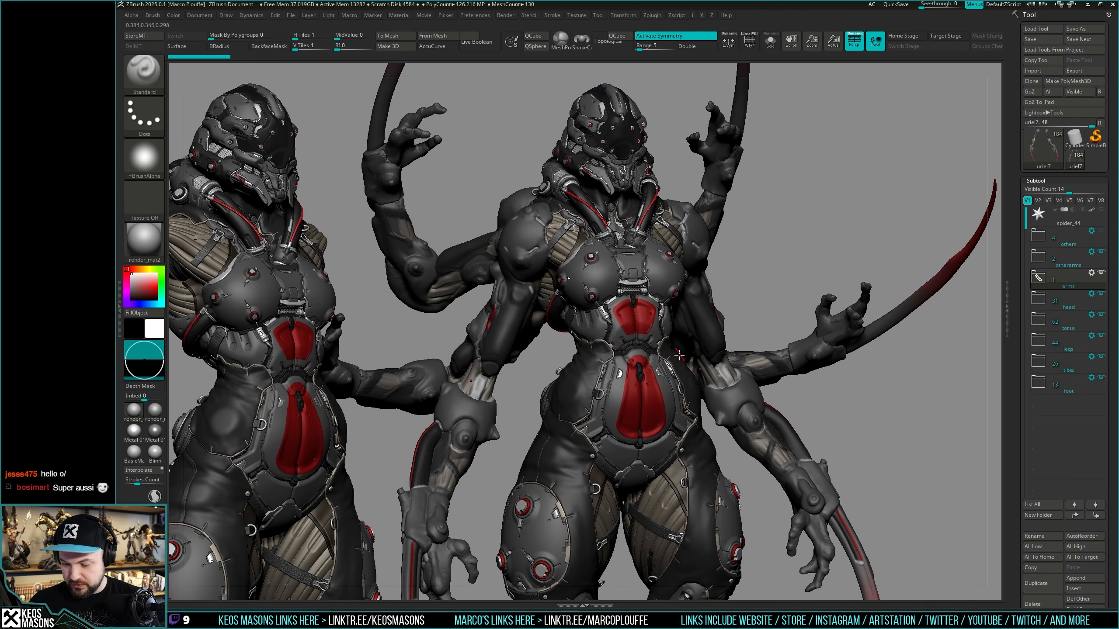
right_drag(679, 355, 767, 344)
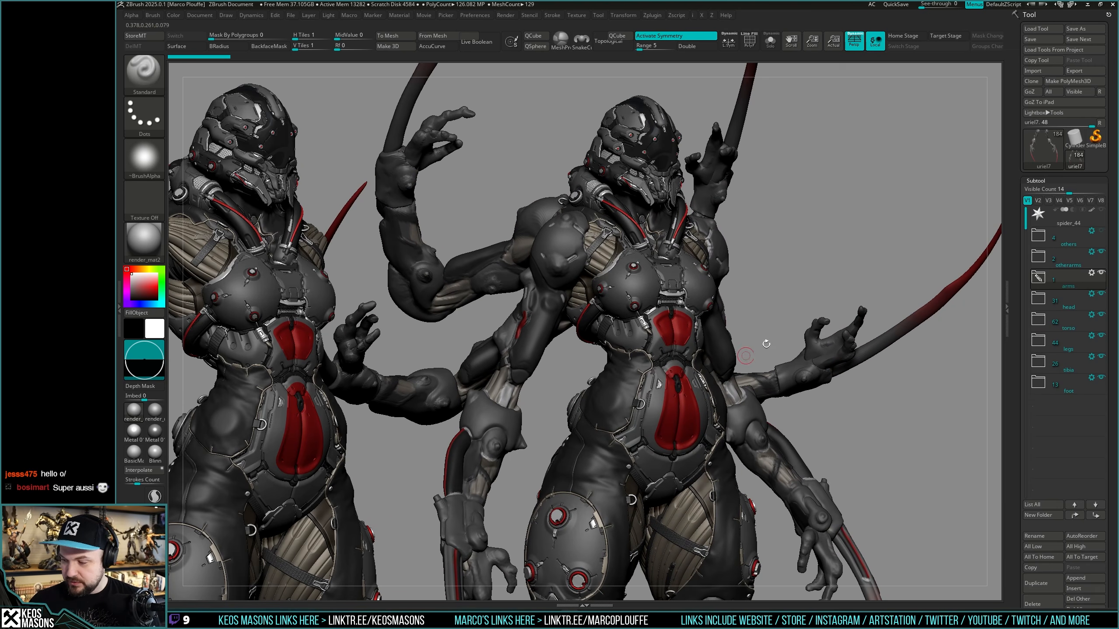
click(1101, 252)
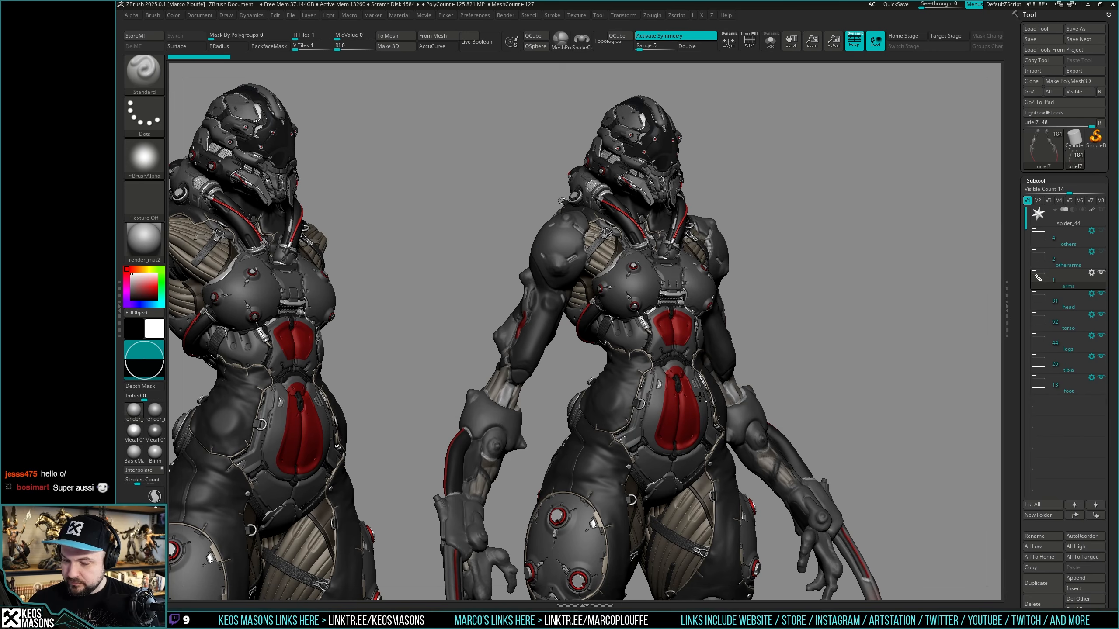
Examine the character's main arms, hands and blade proportions against the torso and legs from several angles.
alt+right_drag(700, 397, 678, 316)
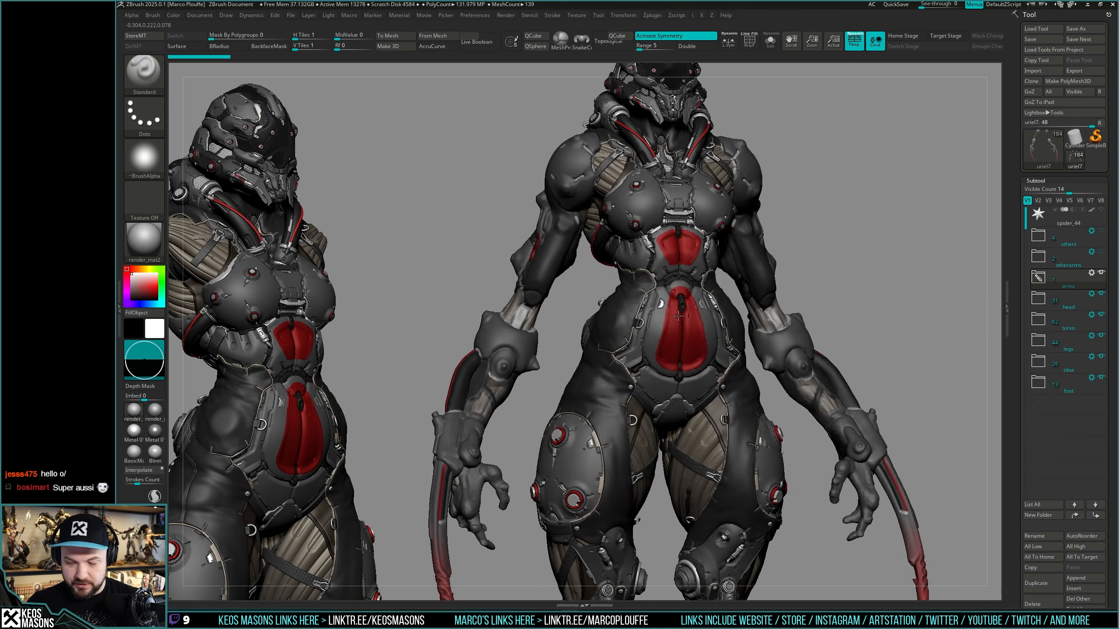
mouse_move(864, 248)
right_down()
mouse_move(837, 241)
mouse_move(874, 247)
mouse_move(845, 252)
right_up()
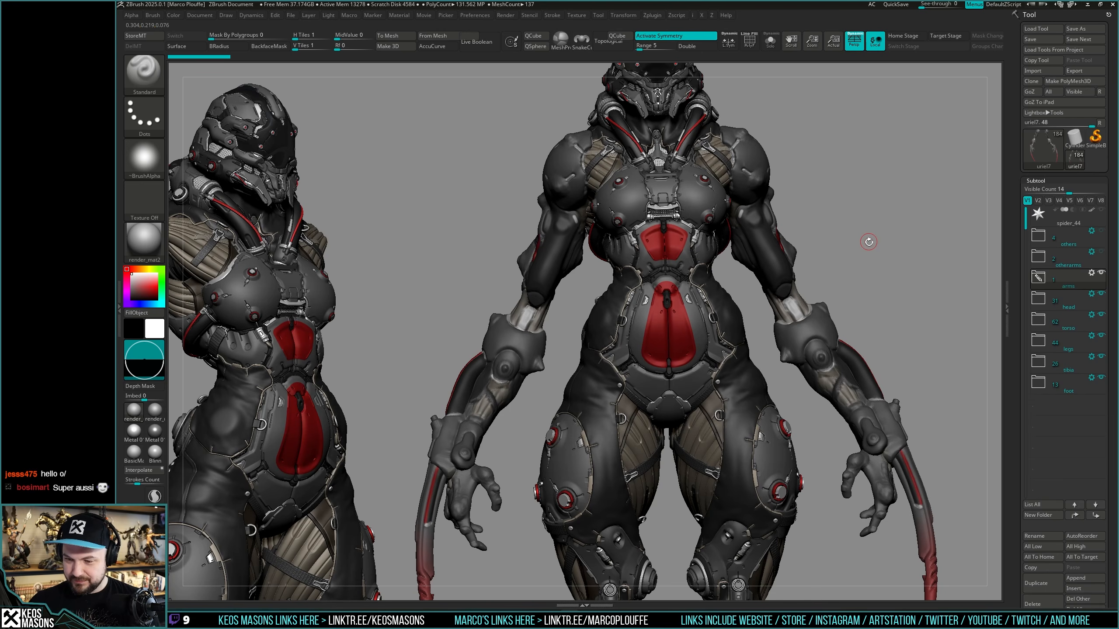
right_drag(869, 242, 868, 278)
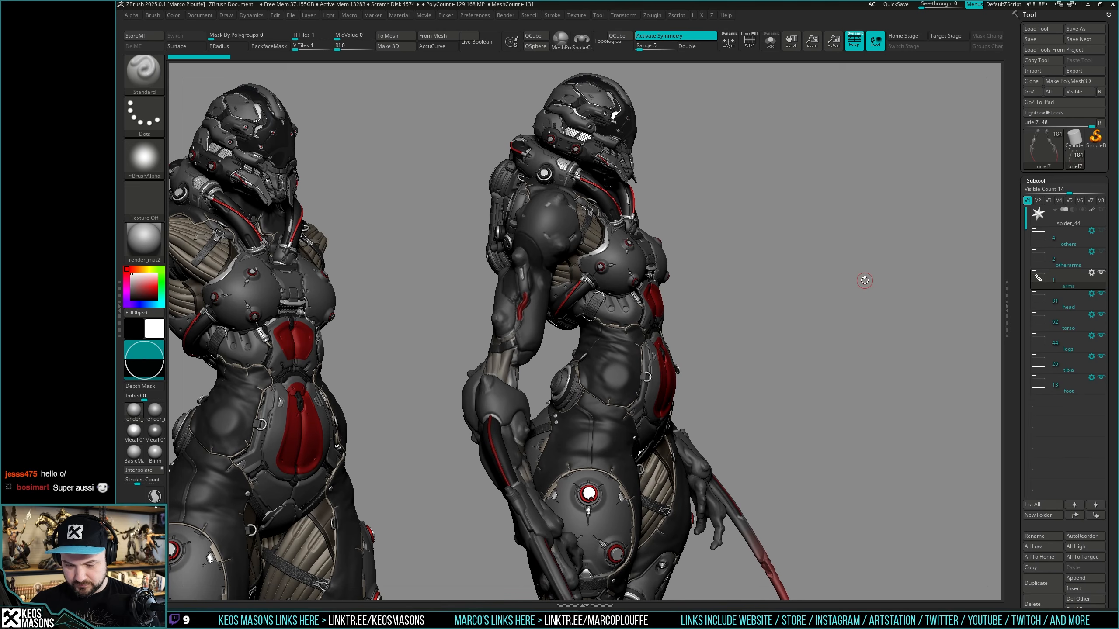
ctrl+right_drag(595, 353, 764, 347)
right_drag(837, 278, 768, 308)
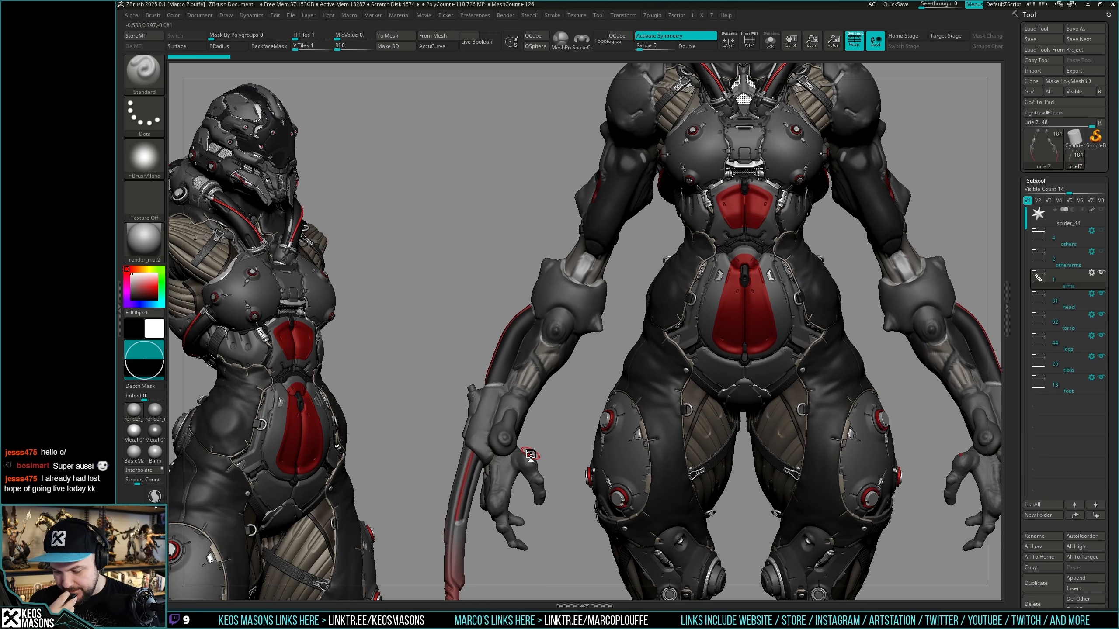
right_drag(713, 315, 768, 304)
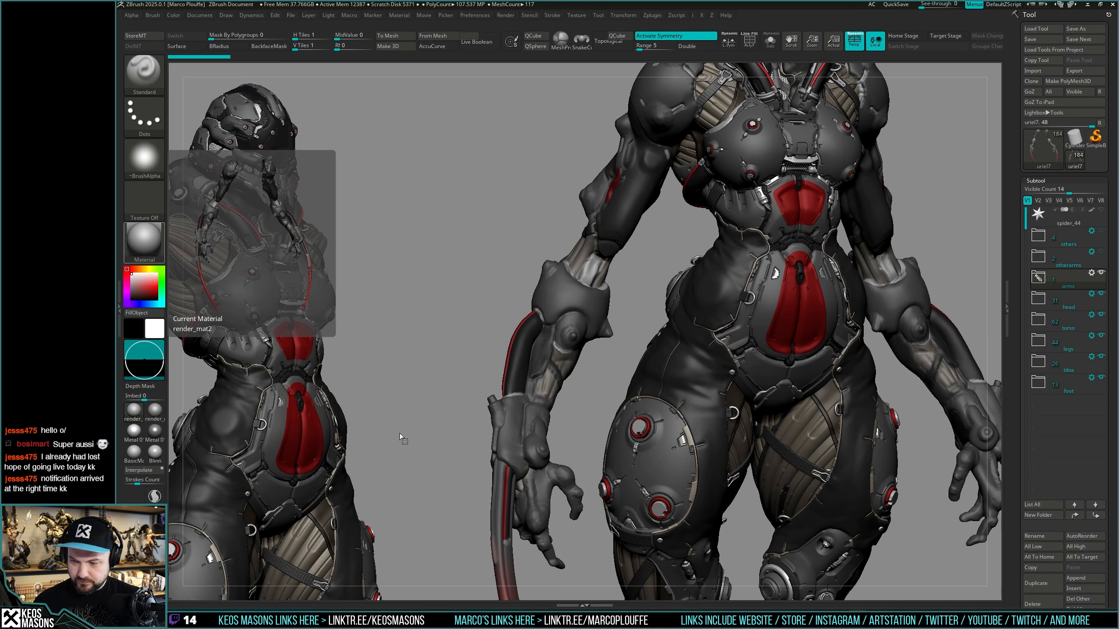
click(682, 415)
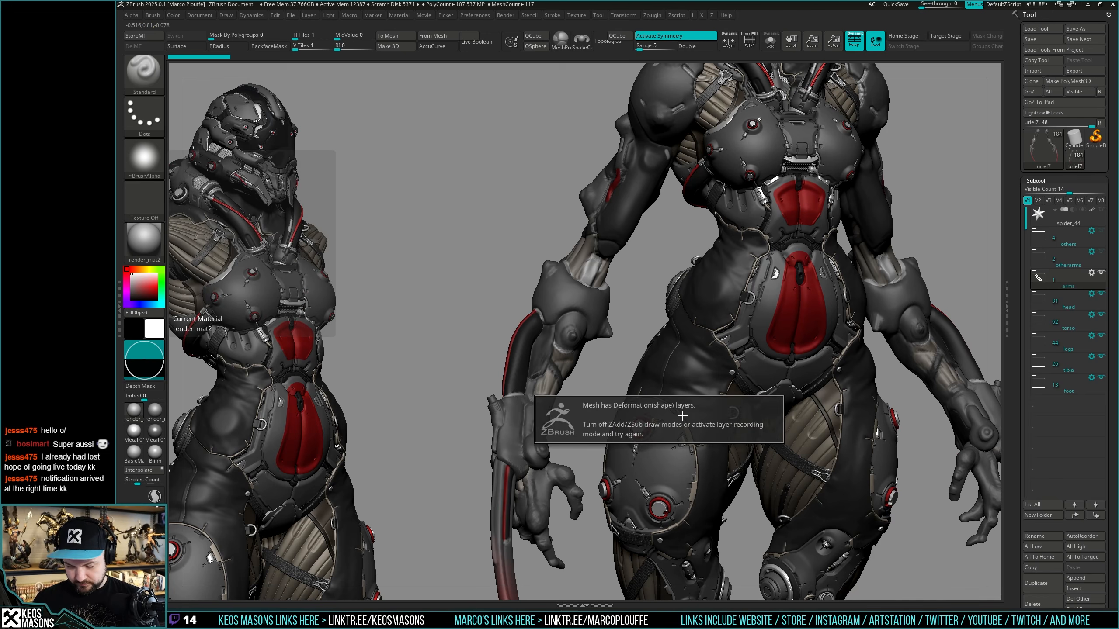
click(642, 289)
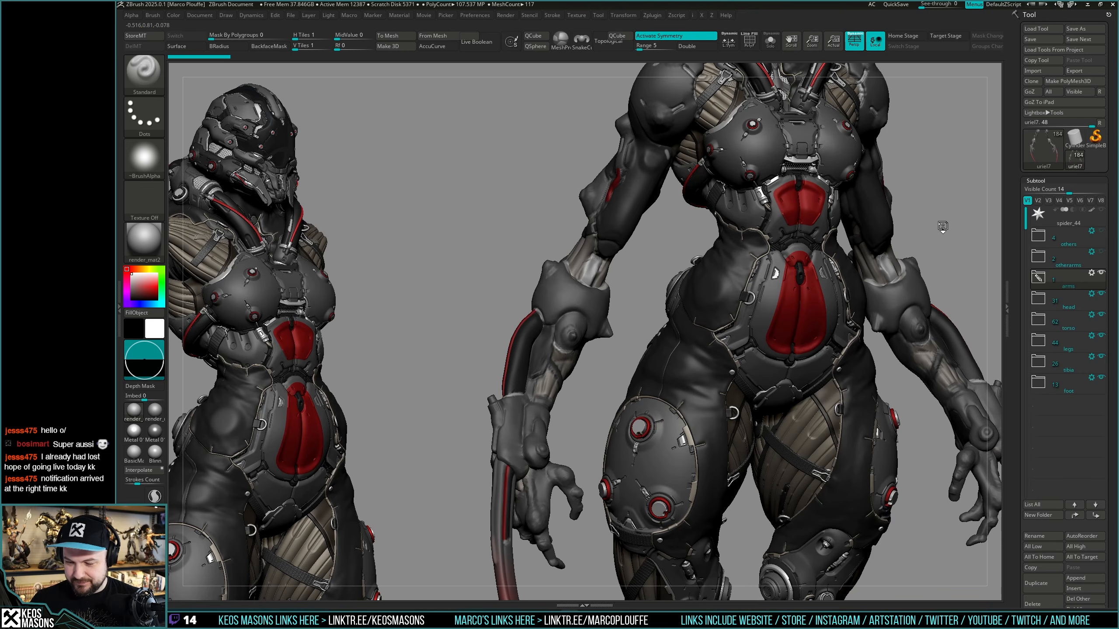
drag(943, 226, 914, 293)
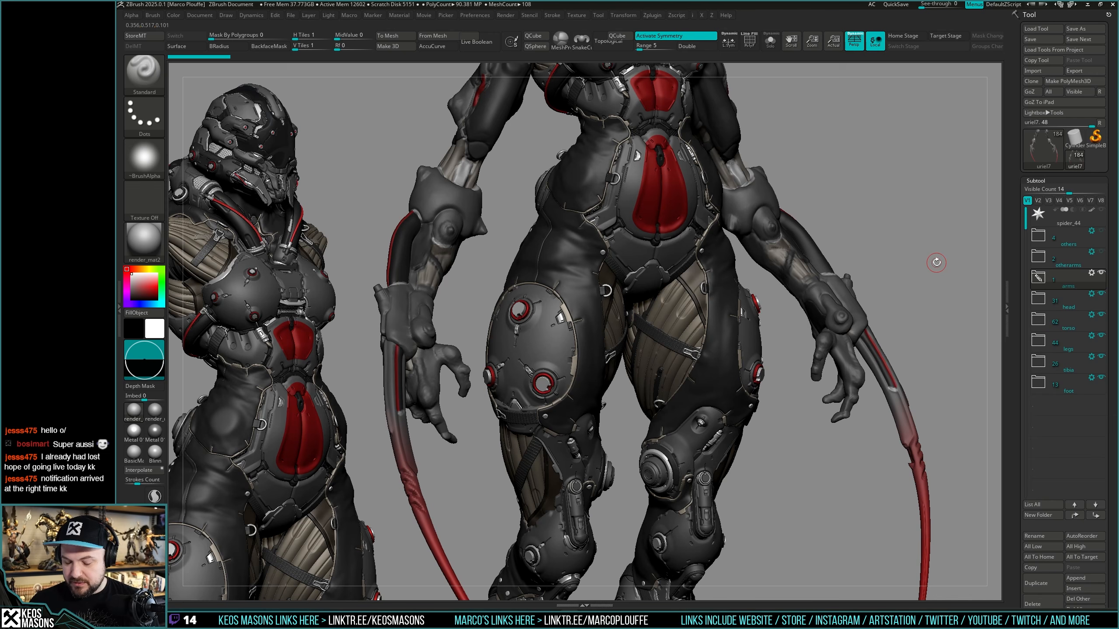
drag(916, 292, 916, 295)
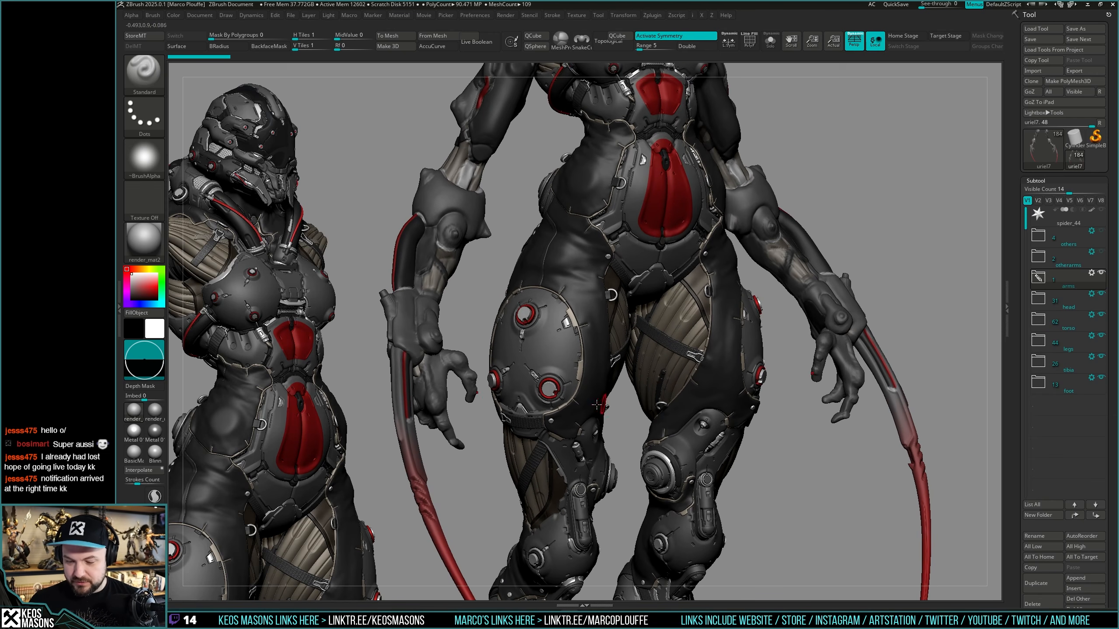
alt+right_drag(575, 400, 612, 378)
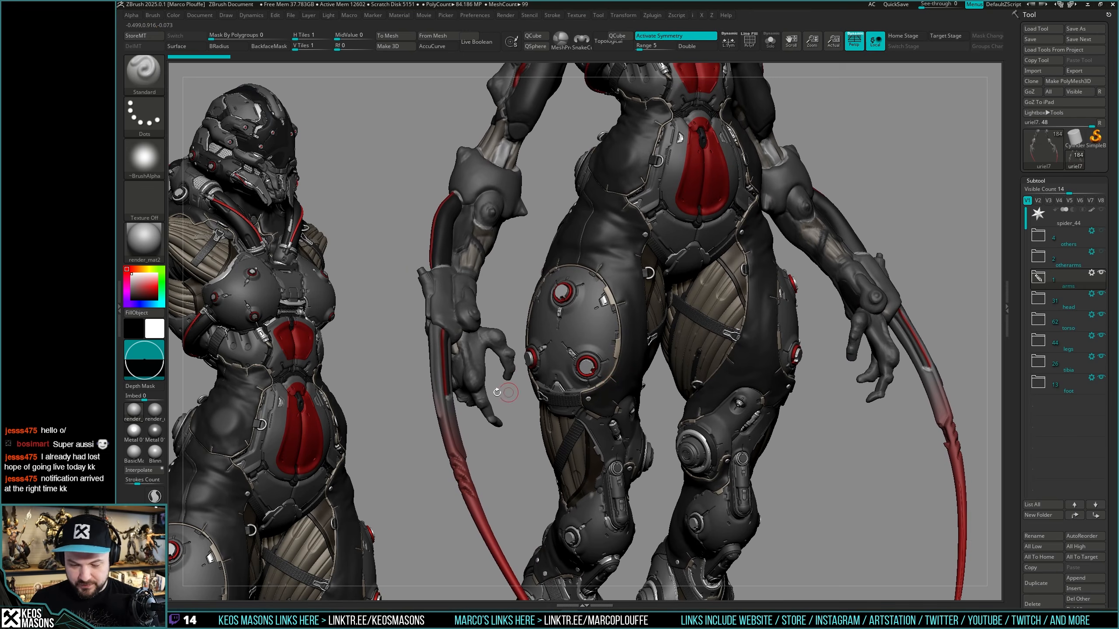
drag(497, 392, 912, 291)
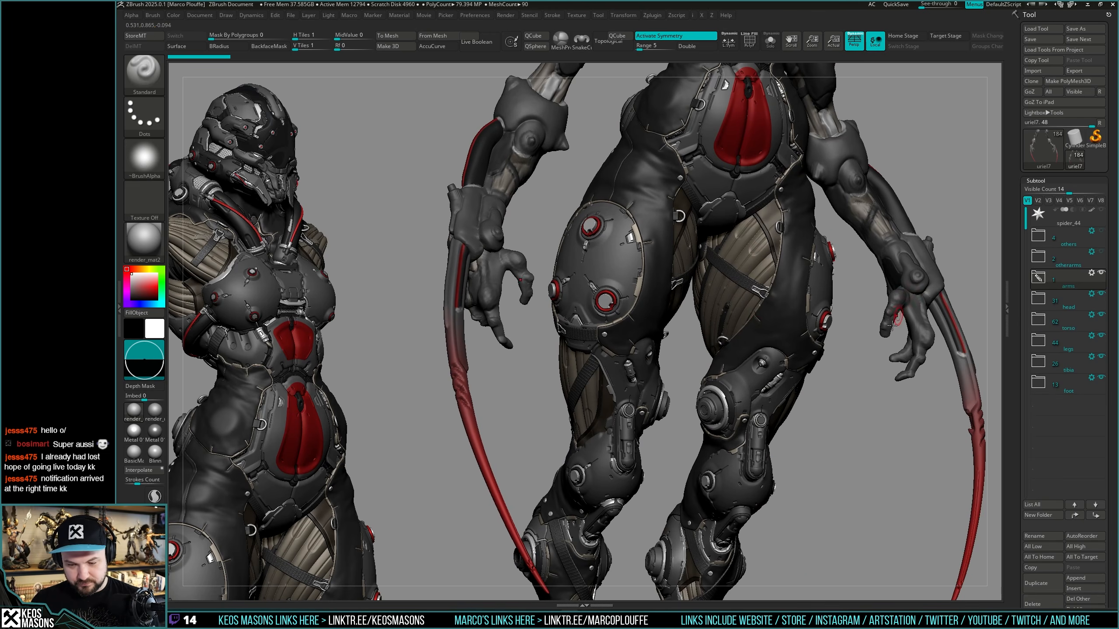
mouse_move(895, 321)
ctrl+right_down()
mouse_move(837, 319)
mouse_move(843, 331)
ctrl+right_up()
mouse_move(843, 330)
shift+right_down()
mouse_move(859, 345)
mouse_move(825, 364)
shift+right_up()
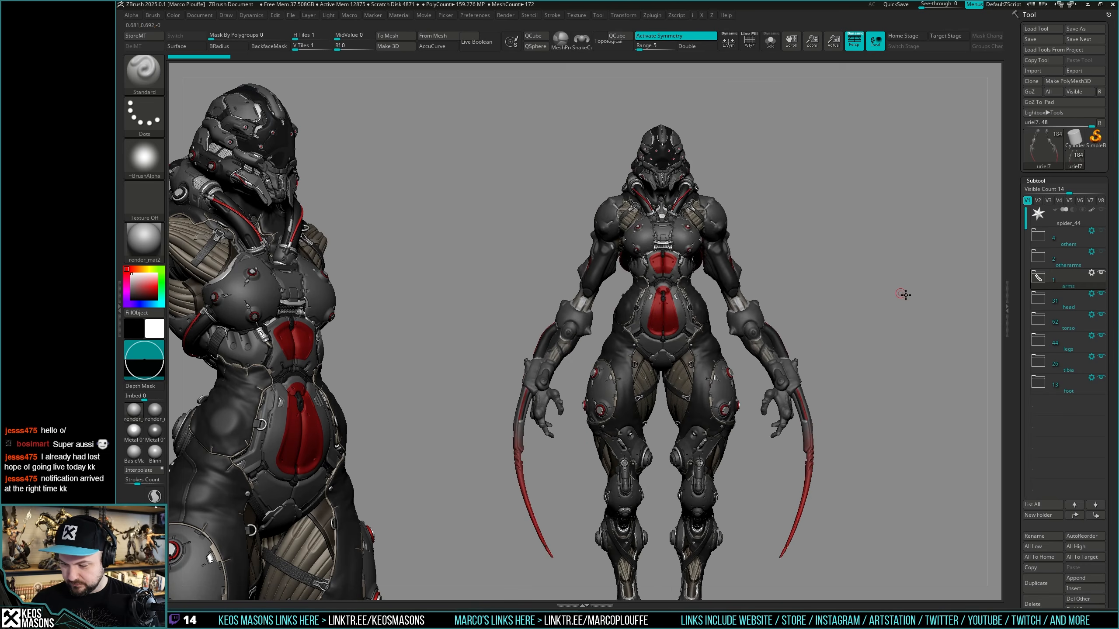
right_drag(902, 292, 892, 313)
right_drag(576, 335, 794, 300)
Isolate the arms subtool and try to reshape the elbow area with the Move brush.
key(ctrl+shift+s)
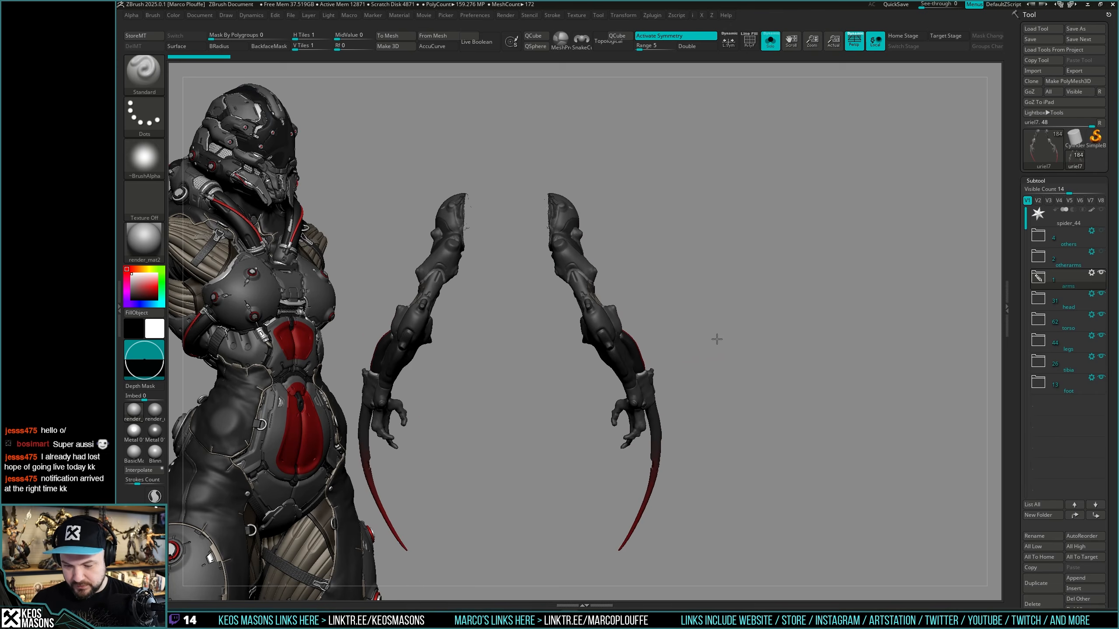
alt+right_drag(784, 337, 677, 333)
right_click(677, 334)
click(643, 335)
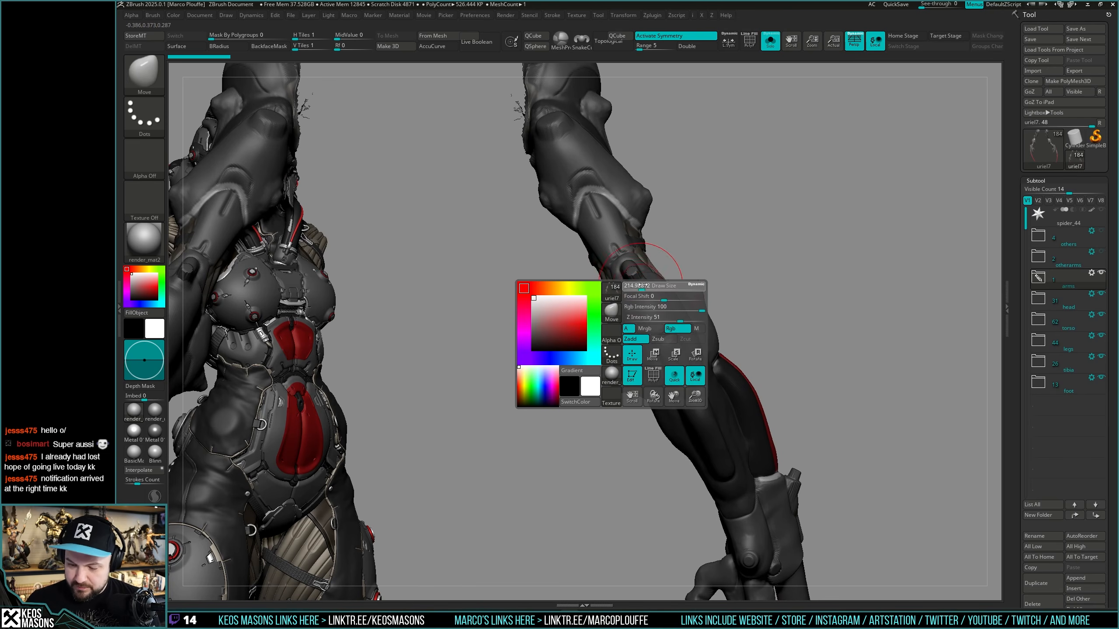
drag(637, 287, 650, 279)
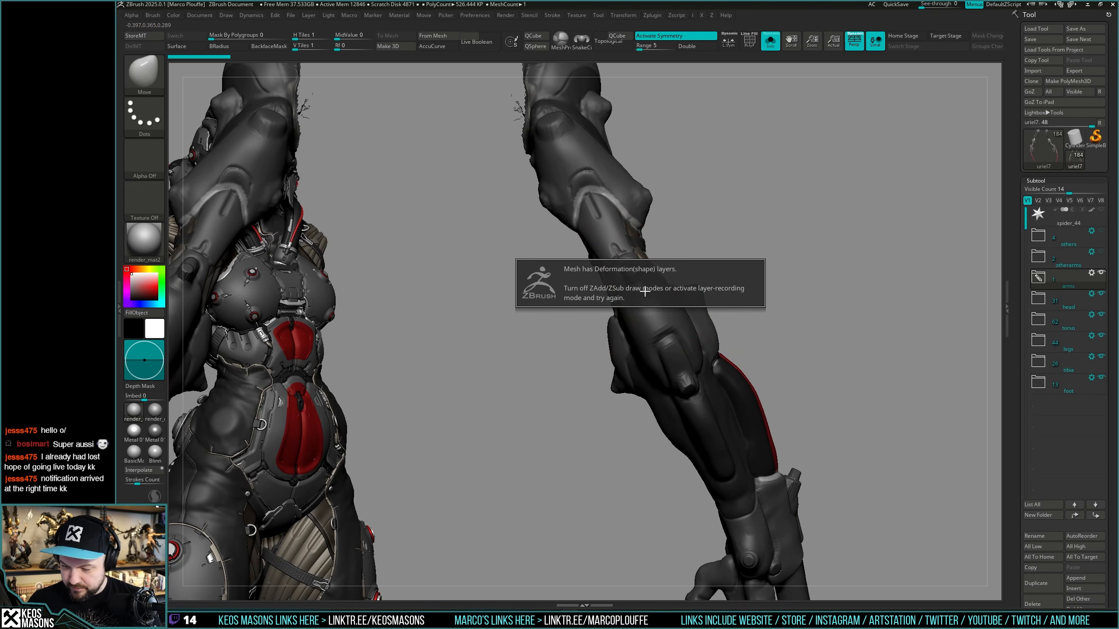
Show the whole character again and activate recording on the arms' existing Untitled Layer.
scroll(1018, 347, down, 10)
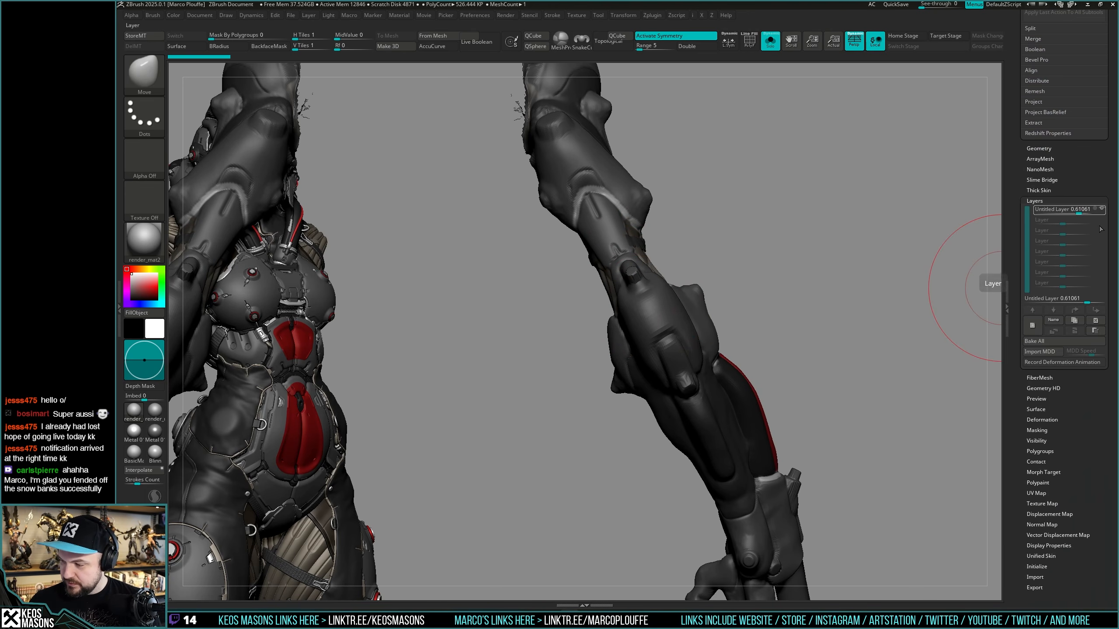
key(f)
key(ctrl+shift+s)
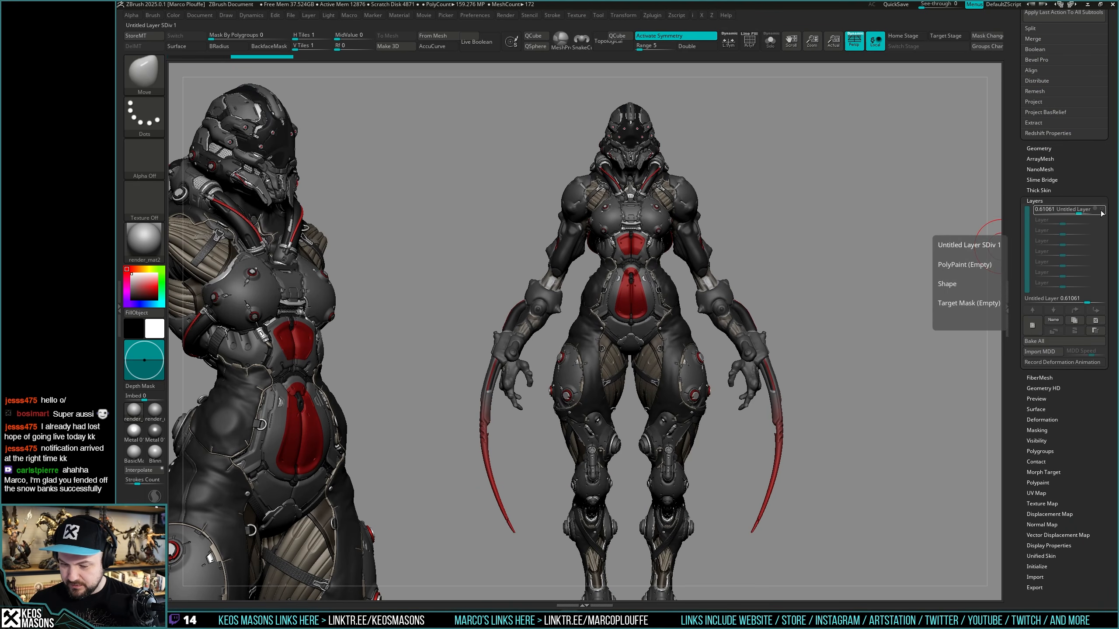
key(ctrl)
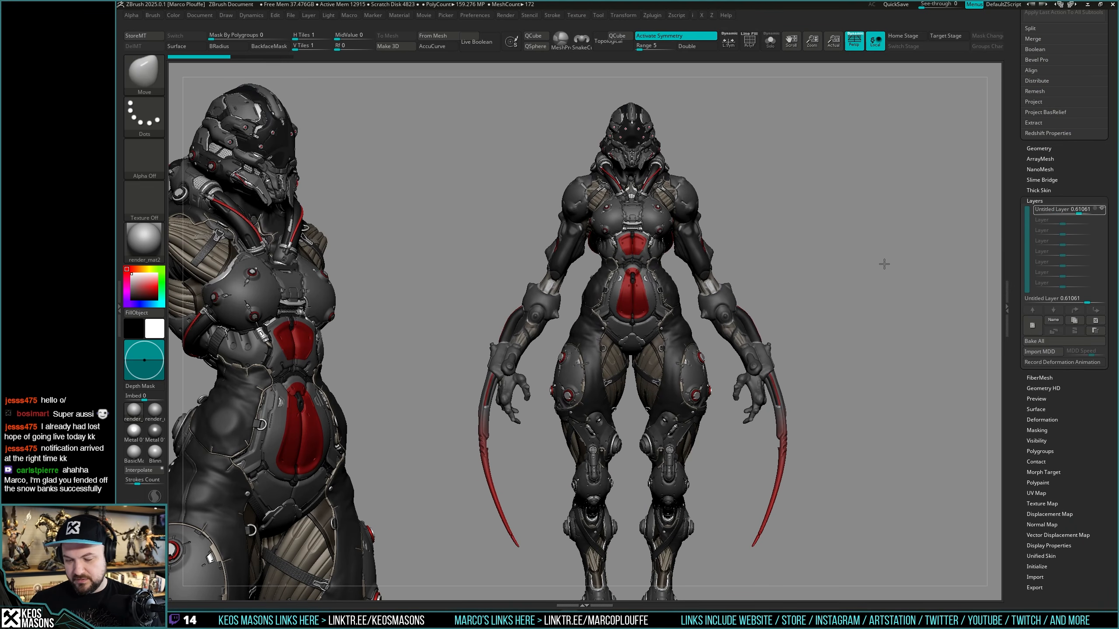
mouse_move(882, 262)
ctrl+right_down()
mouse_move(867, 283)
mouse_move(865, 269)
mouse_move(925, 247)
ctrl+right_up()
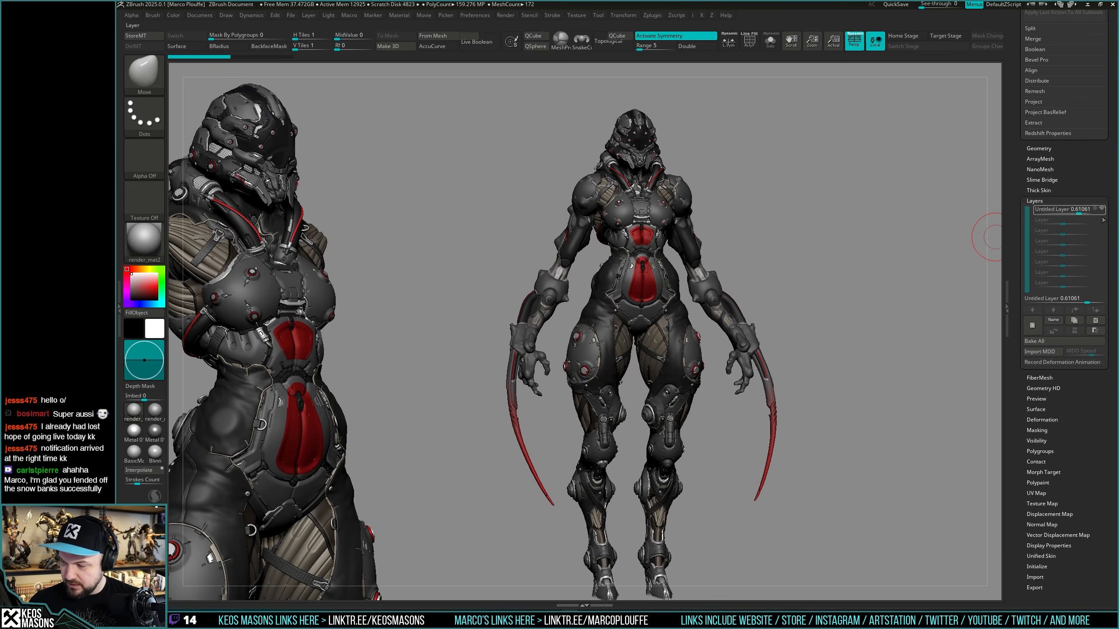
mouse_move(1078, 226)
alt+drag(899, 248, 898, 244)
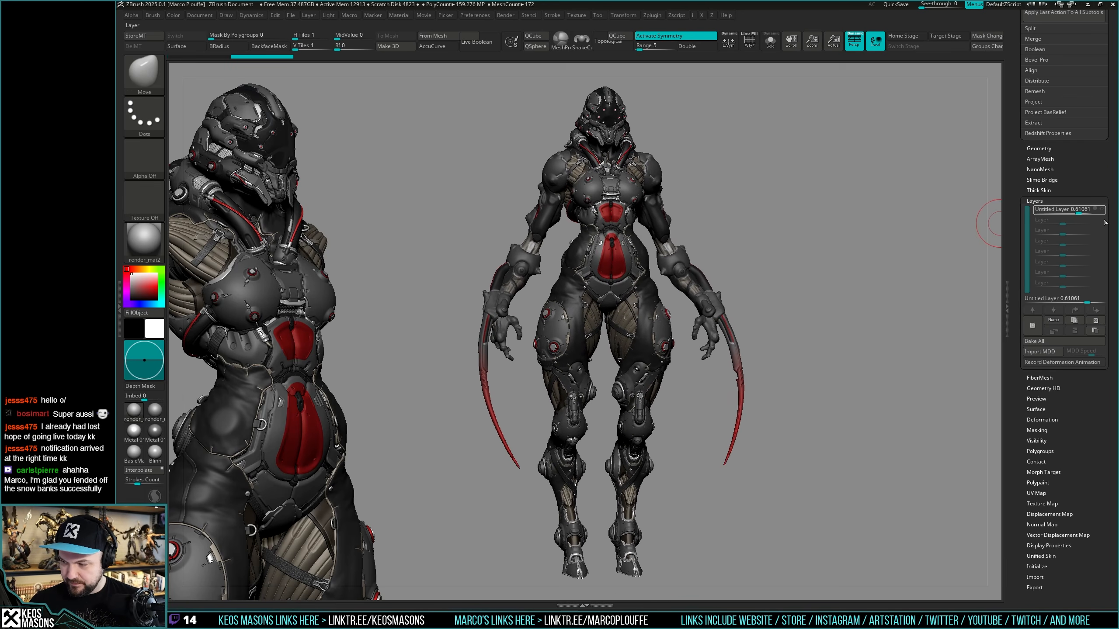
click(1101, 210)
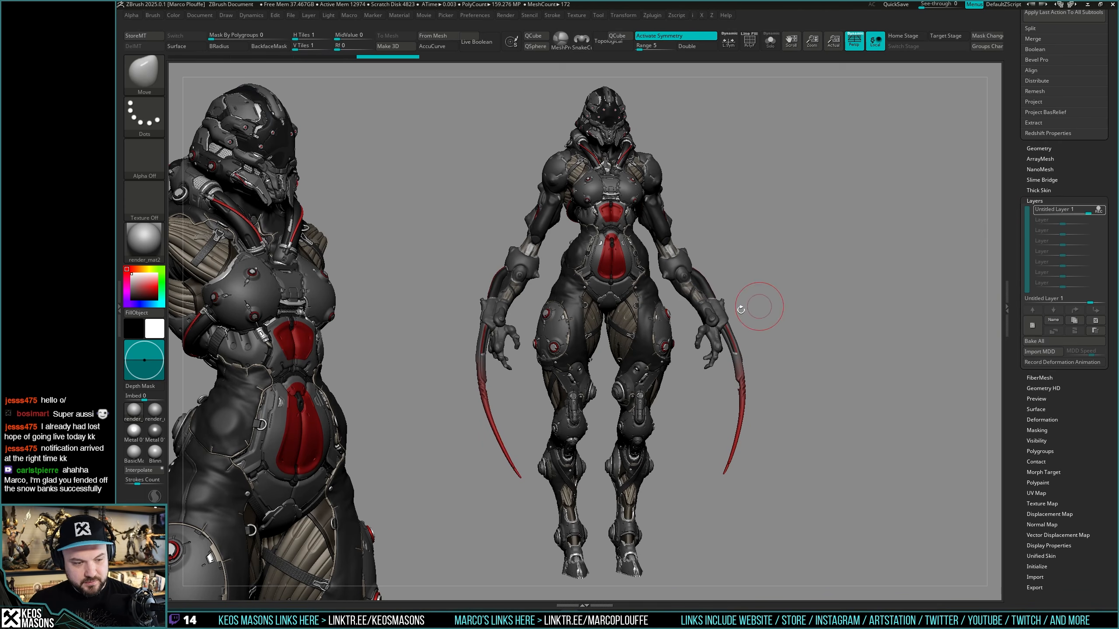
Reshape the back and side of the elbow with small Move brush adjustments on the recording layer.
mouse_move(822, 281)
mouse_down()
mouse_move(849, 279)
mouse_move(639, 313)
mouse_up()
mouse_move(639, 313)
ctrl+right_down()
mouse_move(634, 348)
mouse_move(657, 335)
mouse_move(592, 298)
ctrl+right_up()
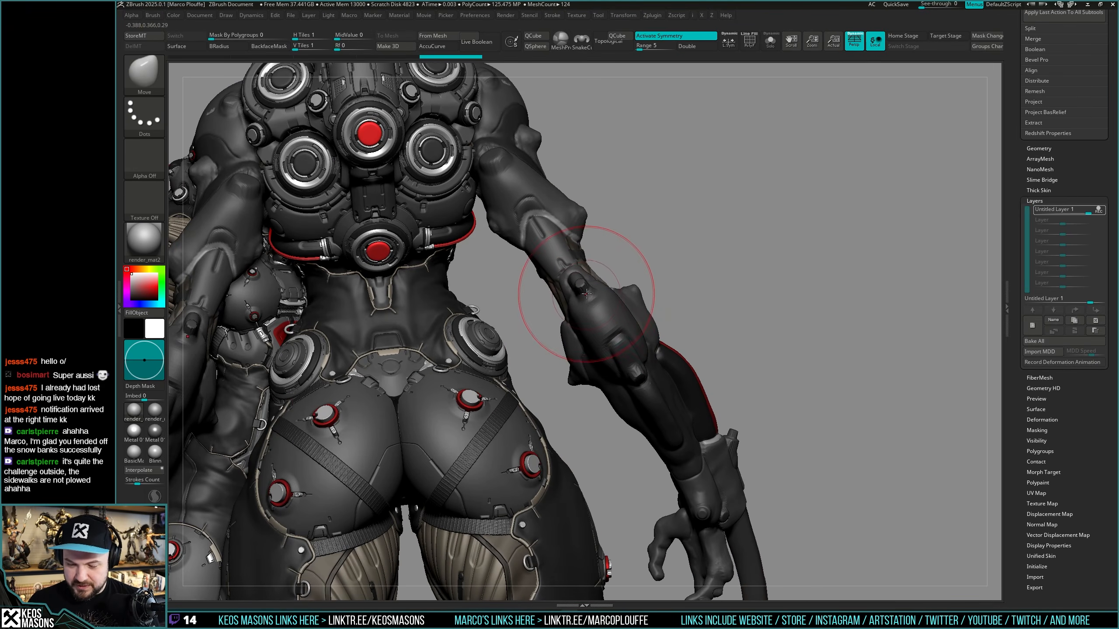
drag(589, 300, 601, 294)
mouse_move(600, 295)
right_down()
mouse_move(506, 287)
mouse_move(627, 281)
mouse_move(568, 277)
right_up()
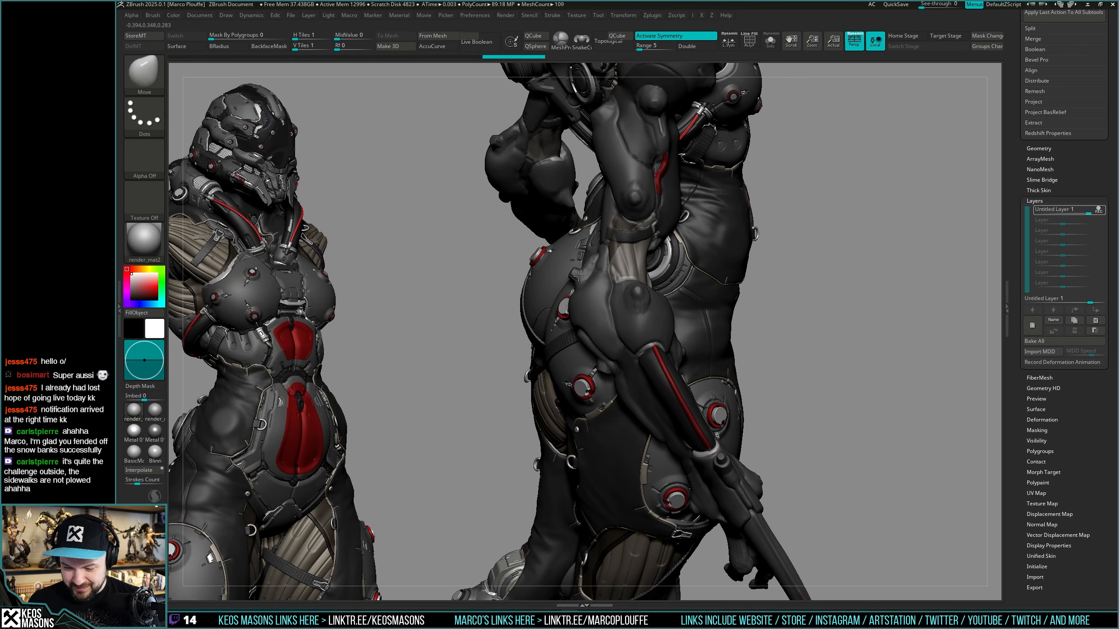
drag(578, 276, 576, 277)
mouse_move(576, 278)
right_down()
mouse_move(606, 283)
mouse_move(584, 295)
mouse_move(788, 328)
mouse_move(689, 295)
mouse_move(570, 337)
right_up()
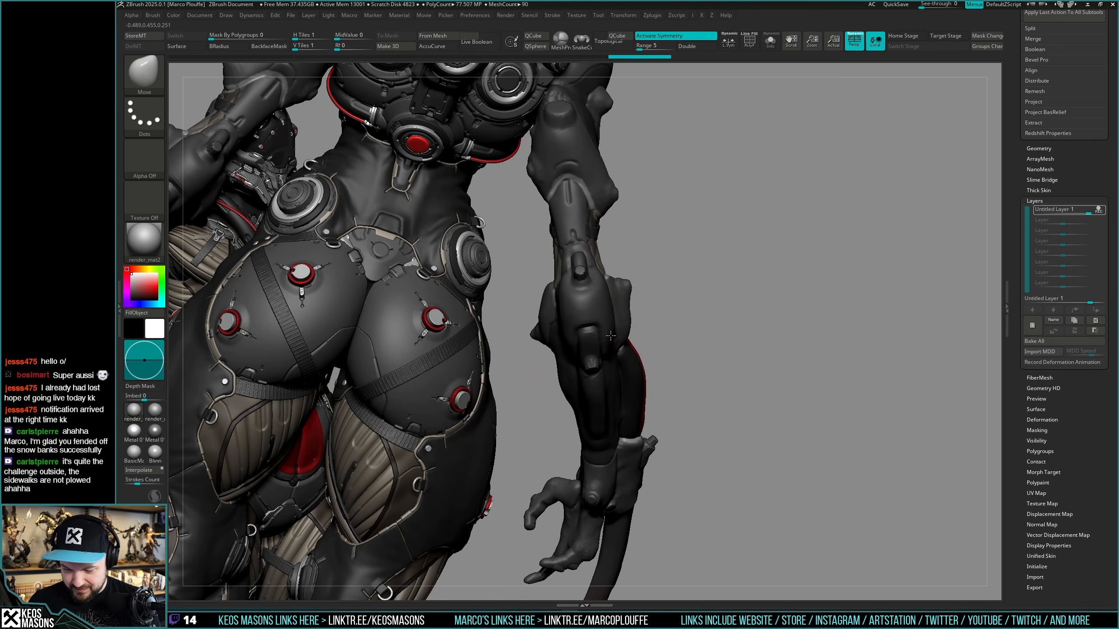
Refine the outer forearm bulge above the red strip with the Move brush, checking the arms in isolation.
mouse_move(649, 331)
ctrl+right_down()
mouse_move(831, 317)
mouse_move(794, 315)
mouse_move(801, 307)
mouse_move(630, 334)
ctrl+right_up()
mouse_move(724, 362)
right_down()
mouse_move(690, 366)
mouse_move(806, 341)
mouse_move(851, 291)
right_up()
right_drag(681, 367, 748, 366)
key(alt+s)
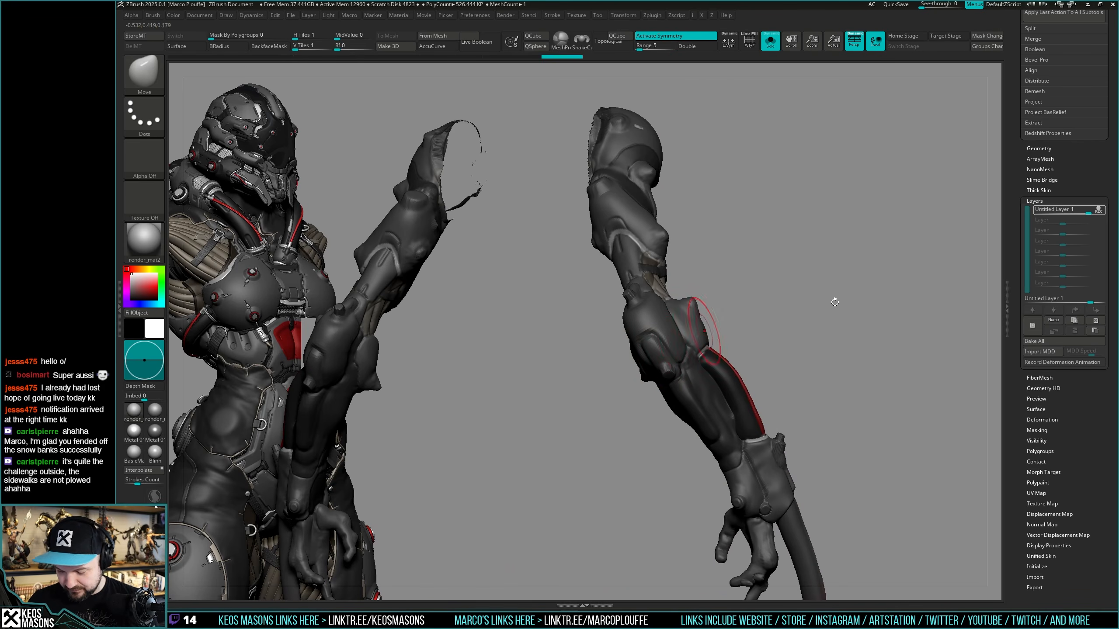
key(alt+s)
right_drag(834, 302, 772, 338)
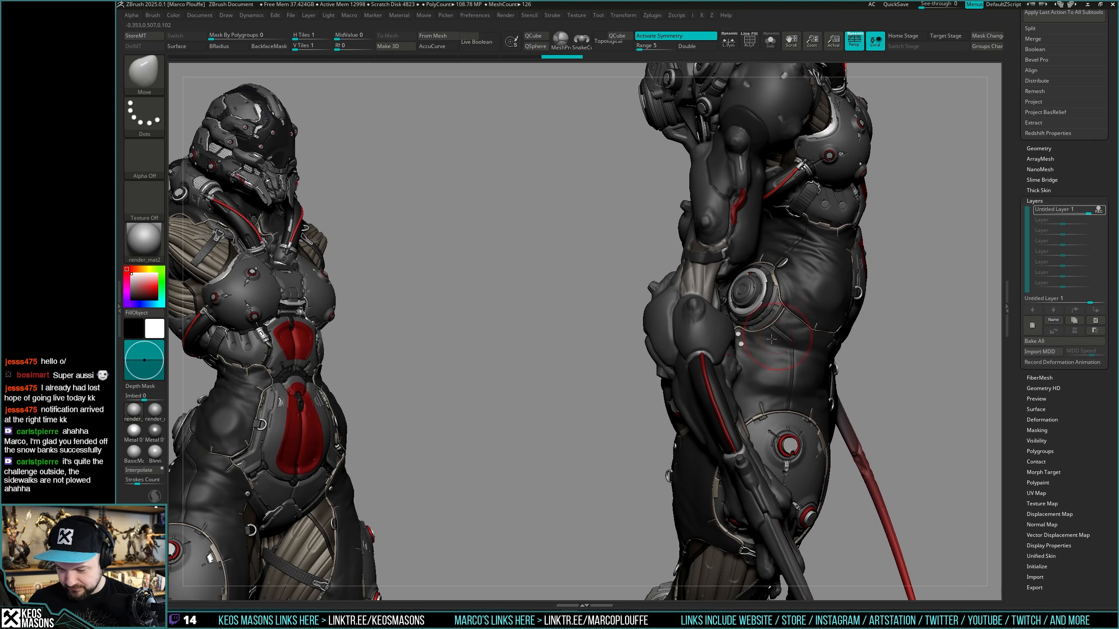
Examine the silhouette of the arm, elbow and forearm against the whole character from several angles.
key(space)
key(space)
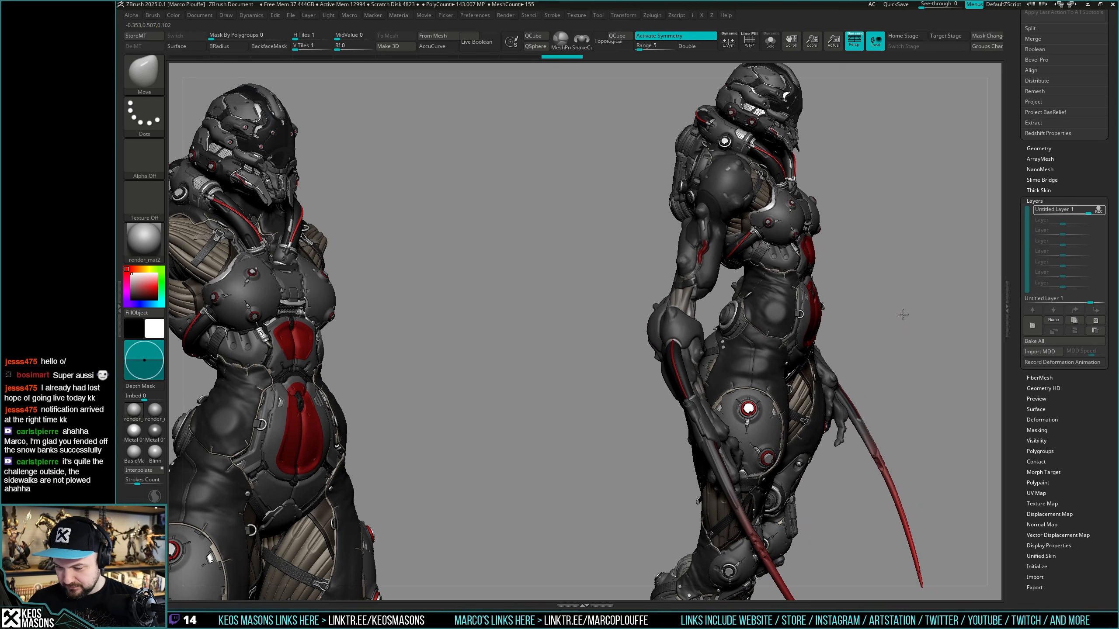
mouse_move(903, 317)
mouse_down()
mouse_move(879, 290)
mouse_move(908, 296)
mouse_up()
mouse_move(899, 334)
mouse_down()
mouse_move(674, 370)
mouse_move(691, 392)
mouse_move(664, 365)
mouse_up()
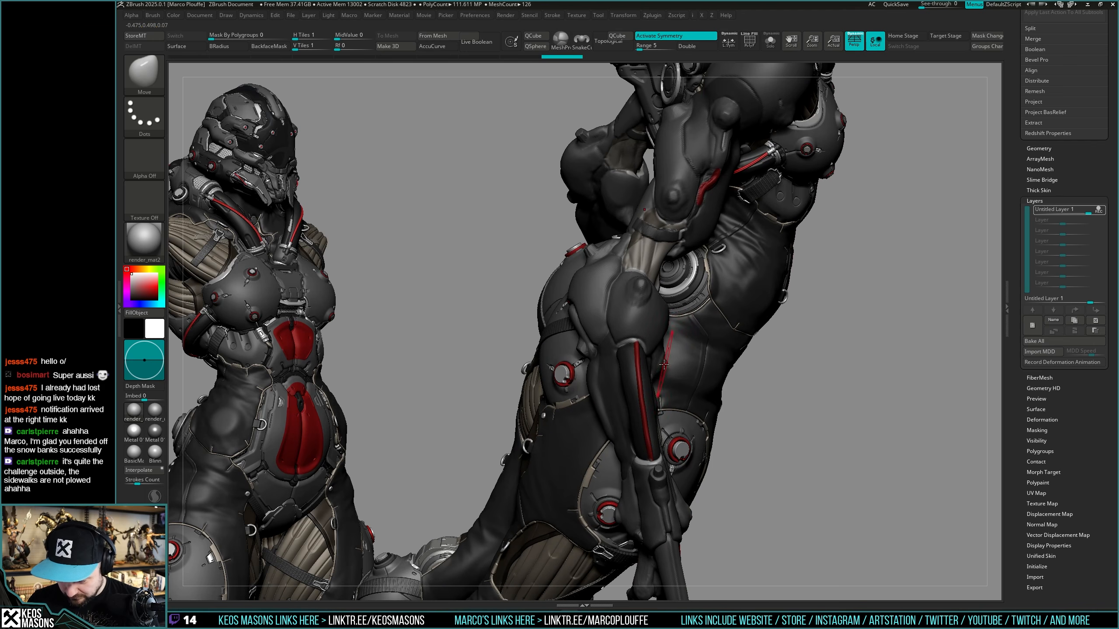
ctrl+right_drag(669, 355, 674, 309)
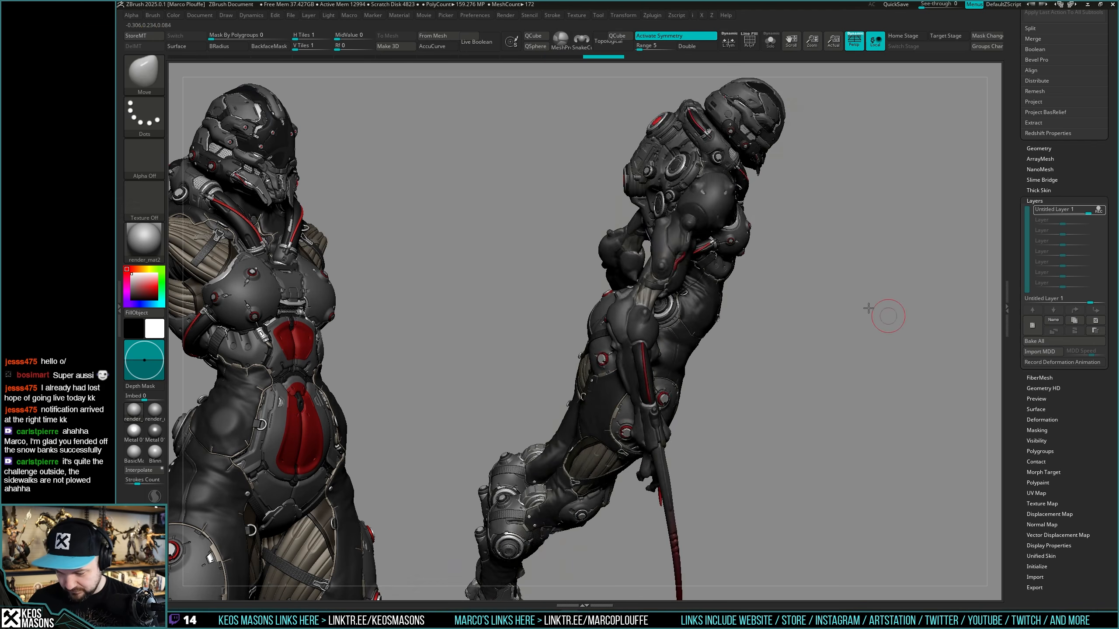
mouse_move(870, 308)
right_down()
mouse_move(855, 286)
mouse_move(899, 265)
right_up()
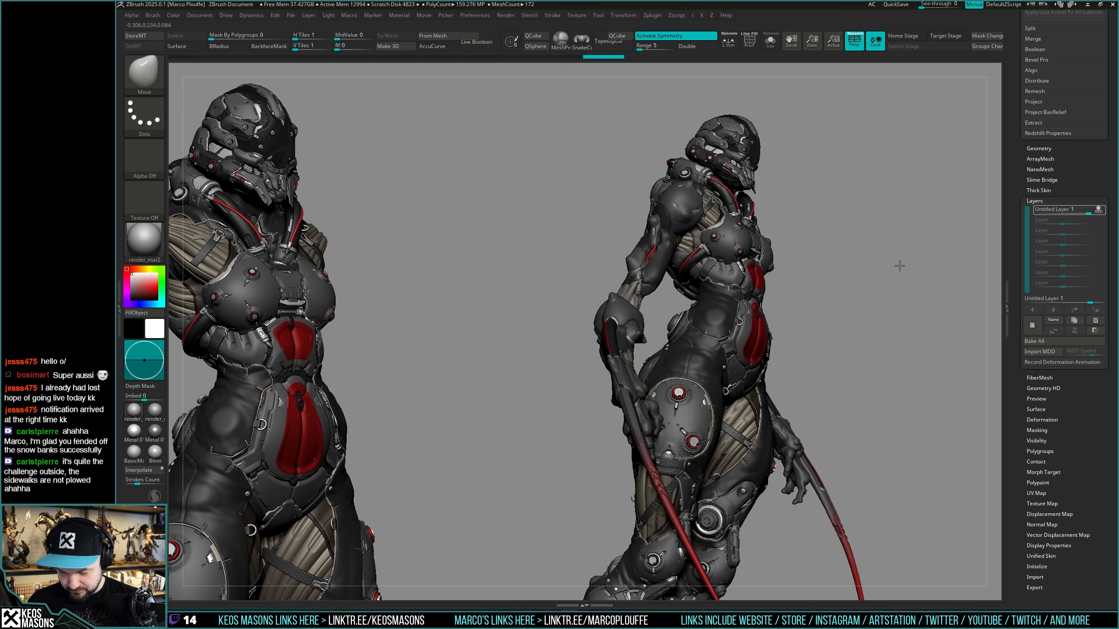
right_drag(910, 313, 940, 312)
right_drag(692, 359, 706, 385)
Nudge the forearm contour with the Move brush, checking the arms both in isolation and together with the body.
key(ctrl+shift+s)
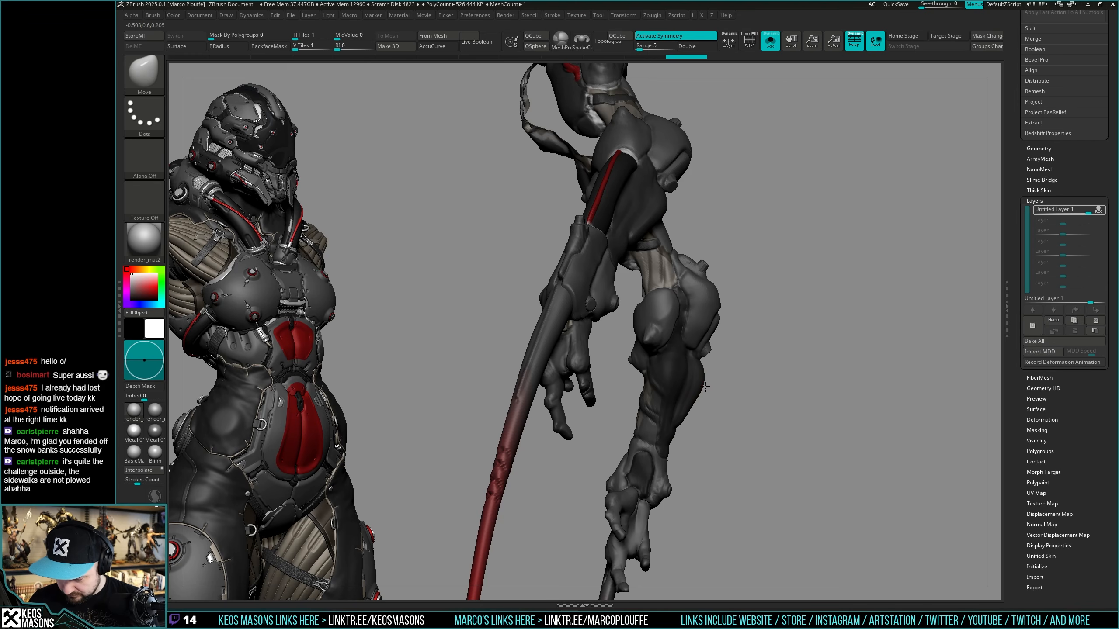
right_drag(705, 386, 734, 367)
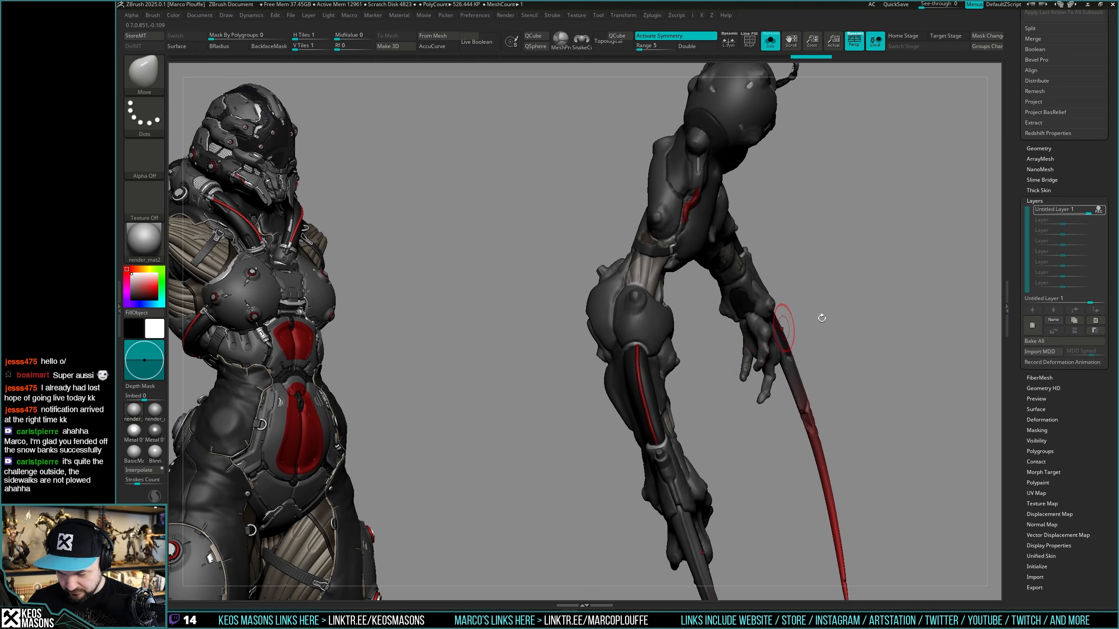
key(ctrl+shift+s)
mouse_move(884, 320)
right_down()
mouse_move(867, 247)
mouse_move(696, 348)
mouse_move(715, 392)
mouse_move(701, 387)
right_up()
key(space)
drag(705, 387, 687, 385)
mouse_move(657, 383)
right_down()
mouse_move(703, 387)
mouse_move(781, 314)
mouse_move(911, 287)
mouse_move(906, 274)
mouse_move(906, 288)
right_up()
Hide the foot, tibia and legs subtool folders, keeping the arms, head and torso on display.
drag(1094, 177, 1065, 309)
click(1102, 377)
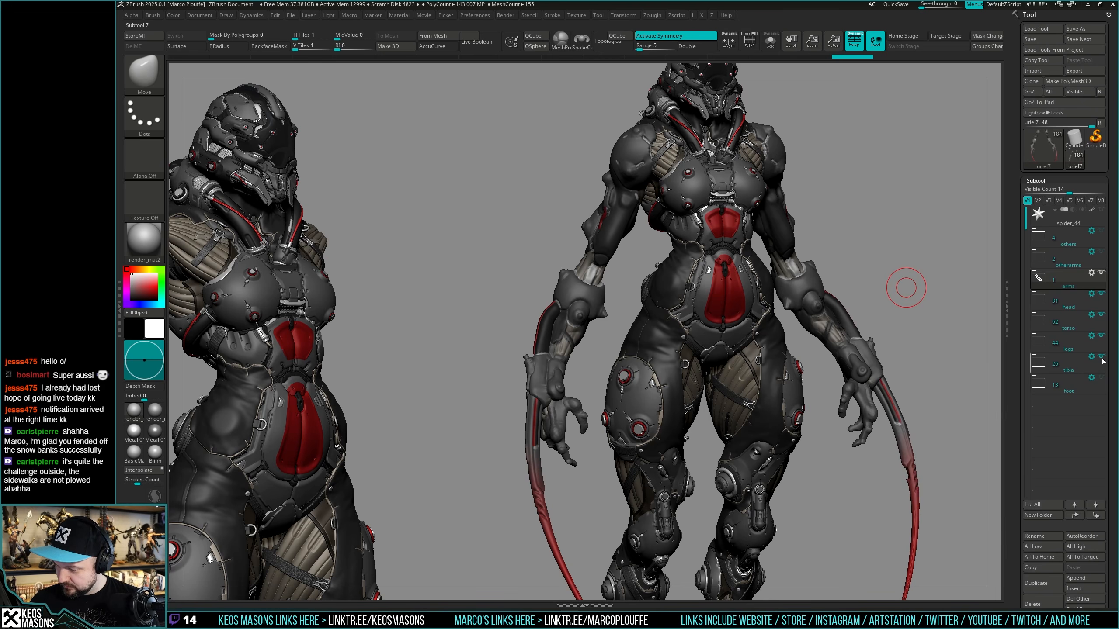
click(1101, 357)
click(1100, 335)
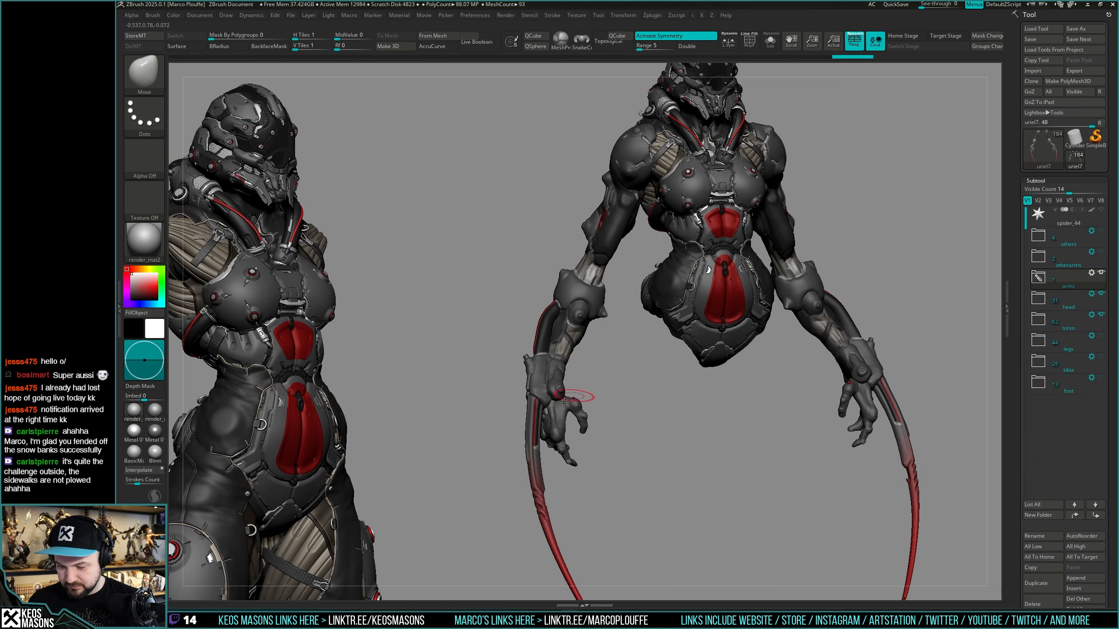
Add a second recording sculpt layer to the arms subtool for posing the hands.
mouse_move(577, 396)
right_down()
mouse_move(669, 399)
mouse_move(591, 384)
mouse_move(615, 364)
mouse_move(629, 401)
mouse_move(670, 414)
mouse_move(631, 432)
mouse_move(636, 404)
mouse_move(623, 443)
mouse_move(653, 344)
right_up()
mouse_move(653, 344)
ctrl+right_down()
mouse_move(617, 379)
mouse_move(630, 392)
mouse_move(612, 393)
mouse_move(636, 388)
mouse_move(623, 403)
mouse_move(581, 420)
mouse_move(619, 395)
ctrl+right_up()
drag(1049, 419, 1043, 226)
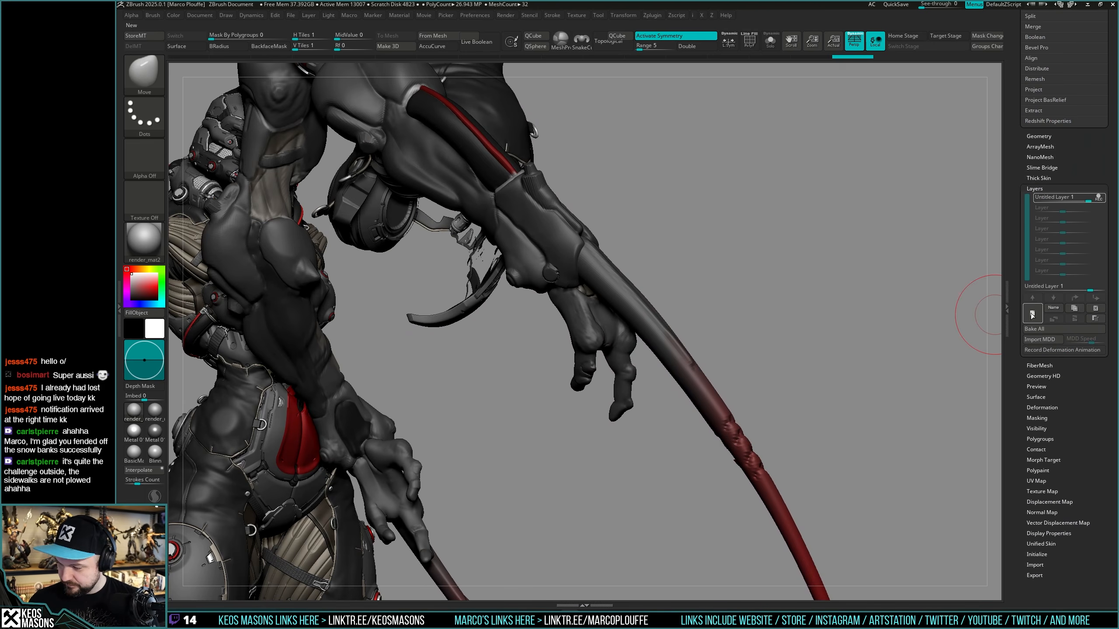
Mask the arms except for one finger and rotate it with Transpose, keeping the mesh in 3D mode.
ctrl+click(586, 343)
mouse_move(573, 410)
right_down()
mouse_move(552, 417)
mouse_move(559, 425)
mouse_move(588, 414)
right_up()
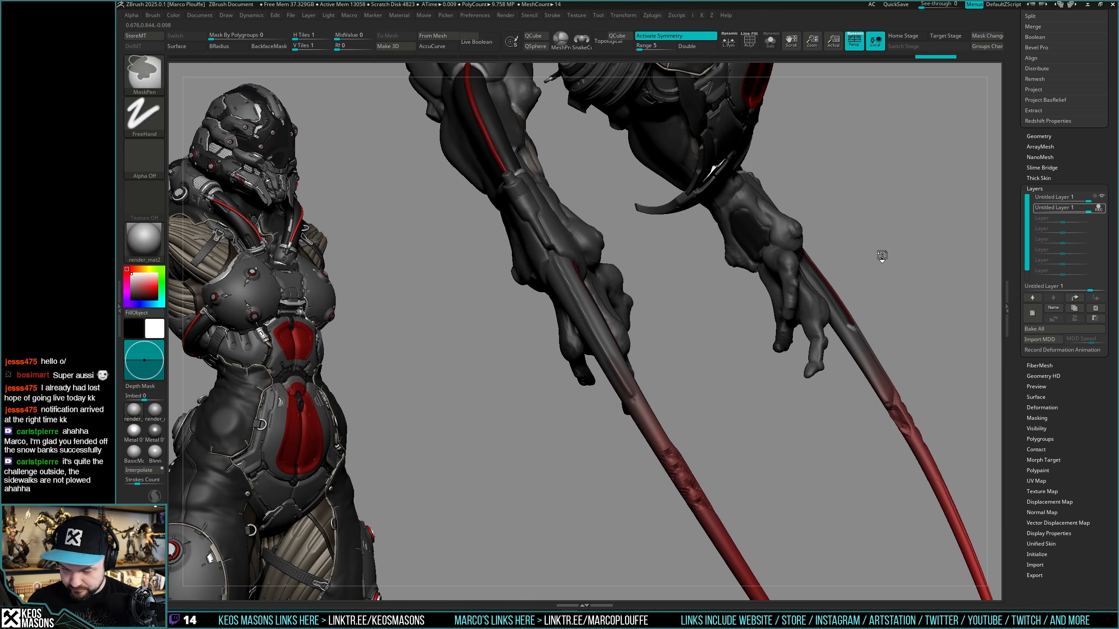
ctrl+click(881, 256)
right_drag(876, 265, 722, 330)
key(t)
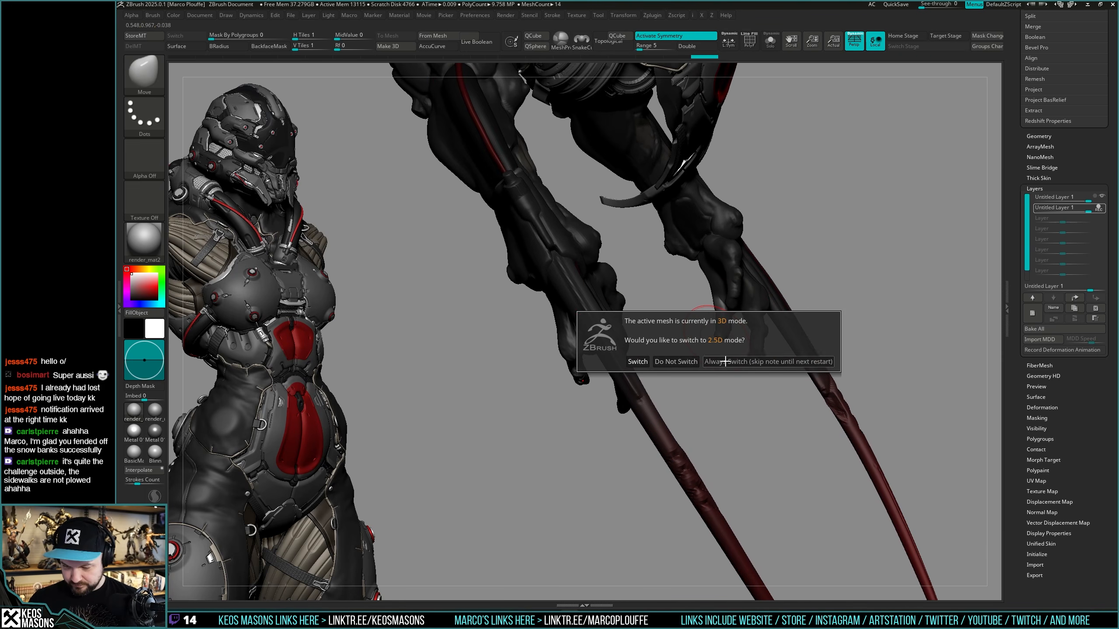
click(676, 361)
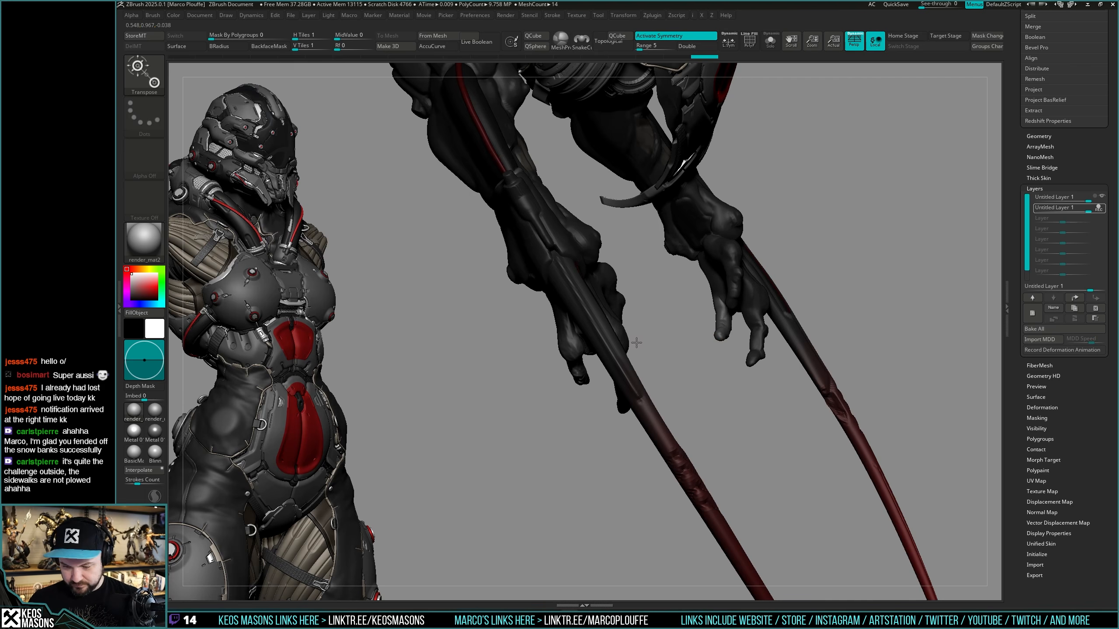
mouse_move(663, 329)
mouse_down()
mouse_move(669, 321)
mouse_move(660, 354)
mouse_up()
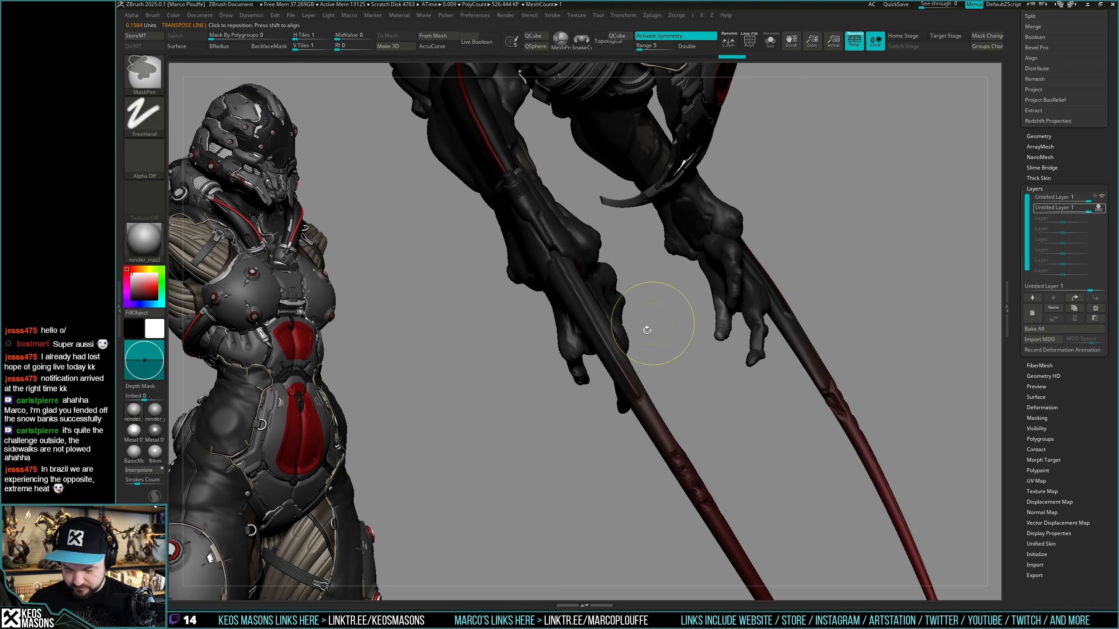
Isolate the arms subtool and rotate the unmasked finger further with the Transpose line placed at its joint.
mouse_move(647, 329)
right_down()
mouse_move(614, 381)
mouse_move(637, 430)
mouse_move(599, 415)
right_up()
key(alt+s)
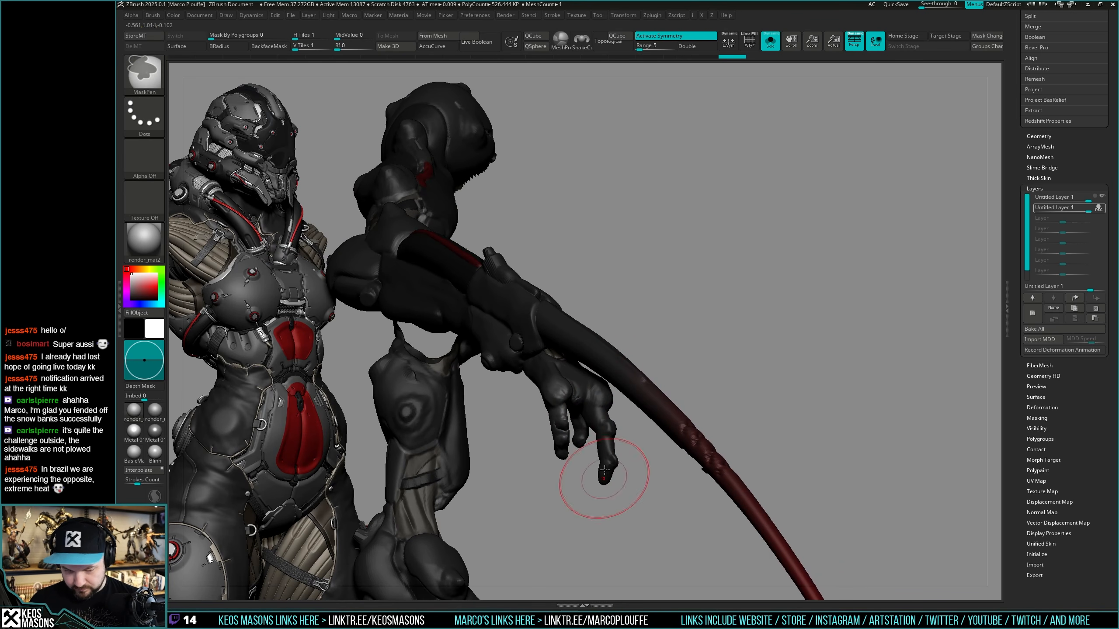
right_drag(604, 471, 602, 437)
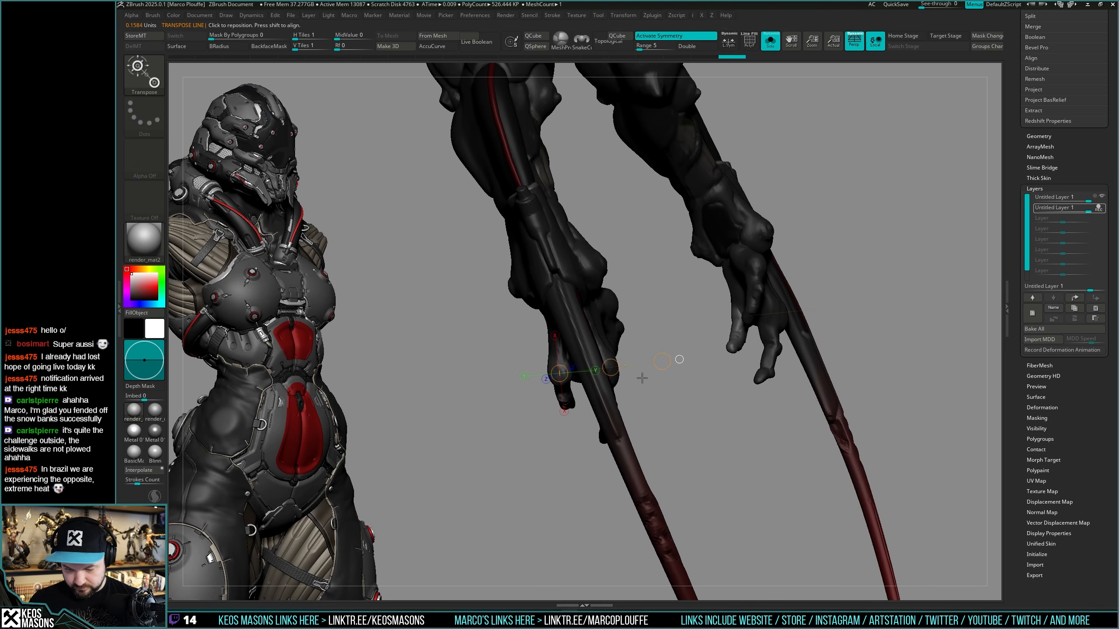
right_drag(642, 378, 662, 363)
drag(663, 361, 659, 387)
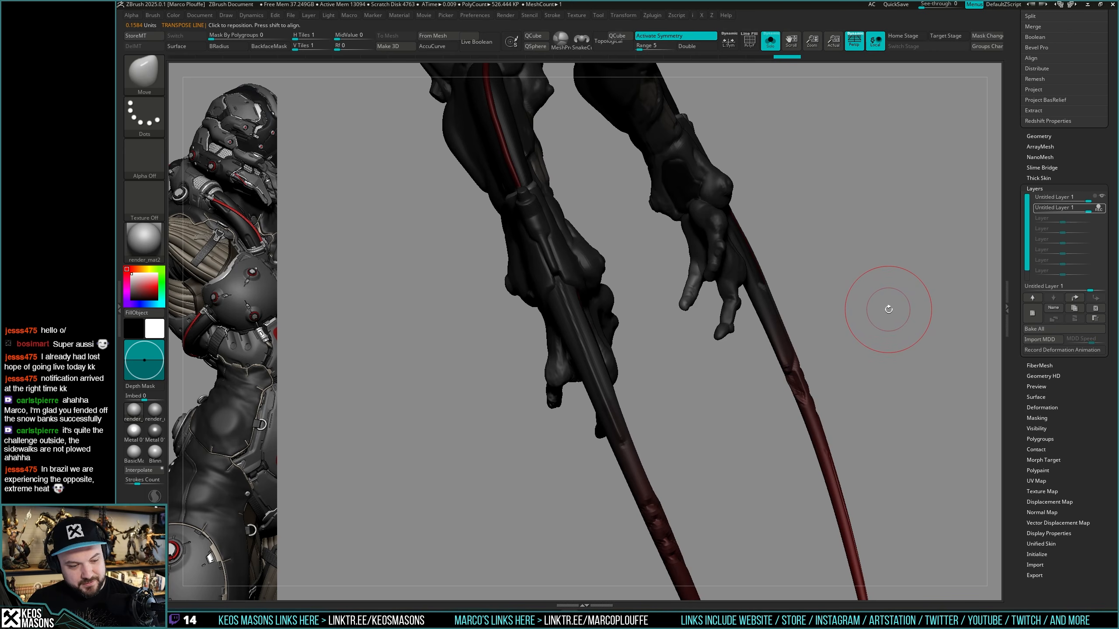
Turn the unmasked finger sideways with Transpose, working from the underside of the hand, and clear the mask.
right_drag(881, 313, 662, 335)
key(w)
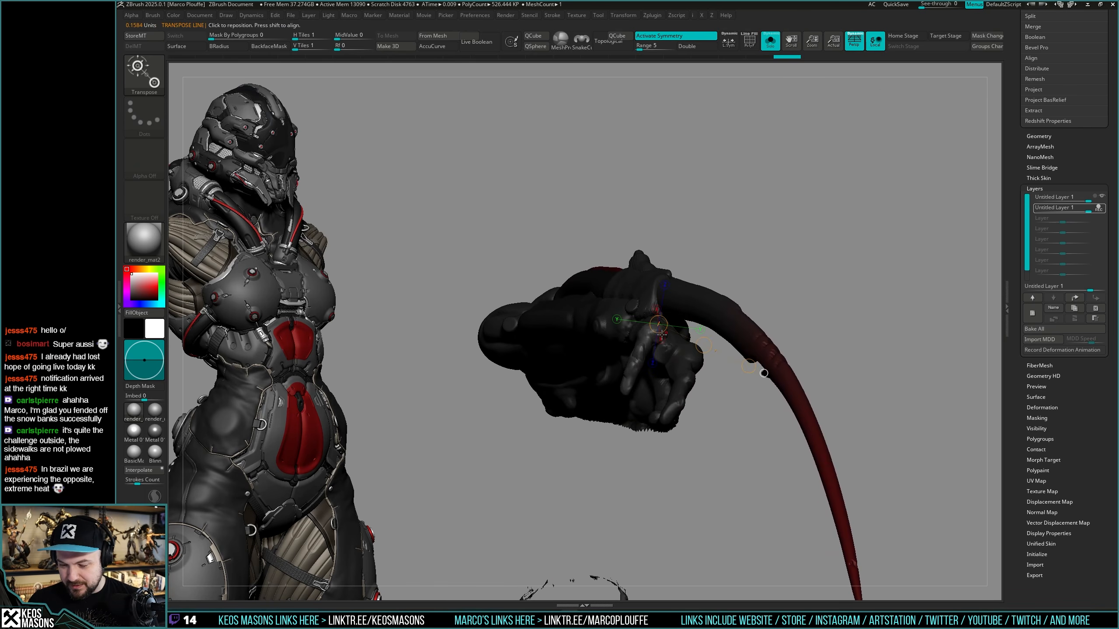
drag(750, 239, 776, 267)
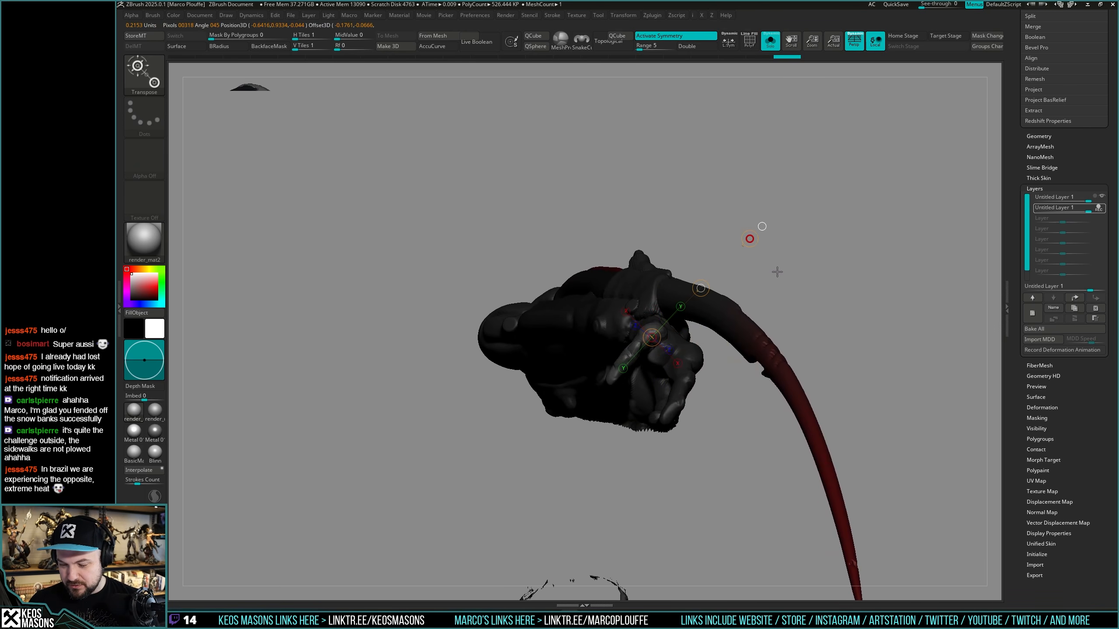
key(space)
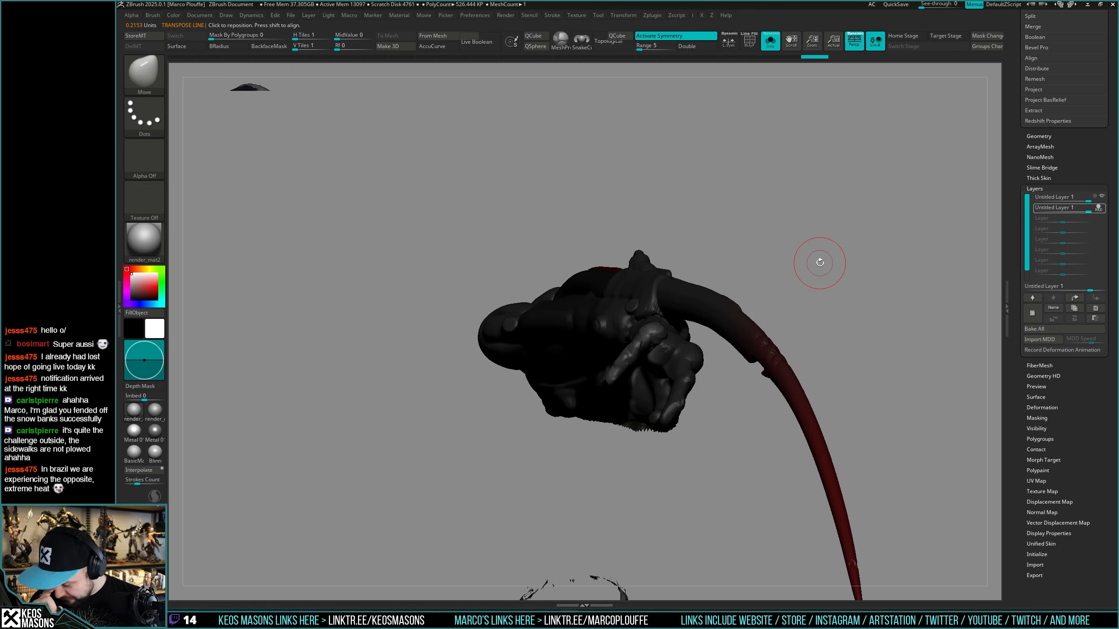
drag(820, 263, 813, 335)
key(space)
mouse_move(634, 416)
mouse_down()
mouse_move(657, 358)
mouse_move(691, 403)
mouse_move(710, 383)
mouse_move(676, 402)
mouse_move(692, 370)
mouse_move(714, 415)
mouse_up()
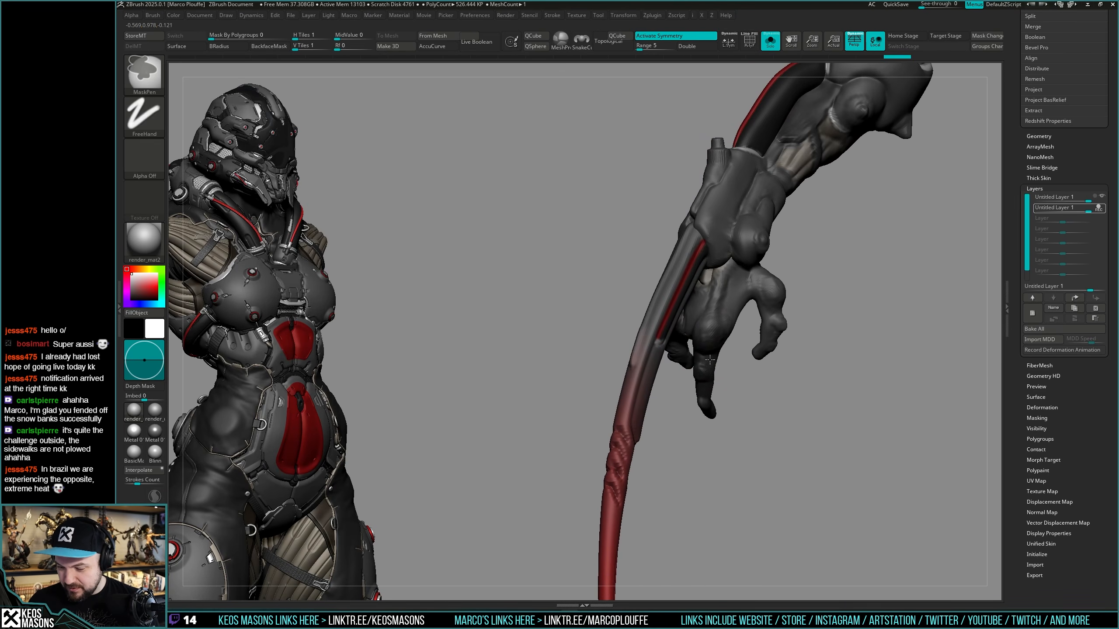
Paint a mask over another finger and invert it so that only this finger can be moved.
mouse_move(721, 332)
mouse_down()
mouse_move(709, 380)
mouse_move(732, 322)
mouse_move(668, 365)
mouse_move(674, 352)
mouse_move(702, 370)
mouse_move(712, 401)
mouse_move(706, 388)
mouse_move(739, 354)
mouse_move(736, 363)
mouse_move(682, 353)
mouse_move(662, 311)
mouse_move(814, 334)
mouse_up()
key(q)
mouse_move(815, 334)
mouse_down()
mouse_move(864, 246)
mouse_move(859, 265)
mouse_up()
ctrl+drag(619, 419, 690, 361)
ctrl+click(609, 382)
drag(612, 454, 624, 425)
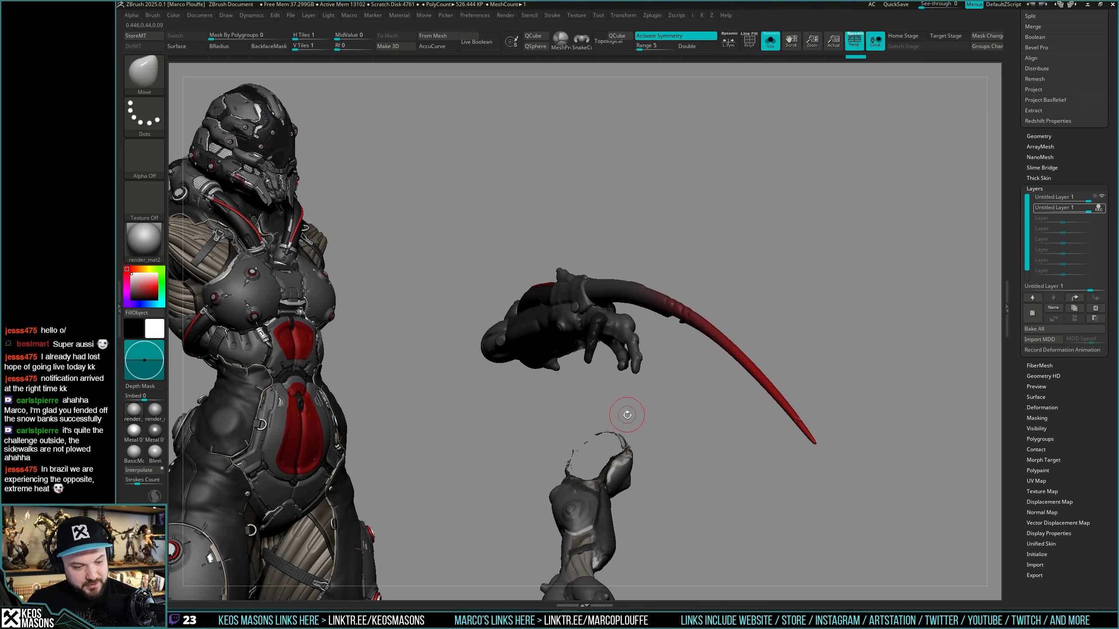
Rotate the unmasked finger about its base knuckle with Transpose.
mouse_move(624, 405)
ctrl+right_down()
mouse_move(622, 423)
mouse_move(632, 359)
mouse_move(654, 321)
mouse_move(640, 390)
mouse_move(619, 412)
ctrl+right_up()
key(r)
ctrl+drag(610, 319, 616, 310)
right_drag(616, 309, 611, 297)
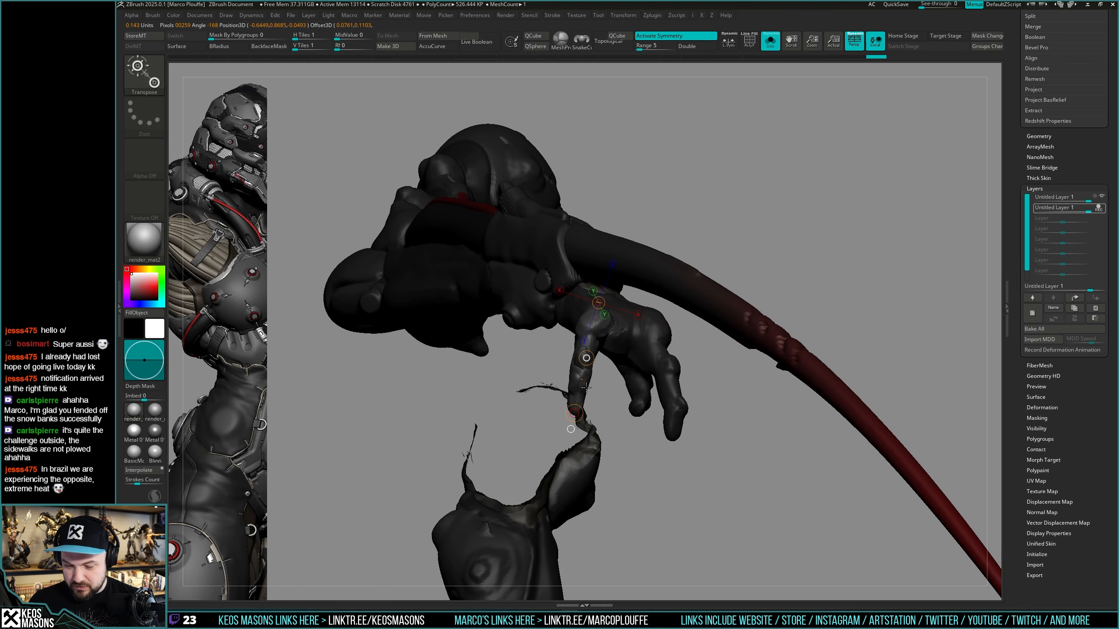
key(q)
Clear the mask from the arms and return to the Move brush.
mouse_move(628, 362)
right_down()
mouse_move(624, 425)
mouse_move(645, 412)
mouse_move(723, 214)
mouse_move(515, 342)
mouse_move(639, 381)
mouse_move(534, 337)
mouse_move(669, 333)
mouse_move(722, 318)
mouse_move(758, 351)
mouse_move(744, 370)
mouse_move(696, 384)
mouse_move(695, 373)
right_up()
key(space)
key(b)
key(Escape)
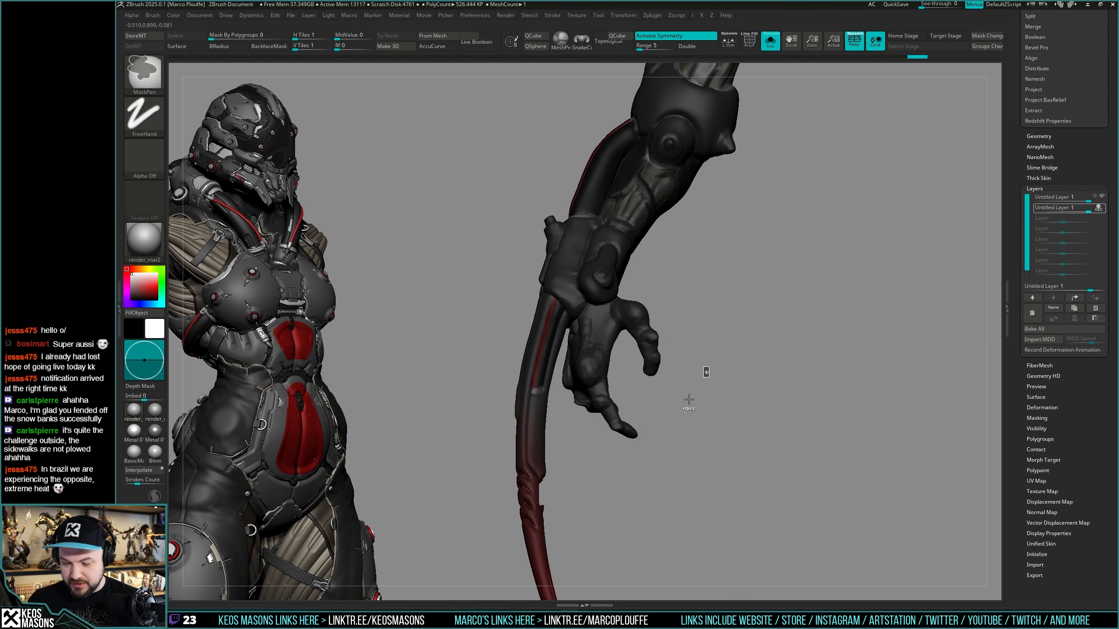
ctrl+drag(688, 400, 682, 395)
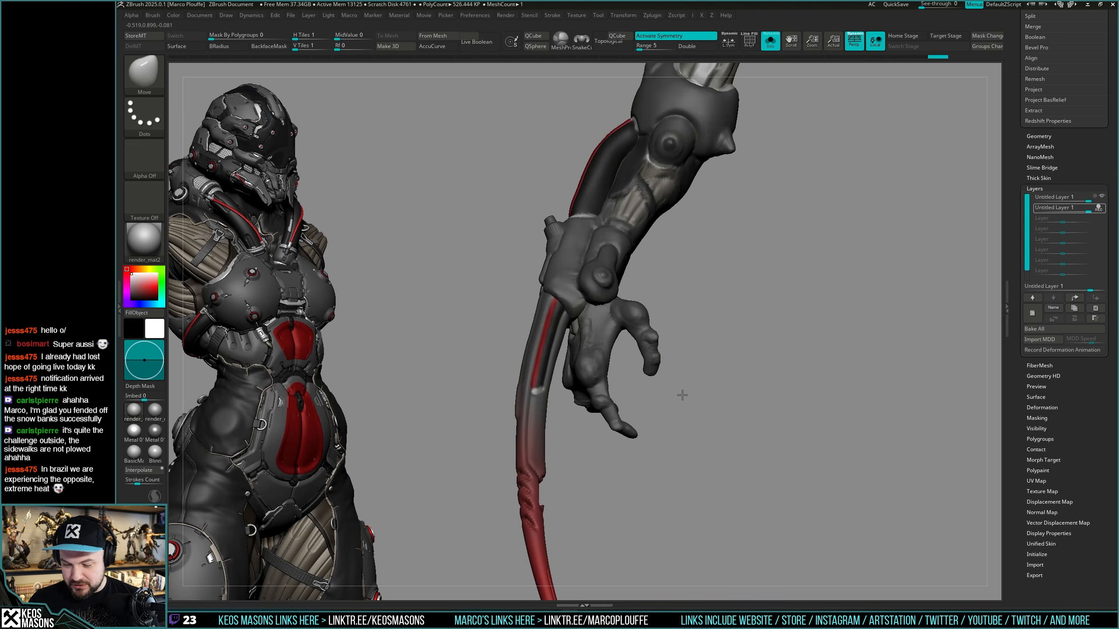
Mask the arms around the outstretched finger and rotate that finger with Transpose to spread the hand pose.
mouse_move(688, 412)
right_down()
mouse_move(623, 394)
mouse_move(614, 379)
mouse_move(624, 391)
right_up()
key(ctrl+shift+s)
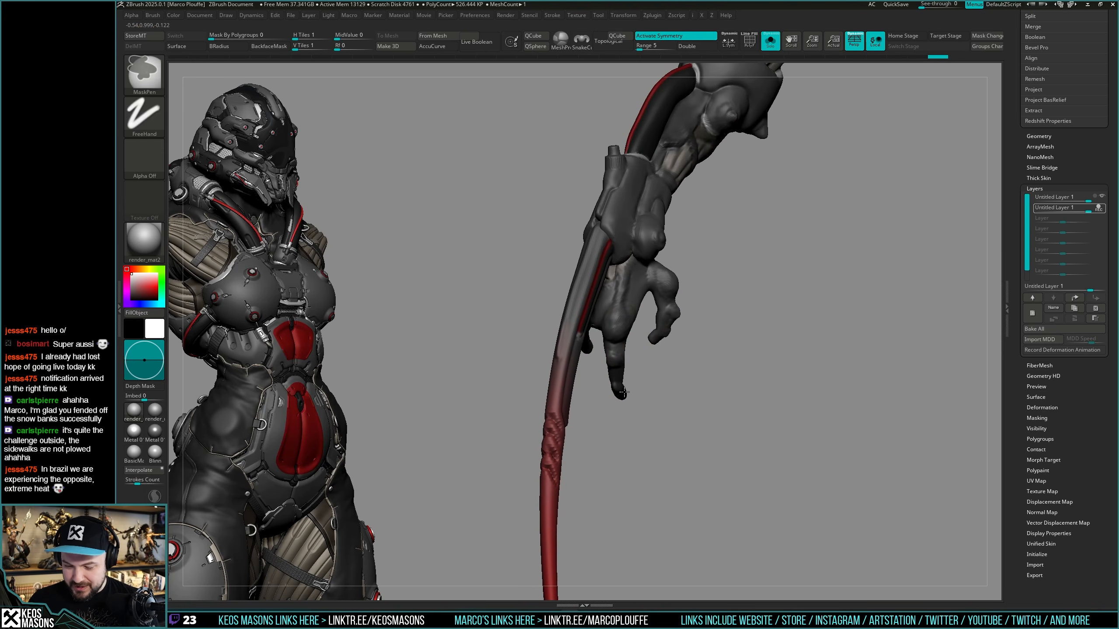
right_drag(623, 349, 411, 437)
ctrl+drag(403, 512, 589, 176)
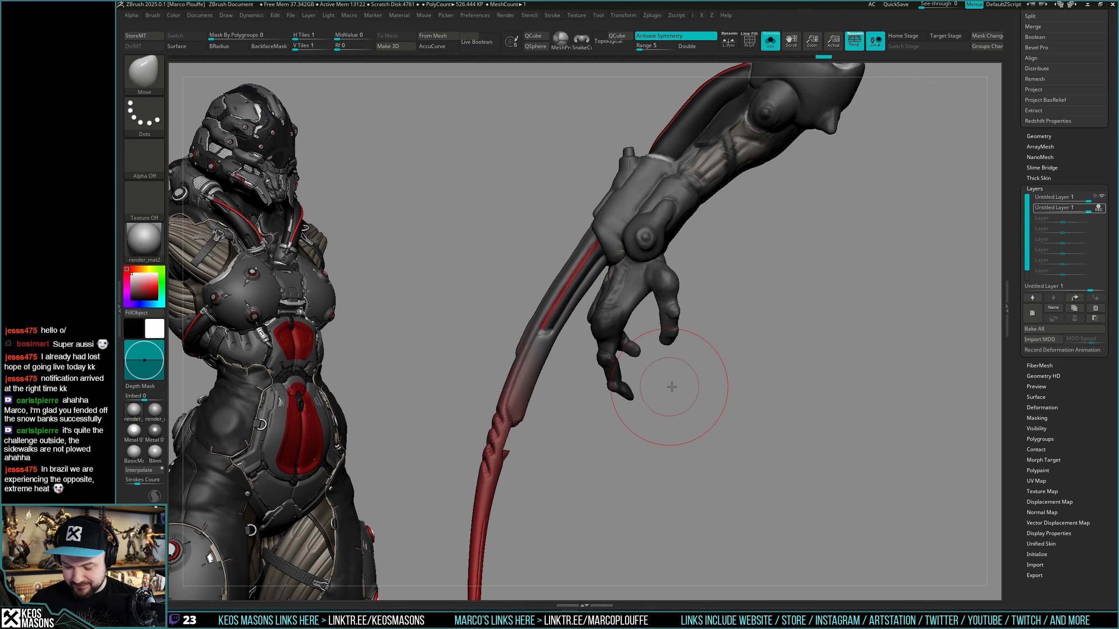
mouse_move(672, 386)
right_down()
mouse_move(692, 382)
mouse_move(664, 391)
right_up()
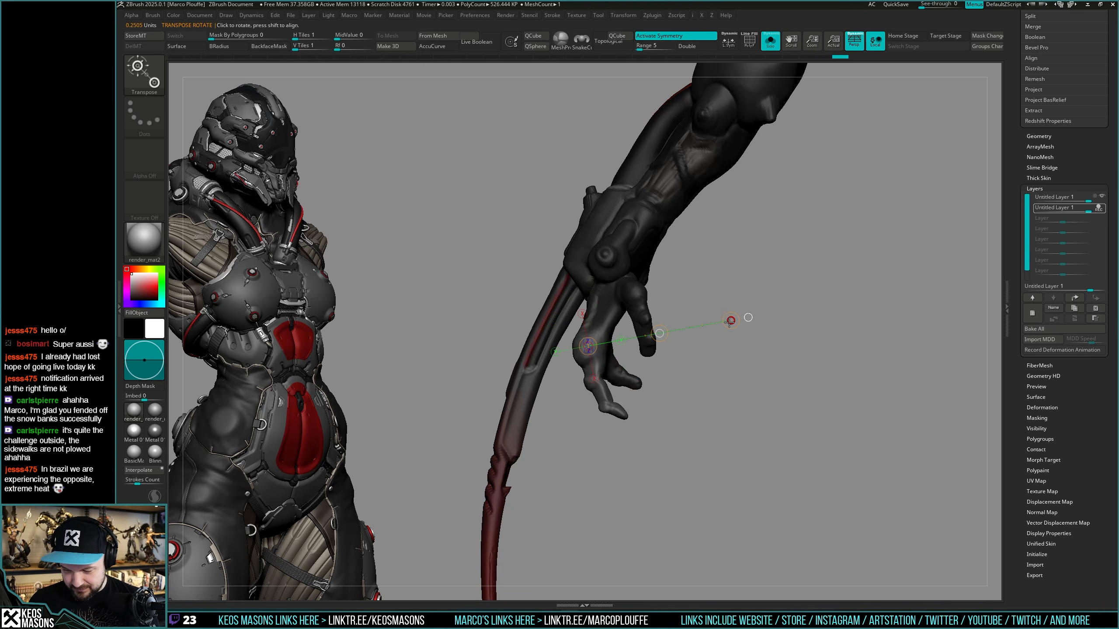
key(q)
Bring the torso back into view alongside the arms and check the posed fingers on the hand.
mouse_move(702, 392)
alt+mouse_down()
mouse_move(694, 418)
mouse_move(808, 308)
alt+mouse_up()
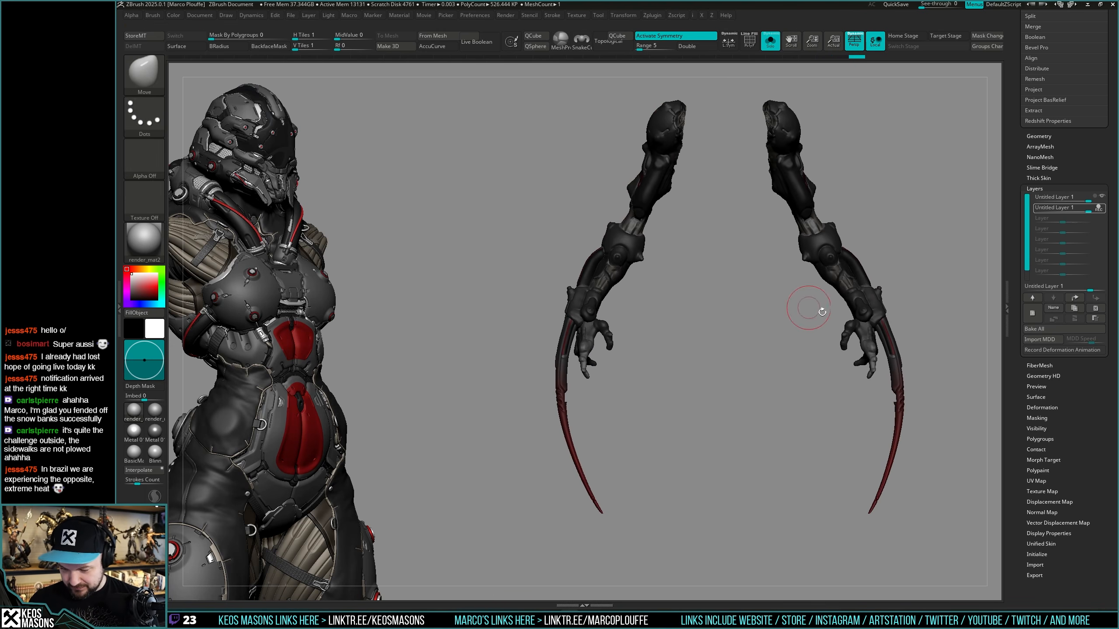
key(alt+s)
alt+drag(939, 281, 782, 154)
mouse_move(558, 387)
mouse_down()
mouse_move(670, 353)
mouse_move(723, 358)
mouse_move(635, 359)
mouse_move(707, 412)
mouse_move(711, 382)
mouse_move(689, 392)
mouse_move(713, 390)
mouse_up()
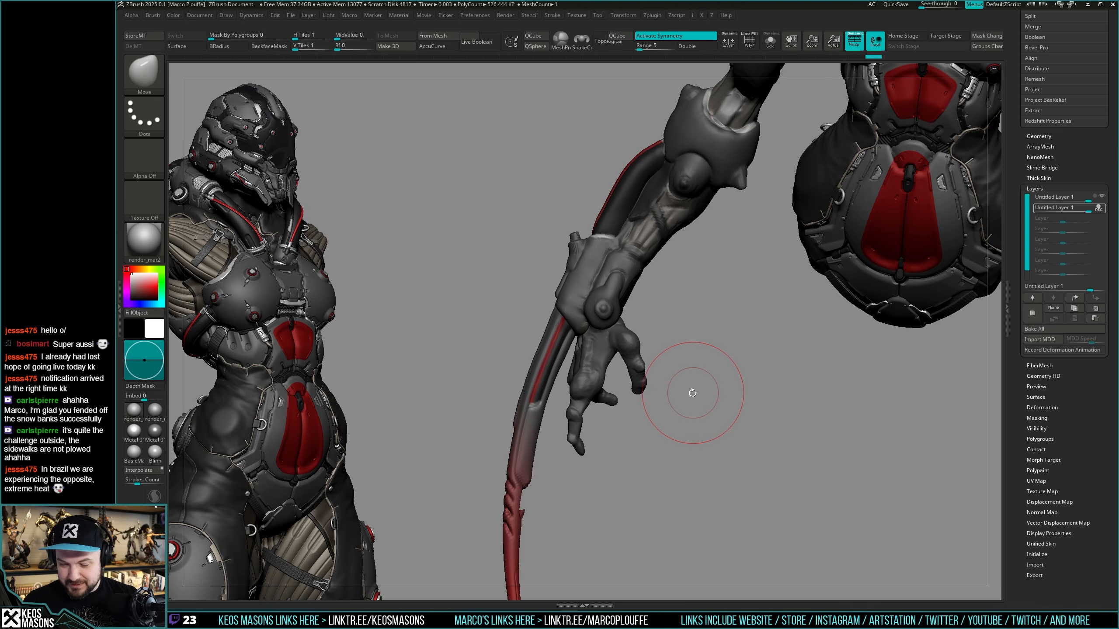
mouse_move(693, 392)
mouse_down()
mouse_move(703, 387)
mouse_move(695, 396)
mouse_move(686, 379)
mouse_up()
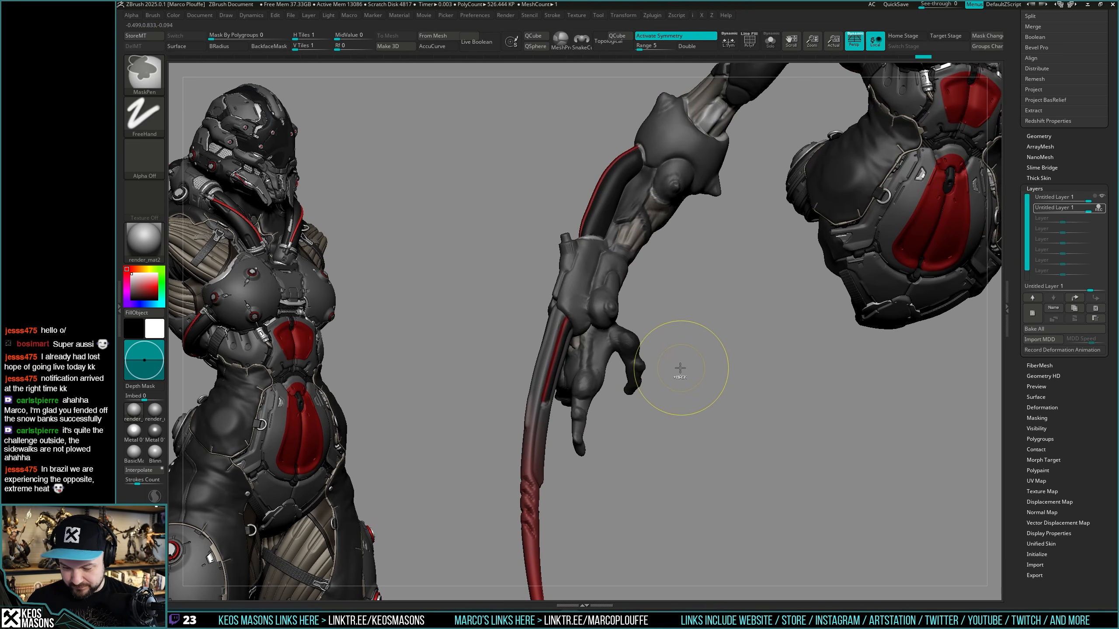
Mask the arms except for the thumb and rotate the thumb about its base with Transpose.
ctrl+click(678, 374)
drag(677, 380, 660, 375)
key(r)
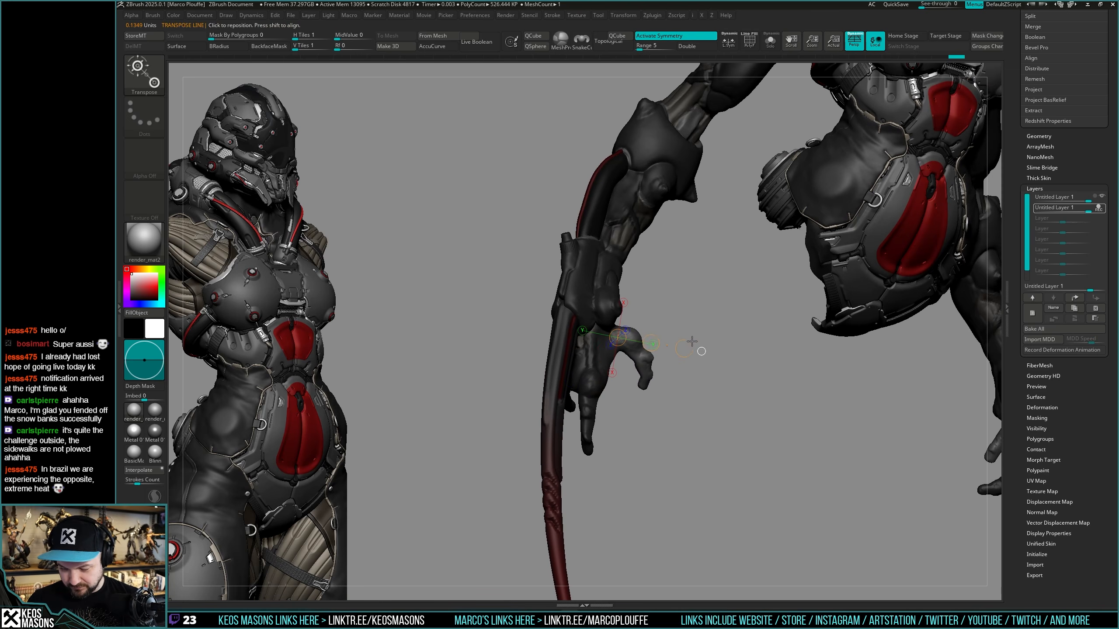
mouse_move(692, 342)
mouse_down()
mouse_move(744, 333)
mouse_move(712, 402)
mouse_up()
key(q)
Rotate the unmasked thumb once more with Transpose, working from a front view of the hand.
mouse_move(712, 402)
ctrl+right_down()
mouse_move(897, 283)
mouse_move(629, 475)
mouse_move(630, 444)
ctrl+right_up()
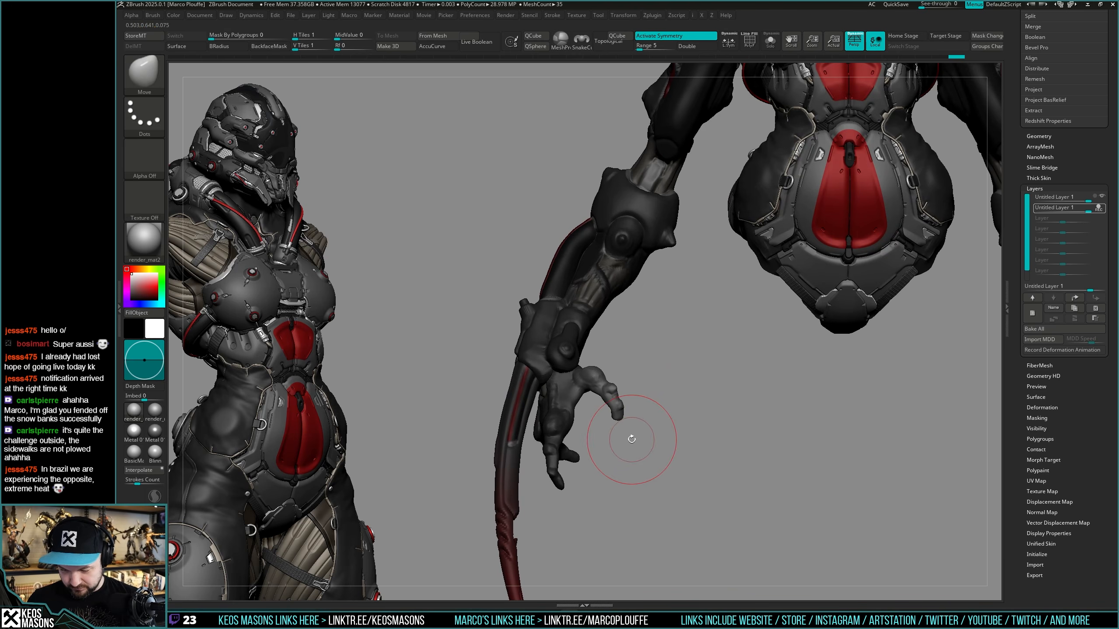
drag(630, 368, 640, 369)
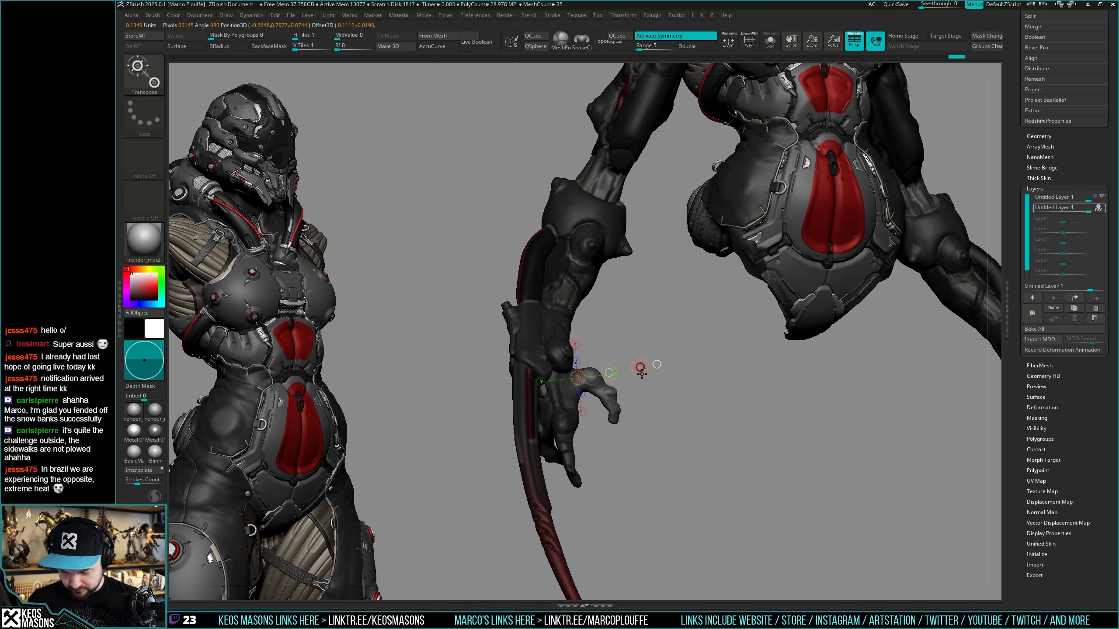
key(q)
Switch from Transpose to the Move brush, reshape the base of the thumb, and smooth the result.
mouse_move(660, 417)
right_down()
mouse_move(634, 427)
mouse_move(639, 352)
mouse_move(817, 304)
mouse_move(583, 444)
mouse_move(671, 405)
right_up()
key(space)
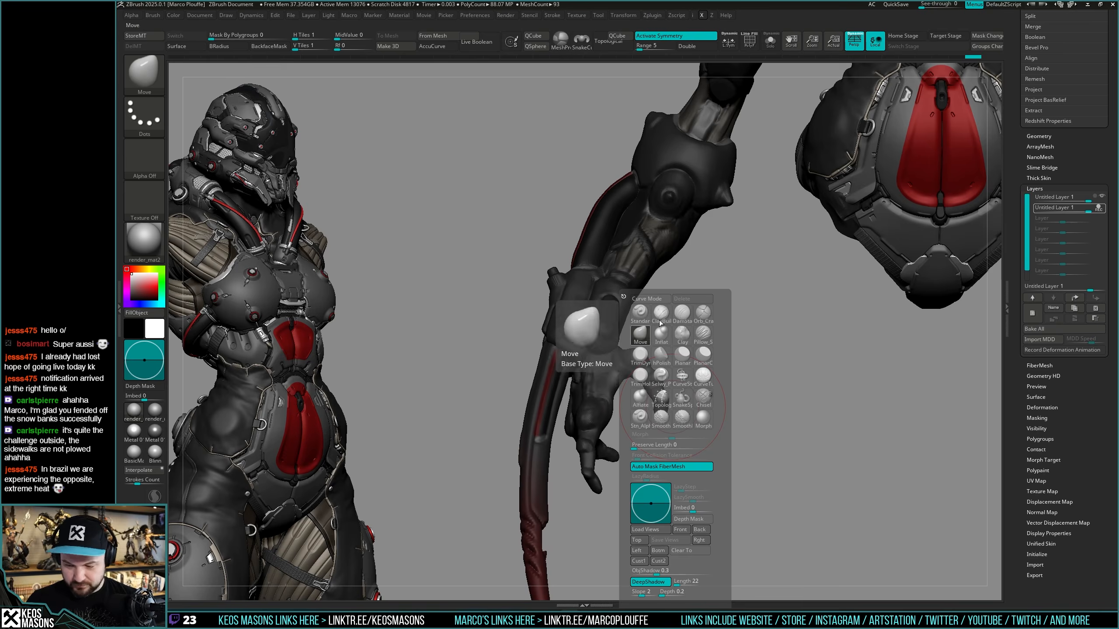
right_drag(634, 328, 654, 334)
key(space)
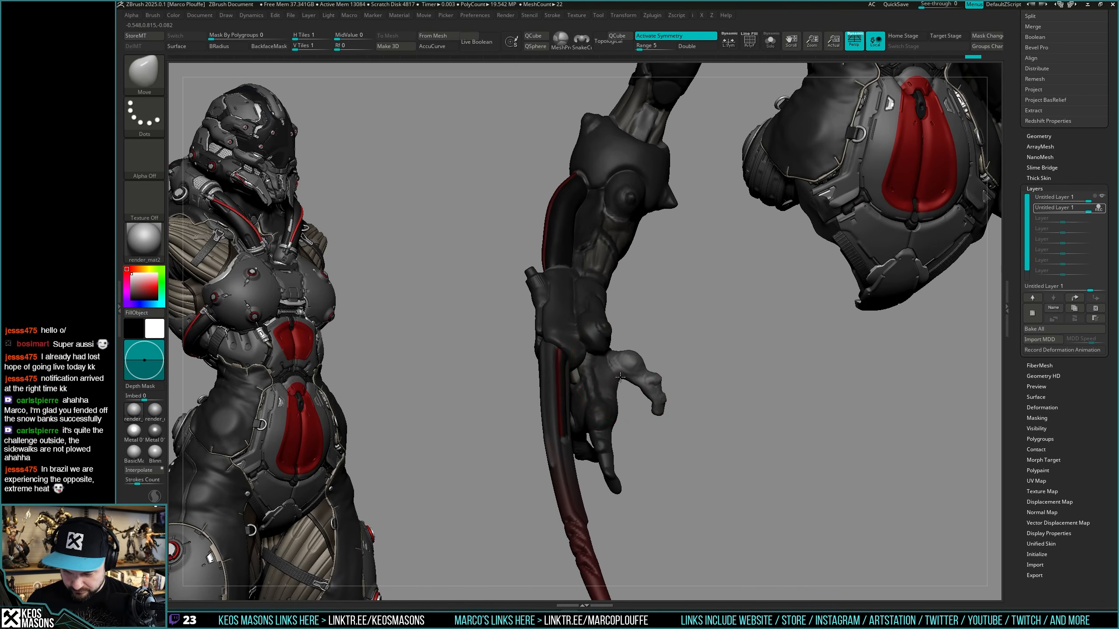
right_drag(620, 377, 546, 388)
shift+click(682, 396)
right_drag(682, 396, 744, 397)
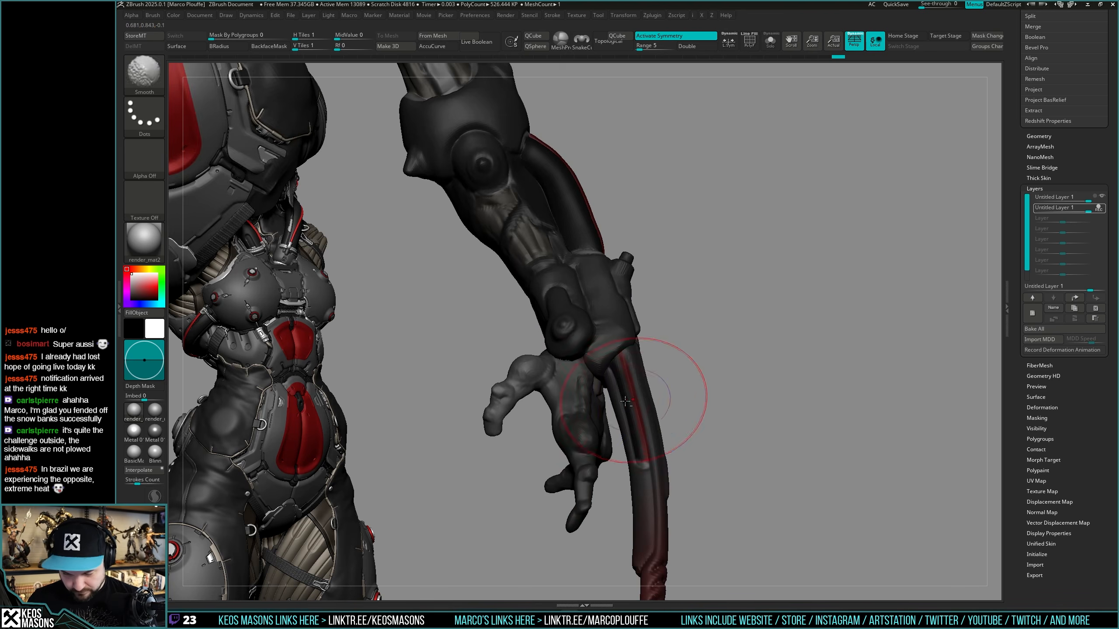
Refine the thumb and its transition into the palm with the Move brush, adjusting the brush size as needed.
mouse_move(625, 402)
ctrl+right_down()
mouse_move(652, 374)
mouse_move(998, 317)
ctrl+right_up()
ctrl+right_drag(574, 396, 824, 371)
ctrl+right_drag(599, 325, 617, 352)
mouse_move(617, 353)
right_down()
mouse_move(652, 361)
mouse_move(617, 370)
mouse_move(624, 378)
right_up()
key(space)
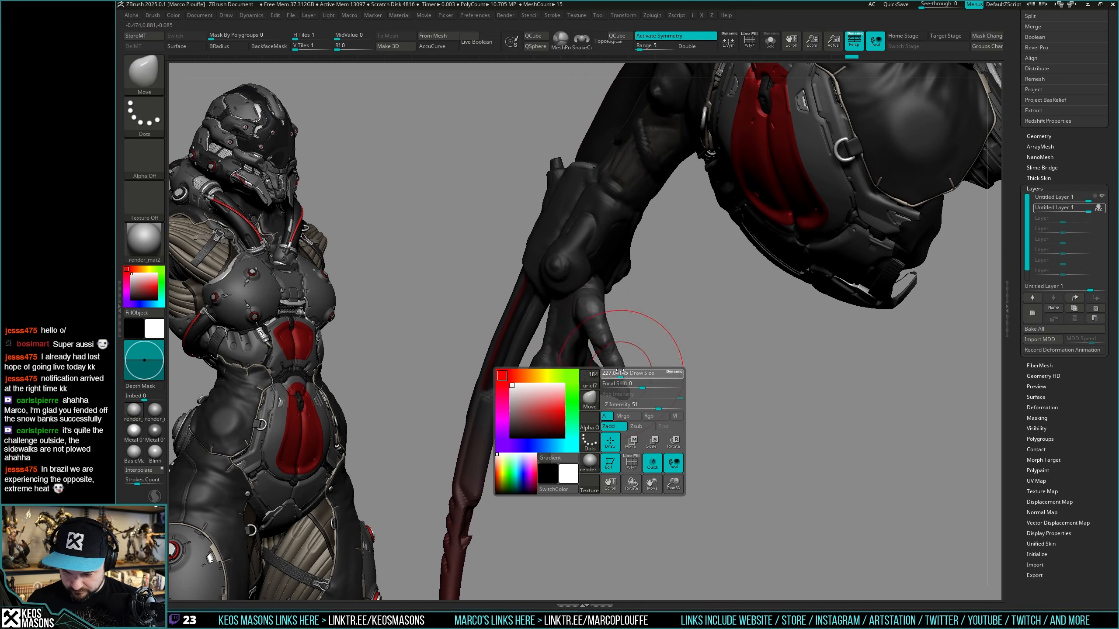
shift+right_drag(613, 340, 622, 338)
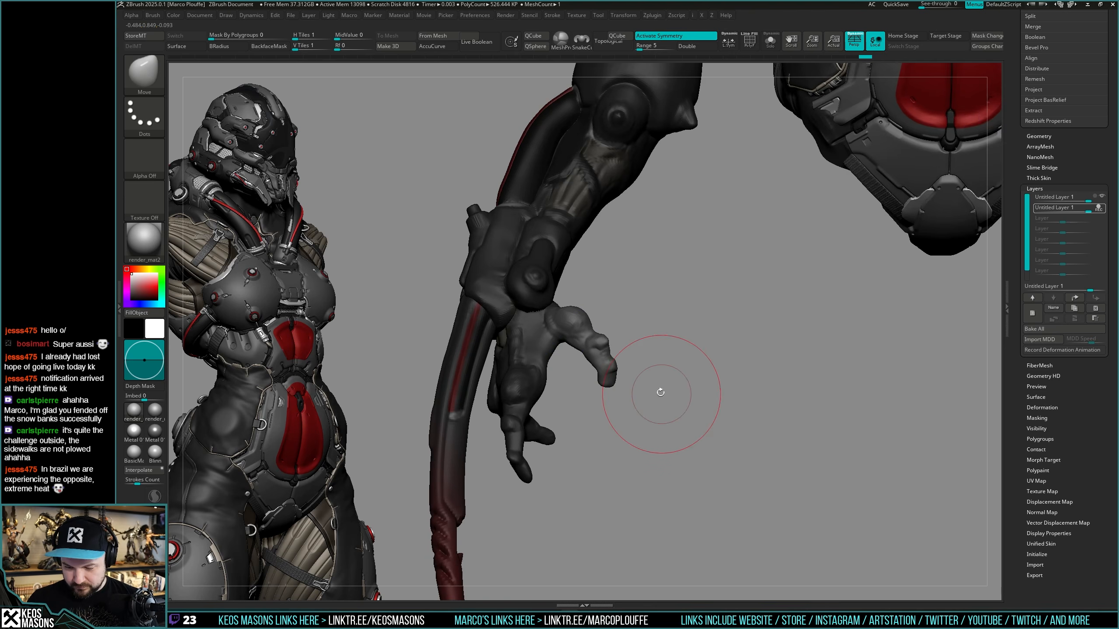
Stop recording the hand-pose layer and toggle its visibility to compare the hands from the front.
alt+right_drag(654, 373, 710, 336)
key(shift+f)
key(shift+f)
right_drag(900, 323, 937, 286)
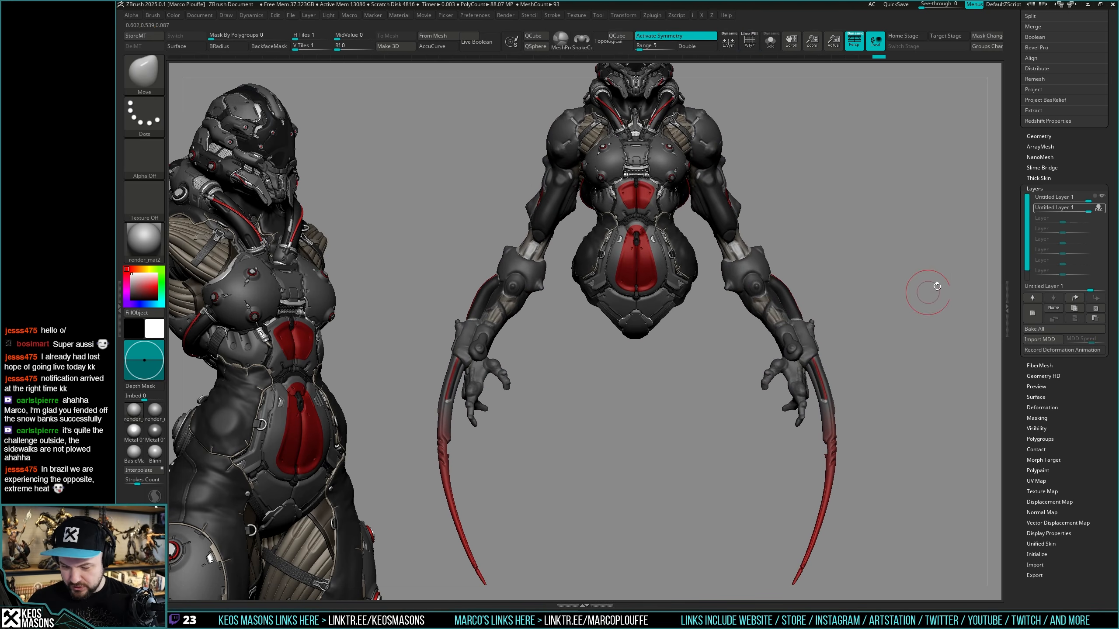
click(1103, 208)
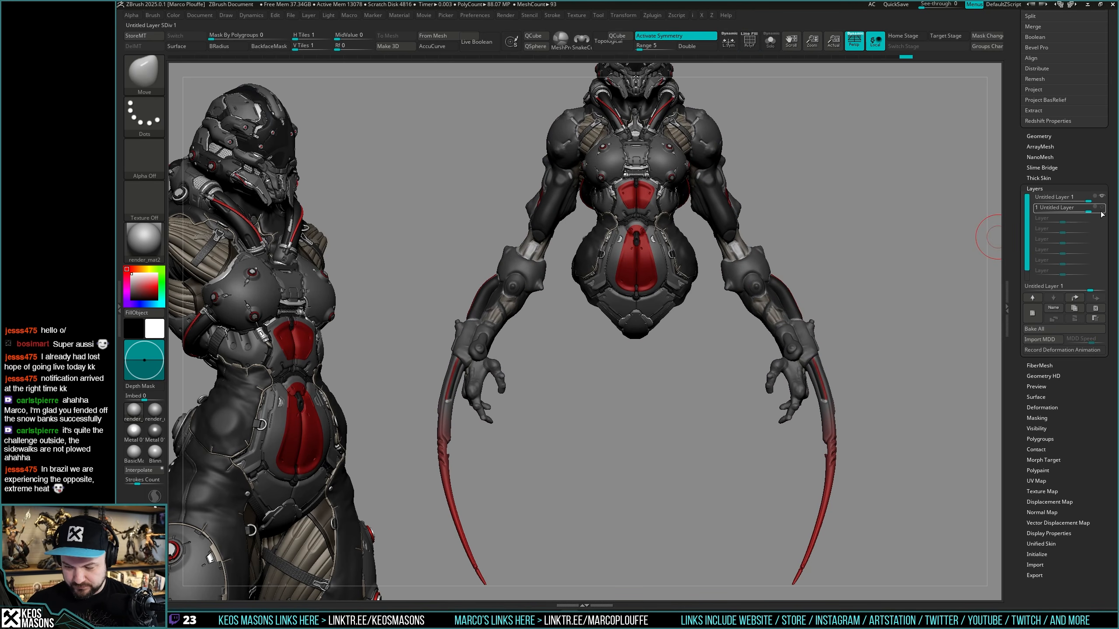
click(1102, 213)
click(1100, 211)
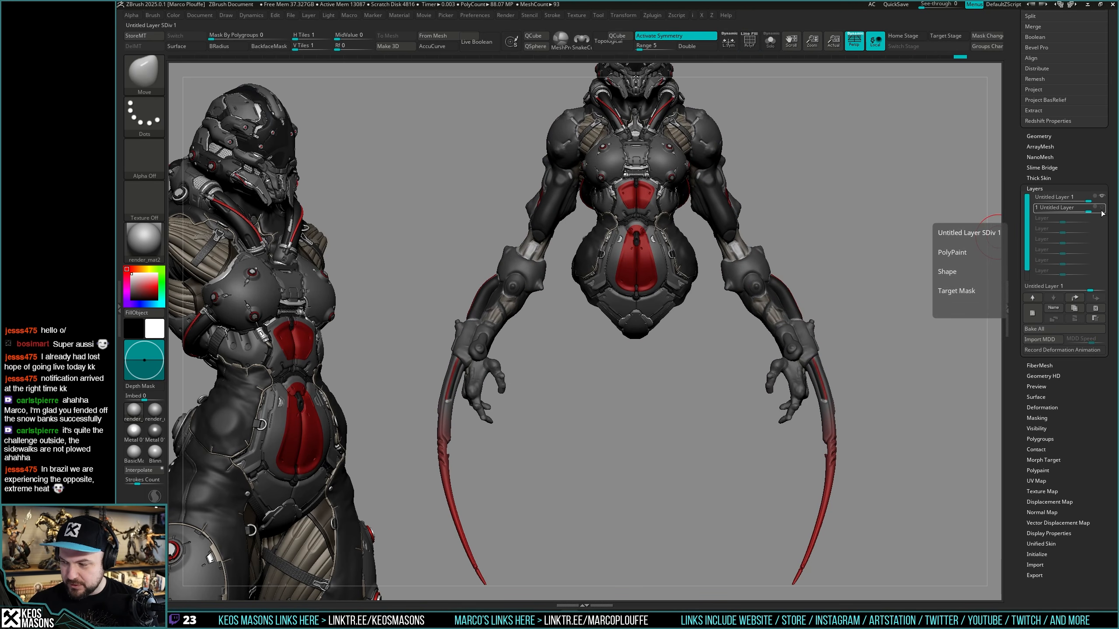
click(1101, 211)
Merge the two arm layers into one and toggle the merged layer to compare the overall arm shape.
click(1070, 320)
alt+drag(788, 207, 850, 279)
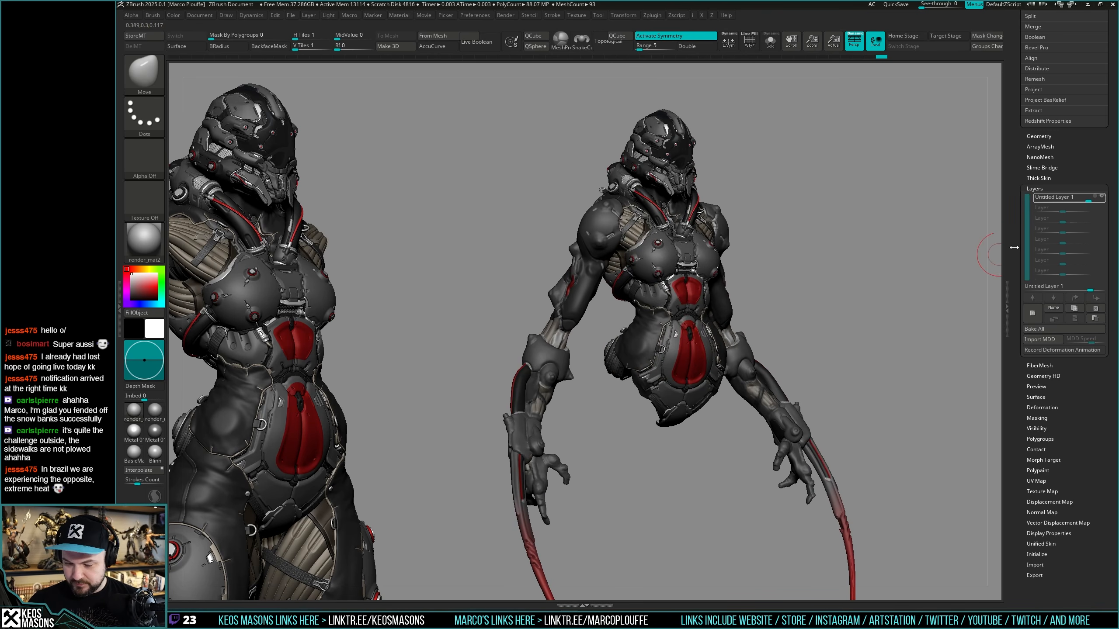
click(1101, 199)
drag(914, 247, 891, 275)
click(1100, 200)
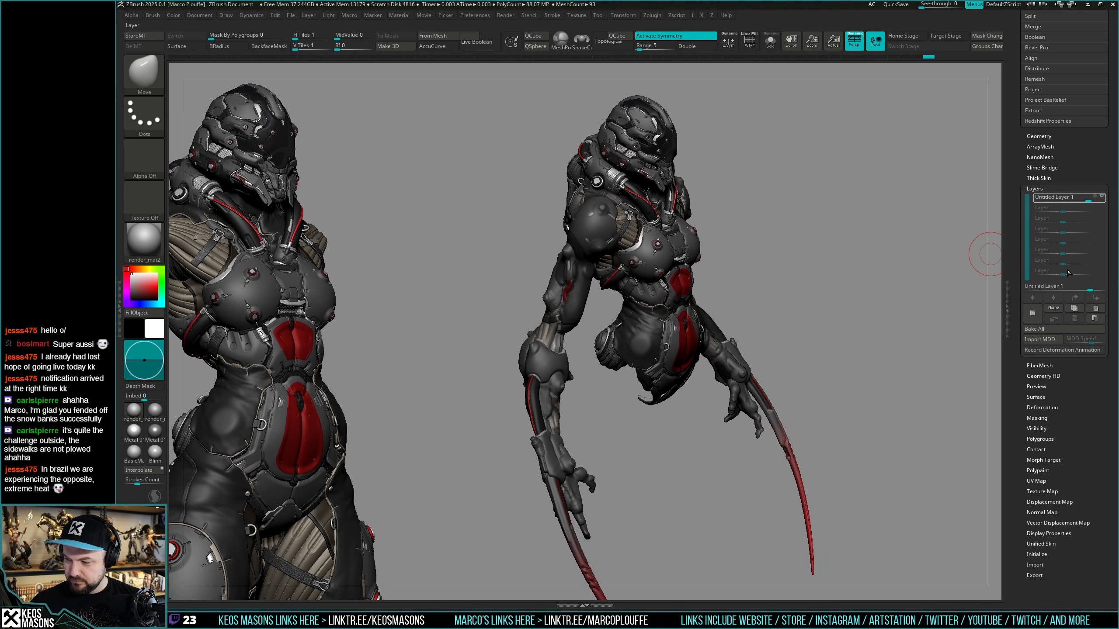
Add a new recording layer to the arms and adjust the upper-arm and elbow shapes with the Move brush.
alt+right_drag(588, 294, 633, 335)
mouse_move(632, 335)
ctrl+right_down()
mouse_move(628, 368)
mouse_move(610, 359)
mouse_move(835, 282)
mouse_move(806, 295)
mouse_move(824, 295)
mouse_move(745, 292)
mouse_move(593, 321)
mouse_move(576, 336)
mouse_move(688, 373)
ctrl+right_up()
right_click(625, 353)
click(625, 353)
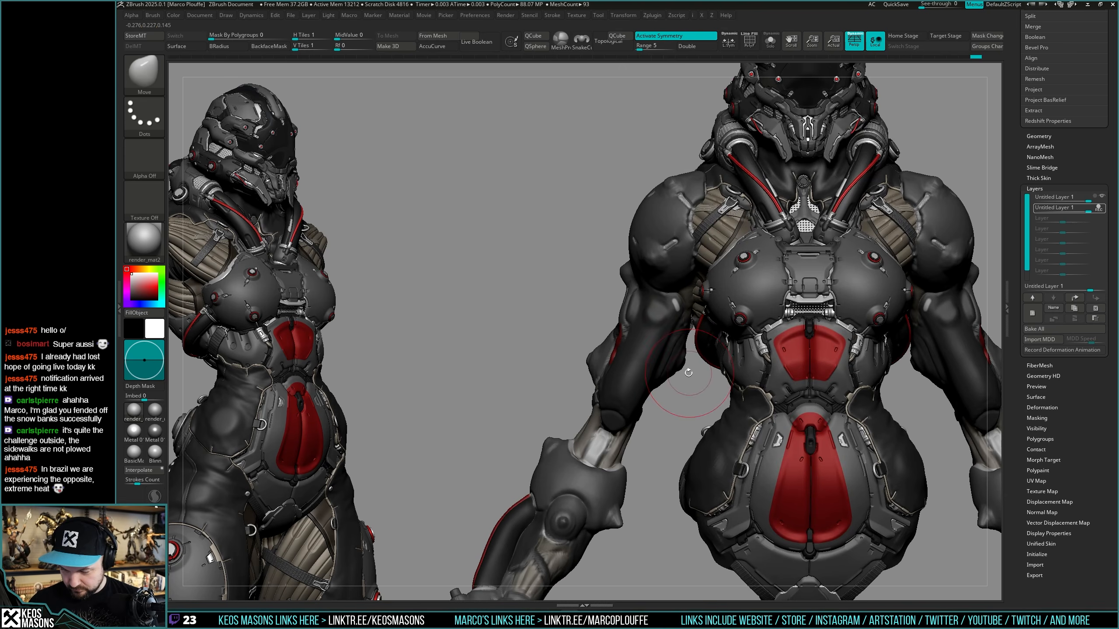
ctrl+right_drag(912, 366, 934, 275)
alt+right_drag(934, 274, 906, 279)
mouse_move(659, 369)
ctrl+right_down()
mouse_move(618, 401)
mouse_move(625, 378)
mouse_move(633, 393)
mouse_move(656, 390)
mouse_move(624, 371)
mouse_move(688, 389)
mouse_move(603, 380)
mouse_move(610, 360)
mouse_move(625, 362)
mouse_move(609, 378)
mouse_move(794, 310)
mouse_move(801, 330)
mouse_move(767, 328)
mouse_move(816, 325)
mouse_move(732, 344)
mouse_move(765, 346)
ctrl+right_up()
key(space)
key(space)
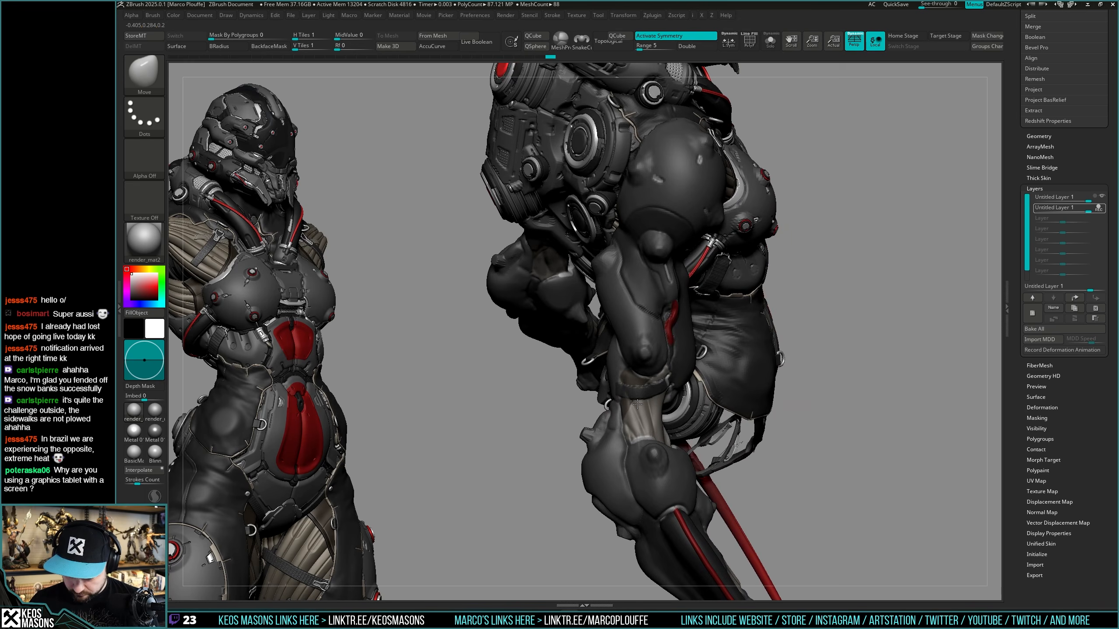
Select the TrimHole brush and sculpt round joint details into the back and outer side of the elbow.
mouse_move(637, 403)
right_down()
mouse_move(661, 392)
mouse_move(632, 399)
mouse_move(689, 347)
mouse_move(661, 410)
right_up()
key(b)
key(t)
key(h)
ctrl+right_drag(607, 378, 608, 371)
key(space)
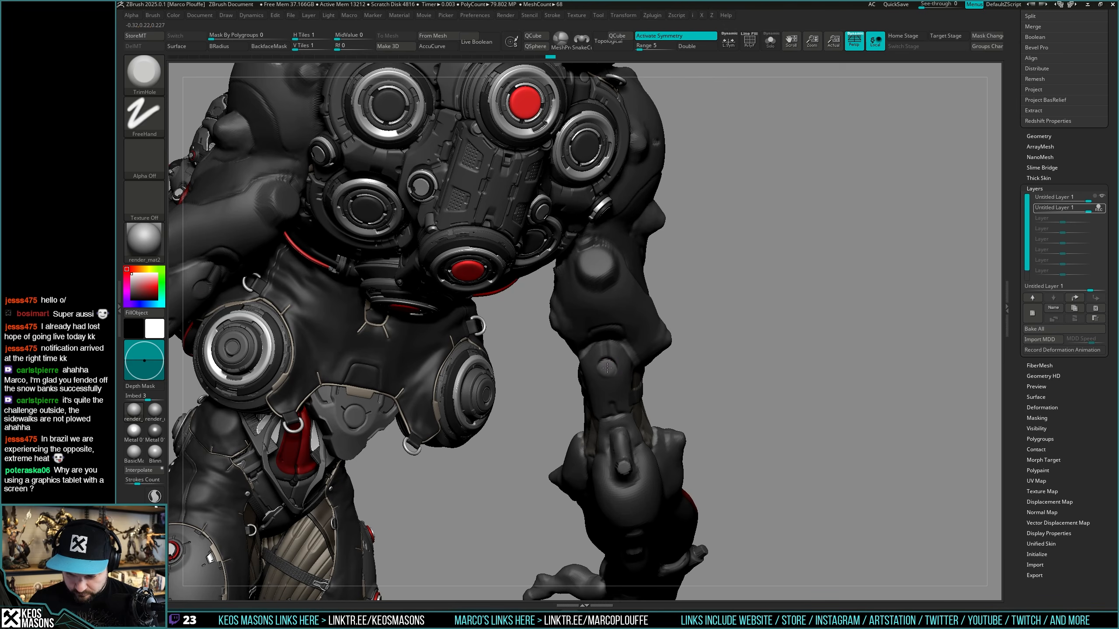
right_drag(611, 369, 639, 349)
right_drag(782, 307, 648, 391)
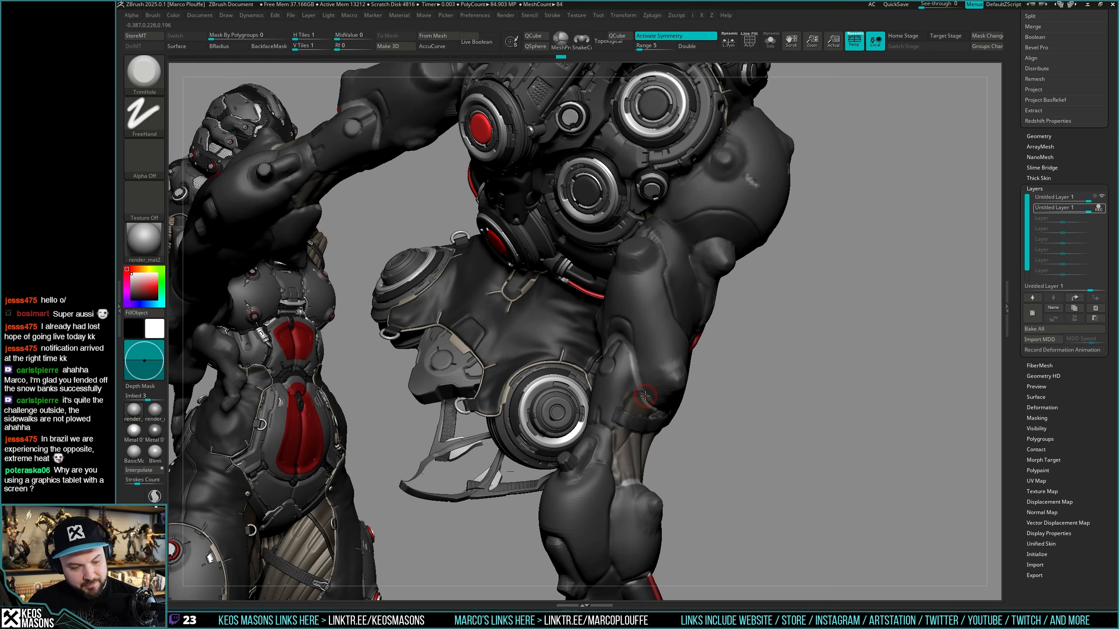
mouse_move(645, 397)
right_down()
mouse_move(620, 400)
mouse_move(610, 374)
mouse_move(767, 312)
mouse_move(761, 335)
mouse_move(649, 476)
mouse_move(610, 445)
mouse_move(628, 408)
mouse_move(617, 408)
mouse_move(737, 273)
mouse_move(616, 393)
mouse_move(749, 414)
mouse_move(863, 375)
mouse_move(934, 304)
mouse_move(880, 281)
mouse_move(911, 278)
mouse_move(877, 282)
mouse_move(941, 281)
mouse_move(862, 298)
mouse_move(882, 318)
mouse_move(890, 309)
mouse_move(623, 363)
mouse_move(804, 365)
mouse_move(769, 334)
right_up()
key(space)
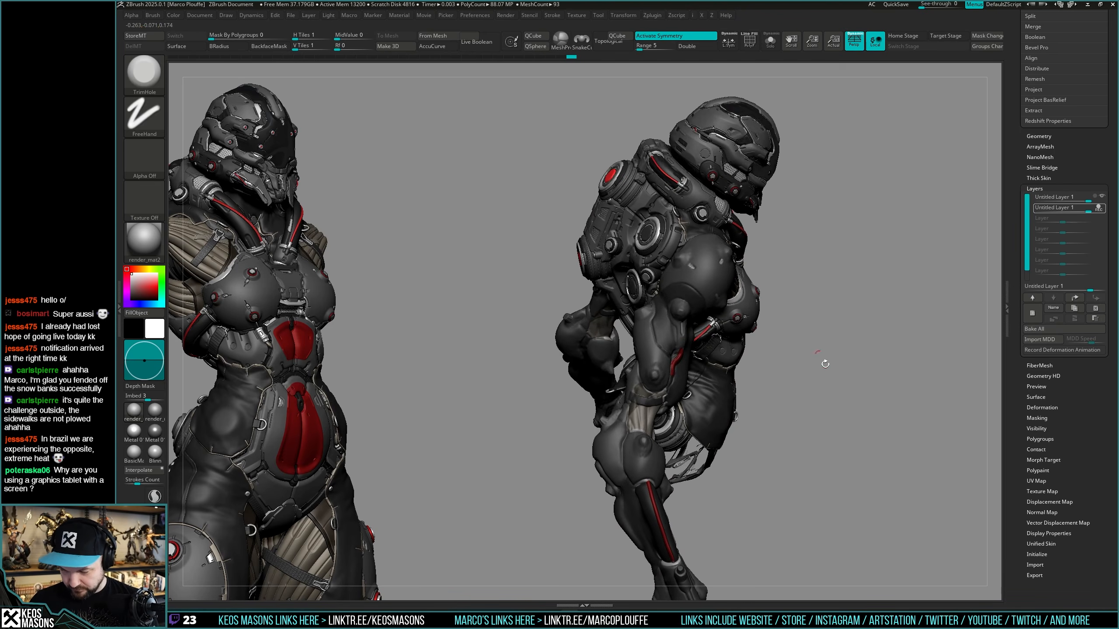
Sculpt the round joint disc on the inner side of the elbow with the TrimHole brush.
mouse_move(825, 364)
right_down()
mouse_move(840, 305)
mouse_move(857, 307)
mouse_move(831, 306)
mouse_move(633, 376)
right_up()
right_click(633, 380)
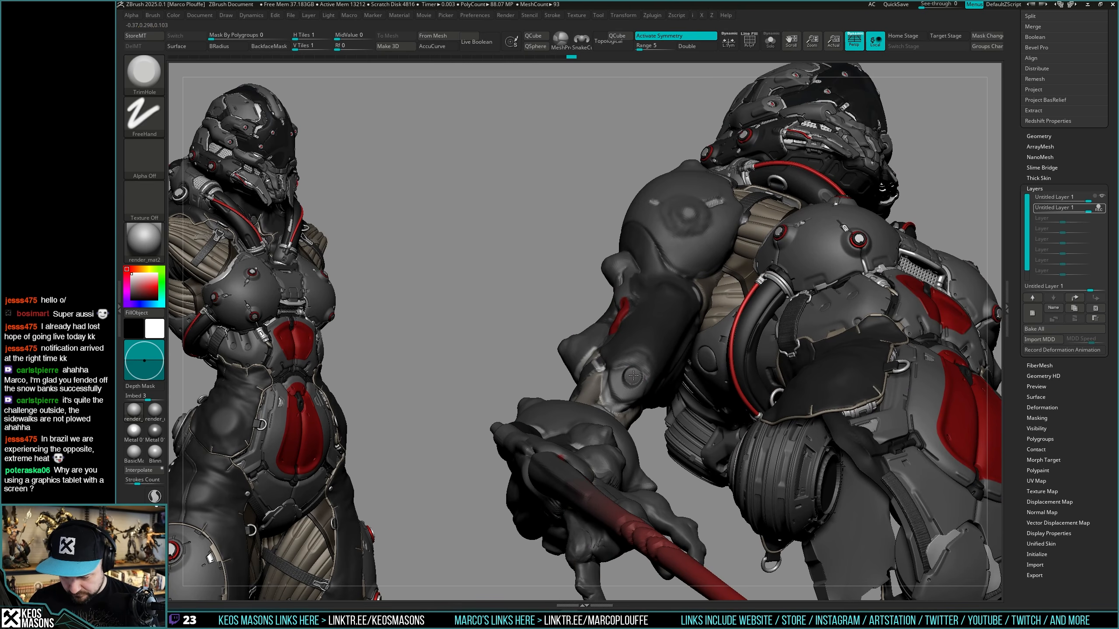
key(f)
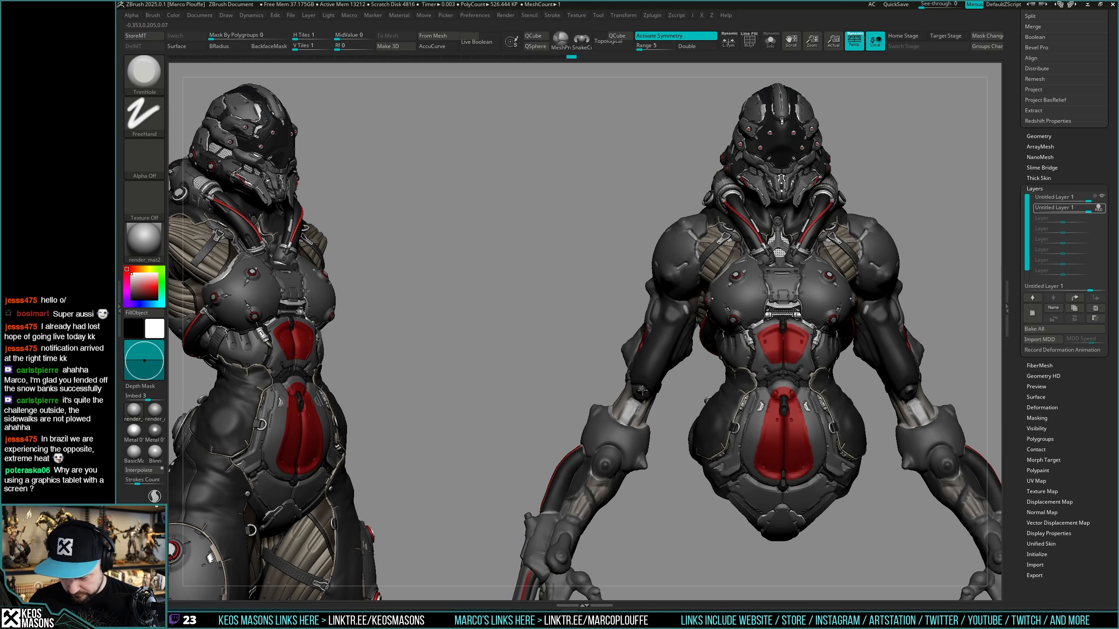
right_drag(693, 382, 694, 372)
key(space)
mouse_move(646, 409)
right_down()
mouse_move(629, 408)
mouse_move(637, 417)
right_up()
key(space)
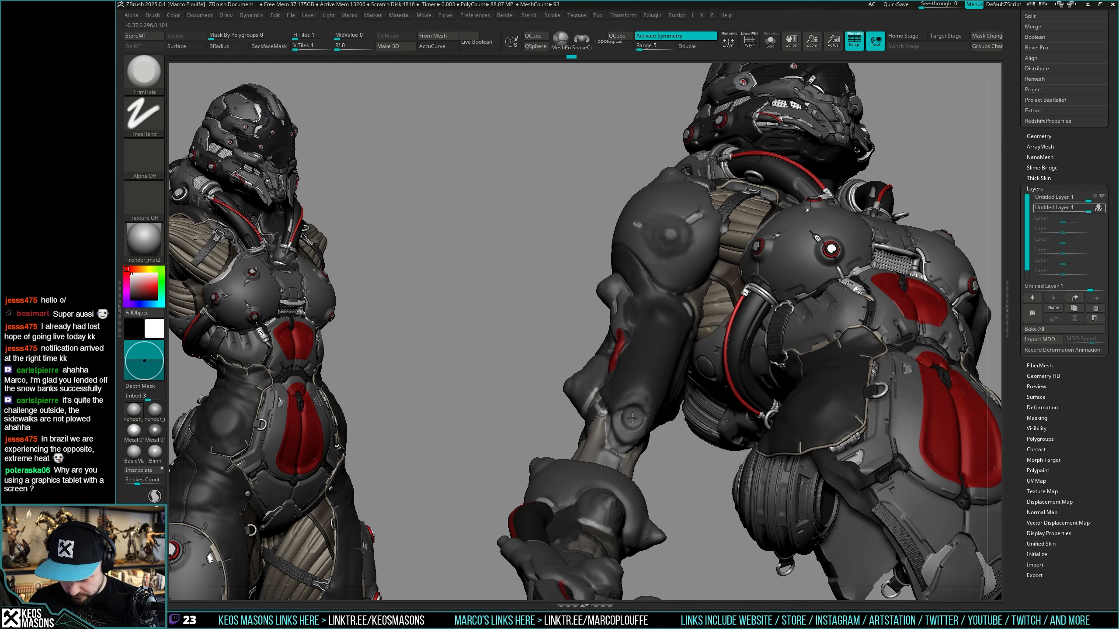
Switch to the PlanarCut brush and flatten the face of the inner elbow disc.
ctrl+right_drag(633, 418, 845, 330)
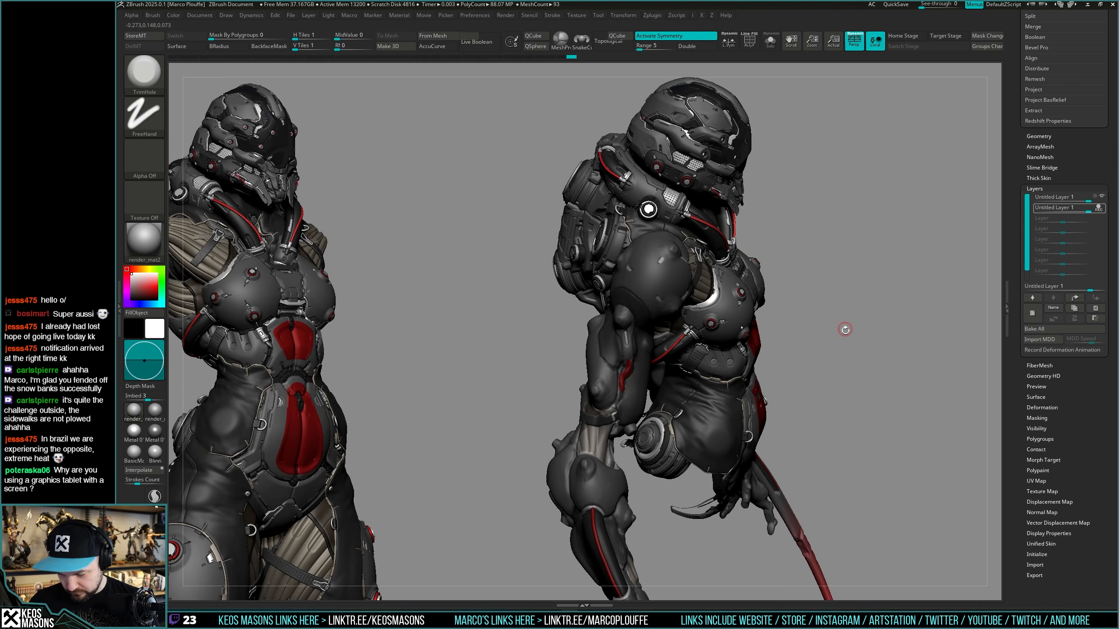
ctrl+right_drag(619, 403, 626, 445)
mouse_move(625, 445)
right_down()
mouse_move(585, 434)
mouse_move(616, 440)
mouse_move(667, 426)
right_up()
key(space)
click(701, 361)
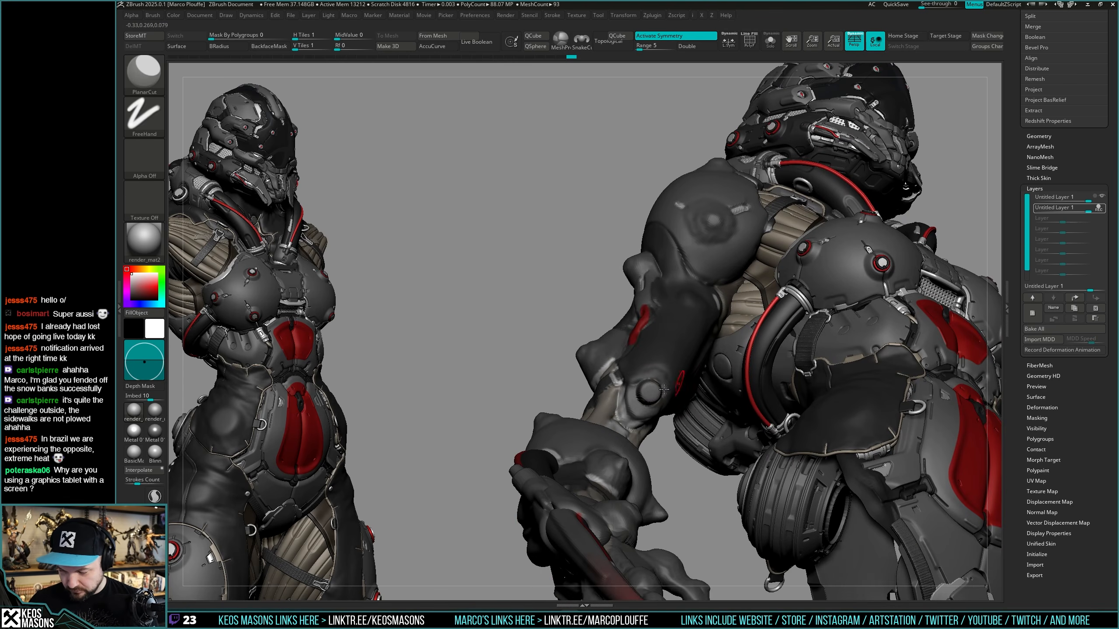
right_drag(701, 362, 690, 383)
key(space)
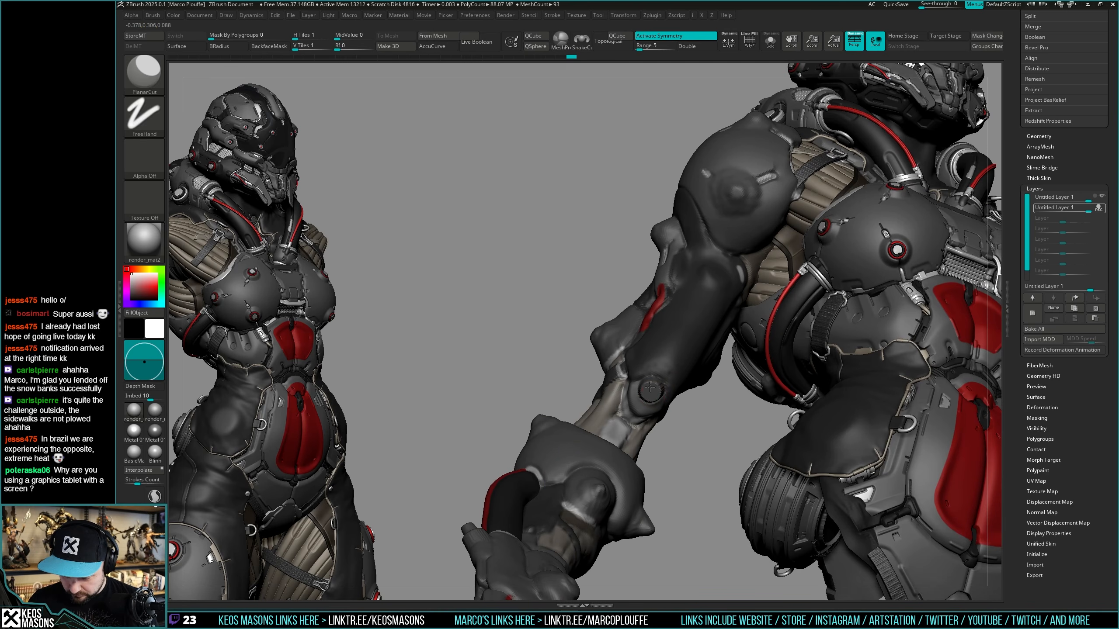
Return to the TrimHole brush and sculpt the round knob on the front of the forearm guard.
ctrl+right_drag(651, 391, 568, 328)
alt+right_drag(927, 327, 890, 300)
mouse_move(612, 406)
ctrl+right_down()
mouse_move(615, 445)
mouse_move(627, 412)
mouse_move(606, 404)
ctrl+right_up()
key(b)
key(t)
key(h)
key(space)
key(space)
drag(606, 402, 604, 404)
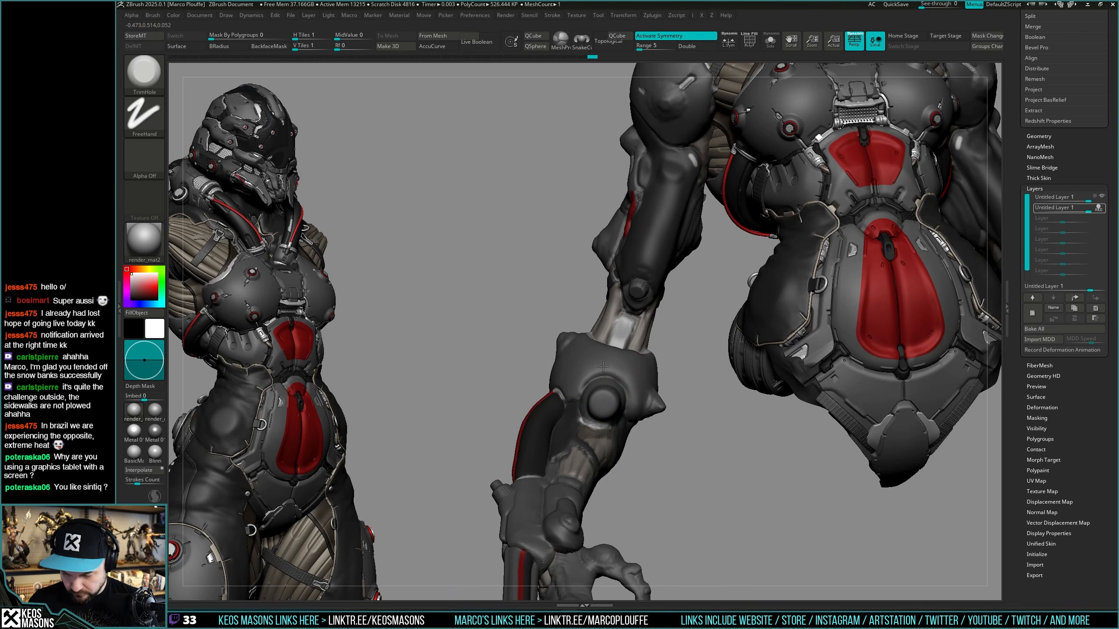
Stop recording the joint-detail layer and toggle layer visibility to compare the sculpted arm changes.
ctrl+right_drag(603, 366, 628, 430)
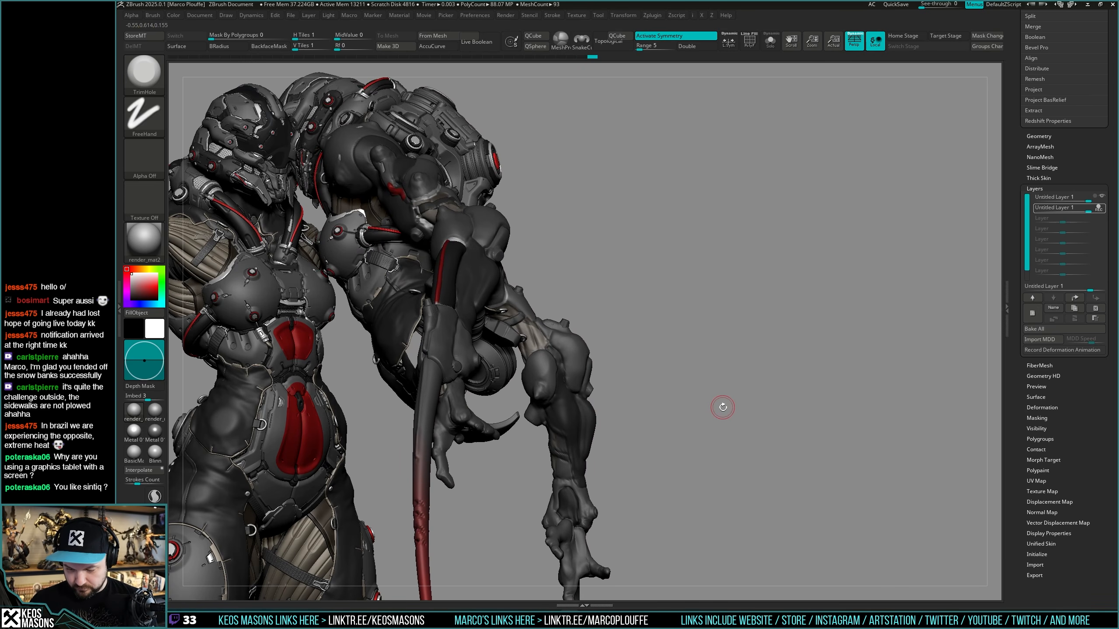
mouse_move(730, 401)
right_down()
mouse_move(696, 403)
mouse_move(762, 327)
mouse_move(606, 376)
mouse_move(634, 396)
right_up()
mouse_move(686, 366)
right_down()
mouse_move(817, 320)
mouse_move(806, 325)
mouse_move(810, 348)
mouse_move(819, 344)
right_up()
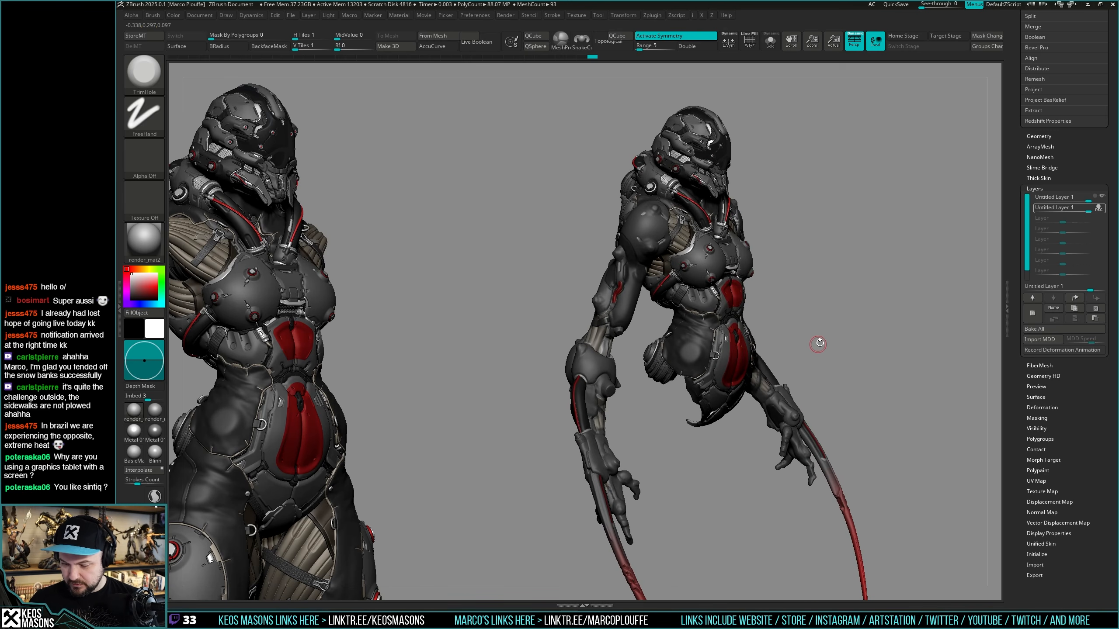
click(1101, 209)
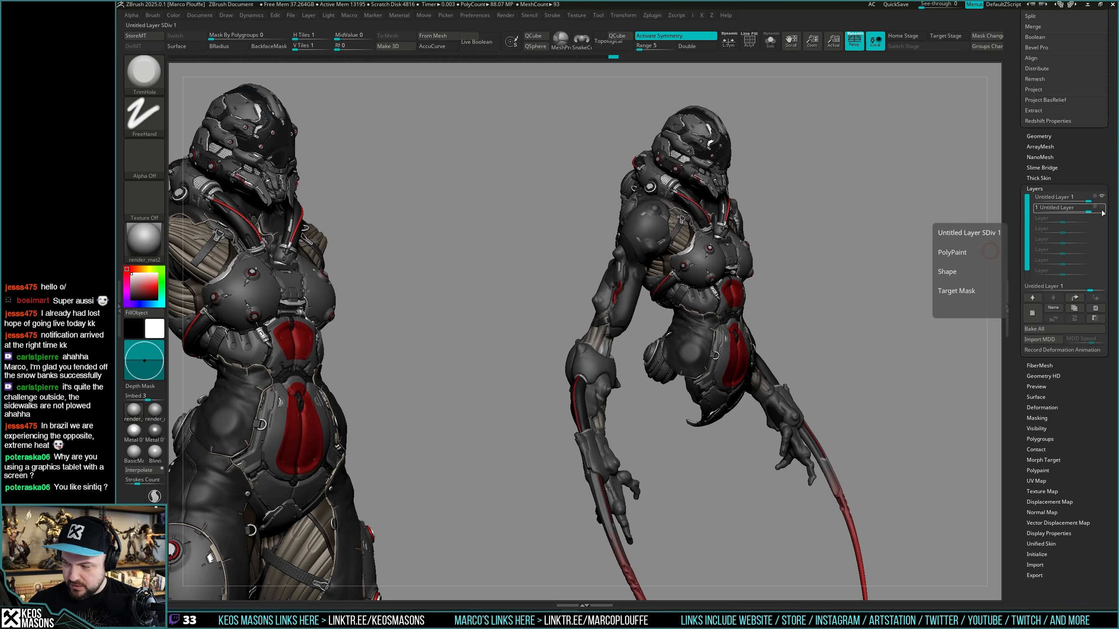
click(1102, 210)
click(1090, 201)
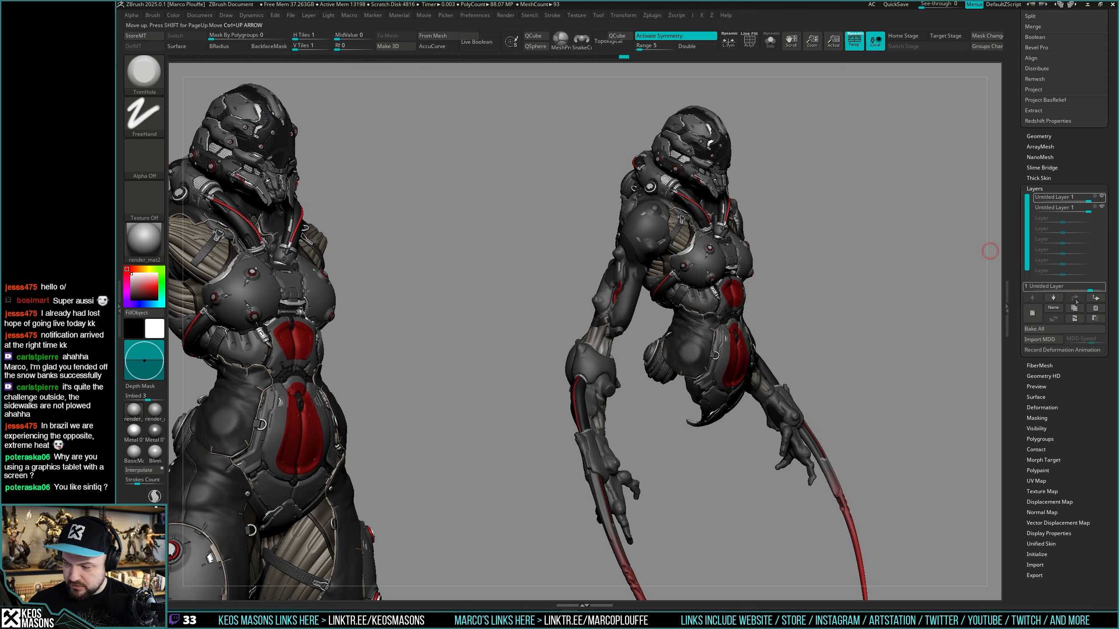
click(1102, 199)
Show the legs, lower-leg and foot folders and examine the arms against the full body from behind.
drag(1096, 171, 1081, 281)
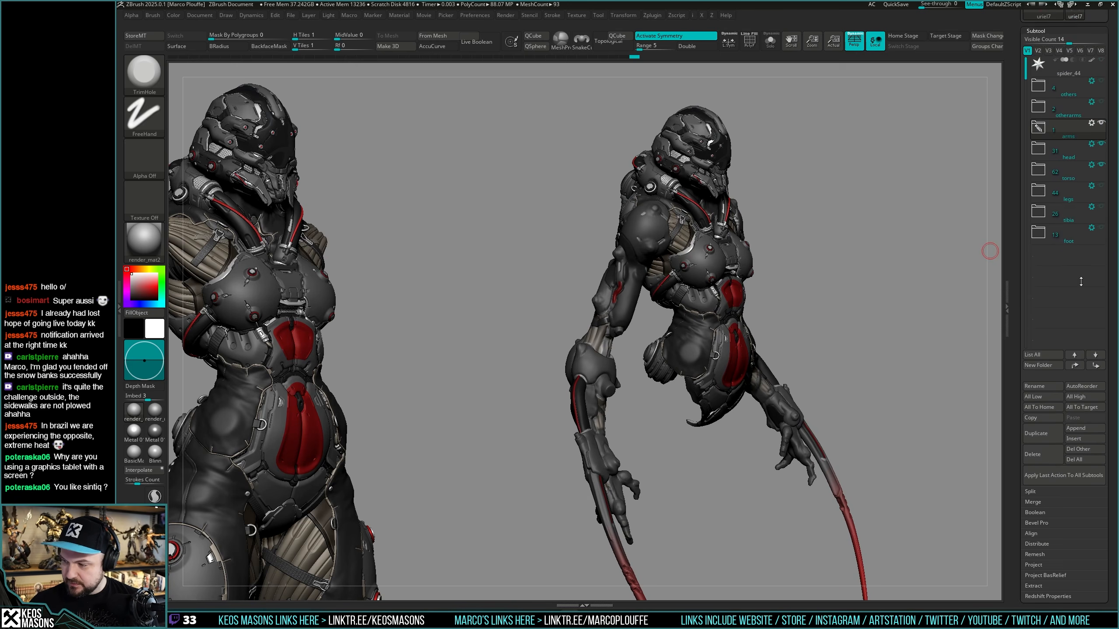
click(1101, 187)
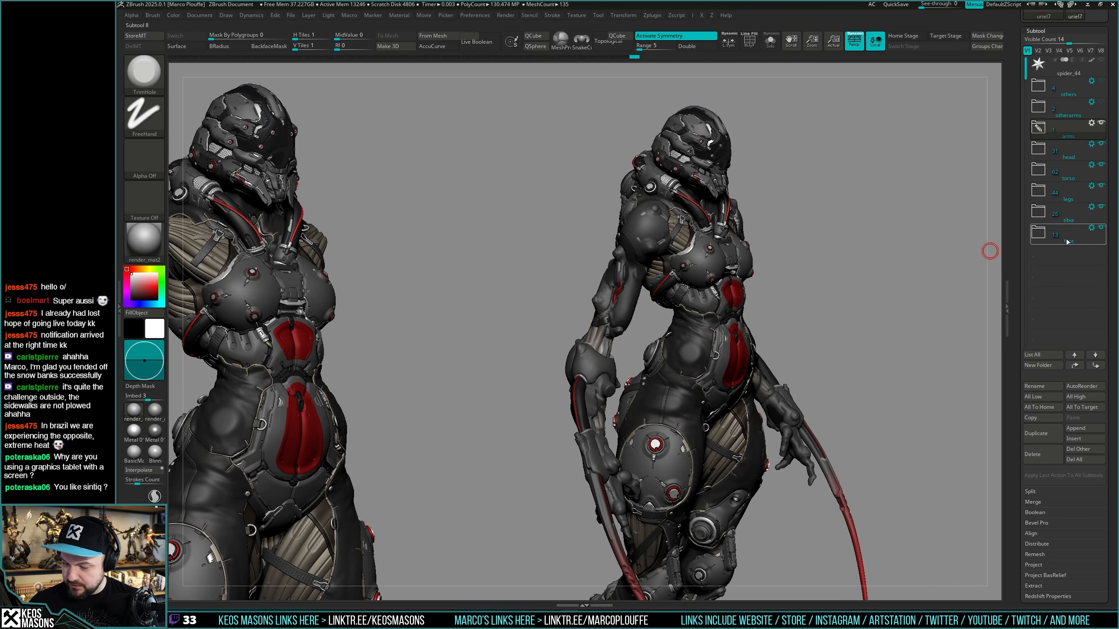
alt+drag(772, 279, 864, 298)
mouse_move(626, 224)
ctrl+right_down()
mouse_move(629, 244)
mouse_move(796, 292)
mouse_move(837, 292)
ctrl+right_up()
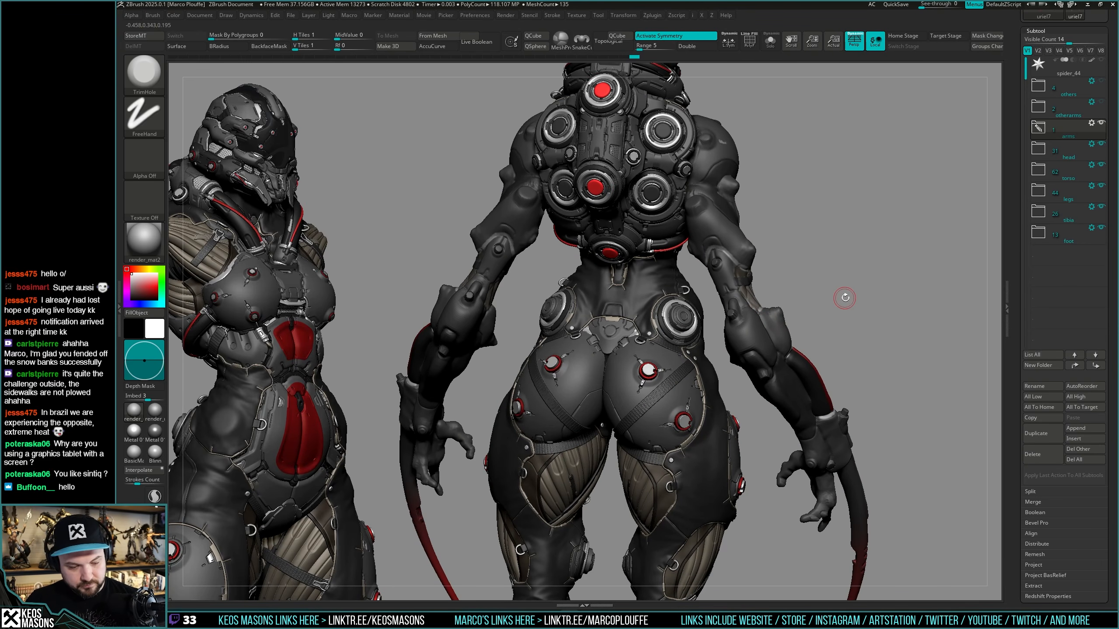
drag(851, 302, 745, 318)
ctrl+right_drag(739, 334, 749, 360)
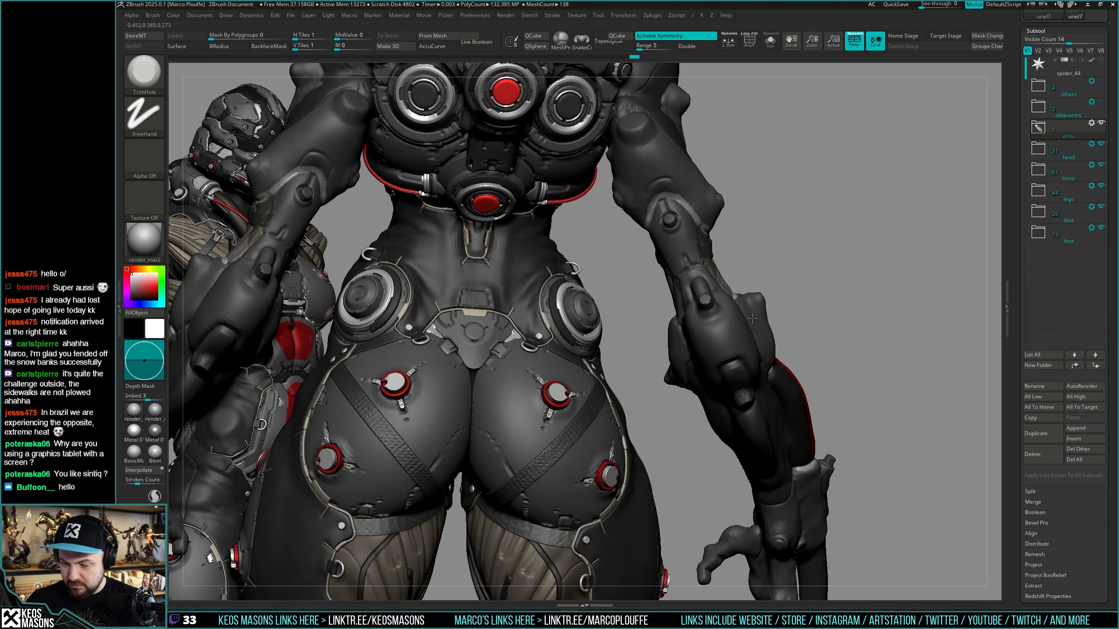
Isolate the arms to check them, hide the leg and foot folders, and bring the head and torso back into view.
mouse_move(819, 352)
right_down()
mouse_move(751, 342)
mouse_move(659, 380)
mouse_move(546, 384)
mouse_move(568, 385)
right_up()
key(alt+s)
right_drag(651, 385, 586, 379)
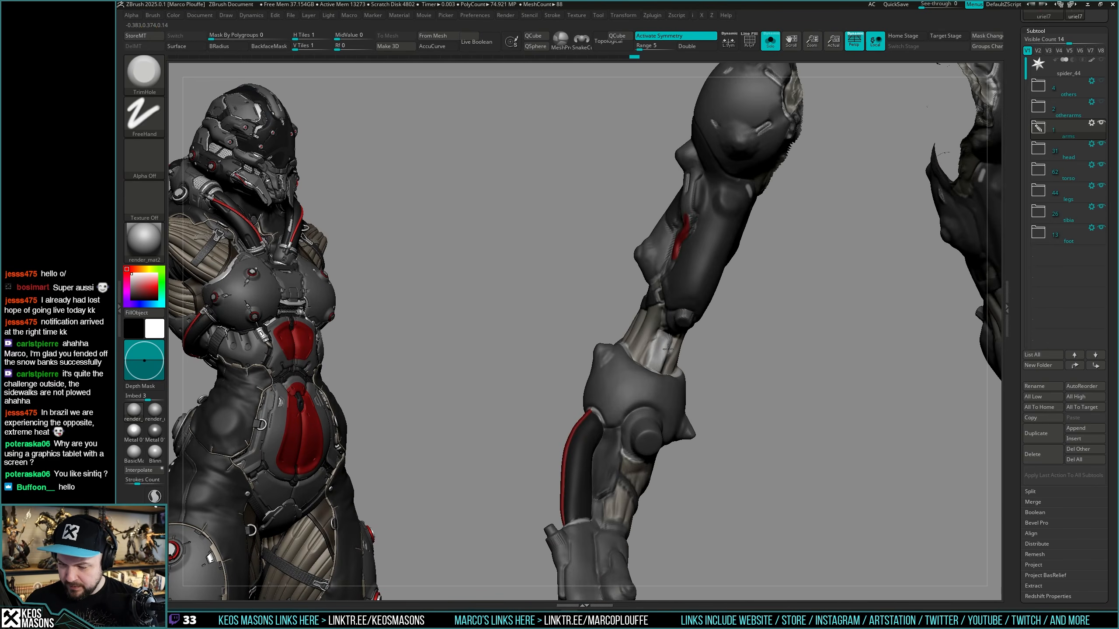
ctrl+right_drag(682, 375, 687, 330)
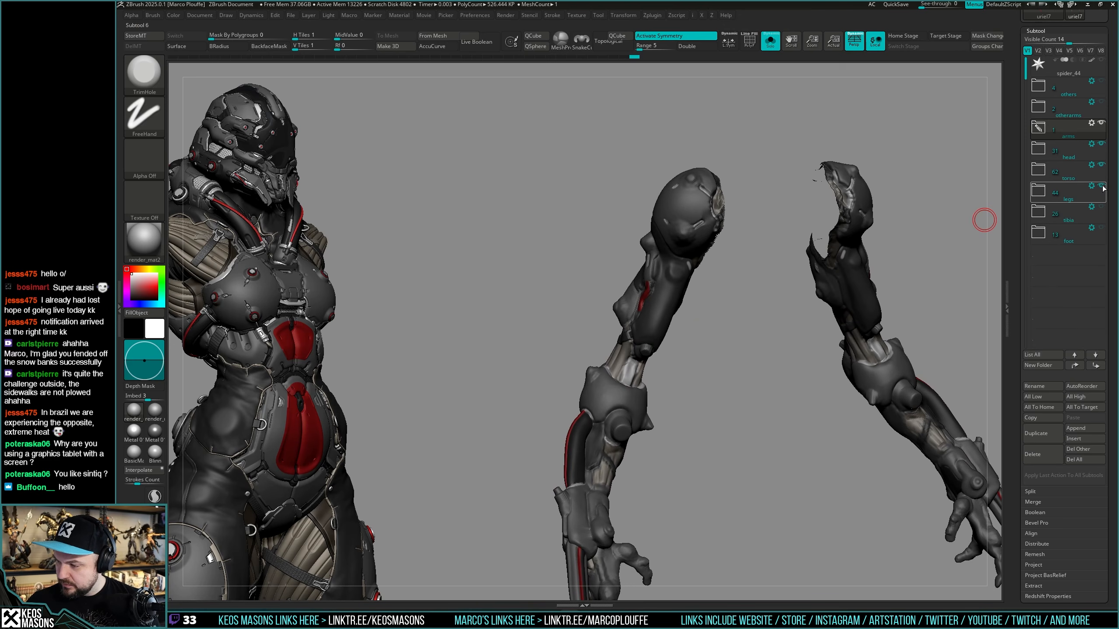
mouse_move(1104, 180)
key(alt+s)
right_drag(699, 332, 751, 327)
alt+right_drag(916, 286, 879, 292)
right_drag(733, 337, 761, 331)
alt+right_drag(890, 311, 890, 275)
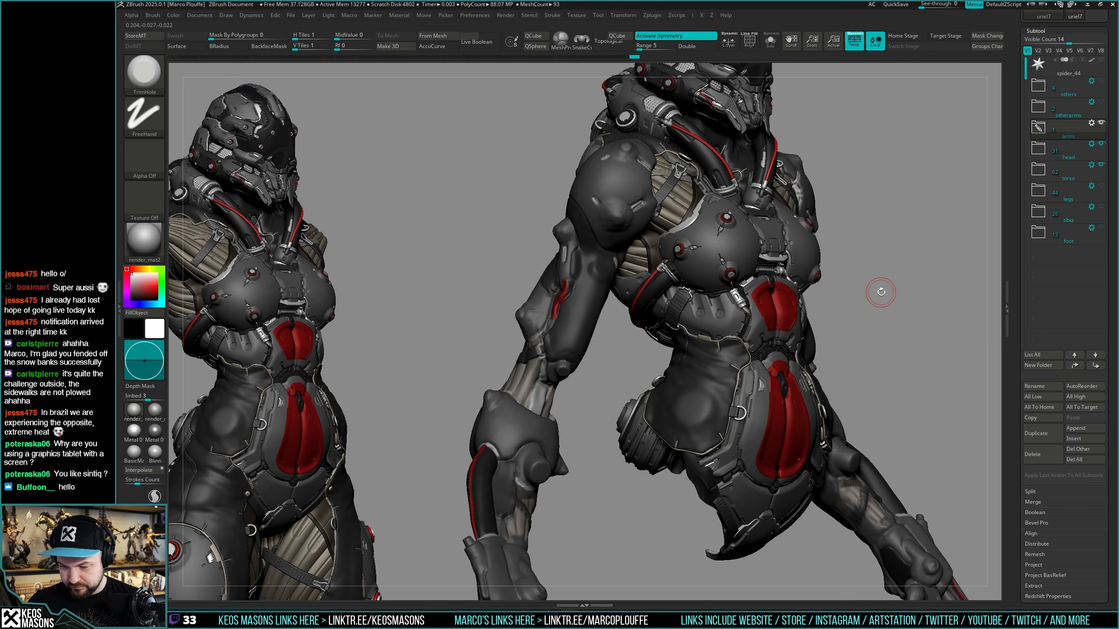
Switch to the Standard brush and sample a beige colour from the torso for painting the arms.
key(space)
click(807, 315)
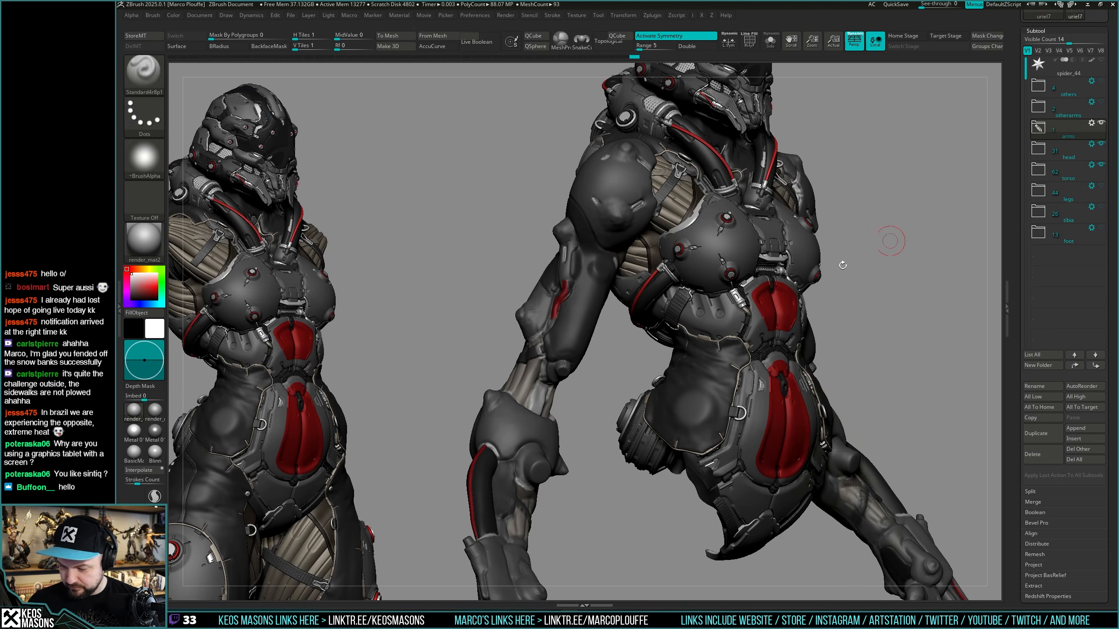
ctrl+right_drag(891, 244, 888, 282)
key(space)
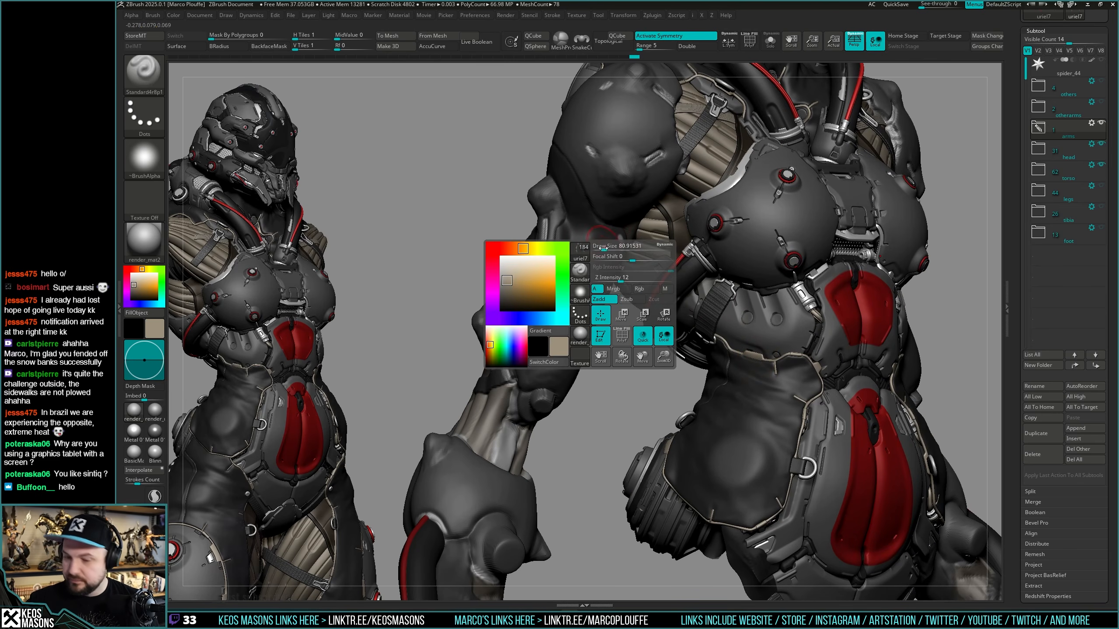
mouse_move(807, 465)
alt+right_down()
mouse_move(806, 557)
mouse_move(800, 526)
alt+right_up()
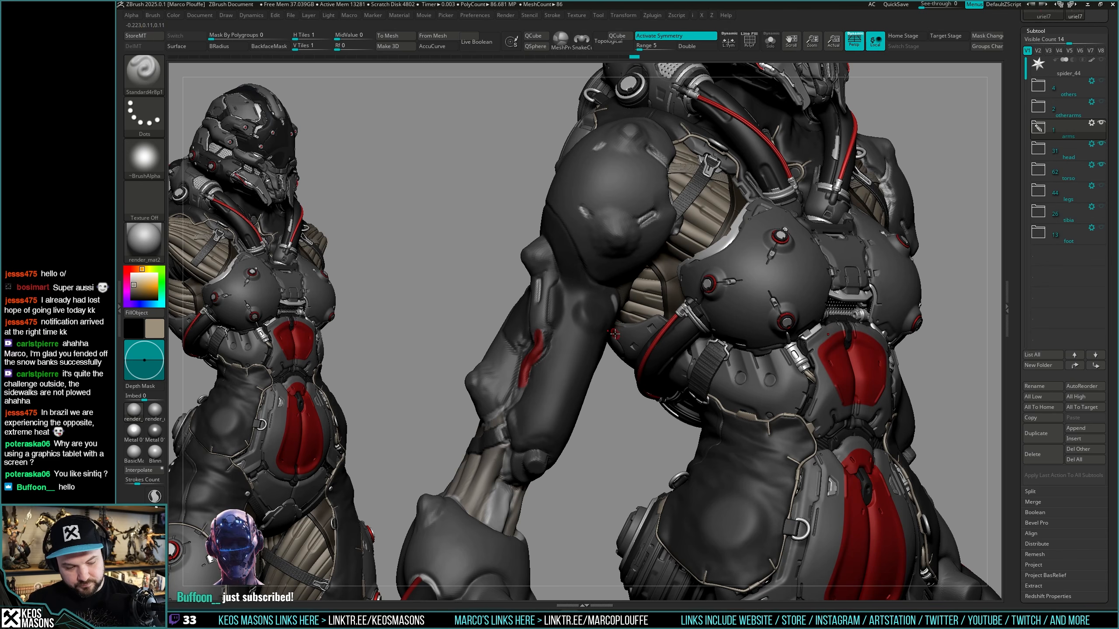
Bring up the sculpt layer settings, adjust the brush, and paint a beige seam around the lower edge of the shoulder pad.
mouse_move(613, 303)
alt+right_down()
mouse_move(748, 387)
mouse_move(744, 450)
alt+right_up()
key(x)
key(space)
click(583, 237)
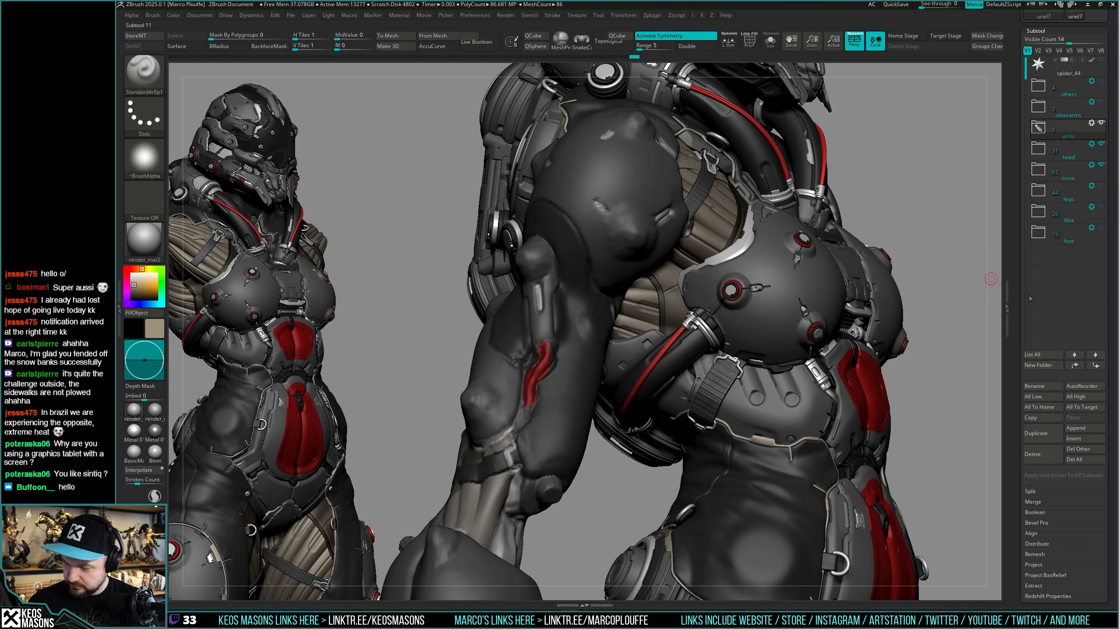
scroll(1031, 299, down, 10)
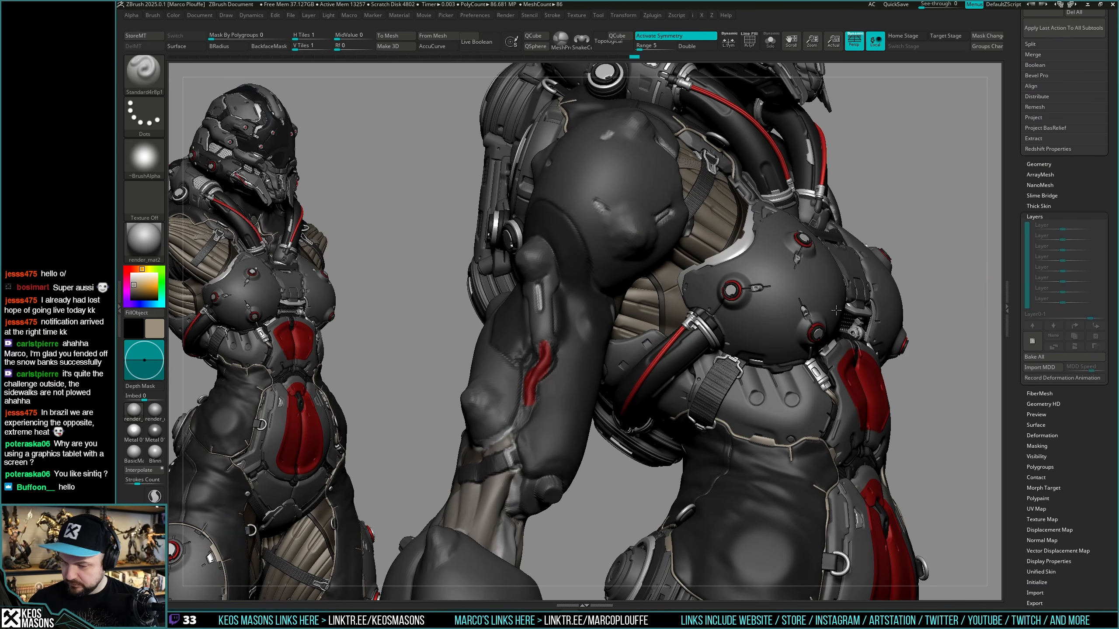
key(space)
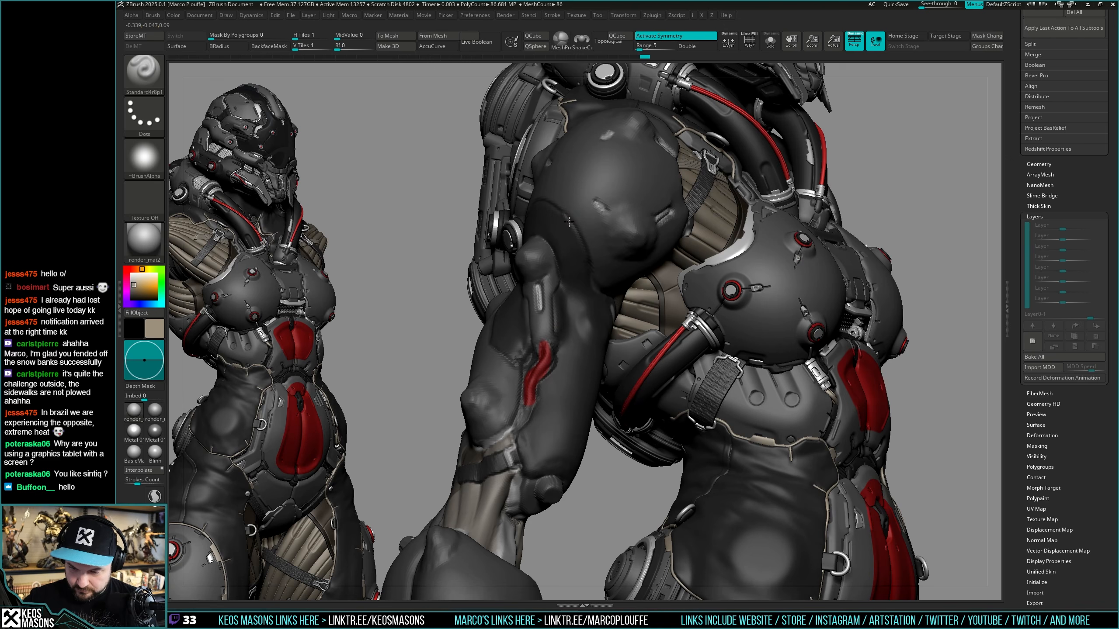
key(space)
right_click(658, 296)
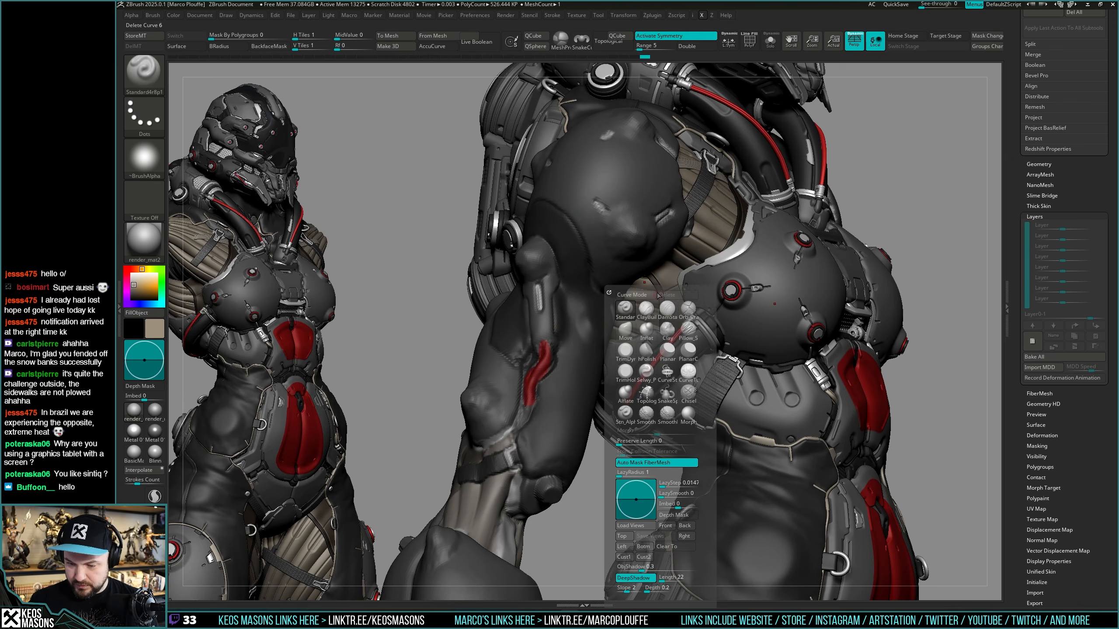
key(space)
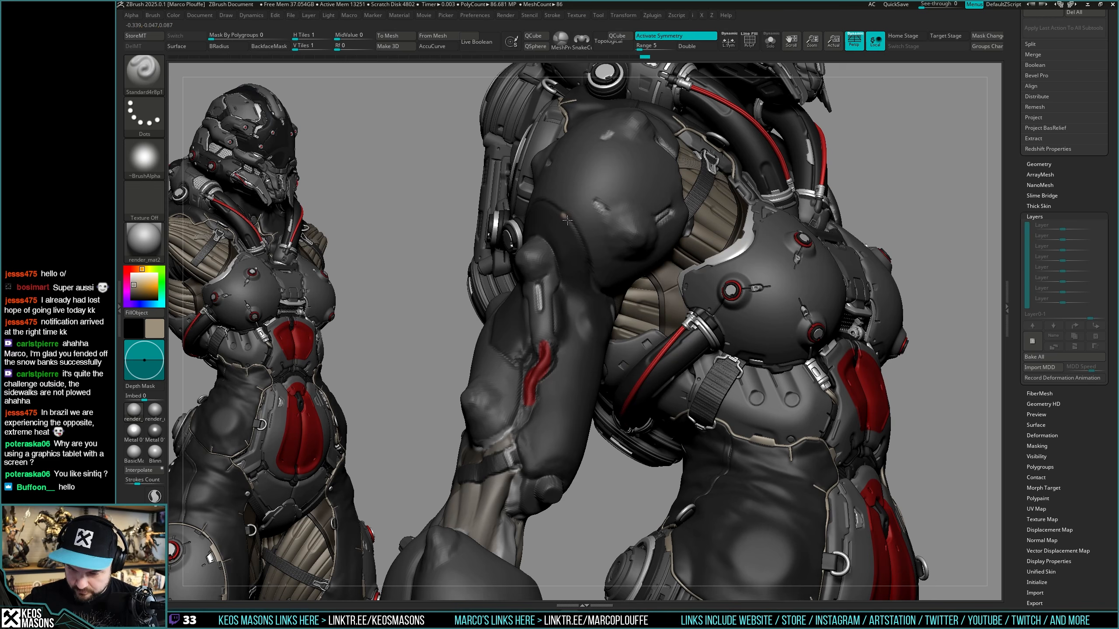
mouse_move(594, 277)
right_down()
mouse_move(551, 275)
mouse_move(572, 234)
right_up()
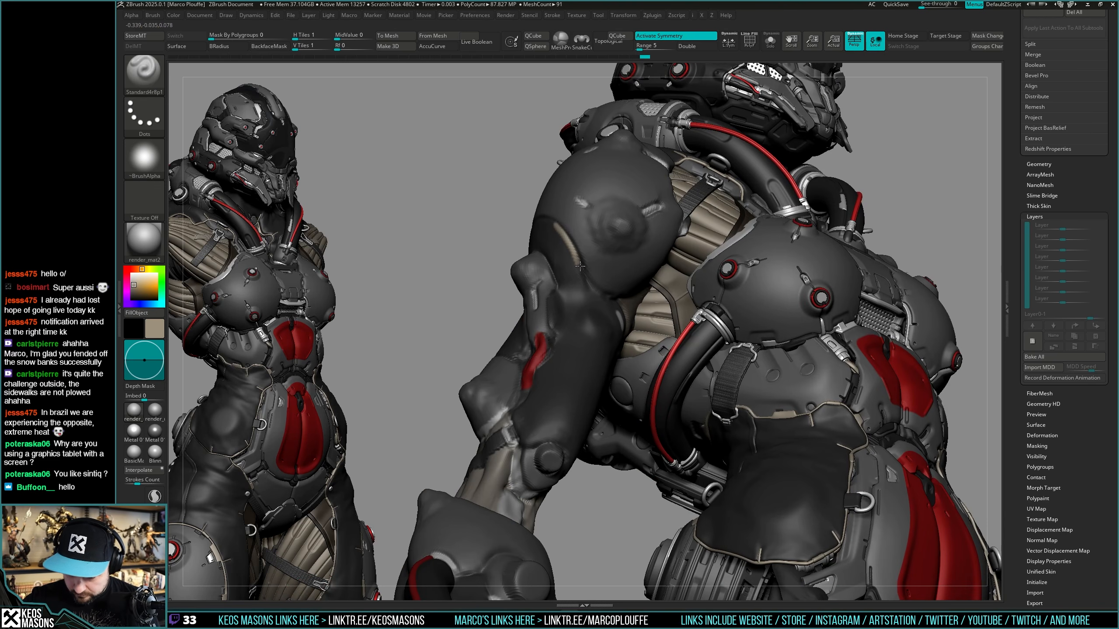
right_drag(605, 293, 533, 239)
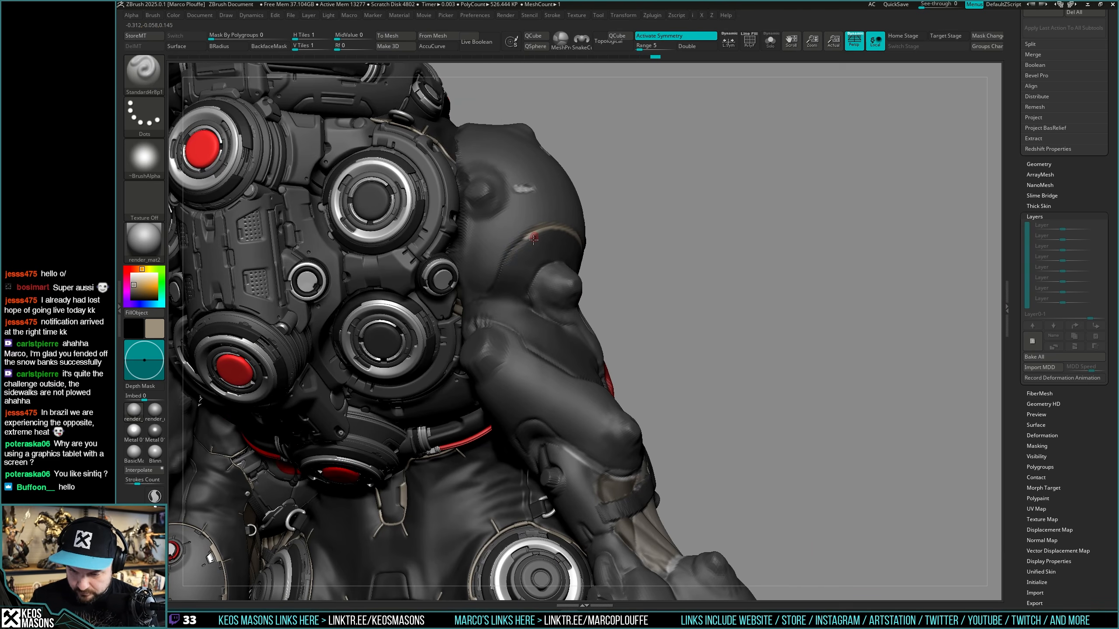
right_drag(708, 278, 590, 276)
Isolate the arms and paint a beige seam down the inner upper arm and around its lower front edge.
key(alt+s)
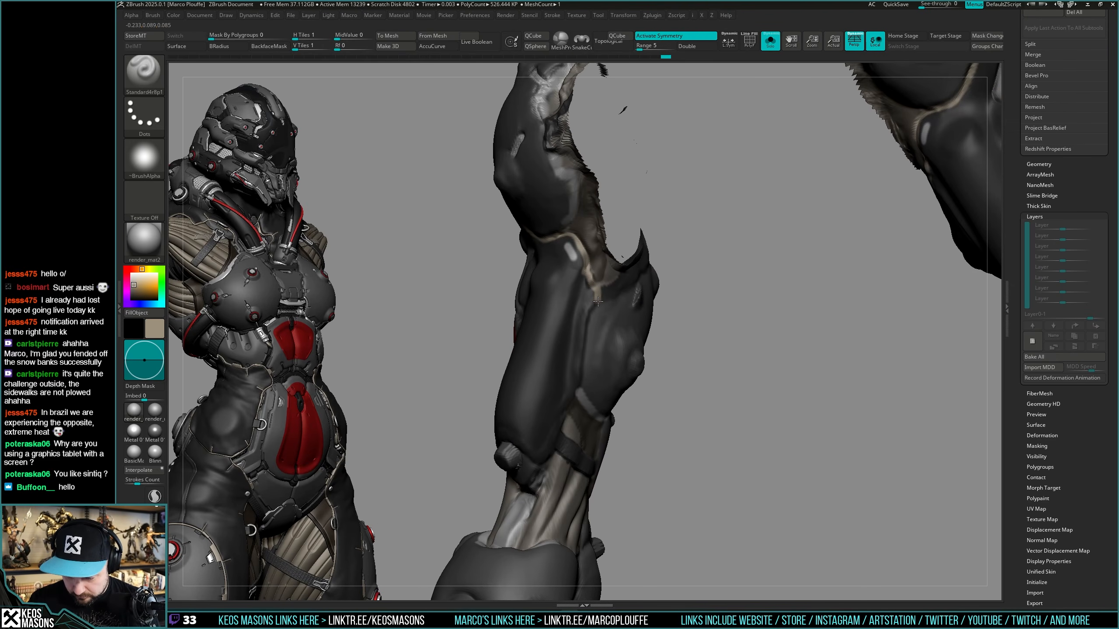
right_drag(586, 373, 591, 360)
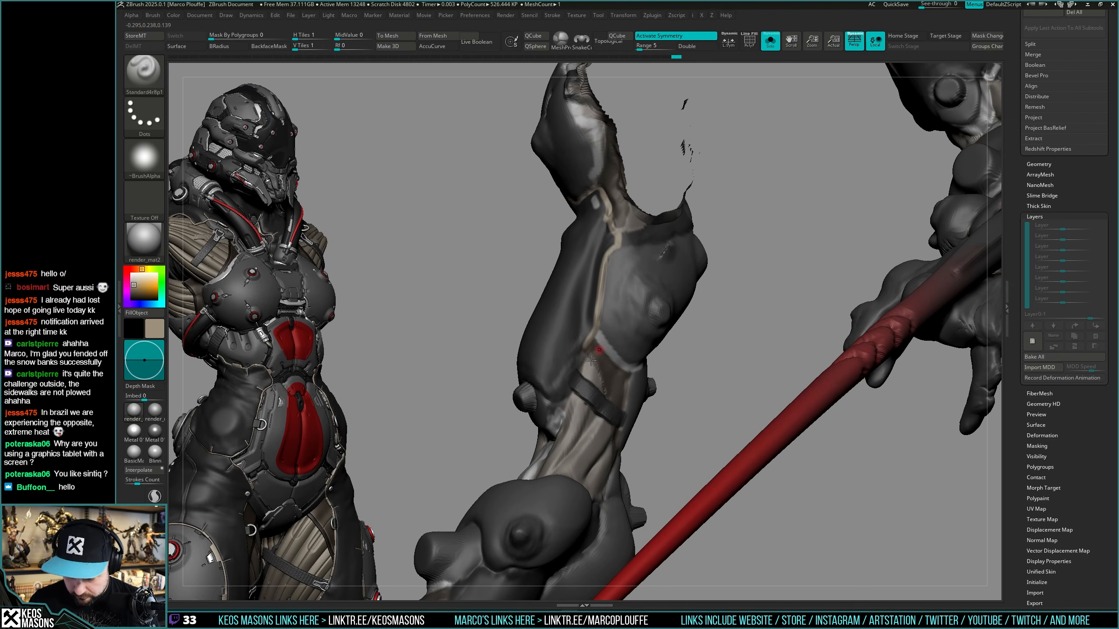
right_drag(567, 399, 510, 398)
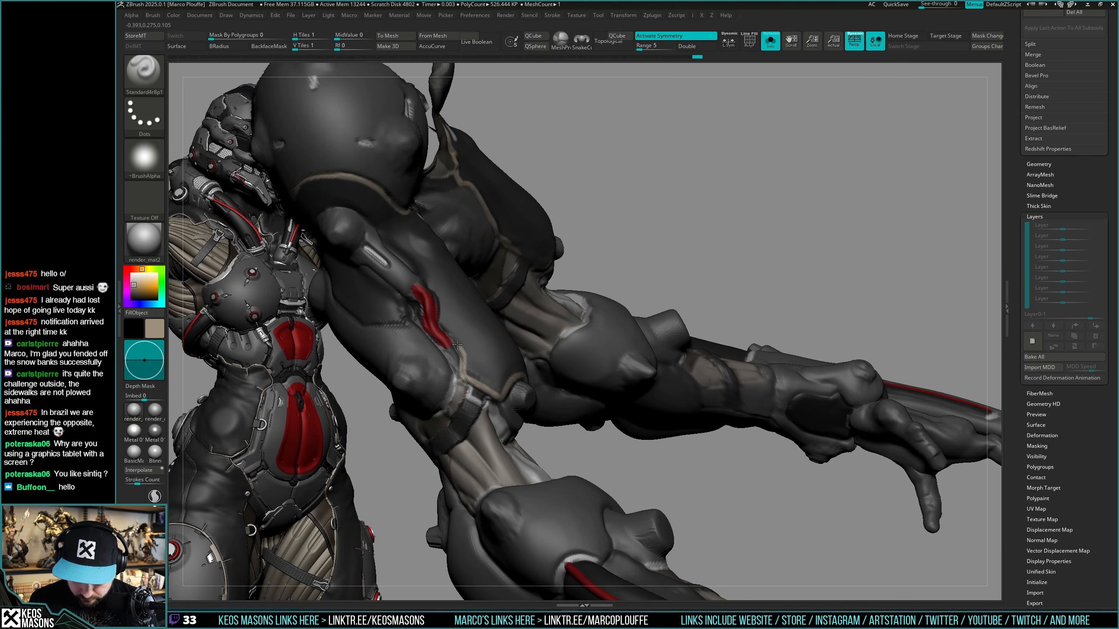
right_drag(441, 320, 484, 252)
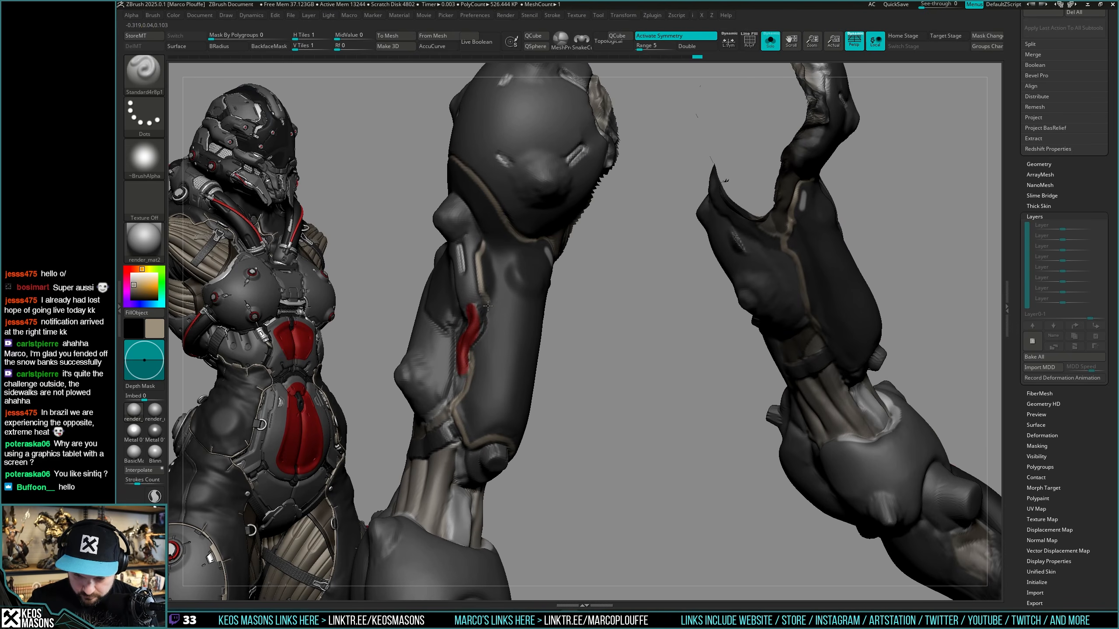
Paint beige seams around the knob below the shoulder and along the outer upper-arm panel beside the red strip.
mouse_move(487, 306)
right_down()
mouse_move(492, 251)
mouse_move(507, 289)
mouse_move(471, 316)
right_up()
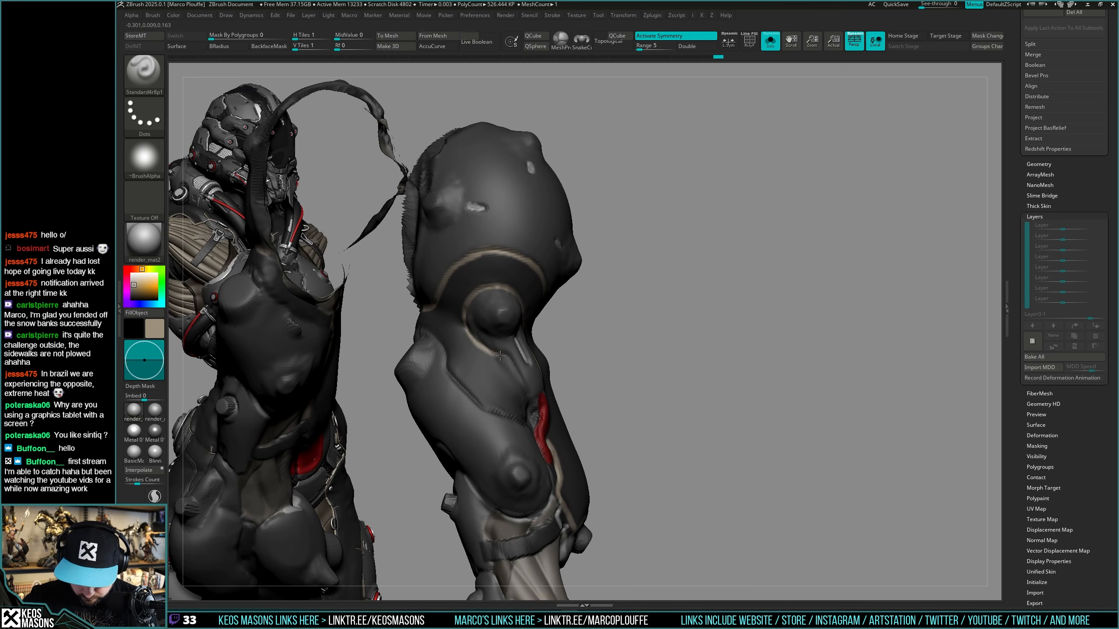
right_drag(517, 370, 544, 415)
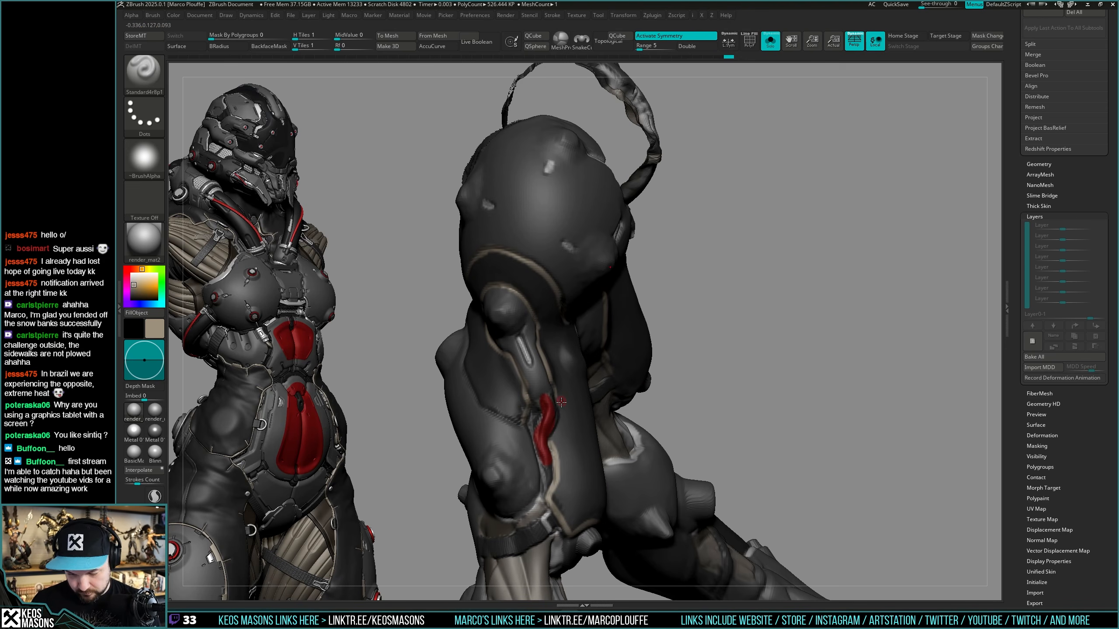
right_drag(535, 427, 536, 411)
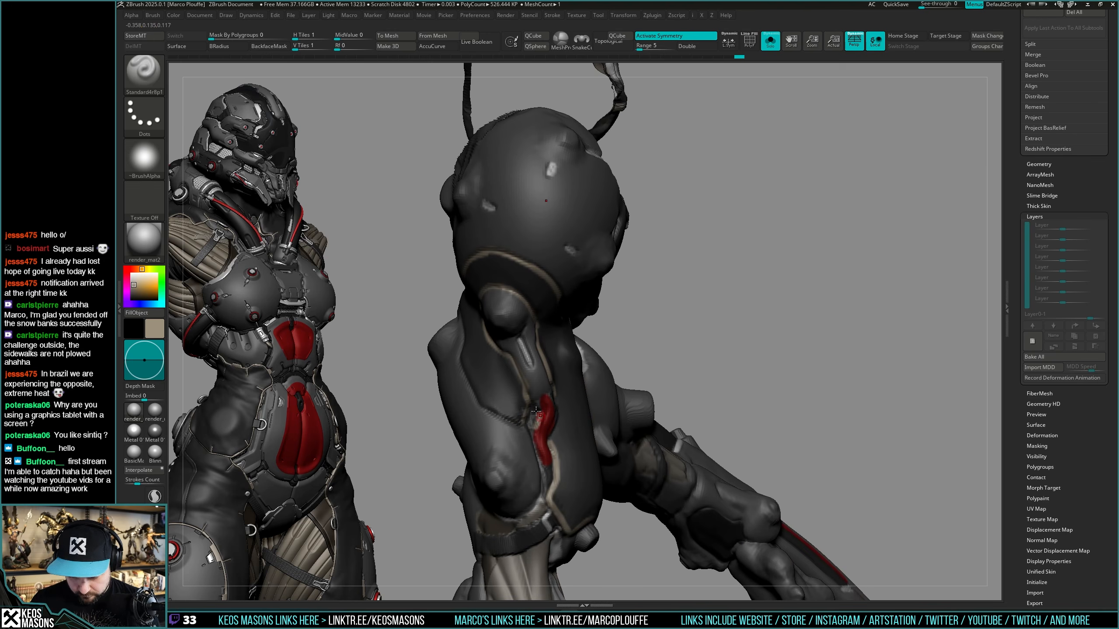
right_drag(462, 366, 511, 354)
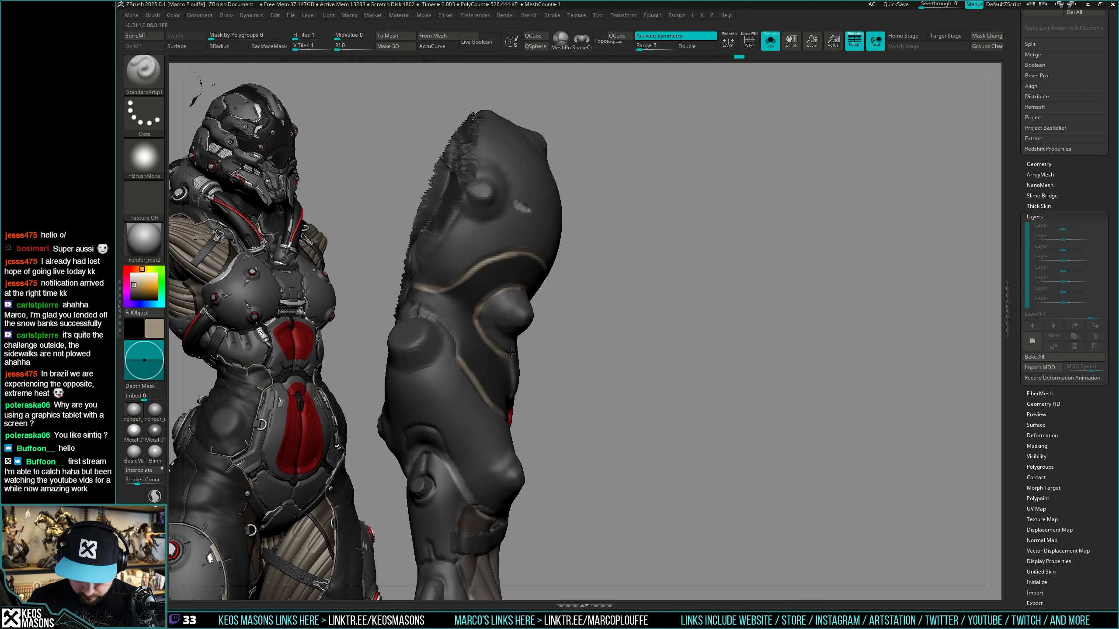
right_drag(415, 304, 607, 396)
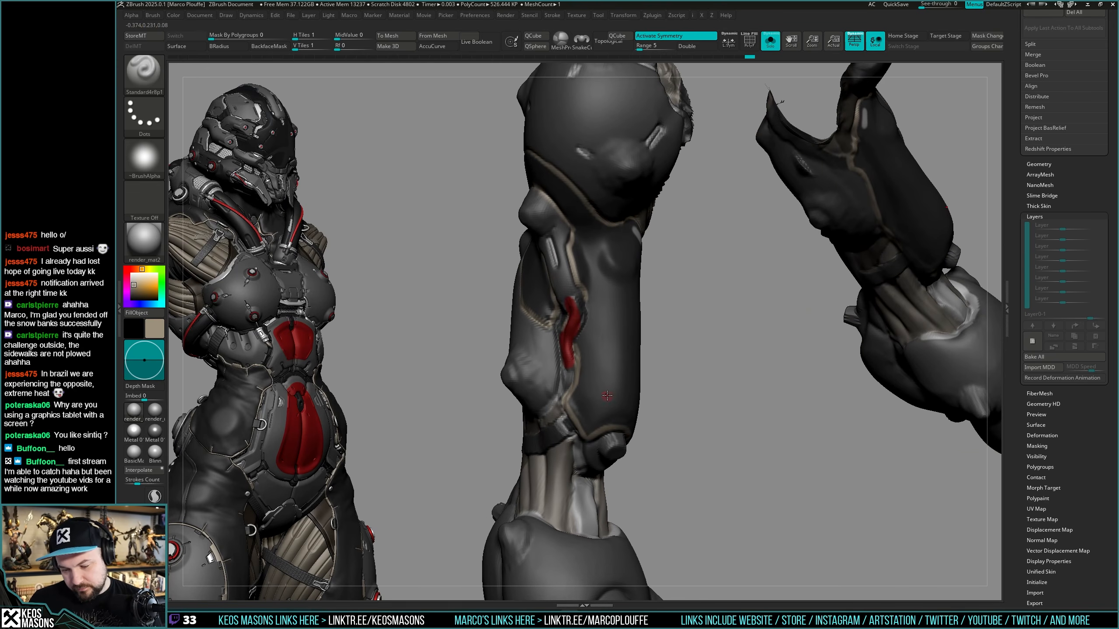
Paint a beige seam along the inner edge of the elbow guard and down the inner forearm.
right_drag(596, 306, 696, 331)
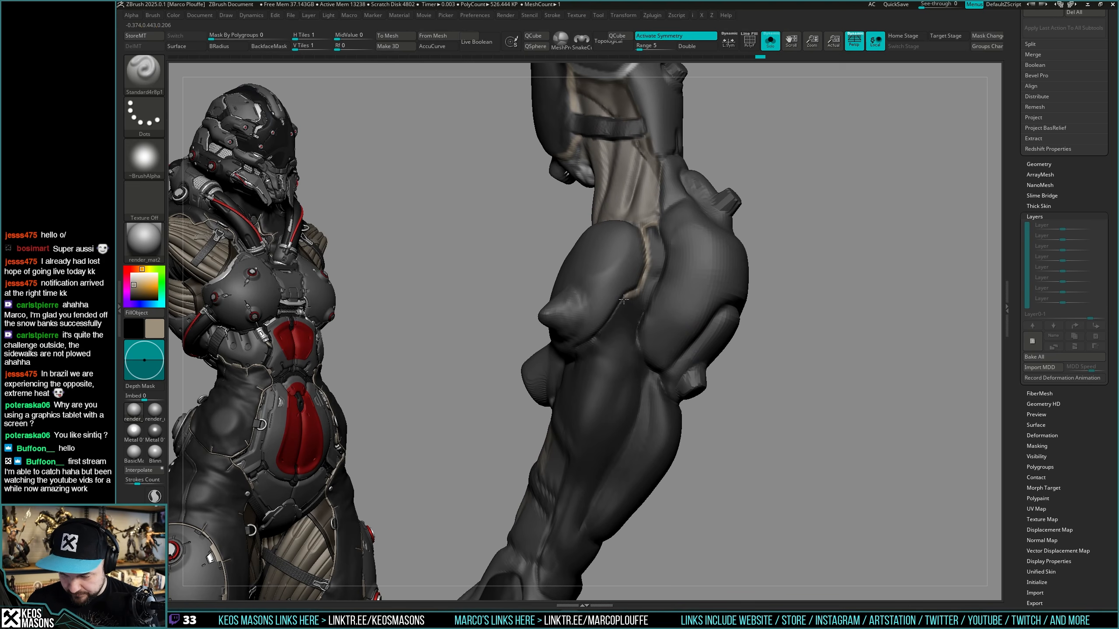
mouse_move(580, 352)
right_down()
mouse_move(561, 378)
mouse_move(633, 320)
right_up()
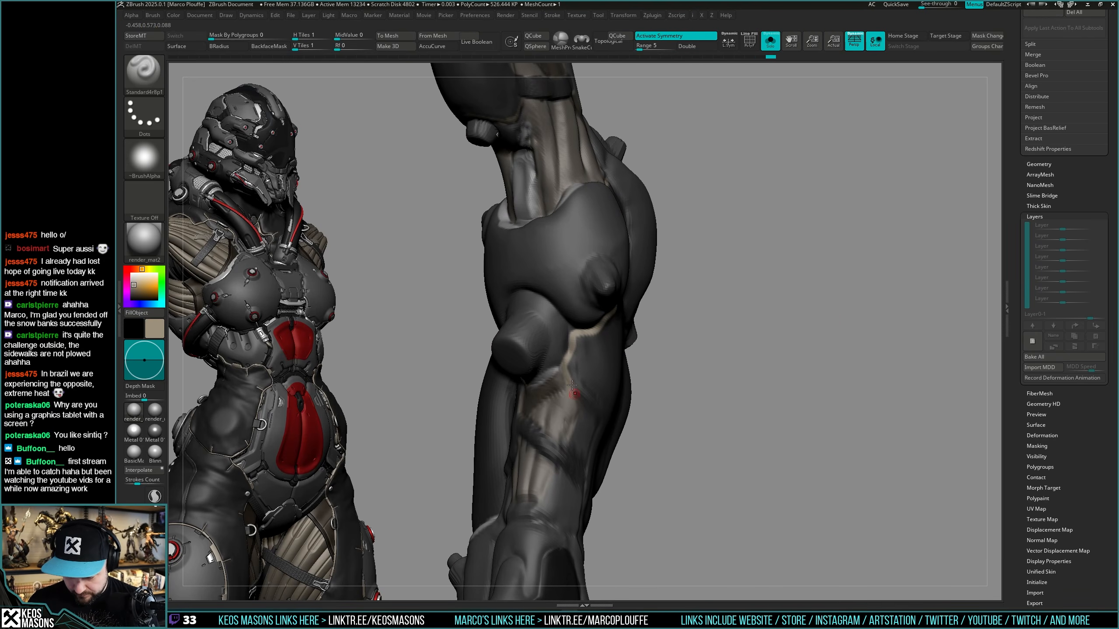
right_drag(573, 386, 585, 400)
right_drag(607, 454, 612, 351)
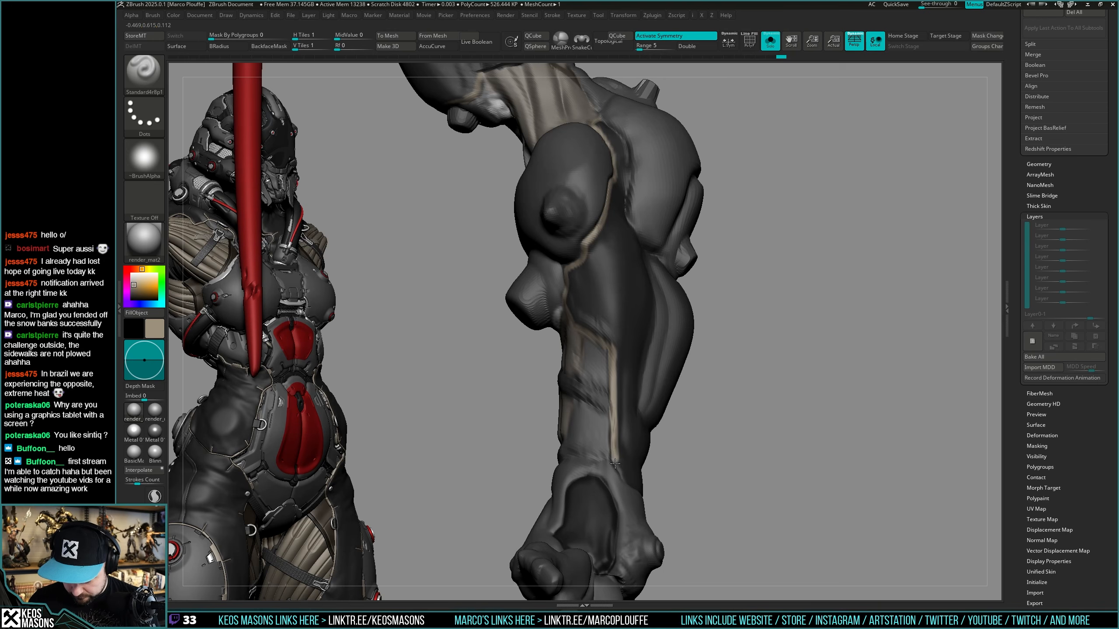
right_drag(615, 464, 629, 423)
mouse_move(689, 383)
right_down()
mouse_move(776, 367)
mouse_move(639, 317)
right_up()
mouse_move(663, 278)
right_down()
mouse_move(815, 318)
mouse_move(850, 298)
mouse_move(822, 314)
mouse_move(716, 330)
right_up()
ctrl+right_drag(716, 330, 701, 379)
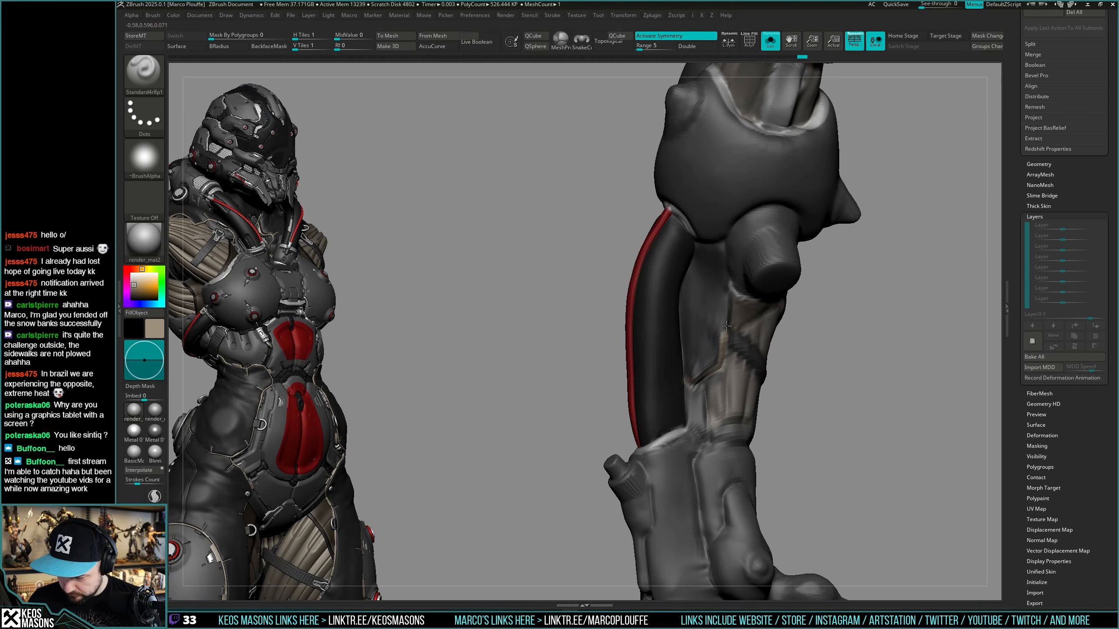
Outline the fabric patch and the recessed panel on the front of the forearm with beige seams.
mouse_move(732, 280)
right_down()
mouse_move(815, 295)
mouse_move(758, 327)
mouse_move(776, 291)
mouse_move(808, 323)
mouse_move(756, 341)
mouse_move(805, 331)
mouse_move(802, 348)
right_up()
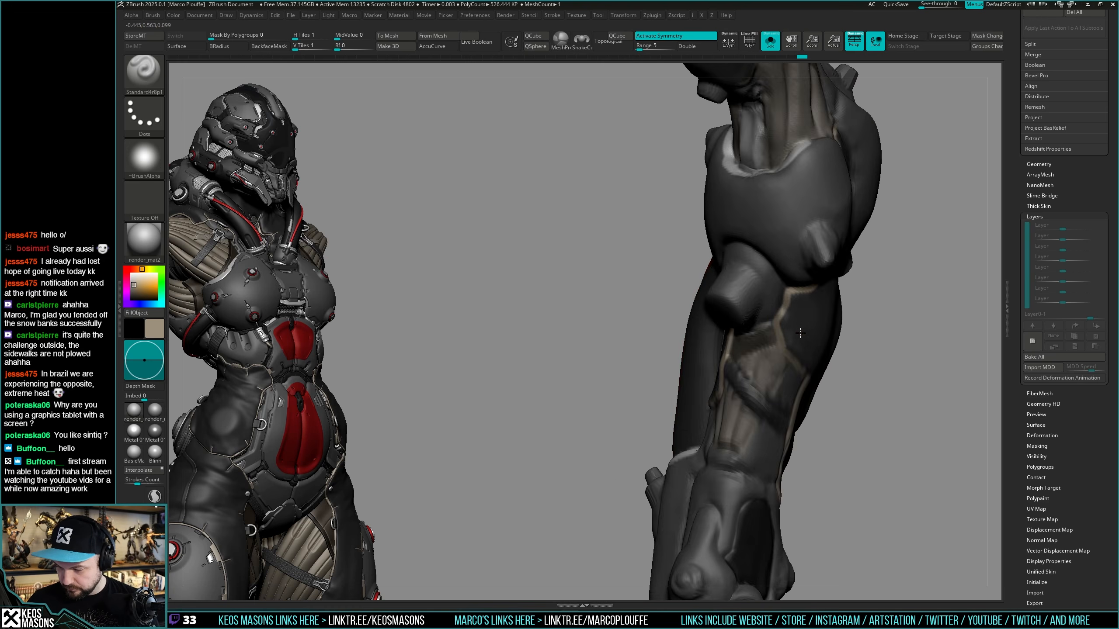
right_drag(800, 333, 746, 307)
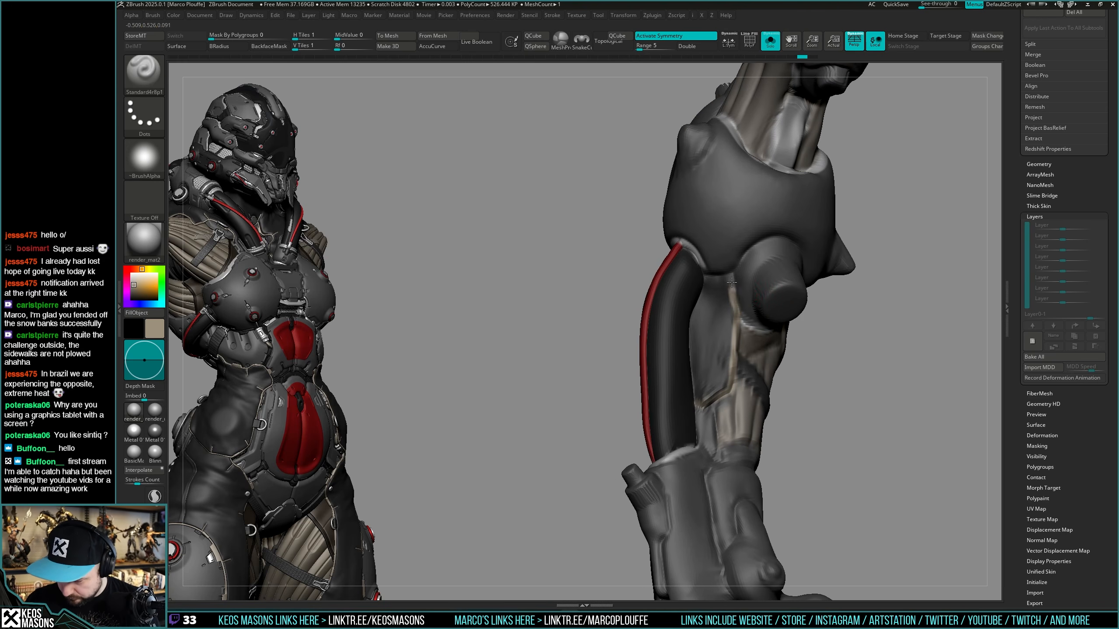
right_drag(731, 282, 712, 274)
Paint beige seams along the upper edge of the wrist guard and beneath the outer elbow guard.
mouse_move(802, 323)
right_down()
mouse_move(861, 321)
mouse_move(819, 361)
mouse_move(690, 391)
mouse_move(709, 405)
mouse_move(785, 346)
mouse_move(771, 313)
right_up()
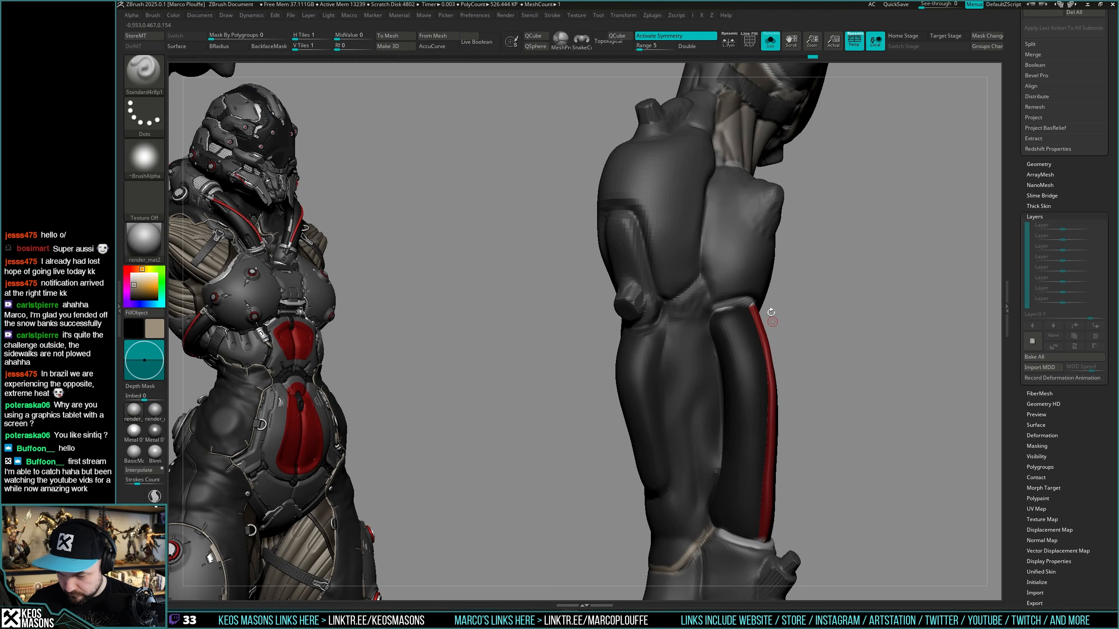
mouse_move(701, 285)
right_down()
mouse_move(813, 320)
mouse_move(650, 307)
mouse_move(636, 315)
right_up()
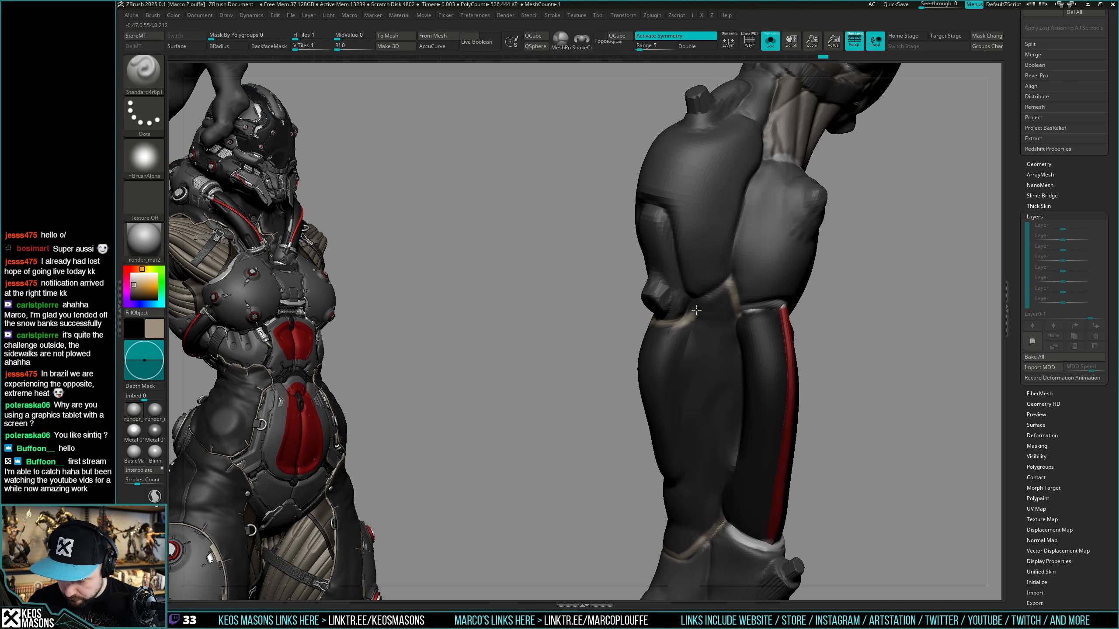
right_drag(723, 287, 819, 255)
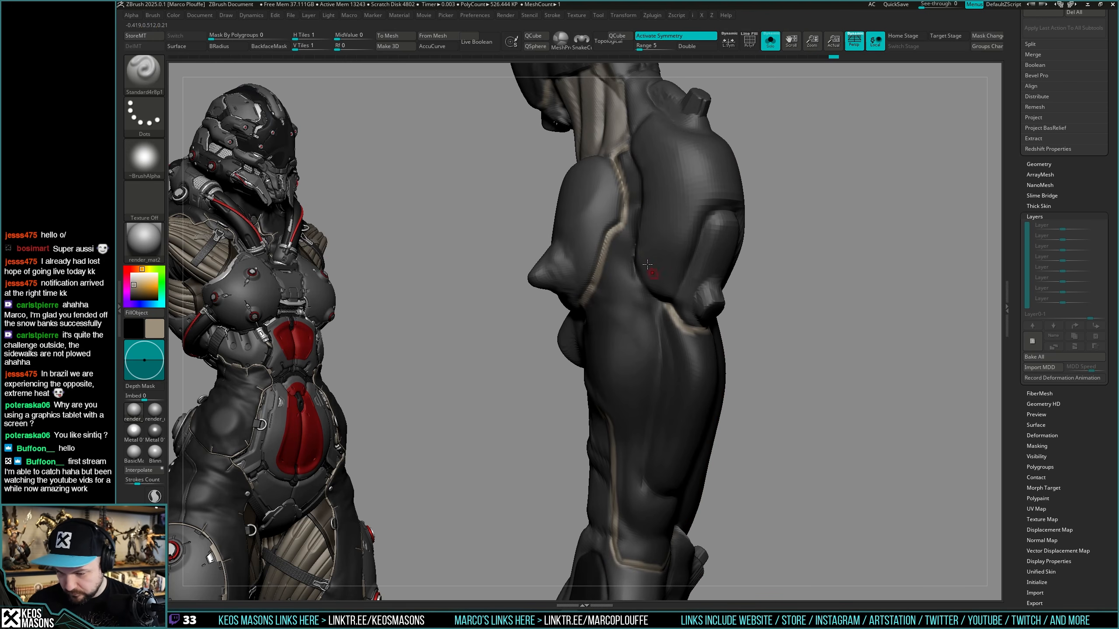
right_drag(647, 264, 668, 257)
mouse_move(844, 303)
right_down()
mouse_move(847, 312)
mouse_move(854, 304)
mouse_move(821, 288)
mouse_move(861, 300)
mouse_move(769, 324)
mouse_move(806, 305)
mouse_move(854, 322)
mouse_move(707, 340)
mouse_move(680, 320)
mouse_move(729, 349)
mouse_move(843, 322)
mouse_move(810, 313)
mouse_move(804, 287)
mouse_move(795, 327)
mouse_move(806, 315)
mouse_move(762, 252)
mouse_move(737, 353)
mouse_move(716, 384)
right_up()
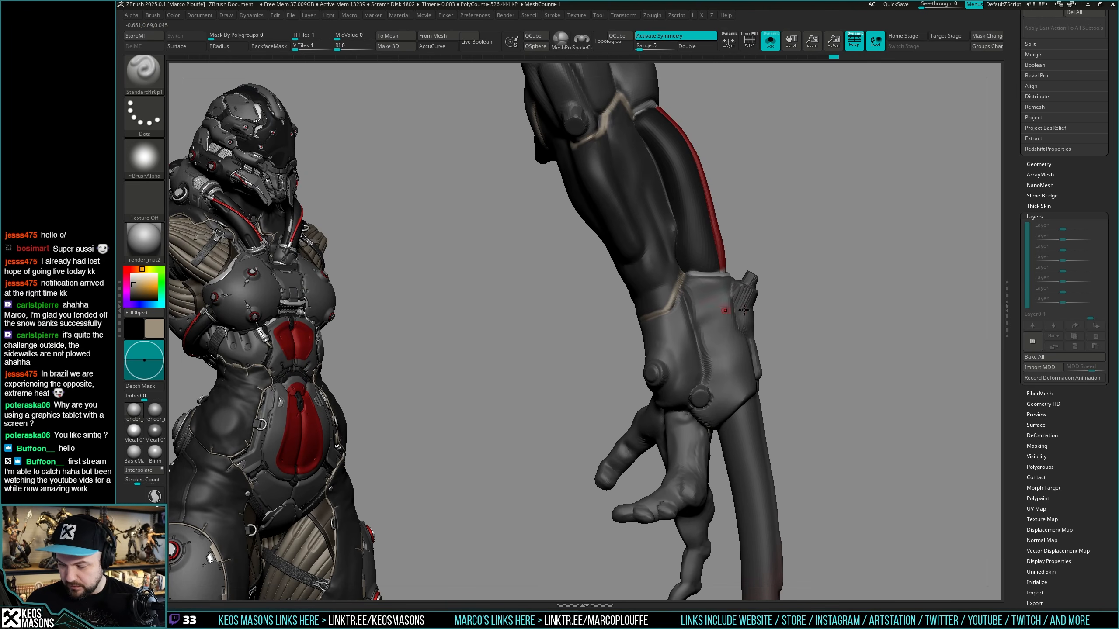
Continue the beige seam work around the inner side of the wrist guard.
mouse_move(743, 310)
right_down()
mouse_move(705, 293)
mouse_move(600, 303)
right_up()
right_drag(606, 346, 611, 364)
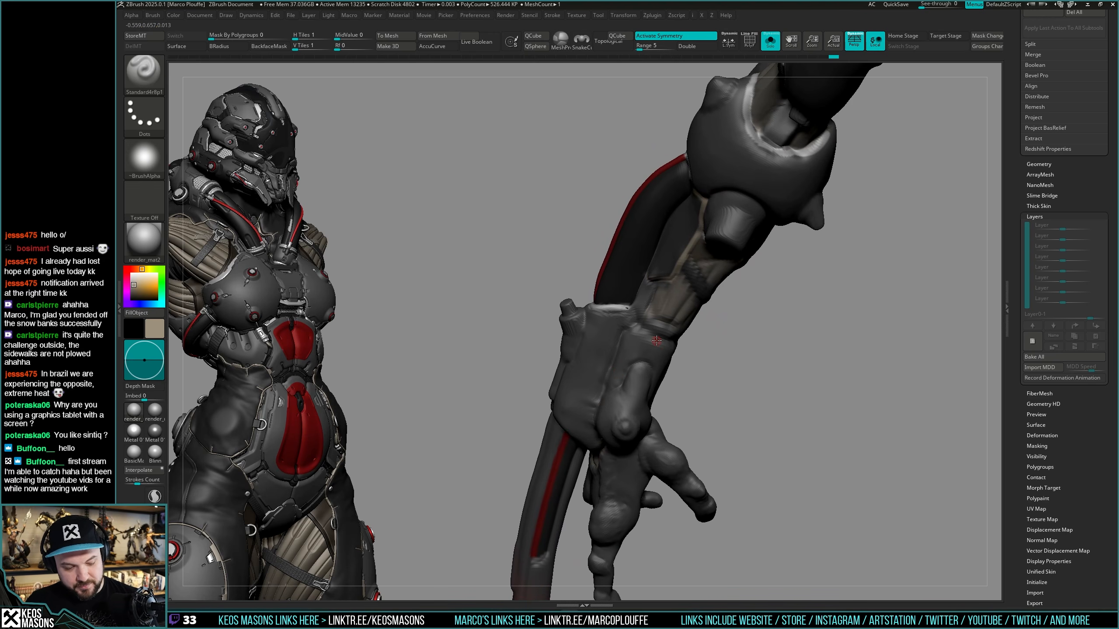
mouse_move(649, 366)
right_down()
mouse_move(646, 375)
mouse_move(696, 361)
mouse_move(770, 370)
mouse_move(638, 385)
mouse_move(659, 357)
mouse_move(705, 366)
mouse_move(663, 376)
mouse_move(688, 374)
mouse_move(685, 419)
mouse_move(704, 362)
right_up()
drag(710, 368, 690, 379)
Turn off isolation and examine the painted arm seams against the head and torso from the front and side.
click(770, 41)
right_drag(751, 328, 752, 343)
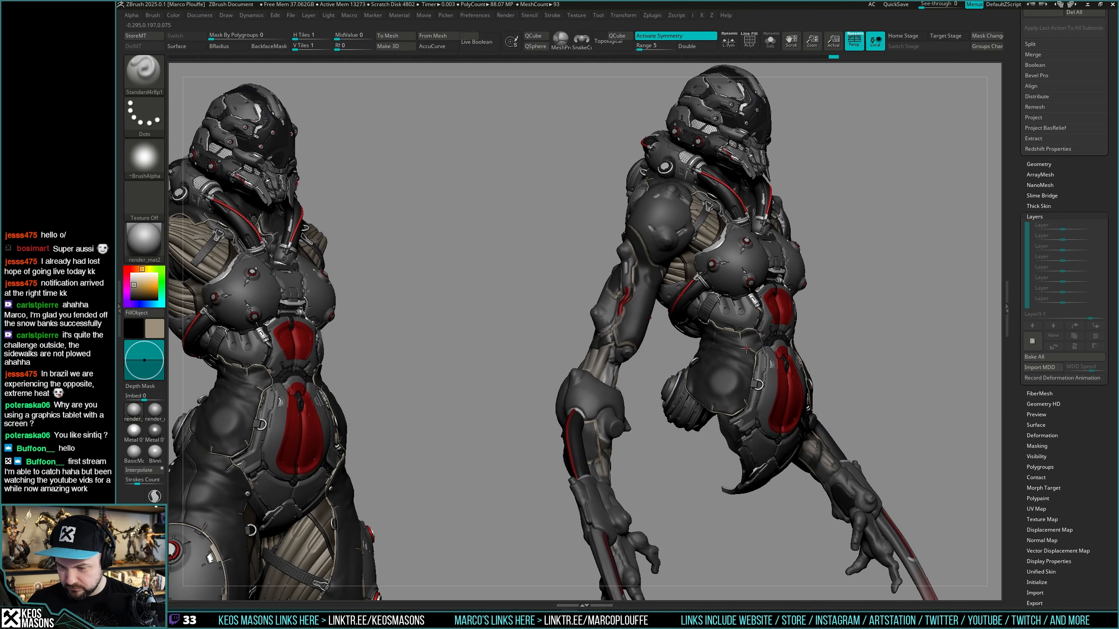
mouse_move(745, 351)
right_down()
mouse_move(667, 220)
mouse_move(659, 358)
mouse_move(642, 407)
right_up()
key(ctrl)
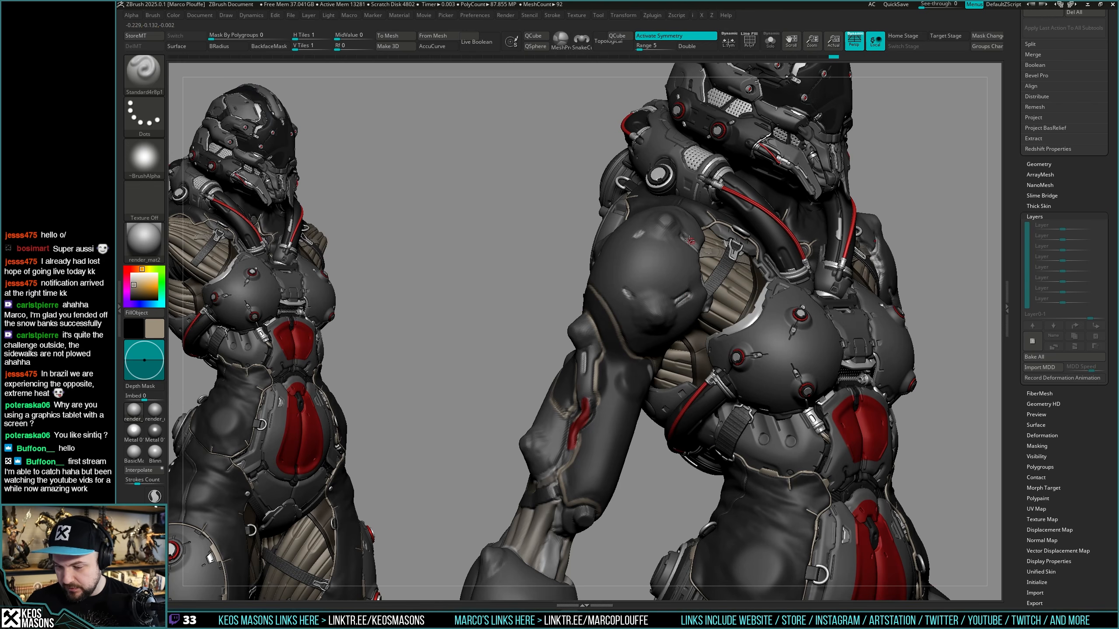
right_drag(732, 283, 703, 256)
right_drag(693, 329, 662, 320)
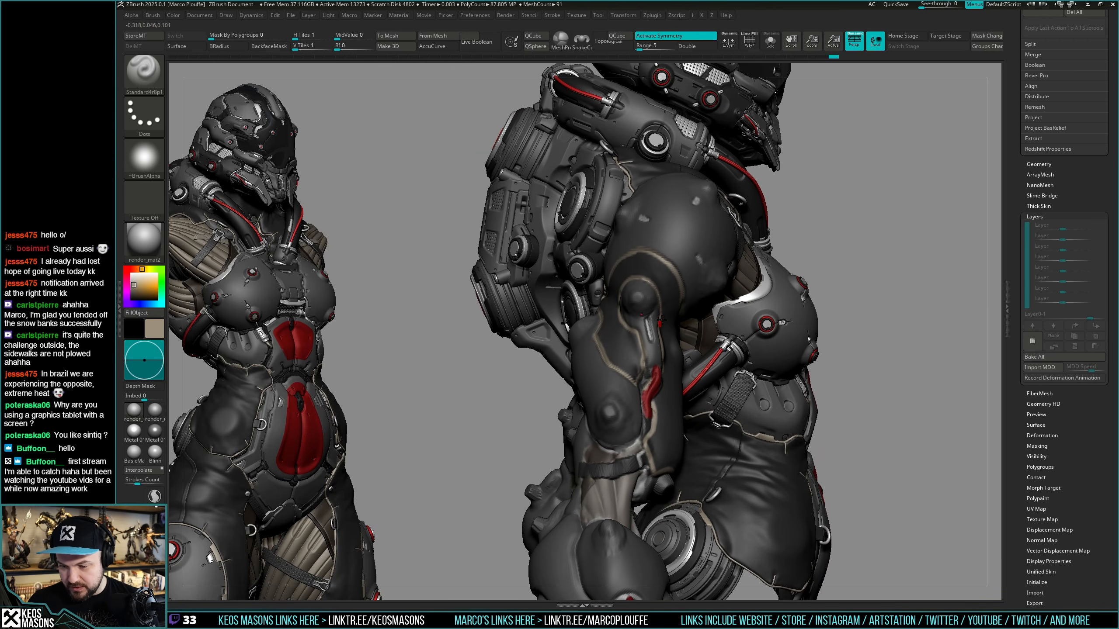
Switch to the Move brush and toggle isolation of the arms to check the shoulder and upper-arm seams.
key(alt+s)
key(alt+s)
right_click(743, 279)
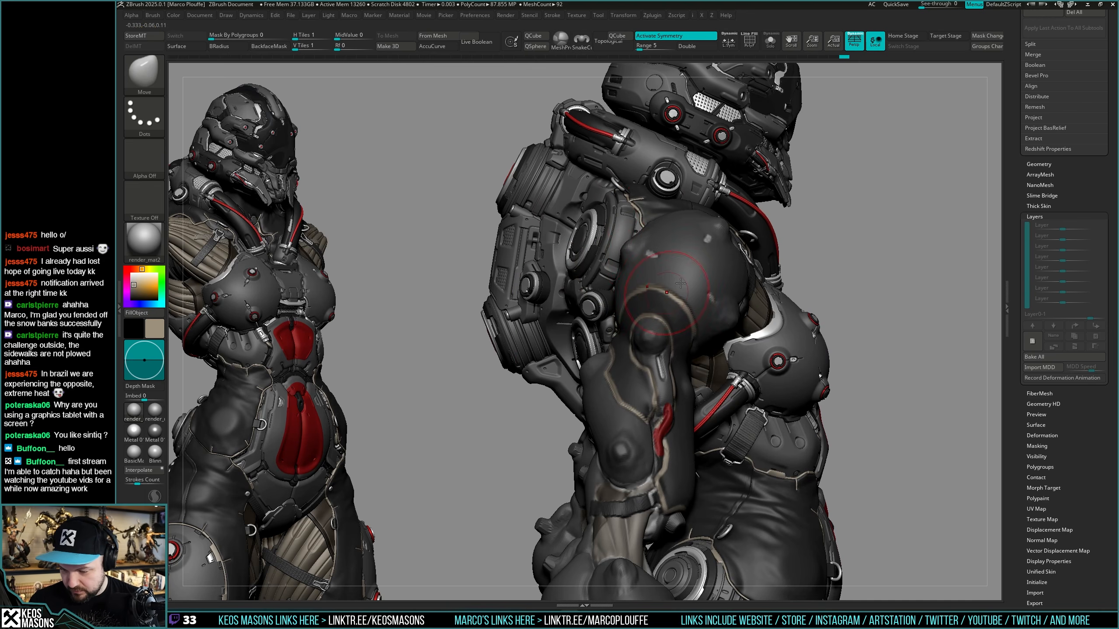
key(alt+s)
key(alt+s)
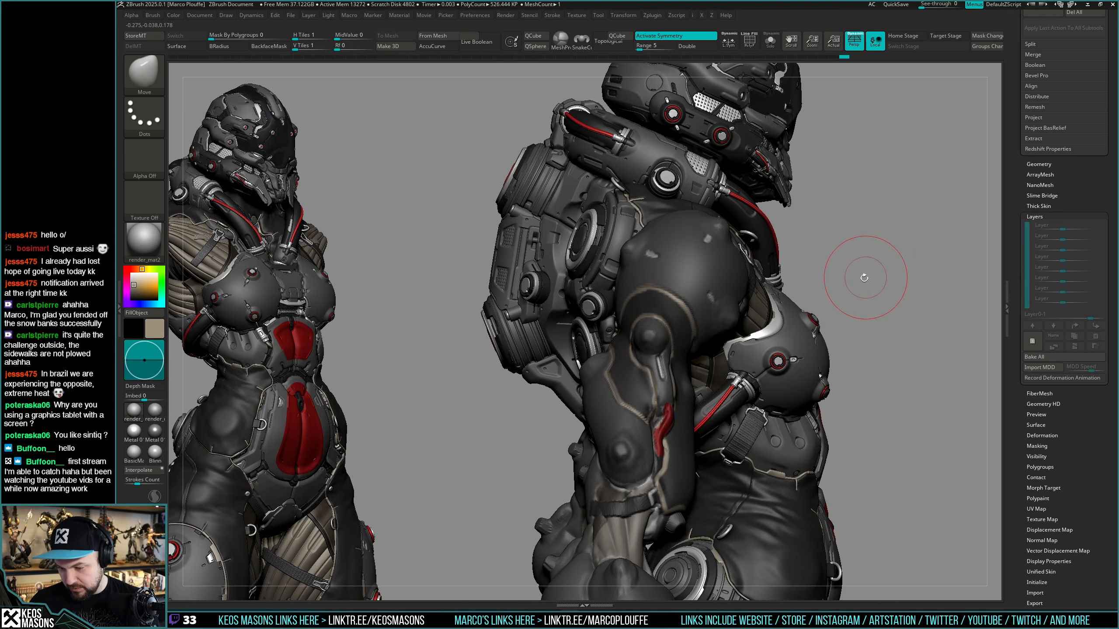
Switch to the Standard brush and paint raised light grey edges along the upper-arm armour's lower rims and around its joint knob.
mouse_move(888, 278)
mouse_down()
mouse_move(903, 275)
mouse_move(887, 280)
mouse_up()
mouse_move(857, 328)
alt+mouse_down()
mouse_move(842, 208)
mouse_move(846, 278)
mouse_move(646, 300)
alt+mouse_up()
mouse_move(615, 388)
alt+mouse_down()
mouse_move(647, 318)
mouse_move(681, 319)
alt+mouse_up()
mouse_move(694, 280)
mouse_down()
mouse_move(737, 278)
mouse_move(718, 271)
mouse_up()
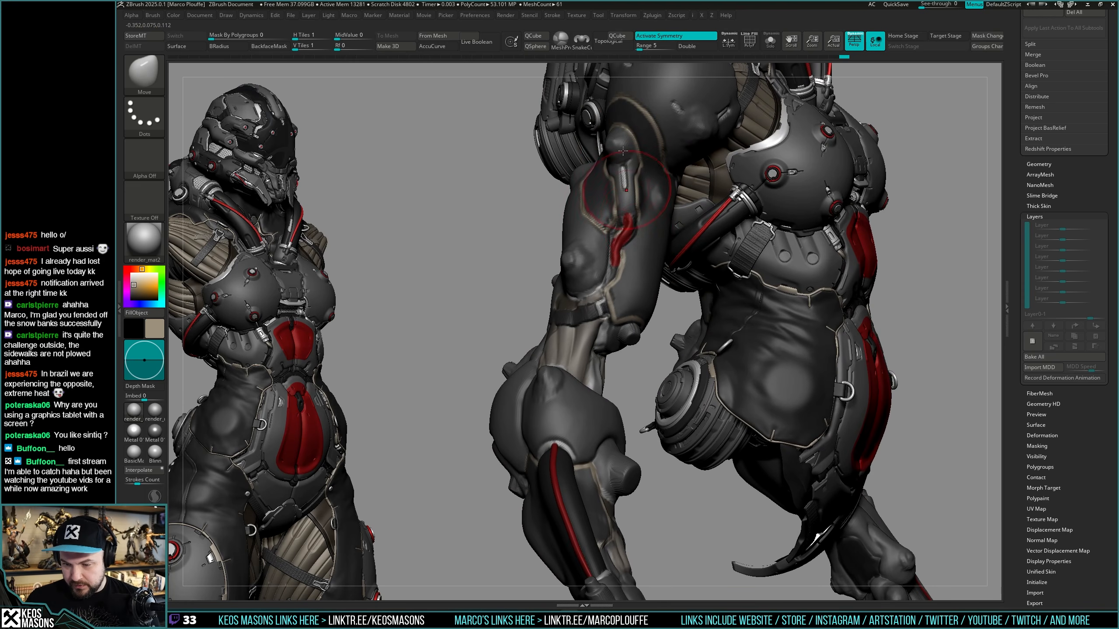
mouse_move(682, 311)
mouse_down()
mouse_move(659, 307)
mouse_move(782, 270)
mouse_move(705, 308)
mouse_up()
key(space)
mouse_move(586, 310)
right_down()
mouse_move(613, 288)
mouse_move(586, 309)
right_up()
click(578, 299)
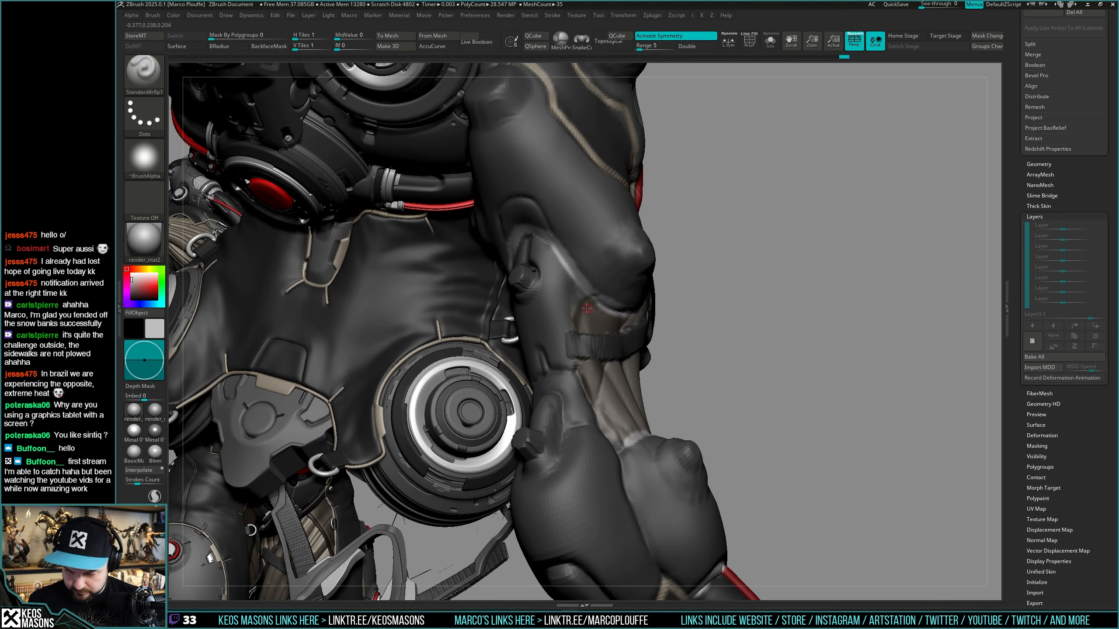
mouse_move(576, 366)
right_down()
mouse_move(632, 352)
mouse_move(494, 348)
mouse_move(535, 291)
right_up()
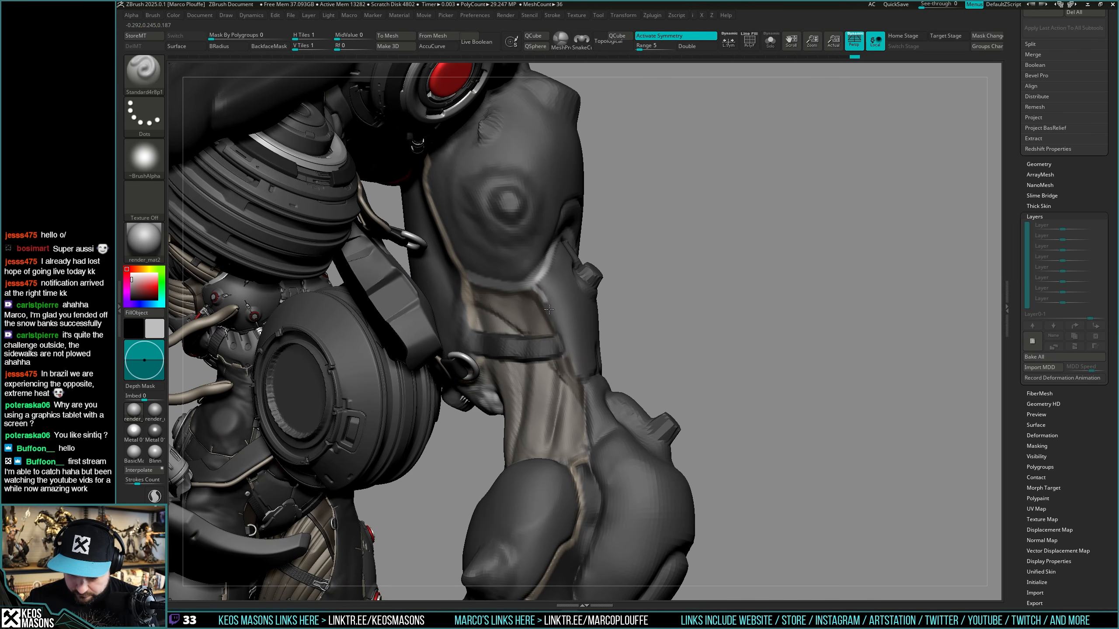
right_drag(571, 368, 611, 215)
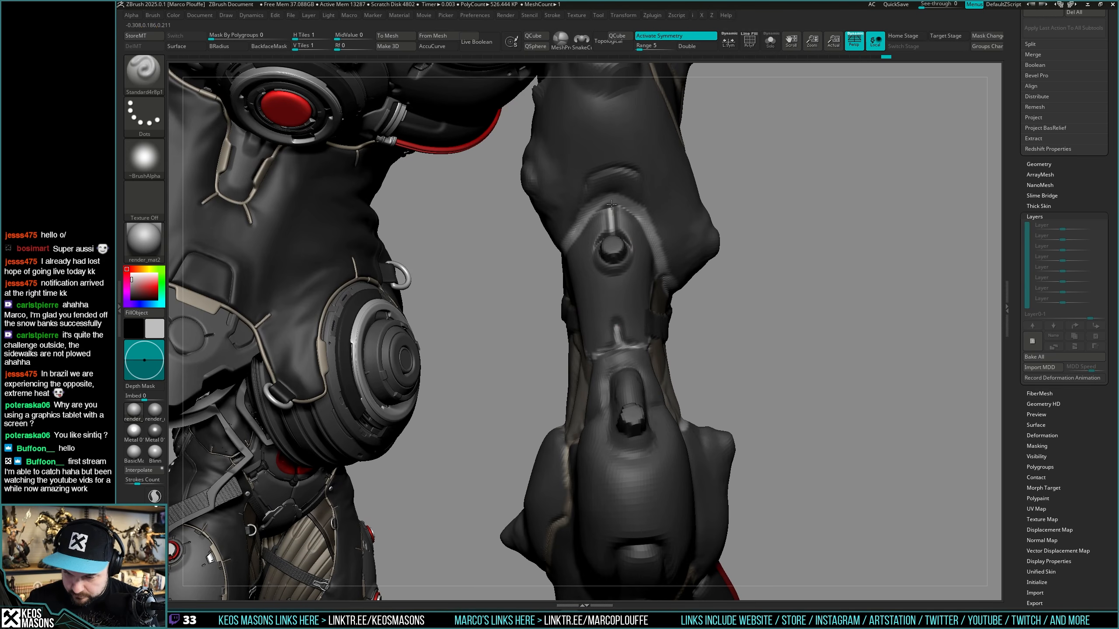
Add light grey edging to the outer elbow guard, framing its raised side panel.
right_drag(616, 254, 805, 301)
mouse_move(680, 362)
right_down()
mouse_move(676, 395)
mouse_move(621, 376)
mouse_move(661, 375)
mouse_move(671, 364)
mouse_move(656, 346)
mouse_move(640, 379)
mouse_move(649, 442)
right_up()
right_click(649, 442)
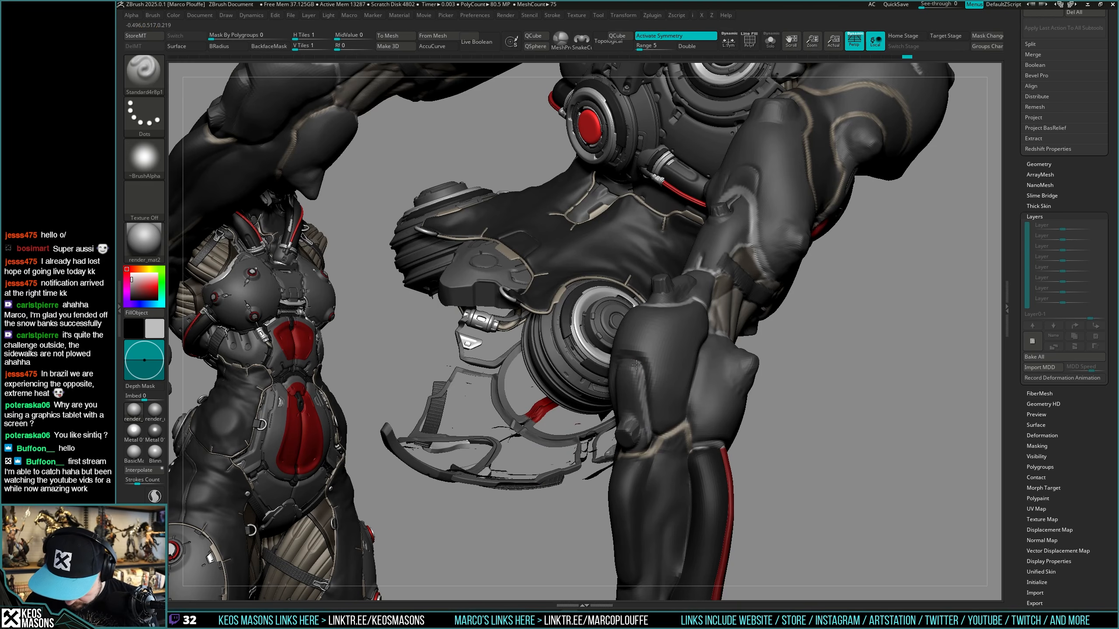
right_drag(636, 364, 608, 386)
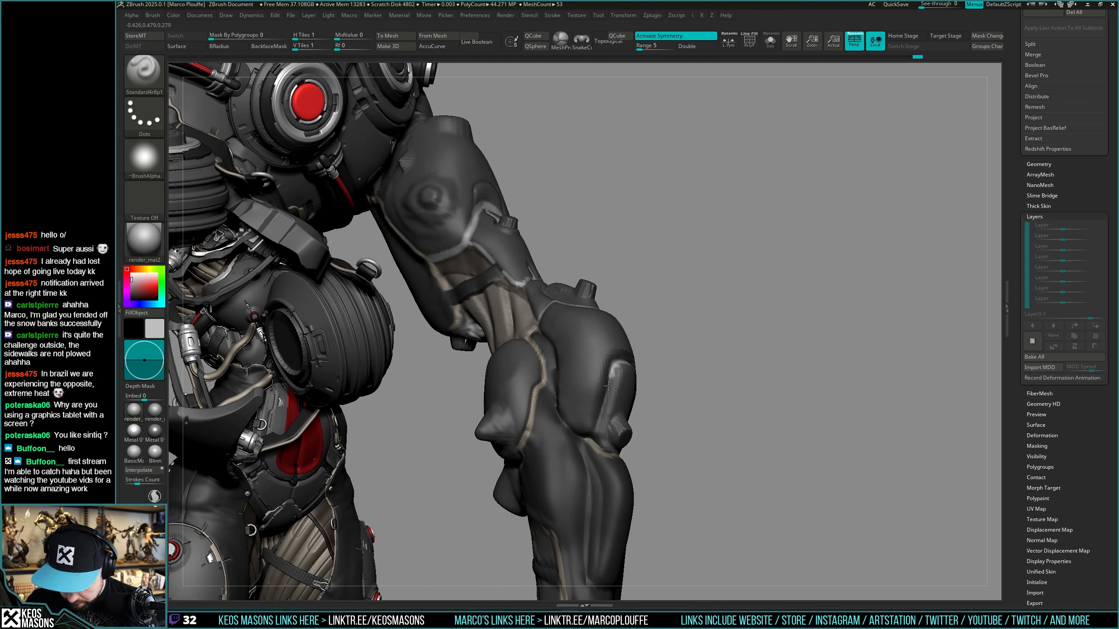
mouse_move(595, 439)
right_down()
mouse_move(723, 358)
mouse_move(593, 435)
right_up()
Paint a light grey rim along the elbow guard's upper opening and check both arms against the torso from the front.
right_drag(608, 370, 655, 431)
right_drag(654, 403, 726, 378)
right_drag(712, 425, 706, 386)
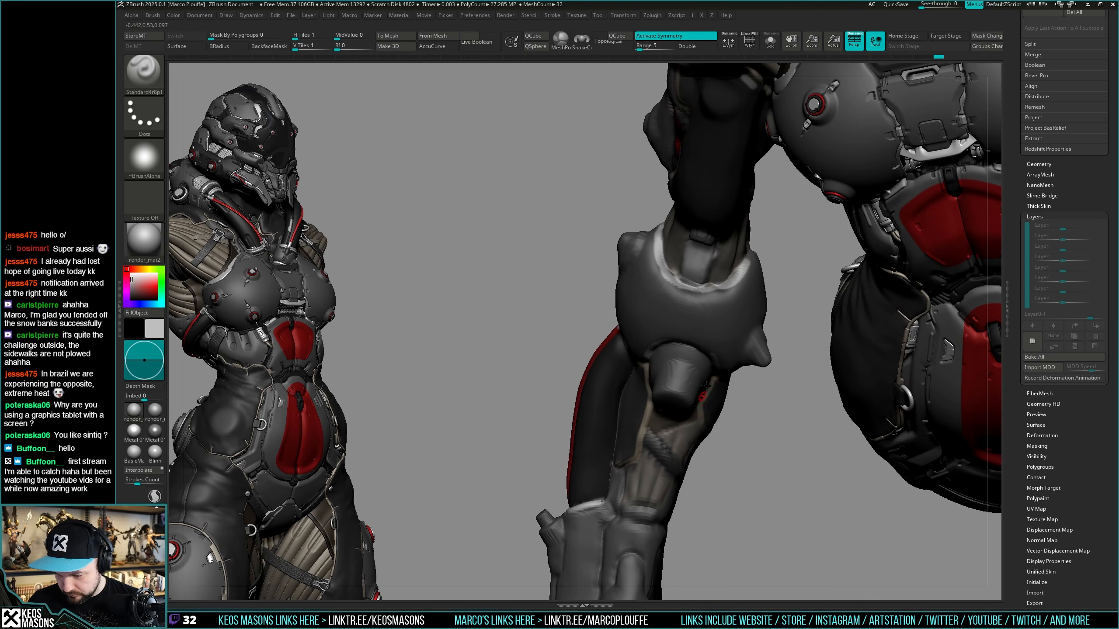
ctrl+right_drag(708, 288, 704, 212)
mouse_move(702, 445)
alt+right_down()
mouse_move(696, 375)
mouse_move(695, 458)
mouse_move(734, 339)
mouse_move(680, 399)
mouse_move(676, 378)
mouse_move(733, 346)
mouse_move(581, 354)
alt+right_up()
key(shift+f)
key(shift+f)
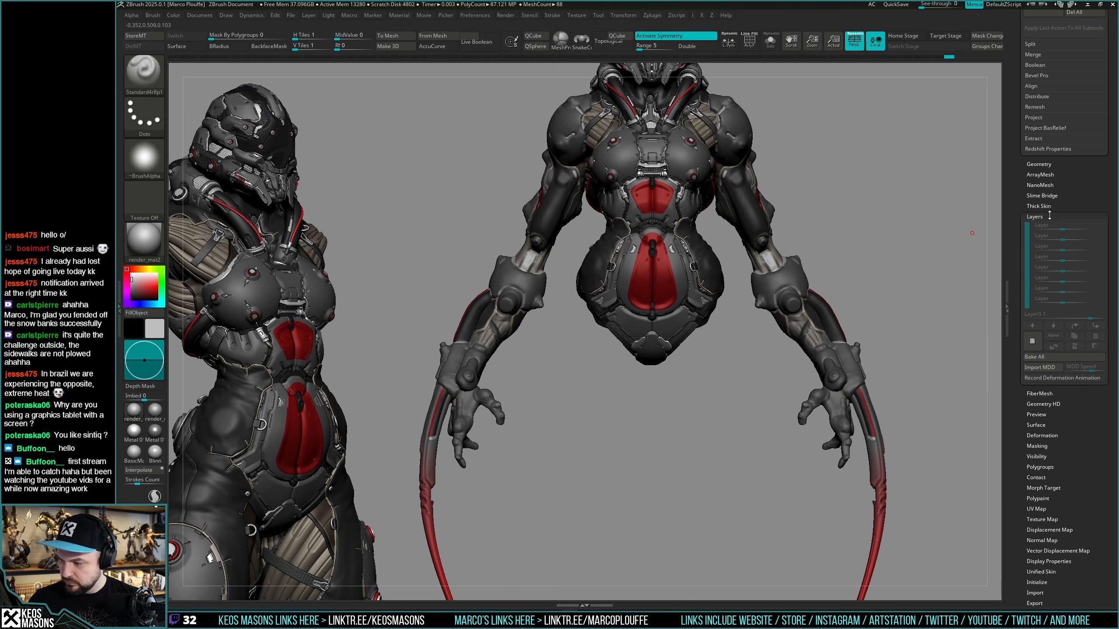
Hide the head and arms, show the torso, leg, shin and foot folders, and select the torso.
drag(1049, 214, 1059, 322)
click(1059, 322)
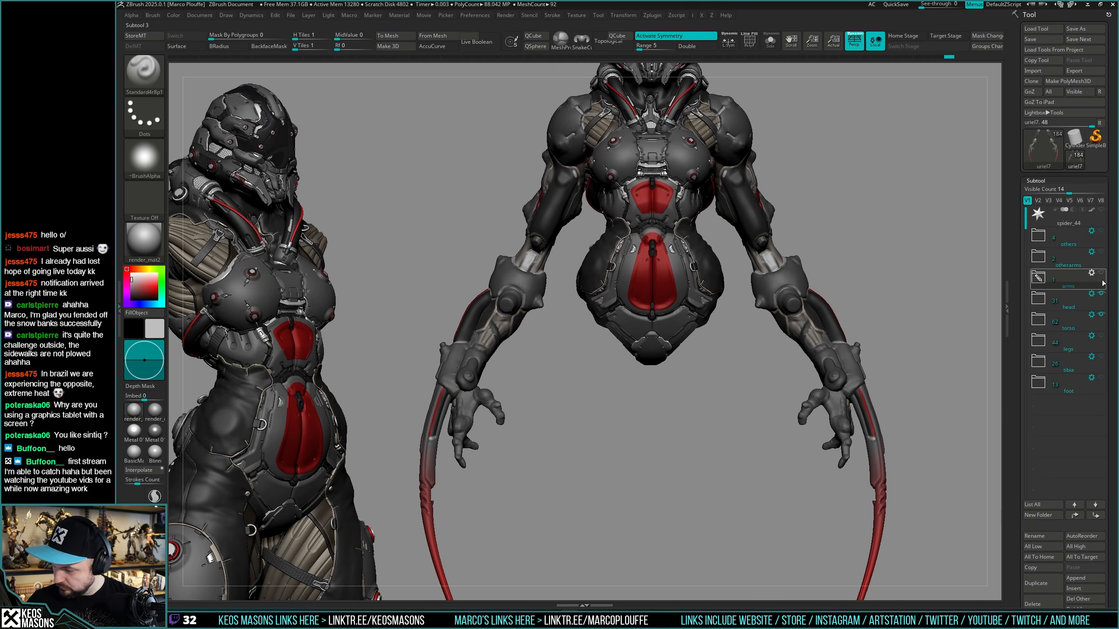
click(1101, 294)
click(1101, 315)
click(1101, 336)
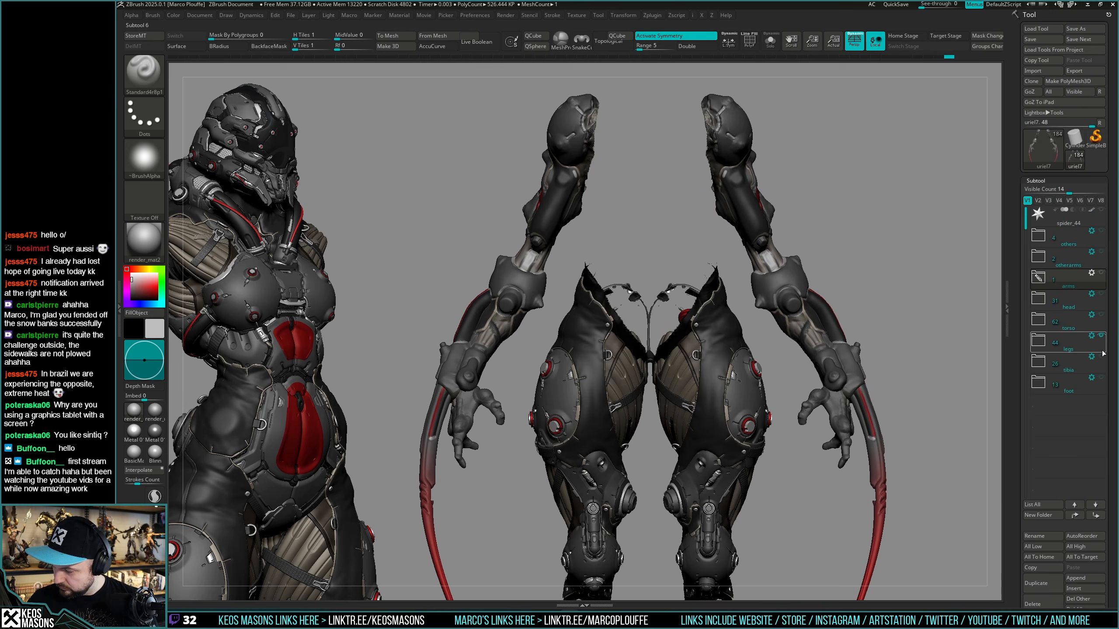
click(1101, 377)
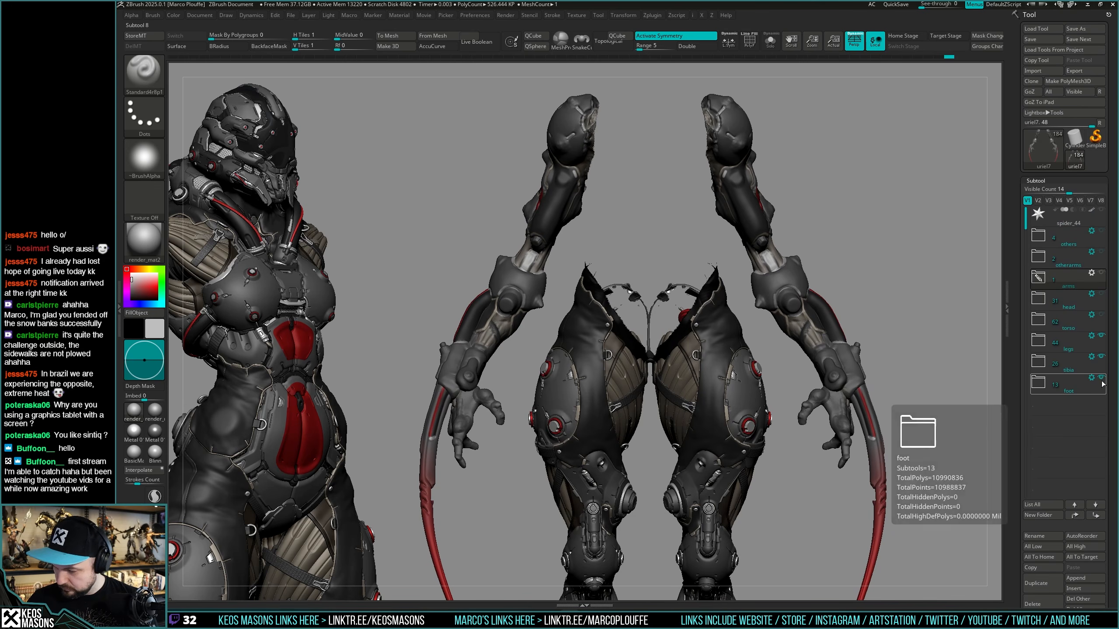
click(1102, 315)
click(1076, 322)
Frame the finished legs at an angle and pin a snapshot of one beside the working area as reference.
alt+right_drag(681, 467, 922, 227)
right_drag(882, 402, 957, 396)
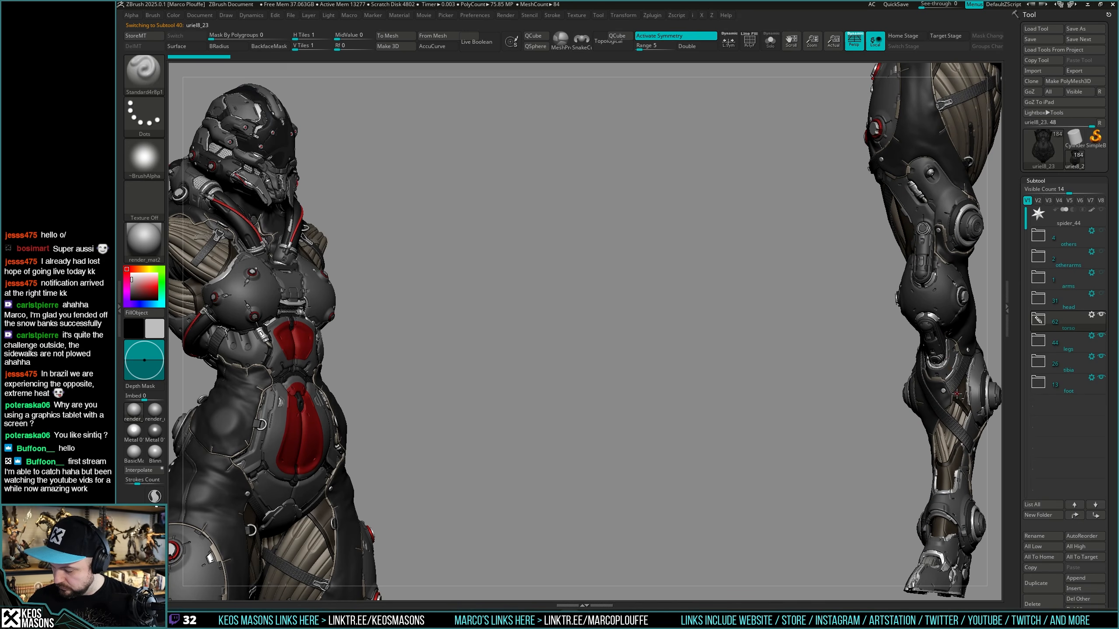
right_drag(931, 333, 964, 328)
alt+right_drag(943, 370, 533, 397)
key(shift+s)
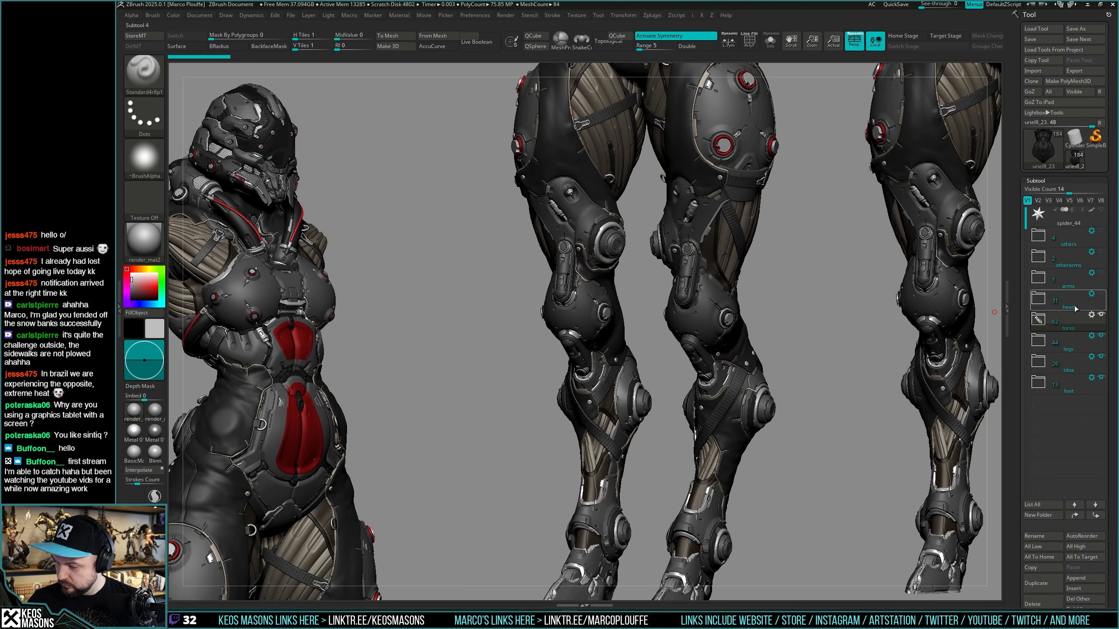
Hide the foot, shin and leg folders and show the head, torso and arms again.
click(1101, 378)
click(1101, 357)
click(1103, 336)
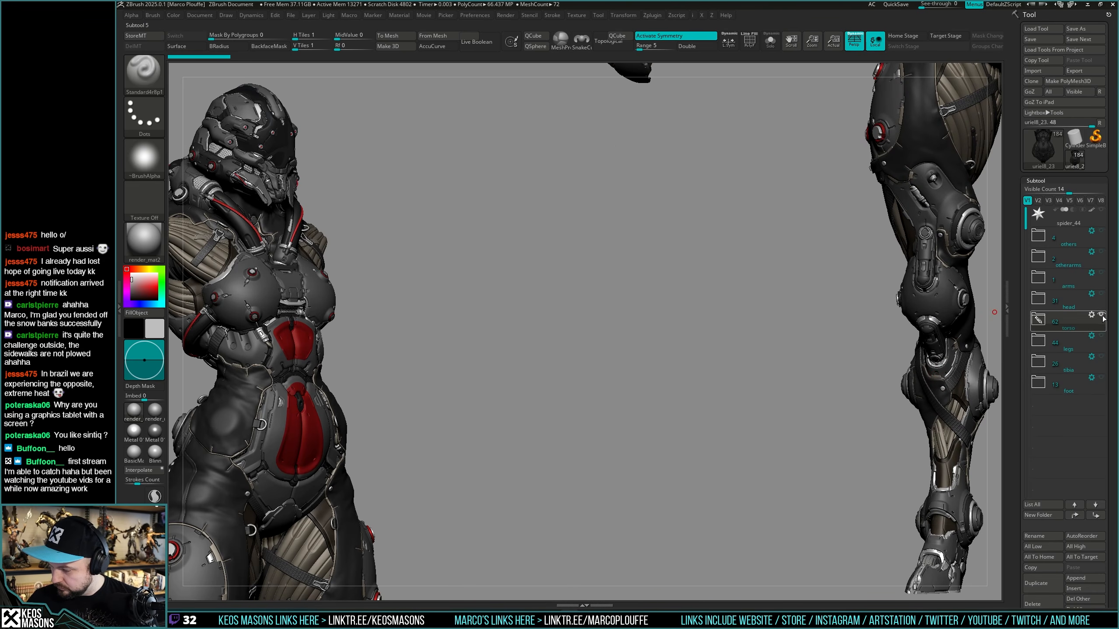
click(1101, 316)
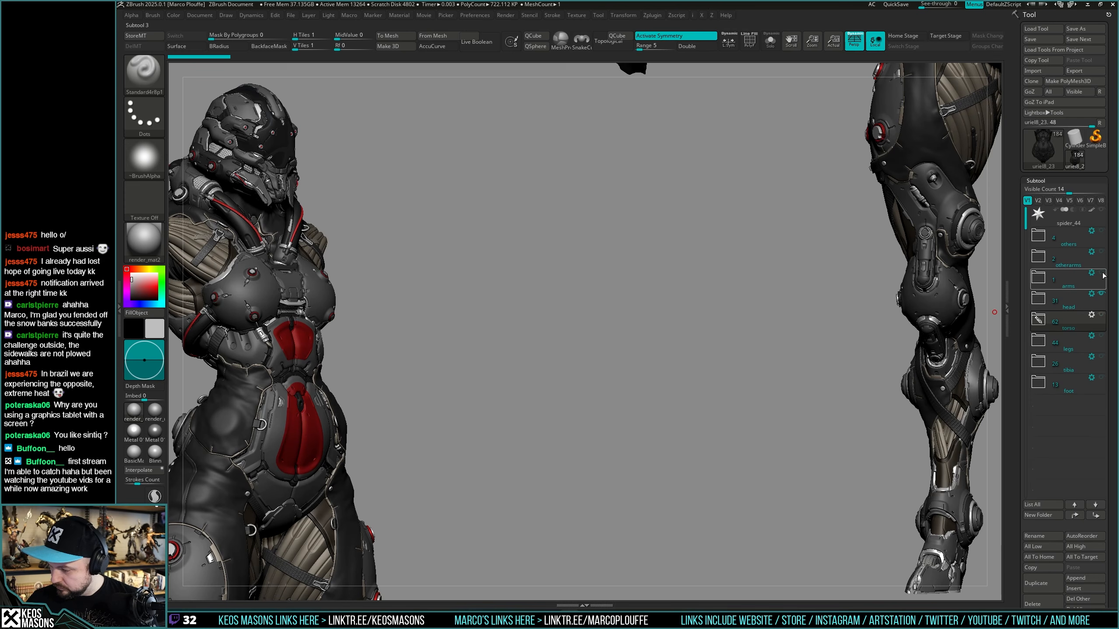
click(1101, 273)
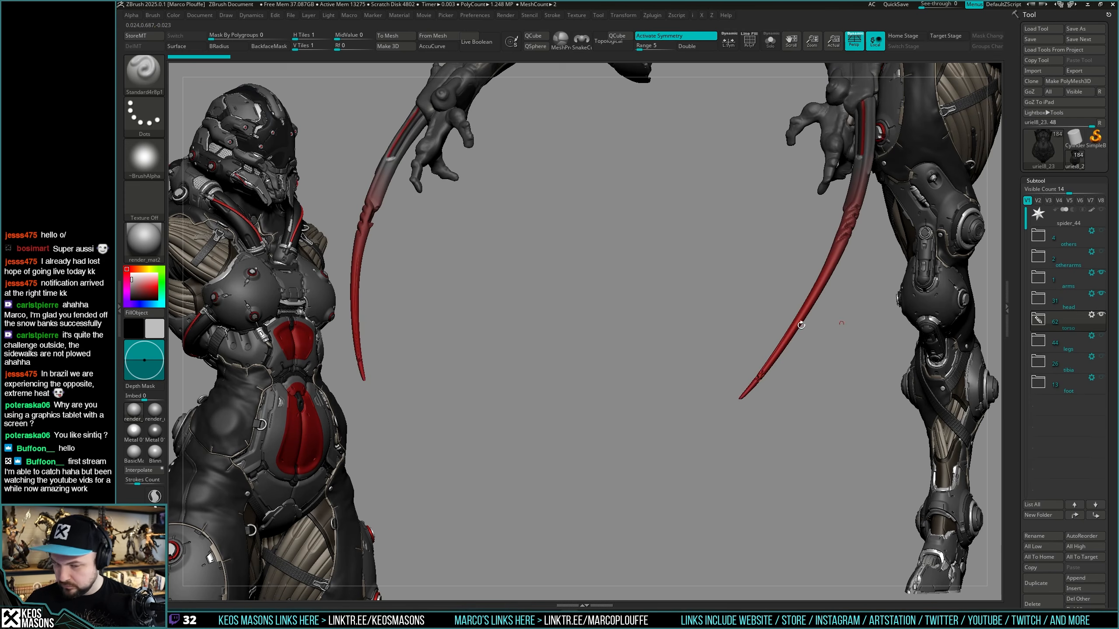
Select the arms, isolate them beside the pinned leg reference, and examine them from several angles.
alt+drag(681, 342, 728, 597)
alt+click(590, 269)
key(alt+s)
drag(546, 379, 661, 391)
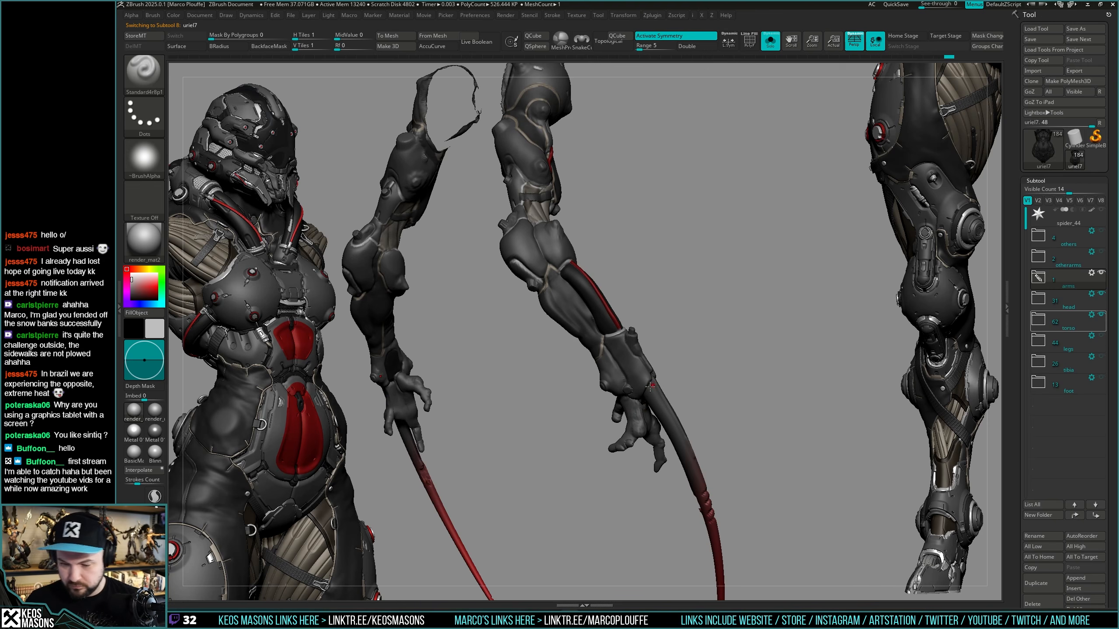
drag(651, 387, 729, 356)
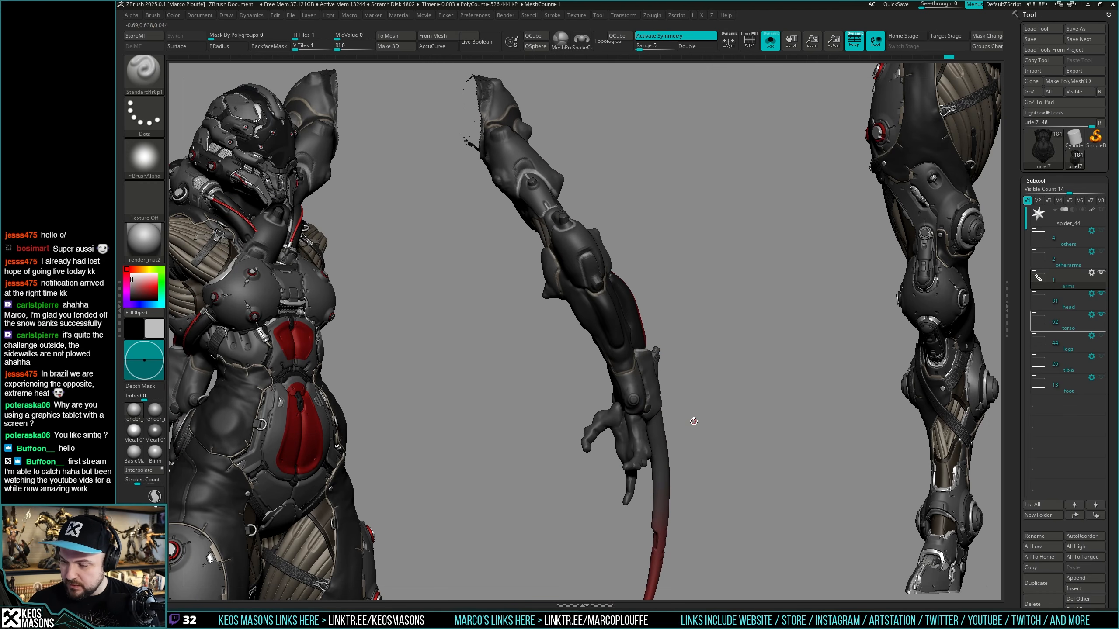
drag(709, 379, 688, 409)
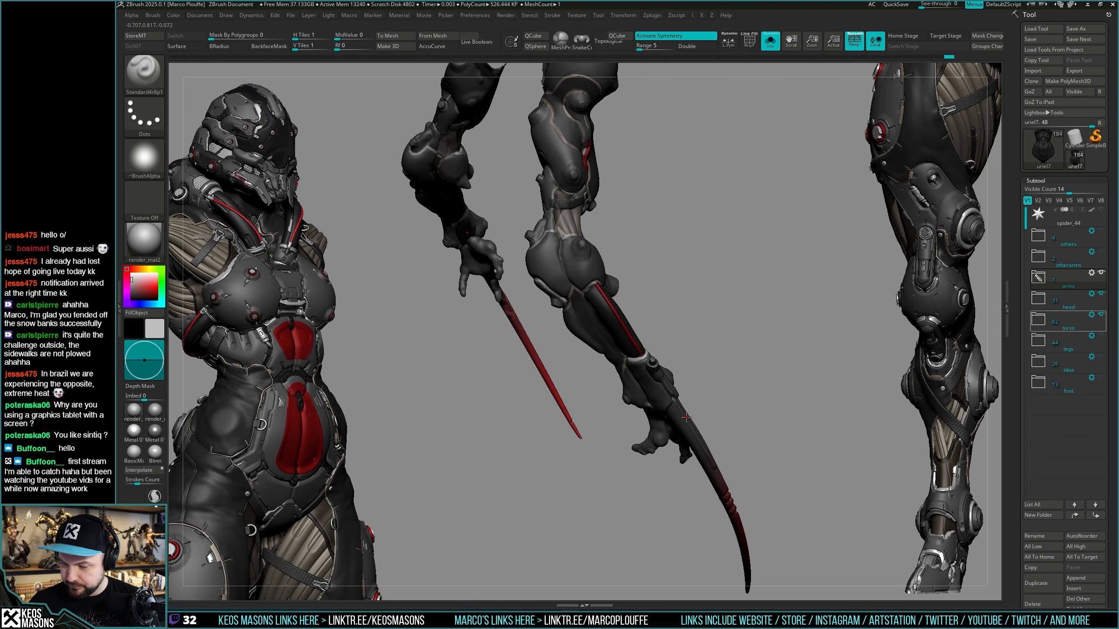
Sculpt a dark groove between the outer and inner elbow guard plates with the Standard brush, continuing it around the back.
ctrl+right_drag(585, 304, 660, 406)
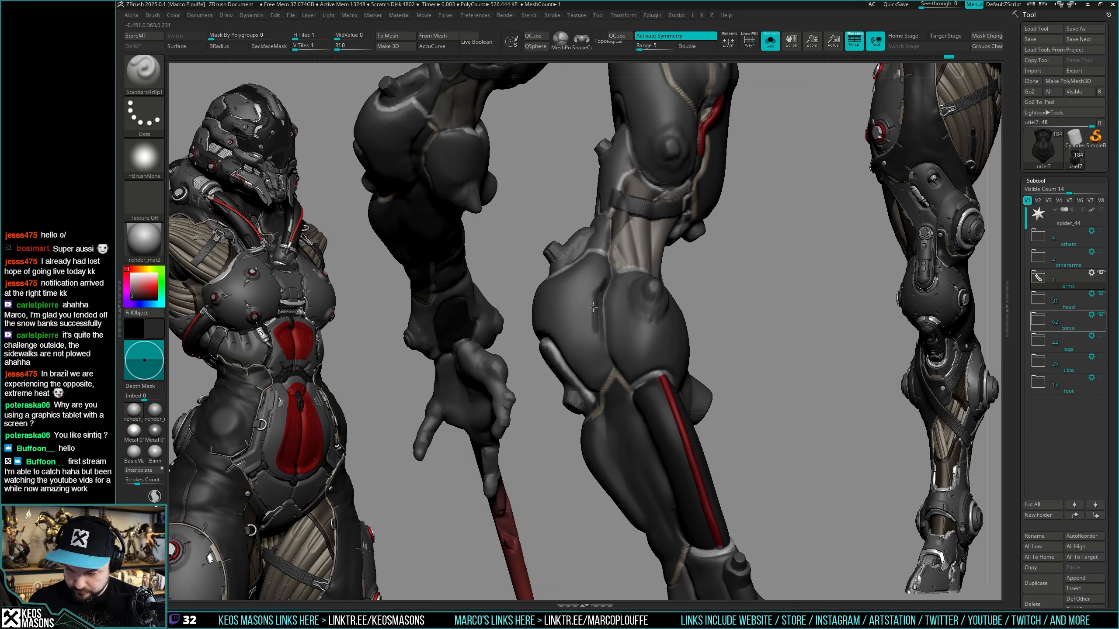
key(space)
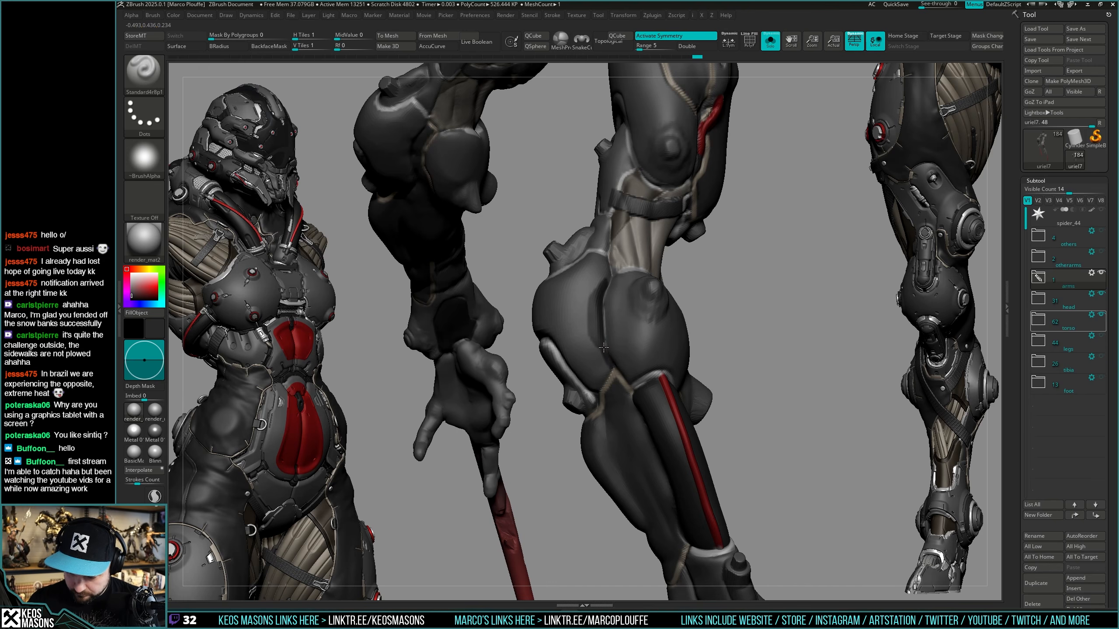
right_drag(603, 285, 616, 315)
drag(606, 327, 606, 331)
key(ctrl+z)
key(c)
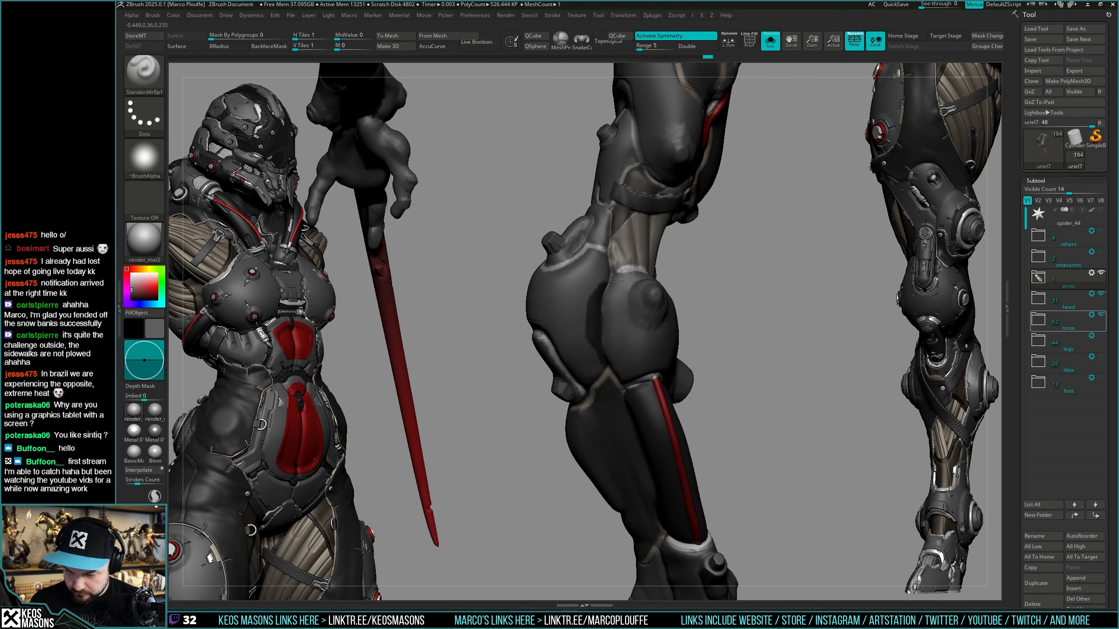
right_drag(606, 314, 627, 337)
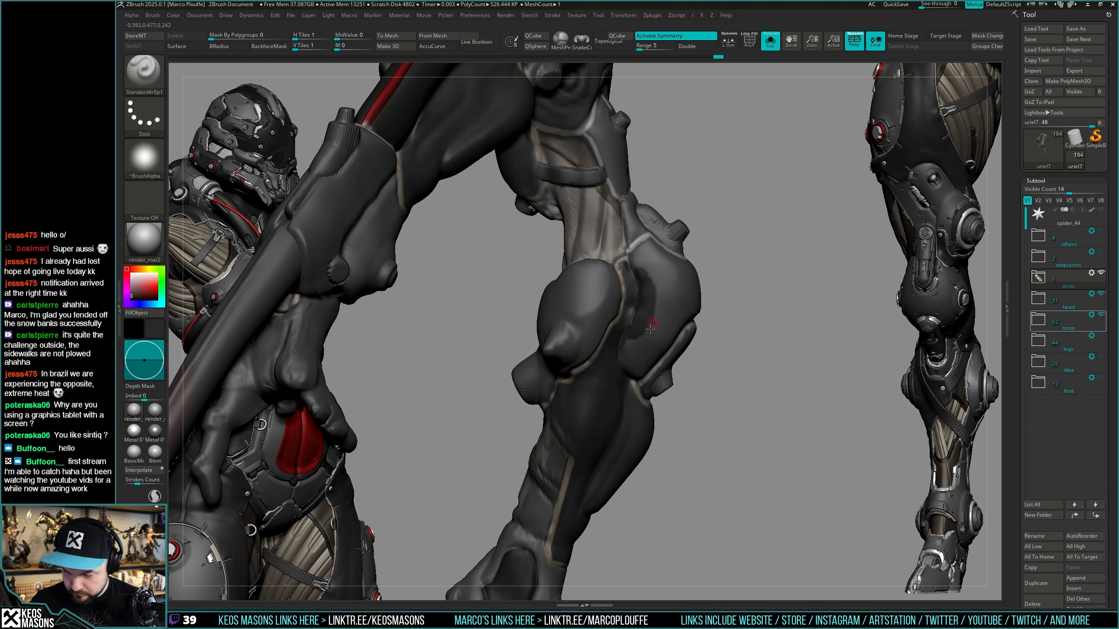
right_drag(652, 325, 634, 306)
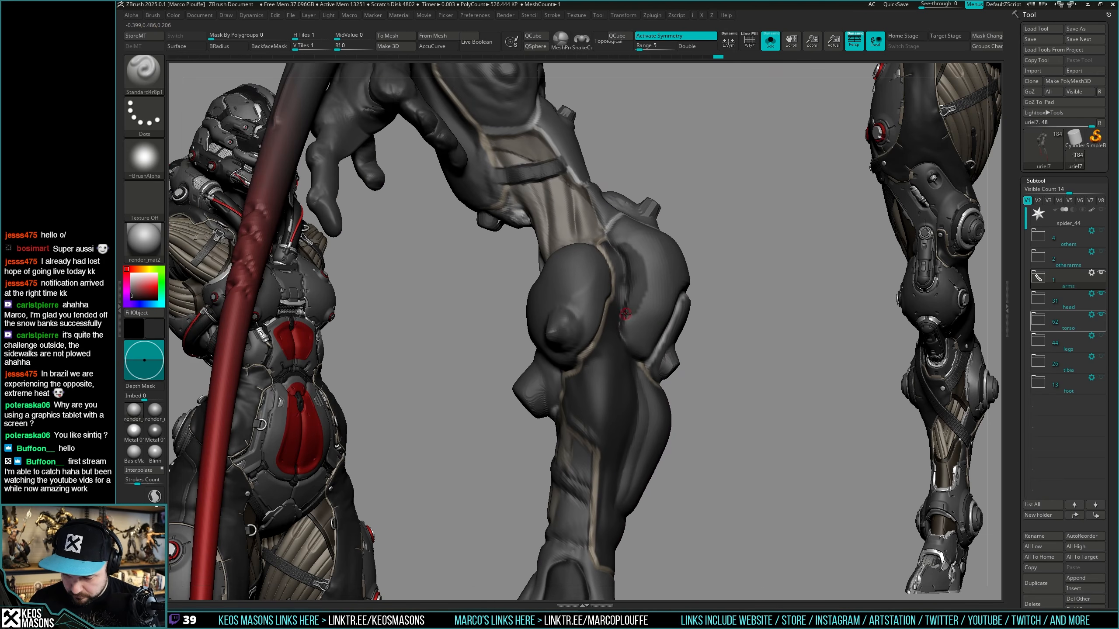
Switch to the DamStandard brush and carve small dents and creases over the elbow guard's front and around its side knob.
mouse_move(629, 348)
right_down()
mouse_move(761, 342)
mouse_move(766, 365)
mouse_move(711, 347)
mouse_move(704, 386)
mouse_move(700, 375)
right_up()
key(space)
click(712, 317)
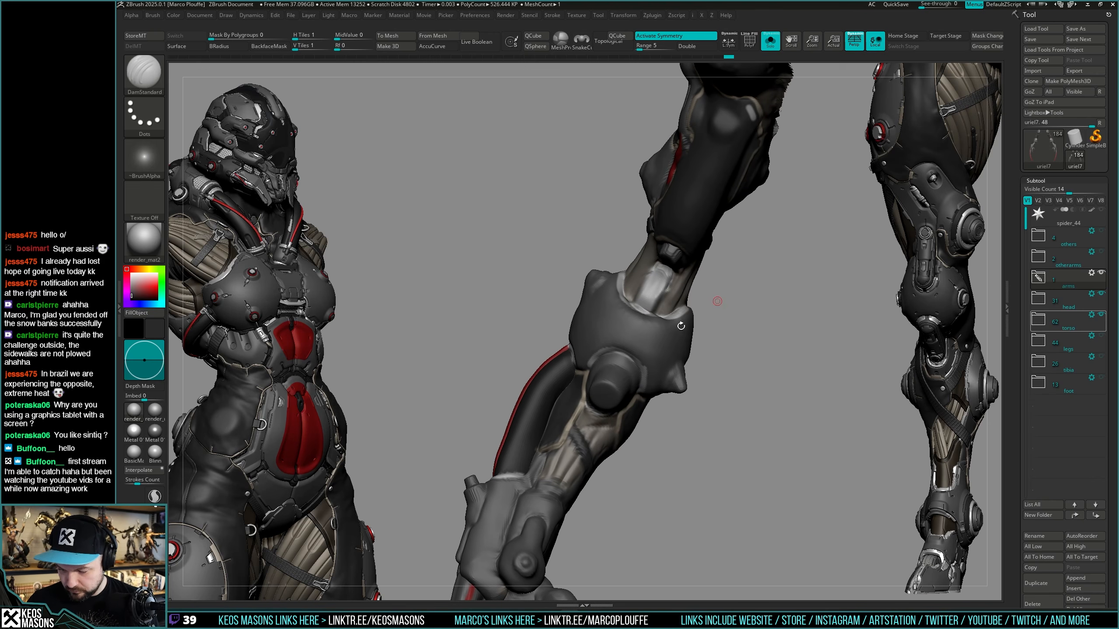
right_drag(653, 358, 665, 335)
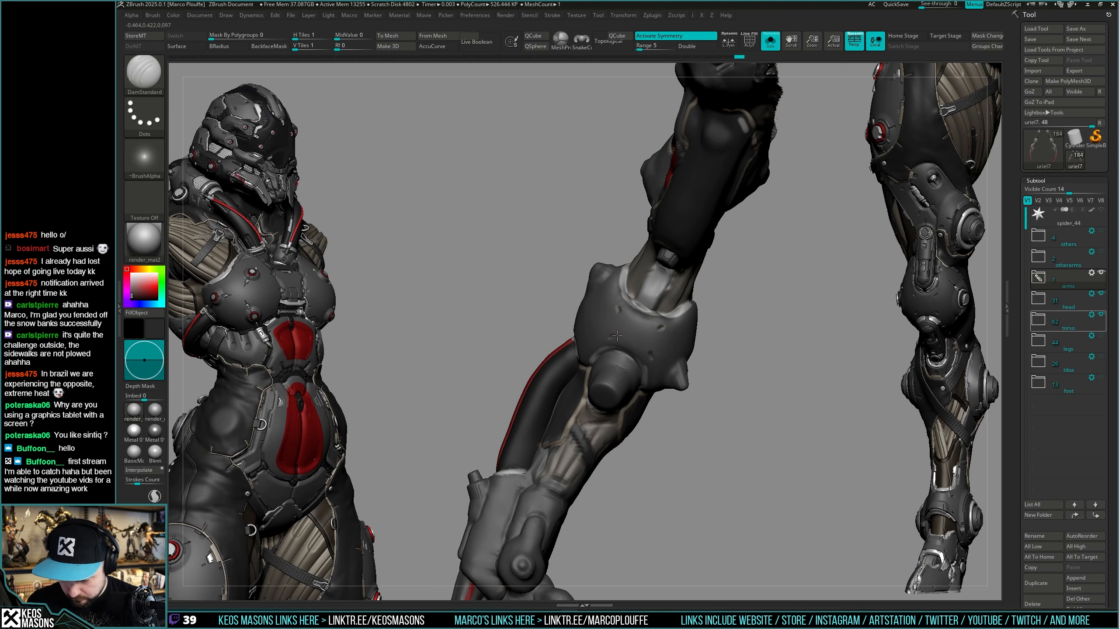
mouse_move(625, 313)
right_down()
mouse_move(724, 382)
mouse_move(672, 374)
mouse_move(675, 404)
mouse_move(661, 410)
mouse_move(584, 370)
mouse_move(548, 326)
right_up()
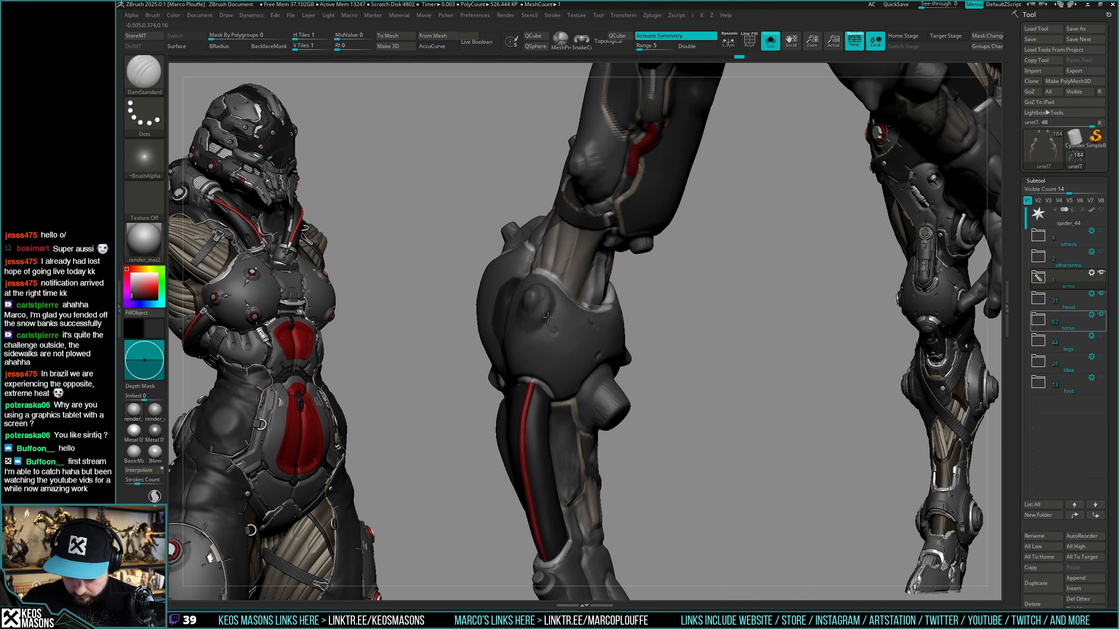
mouse_move(616, 349)
right_down()
mouse_move(536, 377)
mouse_move(588, 373)
right_up()
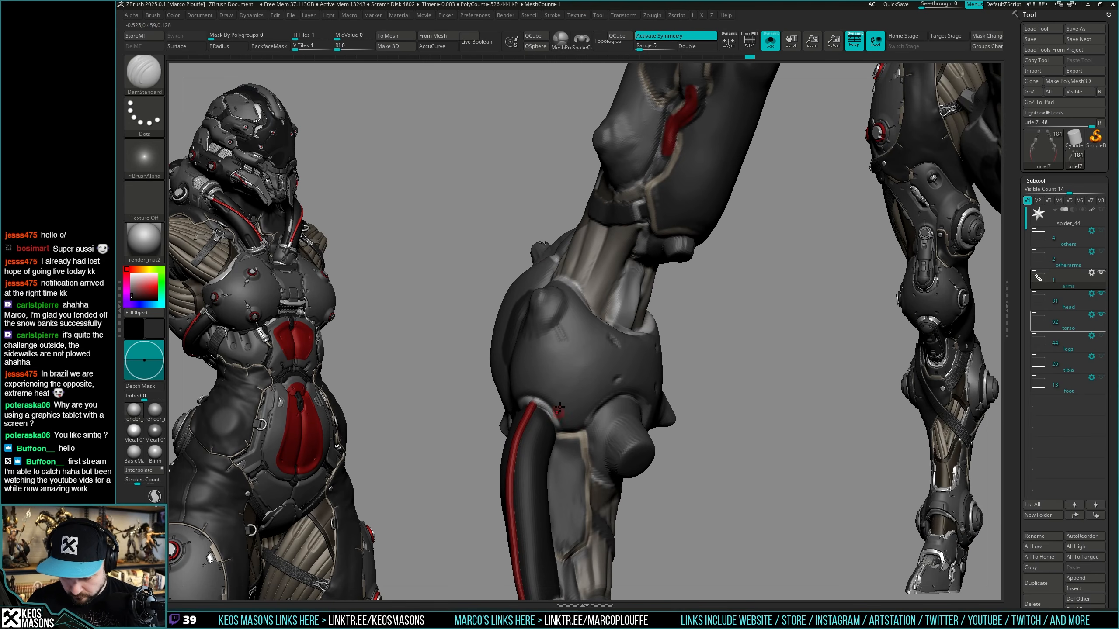
right_drag(553, 408, 694, 374)
right_click(694, 374)
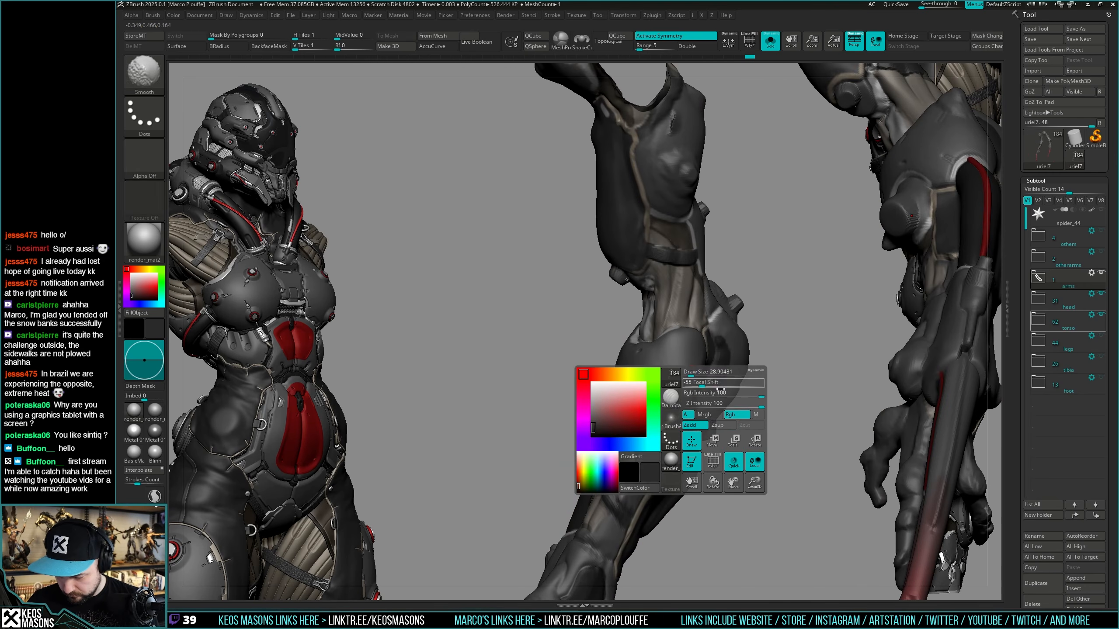
Toggle the Smooth brush's RGB setting and refine the creases on the inner elbow guard.
right_click(748, 361)
key(shift+x)
click(737, 420)
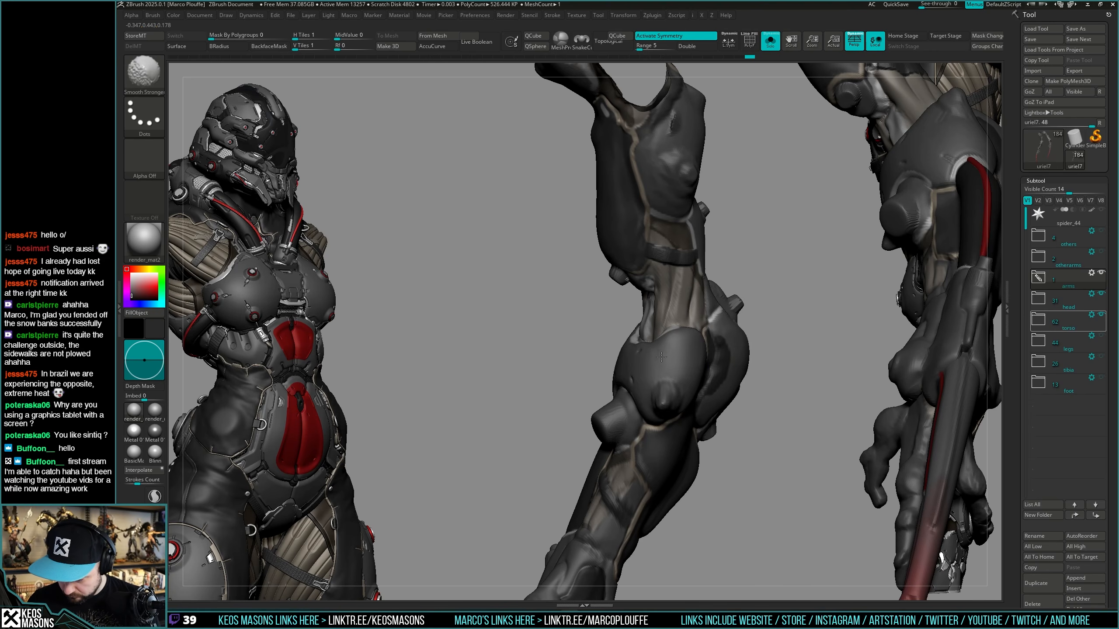
mouse_move(661, 356)
right_down()
mouse_move(722, 358)
mouse_move(671, 397)
right_up()
right_click(668, 405)
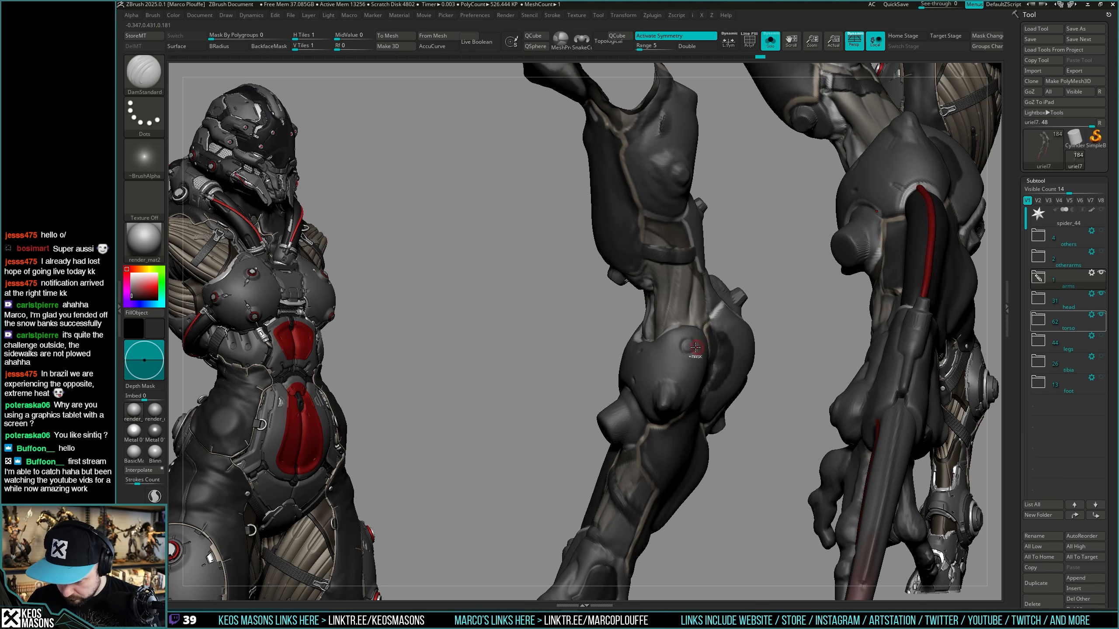
Carve and soften small surface dents across the elbow guard's front, above the protruding round joint.
mouse_move(701, 336)
right_down()
mouse_move(711, 395)
mouse_move(651, 387)
mouse_move(614, 351)
mouse_move(657, 365)
right_up()
key(shift)
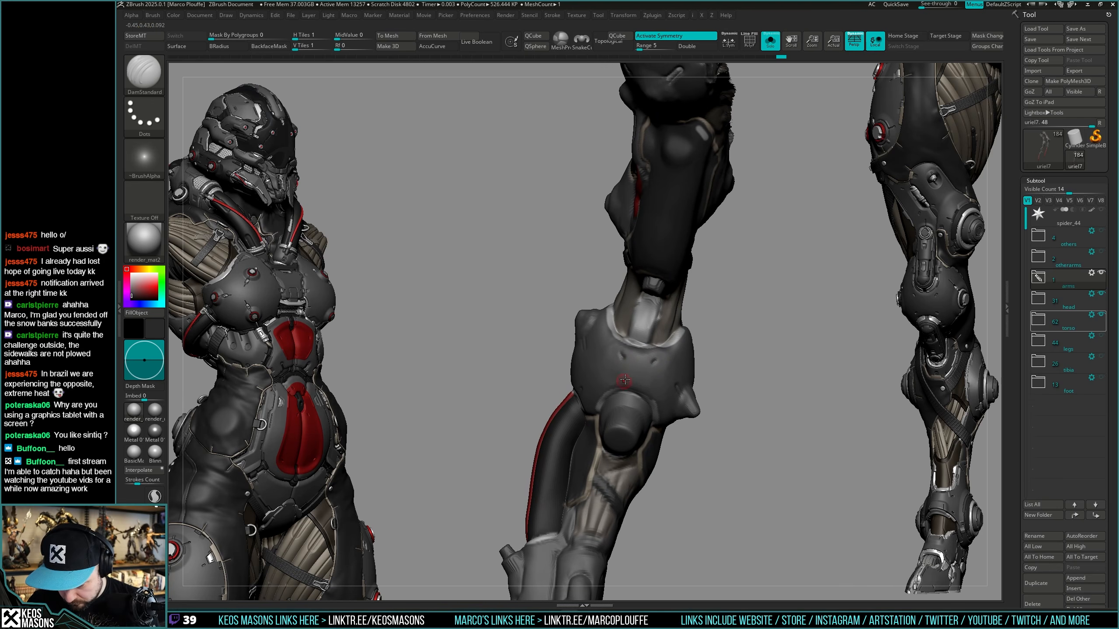
right_drag(661, 381, 755, 345)
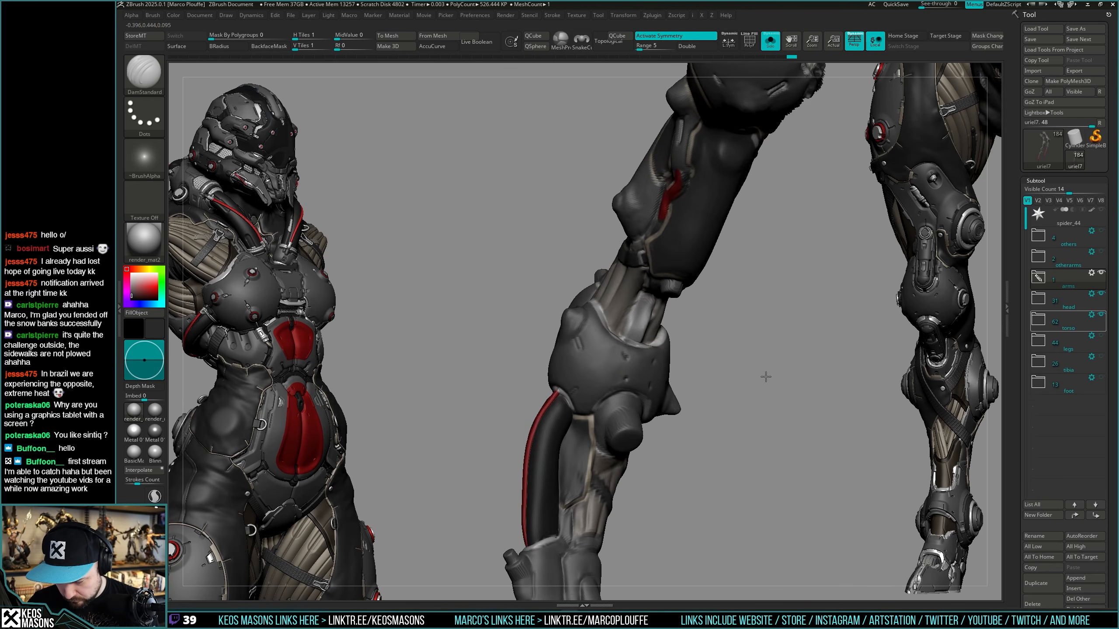
right_drag(740, 391, 737, 393)
key(ctrl)
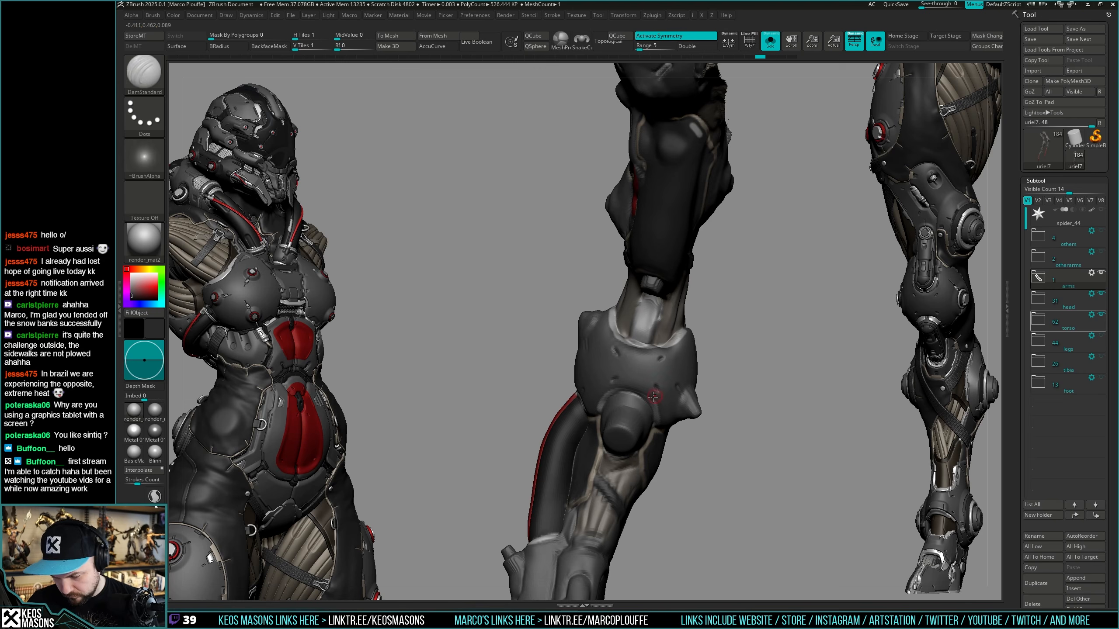
mouse_move(741, 395)
right_down()
mouse_move(619, 378)
mouse_move(729, 374)
mouse_move(638, 359)
mouse_move(723, 379)
mouse_move(712, 399)
mouse_move(707, 382)
mouse_move(718, 396)
right_up()
Refine the elbow guard's side edges and smooth the round joint protruding beneath it.
mouse_move(579, 364)
right_down()
mouse_move(568, 348)
mouse_move(669, 300)
mouse_move(681, 307)
mouse_move(688, 387)
mouse_move(592, 308)
right_up()
mouse_move(594, 308)
right_down()
mouse_move(551, 282)
mouse_move(670, 332)
mouse_move(608, 310)
mouse_move(584, 340)
mouse_move(742, 357)
mouse_move(711, 378)
mouse_move(695, 343)
mouse_move(659, 380)
mouse_move(671, 378)
mouse_move(659, 370)
mouse_move(643, 406)
mouse_move(608, 401)
mouse_move(662, 436)
mouse_move(645, 388)
mouse_move(654, 363)
mouse_move(648, 374)
right_up()
key(shift)
key(shift)
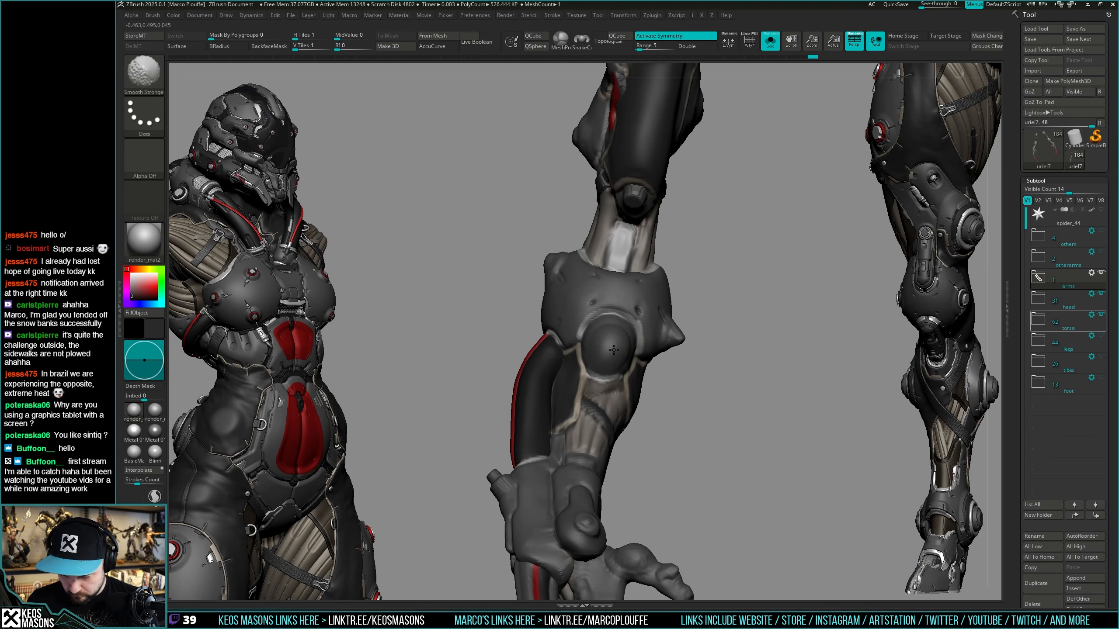
Switch to the TrimHole brush and trim the end of the round joint beneath the elbow guard into a blunt stub.
key(b)
key(t)
key(h)
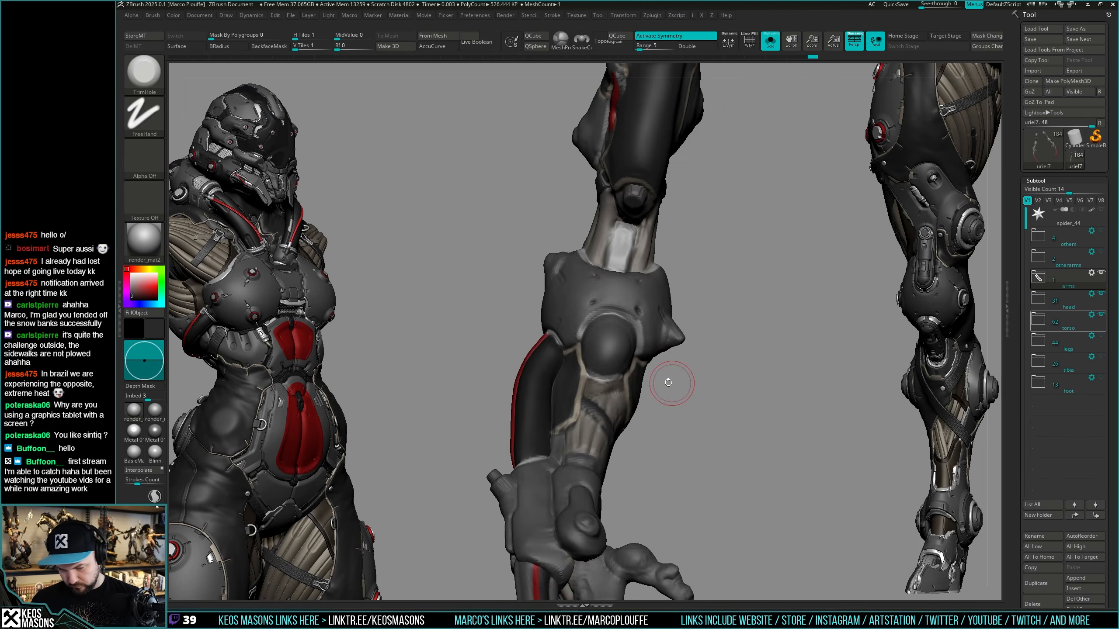
mouse_move(673, 382)
right_down()
mouse_move(628, 329)
mouse_move(619, 356)
right_up()
key(space)
drag(621, 355, 617, 356)
key(space)
mouse_move(614, 357)
right_down()
mouse_move(612, 383)
mouse_move(660, 348)
mouse_move(692, 394)
mouse_move(700, 382)
mouse_move(685, 381)
mouse_move(680, 396)
mouse_move(698, 388)
mouse_move(697, 404)
mouse_move(679, 388)
mouse_move(682, 401)
mouse_move(699, 404)
mouse_move(629, 369)
mouse_move(663, 380)
right_up()
key(space)
click(666, 355)
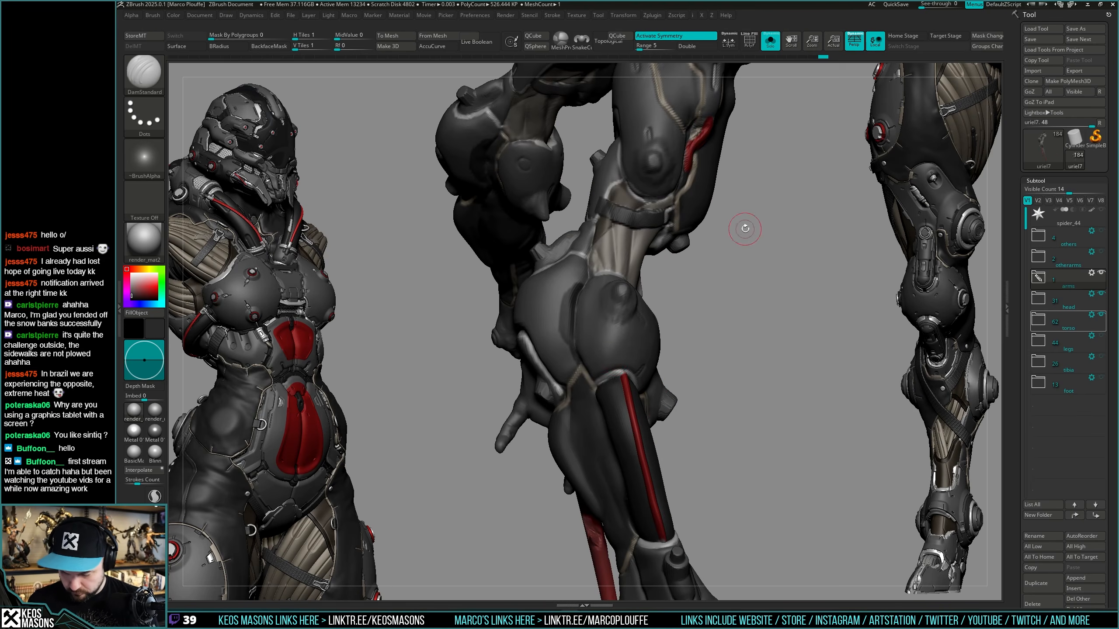
Carve creases around the elbow guard's side knob with the DamStandard brush and smooth the surface beside it.
key(space)
drag(622, 364, 610, 365)
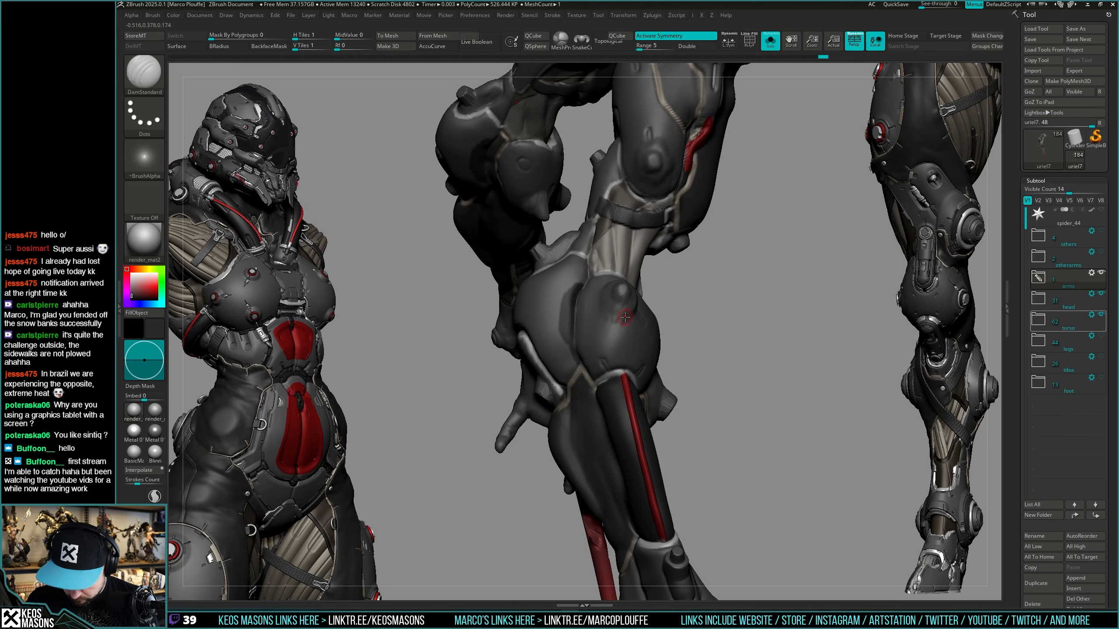
right_drag(624, 317, 611, 310)
right_drag(751, 331, 705, 320)
shift+drag(617, 310, 600, 320)
right_drag(601, 320, 633, 329)
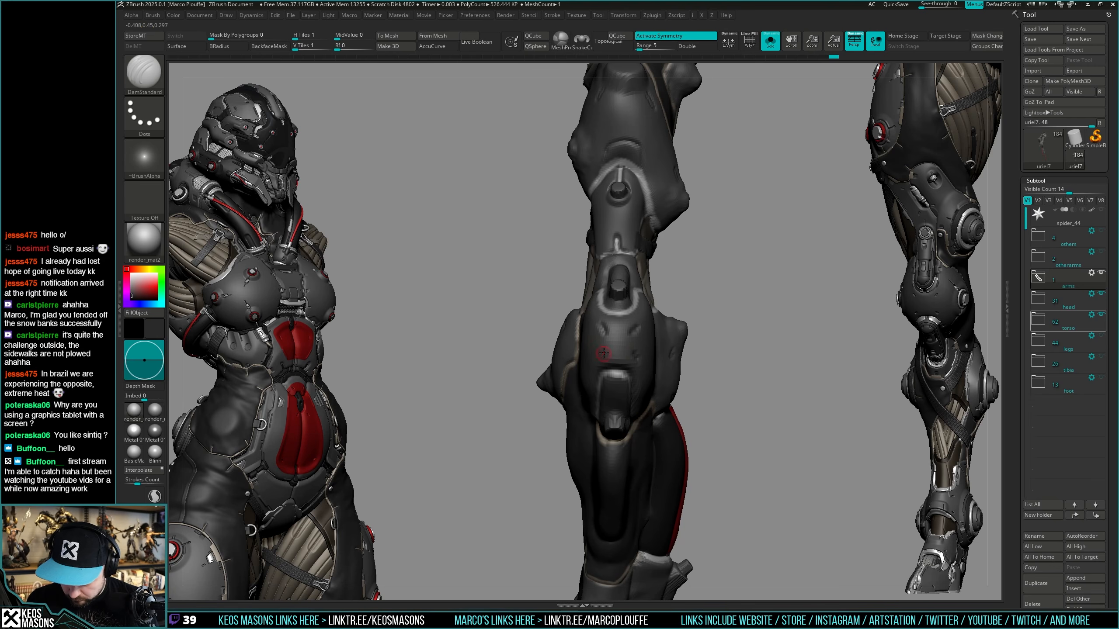
Switch to the Standard brush and add light edging along the wrist guard's upper rim.
right_drag(600, 358, 701, 378)
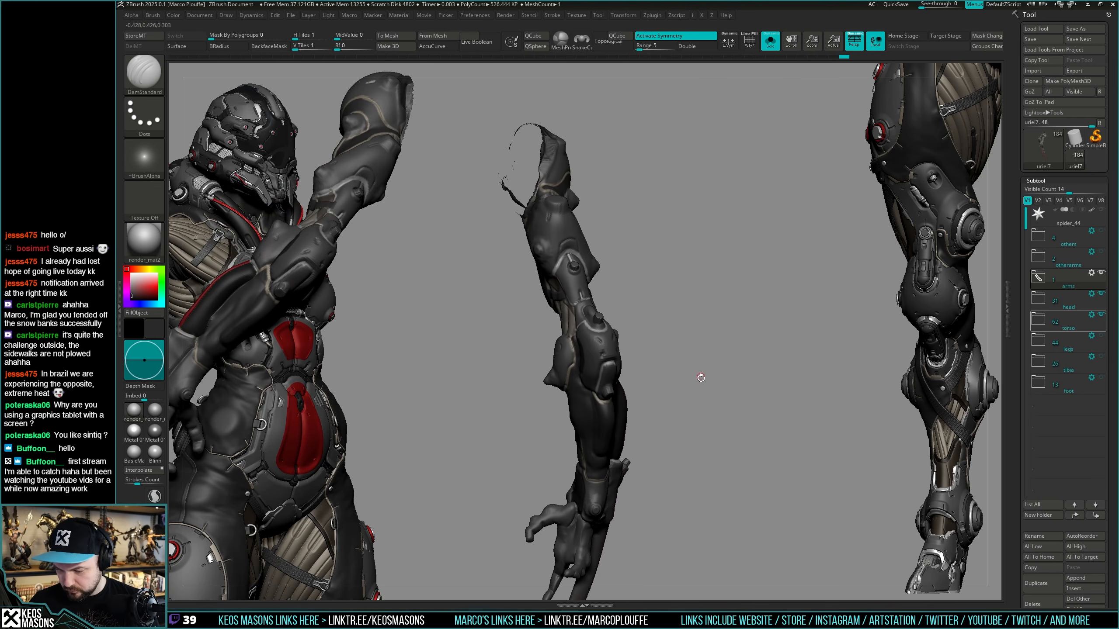
right_drag(635, 442, 558, 324)
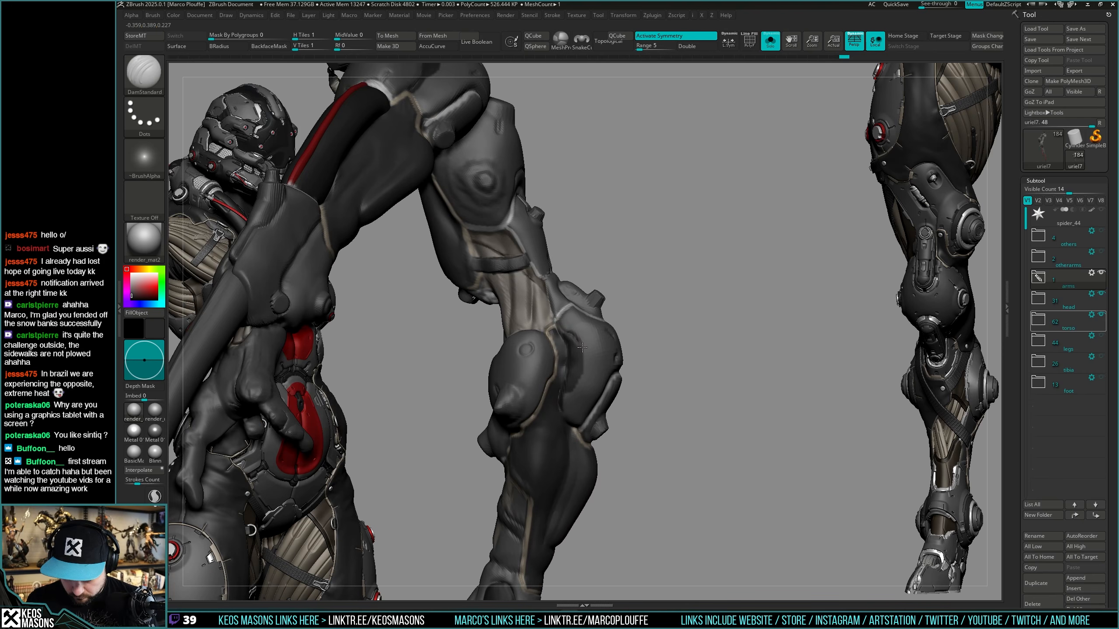
right_drag(563, 410, 557, 330)
mouse_move(536, 389)
right_down()
mouse_move(694, 382)
mouse_move(652, 391)
mouse_move(710, 393)
mouse_move(568, 401)
mouse_move(687, 399)
mouse_move(629, 388)
mouse_move(602, 401)
mouse_move(561, 374)
mouse_move(699, 357)
mouse_move(668, 364)
mouse_move(632, 402)
right_up()
key(space)
click(642, 351)
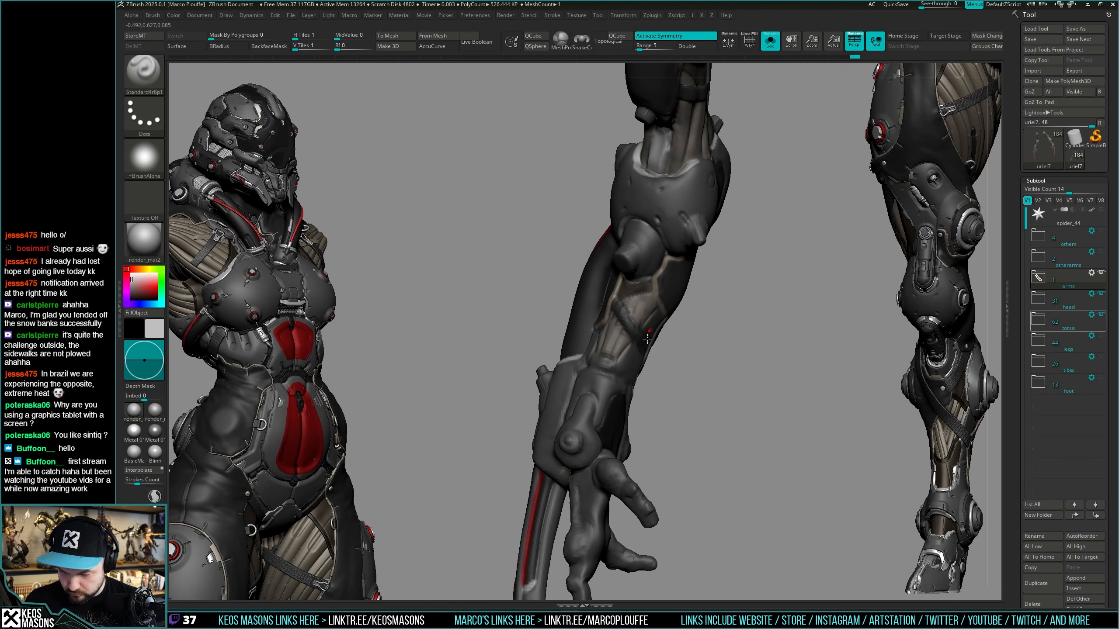
right_drag(645, 170, 625, 353)
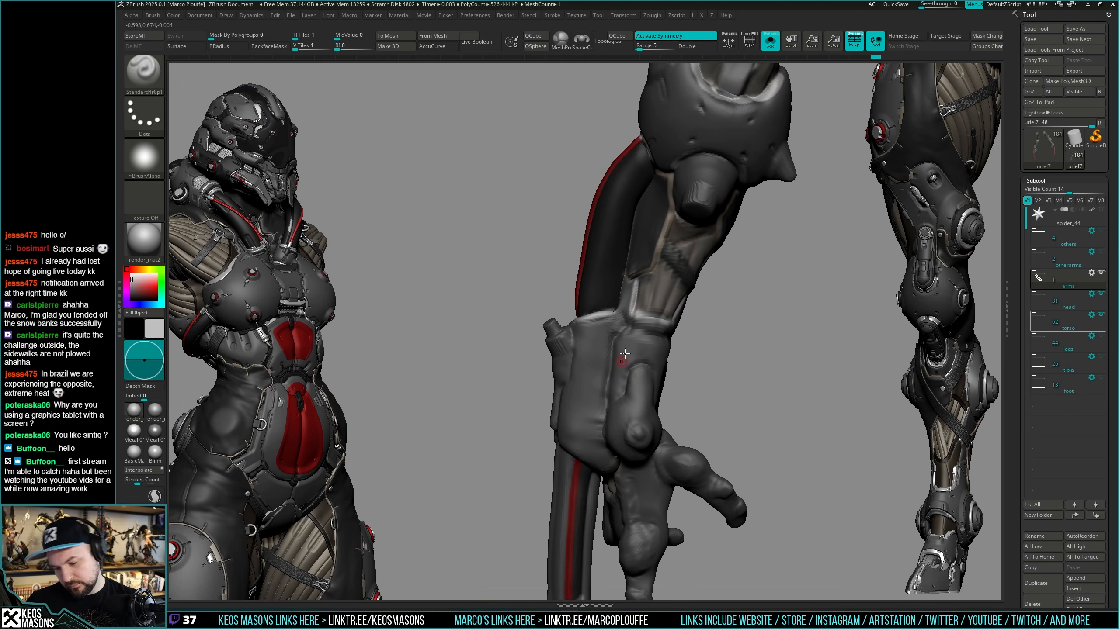
alt+right_drag(619, 417, 599, 327)
mouse_move(601, 408)
right_down()
mouse_move(691, 360)
mouse_move(579, 325)
mouse_move(576, 347)
mouse_move(555, 352)
mouse_move(678, 336)
mouse_move(593, 375)
mouse_move(615, 387)
mouse_move(607, 369)
mouse_move(655, 364)
mouse_move(621, 414)
right_up()
right_click(614, 388)
Try building up the inner wrist guard's upper edge with the ClayBuildup brush.
key(c)
right_click(687, 355)
click(679, 314)
right_click(619, 418)
drag(634, 377, 629, 361)
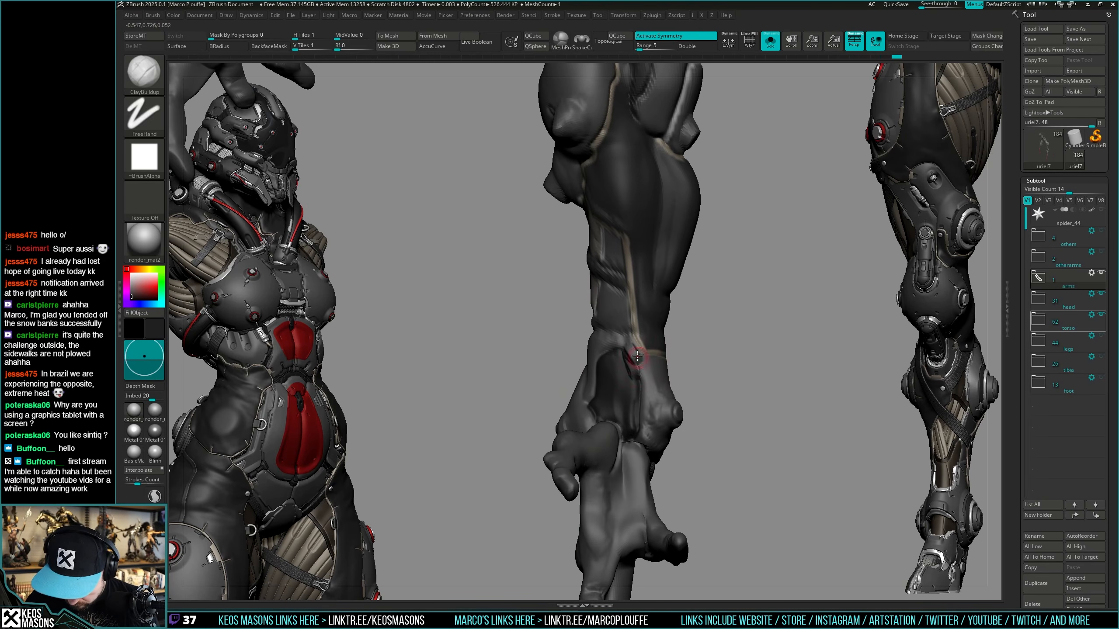
key(ctrl+z)
Return to the Standard brush and shape and smooth the inner wrist guard's upper edge.
right_click(669, 352)
click(678, 327)
right_click(609, 426)
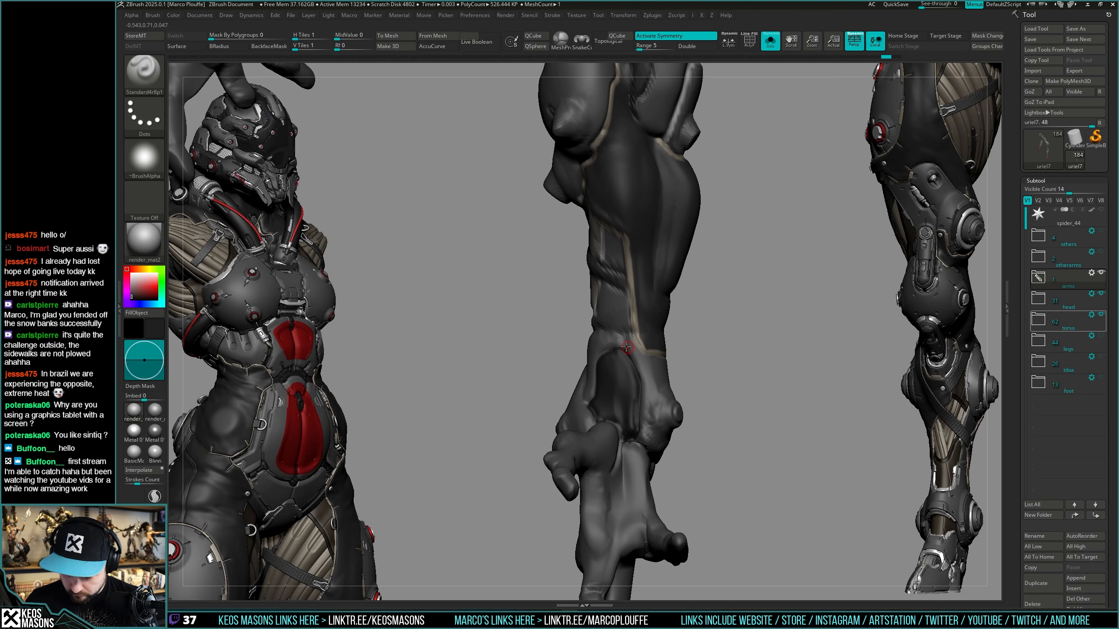
drag(633, 375, 627, 353)
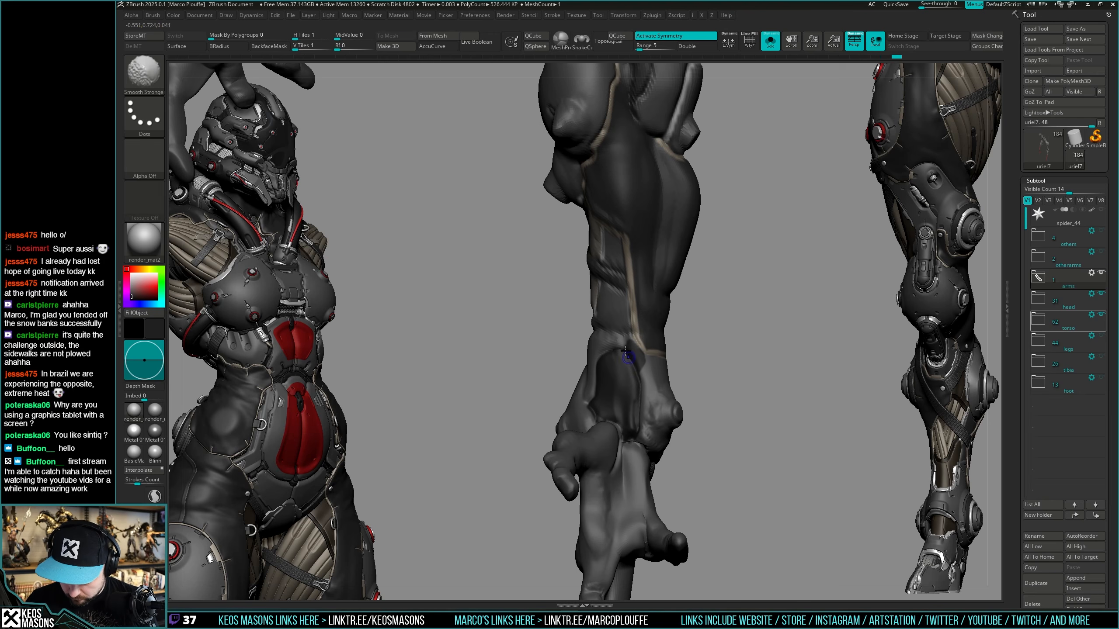
key(shift)
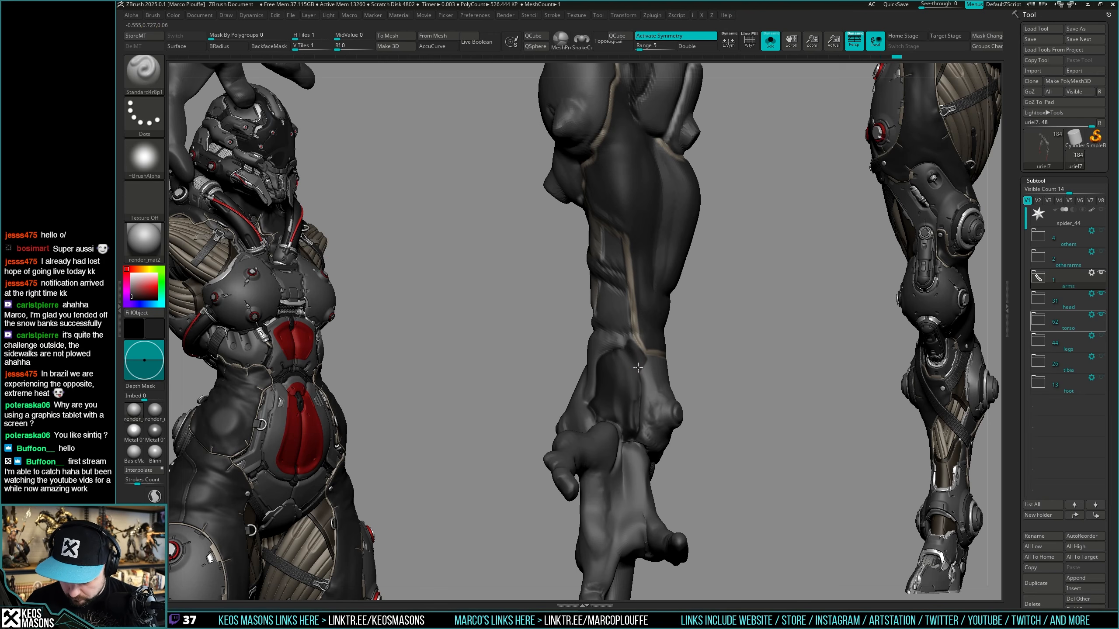
Define the wrist guard's cuff and panel borders with grooves and light edging around the inner wrist and side joint.
right_drag(638, 375, 633, 346)
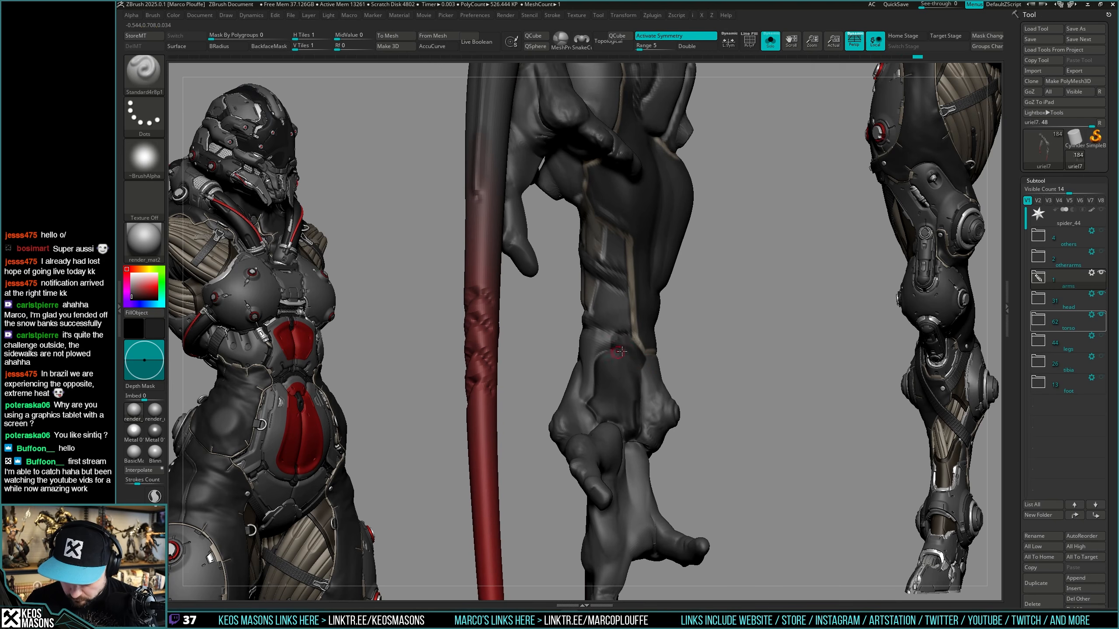
right_drag(620, 352, 600, 363)
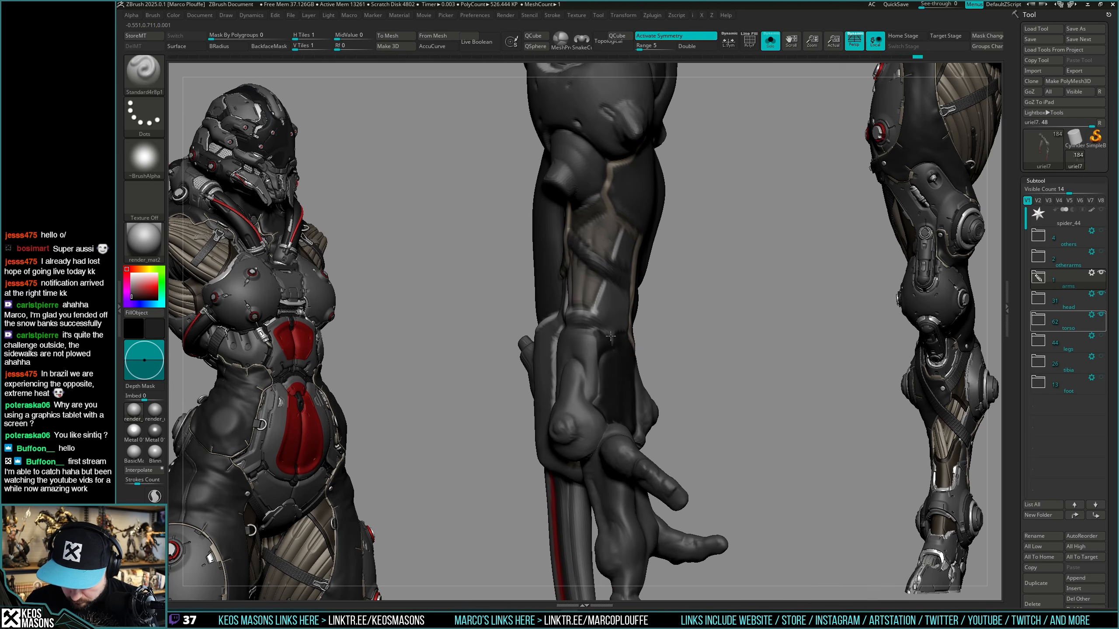
right_drag(602, 333, 625, 321)
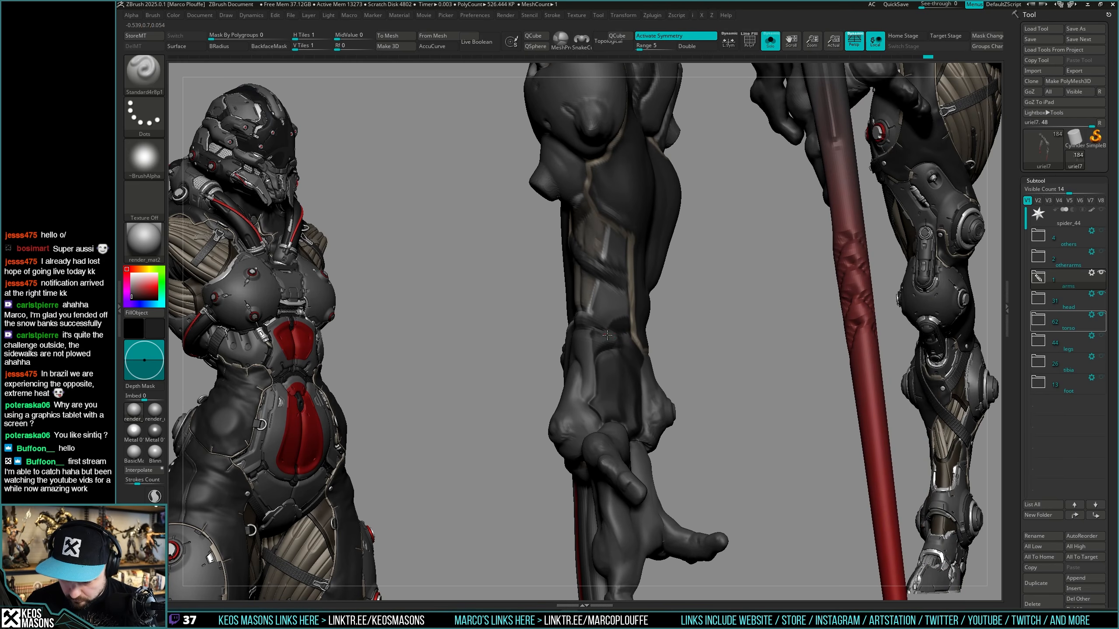
key(shift)
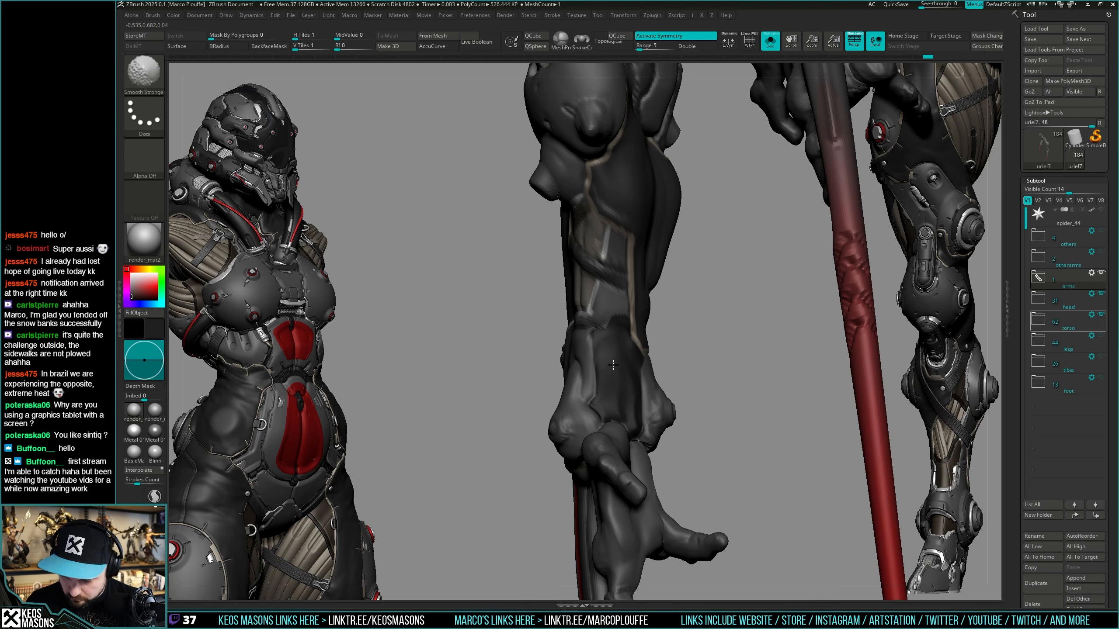
mouse_move(599, 364)
right_down()
mouse_move(602, 326)
mouse_move(592, 339)
mouse_move(623, 359)
mouse_move(640, 327)
mouse_move(685, 305)
mouse_move(760, 318)
mouse_move(658, 372)
mouse_move(629, 358)
mouse_move(635, 365)
mouse_move(679, 332)
mouse_move(602, 351)
mouse_move(668, 307)
right_up()
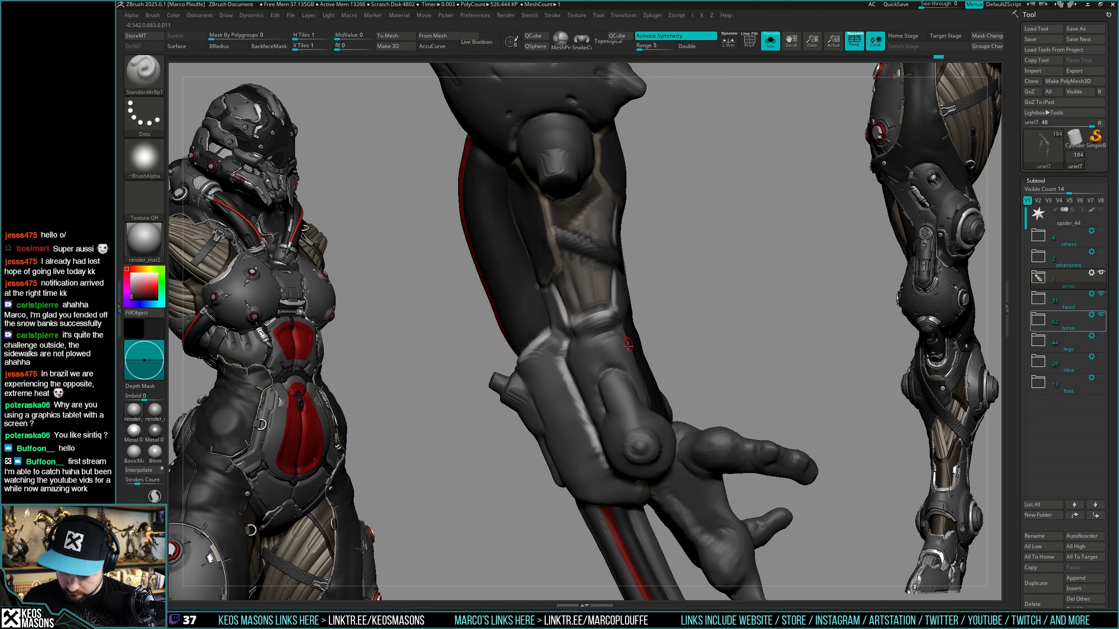
right_drag(628, 347, 630, 346)
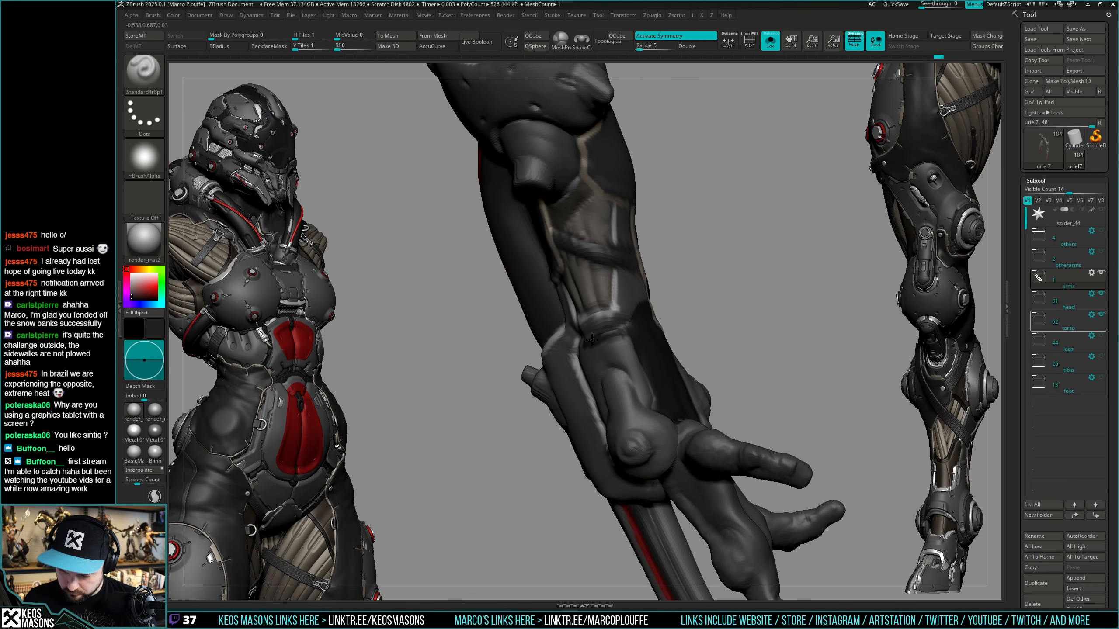
mouse_move(638, 342)
right_down()
mouse_move(717, 340)
mouse_move(679, 379)
mouse_move(661, 370)
mouse_move(667, 386)
mouse_move(620, 319)
mouse_move(724, 354)
mouse_move(716, 341)
mouse_move(626, 341)
right_up()
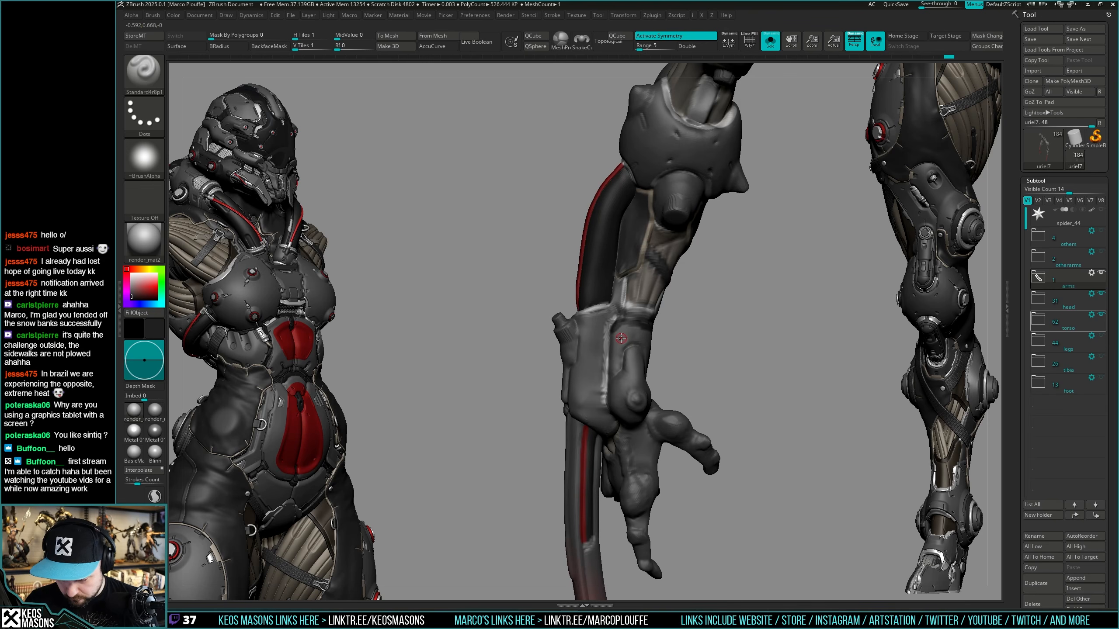
Switch to the ClayBuildup brush, then build up and smooth the recess on the inner wrist.
key(b)
key(c)
key(b)
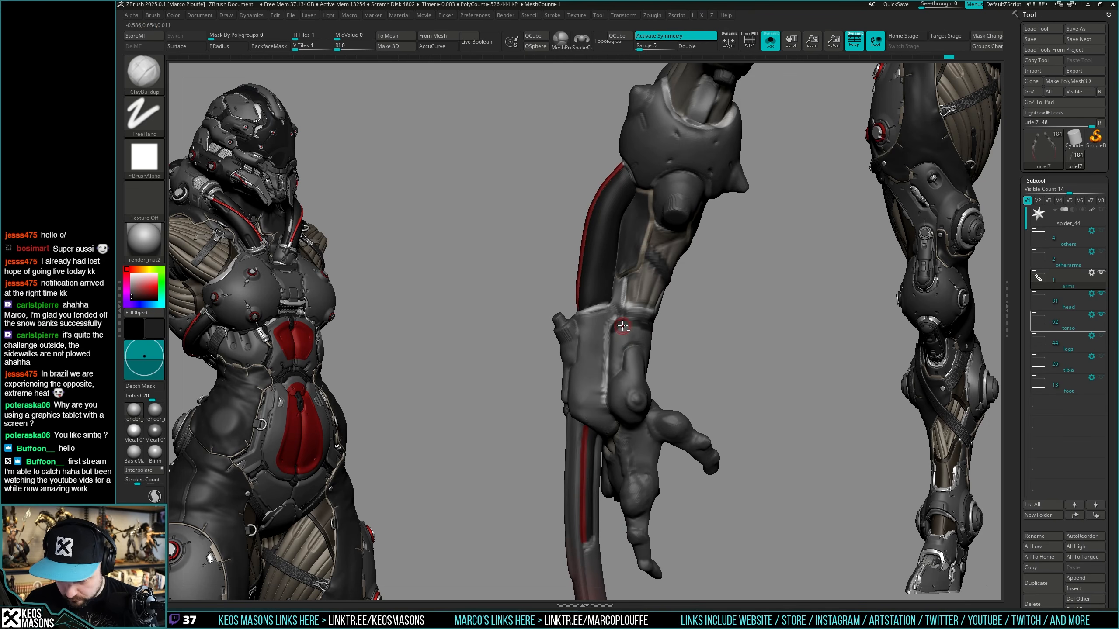
right_drag(640, 325, 706, 291)
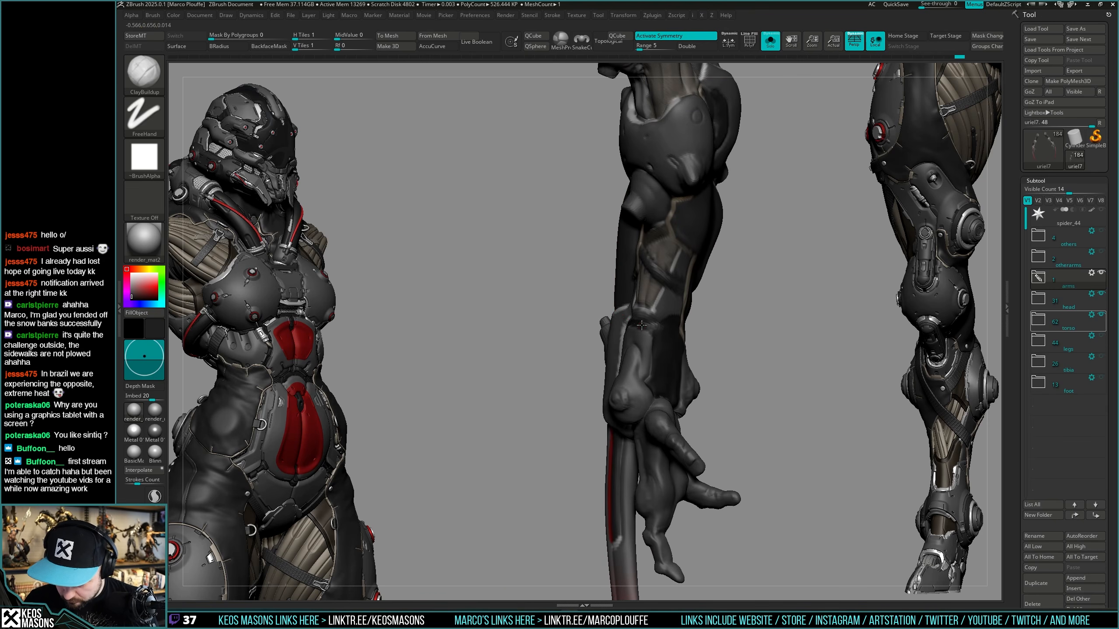
right_drag(663, 347, 668, 321)
key(space)
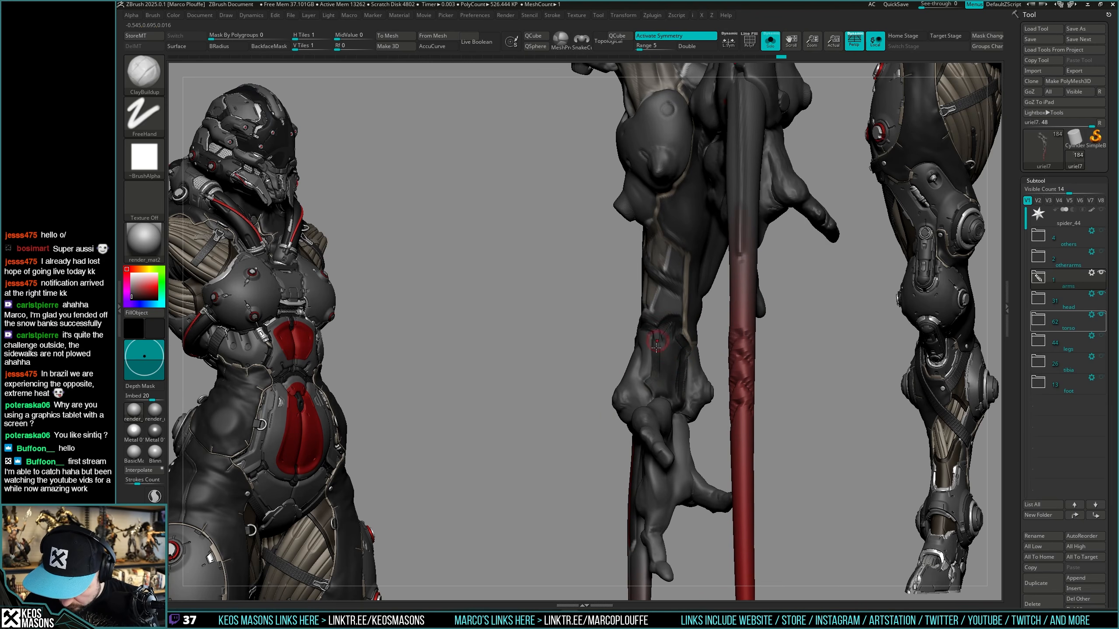
key(shift)
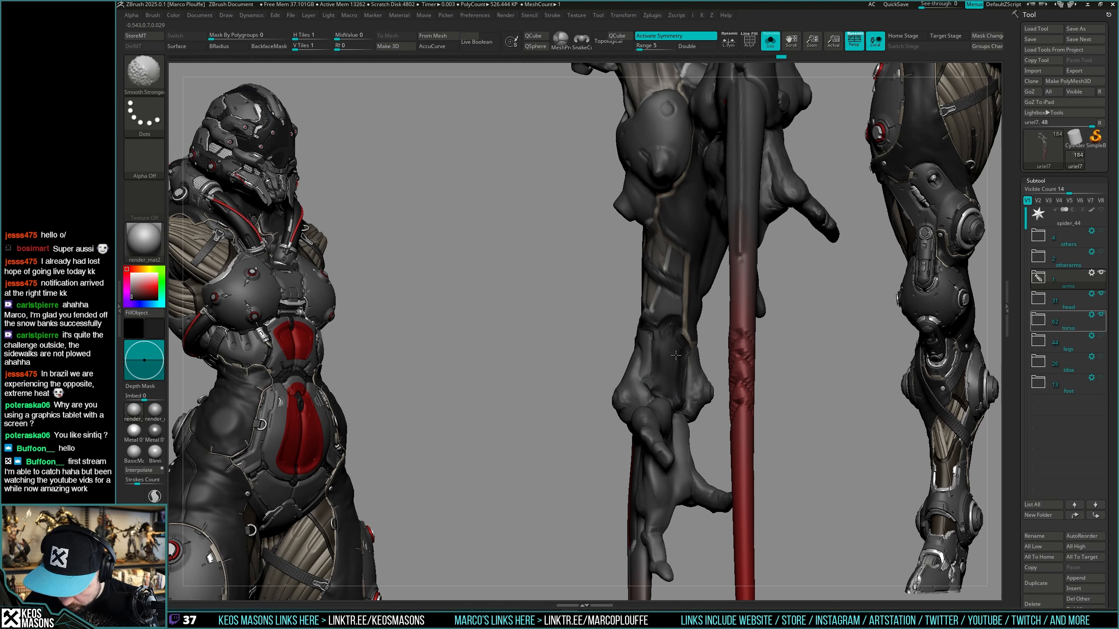
Switch to the DamStandard brush and refine the row of ribbed grooves across the inner wrist recess.
mouse_move(665, 371)
right_down()
mouse_move(663, 330)
mouse_move(705, 342)
mouse_move(732, 367)
mouse_move(719, 354)
mouse_move(647, 365)
mouse_move(684, 372)
mouse_move(731, 238)
mouse_move(814, 291)
mouse_move(727, 372)
right_up()
key(ctrl)
key(b)
key(d)
key(s)
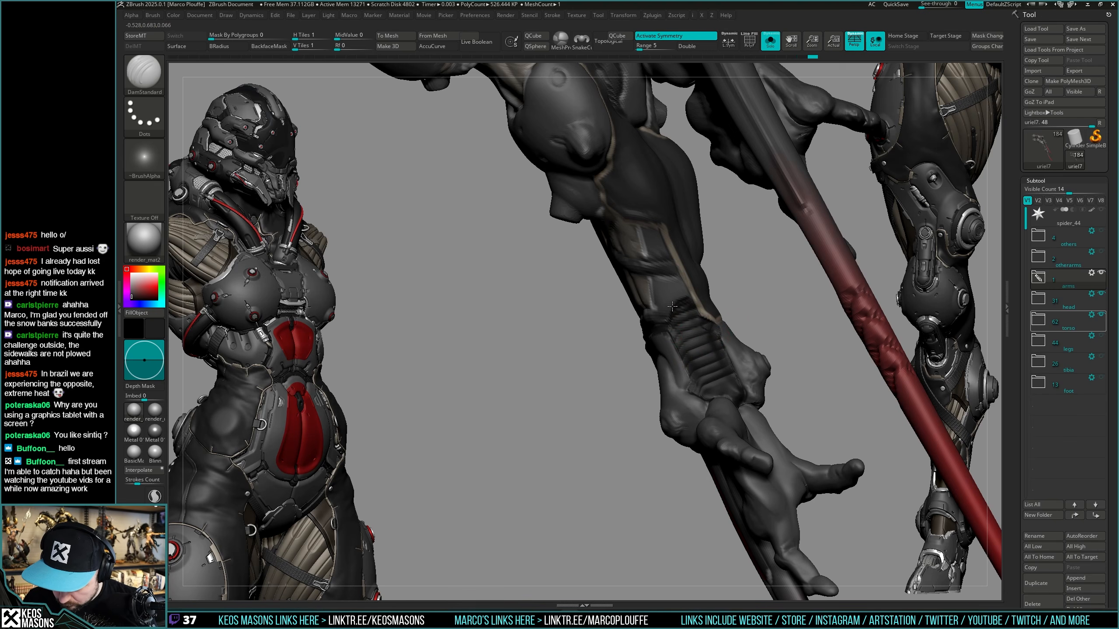
right_drag(665, 327, 716, 328)
drag(674, 316, 684, 324)
Switch to the Standard brush and add light-edged panel lines along the wrist guard's outer side and rim.
mouse_move(784, 378)
right_down()
mouse_move(702, 398)
mouse_move(714, 402)
mouse_move(734, 388)
mouse_move(730, 356)
mouse_move(687, 355)
mouse_move(727, 371)
mouse_move(781, 304)
mouse_move(628, 400)
right_up()
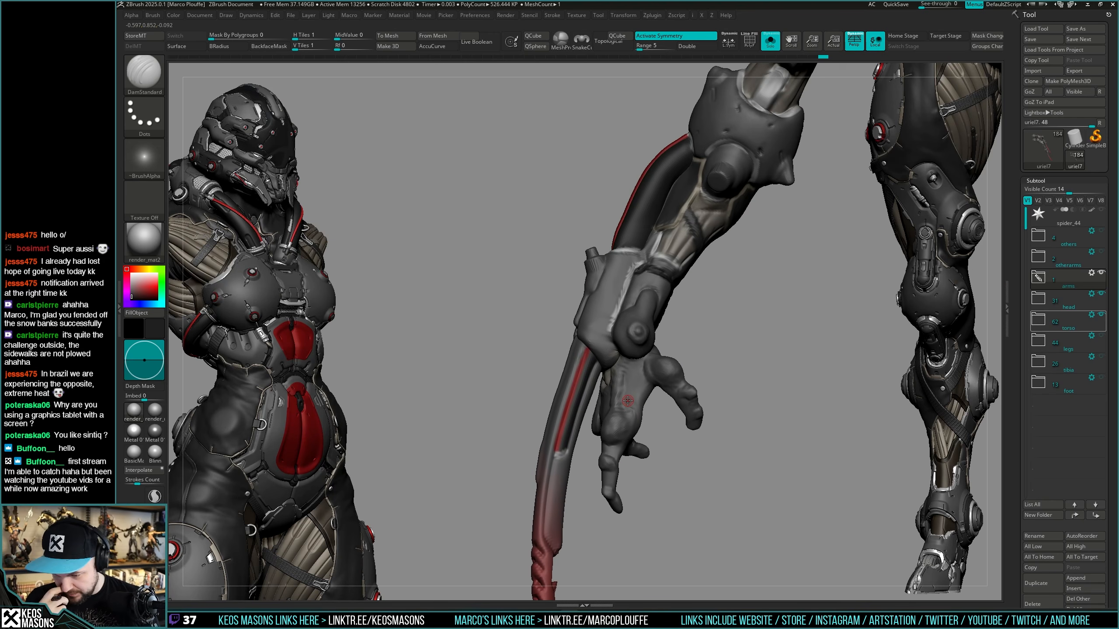
right_drag(724, 332, 620, 298)
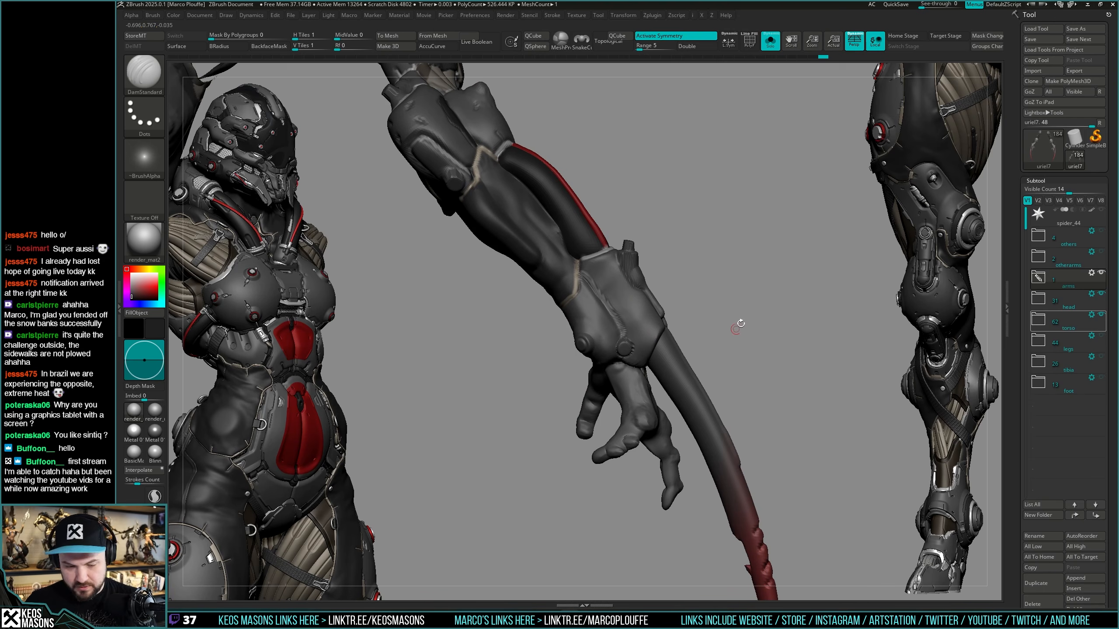
mouse_move(742, 339)
right_down()
mouse_move(733, 351)
mouse_move(731, 340)
mouse_move(646, 348)
mouse_move(654, 384)
mouse_move(633, 395)
mouse_move(582, 343)
right_up()
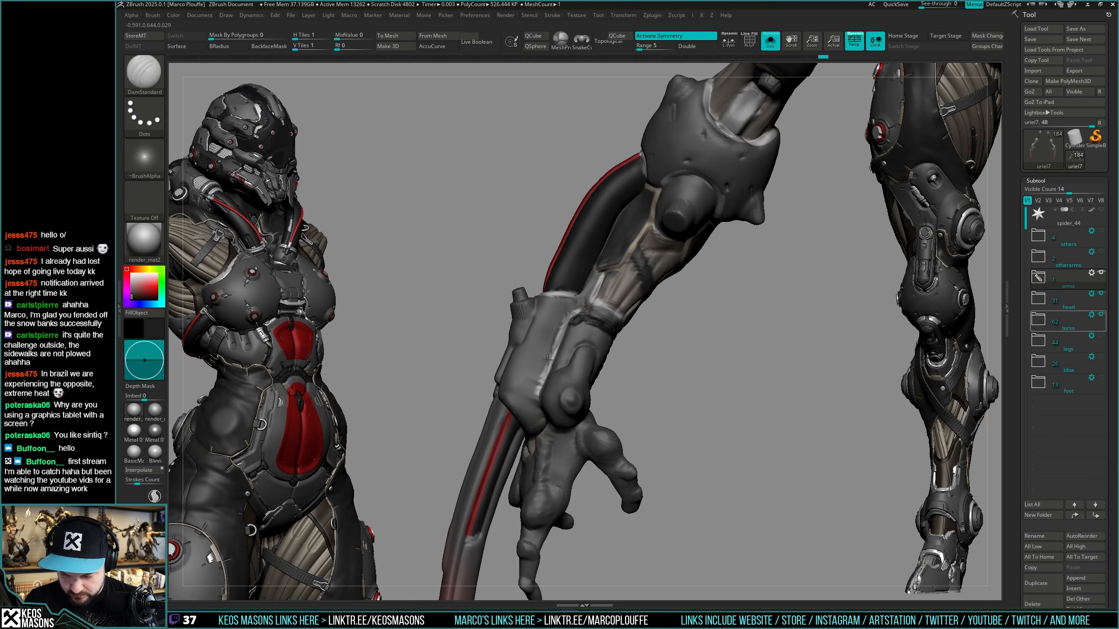
right_drag(545, 394, 590, 379)
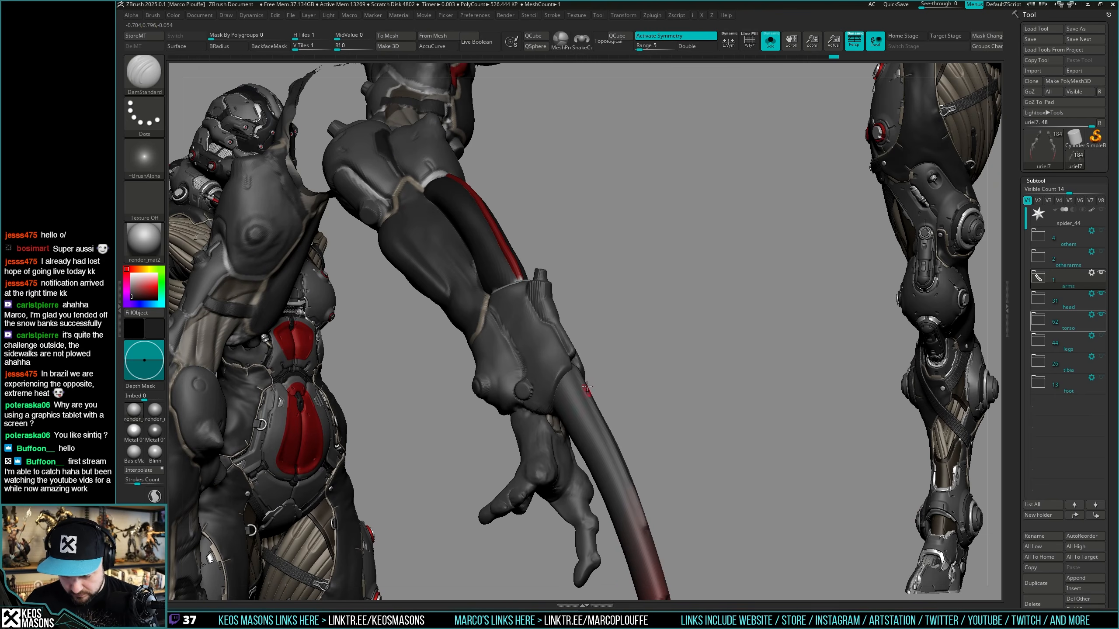
key(x)
click(554, 313)
mouse_move(555, 313)
right_down()
mouse_move(645, 302)
mouse_move(653, 311)
mouse_move(630, 362)
right_up()
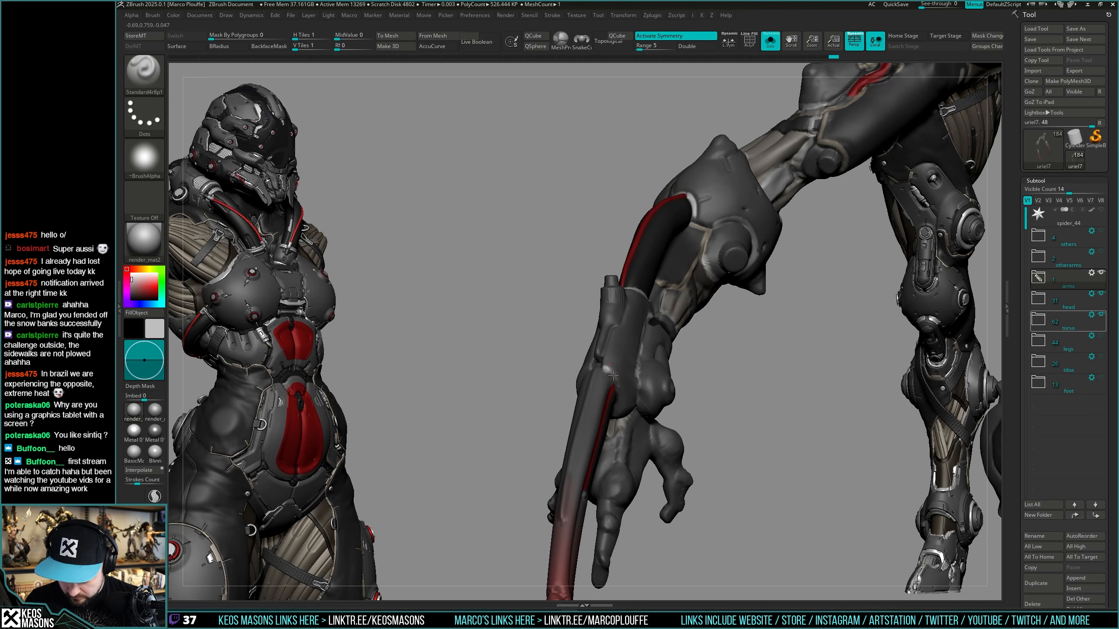
right_drag(620, 413, 664, 320)
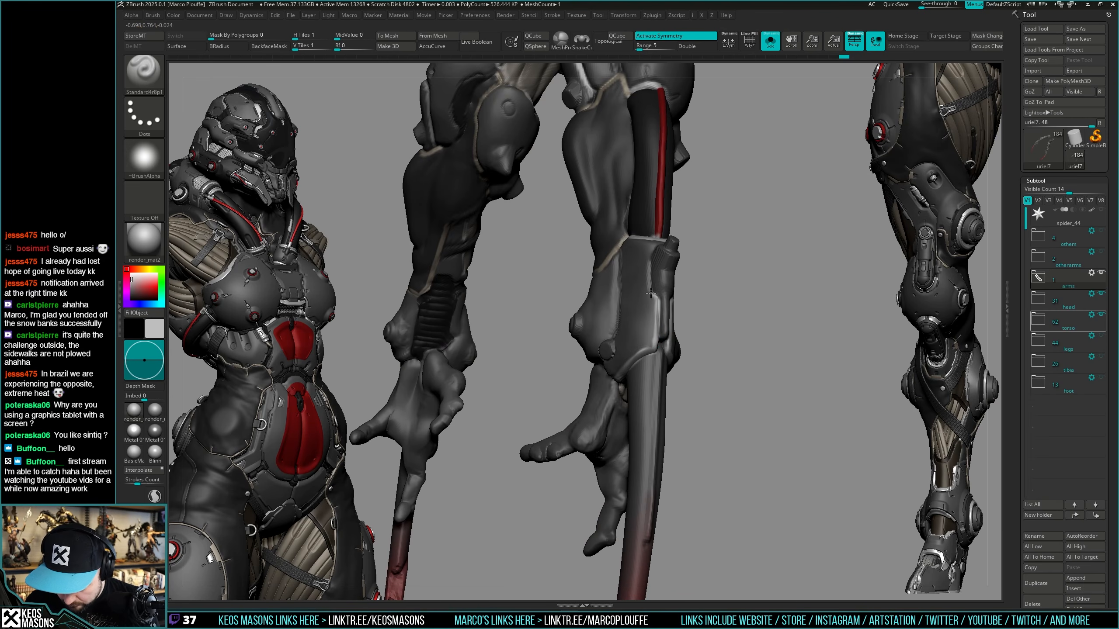
right_drag(651, 254, 734, 361)
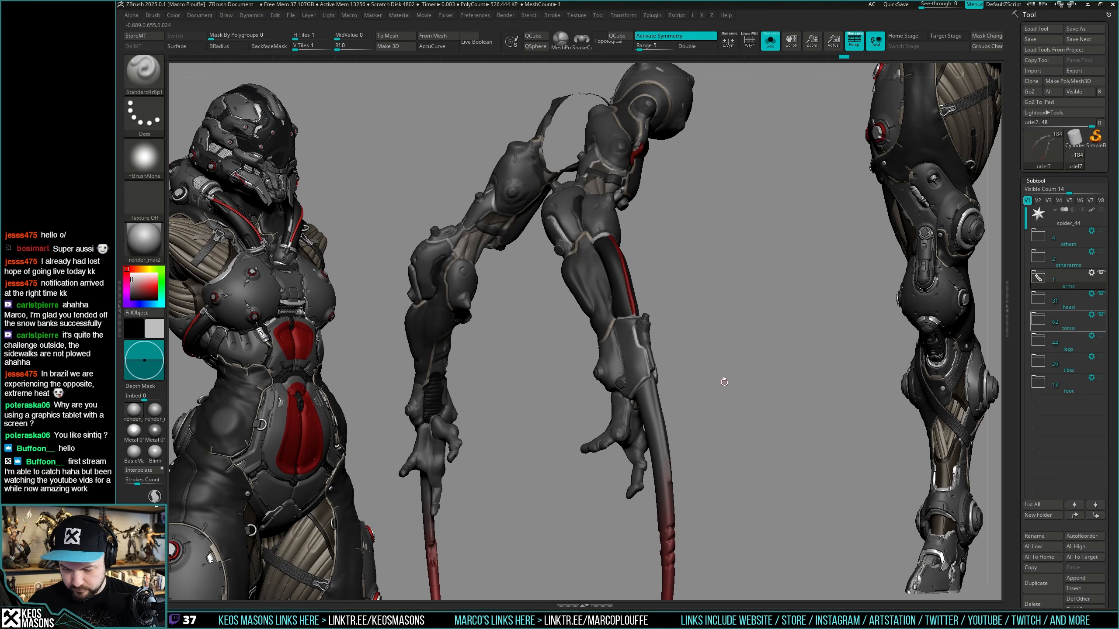
Carve a row of short diagonal vent slots into the outer side of the wrist guard, beside the hose.
mouse_move(660, 380)
ctrl+right_down()
mouse_move(666, 413)
mouse_move(647, 373)
mouse_move(660, 367)
ctrl+right_up()
key(c)
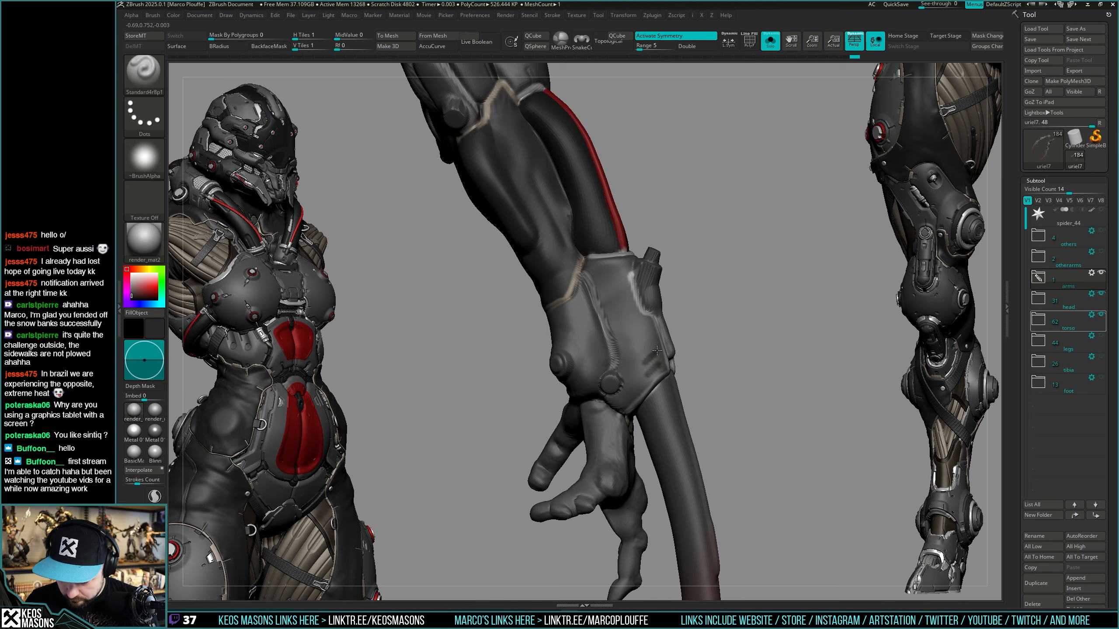
drag(657, 351, 647, 353)
right_drag(647, 333, 613, 331)
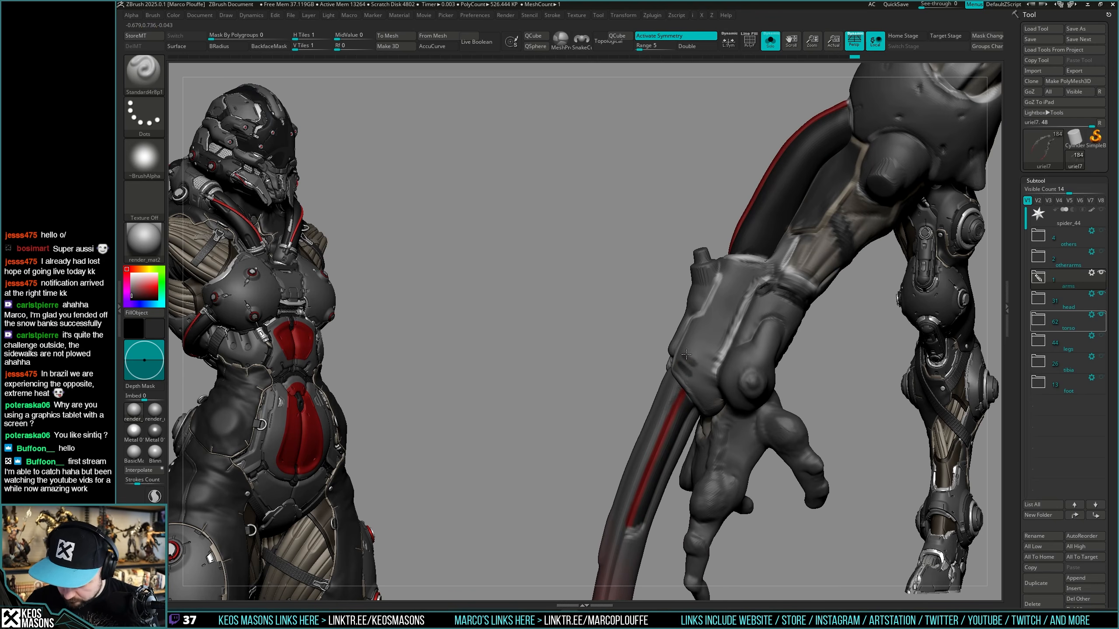
drag(686, 355, 696, 360)
drag(688, 345, 703, 341)
right_drag(687, 348, 703, 352)
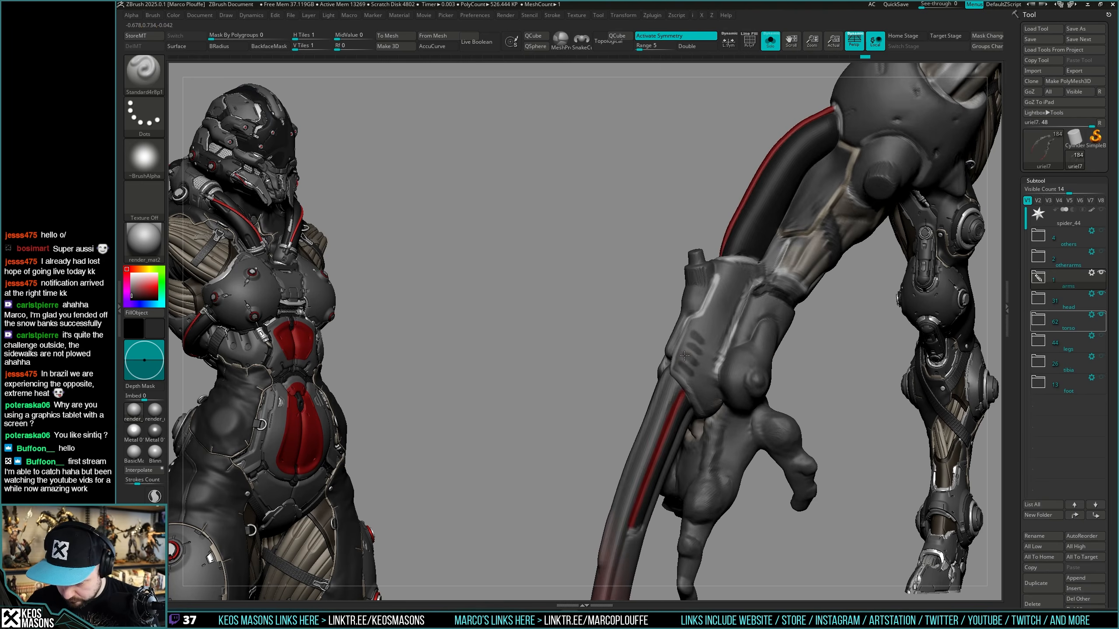
right_drag(649, 392, 669, 410)
key(space)
right_drag(688, 353, 736, 373)
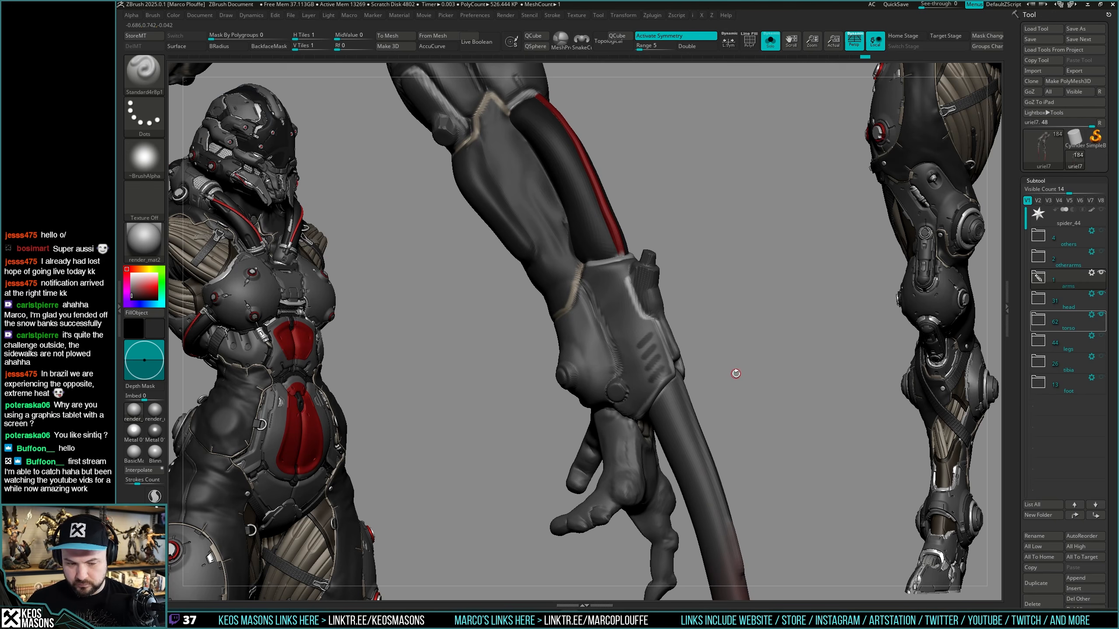
Sample the bright red from the torso and paint the diagonal vent slots on the wrist guard's outer side.
key(c)
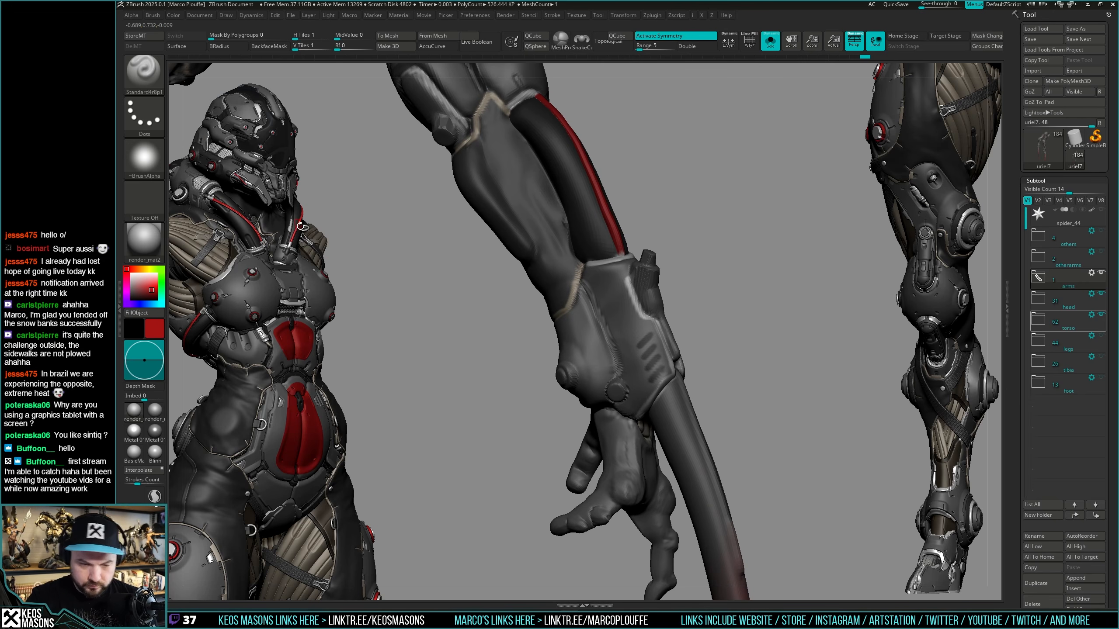
key(c)
right_click(667, 346)
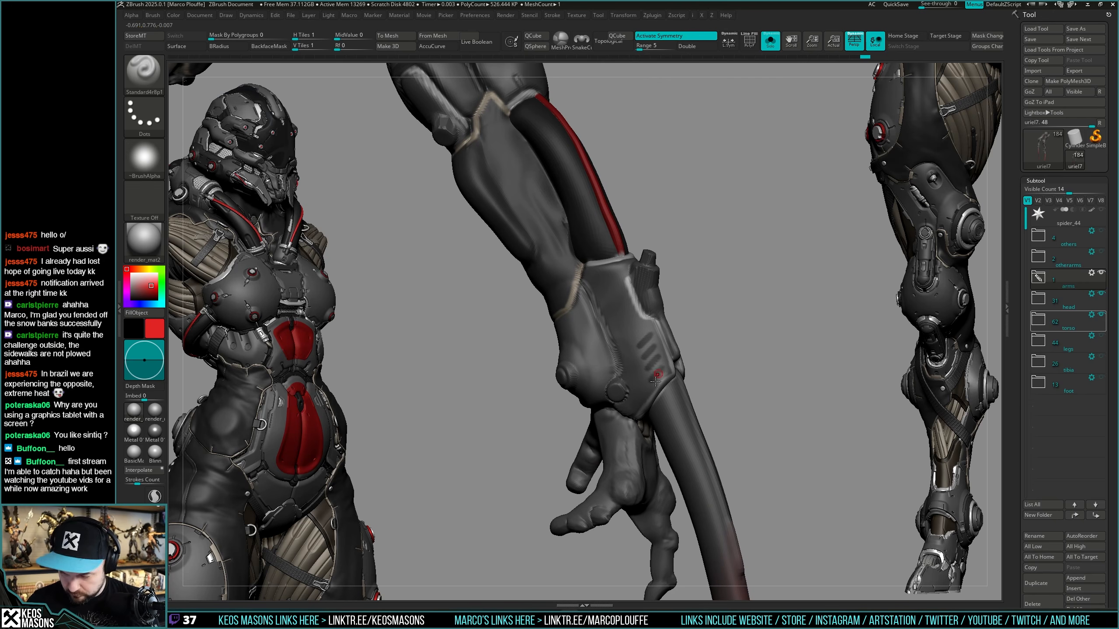
right_click(656, 375)
right_drag(666, 361, 662, 369)
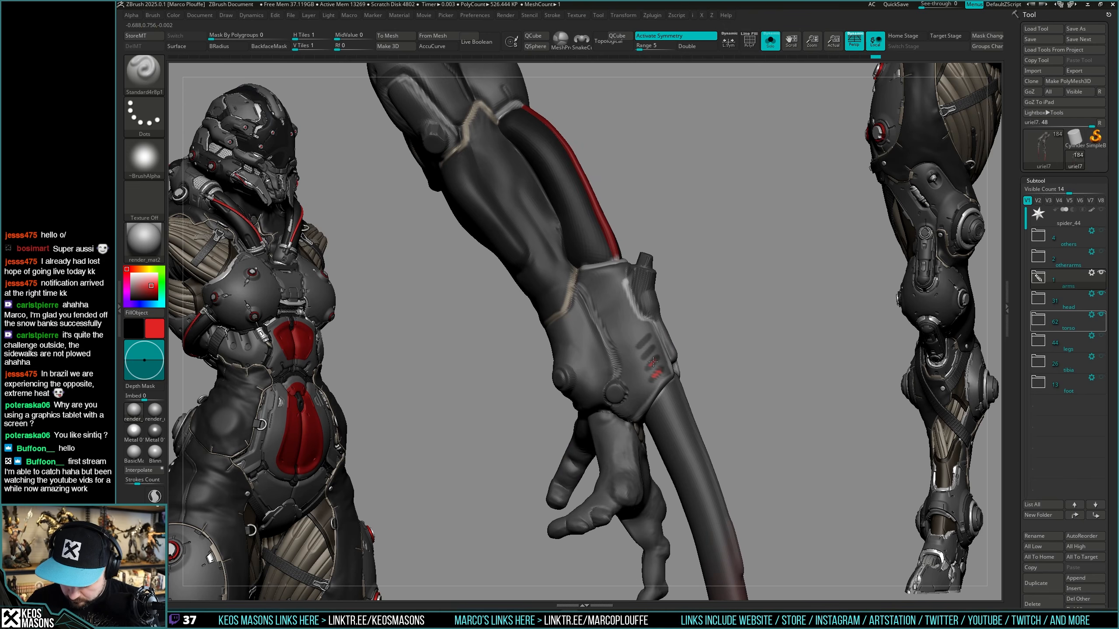
mouse_move(694, 326)
mouse_down()
mouse_move(649, 303)
mouse_move(657, 335)
mouse_up()
drag(657, 365, 679, 348)
Paint the ribbed hose connector on top of the wrist guard red.
ctrl+right_drag(679, 346, 634, 247)
mouse_move(634, 264)
right_down()
mouse_move(573, 309)
mouse_move(598, 419)
mouse_move(744, 399)
mouse_move(705, 441)
right_up()
mouse_move(678, 405)
right_down()
mouse_move(620, 390)
mouse_move(625, 317)
mouse_move(652, 313)
mouse_move(625, 339)
mouse_move(634, 397)
mouse_move(610, 389)
mouse_move(658, 361)
mouse_move(649, 405)
mouse_move(600, 337)
right_up()
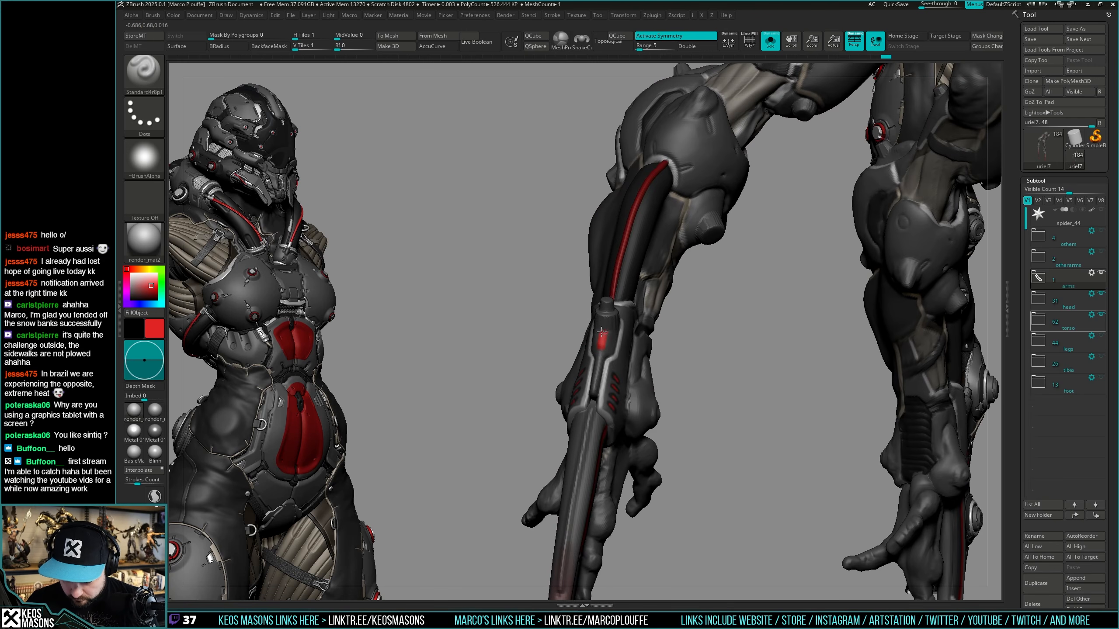
mouse_move(606, 334)
right_down()
mouse_move(672, 372)
mouse_move(644, 368)
mouse_move(622, 338)
right_up()
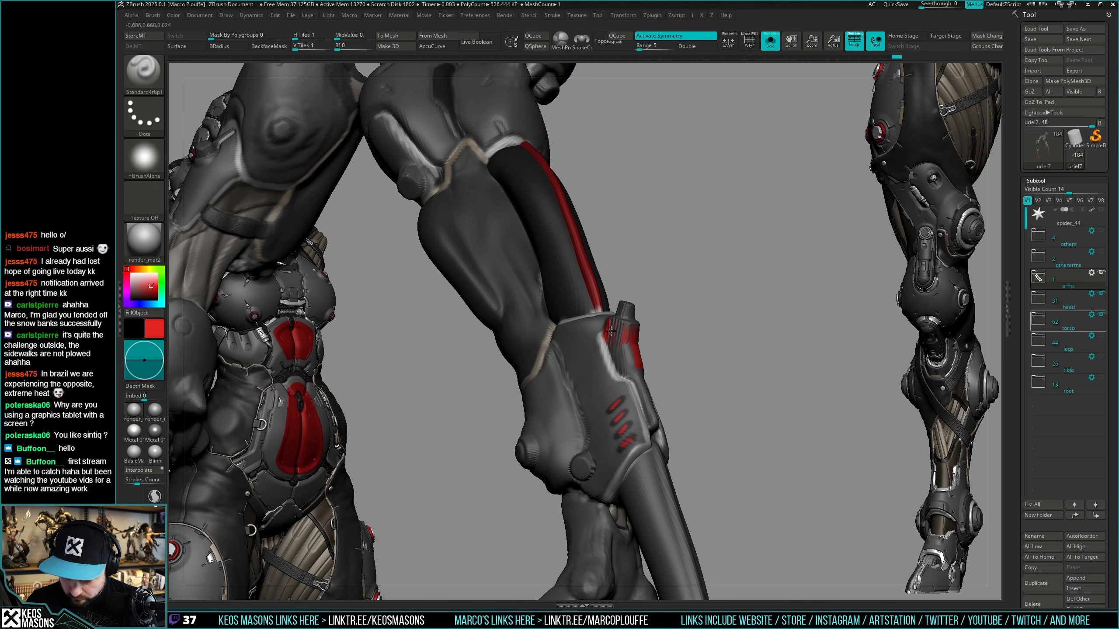
right_drag(614, 343, 600, 162)
ctrl+right_drag(692, 350, 585, 339)
Paint a red stripe along the groove at the base of the arm blade, just below the wrist guard.
key(c)
mouse_move(652, 348)
right_down()
mouse_move(661, 325)
mouse_move(651, 349)
mouse_move(615, 310)
mouse_move(691, 344)
mouse_move(657, 187)
right_up()
key(c)
mouse_move(687, 353)
right_down()
mouse_move(712, 370)
mouse_move(661, 375)
mouse_move(689, 406)
mouse_move(693, 445)
right_up()
mouse_move(692, 397)
right_down()
mouse_move(684, 382)
mouse_move(684, 418)
mouse_move(665, 375)
mouse_move(697, 358)
mouse_move(739, 365)
mouse_move(678, 397)
right_up()
key(space)
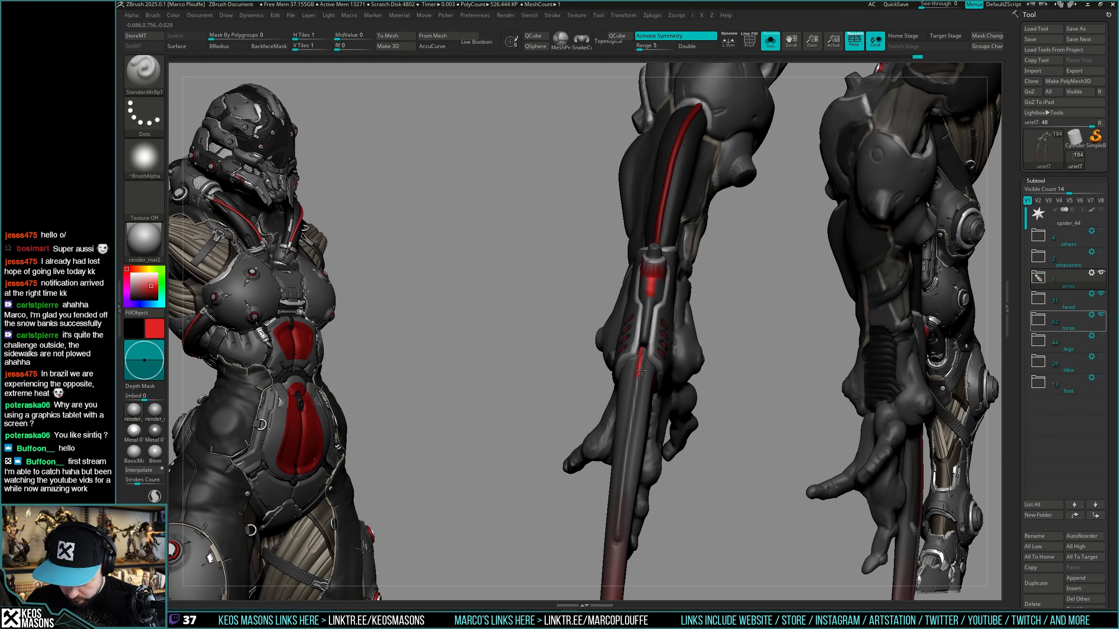
right_drag(644, 357, 741, 297)
Sample black and form a dark elongated recess in the wrist guard's side, above the round wrist node.
key(c)
key(space)
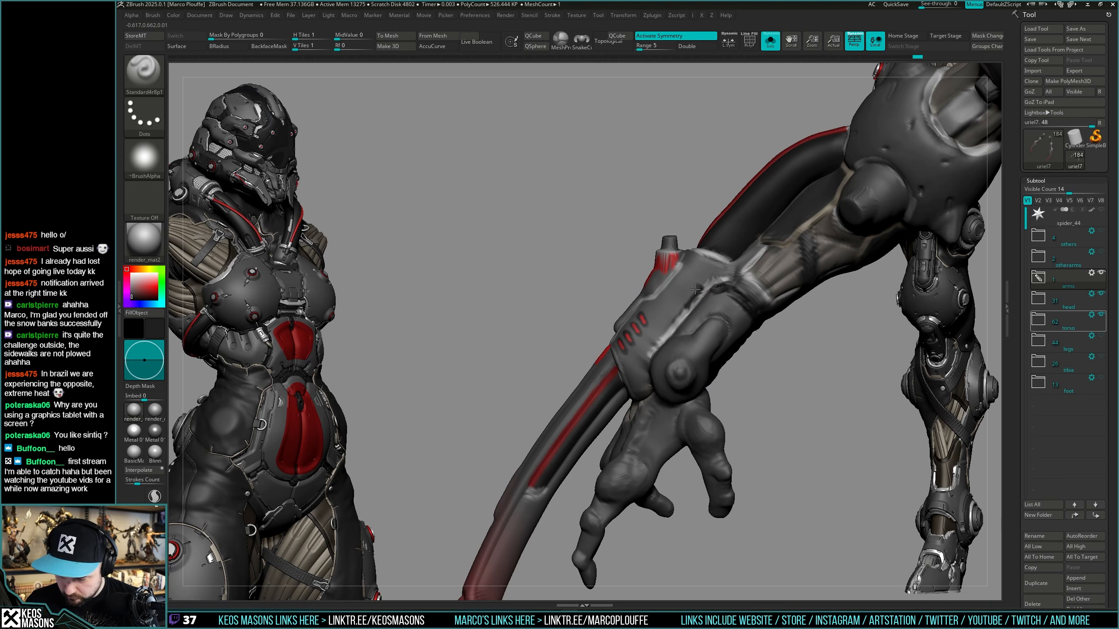
right_drag(696, 292, 705, 351)
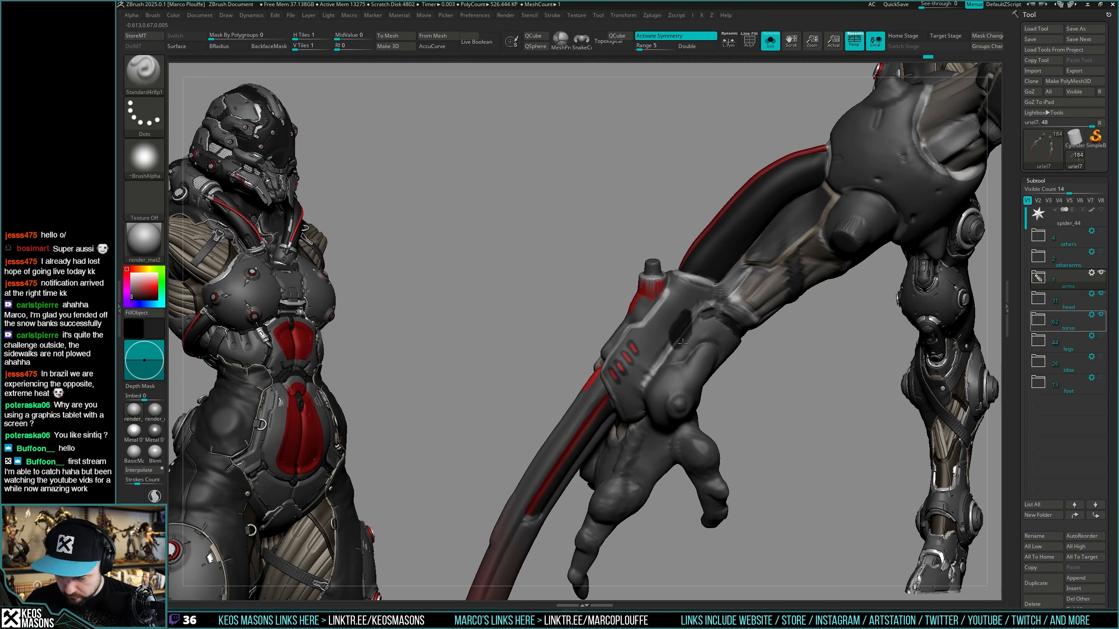
right_drag(710, 362, 676, 321)
right_drag(748, 319, 731, 355)
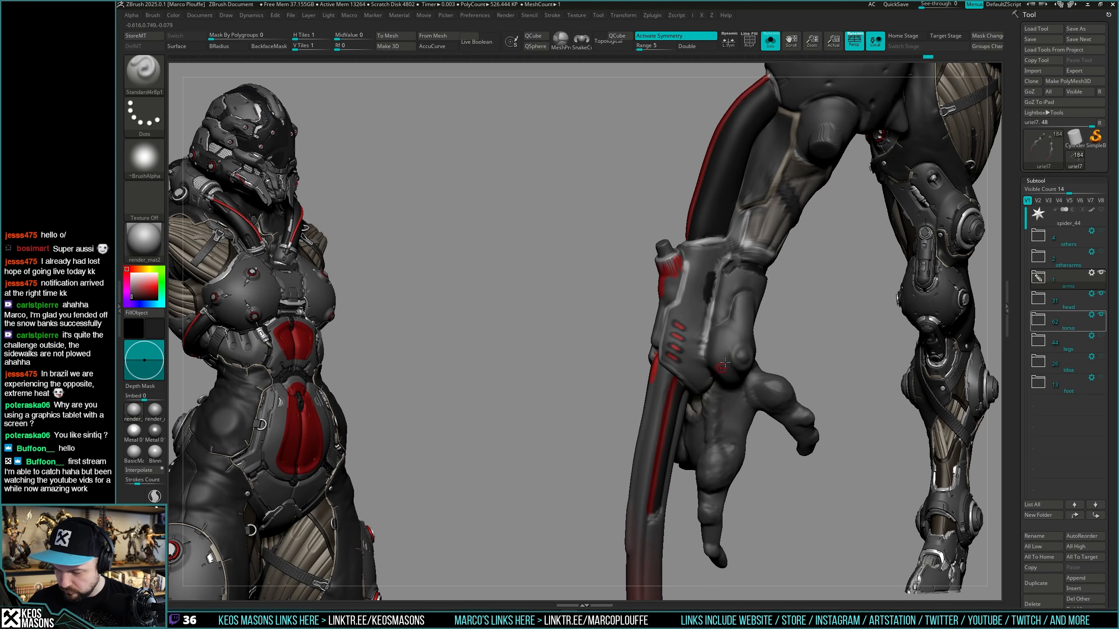
mouse_move(725, 363)
right_down()
mouse_move(832, 370)
mouse_move(859, 360)
mouse_move(773, 362)
mouse_move(753, 374)
mouse_move(720, 355)
right_up()
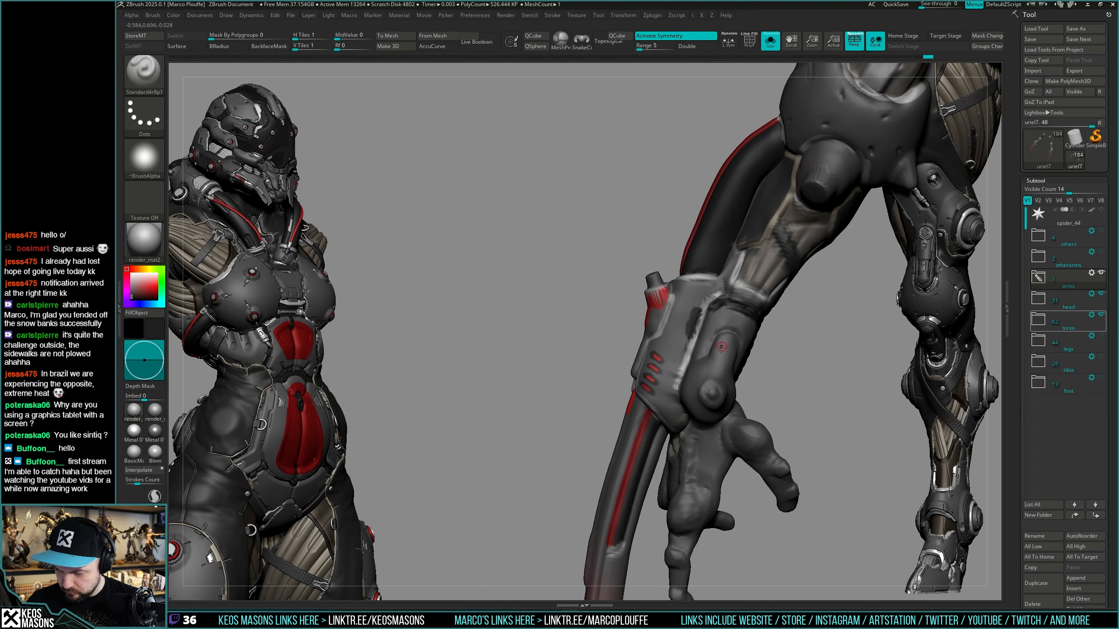
ctrl+right_drag(754, 330, 709, 260)
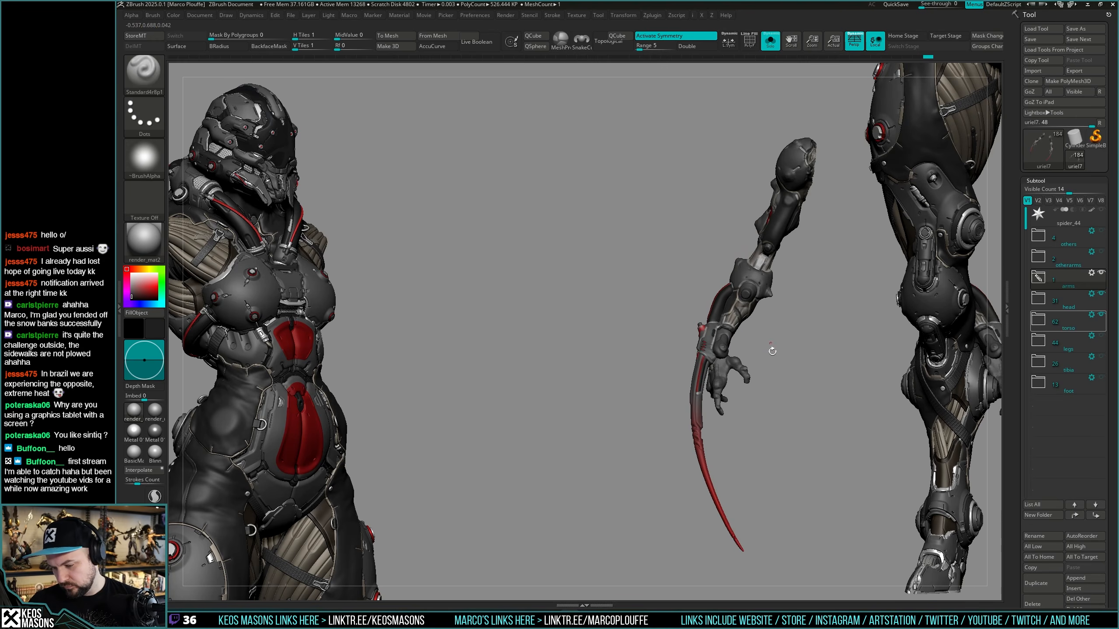
ctrl+right_drag(772, 351, 718, 353)
Sample a light grey and add light edging around the dark recess on the wrist guard.
key(c)
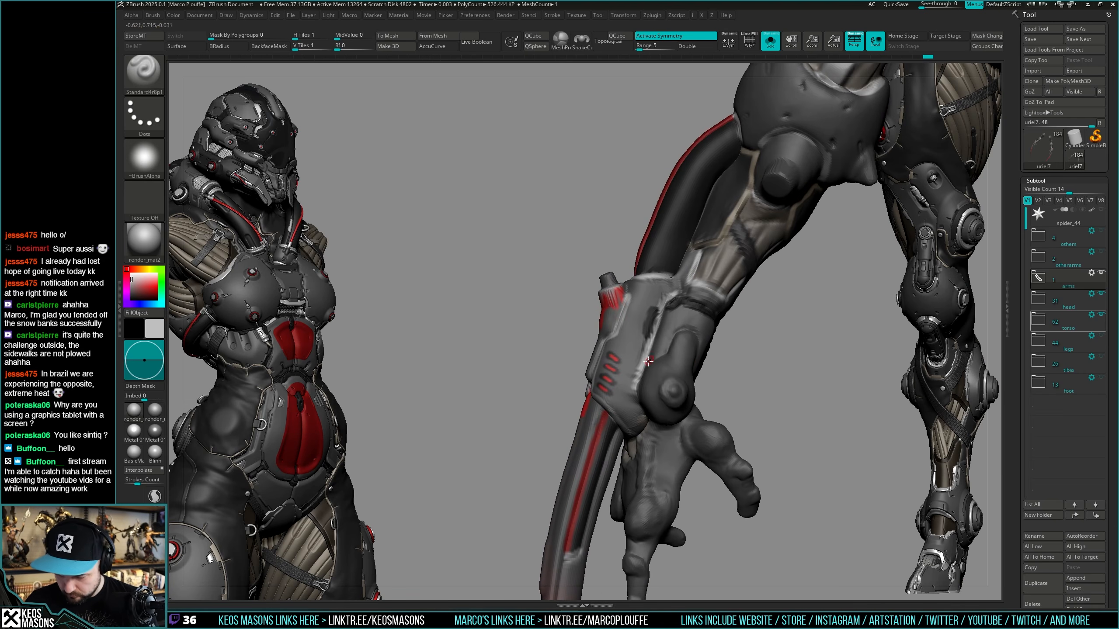
right_drag(696, 337, 721, 338)
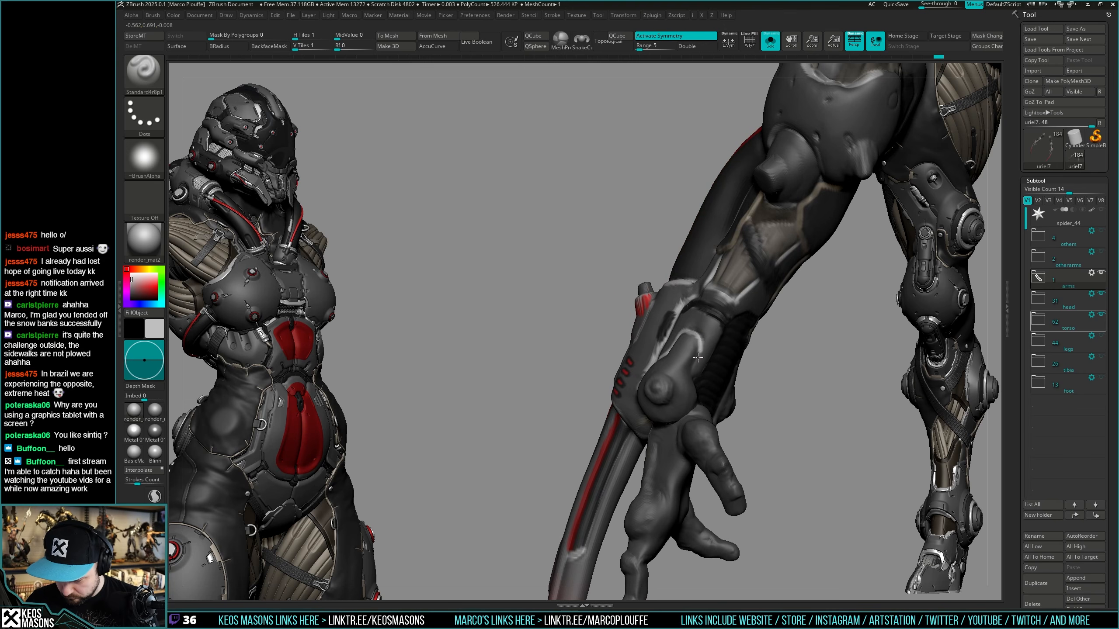
drag(697, 358, 692, 378)
mouse_move(705, 375)
right_down()
mouse_move(722, 374)
mouse_move(731, 355)
mouse_move(702, 375)
mouse_move(731, 386)
mouse_move(710, 350)
mouse_move(739, 382)
mouse_move(644, 392)
right_up()
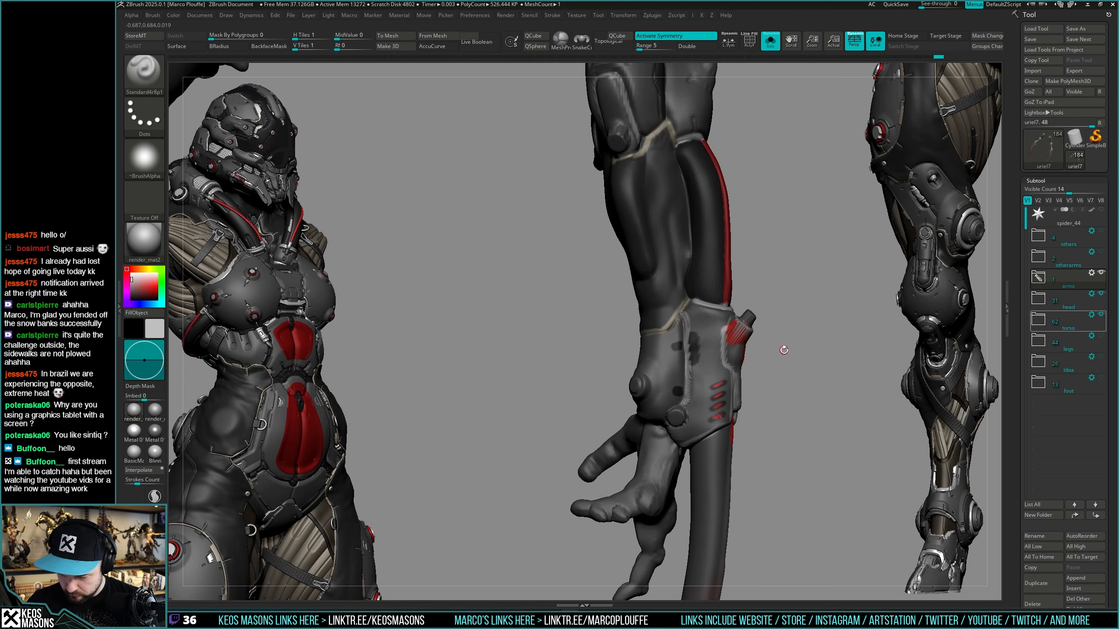
right_drag(783, 351, 685, 364)
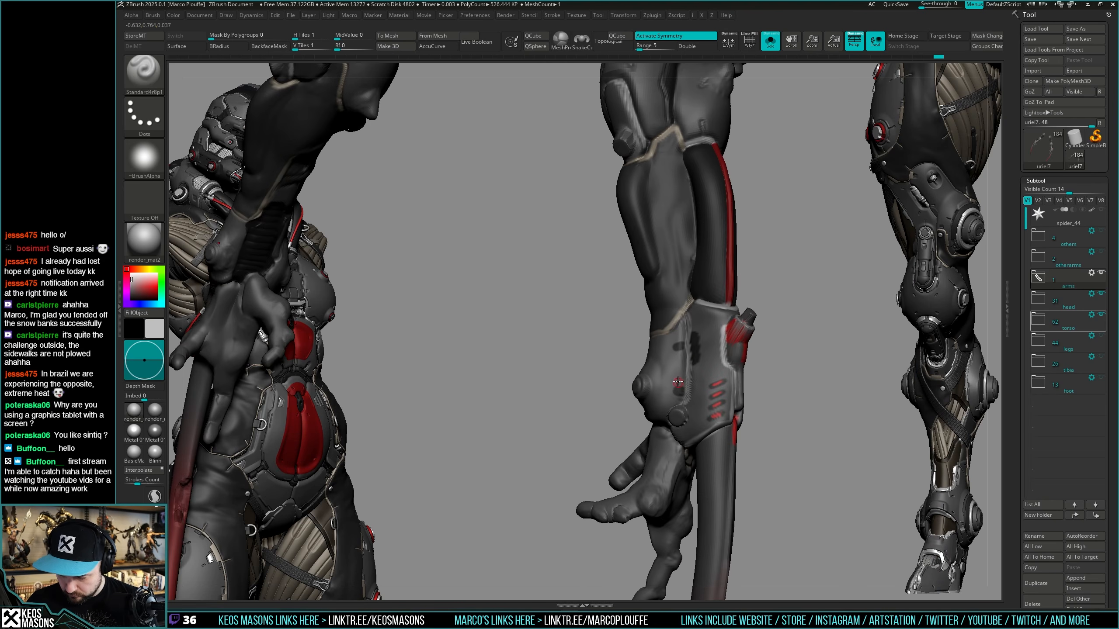
Cover the stray dark spots on the wrist guard with grey and add a light-edged panel beside the dark recess.
key(v)
key(c)
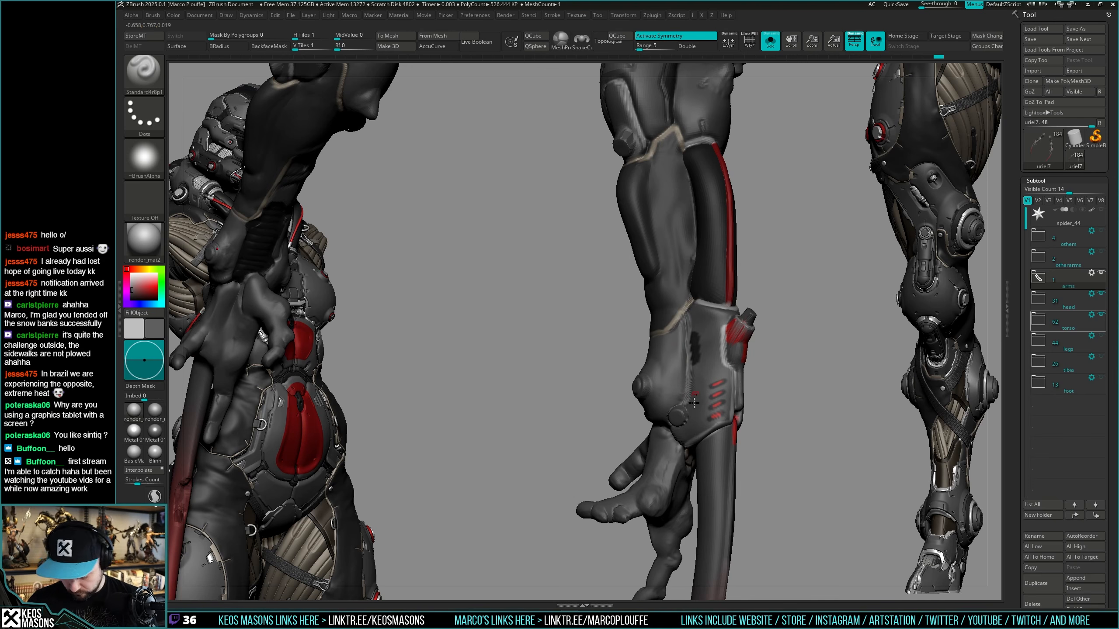
key(v)
mouse_move(685, 387)
right_down()
mouse_move(693, 348)
mouse_move(668, 377)
mouse_move(638, 359)
mouse_move(724, 372)
mouse_move(729, 337)
mouse_move(767, 330)
mouse_move(770, 366)
mouse_move(731, 358)
mouse_move(787, 335)
mouse_move(777, 318)
mouse_move(764, 322)
right_up()
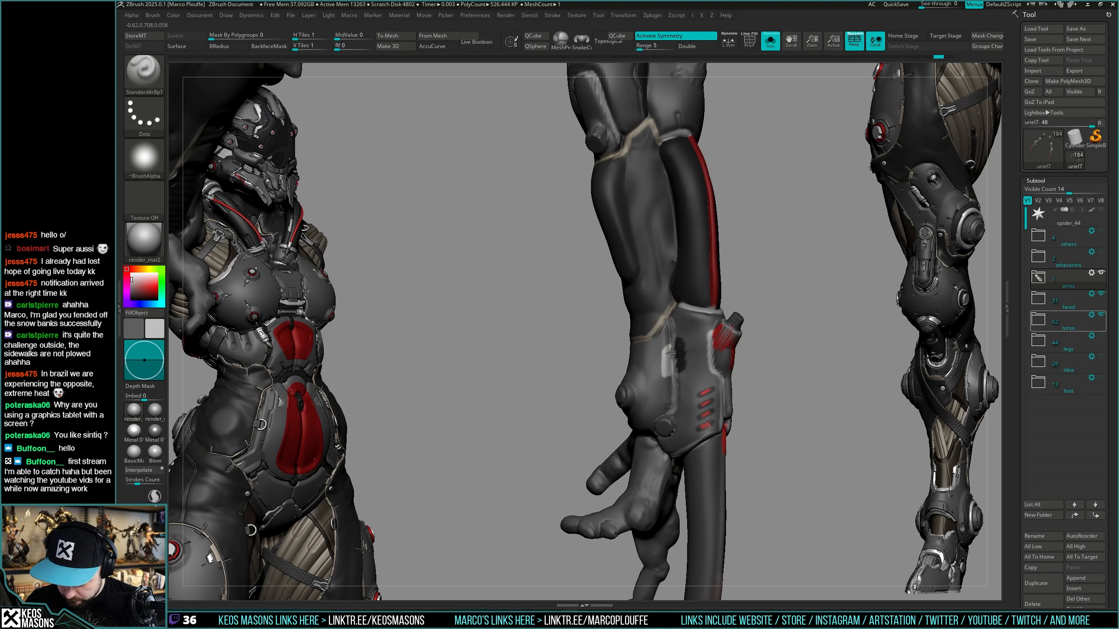
mouse_move(670, 378)
right_down()
mouse_move(696, 395)
mouse_move(774, 358)
mouse_move(760, 337)
mouse_move(716, 369)
mouse_move(709, 347)
mouse_move(690, 350)
mouse_move(716, 375)
mouse_move(764, 374)
mouse_move(723, 375)
mouse_move(695, 357)
mouse_move(705, 374)
right_up()
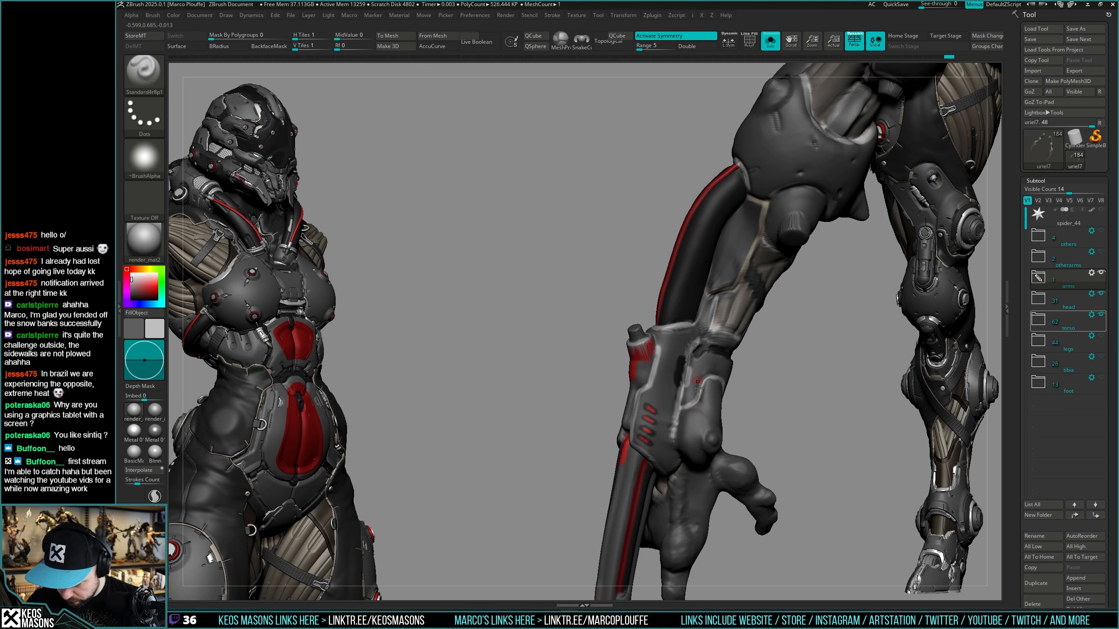
Sample a mid grey and refine the light panel edging between the dark recess and the round wrist node.
key(c)
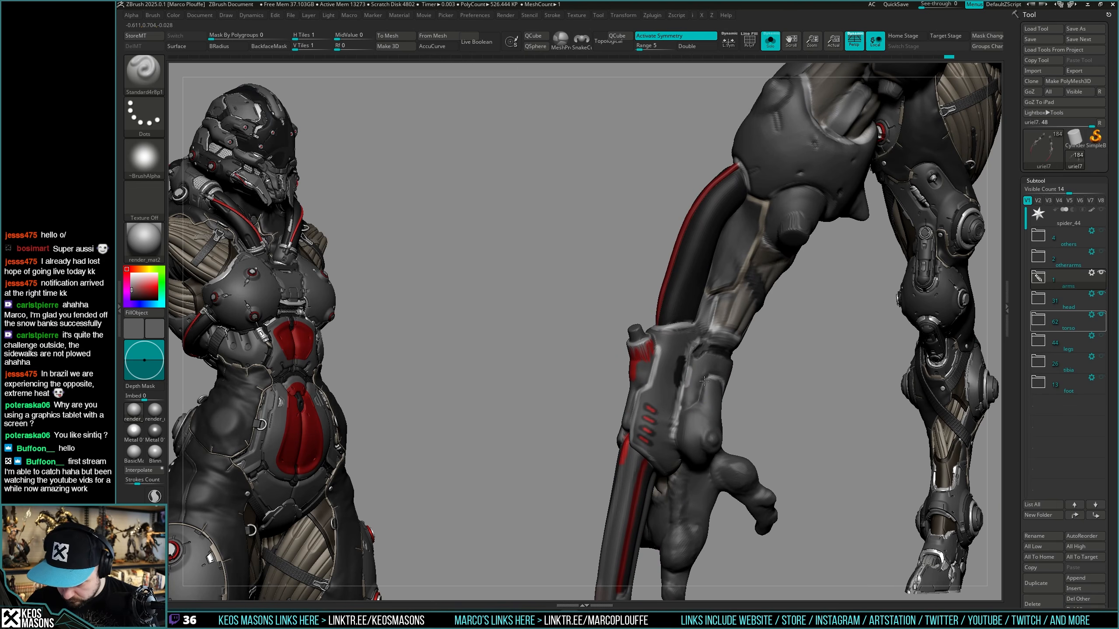
mouse_move(696, 382)
right_down()
mouse_move(742, 396)
mouse_move(751, 378)
mouse_move(756, 362)
mouse_move(710, 356)
right_up()
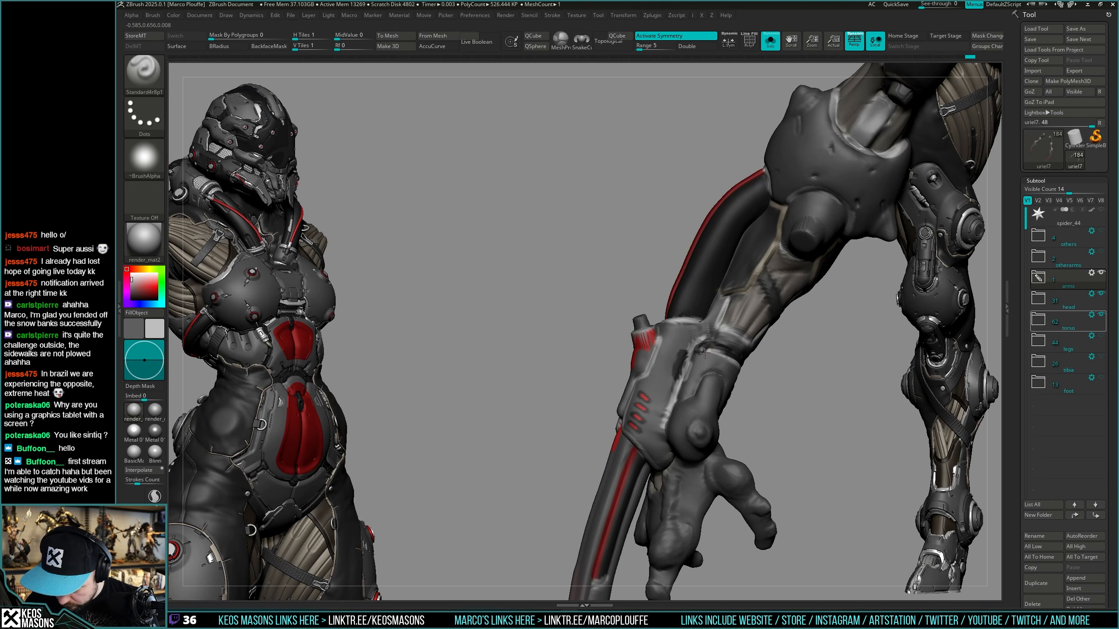
right_drag(738, 404, 765, 403)
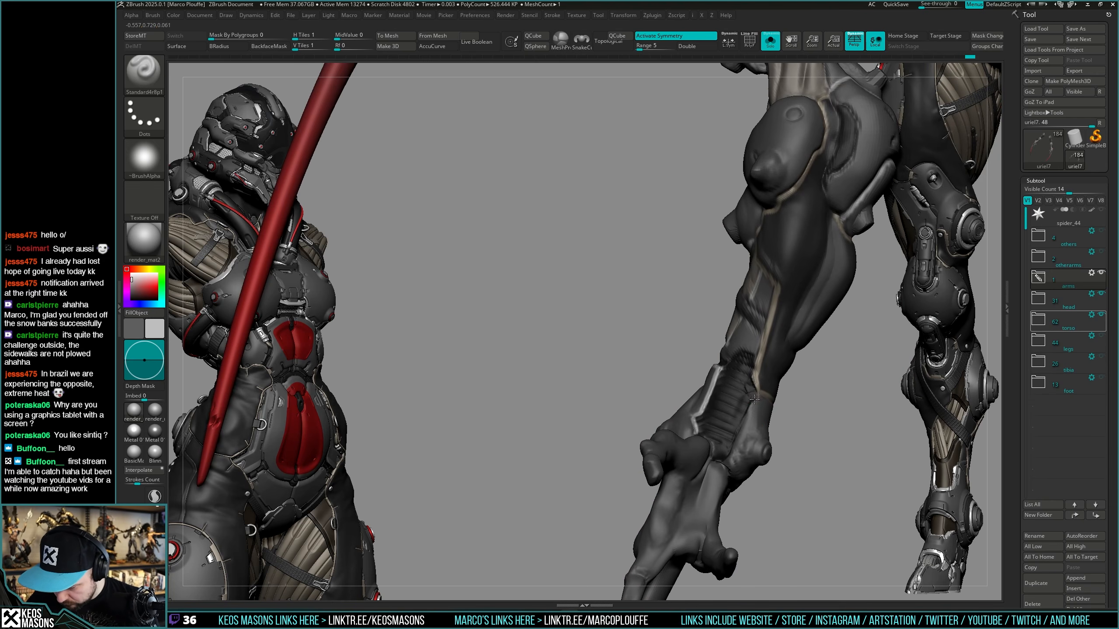
mouse_move(729, 461)
right_down()
mouse_move(747, 424)
mouse_move(744, 383)
mouse_move(602, 455)
mouse_move(654, 370)
mouse_move(617, 381)
mouse_move(740, 329)
mouse_move(749, 340)
mouse_move(690, 345)
mouse_move(700, 366)
mouse_move(710, 354)
mouse_move(705, 366)
mouse_move(646, 399)
mouse_move(718, 371)
right_up()
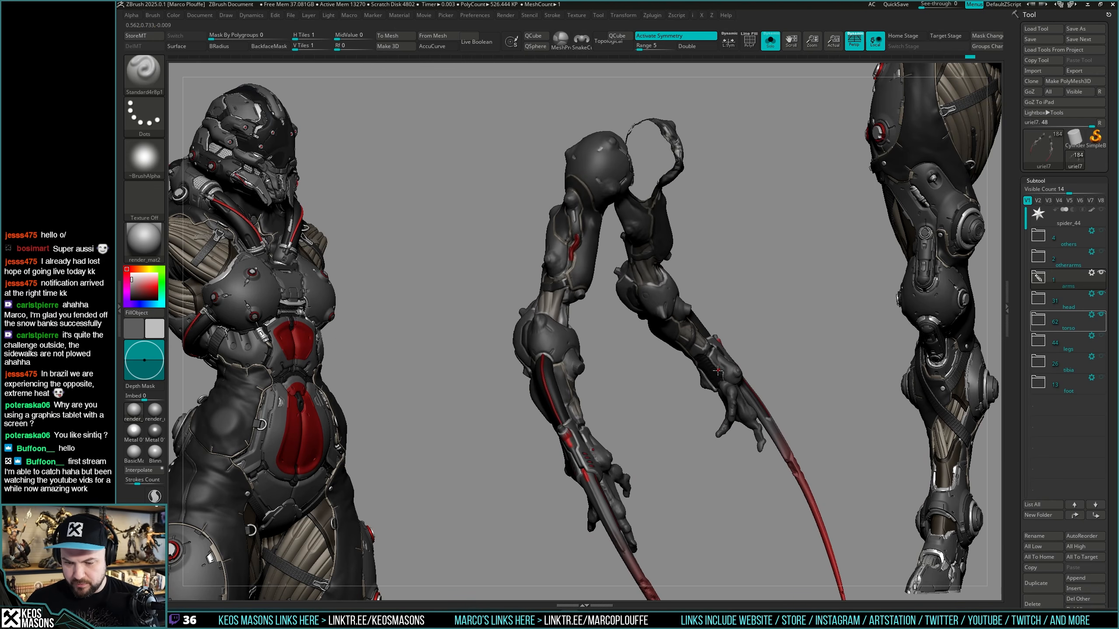
Show the whole figure again and examine the detailed arms against the torso and head from several angles.
key(alt+shift+s)
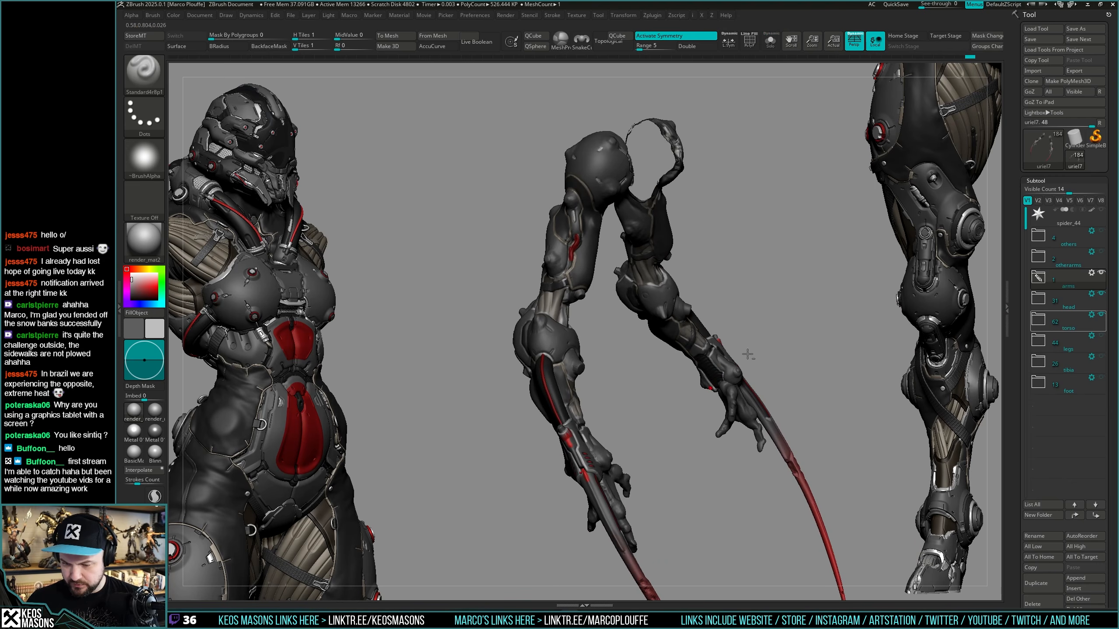
alt+right_drag(772, 316, 747, 342)
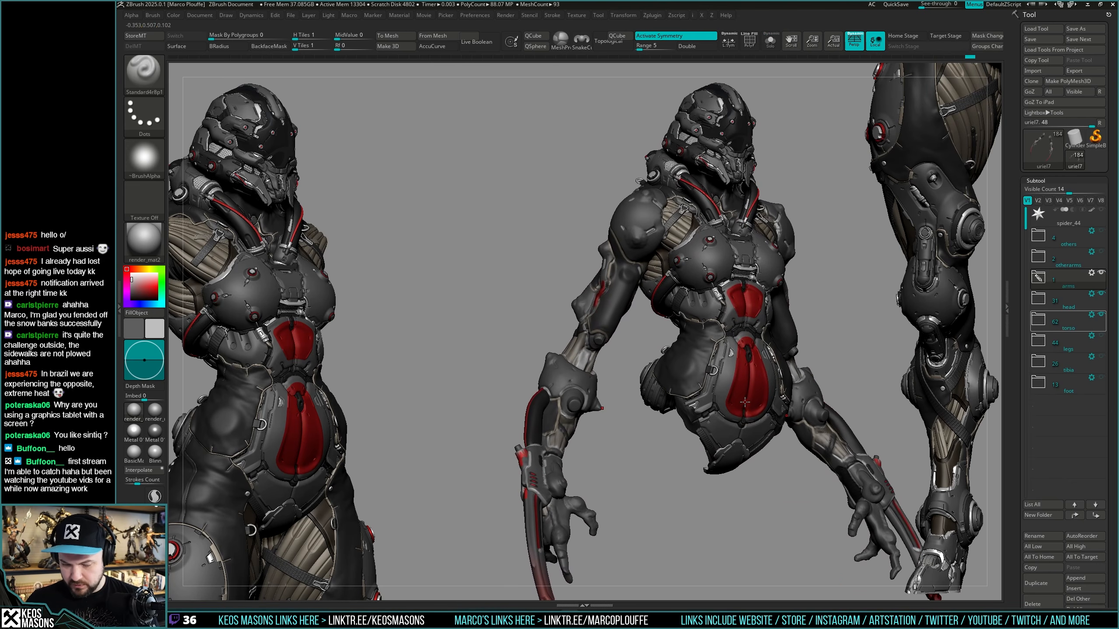
alt+right_drag(744, 402, 729, 360)
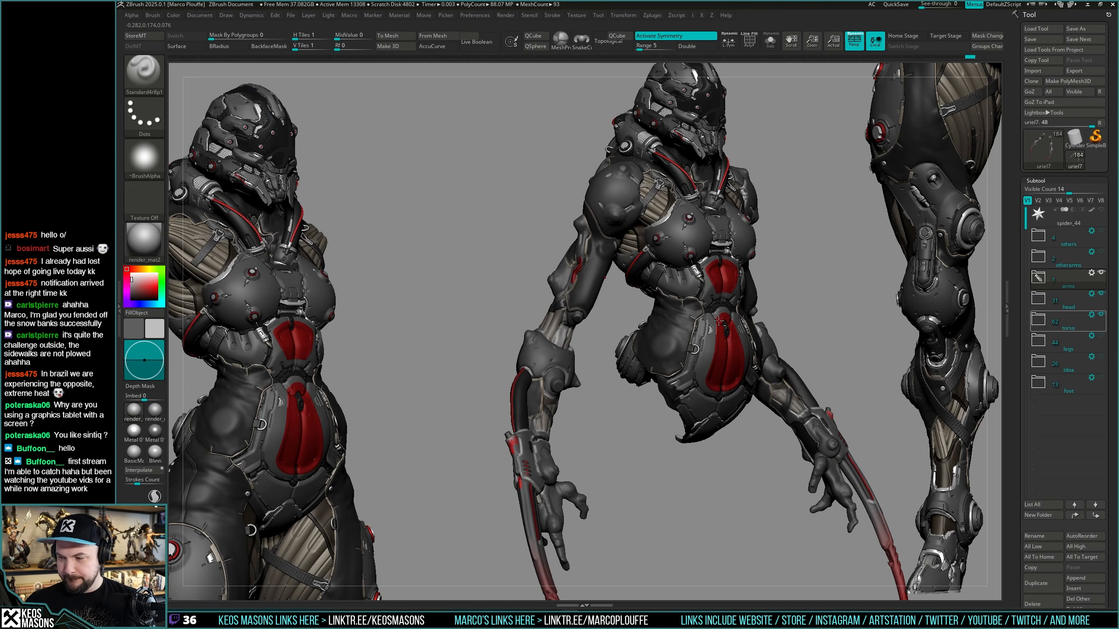
right_drag(727, 330, 506, 449)
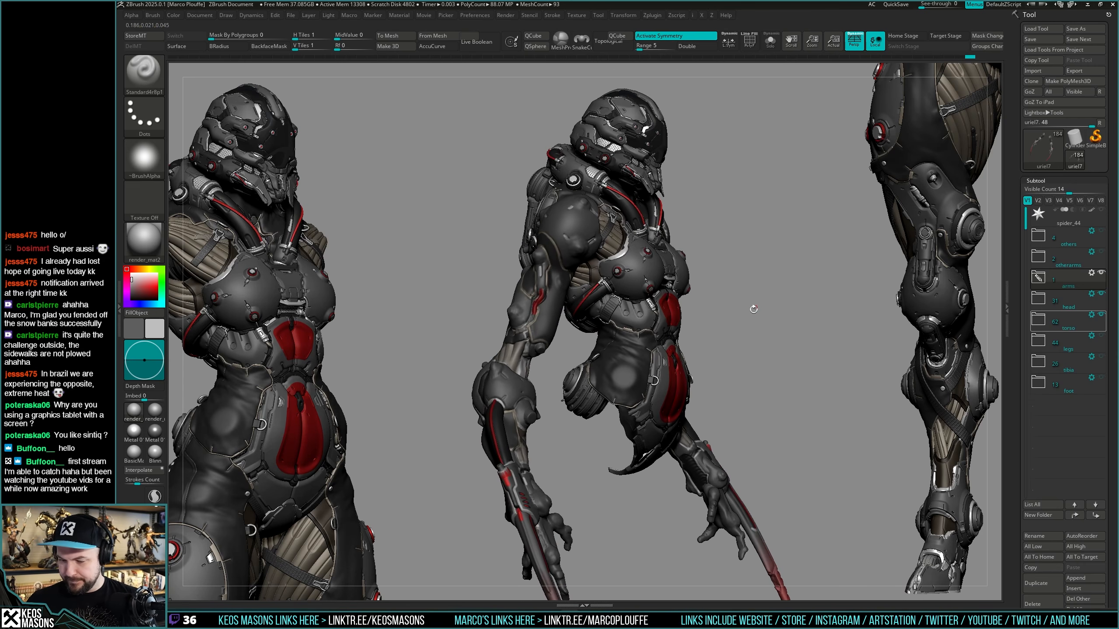
drag(759, 304, 745, 239)
key(alt+s)
key(alt+s)
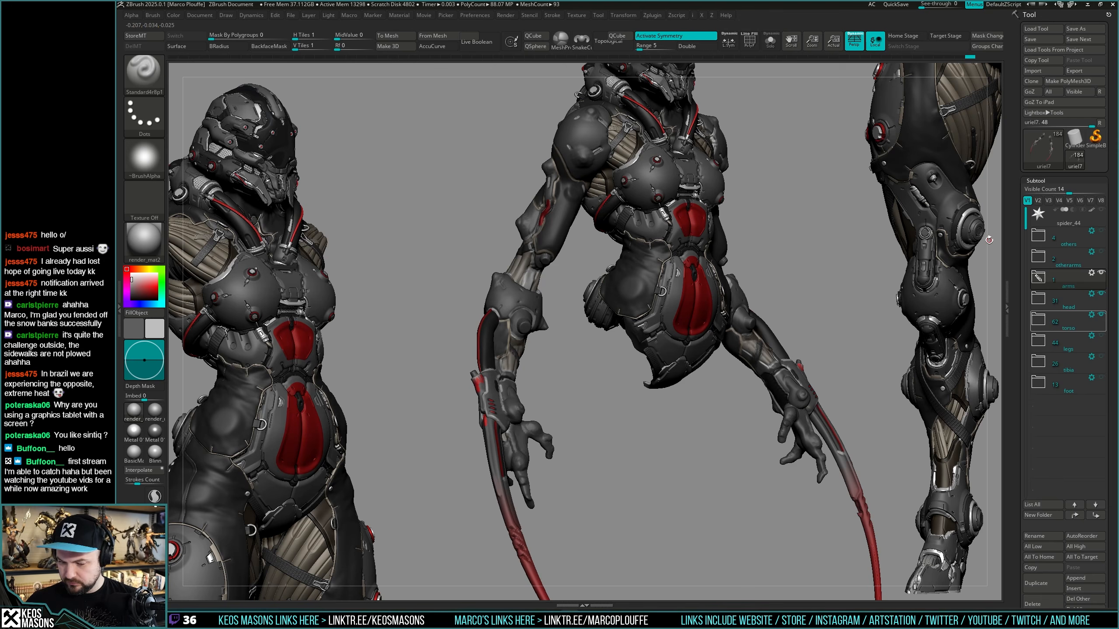
alt+drag(804, 305, 794, 394)
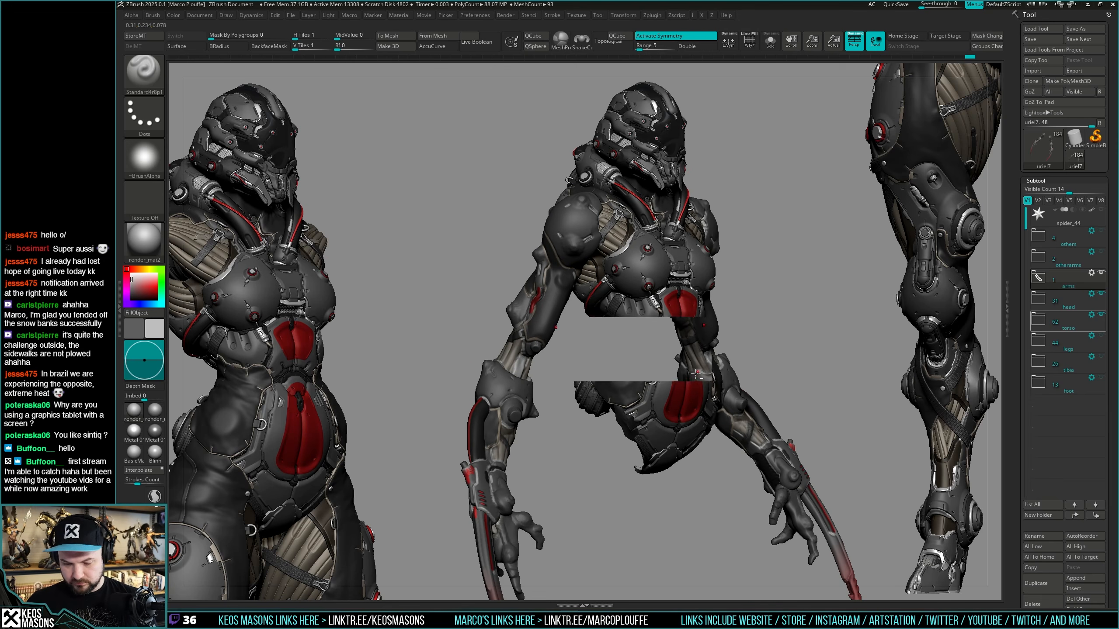
alt+drag(700, 373, 704, 352)
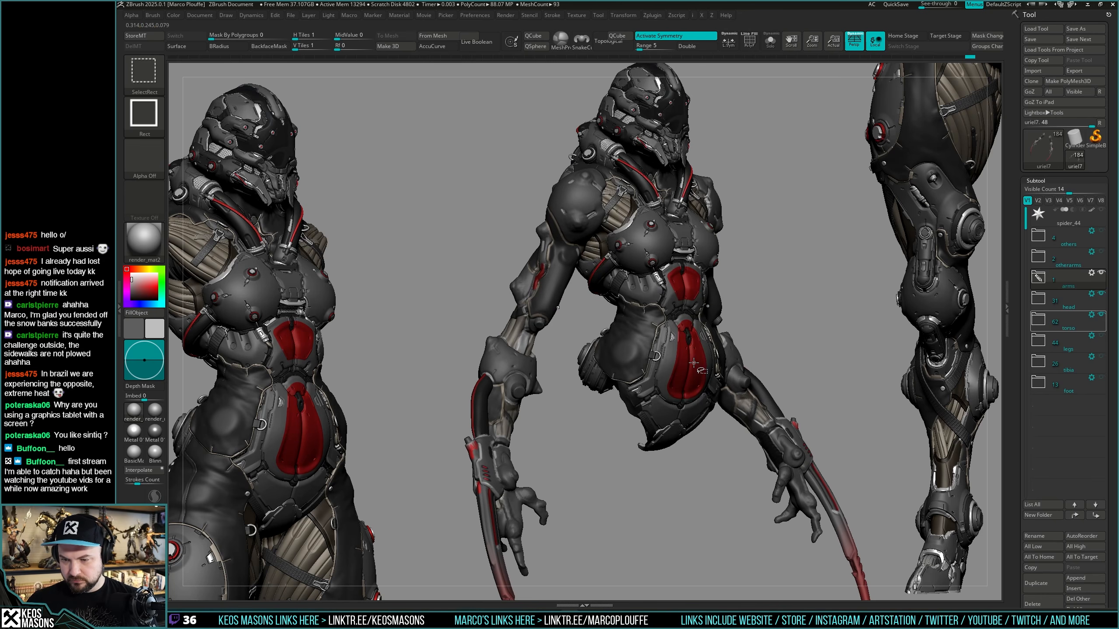
Save the tool as spider_44.ztl, replacing the existing file.
key(ctrl+s)
key(Return)
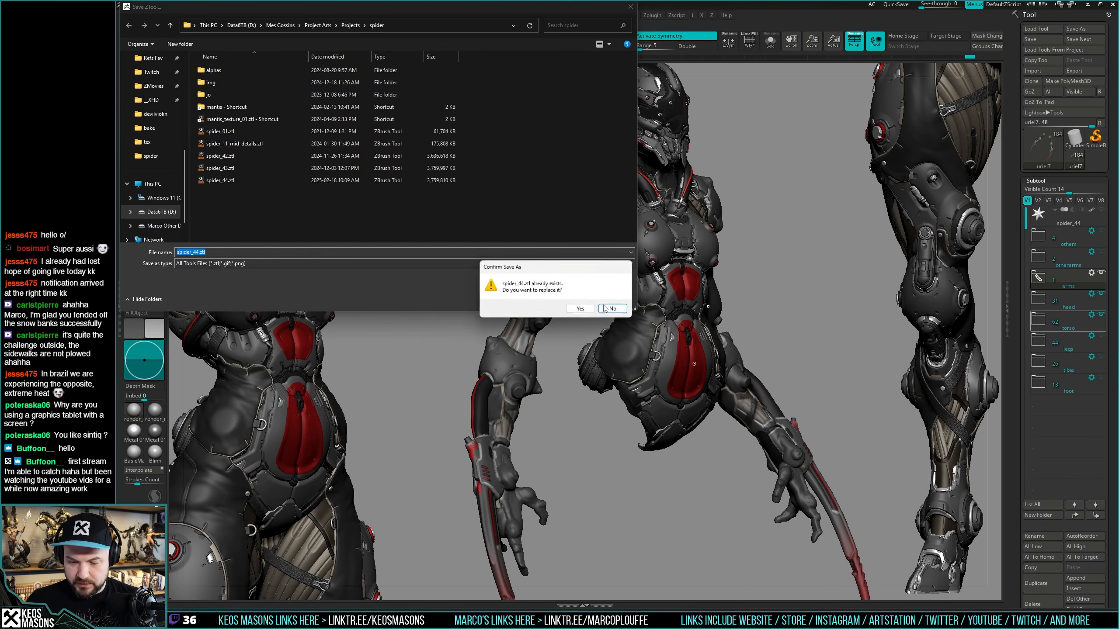
click(579, 308)
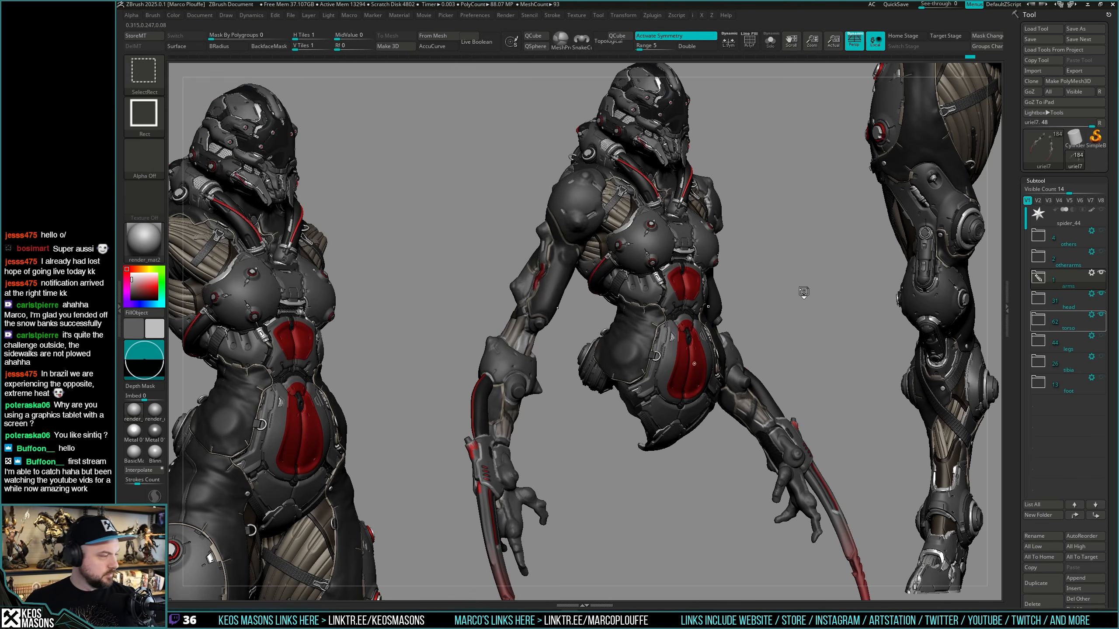
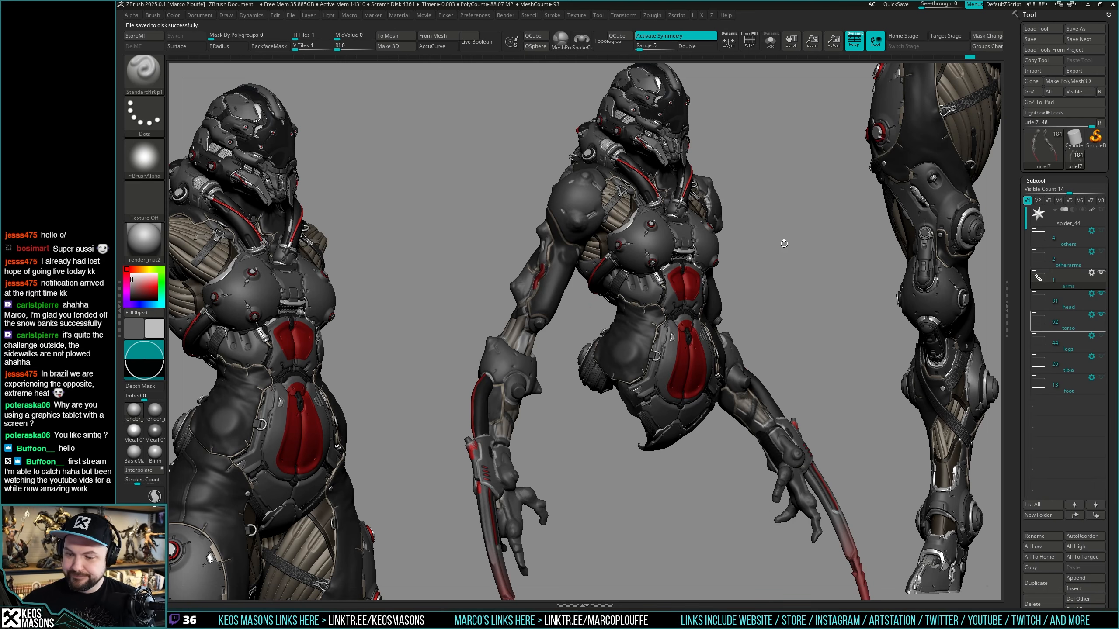
Isolate the arms again and examine the long red blades from several sides.
mouse_move(820, 329)
mouse_down()
mouse_move(653, 380)
mouse_move(779, 344)
mouse_move(795, 311)
mouse_move(793, 328)
mouse_move(807, 315)
mouse_move(794, 313)
mouse_move(795, 337)
mouse_move(811, 317)
mouse_up()
key(ctrl+shift+s)
alt+drag(471, 452, 680, 369)
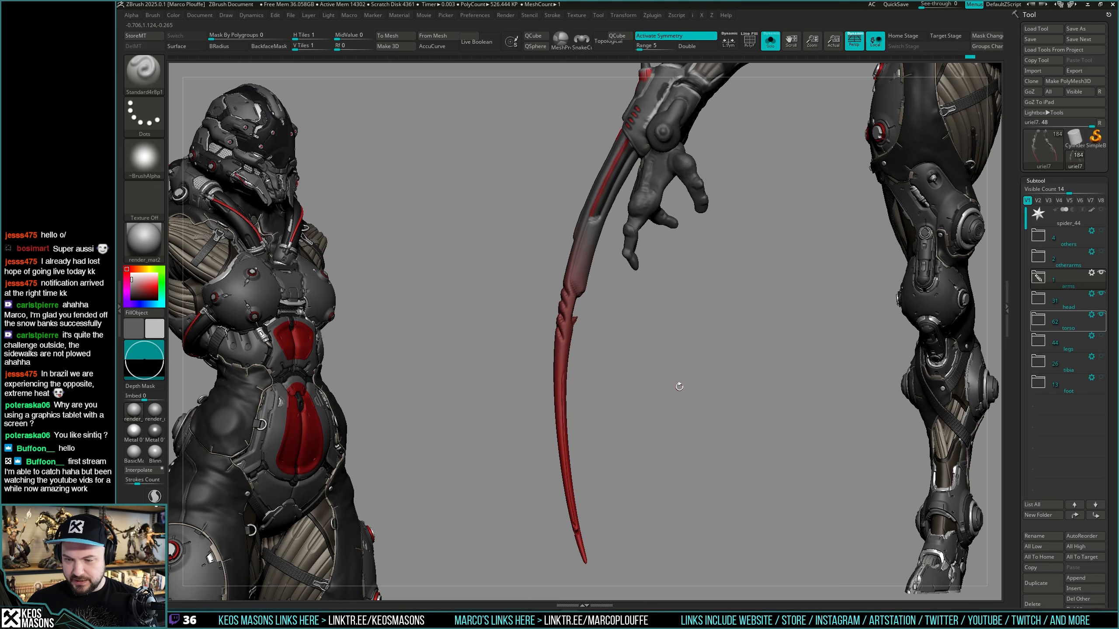
drag(679, 386, 721, 379)
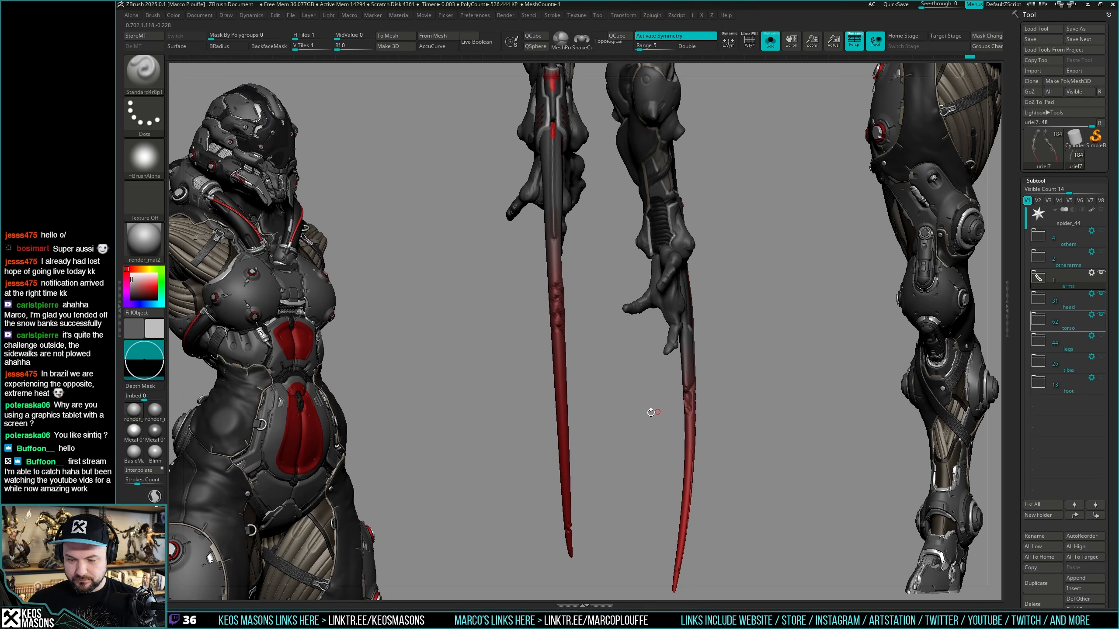
mouse_move(647, 407)
mouse_down()
mouse_move(609, 407)
mouse_move(669, 404)
mouse_move(648, 412)
mouse_move(638, 398)
mouse_up()
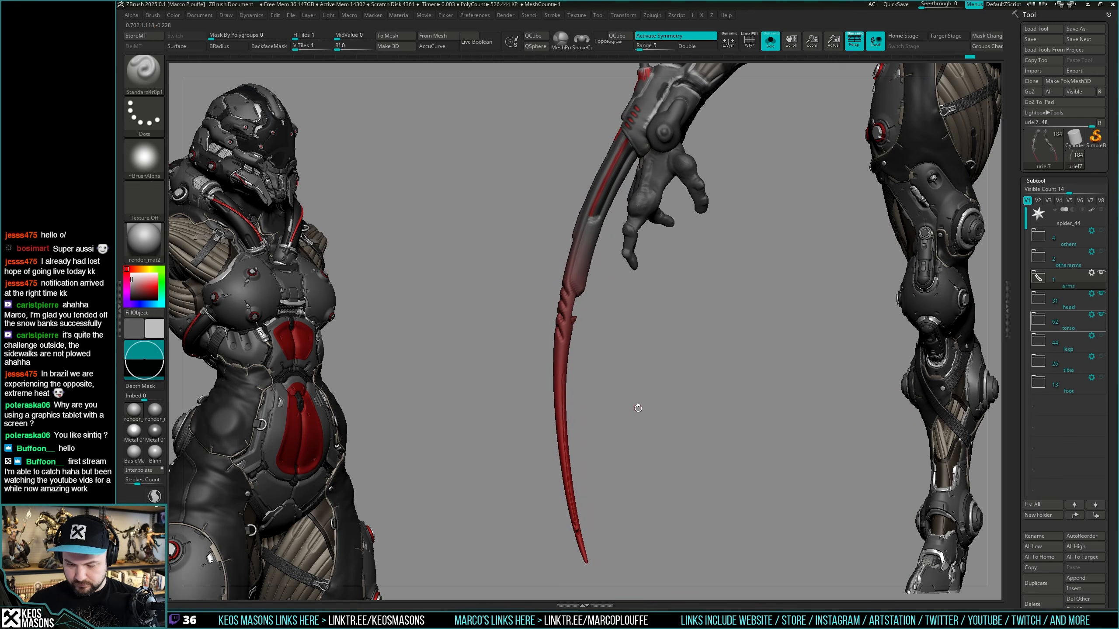
Smooth away the twisted ridges on the red blade where it leaves the dark sleeve, undoing unwanted strokes.
key(space)
key(shift)
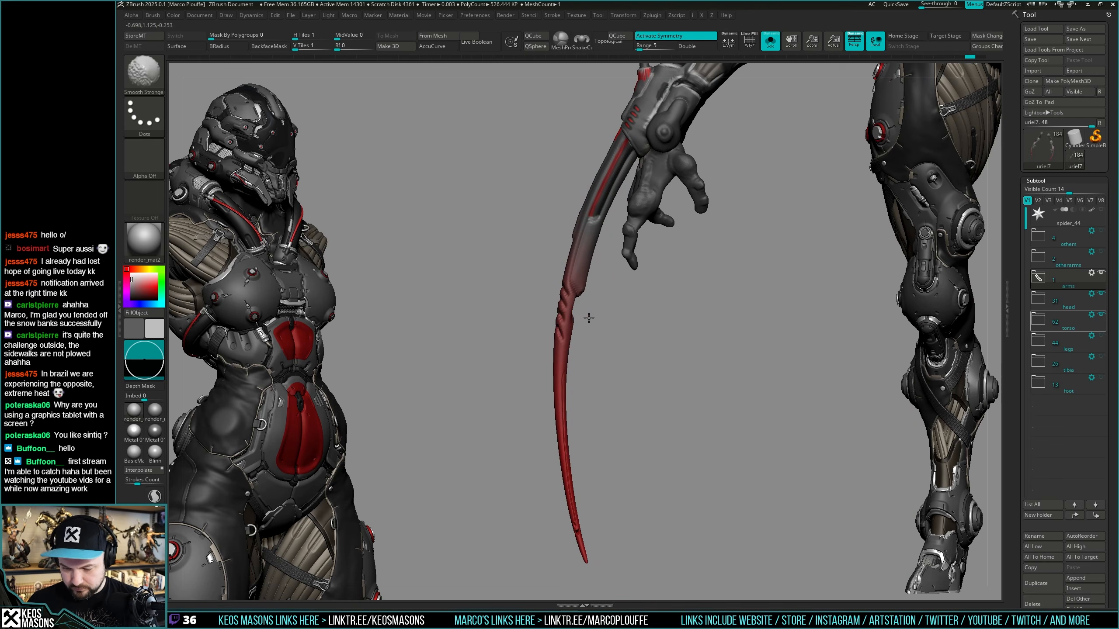
key(shift)
key(space)
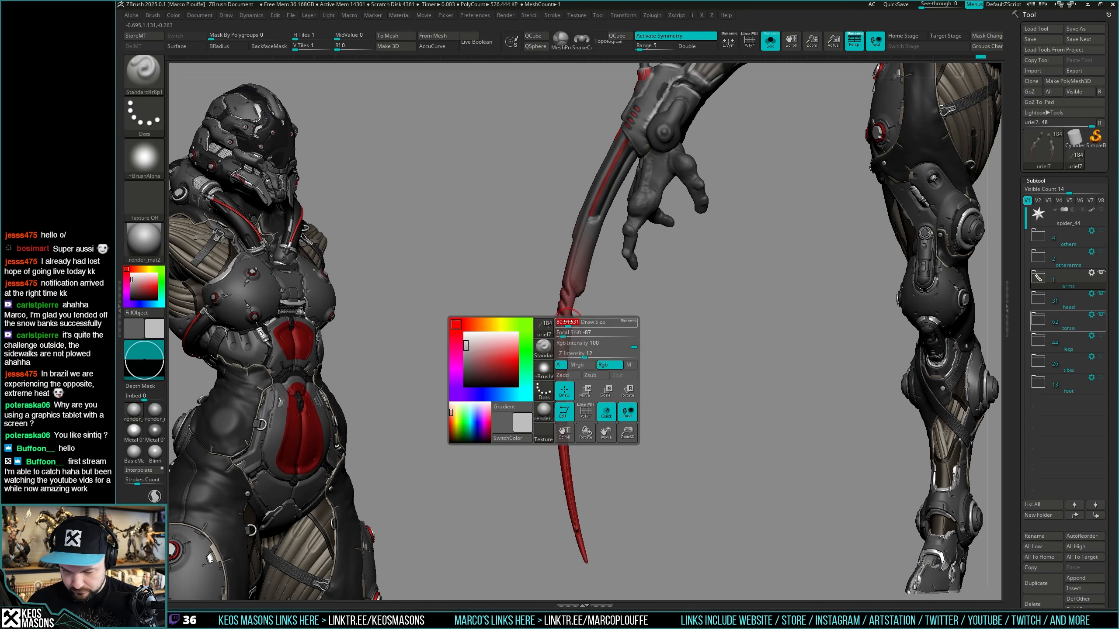
key(shift)
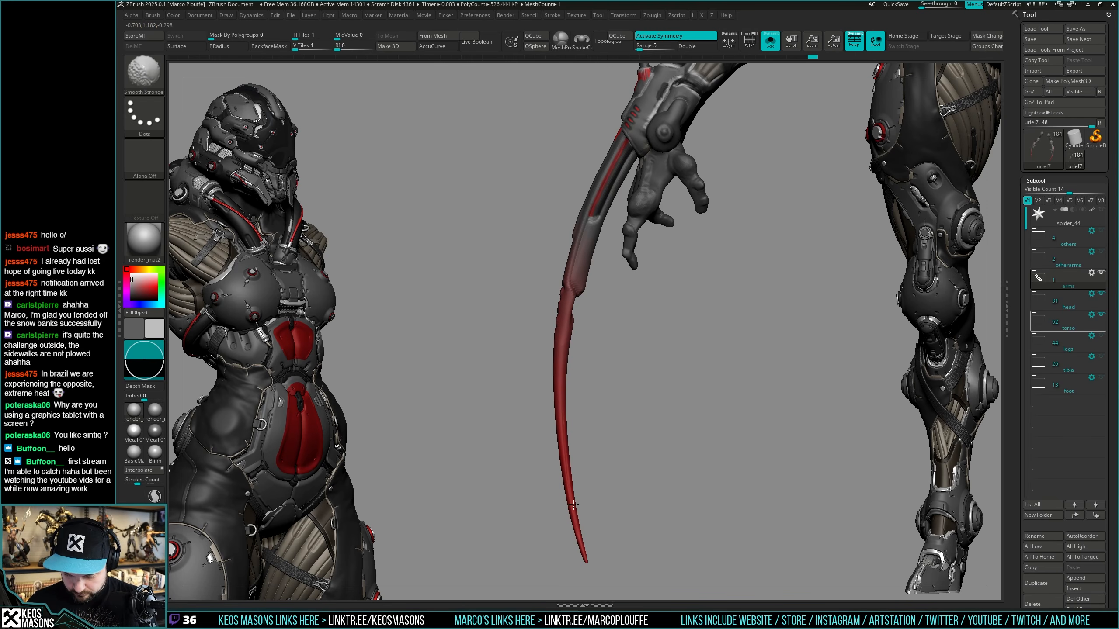
key(ctrl+z)
key(ctrl+z)
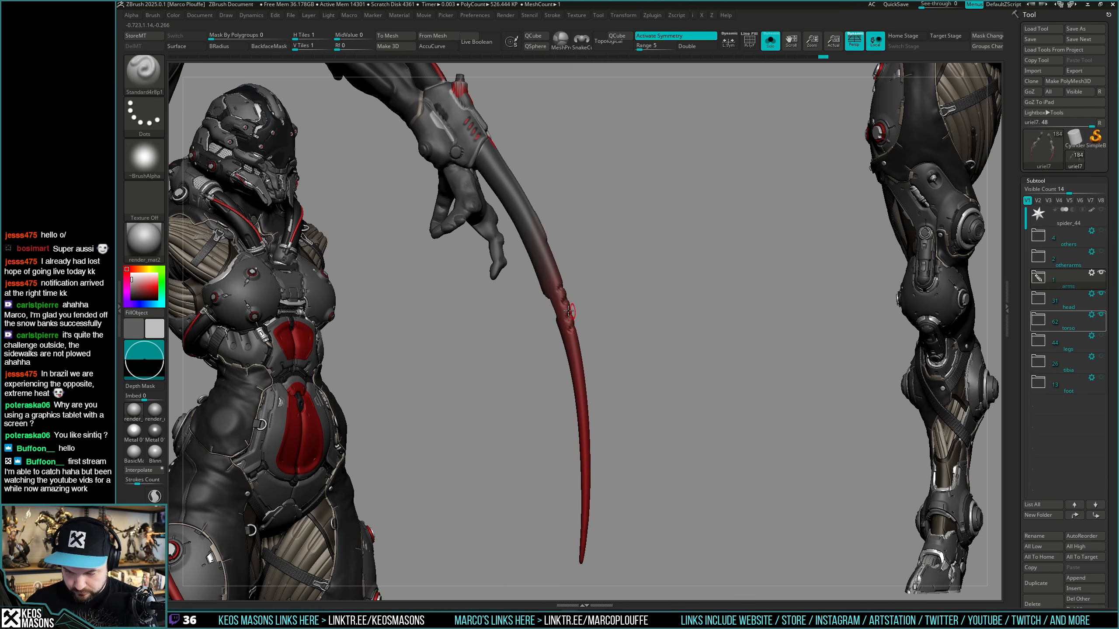
key(ctrl+z)
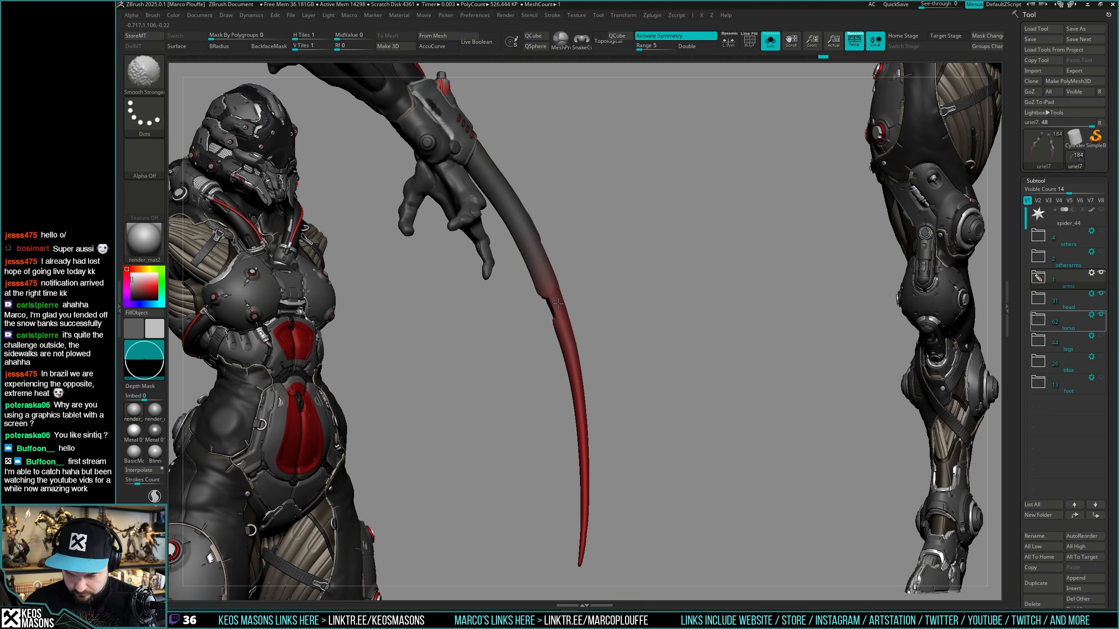
Redo the blade edits to keep the smoothed join between the dark sleeve and the red blade.
key(ctrl+shift+z)
key(ctrl+shift+z)
key(ctrl+shift+z)
key(ctrl+shift+z)
key(ctrl+shift+z)
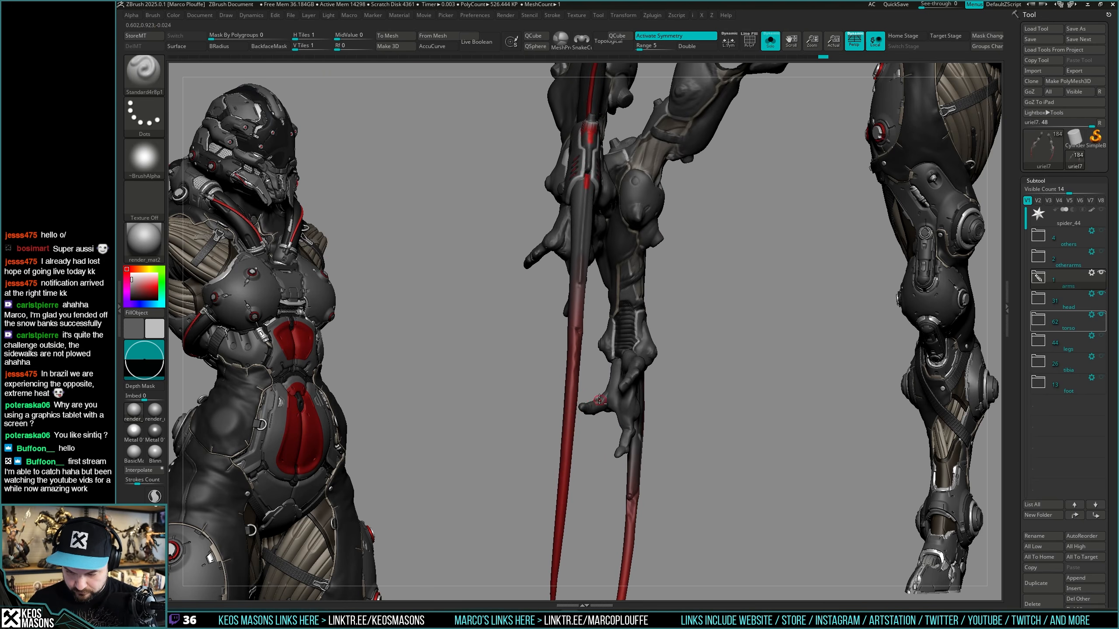
key(ctrl+shift+z)
key(ctrl+shift+z)
key(ctrl+shift+z)
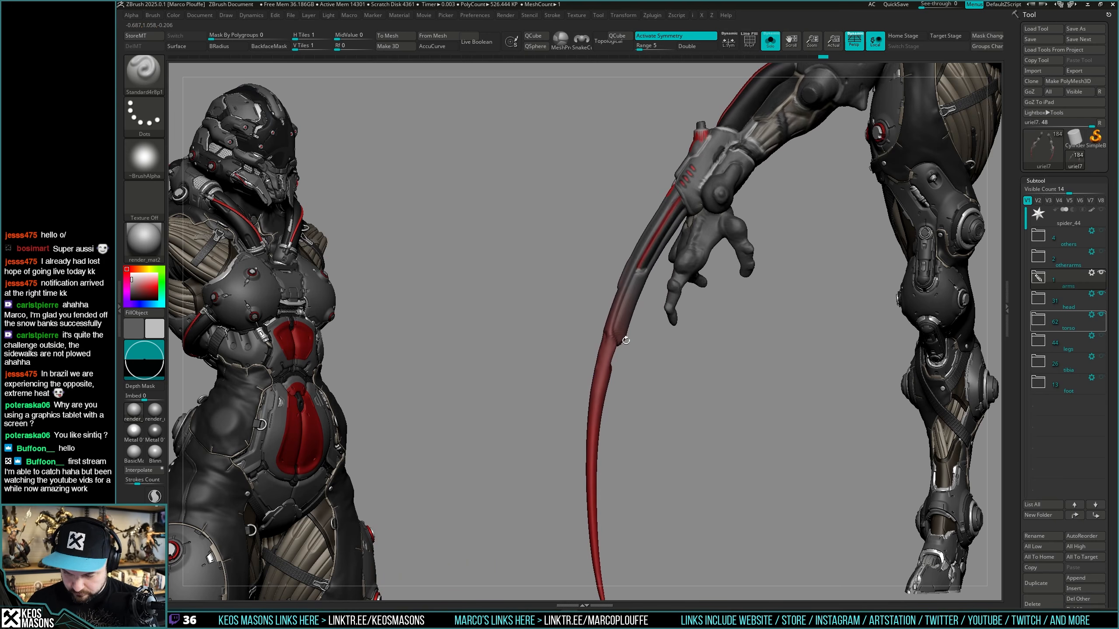
key(ctrl+shift+z)
key(ctrl+shift+z)
key(ctrl+shift+z)
key(ctrl+shift+z)
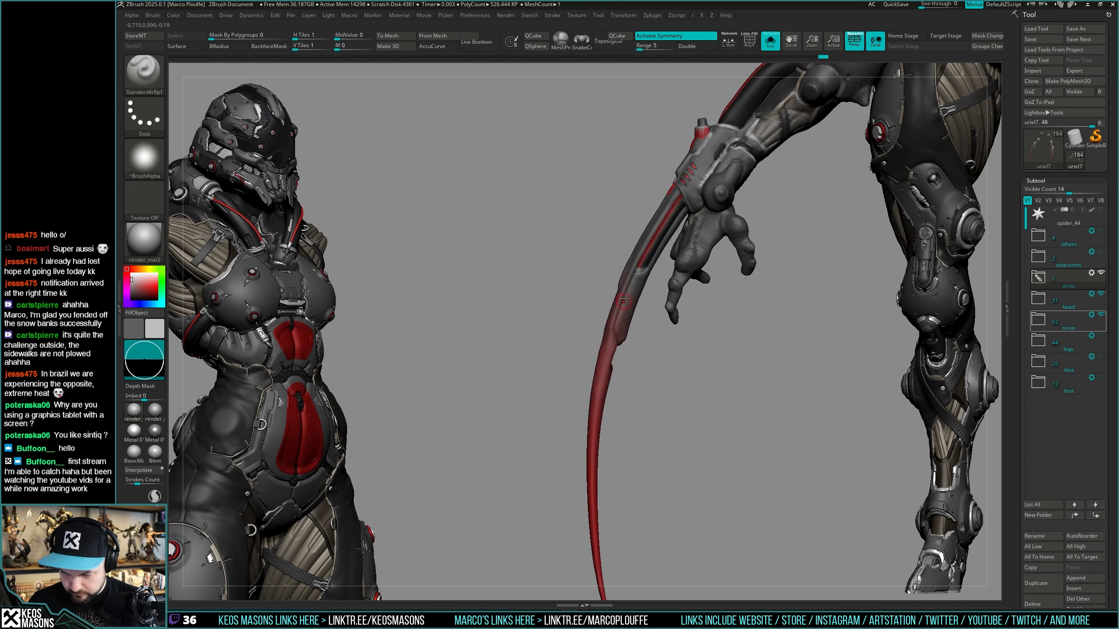
Build up the transition between the dark sleeve and the red blade with the ClayBuildup brush.
key(space)
click(631, 313)
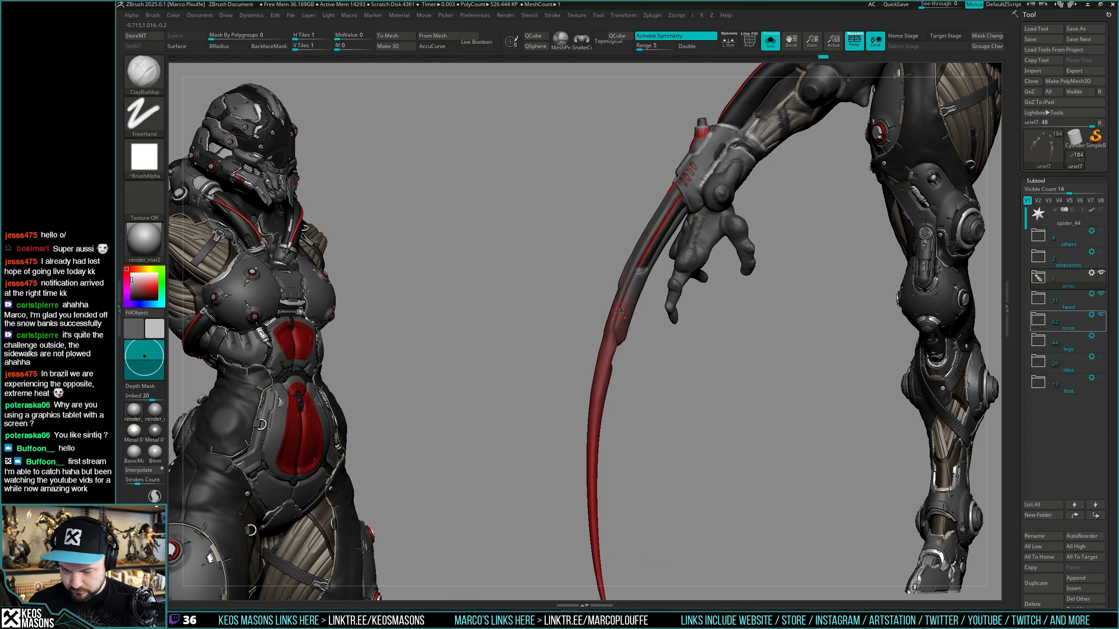
drag(647, 304, 708, 300)
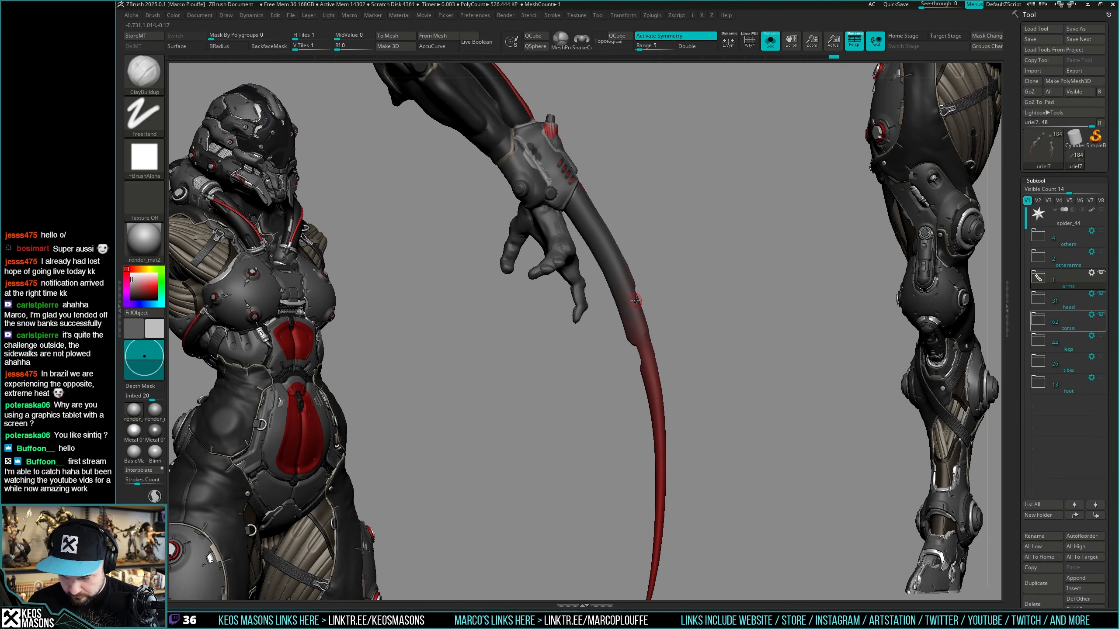
mouse_move(649, 336)
ctrl+right_down()
mouse_move(656, 311)
mouse_move(662, 367)
mouse_move(672, 326)
mouse_move(696, 336)
ctrl+right_up()
Sample the blade's red and paint its upper section with the Standard brush in Rgb mode.
key(space)
click(660, 336)
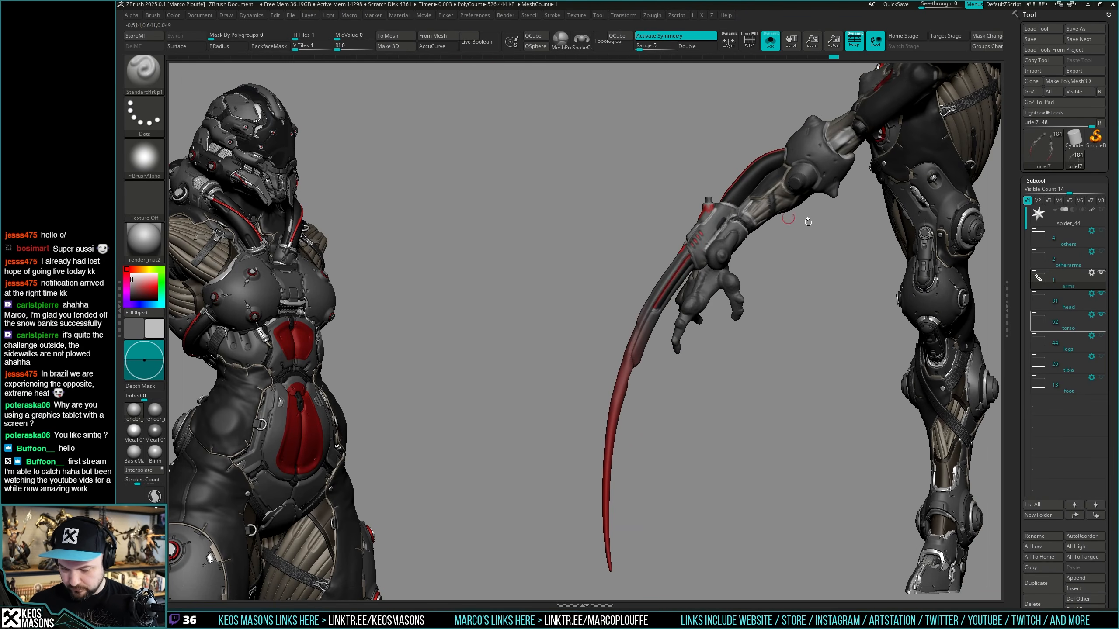
key(c)
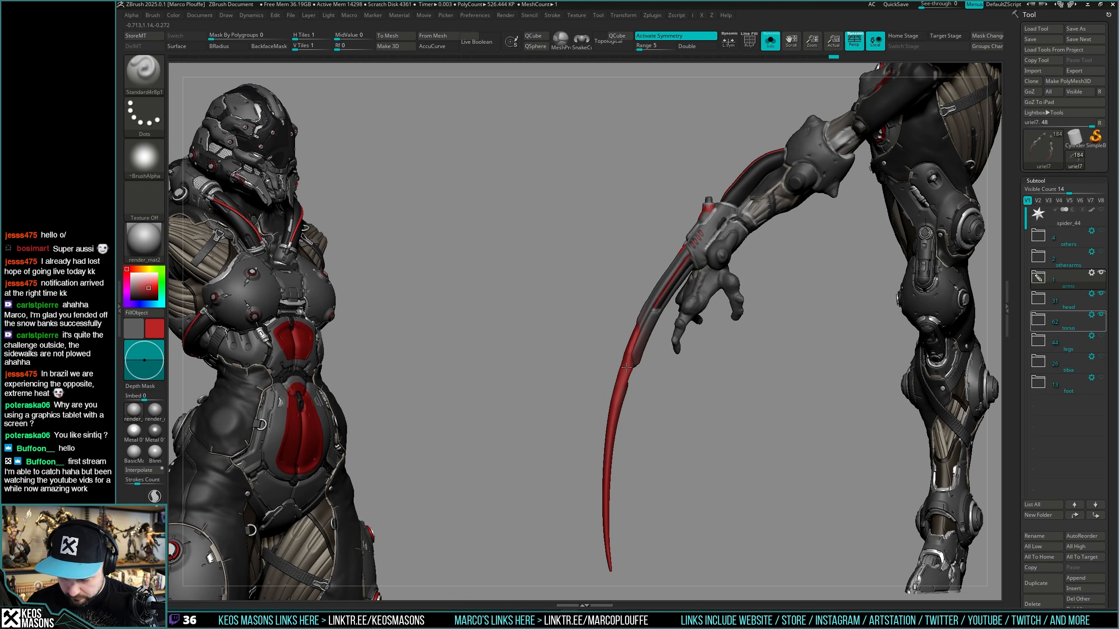
right_drag(630, 406, 627, 396)
key(space)
key(space)
click(679, 435)
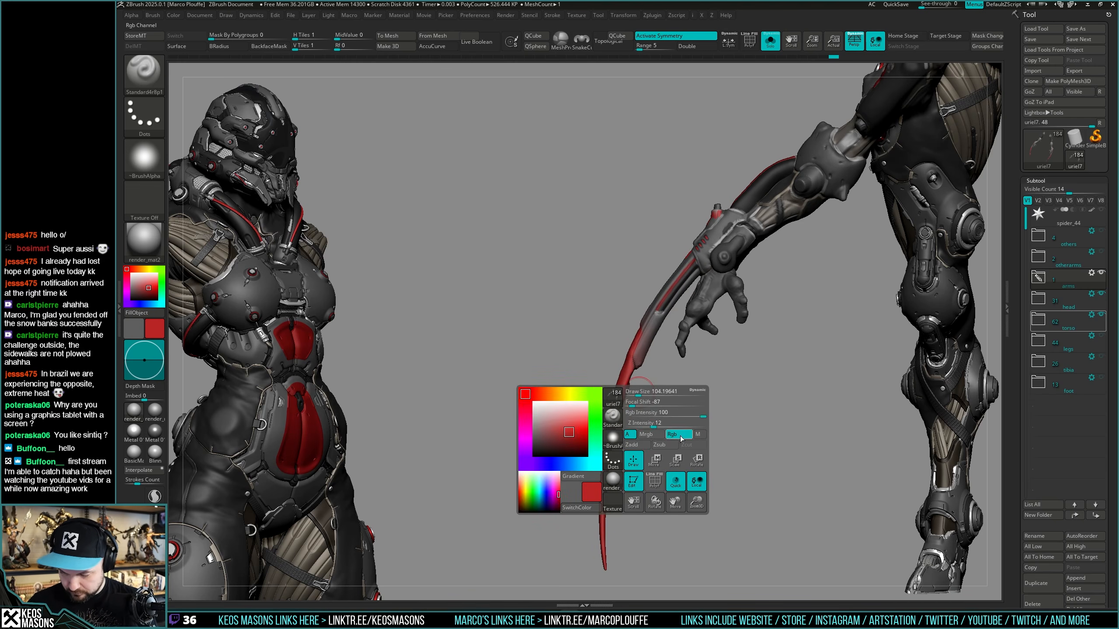
key(space)
click(669, 443)
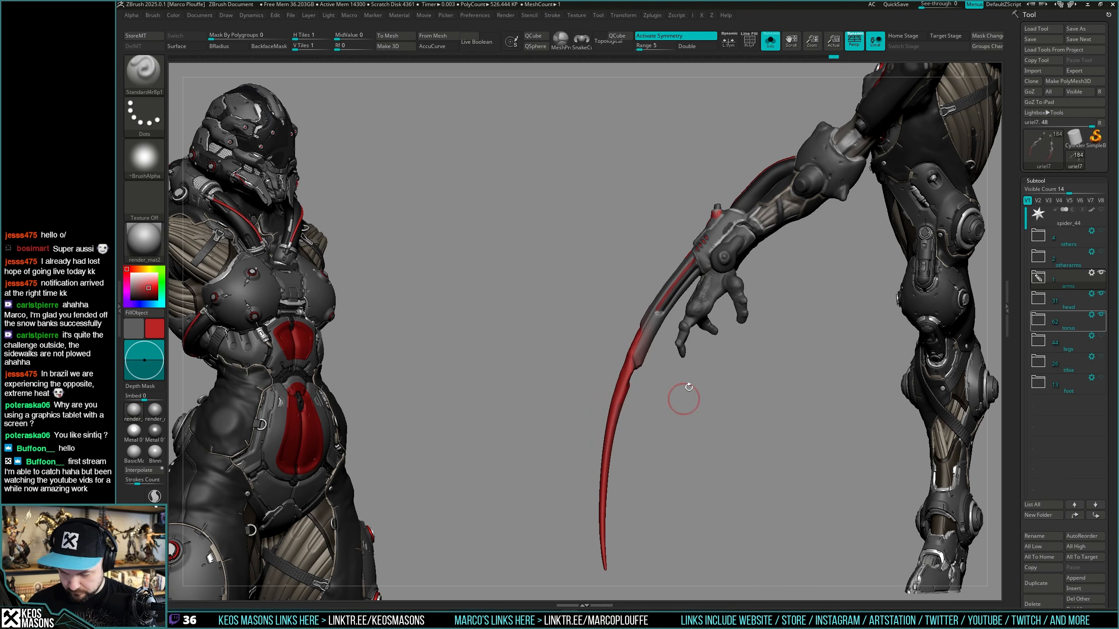
key(ctrl+z)
drag(622, 385, 629, 394)
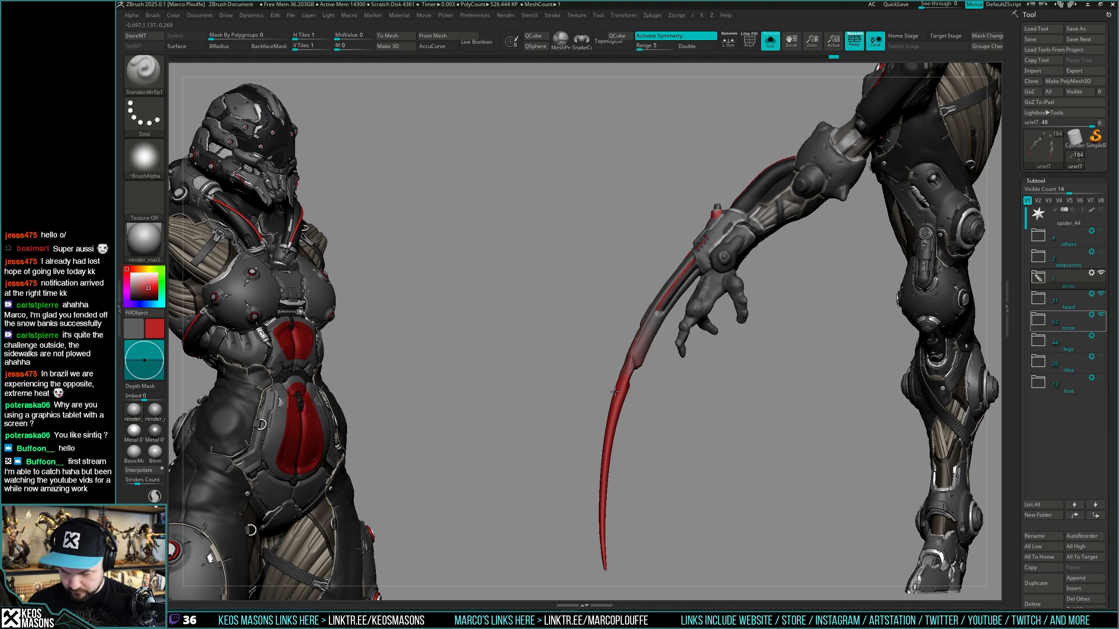
Paint the red area up the blade's outer edge to form a crisp boundary against the dark sleeve.
right_drag(615, 391, 608, 340)
key(space)
key(space)
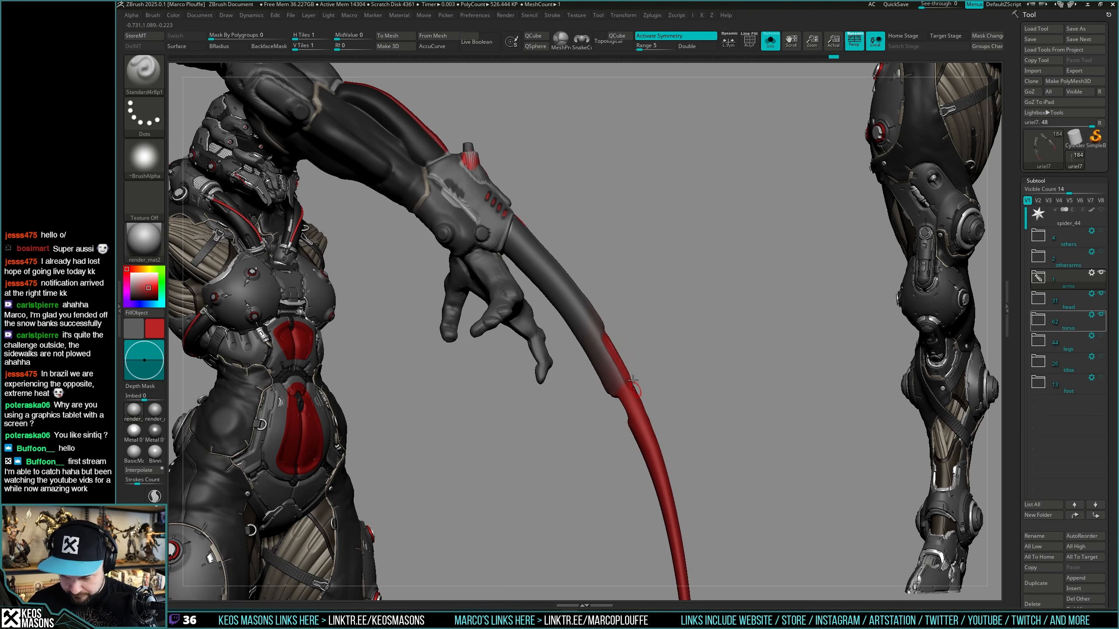
drag(625, 390, 628, 384)
right_drag(700, 390, 627, 387)
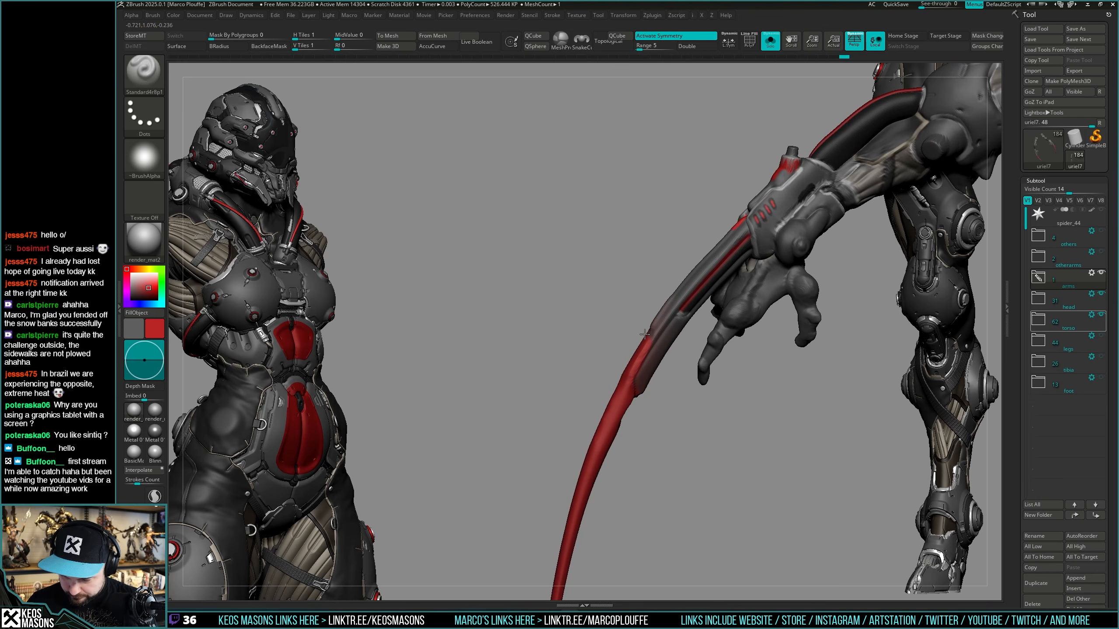
Sample the sleeve's dark grey and paint its lower end to clean up the colour border with the red blade.
right_drag(646, 347, 658, 387)
key(c)
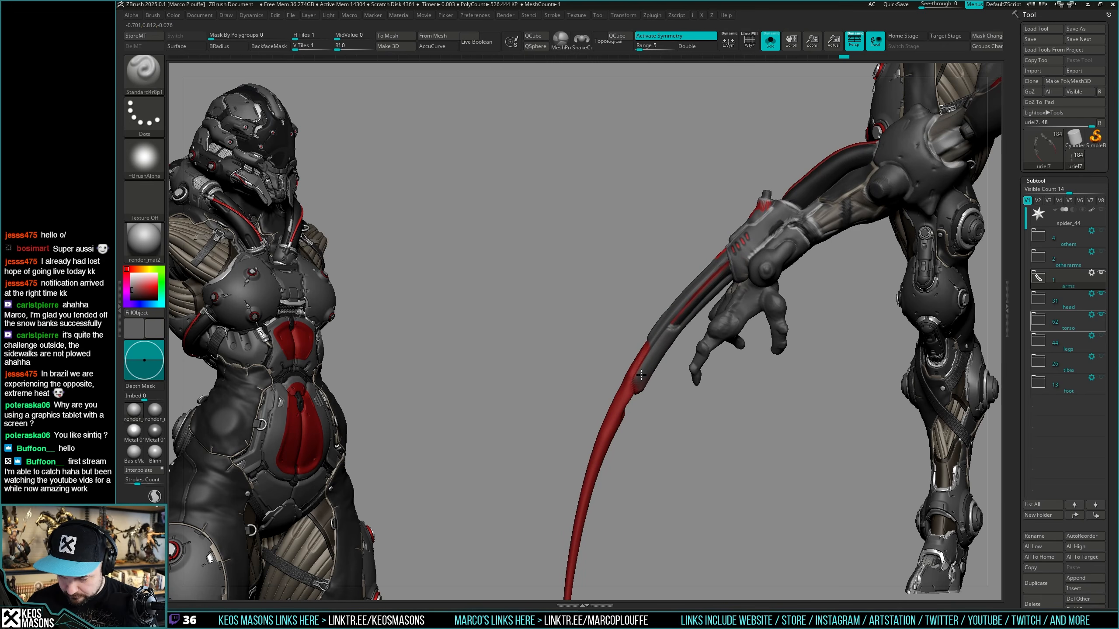
right_drag(663, 358, 737, 357)
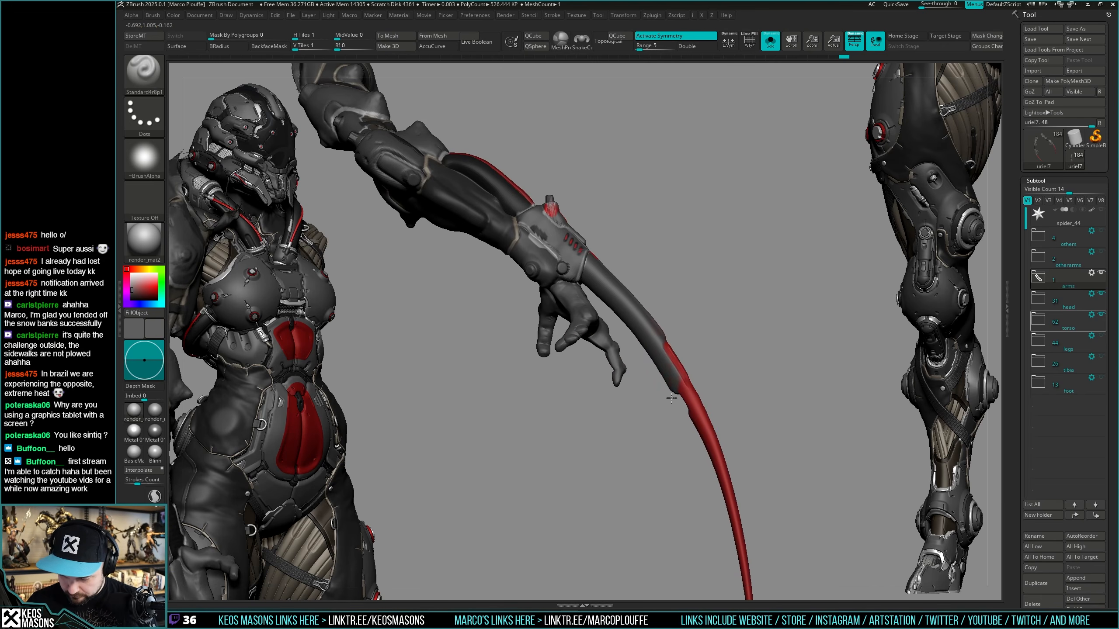
right_drag(669, 380, 657, 361)
Sample the red again and carve the seam between the grey sleeve and the red blade with the DamStandard brush.
key(c)
key(space)
click(683, 315)
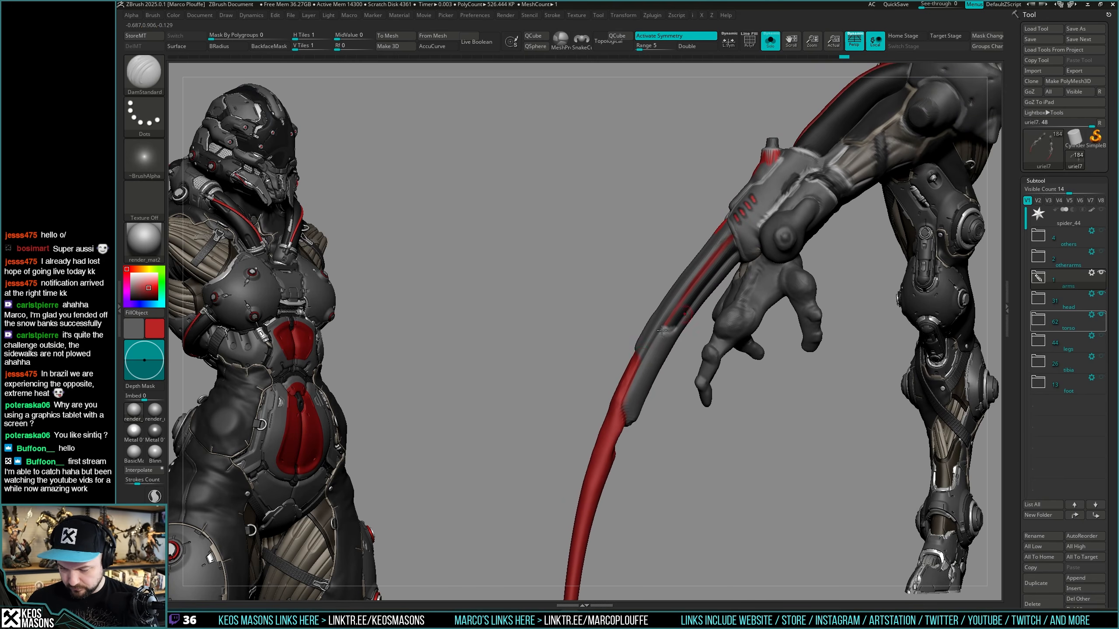
drag(633, 384, 622, 405)
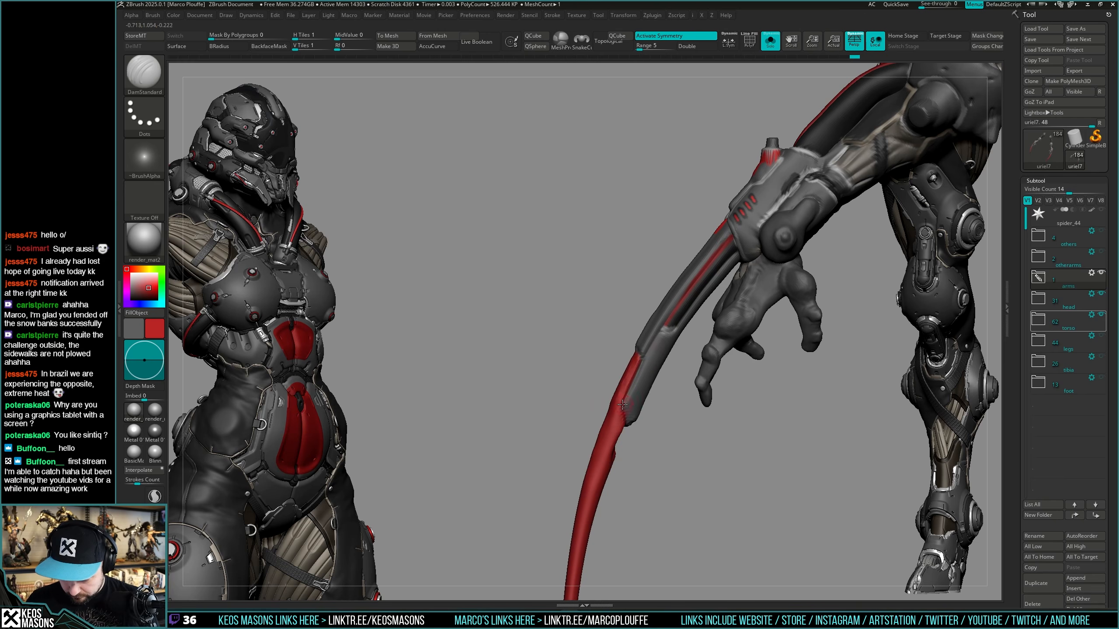
right_drag(635, 405, 654, 369)
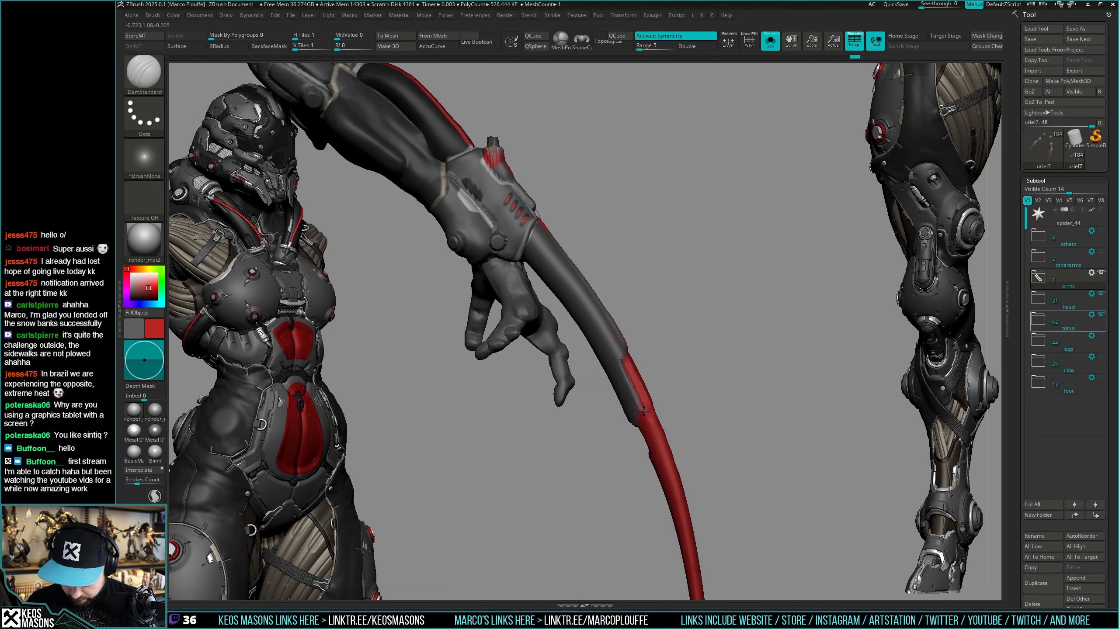
drag(625, 357, 626, 350)
mouse_move(757, 360)
mouse_down()
mouse_move(733, 337)
mouse_move(744, 343)
mouse_up()
shift+drag(624, 358, 637, 407)
right_drag(641, 424, 655, 370)
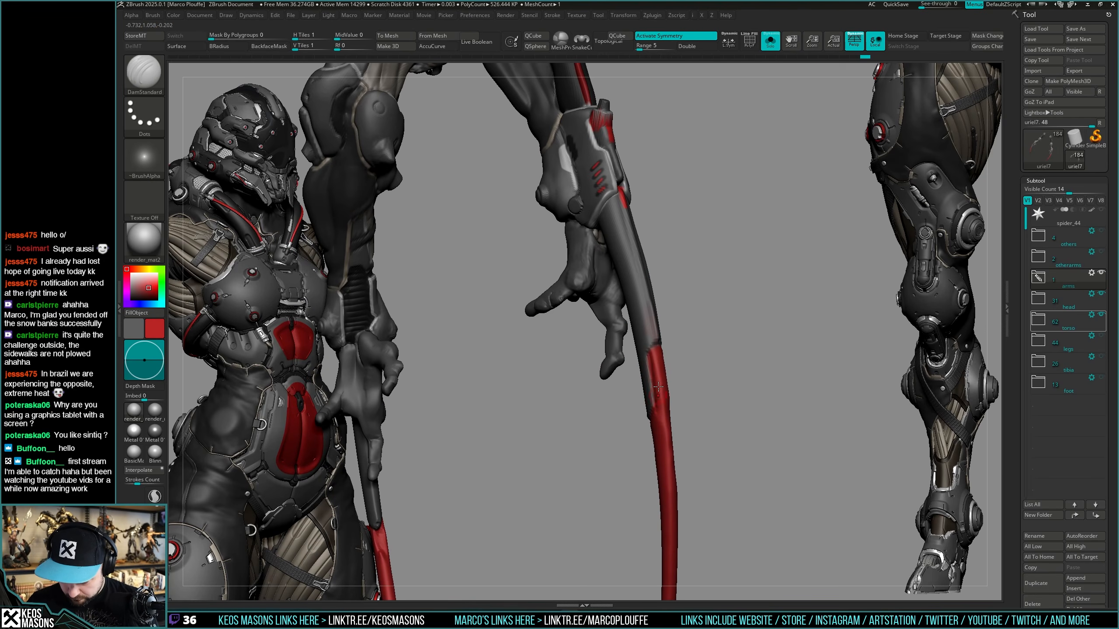
Smooth the red blade's surface around the carved seam on both sides.
key(shift)
mouse_move(665, 417)
right_down()
mouse_move(702, 380)
mouse_move(662, 320)
mouse_move(718, 388)
mouse_move(732, 371)
mouse_move(676, 352)
right_up()
key(shift)
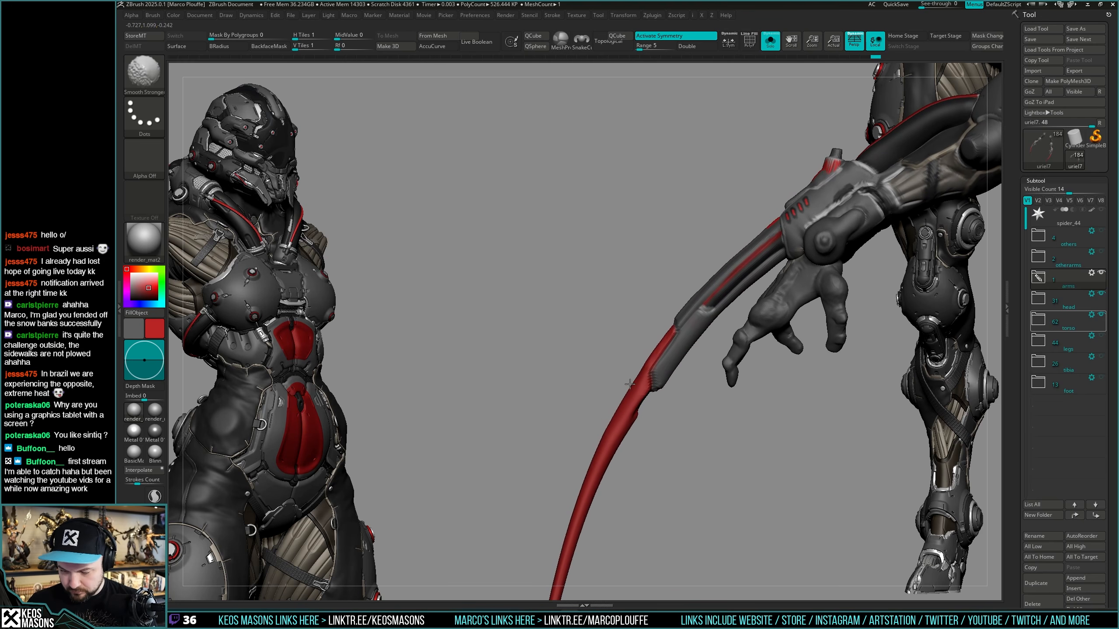
right_drag(604, 432, 667, 327)
Build up the red blade's upper end with ClayBuildup and smooth it where it meets the grey sleeve.
key(space)
click(667, 313)
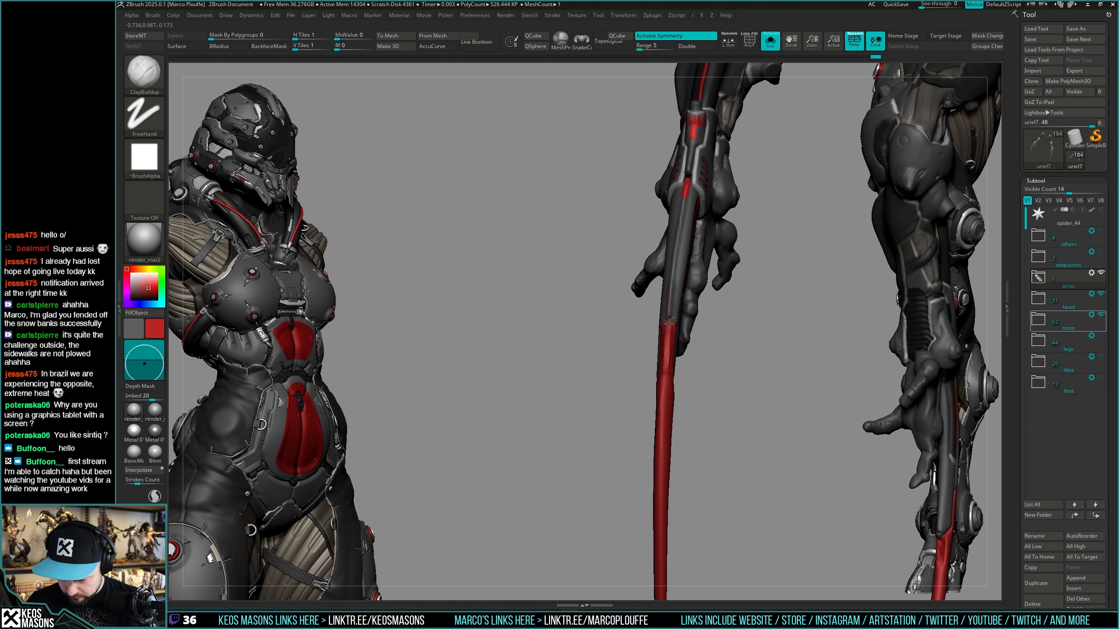
key(shift)
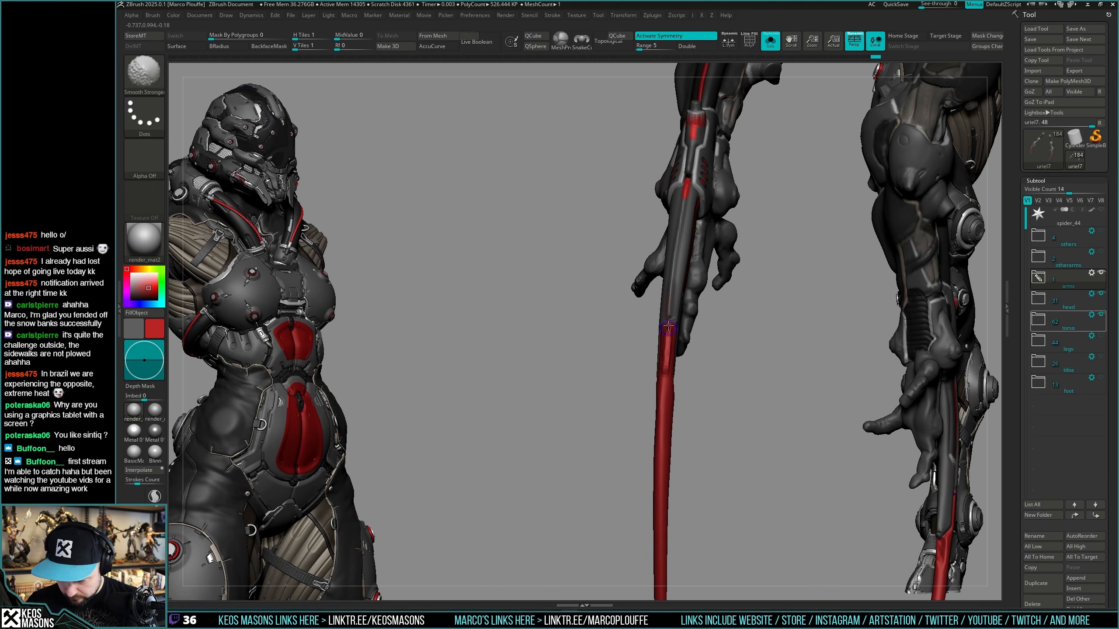
right_drag(668, 323, 701, 359)
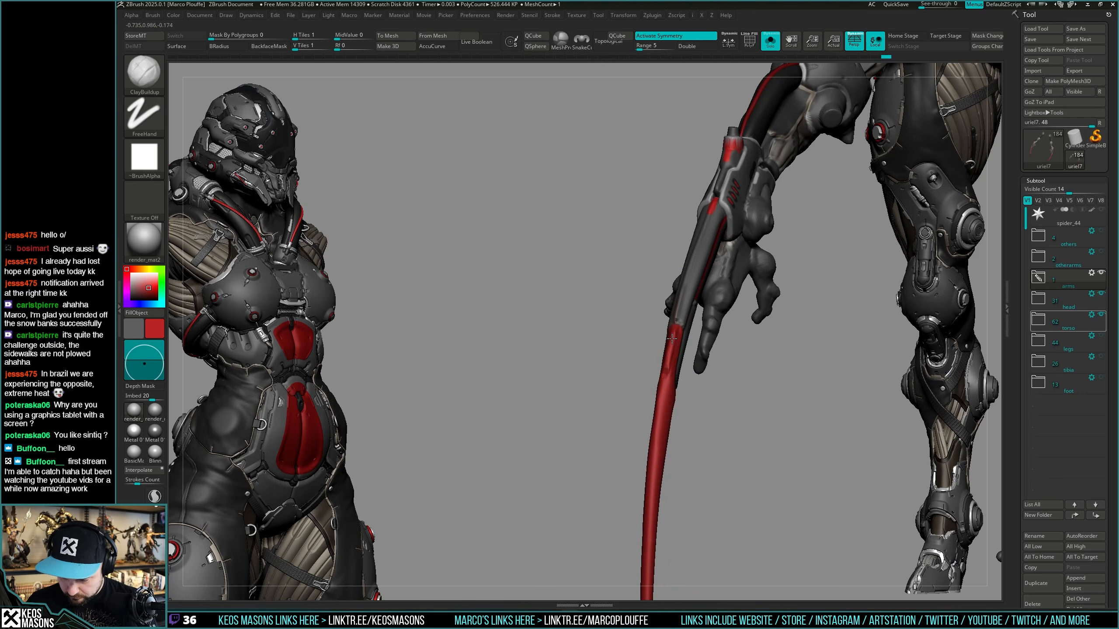
right_drag(673, 333, 685, 331)
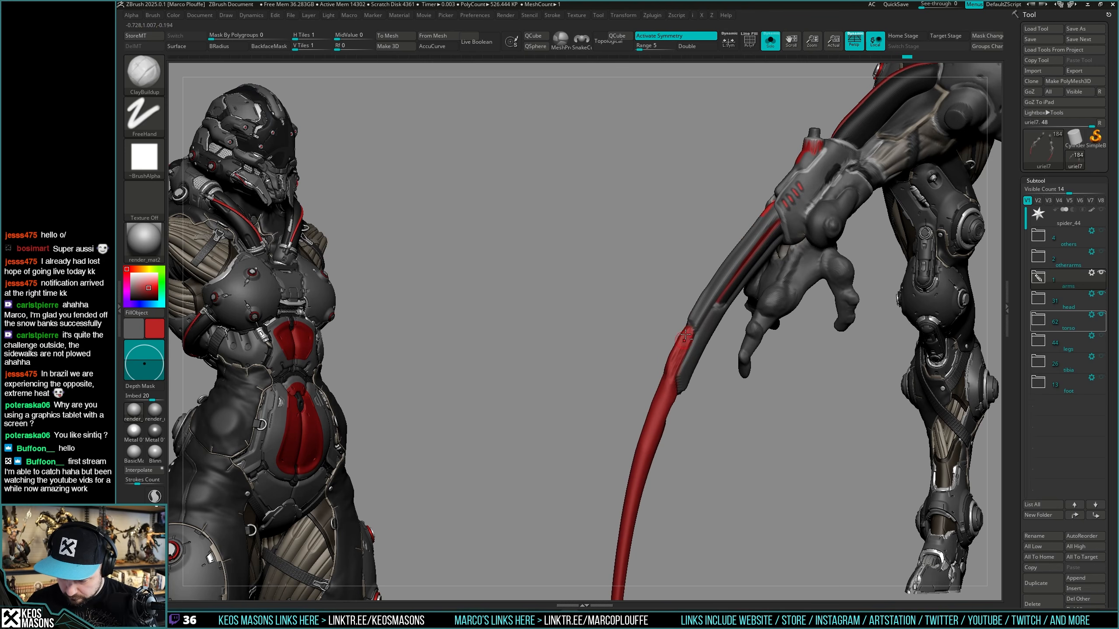
mouse_move(673, 371)
right_down()
mouse_move(679, 334)
mouse_move(703, 375)
mouse_move(692, 336)
right_up()
right_drag(694, 383, 714, 356)
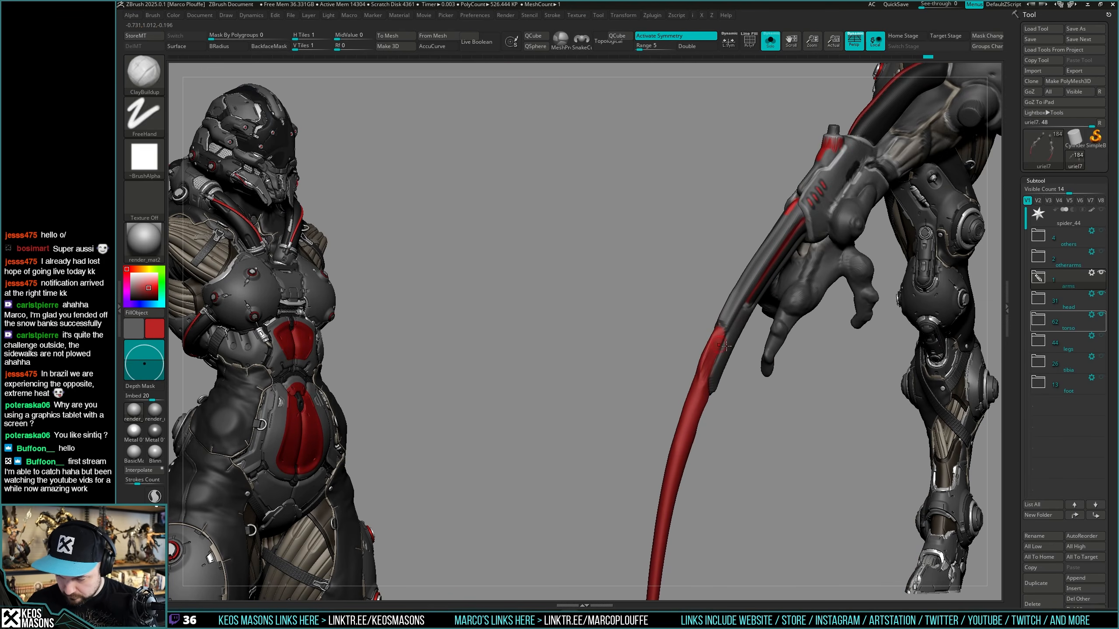
shift+drag(714, 356, 710, 360)
mouse_move(710, 360)
right_down()
mouse_move(687, 373)
mouse_move(681, 361)
mouse_move(732, 309)
right_up()
Reshape the red blade's upper end beside the grey sleeve using the Move brush with AccuCurve enabled.
key(b)
key(m)
key(v)
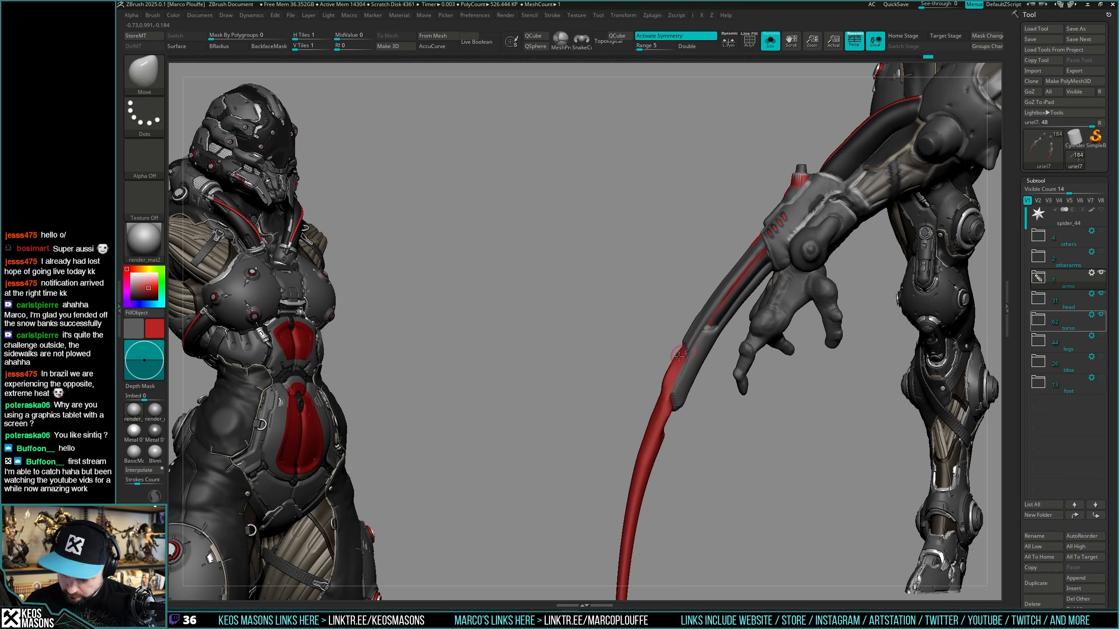
key(space)
drag(673, 365, 672, 362)
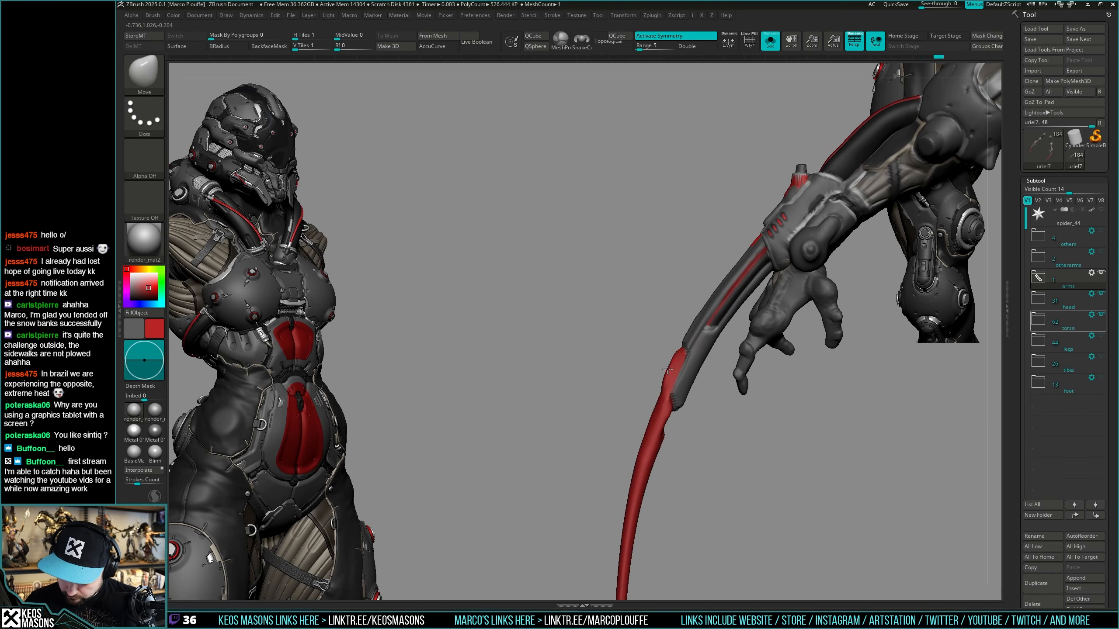
key(alt+a)
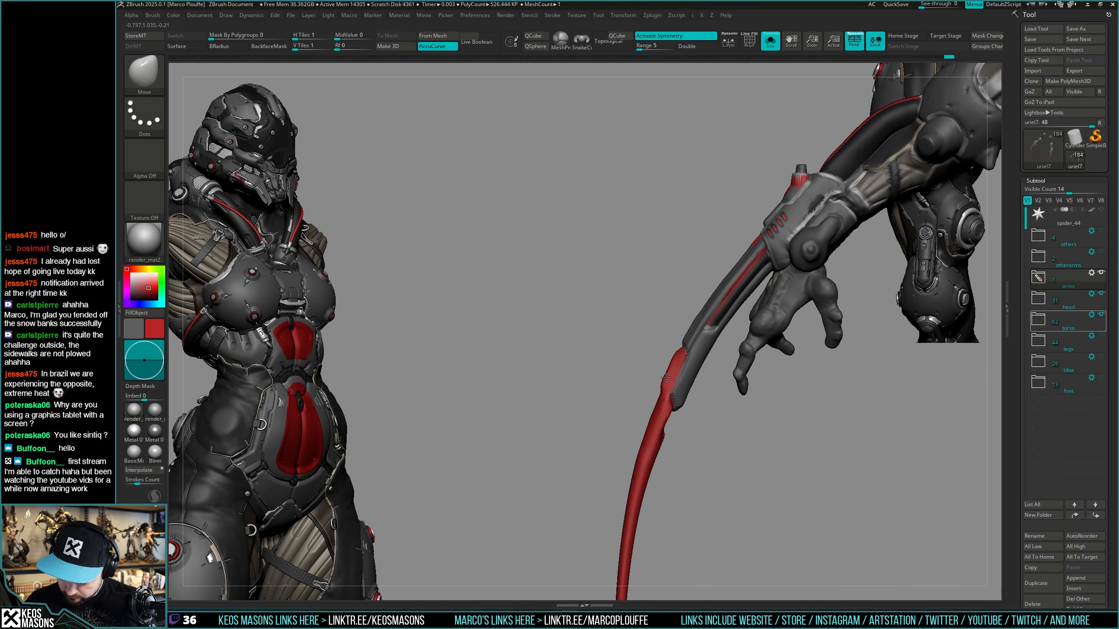
right_drag(665, 377, 686, 397)
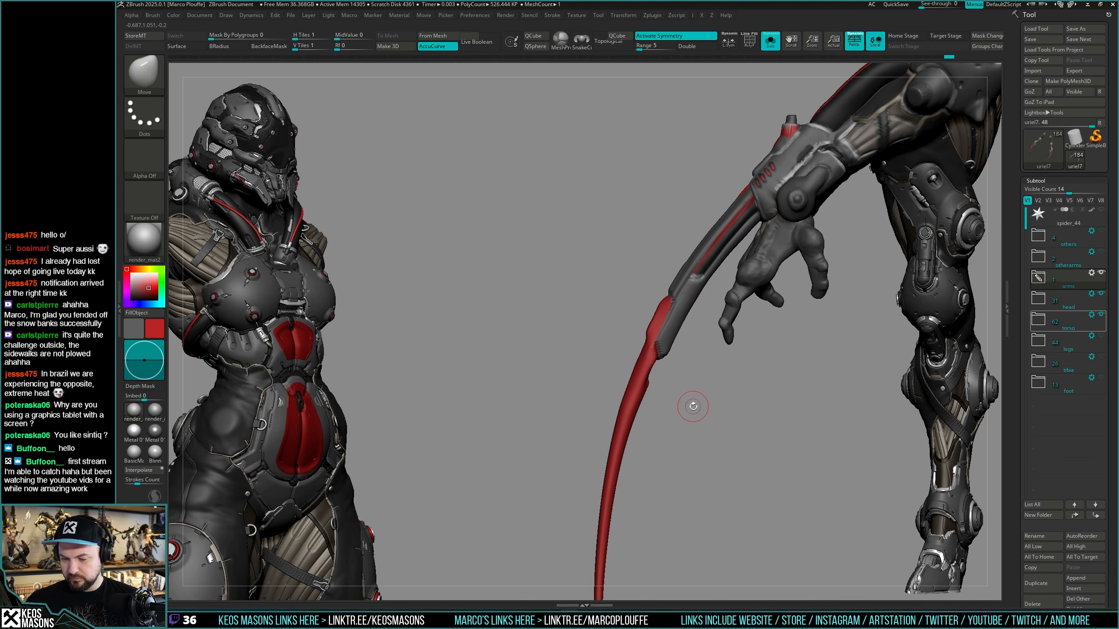
mouse_move(694, 407)
right_down()
mouse_move(763, 396)
mouse_move(739, 323)
mouse_move(737, 399)
mouse_move(746, 352)
mouse_move(679, 369)
mouse_move(674, 418)
mouse_move(678, 398)
right_up()
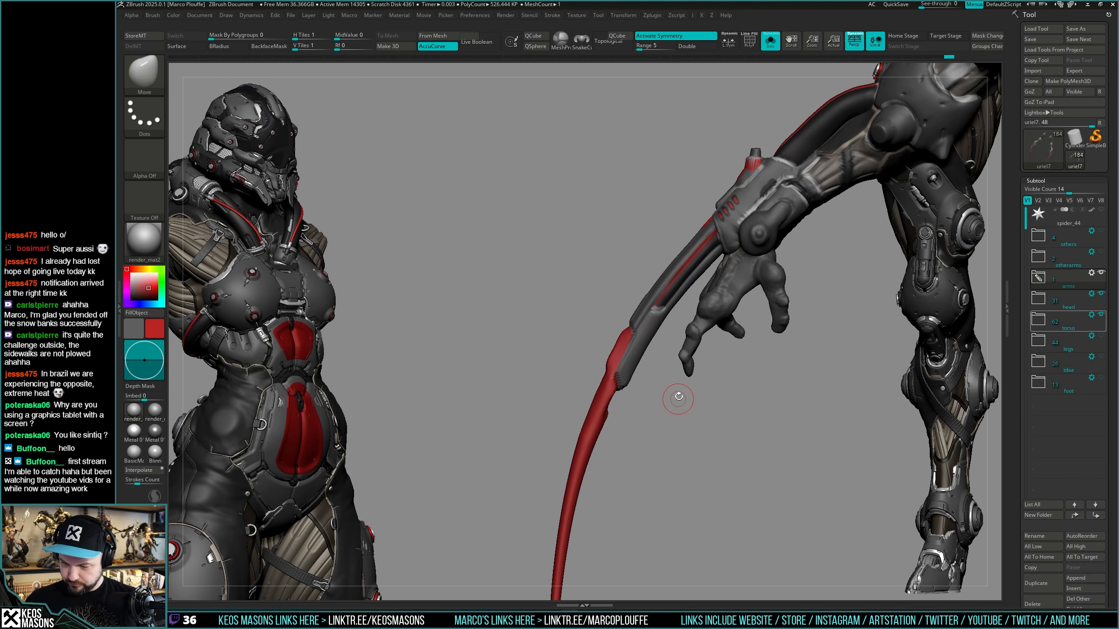
Isolate a section of the grey sleeve's outer edge with a lasso mask, raise it with Transpose, and clear the mask.
ctrl+right_drag(648, 330, 643, 355)
key(space)
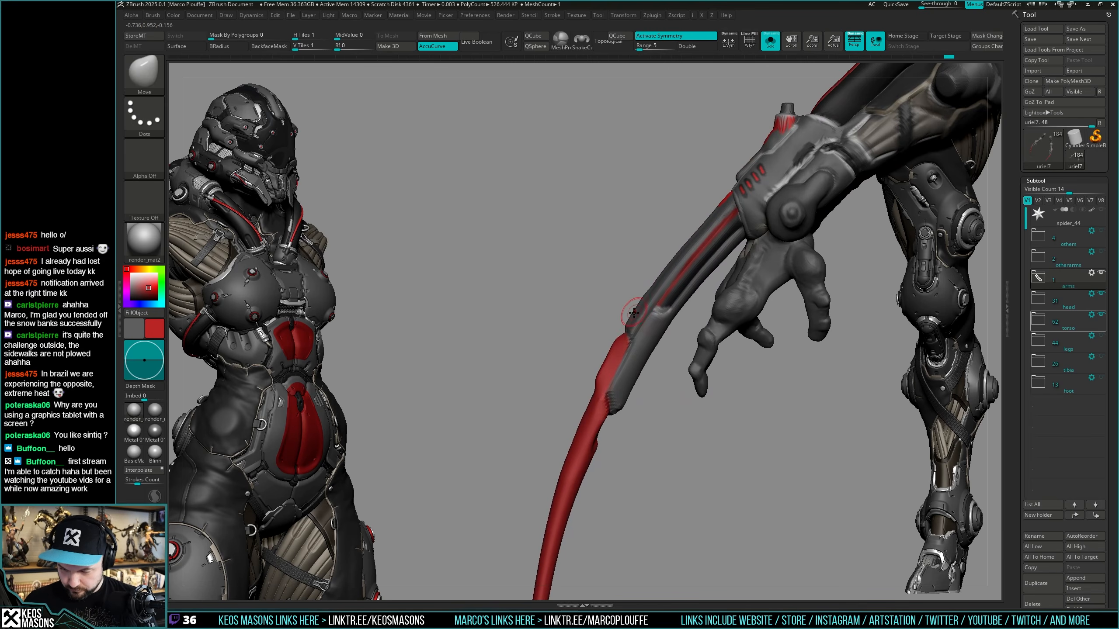
key(space)
key(space)
ctrl+click(632, 473)
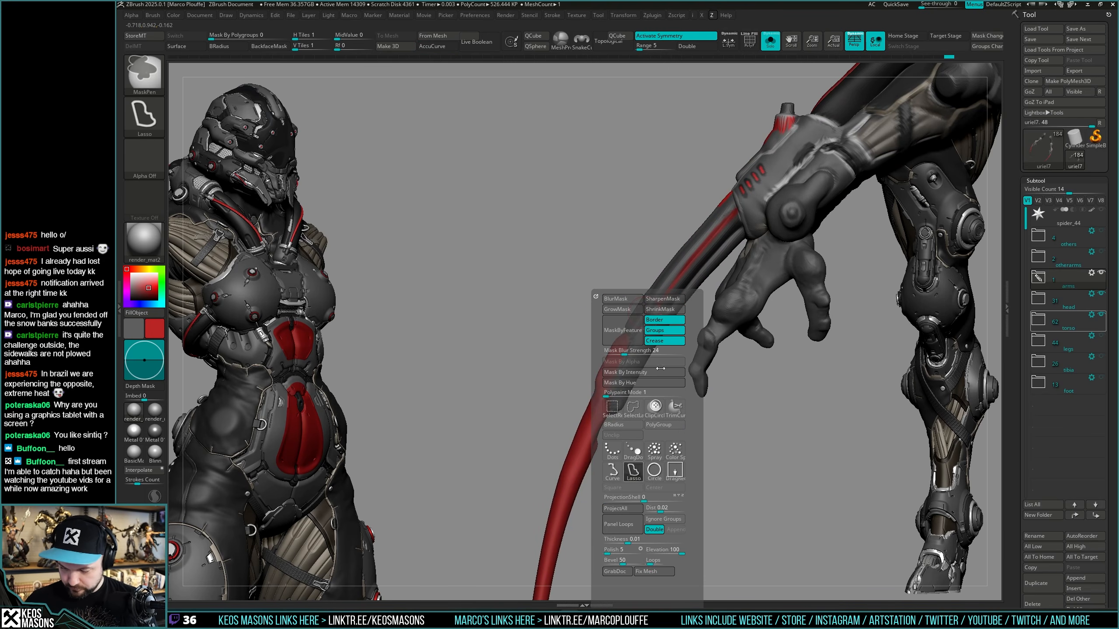
mouse_move(624, 255)
ctrl+mouse_down()
mouse_move(615, 329)
mouse_move(627, 329)
mouse_move(648, 273)
mouse_move(634, 258)
ctrl+mouse_up()
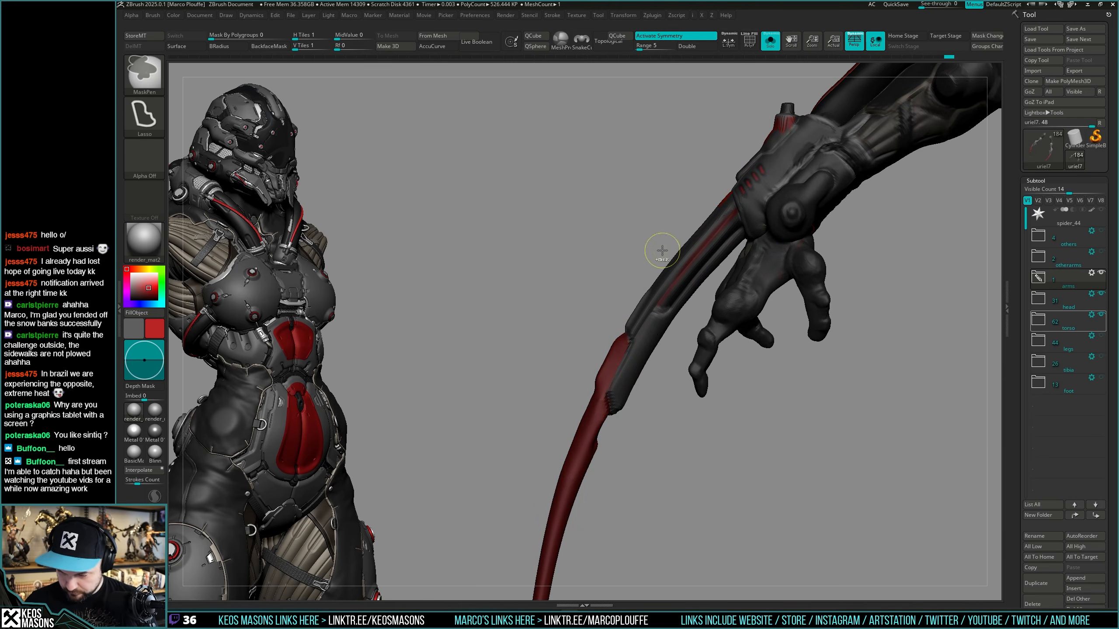
key(w)
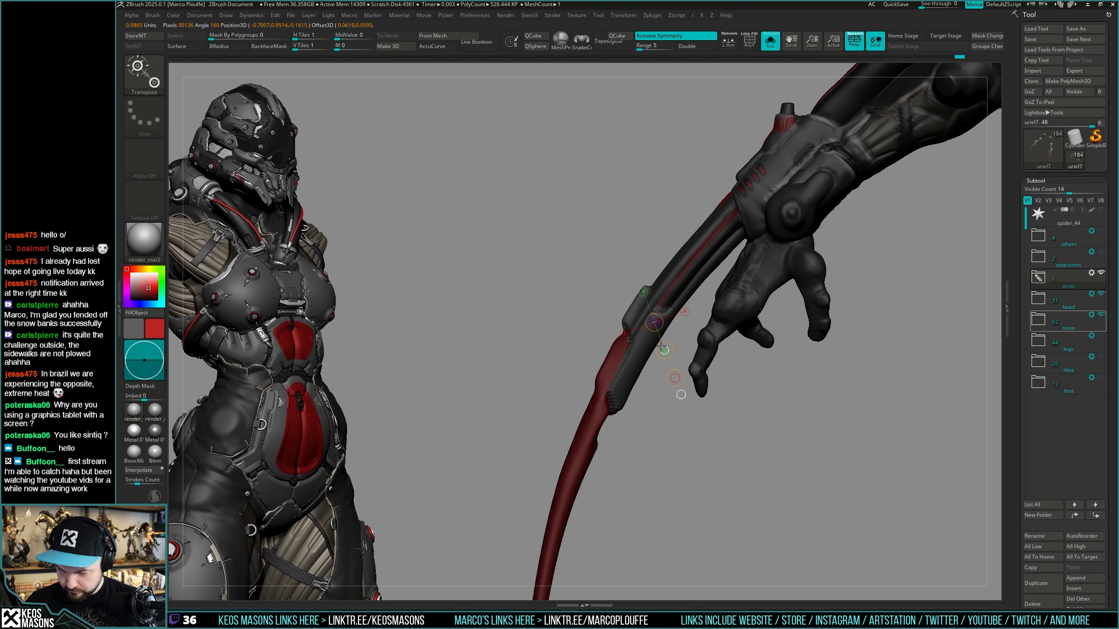
key(q)
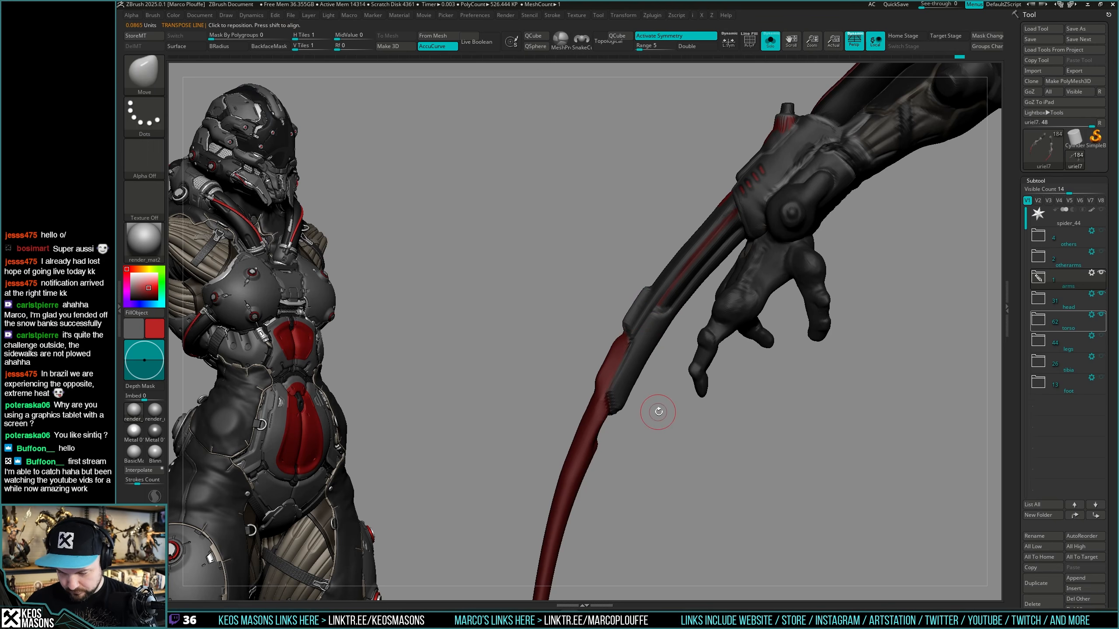
ctrl+click(658, 407)
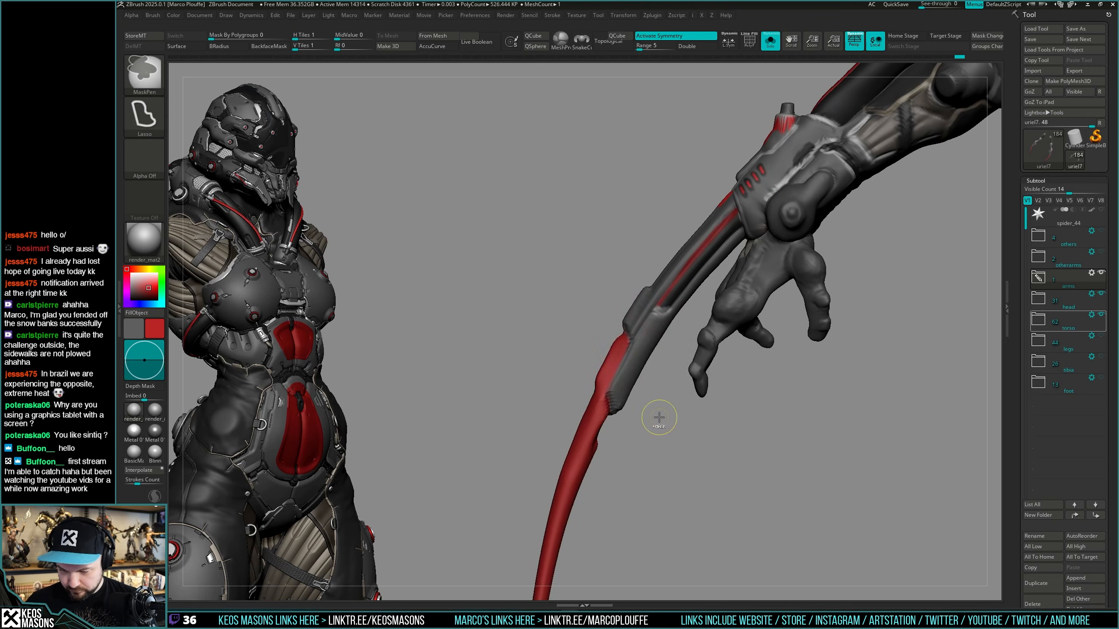
Adjust the outer edge where the raised sleeve section meets the red blade using the Move brush, first with BackfaceMask on, then off.
key(b)
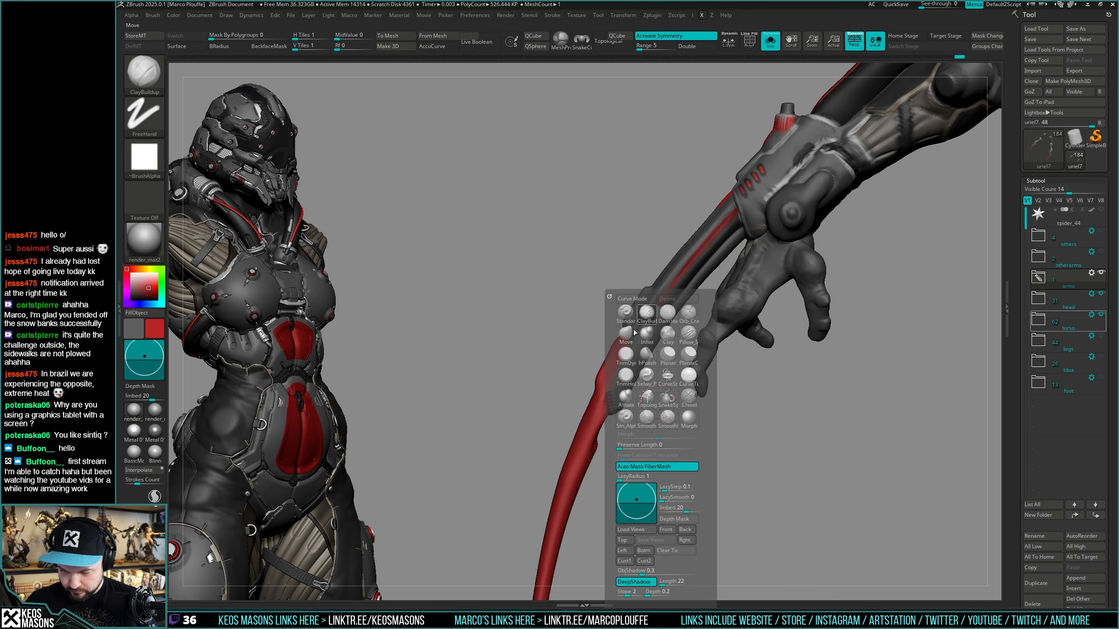
click(626, 336)
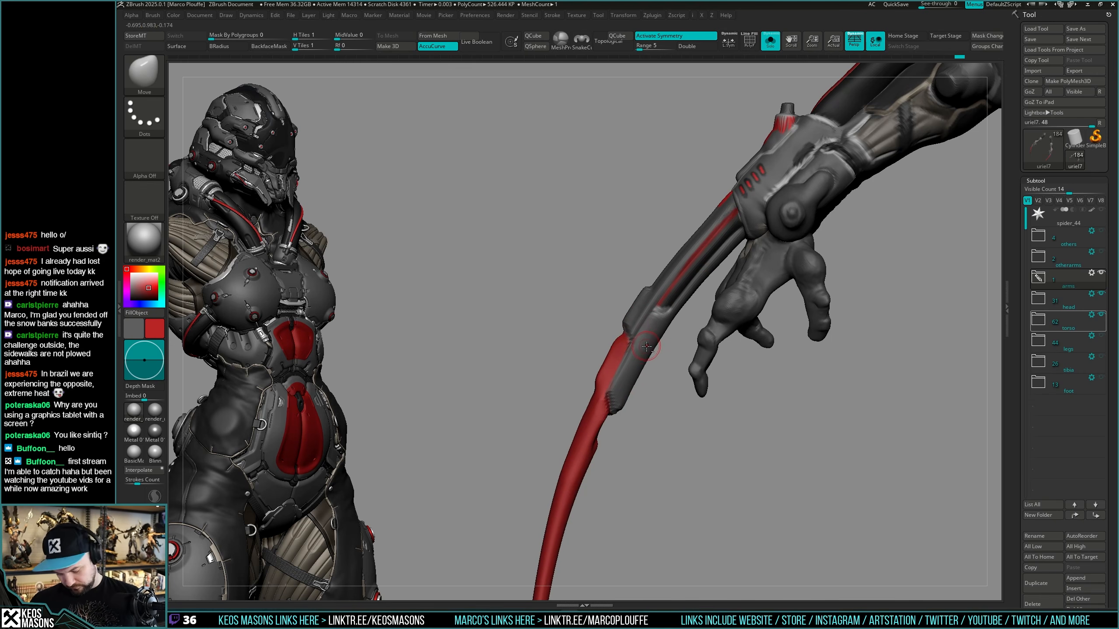
key(ctrl+b)
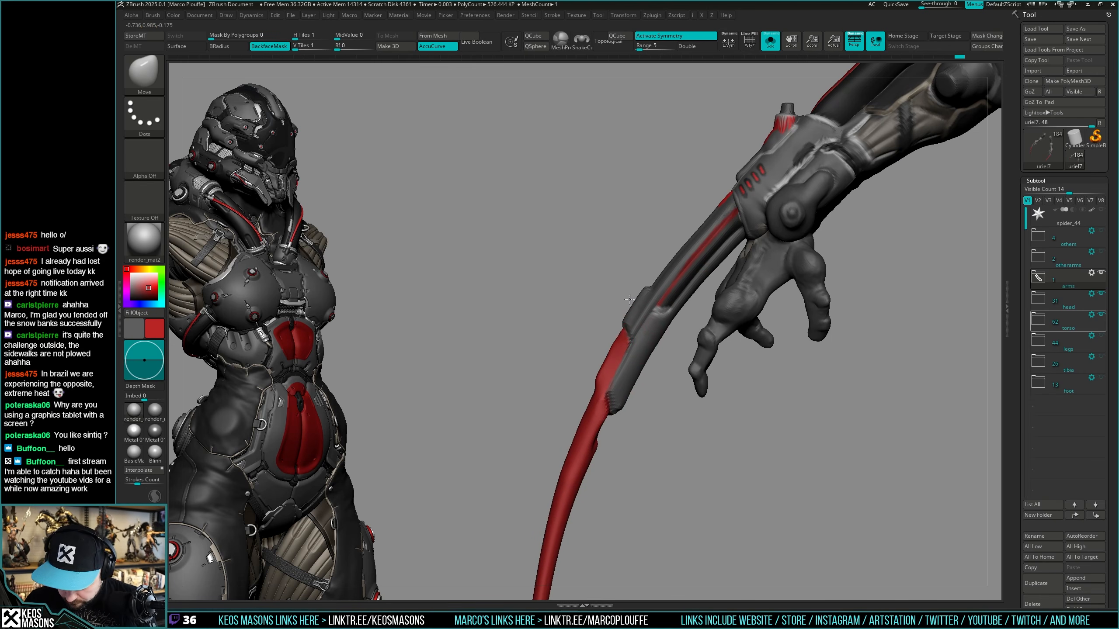
drag(618, 336, 622, 337)
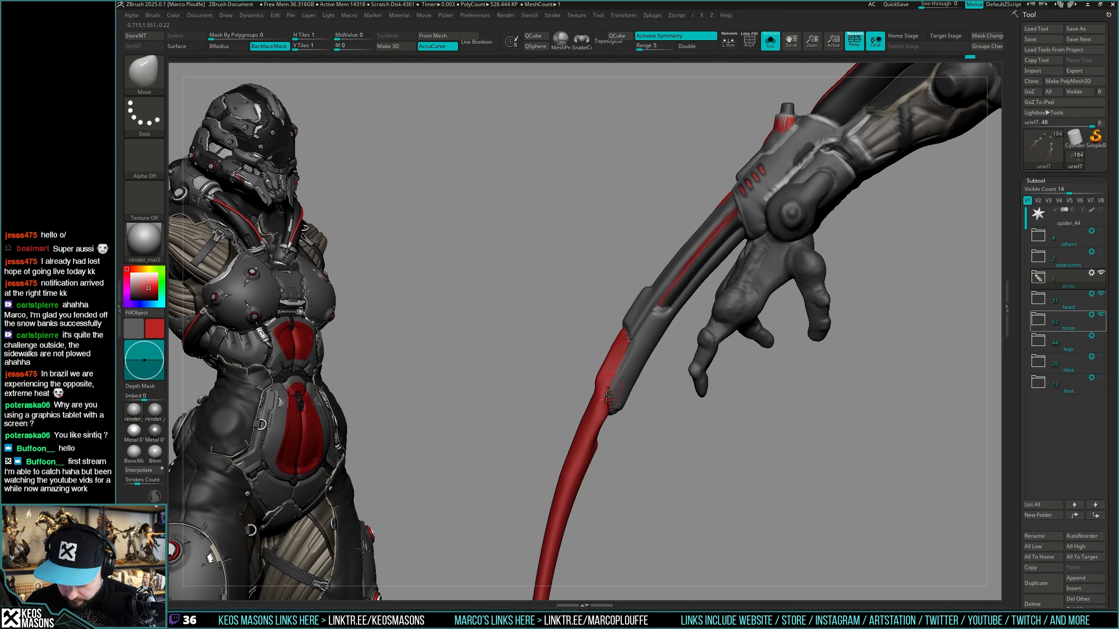
alt+right_drag(620, 409, 628, 370)
right_click(630, 350)
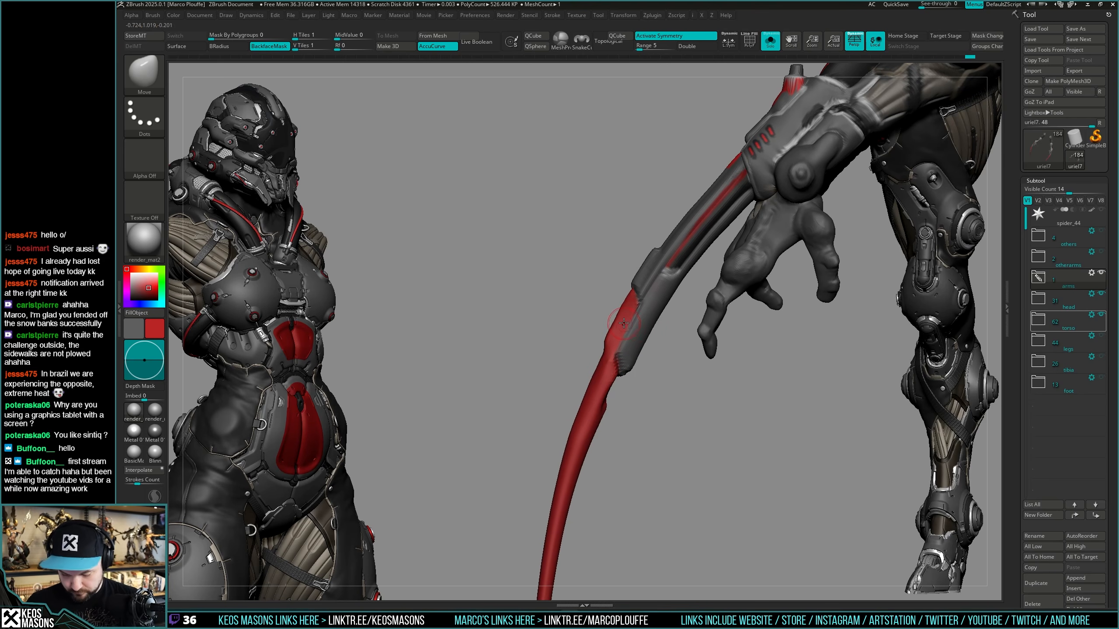
key(ctrl+b)
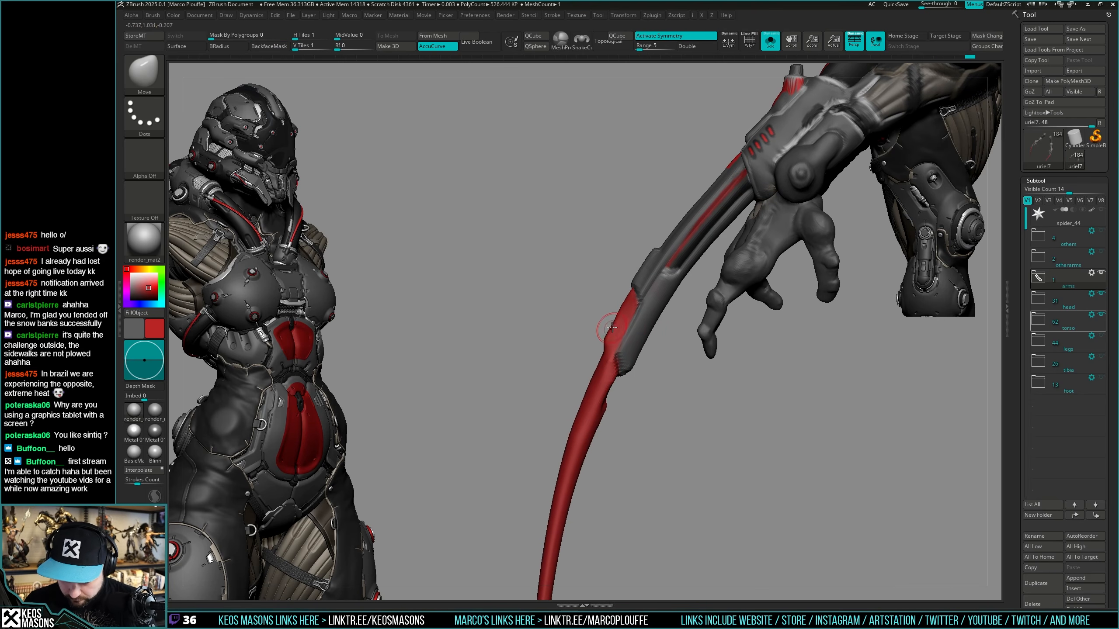
drag(616, 318, 604, 338)
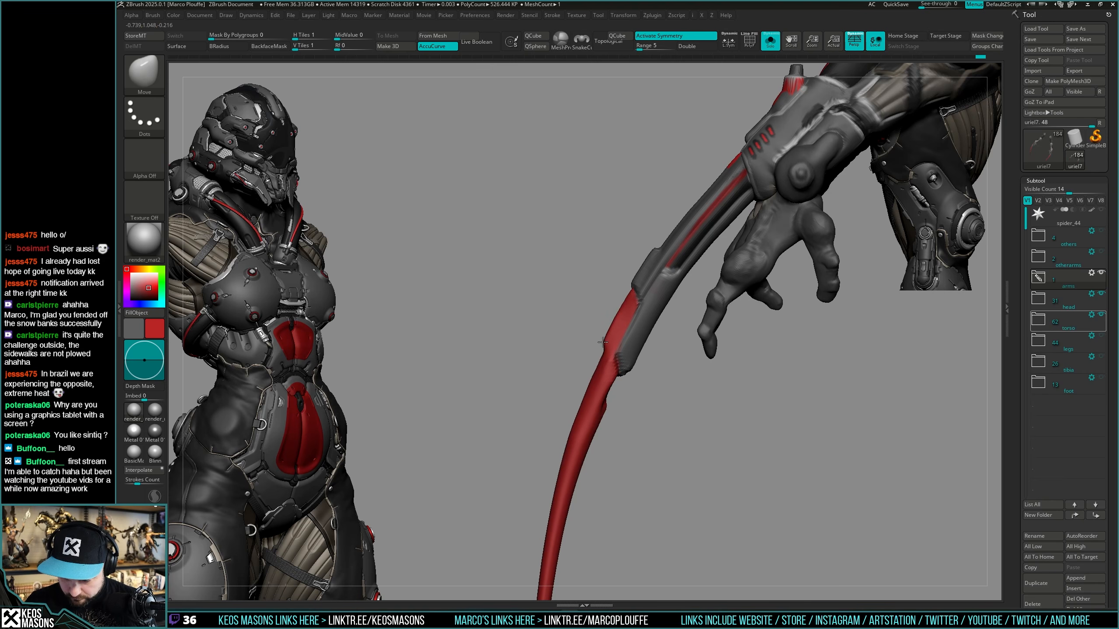
Build up the seam between the grey sleeve's lower end and the red blade with the ClayBuildup brush.
mouse_move(641, 387)
right_down()
mouse_move(649, 410)
mouse_move(646, 335)
mouse_move(639, 348)
right_up()
right_click(599, 388)
key(space)
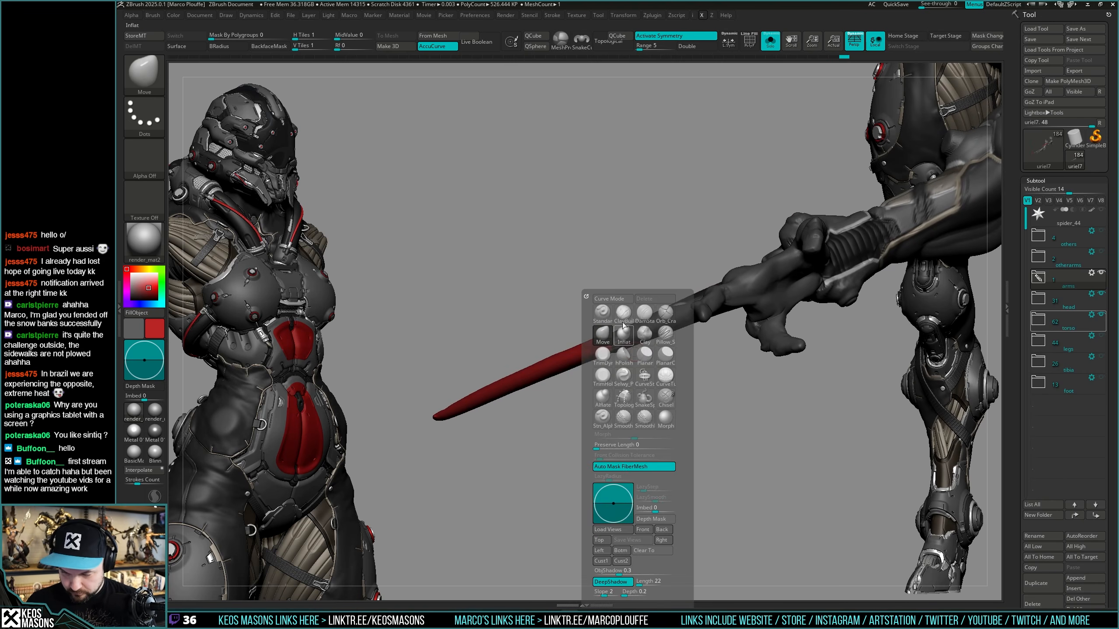
click(624, 333)
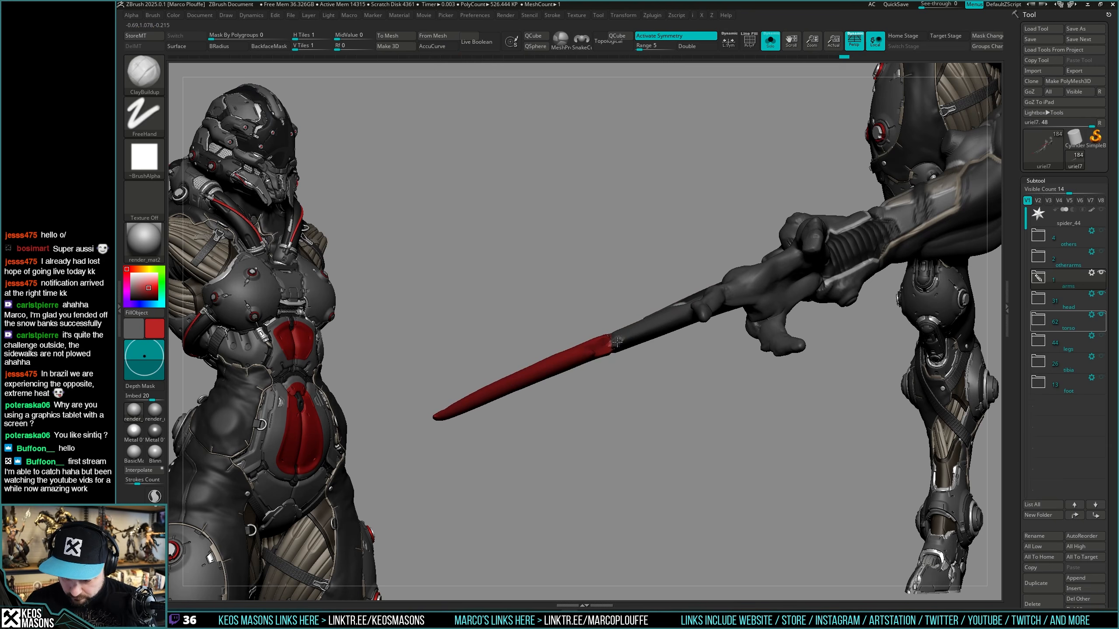
mouse_move(617, 342)
right_down()
mouse_move(624, 425)
mouse_move(645, 388)
mouse_move(622, 352)
mouse_move(643, 387)
mouse_move(621, 353)
mouse_move(627, 359)
right_up()
Lasso-mask around the grey sleeve's lower tip, adjust the tip with Transpose, and clear the mask.
key(ctrl)
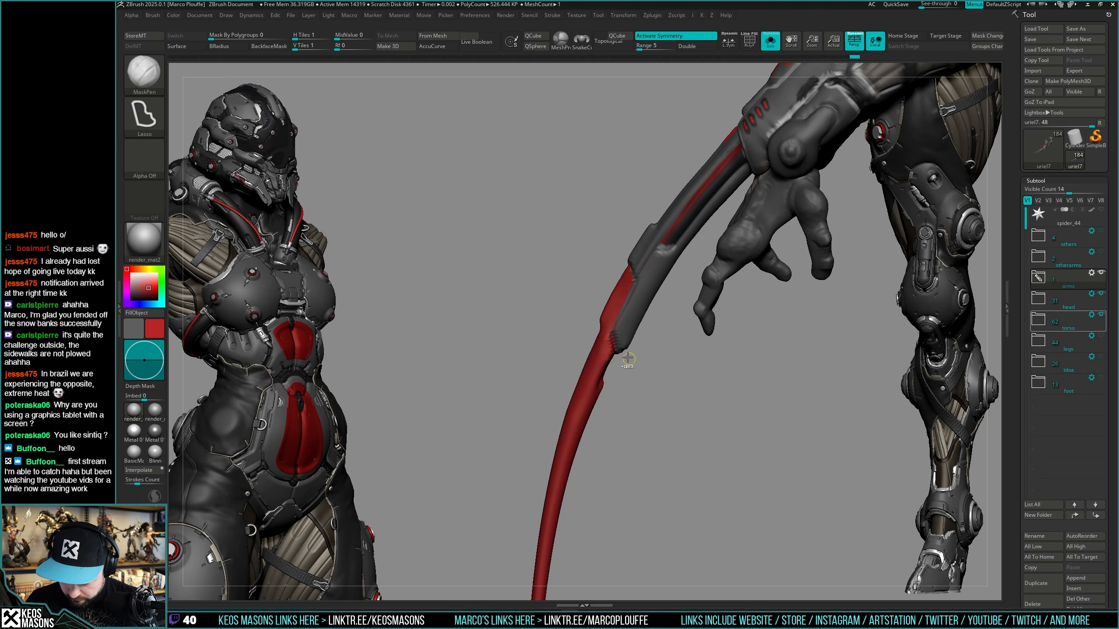
mouse_move(628, 358)
ctrl+mouse_down()
mouse_move(616, 348)
mouse_move(633, 374)
mouse_move(630, 364)
ctrl+mouse_up()
ctrl+click(627, 364)
key(w)
key(q)
mouse_move(669, 384)
ctrl+right_down()
mouse_move(657, 344)
mouse_move(659, 426)
ctrl+right_up()
ctrl+drag(659, 426, 666, 413)
Thicken the grey sleeve's lower end against the red blade with the Inflat brush.
key(space)
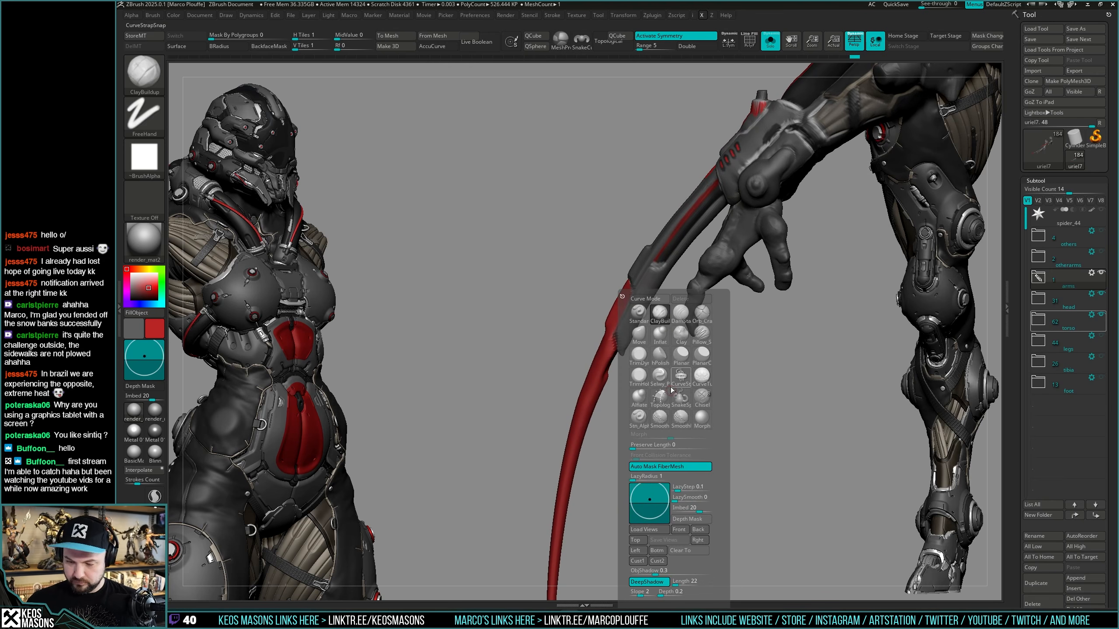
click(660, 334)
mouse_move(636, 338)
ctrl+right_down()
mouse_move(645, 386)
mouse_move(675, 374)
mouse_move(674, 389)
ctrl+right_up()
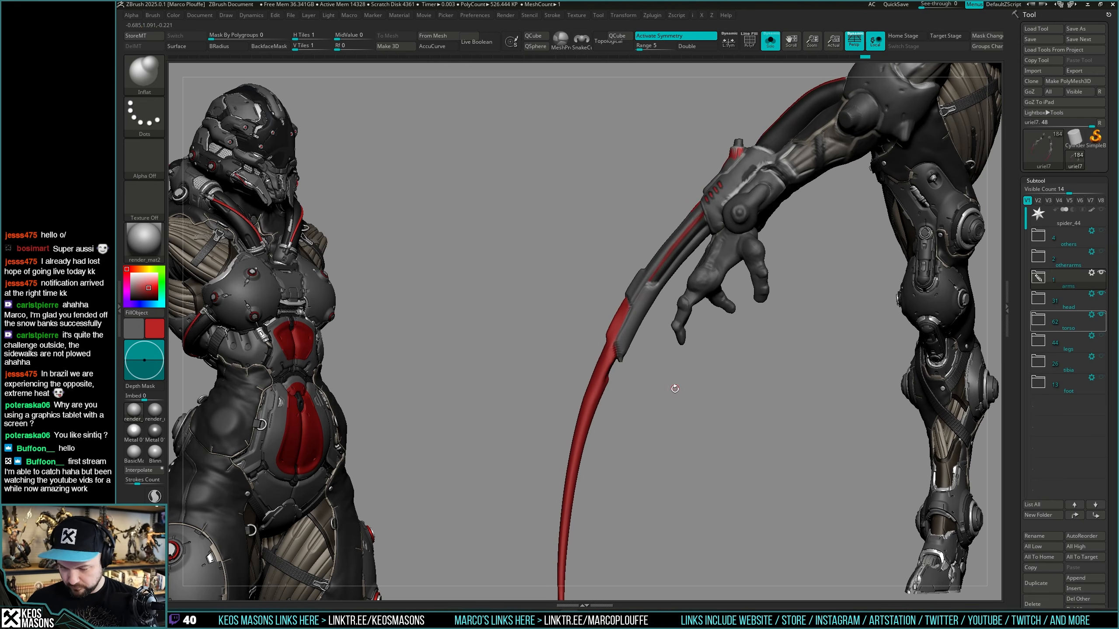
Smooth the sleeve's lower tip and refine the adjoining red blade contour with the Move brush.
ctrl+right_drag(632, 356, 630, 380)
right_click(630, 381)
key(space)
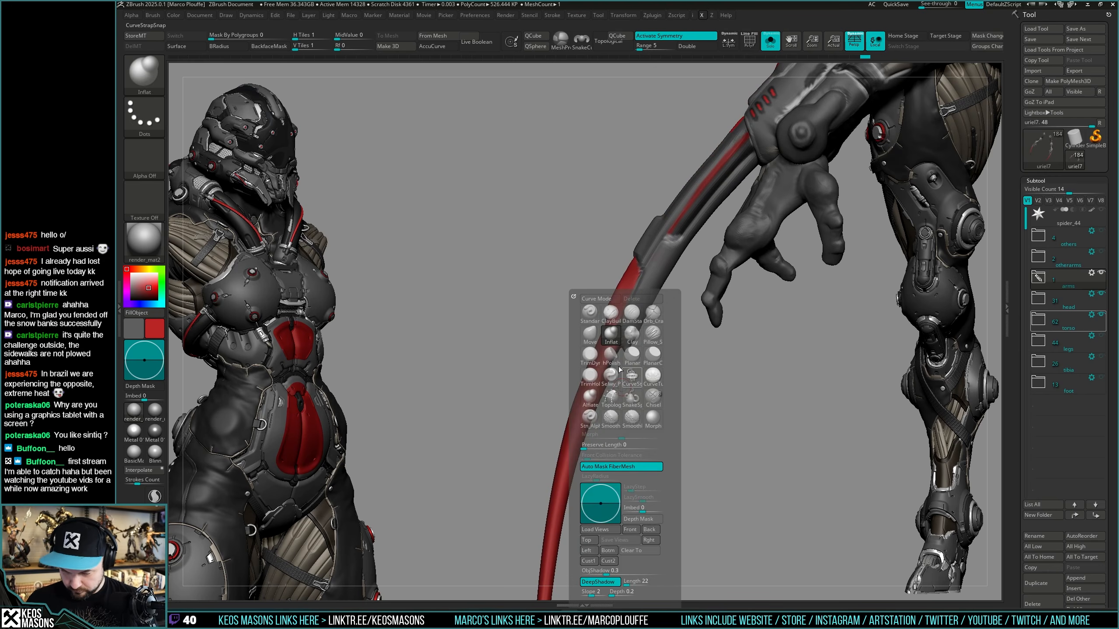
click(590, 335)
key(shift)
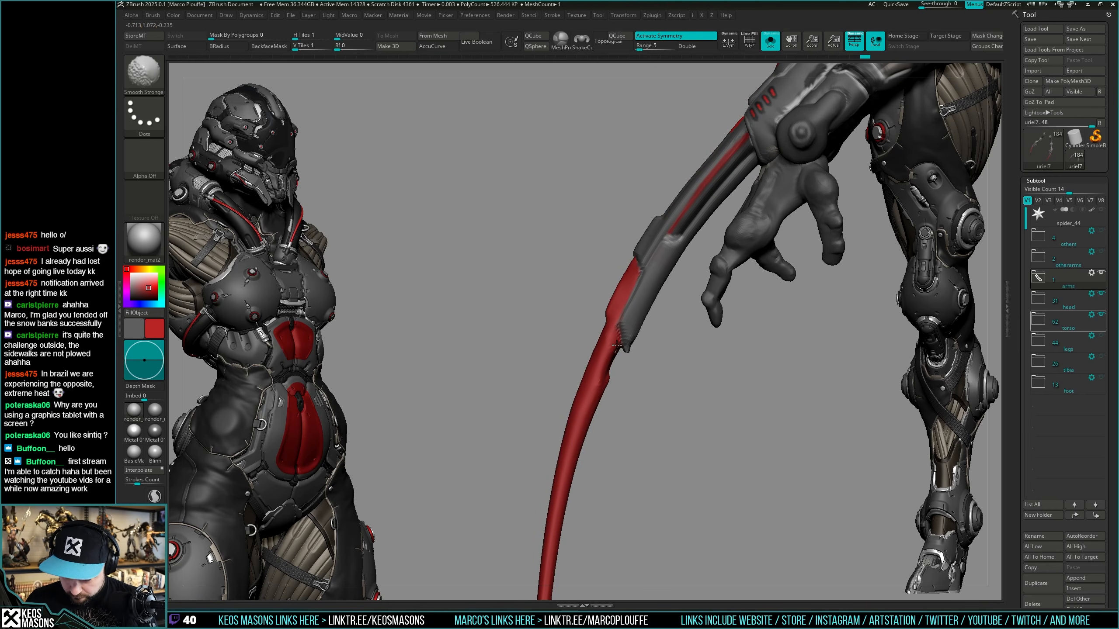
mouse_move(644, 380)
right_down()
mouse_move(625, 362)
mouse_move(613, 380)
right_up()
key(shift)
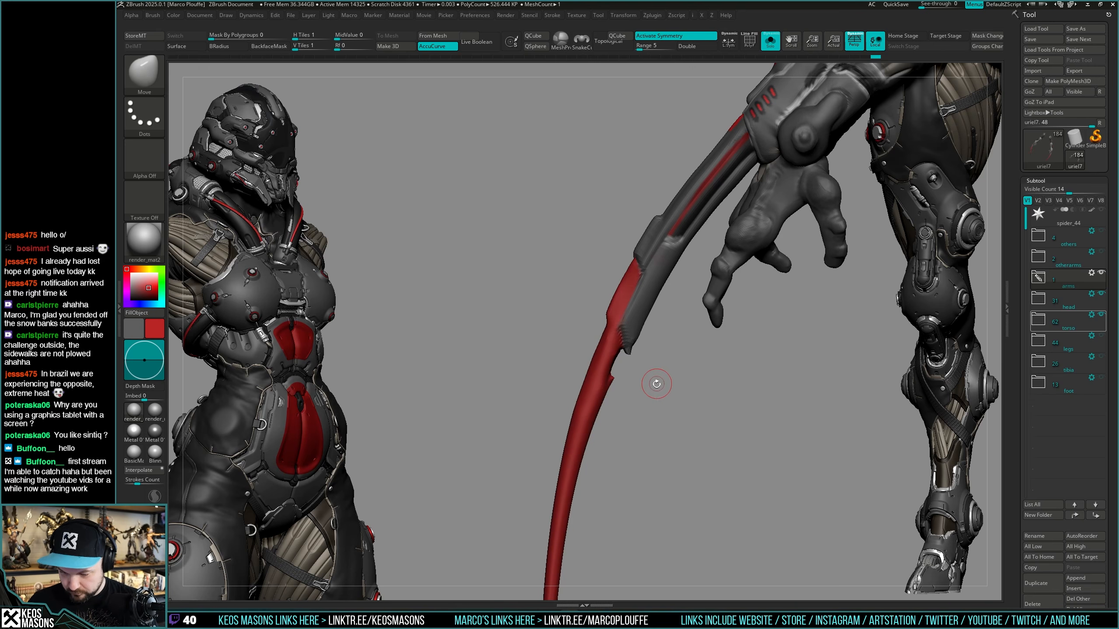
Examine the isolated arms, wrist guards and red blades from several angles and distances.
key(ctrl+z)
key(ctrl+z)
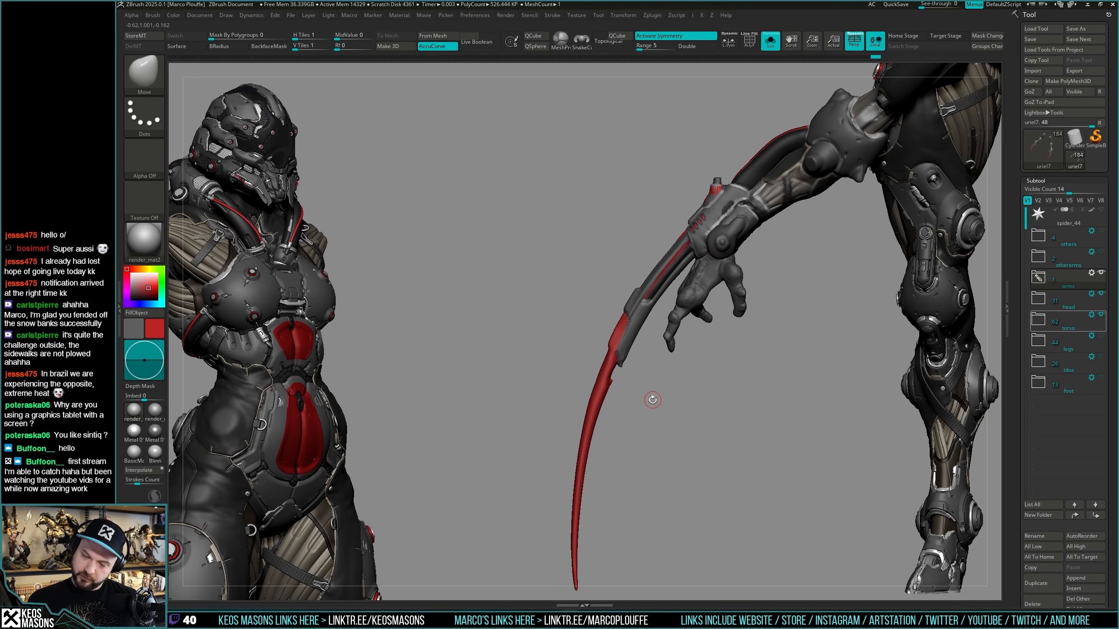
key(ctrl+z)
key(ctrl+z)
key(ctrl+z)
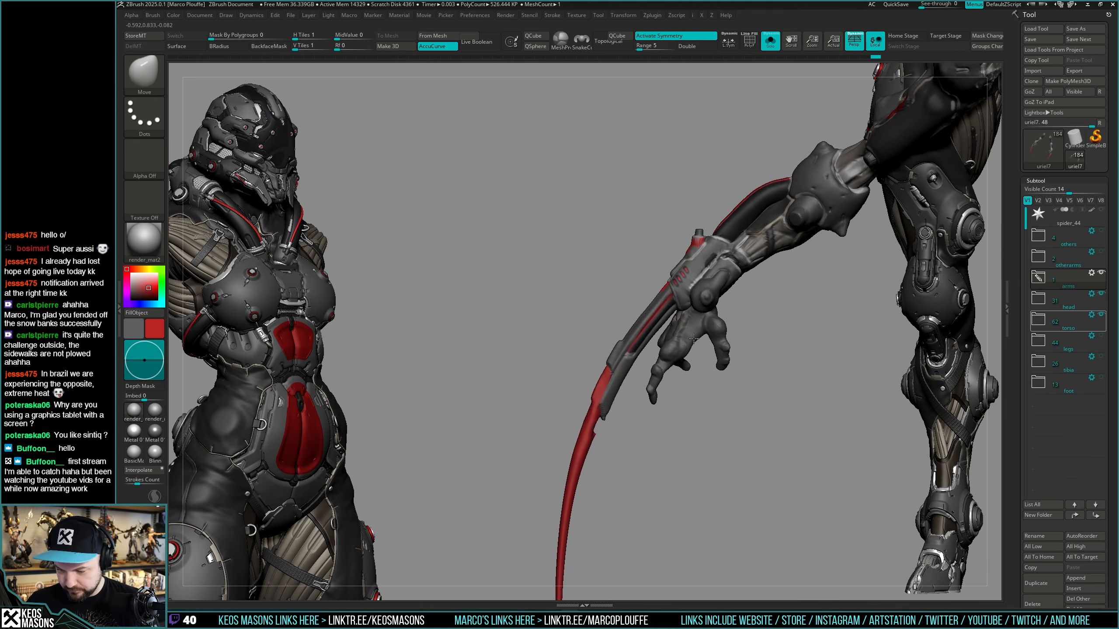
key(ctrl+z)
key(ctrl+z)
key(ctrl+z)
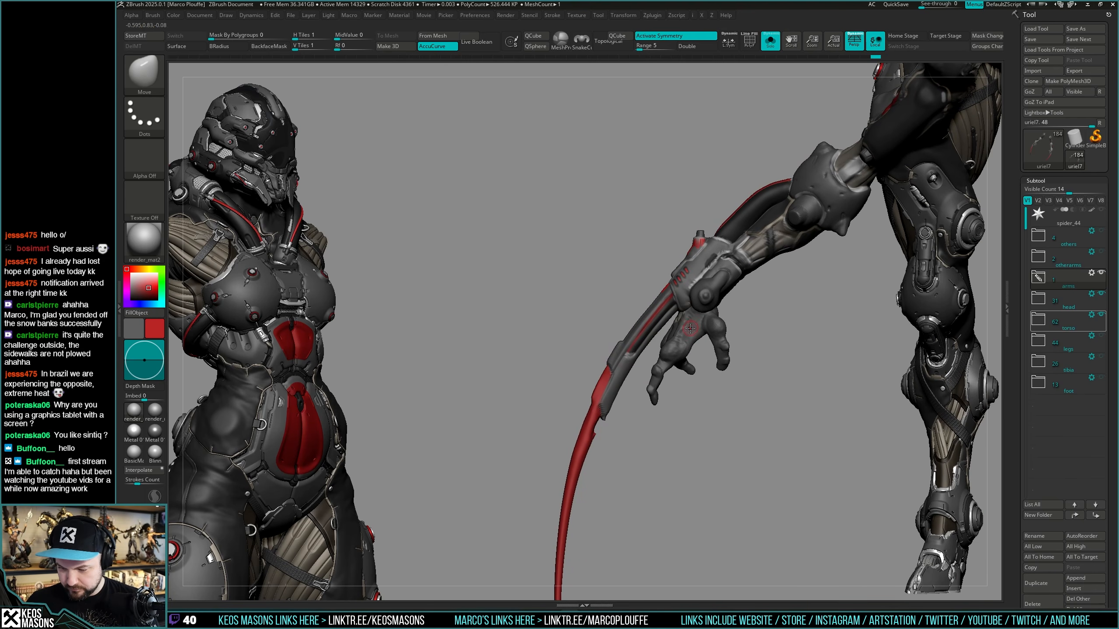
key(ctrl+z)
key(ctrl+z)
key(ctrl+z)
key(ctrl+z)
key(ctrl+z)
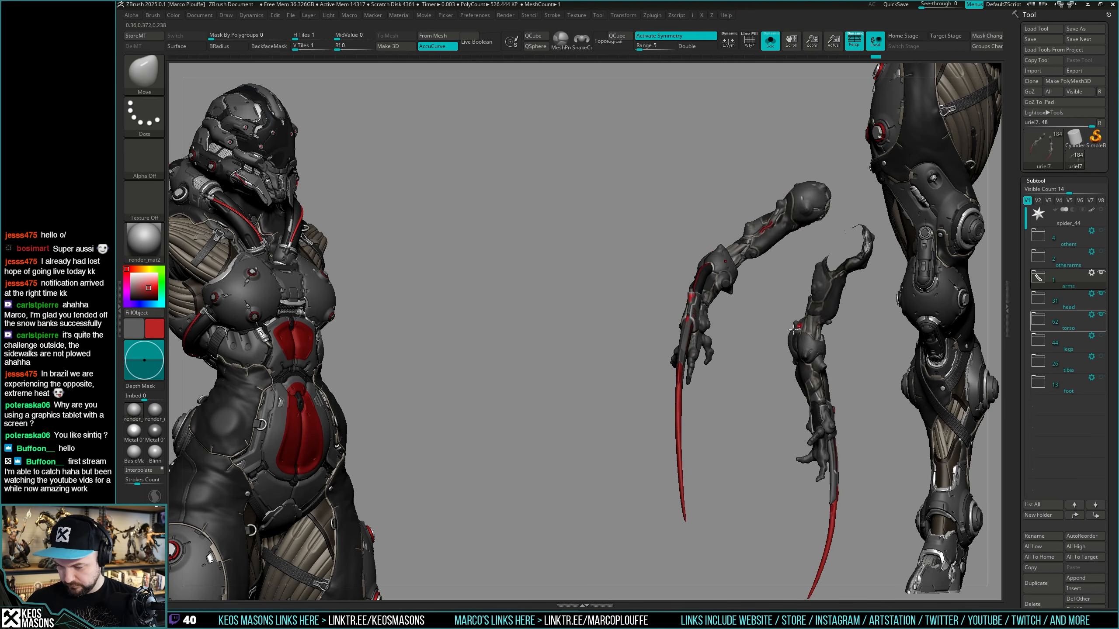
key(ctrl+z)
key(ctrl+z)
key(ctrl+z)
key(ctrl+z)
key(ctrl+z)
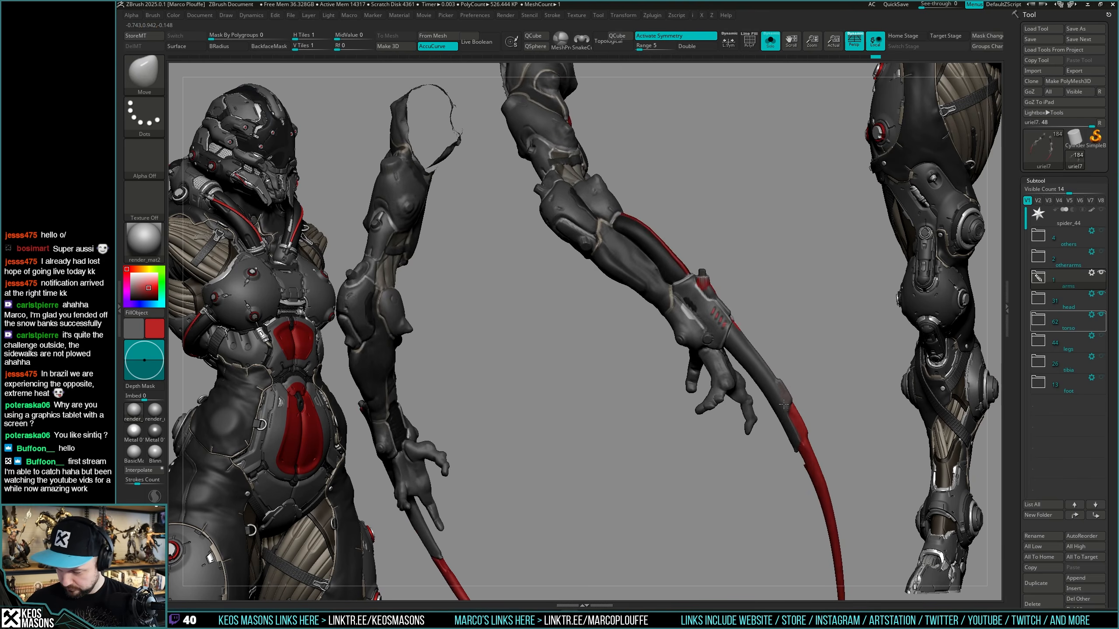
key(ctrl+z)
key(ctrl+z)
key(ctrl+z)
key(ctrl+z)
key(ctrl+z)
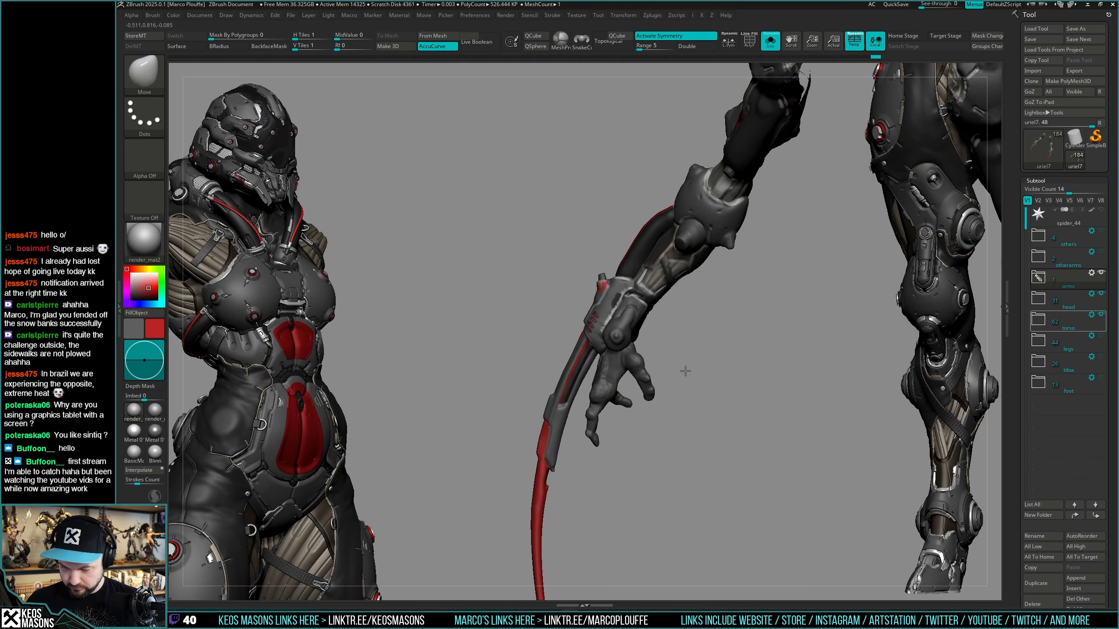
key(ctrl+z)
key(ctrl+z)
key(ctrl+z)
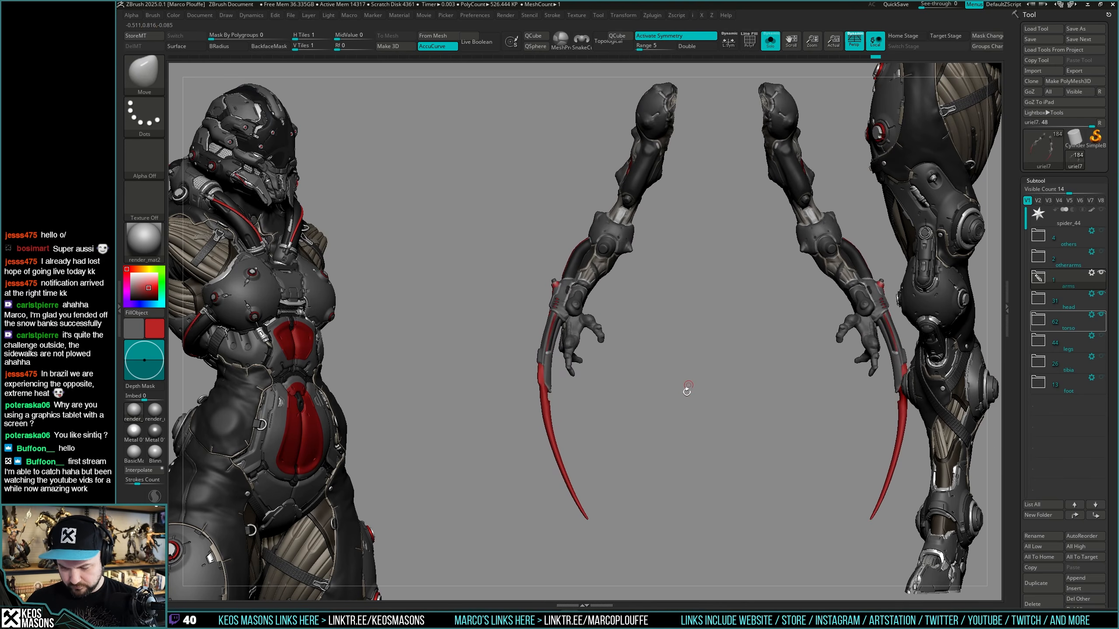
Turn off solo display and review the arms and blades together with the head and torso.
key(ctrl+z)
key(ctrl+z)
key(ctrl+z)
key(ctrl+z)
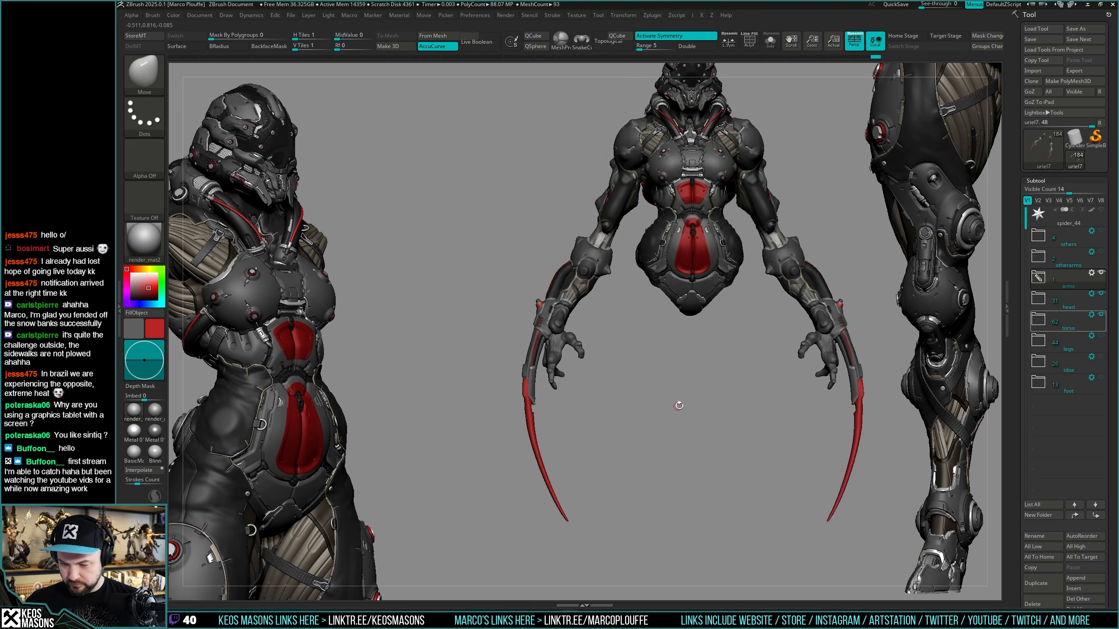
mouse_move(650, 416)
mouse_down()
mouse_move(656, 400)
mouse_move(670, 411)
mouse_up()
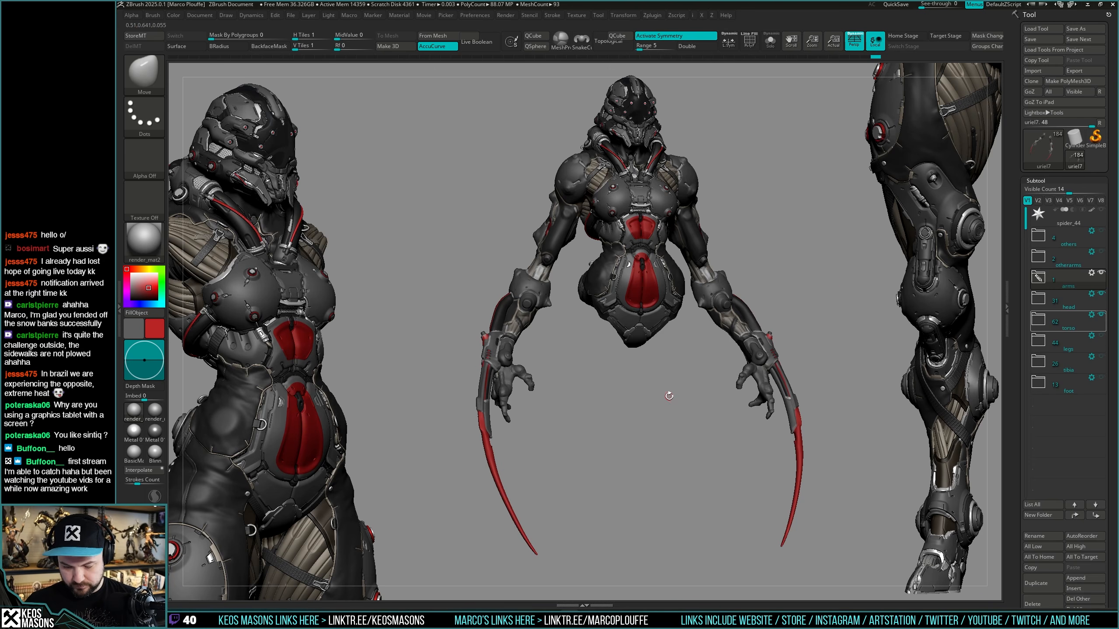
Isolate the arms mesh, expand the arms folder and check the mesh's polygroups.
key(shift+s)
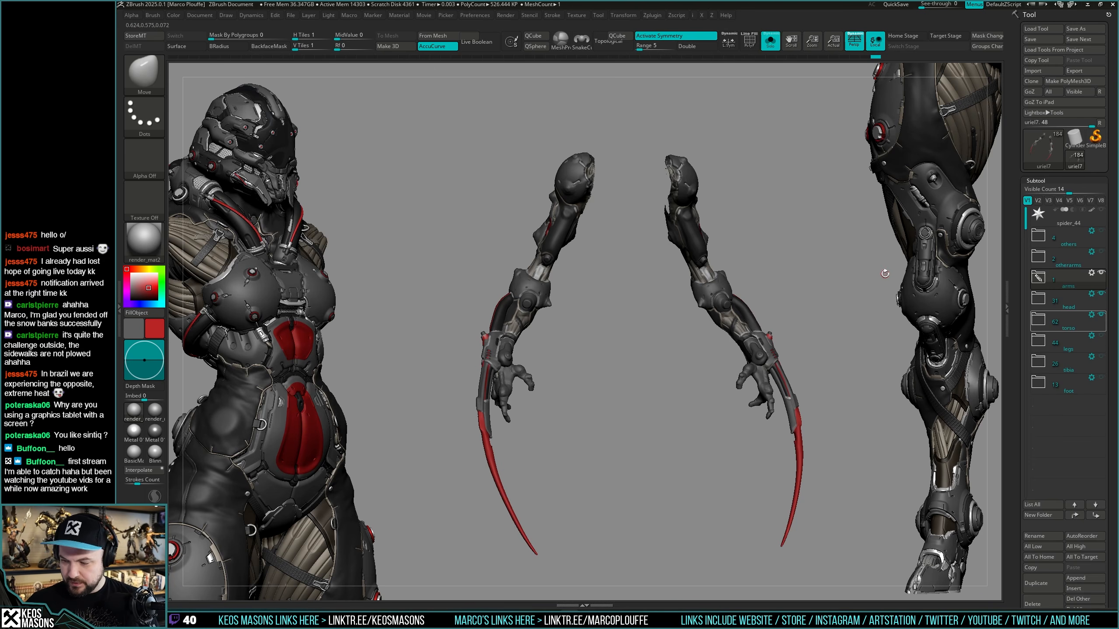
click(1038, 277)
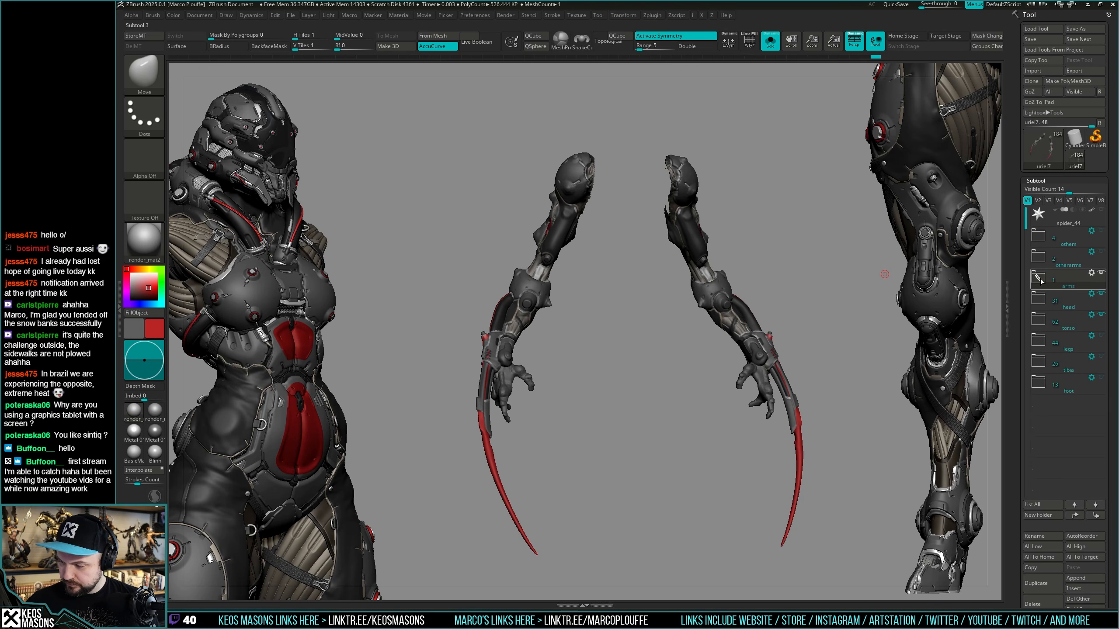
key(shift+f)
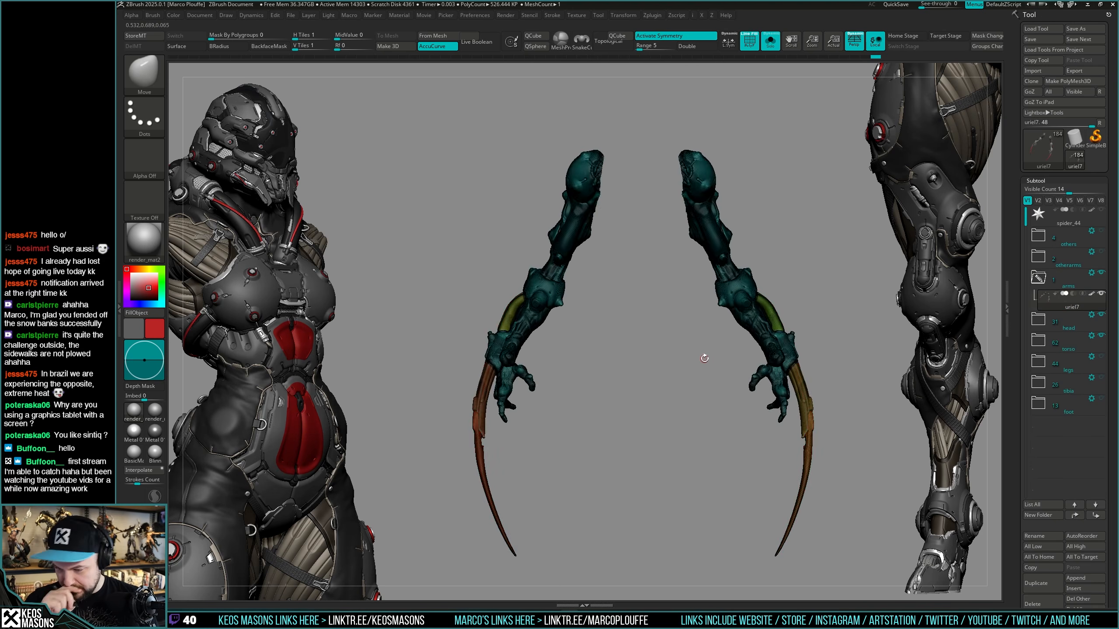
key(shift+f)
Turn off symmetry and split the pair of arms into two separate subtools, one per arm.
key(x)
alt+drag(705, 357, 678, 353)
ctrl+right_drag(764, 233, 782, 169)
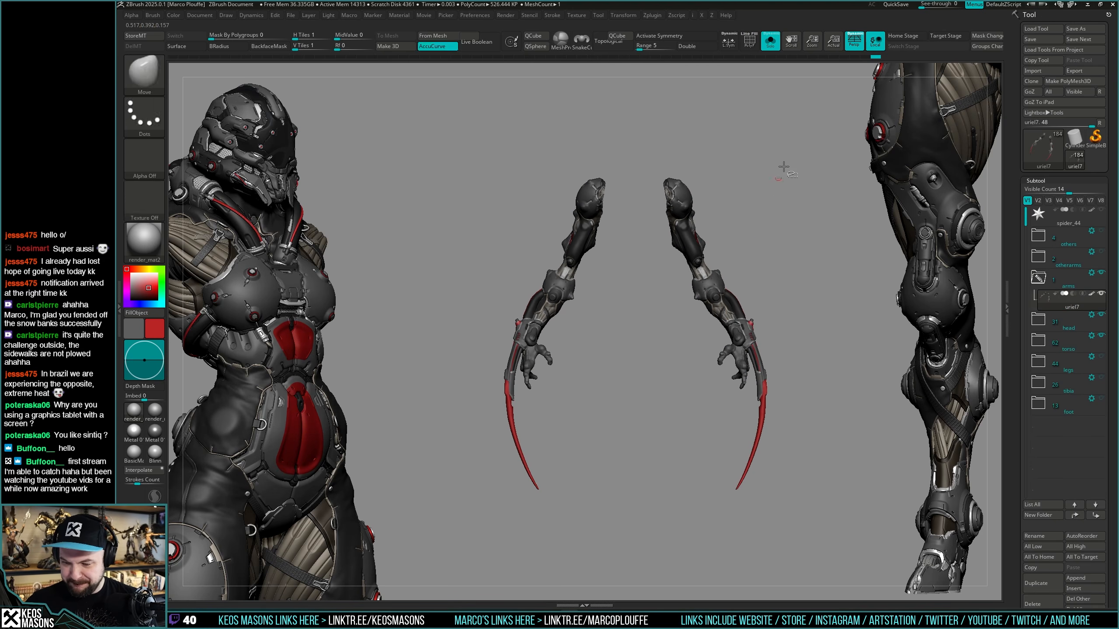
ctrl+alt+shift+drag(802, 139, 633, 536)
alt+right_drag(646, 485, 633, 491)
key(ctrl+shift+s)
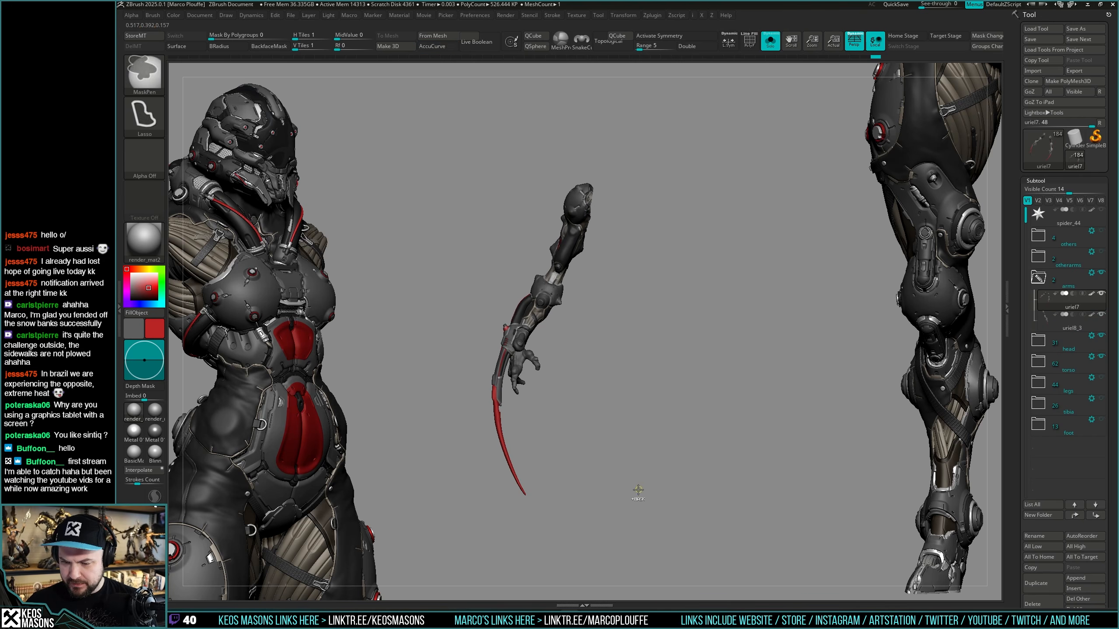
Move the split-off arm uriel8_3 above uriel7 in the arms folder and make uriel7 the active subtool.
click(1045, 321)
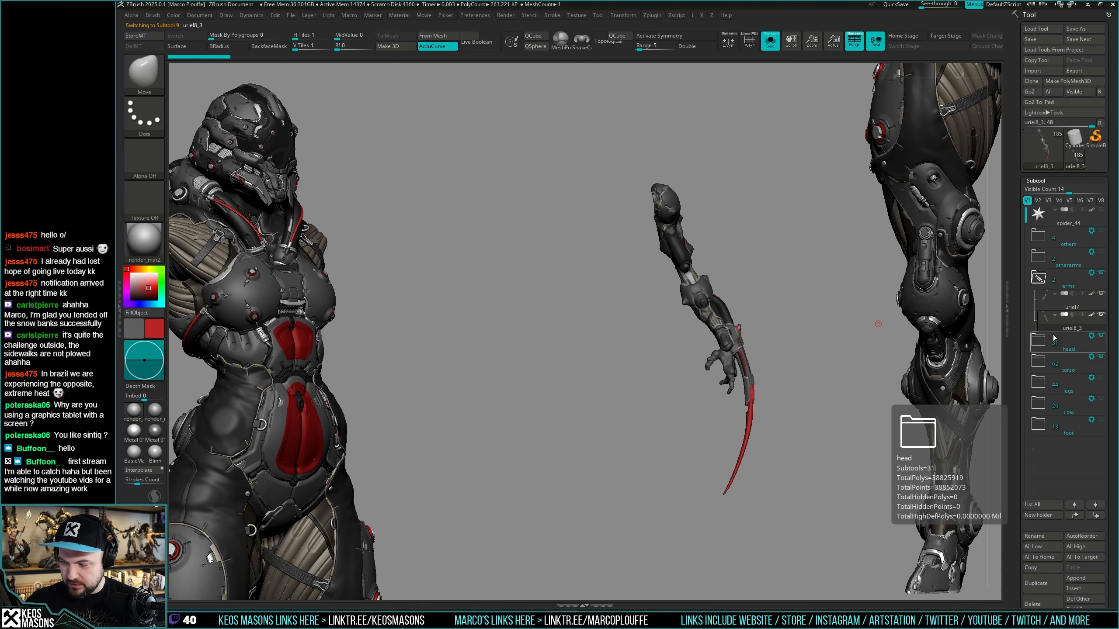
drag(1047, 325, 1047, 302)
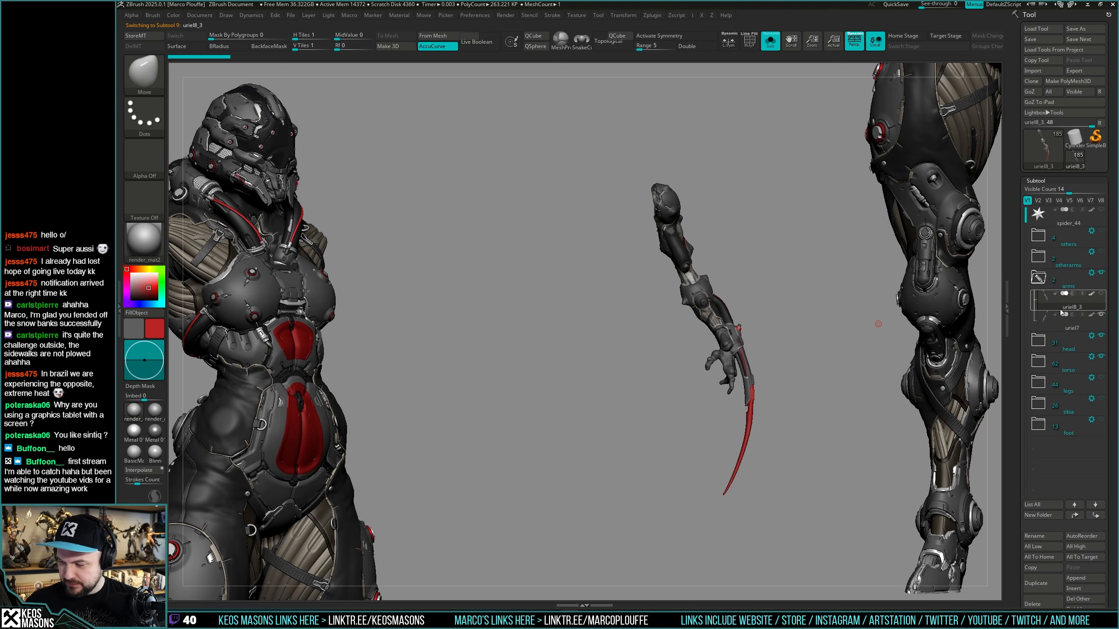
click(1045, 327)
alt+drag(593, 321, 634, 284)
alt+drag(718, 315, 762, 311)
key(shift+f)
key(shift+f)
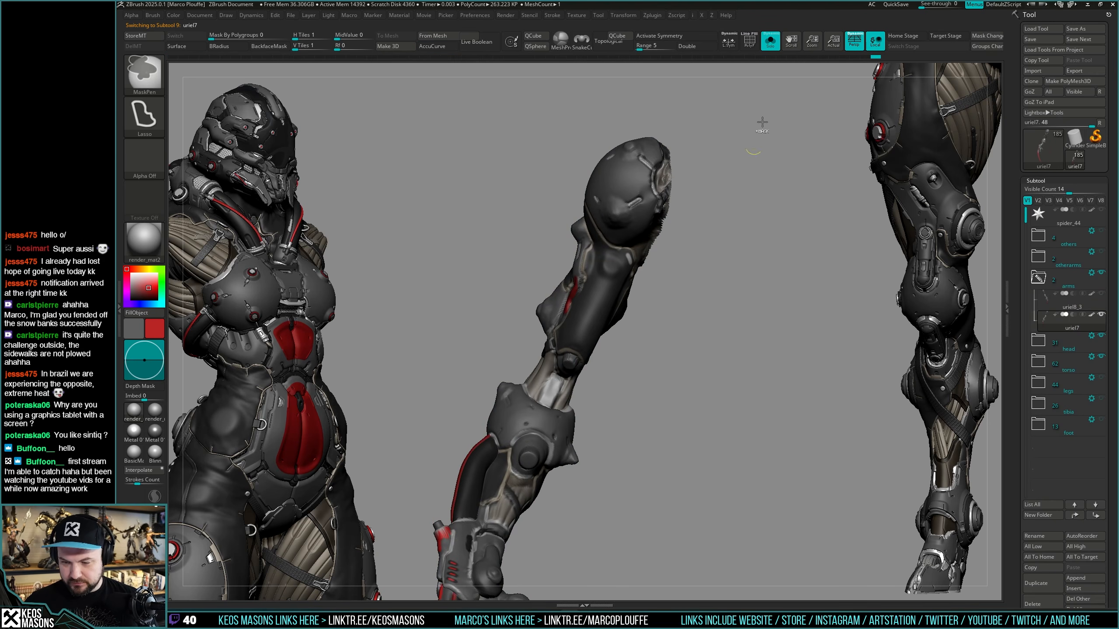
drag(696, 443, 758, 351)
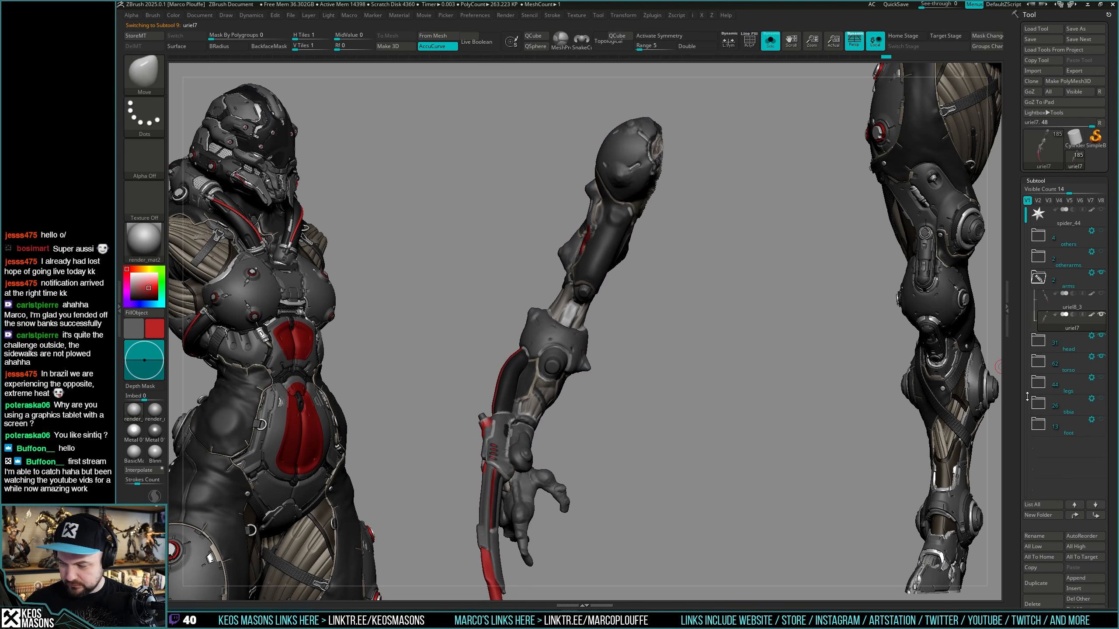
Open the layer settings of the isolated uriel7 arm.
drag(1027, 397, 1025, 299)
click(1027, 469)
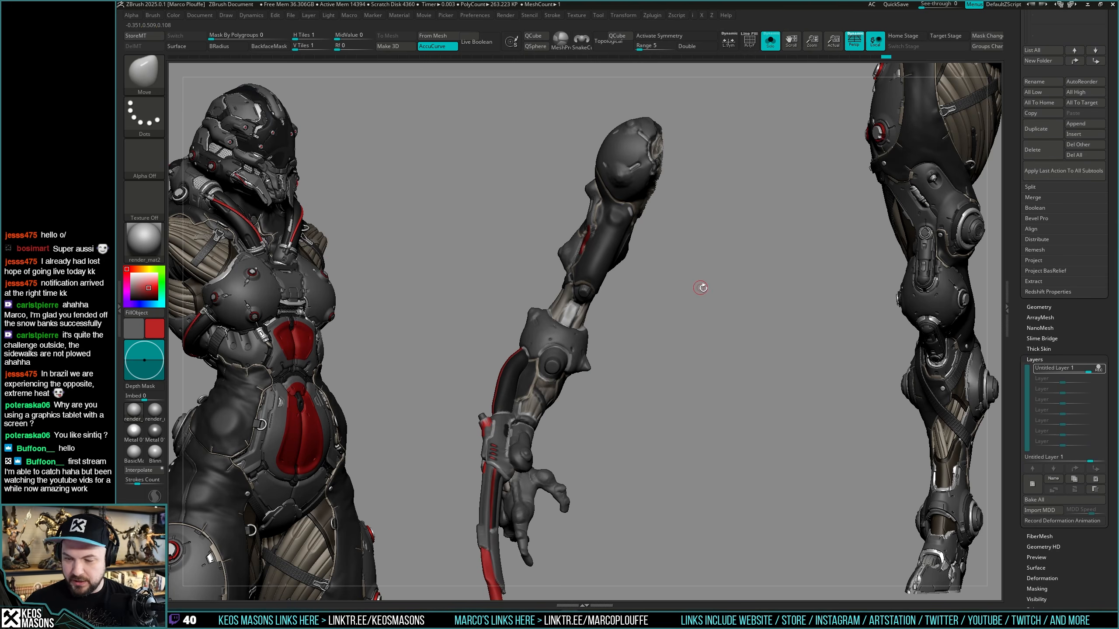
mouse_move(728, 309)
mouse_down()
mouse_move(748, 313)
mouse_move(737, 322)
mouse_up()
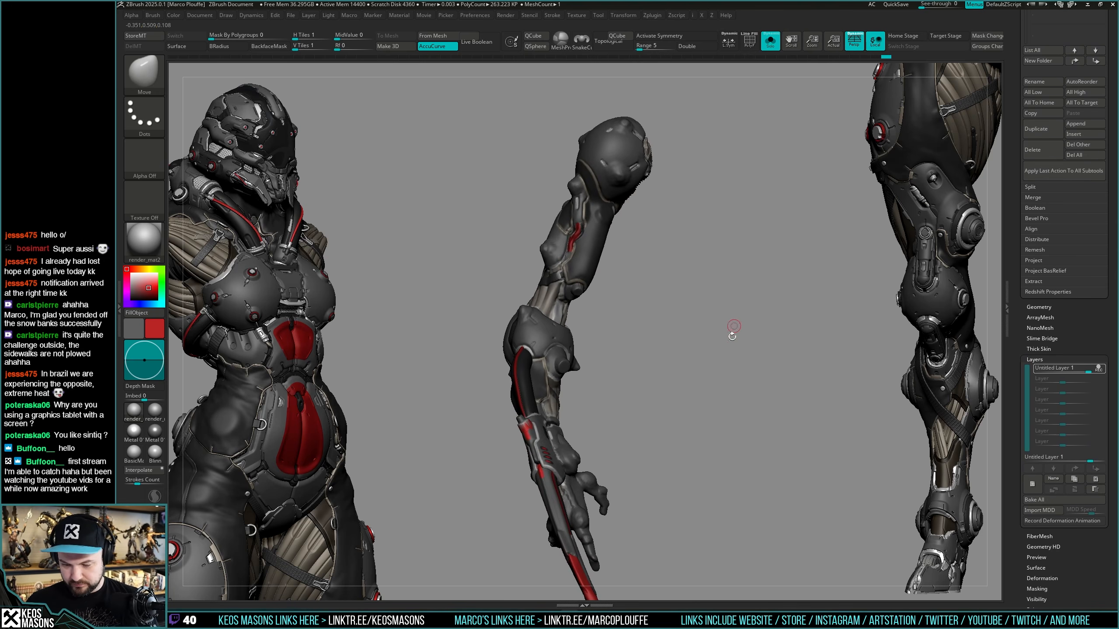
Review the single arm together with the head and torso from several angles, and isolate the arm again.
key(alt+shift+s)
mouse_move(734, 326)
right_down()
mouse_move(780, 315)
mouse_move(718, 374)
mouse_move(716, 325)
right_up()
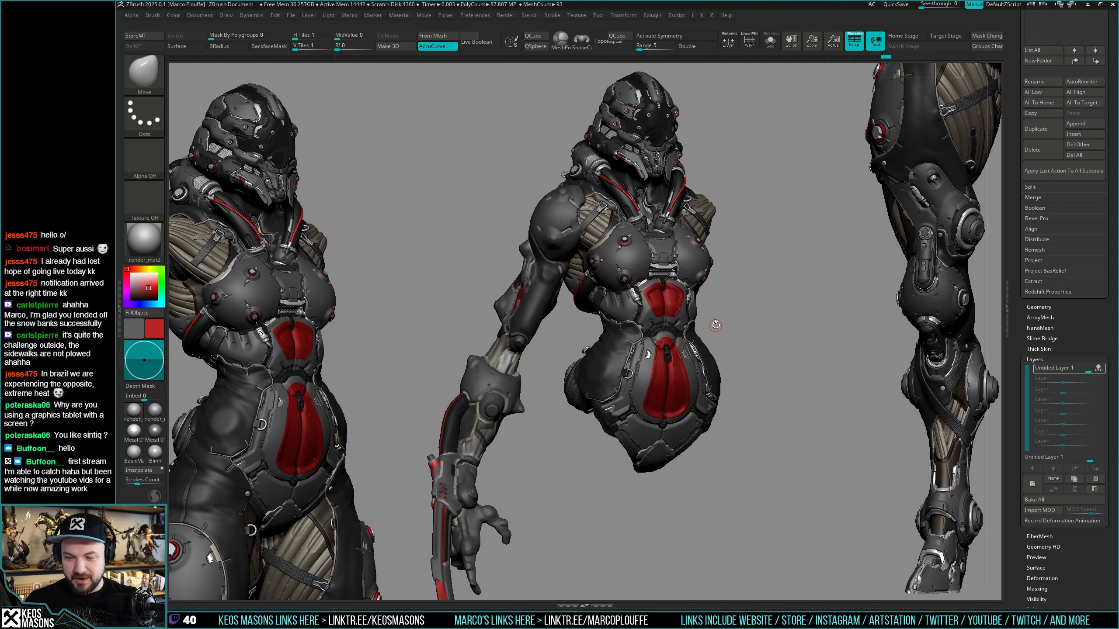
mouse_move(817, 303)
mouse_down()
mouse_move(795, 298)
mouse_move(825, 291)
mouse_up()
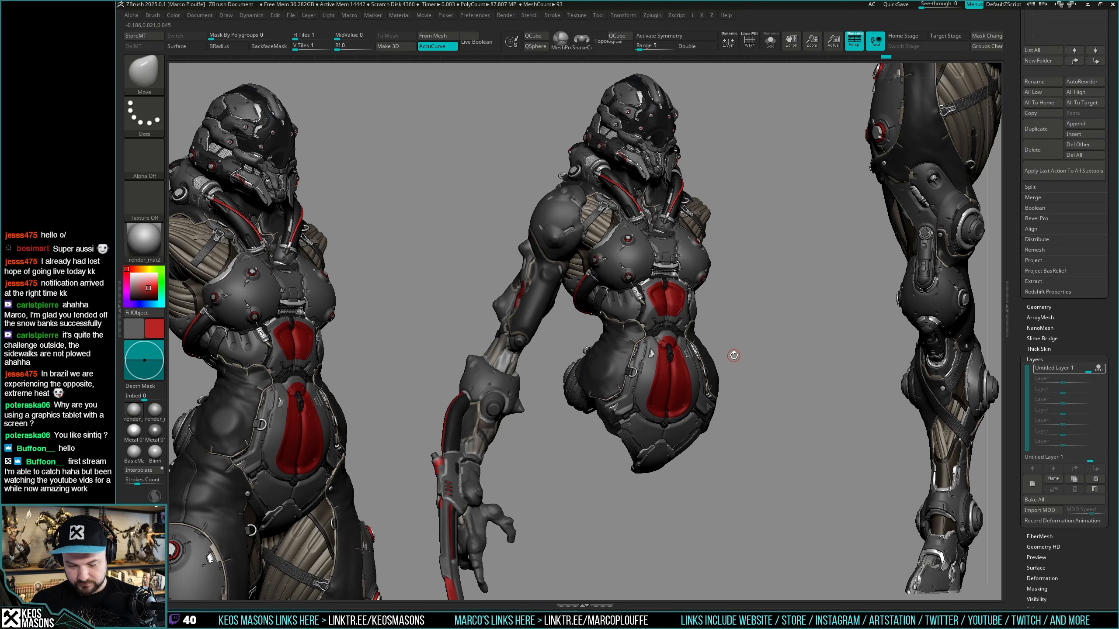
drag(733, 356, 732, 359)
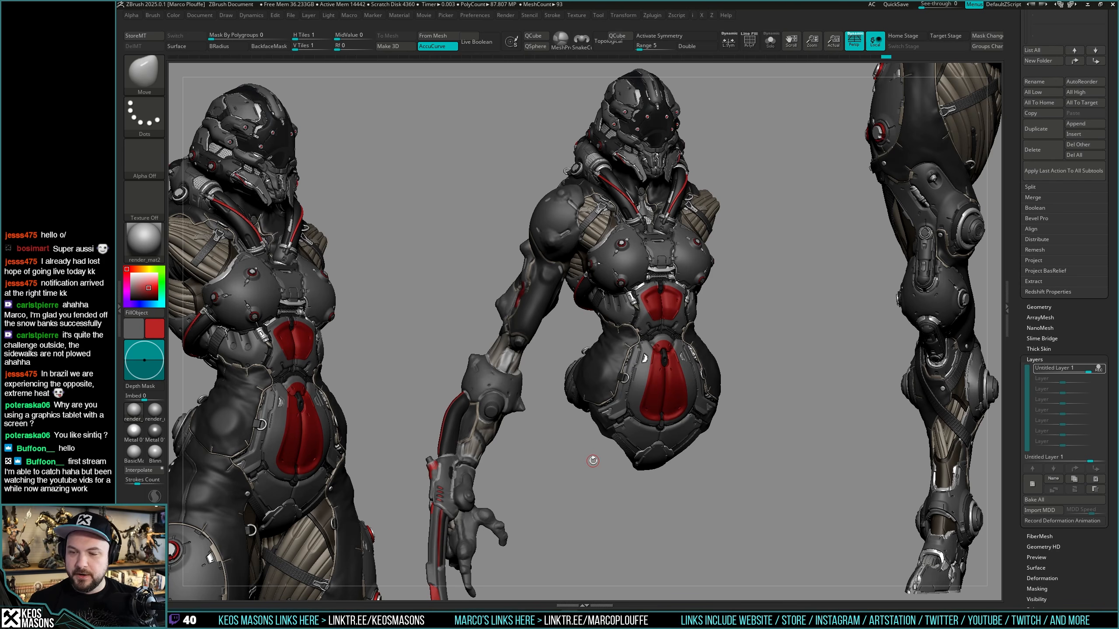
drag(796, 279, 797, 277)
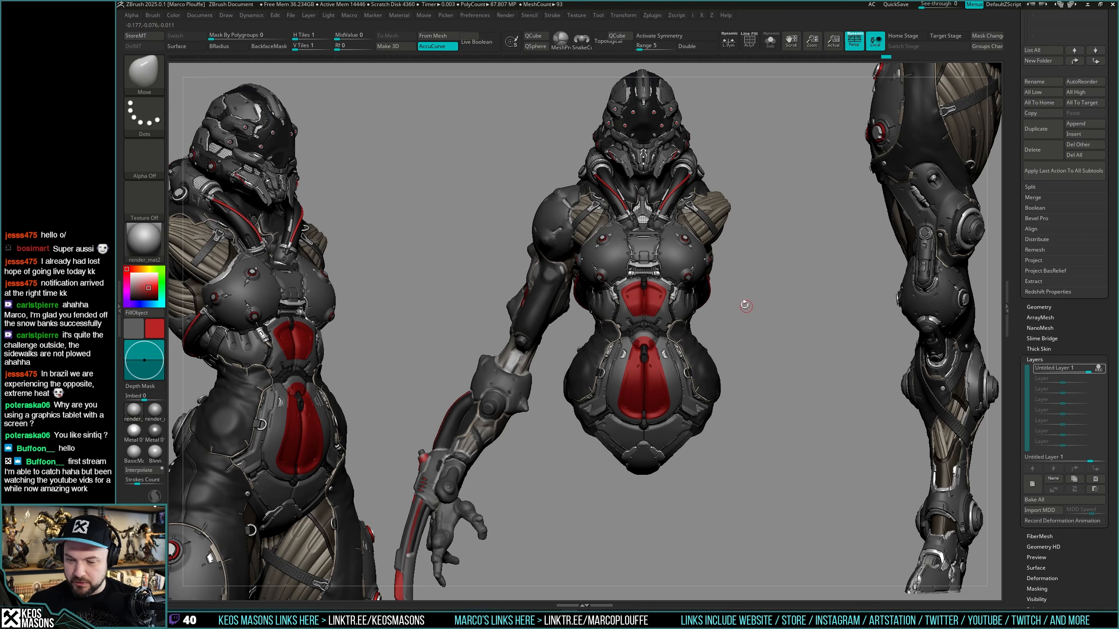
drag(745, 306, 720, 323)
ctrl+right_drag(588, 334, 595, 373)
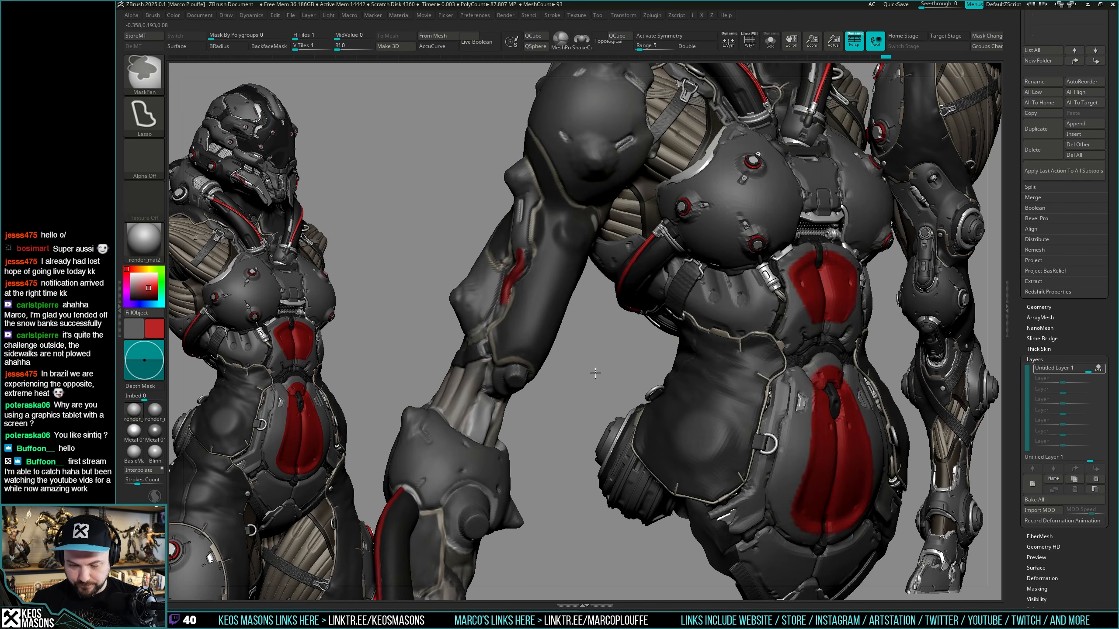
right_drag(498, 368, 726, 315)
key(s)
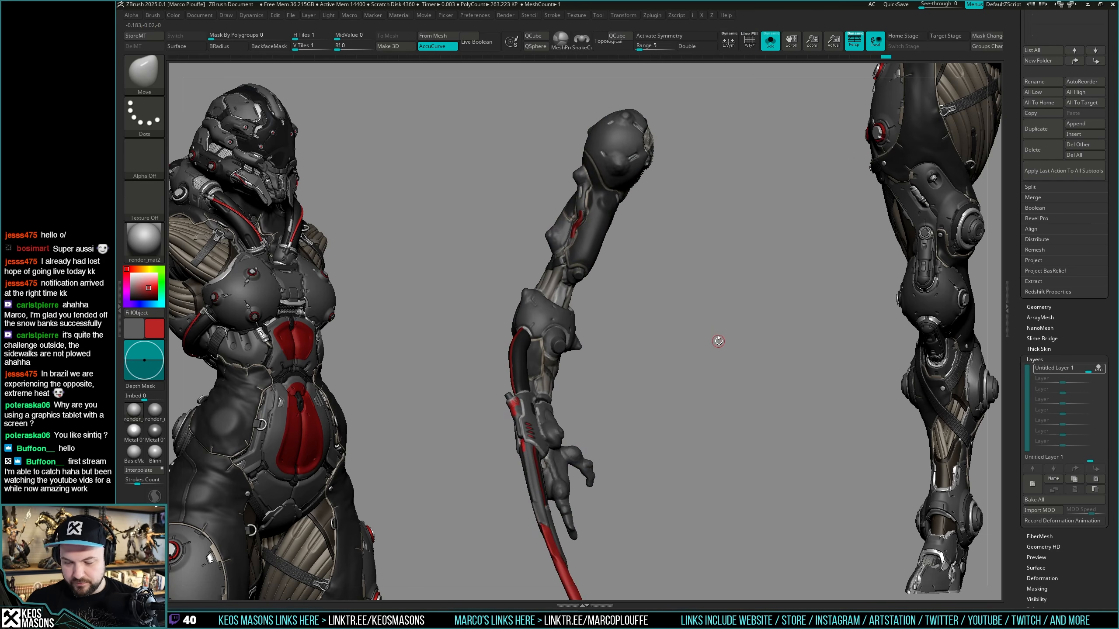
Show the complete figure instead of the isolated arm, and make the legs, foot and intermediate lower-leg folders visible.
key(s)
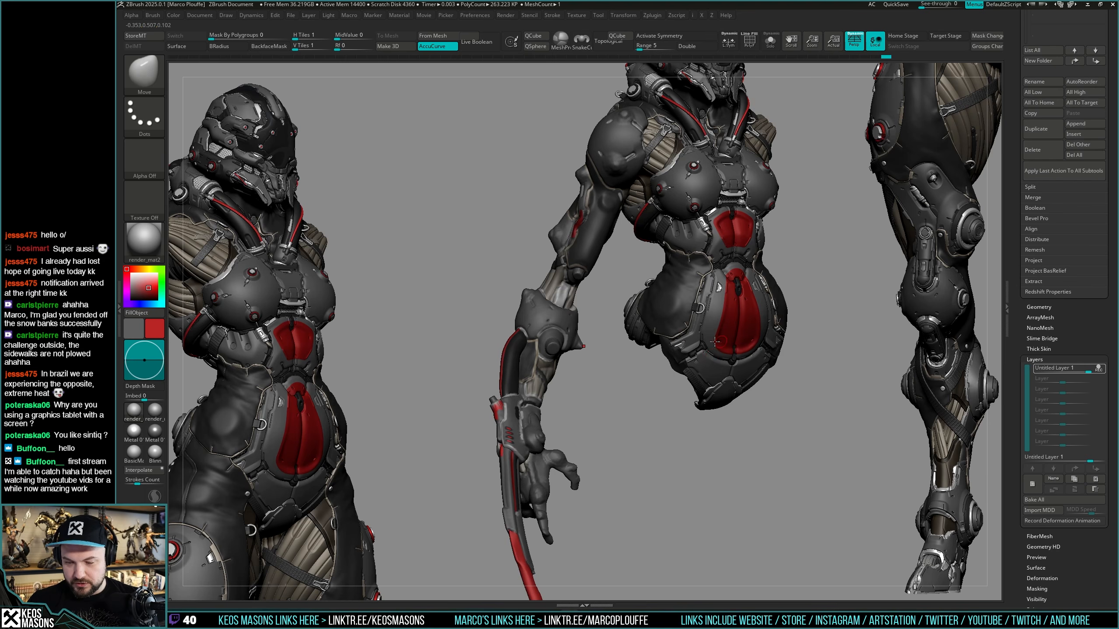
mouse_move(600, 353)
right_down()
mouse_move(636, 365)
mouse_move(576, 332)
mouse_move(585, 380)
mouse_move(634, 365)
mouse_move(576, 321)
mouse_move(610, 397)
mouse_move(614, 382)
mouse_move(612, 406)
mouse_move(652, 375)
mouse_move(641, 383)
right_up()
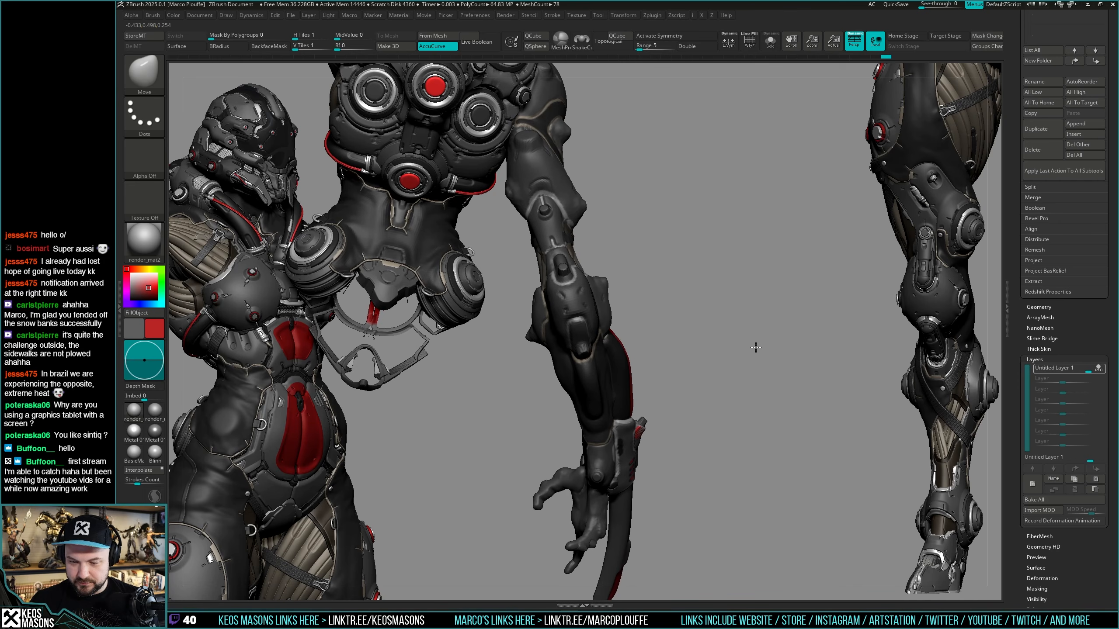
mouse_move(755, 348)
right_down()
mouse_move(649, 354)
mouse_move(627, 379)
mouse_move(662, 370)
mouse_move(642, 400)
right_up()
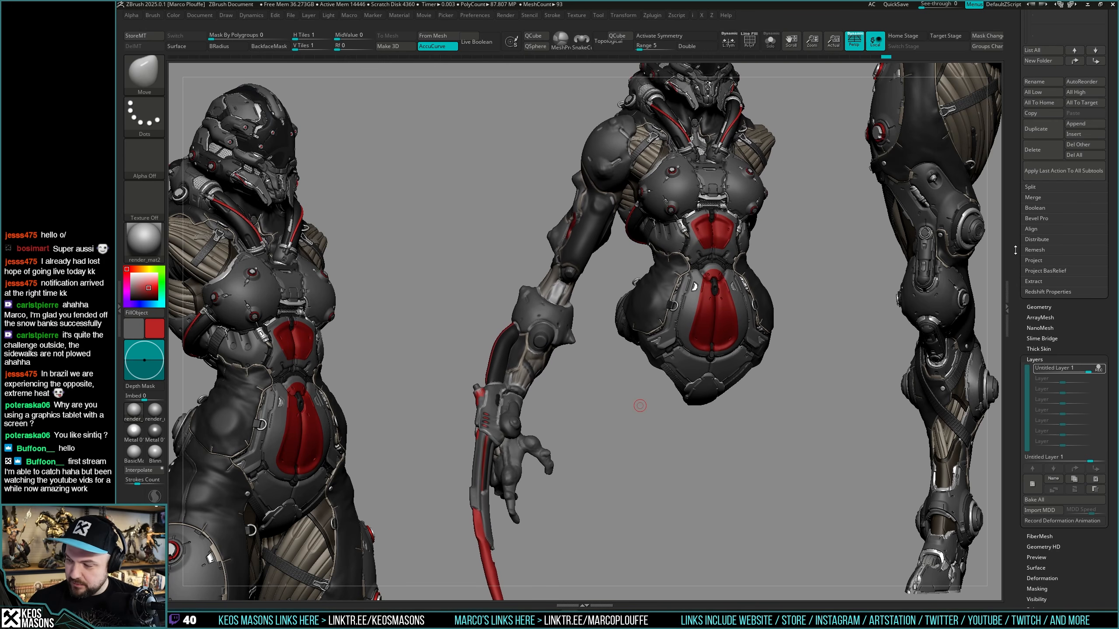
drag(1015, 250, 1019, 335)
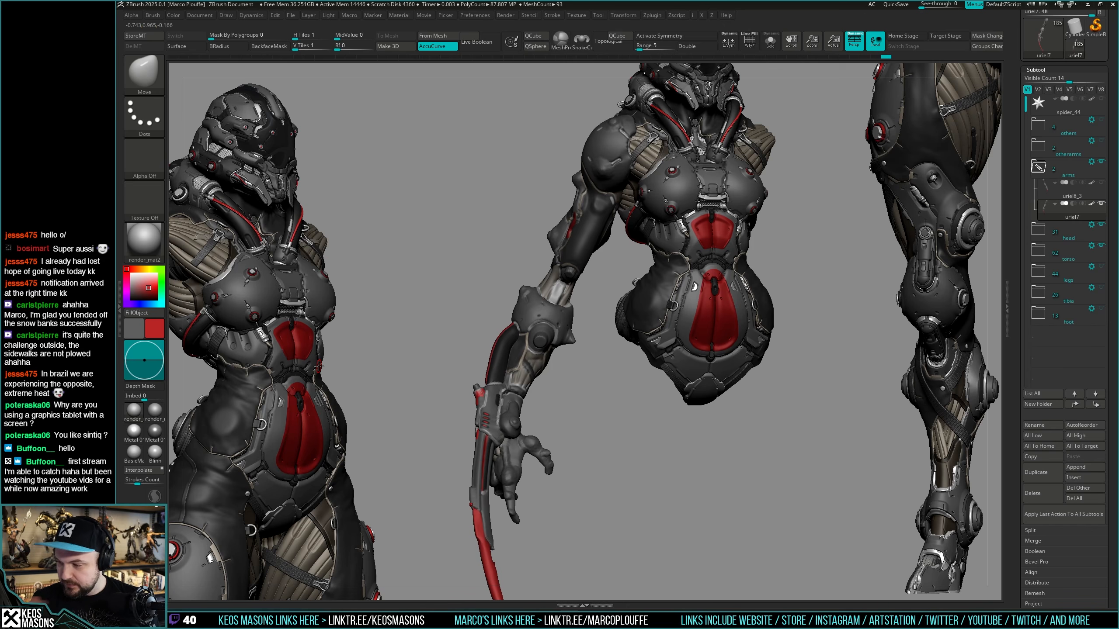
click(1101, 268)
click(1102, 288)
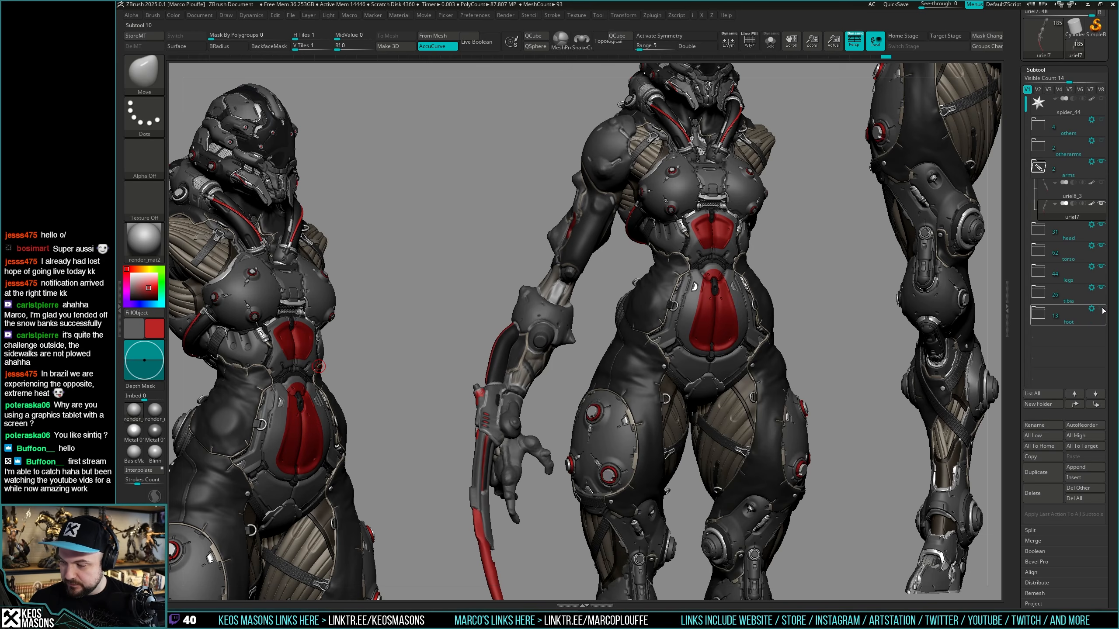
click(1102, 309)
Examine the ankle and lower-leg parts, in isolation and in context, for a mechanical piece suited to the elbow joint.
alt+drag(791, 366, 771, 238)
drag(780, 286, 611, 403)
alt+click(666, 315)
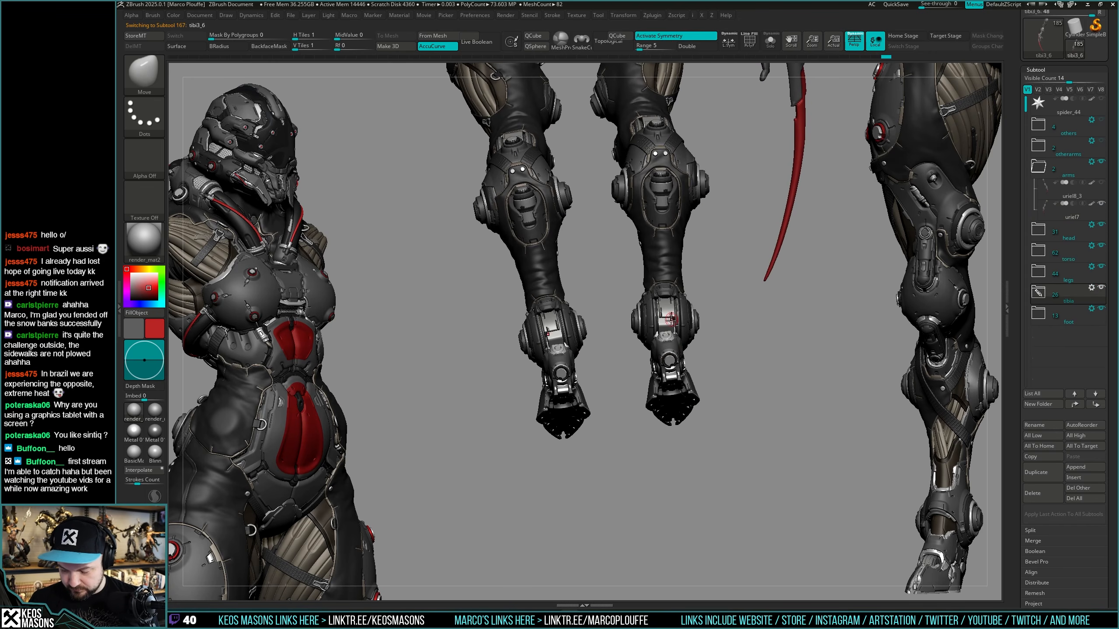
key(alt+s)
key(f)
drag(815, 293, 784, 294)
mouse_move(785, 293)
alt+mouse_down()
mouse_move(736, 335)
mouse_move(757, 343)
mouse_move(740, 362)
mouse_move(757, 344)
mouse_move(729, 342)
mouse_move(744, 339)
alt+mouse_up()
key(alt+s)
key(alt+s)
key(shift+f)
key(shift+f)
key(alt+s)
Select the round mechanical disc on the foot and check it in isolation.
alt+click(680, 447)
key(alt+s)
drag(686, 427, 670, 395)
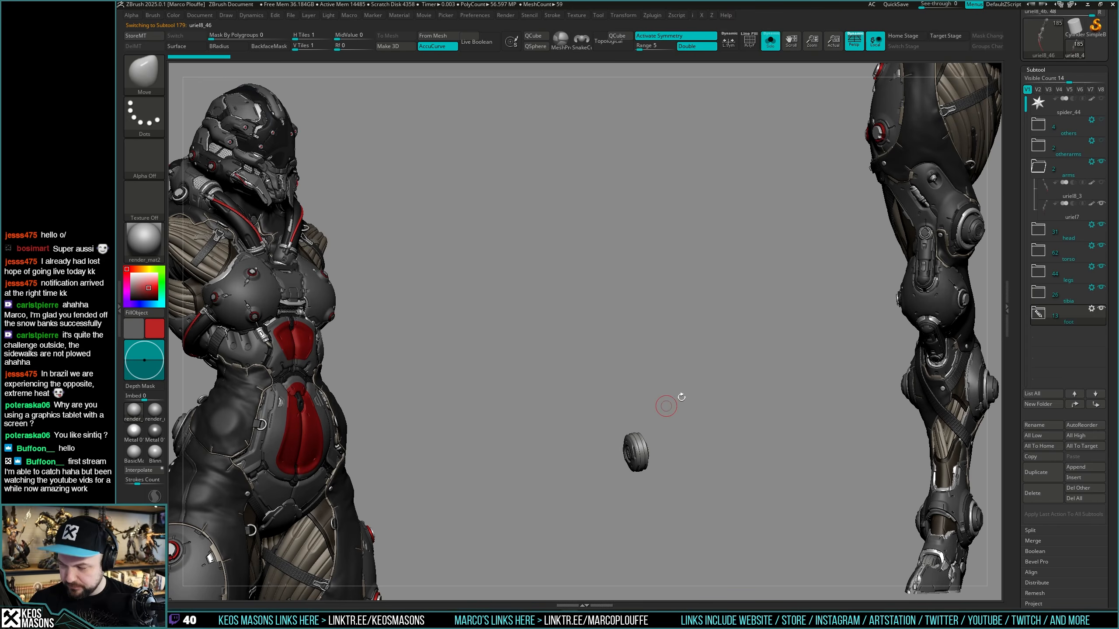
key(alt+s)
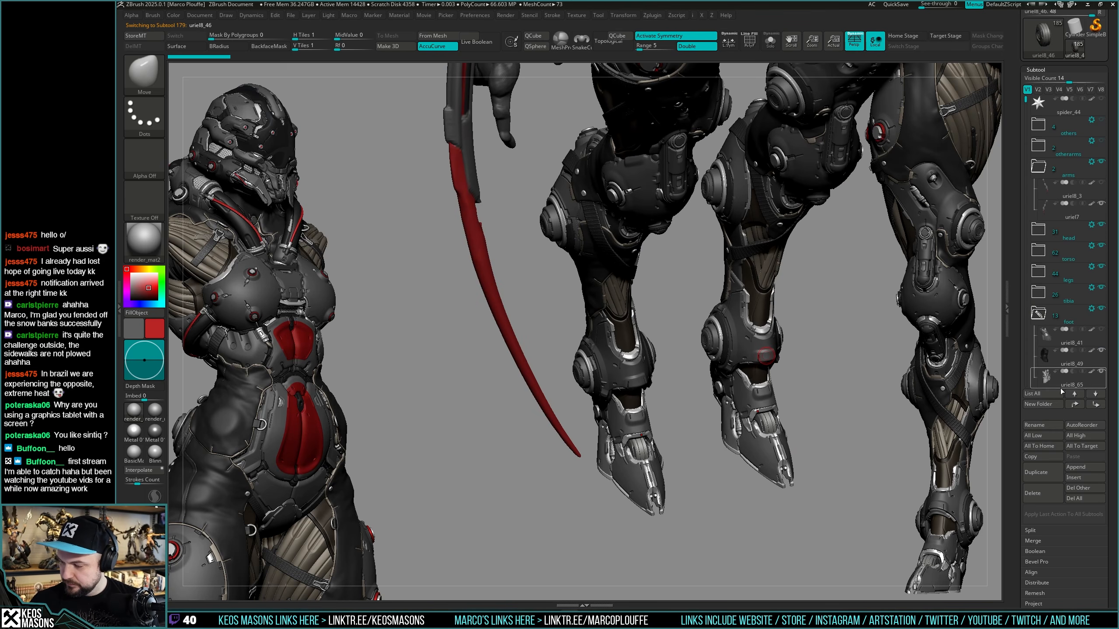
Duplicate the selected foot disc and place the copy in the arms folder between uriel8_3 and uriel7.
click(1036, 472)
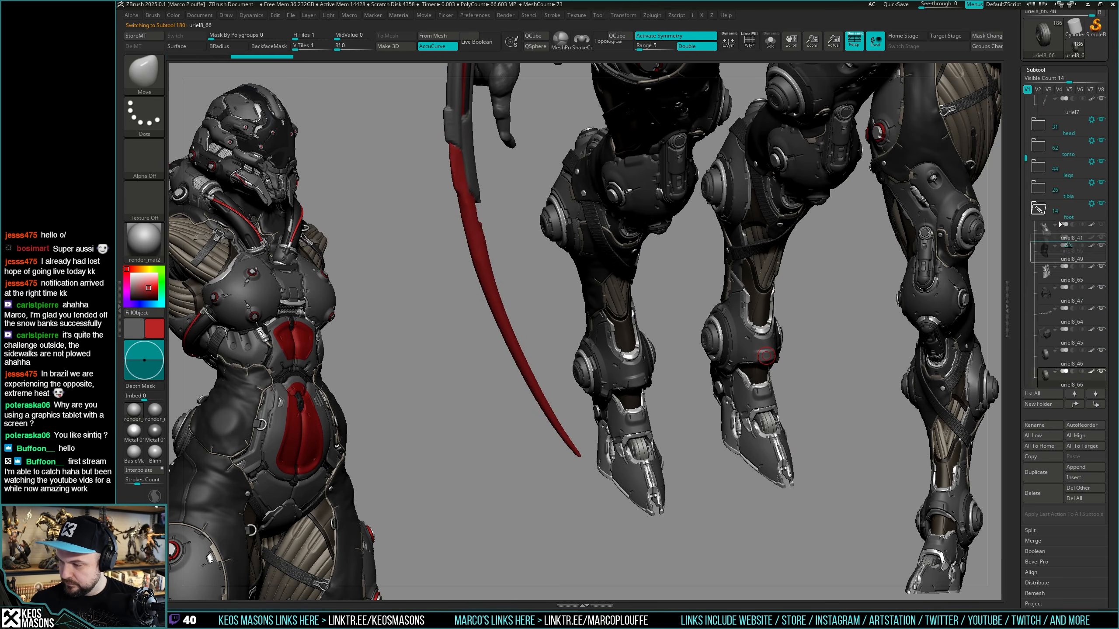
scroll(1056, 97, up, 1)
scroll(1056, 97, up, 2)
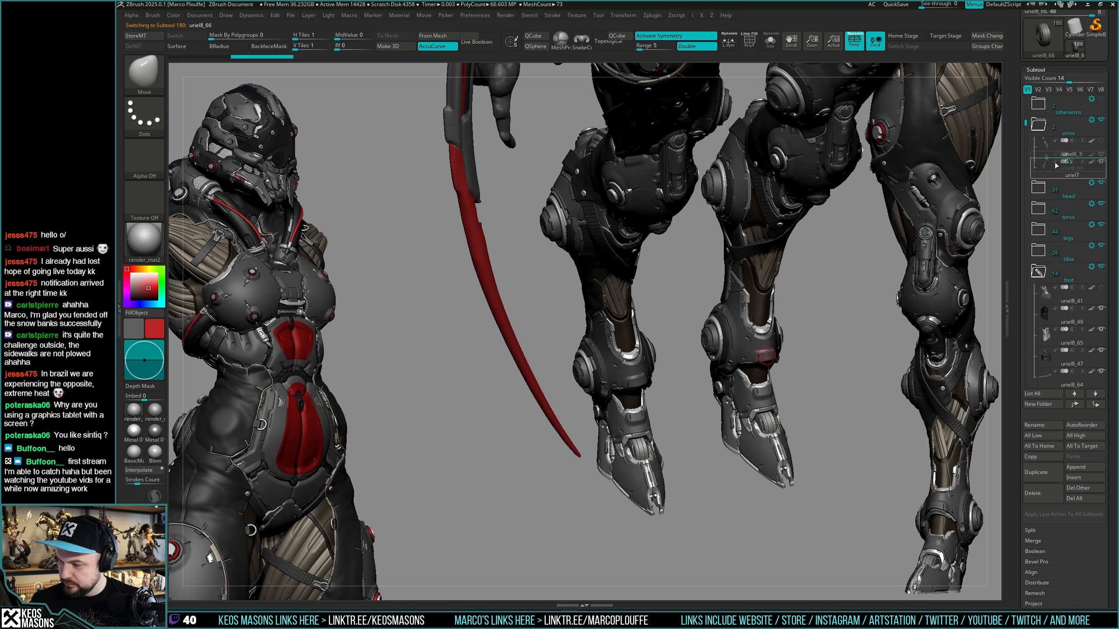
key(alt+s)
Move the copied disc with the transform gizmo from the foot up to the thigh, with symmetry off.
key(w)
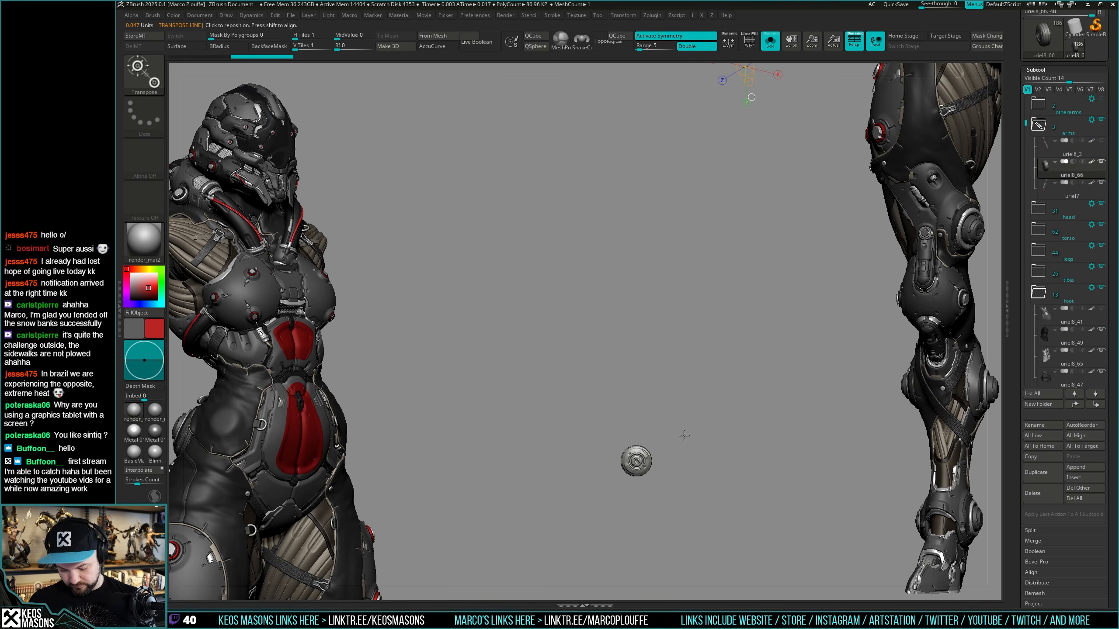
key(y)
key(alt+s)
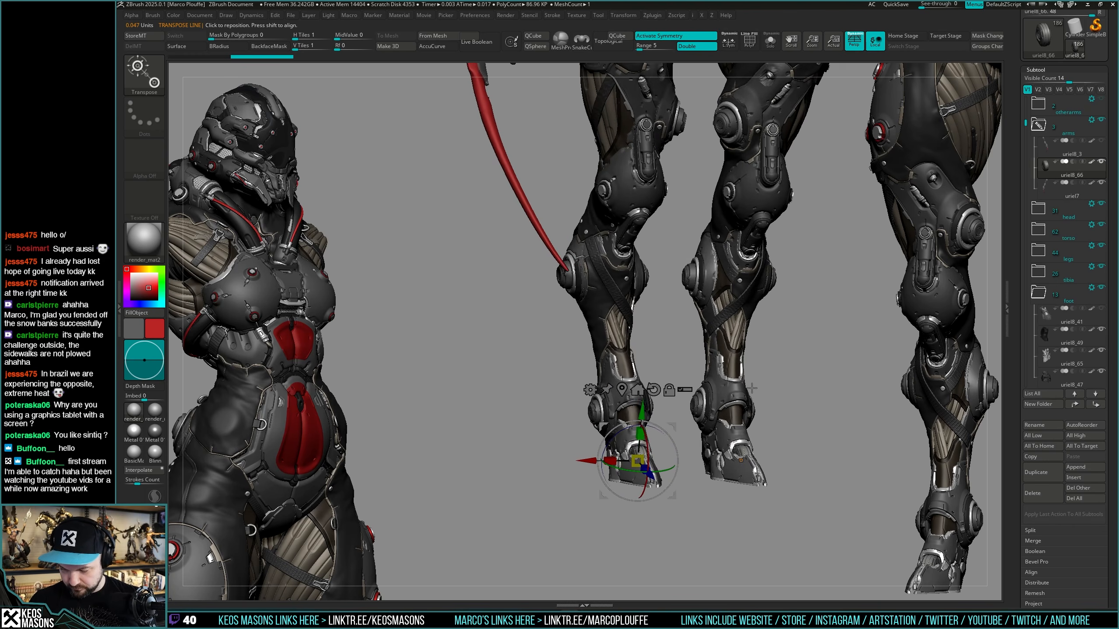
drag(641, 410, 651, 437)
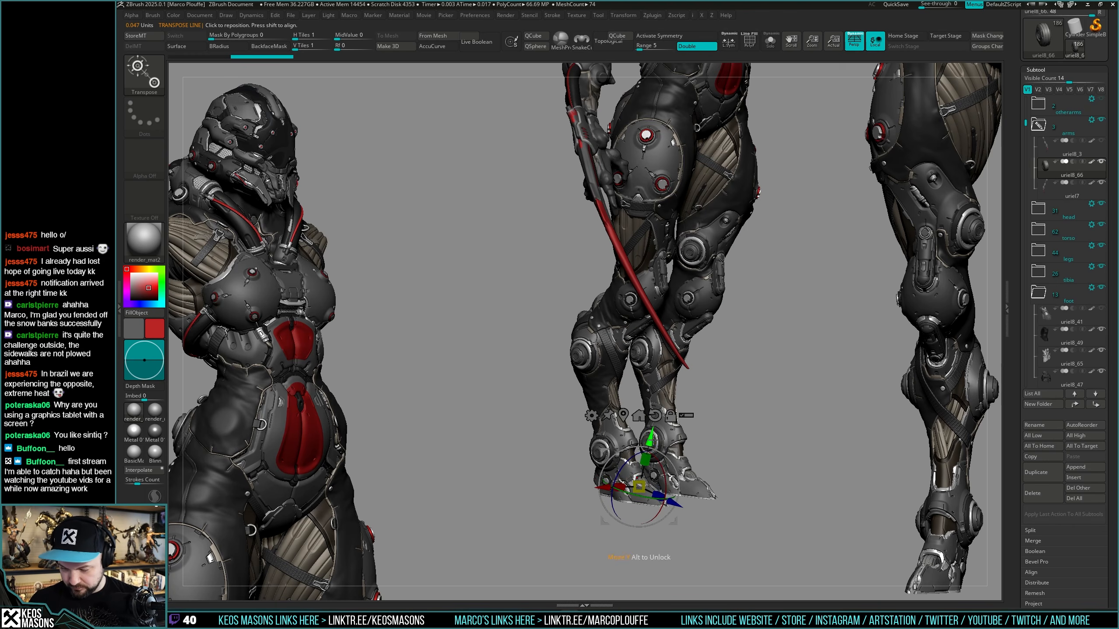
click(687, 304)
click(722, 154)
drag(764, 127, 697, 323)
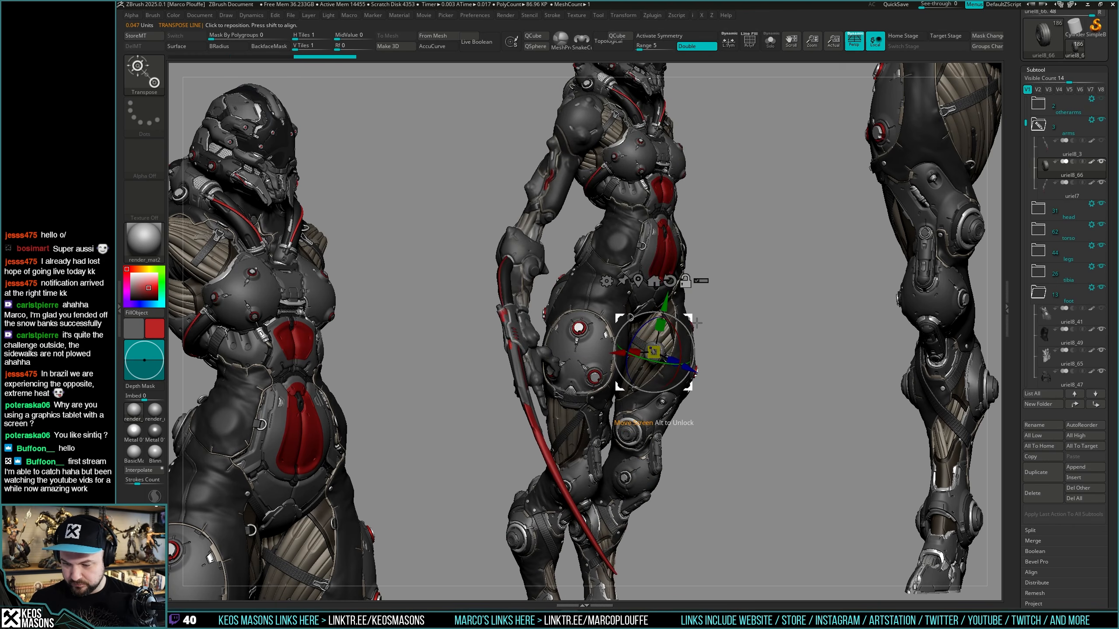
Turn symmetry back on, bring the disc to the arm just above the elbow, and rotate it about 24 degrees to follow the arm.
key(x)
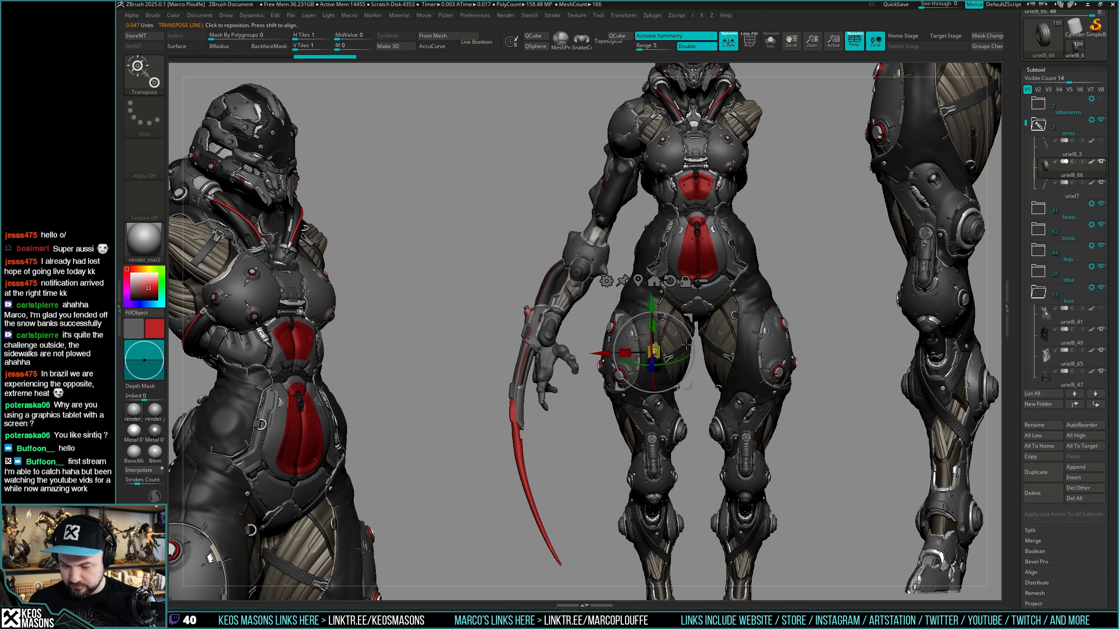
click(599, 252)
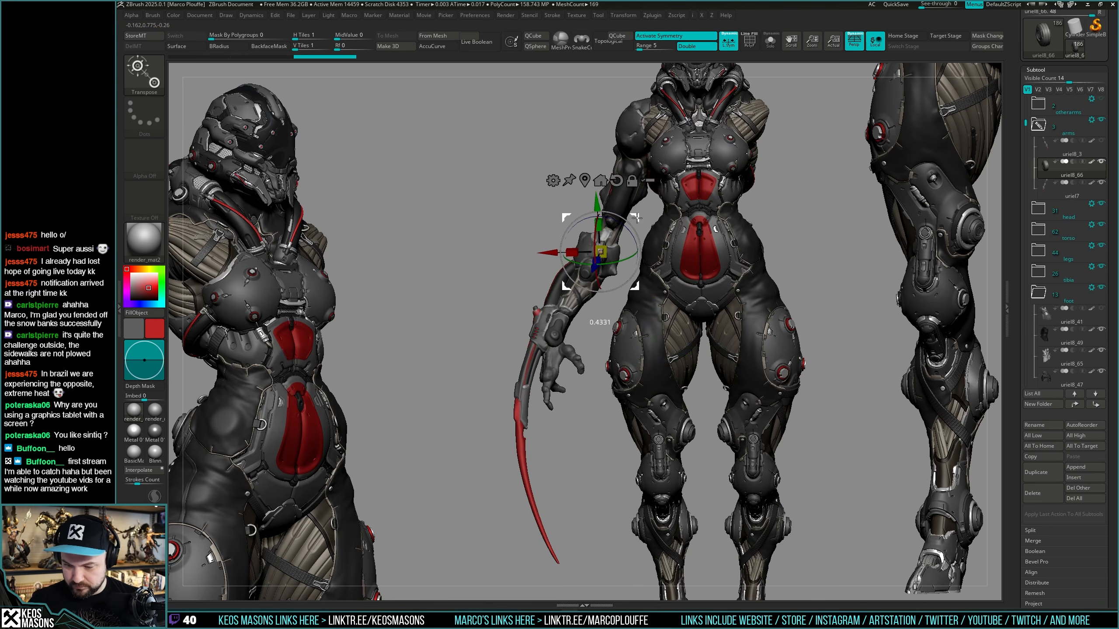
scroll(637, 218, up, 5)
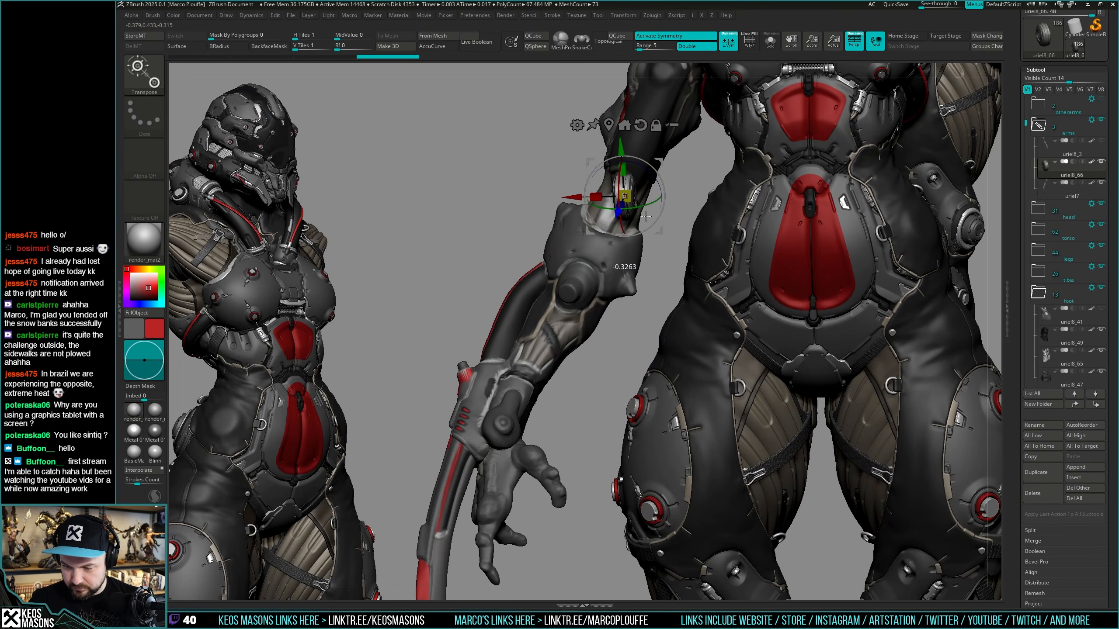
scroll(646, 215, up, 5)
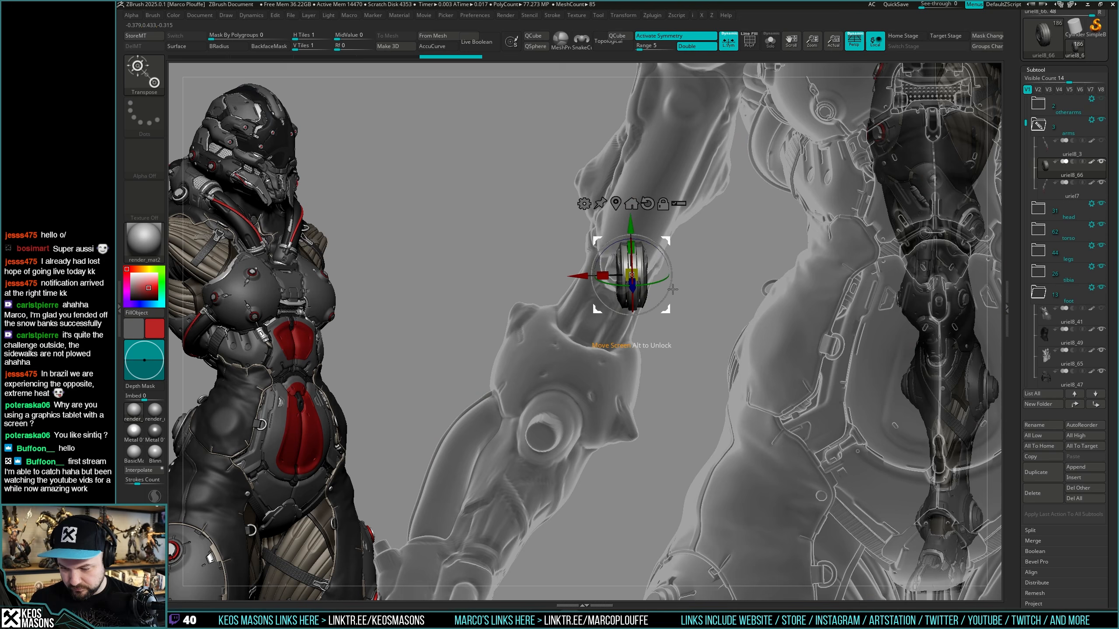
drag(673, 289, 650, 245)
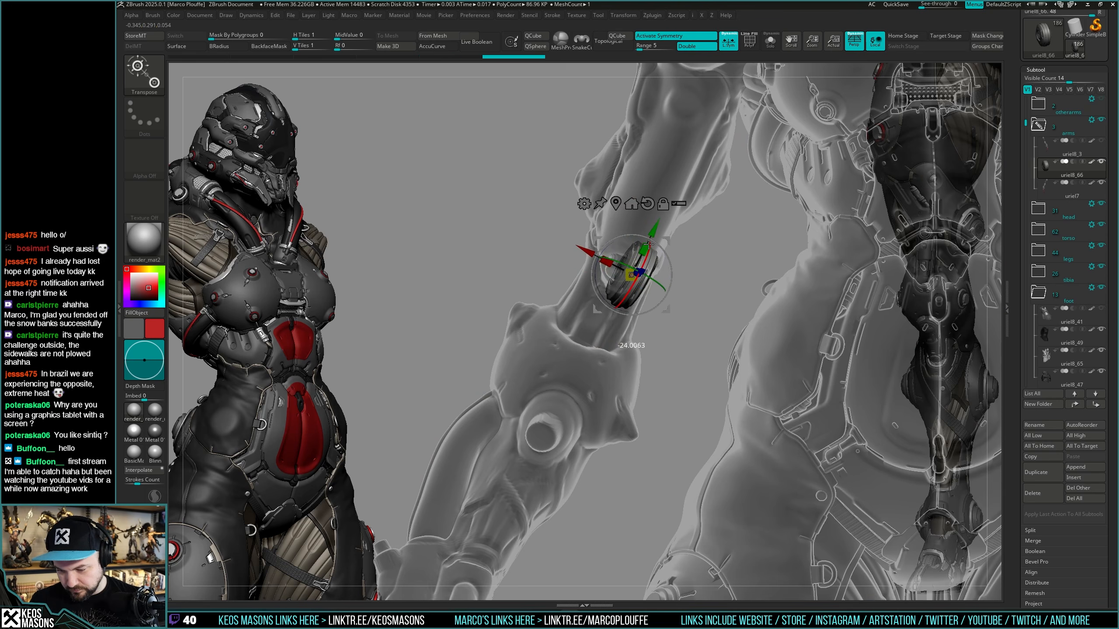
key(shift+ctrl+s)
key(g)
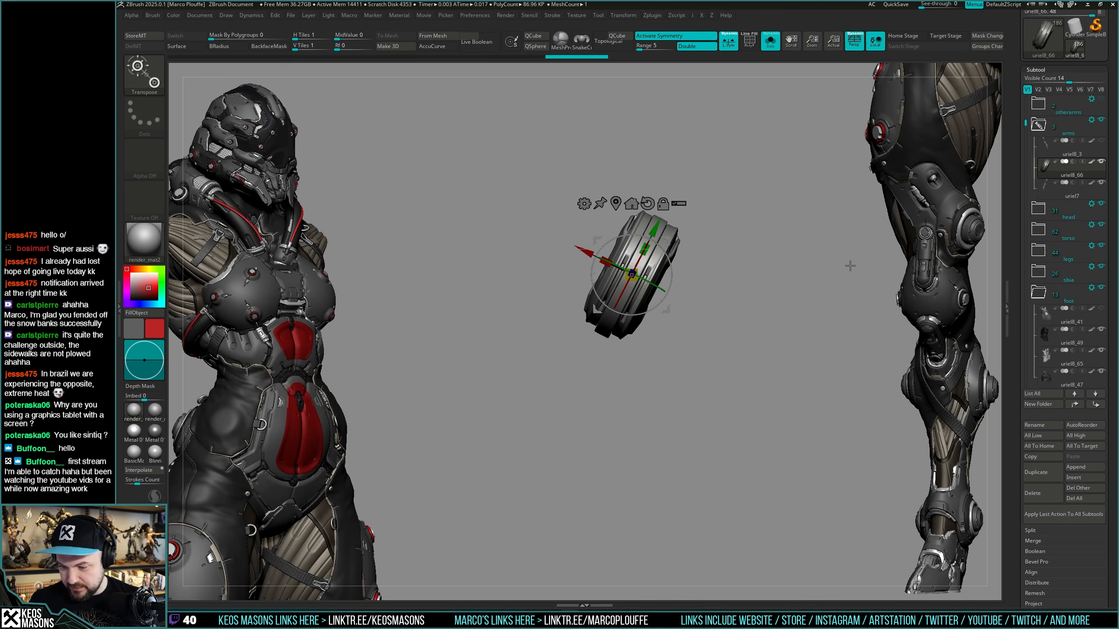
key(g)
click(704, 446)
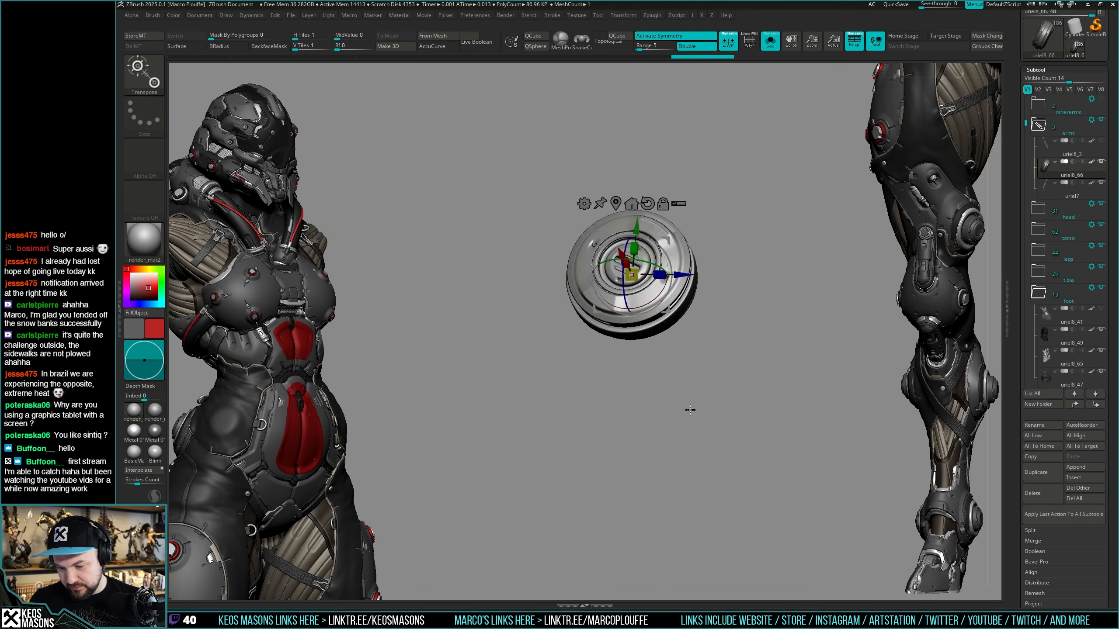
drag(690, 410, 731, 417)
key(ctrl+z)
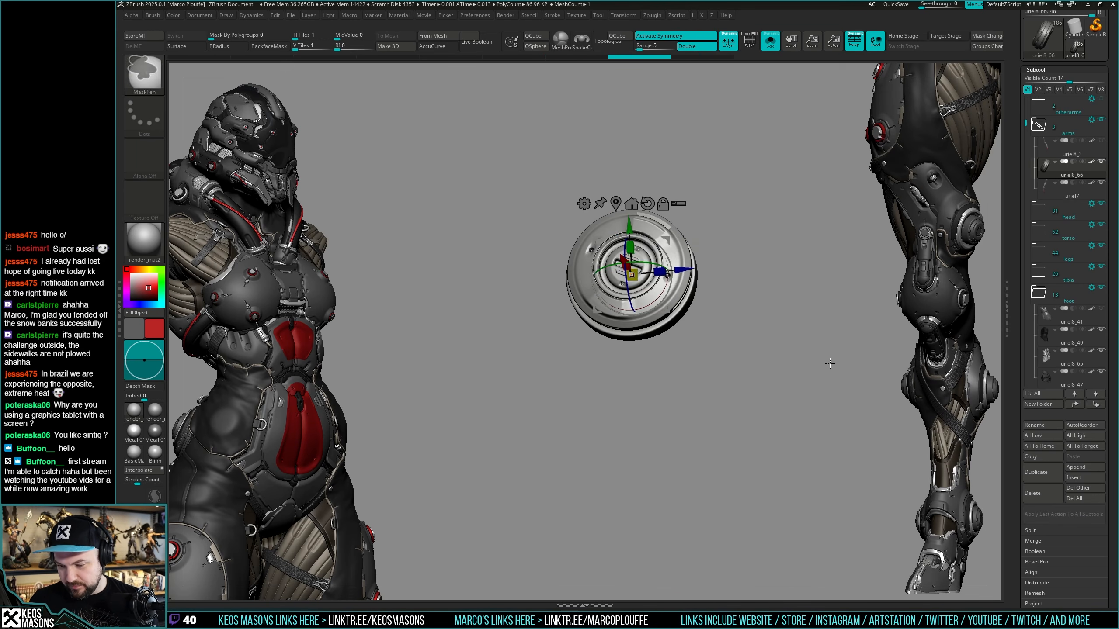
key(ctrl+z)
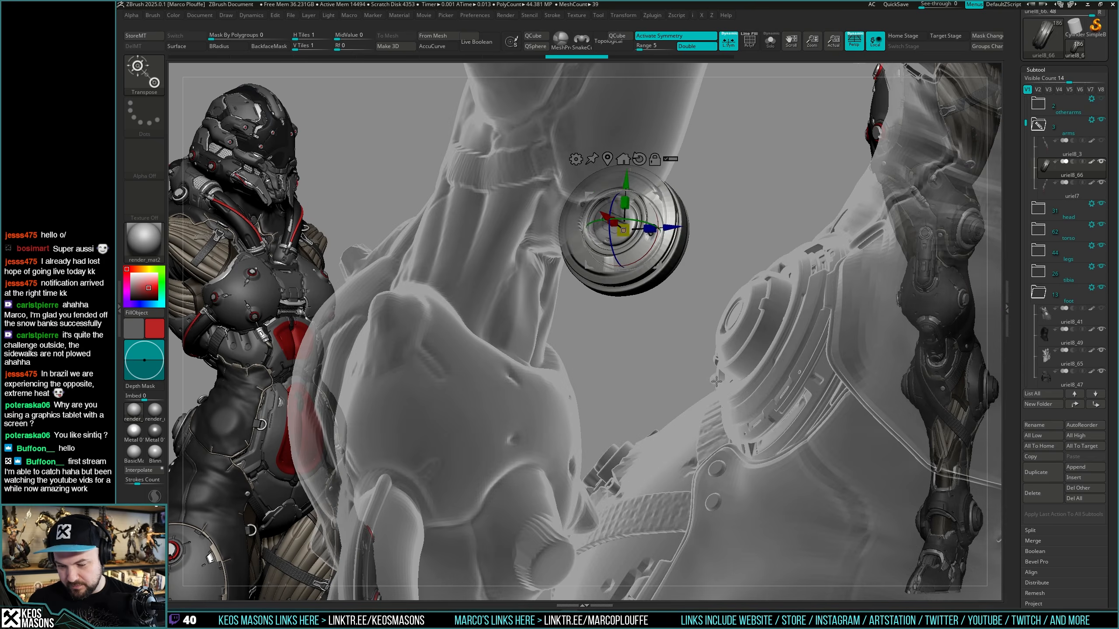
key(ctrl+z)
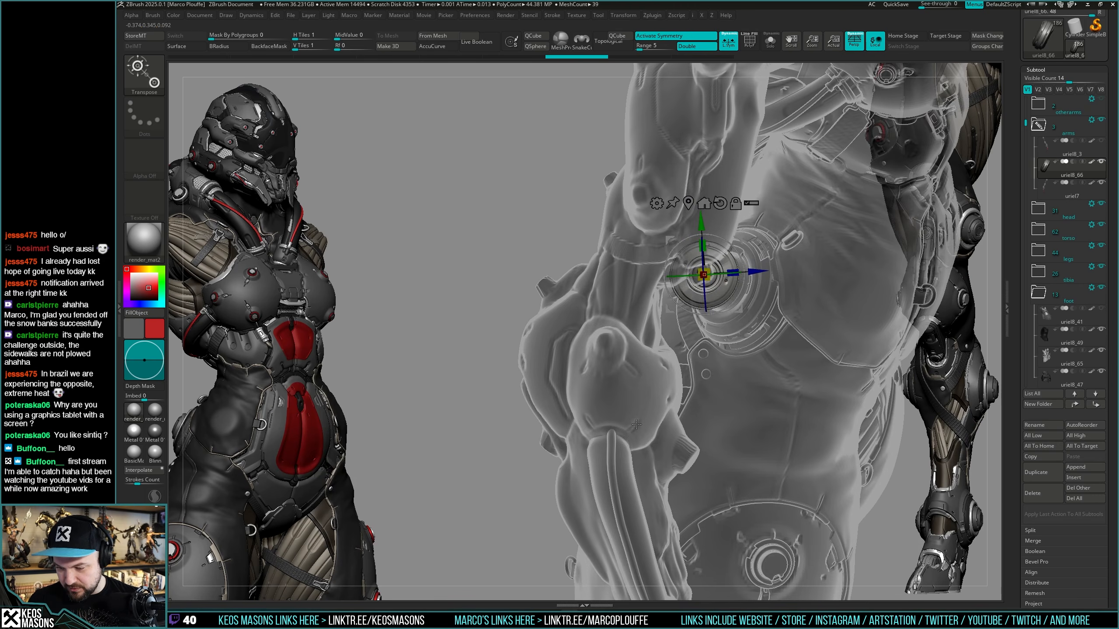
Move the disc down into the elbow socket and adjust its tilt and sideways position to fit the opening.
drag(744, 239, 663, 303)
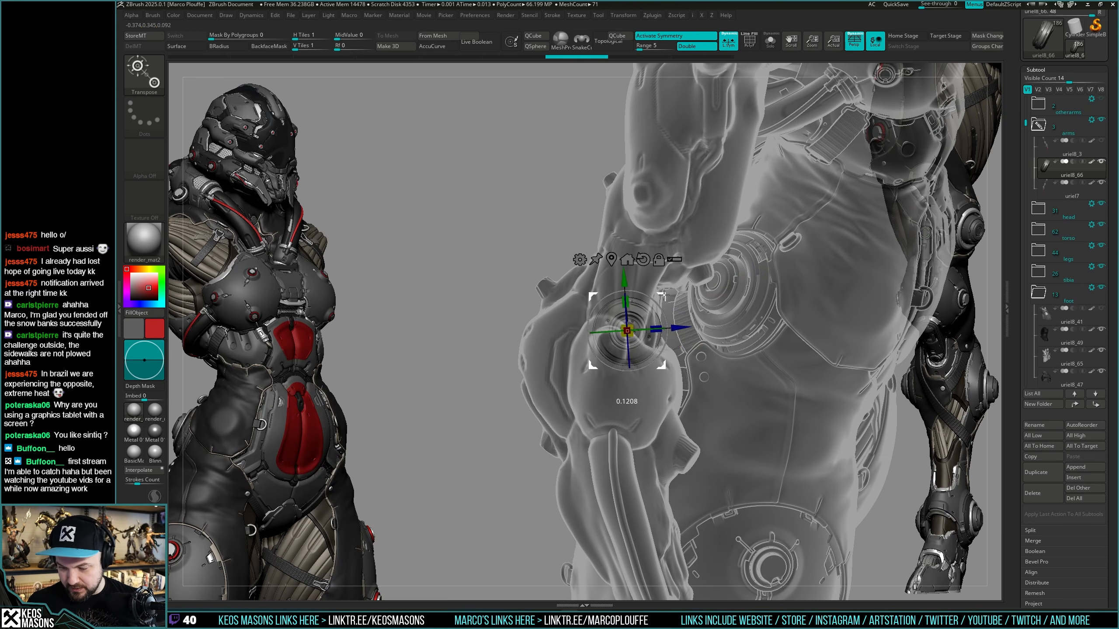
right_drag(688, 340, 681, 456)
drag(675, 346, 678, 345)
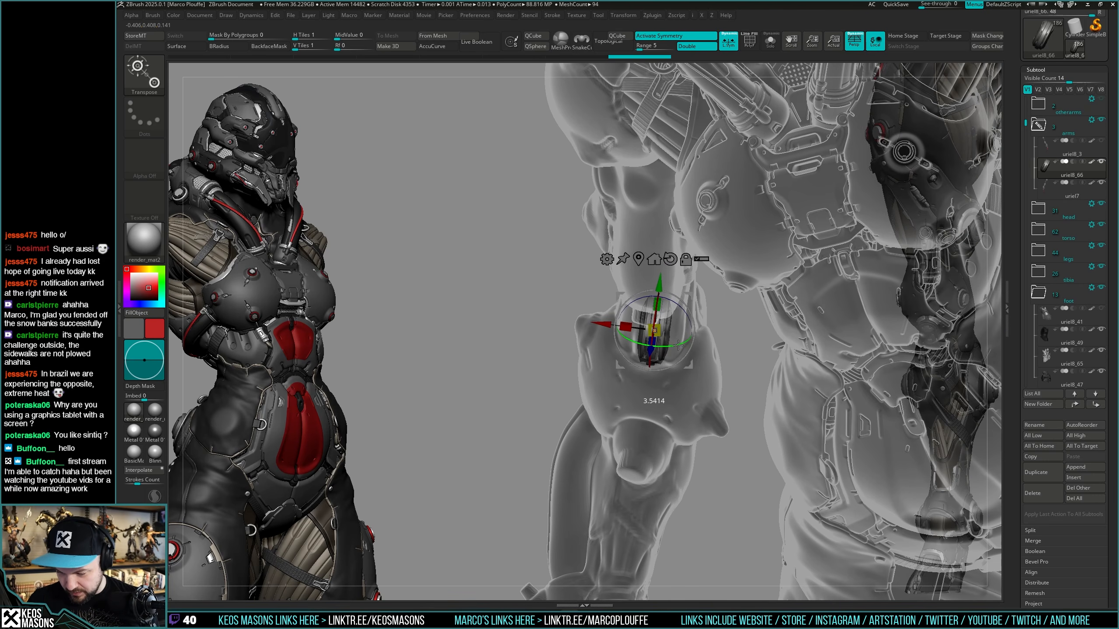
right_drag(686, 391, 680, 361)
drag(670, 338, 665, 337)
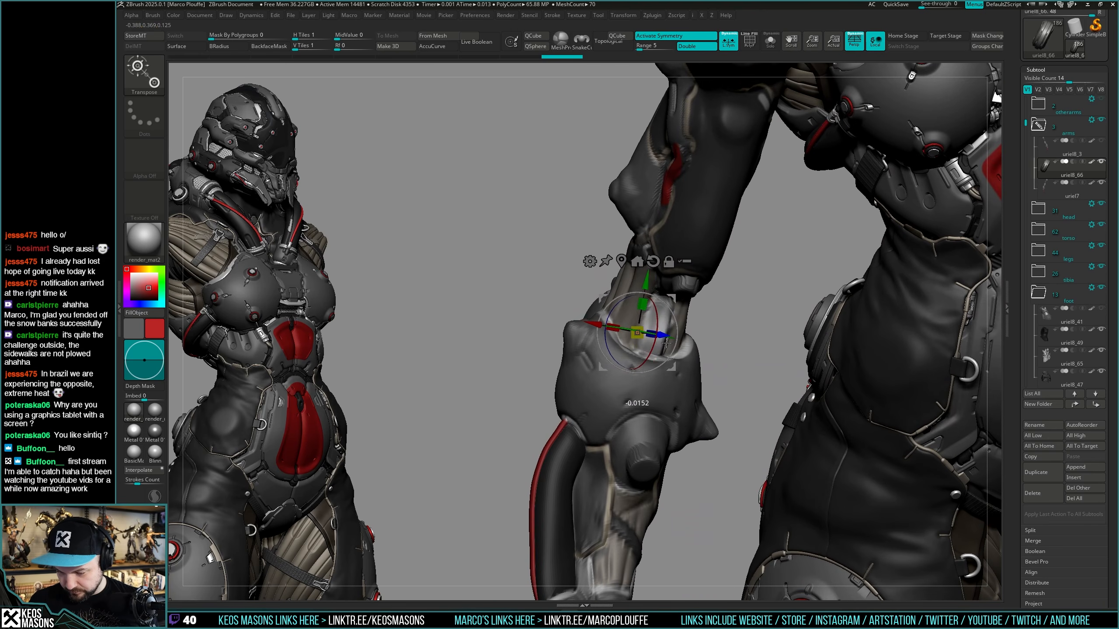
Refine the disc's depth, height and rotation so it sits centred between the upper arm and the elbow guard.
right_drag(669, 359, 643, 334)
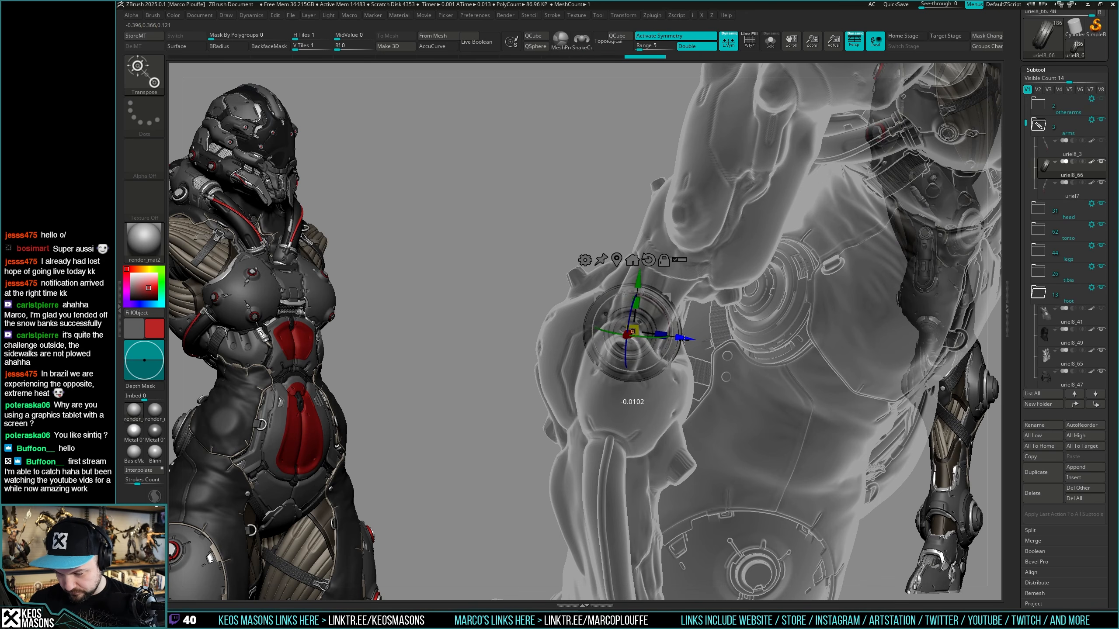
right_drag(680, 421, 648, 286)
drag(639, 273, 639, 276)
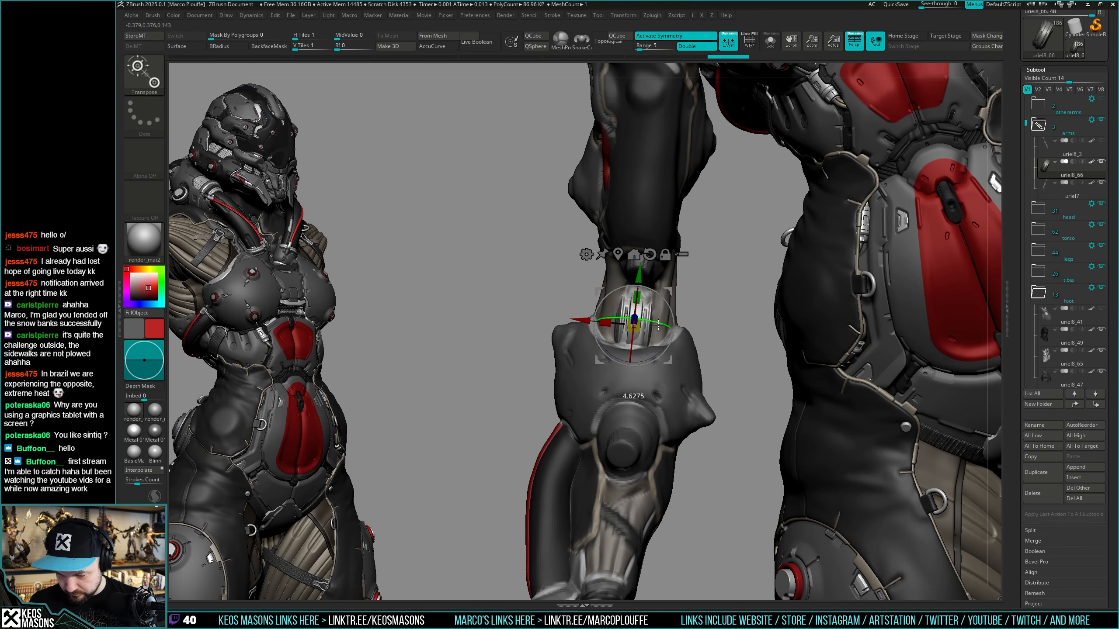
drag(658, 325, 659, 325)
right_drag(707, 332, 674, 342)
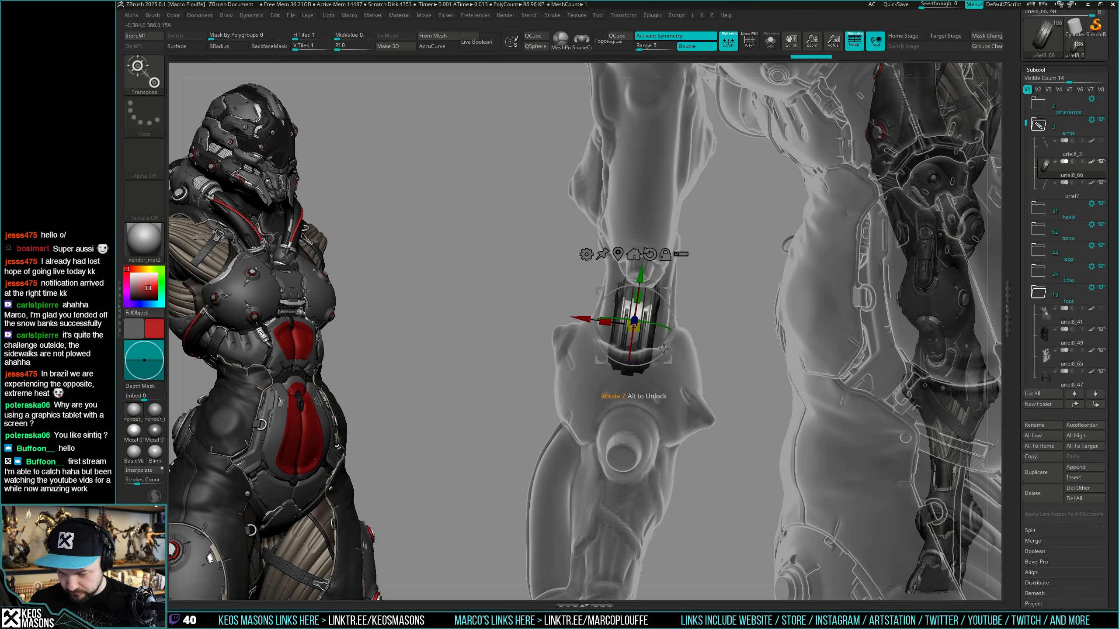
drag(662, 350, 665, 349)
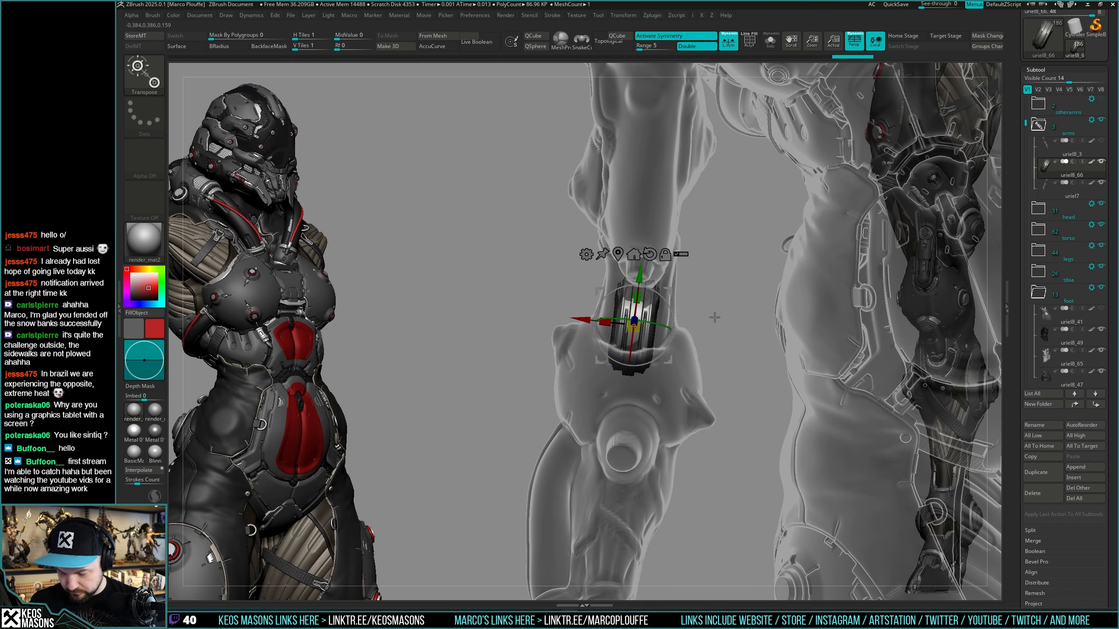
Nudge the disc into line with the elbow joint, judging the fit from behind and above the arm.
right_drag(715, 317, 679, 345)
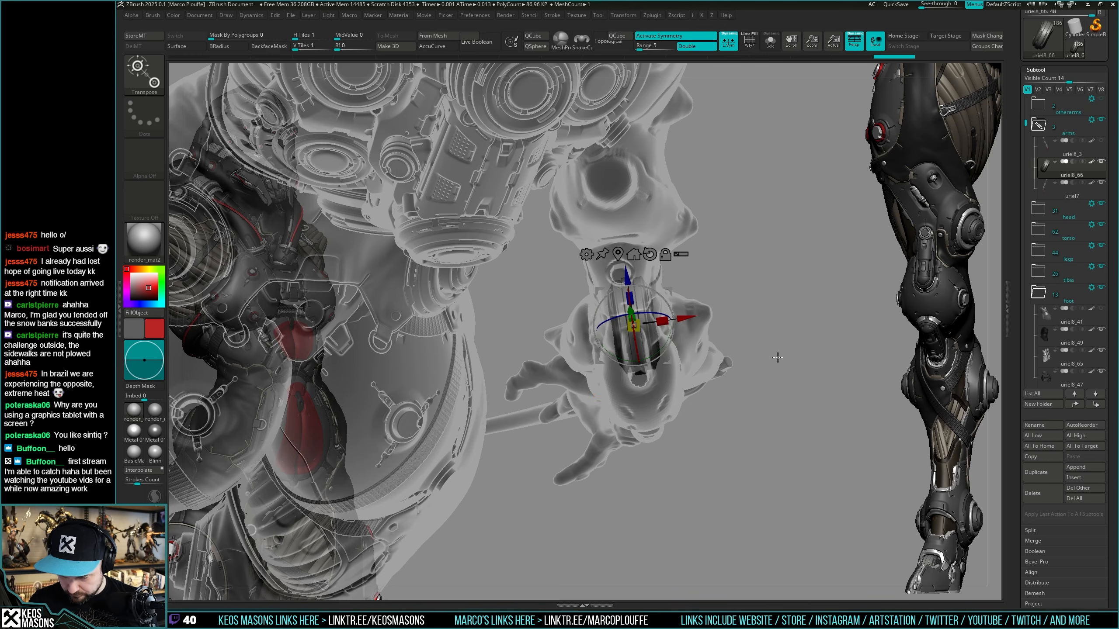
right_drag(777, 357, 759, 392)
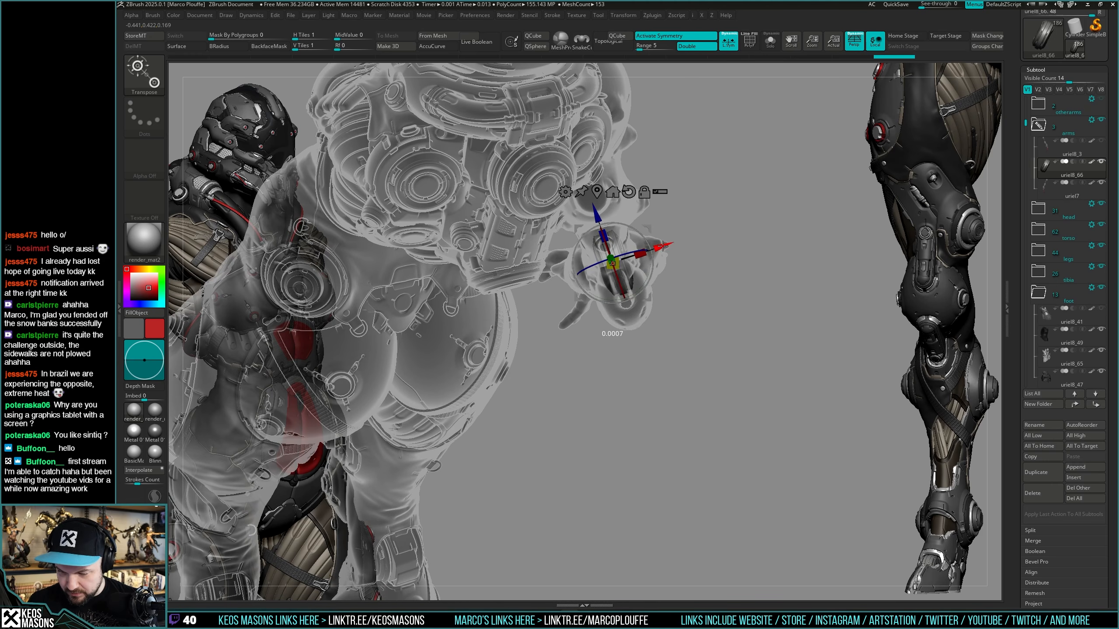
mouse_move(700, 256)
right_down()
mouse_move(696, 340)
mouse_move(680, 375)
mouse_move(655, 382)
right_up()
Isolate the elbow disc and return to the Move brush for sculpting.
key(alt+t)
key(alt+s)
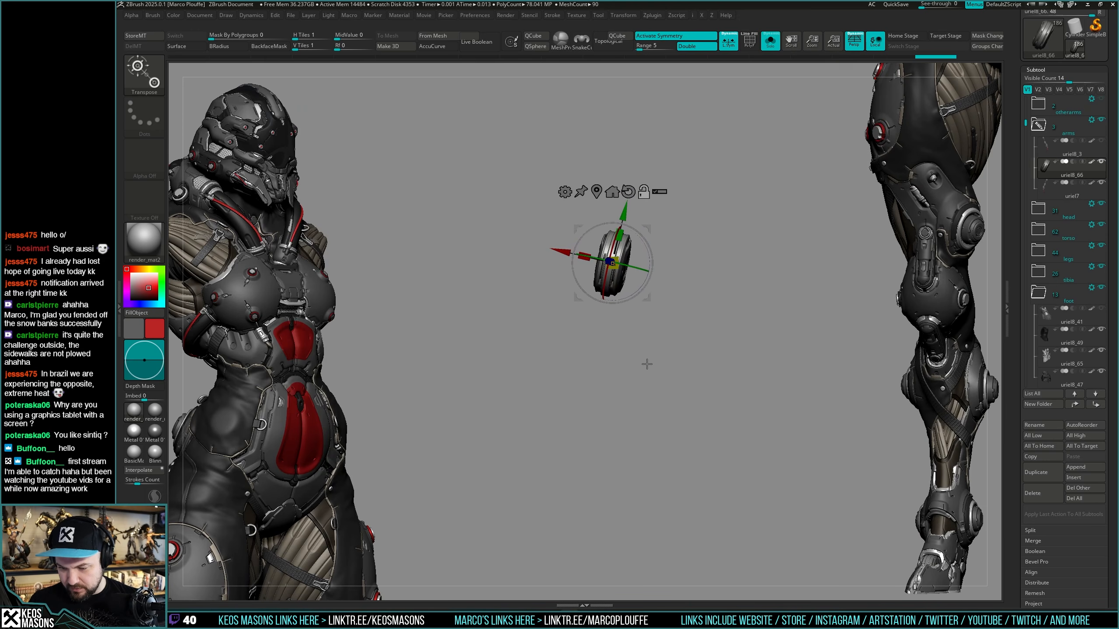
key(q)
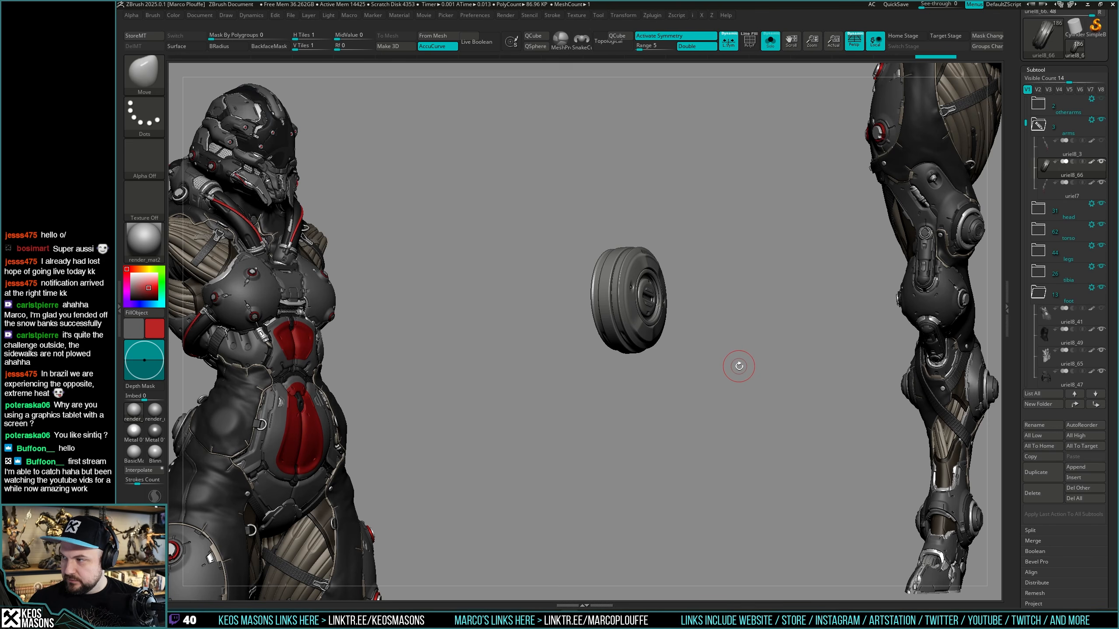
Duplicate the elbow disc, then enlarge the copy and shift it toward the middle of the elbow guard.
click(1040, 474)
key(alt+s)
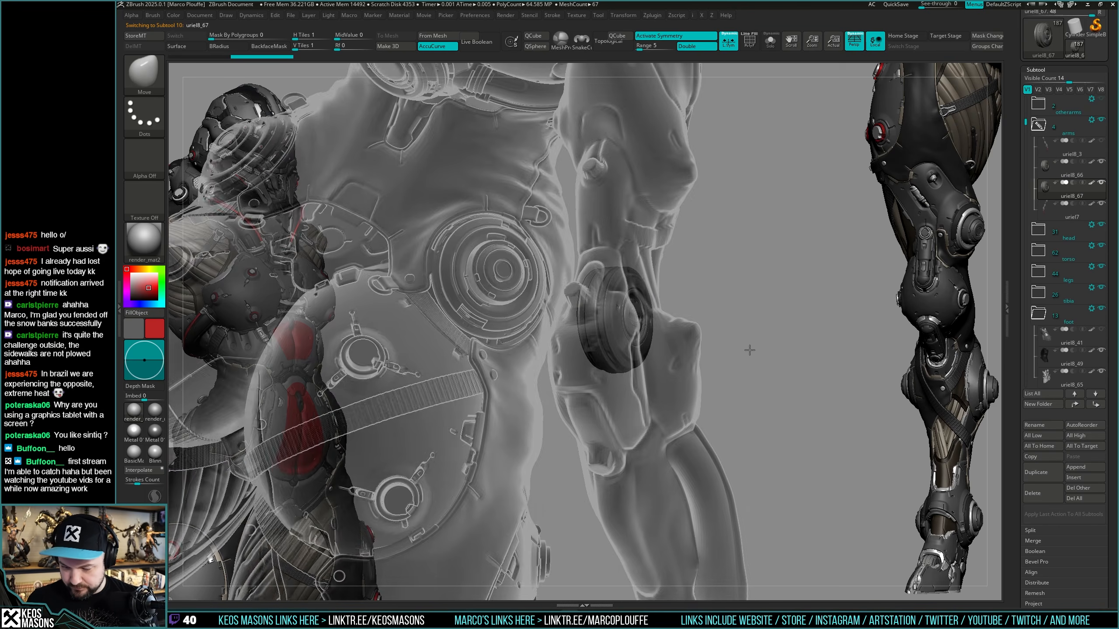
drag(749, 351, 610, 344)
key(w)
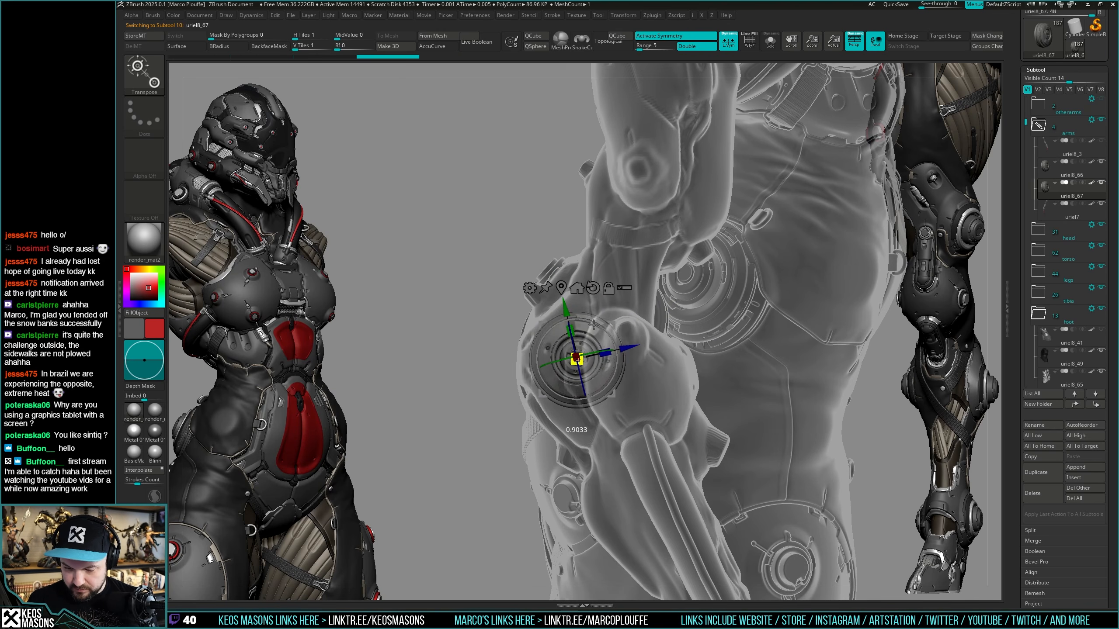
drag(594, 325, 620, 316)
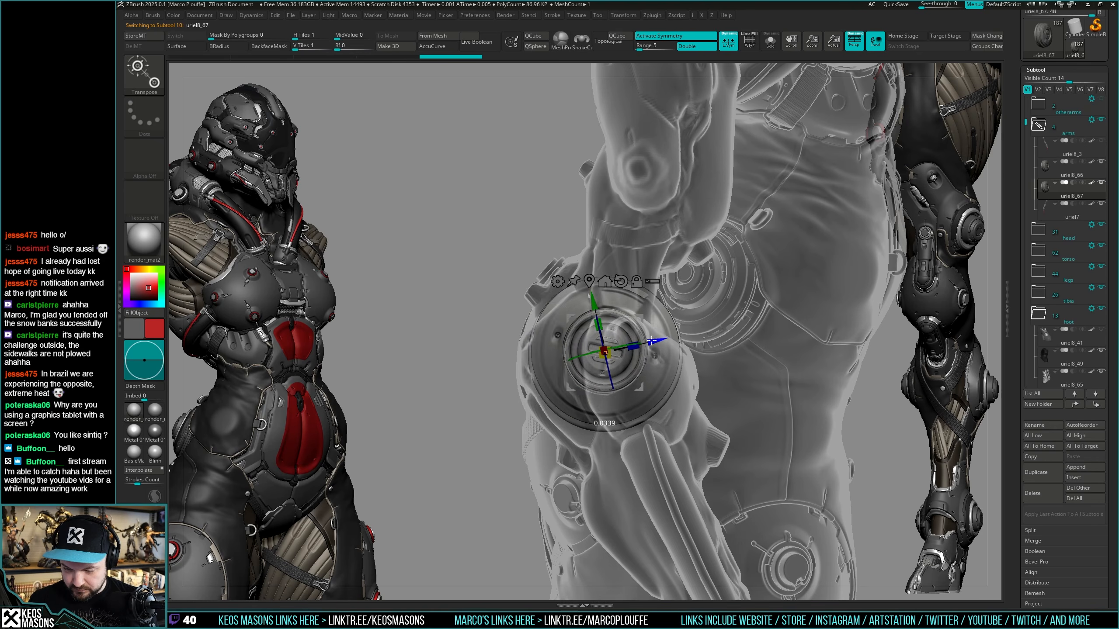
key(q)
Adjust the duplicated disc's scale and position along its axis to fit the elbow guard, judging from behind the arm.
mouse_move(498, 349)
mouse_down()
mouse_move(682, 362)
mouse_move(731, 350)
mouse_move(735, 407)
mouse_move(728, 352)
mouse_move(726, 376)
mouse_up()
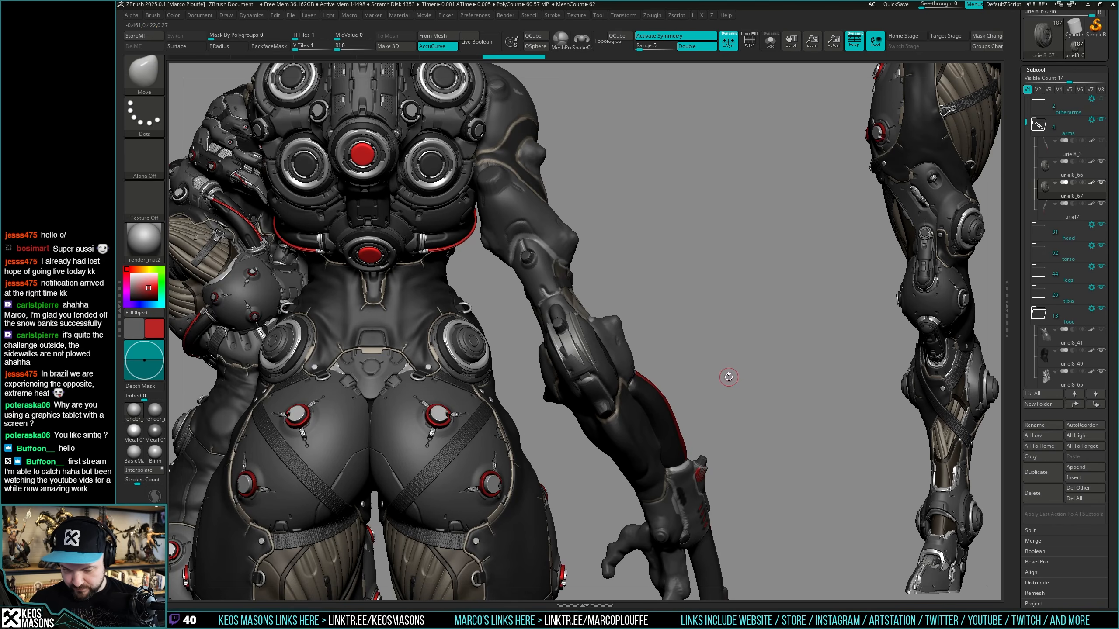
ctrl+right_drag(727, 378, 724, 374)
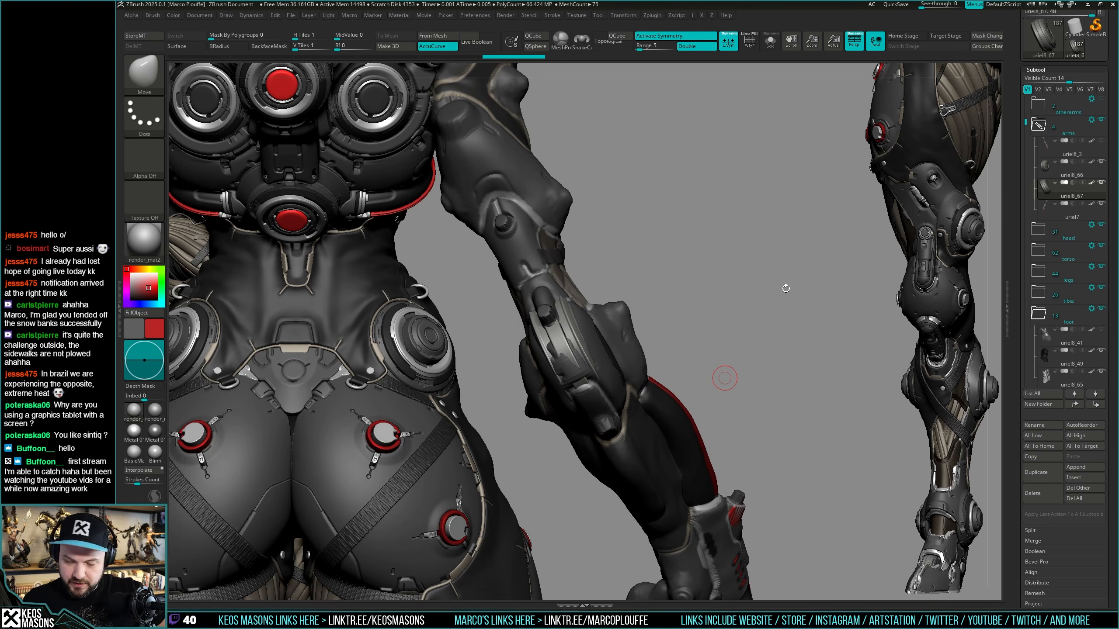
mouse_move(785, 289)
mouse_down()
mouse_move(785, 359)
mouse_move(766, 343)
mouse_up()
key(w)
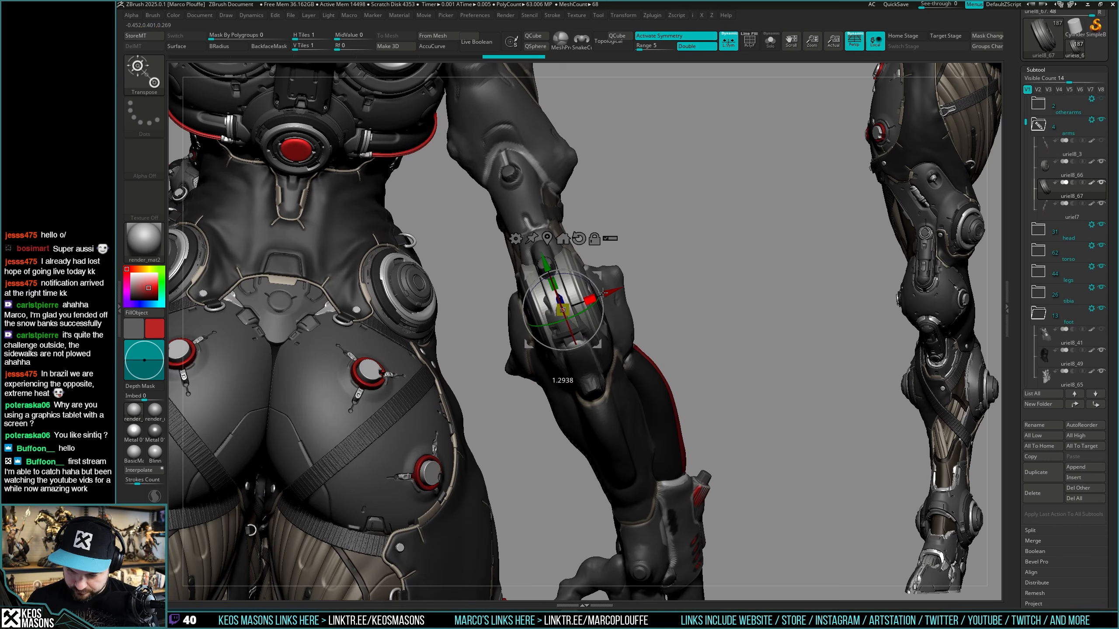
drag(602, 294, 602, 295)
key(q)
drag(749, 347, 764, 325)
key(w)
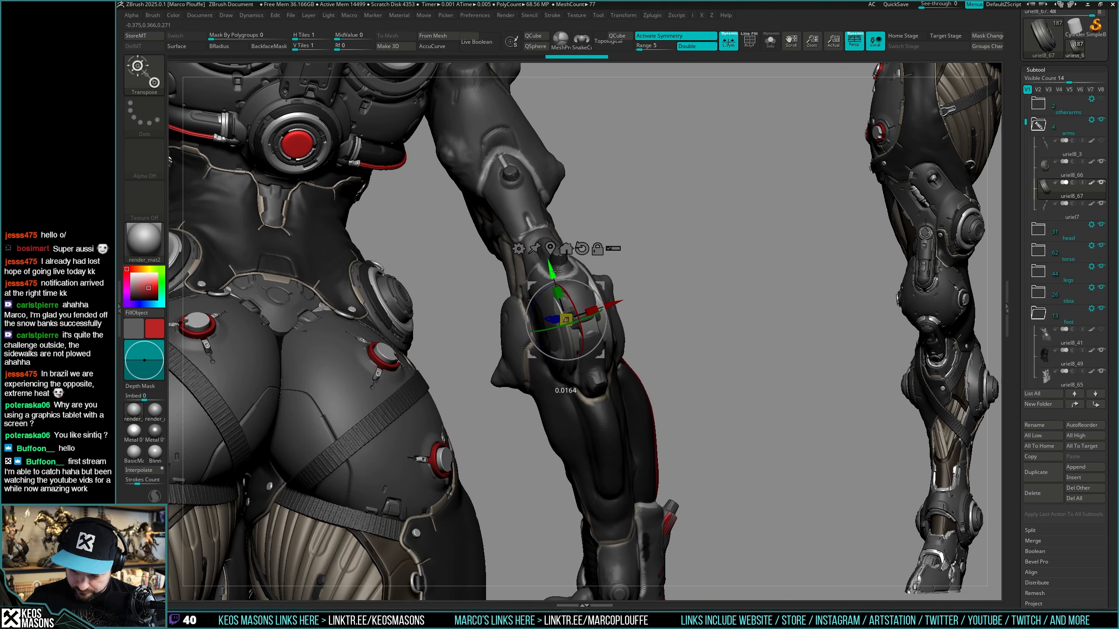
key(q)
drag(729, 311, 744, 345)
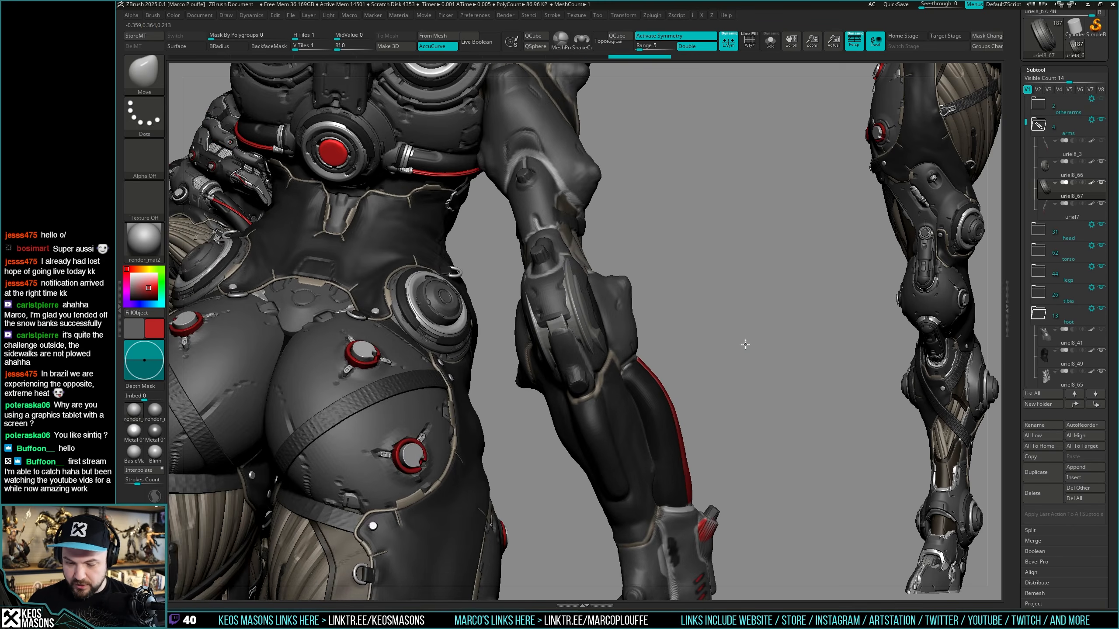
Examine the duplicated disc's polygroups and its fit within the elbow guard from behind and from the front.
key(shift+s)
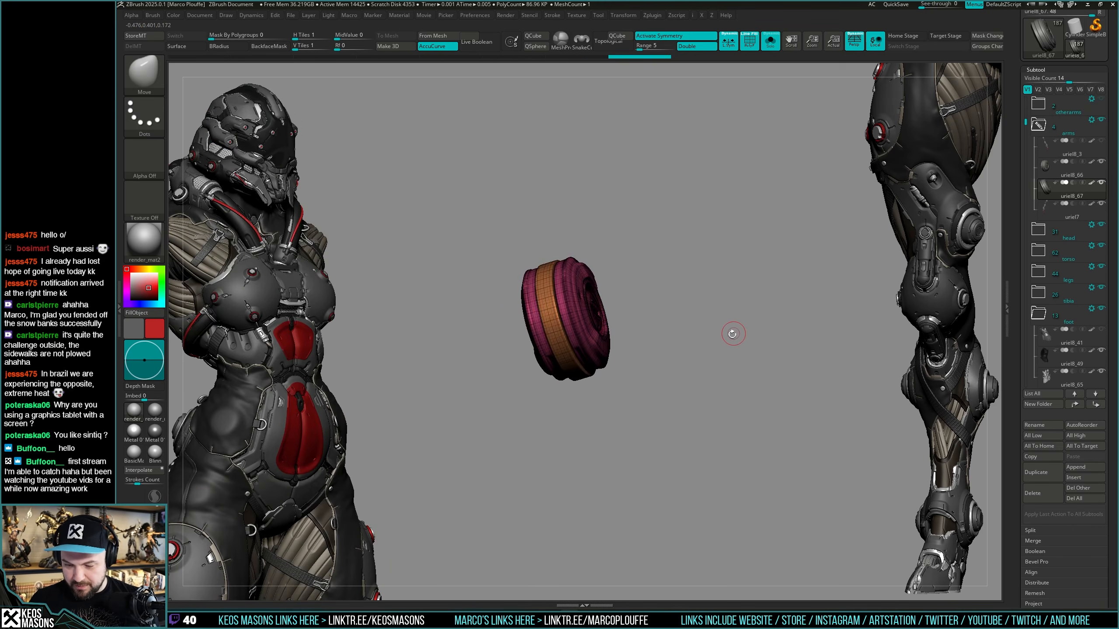
key(shift+s)
drag(725, 337, 705, 350)
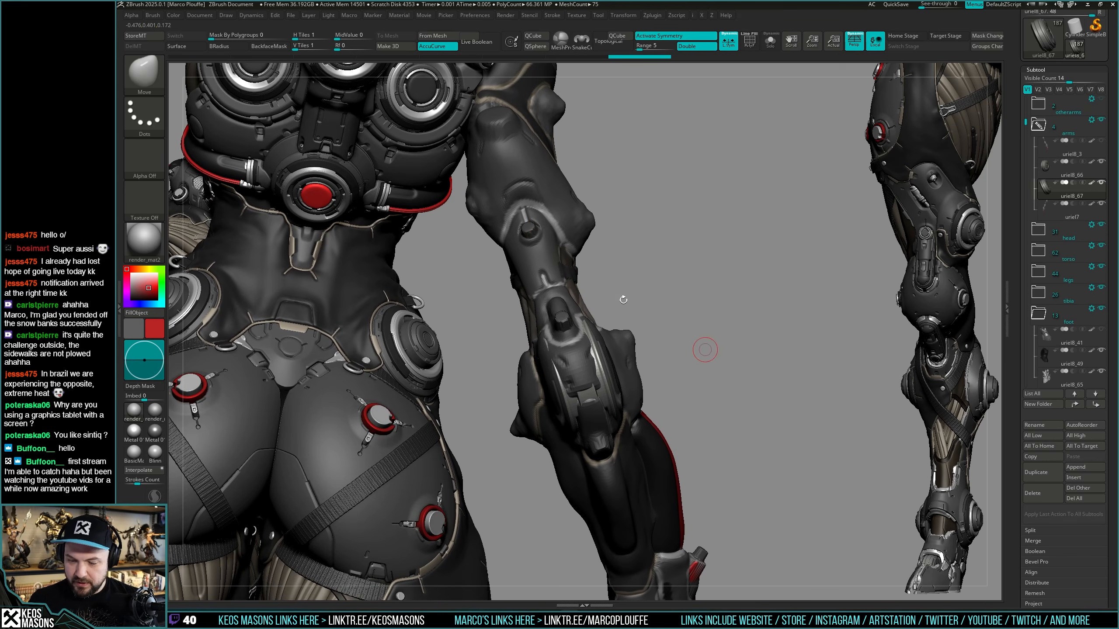
drag(670, 290, 624, 338)
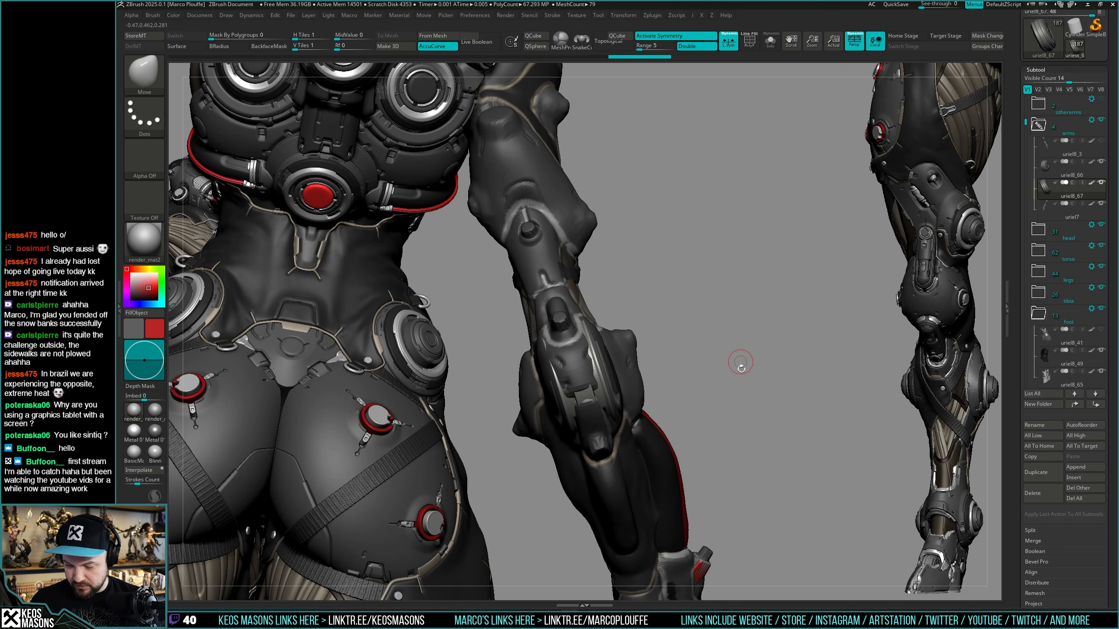
drag(741, 362, 572, 355)
mouse_move(710, 397)
mouse_down()
mouse_move(768, 324)
mouse_move(794, 317)
mouse_move(760, 328)
mouse_move(769, 408)
mouse_move(758, 318)
mouse_move(742, 348)
mouse_move(761, 349)
mouse_move(760, 325)
mouse_move(711, 333)
mouse_move(748, 330)
mouse_up()
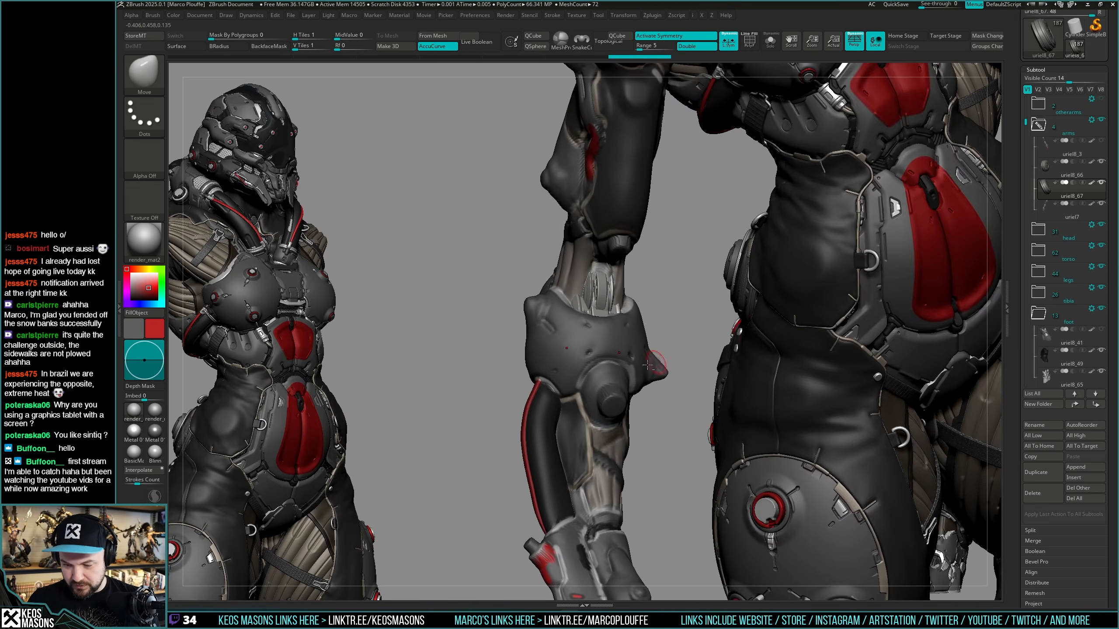
click(679, 343)
drag(616, 350, 644, 355)
click(645, 355)
key(shift+f)
drag(780, 329, 710, 331)
key(shift+f)
mouse_move(586, 327)
mouse_down()
mouse_move(692, 328)
mouse_move(737, 355)
mouse_up()
ctrl+right_drag(724, 352, 696, 349)
mouse_move(696, 348)
mouse_down()
mouse_move(733, 352)
mouse_move(782, 315)
mouse_move(768, 325)
mouse_up()
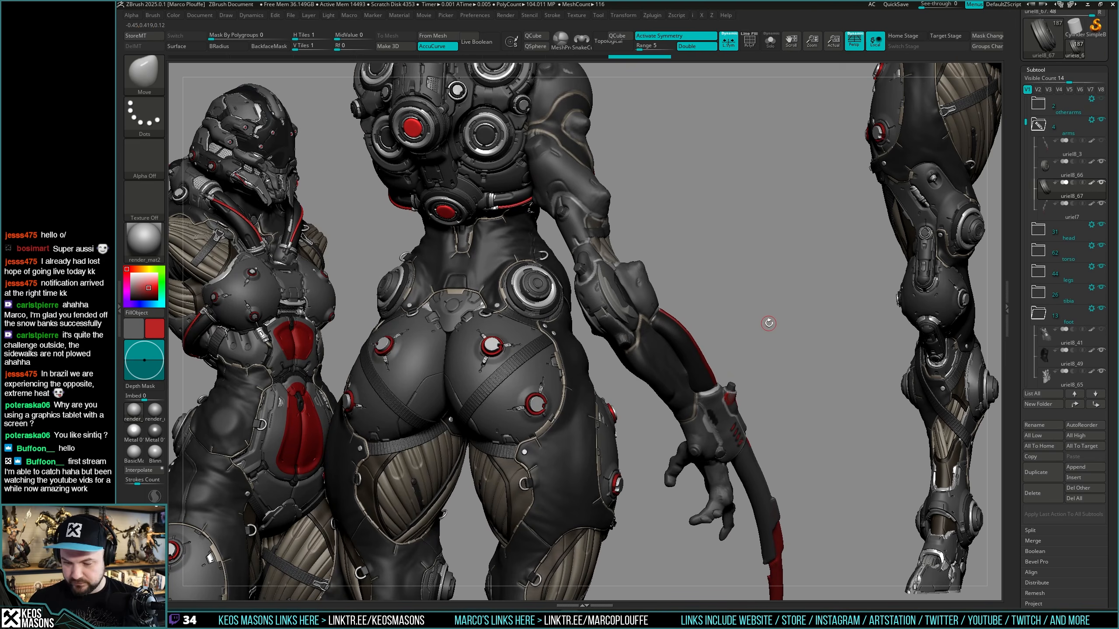
Inspect the disc alone and inside the arm, using its polygroup colours to see where it shows through the armour.
key(shift+s)
ctrl+right_drag(760, 287, 760, 330)
key(shift+f)
key(shift+f)
alt+drag(760, 330, 782, 350)
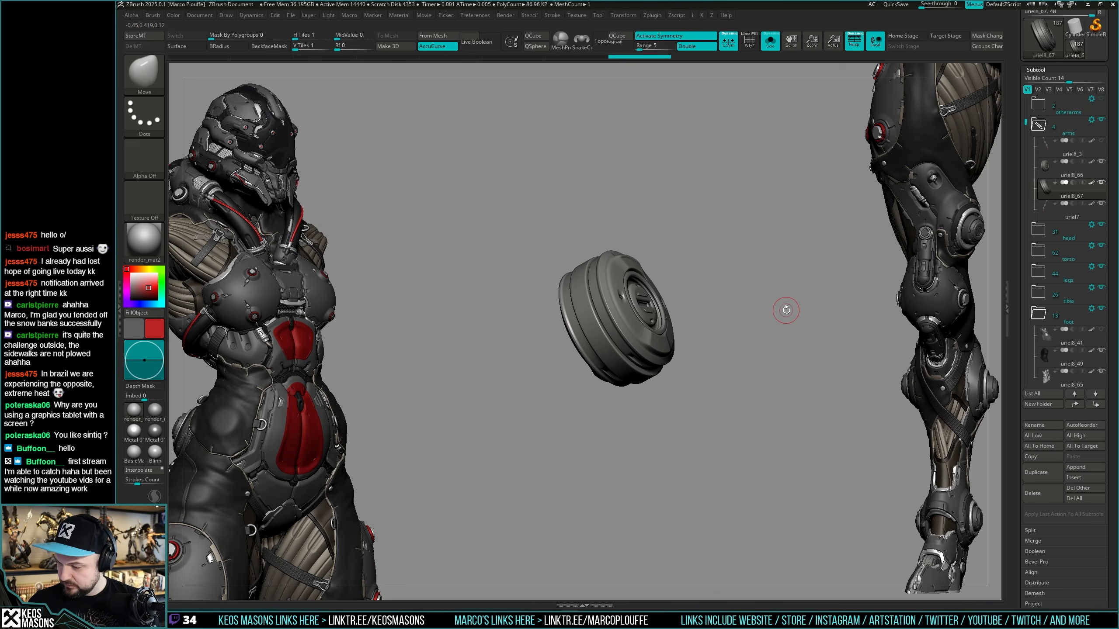
key(shift+s)
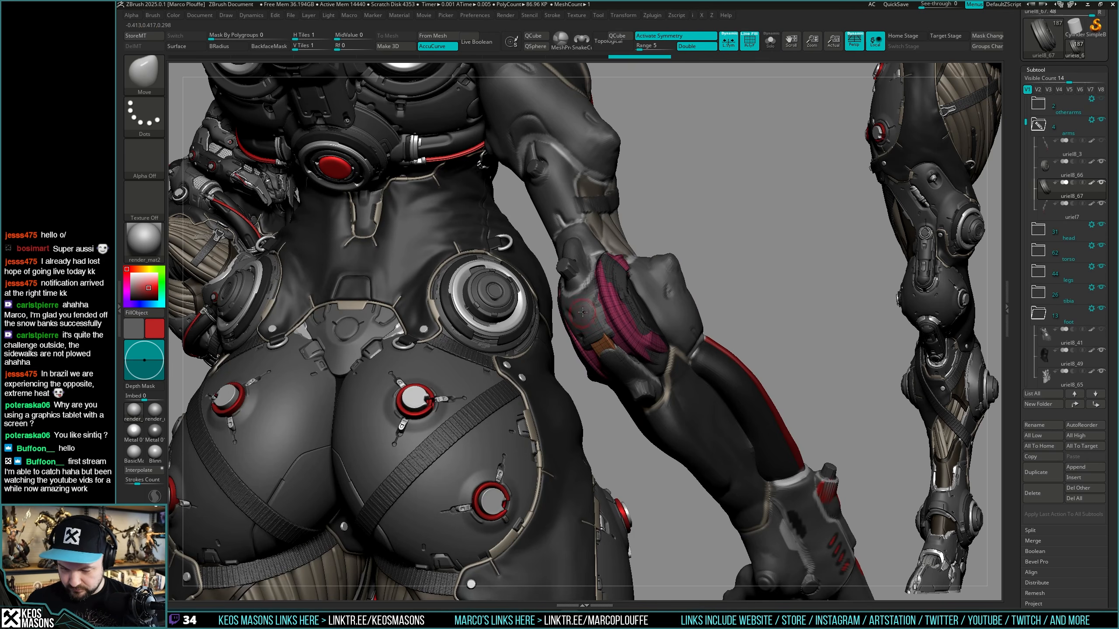
key(shift+s)
key(shift+f)
DynaMesh the isolated disc at resolution 1416 without freezing its subdivision levels, then apply Mirror And Weld.
key(space)
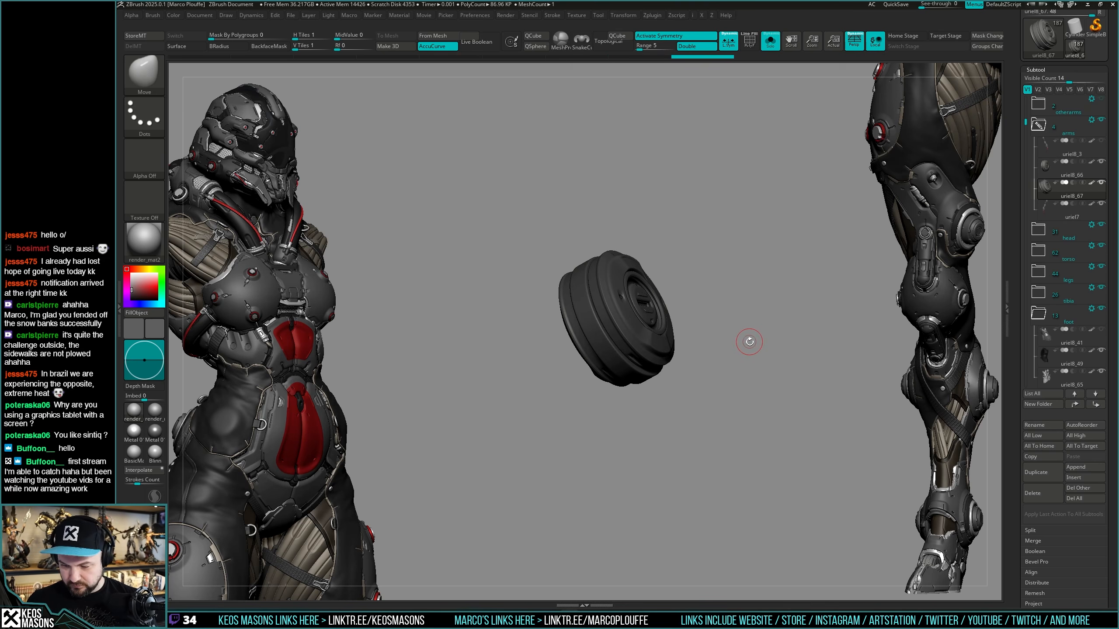
key(space)
click(744, 367)
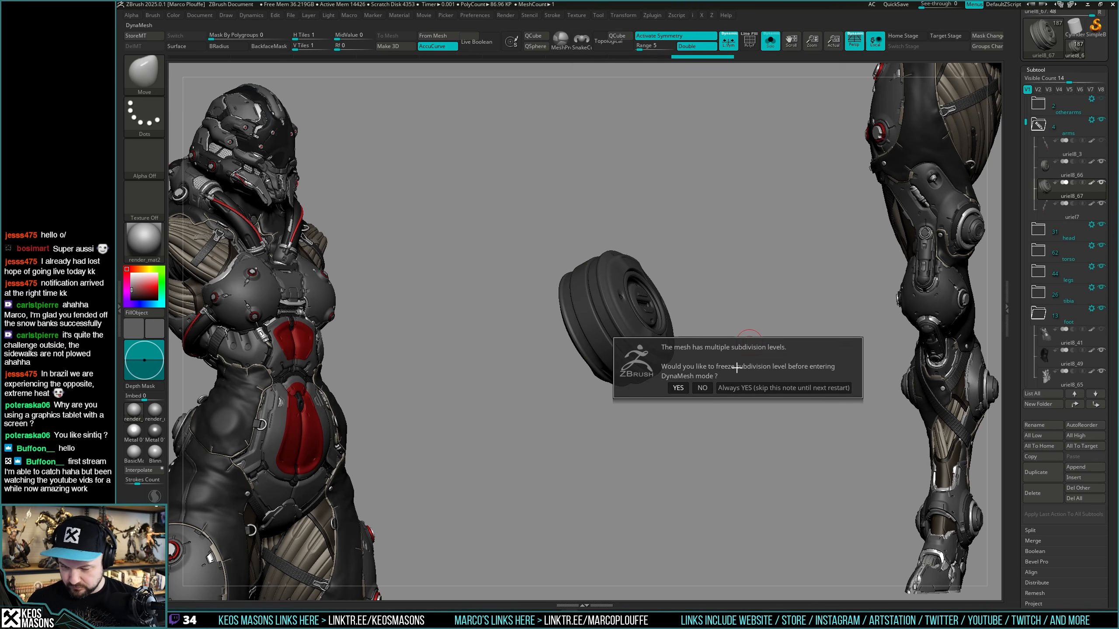
click(711, 387)
key(space)
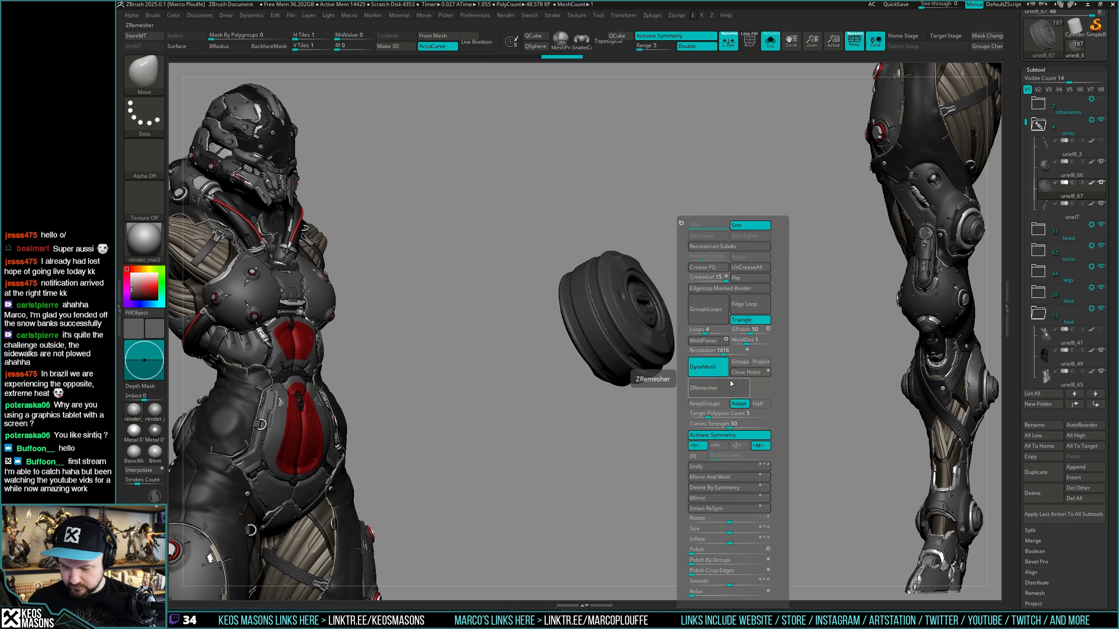
right_drag(568, 374, 599, 381)
key(space)
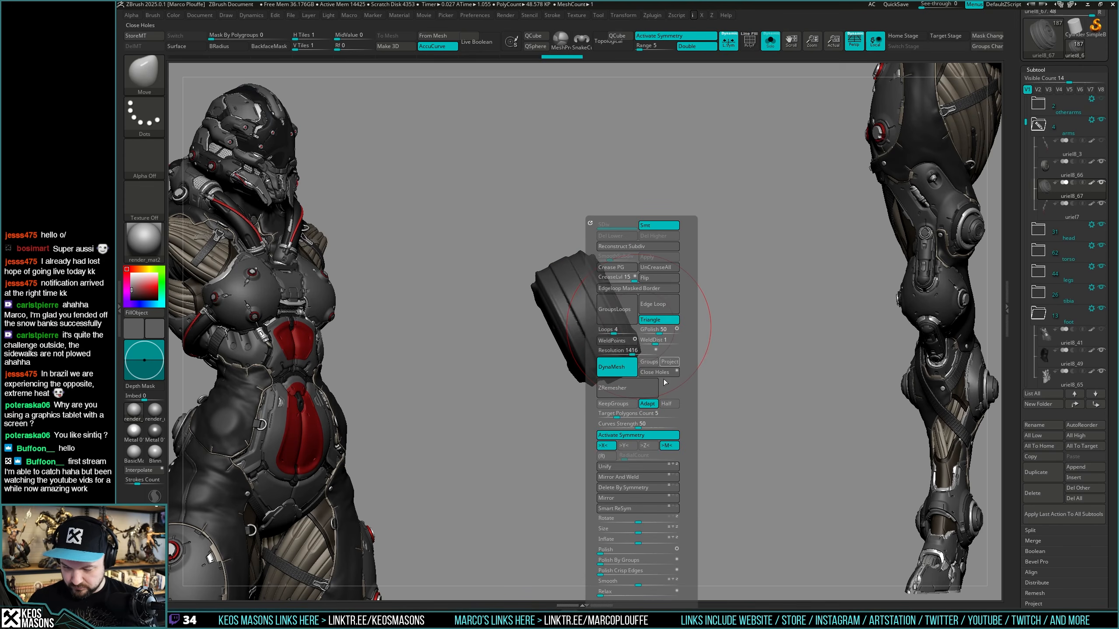
click(652, 479)
Smooth out the disc's mechanical detail with a very large brush and fill the disc with a red colour.
key(space)
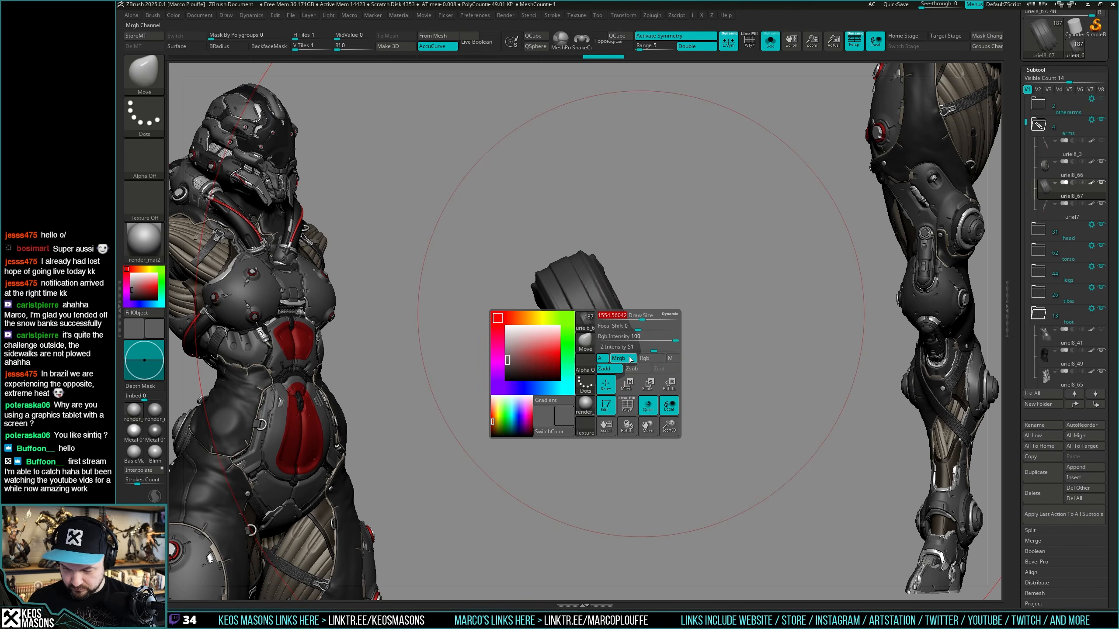
shift+drag(608, 324, 637, 292)
key(alt+s)
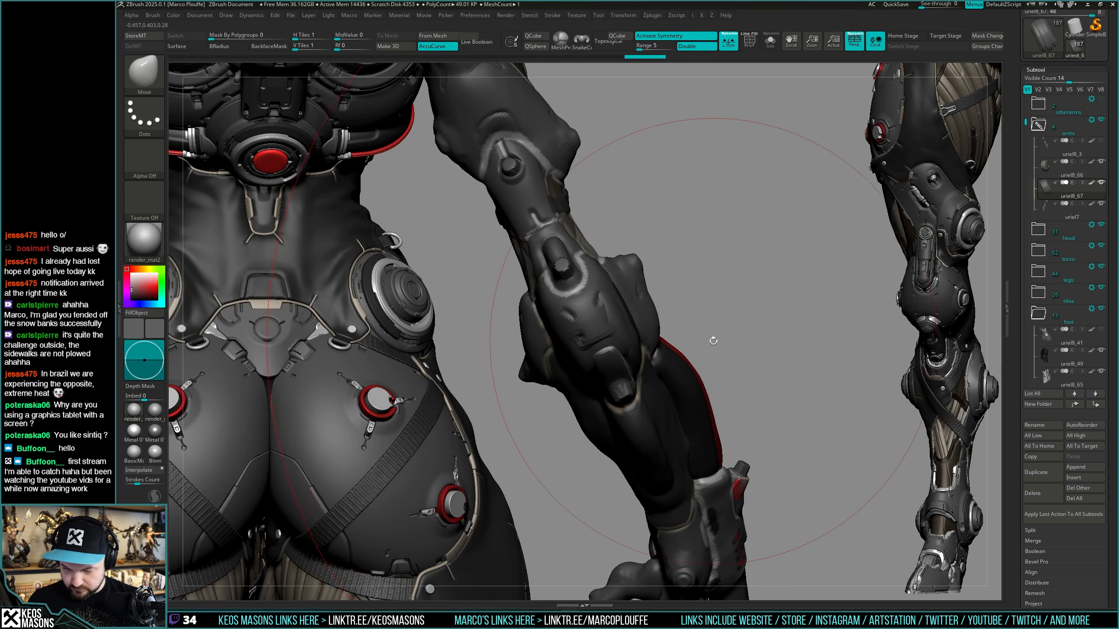
mouse_move(712, 337)
right_down()
mouse_move(722, 317)
mouse_move(730, 328)
mouse_move(719, 333)
right_up()
key(space)
click(621, 356)
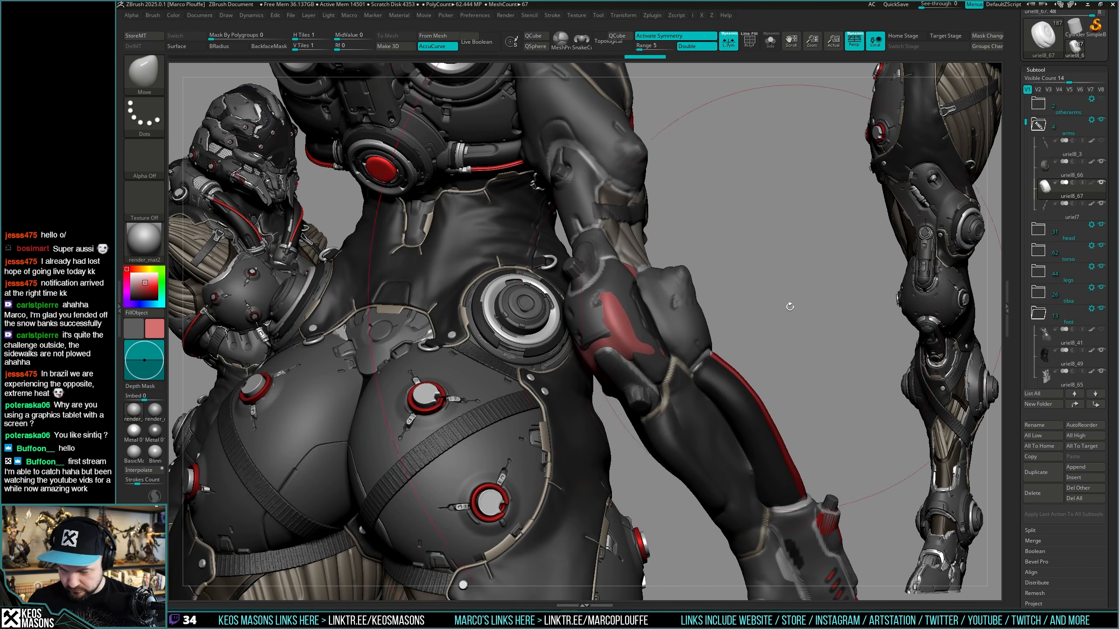
Reduce the brush size and hide the head, torso and legs folders to leave the arm on its own.
mouse_move(789, 305)
right_down()
mouse_move(716, 335)
mouse_move(695, 321)
mouse_move(682, 330)
right_up()
key(space)
drag(682, 332, 657, 332)
ctrl+right_drag(682, 367, 784, 291)
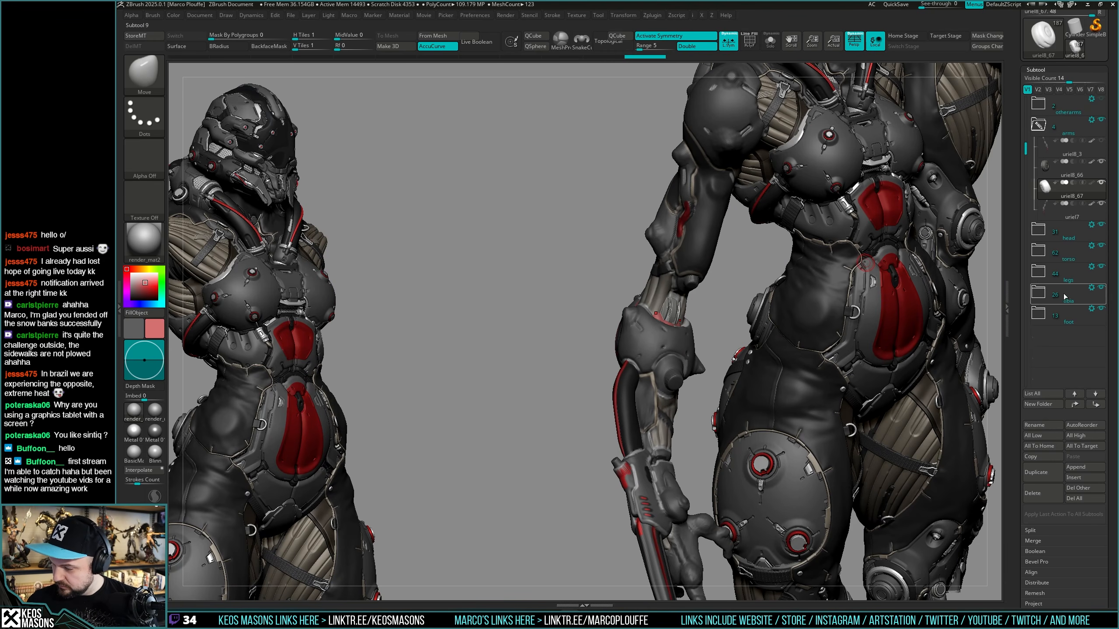
drag(1102, 289, 1104, 240)
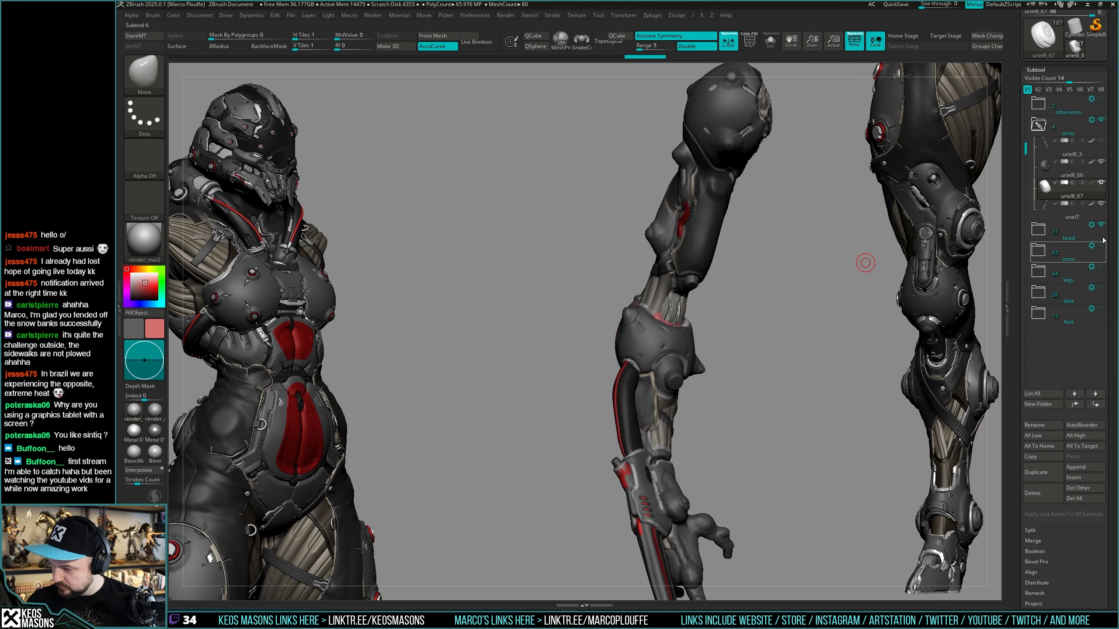
mouse_move(688, 317)
right_down()
mouse_move(599, 317)
mouse_move(615, 373)
mouse_move(673, 335)
mouse_move(704, 347)
mouse_move(676, 335)
mouse_move(707, 330)
mouse_move(714, 347)
mouse_move(681, 337)
mouse_move(694, 332)
mouse_move(705, 349)
mouse_move(693, 336)
right_up()
Isolate the smoothed red disc, duplicate it and show the arm around the copy again.
key(shift+s)
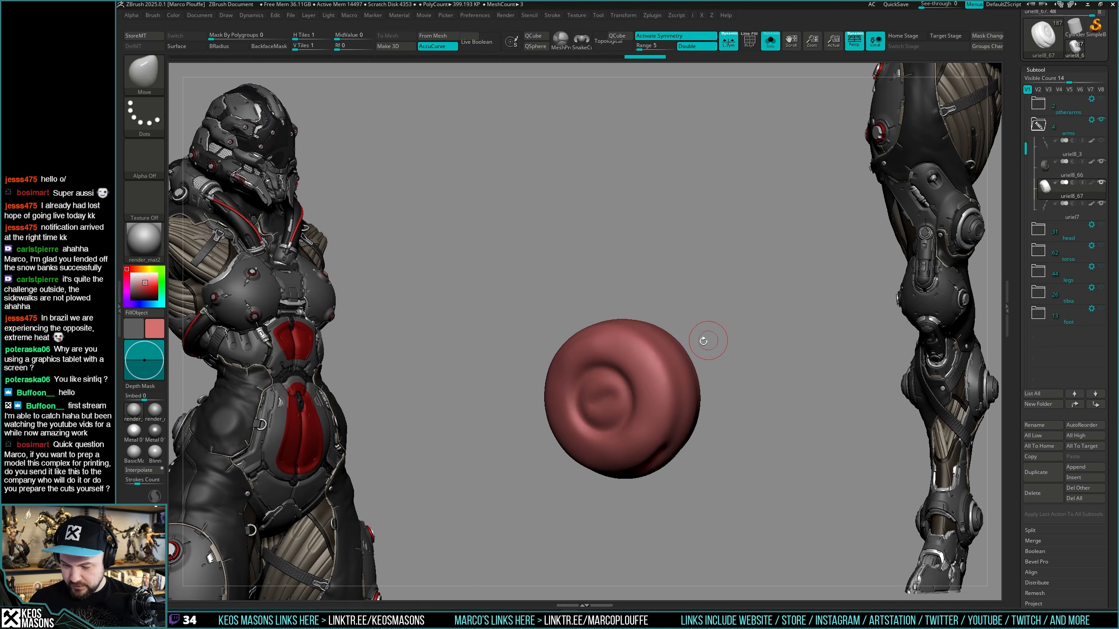
click(1042, 478)
key(shift+s)
key(shift+f)
right_drag(757, 437, 694, 370)
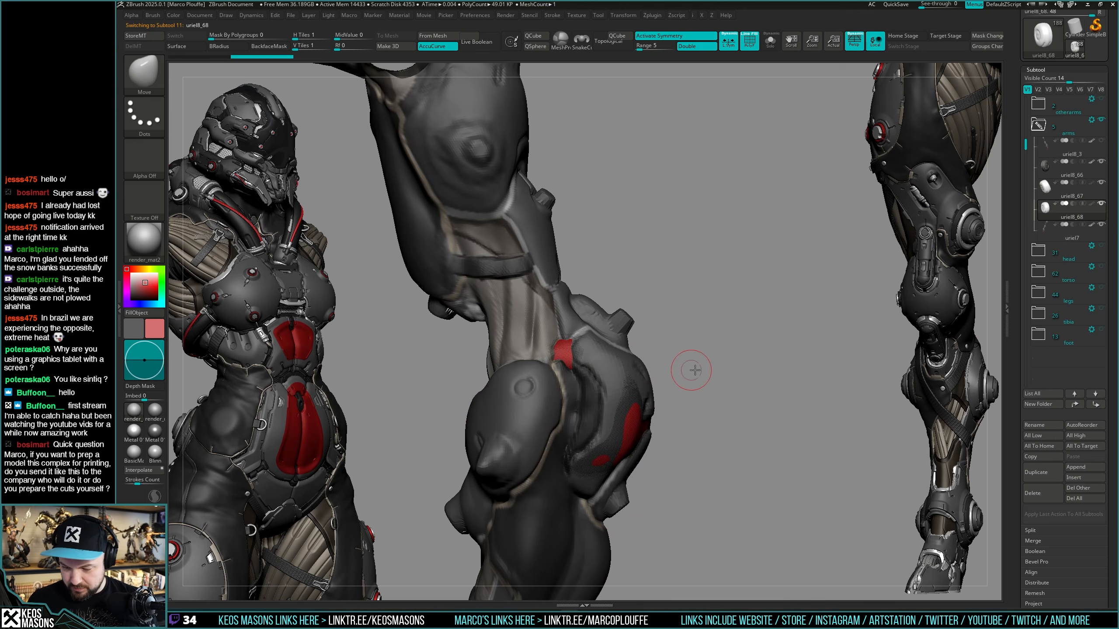
Move the red disc copy up to the lower end of the upper arm and centre it there.
key(w)
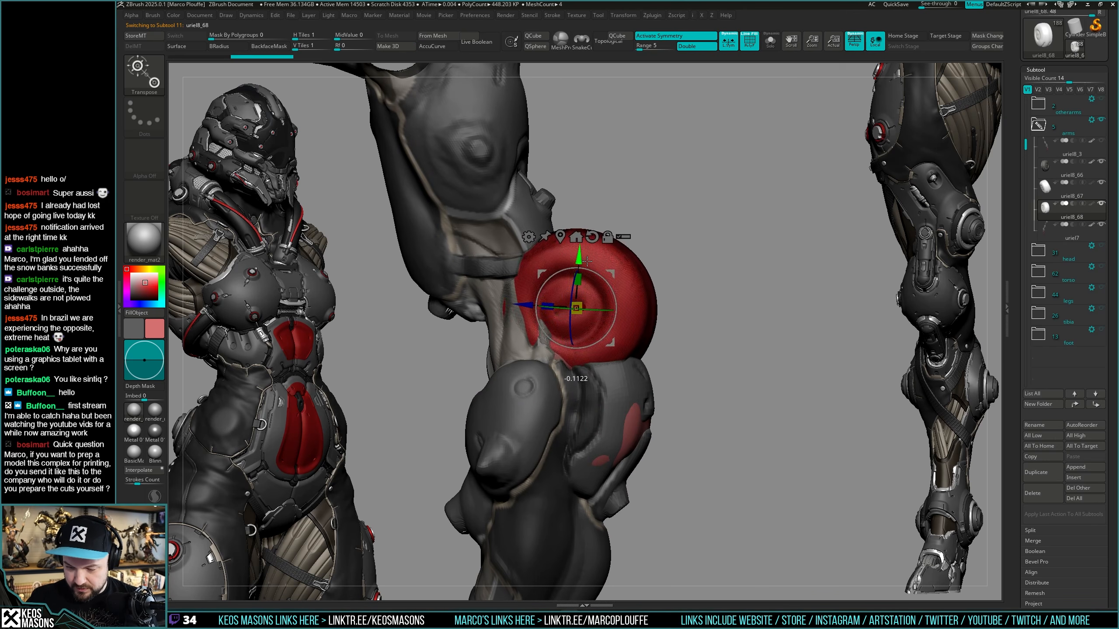
drag(525, 319, 456, 402)
mouse_move(420, 427)
mouse_down()
mouse_move(445, 425)
mouse_move(430, 426)
mouse_up()
drag(491, 256, 492, 185)
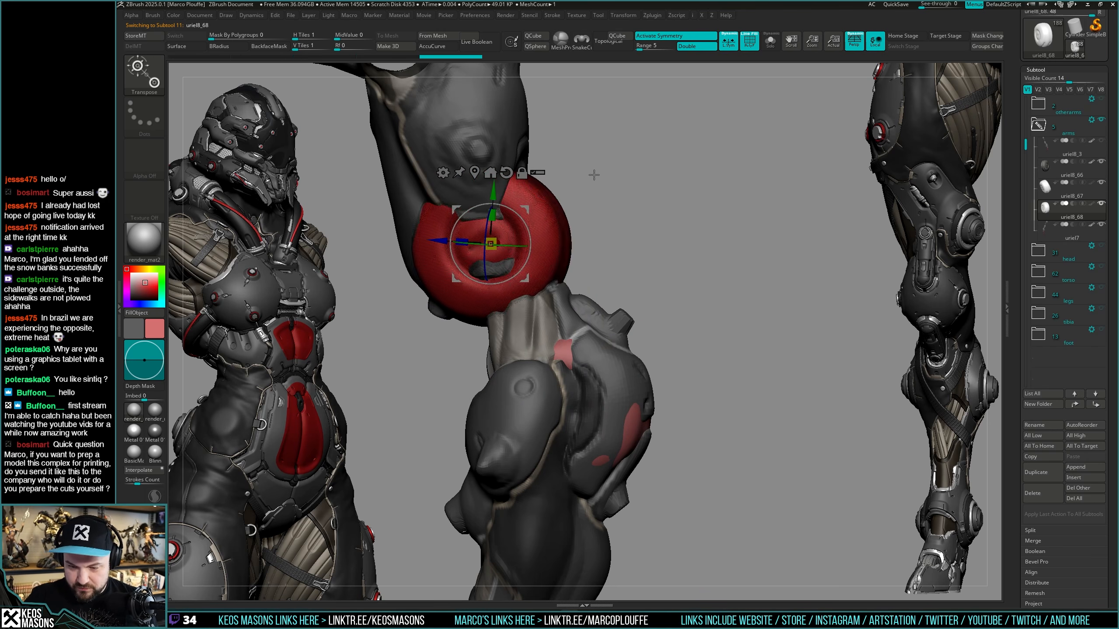
drag(594, 173, 662, 259)
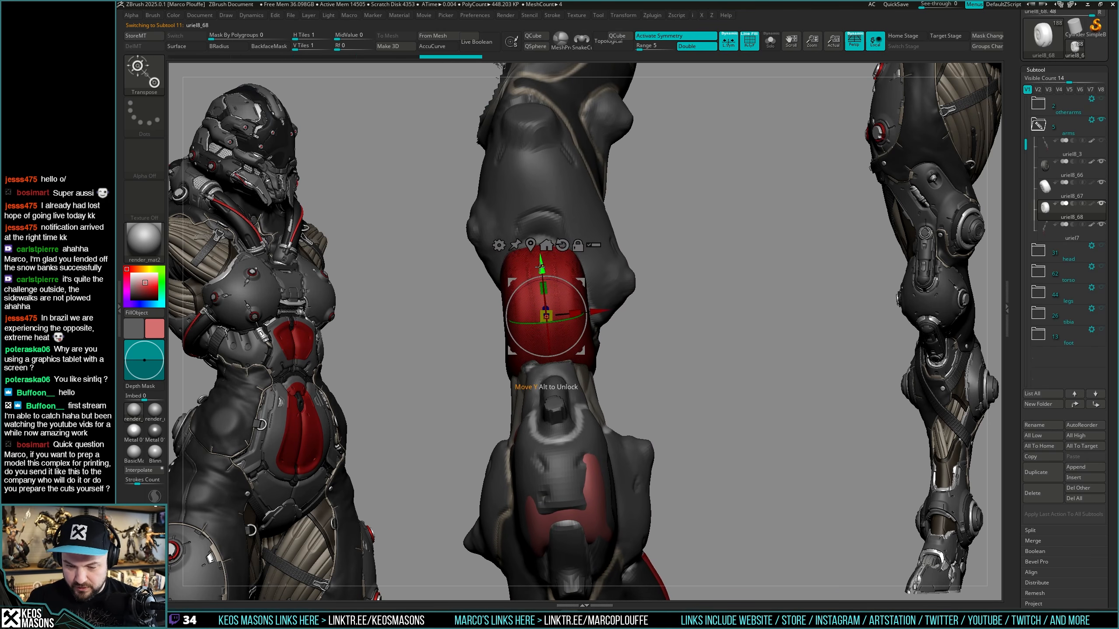
drag(541, 265, 540, 255)
key(q)
Trim the edge of the upper-arm disc copy with the TrimDynamic brush, using transparency to see it inside the arm.
mouse_move(718, 289)
mouse_down()
mouse_move(638, 311)
mouse_move(656, 314)
mouse_up()
alt+drag(656, 313, 701, 312)
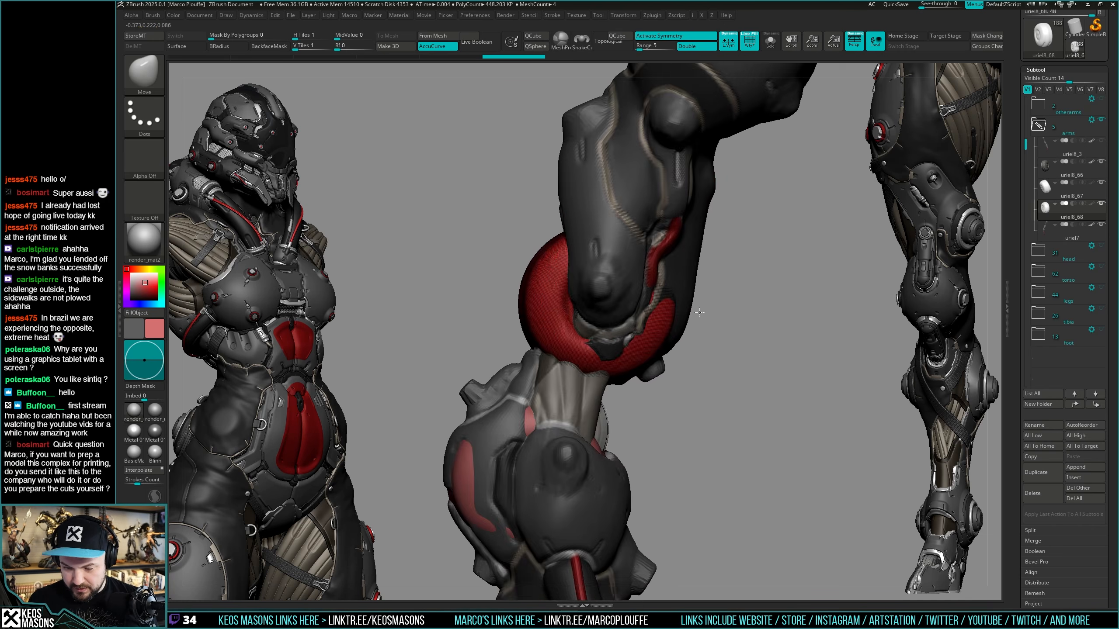
key(alt+s)
key(space)
key(x)
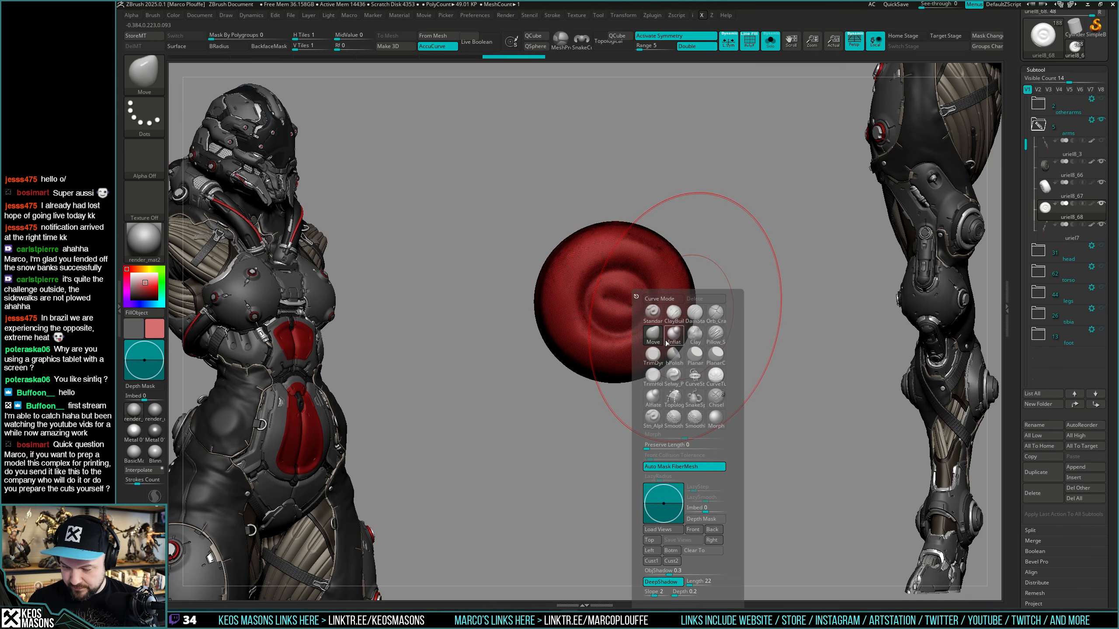
click(654, 355)
key(shift+f)
mouse_move(727, 284)
mouse_down()
mouse_move(696, 300)
mouse_move(669, 370)
mouse_move(692, 275)
mouse_move(686, 314)
mouse_move(661, 305)
mouse_move(690, 316)
mouse_up()
key(alt+s)
key(alt+t)
mouse_move(637, 352)
mouse_down()
mouse_move(610, 374)
mouse_move(632, 363)
mouse_up()
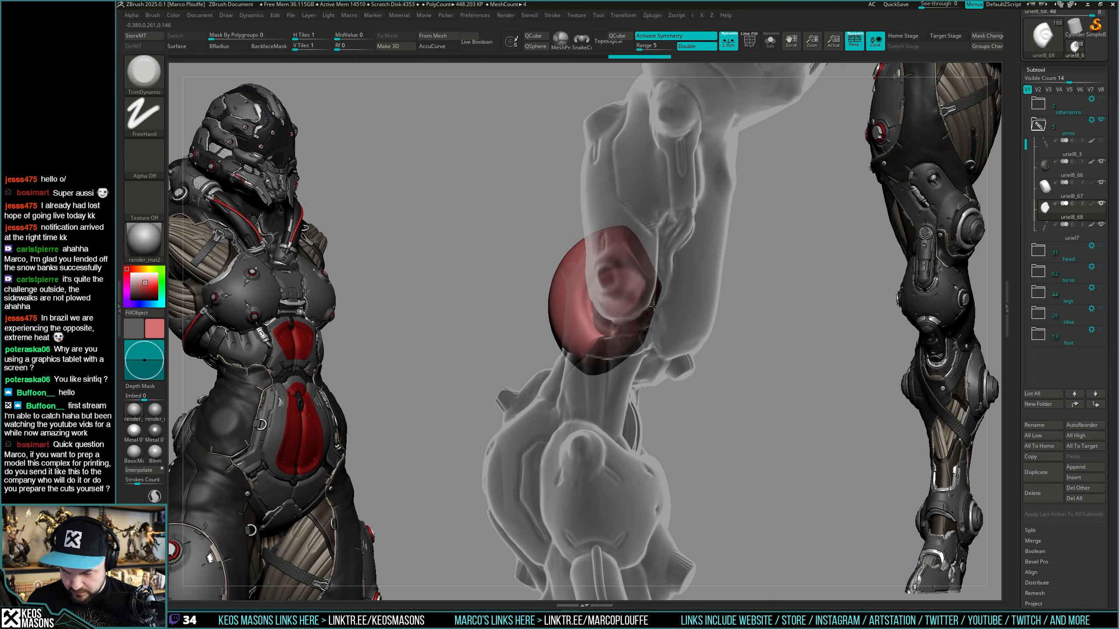
mouse_move(629, 239)
mouse_down()
mouse_move(641, 247)
mouse_move(610, 243)
mouse_move(595, 350)
mouse_move(654, 318)
mouse_move(599, 398)
mouse_up()
Trim the disc copy's protruding rim and sides with TrimDynamic so it sits inside the upper arm's lower end.
key(space)
drag(635, 343, 605, 352)
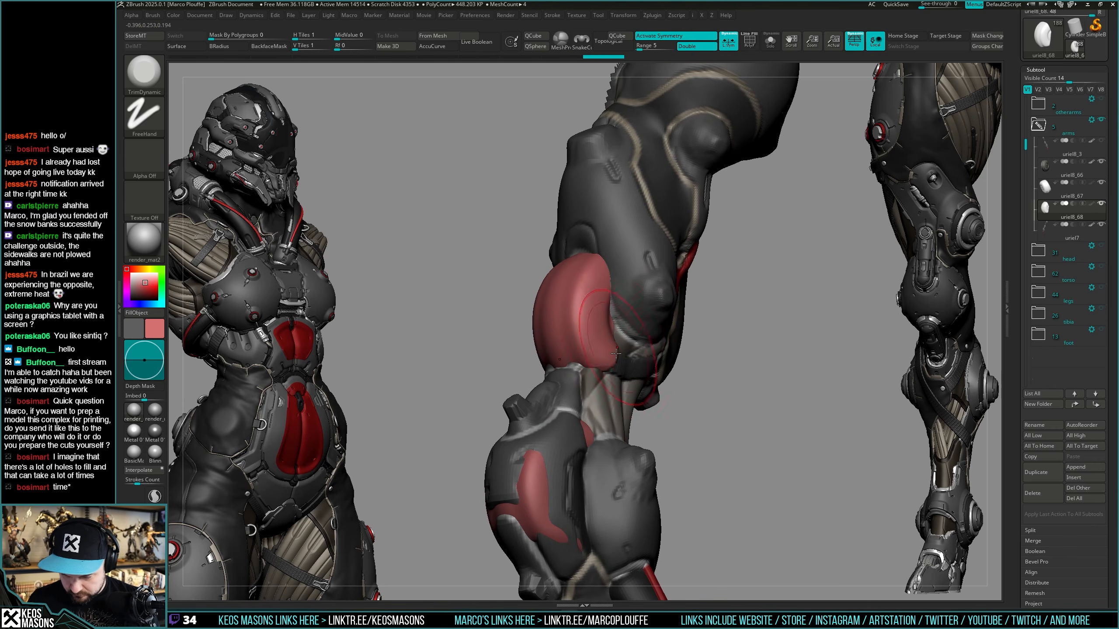
mouse_move(596, 272)
mouse_down()
mouse_move(570, 328)
mouse_move(574, 273)
mouse_move(593, 317)
mouse_move(579, 278)
mouse_move(600, 293)
mouse_move(592, 309)
mouse_up()
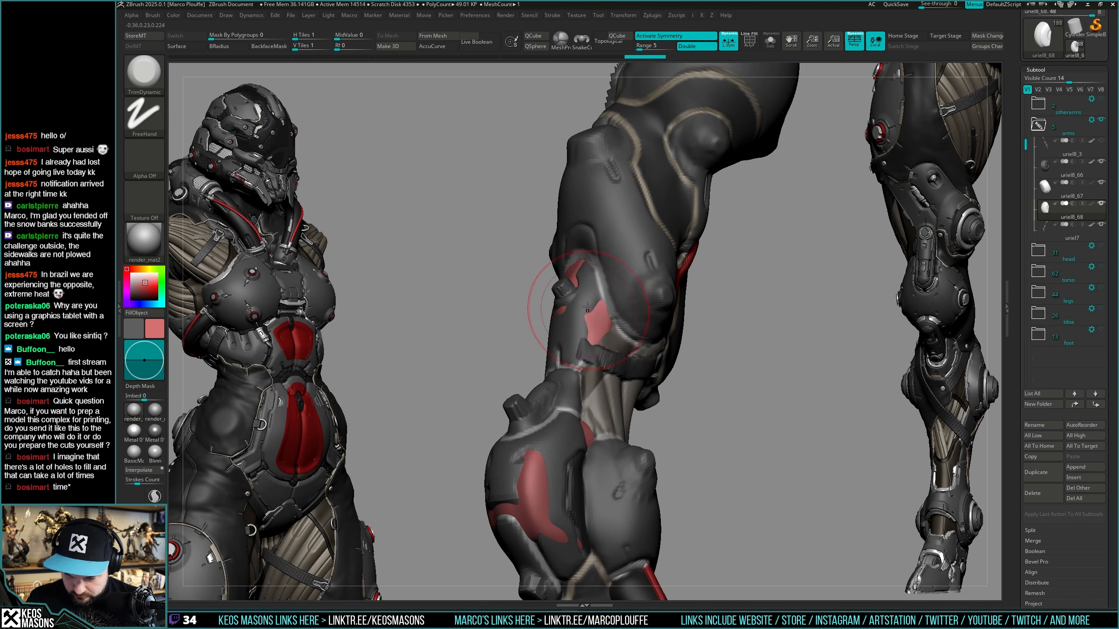
right_drag(579, 307, 629, 361)
drag(593, 280, 559, 264)
right_drag(551, 305, 577, 305)
mouse_move(533, 268)
mouse_down()
mouse_move(512, 323)
mouse_move(514, 304)
mouse_up()
Trim the front of the red disc copy below the upper arm with TrimDynamic, checking the piece in isolation.
mouse_move(528, 325)
right_down()
mouse_move(617, 328)
mouse_move(617, 314)
right_up()
key(alt+s)
key(alt+s)
key(alt+s)
mouse_move(617, 304)
mouse_down()
mouse_move(615, 241)
mouse_move(617, 331)
mouse_up()
key(alt+s)
Build up the red piece's front around and below the upper-arm peg with ClayBuildup strokes.
key(b)
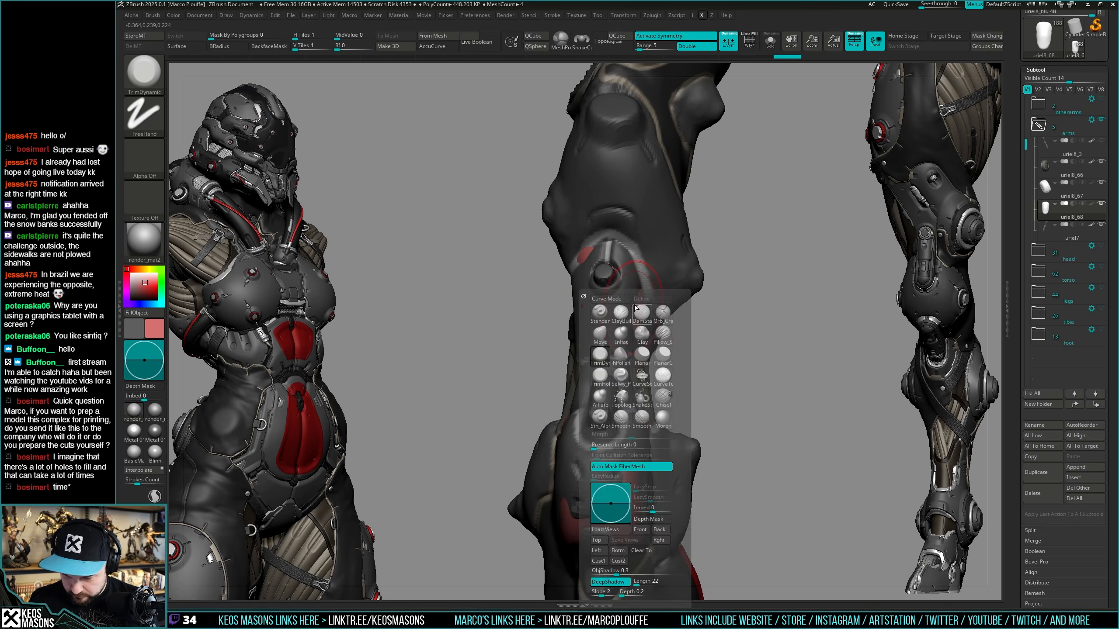
key(c)
key(b)
key(space)
drag(614, 300, 618, 339)
right_drag(656, 311, 629, 309)
drag(637, 296, 634, 318)
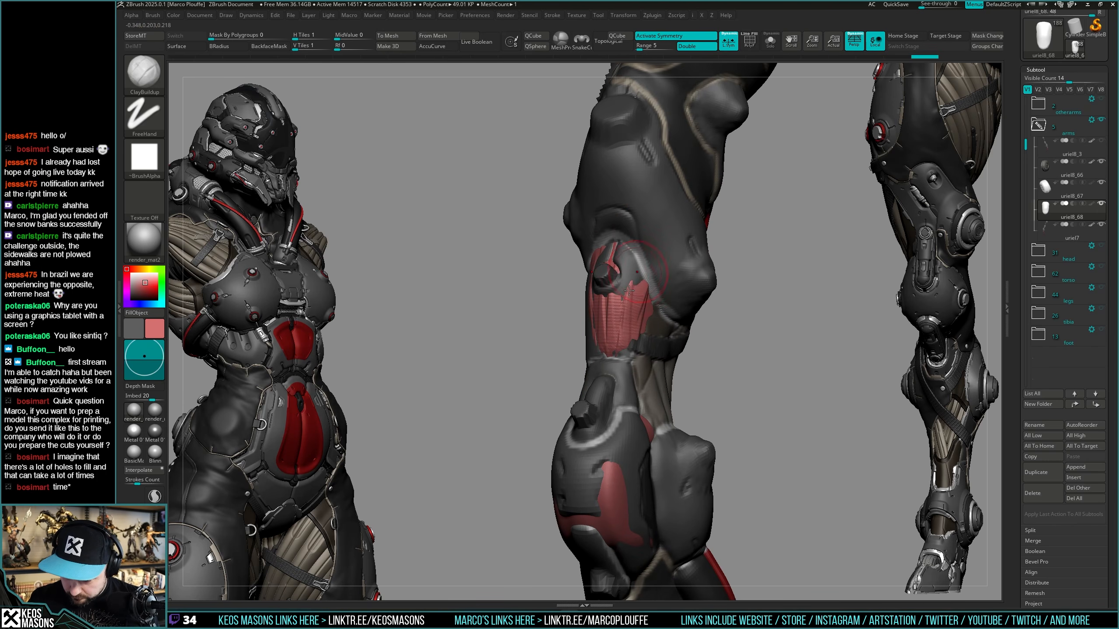
mouse_move(630, 272)
mouse_down()
mouse_move(624, 305)
mouse_move(627, 287)
mouse_up()
drag(618, 246, 620, 261)
Extend the ClayBuildup volume of the red piece along its sides and down to its lower edge.
mouse_move(606, 250)
right_down()
mouse_move(631, 251)
mouse_move(658, 327)
mouse_move(626, 337)
right_up()
right_click(627, 337)
drag(650, 269, 656, 309)
drag(636, 269, 641, 303)
drag(641, 271, 634, 330)
drag(636, 314, 624, 343)
right_drag(595, 342, 624, 338)
right_click(623, 338)
drag(628, 334, 627, 354)
right_drag(617, 347, 633, 347)
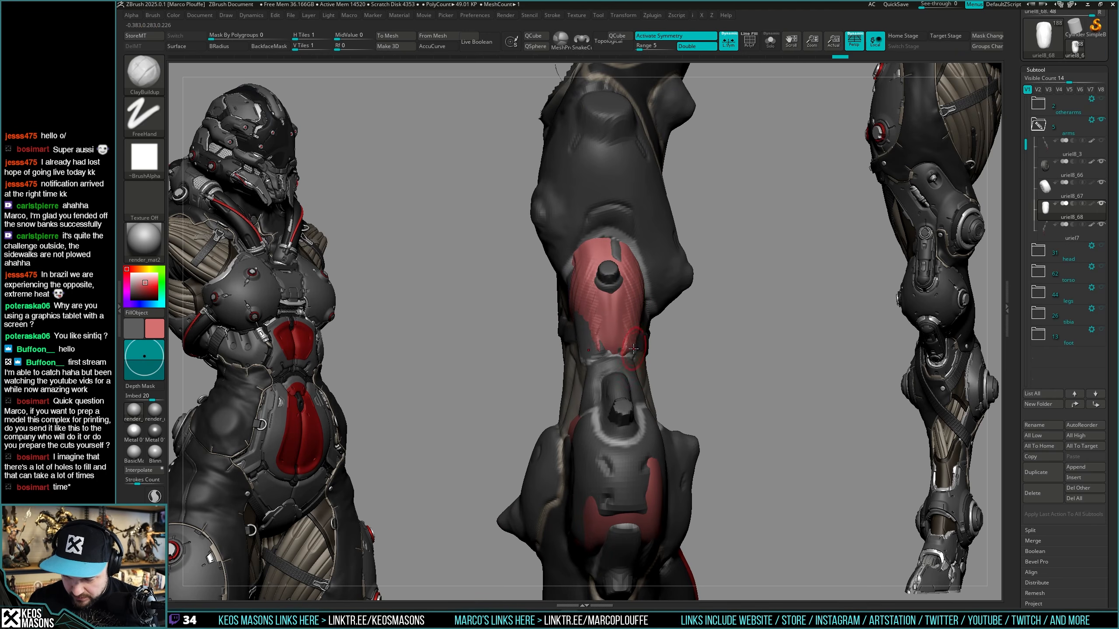
Fill in the red piece's lower edge and inner side with ClayBuildup, and smooth the whole surface.
drag(632, 345, 632, 356)
right_drag(617, 341, 613, 334)
drag(630, 311, 629, 352)
mouse_move(626, 349)
mouse_down()
mouse_move(607, 351)
mouse_move(583, 287)
mouse_up()
key(shift)
right_drag(584, 287, 641, 289)
drag(591, 333, 591, 362)
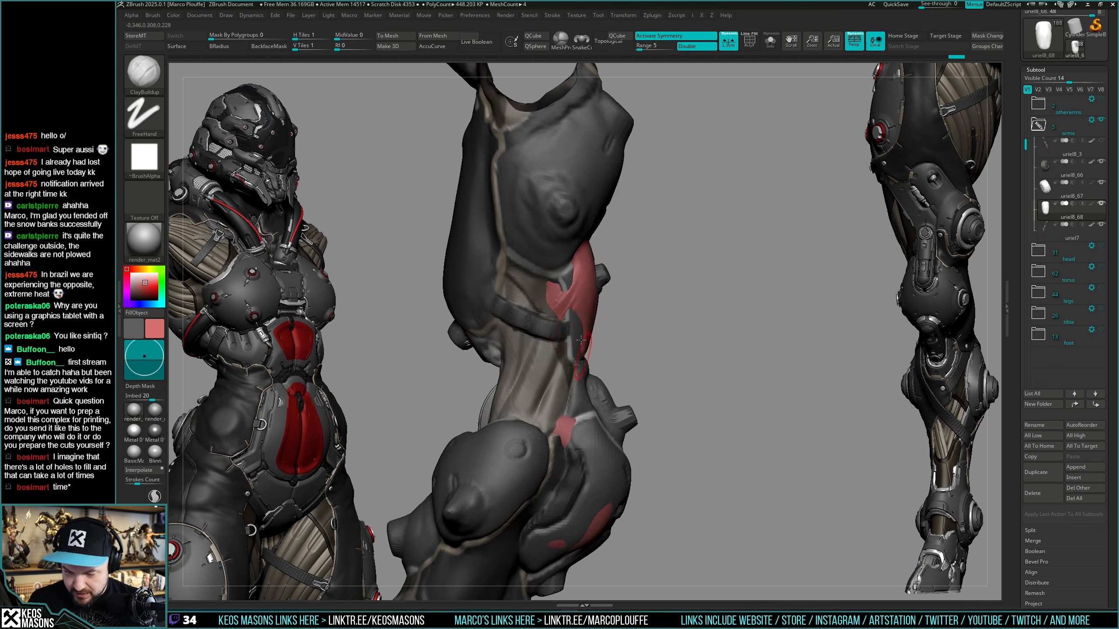
right_drag(613, 318, 571, 285)
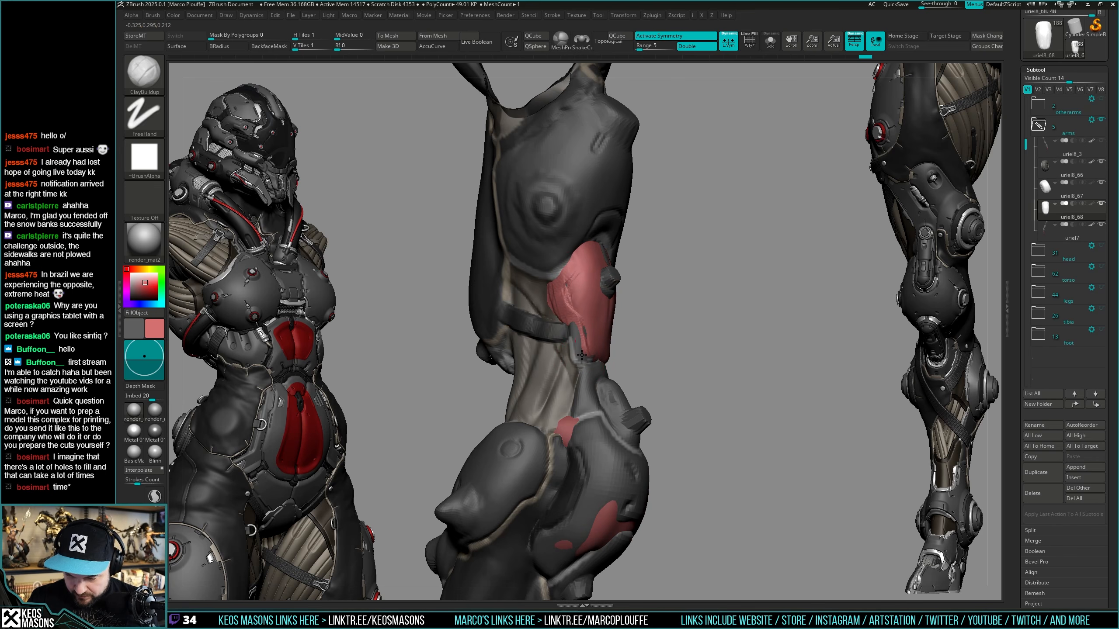
key(shift)
right_drag(588, 266, 607, 334)
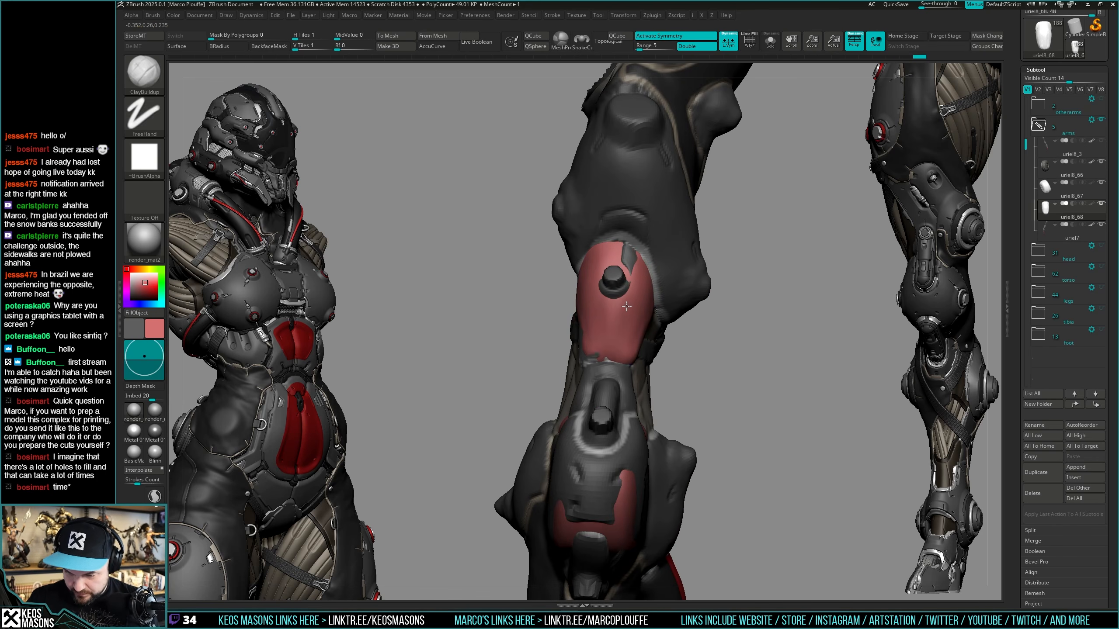
right_drag(611, 274, 604, 267)
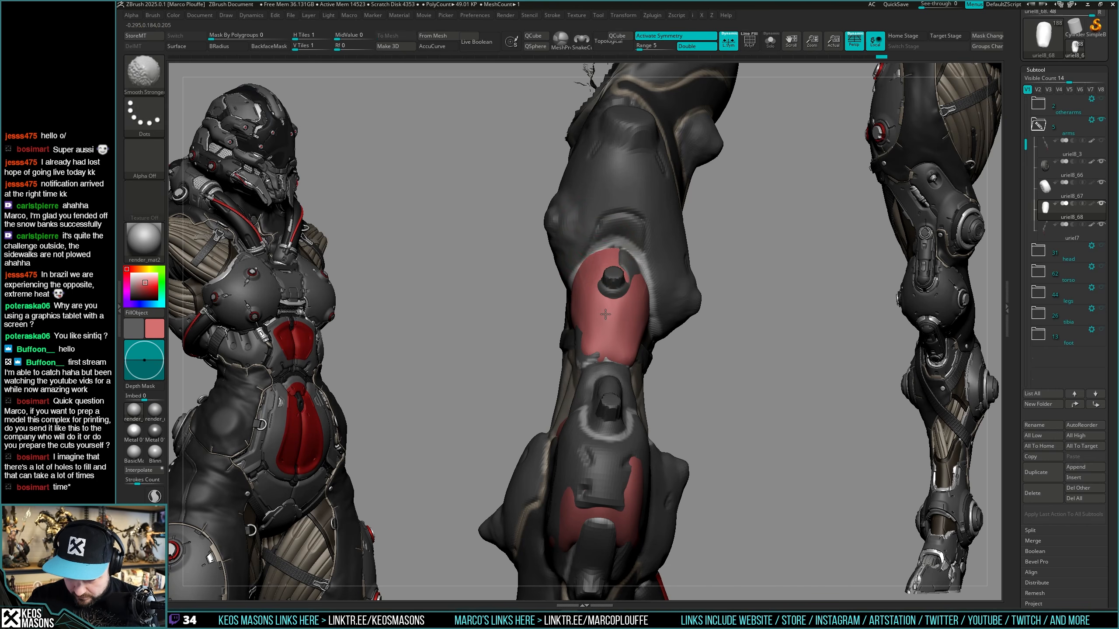
right_drag(606, 225, 691, 333)
Isolate the red upper-arm piece, smooth its lower end and upper tip, and show it within the arm again.
mouse_move(691, 333)
mouse_down()
mouse_move(657, 324)
mouse_move(727, 294)
mouse_move(728, 327)
mouse_move(705, 332)
mouse_up()
key(alt+s)
key(alt+s)
key(alt+s)
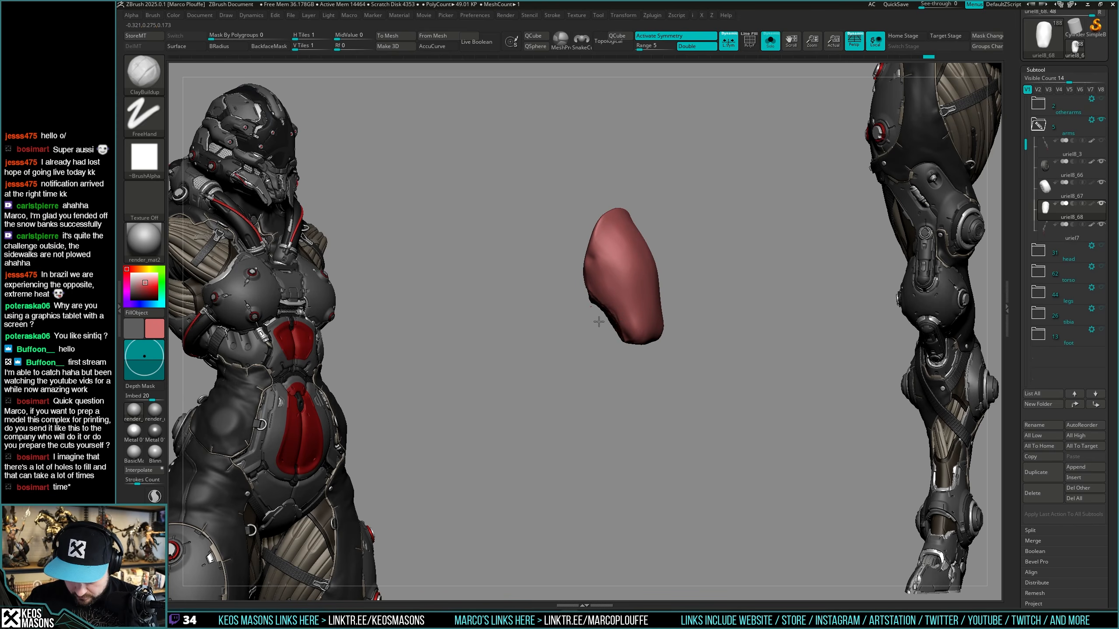
key(alt+s)
shift+drag(644, 337, 652, 328)
key(alt+s)
mouse_move(653, 328)
right_down()
mouse_move(673, 335)
mouse_move(634, 317)
mouse_move(604, 254)
right_up()
key(space)
key(alt+s)
key(space)
key(alt+s)
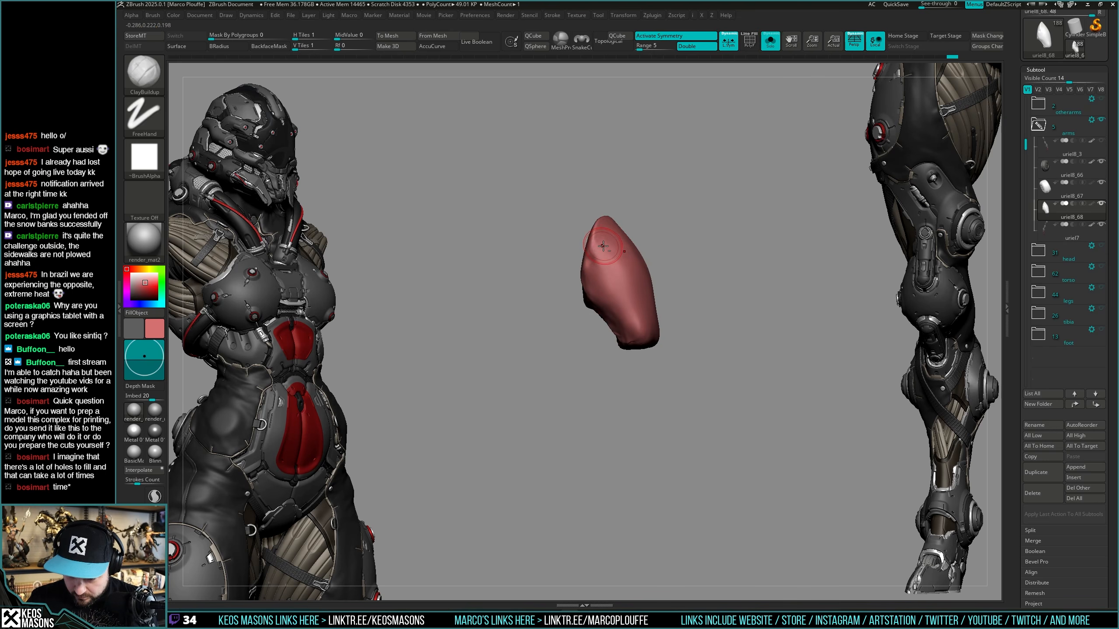
shift+drag(601, 233, 597, 222)
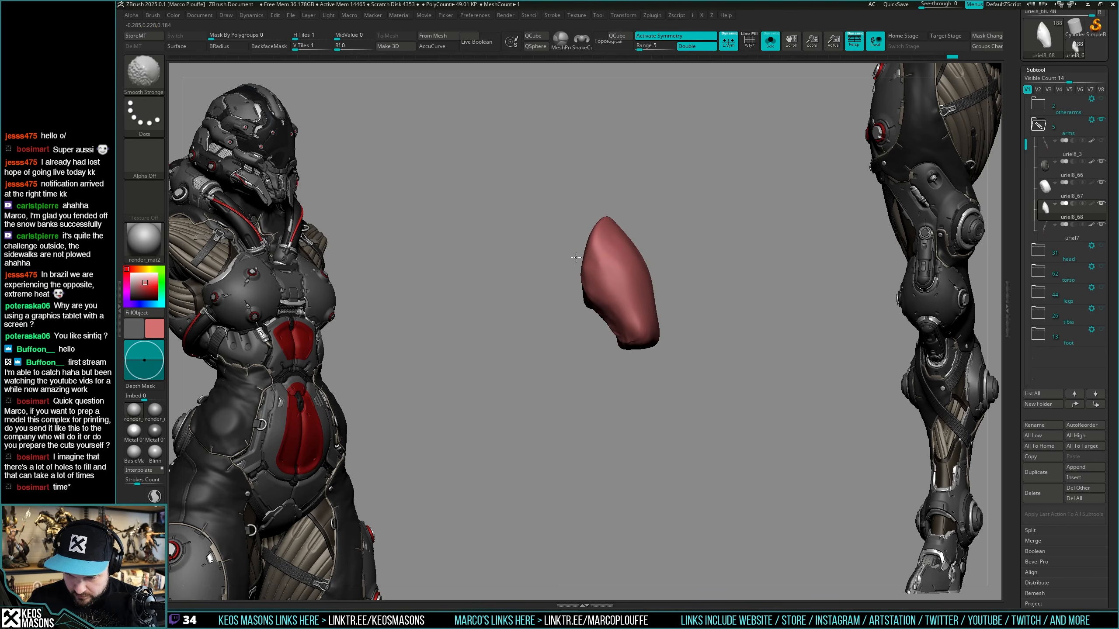
key(alt+s)
key(shift+f)
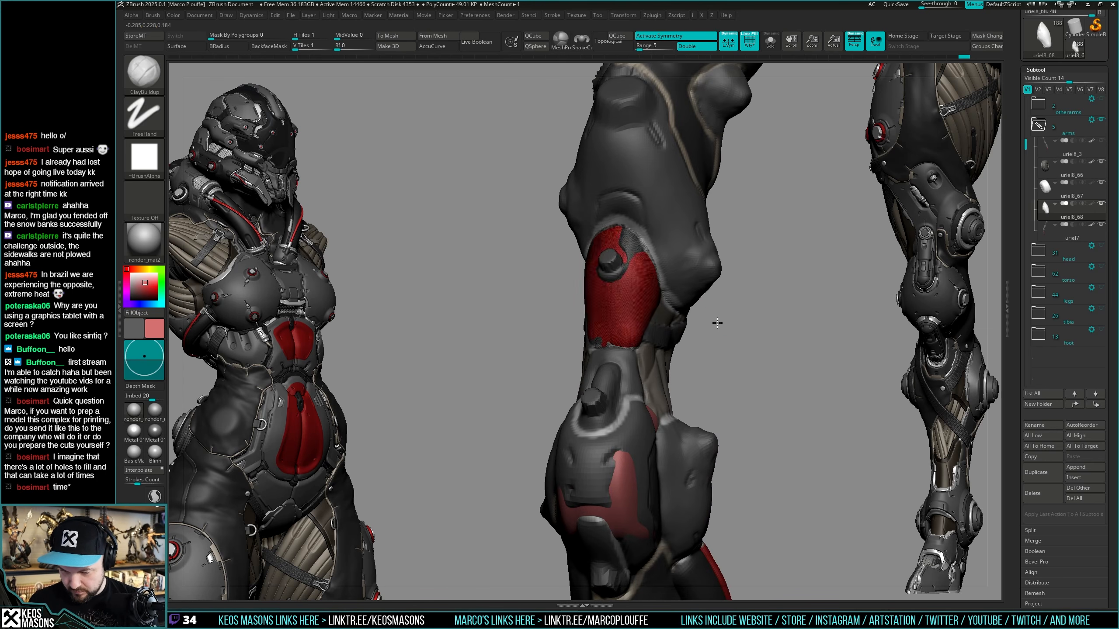
right_drag(717, 322, 700, 304)
key(shift+f)
Select the arm mesh, choose the Move brush and toggle its sculpt layer's recording, leaving the layer in record mode.
alt+click(670, 241)
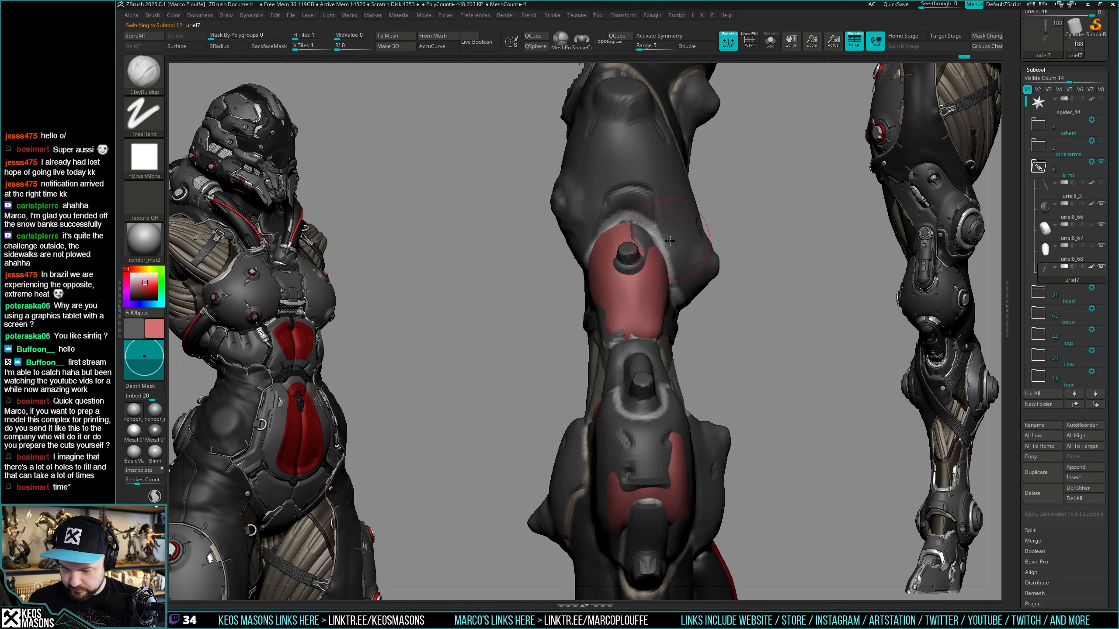
key(space)
click(641, 262)
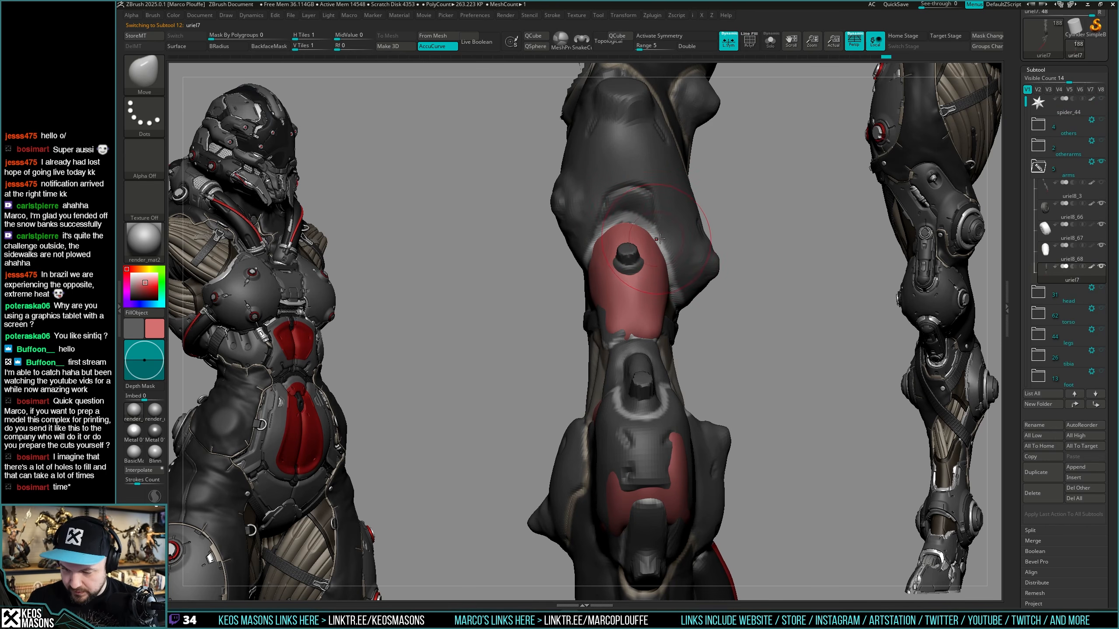
drag(1055, 413, 1057, 23)
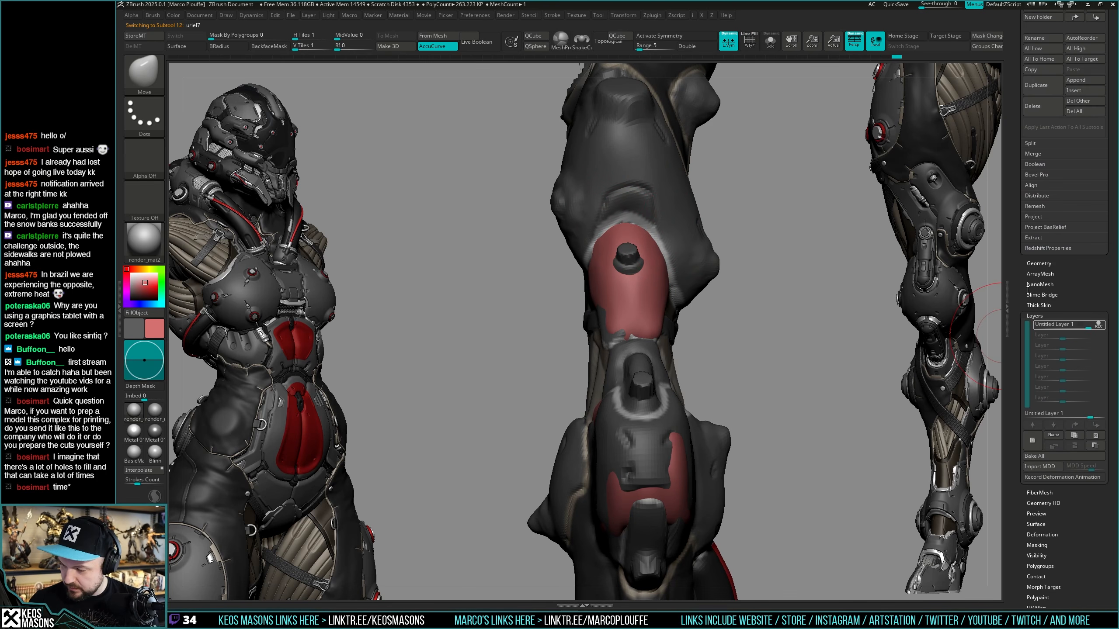
click(1098, 322)
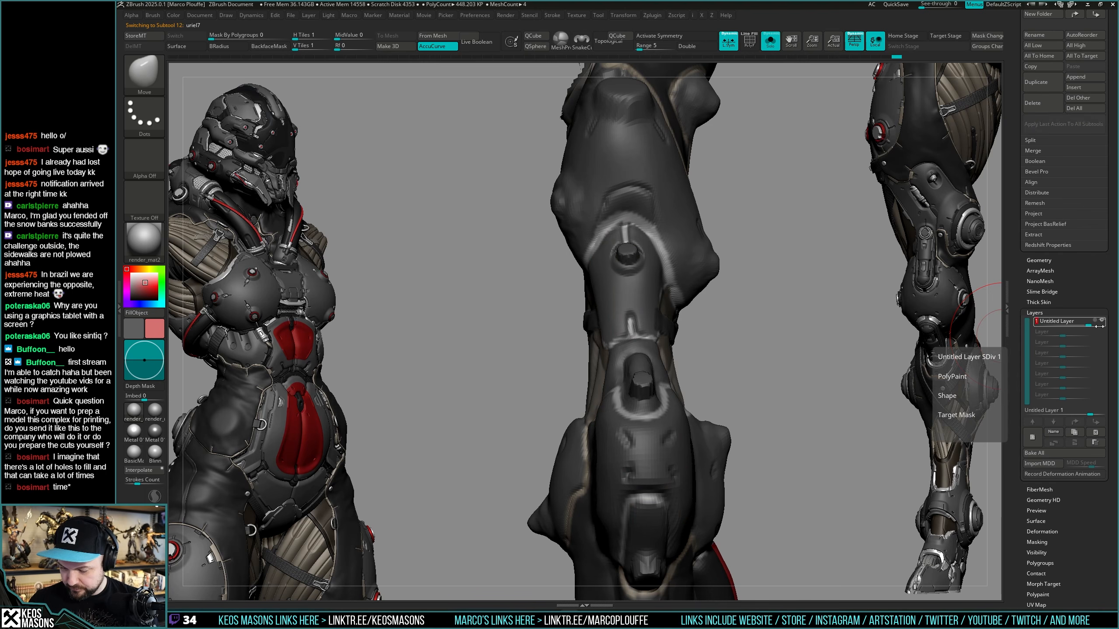
click(1100, 326)
click(1100, 326)
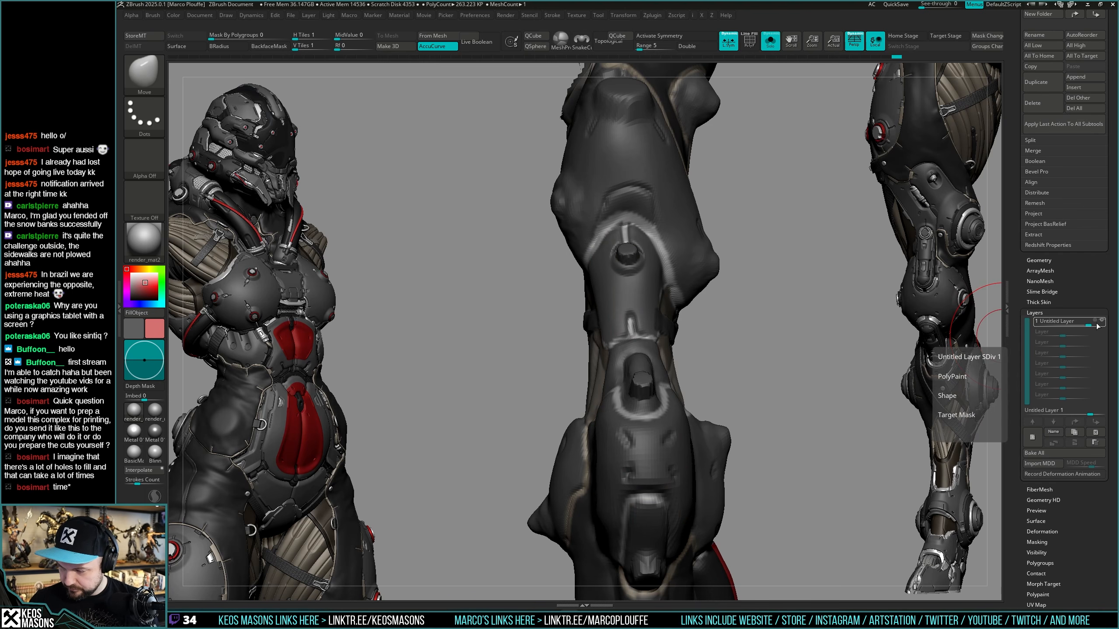
click(1096, 324)
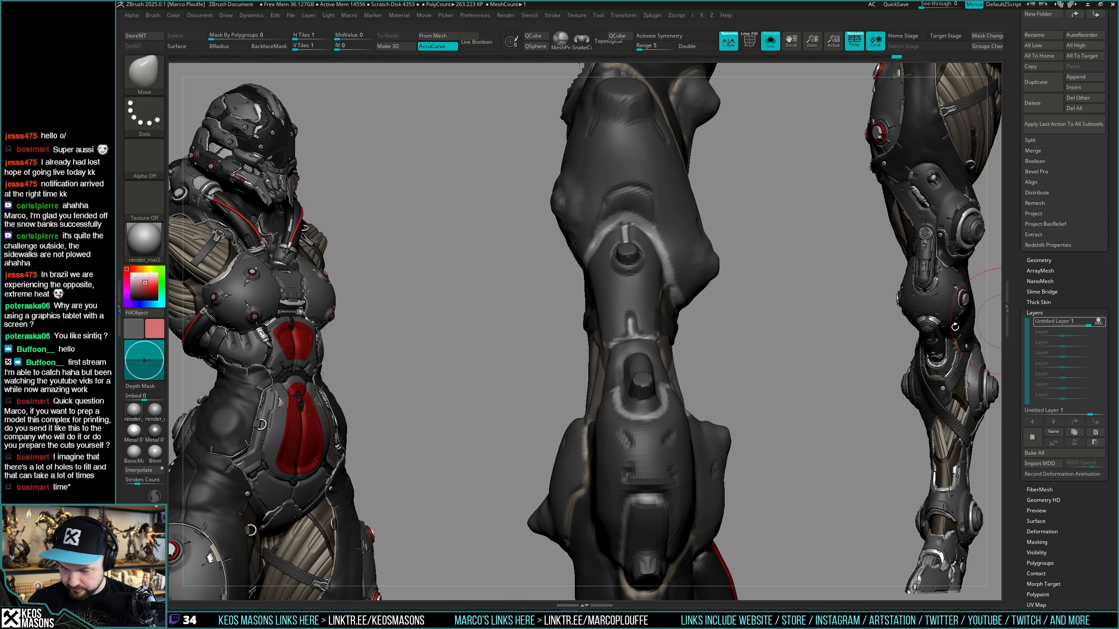
Adjust the arm surface around the red piece with the Move brush, working from the front and the inner side.
drag(694, 360, 696, 333)
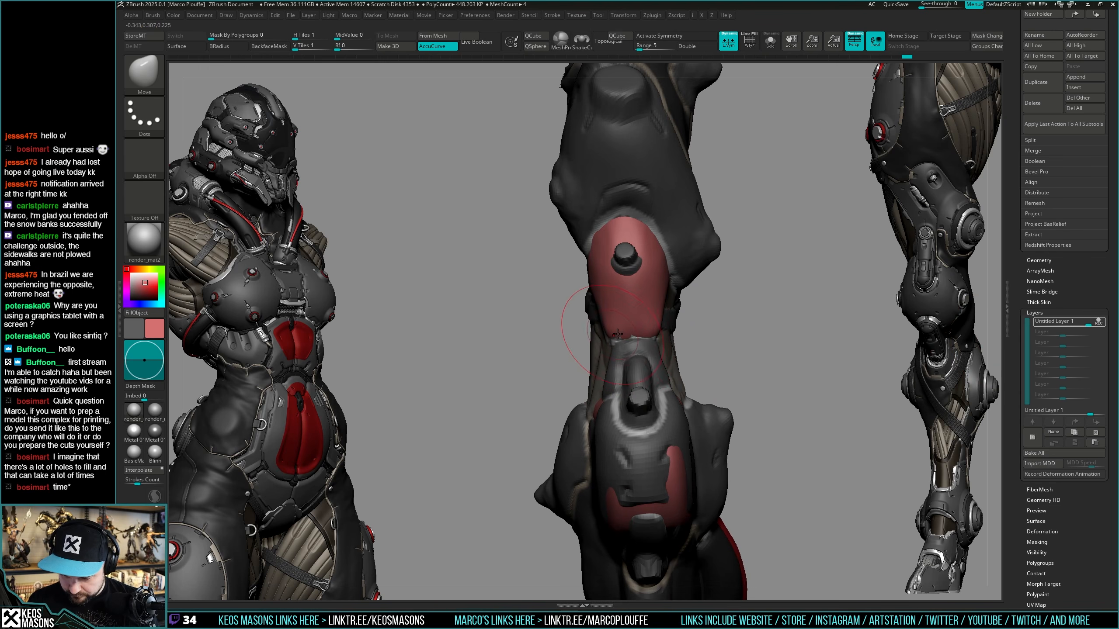
right_drag(620, 343, 669, 329)
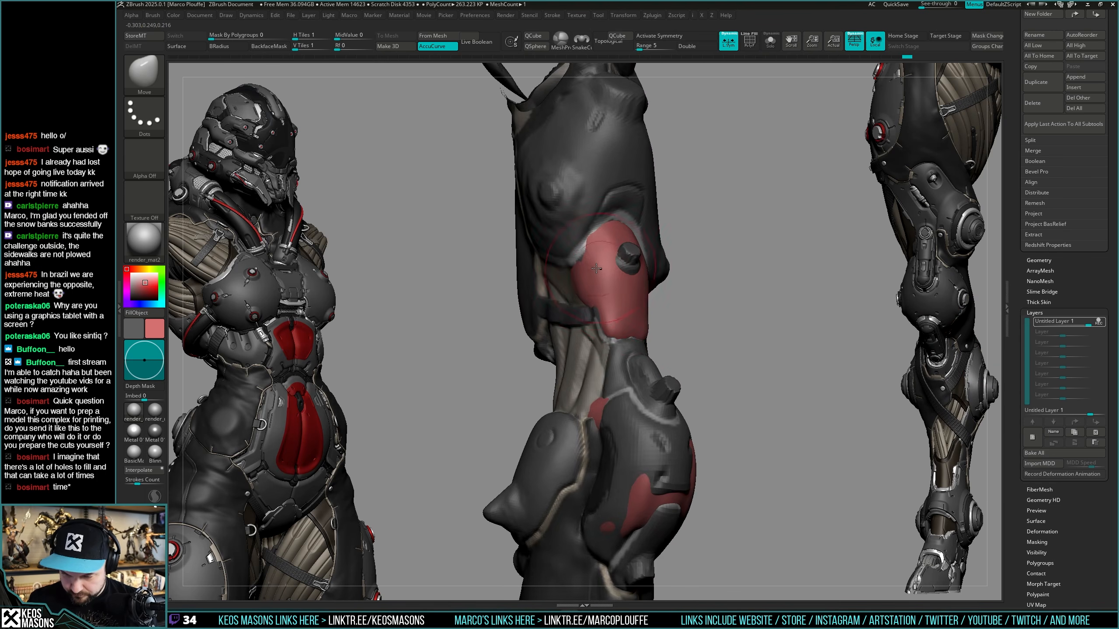
right_click(551, 329)
right_drag(572, 274, 585, 257)
right_drag(767, 300, 718, 304)
right_click(595, 359)
Select the red upper-arm piece and duplicate it as a new subtool.
alt+click(618, 295)
right_drag(618, 296, 696, 352)
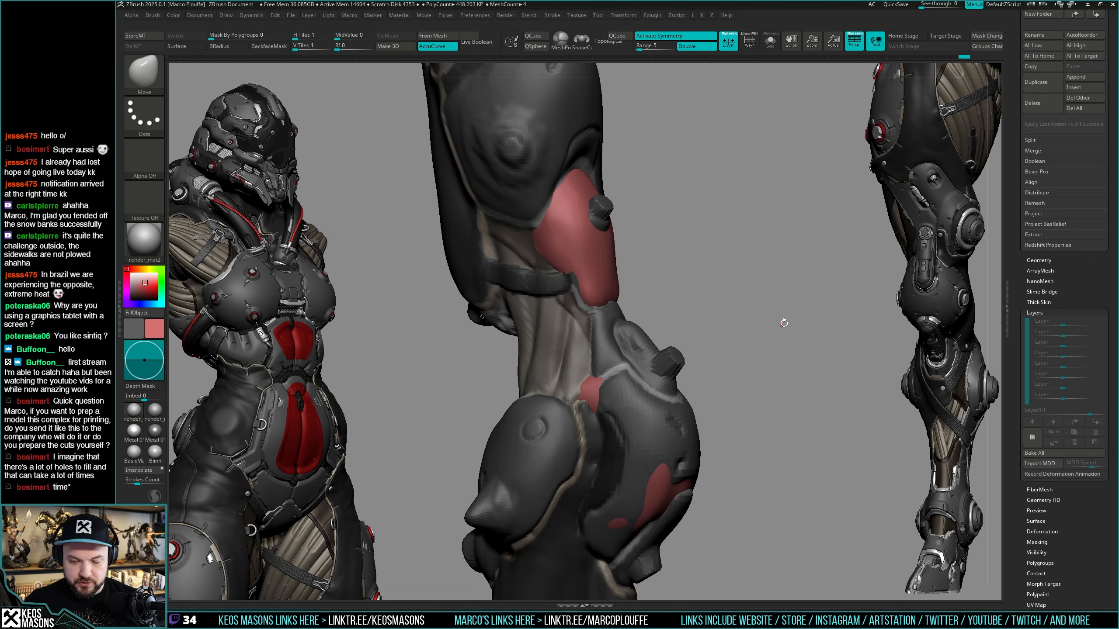
mouse_move(784, 323)
mouse_down()
mouse_move(776, 307)
mouse_move(773, 319)
mouse_up()
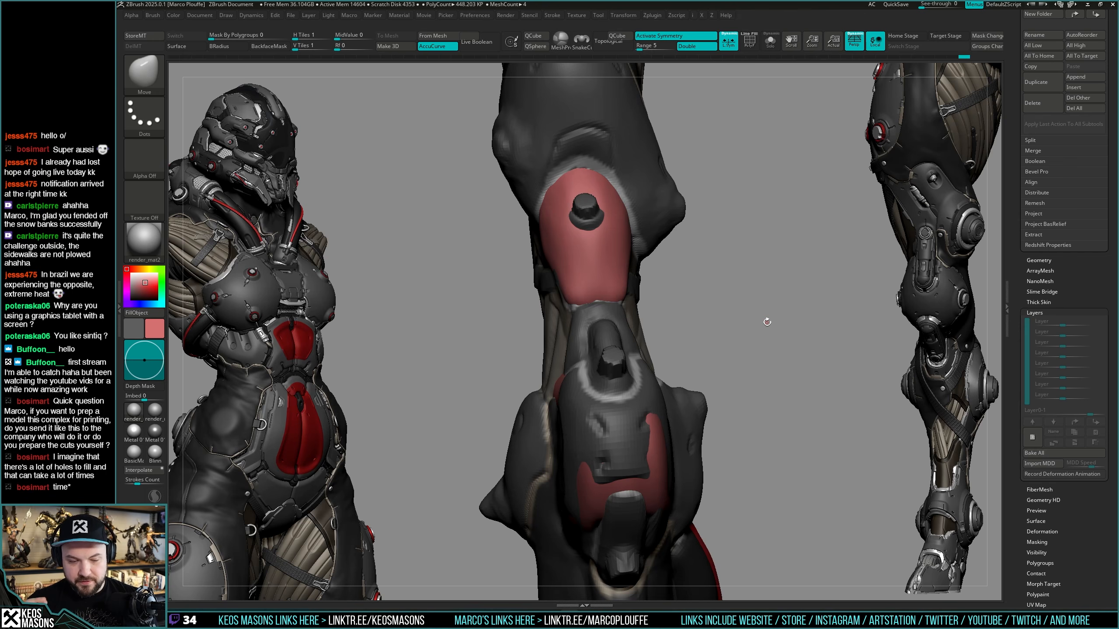
mouse_move(809, 307)
mouse_down()
mouse_move(801, 297)
mouse_move(784, 310)
mouse_move(798, 313)
mouse_move(772, 310)
mouse_move(774, 319)
mouse_up()
key(w)
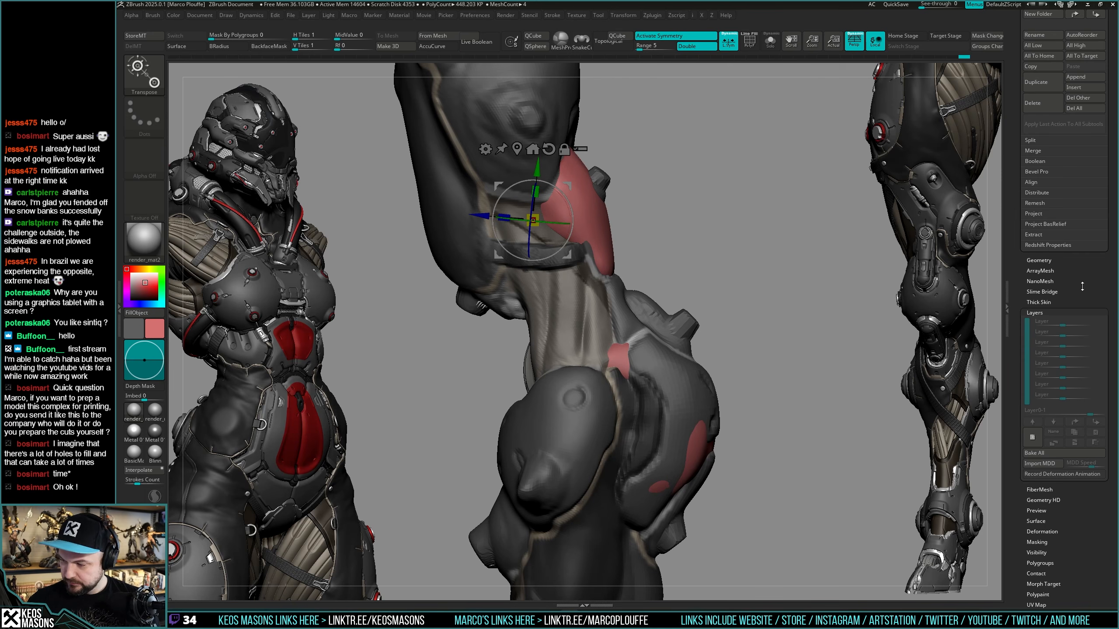
scroll(1082, 287, up, 5)
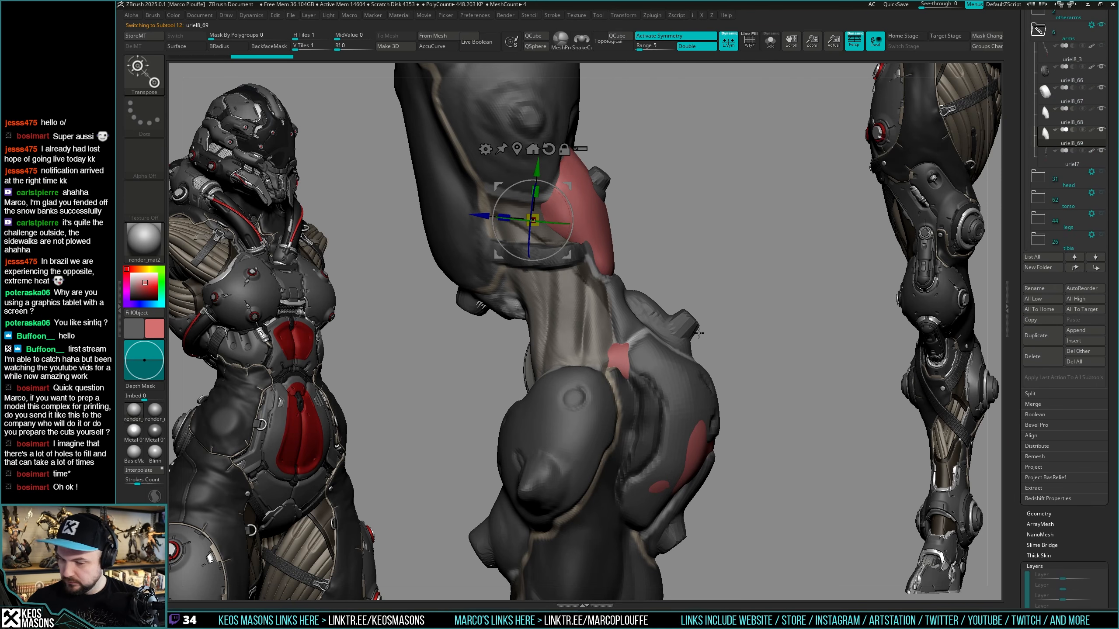
Move the copy down to the top of the elbow guard and tilt it into place, using transparency to position it.
drag(538, 169, 528, 266)
key(alt+t)
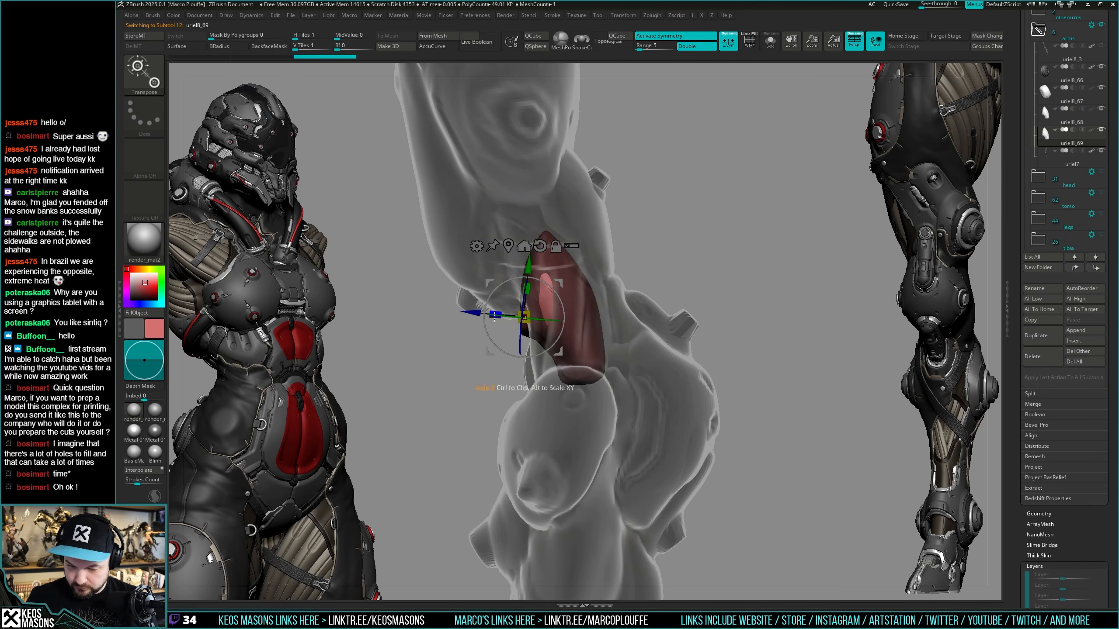
drag(472, 313, 521, 363)
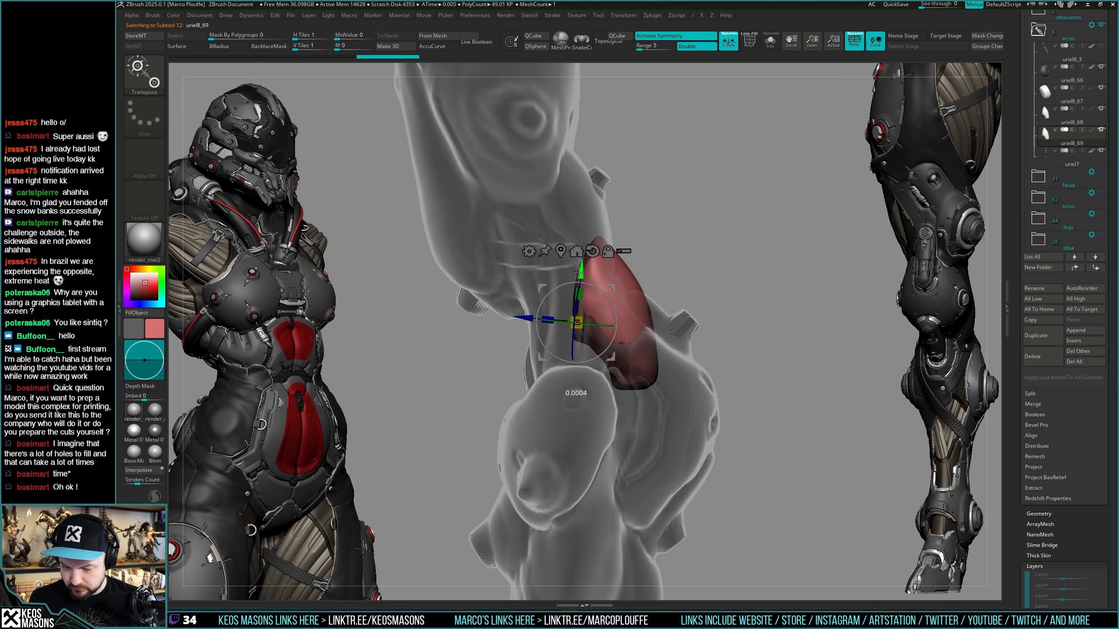
mouse_move(580, 271)
mouse_down()
mouse_move(577, 303)
mouse_move(579, 292)
mouse_up()
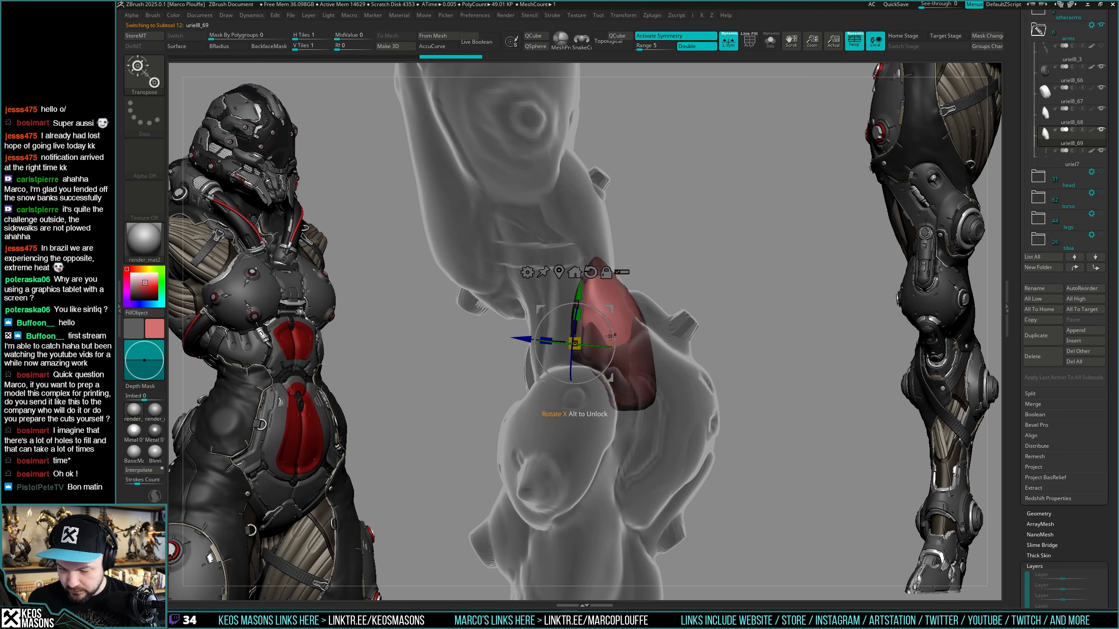
drag(610, 336, 611, 310)
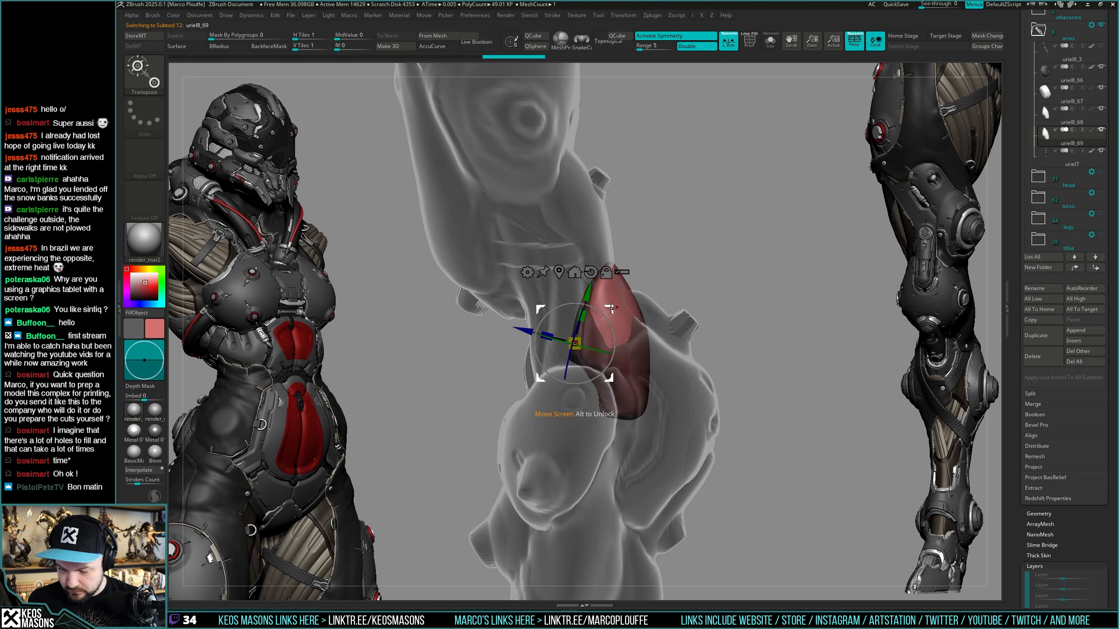
drag(527, 331, 523, 330)
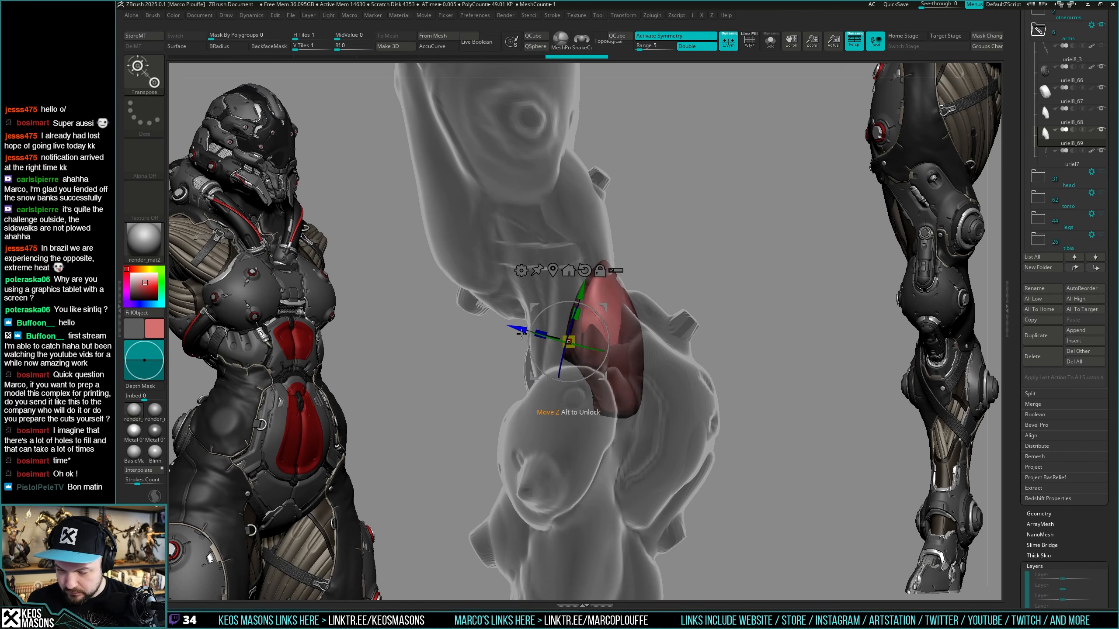
Build up the copy's surface above the elbow guard with the ClayBuildup brush.
key(q)
mouse_move(771, 327)
mouse_down()
mouse_move(685, 337)
mouse_move(716, 346)
mouse_move(639, 346)
mouse_up()
key(t)
key(x)
click(628, 314)
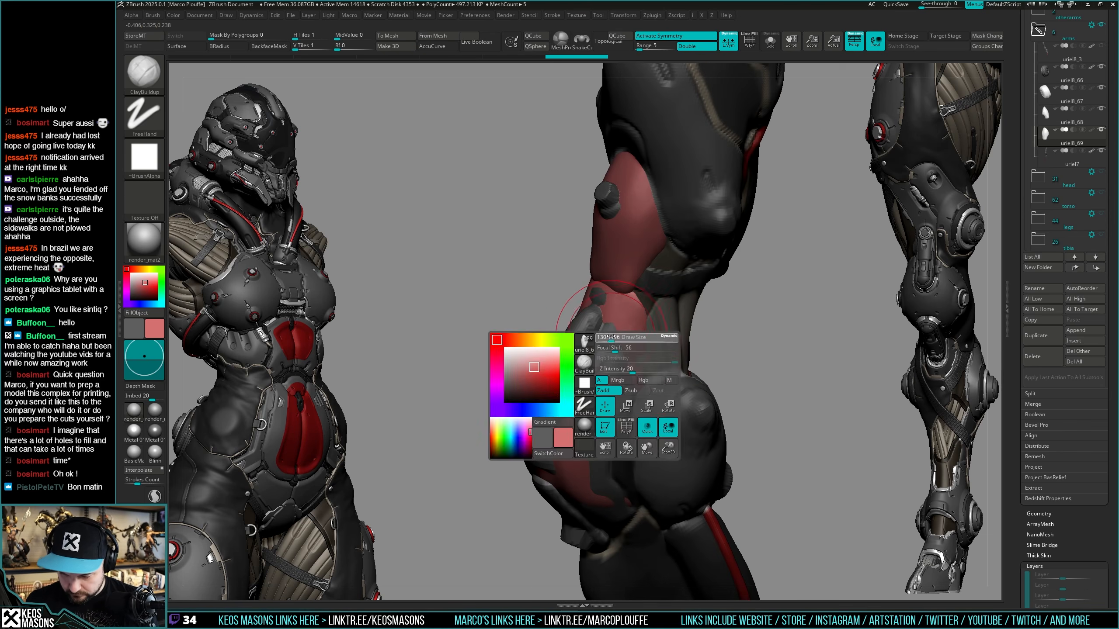
mouse_move(598, 348)
mouse_down()
mouse_move(610, 336)
mouse_move(619, 348)
mouse_up()
drag(710, 353, 652, 352)
Trim the copy's lower end and sides with TrimDynamic, using isolation and transparency to fit it inside the elbow guard.
key(alt+s)
key(space)
key(x)
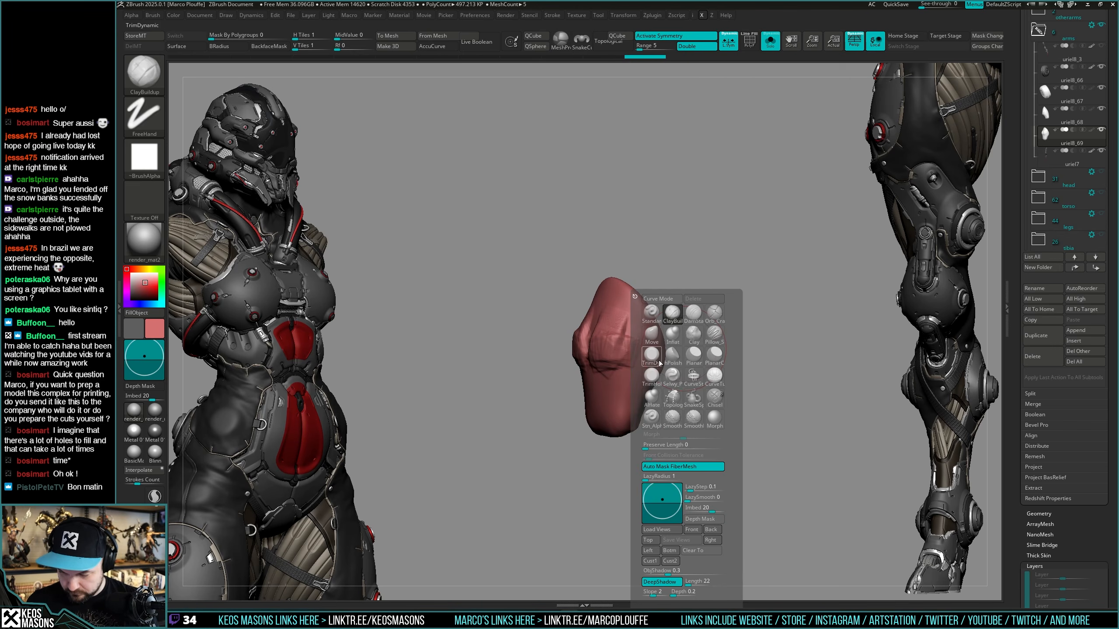
click(694, 357)
drag(623, 420, 666, 359)
mouse_move(667, 354)
mouse_down()
mouse_move(691, 298)
mouse_move(646, 311)
mouse_move(617, 377)
mouse_up()
key(space)
key(alt+s)
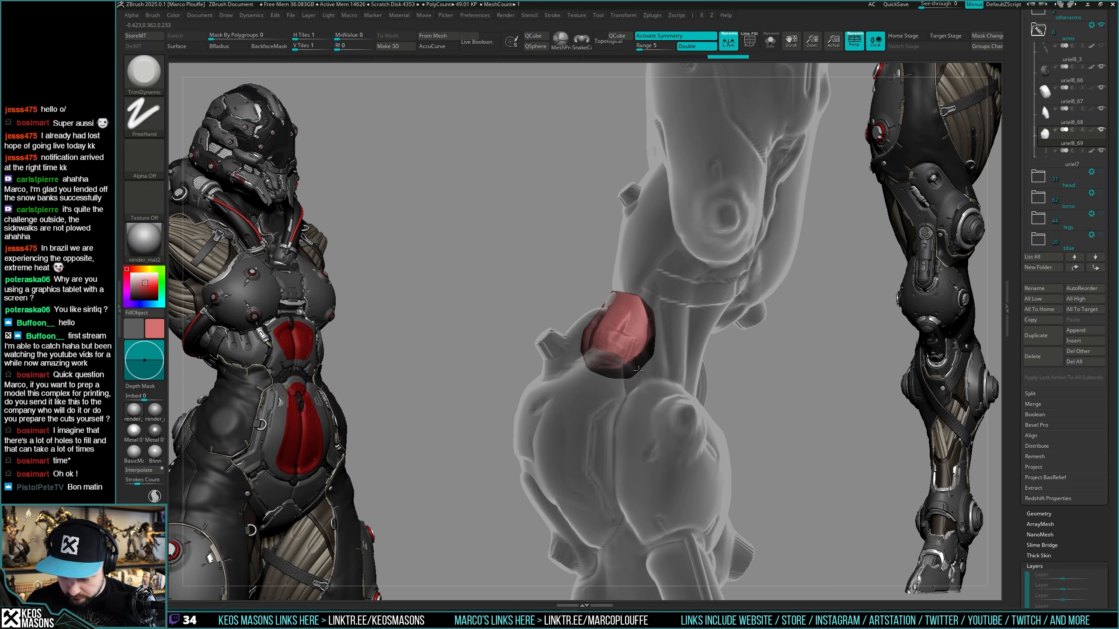
drag(617, 287, 646, 313)
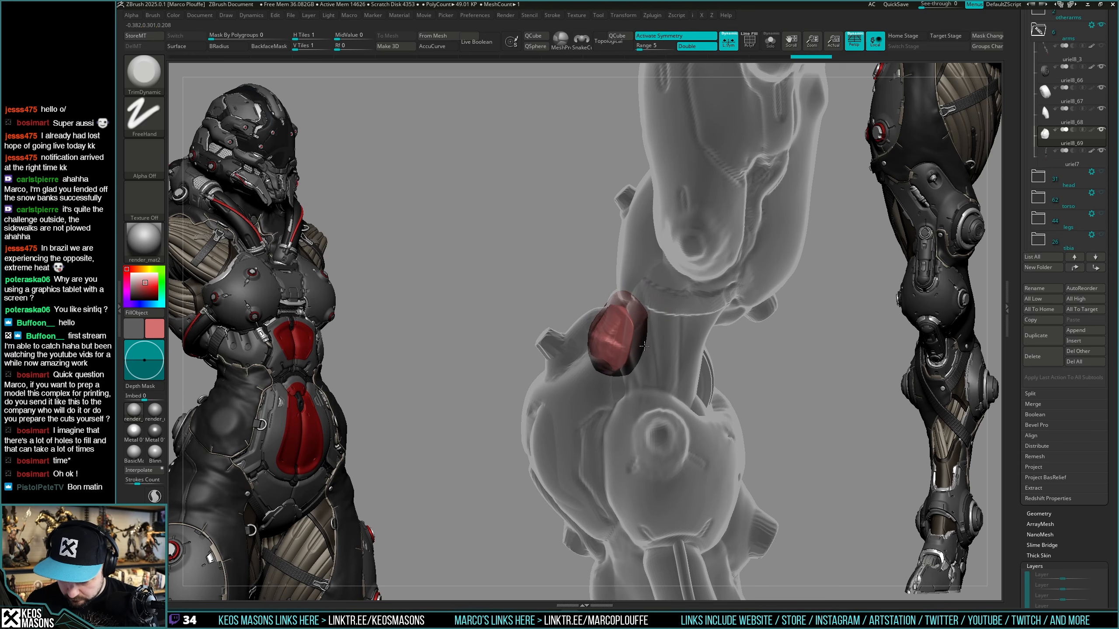
drag(646, 351, 636, 285)
Fill out the copy between the upper-arm piece and the elbow guard with ClayBuildup and smooth the strokes.
key(b)
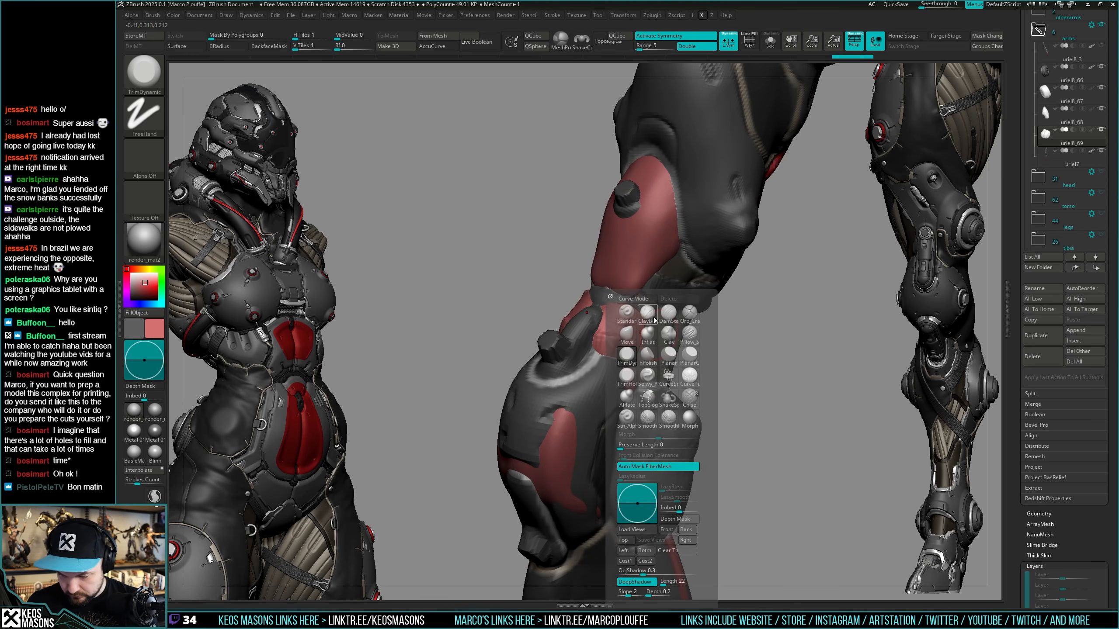
key(c)
key(b)
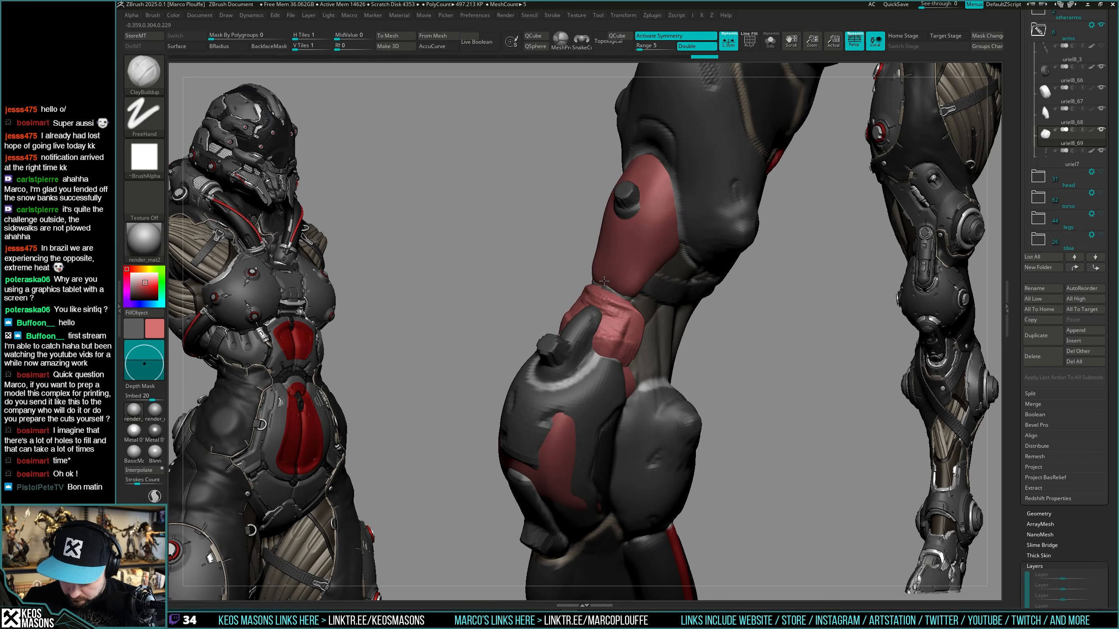
shift+drag(625, 328, 606, 347)
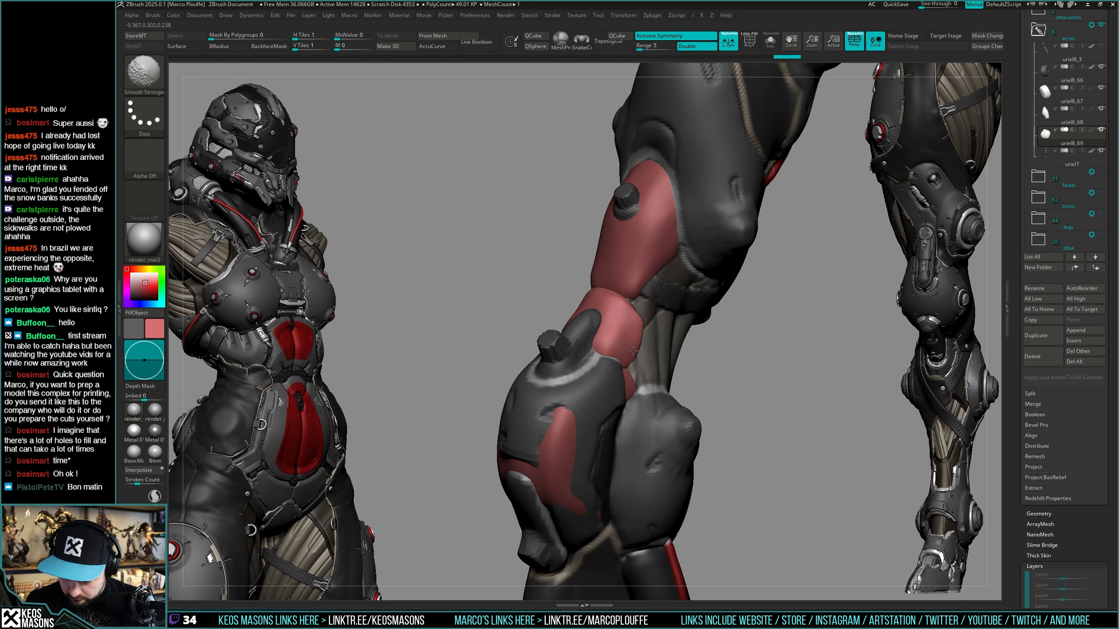
Smooth the side of the red connecting piece above the elbow guard, using isolation to check its shape.
key(ctrl+shift+s)
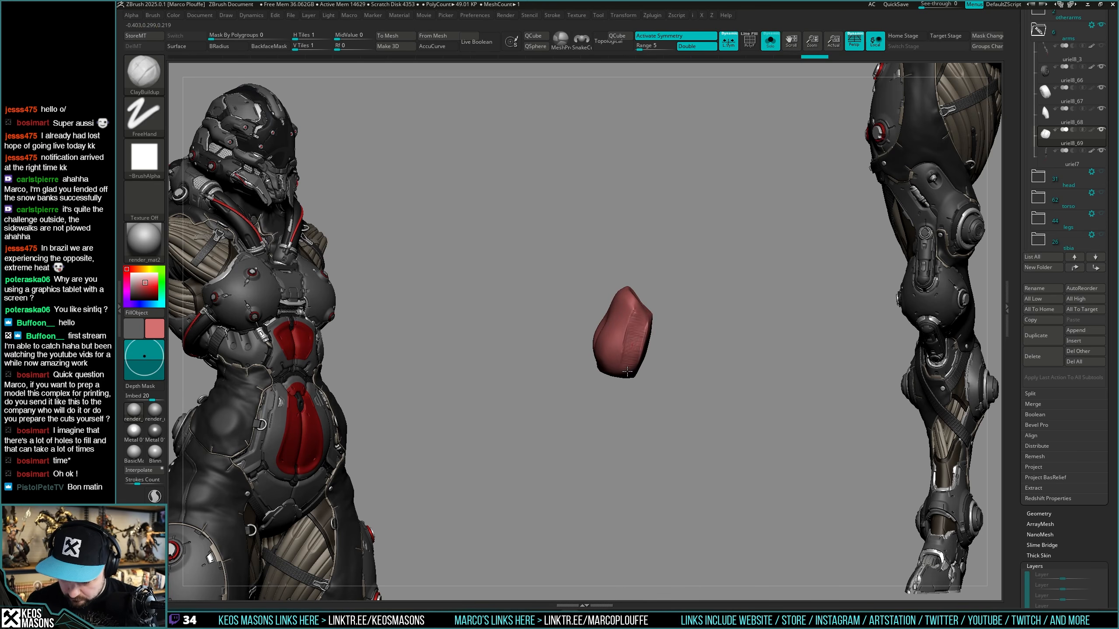
key(ctrl+shift+s)
mouse_move(635, 331)
right_down()
mouse_move(630, 318)
mouse_move(630, 331)
right_up()
key(shift)
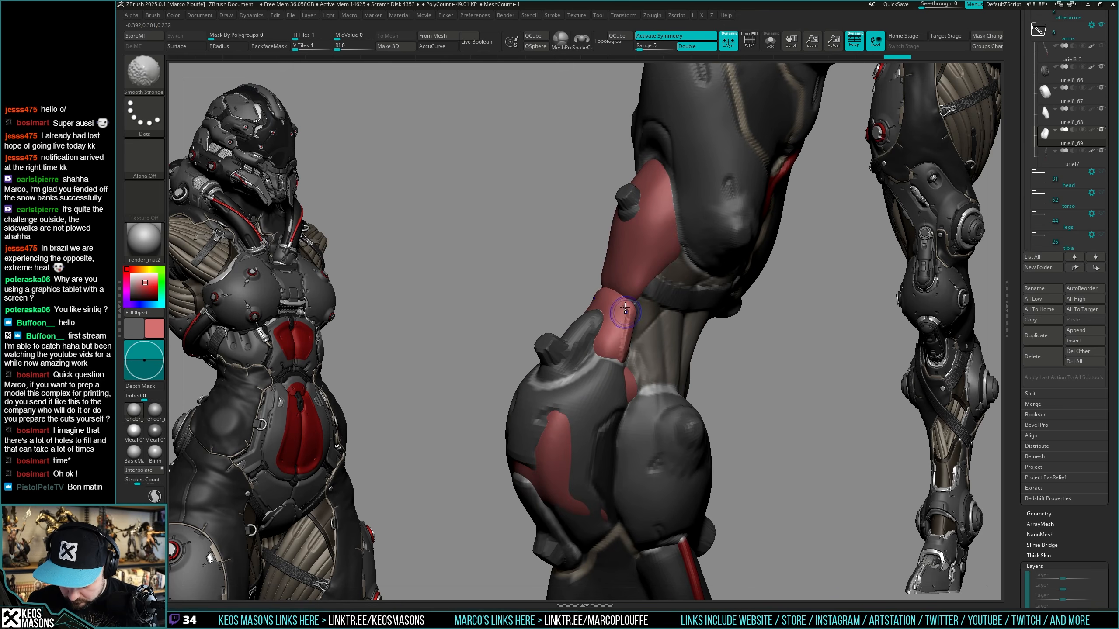
mouse_move(602, 353)
mouse_down()
mouse_move(616, 334)
mouse_move(610, 349)
mouse_up()
Flatten the connecting piece's side and edges with TrimDynamic and smooth the cut, checking the piece in isolation.
key(space)
key(space)
click(764, 359)
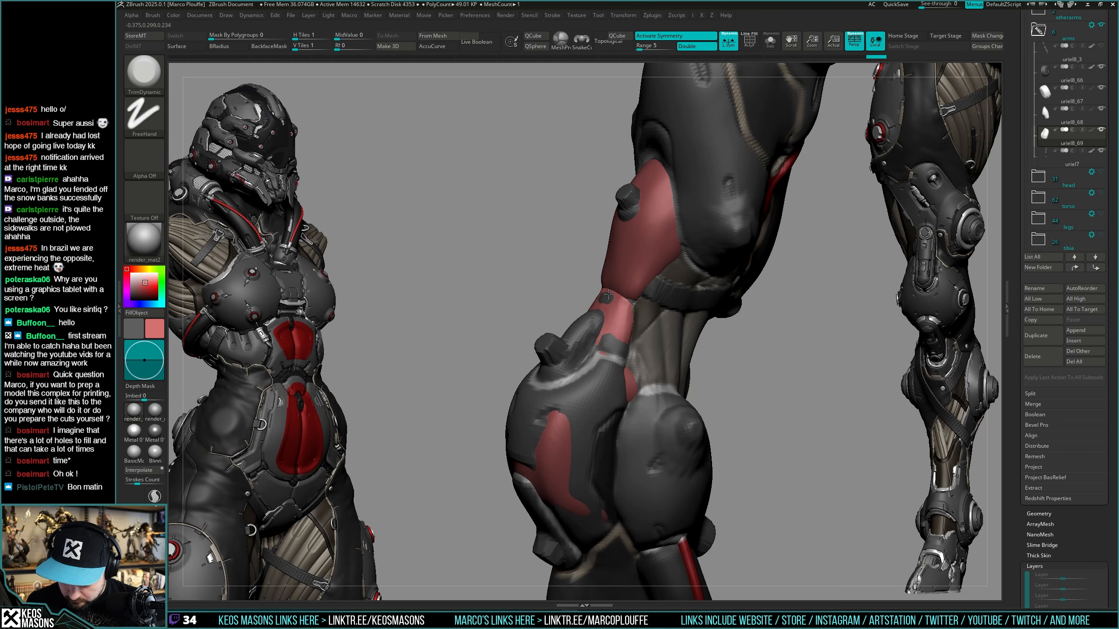
key(alt+s)
drag(606, 344, 626, 301)
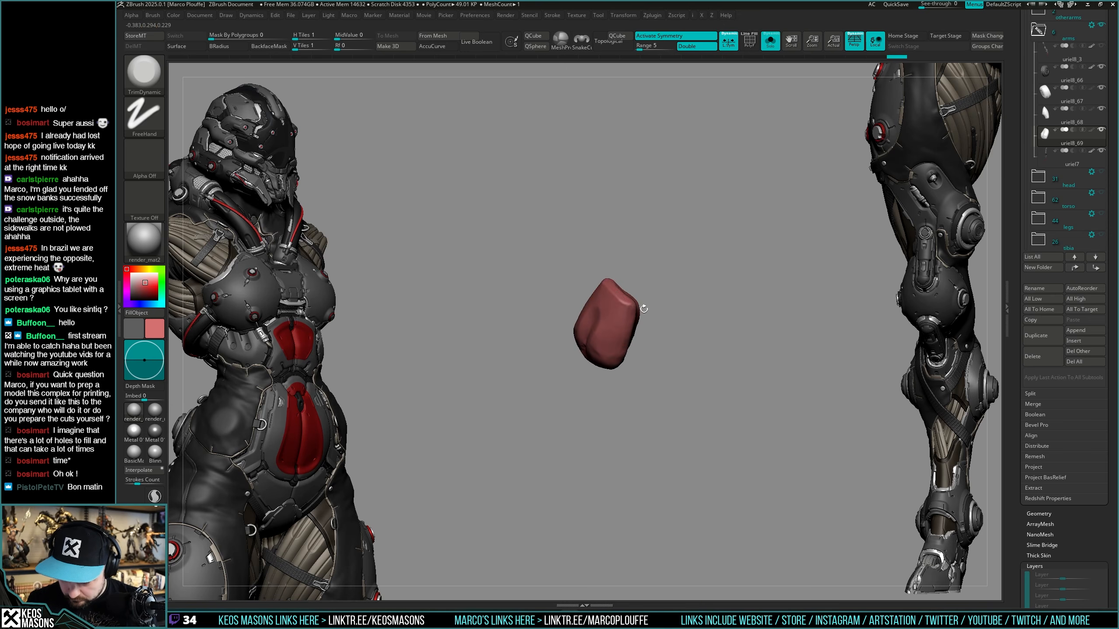
key(alt+s)
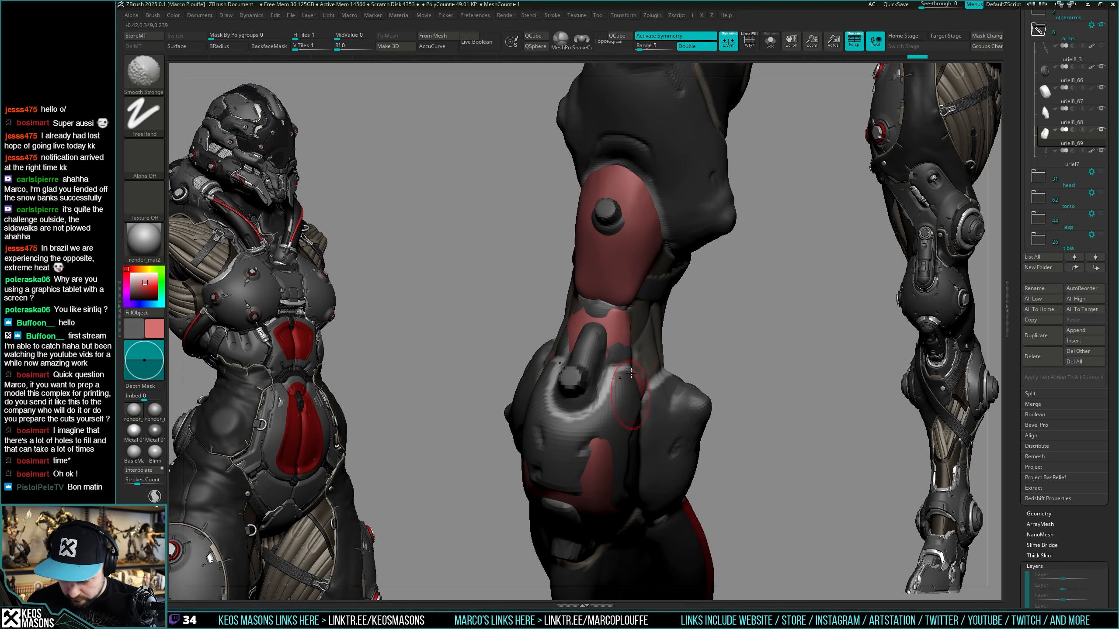
shift+drag(631, 373, 633, 359)
mouse_move(676, 346)
mouse_down()
mouse_move(645, 345)
mouse_move(707, 335)
mouse_move(669, 352)
mouse_up()
key(alt+s)
key(alt+s)
Reshape the connecting piece below the upper-arm piece with the Move brush and smooth its surface.
key(space)
key(x)
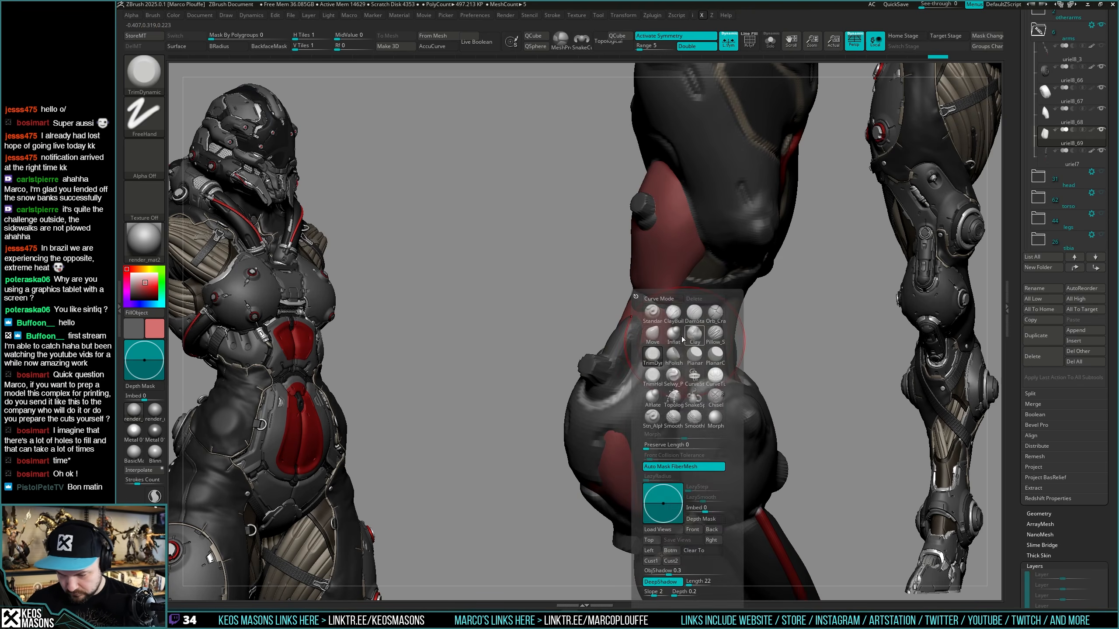
click(653, 335)
drag(767, 265, 788, 267)
key(space)
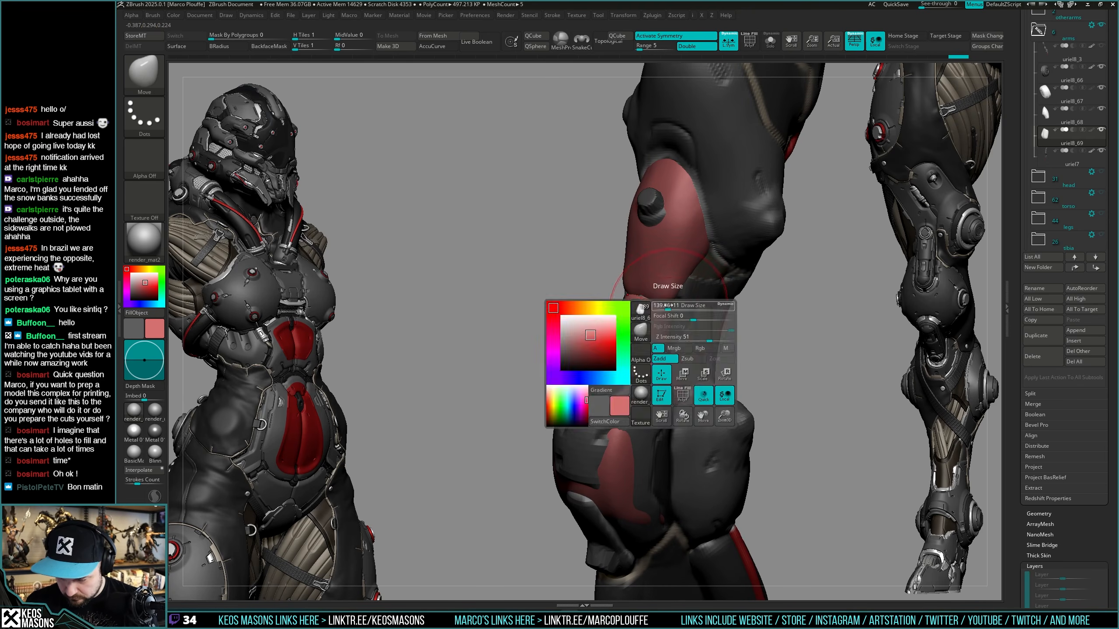
right_drag(667, 303, 666, 296)
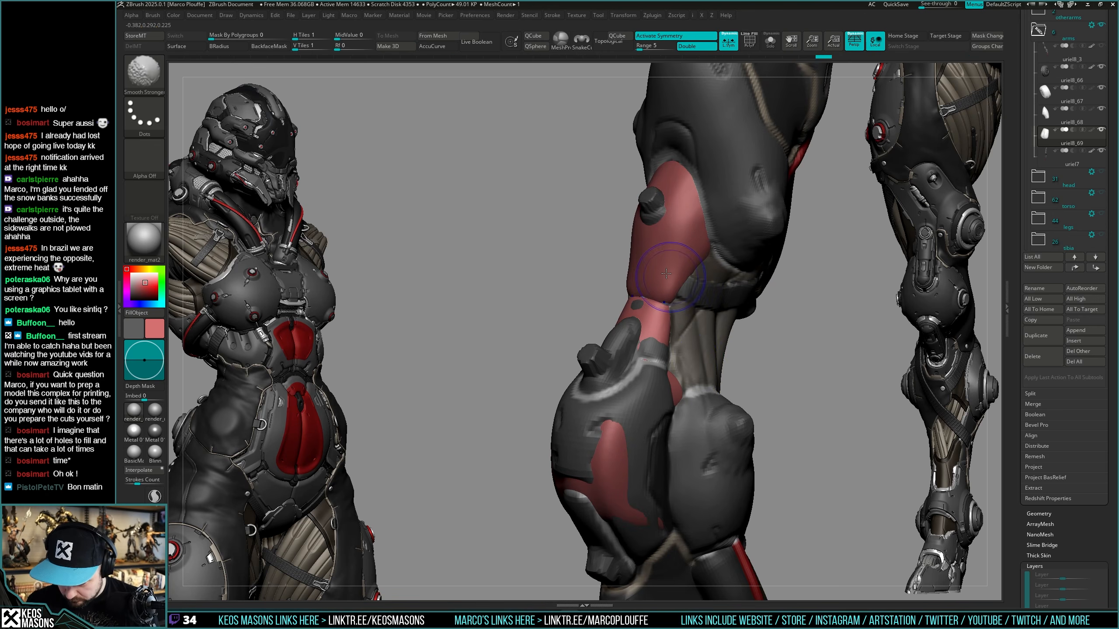
right_drag(699, 369, 688, 362)
drag(640, 362, 655, 357)
key(space)
right_drag(655, 357, 682, 374)
drag(680, 388, 676, 385)
right_drag(676, 385, 657, 366)
shift+drag(646, 350, 654, 357)
mouse_move(653, 356)
right_down()
mouse_move(687, 355)
mouse_move(675, 337)
mouse_move(712, 344)
mouse_move(665, 346)
mouse_move(688, 309)
mouse_move(682, 329)
mouse_move(648, 308)
mouse_move(658, 330)
mouse_move(657, 312)
right_up()
Select the red elbow core inside the guard and build up its upper surface and side with ClayBuildup.
key(alt+s)
key(alt+s)
alt+click(642, 304)
key(alt+s)
key(alt+s)
key(space)
click(690, 321)
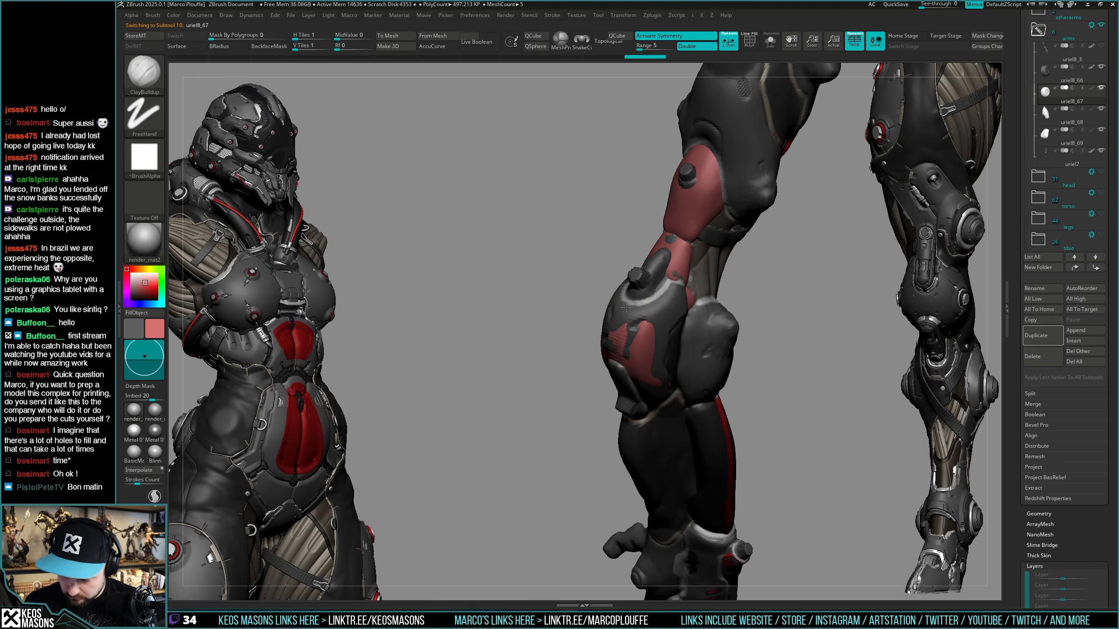
drag(652, 309, 668, 297)
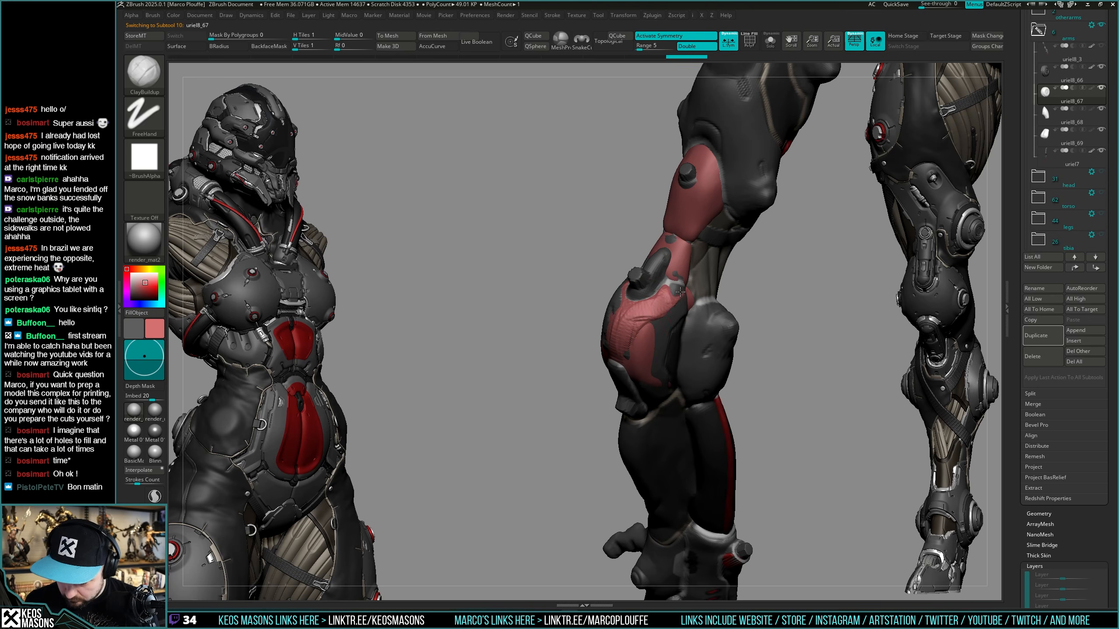
right_drag(683, 304, 654, 321)
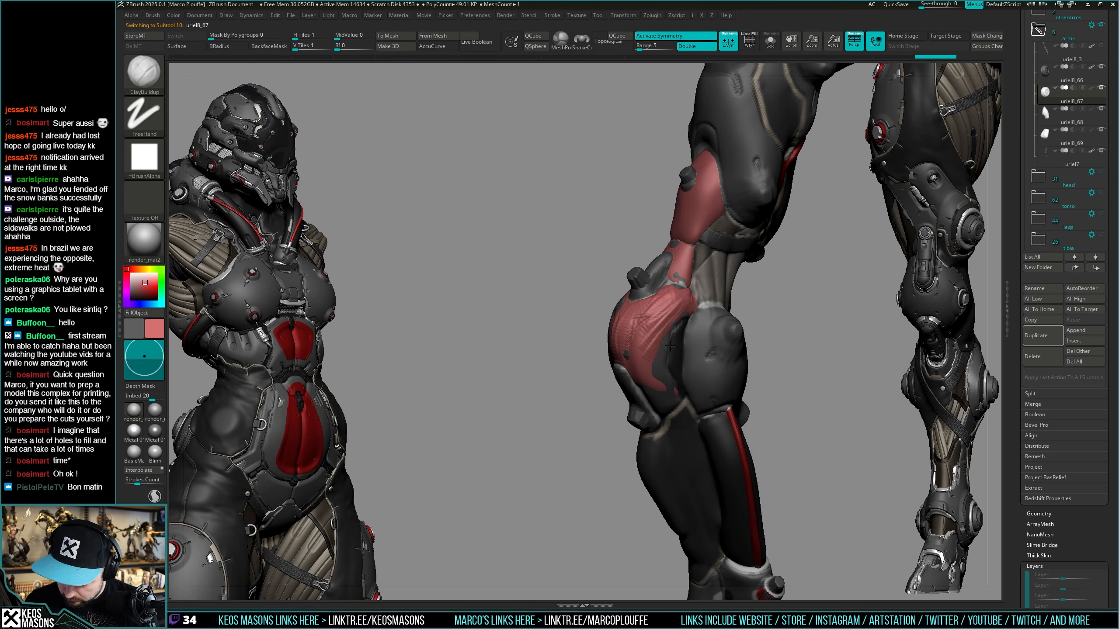
drag(680, 321, 675, 388)
right_drag(632, 384, 657, 377)
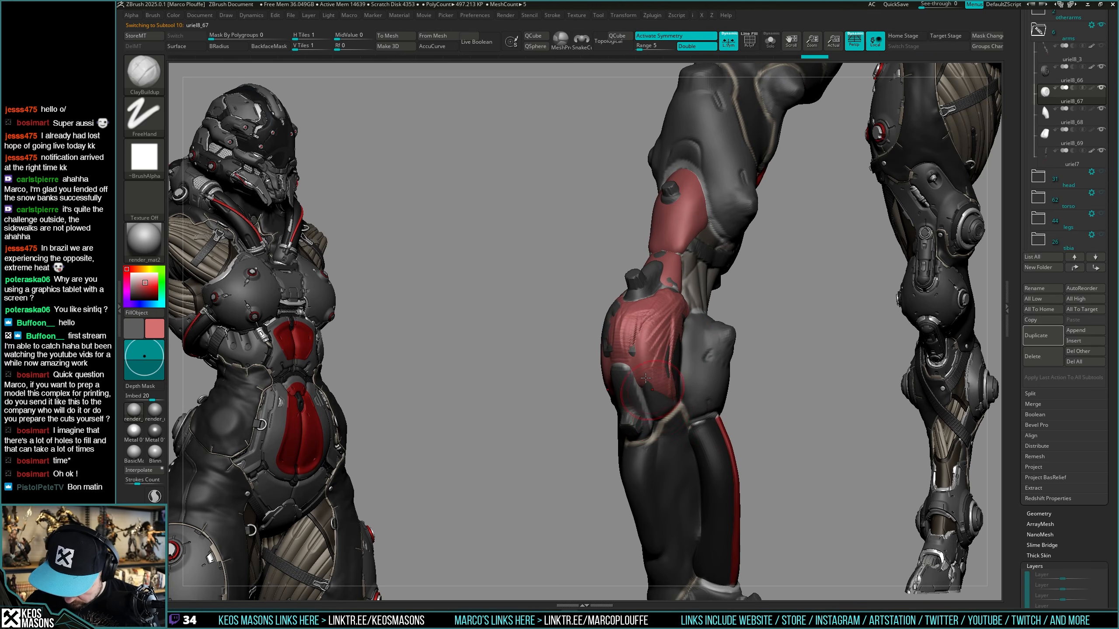
right_drag(663, 422, 637, 300)
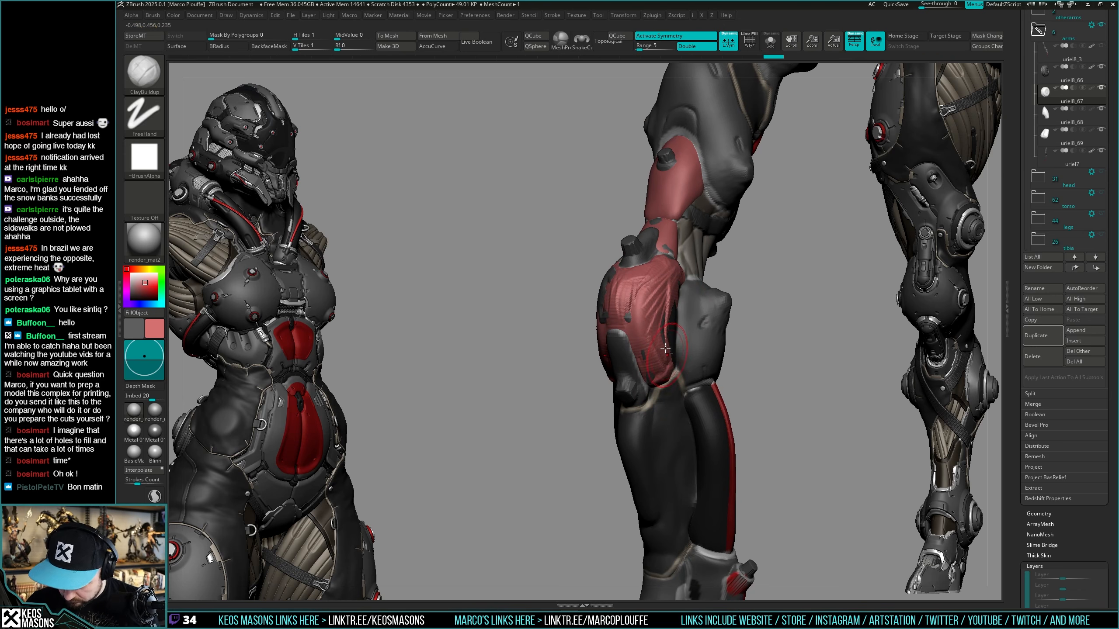
Smooth the elbow core's clay strokes, add volume along its lower side with ClayBuildup and smooth again.
key(shift)
shift+drag(657, 306, 664, 350)
right_drag(665, 349, 641, 392)
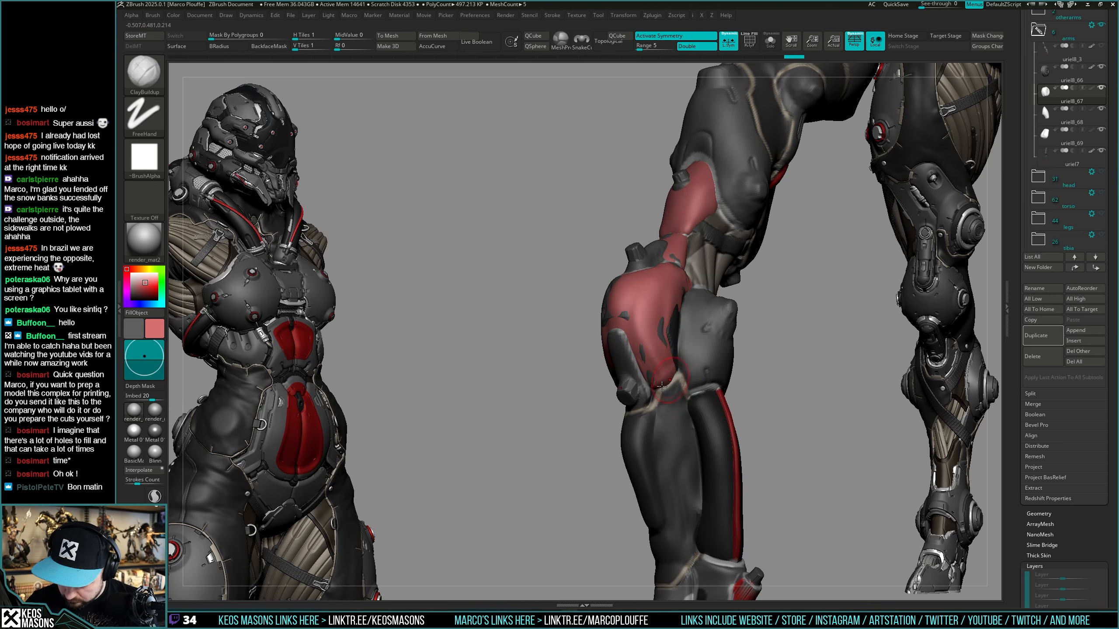
drag(671, 325, 649, 316)
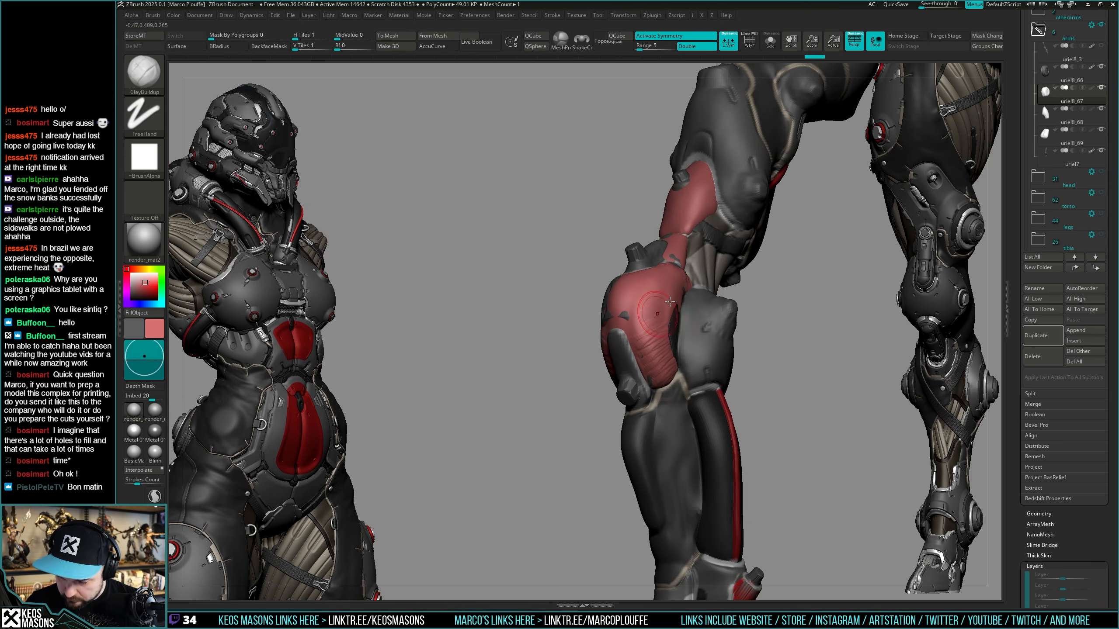
right_drag(648, 315, 669, 322)
mouse_move(669, 322)
shift+mouse_down()
mouse_move(650, 343)
mouse_move(652, 331)
shift+mouse_up()
mouse_move(652, 331)
right_down()
mouse_move(662, 319)
mouse_move(679, 325)
mouse_move(602, 357)
right_up()
Smooth the back of the elbow core and build up its inner side, checking the form in isolation.
key(alt+s)
right_click(602, 358)
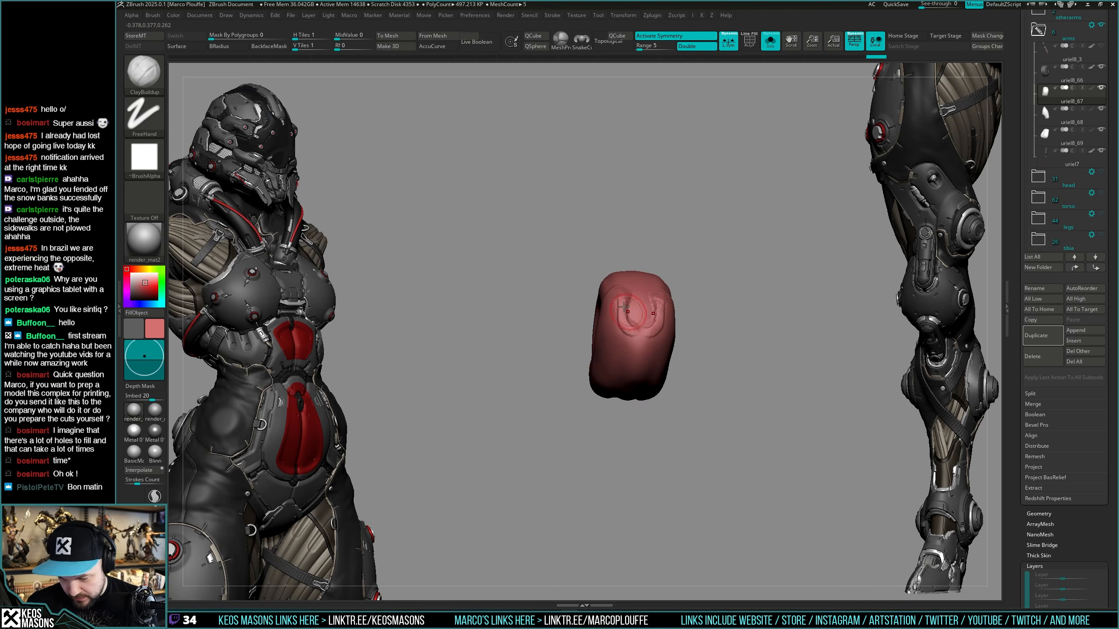
key(alt+s)
right_drag(654, 335, 634, 353)
shift+drag(623, 352, 626, 374)
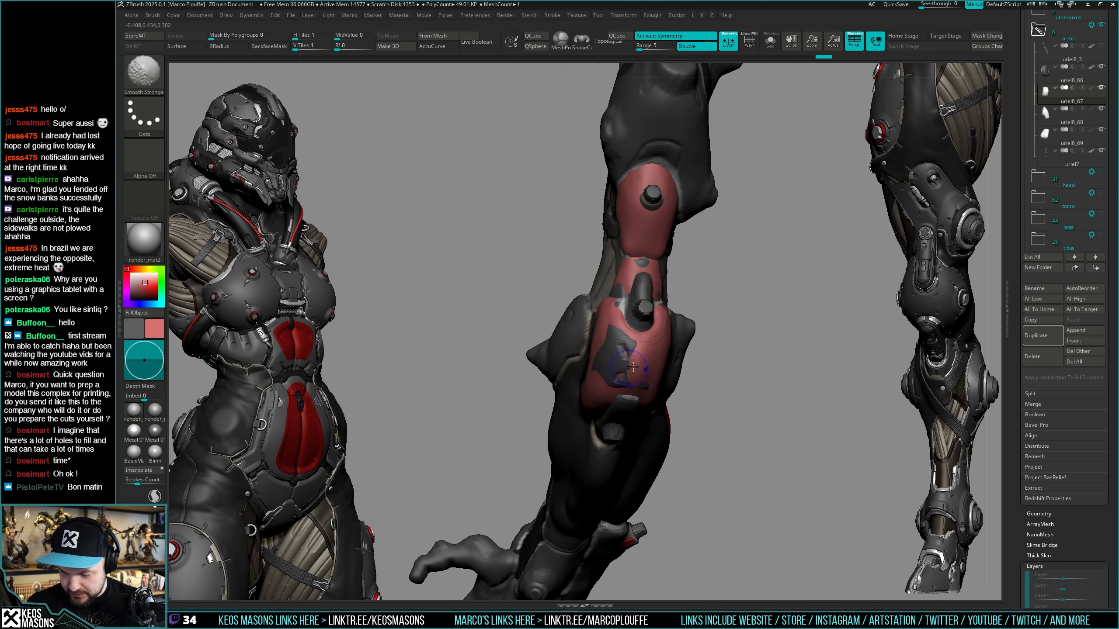
mouse_move(642, 368)
right_down()
mouse_move(602, 361)
mouse_move(583, 319)
right_up()
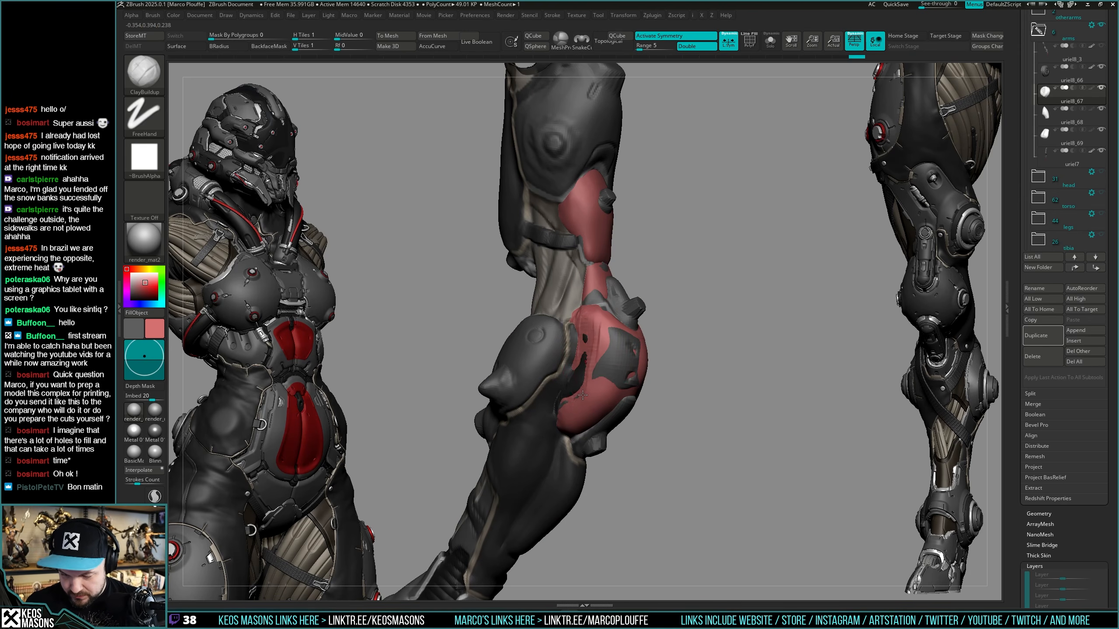
right_drag(607, 364, 645, 301)
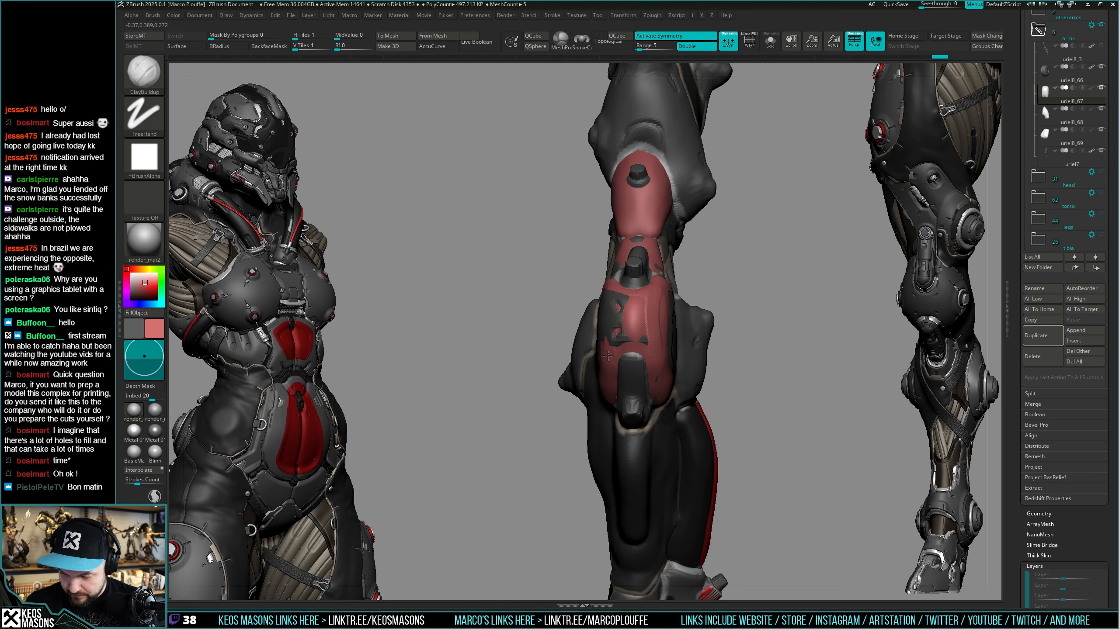
Even out the elbow core's raised bands with ClayBuildup and smoothing, comparing it in isolation and within the arm.
key(alt+s)
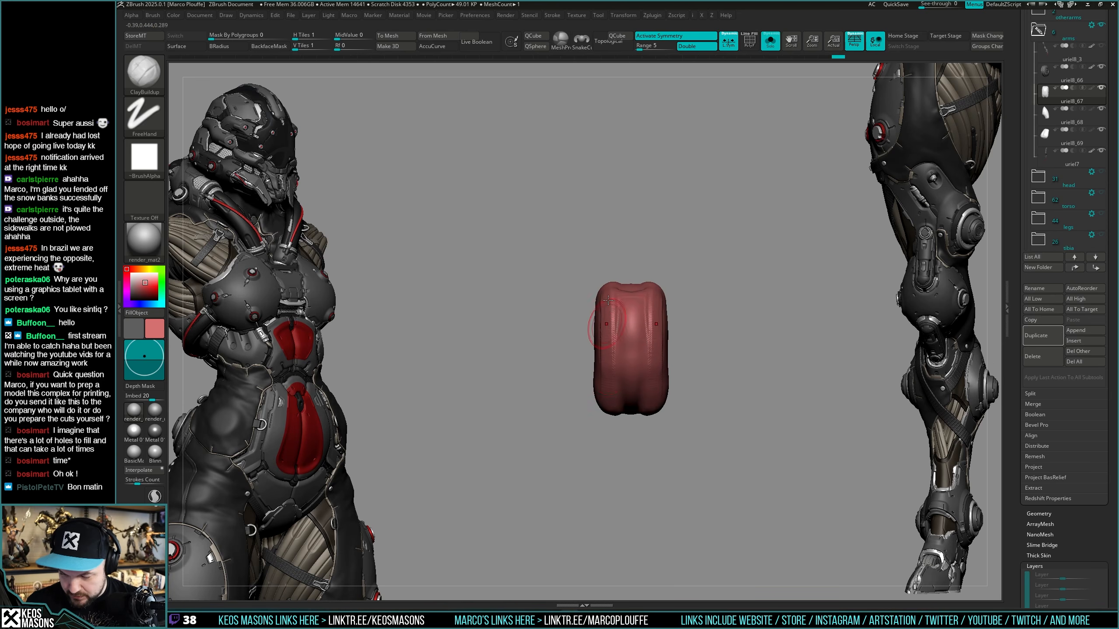
key(alt+s)
right_drag(608, 301, 600, 289)
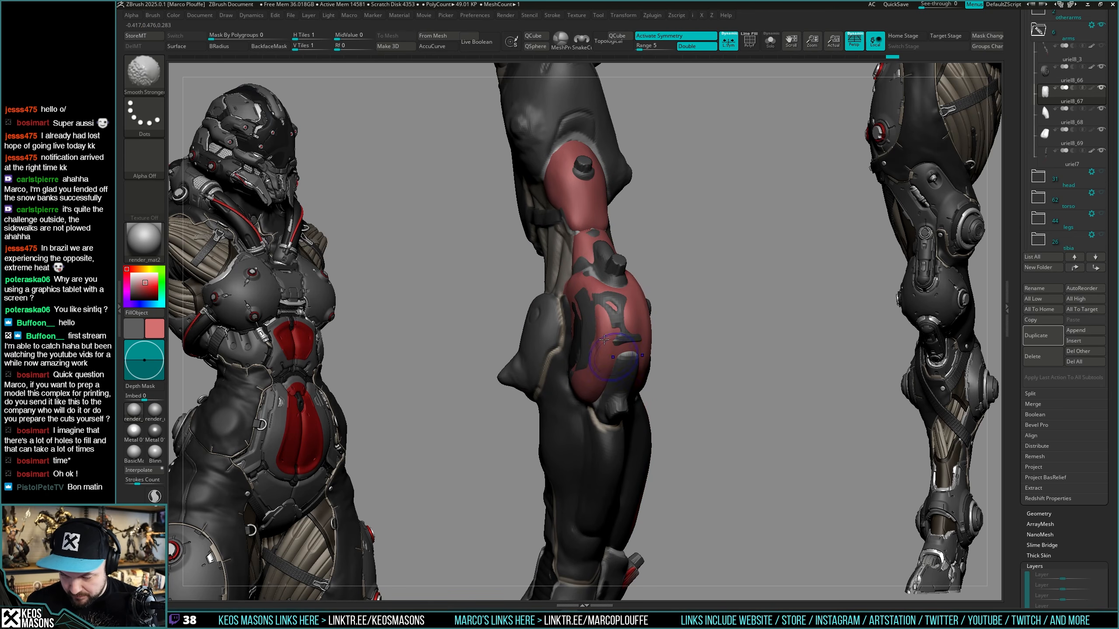
mouse_move(578, 388)
right_down()
mouse_move(658, 352)
mouse_move(695, 403)
mouse_move(673, 378)
right_up()
key(alt+s)
key(alt+s)
key(alt+s)
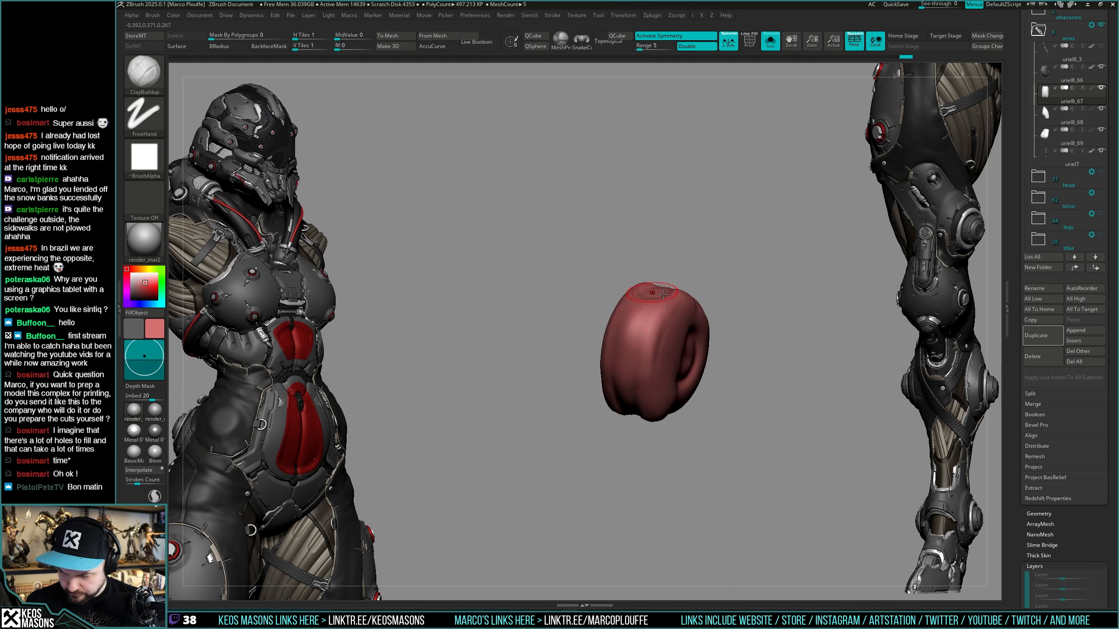
Fill the grooves across the isolated elbow core with ClayBuildup and smooth them into a rounded surface.
key(space)
drag(633, 374, 638, 374)
drag(631, 322, 623, 366)
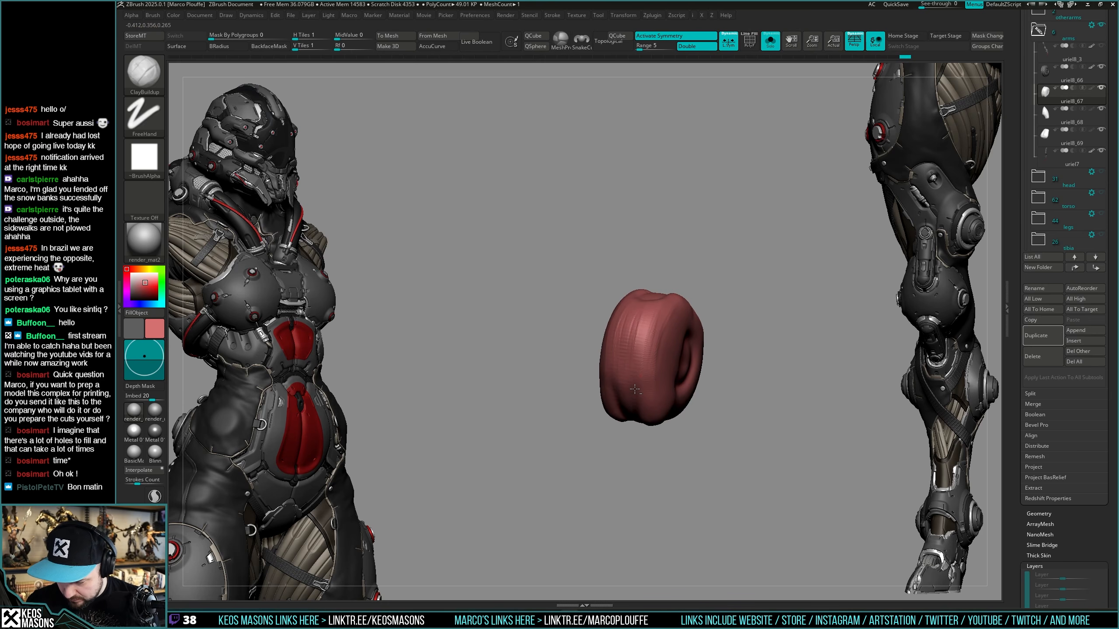
key(space)
key(shift)
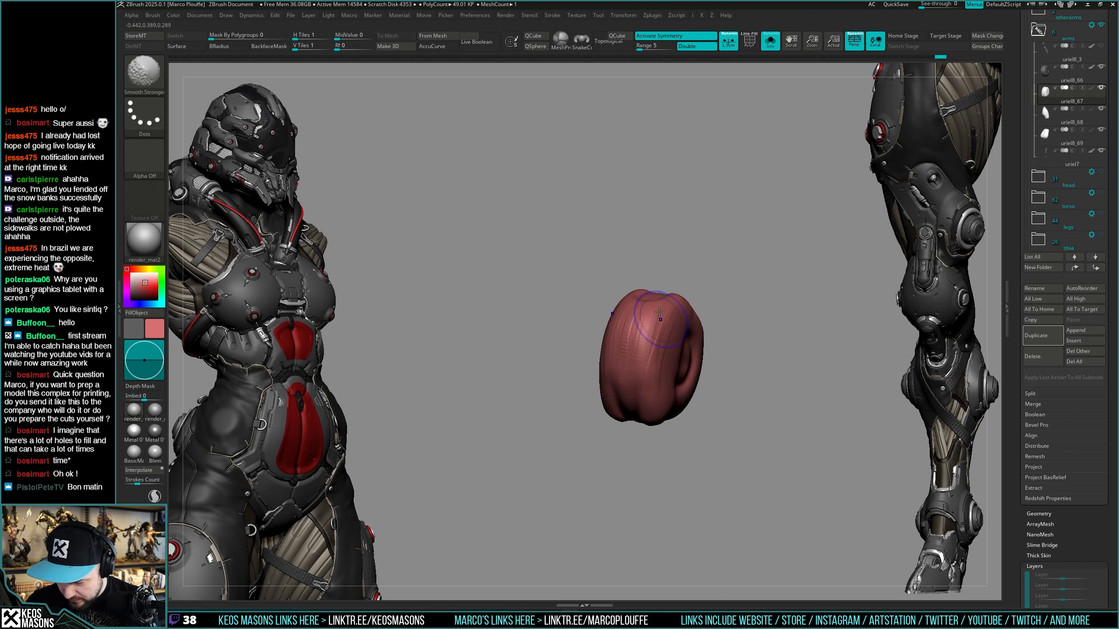
mouse_move(731, 238)
mouse_down()
mouse_move(707, 217)
mouse_move(760, 247)
mouse_up()
key(alt+shift+s)
key(alt+shift+s)
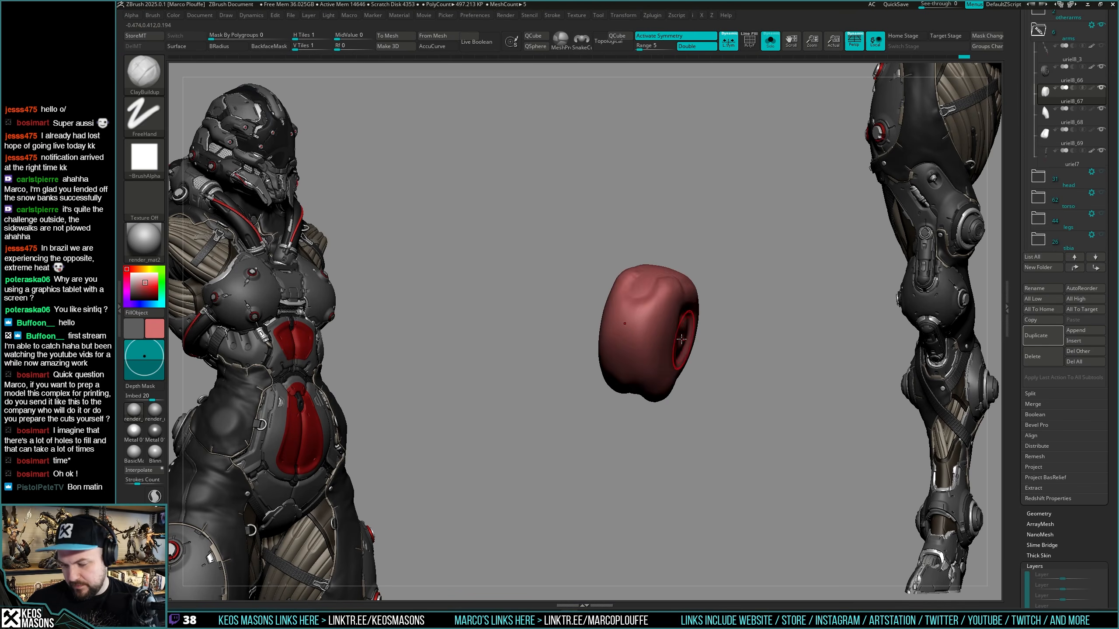
Pull the elbow core's sides and upper edge outward with the Move brush, redoing the side stroke to fit the surrounding guard.
key(alt+shift+s)
drag(660, 355, 703, 315)
key(b)
key(m)
key(v)
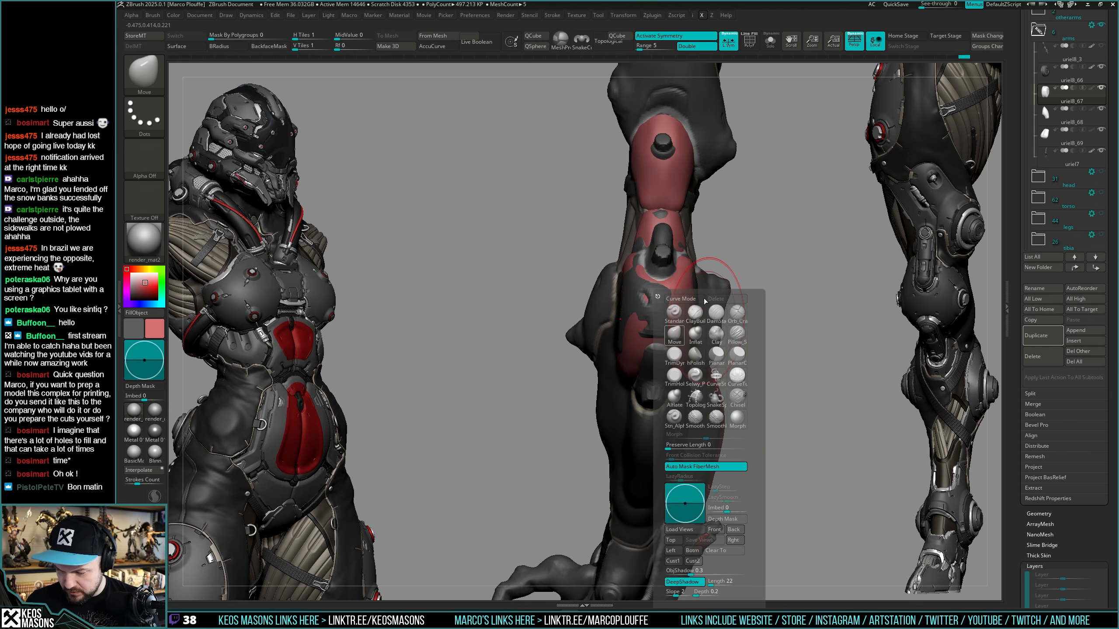
key(alt+shift+s)
key(alt+shift+s)
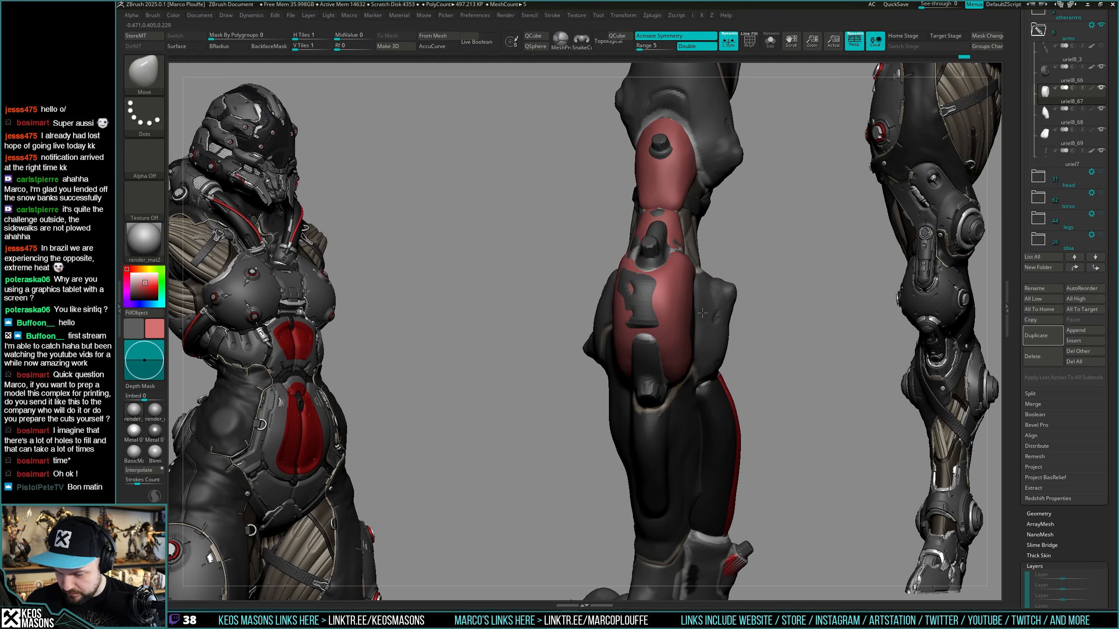
key(ctrl+z)
drag(701, 316, 706, 315)
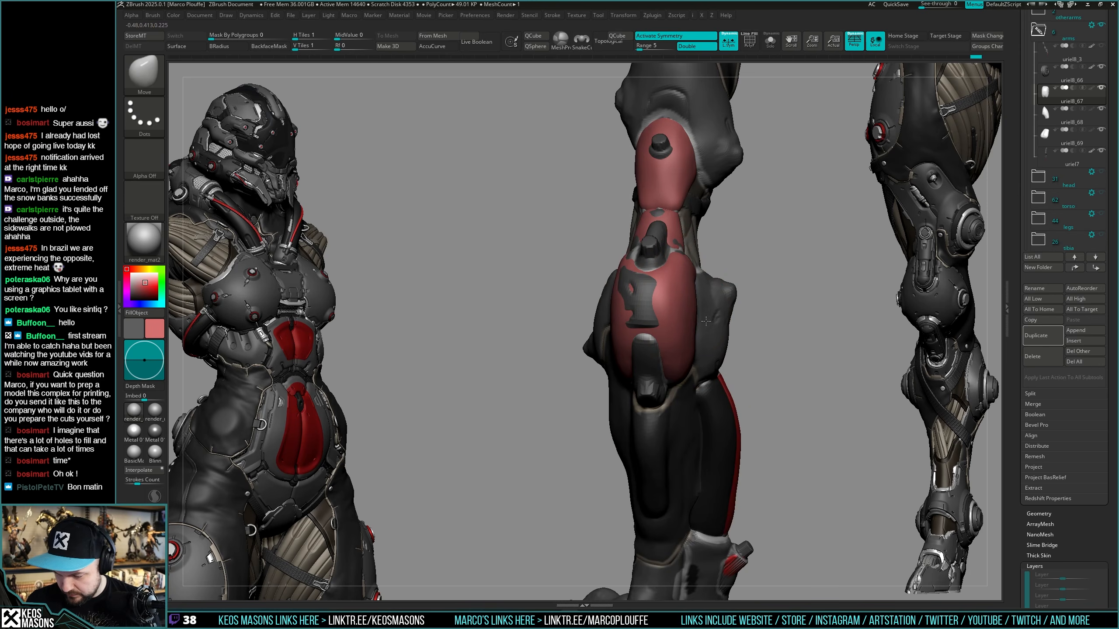
mouse_move(705, 321)
right_down()
mouse_move(702, 260)
mouse_move(669, 258)
mouse_move(717, 244)
right_up()
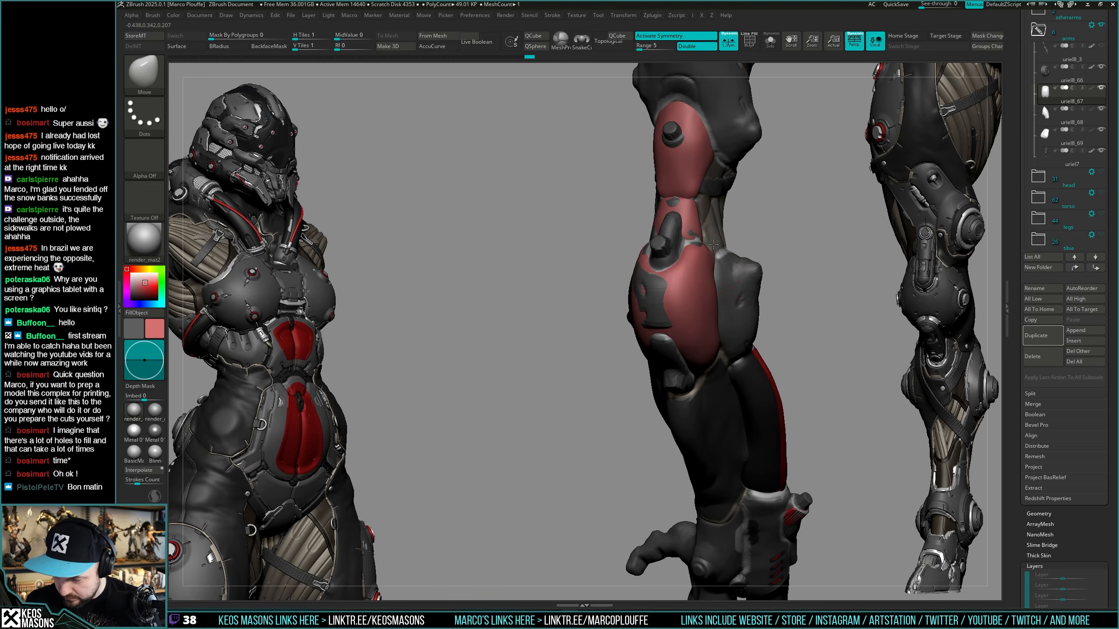
drag(713, 244, 711, 245)
mouse_move(734, 229)
right_down()
mouse_move(742, 247)
mouse_move(696, 300)
mouse_move(725, 306)
mouse_move(723, 337)
mouse_move(700, 302)
mouse_move(722, 298)
right_up()
Round out the elbow core's side profile with the Move brush, using isolation and transparency to fit it to the arm.
key(alt+s)
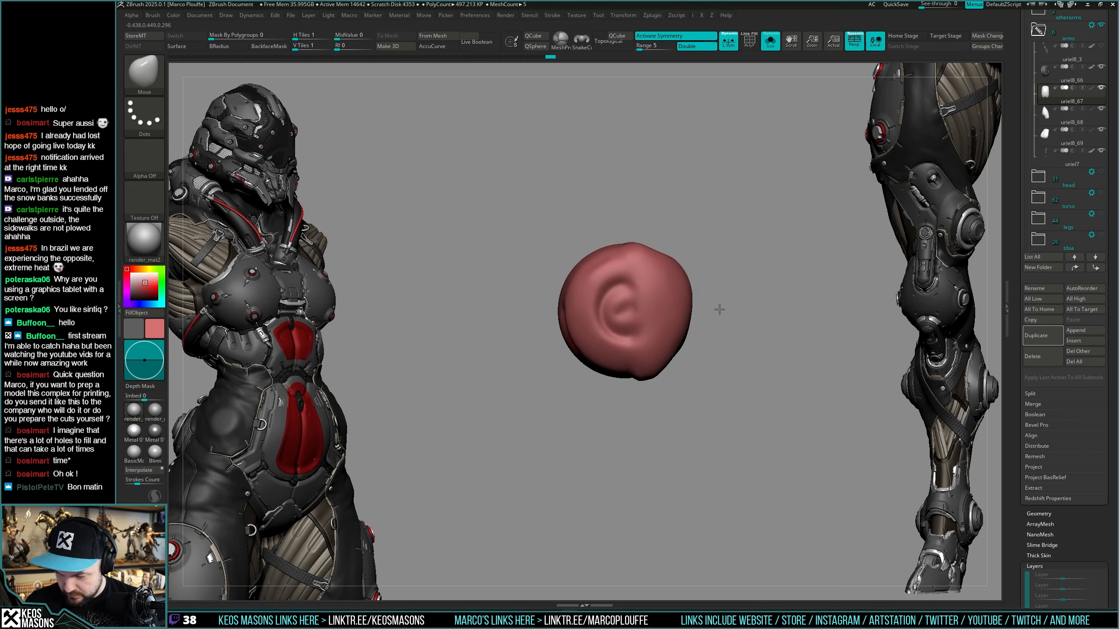
key(alt+s)
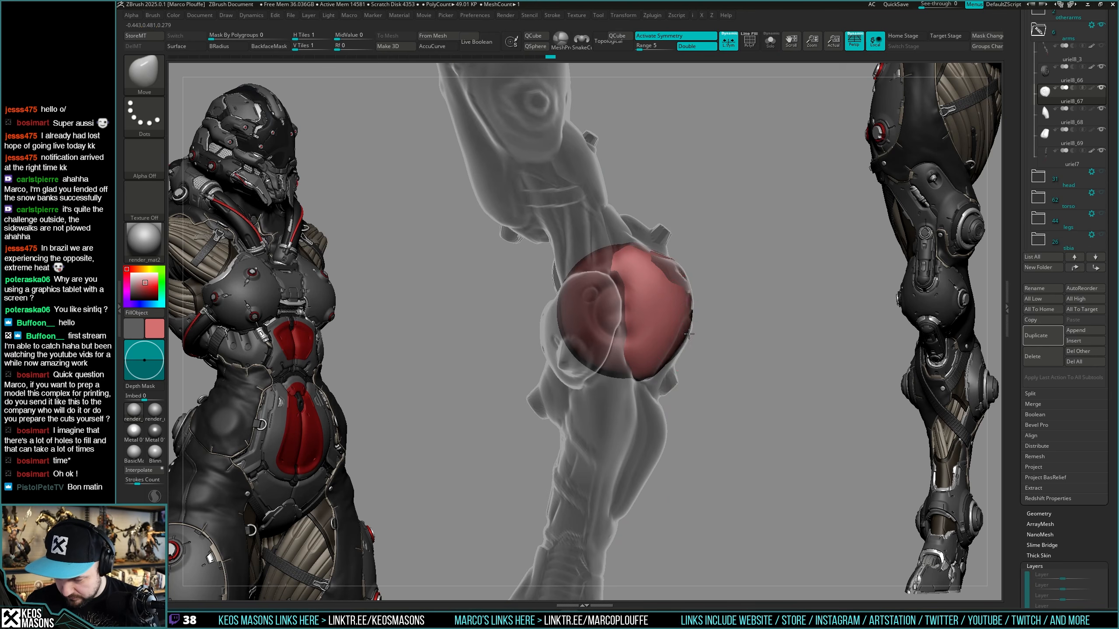
key(alt+t)
drag(730, 305, 667, 311)
key(alt+t)
key(alt+s)
key(alt+s)
key(alt+t)
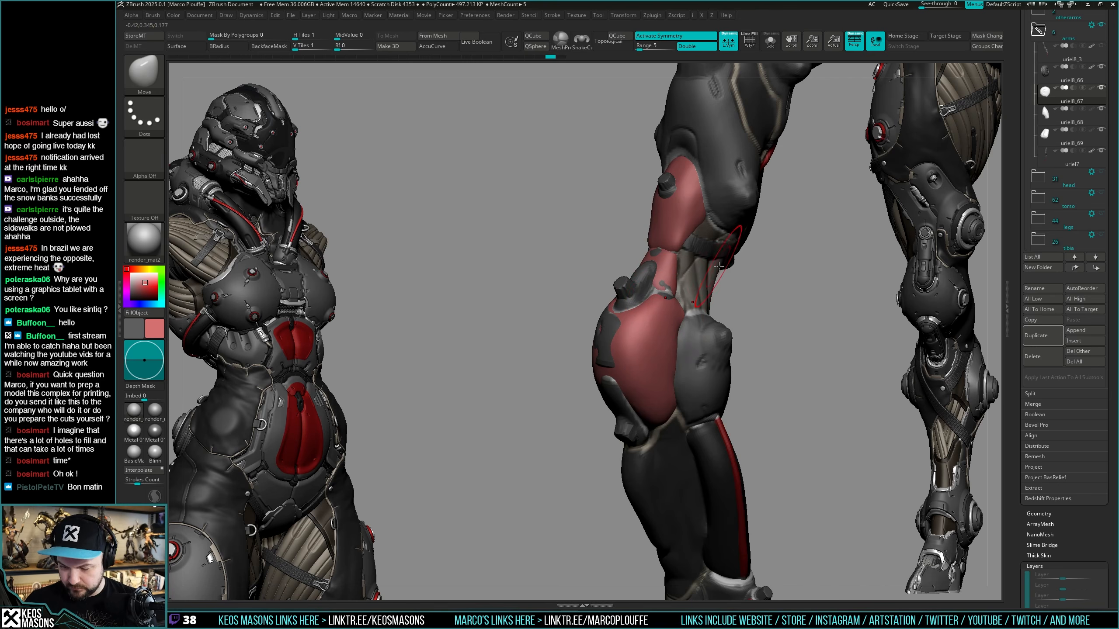
mouse_move(743, 326)
mouse_down()
mouse_move(789, 339)
mouse_move(742, 368)
mouse_move(726, 327)
mouse_up()
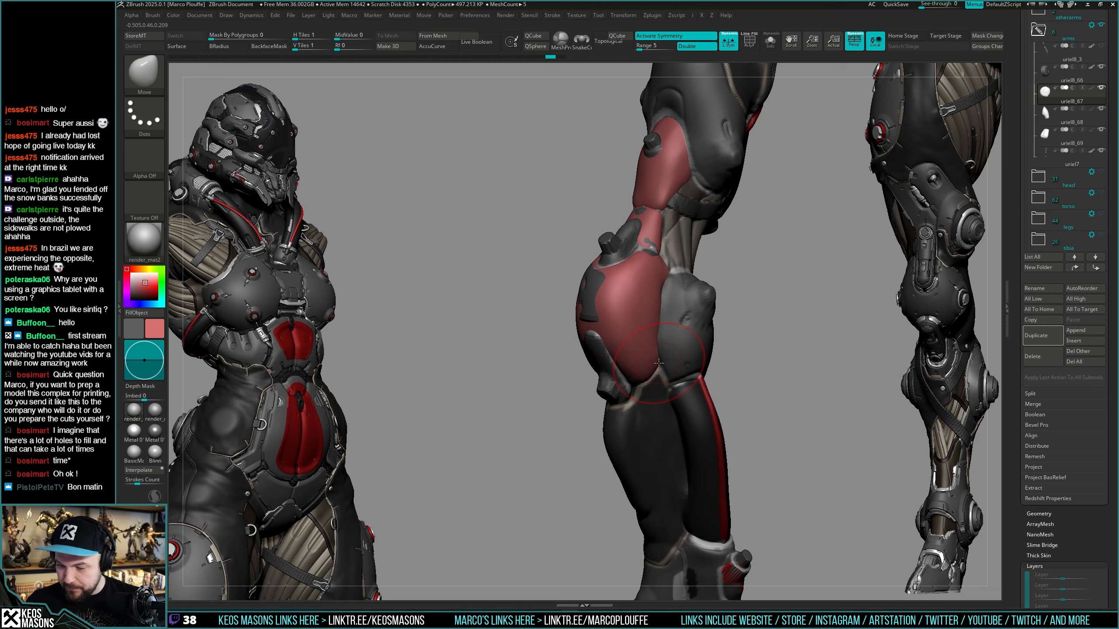
drag(793, 318, 775, 280)
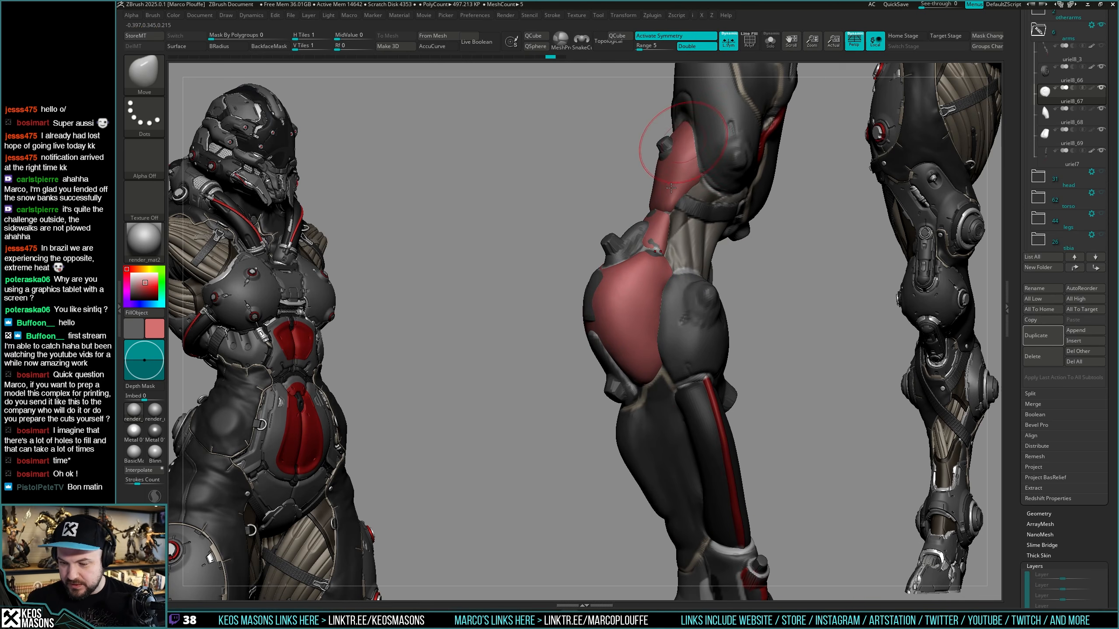
mouse_move(562, 304)
mouse_down()
mouse_move(681, 316)
mouse_move(682, 324)
mouse_move(644, 291)
mouse_move(709, 331)
mouse_move(650, 352)
mouse_move(636, 372)
mouse_up()
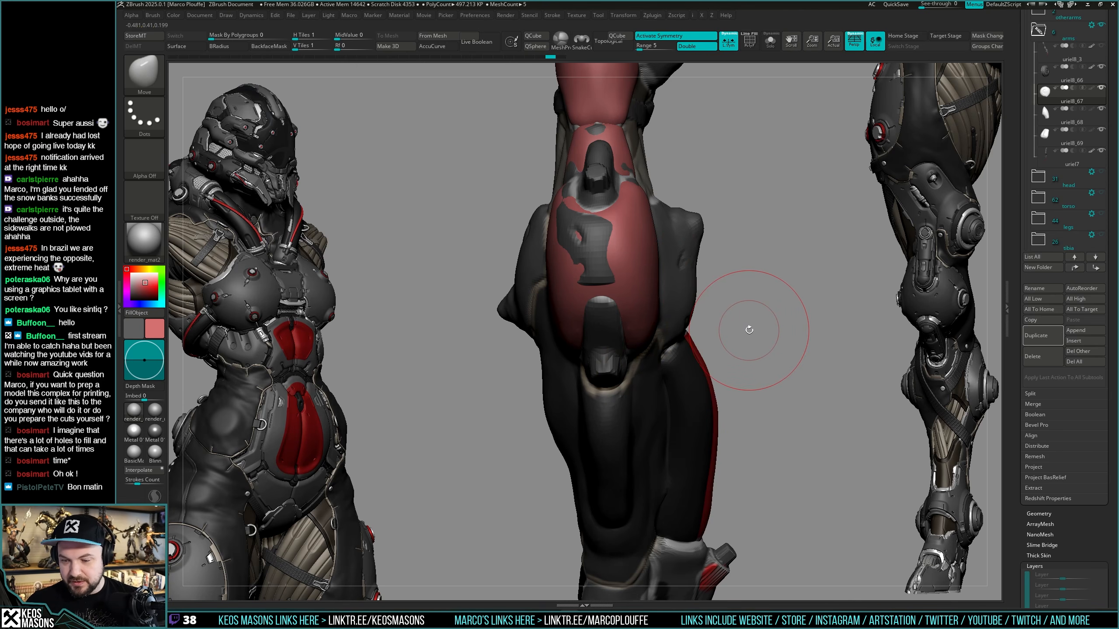
Polish the elbow core's front and side surfaces with the hPolish brush while it sits in the arm.
mouse_move(766, 291)
mouse_down()
mouse_move(762, 320)
mouse_move(683, 309)
mouse_up()
key(x)
click(676, 359)
right_drag(673, 291, 643, 275)
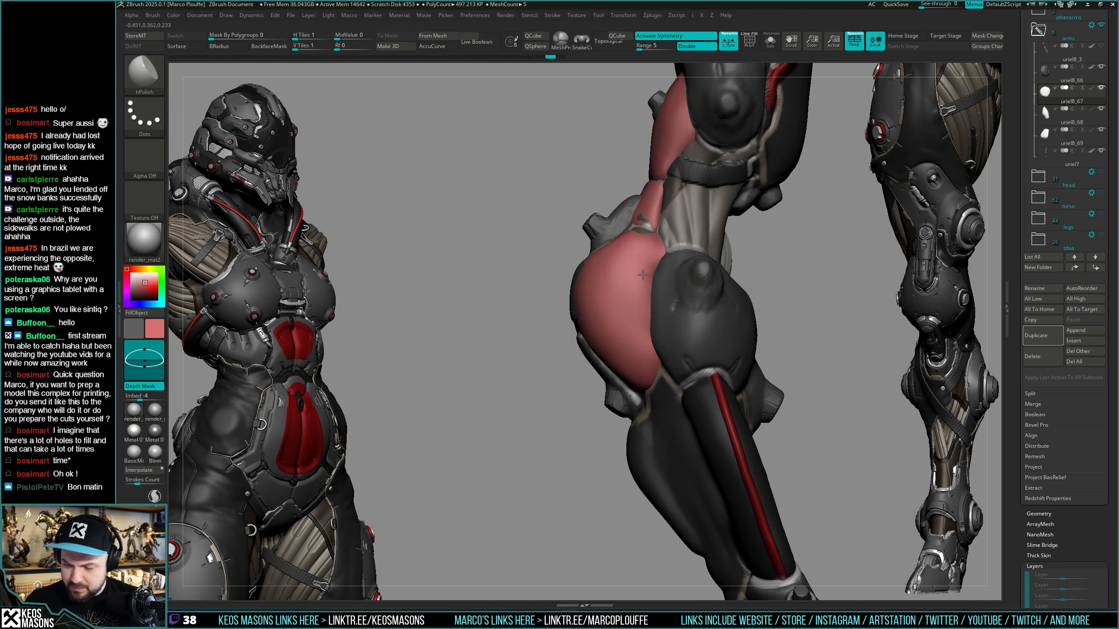
mouse_move(645, 350)
mouse_down()
mouse_move(631, 266)
mouse_move(620, 337)
mouse_up()
mouse_move(613, 330)
right_down()
mouse_move(660, 238)
mouse_move(615, 292)
mouse_move(577, 284)
right_up()
key(alt+s)
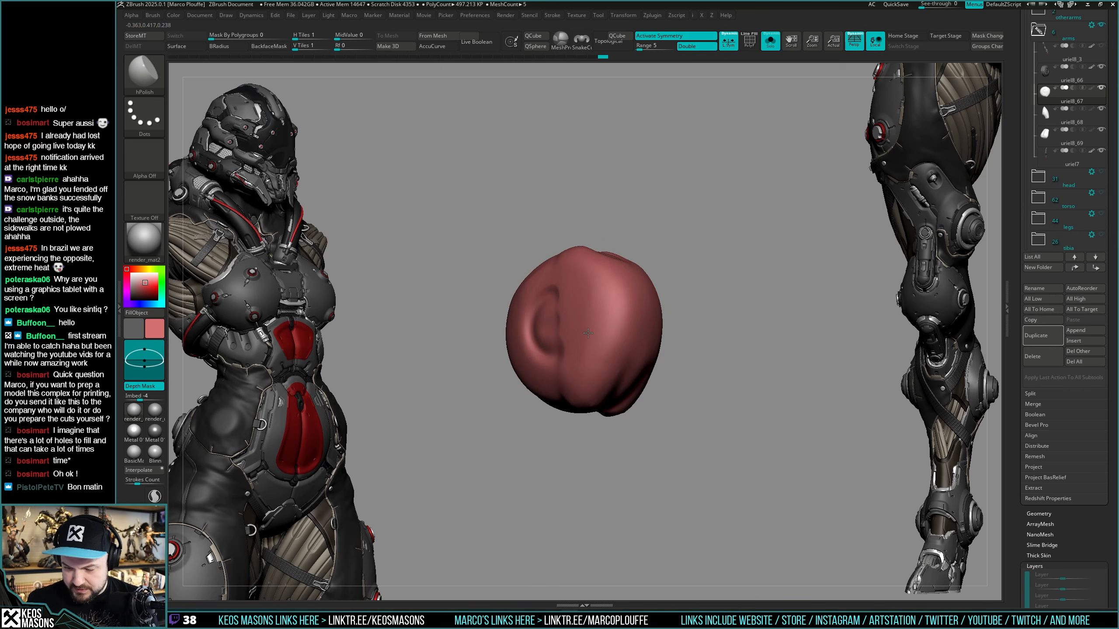
Even out the isolated elbow core's front and lower lobes with hPolish, comparing the shape against the arm.
mouse_move(584, 370)
right_down()
mouse_move(603, 335)
mouse_move(572, 304)
right_up()
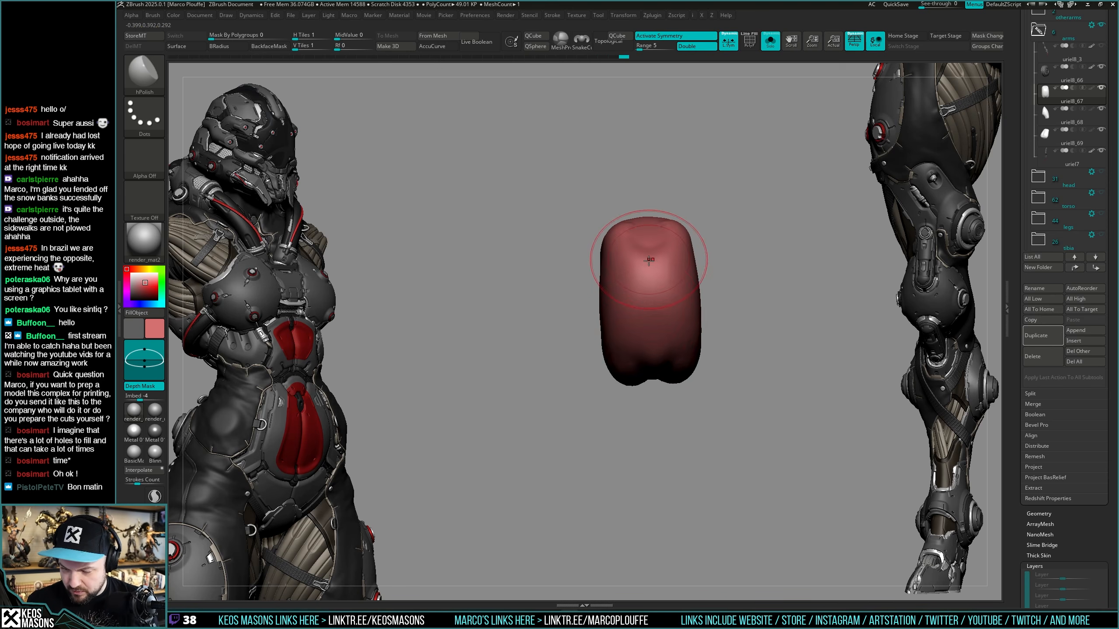
mouse_move(663, 302)
right_down()
mouse_move(672, 260)
mouse_move(698, 295)
mouse_move(724, 297)
right_up()
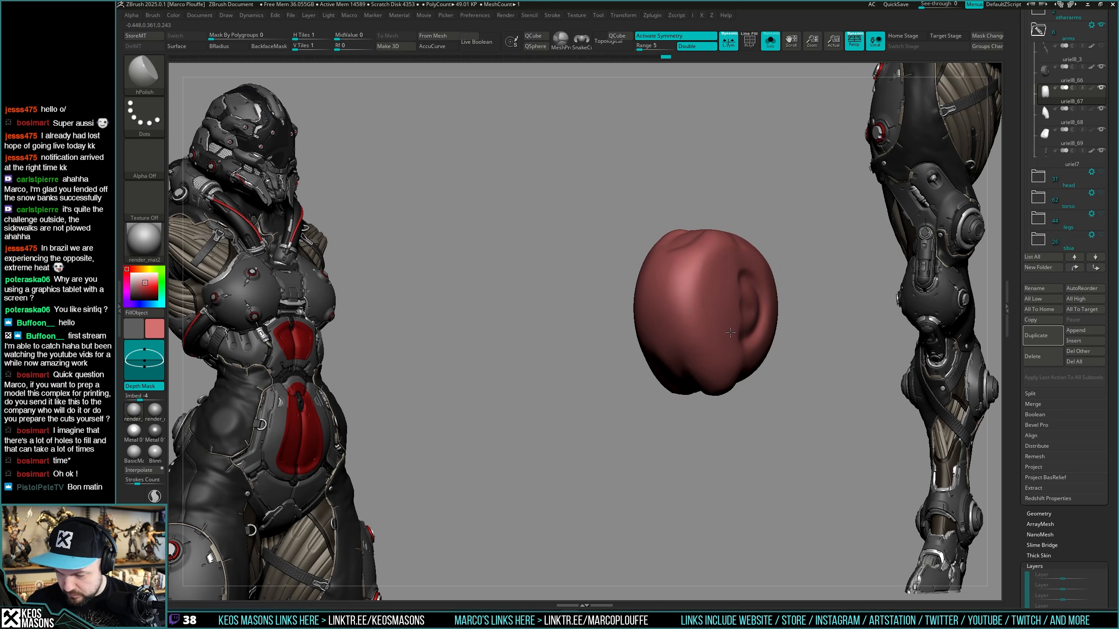
right_drag(728, 359, 673, 326)
key(alt+s)
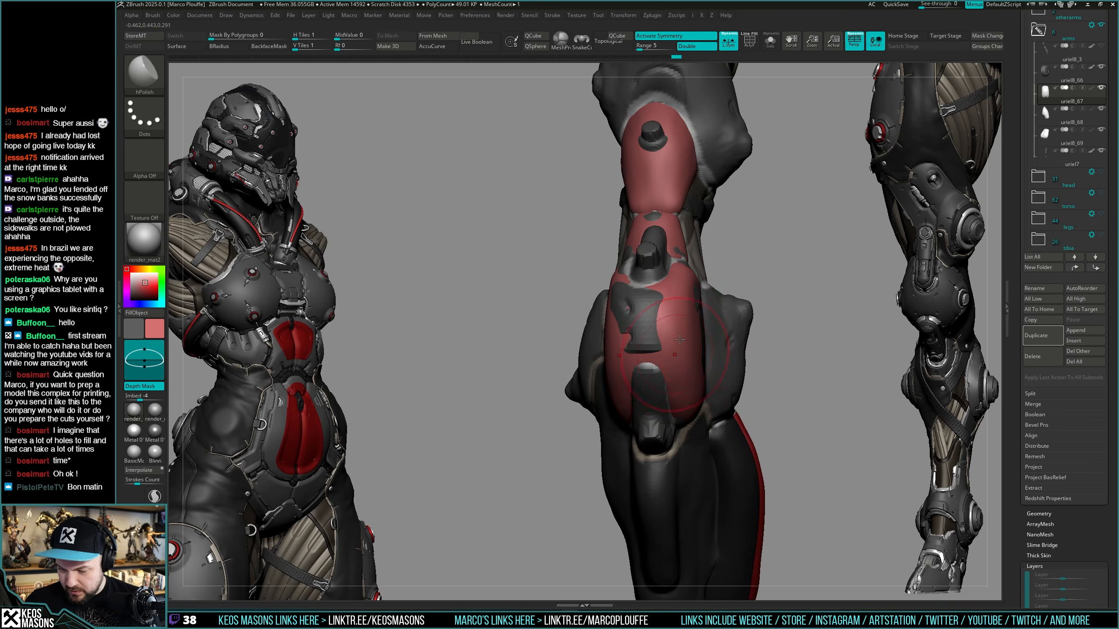
key(alt+s)
key(shift)
mouse_move(694, 373)
right_down()
mouse_move(714, 304)
mouse_move(676, 342)
right_up()
key(alt+s)
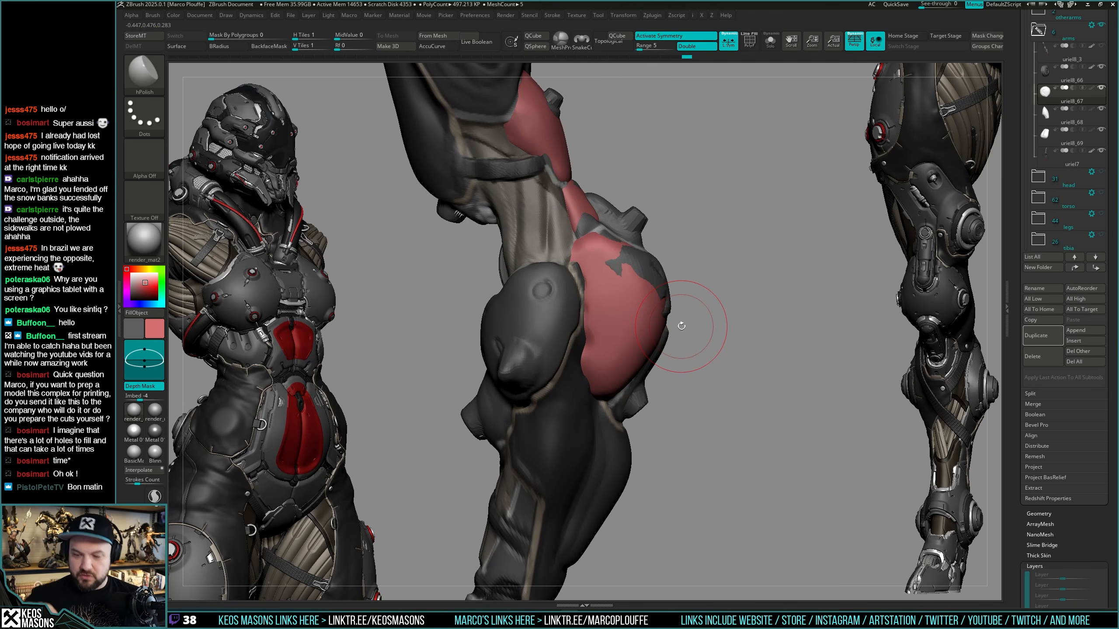
Flatten the recess on the elbow core's side with a larger hPolish brush, using isolation and transparency to compare it with the arm.
drag(804, 307, 756, 302)
drag(713, 343, 659, 340)
key(shift+s)
key(shift+s)
key(shift+s)
key(shift+s)
key(shift+t)
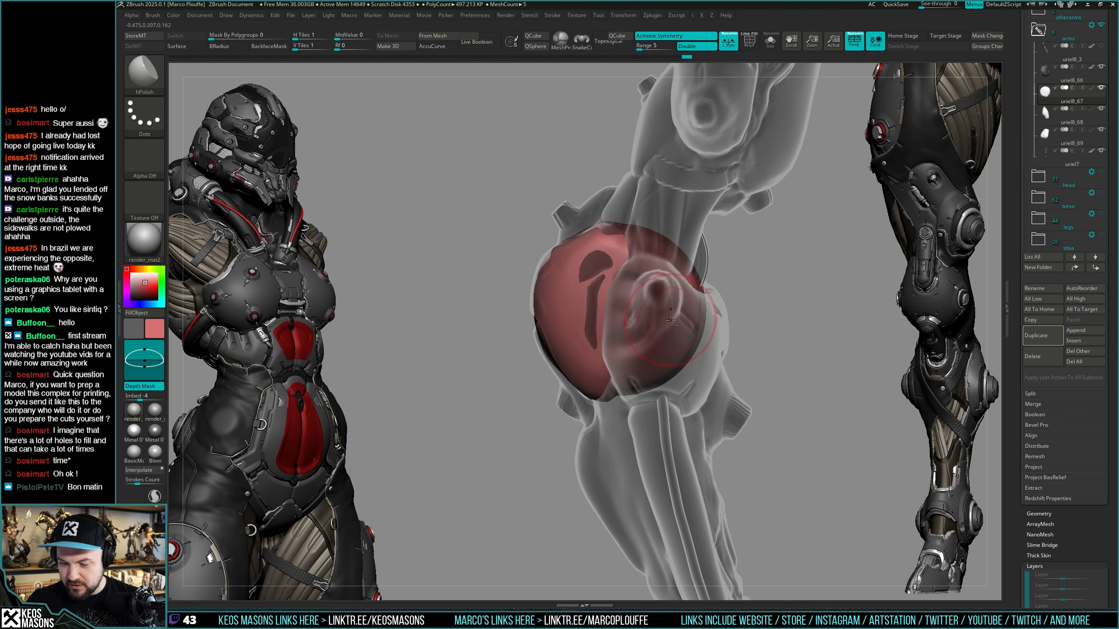
key(shift+s)
key(space)
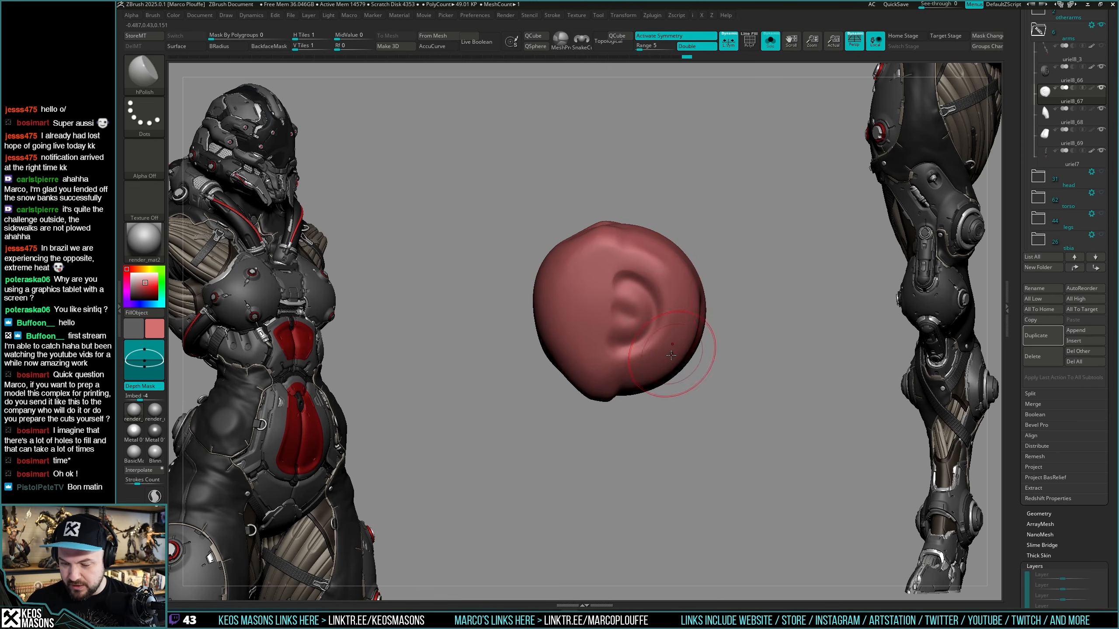
key(space)
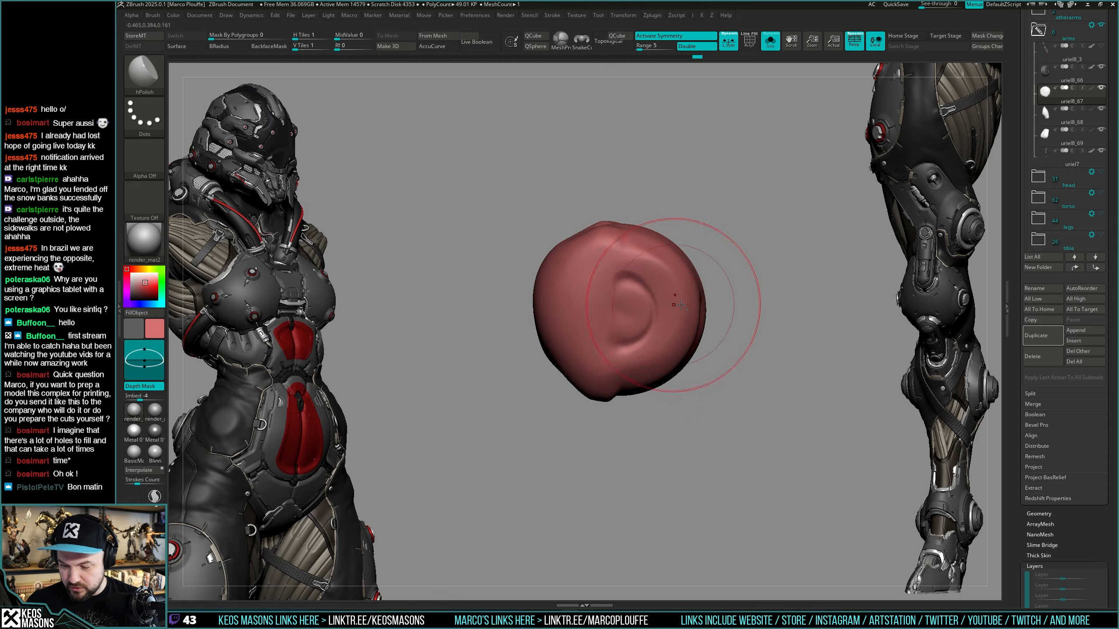
key(shift+s)
drag(745, 304, 756, 301)
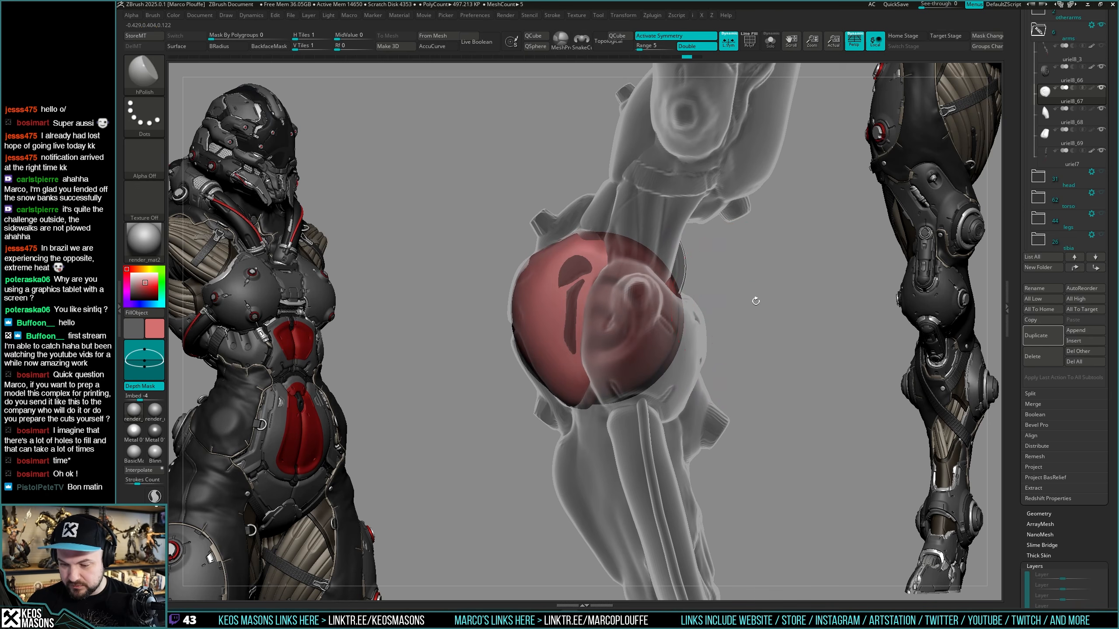
Flatten away the elbow core's inner half inside the transparent arm with the TrimDynamic brush.
key(space)
click(678, 325)
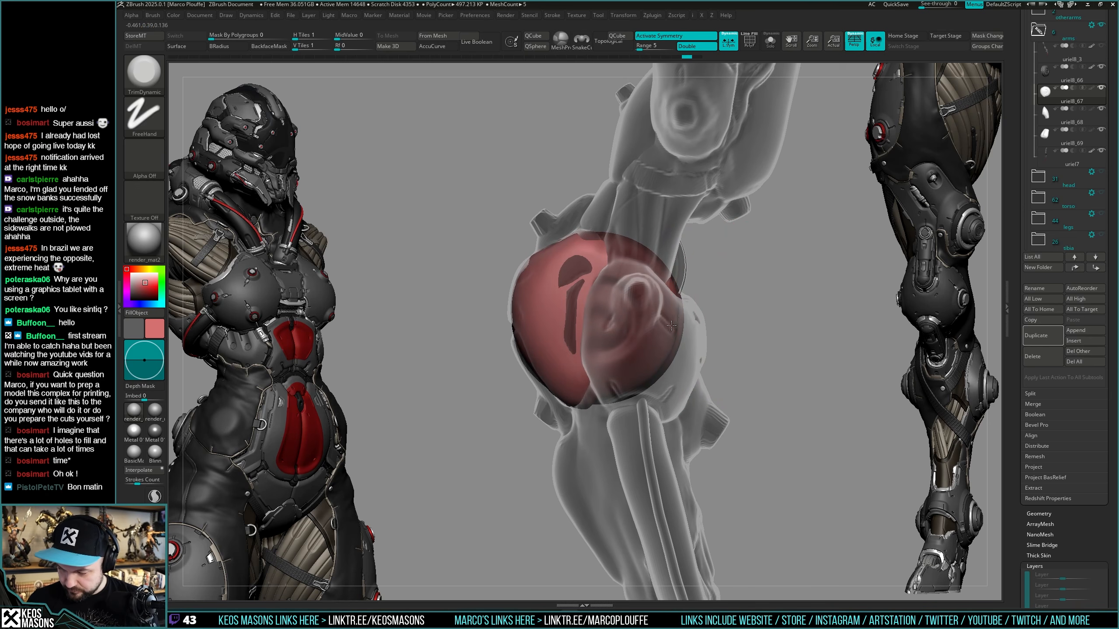
mouse_move(671, 325)
mouse_down()
mouse_move(654, 261)
mouse_move(639, 367)
mouse_move(625, 341)
mouse_move(619, 262)
mouse_up()
drag(625, 322, 624, 270)
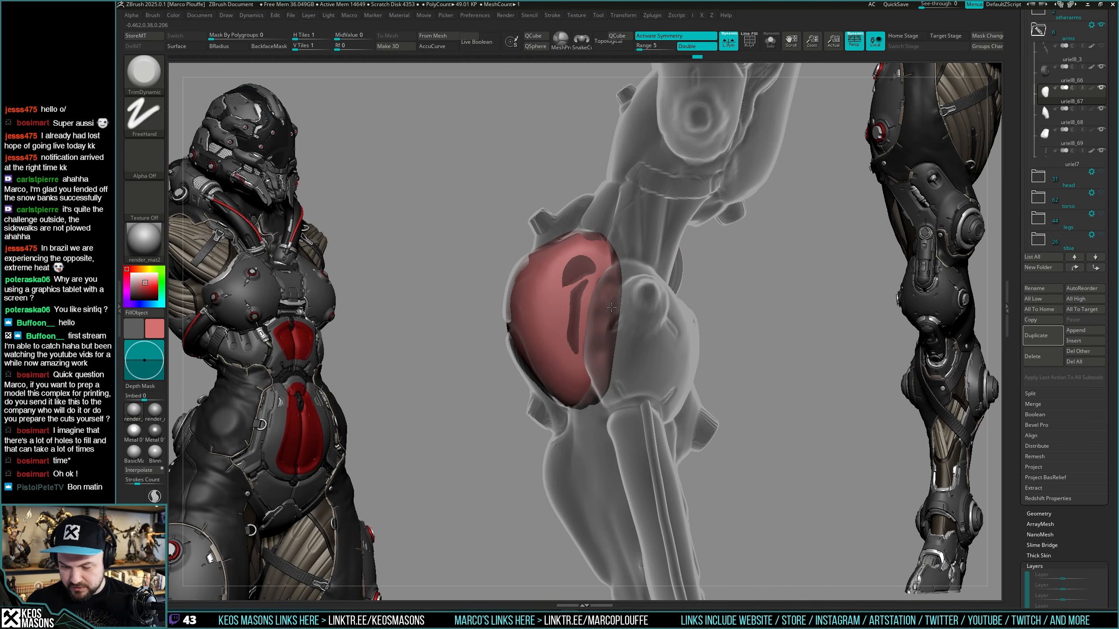
right_drag(610, 391, 690, 305)
key(shift+t)
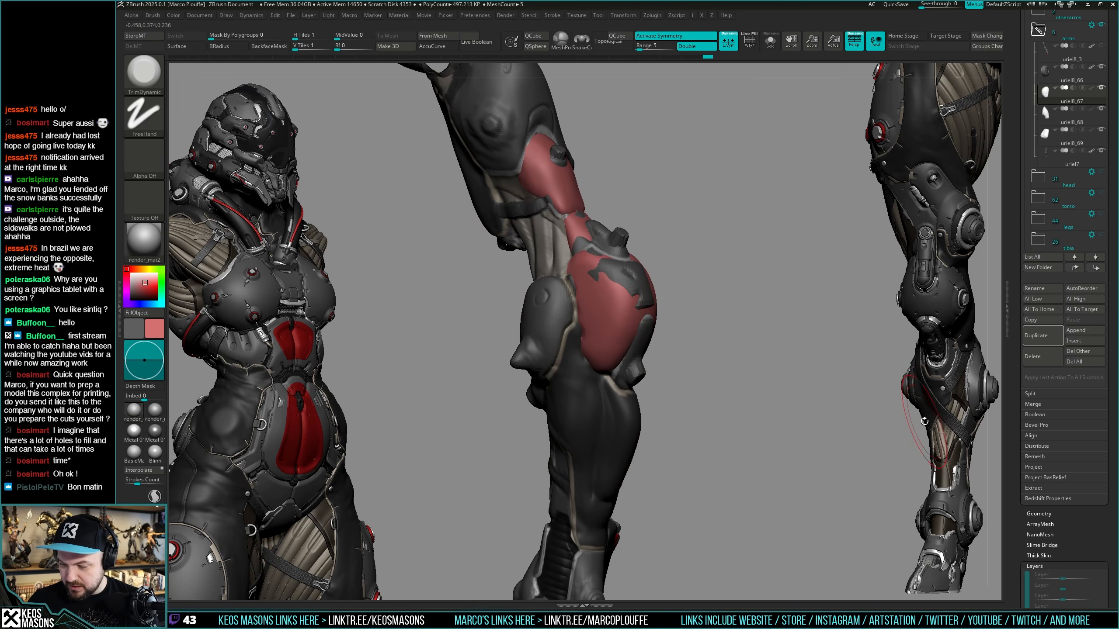
Adjust the elbow core's side contour beside the round guard with the Move brush.
right_drag(748, 349, 640, 331)
key(shift+s)
key(shift+s)
key(space)
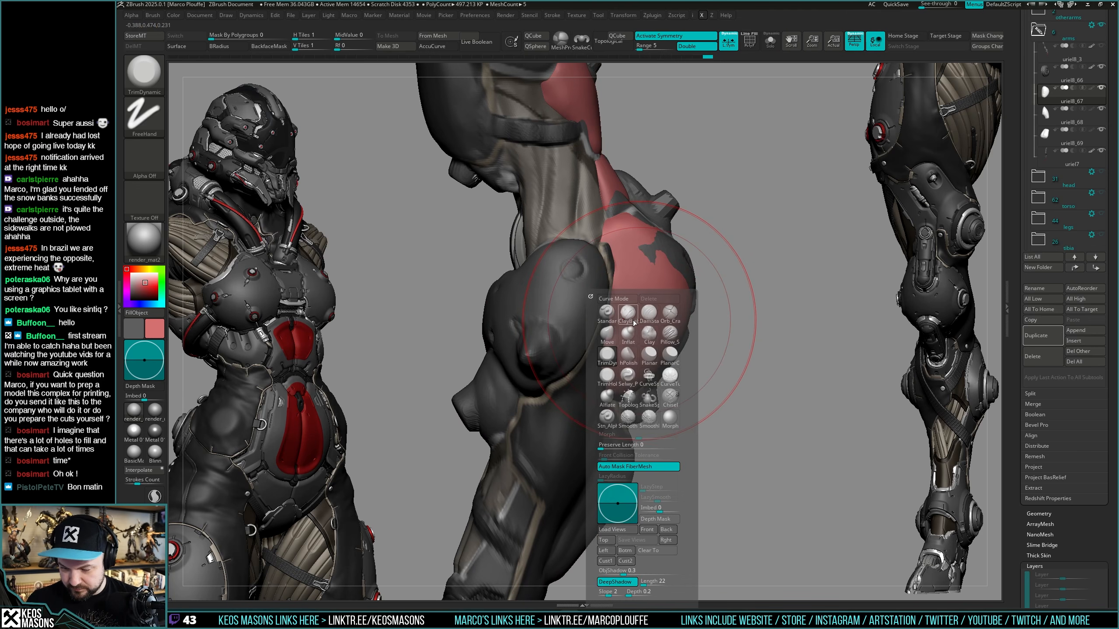
click(626, 347)
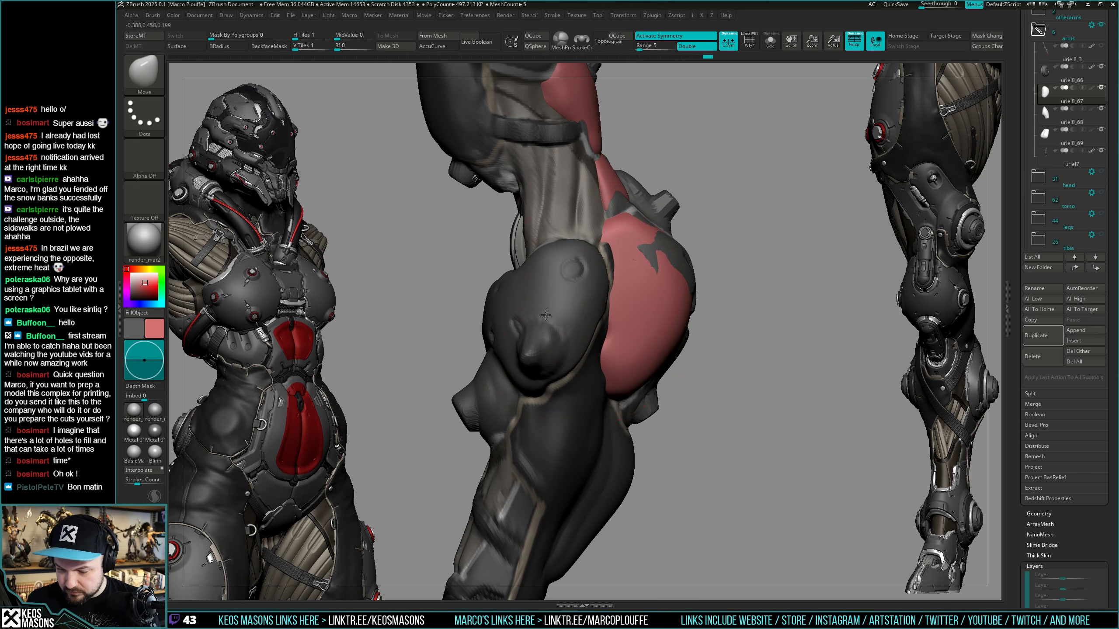
key(space)
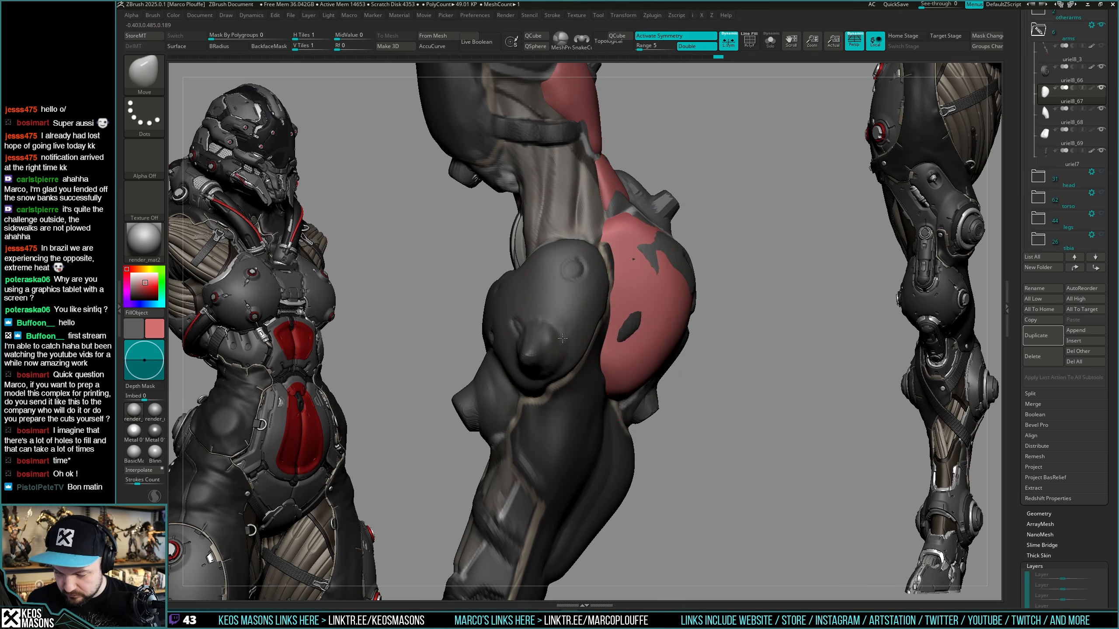
right_drag(563, 337, 712, 304)
key(space)
key(space)
mouse_move(664, 374)
right_down()
mouse_move(682, 324)
mouse_move(793, 277)
mouse_move(692, 281)
mouse_move(705, 296)
mouse_move(686, 365)
mouse_move(729, 339)
mouse_move(739, 312)
mouse_move(746, 325)
right_up()
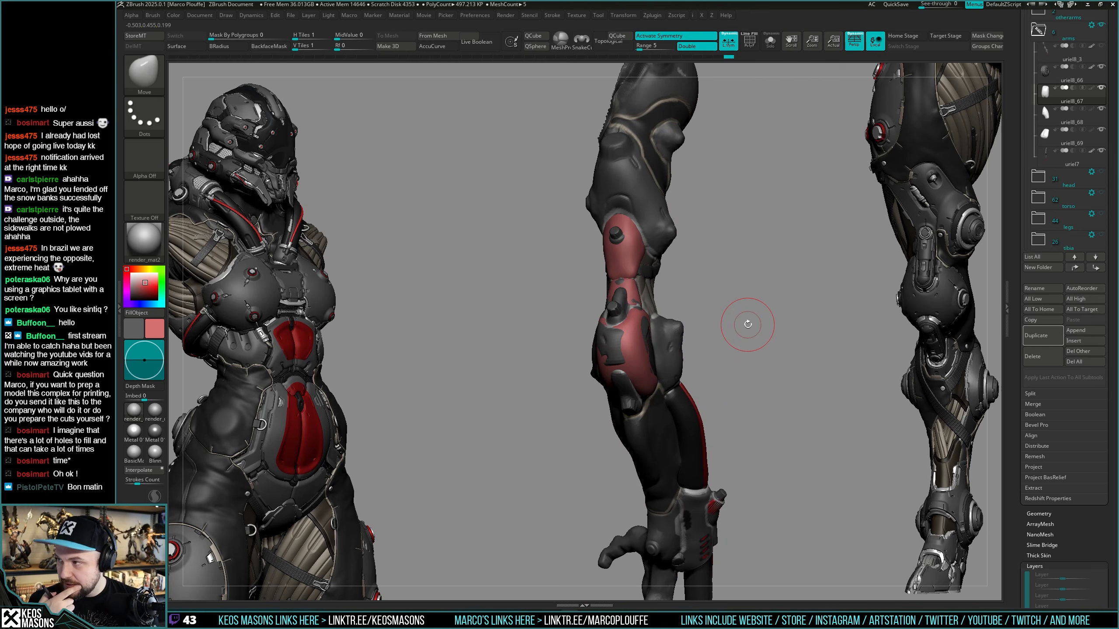
Select the upper red connecting piece and trim its front and sides with the TrimDynamic brush.
mouse_move(644, 367)
right_down()
mouse_move(681, 355)
mouse_move(687, 379)
mouse_move(670, 317)
right_up()
right_drag(640, 376, 617, 295)
mouse_move(753, 308)
right_down()
mouse_move(772, 324)
mouse_move(722, 366)
mouse_move(734, 304)
right_up()
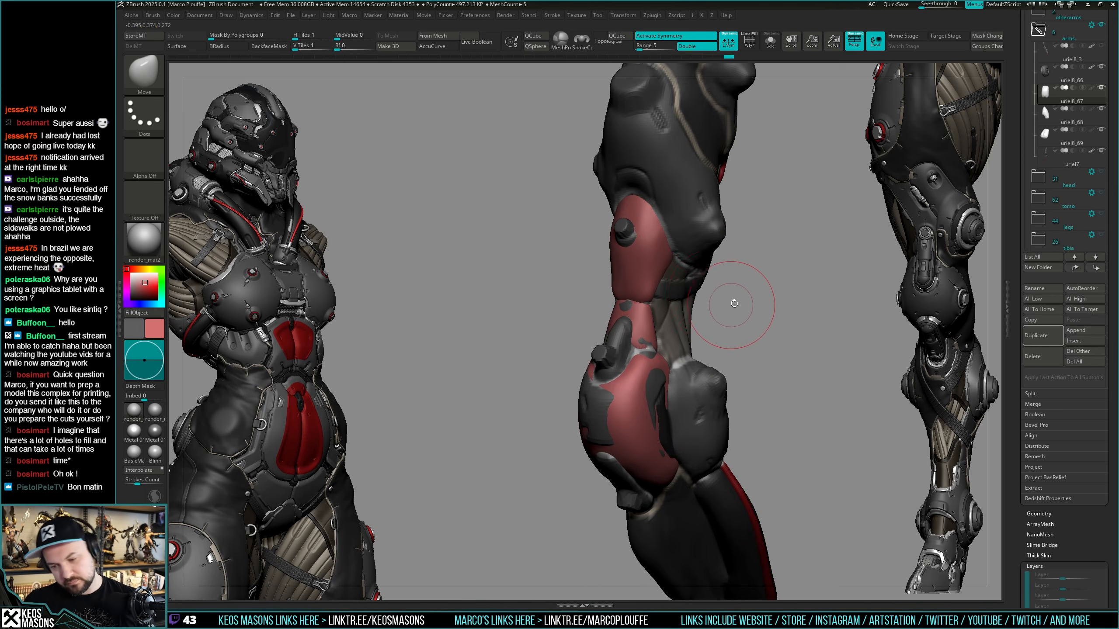
ctrl+right_drag(659, 260, 660, 282)
alt+click(652, 252)
mouse_move(713, 242)
alt+right_down()
mouse_move(712, 276)
mouse_move(622, 294)
alt+right_up()
key(b)
key(t)
key(d)
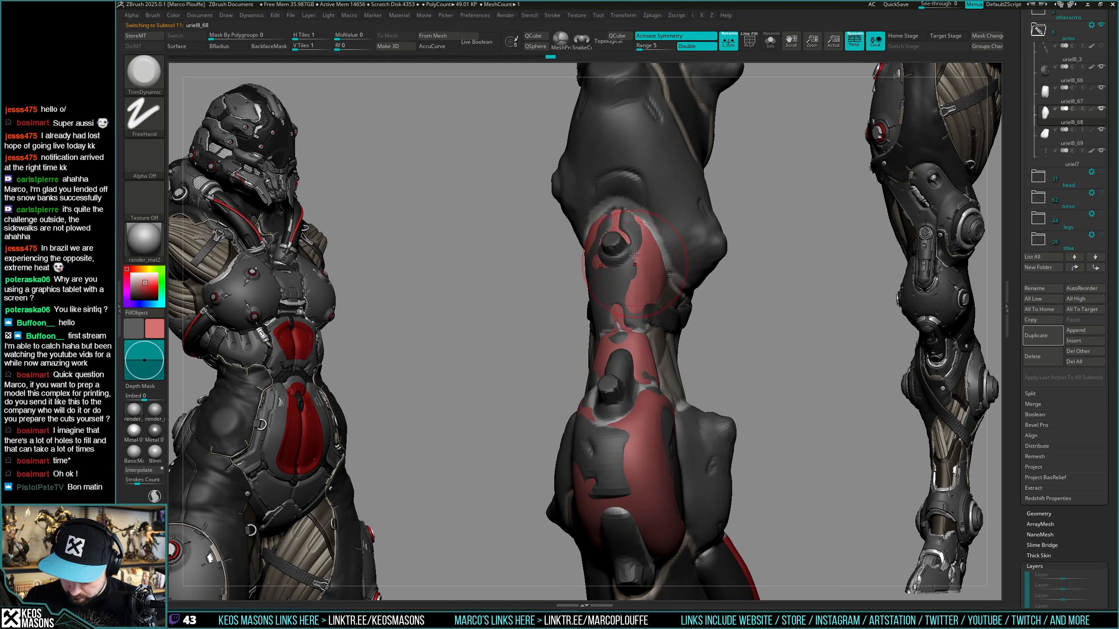
mouse_move(644, 318)
right_down()
mouse_move(700, 314)
mouse_move(654, 308)
right_up()
drag(635, 311, 642, 293)
mouse_move(669, 295)
right_down()
mouse_move(602, 280)
mouse_move(634, 277)
right_up()
right_click(602, 281)
right_click(599, 279)
Reshape the upper red connecting piece's sides around the bolt with the Move brush.
key(x)
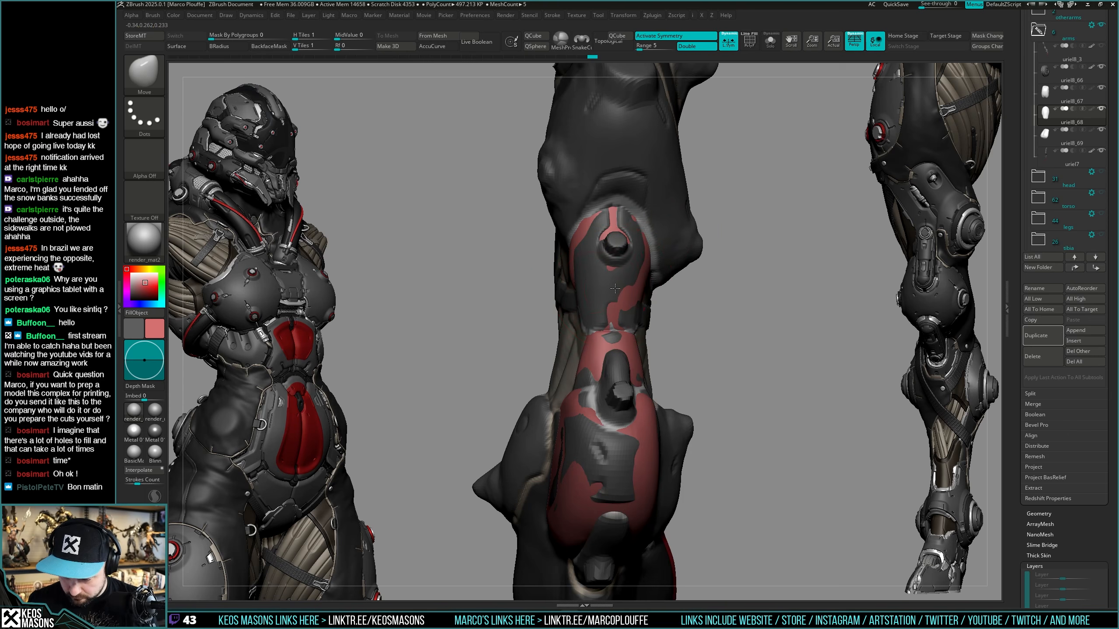
right_drag(611, 267, 640, 250)
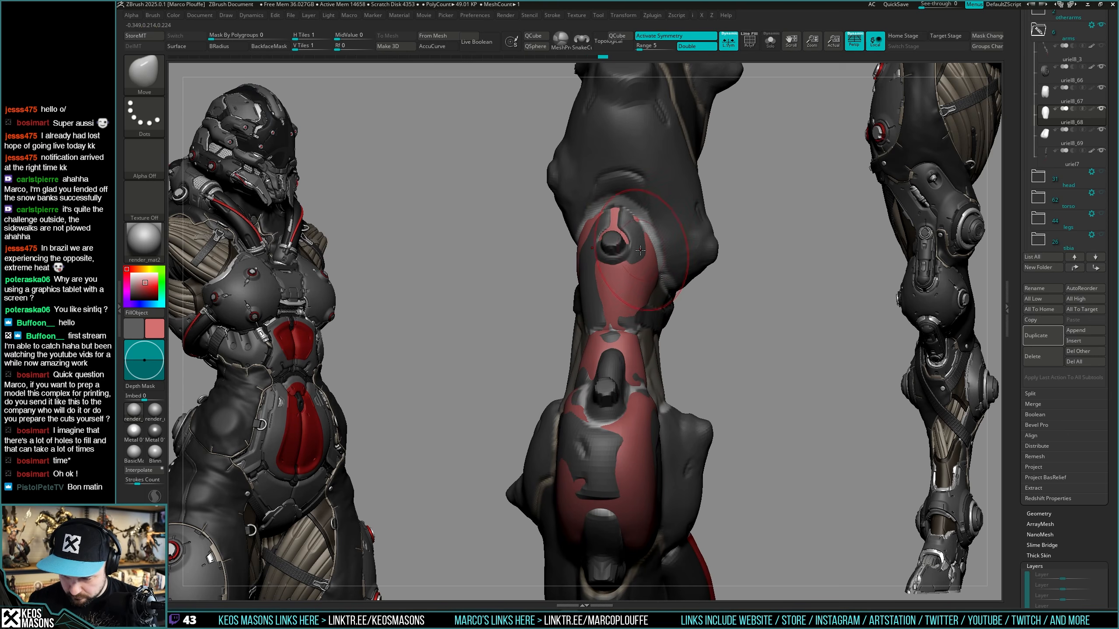
right_drag(628, 302, 583, 301)
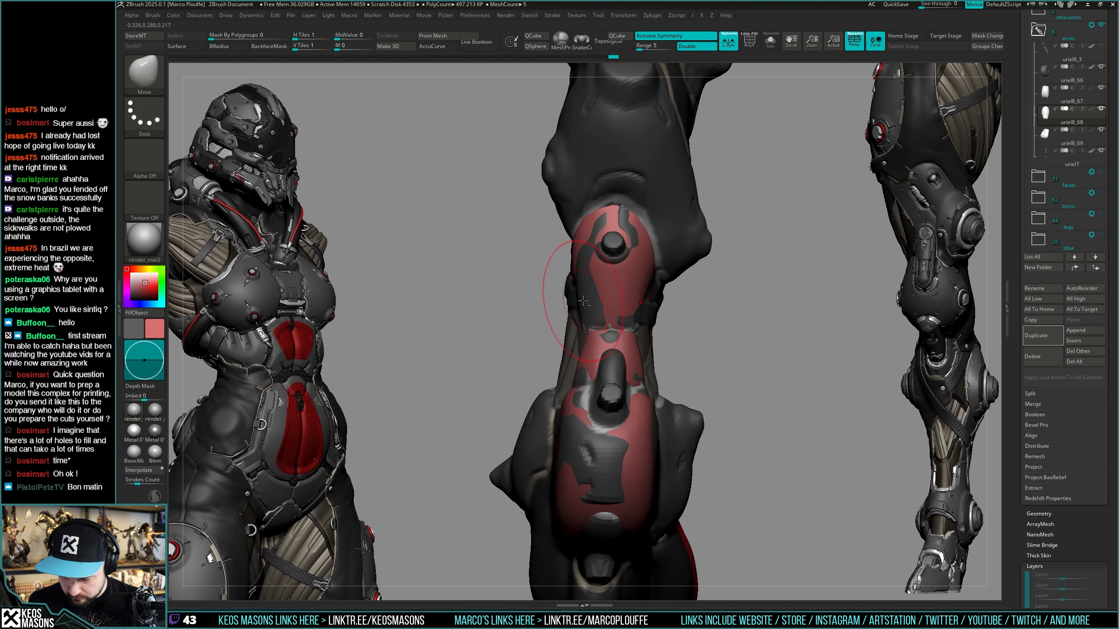
right_drag(672, 302, 670, 282)
key(space)
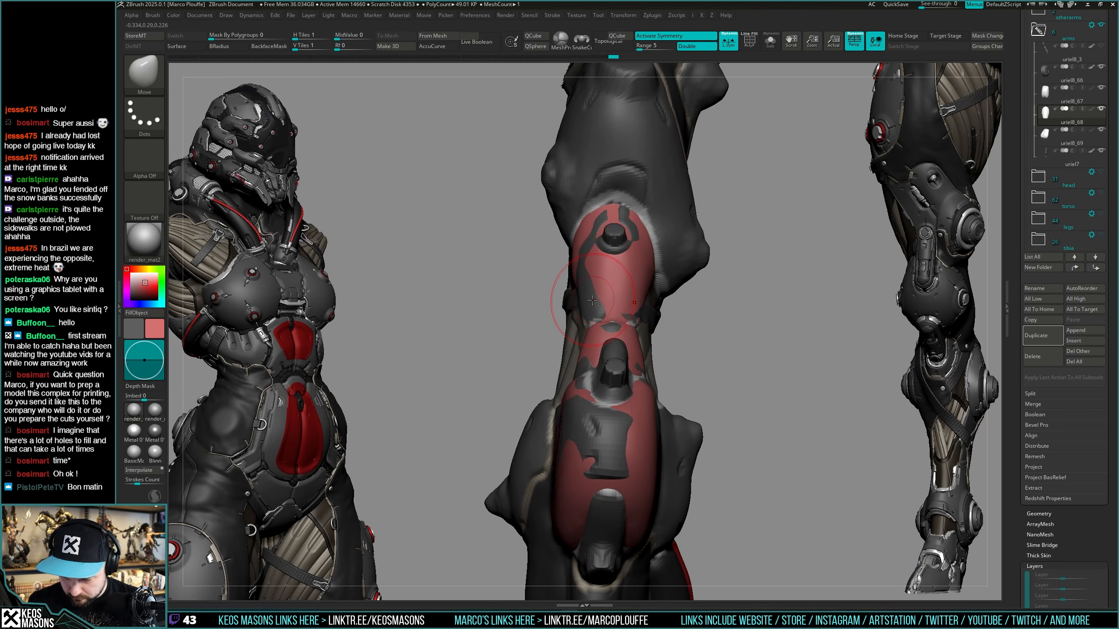
mouse_move(593, 300)
right_down()
mouse_move(638, 291)
mouse_move(707, 245)
mouse_move(762, 343)
mouse_move(728, 318)
mouse_move(640, 295)
mouse_move(718, 262)
mouse_move(763, 310)
mouse_move(680, 320)
mouse_move(652, 337)
right_up()
Push the arm mesh uriel7 in beneath the red elbow pieces with the Move brush.
key(shift+f)
key(shift+f)
key(space)
drag(650, 336, 634, 336)
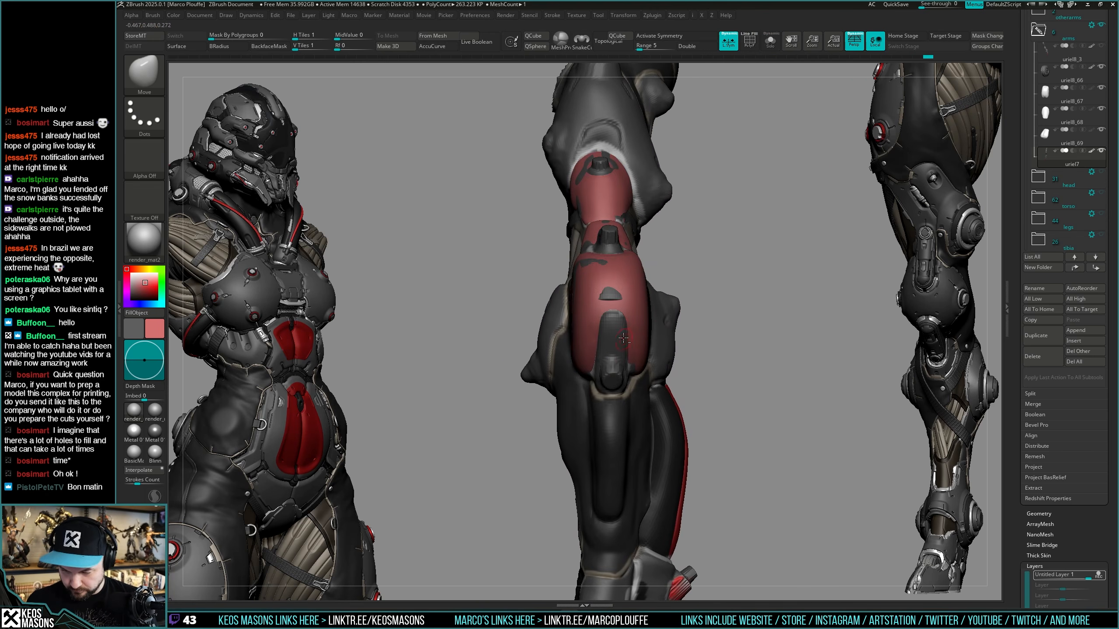
right_drag(623, 337, 741, 274)
mouse_move(665, 305)
right_down()
mouse_move(690, 343)
mouse_move(683, 351)
mouse_move(683, 337)
right_up()
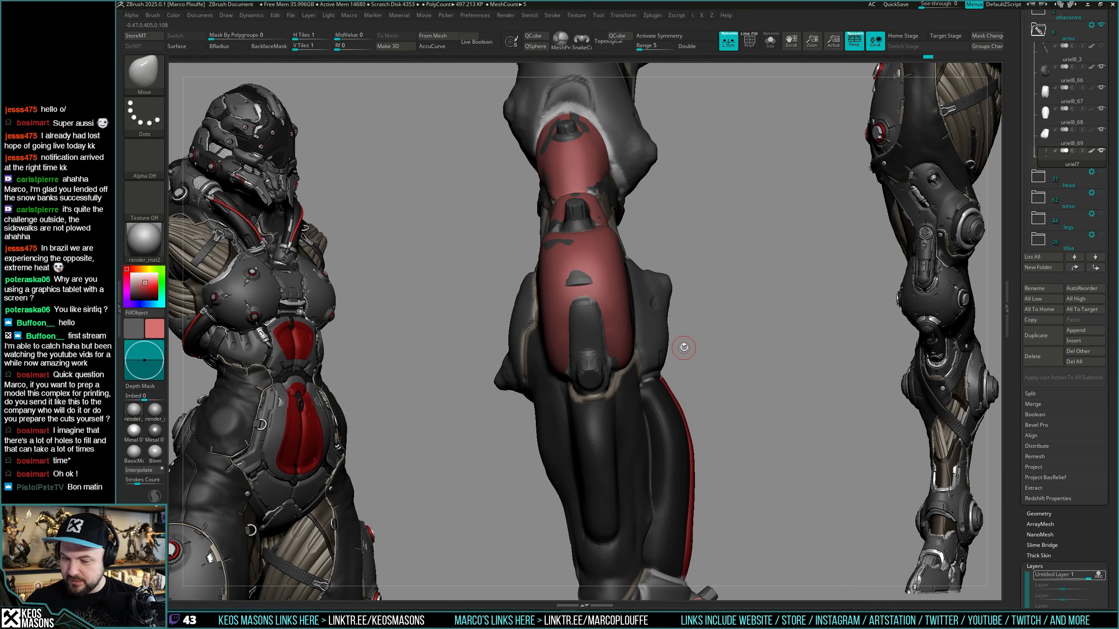
scroll(1023, 282, up, 2)
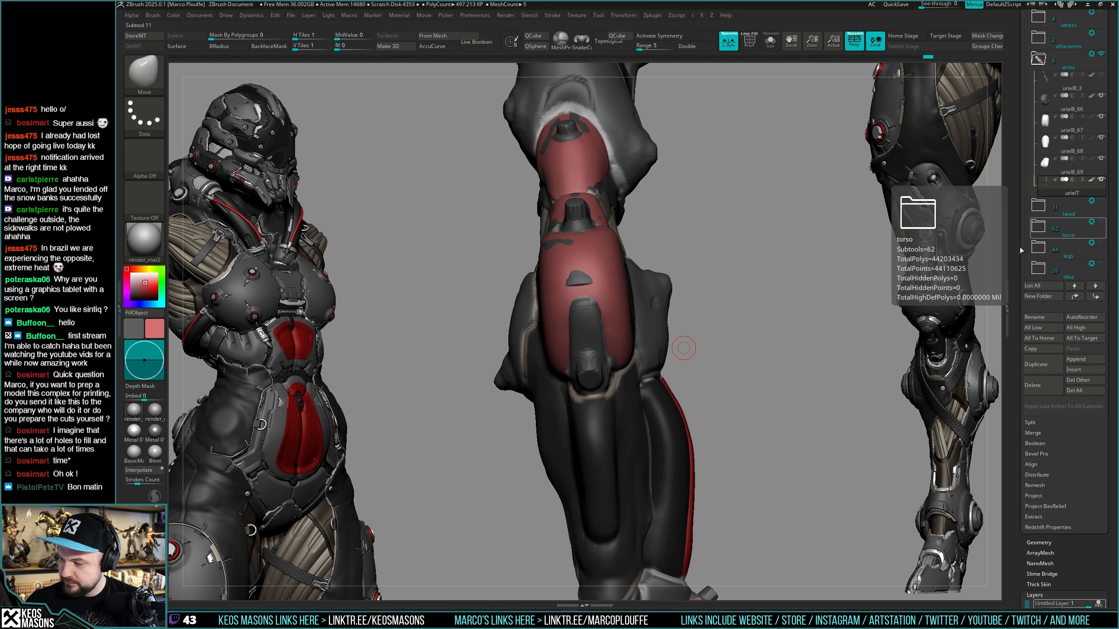
Show the legs folder and bring the knee's mechanical parts into close view.
click(1102, 246)
alt+drag(724, 347, 607, 395)
right_drag(607, 395, 645, 359)
alt+right_drag(721, 410, 687, 416)
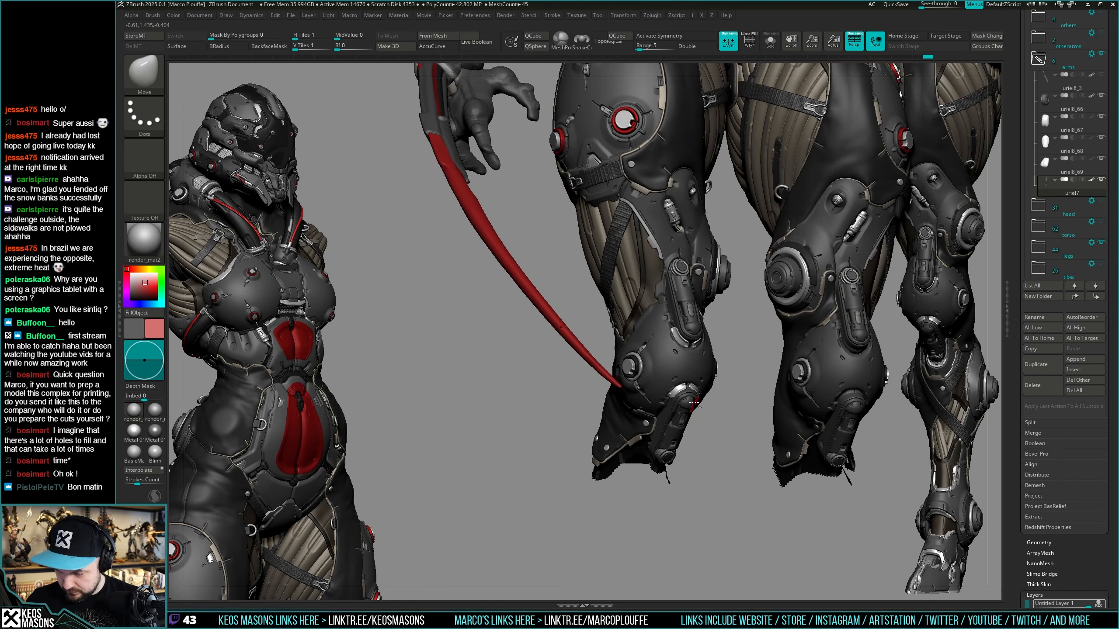
mouse_move(748, 390)
right_down()
mouse_move(714, 391)
mouse_move(740, 399)
mouse_move(771, 387)
right_up()
alt+right_drag(758, 282, 716, 392)
mouse_move(716, 392)
ctrl+right_down()
mouse_move(693, 382)
mouse_move(647, 389)
mouse_move(717, 374)
mouse_move(751, 380)
ctrl+right_up()
alt+right_drag(687, 454, 684, 276)
Select and isolate the long rounded cylinder part below the knee and clone it as a separate tool.
key(alt+s)
key(alt+s)
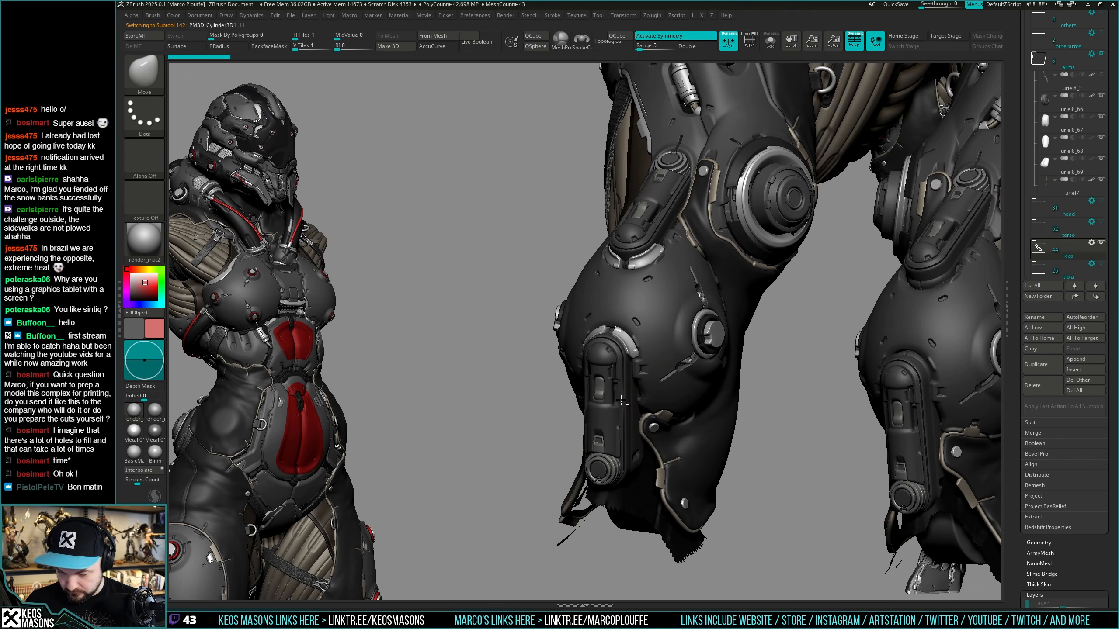
key(alt+s)
scroll(1013, 384, up, 5)
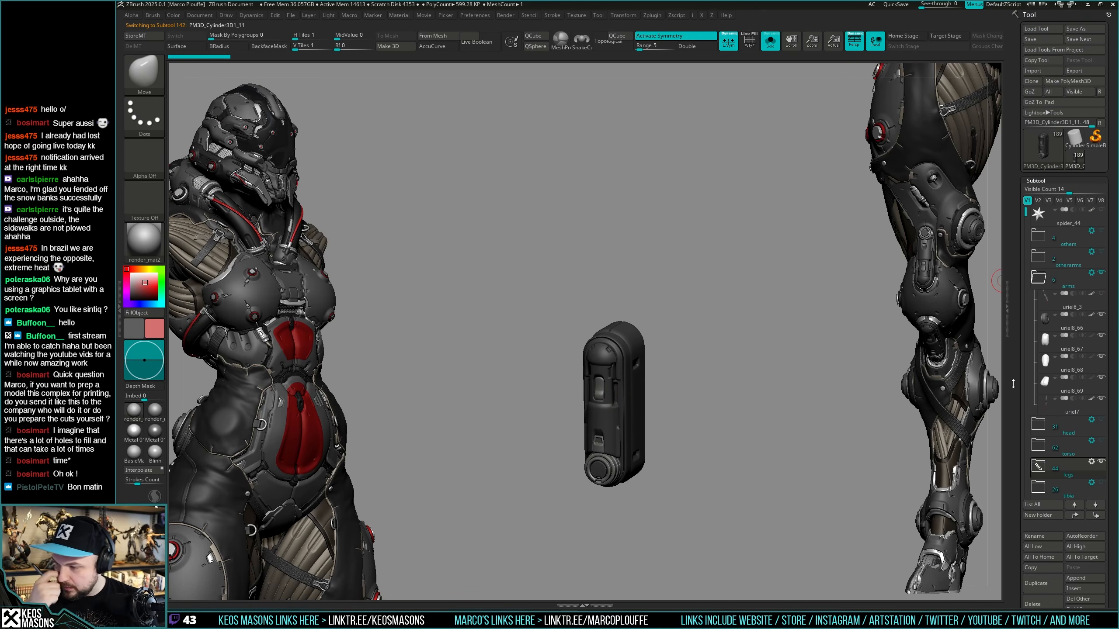
click(1039, 83)
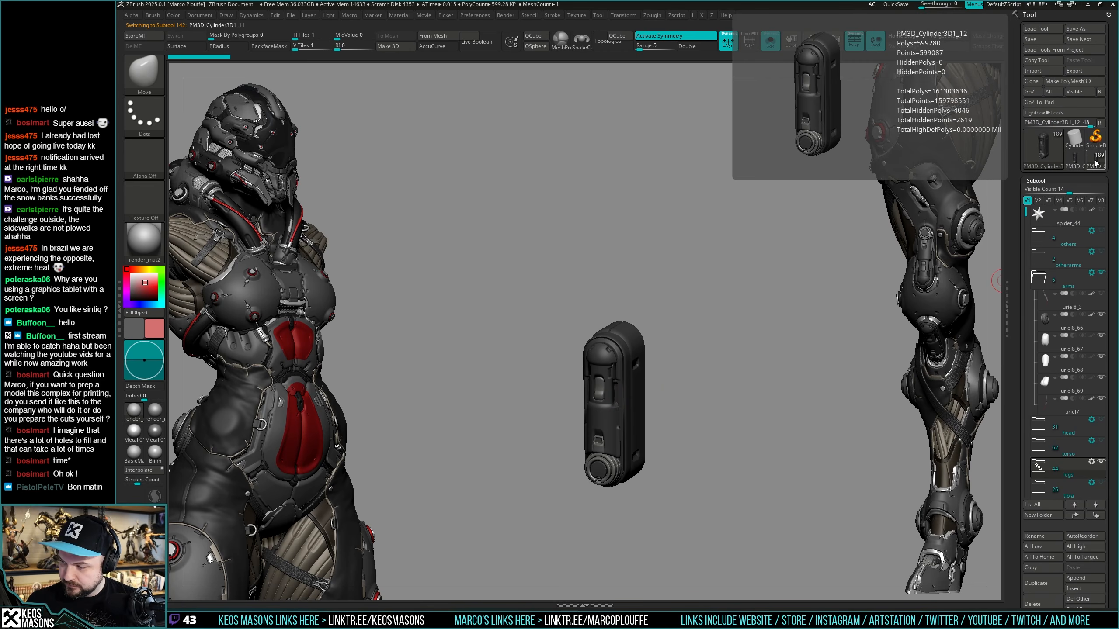
Clone the knee's curved ring trims and insert them into the cloned cylinder part's tool.
key(alt+s)
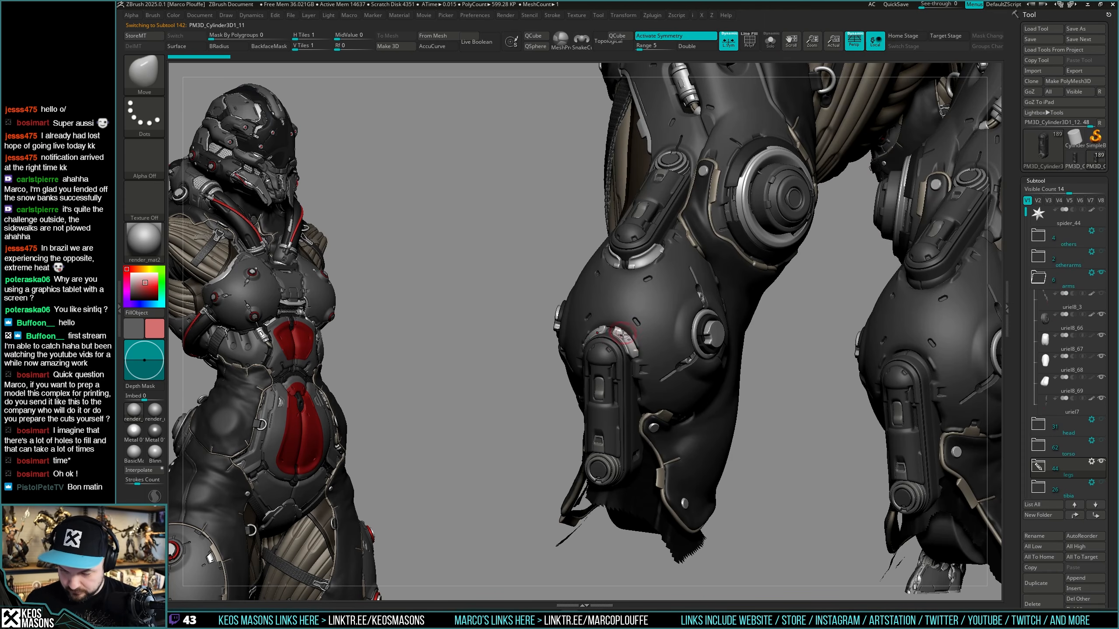
key(alt+s)
click(1075, 157)
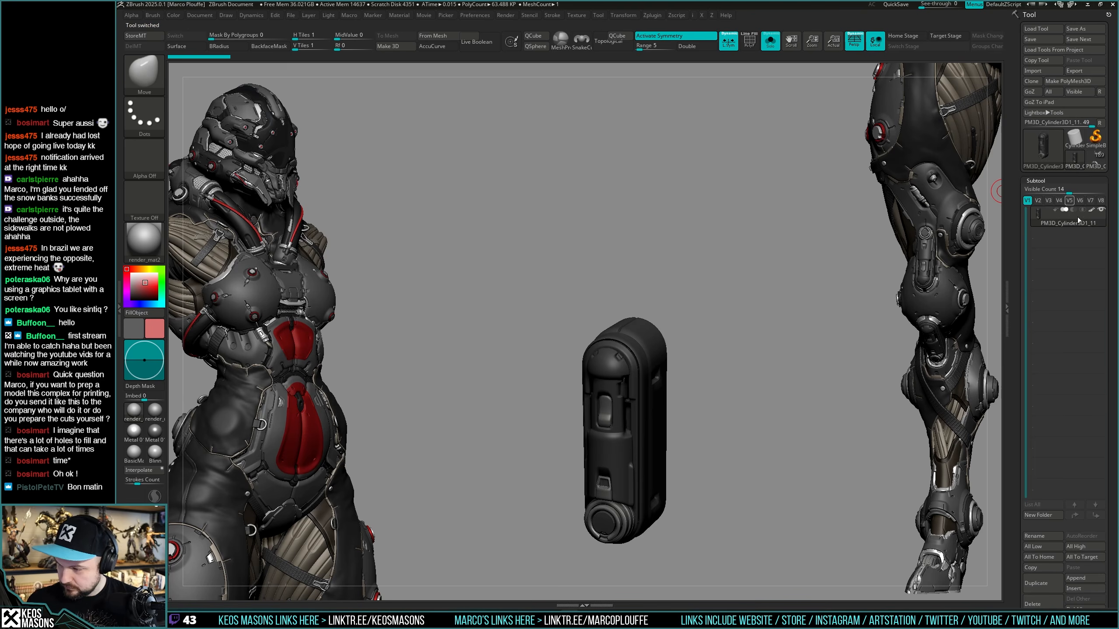
click(1072, 589)
click(951, 482)
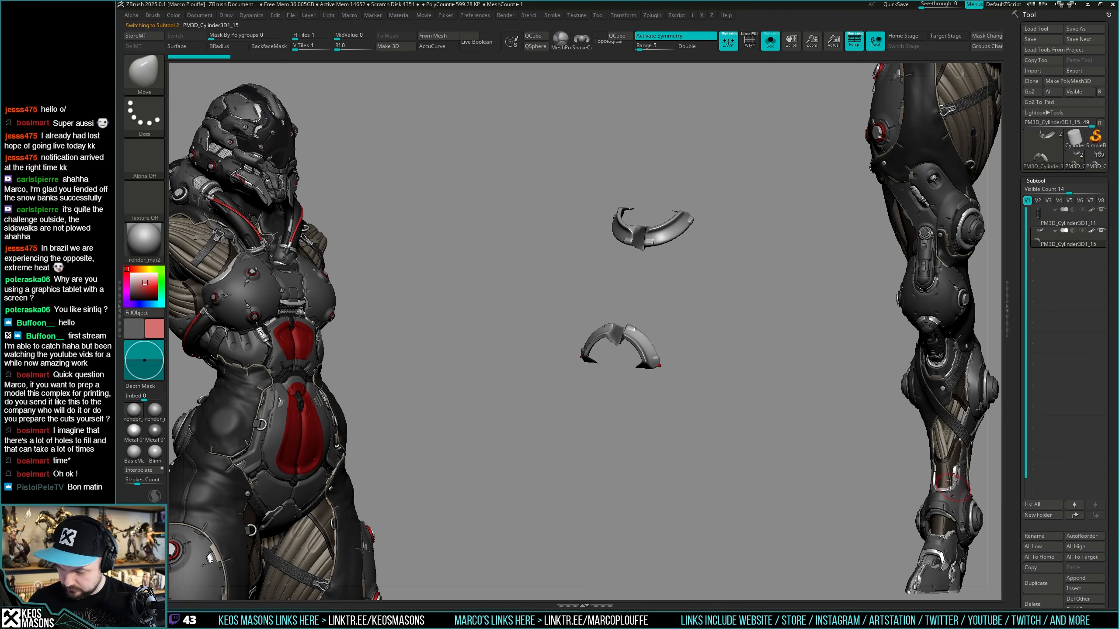
Compare the knee's ring trims and cylinder on the full figure with the combined cloned parts.
click(1095, 162)
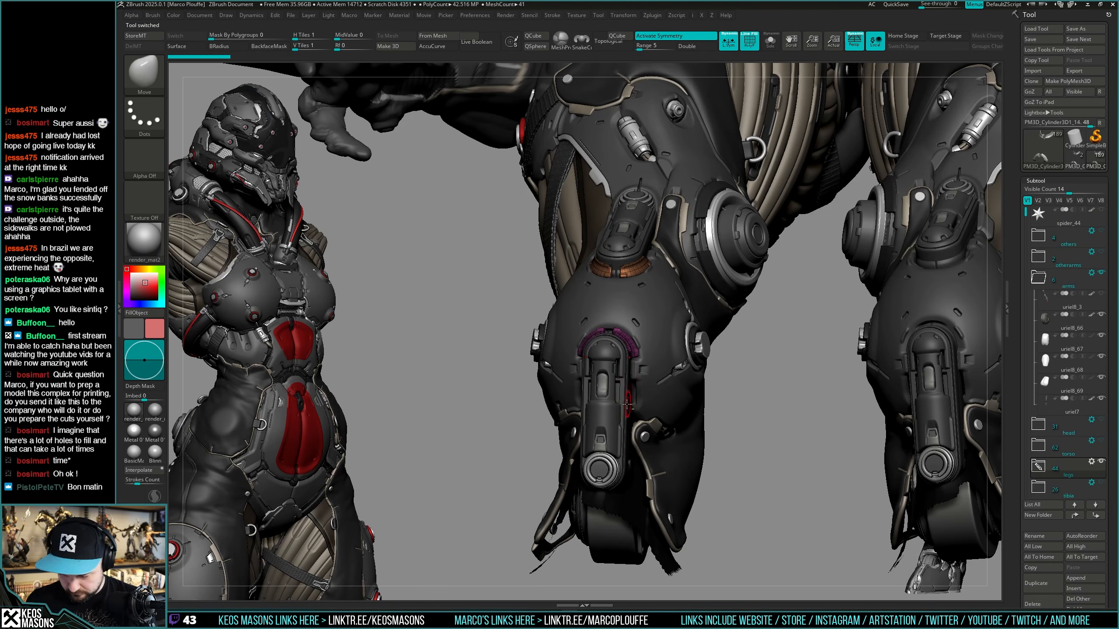
right_drag(659, 411, 768, 332)
right_drag(717, 395, 661, 414)
click(1077, 168)
right_drag(661, 415, 638, 392)
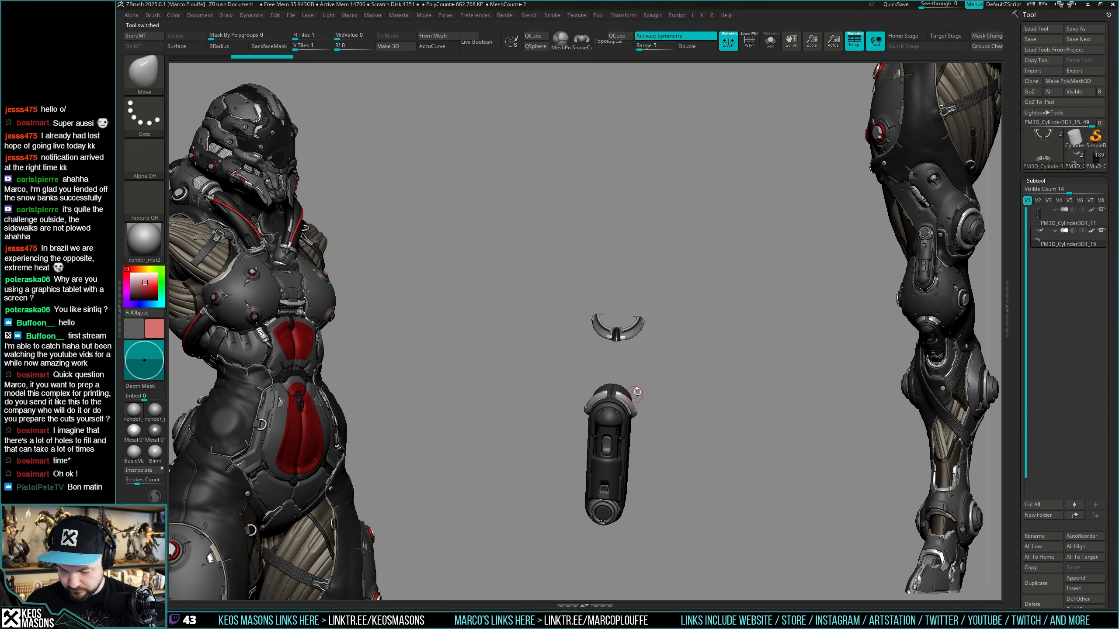
Remove the upper curved ring trim from the cloned trims, keeping only the trim around the cylinder's upper end.
click(690, 338)
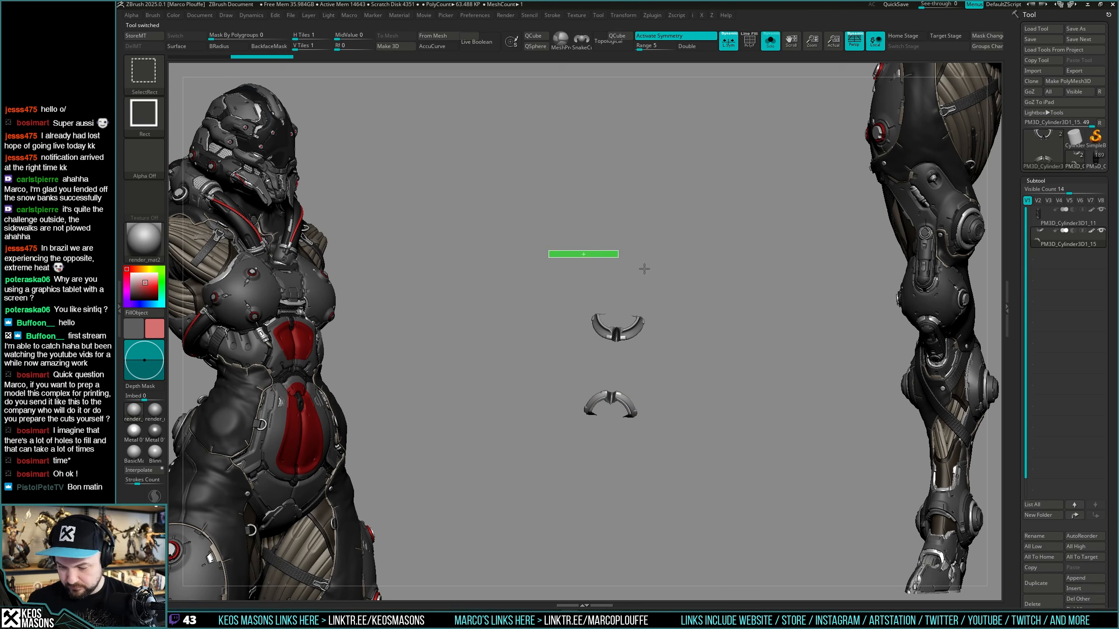
ctrl+alt+shift+drag(644, 268, 709, 363)
key(space)
click(724, 277)
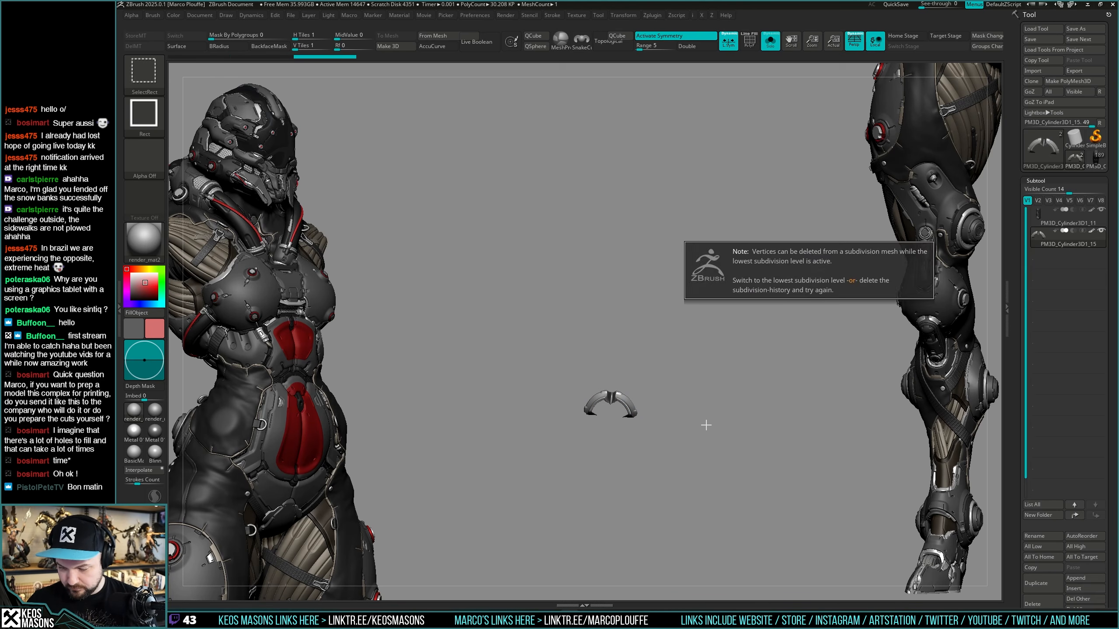
scroll(1085, 400, down, 10)
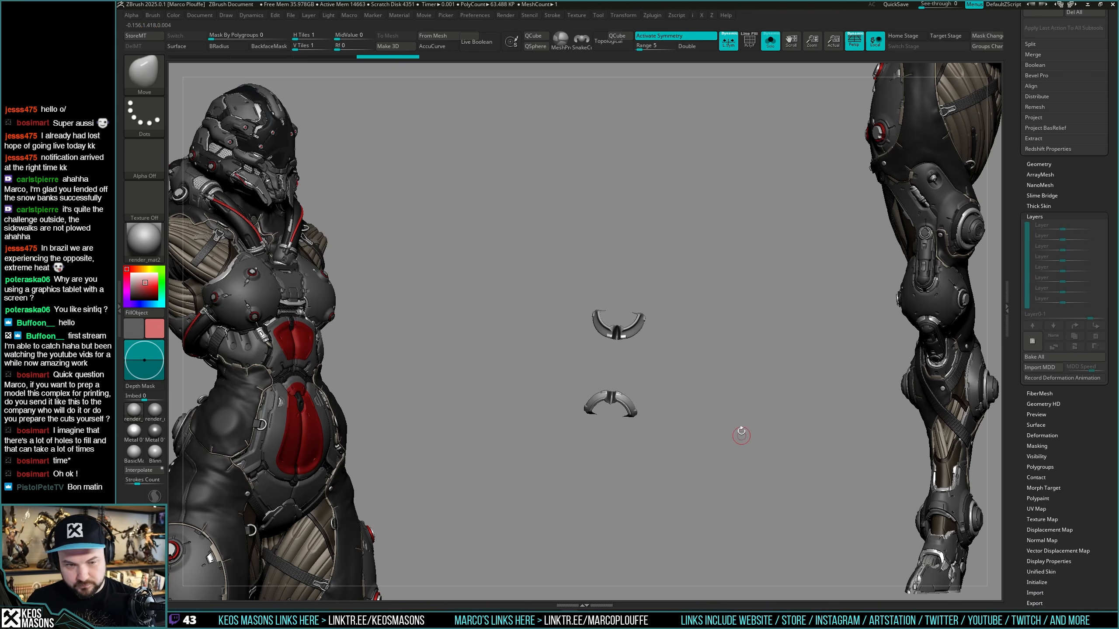
key(space)
ctrl+alt+shift+drag(546, 245, 702, 340)
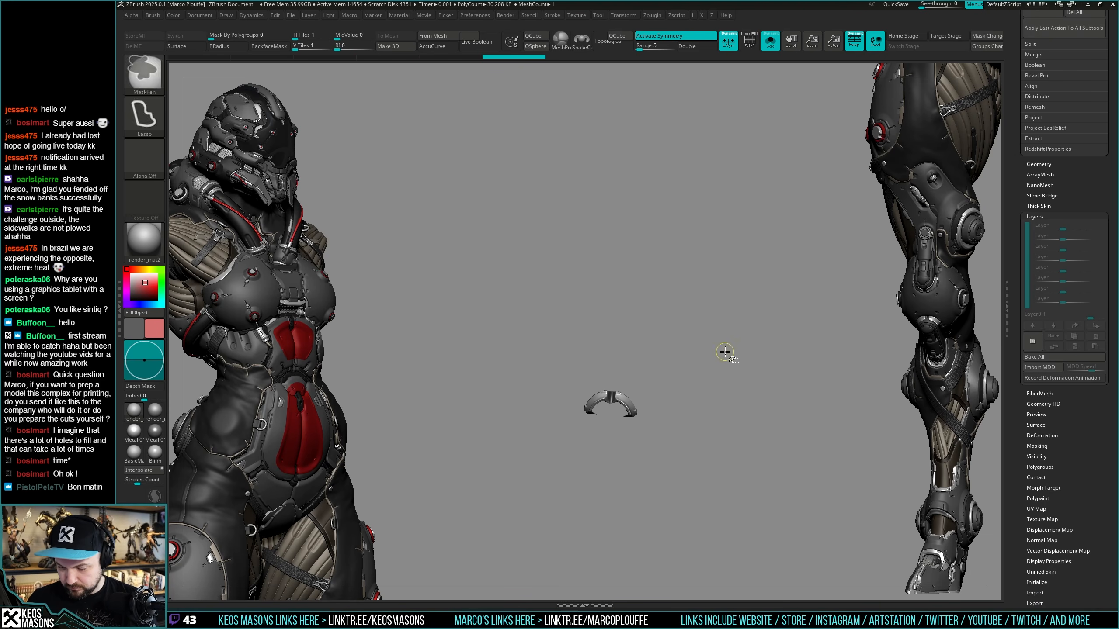
key(ctrl)
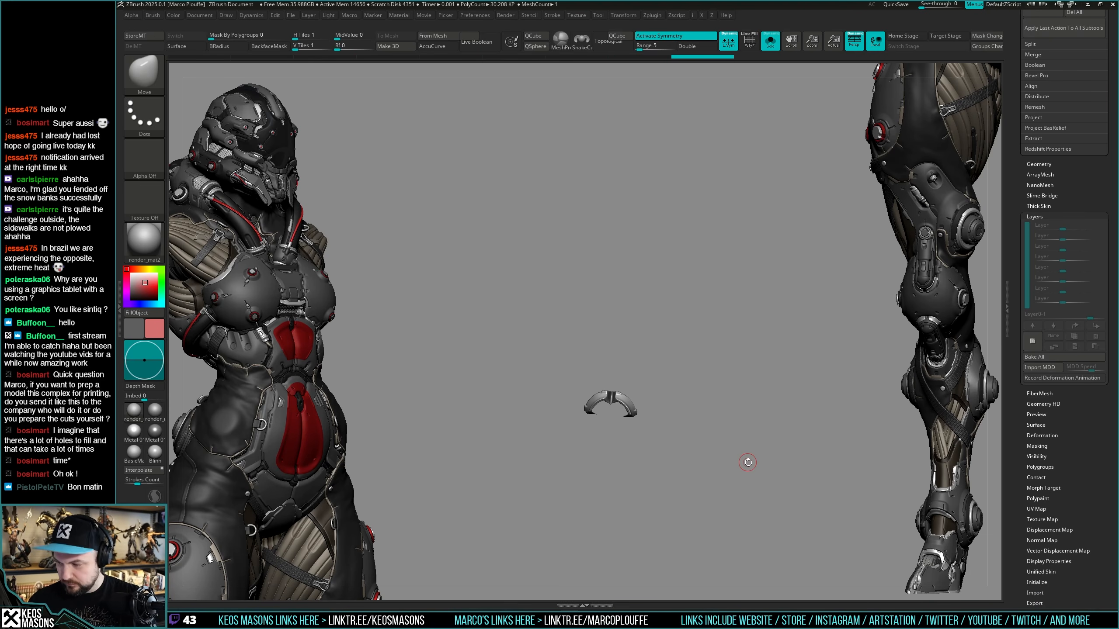
Select the cloned cylinder subtool and merge the remaining ring trim down into it as one part.
drag(1061, 95, 1060, 315)
drag(1022, 44, 1023, 178)
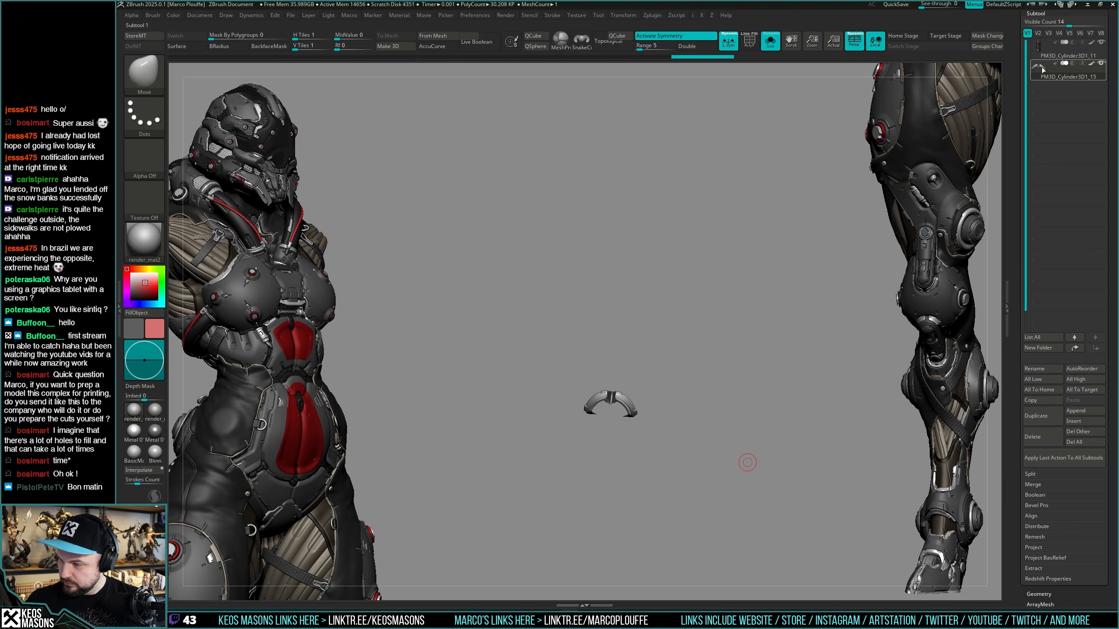
click(1058, 50)
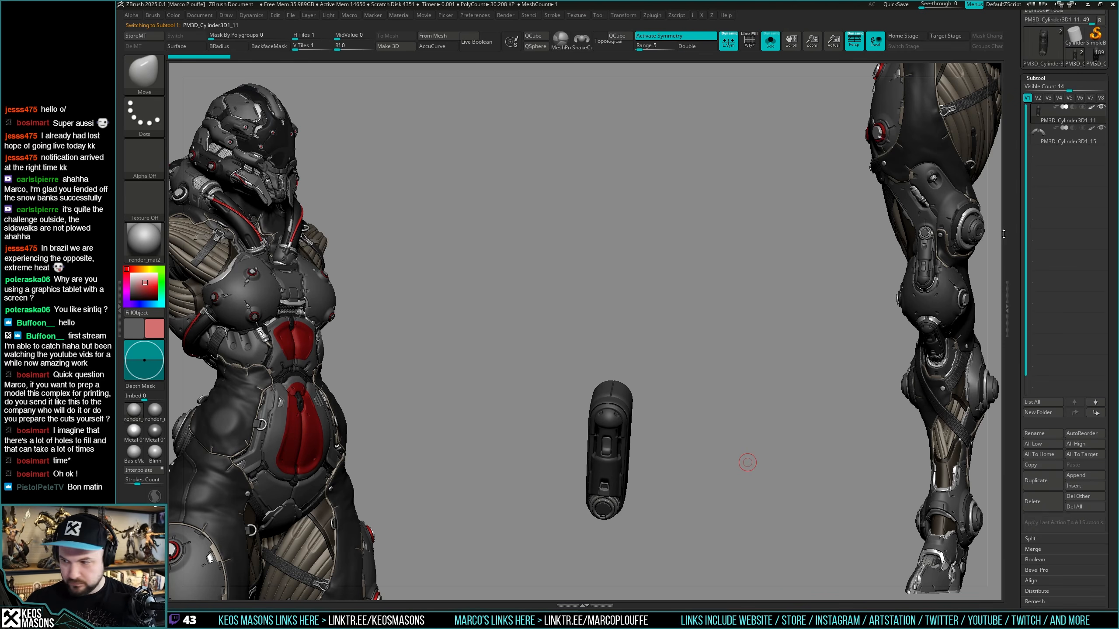
drag(1004, 234, 1002, 337)
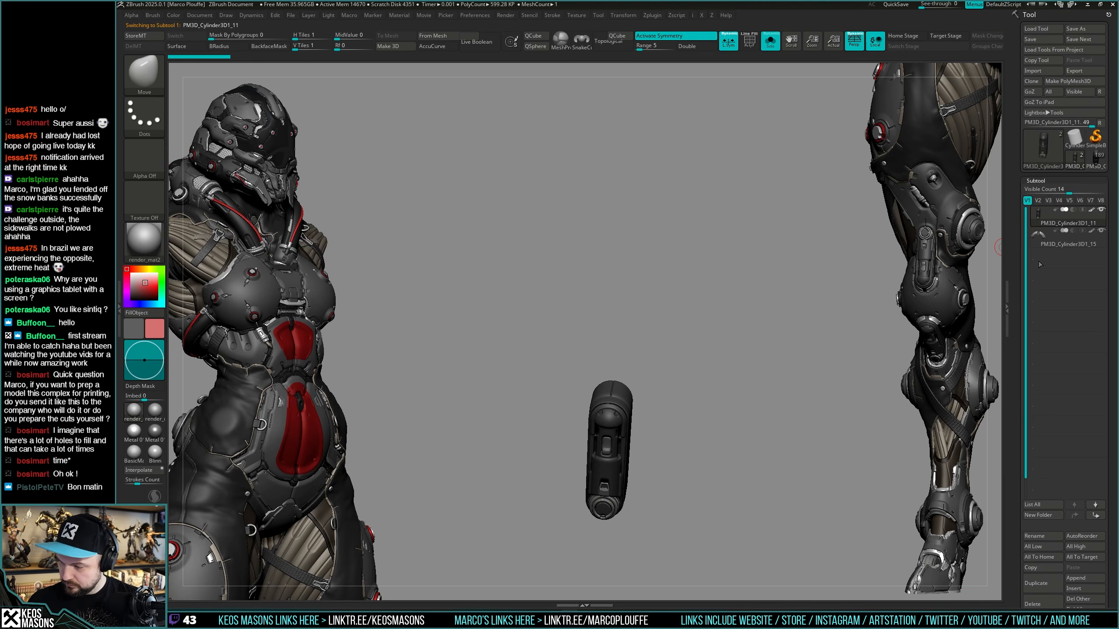
key(i)
key(shift+f)
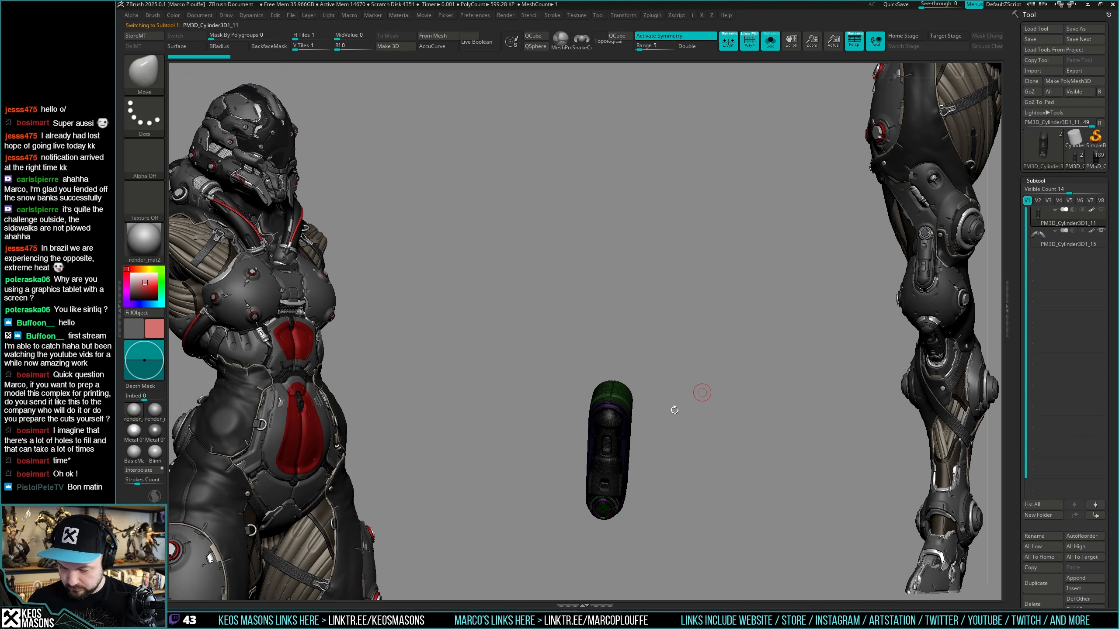
alt+drag(702, 392, 701, 354)
key(shift+f)
scroll(1057, 545, down, 3)
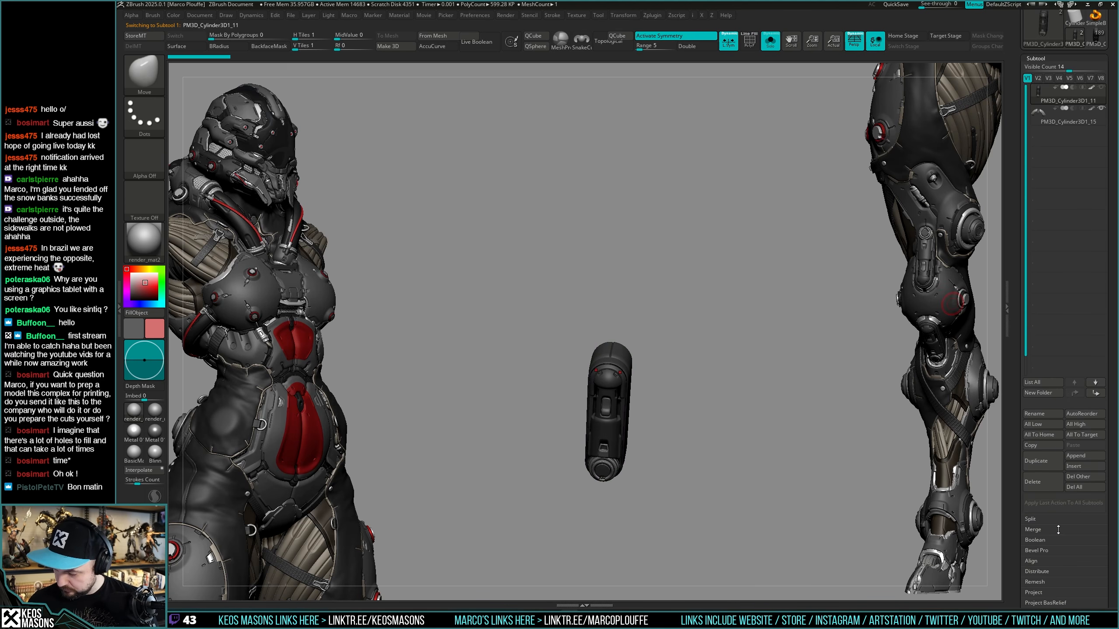
click(1050, 540)
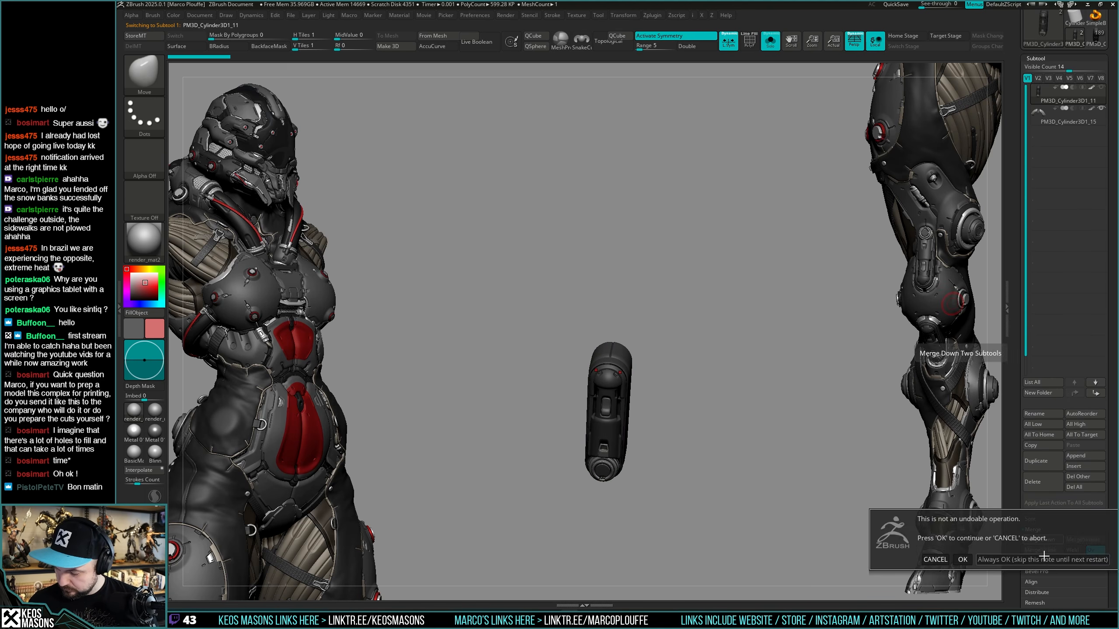
click(1041, 563)
key(w)
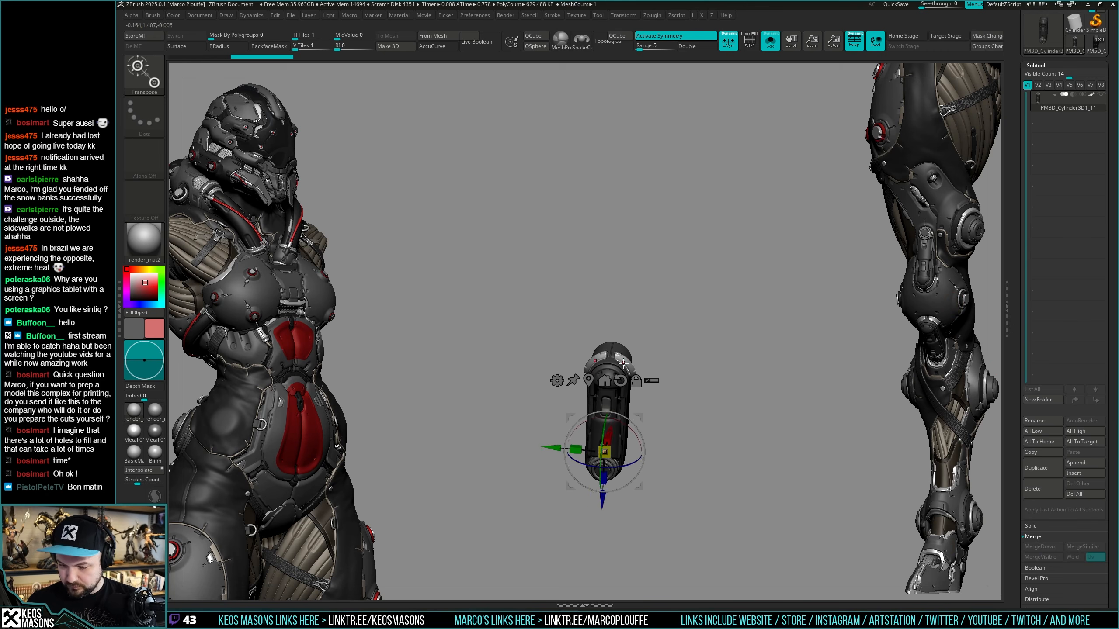
mouse_move(665, 342)
mouse_down()
mouse_move(776, 335)
mouse_move(725, 337)
mouse_up()
scroll(1020, 292, up, 3)
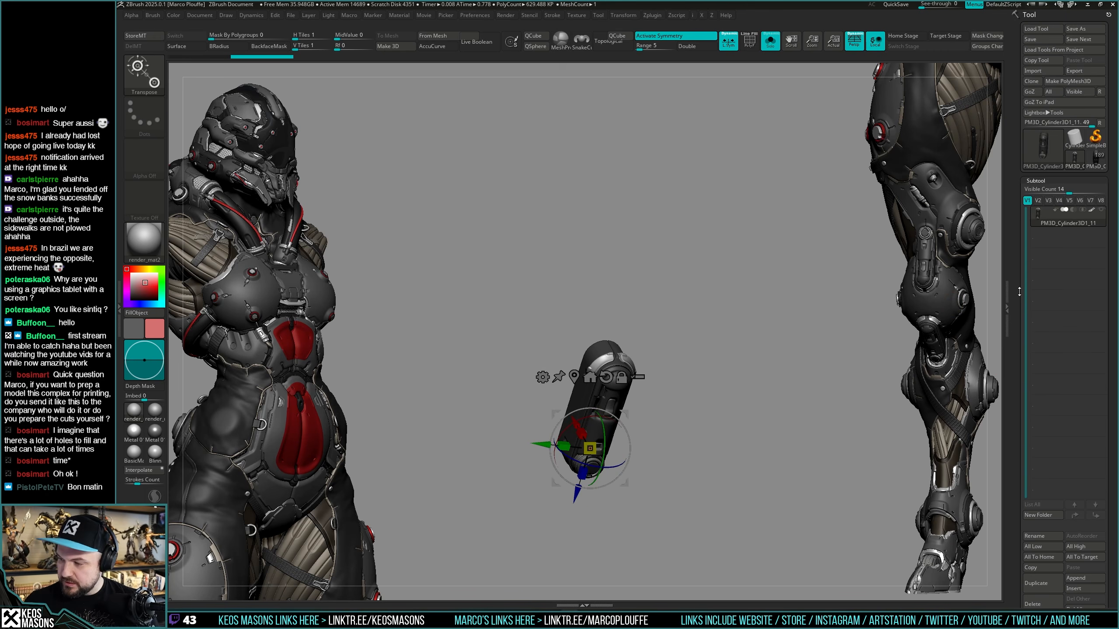
Return to the full figure's tool, hide the legs folder and insert the merged cylinder part below uriel8_66 in the arms folder.
click(1096, 164)
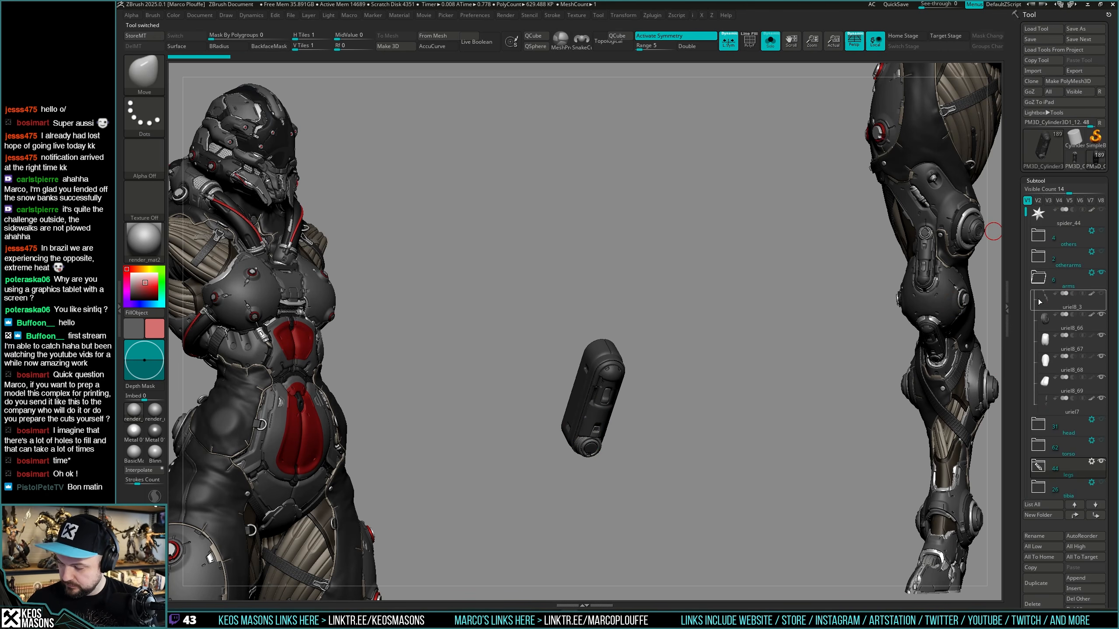
click(1101, 462)
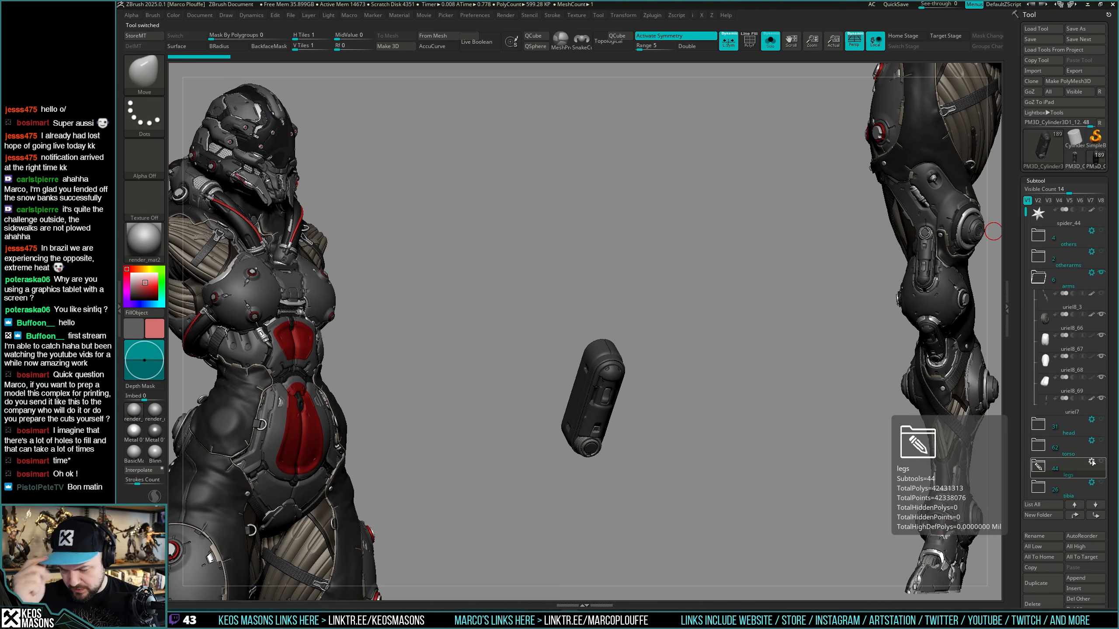
scroll(1051, 286, down, 1)
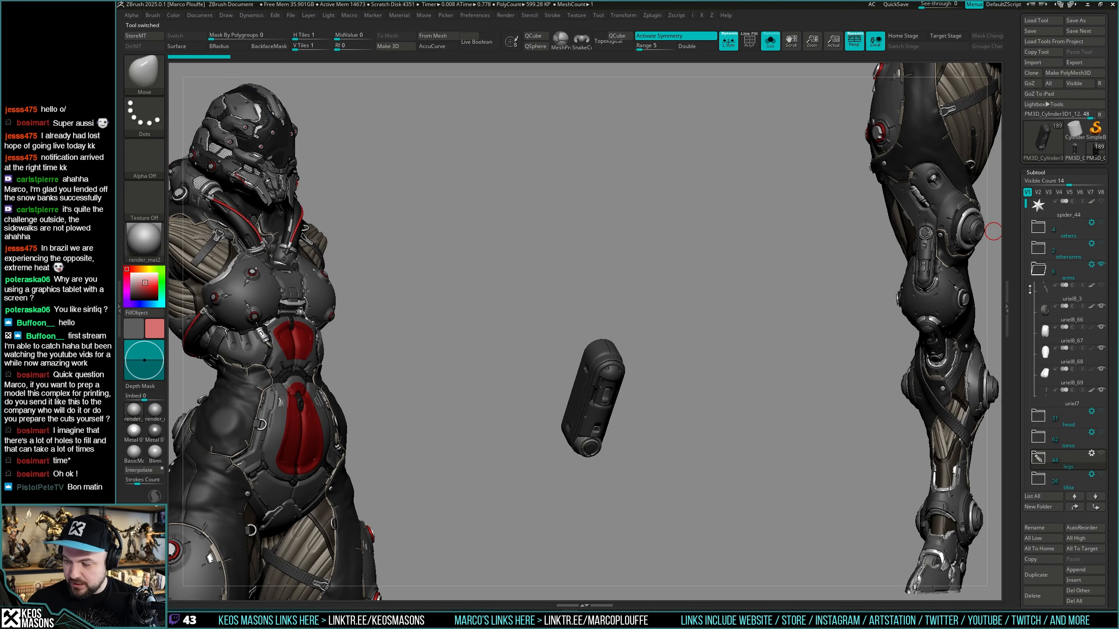
click(1048, 316)
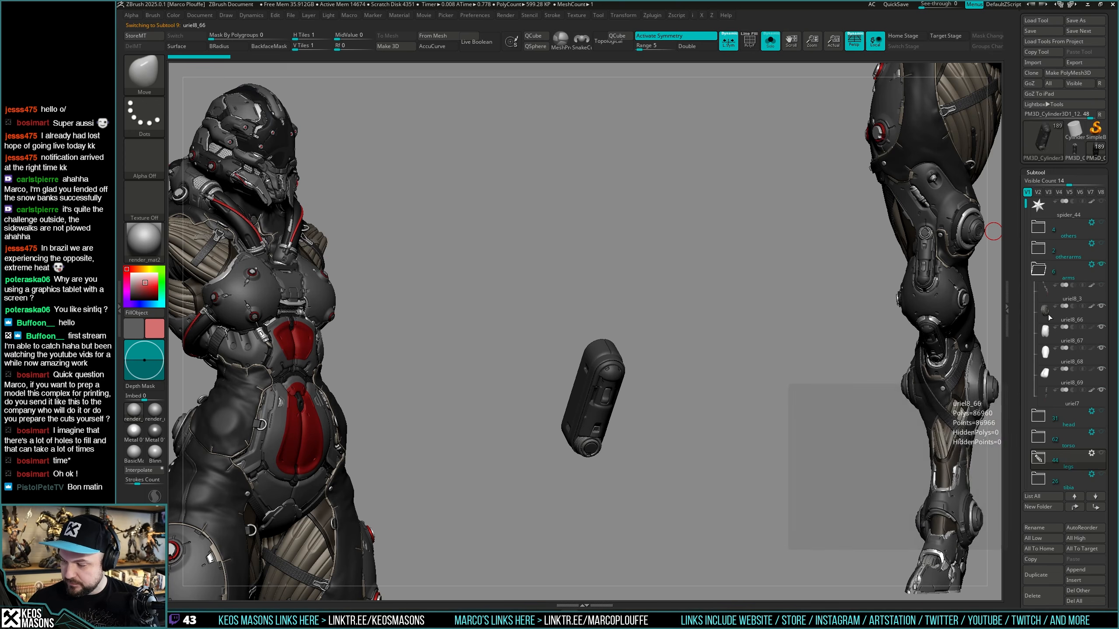
click(1075, 580)
click(820, 452)
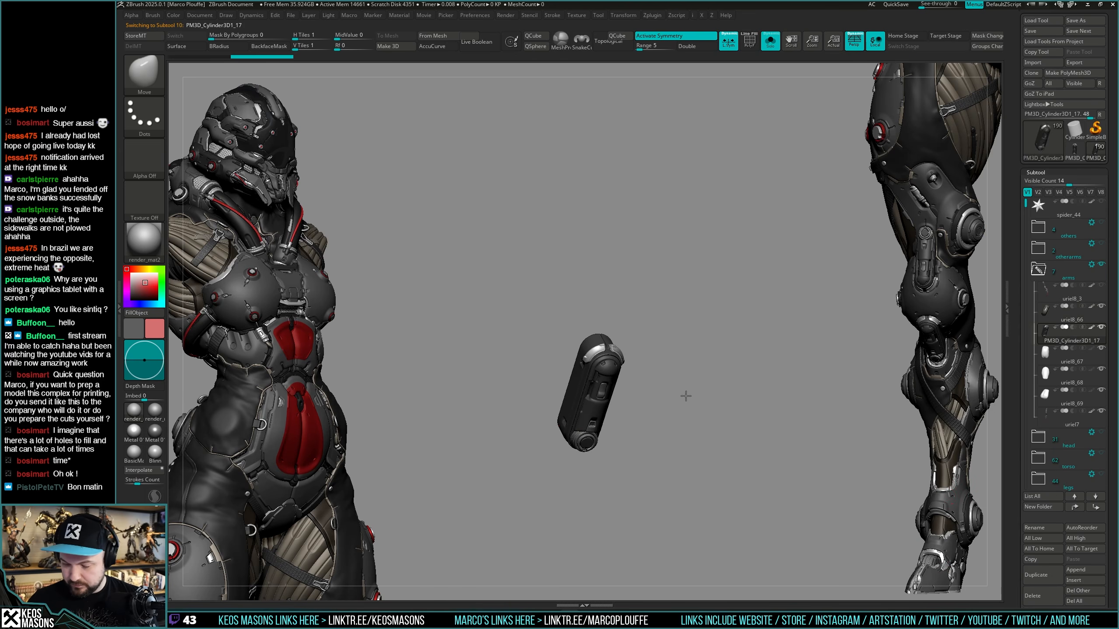
Move the inserted cylinder part to the back of the elbow and rotate it so its detailed face points outward along the forearm.
key(w)
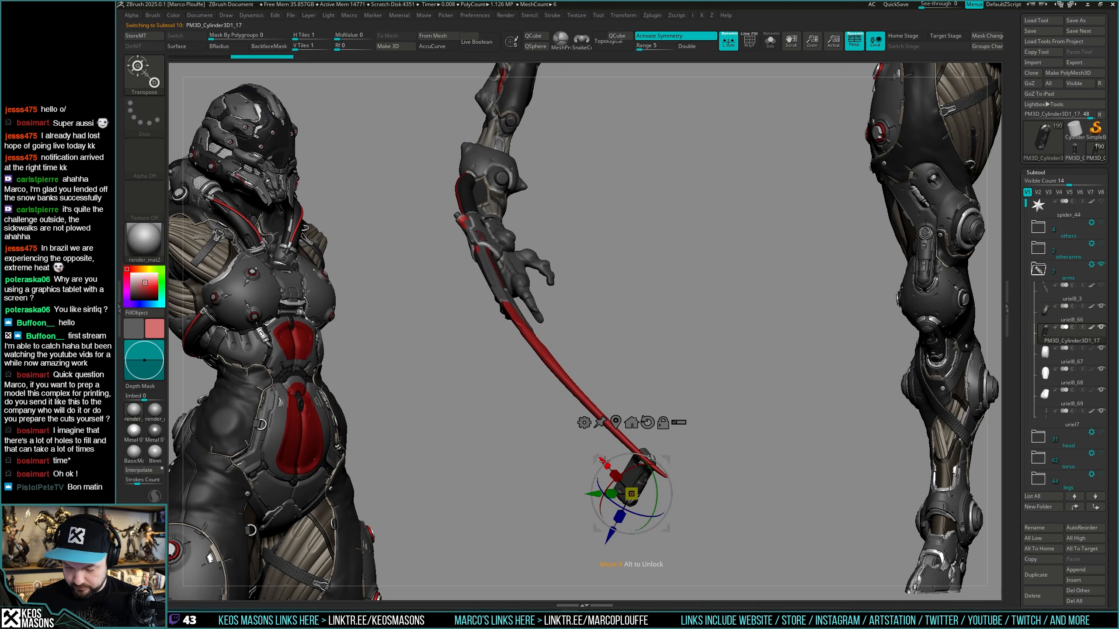
drag(604, 461, 480, 357)
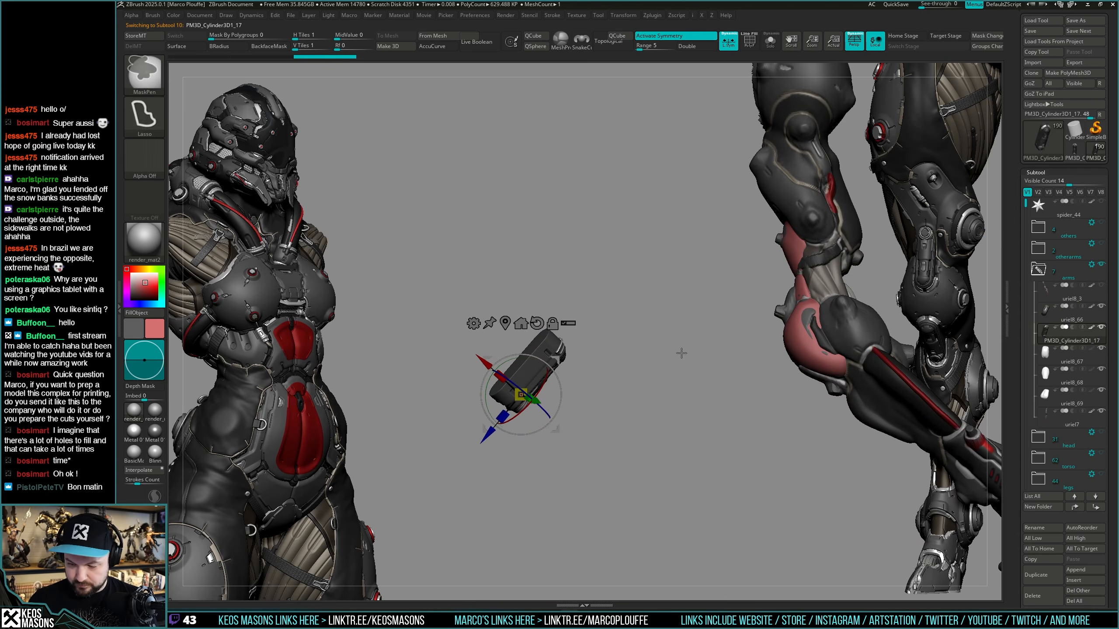
mouse_move(646, 397)
mouse_down()
mouse_move(520, 436)
mouse_move(513, 352)
mouse_move(526, 211)
mouse_move(545, 237)
mouse_move(509, 233)
mouse_move(502, 370)
mouse_move(481, 463)
mouse_move(681, 362)
mouse_move(691, 326)
mouse_up()
drag(720, 333, 732, 341)
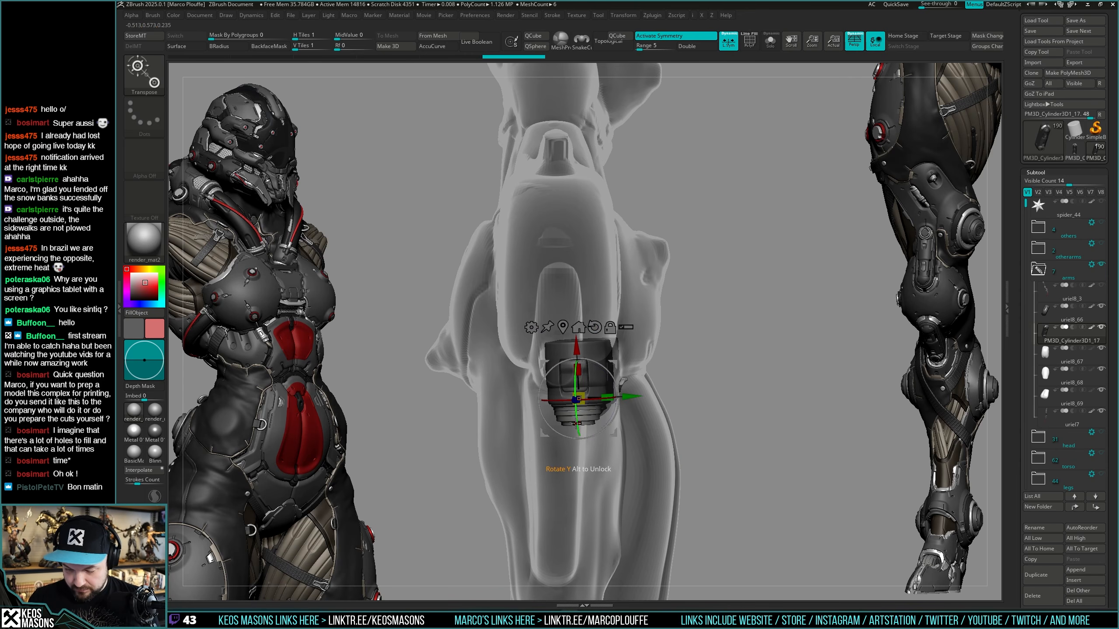
drag(576, 423, 416, 456)
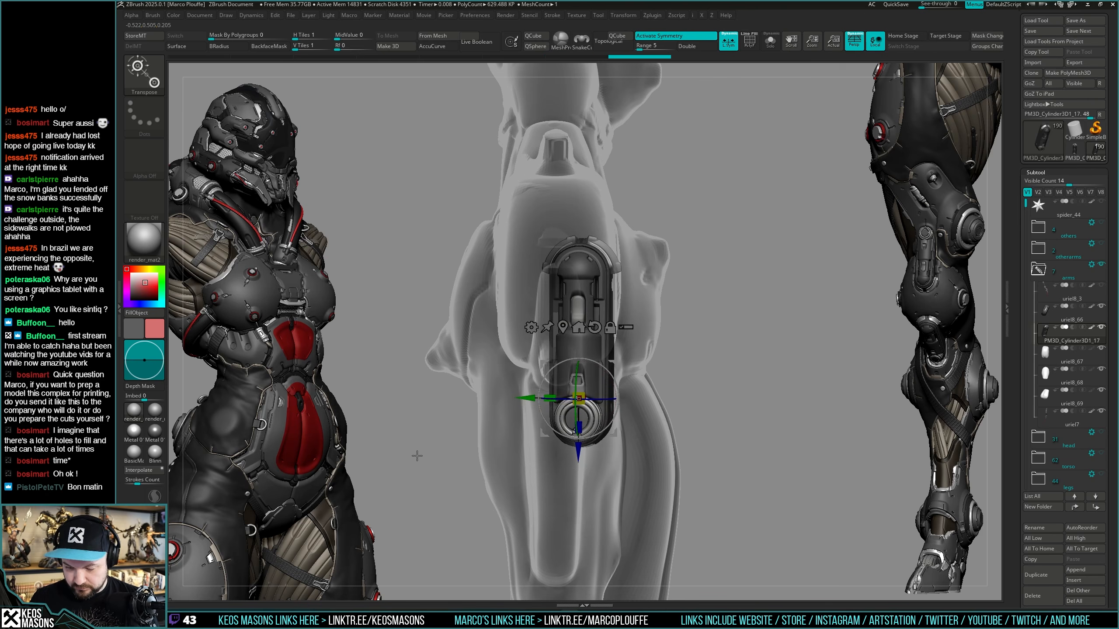
drag(603, 399, 609, 399)
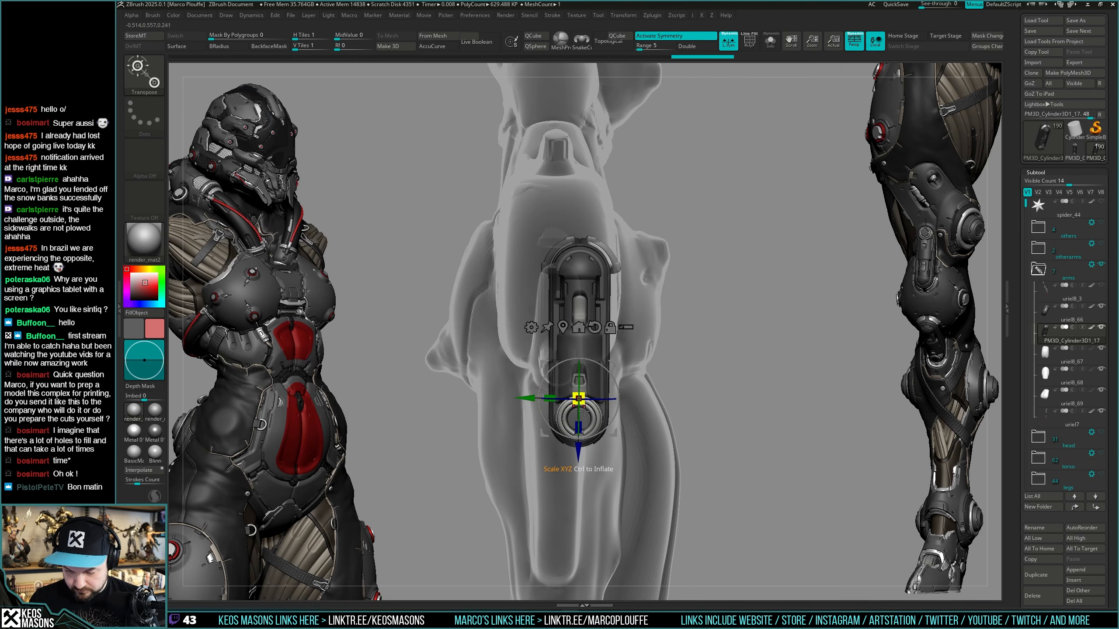
Tilt the cylinder part to follow the slope behind the elbow and adjust its overall size.
drag(706, 359, 815, 356)
mouse_move(625, 387)
mouse_down()
mouse_move(649, 383)
mouse_move(633, 380)
mouse_up()
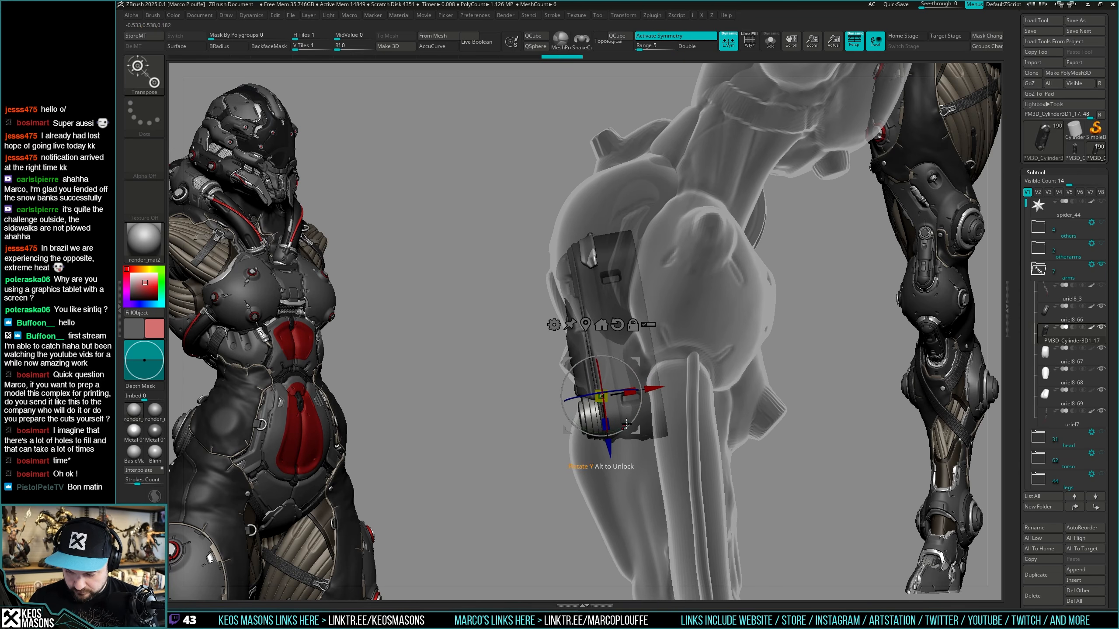
right_drag(626, 424, 636, 428)
drag(574, 413, 600, 395)
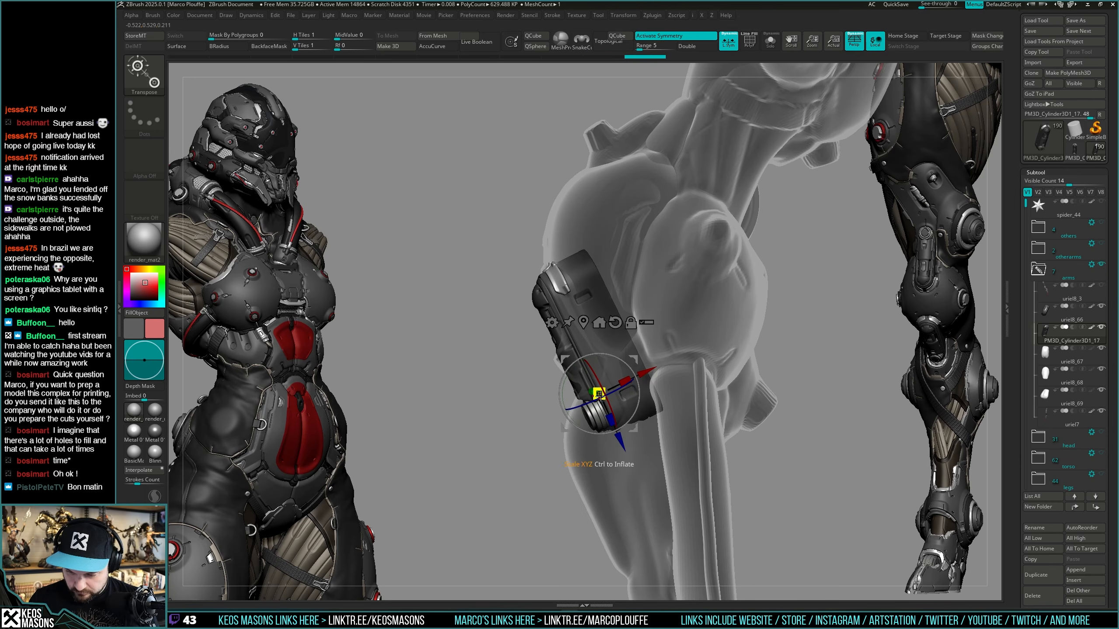
right_drag(712, 314, 664, 356)
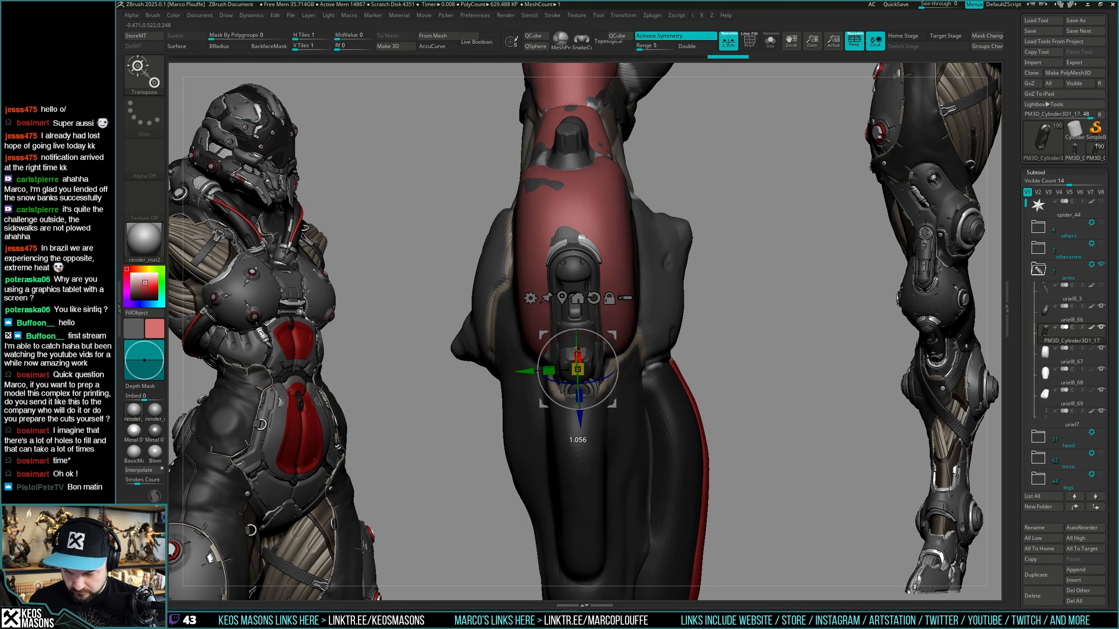
right_drag(602, 338, 747, 290)
key(ctrl+z)
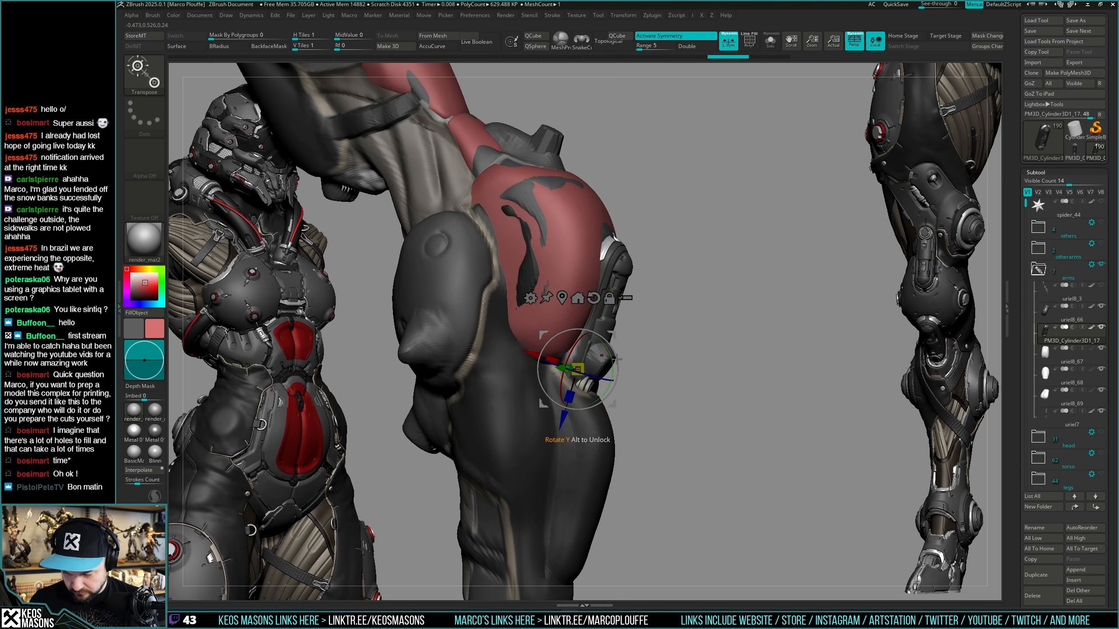
Reposition the cylinder part over the lower end of the red elbow core and scale it down to about 0.93.
mouse_move(572, 390)
right_down()
mouse_move(674, 339)
mouse_move(623, 347)
right_up()
key(t)
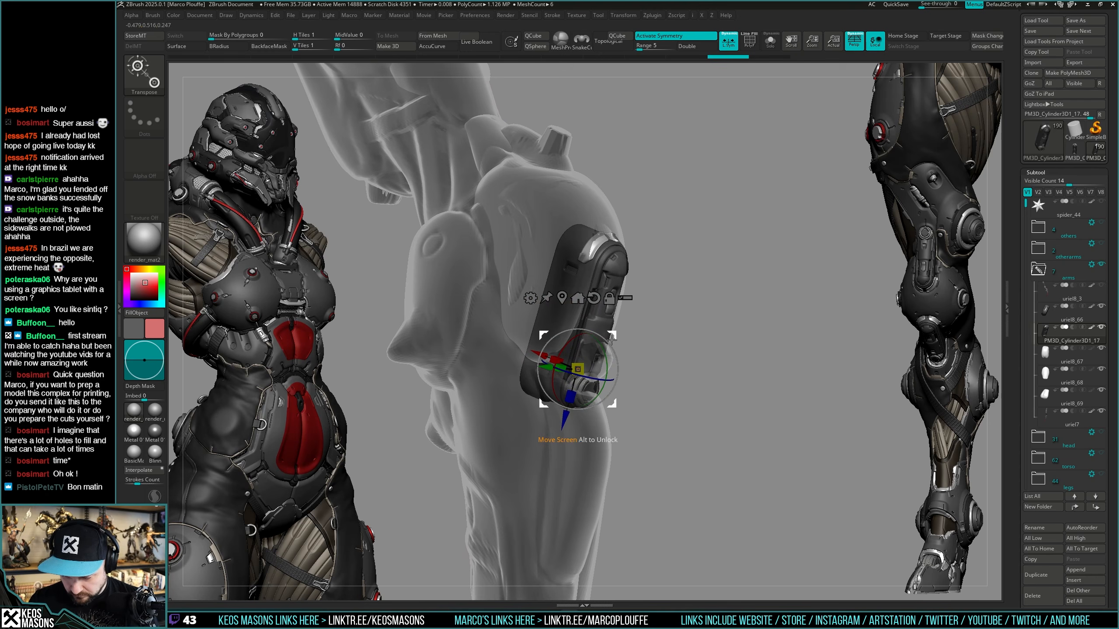
drag(567, 417, 609, 408)
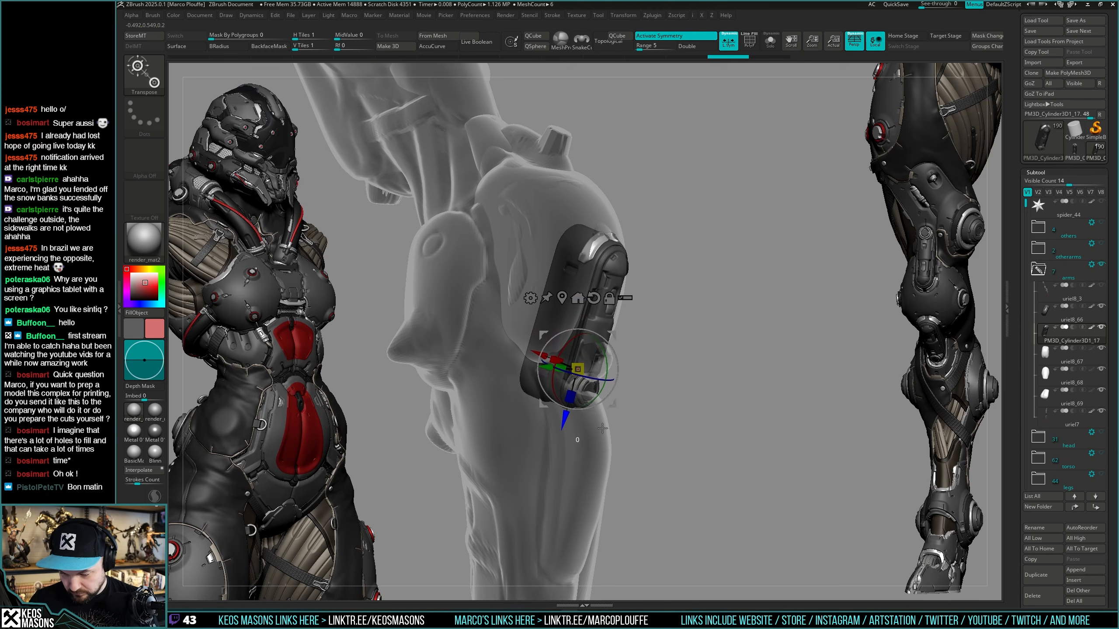
drag(603, 427, 603, 427)
right_drag(784, 349, 736, 330)
key(shift+t)
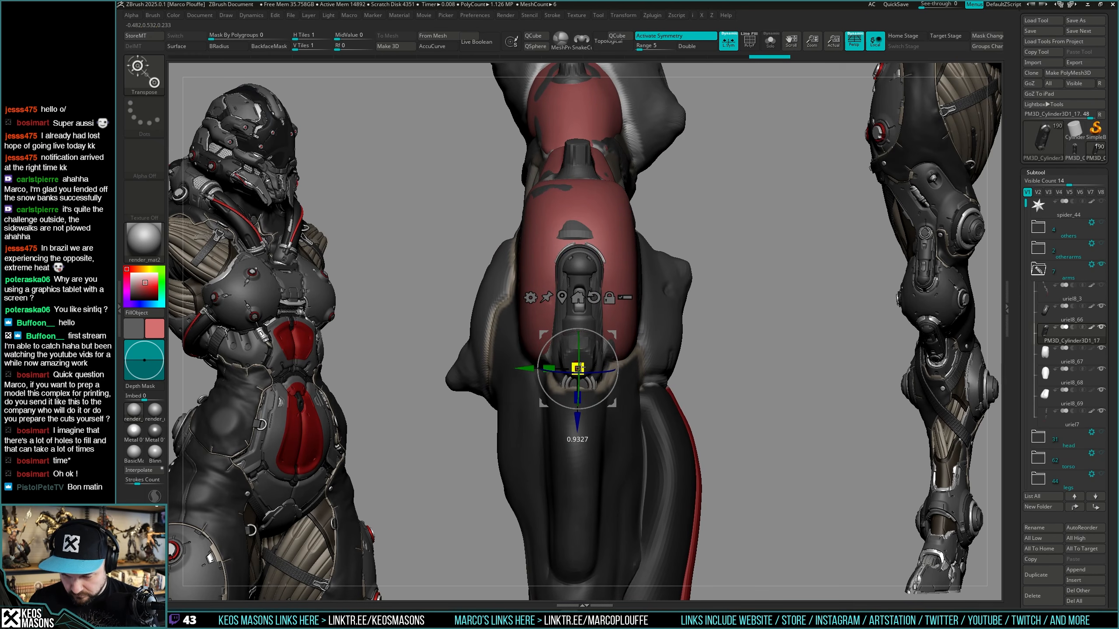
Raise the cylinder part along the back of the elbow, straighten its tilt and push it deeper into the red core.
right_drag(587, 356, 732, 318)
key(shift+t)
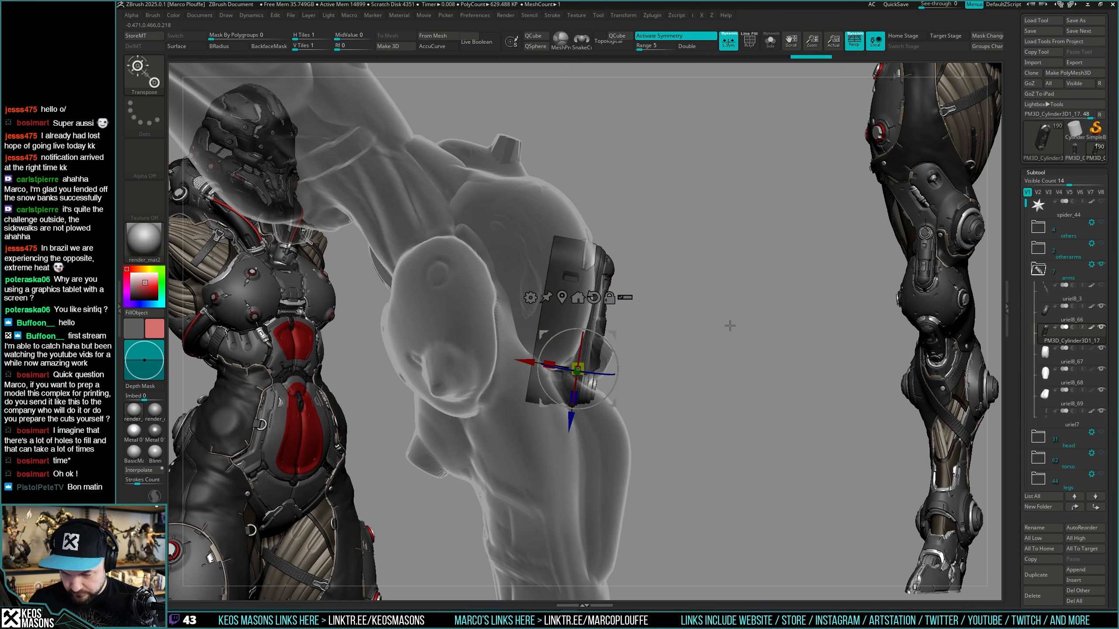
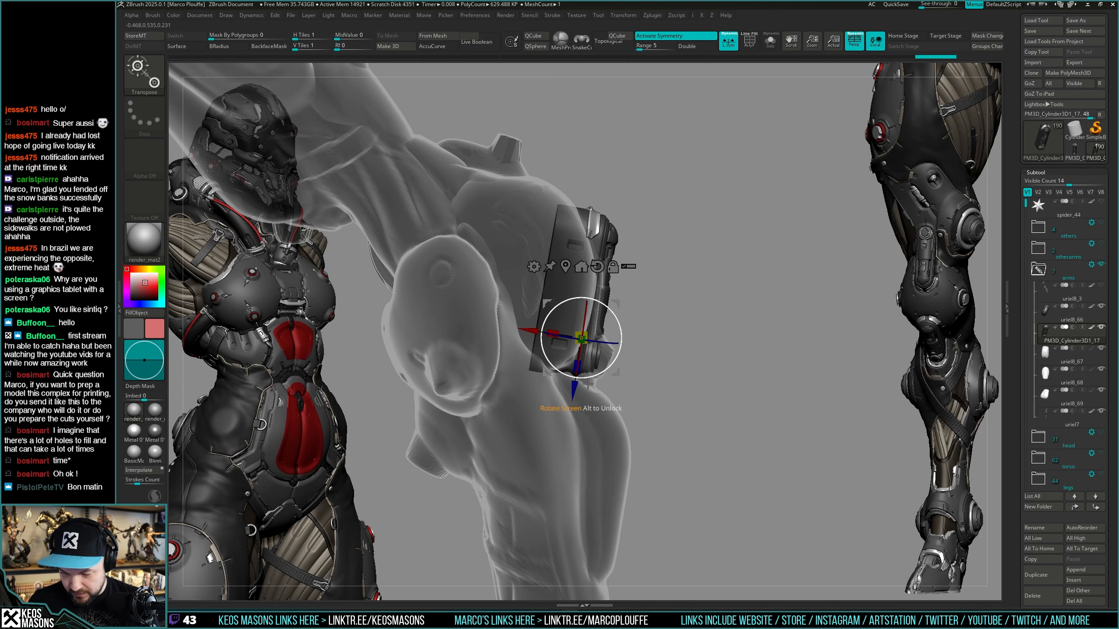
mouse_move(711, 344)
shift+mouse_down()
mouse_move(666, 334)
mouse_move(717, 334)
mouse_move(714, 318)
mouse_move(731, 343)
shift+mouse_up()
key(q)
key(alt+s)
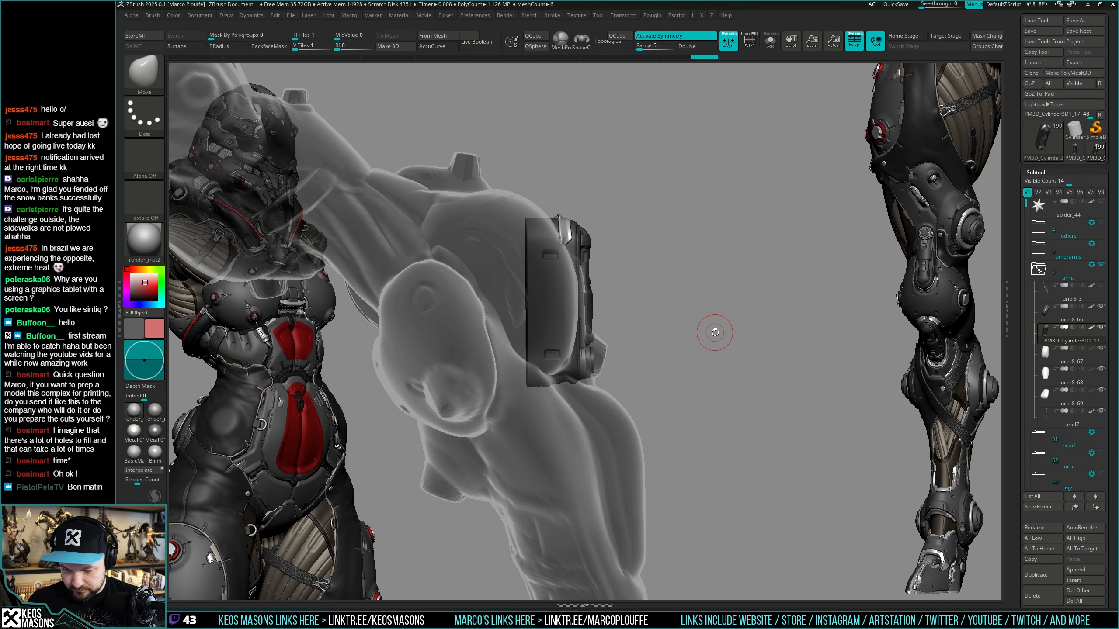
key(w)
drag(523, 347, 516, 382)
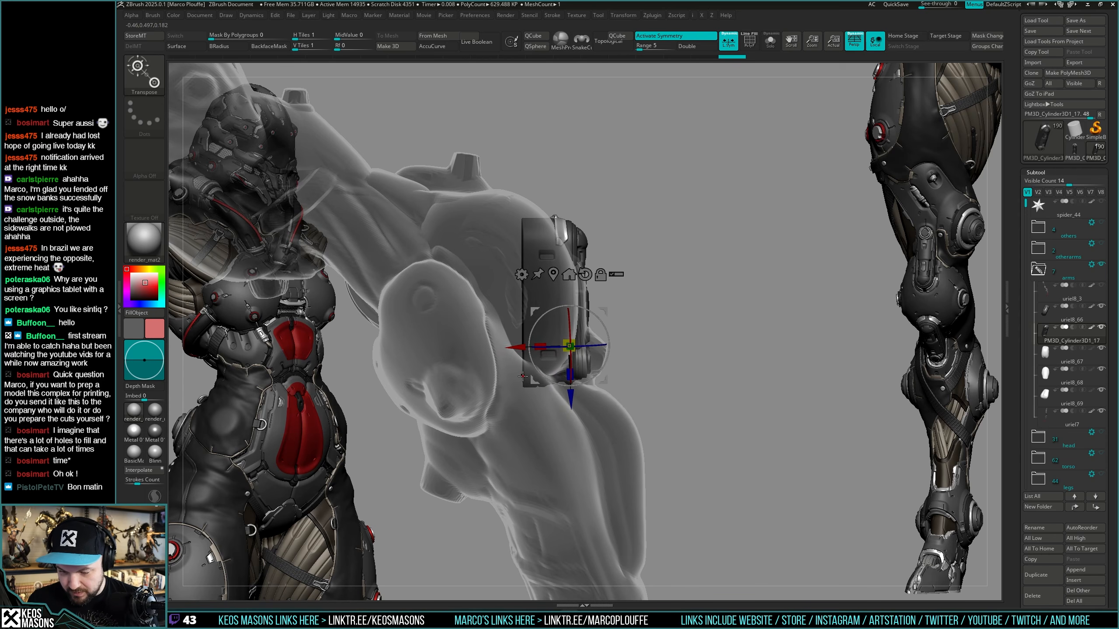
key(q)
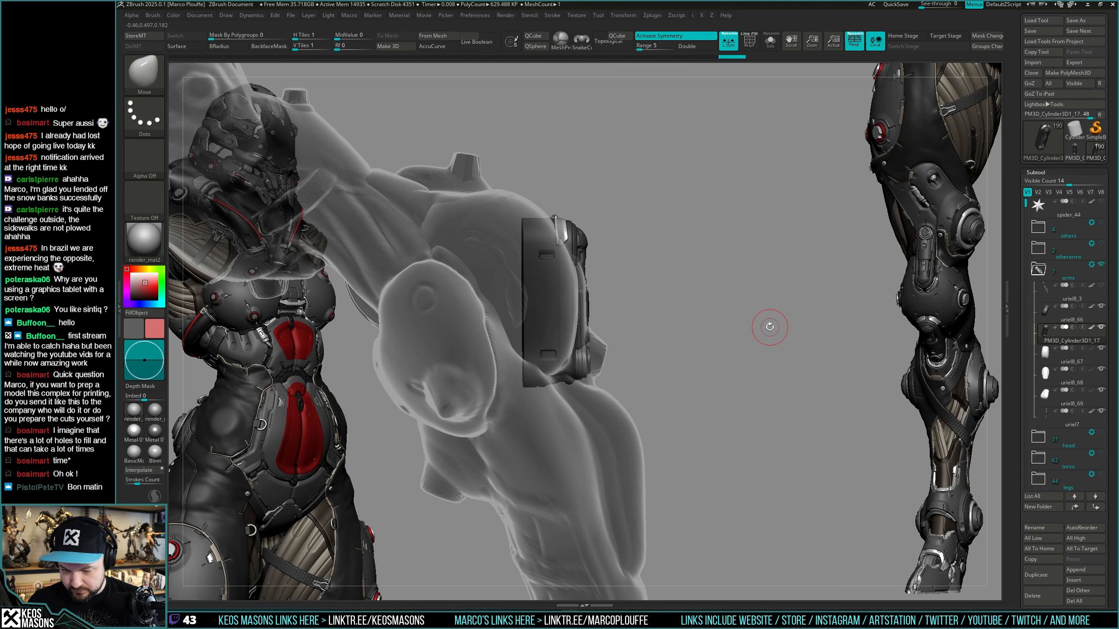
Isolate the cylinder part and reshape its backing block with the Move brush, working around its side and lower end.
drag(770, 326, 710, 316)
key(shift+alt+s)
key(space)
drag(730, 315, 746, 313)
drag(636, 343, 575, 336)
key(space)
drag(595, 331, 593, 328)
right_drag(589, 343, 611, 328)
key(space)
drag(597, 352, 606, 351)
right_drag(607, 346, 657, 320)
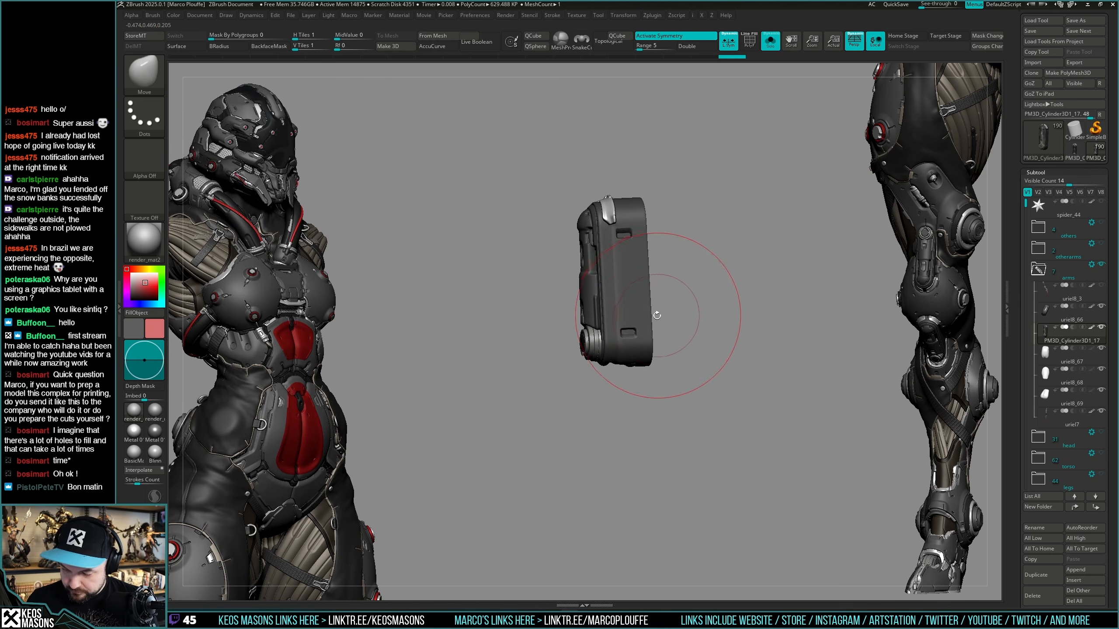
key(space)
drag(631, 347, 642, 348)
Mask the upper portion of the cylinder part and set the gizmo on its unmasked round lower end.
key(ctrl+space)
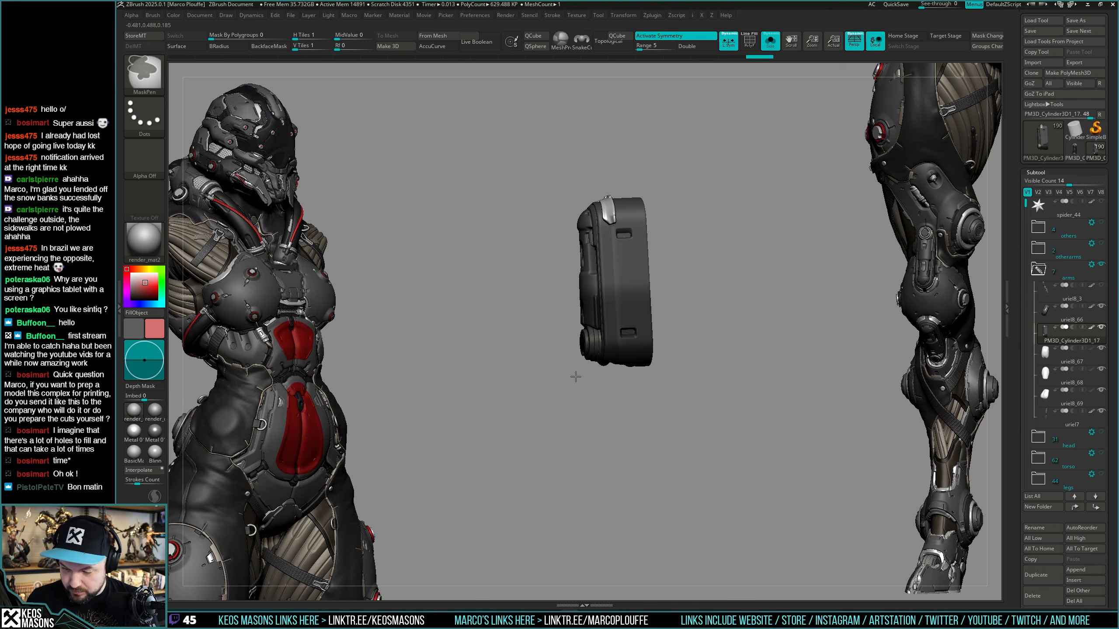
key(ctrl+w)
mouse_move(574, 369)
right_down()
mouse_move(639, 375)
mouse_move(637, 311)
right_up()
key(shift+f)
key(shift+f)
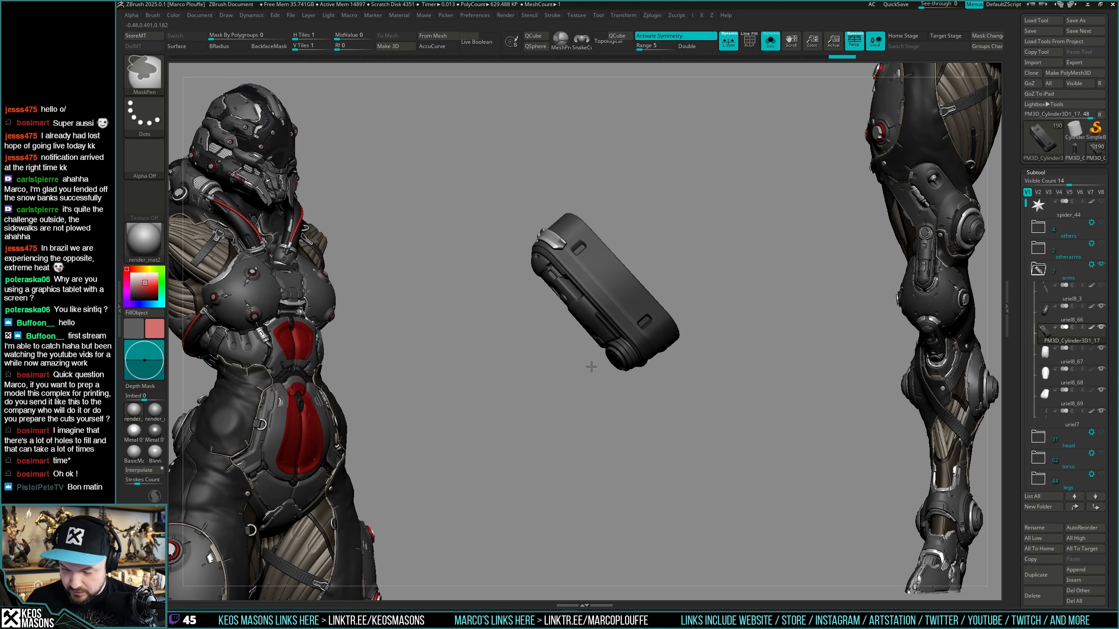
ctrl+click(512, 433)
mouse_move(528, 415)
right_down()
mouse_move(616, 392)
mouse_move(699, 332)
mouse_move(744, 329)
right_up()
key(w)
ctrl+click(741, 329)
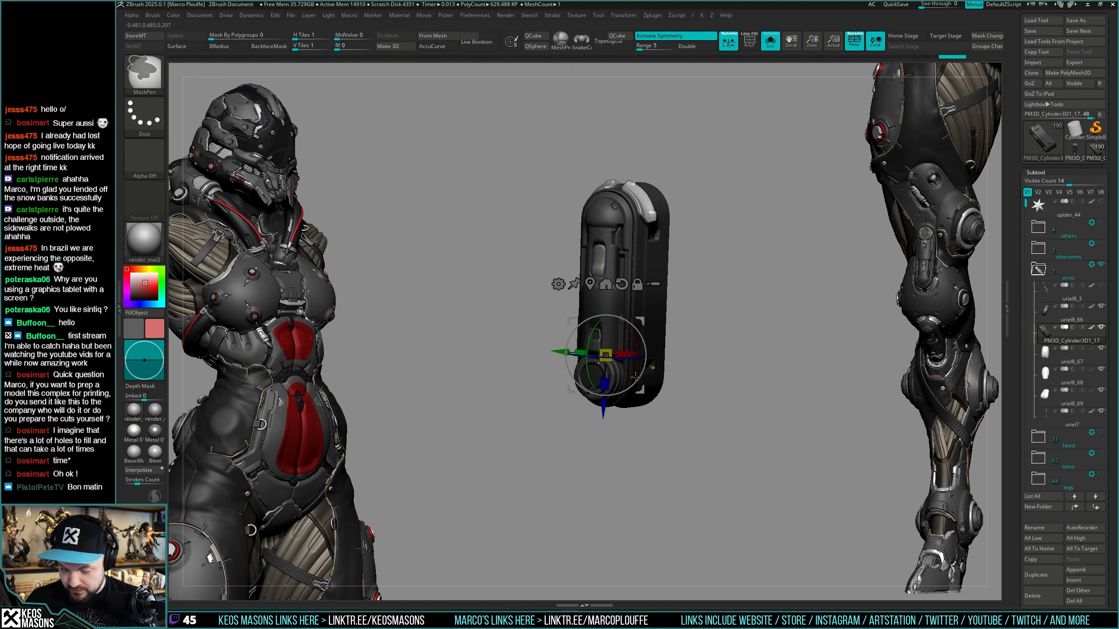
Lengthen the cylinder part by pulling its unmasked lower end down along the part's long axis.
drag(603, 408, 602, 431)
key(alt+shift+s)
mouse_move(744, 375)
right_down()
mouse_move(780, 368)
mouse_move(710, 356)
mouse_move(744, 350)
mouse_move(717, 343)
mouse_move(681, 350)
mouse_move(735, 328)
mouse_move(661, 388)
mouse_move(591, 380)
right_up()
key(alt+shift+s)
key(q)
key(ctrl)
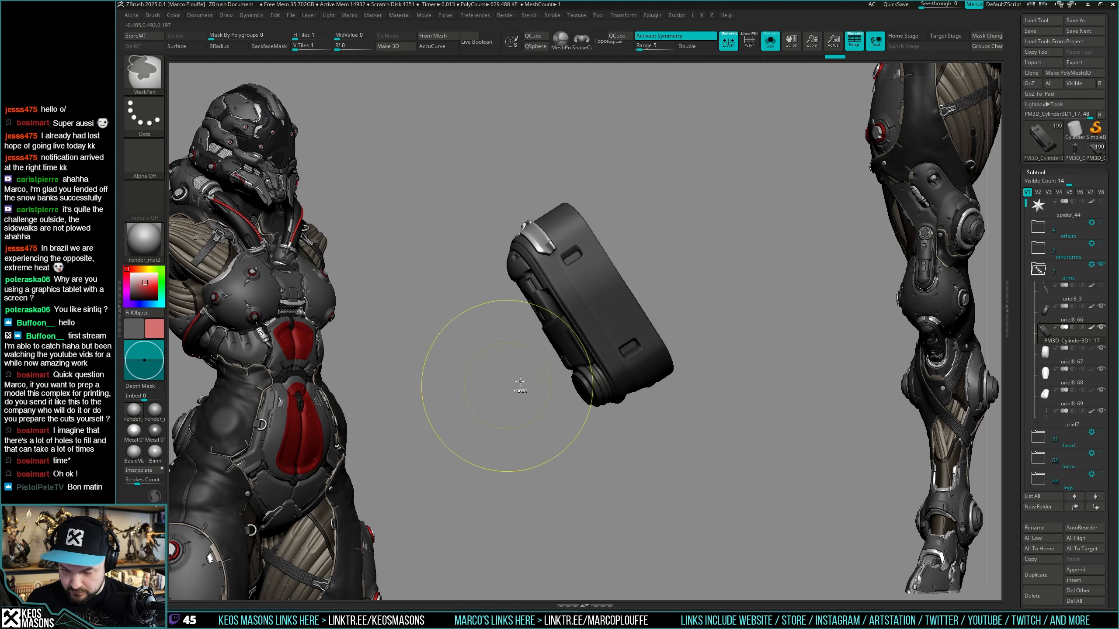
right_drag(520, 382, 674, 250)
key(w)
drag(622, 424, 627, 434)
key(shift+alt+s)
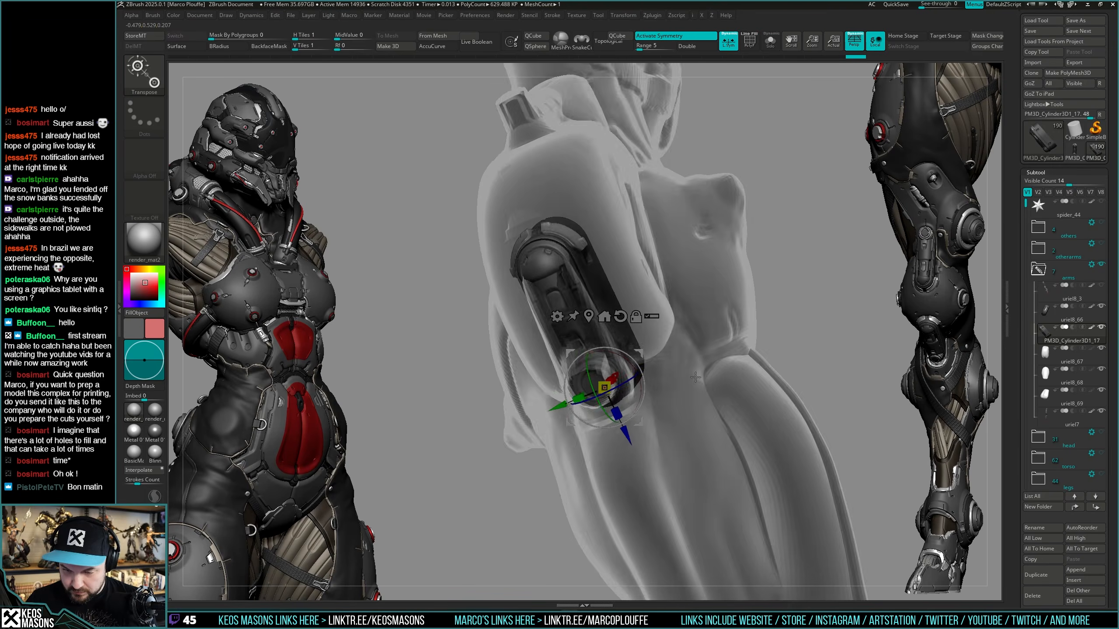
Nudge the cylinder part's lower end by about 0.0042 to adjust its fit behind the elbow.
mouse_move(680, 390)
right_down()
mouse_move(709, 374)
mouse_move(674, 389)
mouse_move(698, 361)
mouse_move(655, 351)
right_up()
key(q)
key(shift+alt+s)
key(shift+alt+s)
right_drag(750, 345, 743, 357)
key(w)
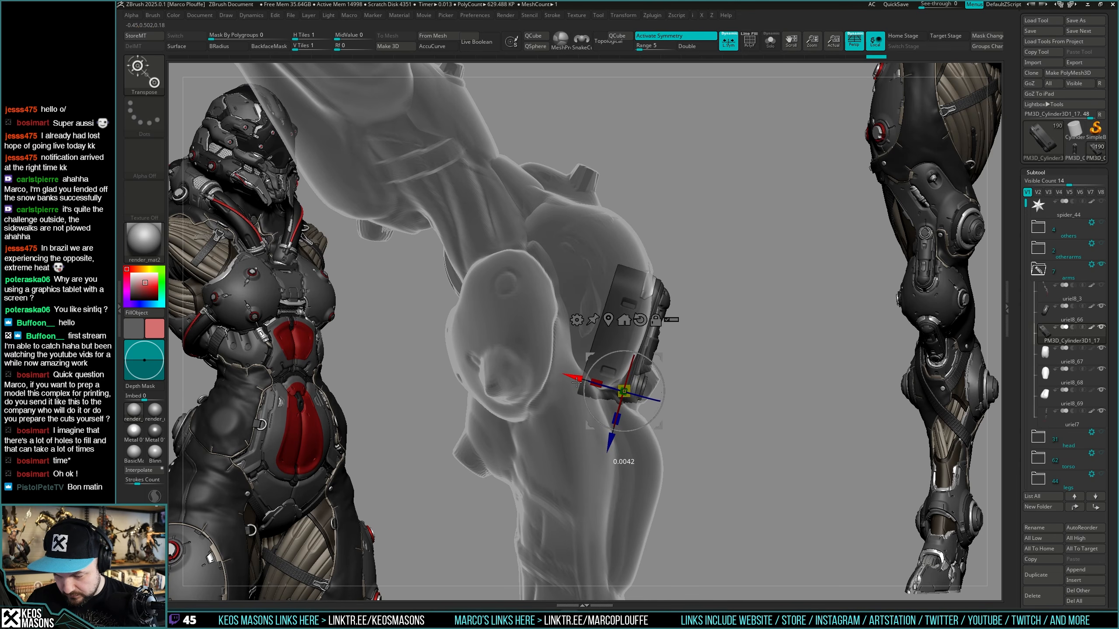
mouse_move(784, 328)
right_down()
mouse_move(758, 331)
mouse_move(774, 349)
mouse_move(744, 351)
mouse_move(781, 349)
mouse_move(769, 347)
right_up()
key(q)
Isolate the round lower cap by hiding the surrounding polygroups, mask the rest of the cylinder part, and show everything again.
right_drag(769, 347, 758, 352)
key(alt+shift+s)
key(shift+f)
right_drag(687, 378, 648, 319)
key(shift+f)
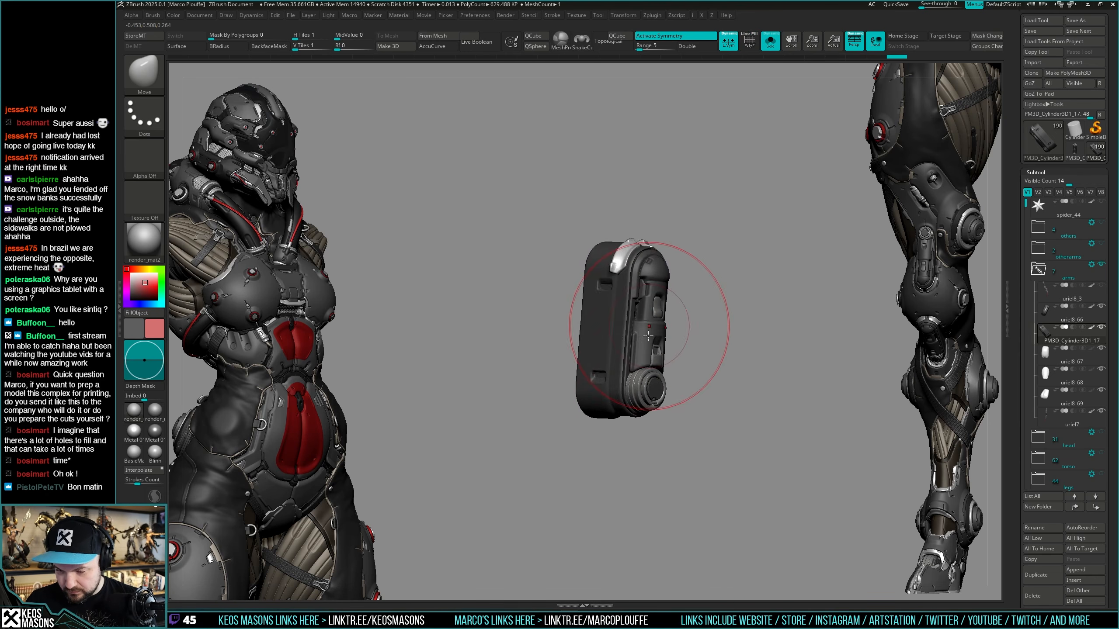
ctrl+shift+click(616, 320)
ctrl+shift+drag(736, 303, 721, 334)
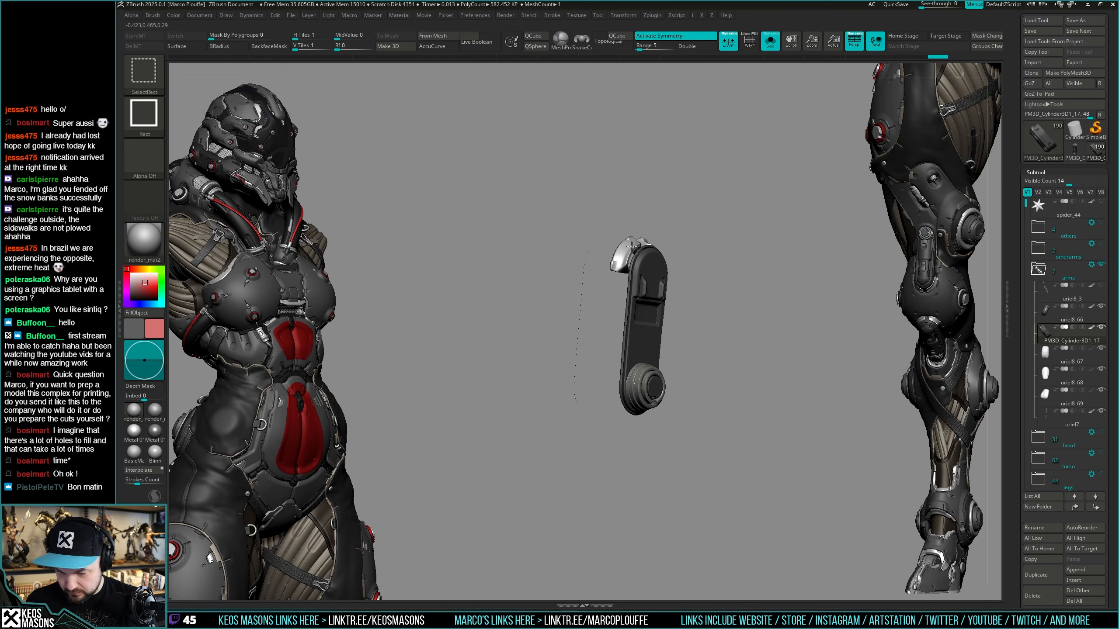
ctrl+shift+click(656, 316)
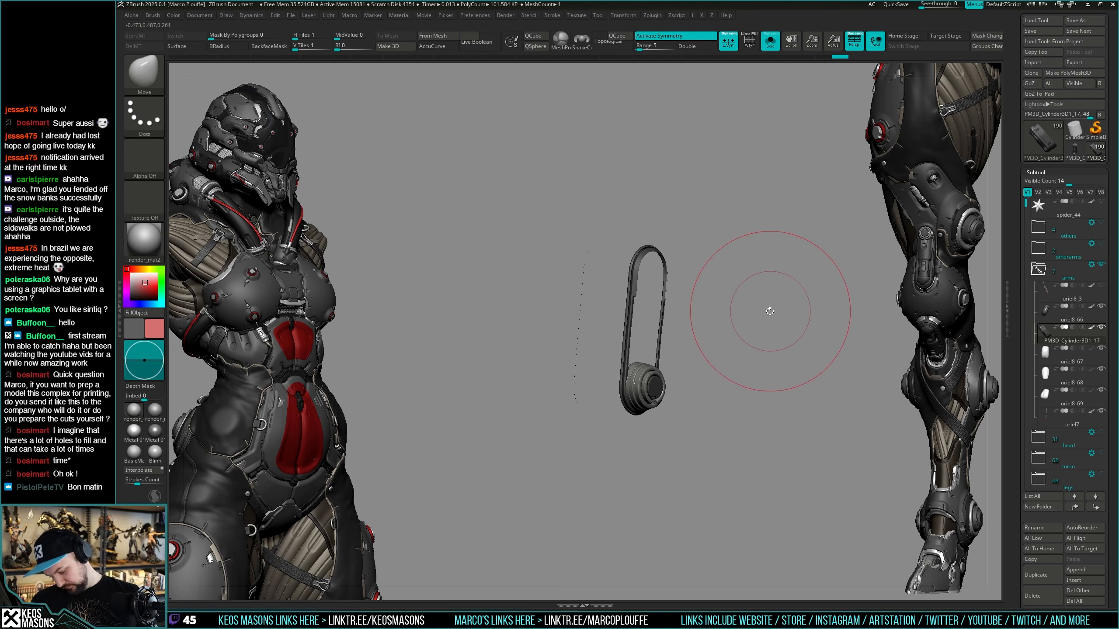
mouse_move(739, 325)
right_down()
mouse_move(746, 343)
mouse_move(754, 327)
right_up()
ctrl+shift+click(756, 340)
ctrl+click(750, 341)
key(alt+s)
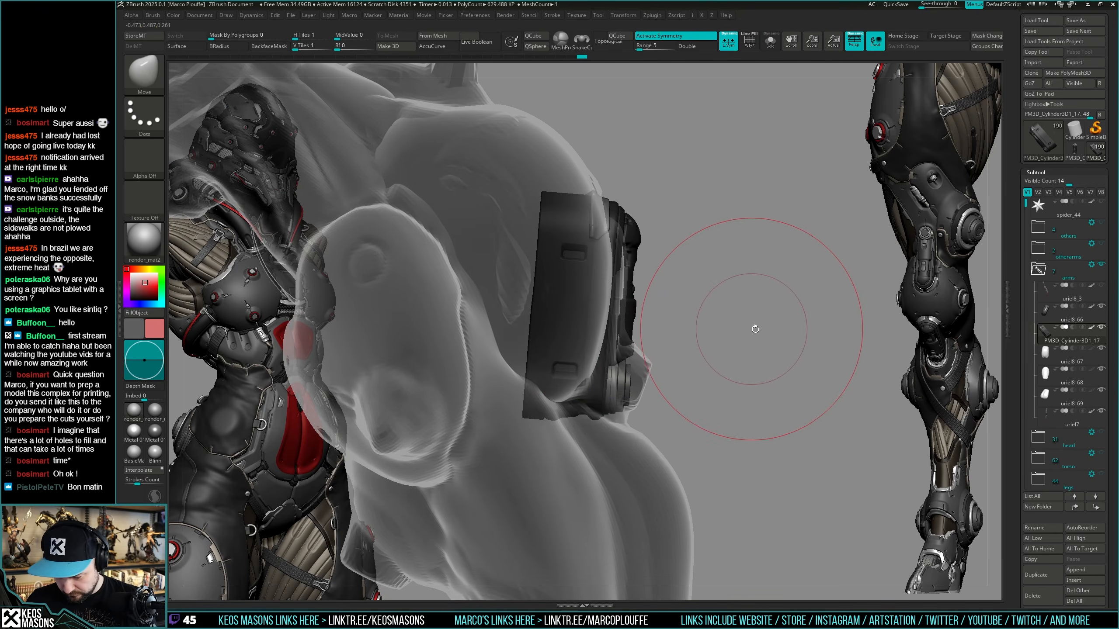
Extend the round lower cap outward from the cylinder part and inspect it against the elbow.
key(w)
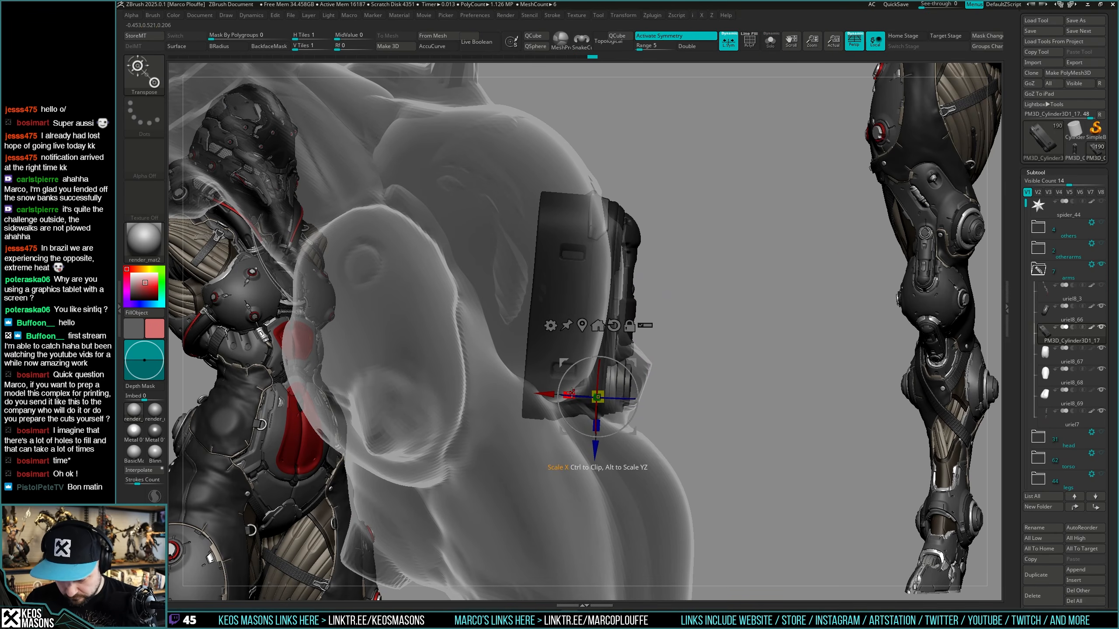
key(q)
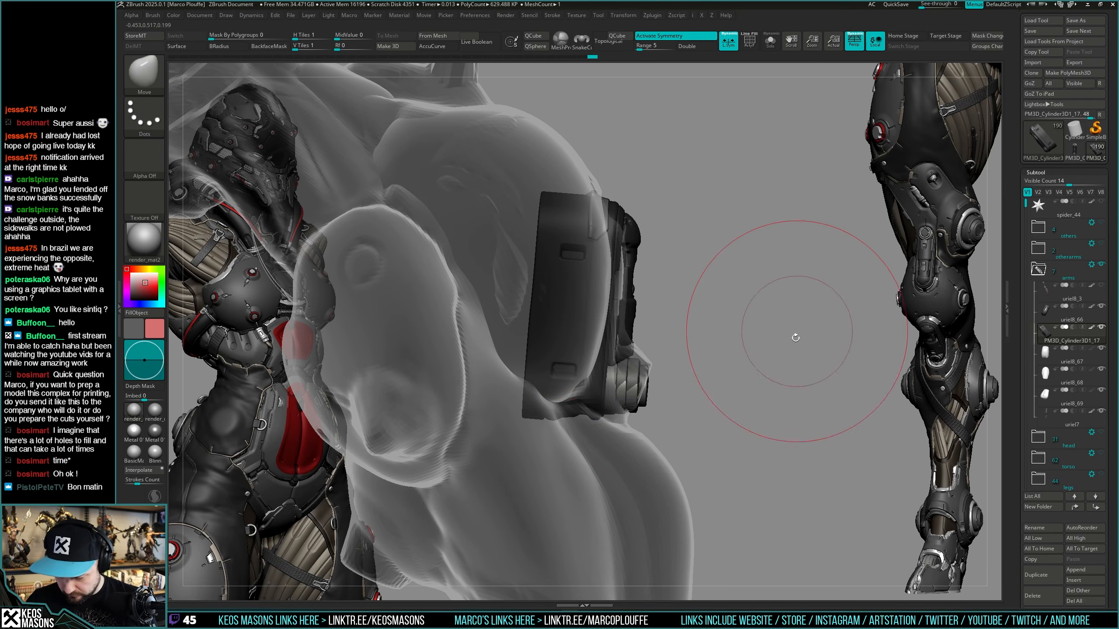
right_drag(794, 335, 777, 329)
mouse_move(778, 328)
ctrl+right_down()
mouse_move(769, 307)
mouse_move(656, 376)
mouse_move(760, 320)
mouse_move(747, 325)
ctrl+right_up()
key(alt+s)
key(alt+s)
Switch to the ClayBuildup brush and make the arm body subtool uriel7 active for sculpting behind the elbow.
key(b)
click(740, 329)
key(space)
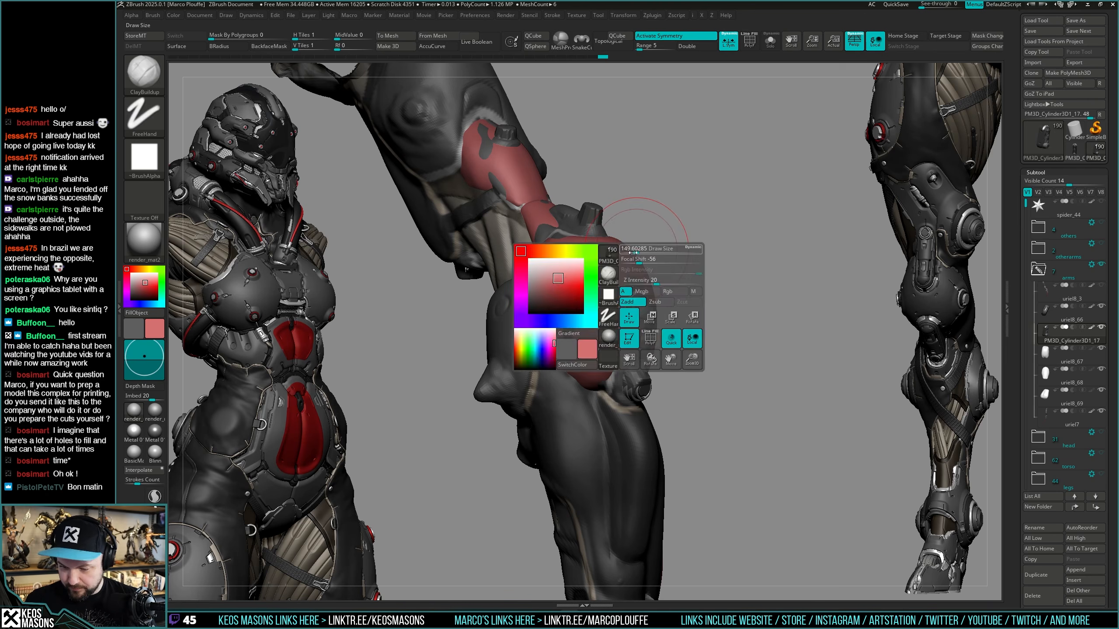
alt+click(600, 215)
key(alt+s)
mouse_move(671, 266)
right_down()
mouse_move(719, 335)
mouse_move(640, 321)
mouse_move(696, 374)
mouse_move(726, 353)
right_up()
key(alt+s)
key(space)
drag(1021, 330, 1019, 245)
alt+drag(632, 348, 618, 361)
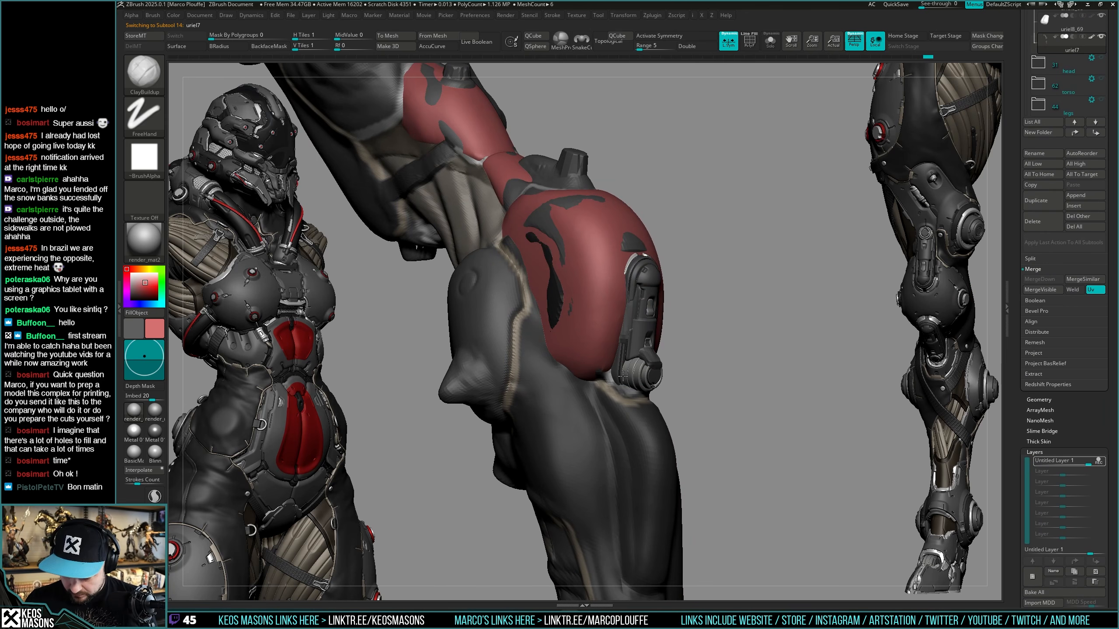
right_drag(648, 386, 669, 375)
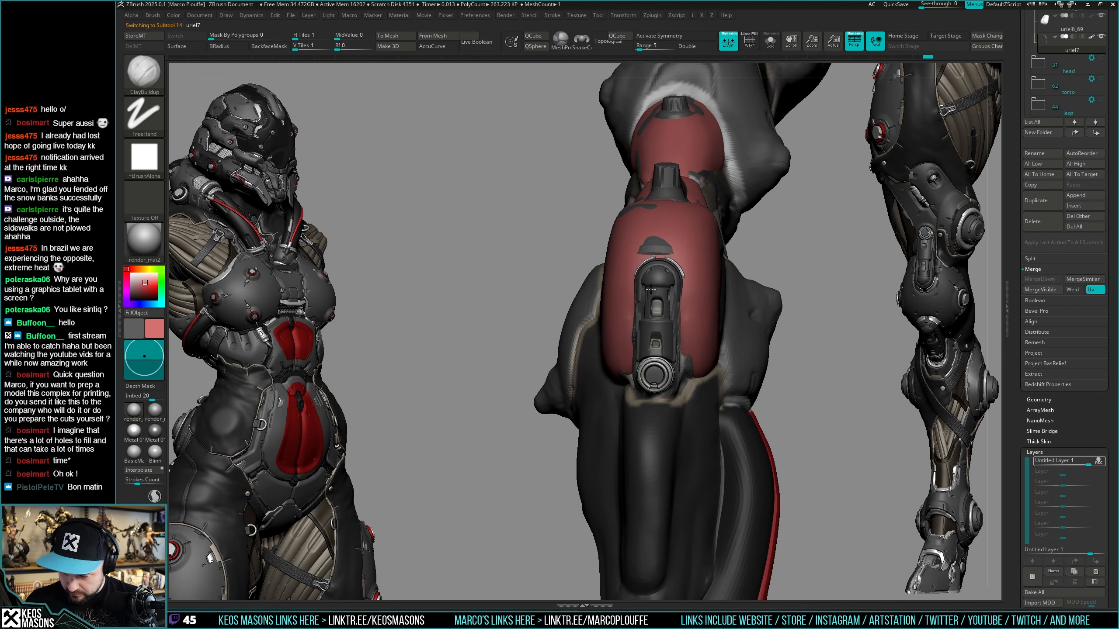
Isolate the arm body and sculpt the inside of the recess under the cylinder part with ClayBuildup.
key(alt+shift+s)
right_drag(680, 304, 640, 329)
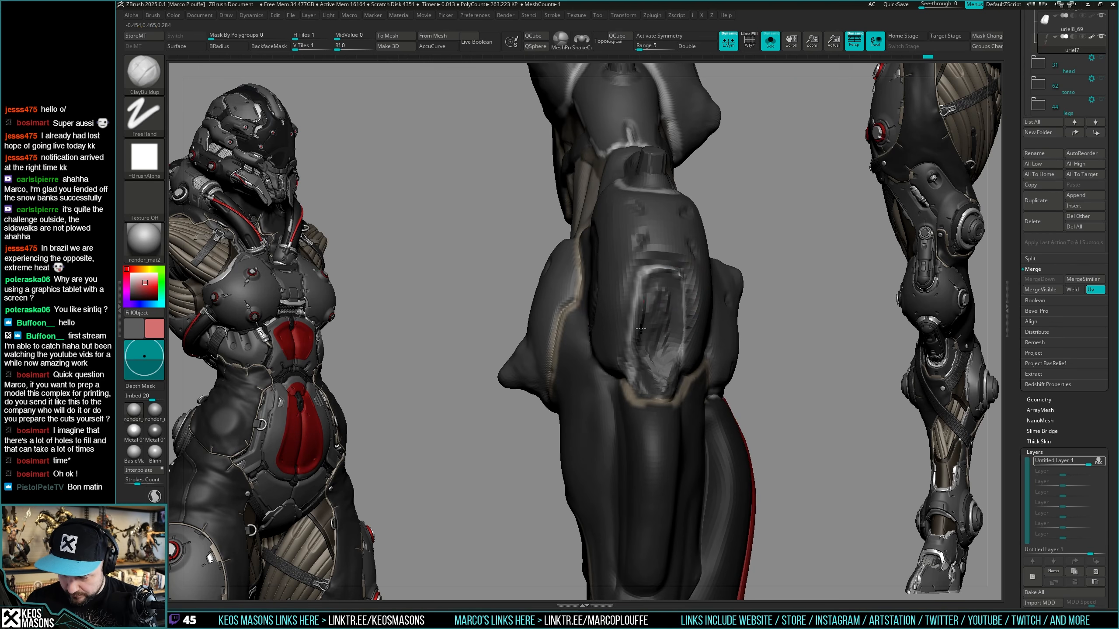
drag(641, 328, 640, 360)
drag(663, 299, 661, 362)
mouse_move(647, 374)
right_down()
mouse_move(670, 366)
mouse_move(665, 375)
right_up()
key(alt+shift+s)
mouse_move(633, 415)
right_down()
mouse_move(672, 342)
mouse_move(660, 381)
right_up()
key(alt+shift+s)
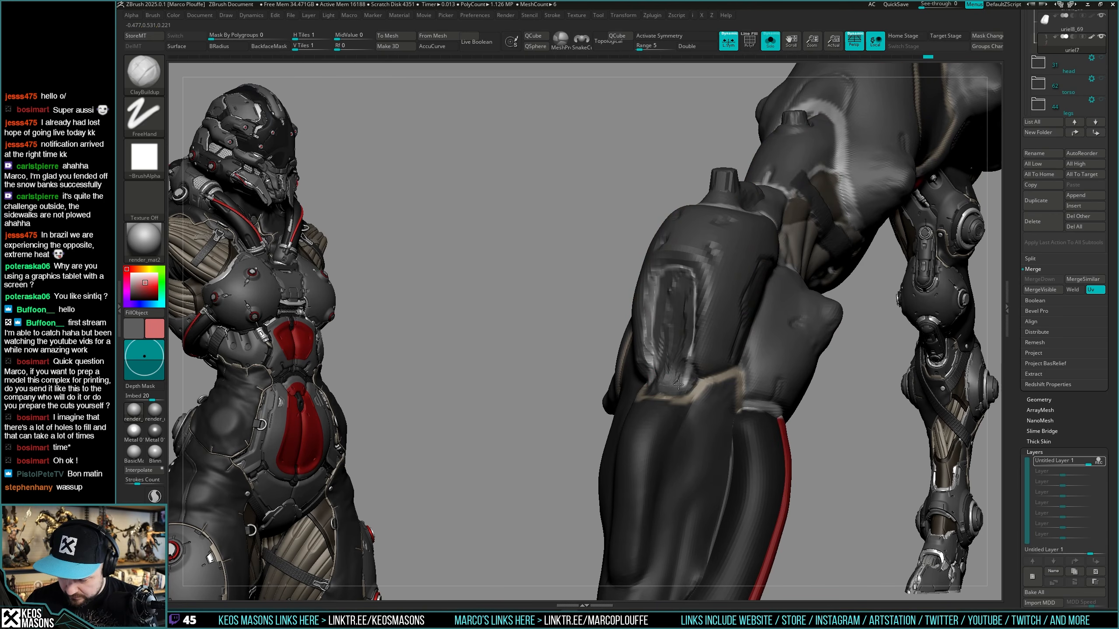
Refine the recess's rim and surrounding surface on the arm body, comparing it with the red core from the side.
key(alt+shift+s)
mouse_move(686, 328)
right_down()
mouse_move(704, 362)
mouse_move(685, 318)
right_up()
key(alt+shift+s)
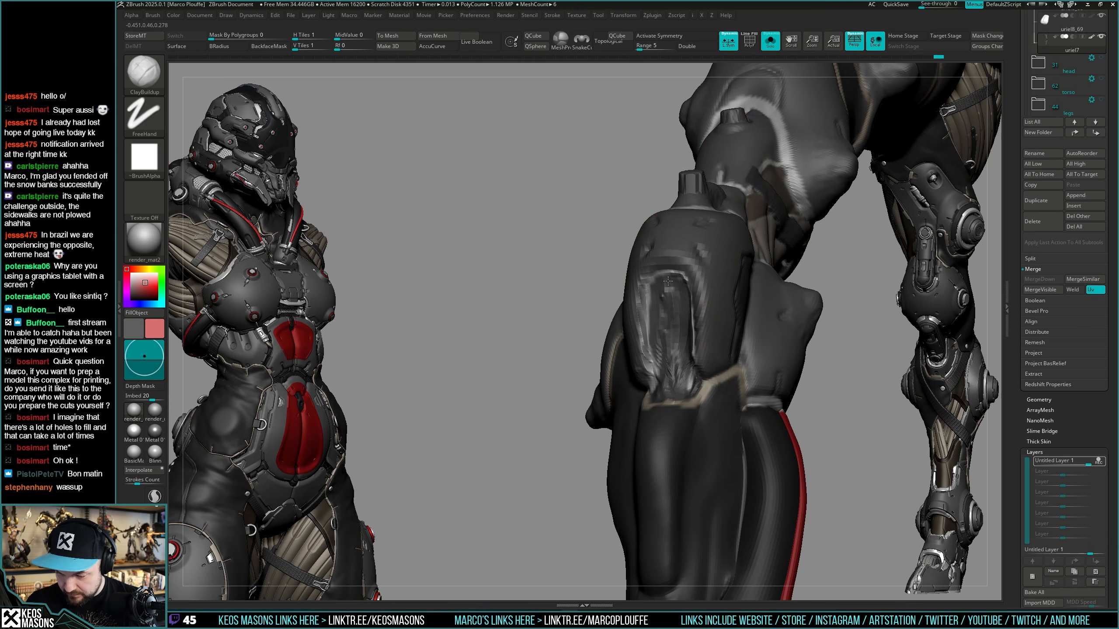
key(alt+shift+s)
right_drag(667, 281, 686, 347)
key(alt+shift+s)
key(alt+shift+s)
right_drag(764, 311, 761, 313)
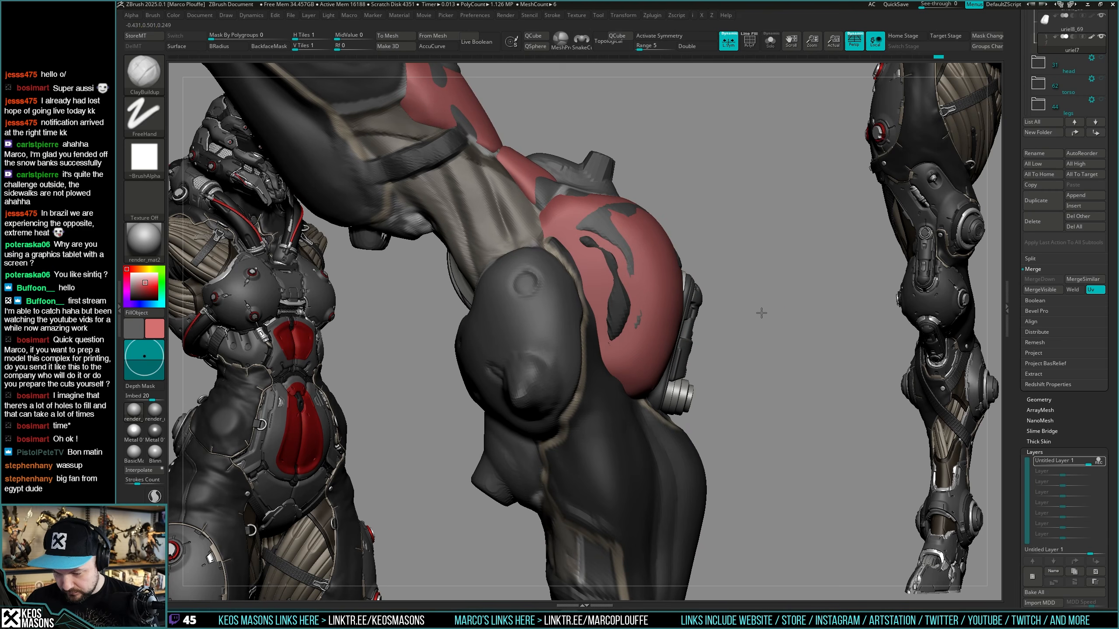
Select the red elbow core and flatten its rear face behind the cylinder part with the TrimDynamic brush.
alt+click(646, 308)
key(alt+shift+s)
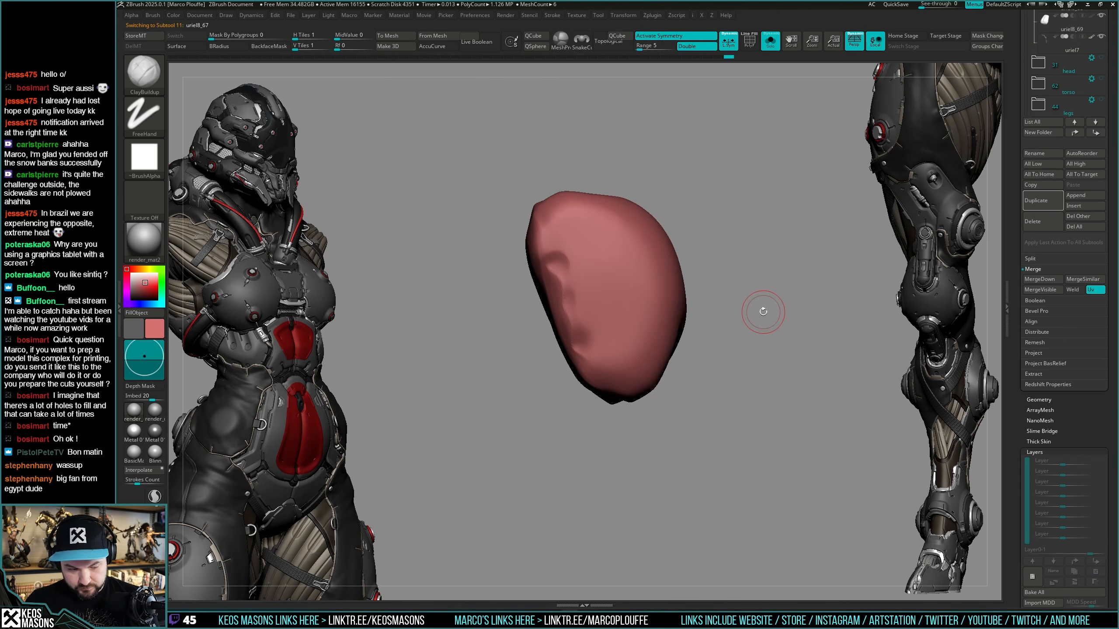
key(alt+shift+s)
key(space)
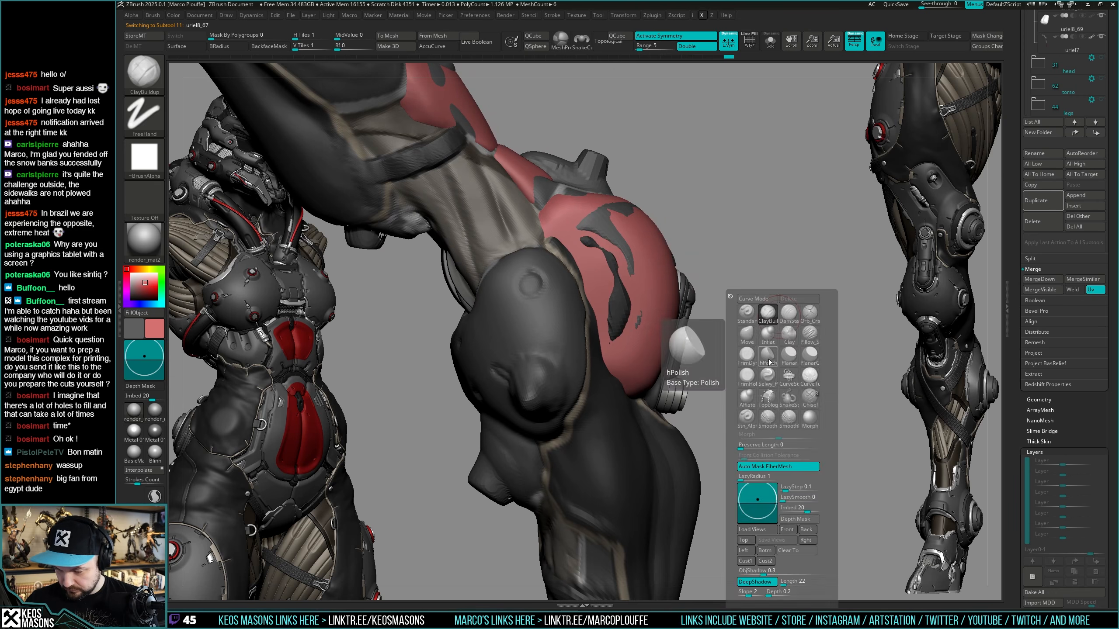
click(746, 355)
right_drag(861, 250, 704, 330)
right_drag(717, 332, 694, 332)
drag(718, 319, 719, 357)
right_drag(719, 353, 715, 329)
drag(714, 330, 714, 381)
right_drag(714, 381, 741, 333)
Polish the lower rear face of the red core into a flat central facet with the hPolish brush.
key(space)
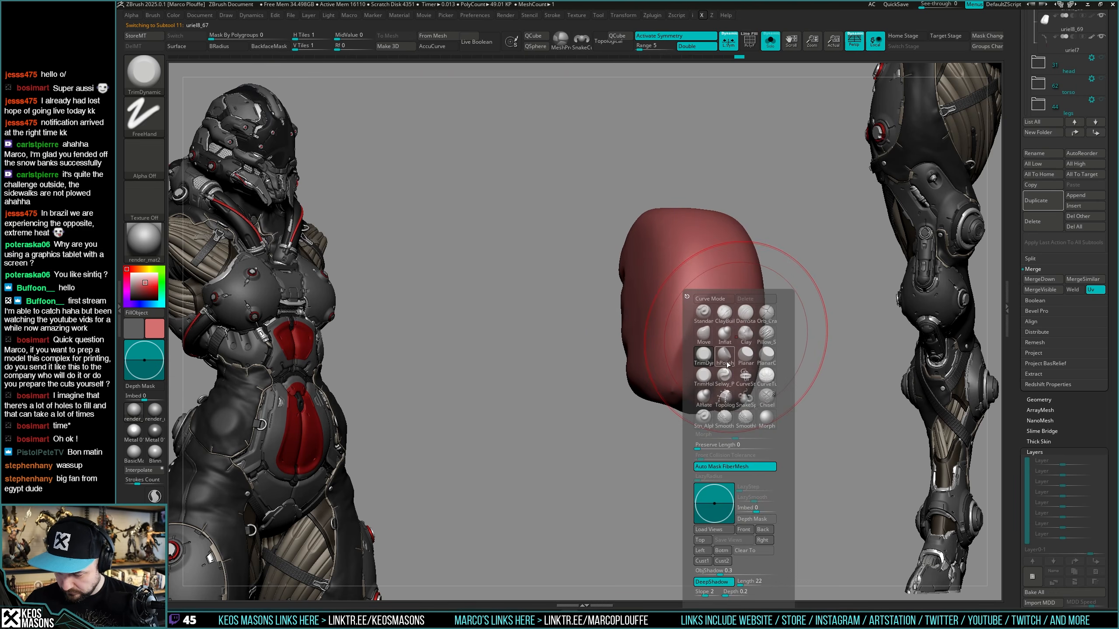
click(724, 355)
key(shift+s)
right_drag(730, 295, 707, 293)
key(shift+s)
drag(719, 291, 717, 316)
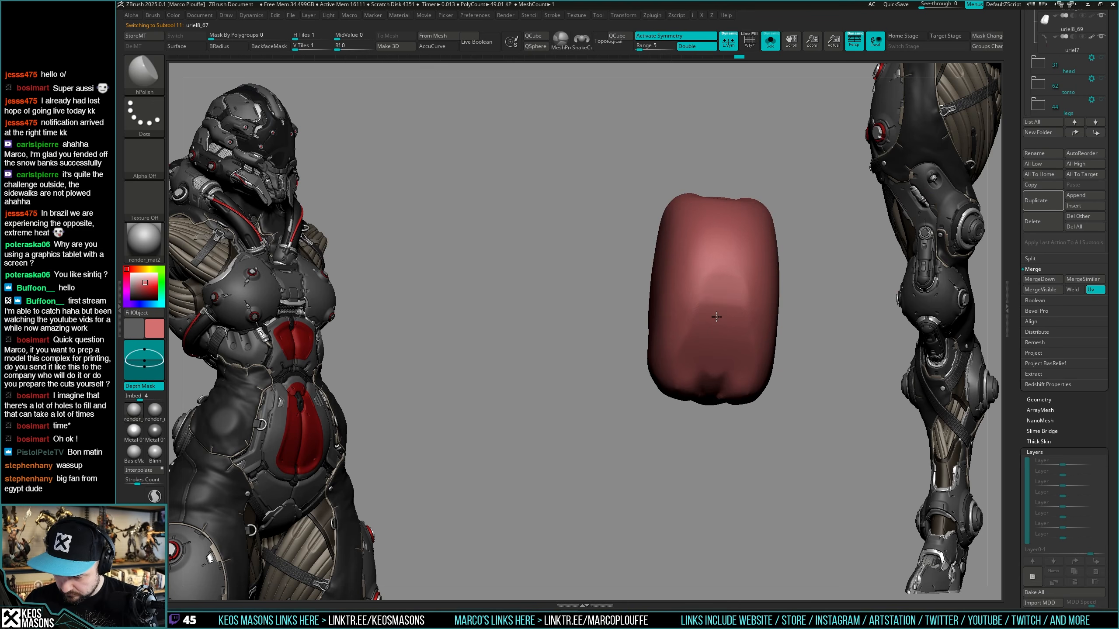
key(shift+s)
mouse_move(726, 336)
right_down()
mouse_move(691, 337)
mouse_move(714, 370)
mouse_move(736, 305)
mouse_move(725, 292)
right_up()
right_click(715, 372)
key(shift+s)
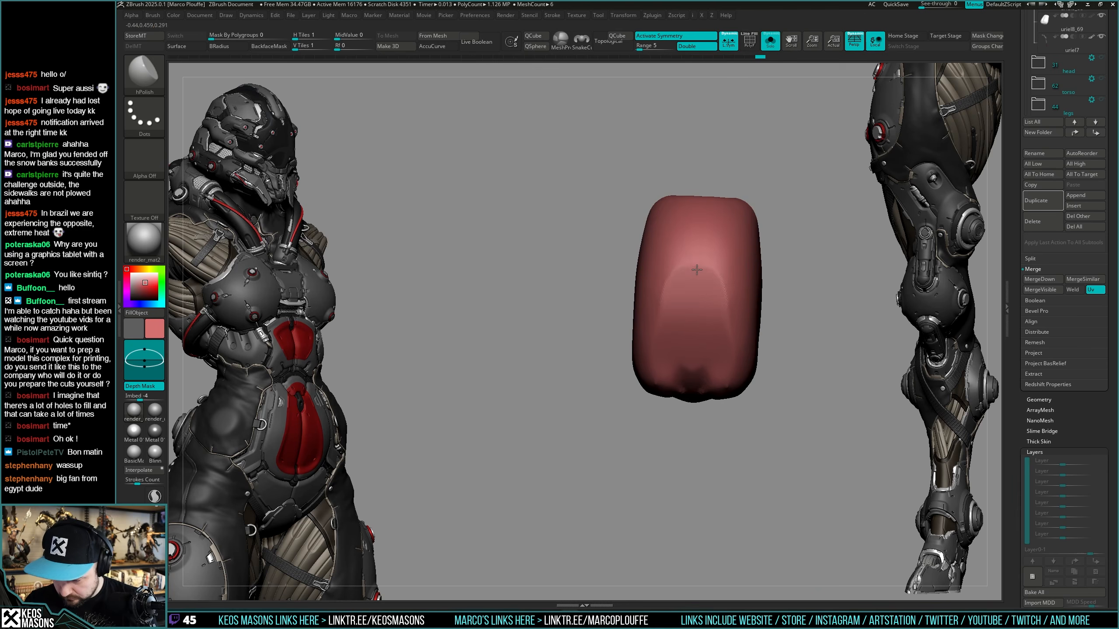
Extend the flat rear facet upward on the red core with hPolish strokes around the cylinder part.
mouse_move(696, 334)
right_down()
mouse_move(723, 324)
mouse_move(727, 304)
mouse_move(698, 285)
mouse_move(665, 325)
mouse_move(670, 339)
mouse_move(692, 335)
mouse_move(695, 316)
right_up()
key(shift+s)
right_click(698, 285)
click(709, 300)
key(shift+s)
key(shift+s)
right_click(695, 315)
click(706, 331)
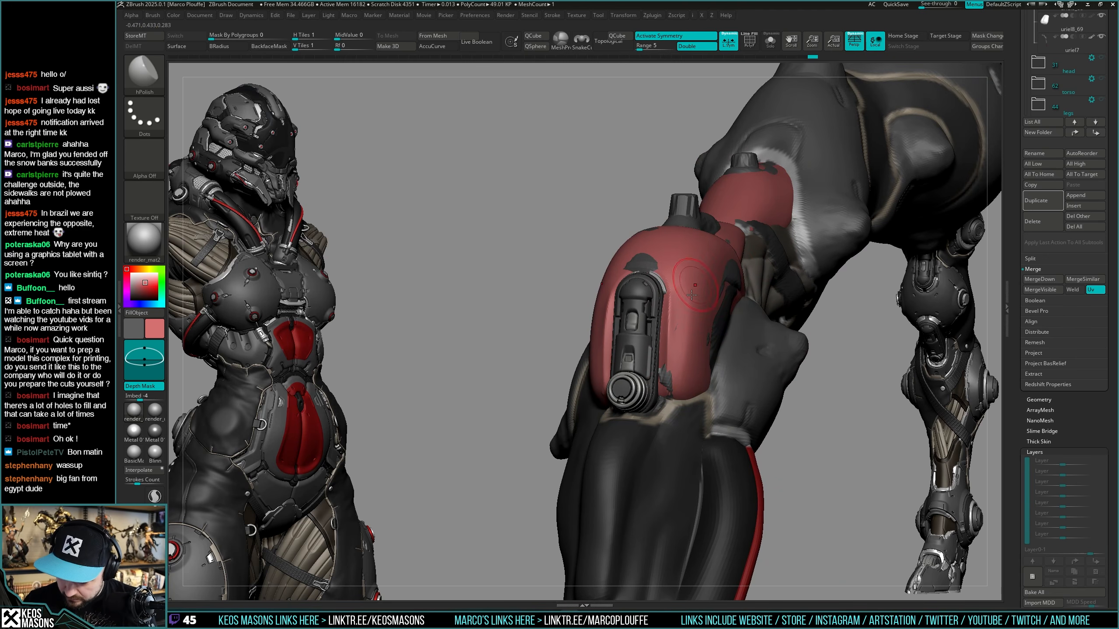
Polish the border of the red core's rear facet beside the cylinder part with a resized hPolish brush.
drag(693, 380, 690, 388)
right_drag(705, 381, 663, 383)
right_click(662, 384)
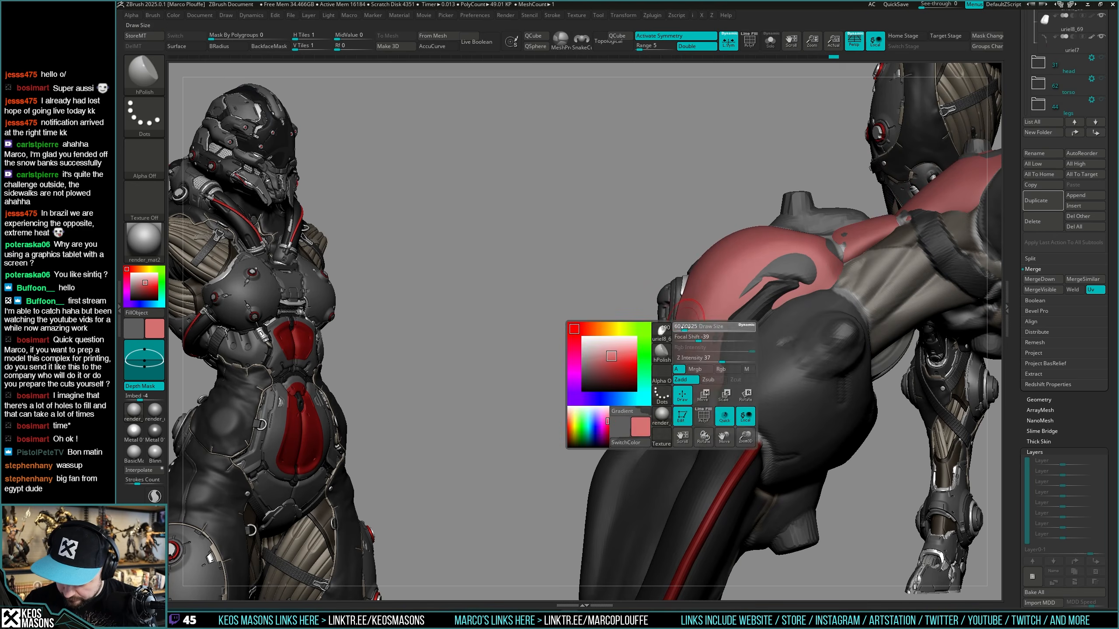
right_drag(688, 336, 673, 342)
key(shift+s)
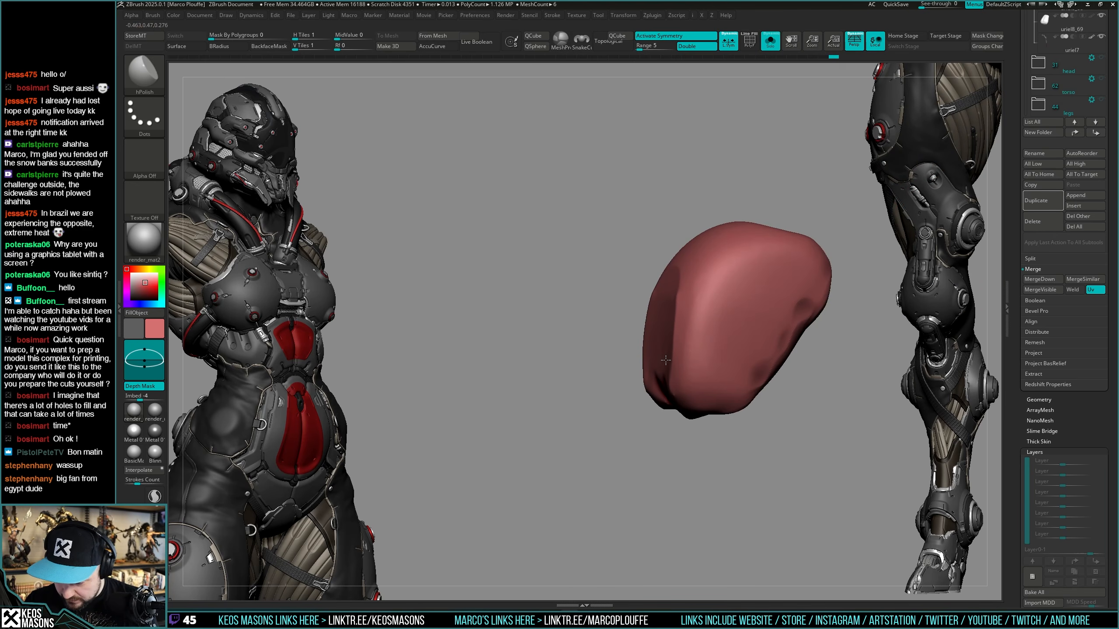
drag(672, 321, 672, 326)
key(shift+s)
mouse_move(671, 326)
right_down()
mouse_move(682, 331)
mouse_move(638, 316)
mouse_move(633, 301)
mouse_move(609, 334)
right_up()
key(shift+s)
key(shift+s)
key(space)
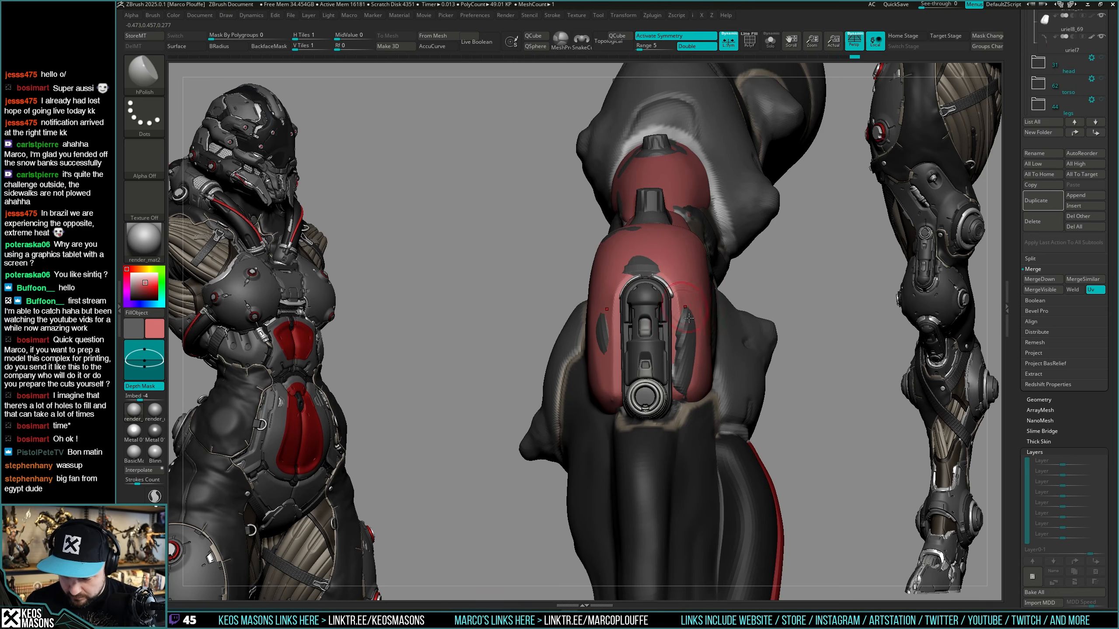
Sharpen the long side edge of the red core's rear facet with hPolish strokes down its length.
key(shift+s)
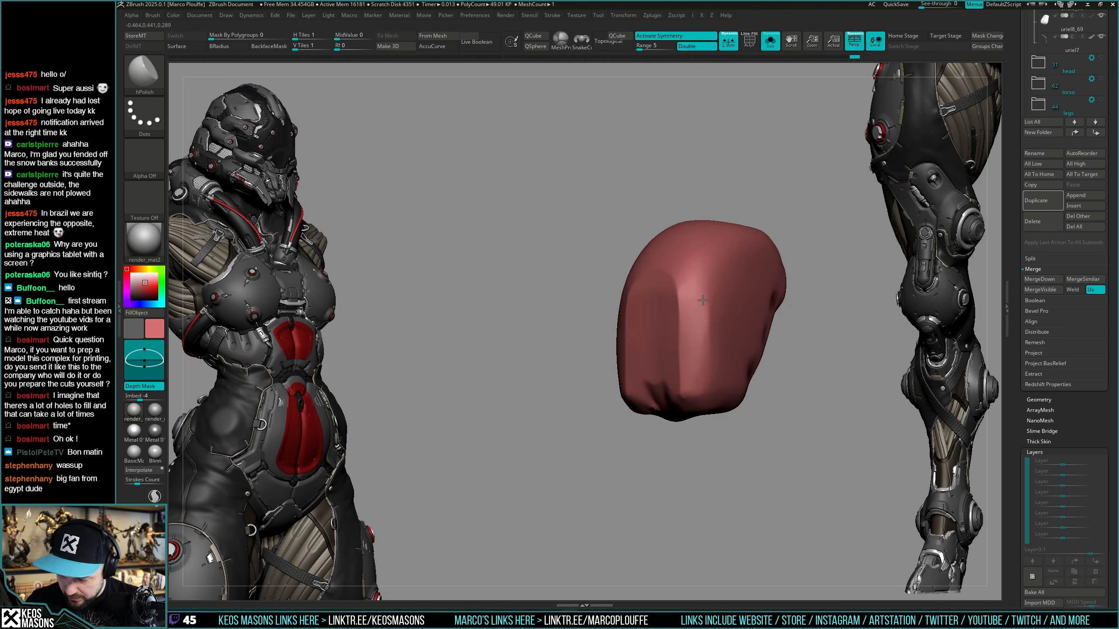
key(shift+s)
right_drag(744, 321, 713, 332)
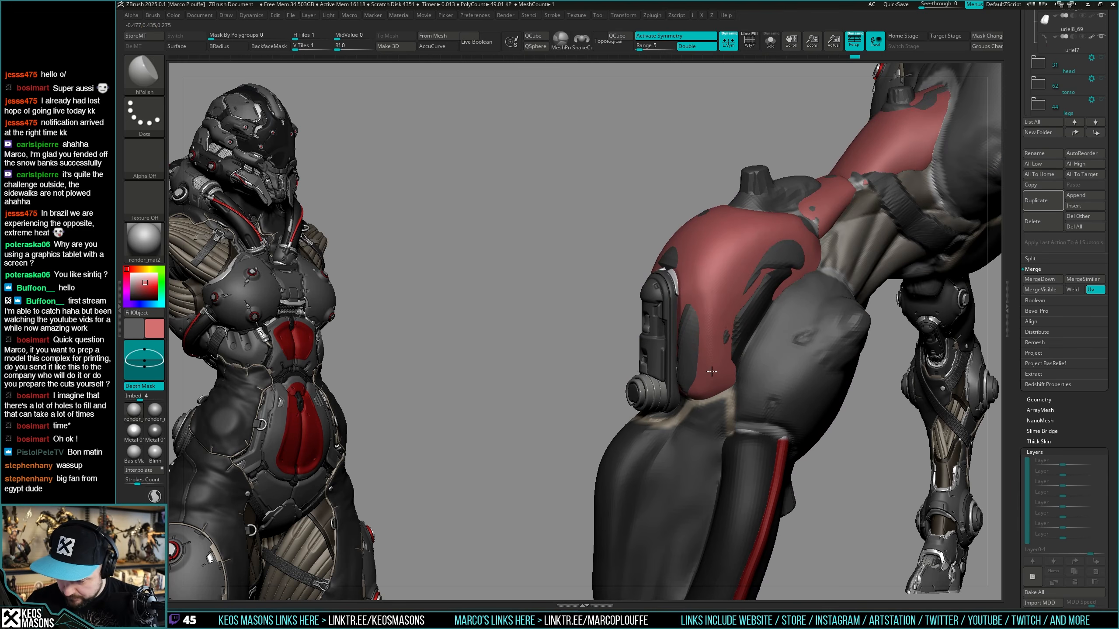
key(space)
key(shift+s)
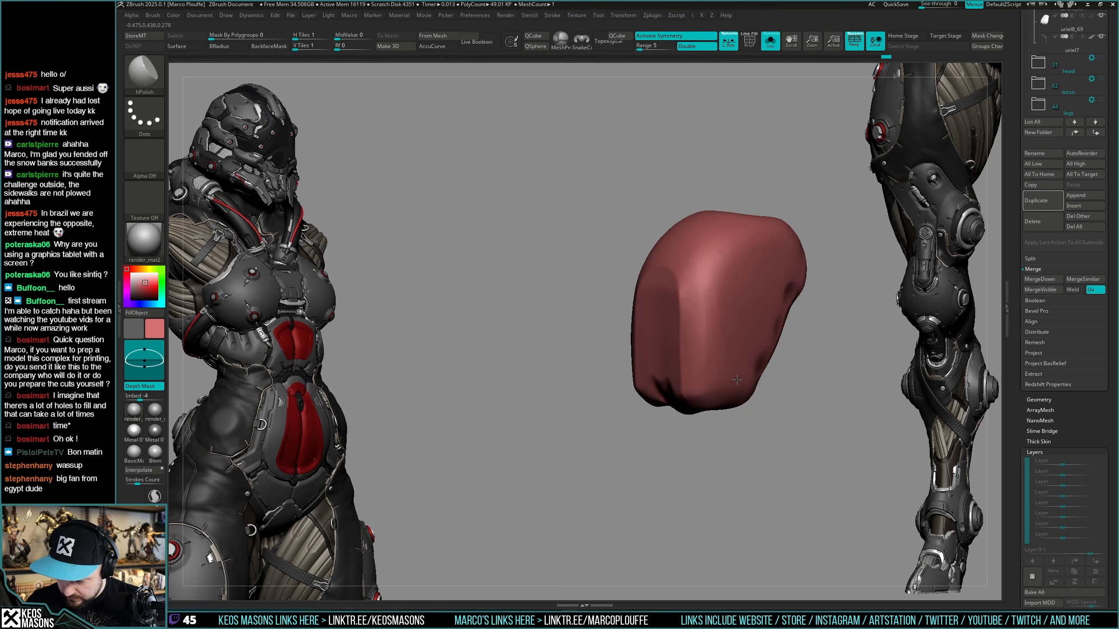
right_drag(737, 380, 703, 338)
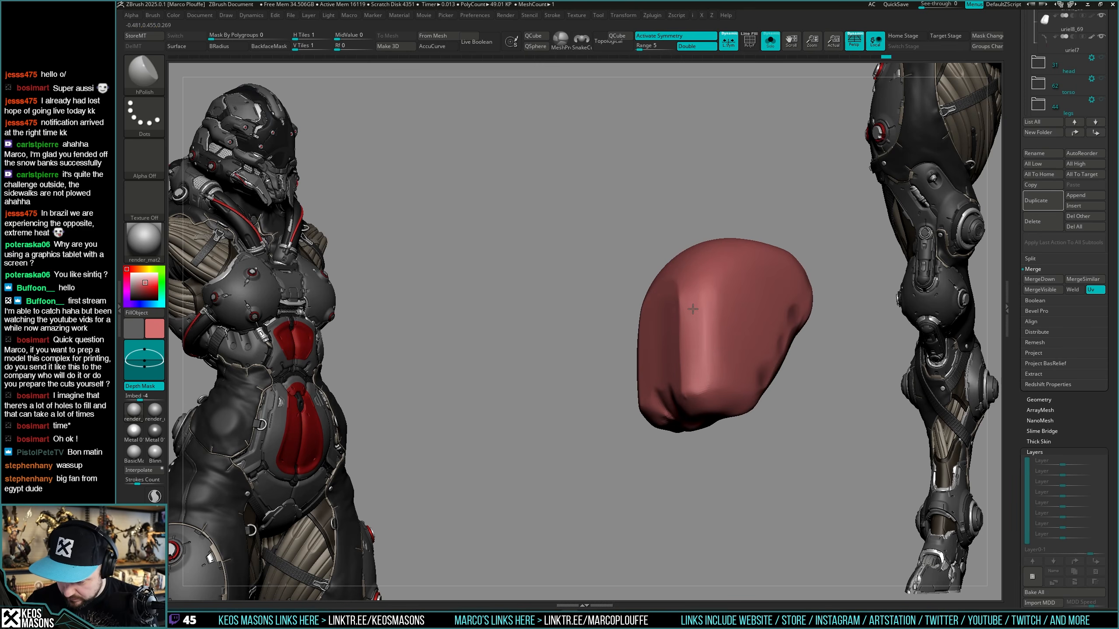
drag(692, 309, 701, 368)
Polish the lower corners of the red core's symmetrical side bevels with a smaller hPolish brush.
key(shift+s)
right_drag(678, 326, 740, 324)
key(shift+s)
key(space)
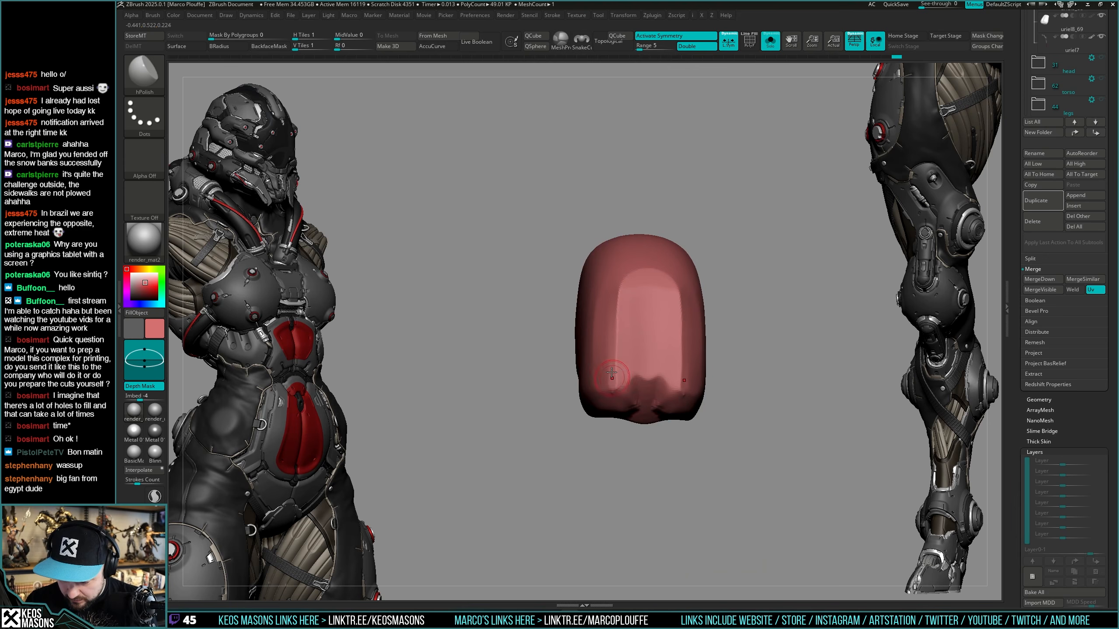
right_drag(689, 333, 697, 310)
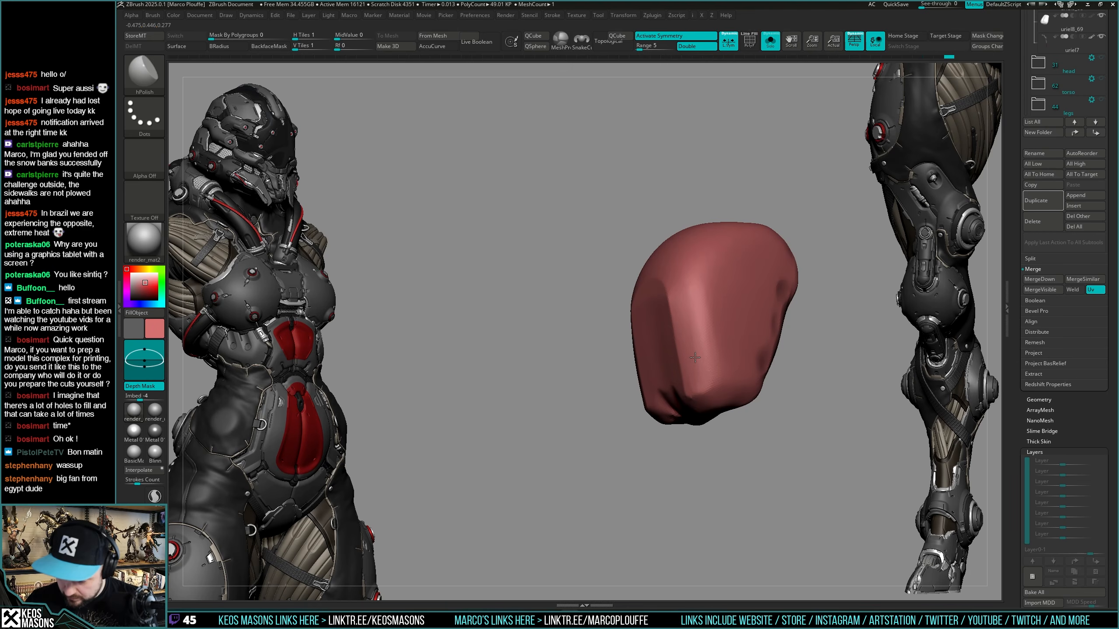
Leave the isolated view and push the dark arm surface beneath the red core inward around the cylinder part with the Move brush.
mouse_move(710, 361)
right_down()
mouse_move(749, 354)
mouse_move(695, 337)
mouse_move(710, 309)
mouse_move(693, 280)
mouse_move(710, 312)
right_up()
key(alt+shift+s)
key(space)
key(alt+shift+s)
key(alt+shift+s)
key(b)
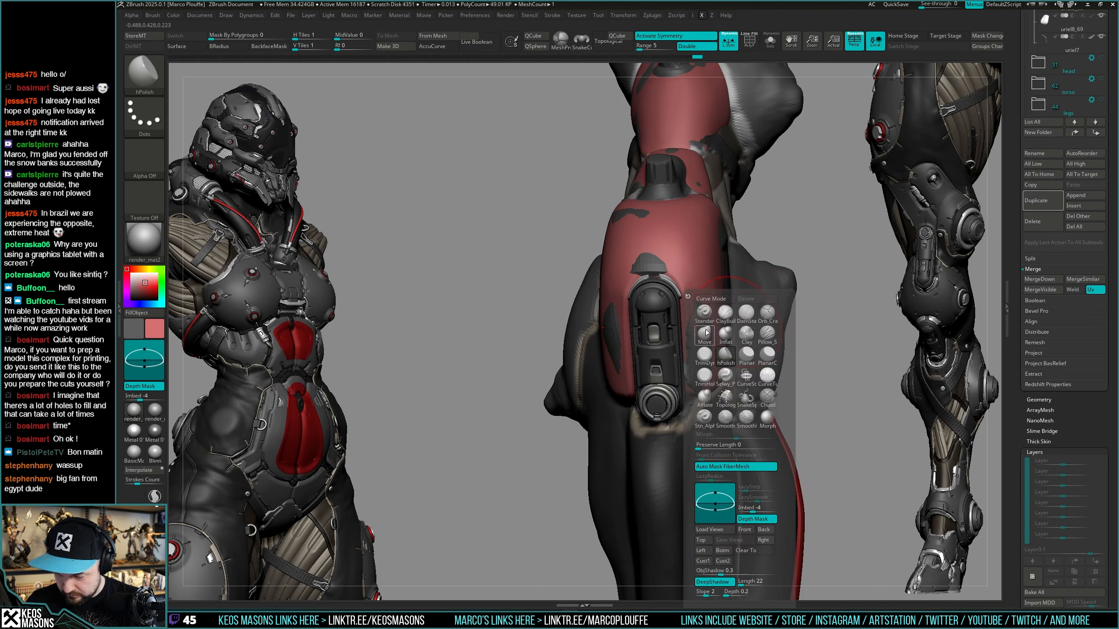
click(725, 324)
alt+click(706, 345)
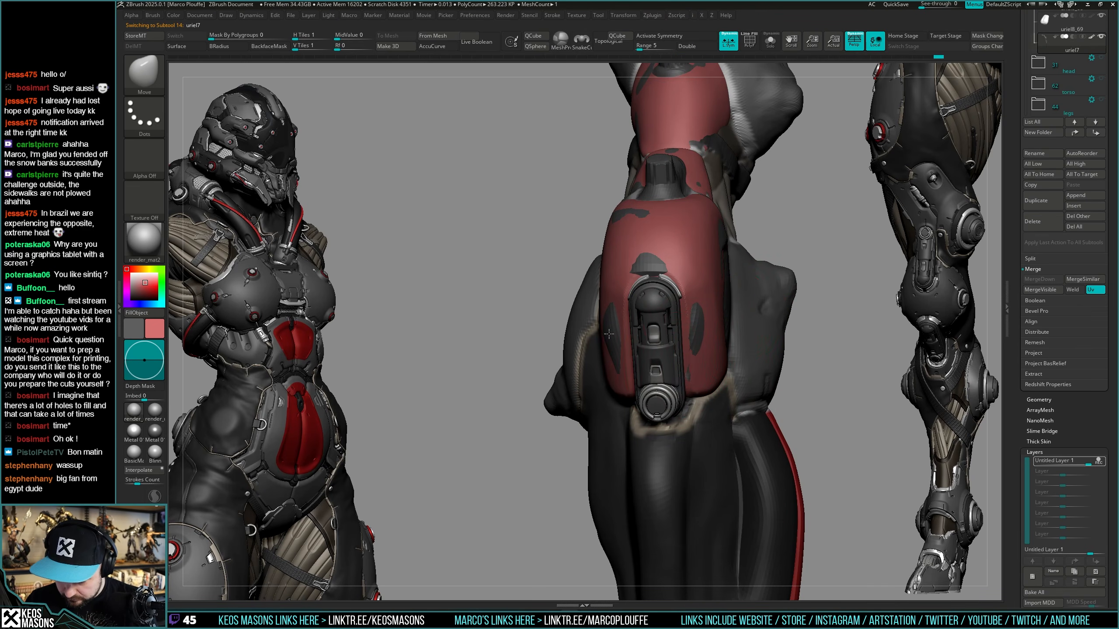
drag(609, 334, 619, 332)
drag(696, 330, 689, 319)
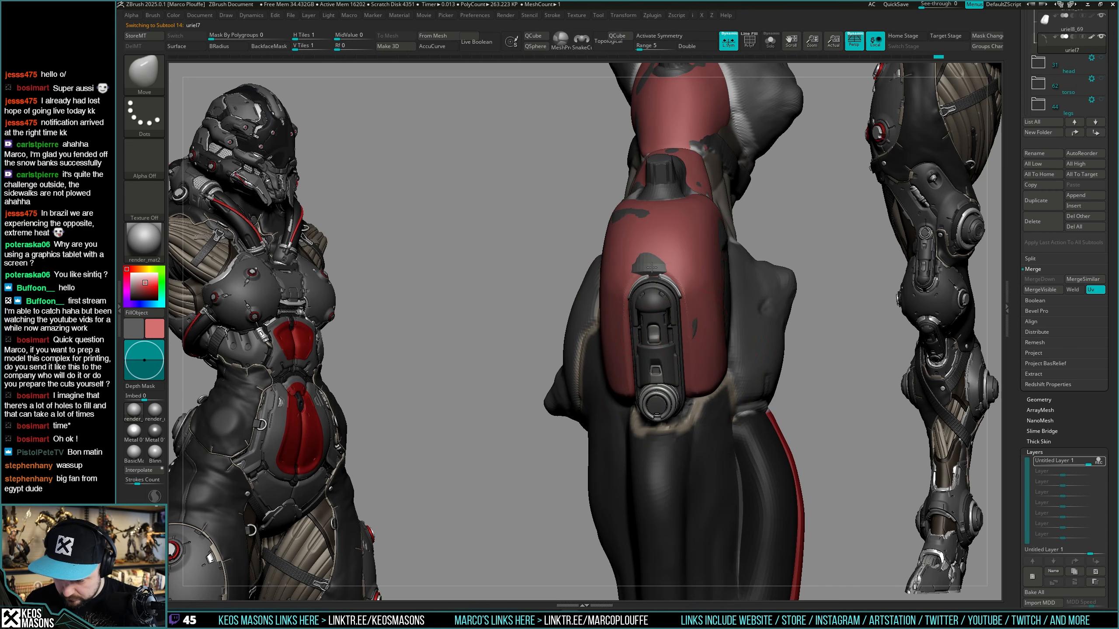
drag(652, 268, 649, 269)
mouse_move(650, 269)
right_down()
mouse_move(754, 283)
mouse_move(694, 306)
mouse_move(666, 335)
mouse_move(680, 331)
right_up()
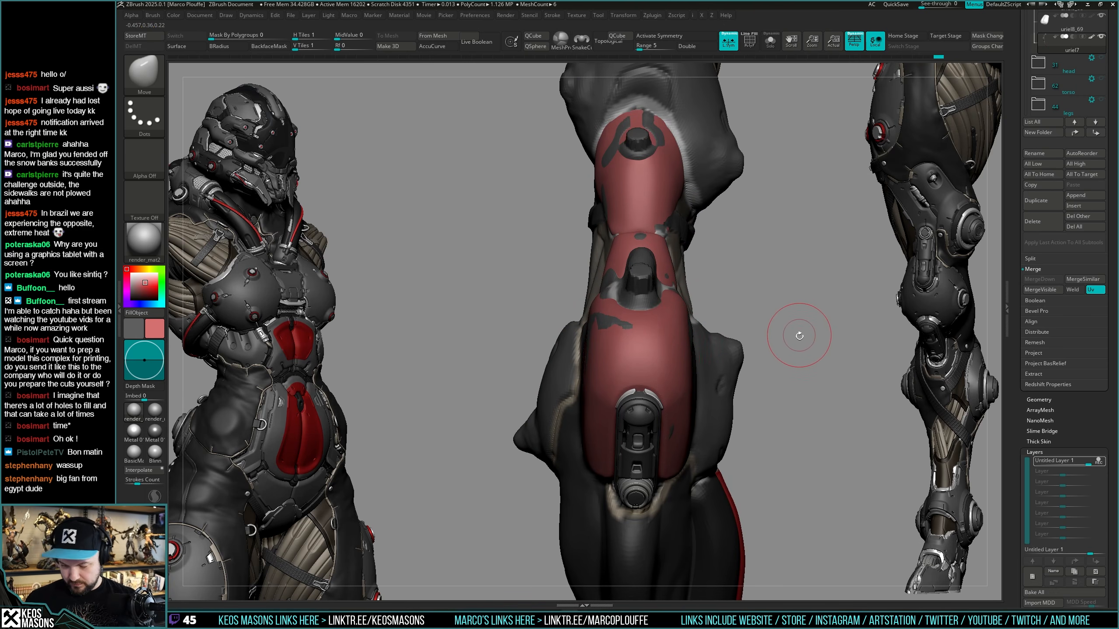
Examine the red core and the cylinder part on the elbow from the rear, side and above.
mouse_move(794, 327)
right_down()
mouse_move(794, 358)
mouse_move(795, 331)
mouse_move(743, 298)
right_up()
mouse_move(776, 345)
right_down()
mouse_move(767, 335)
mouse_move(782, 352)
mouse_move(757, 377)
mouse_move(760, 337)
right_up()
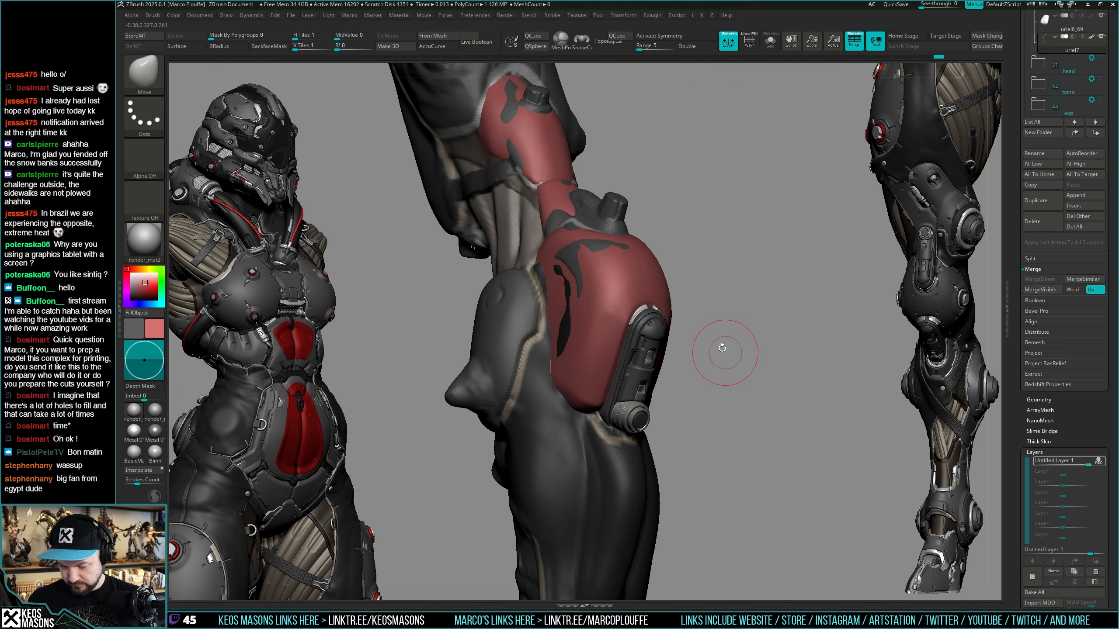
key(space)
click(714, 314)
mouse_move(772, 270)
right_down()
mouse_move(731, 337)
mouse_move(733, 366)
right_up()
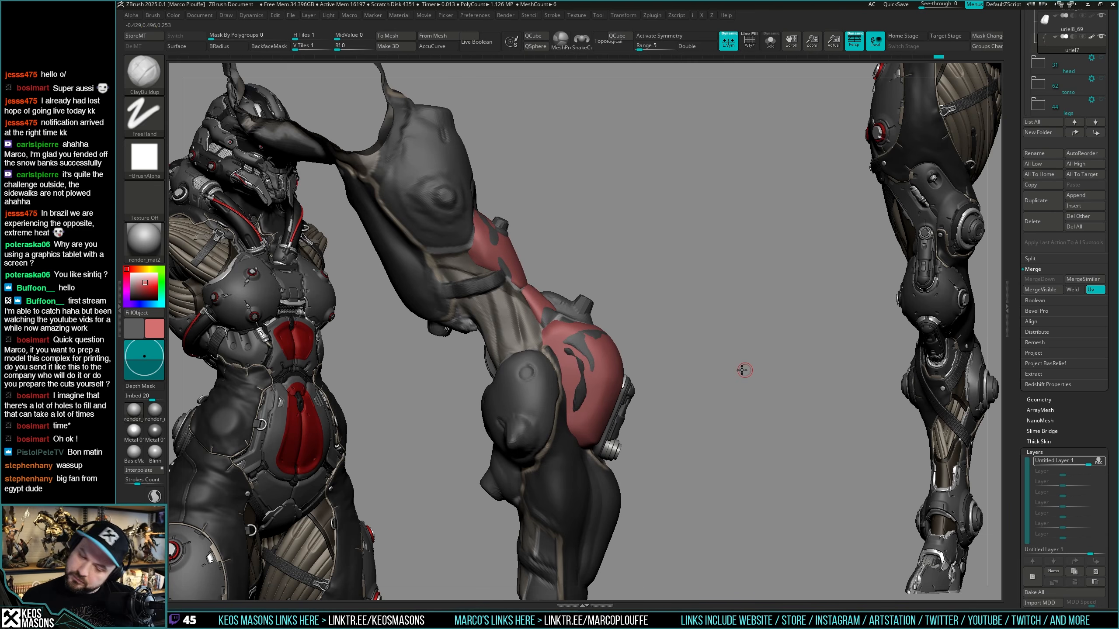
right_drag(744, 370, 722, 373)
alt+click(634, 405)
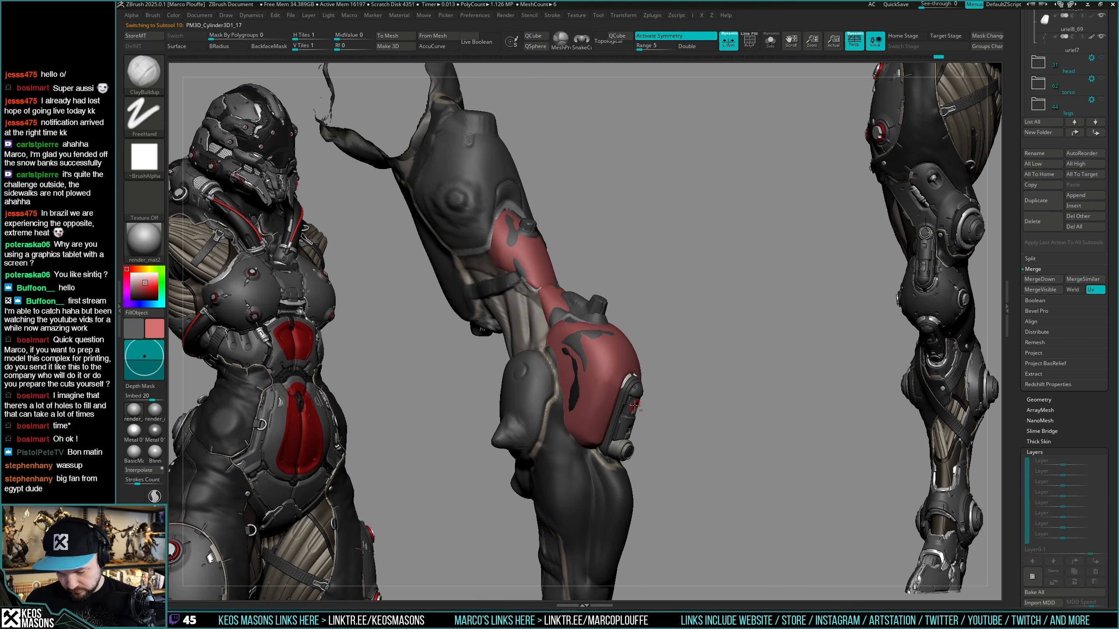
right_drag(634, 406, 693, 383)
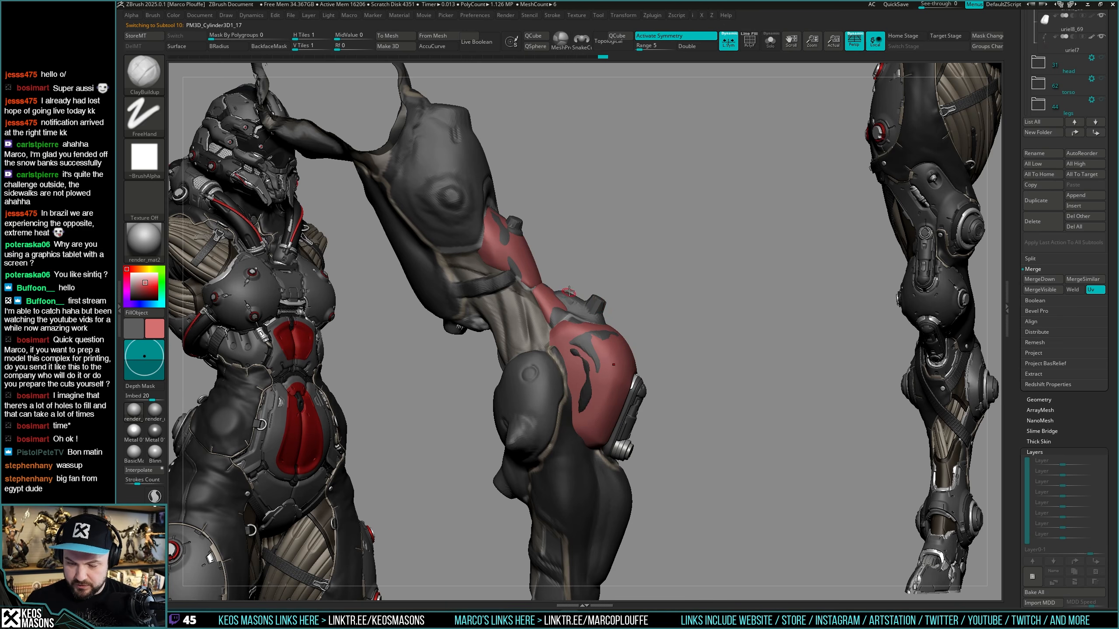
right_drag(639, 279, 745, 305)
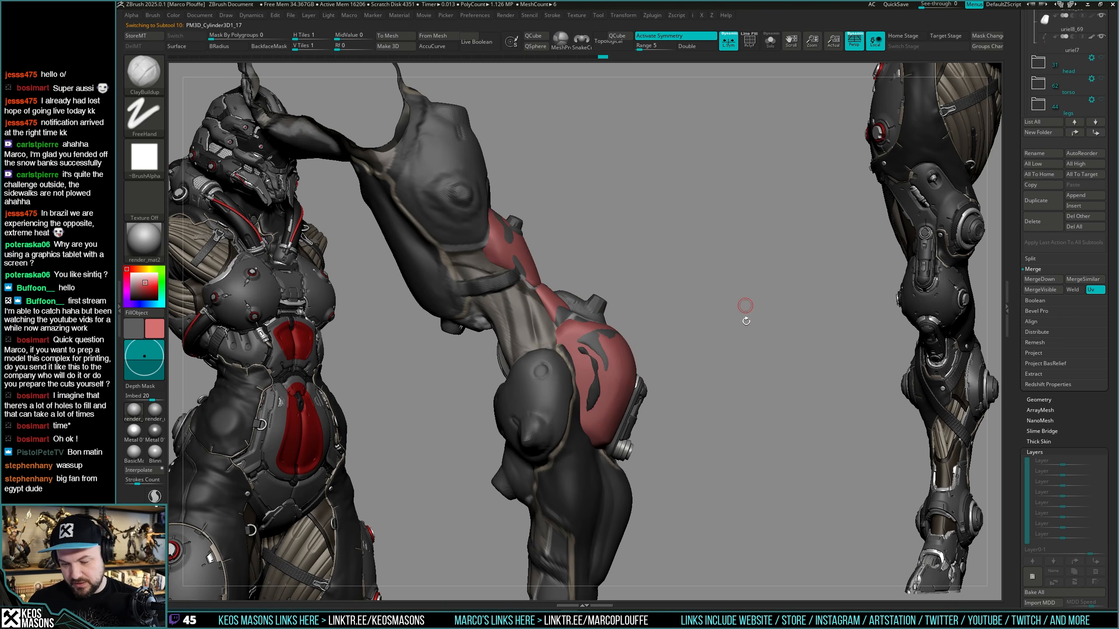
alt+click(601, 301)
ctrl+right_drag(601, 301, 588, 364)
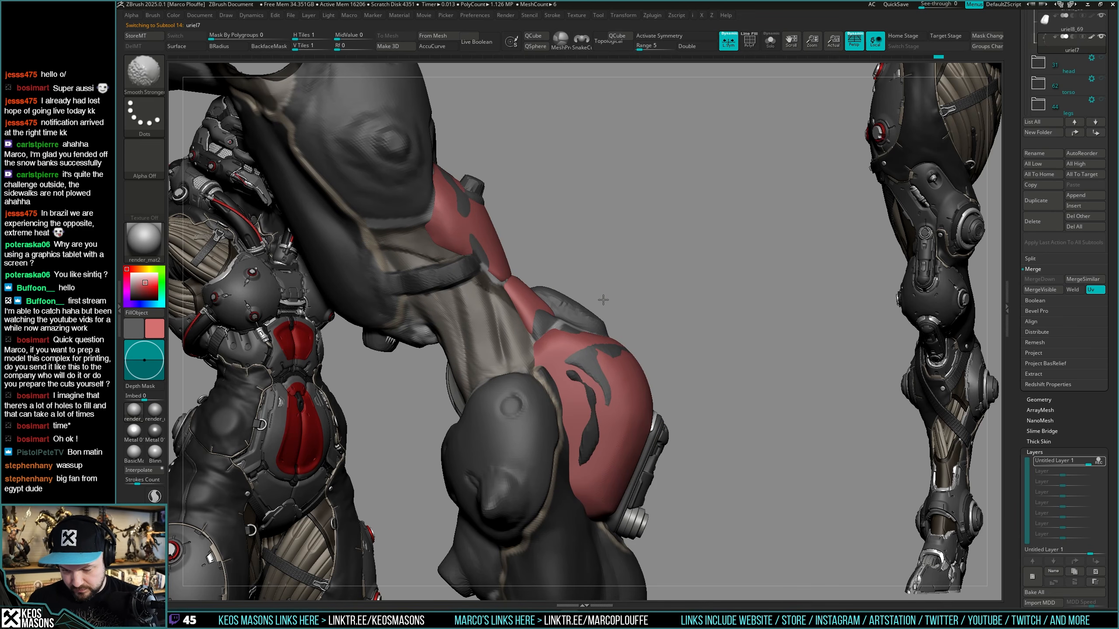
right_drag(572, 292, 621, 327)
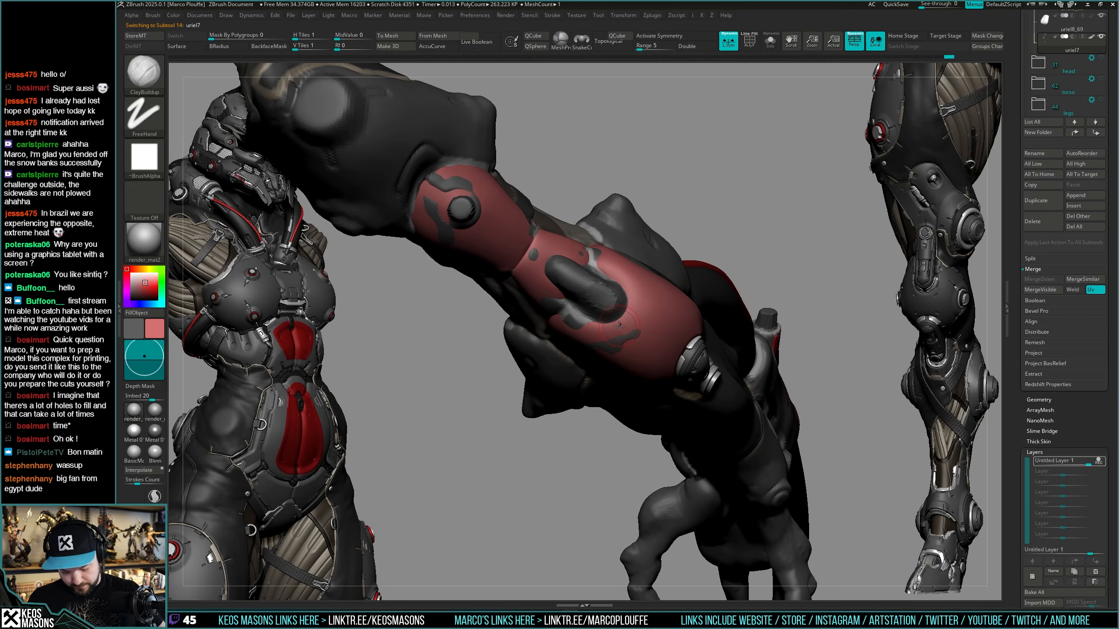
key(b)
key(t)
key(h)
right_click(553, 321)
mouse_move(553, 320)
right_down()
mouse_move(567, 271)
mouse_move(649, 282)
mouse_move(657, 229)
right_up()
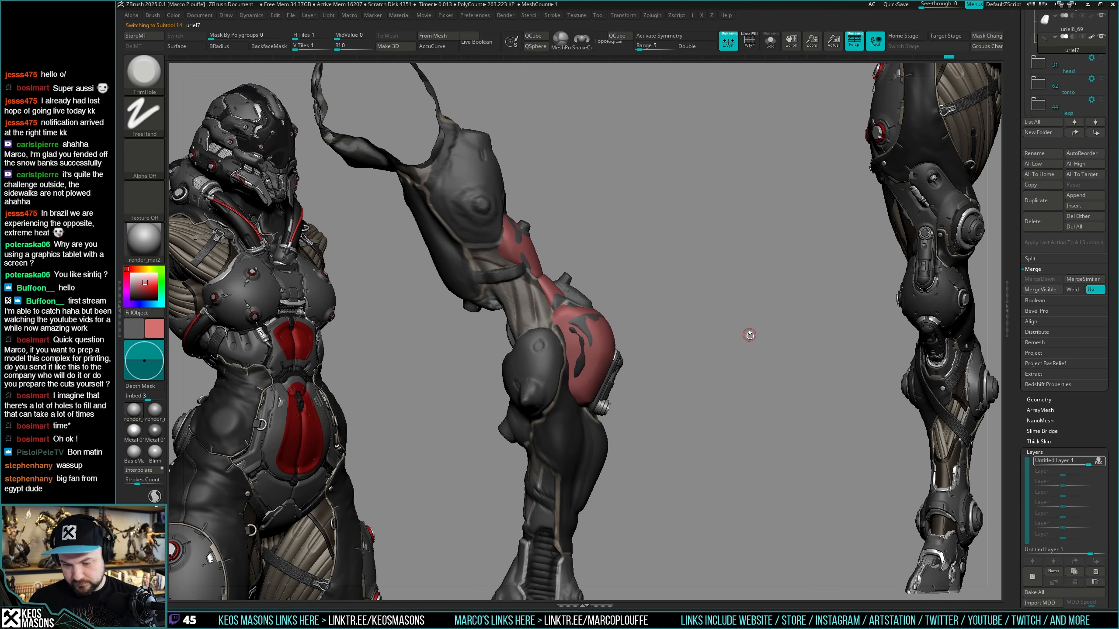
mouse_move(744, 351)
right_down()
mouse_move(719, 348)
mouse_move(741, 350)
mouse_move(731, 324)
mouse_move(701, 335)
right_up()
key(ctrl+shift)
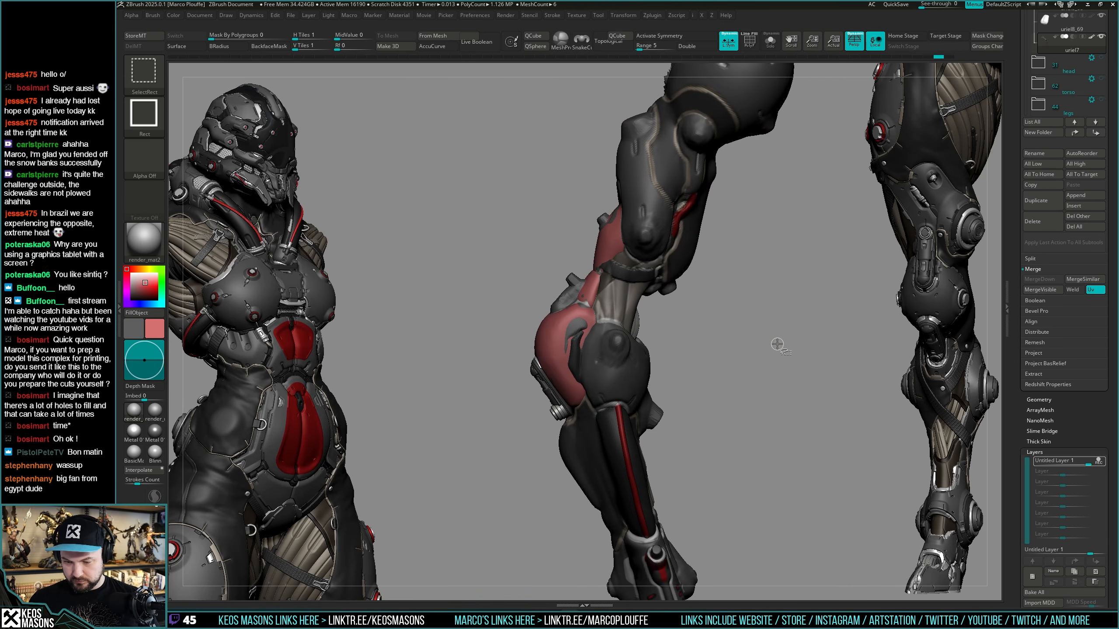
drag(774, 348, 782, 318)
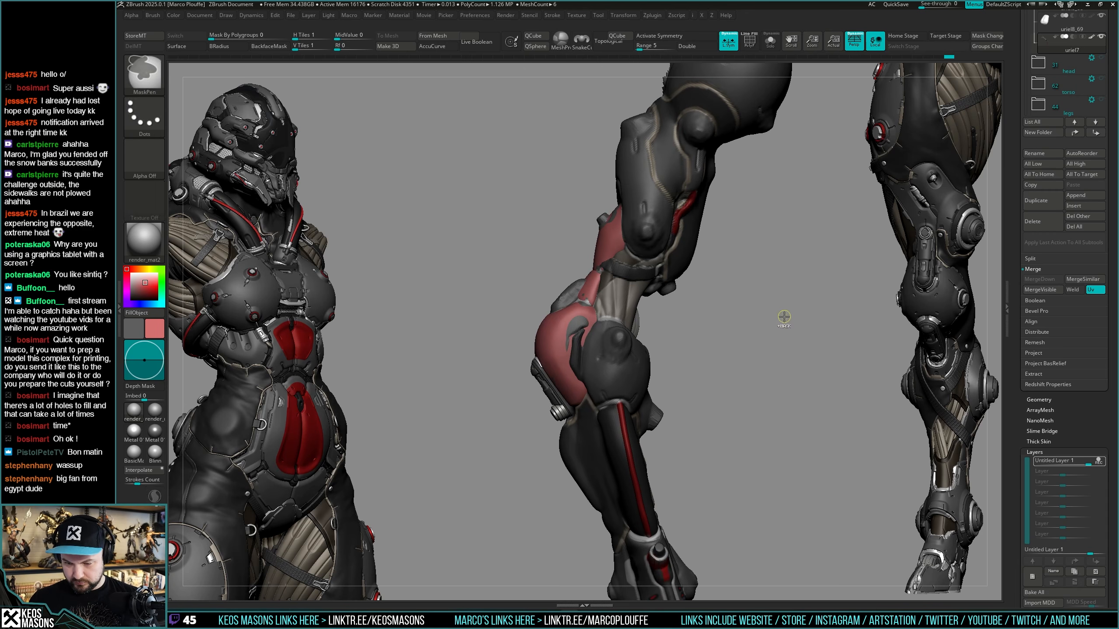
key(ctrl+z)
mouse_move(769, 326)
right_down()
mouse_move(779, 322)
mouse_move(765, 351)
mouse_move(788, 337)
mouse_move(768, 340)
right_up()
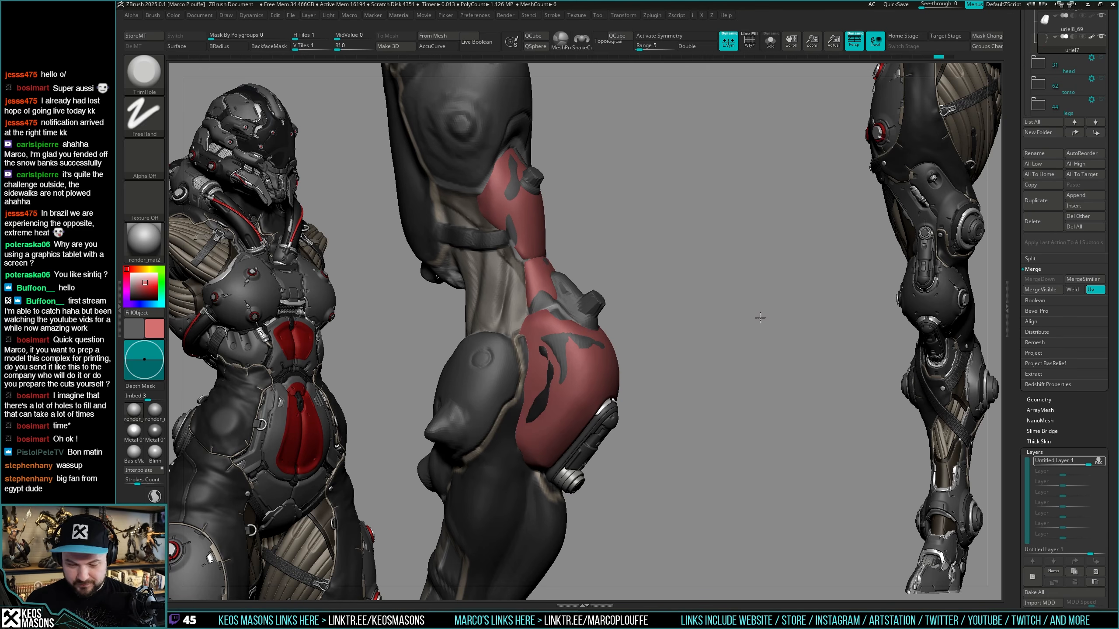
mouse_move(760, 322)
mouse_down()
mouse_move(738, 316)
mouse_move(651, 350)
mouse_up()
key(space)
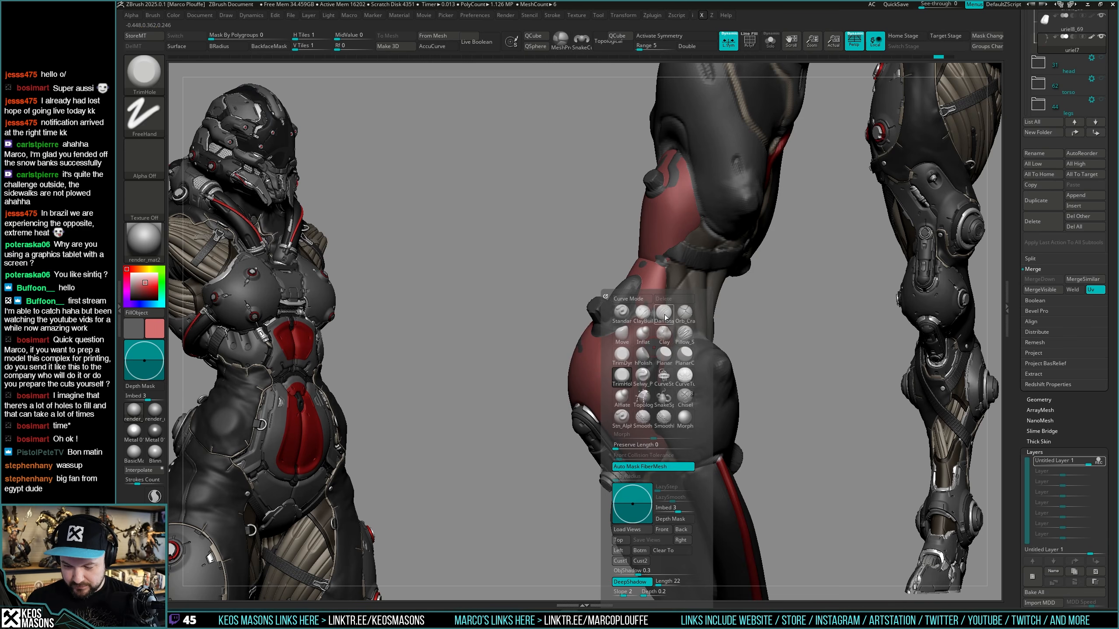
click(663, 314)
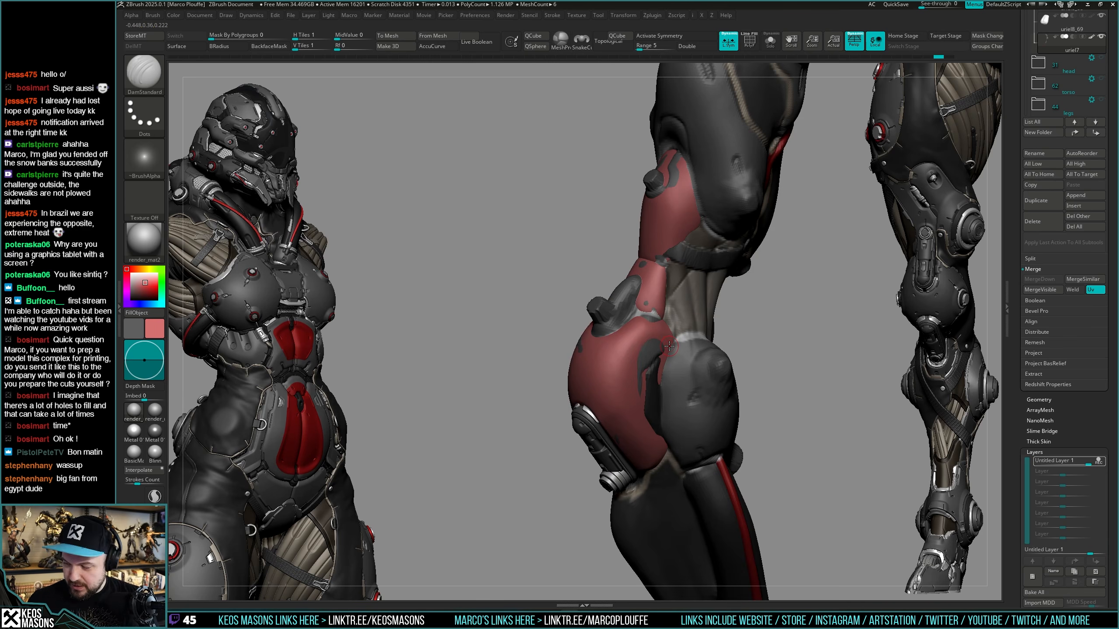
Duplicate the cylinder part and place the copy higher up the arm, above the original on the red core.
drag(1024, 291, 1026, 110)
drag(555, 314, 654, 317)
alt+click(616, 434)
key(alt+s)
key(alt+s)
alt+drag(737, 344, 690, 383)
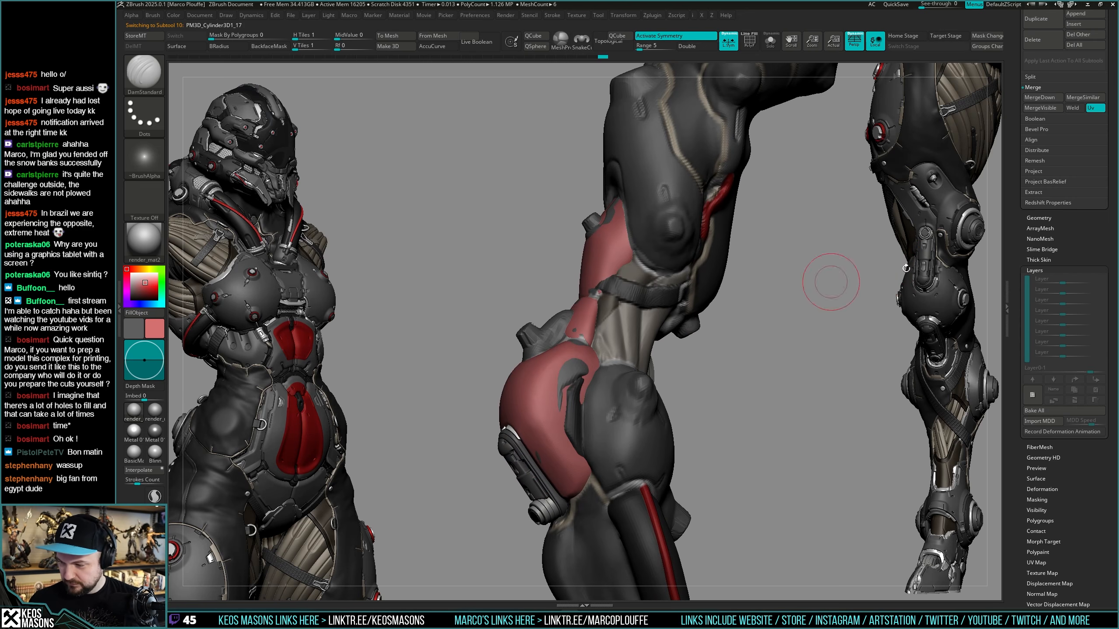
drag(1025, 255, 1038, 352)
click(1040, 398)
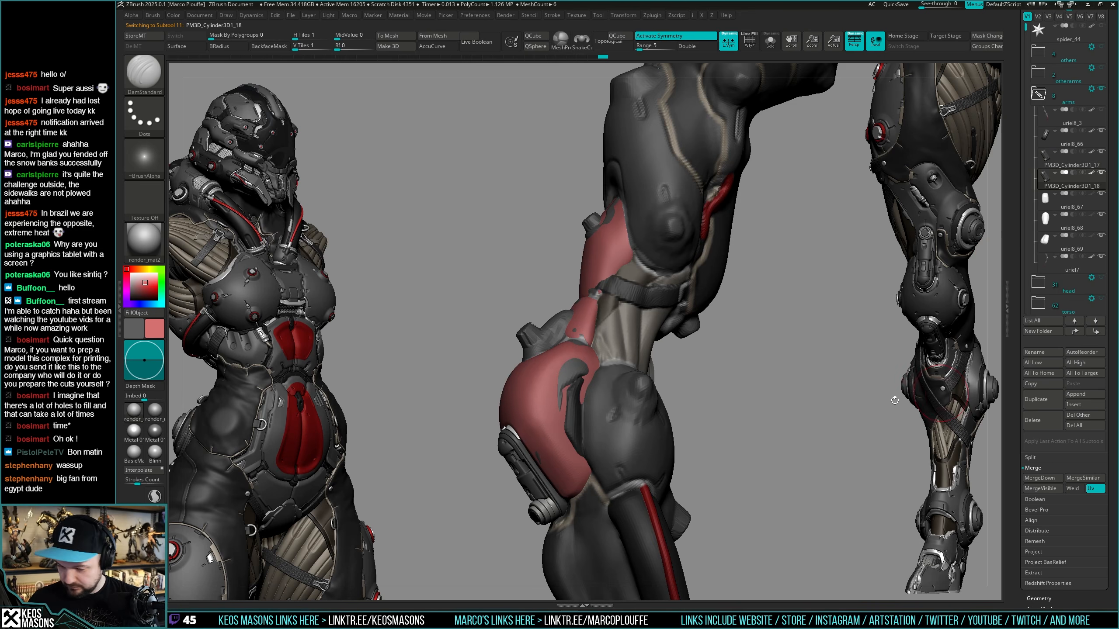
alt+drag(705, 374, 771, 342)
key(w)
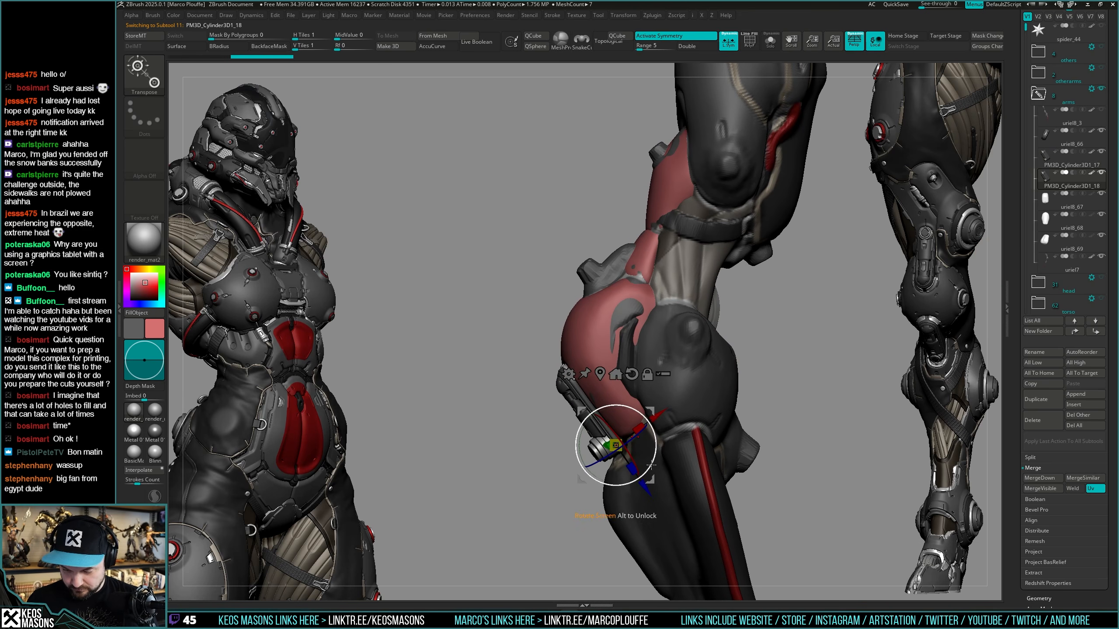
drag(644, 486, 577, 361)
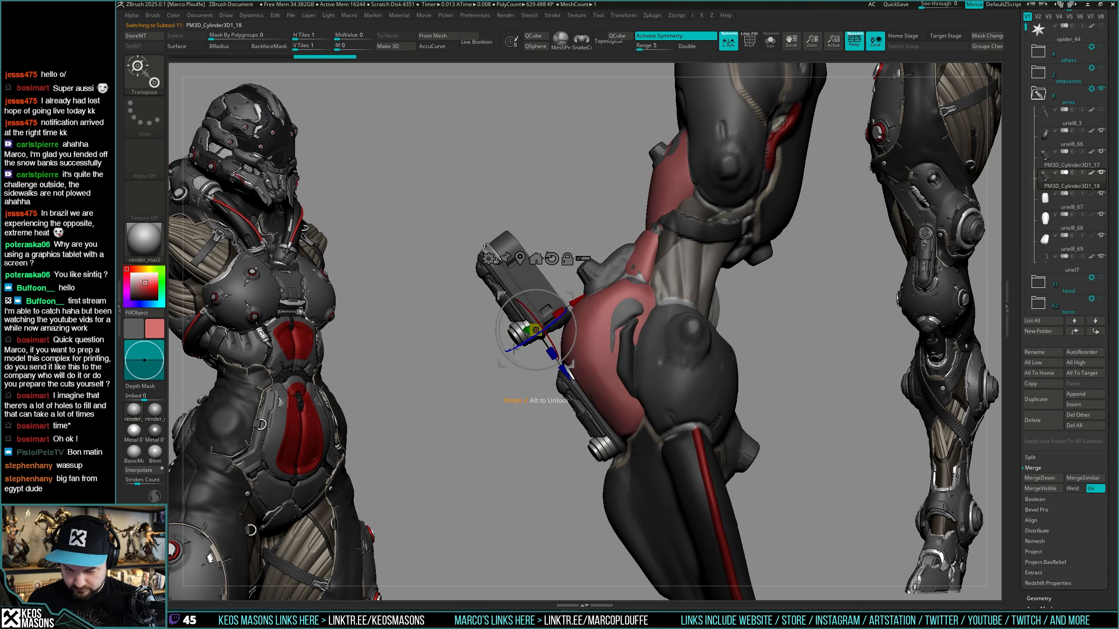
drag(679, 300, 619, 426)
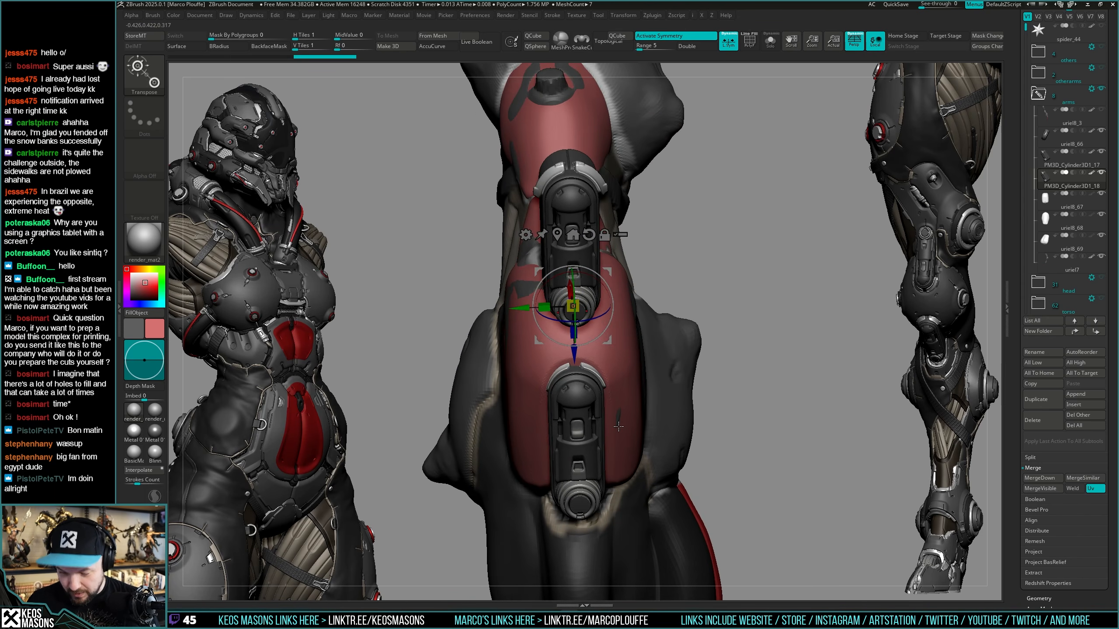
Delete the duplicated cylinder part from the upper elbow.
mouse_move(774, 372)
mouse_down()
mouse_move(744, 388)
mouse_move(770, 363)
mouse_move(766, 387)
mouse_move(773, 358)
mouse_up()
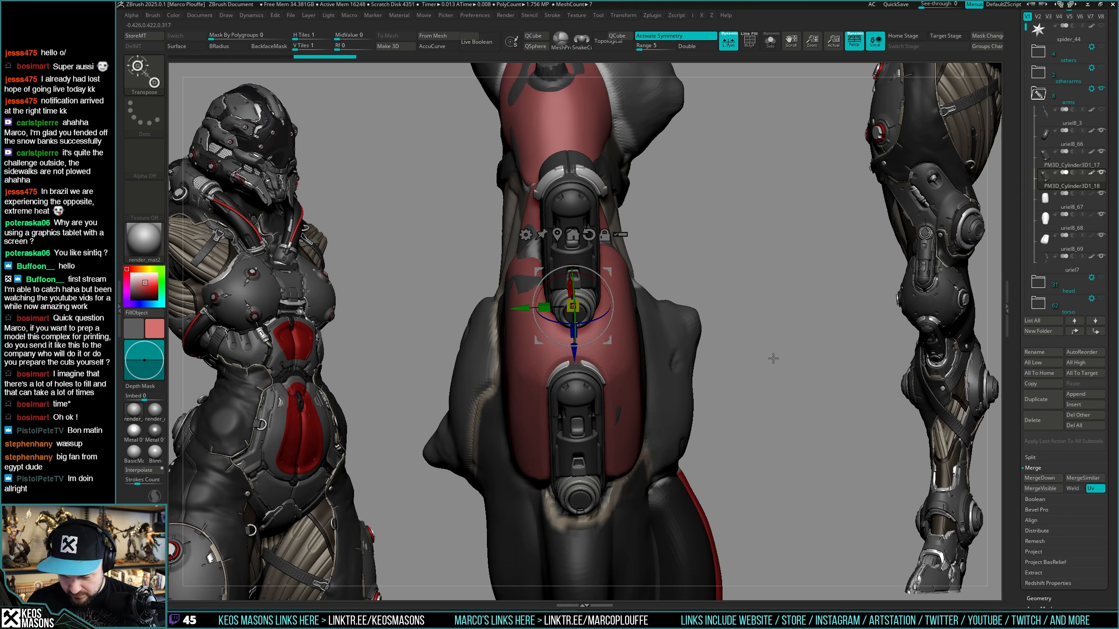
click(1039, 420)
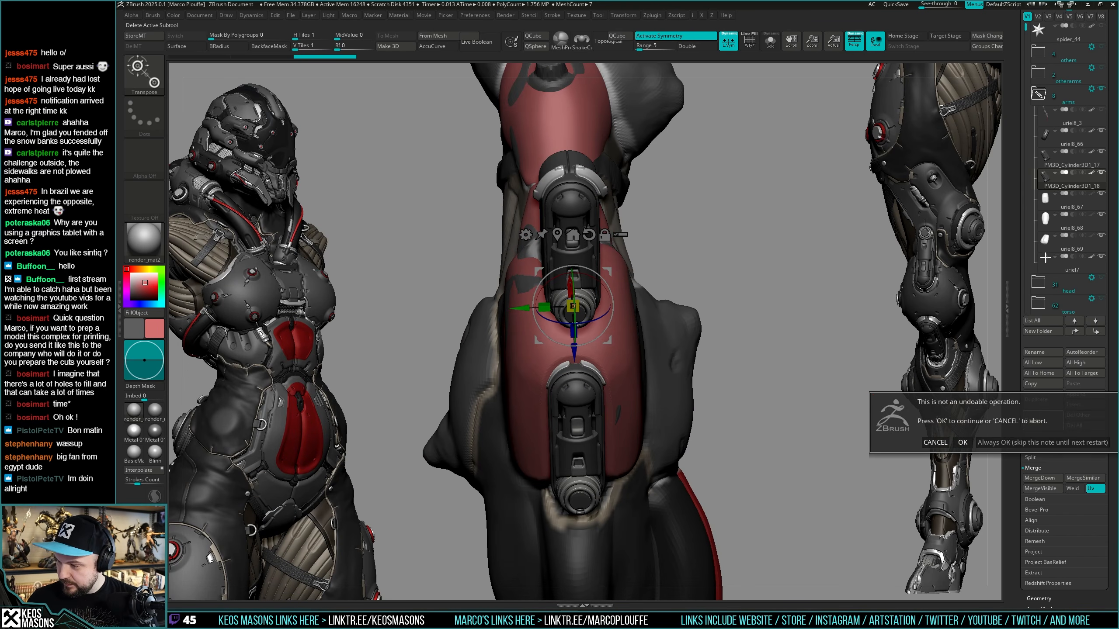
click(1007, 441)
Slightly rotate the original cylinder part to line it up with the red core's rear facet.
drag(625, 340, 650, 402)
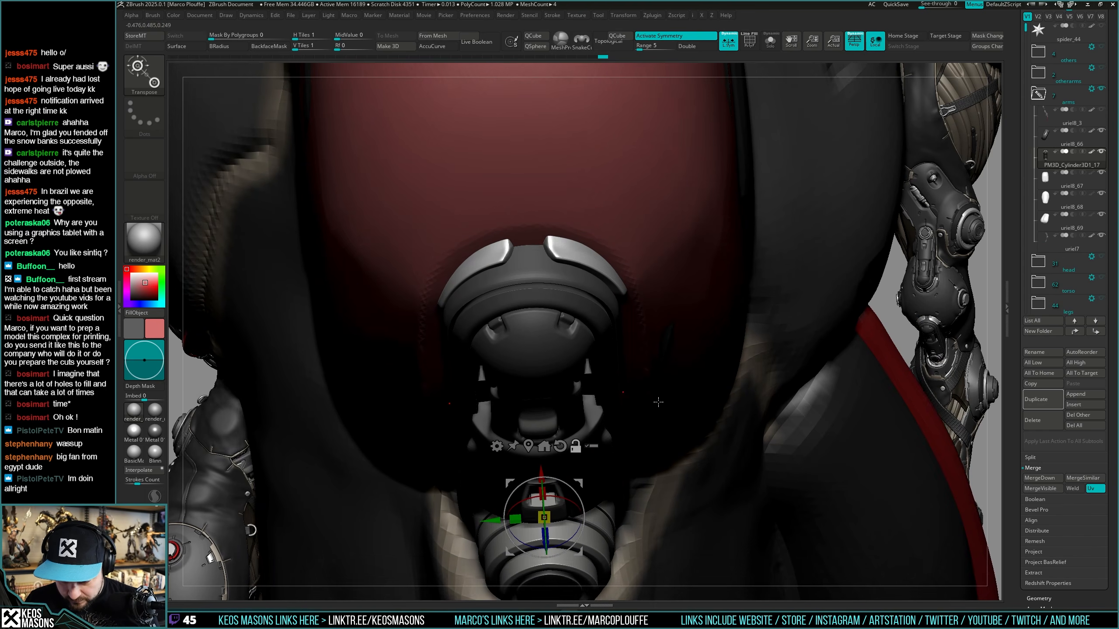
right_drag(652, 413, 744, 349)
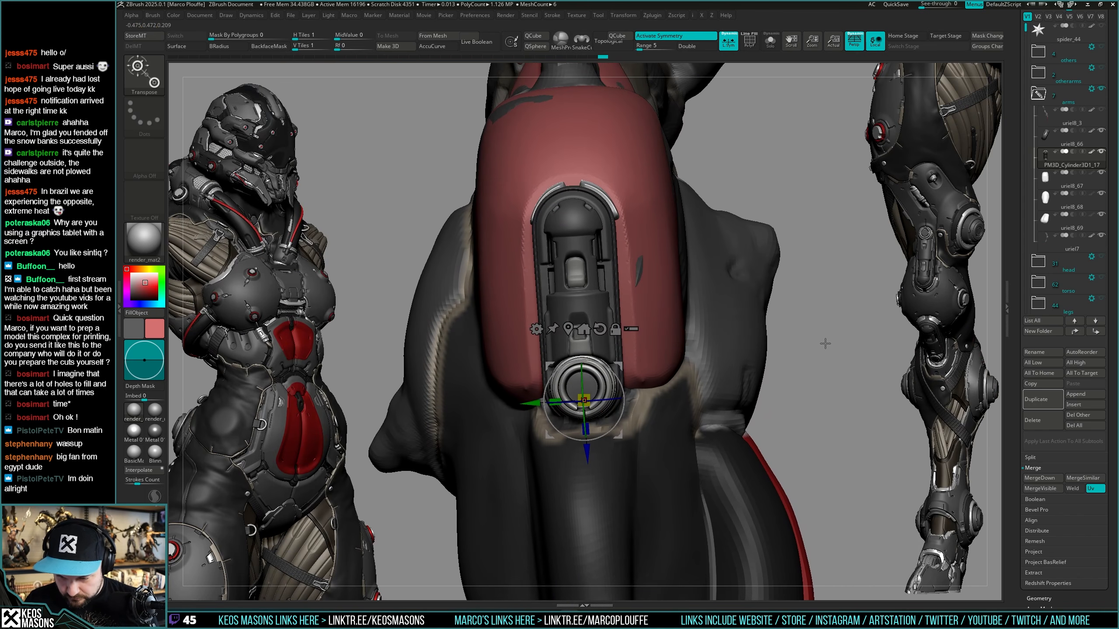
drag(779, 352, 783, 395)
drag(615, 416, 615, 416)
drag(835, 318, 836, 353)
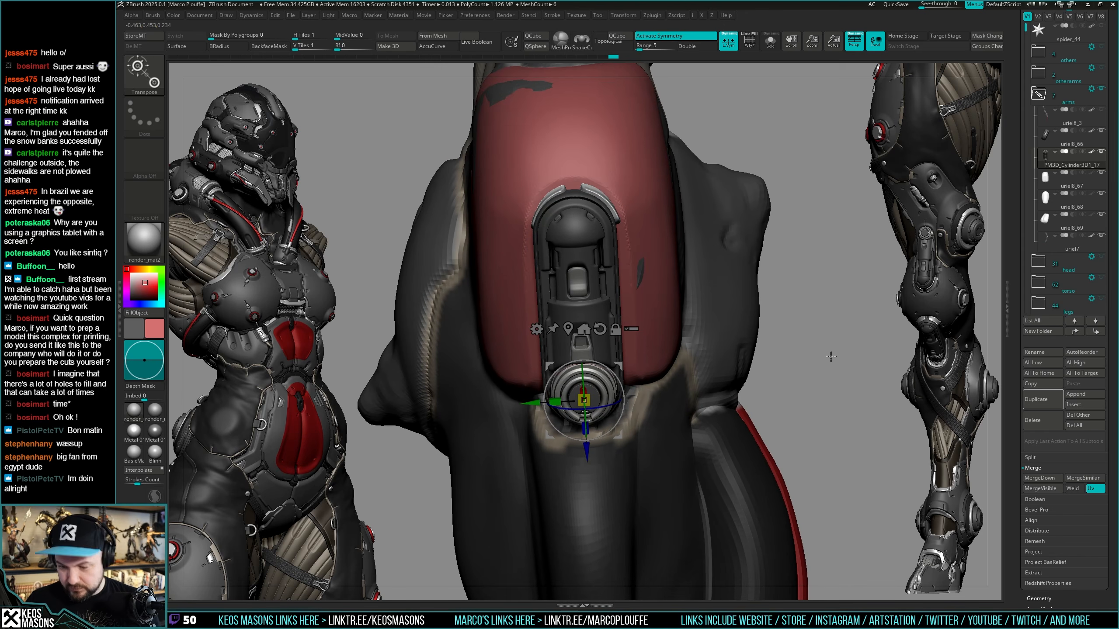
Isolate the red core around the cylinder part and subdivide its mesh for finer detail.
ctrl+drag(831, 358, 819, 372)
key(q)
alt+click(654, 226)
key(alt+s)
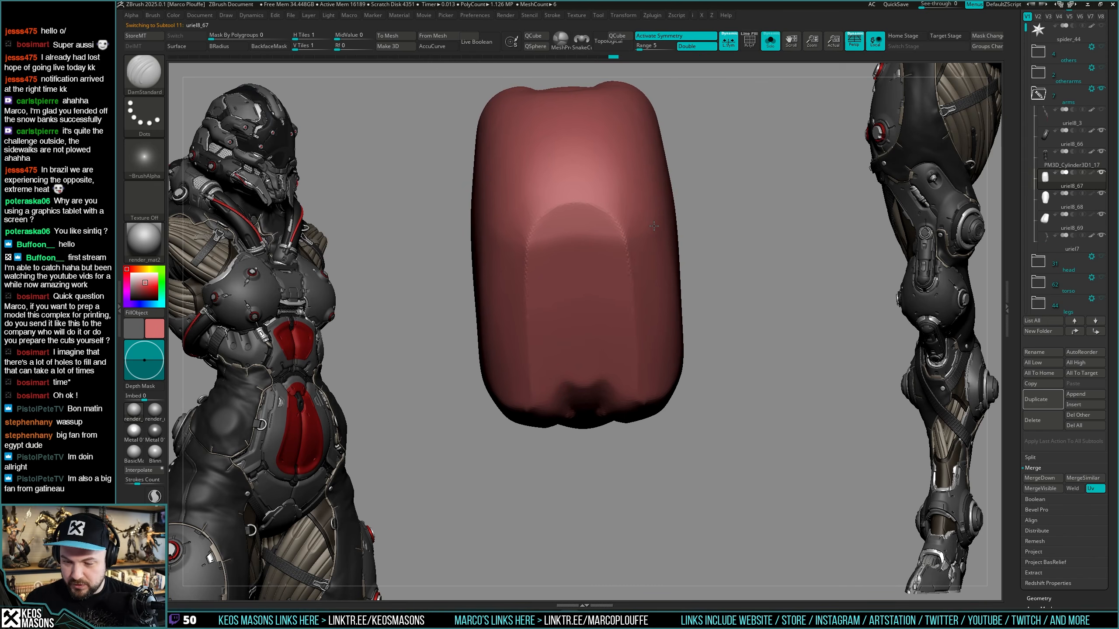
alt+right_drag(654, 225, 665, 241)
key(ctrl+d)
mouse_move(660, 309)
alt+right_down()
mouse_move(647, 317)
mouse_move(650, 296)
alt+right_up()
Try carving a symmetrical Orb_Cracks groove along the arched top and sides of the red core's rear facet.
key(space)
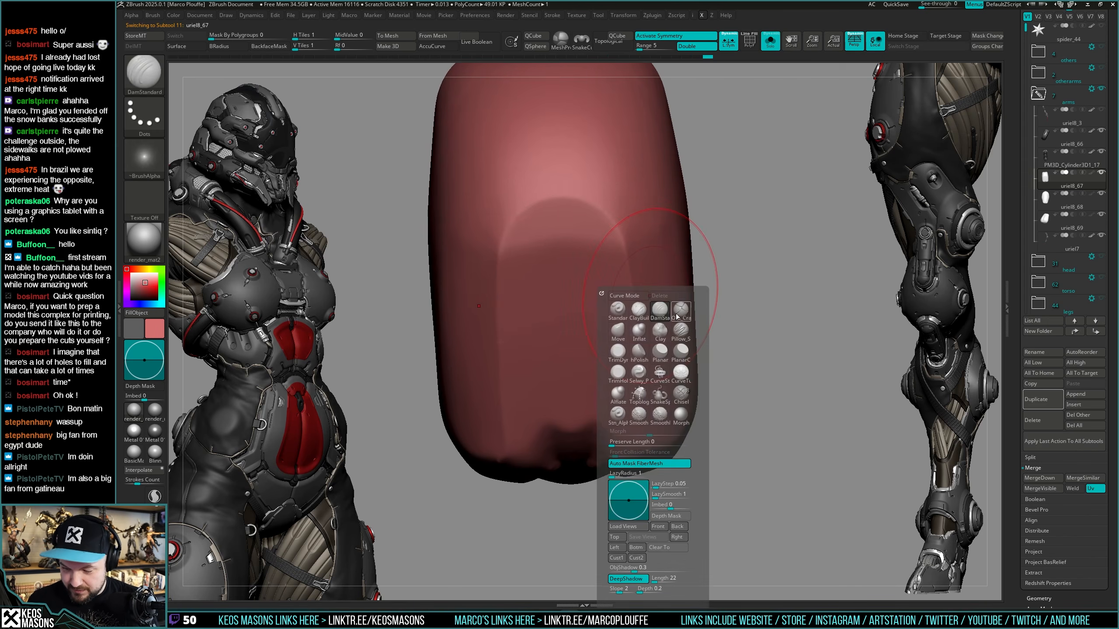
click(680, 310)
key(space)
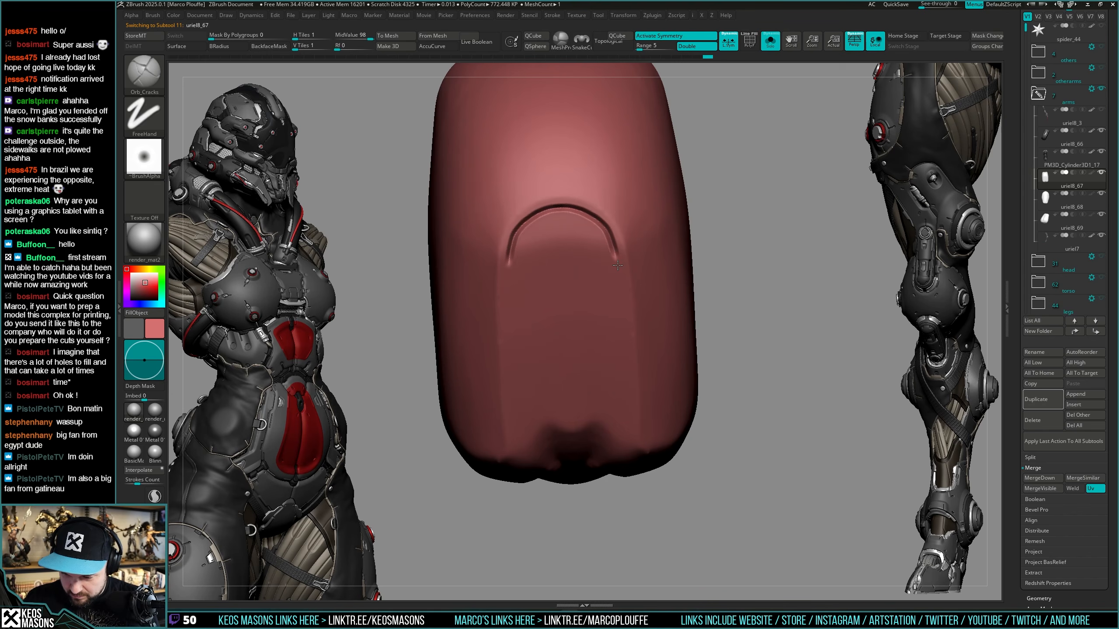
drag(617, 265, 625, 400)
key(ctrl+z)
Carve the symmetrical arched border of the red core's rear facet again with Orb_Cracks, and show the other parts.
key(space)
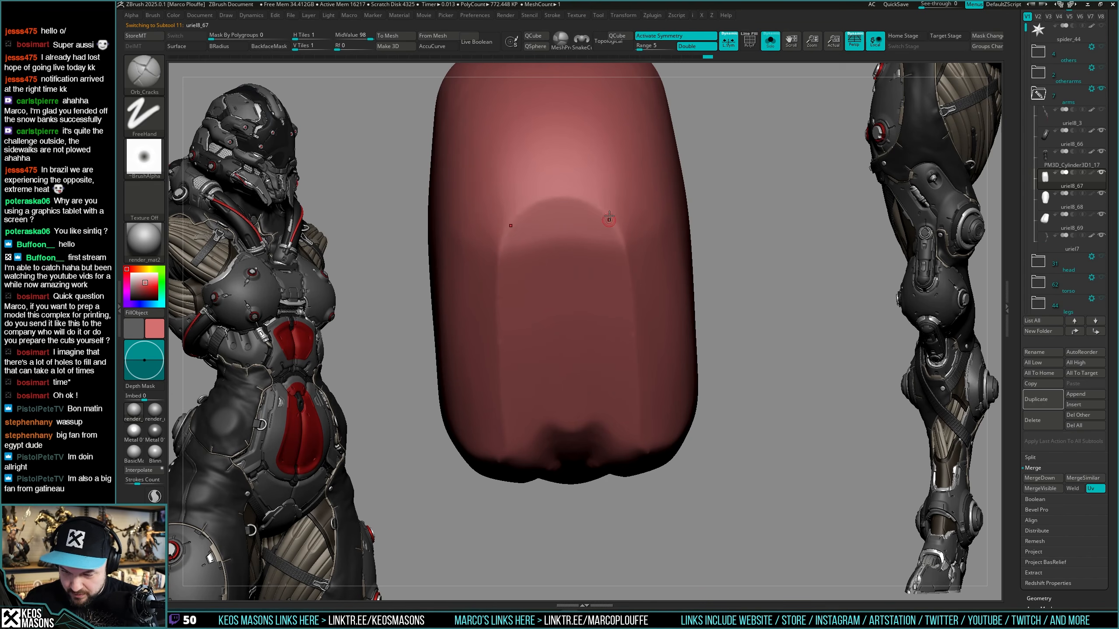
drag(529, 214, 501, 287)
right_drag(502, 293, 511, 404)
mouse_move(587, 503)
right_down()
mouse_move(646, 305)
mouse_move(661, 392)
mouse_move(656, 357)
mouse_move(614, 385)
mouse_move(634, 410)
right_up()
key(s)
Fine-tune the cylinder part's tilt against the red core with small gizmo rotations.
alt+click(589, 405)
mouse_move(744, 328)
right_down()
mouse_move(732, 361)
mouse_move(687, 370)
mouse_move(688, 382)
right_up()
key(w)
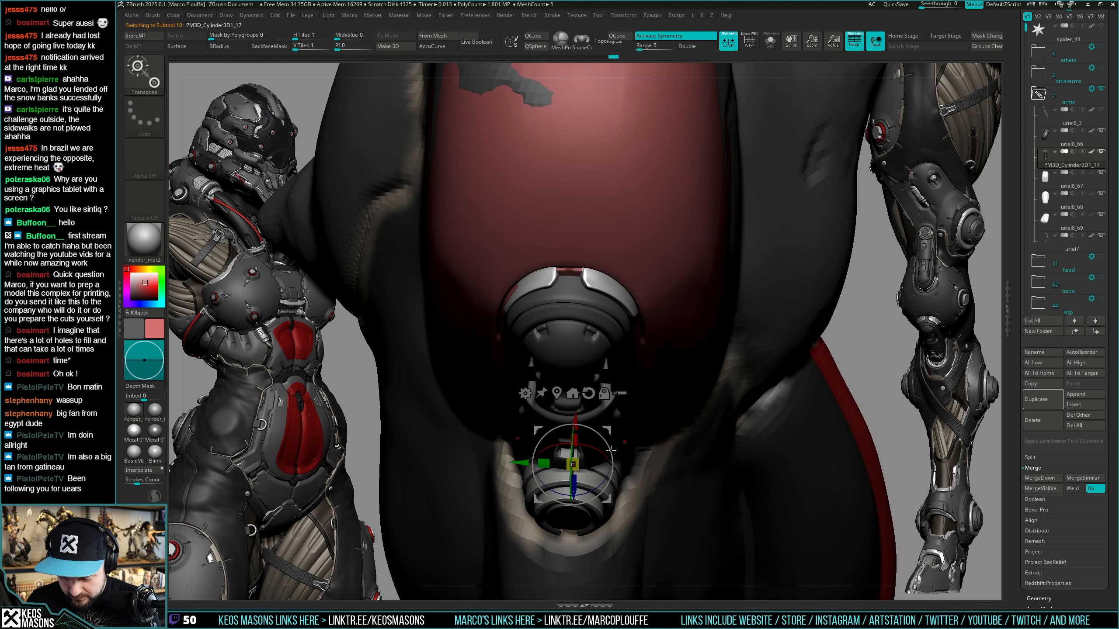
drag(604, 456, 603, 453)
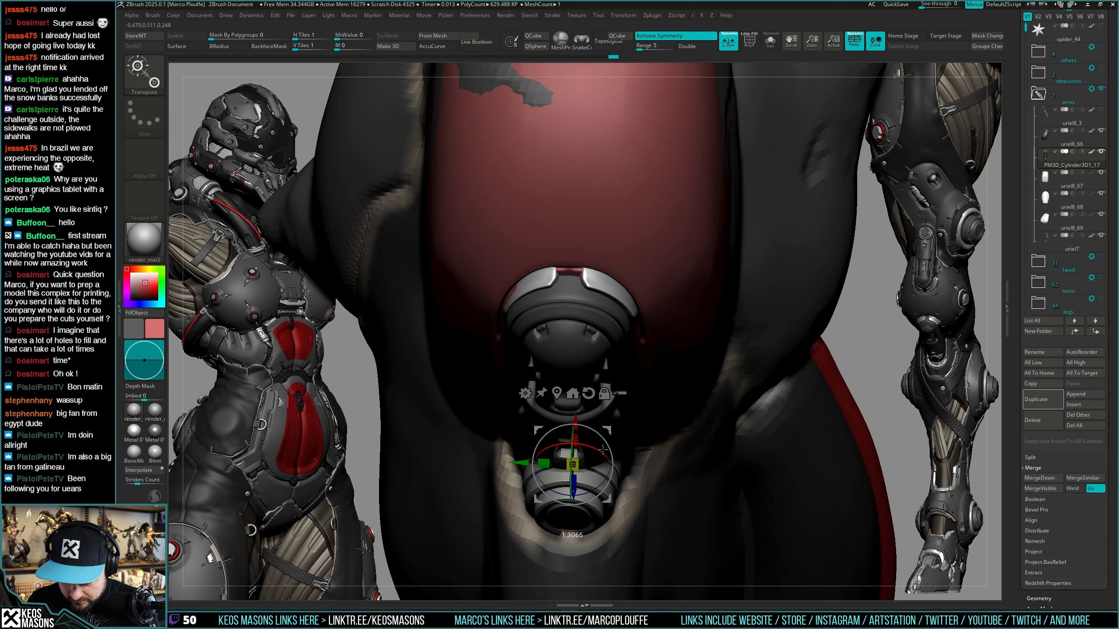
drag(603, 448, 602, 449)
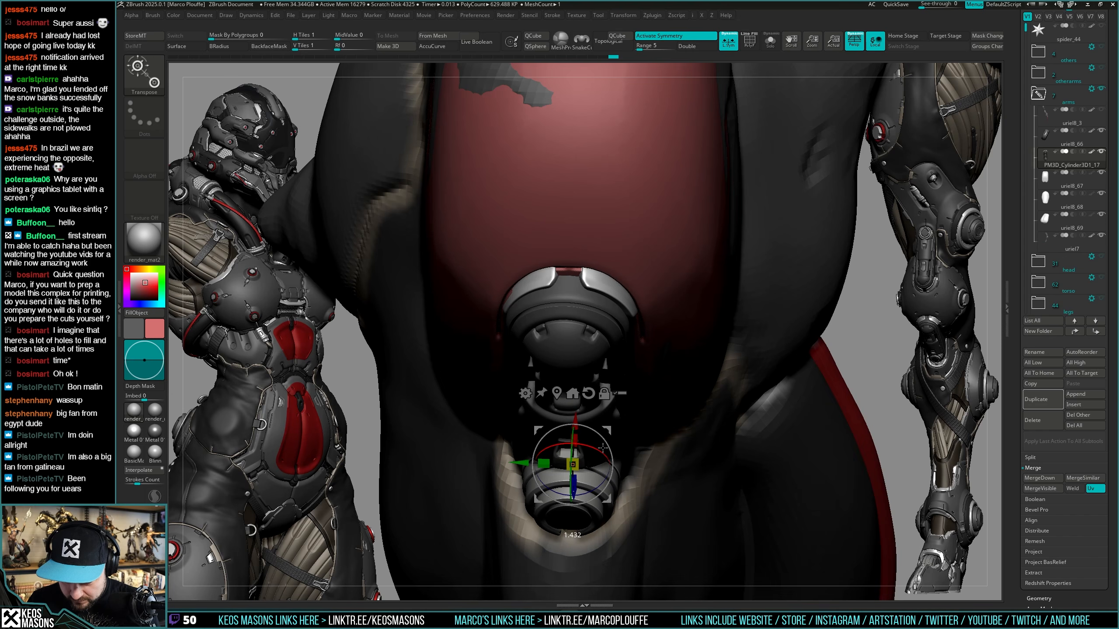
drag(602, 448, 603, 481)
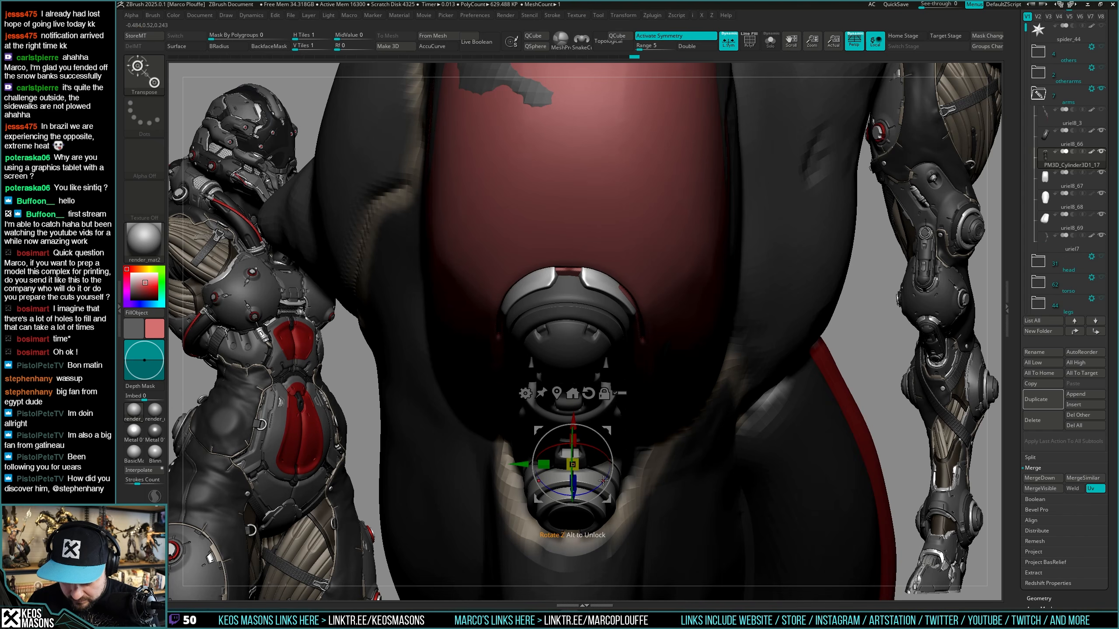
Seat the lower cylinder part in the red core with a few slight gizmo rotations and a small shift.
drag(604, 482, 603, 481)
drag(600, 452, 600, 452)
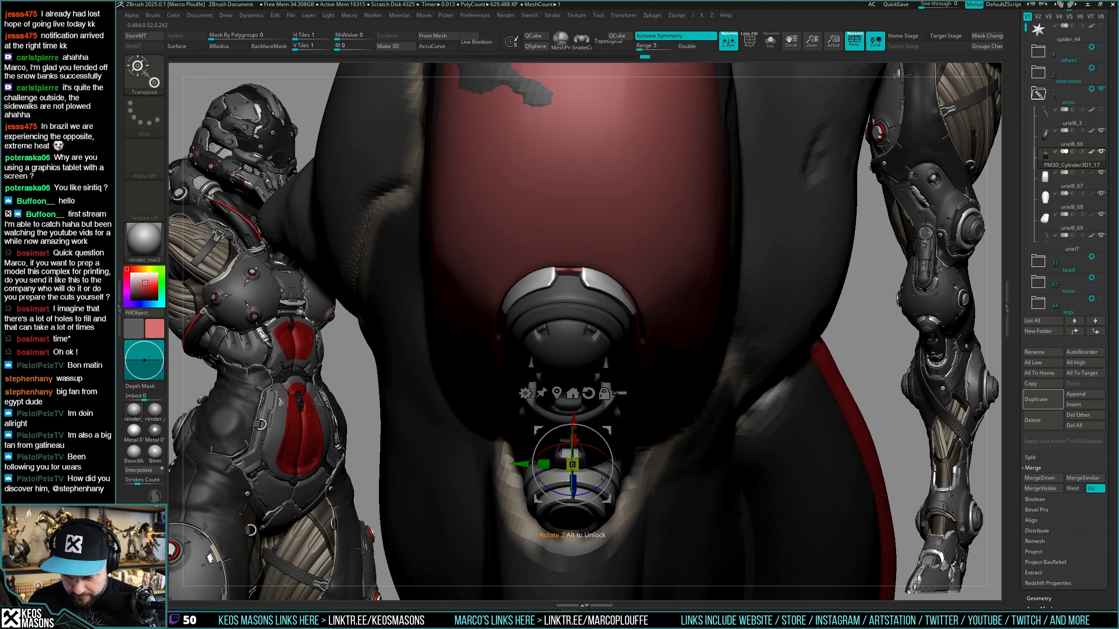
drag(603, 481, 603, 481)
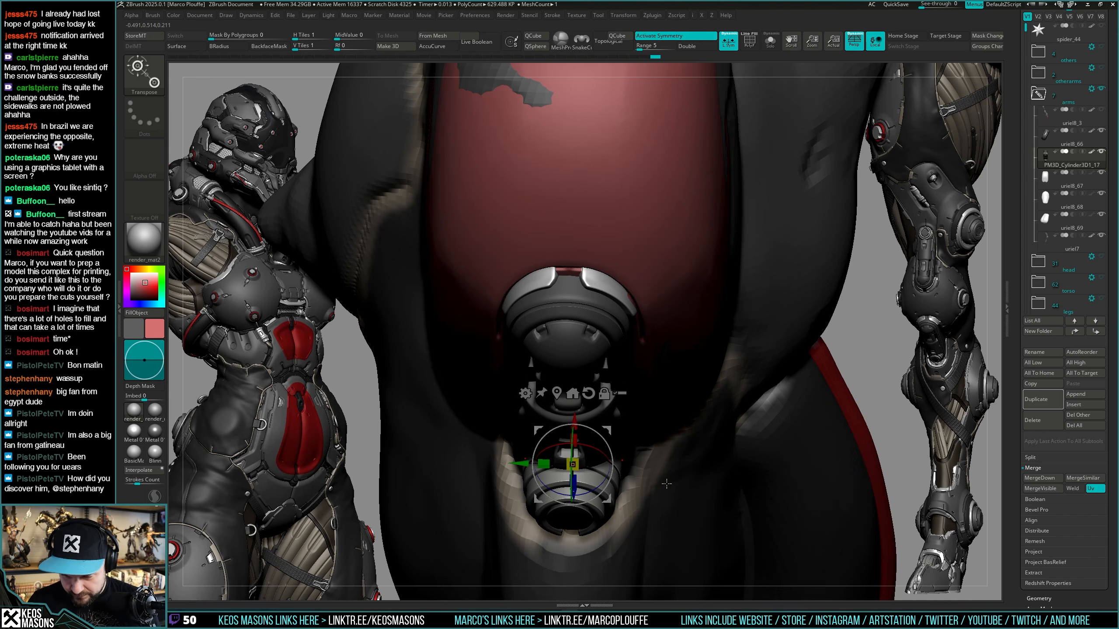
right_drag(662, 542, 664, 445)
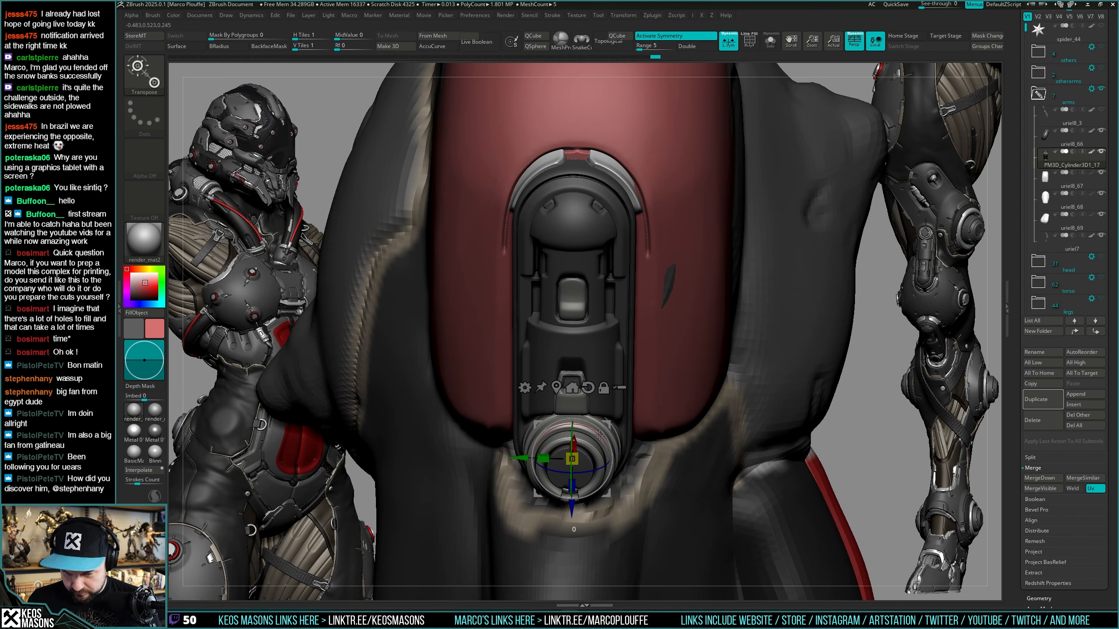
drag(599, 435, 598, 436)
key(q)
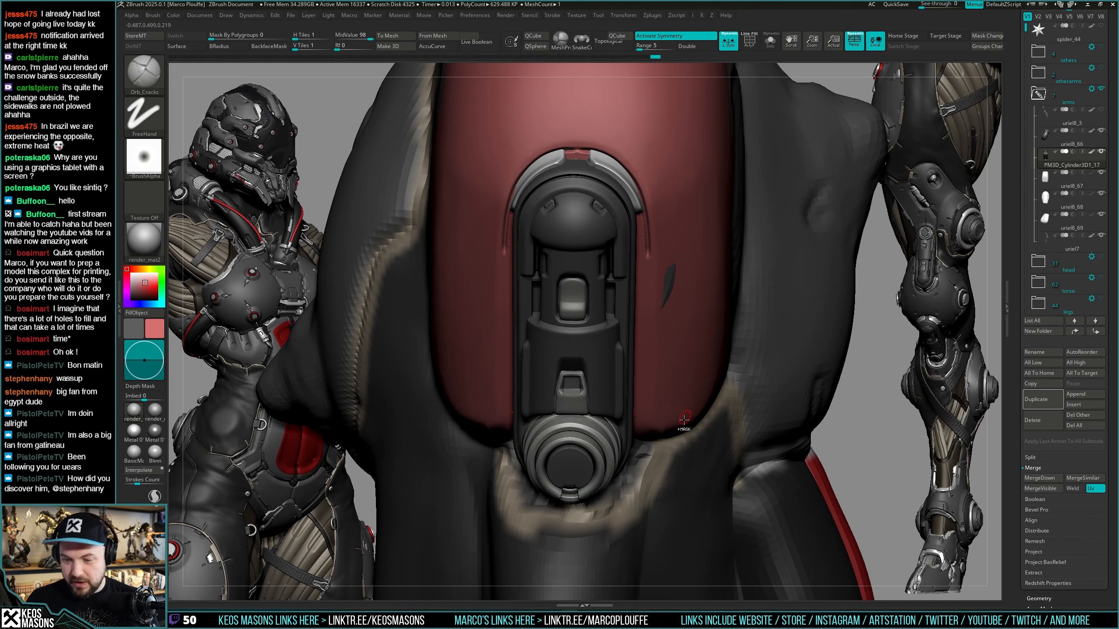
Duplicate the lower cylinder part, PM3D_Cylinder3D1_17, in the arms folder.
ctrl+right_drag(683, 423, 694, 365)
key(shift+f)
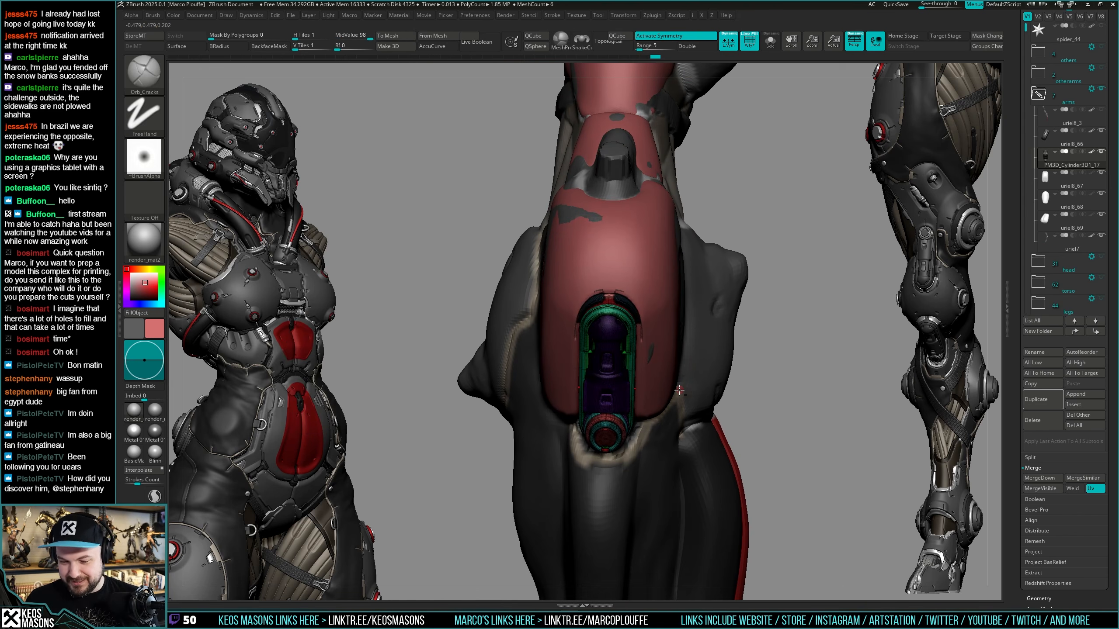
key(shift+f)
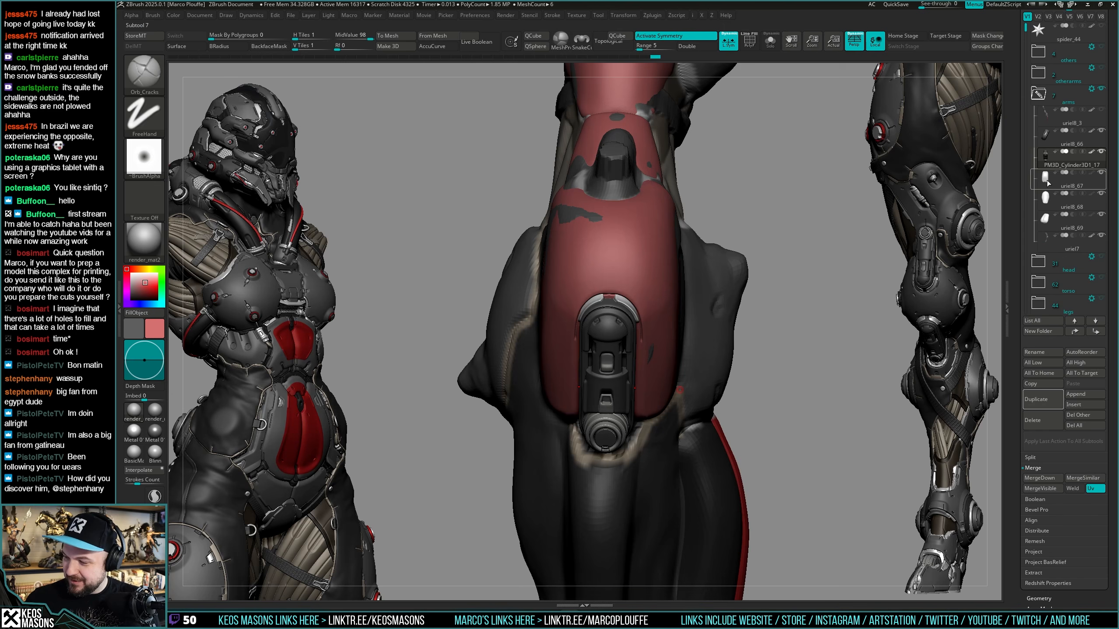
click(1047, 226)
key(ctrl+shift+s)
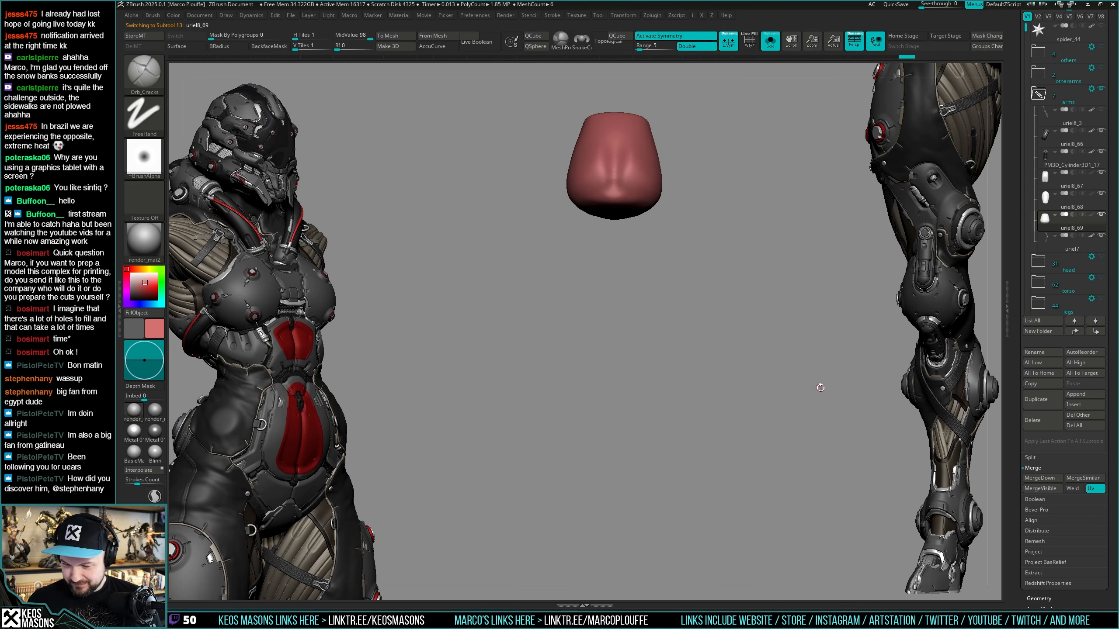
click(1057, 177)
key(ctrl+g)
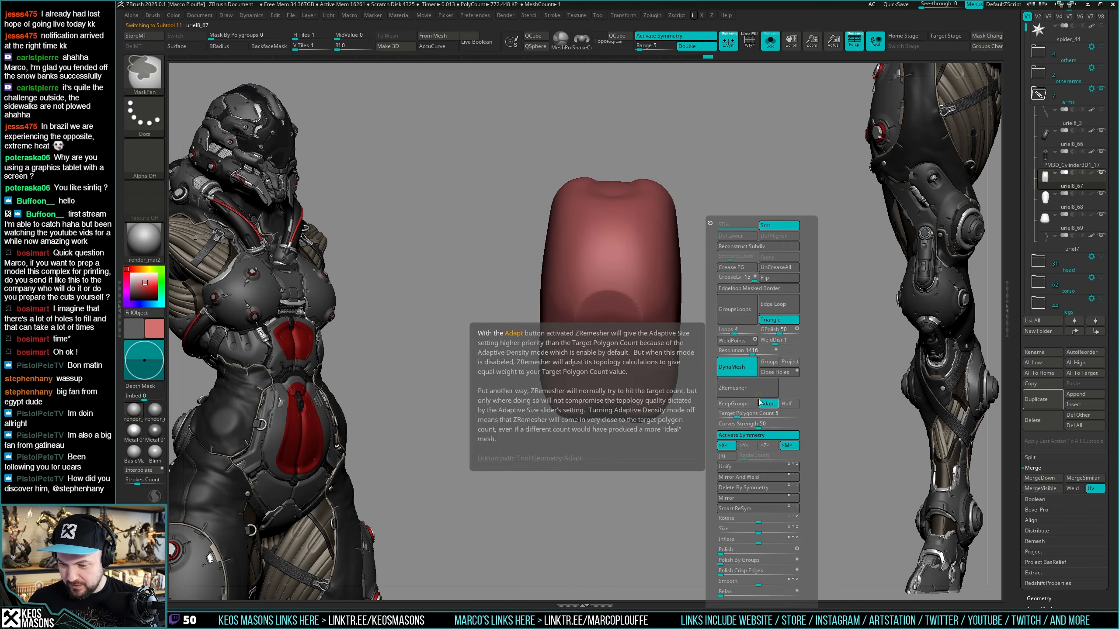
click(1058, 160)
click(1033, 401)
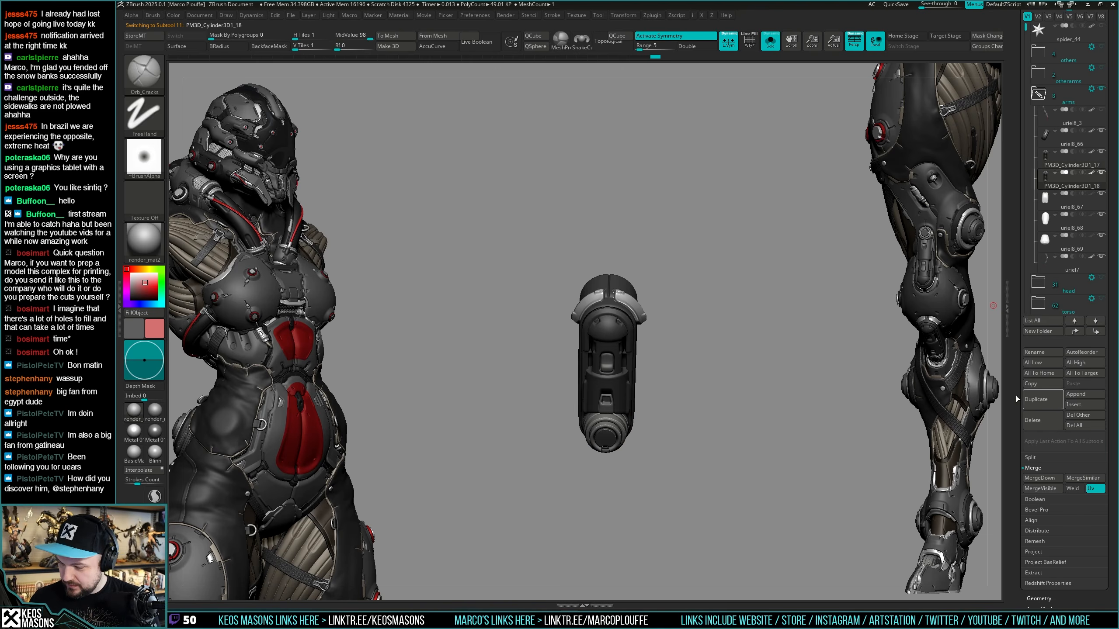
Move the duplicated cylinder part up the arm and turn it to lie against the surface above the large red core.
key(ctrl+shift+s)
key(w)
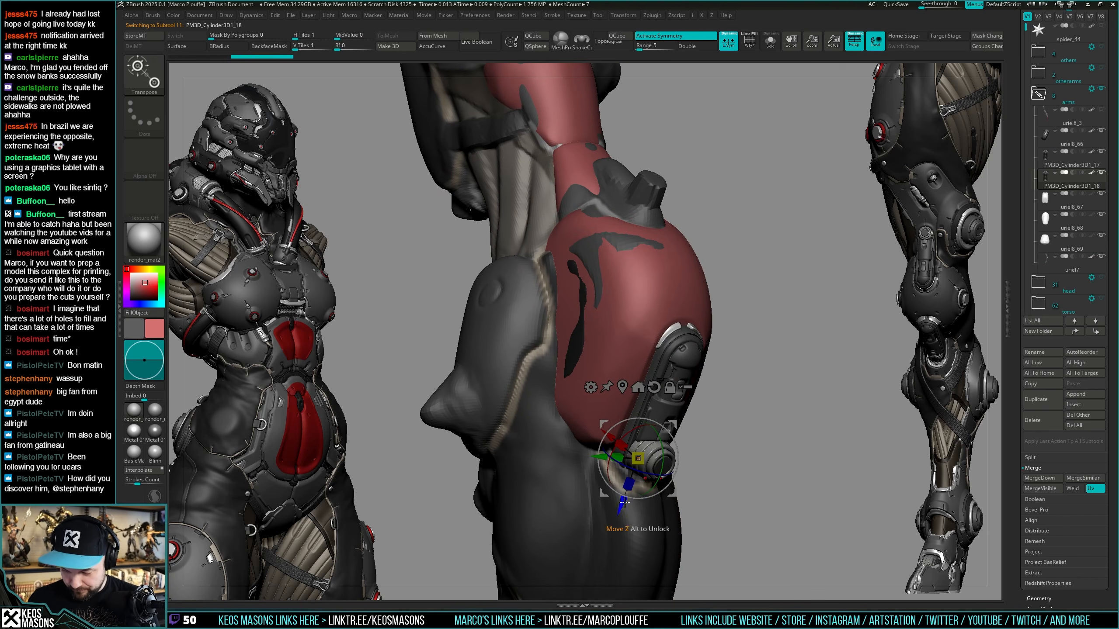
drag(625, 502, 694, 314)
alt+right_drag(693, 314, 679, 368)
drag(718, 325, 708, 265)
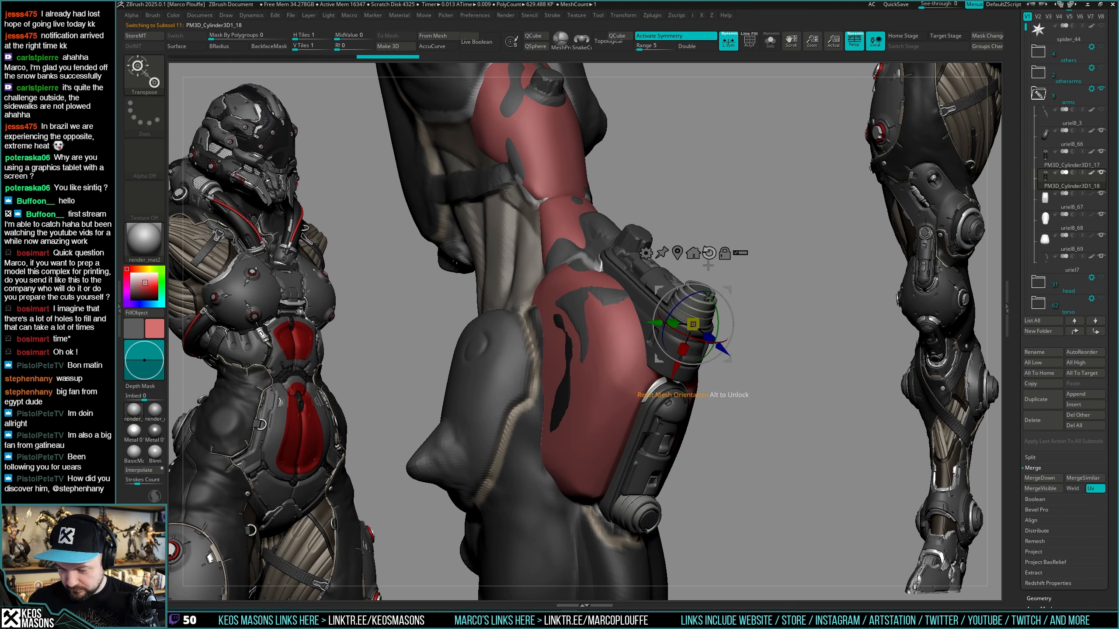
drag(721, 348, 646, 316)
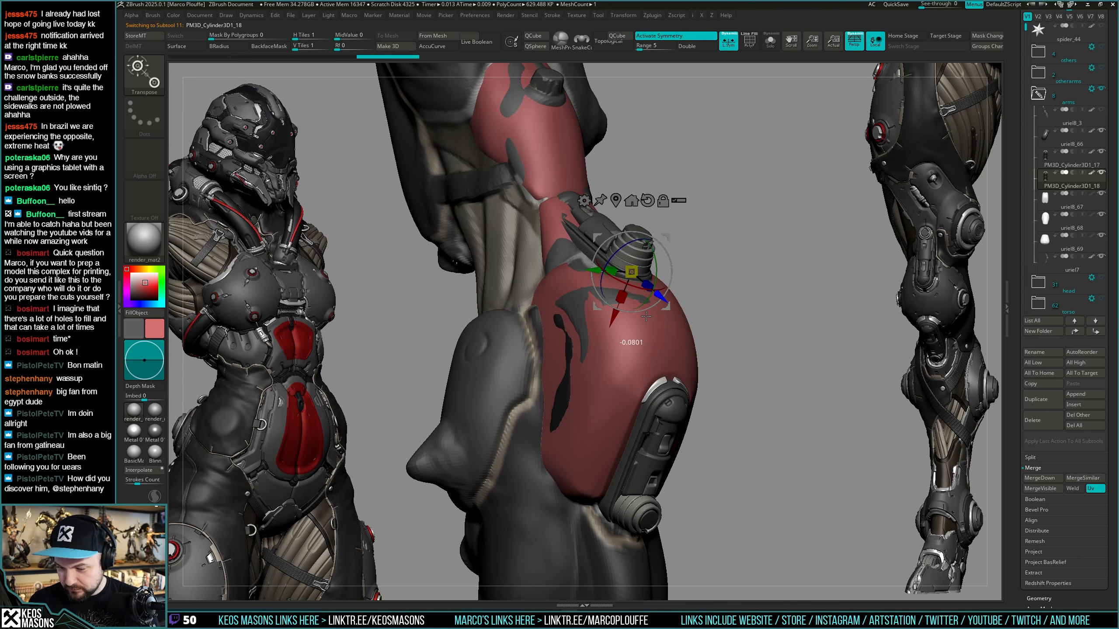
Fine-tune the upper cylinder part's depth and tilt so it sits sunk into the arm above the red core.
alt+drag(724, 293, 772, 341)
drag(601, 367, 603, 361)
drag(669, 343, 665, 342)
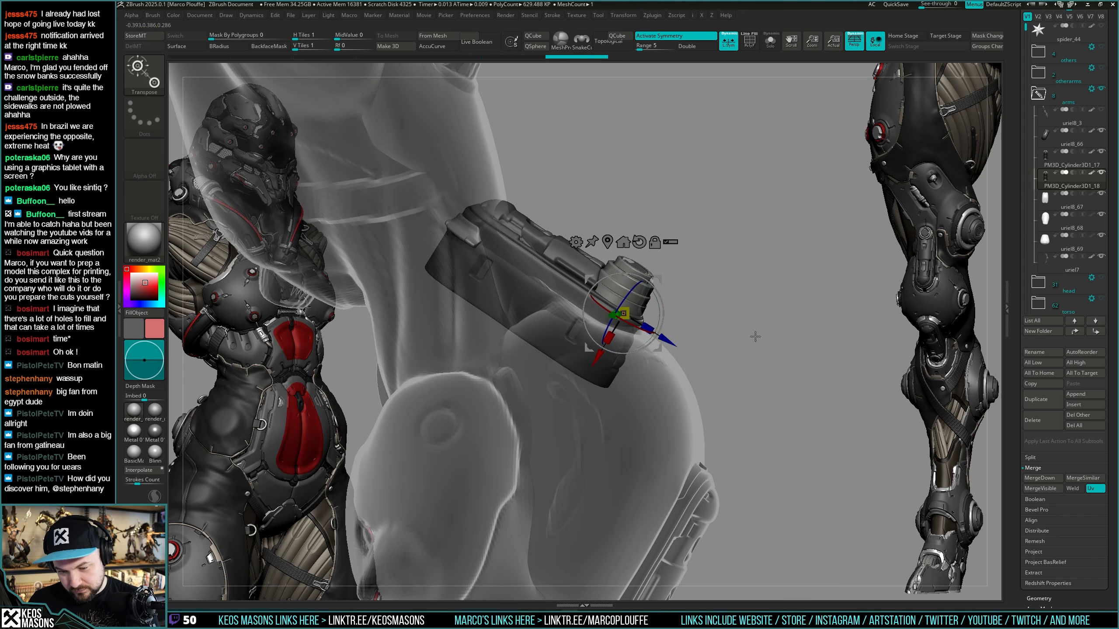
mouse_move(757, 335)
mouse_down()
mouse_move(749, 365)
mouse_move(763, 343)
mouse_up()
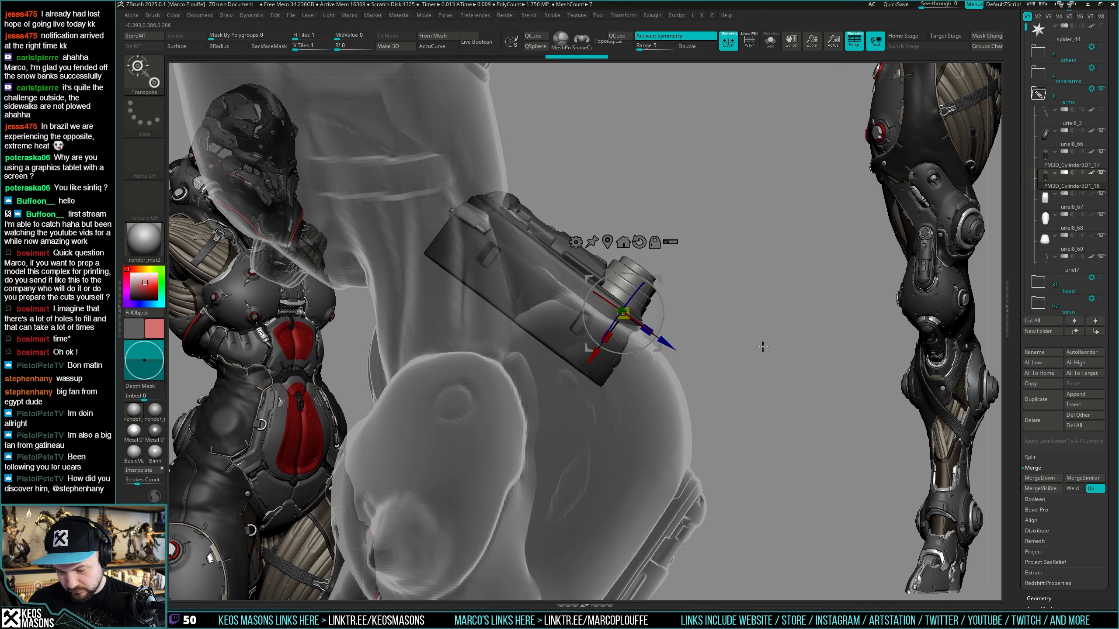
drag(593, 356, 590, 361)
drag(656, 327, 655, 325)
mouse_move(734, 314)
mouse_down()
mouse_move(749, 345)
mouse_move(687, 366)
mouse_move(669, 396)
mouse_move(659, 388)
mouse_move(674, 395)
mouse_move(640, 383)
mouse_up()
Split the silver collar off the upper cylinder part into its own subtool by duplicating the part and isolating the collar.
key(q)
key(alt+s)
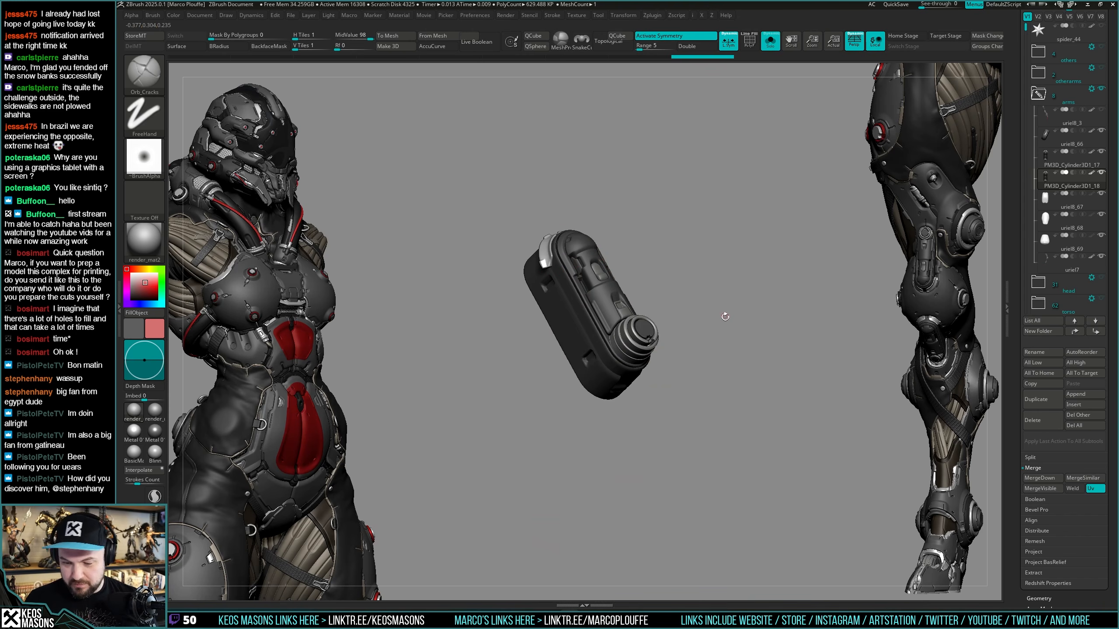
key(alt+s)
mouse_move(717, 344)
mouse_down()
mouse_move(717, 318)
mouse_move(741, 353)
mouse_move(737, 343)
mouse_up()
key(alt+s)
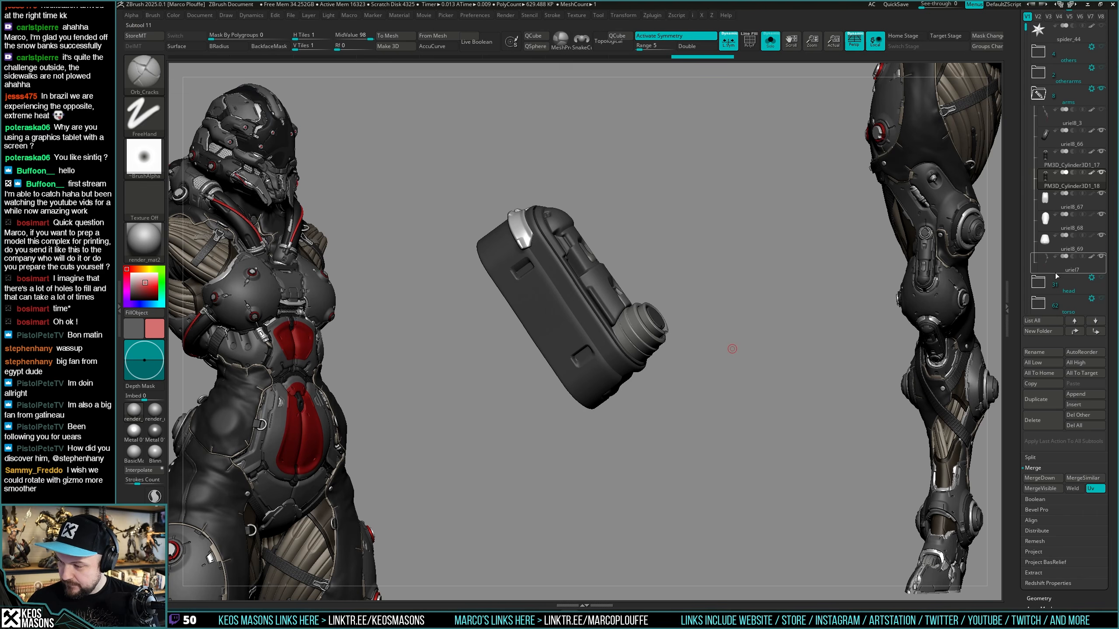
click(1040, 396)
key(shift+f)
key(shift+f)
ctrl+shift+click(548, 233)
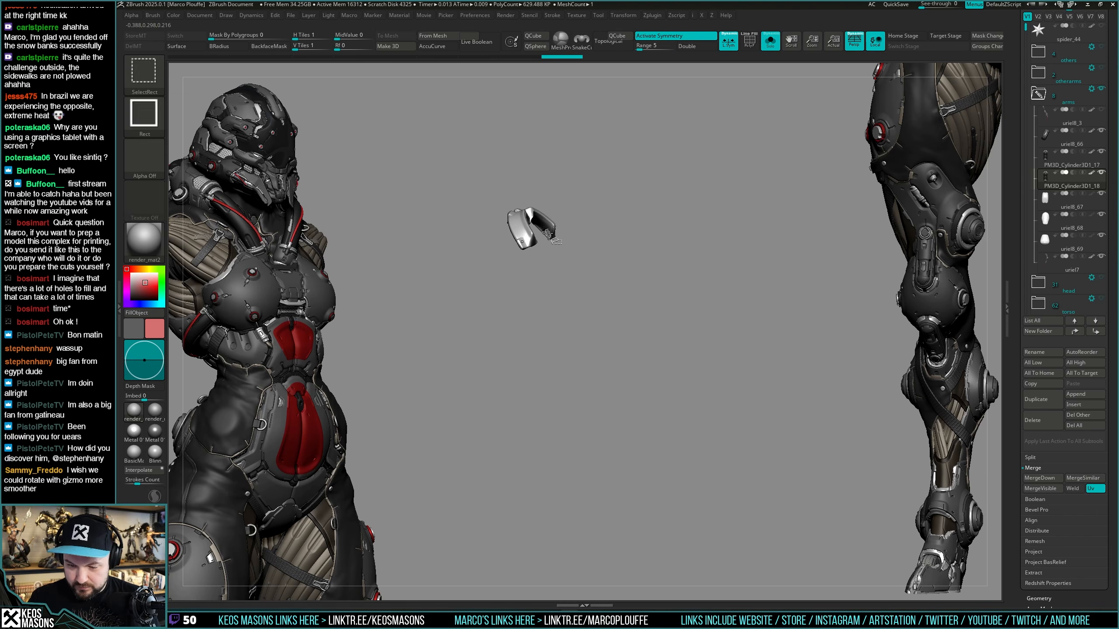
drag(719, 310, 733, 372)
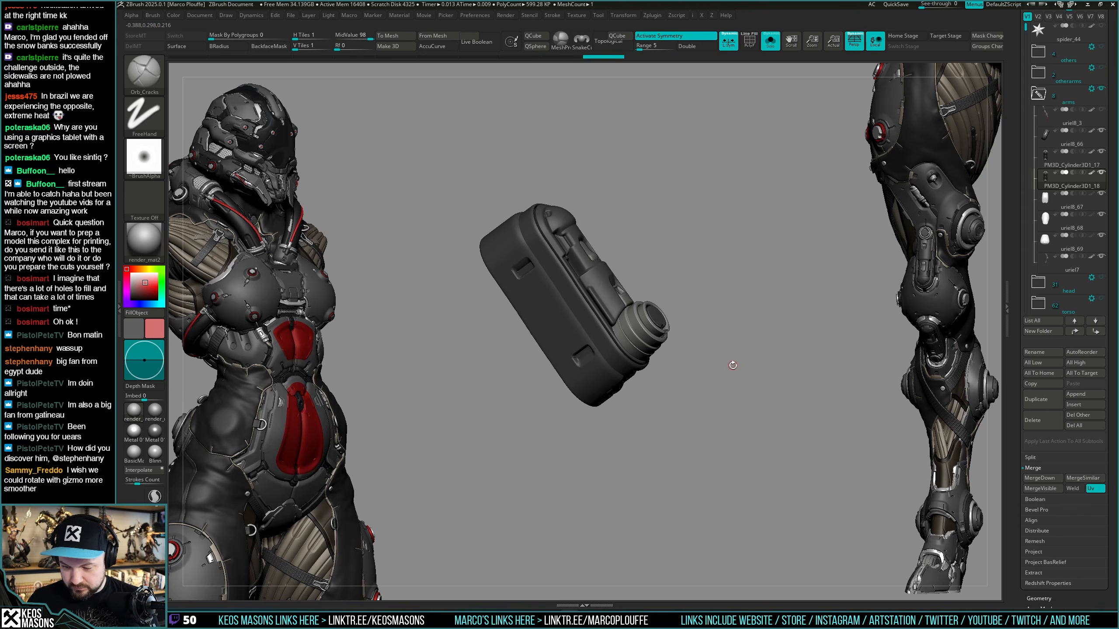
key(ctrl+shift+s)
click(1066, 204)
key(alt+s)
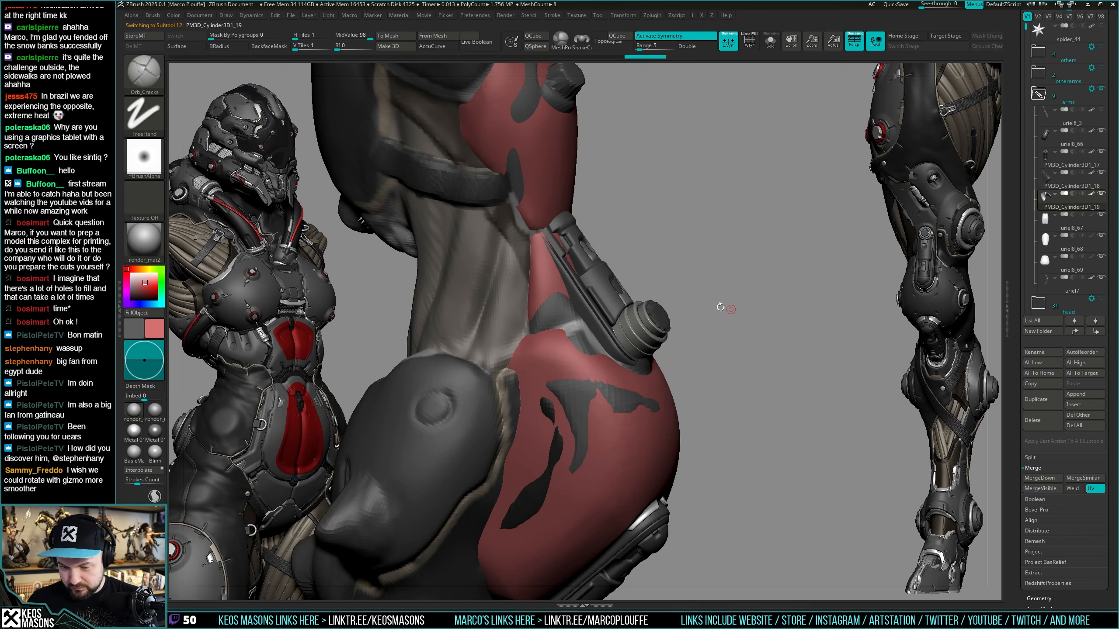
Swing the silver collar toward the round lower end of the upper cylinder part, undoing the last adjustments.
key(w)
drag(657, 392, 754, 525)
drag(774, 435, 786, 426)
drag(742, 508, 723, 469)
drag(743, 508, 716, 430)
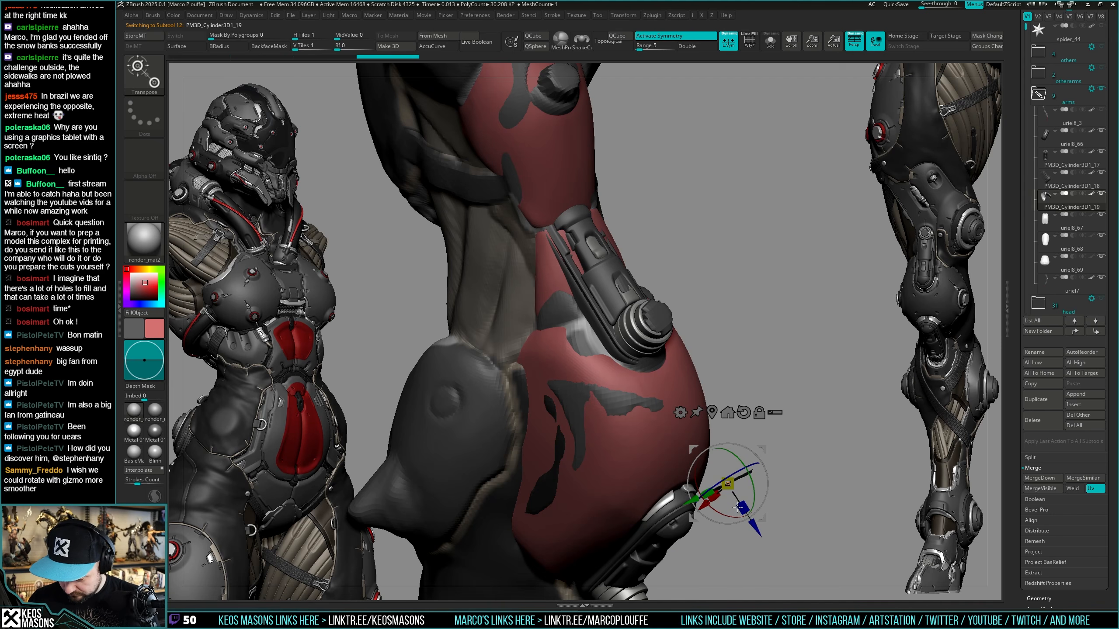
key(ctrl+z)
key(ctrl+z)
key(ctrl+z)
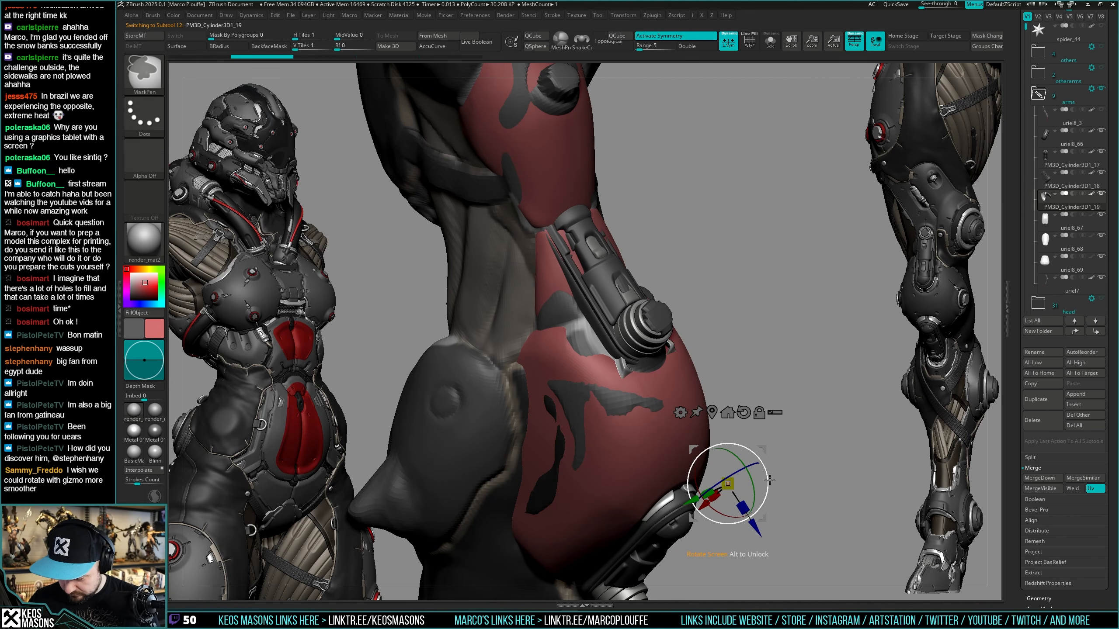
Move and rotate the silver collar so it wraps around the round lower end of the upper cylinder part.
key(q)
key(alt+s)
mouse_move(796, 437)
mouse_down()
mouse_move(749, 399)
mouse_move(771, 433)
mouse_move(797, 423)
mouse_move(772, 457)
mouse_move(782, 432)
mouse_move(757, 395)
mouse_move(447, 301)
mouse_up()
key(w)
key(shift+ctrl+s)
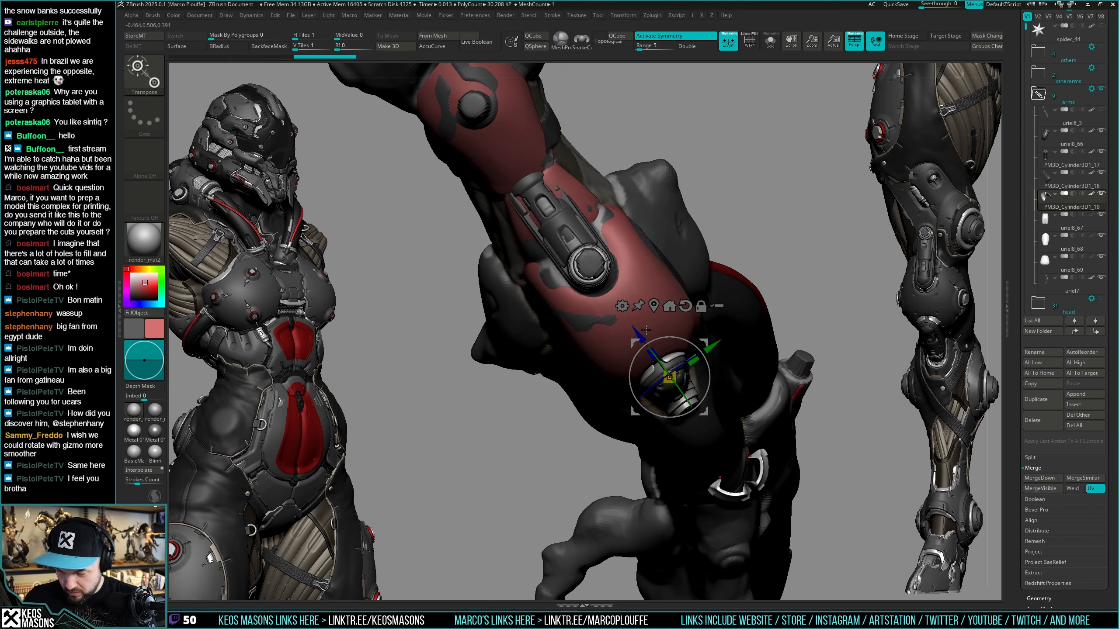
drag(639, 337, 512, 136)
drag(749, 264, 788, 349)
drag(507, 182, 489, 163)
drag(726, 264, 744, 307)
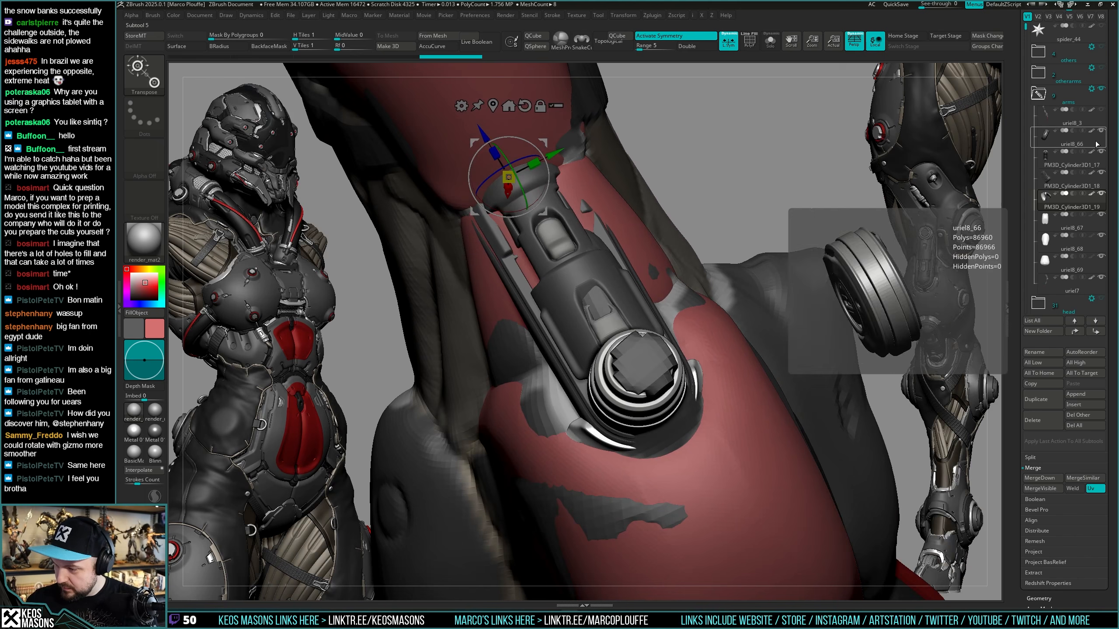
Hide the dark outer arm mesh, uriel7, and nudge the silver collar closer around the upper cylinder part's round end.
mouse_move(1050, 270)
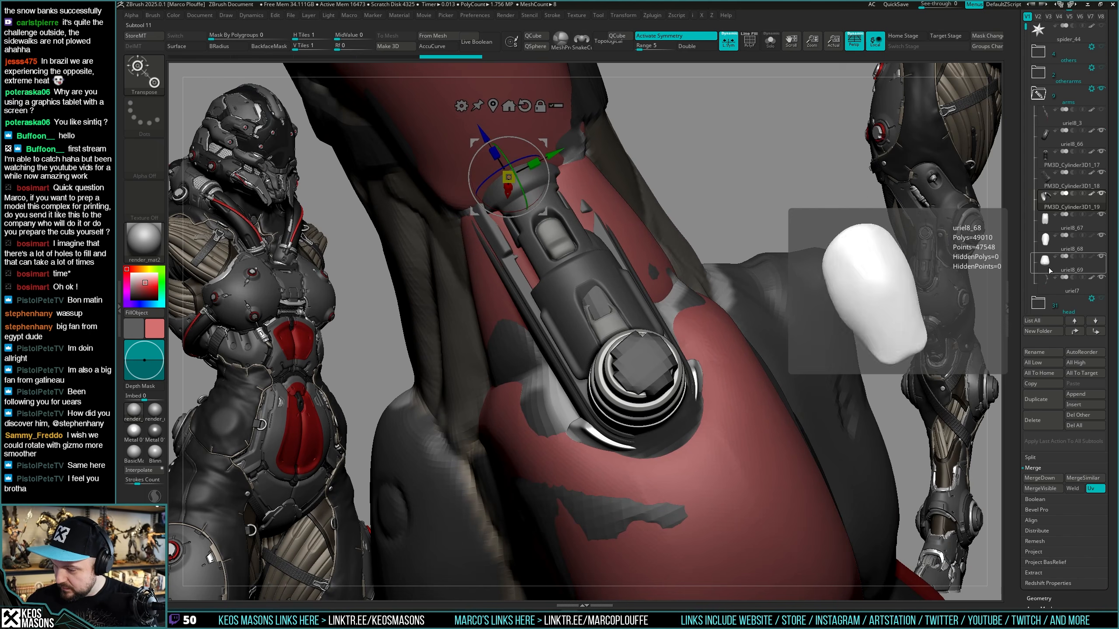
click(1101, 277)
drag(790, 377, 728, 419)
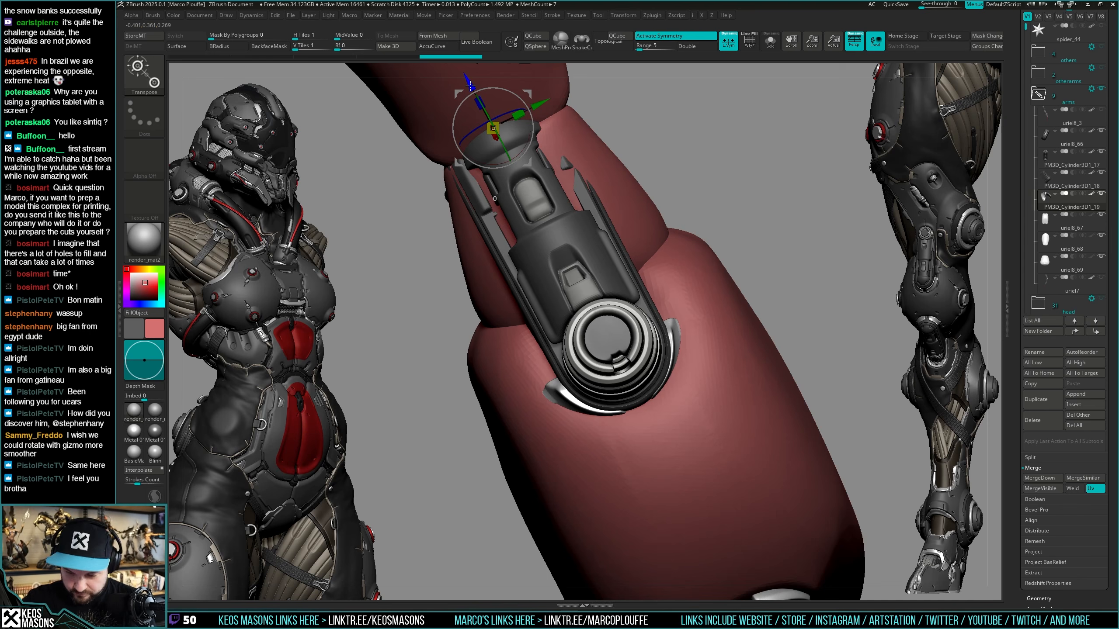
drag(470, 84, 476, 91)
right_drag(733, 357, 728, 370)
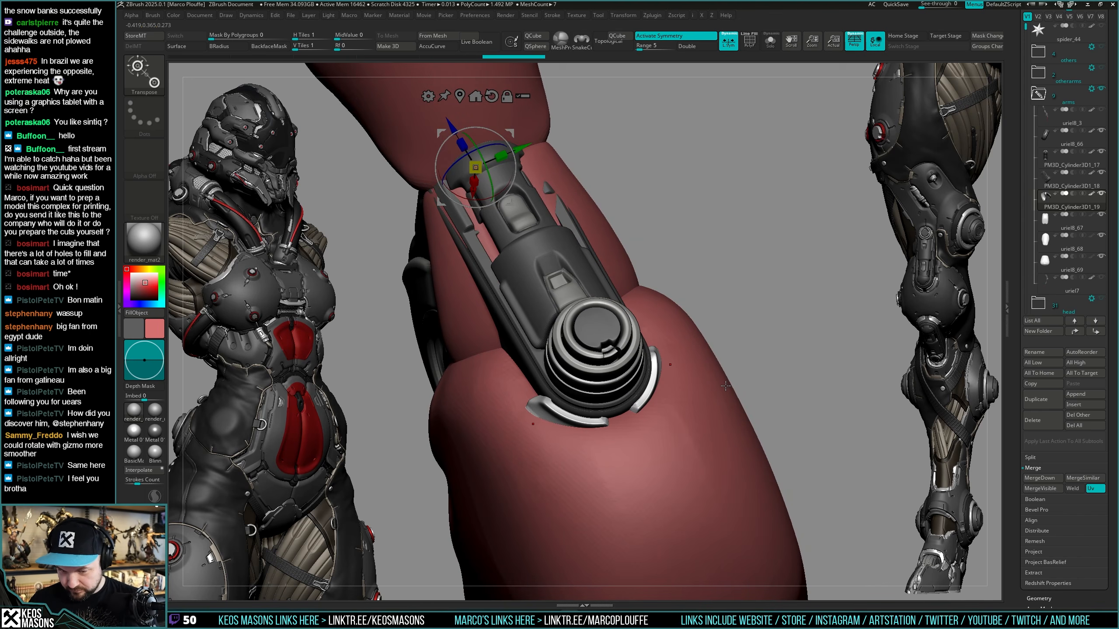
Show the dark outer arm mesh again and merge the silver collar back into the upper cylinder part, PM3D_Cylinder3D1_18.
key(q)
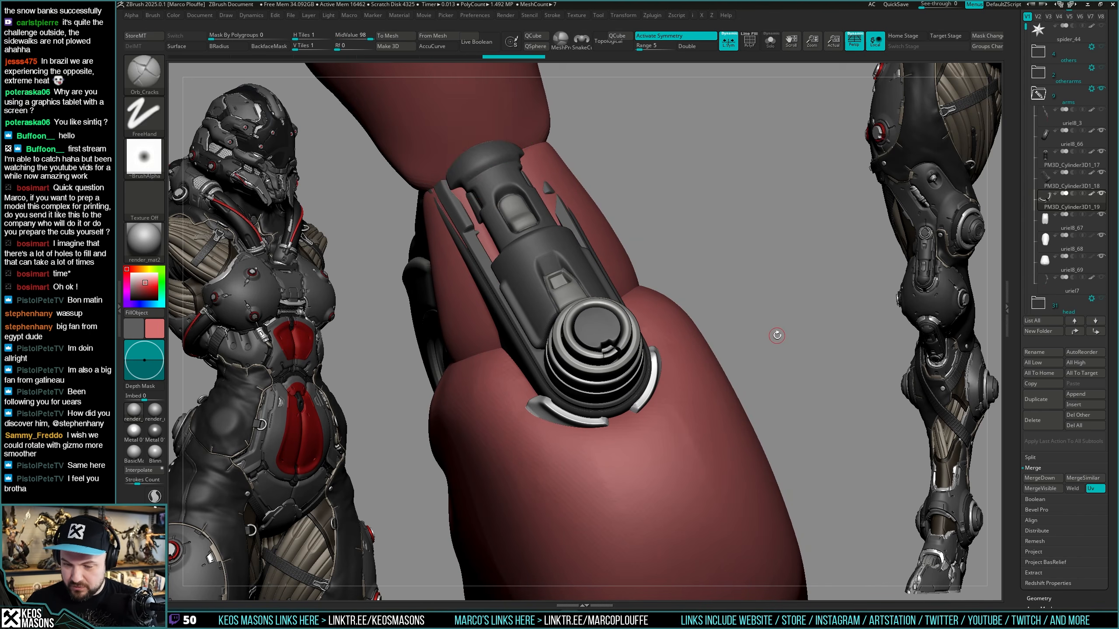
right_drag(777, 333, 806, 320)
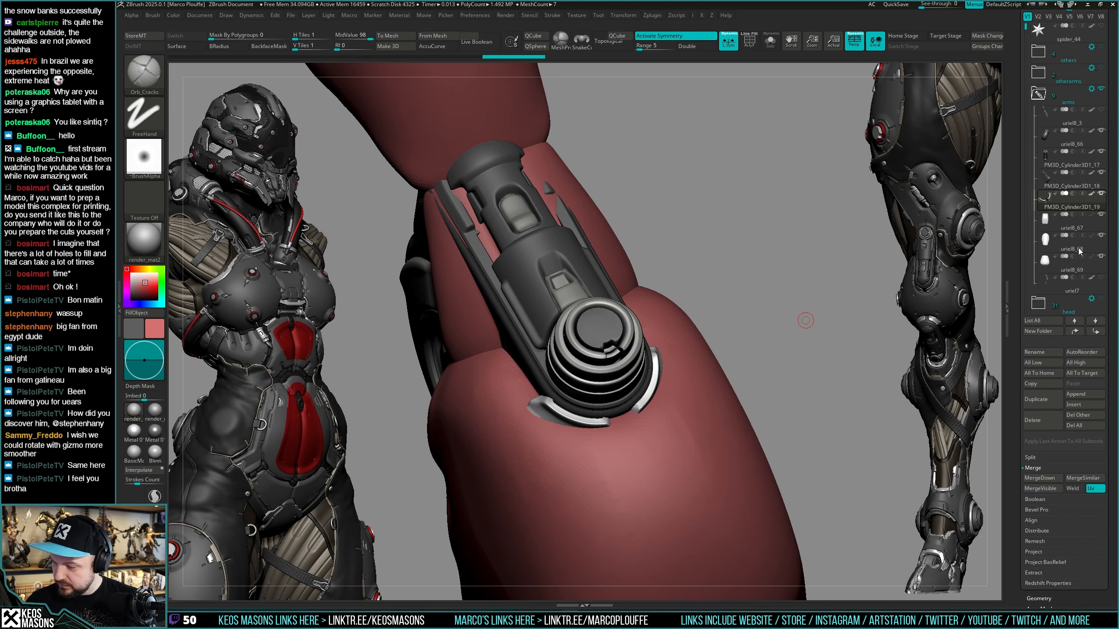
click(1101, 278)
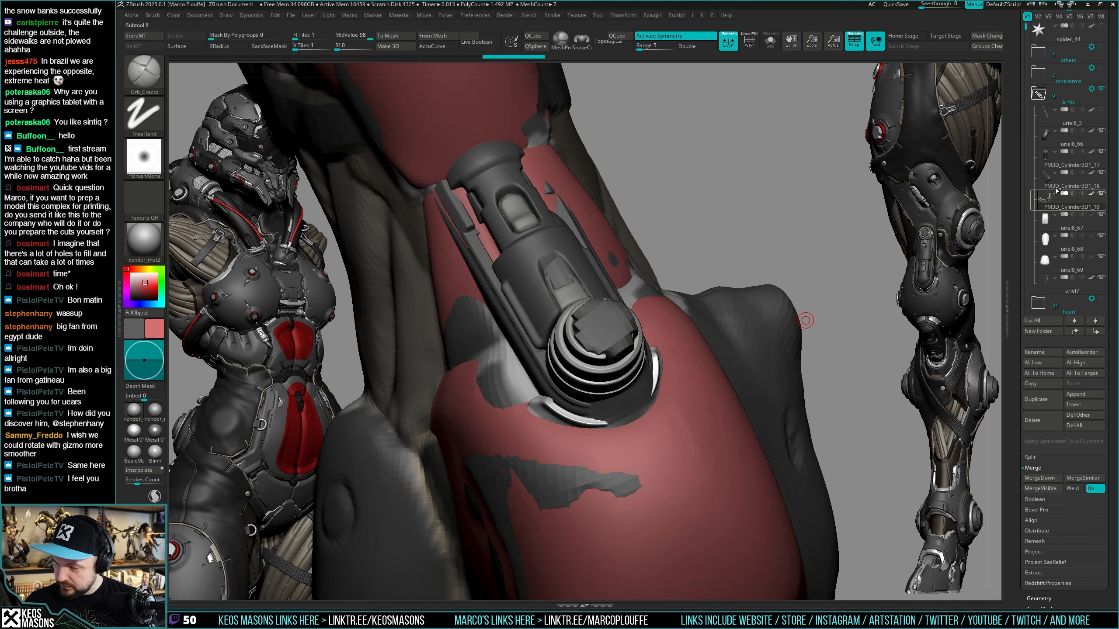
key(alt+s)
click(1074, 181)
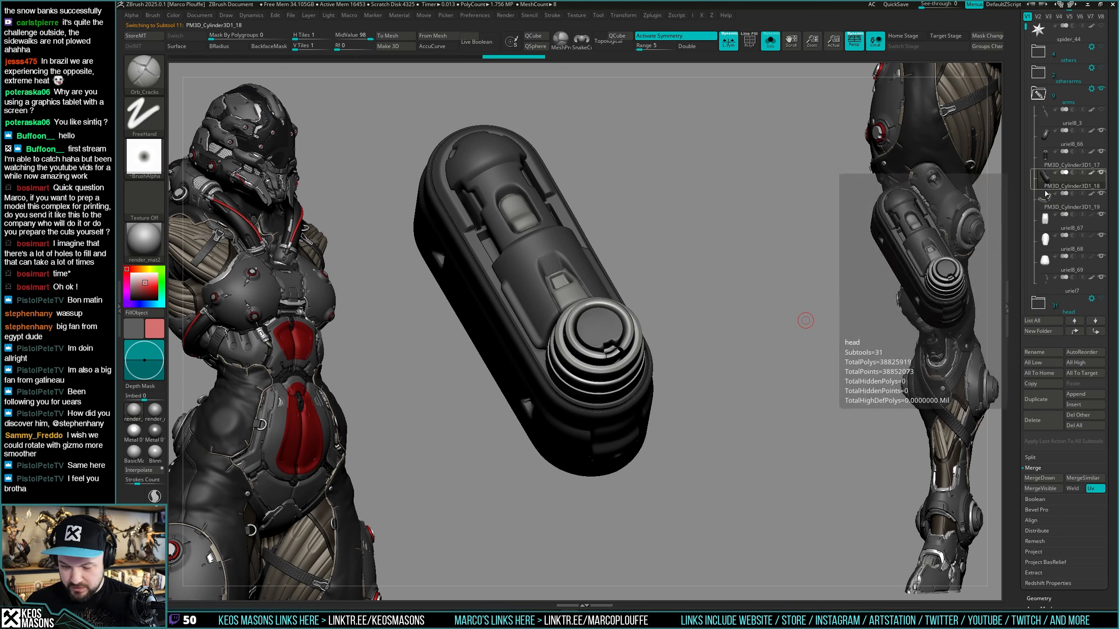
click(1053, 479)
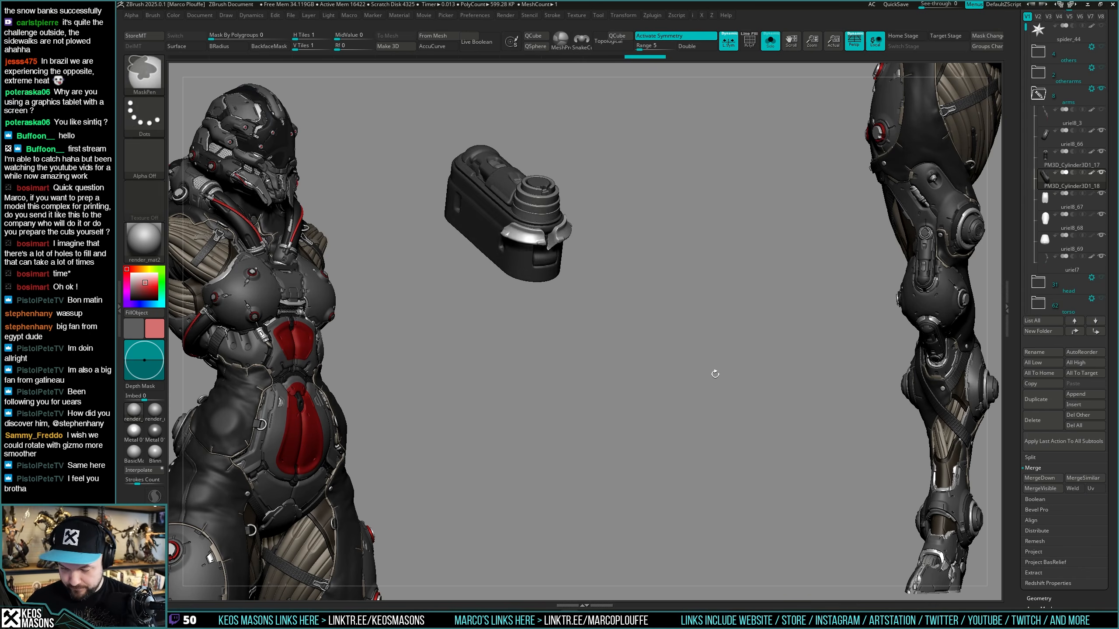
key(alt+s)
mouse_move(672, 383)
right_down()
mouse_move(573, 364)
mouse_move(664, 373)
right_up()
Push the dark arm mesh, uriel7, inward with the Move brush where it pokes through the red core.
key(x)
click(635, 335)
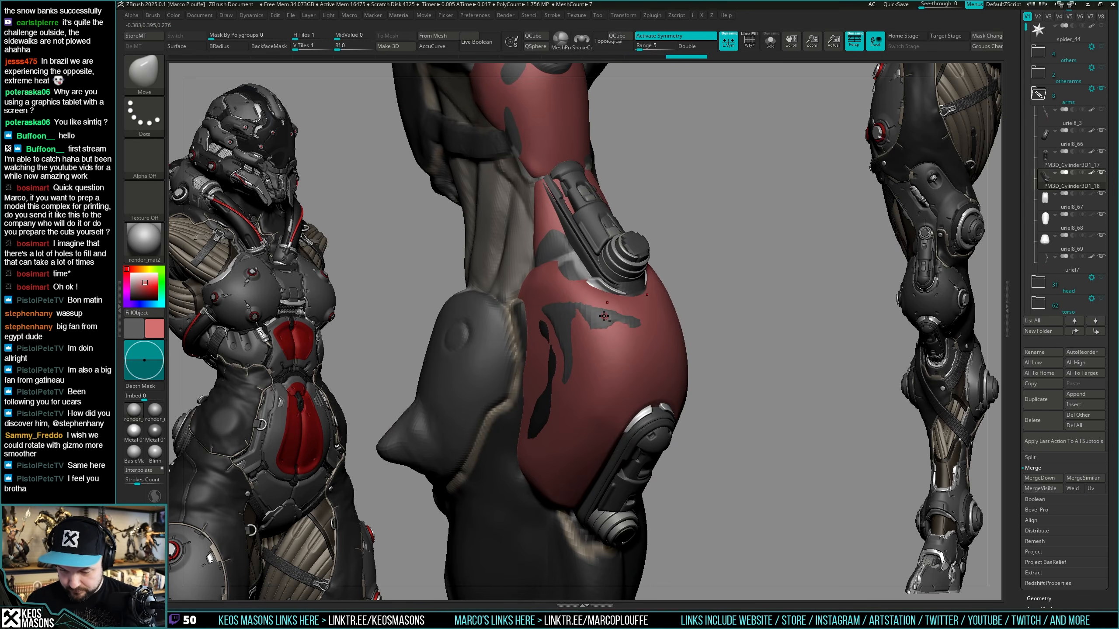
alt+click(600, 334)
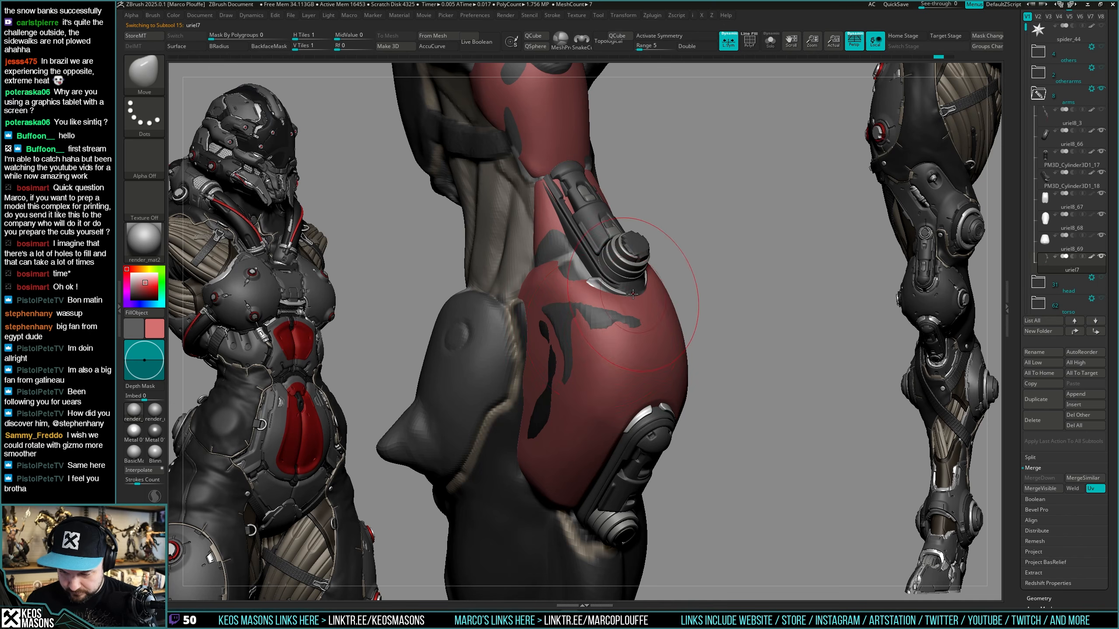
key(alt+s)
right_drag(661, 304, 636, 296)
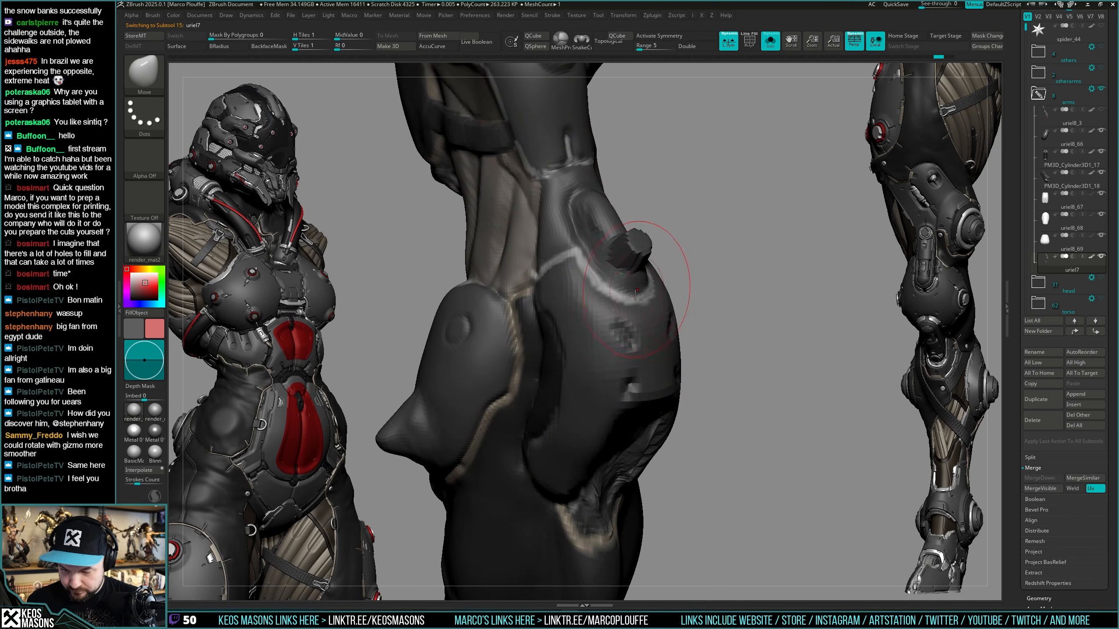
key(alt+s)
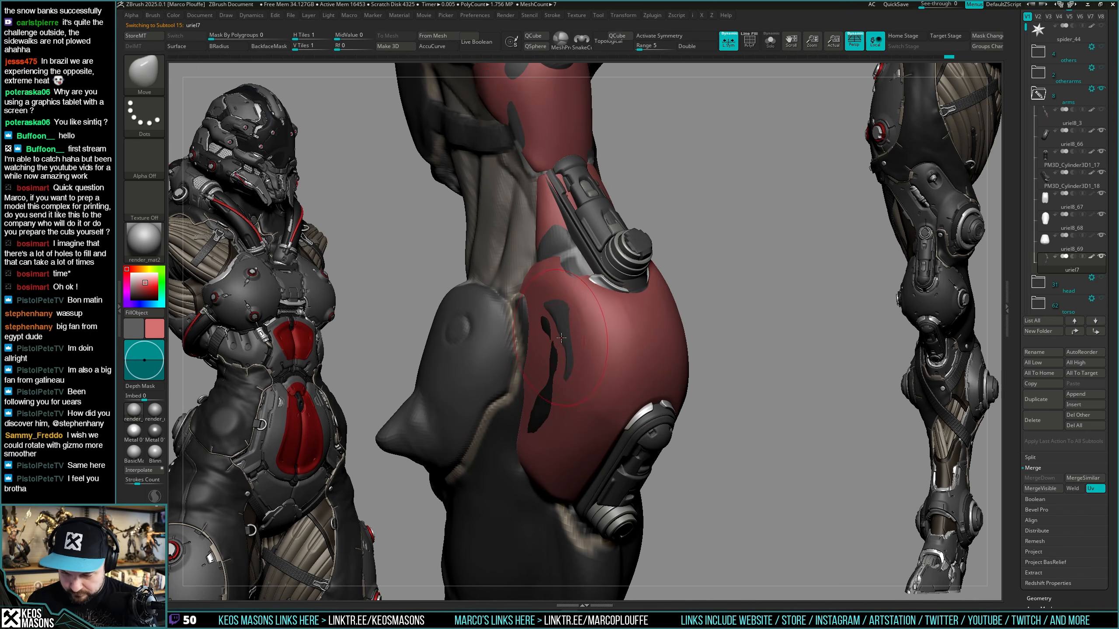
mouse_move(561, 337)
right_down()
mouse_move(646, 346)
mouse_move(729, 311)
mouse_move(794, 307)
mouse_move(791, 287)
mouse_move(795, 328)
mouse_move(806, 326)
mouse_move(794, 305)
mouse_move(797, 347)
mouse_move(795, 337)
mouse_move(783, 367)
mouse_move(782, 317)
mouse_move(776, 379)
mouse_move(789, 334)
right_up()
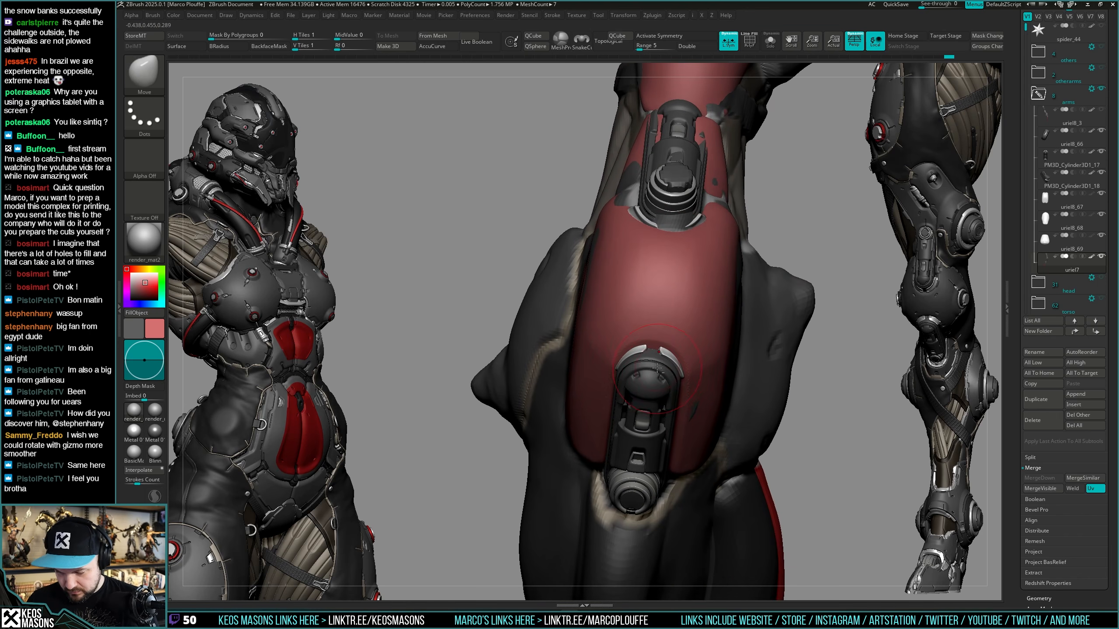
key(alt+s)
key(alt+s)
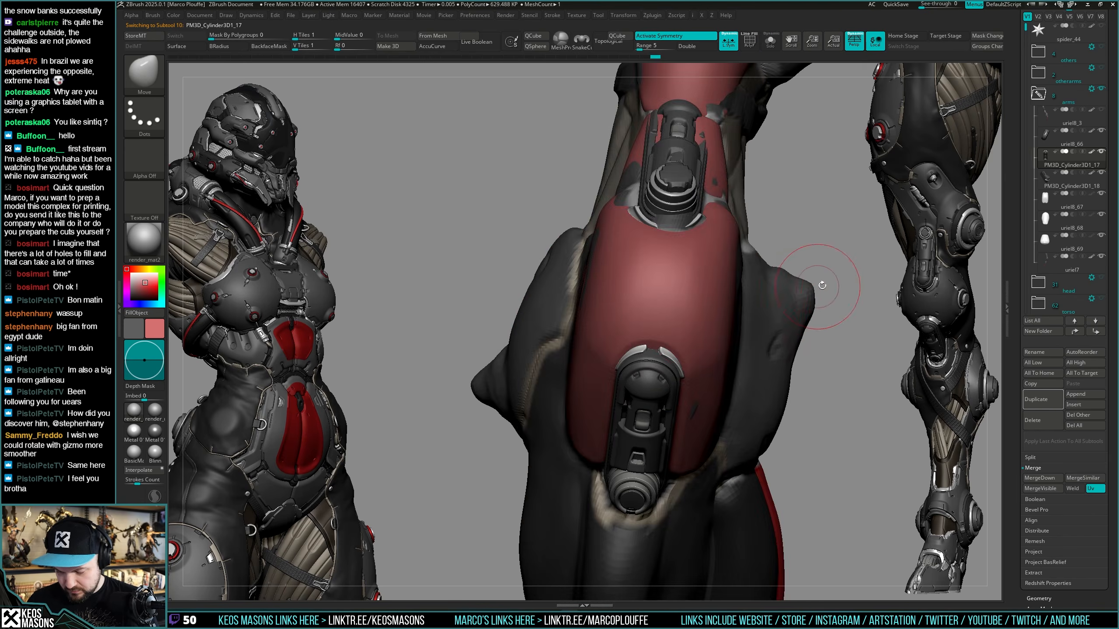
right_drag(819, 283, 781, 337)
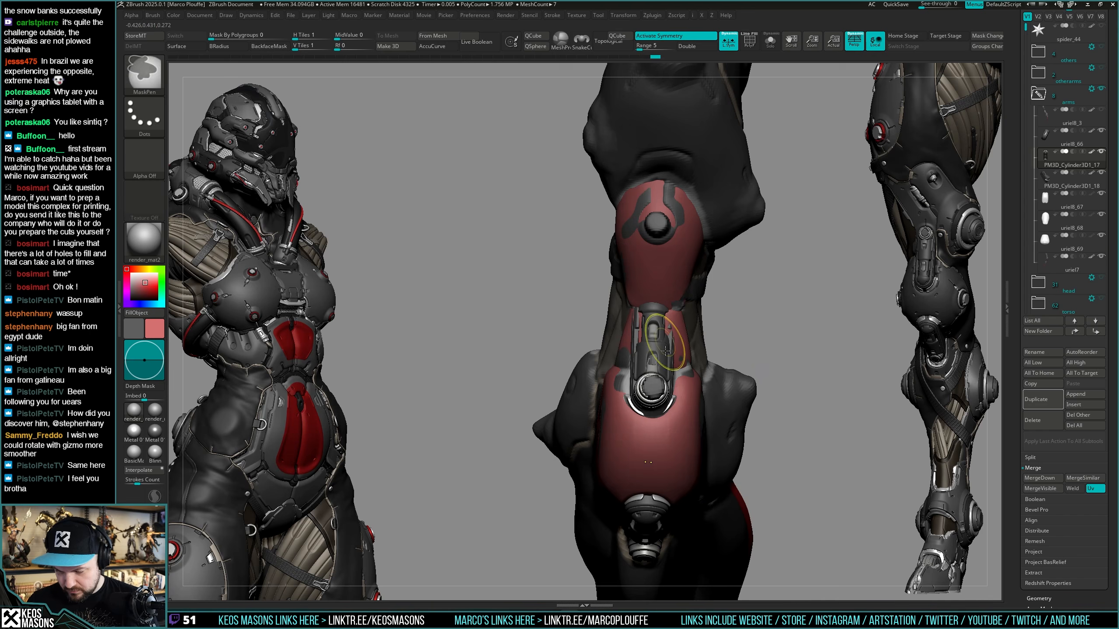
Select the cylindrical hinge part between the red arm plates and adjust its angle and placement with the gizmo.
mouse_move(781, 353)
right_down()
mouse_move(788, 302)
mouse_move(774, 347)
right_up()
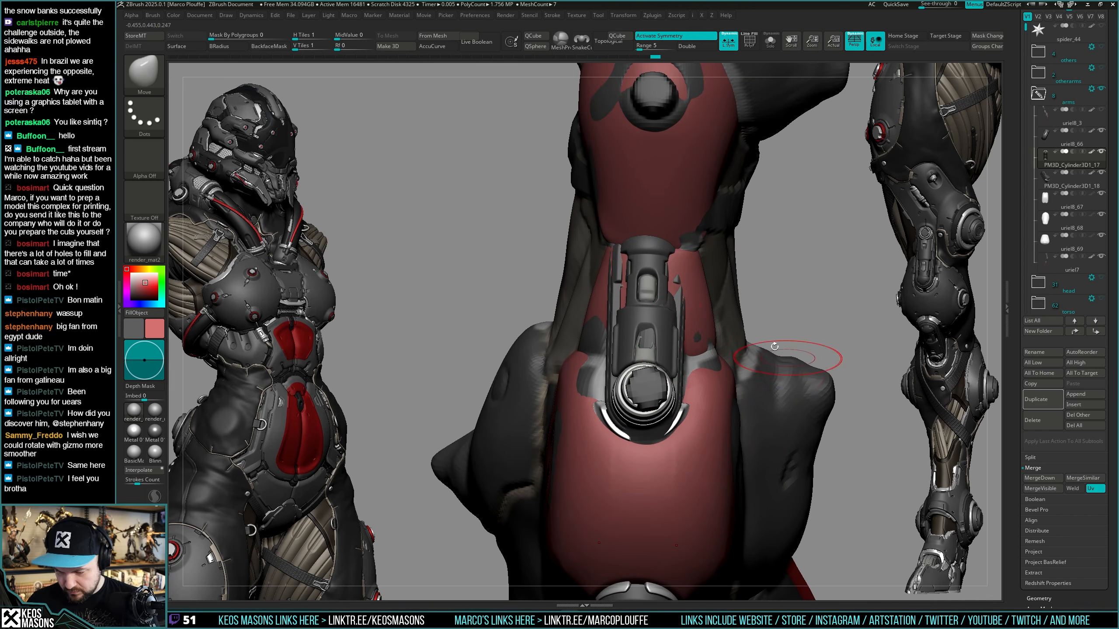
alt+click(667, 323)
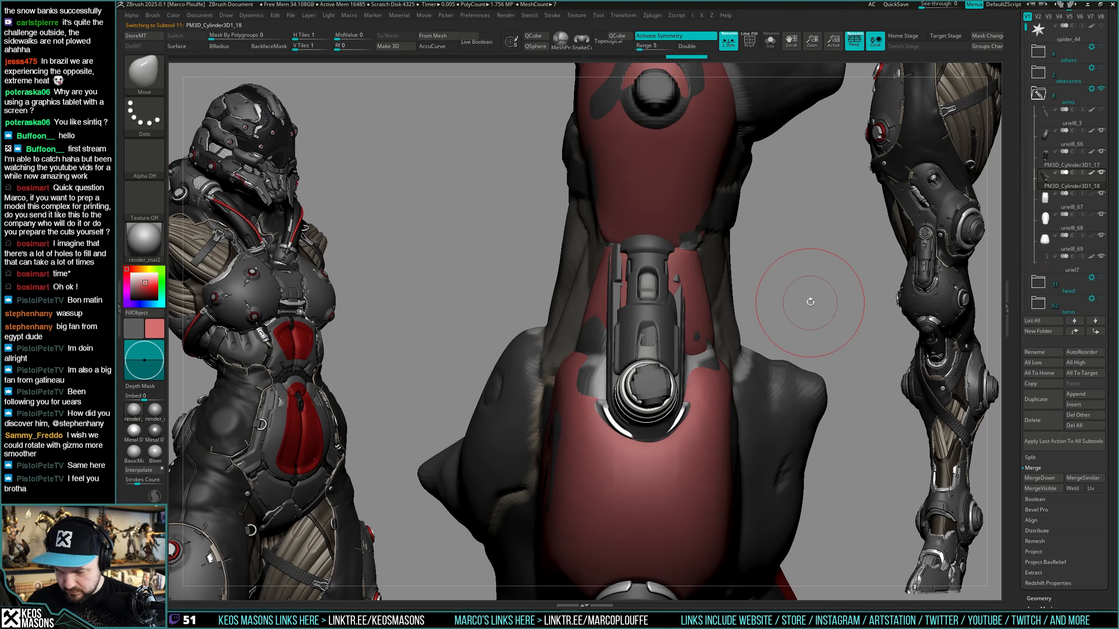
right_drag(810, 302, 814, 305)
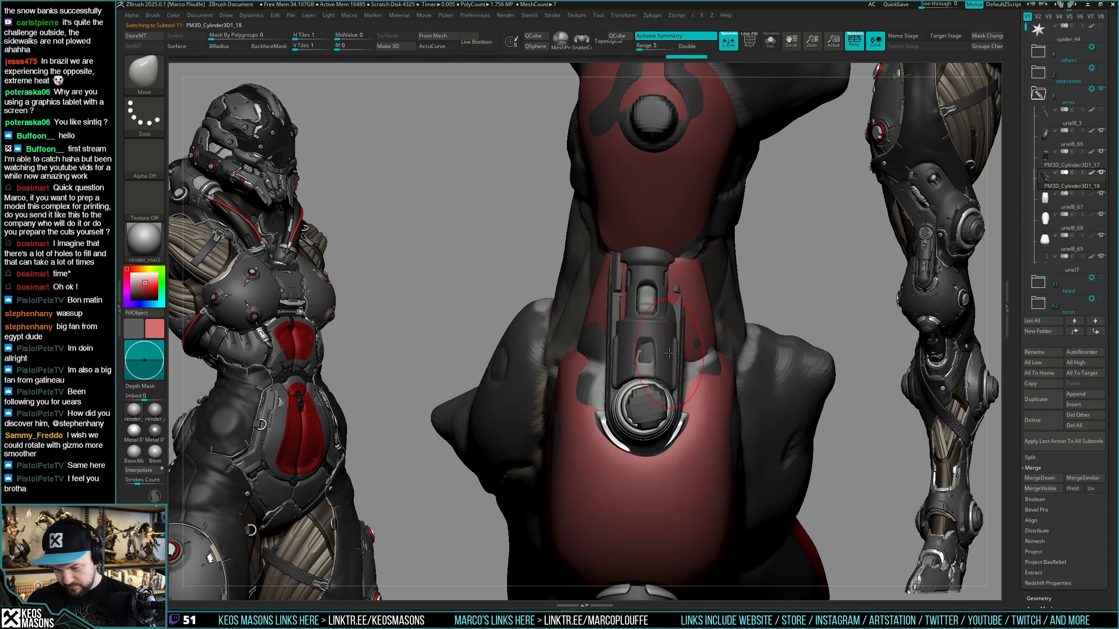
drag(677, 356, 681, 356)
key(w)
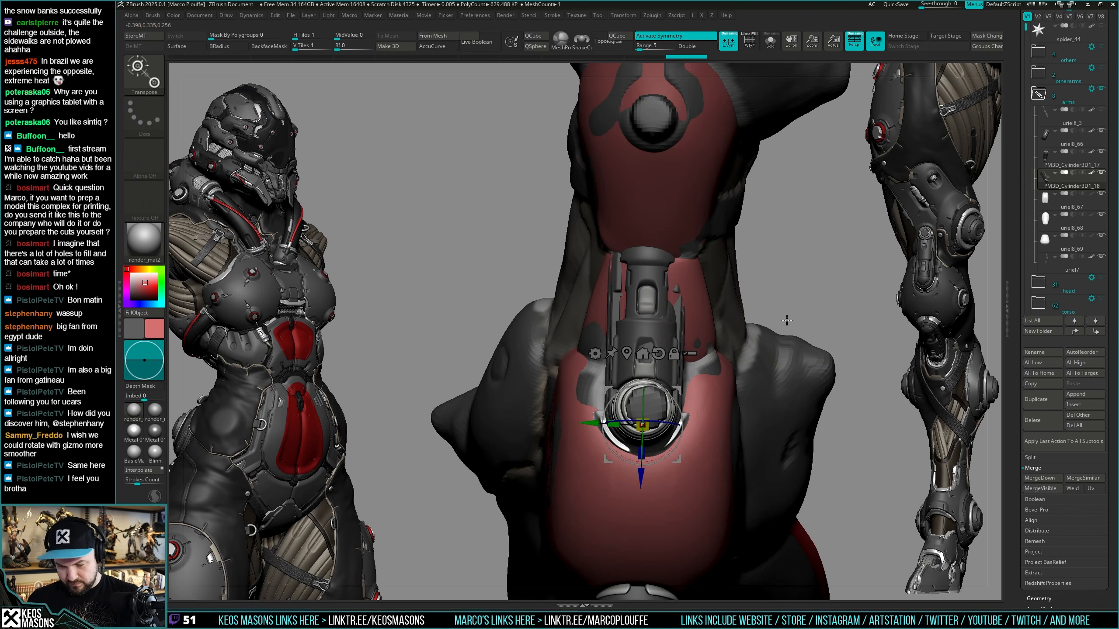
drag(669, 450, 670, 452)
alt+right_drag(669, 452, 659, 462)
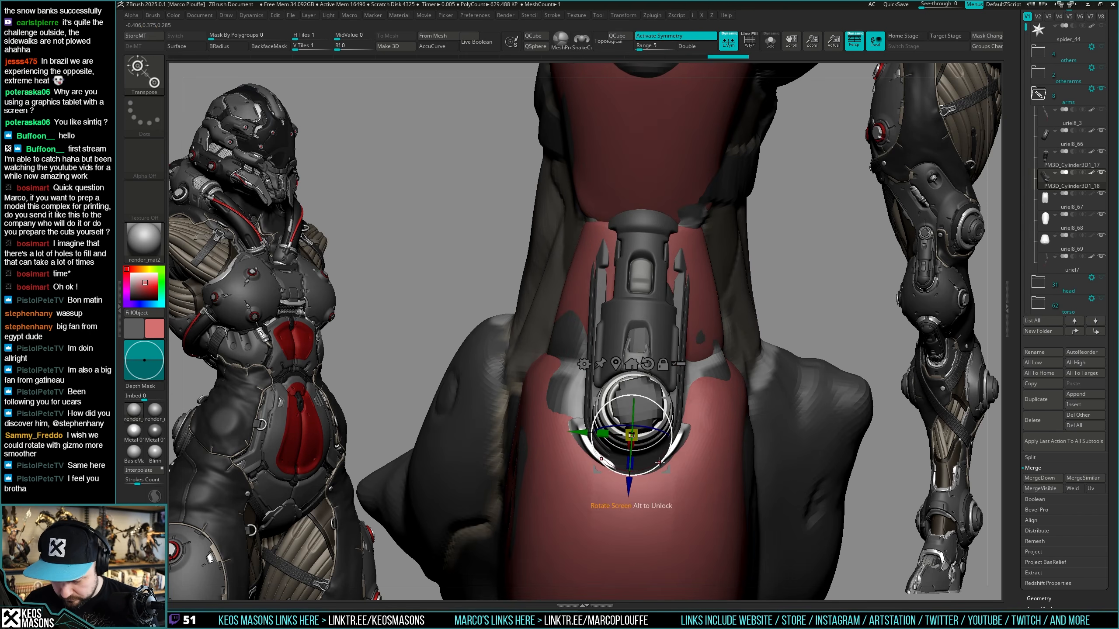
drag(659, 461, 672, 473)
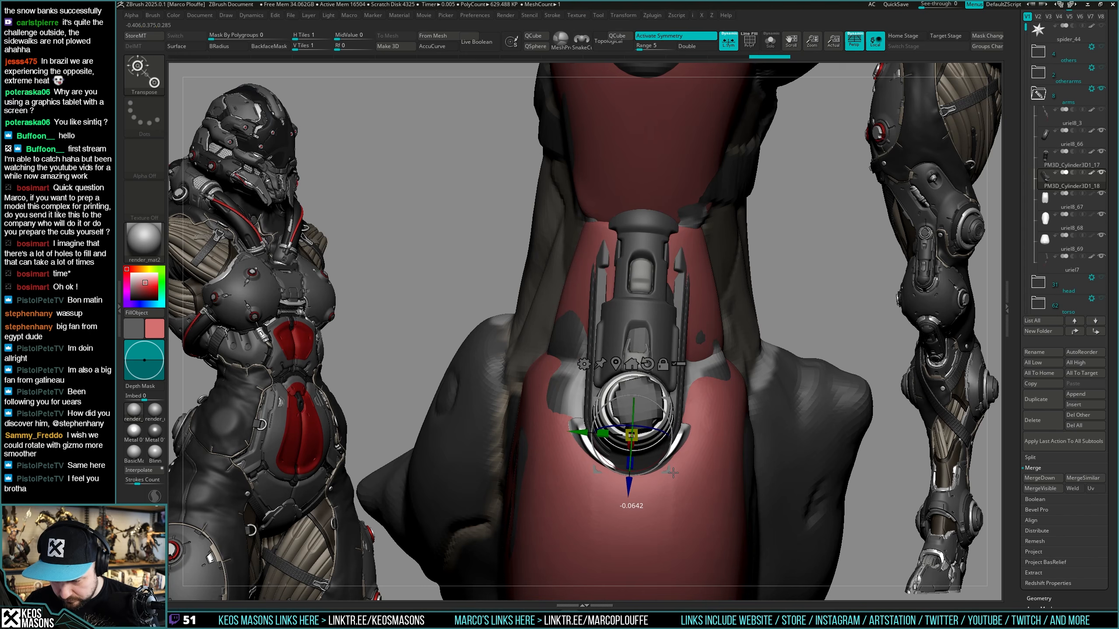
drag(677, 472, 672, 465)
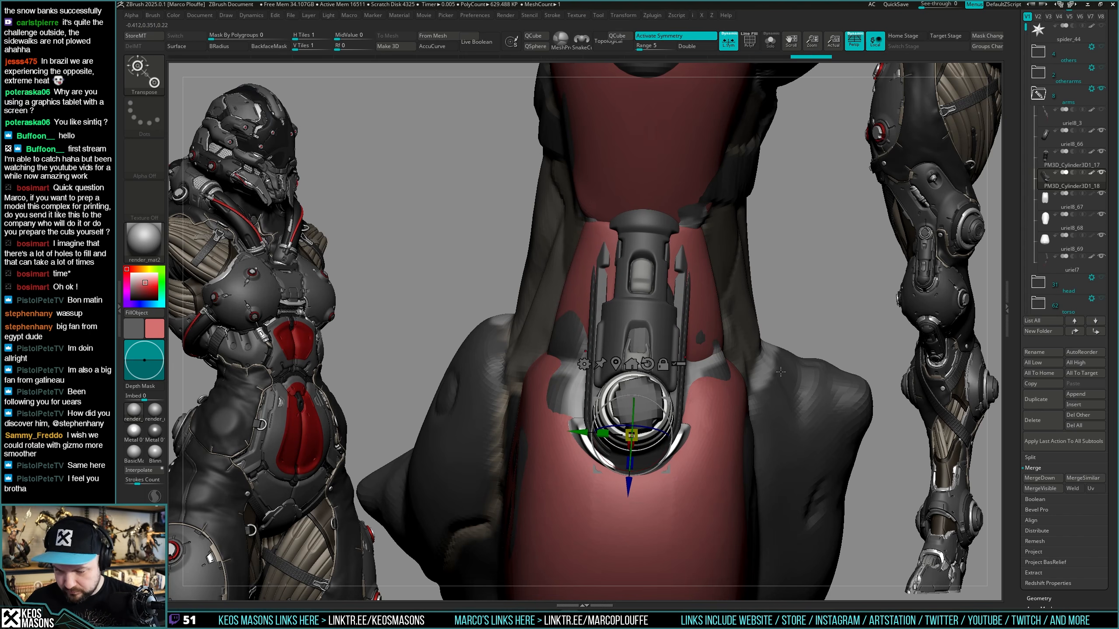
mouse_move(781, 371)
mouse_down()
mouse_move(691, 374)
mouse_move(881, 372)
mouse_up()
key(q)
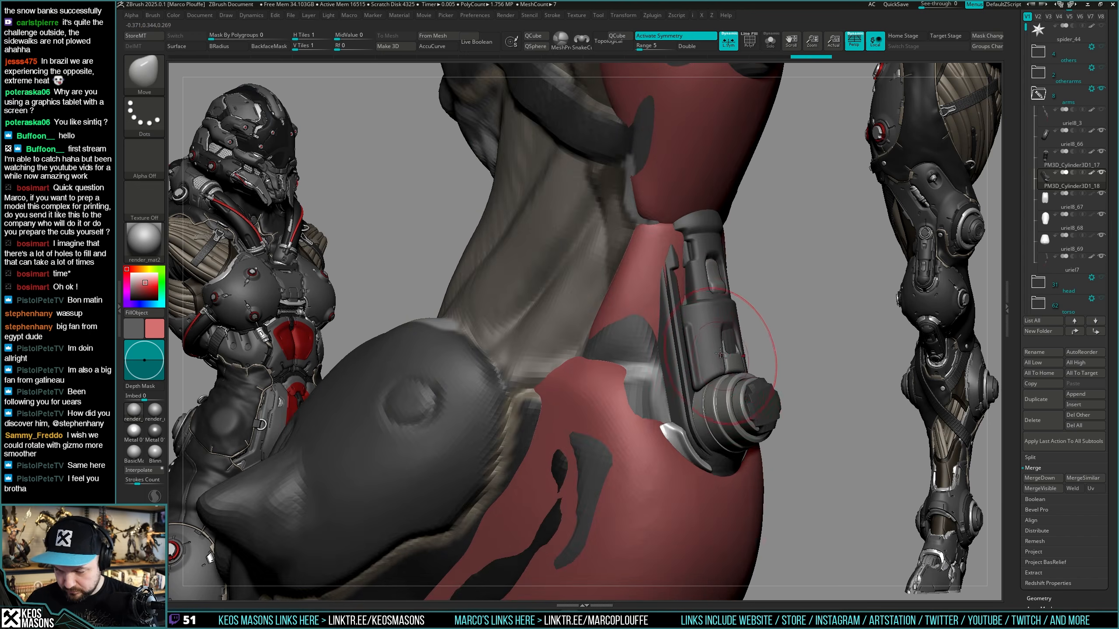
Examine the hinge part both isolated and in place against the surrounding arm armour.
key(alt+s)
ctrl+right_drag(720, 354, 713, 390)
key(alt+s)
right_click(712, 356)
key(alt+s)
right_click(720, 375)
key(shift+f)
key(shift+f)
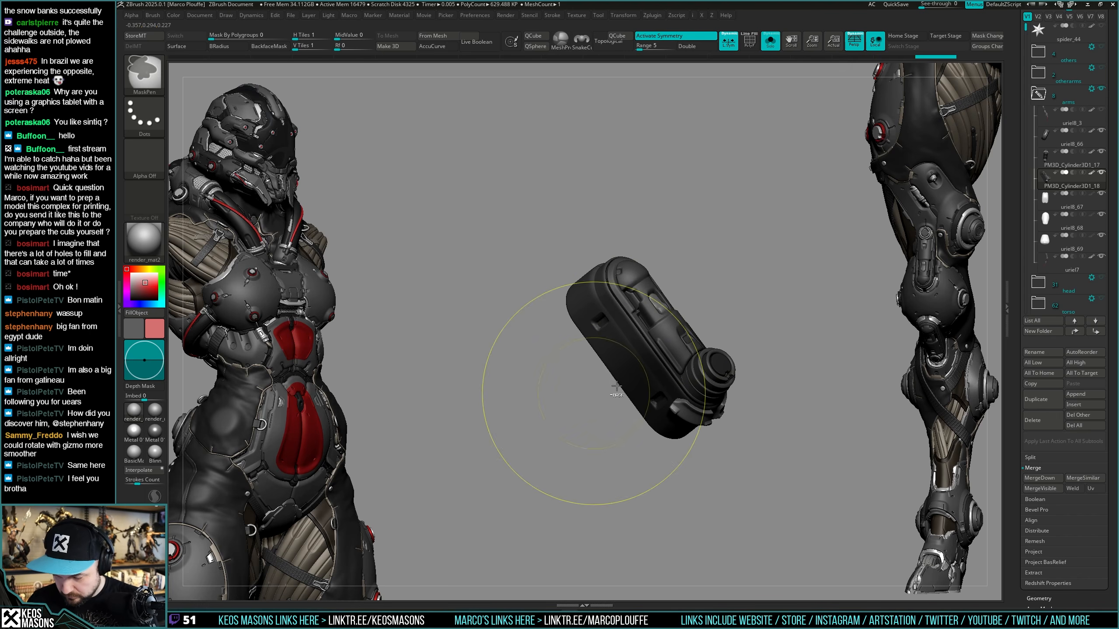
key(alt+s)
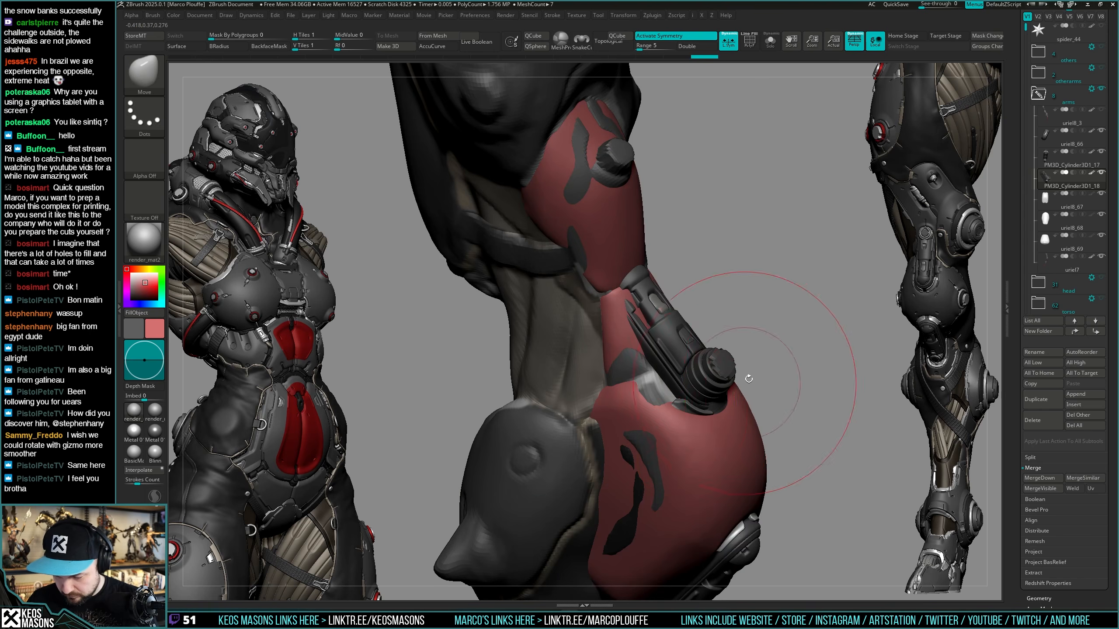
Try to slide the hinge part along its Z axis on the lower red plate.
key(w)
mouse_move(736, 436)
mouse_down()
mouse_move(753, 459)
mouse_move(745, 440)
mouse_up()
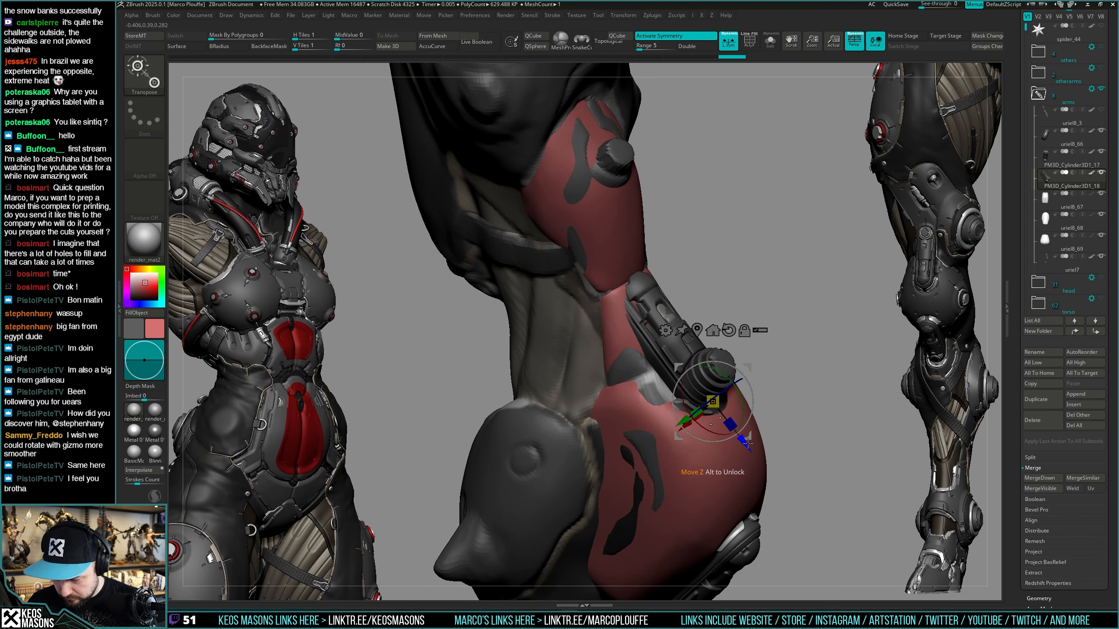
key(ctrl+z)
key(ctrl+shift+z)
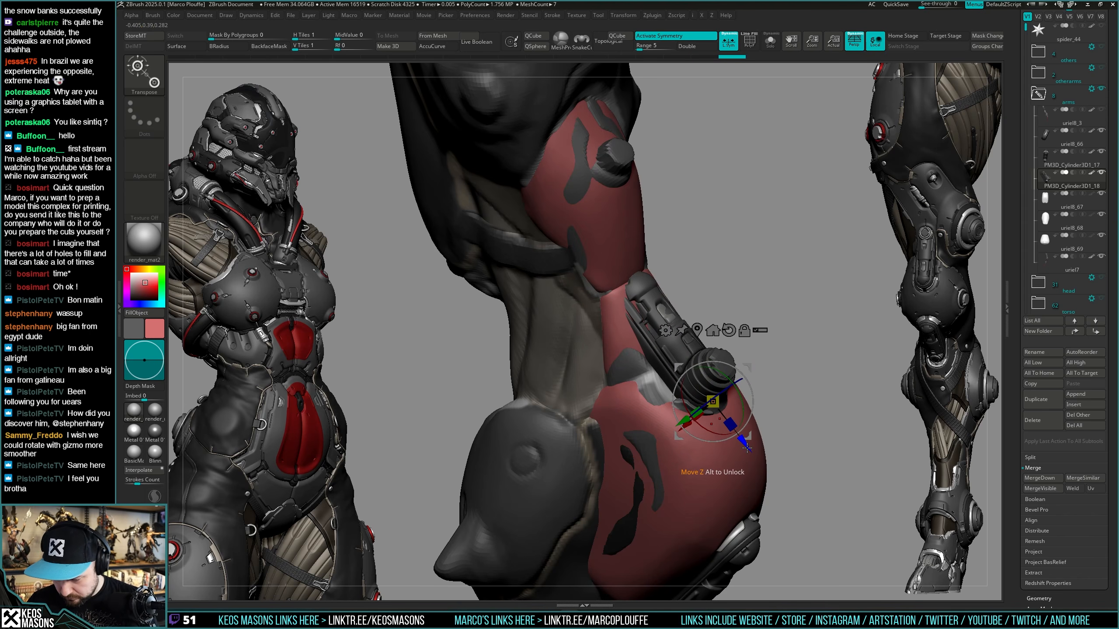
key(q)
key(space)
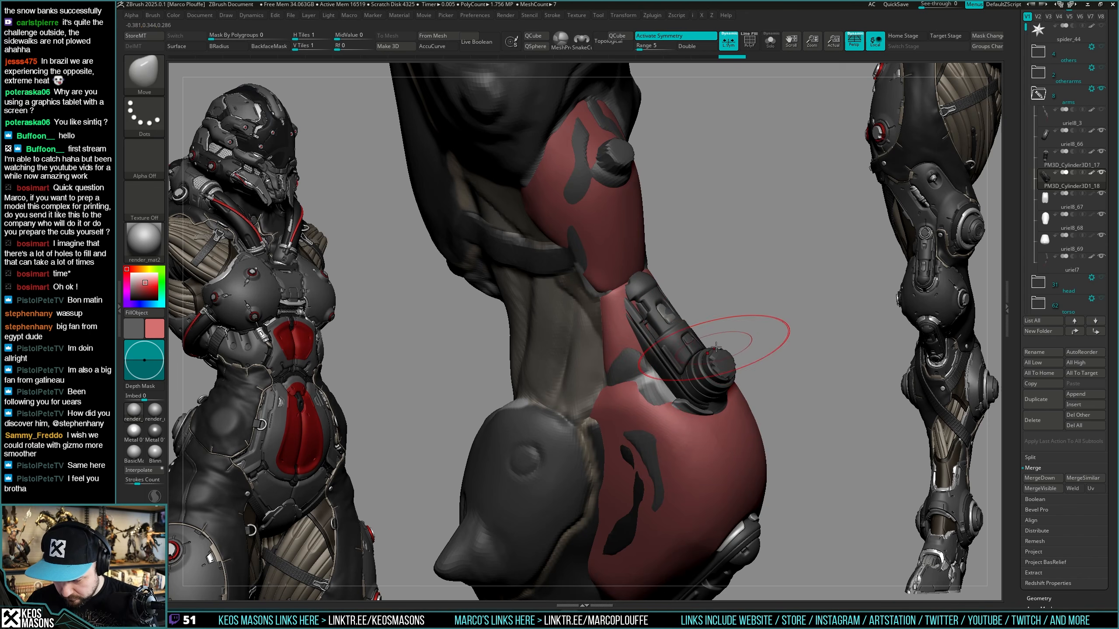
key(shift+s)
key(ctrl+z)
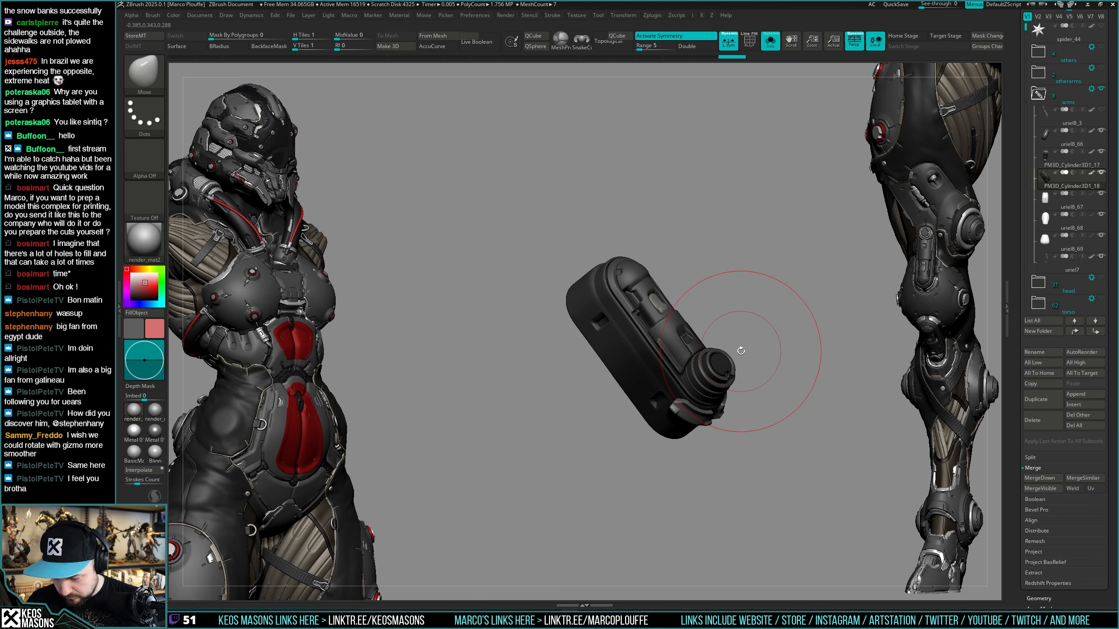
Shorten the hinge part by scaling it along its Z axis in two passes, the second to about 0.89.
key(w)
alt+drag(724, 416, 721, 410)
key(shift+s)
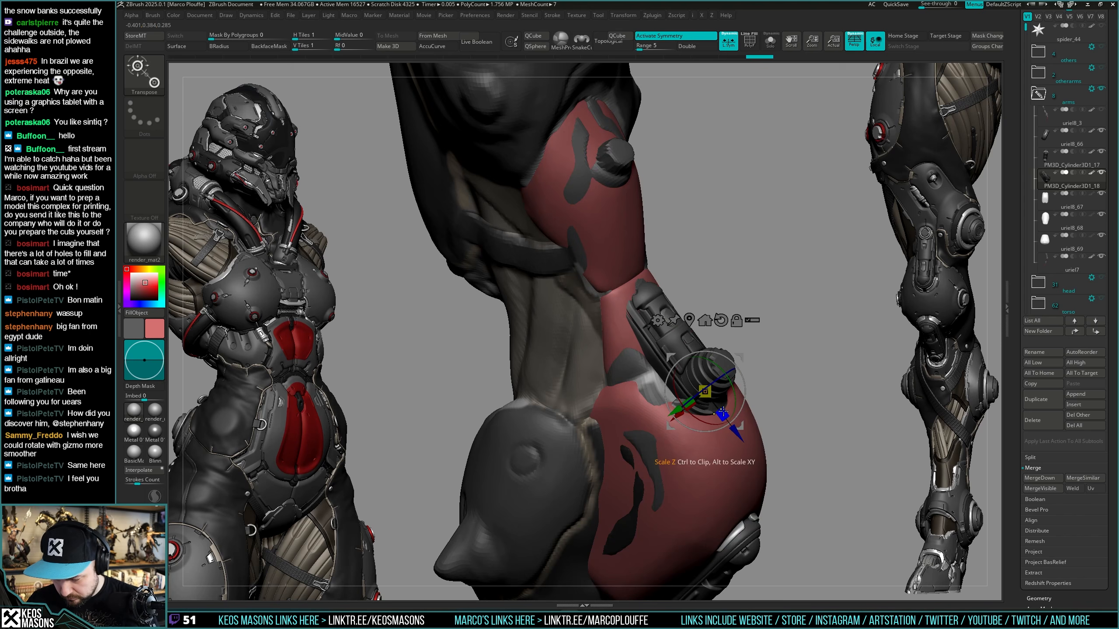
key(shift+s)
key(q)
key(ctrl)
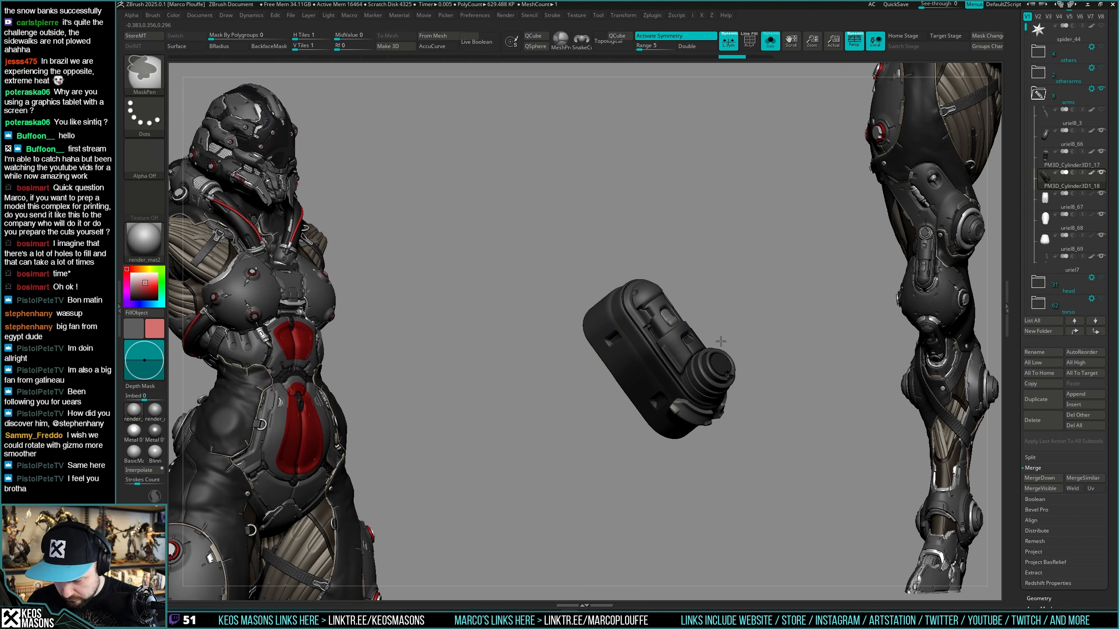
key(w)
key(shift+s)
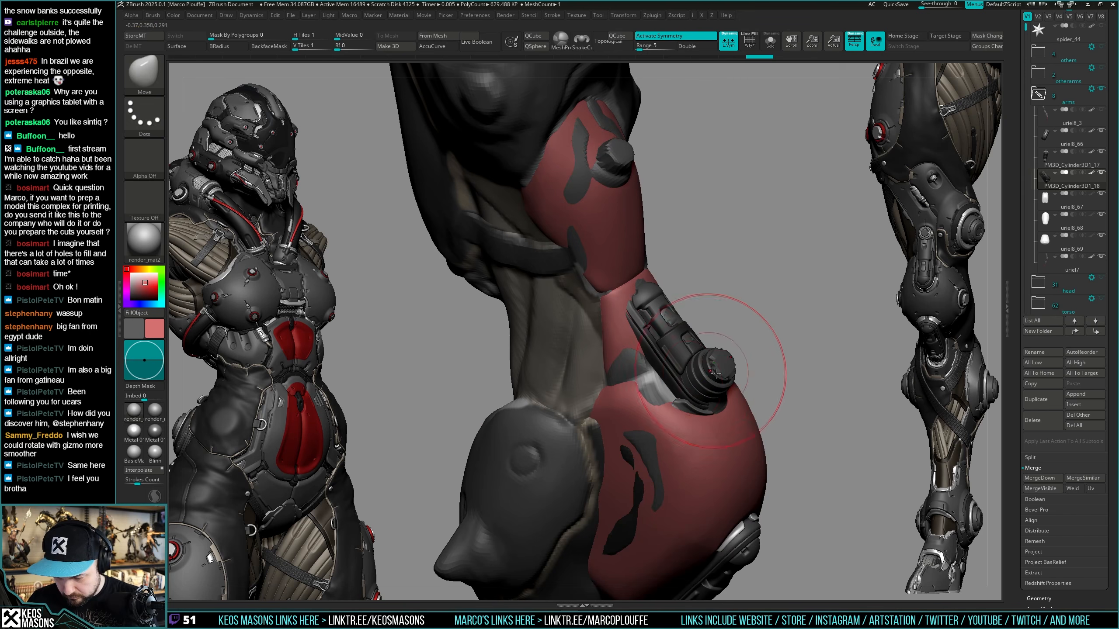
drag(722, 414, 721, 414)
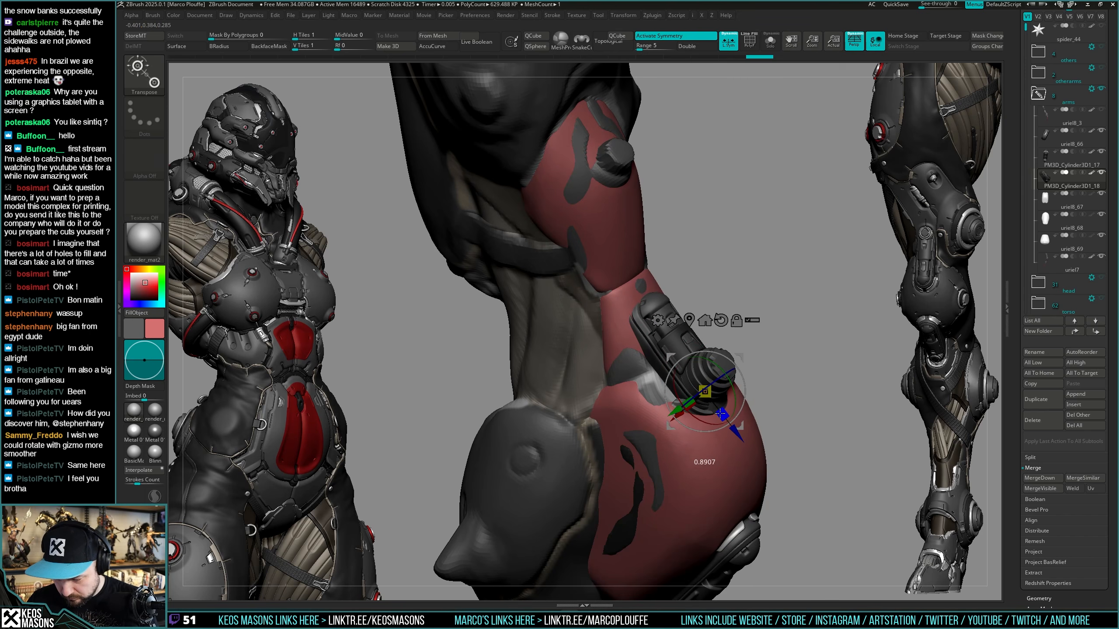
key(q)
key(shift+s)
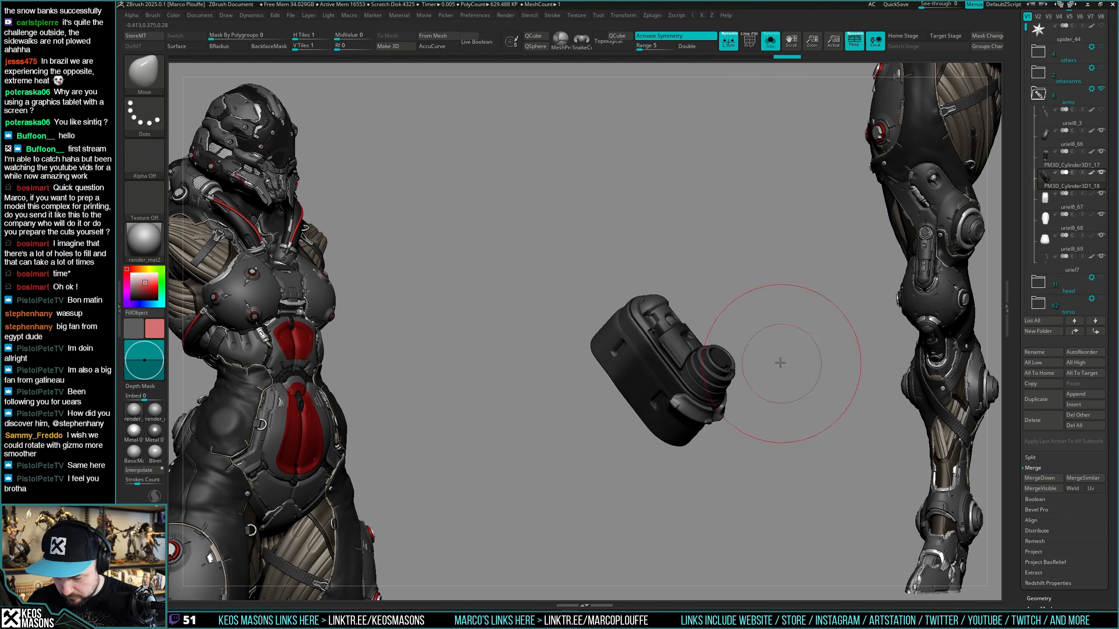
Examine how deeply the shortened hinge part sits in the arm, isolated and with the surrounding meshes ghosted.
drag(779, 362, 780, 399)
key(shift+s)
mouse_move(753, 396)
right_down()
mouse_move(764, 400)
mouse_move(687, 378)
mouse_move(716, 375)
mouse_move(702, 347)
right_up()
key(shift+t)
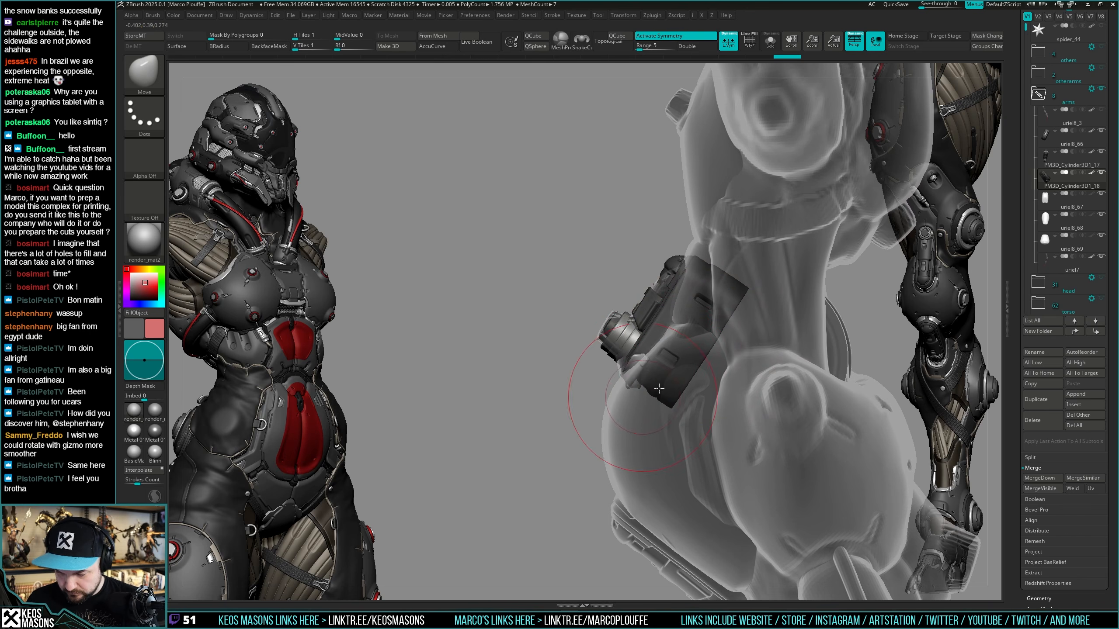
key(w)
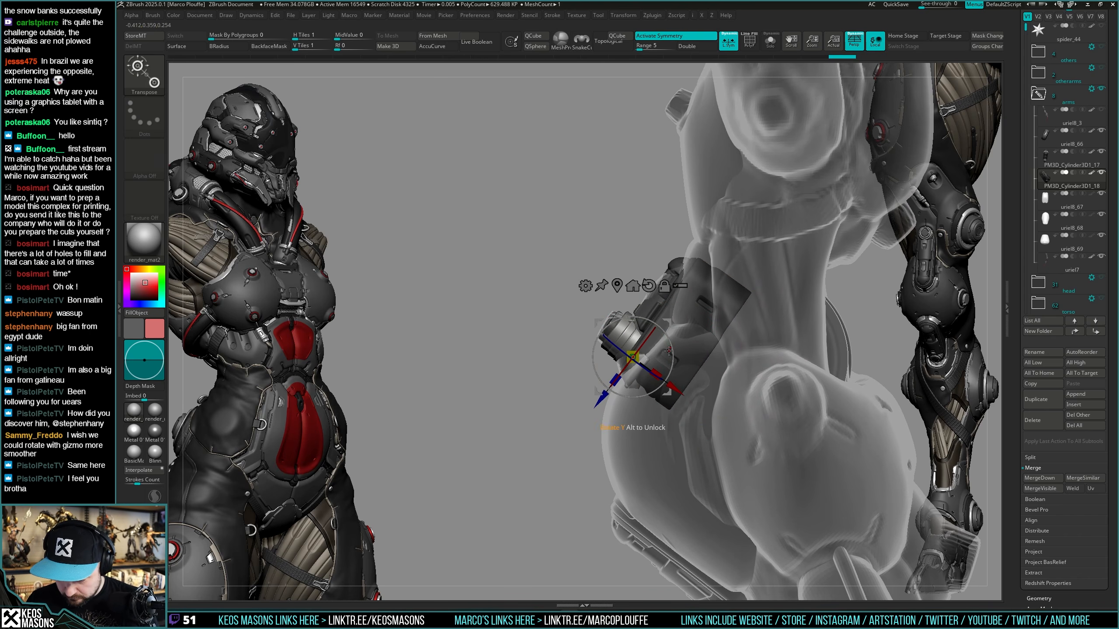
key(q)
key(shift+s)
right_drag(688, 345, 742, 362)
key(shift+s)
key(shift+t)
Select the dark arm mesh under the red plates and smooth away the old peg inside its slot.
key(1)
click(768, 334)
key(space)
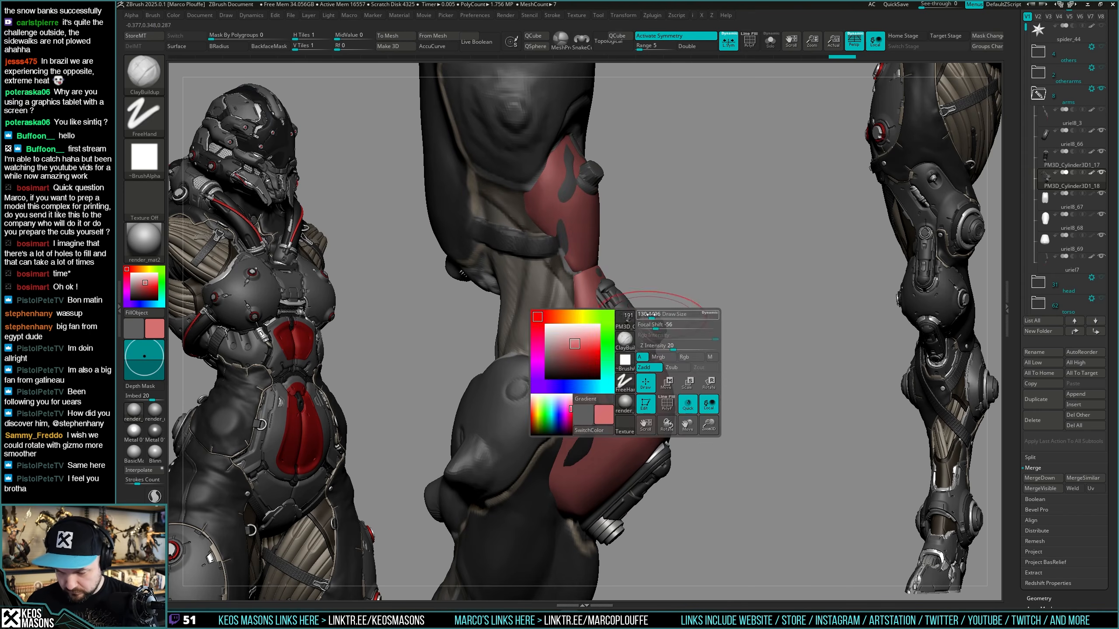
right_drag(649, 315, 680, 300)
alt+click(621, 169)
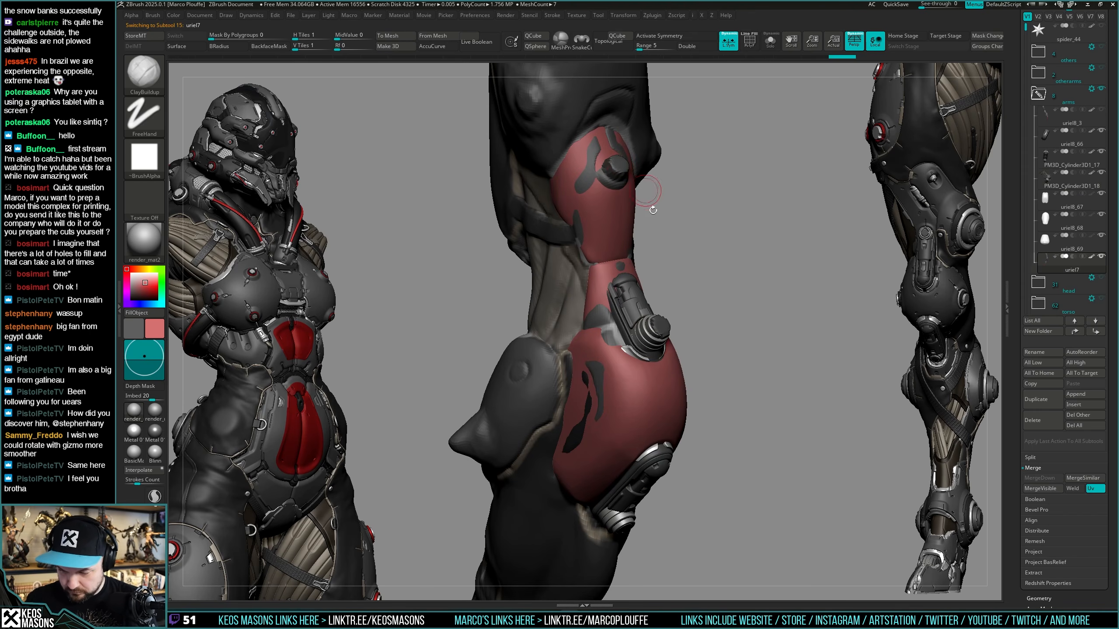
key(shift+s)
right_drag(649, 339, 621, 313)
key(shift+s)
key(shift+s)
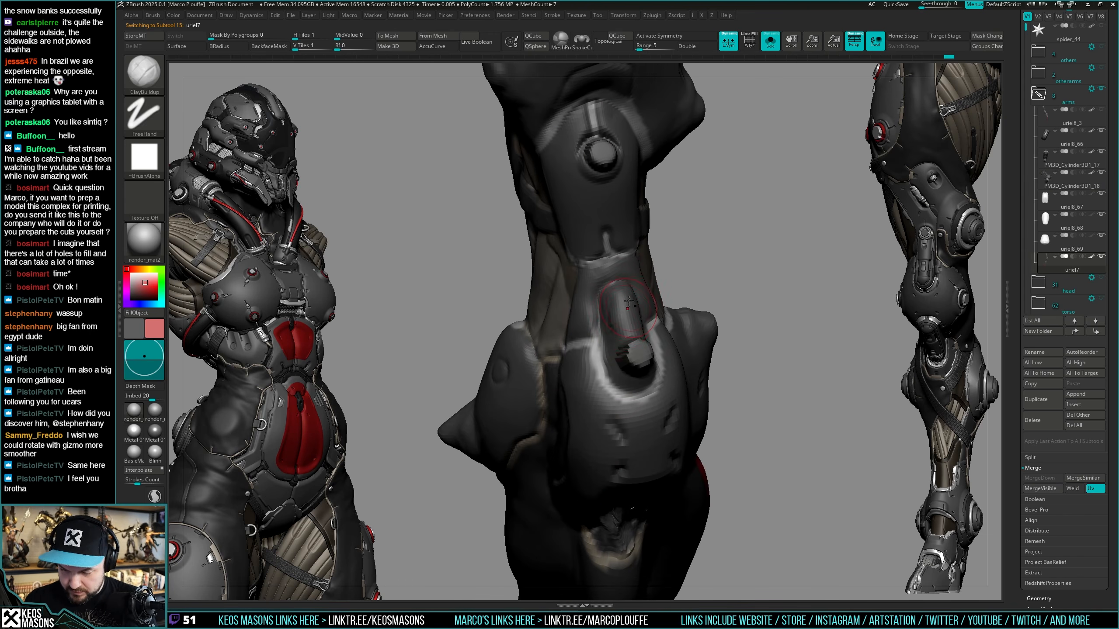
right_drag(637, 358, 657, 353)
shift+drag(634, 326, 639, 359)
right_drag(650, 357, 631, 358)
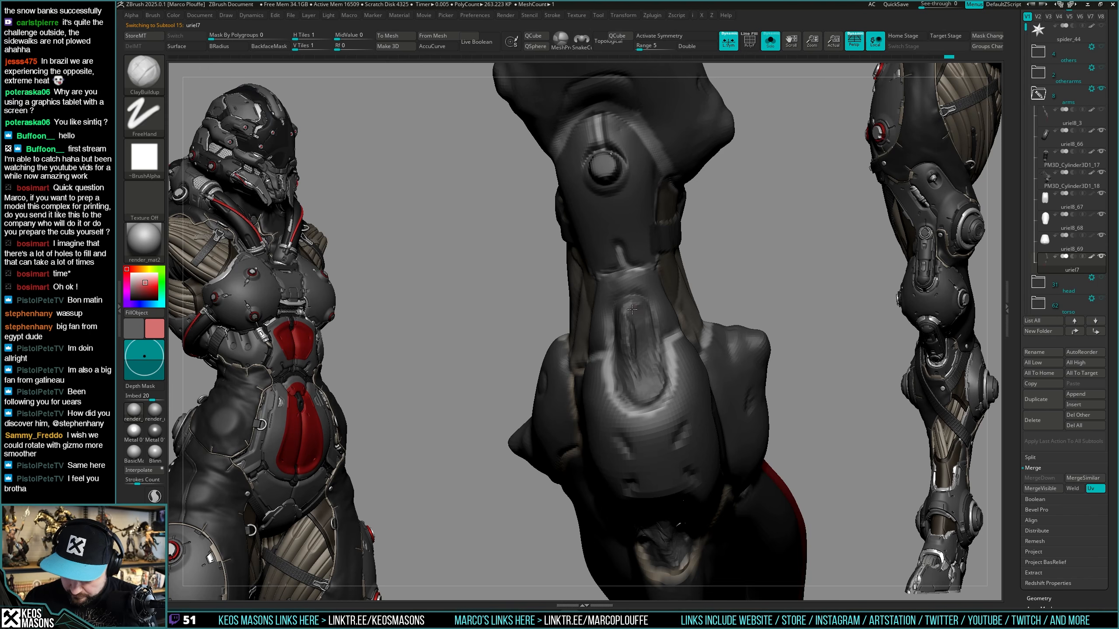
Carve and clean up the elongated recess for the hinge in the dark arm mesh with the ClayBuildup brush.
key(shift+s)
right_drag(636, 380, 650, 355)
key(shift+s)
alt+drag(638, 322, 651, 368)
drag(645, 313, 620, 323)
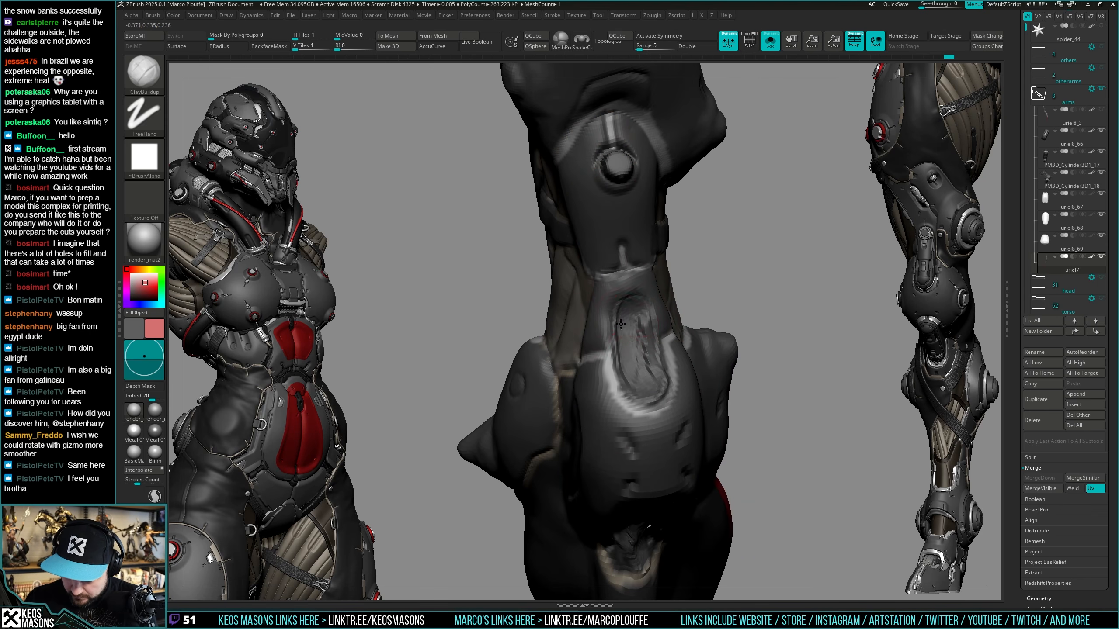
key(shift+s)
mouse_move(654, 359)
right_down()
mouse_move(676, 351)
mouse_move(634, 319)
right_up()
key(shift+s)
key(space)
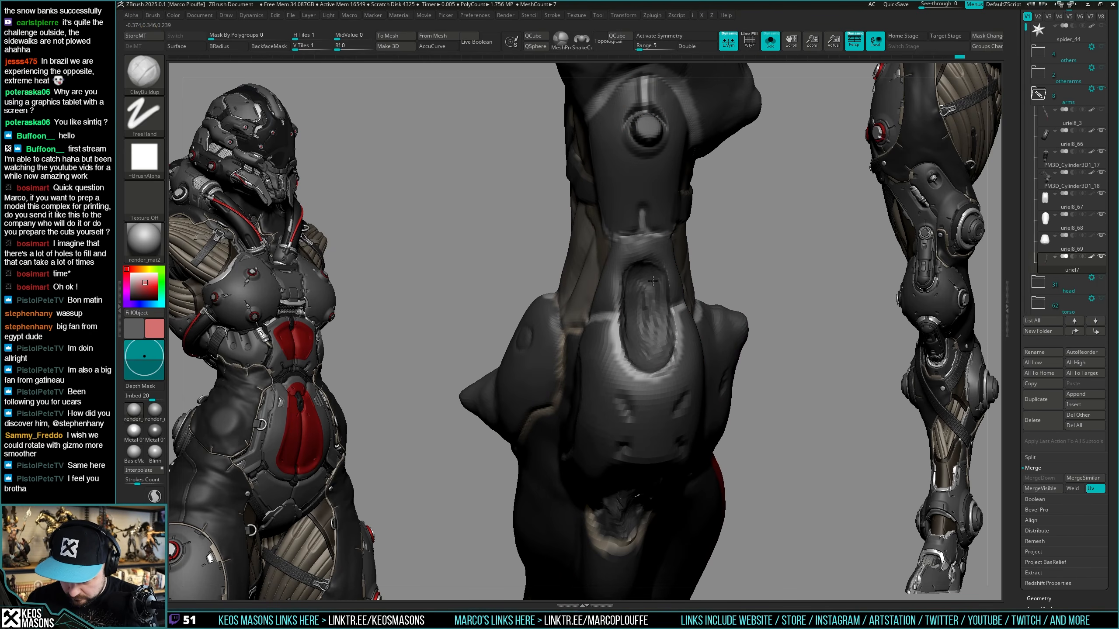
Select the lower red armour plate and switch to the Move brush.
key(shift+s)
mouse_move(652, 281)
right_down()
mouse_move(673, 355)
mouse_move(717, 300)
mouse_move(611, 238)
mouse_move(719, 298)
mouse_move(704, 308)
mouse_move(704, 287)
mouse_move(687, 310)
right_up()
alt+click(672, 356)
key(b)
key(m)
key(v)
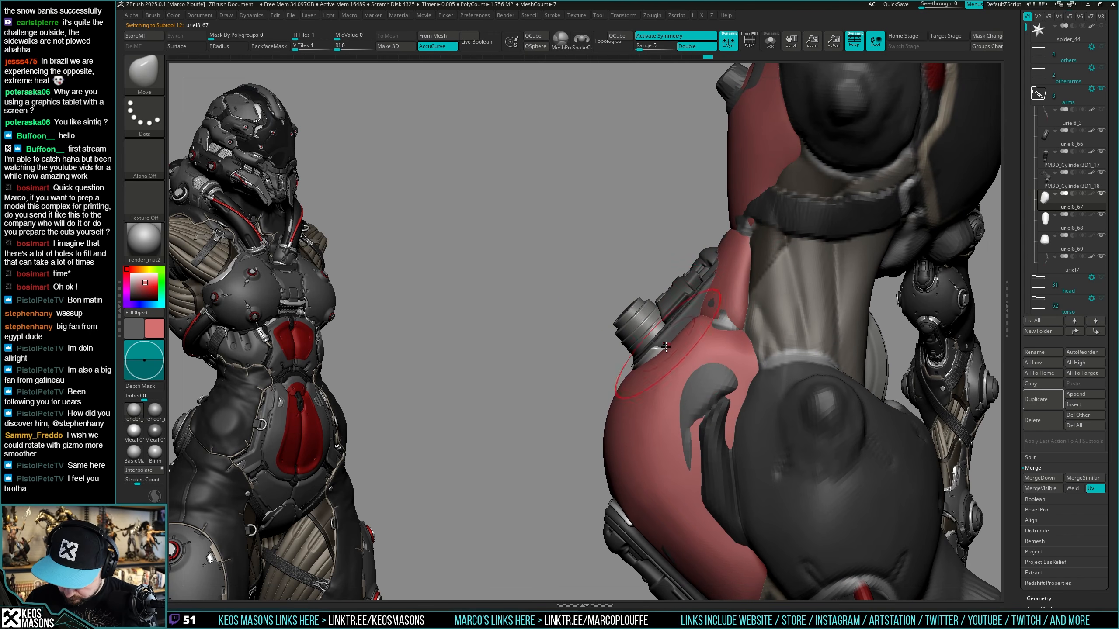
right_drag(626, 385, 652, 353)
Flatten the upper face of the lower red plate around the hinge with the Planar brush.
key(space)
click(671, 350)
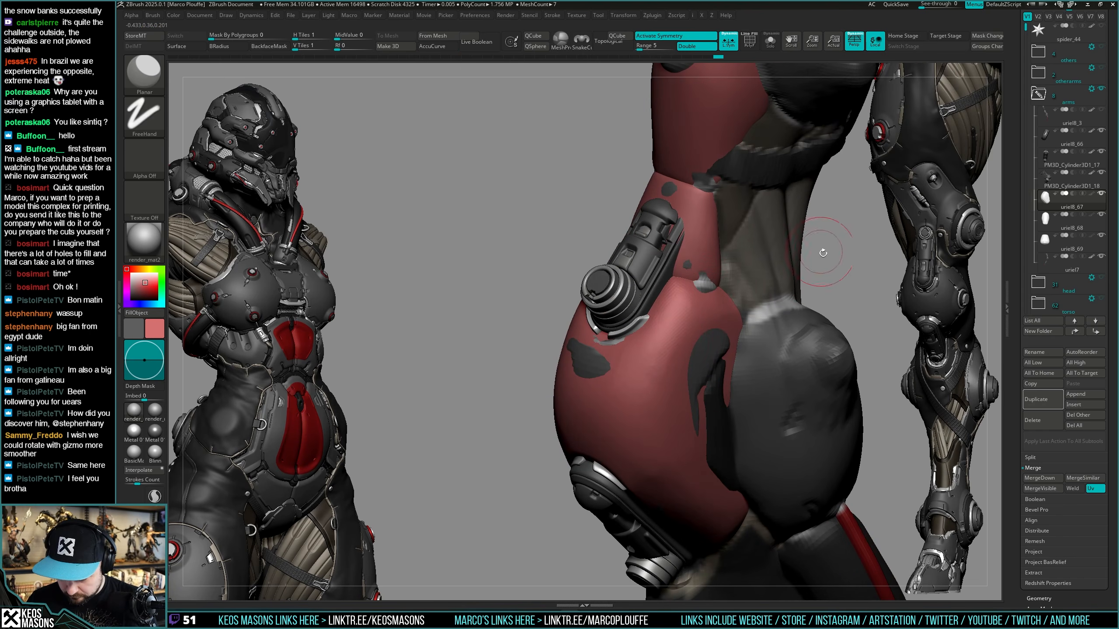
key(space)
click(659, 355)
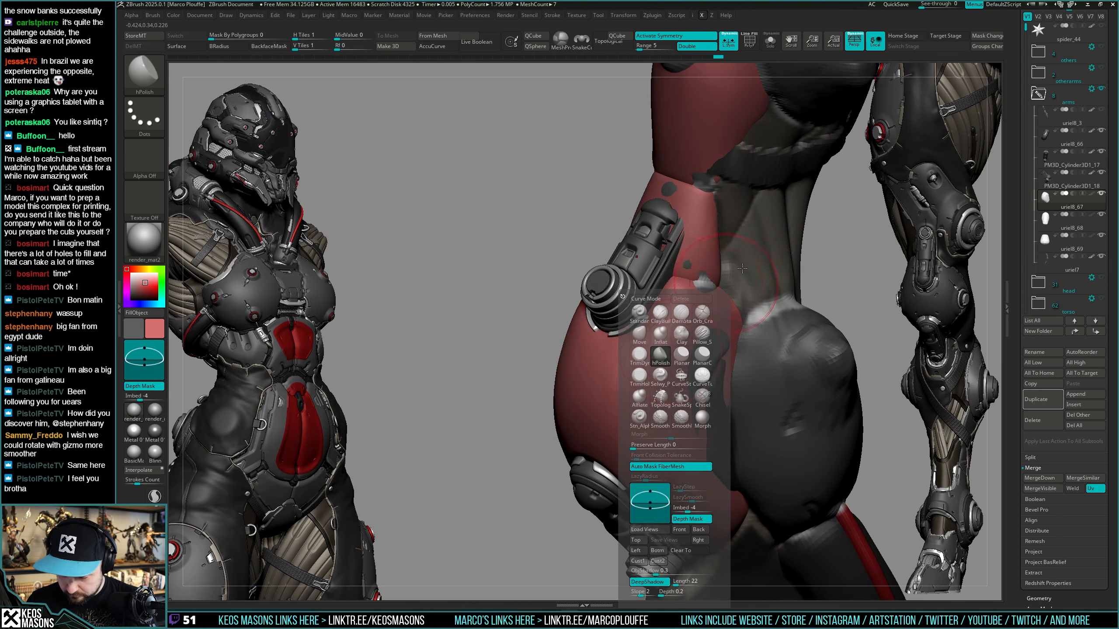
key(shift+s)
right_drag(614, 343, 668, 314)
click(693, 346)
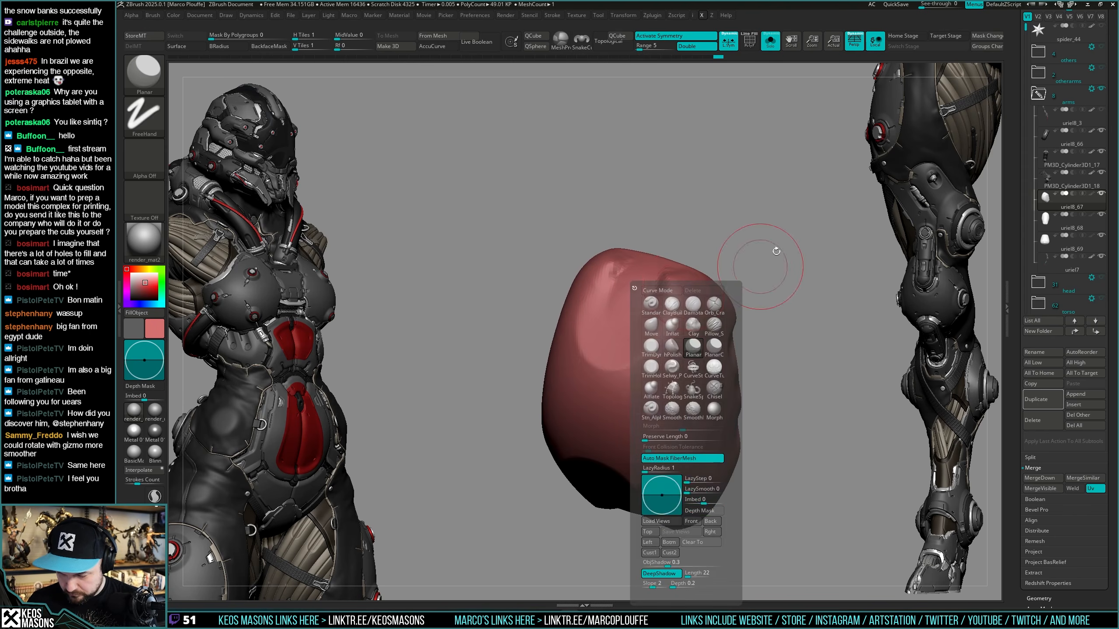
mouse_move(654, 285)
mouse_down()
mouse_move(628, 244)
mouse_move(676, 250)
mouse_up()
mouse_move(678, 252)
right_down()
mouse_move(693, 281)
mouse_move(652, 302)
mouse_move(716, 308)
right_up()
key(alt+s)
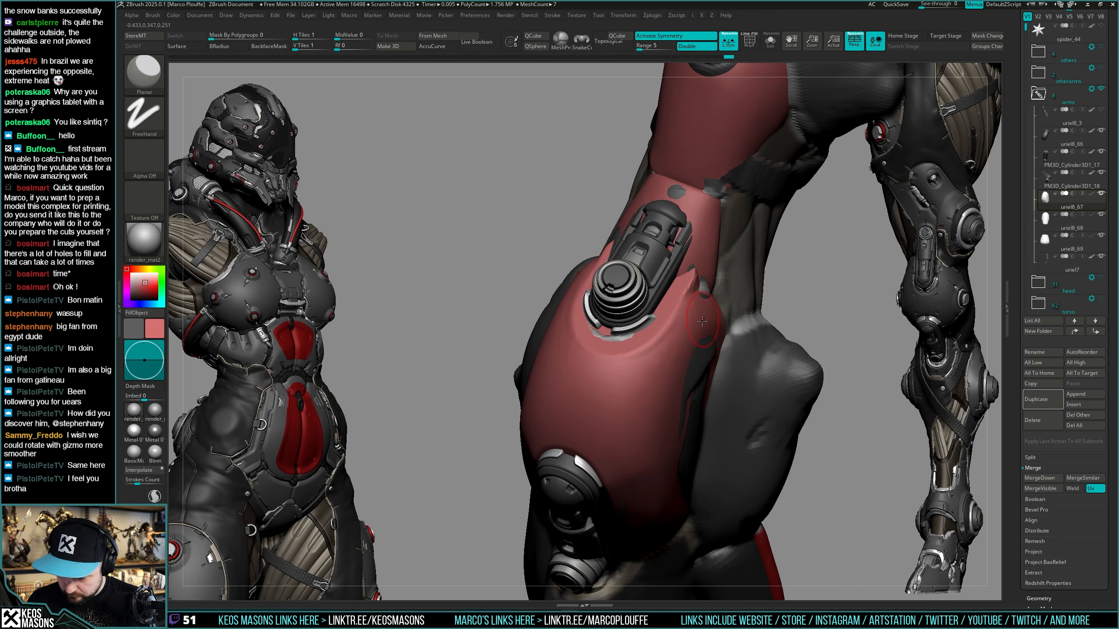
key(alt+s)
Isolate the lower red armour plate and polish its flat upper face with the hPolish brush.
key(space)
click(675, 356)
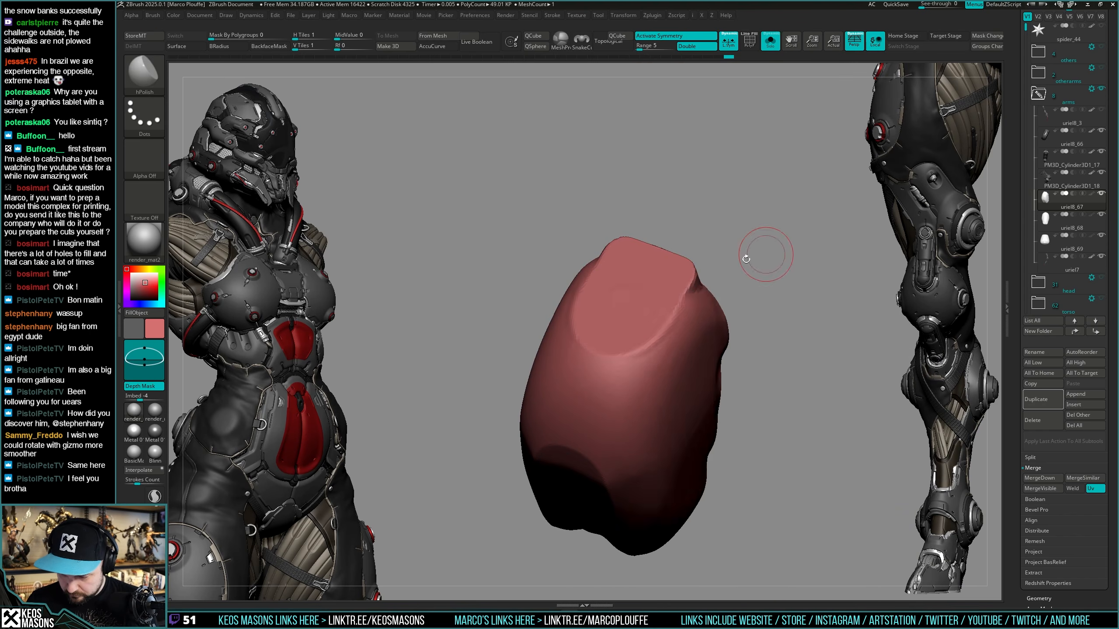
right_drag(766, 256, 686, 306)
key(space)
key(alt+s)
Build up the lower red plate's pointed corner beside the hinge with the ClayBuildup brush and smooth it.
click(723, 314)
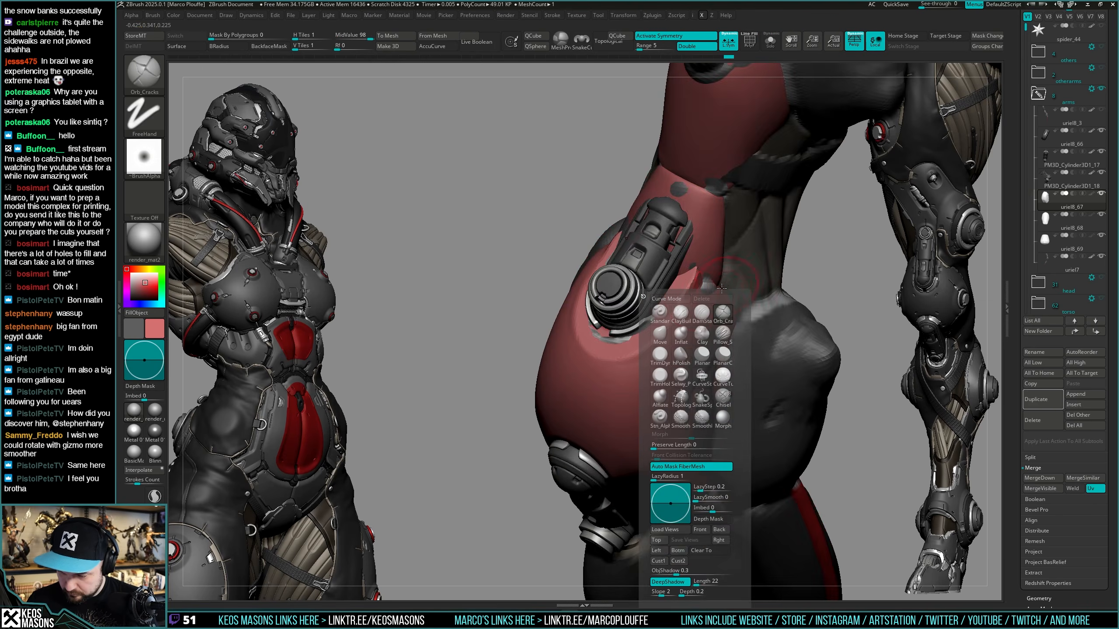
right_drag(748, 263, 722, 290)
key(space)
click(711, 304)
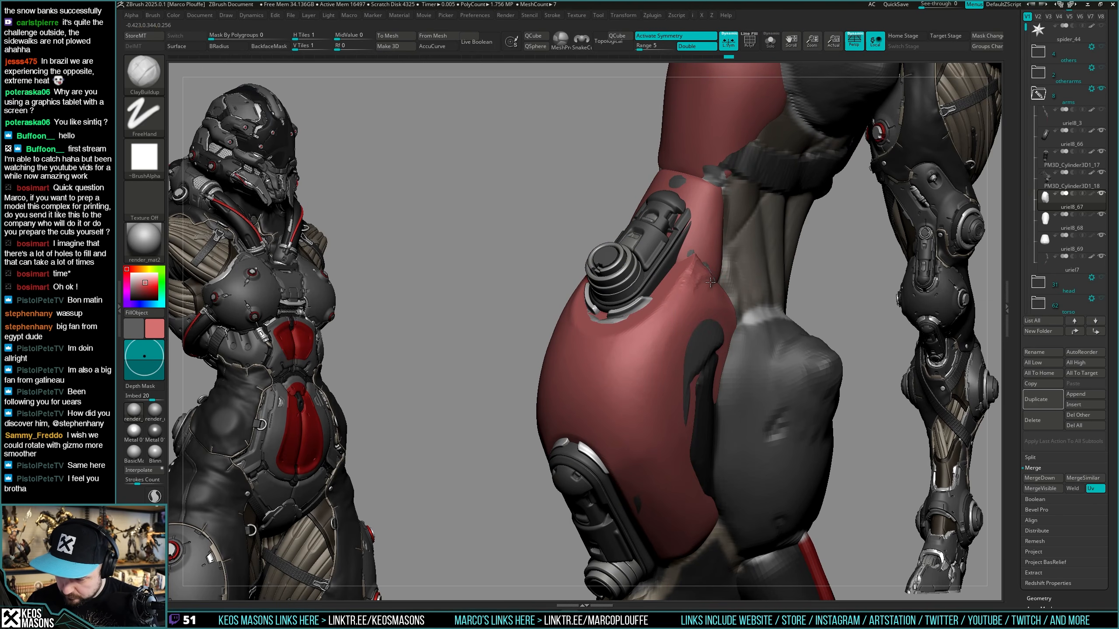
key(shift)
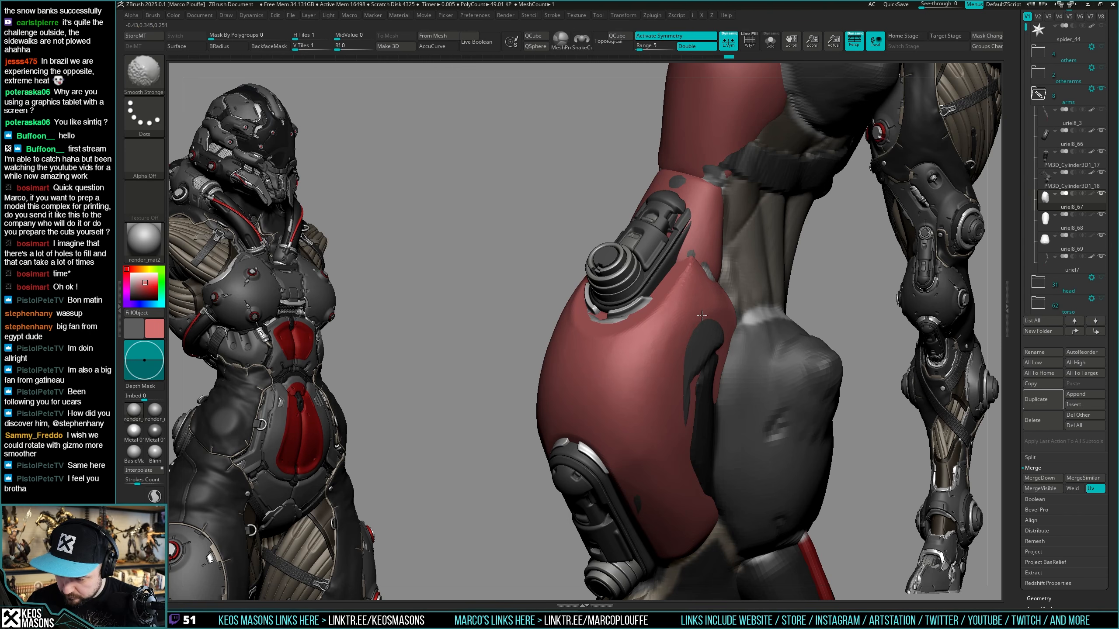
mouse_move(722, 303)
right_down()
mouse_move(669, 351)
mouse_move(679, 300)
right_up()
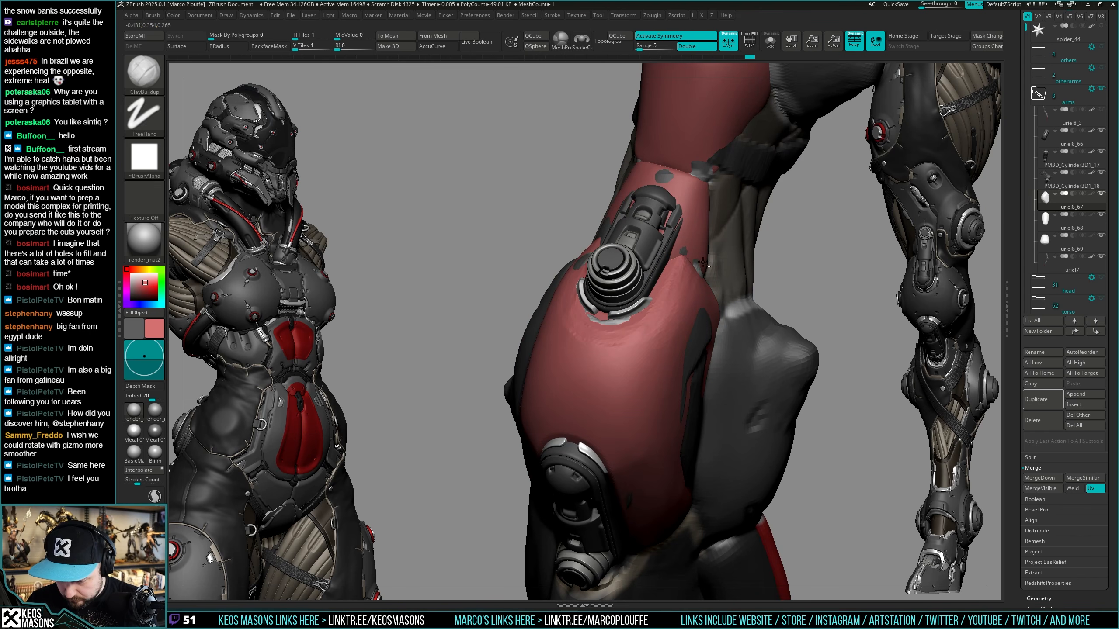
key(shift)
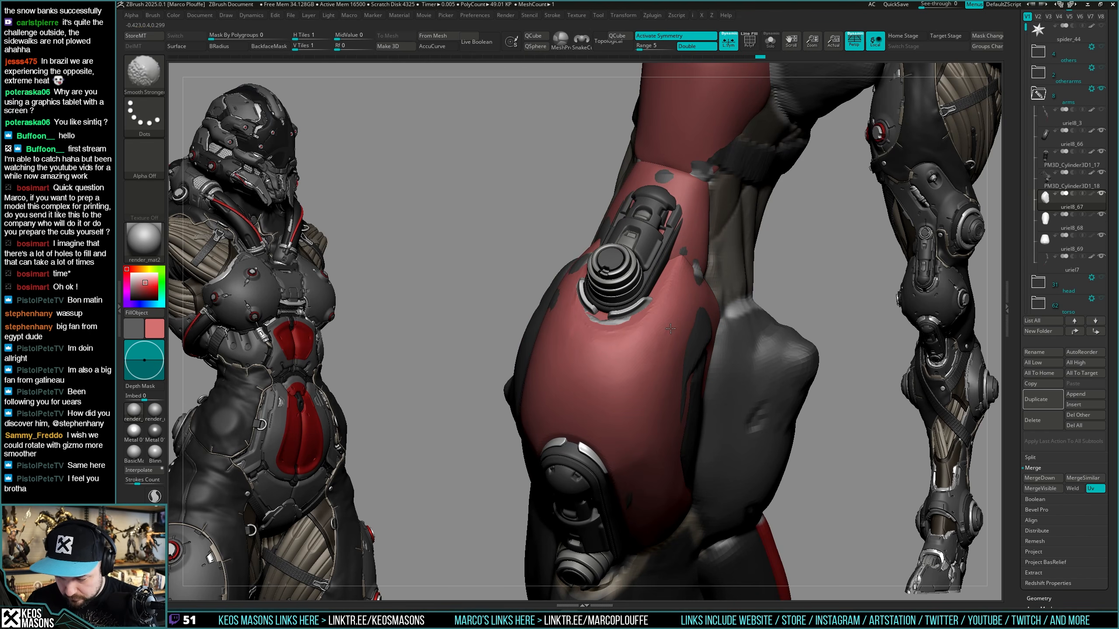
Refine the lower red plate's flattened area and its border with the hPolish brush while the plate is isolated.
mouse_move(659, 357)
right_down()
mouse_move(680, 348)
mouse_move(671, 337)
mouse_move(668, 348)
right_up()
key(alt+shift+s)
key(space)
click(668, 356)
drag(650, 261, 633, 276)
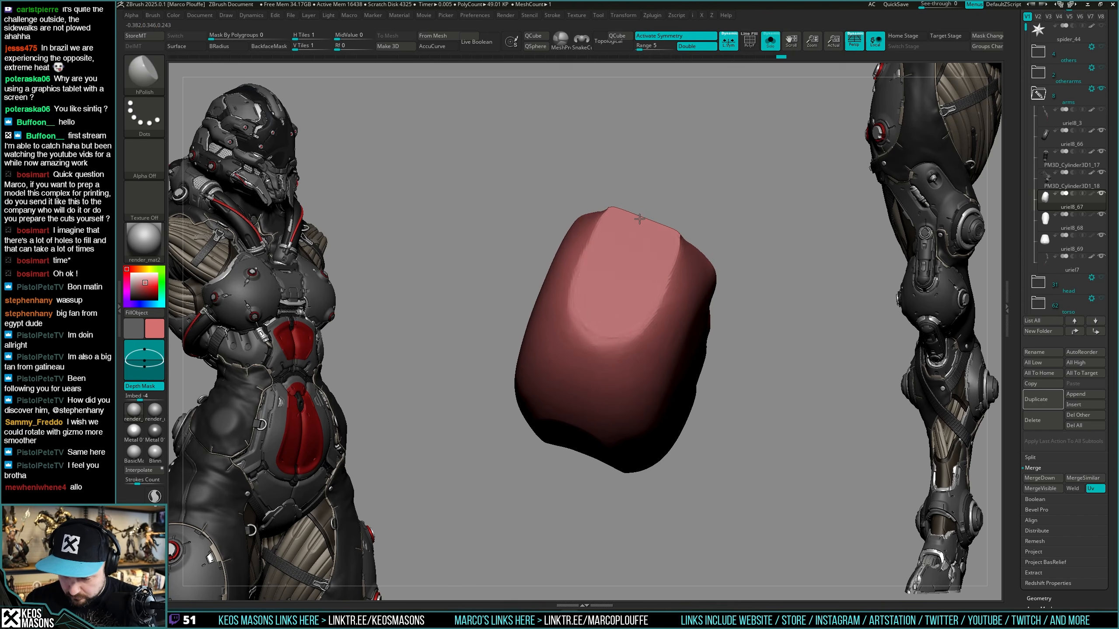
key(alt+shift+s)
mouse_move(638, 218)
right_down()
mouse_move(657, 342)
mouse_move(618, 327)
mouse_move(621, 318)
mouse_move(640, 330)
right_up()
Turn off symmetry on the dark arm mesh and push its protruding areas beneath the lower red plate with the Move brush.
alt+click(618, 329)
key(x)
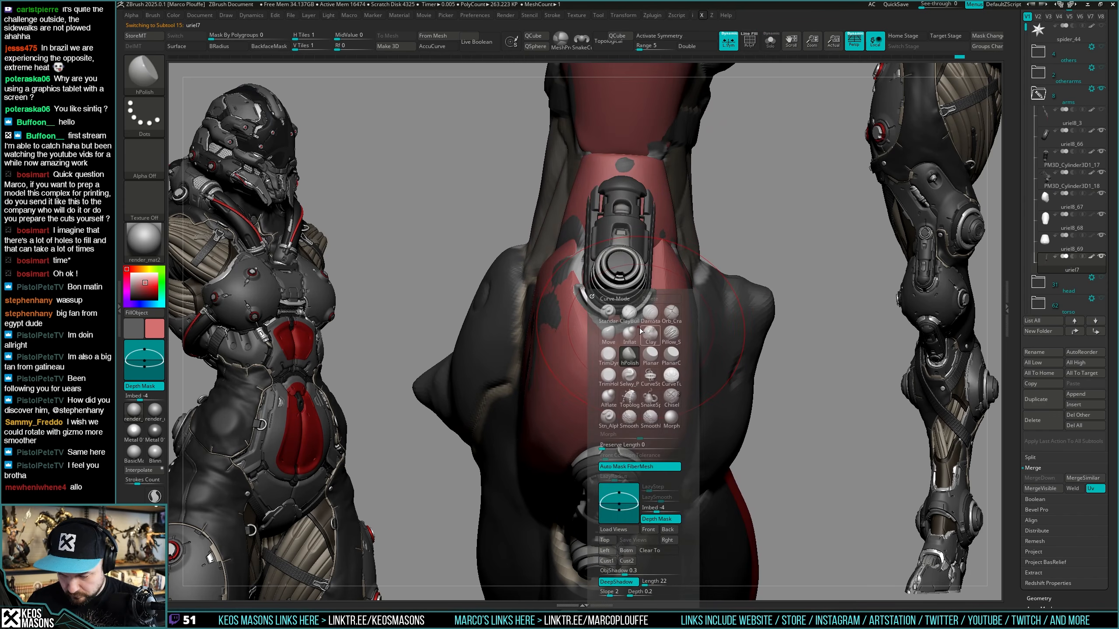
click(608, 333)
alt+drag(561, 298, 559, 300)
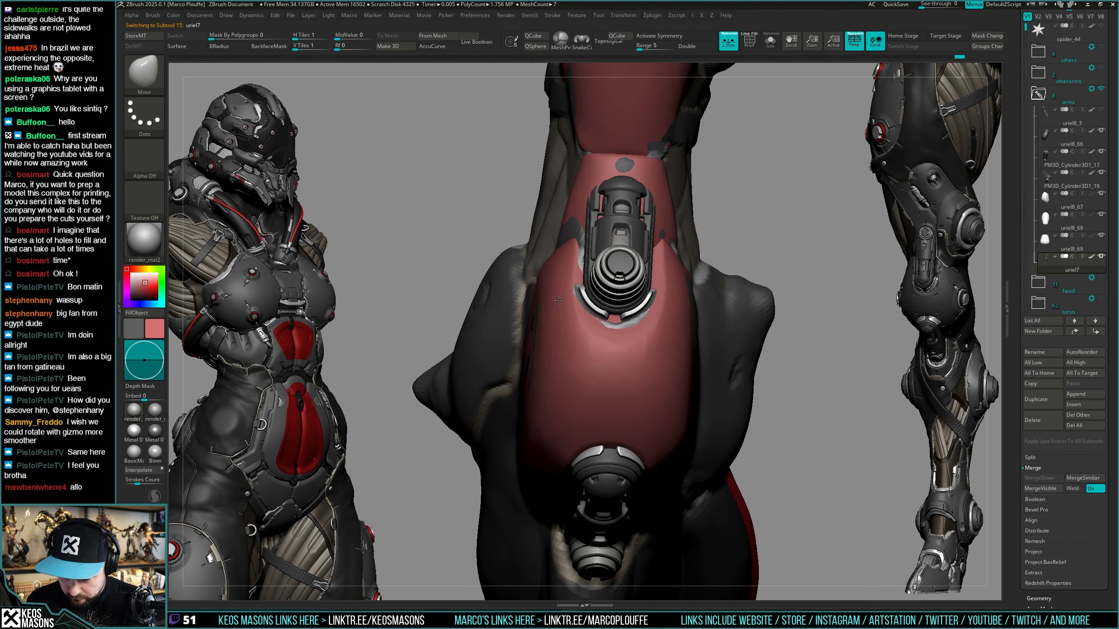
mouse_move(619, 342)
right_down()
mouse_move(696, 349)
mouse_move(630, 365)
mouse_move(660, 346)
mouse_move(657, 364)
right_up()
drag(577, 199, 579, 190)
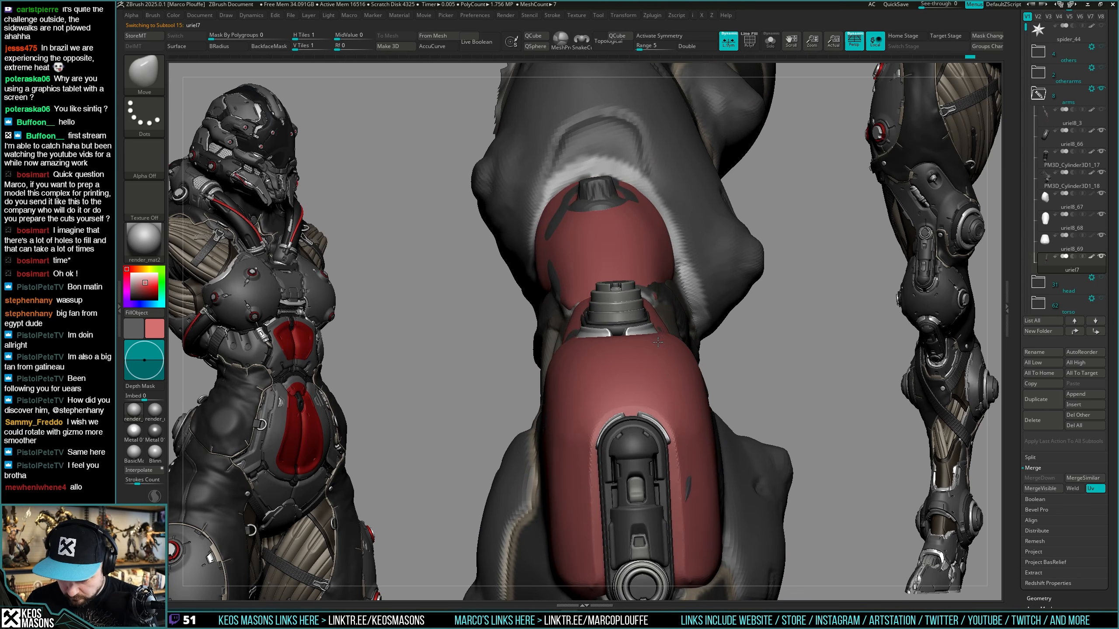
Inspect the polygon wireframes of the lower red plate and the hinge, viewing each part in isolation.
right_drag(643, 498, 657, 353)
right_drag(799, 305, 771, 306)
alt+click(639, 353)
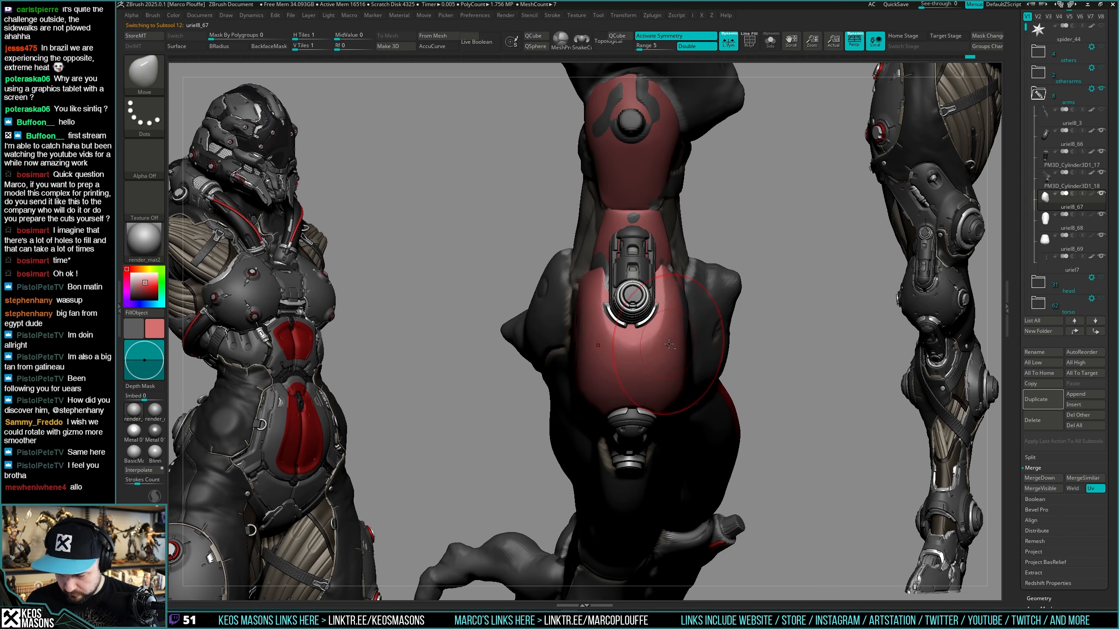
key(alt+s)
right_drag(714, 335, 749, 332)
key(shift+f)
ctrl+right_drag(622, 362, 638, 344)
key(alt+s)
key(shift+f)
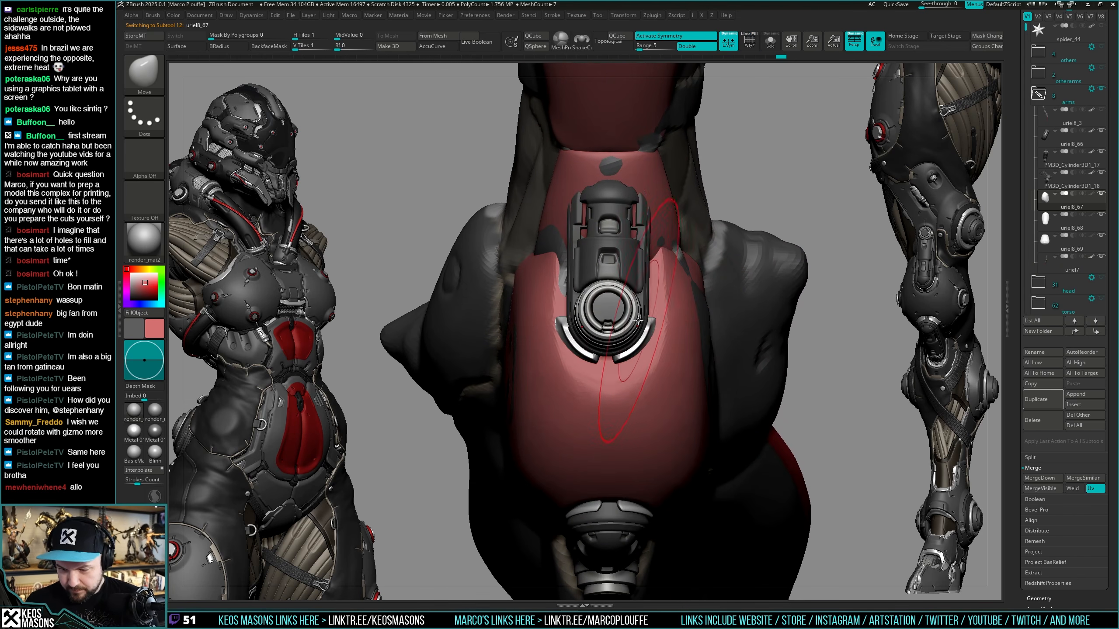
alt+click(637, 321)
key(alt+s)
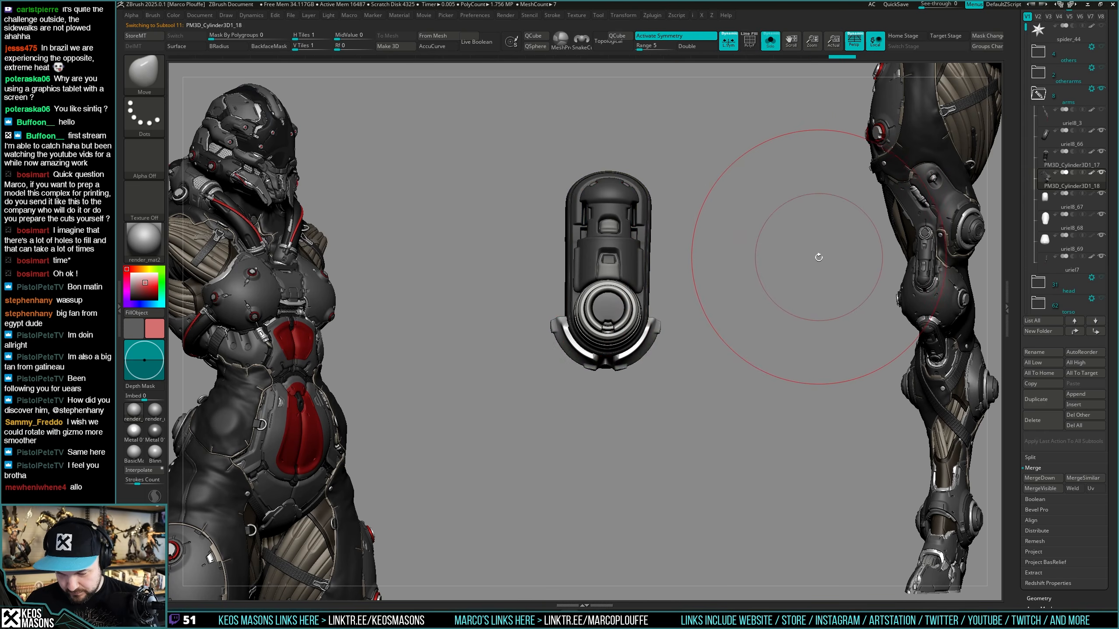
key(shift+f)
key(alt+s)
Select the lower red plate again and subdivide its mesh twice.
alt+click(710, 327)
key(alt+s)
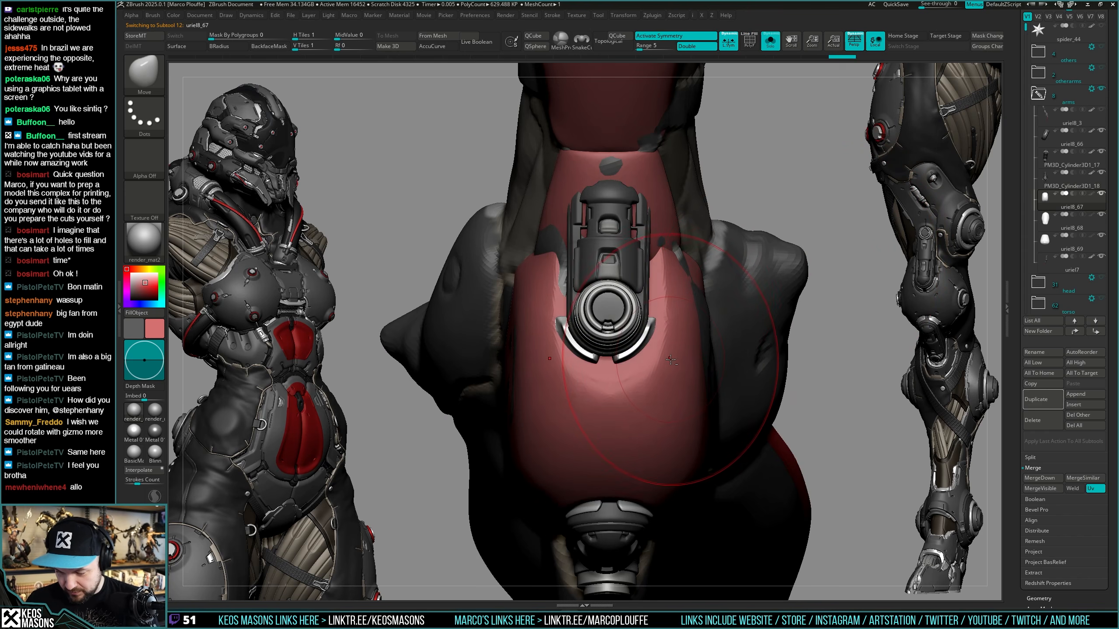
key(shift+f)
key(ctrl+d)
key(ctrl+d)
key(1)
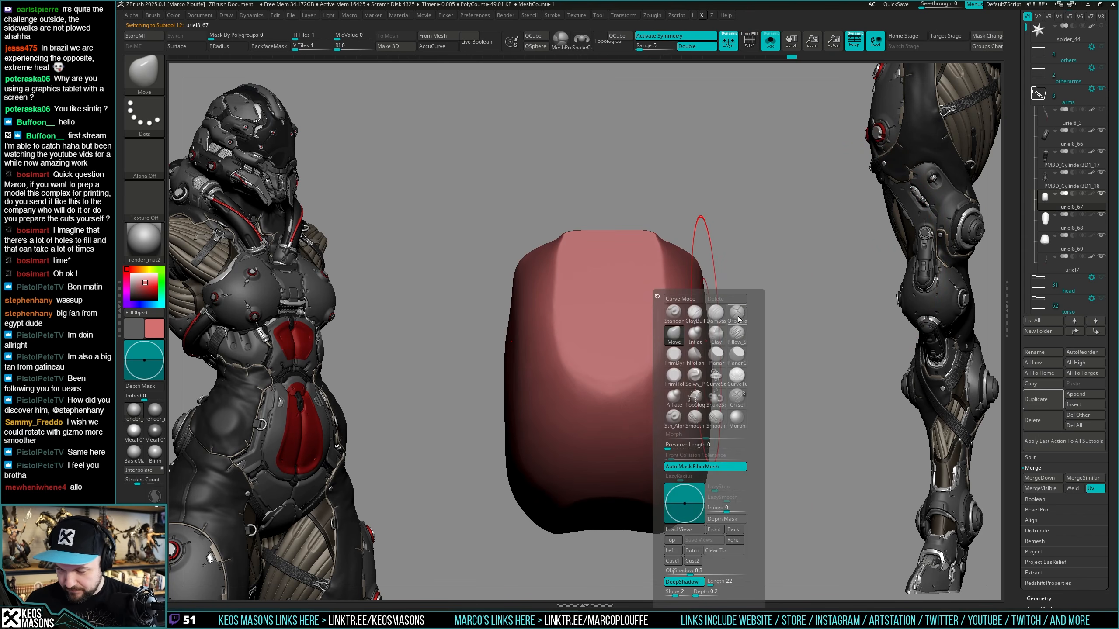
Carve a U-shaped groove into the lower red plate around the hinge with the Orb_Cracks brush.
click(737, 314)
key(space)
mouse_move(661, 269)
mouse_down()
mouse_move(652, 268)
mouse_move(656, 326)
mouse_move(632, 375)
mouse_move(612, 384)
mouse_up()
key(alt+s)
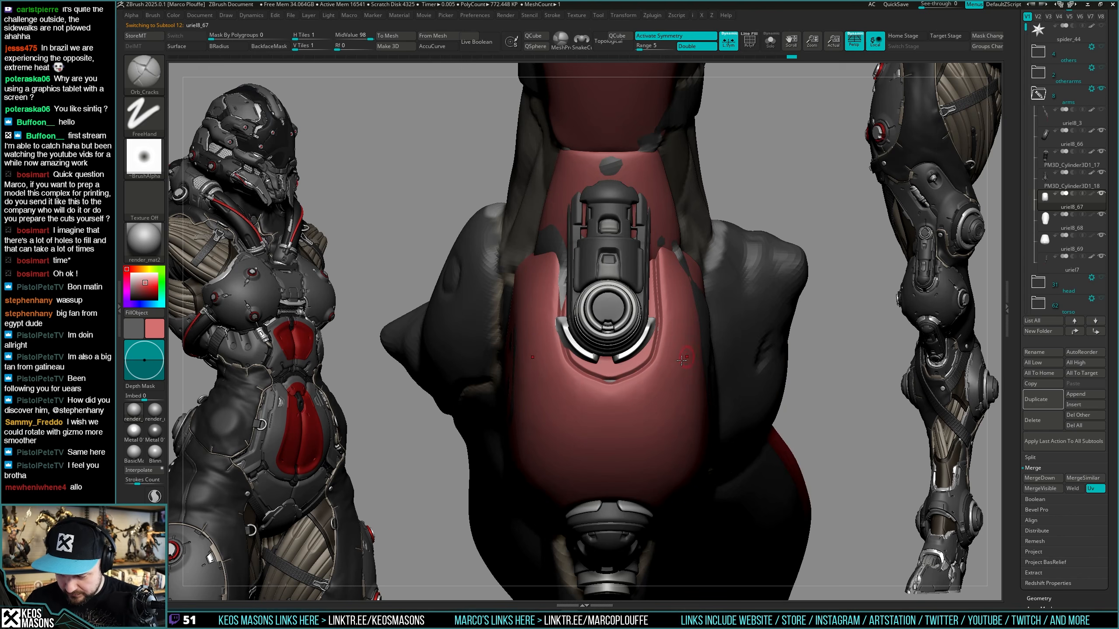
Select the hinge, place the gizmo at its upper end, and tilt it there by about 2.13 degrees.
alt+click(636, 326)
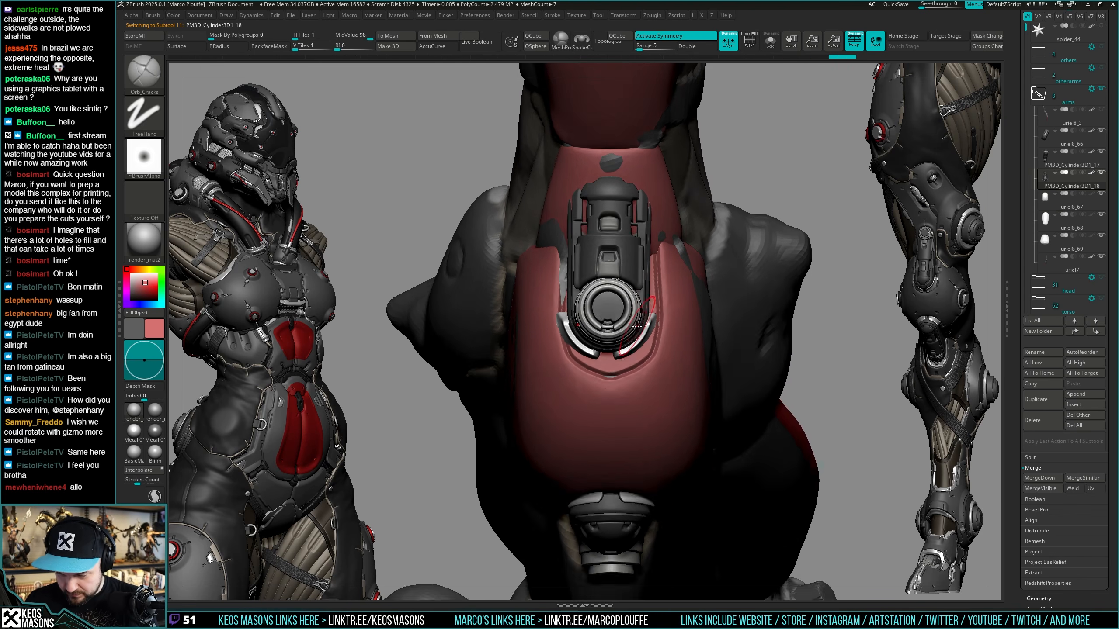
key(w)
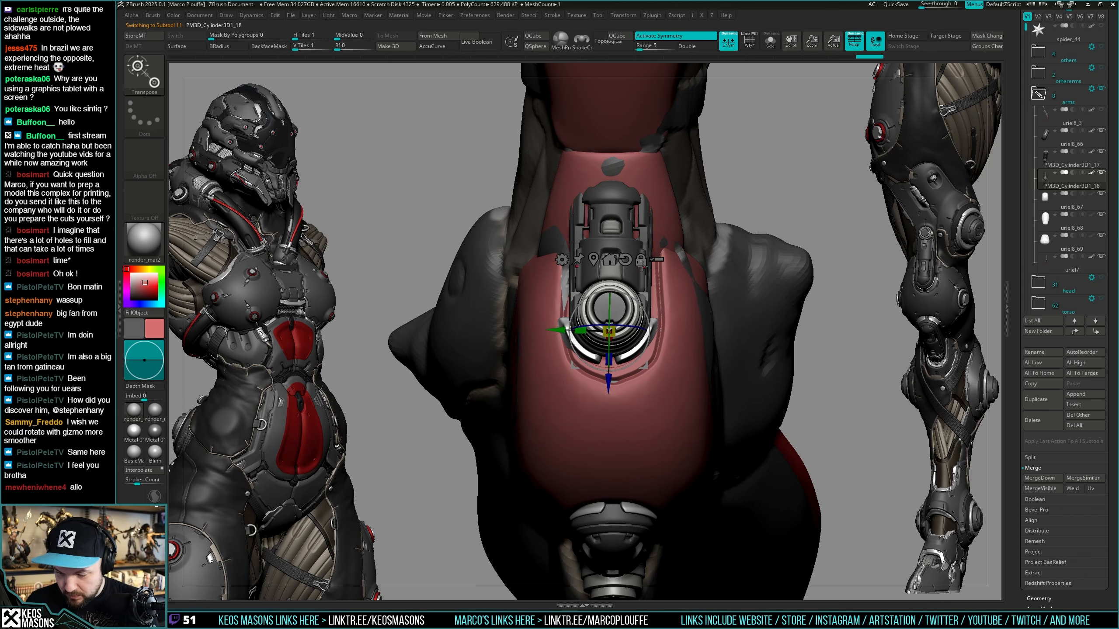
drag(610, 366, 644, 228)
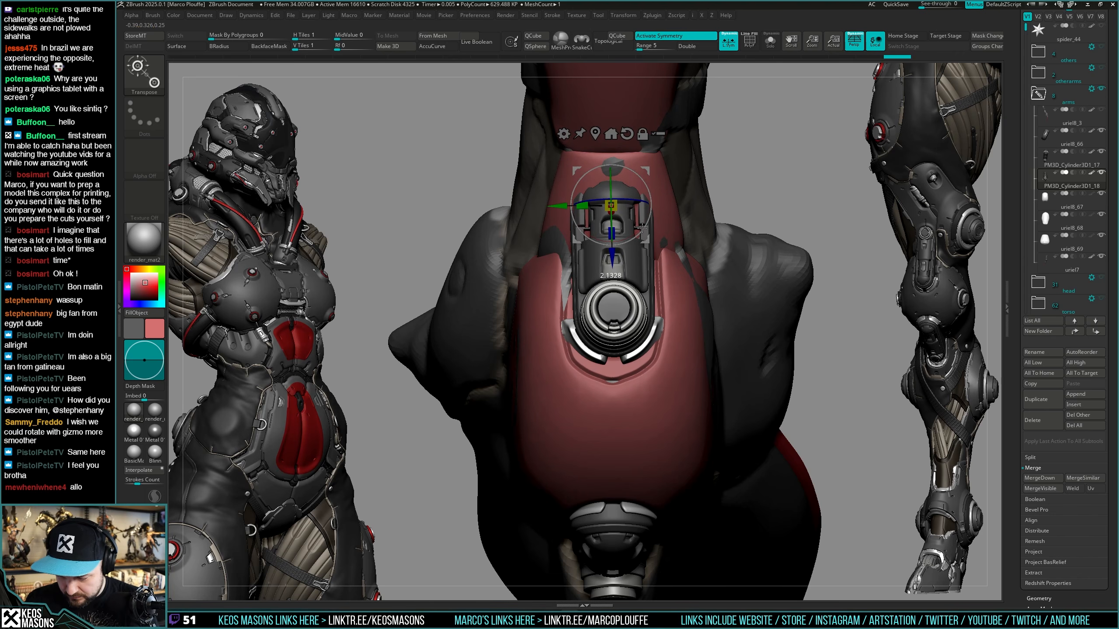
ctrl+right_drag(662, 345, 667, 410)
key(q)
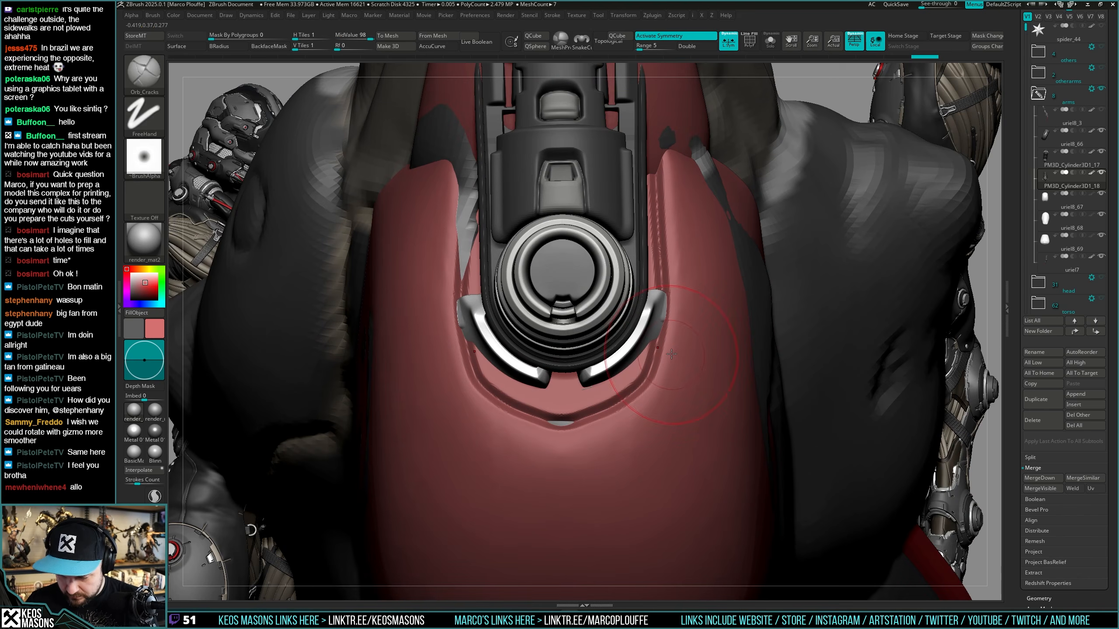
Carve two short outward cuts on each side of the hinge's lower end in the lower red plate with Orb_Cracks.
alt+click(677, 356)
key(space)
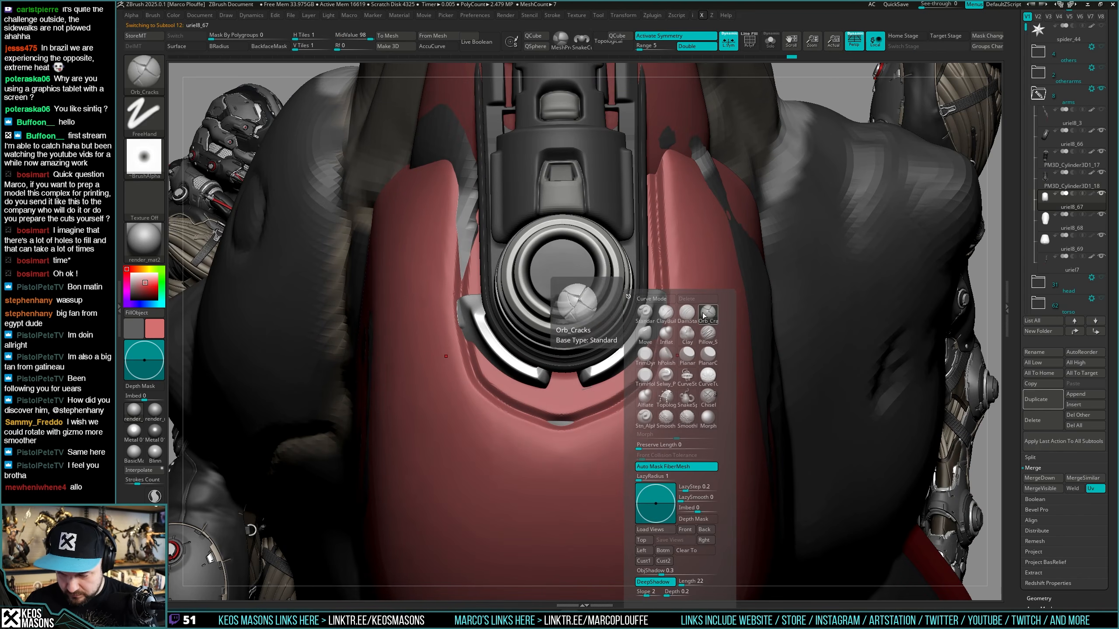
click(689, 315)
mouse_move(689, 316)
right_down()
mouse_move(676, 307)
mouse_move(686, 285)
right_up()
key(space)
drag(665, 289, 674, 325)
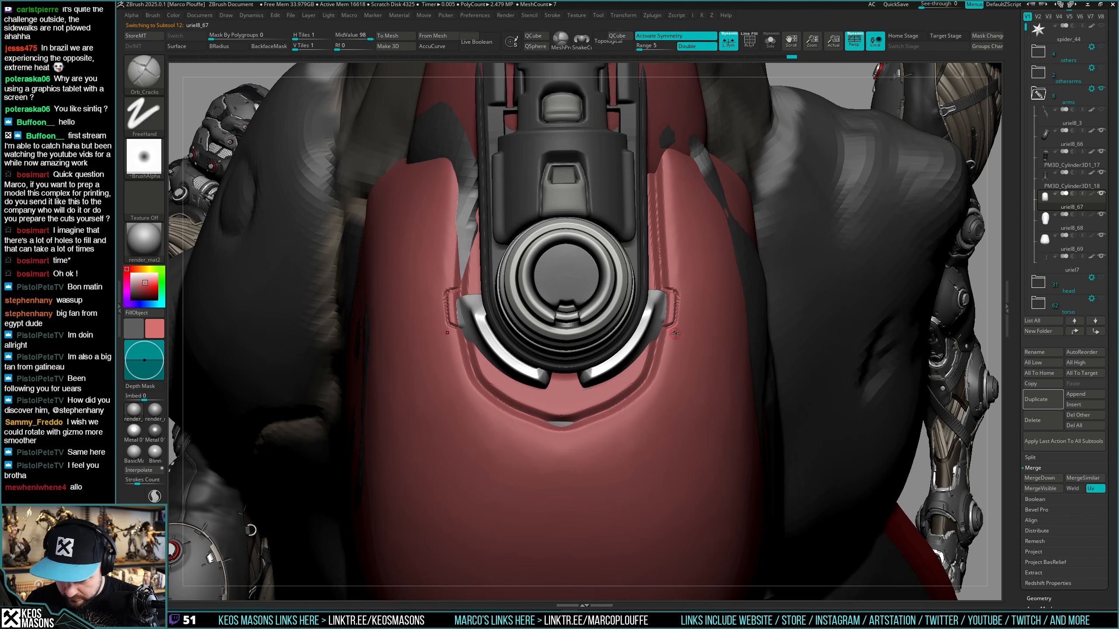
right_drag(677, 343, 668, 352)
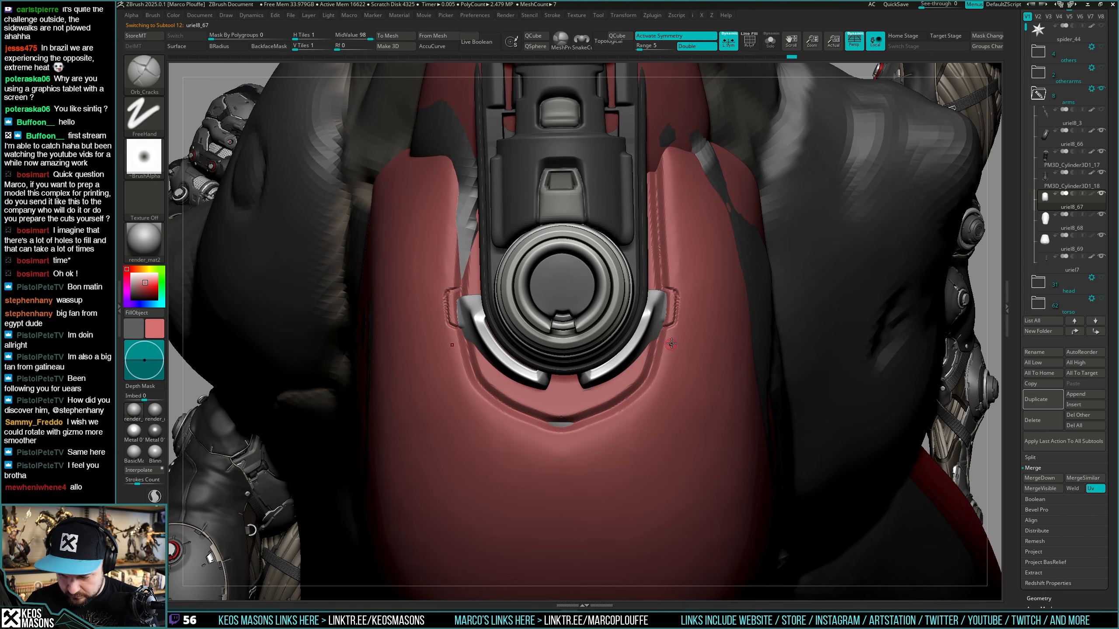
drag(666, 323, 708, 331)
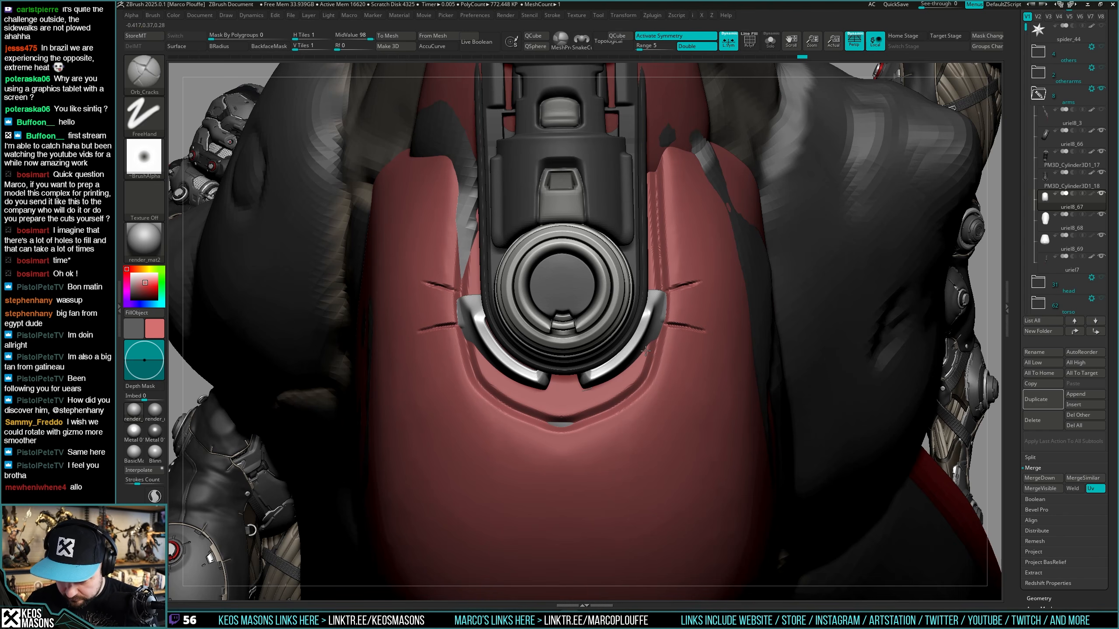
Select the hinge and readjust its tilt slightly about its upper end.
alt+click(635, 364)
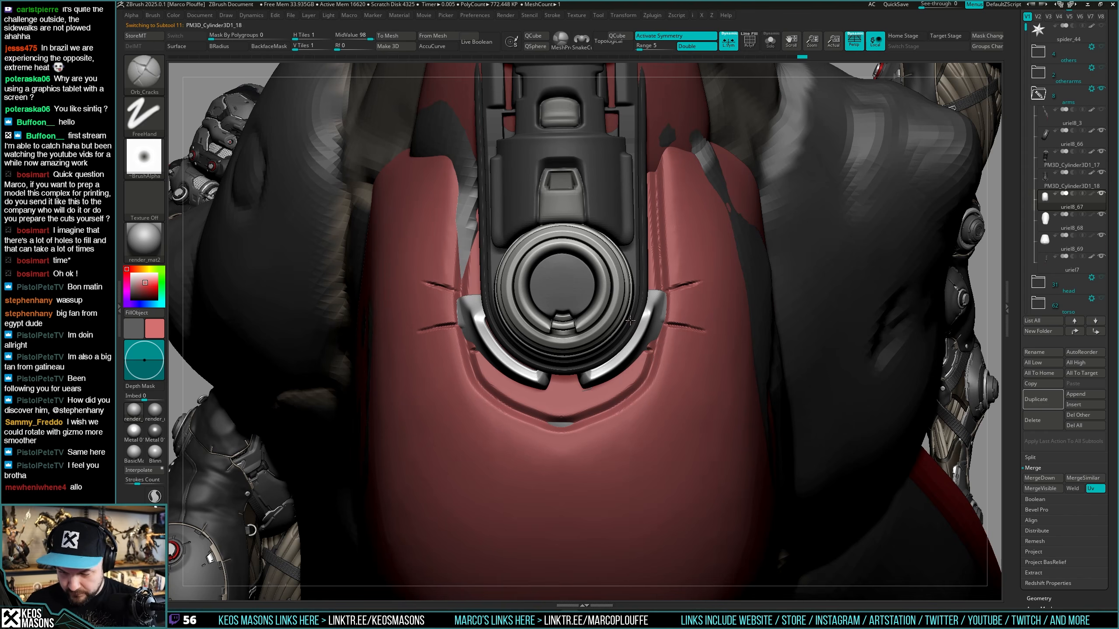
key(w)
key(f)
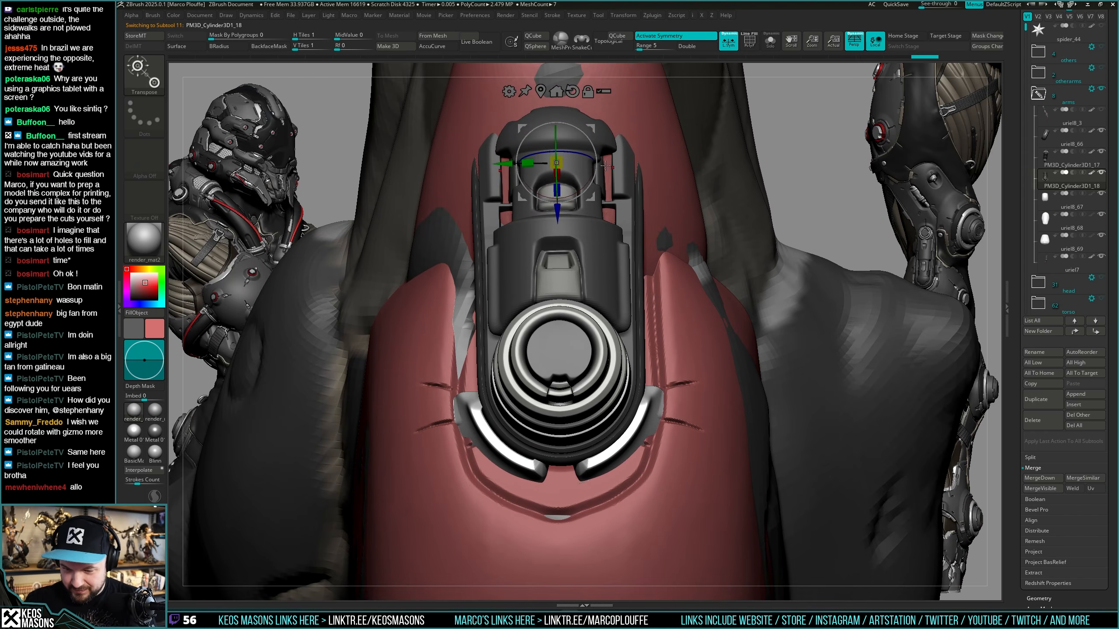
mouse_move(594, 177)
mouse_down()
mouse_move(638, 191)
mouse_move(632, 238)
mouse_move(829, 240)
mouse_move(951, 321)
mouse_up()
key(q)
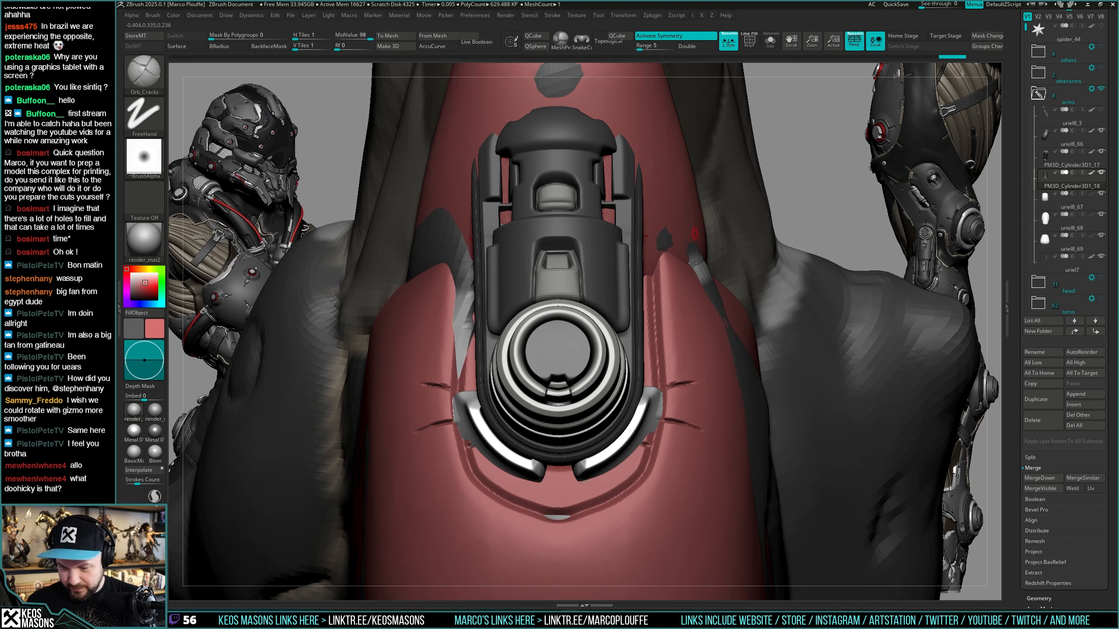
Carve short diagonal cuts and an arched groove around the hinge's top in the upper red plate with Orb_Cracks.
alt+drag(674, 193, 677, 250)
alt+click(660, 184)
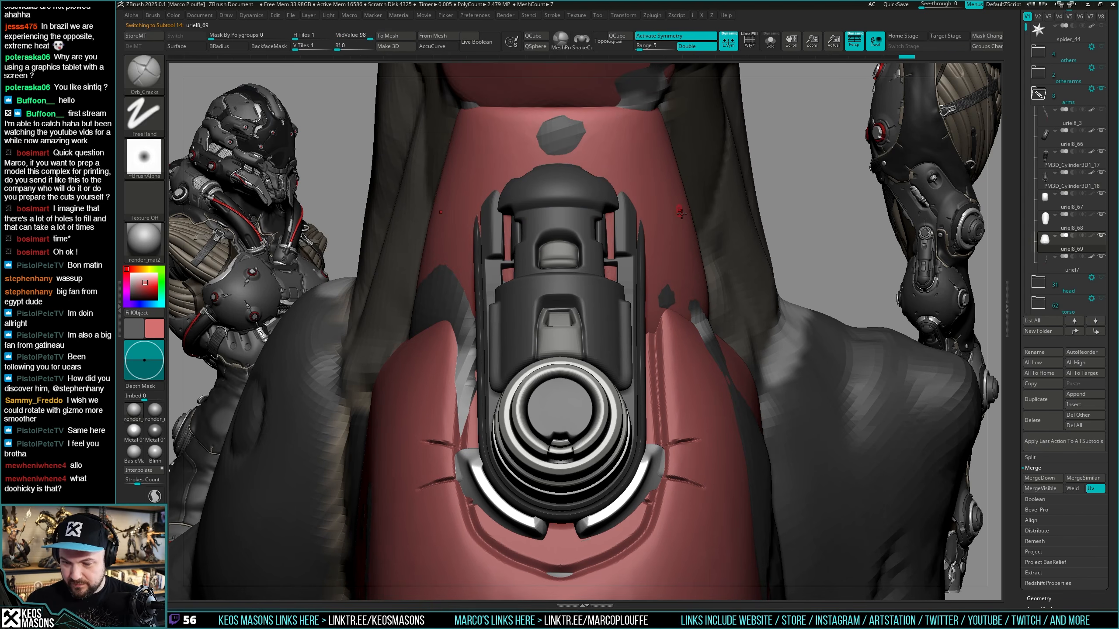
key(space)
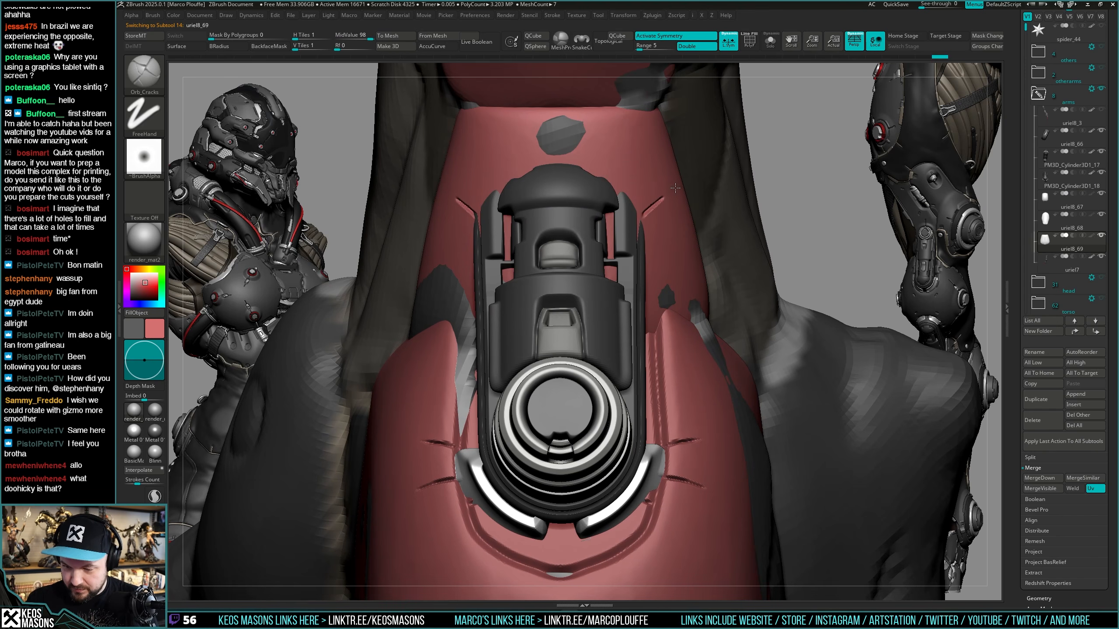
drag(621, 175, 553, 154)
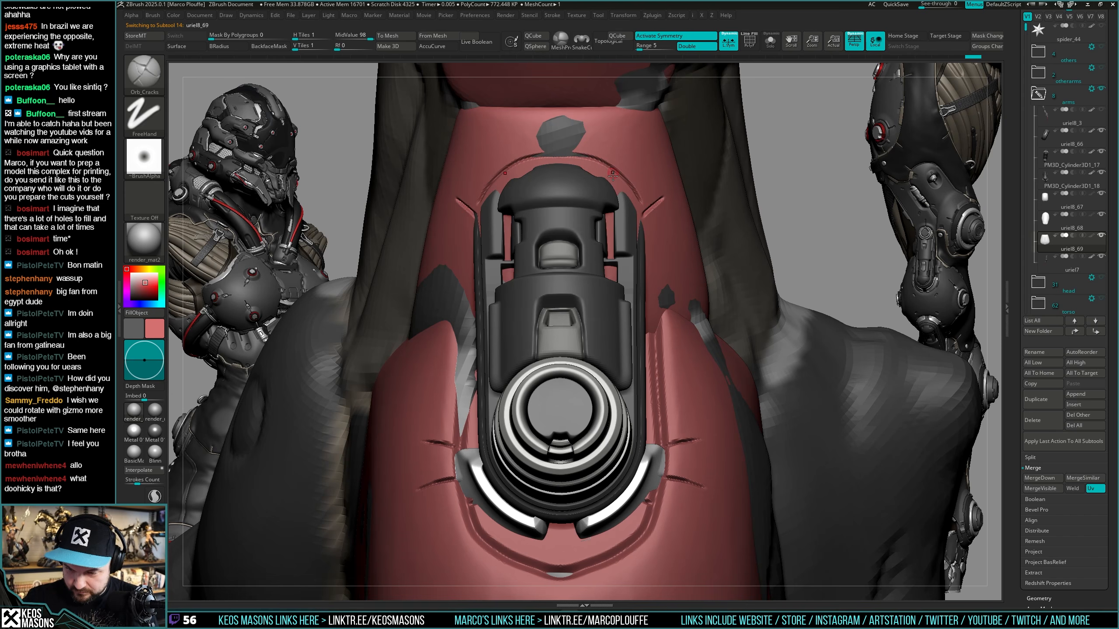
key(ctrl+z)
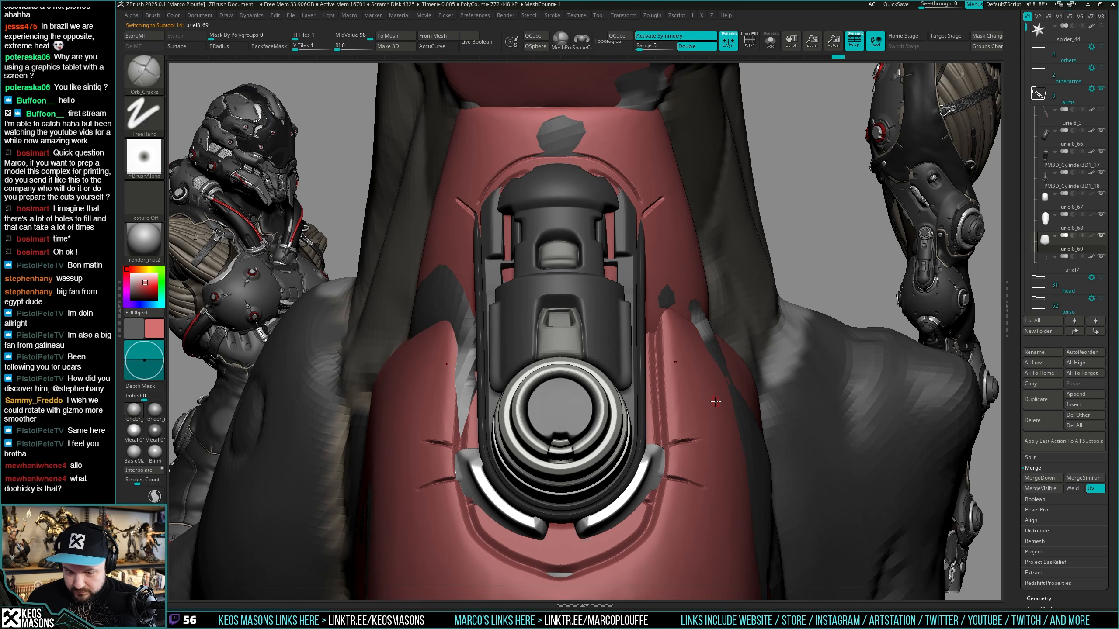
Try rotating the hinge slightly about its upper end and undo the rotations.
alt+click(655, 414)
key(w)
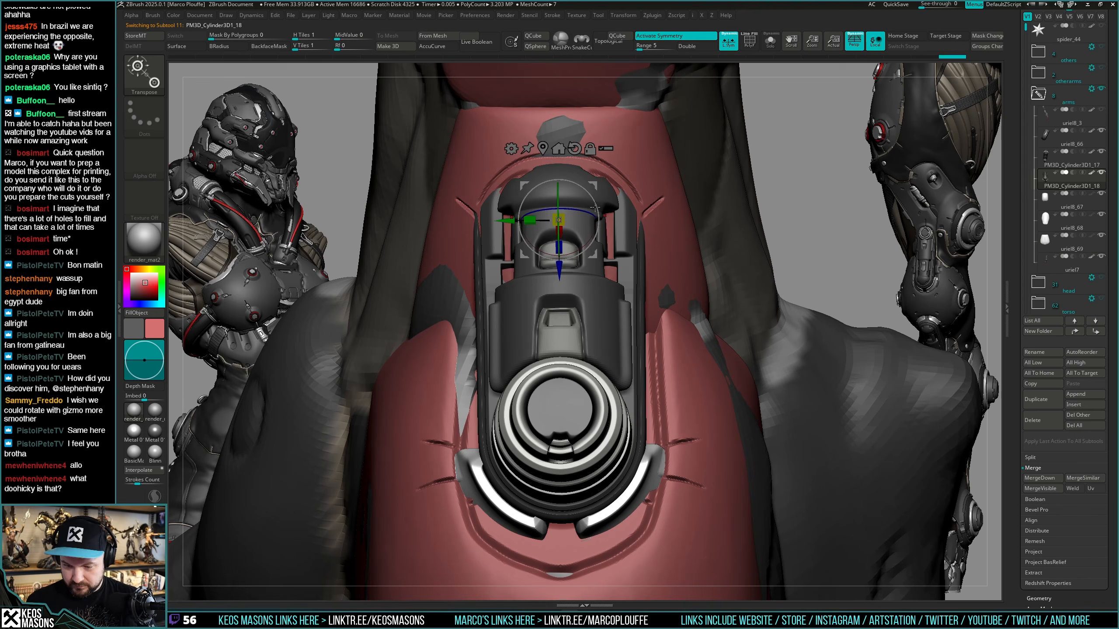
mouse_move(595, 207)
mouse_down()
mouse_move(604, 432)
mouse_move(586, 477)
mouse_move(597, 537)
mouse_up()
key(ctrl+z)
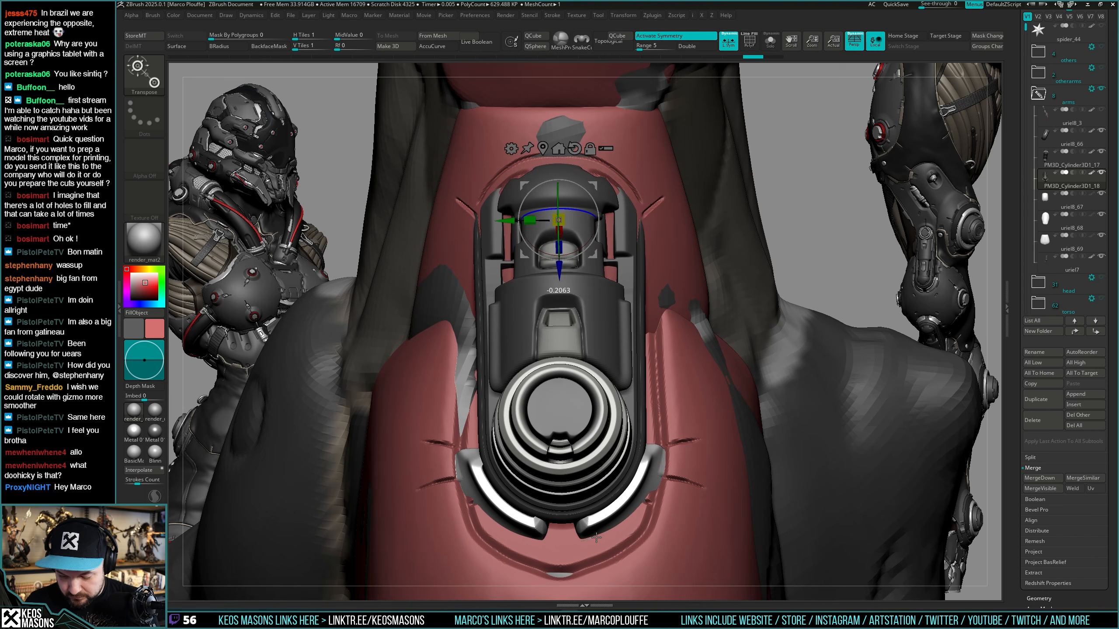
drag(596, 538, 592, 528)
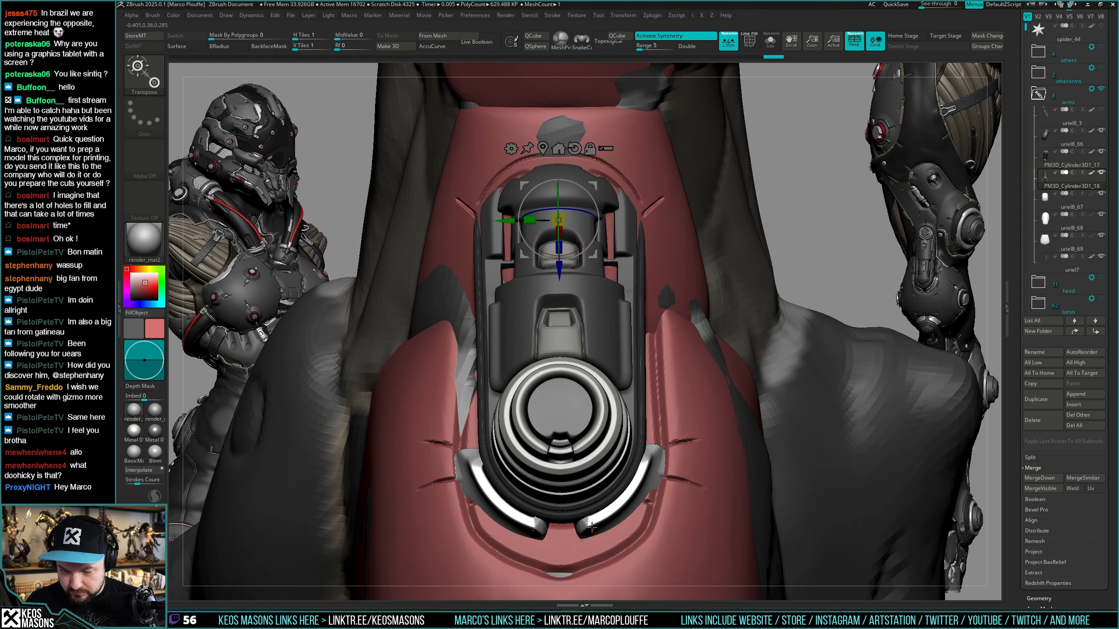
key(ctrl+z)
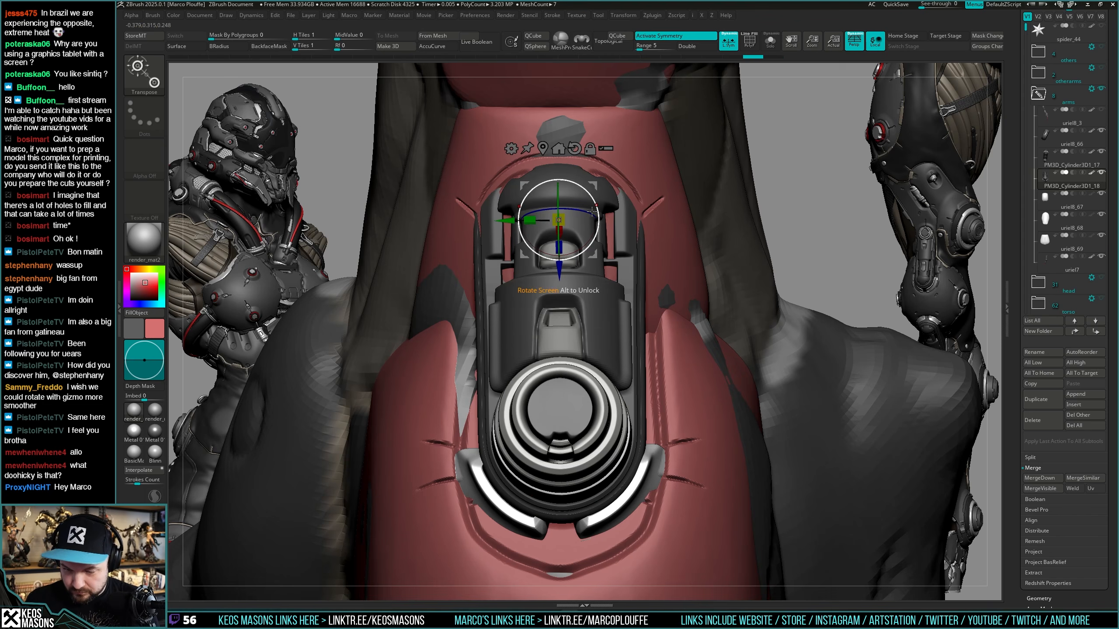
Fine-tune the hinge's rotation and position in small amounts about its upper end.
drag(511, 222, 510, 220)
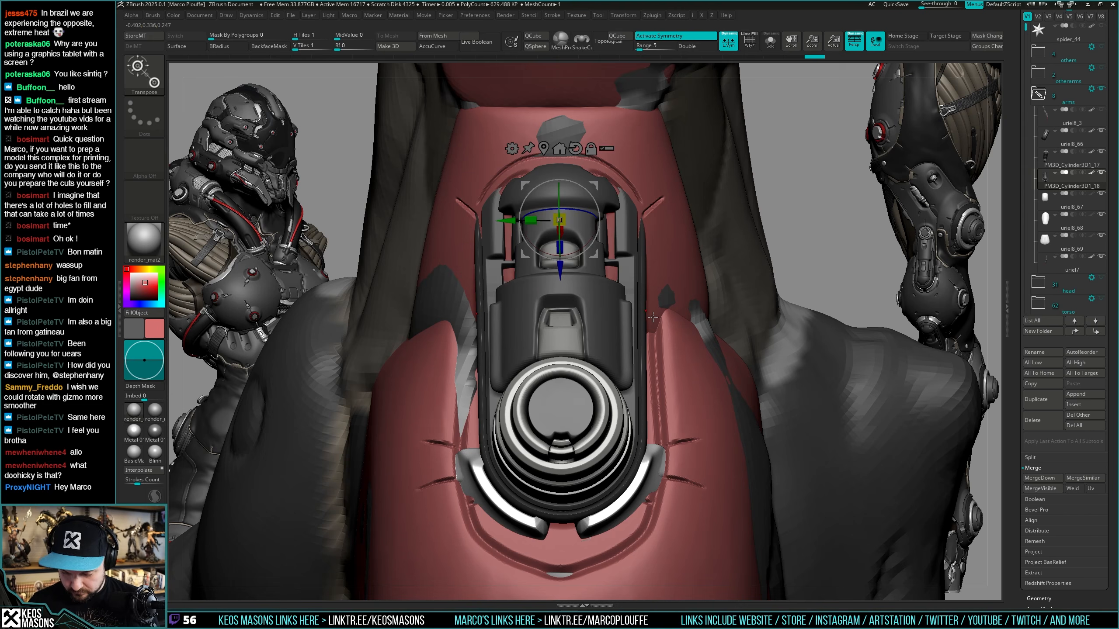
drag(594, 239, 933, 418)
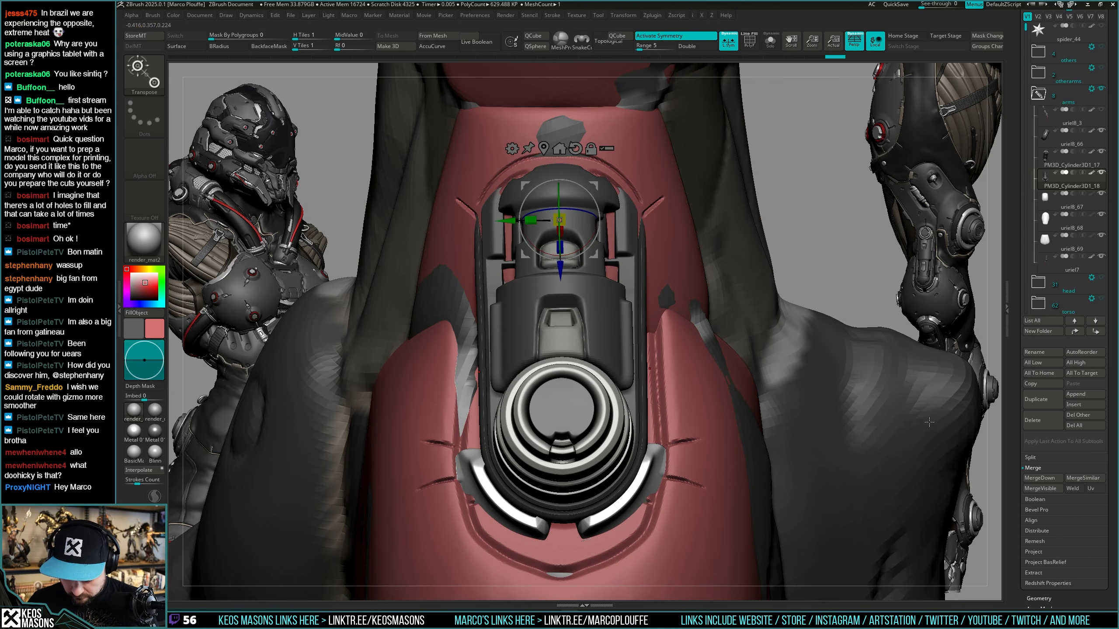
drag(591, 214, 588, 213)
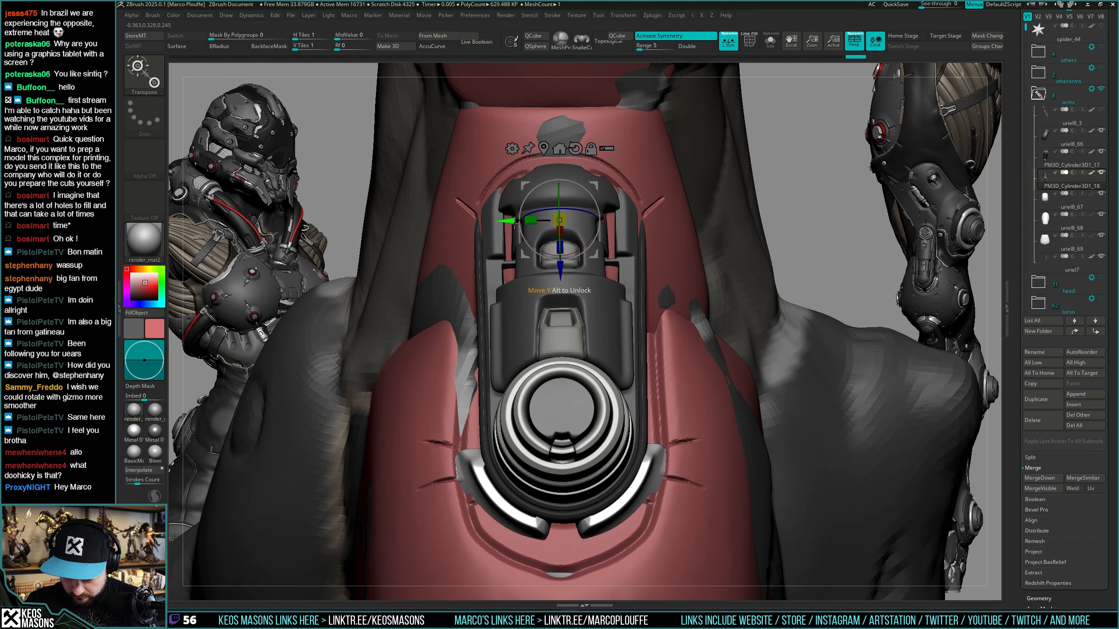
drag(512, 221, 591, 215)
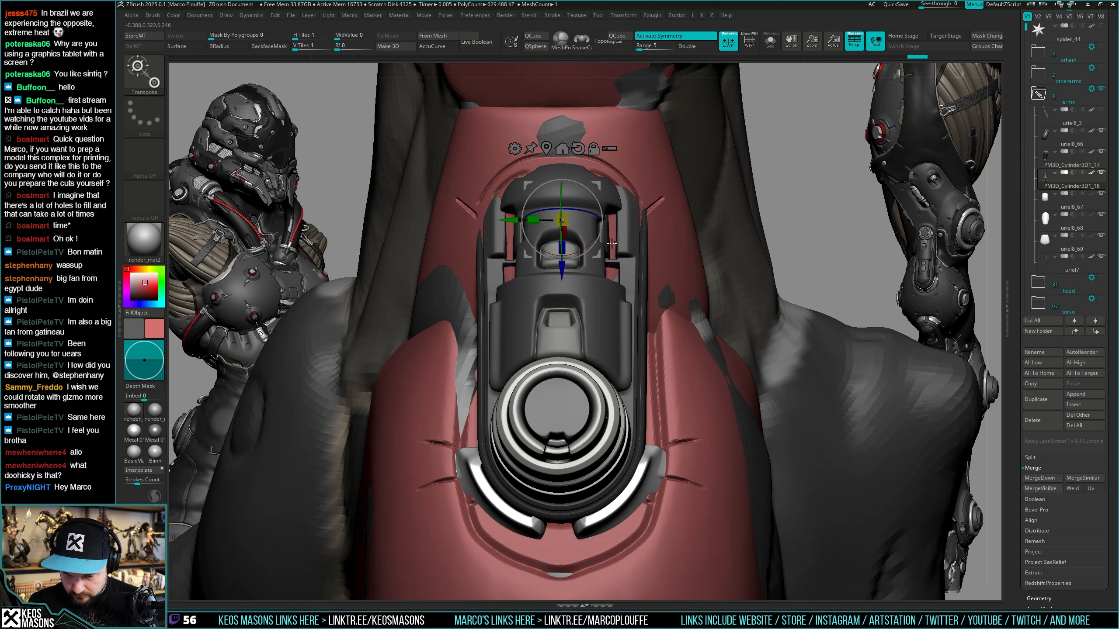
drag(516, 220, 513, 225)
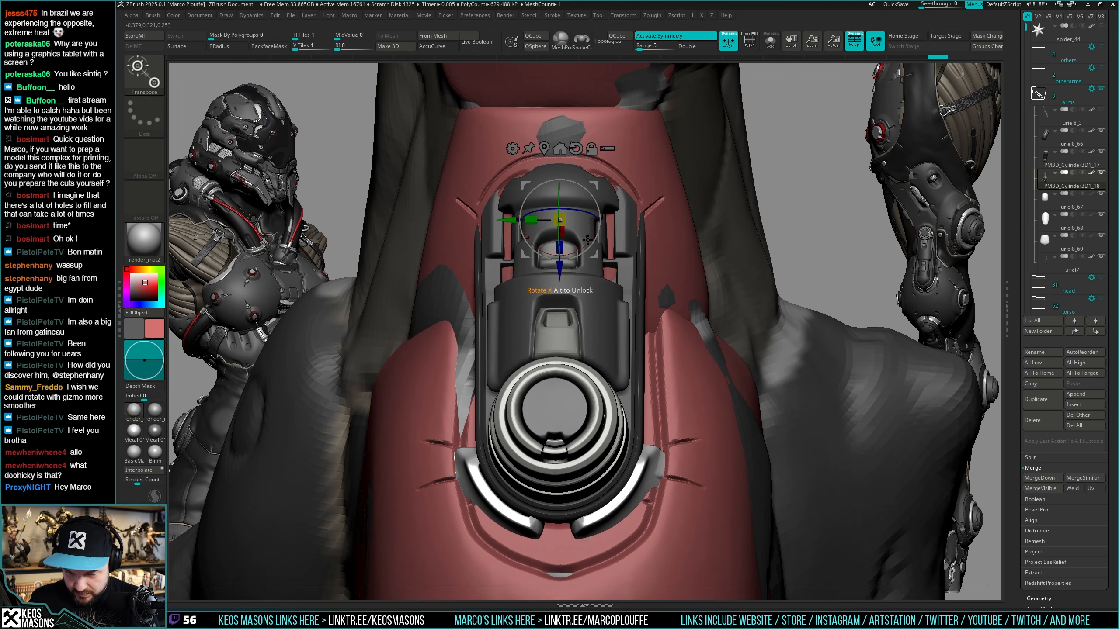
drag(587, 240, 586, 211)
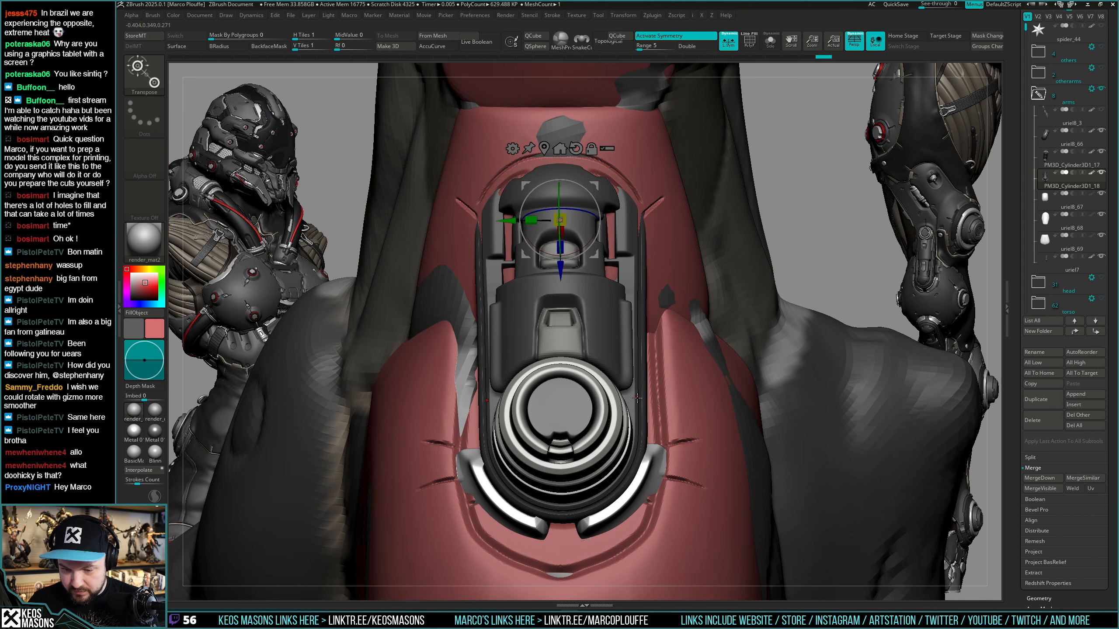
Select the upper red plate and undo the Orb_Cracks cuts and arched groove around the hinge's top.
key(q)
mouse_move(637, 399)
ctrl+right_down()
mouse_move(639, 344)
mouse_move(645, 370)
mouse_move(633, 373)
mouse_move(674, 368)
ctrl+right_up()
alt+click(652, 277)
key(shift+s)
key(ctrl+z)
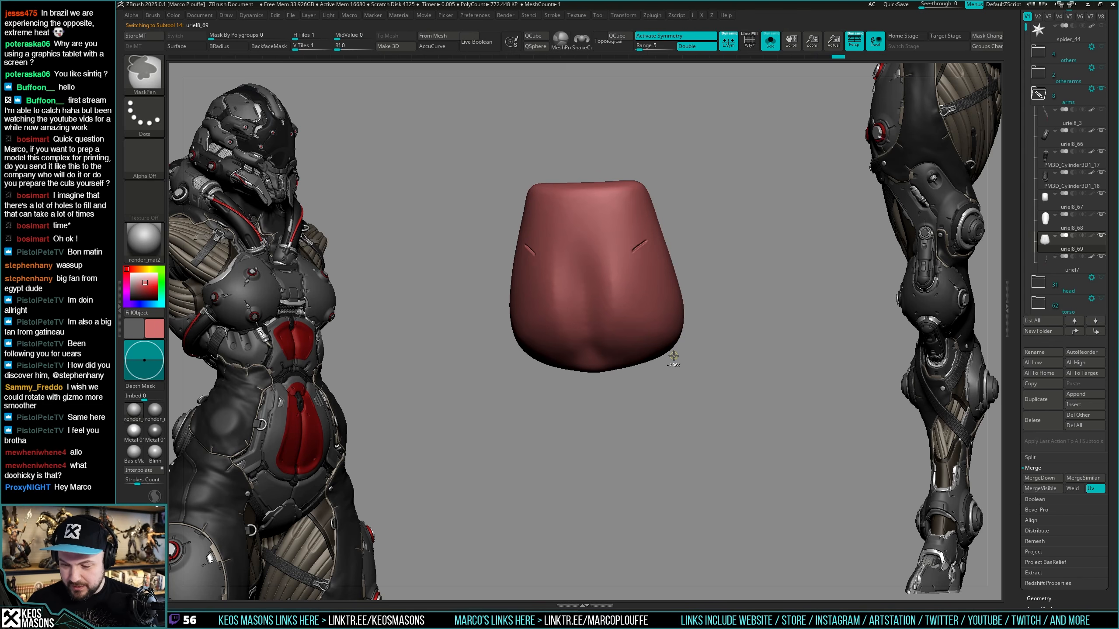
key(ctrl+z)
key(space)
key(shift+s)
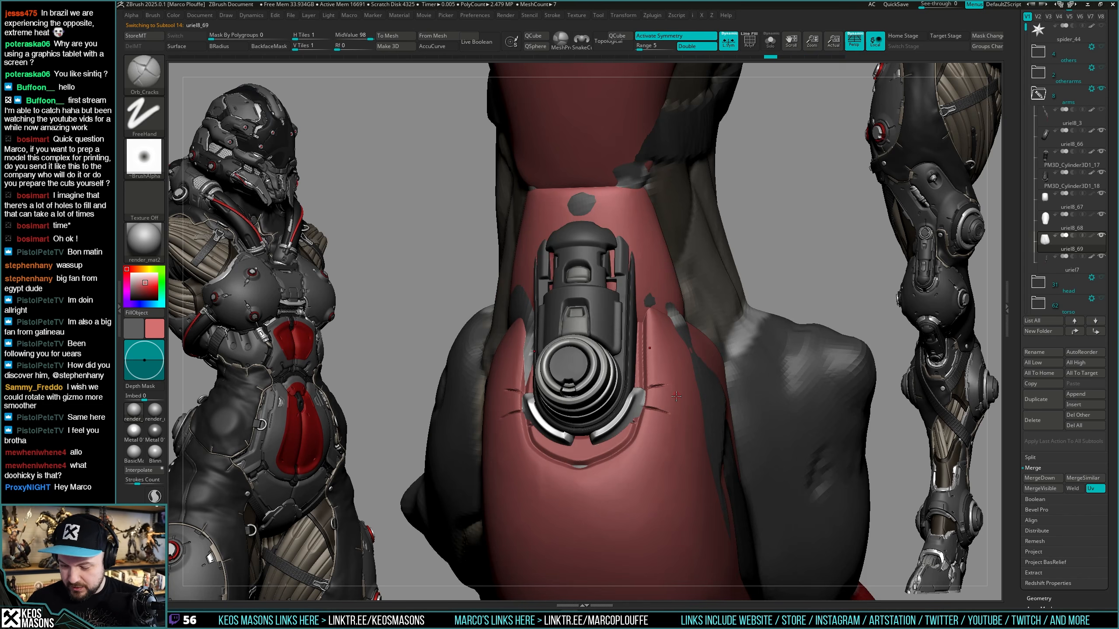
Select the lower red plate and undo the groove and short cuts around the hinge's lower end.
alt+click(677, 397)
key(shift+s)
key(space)
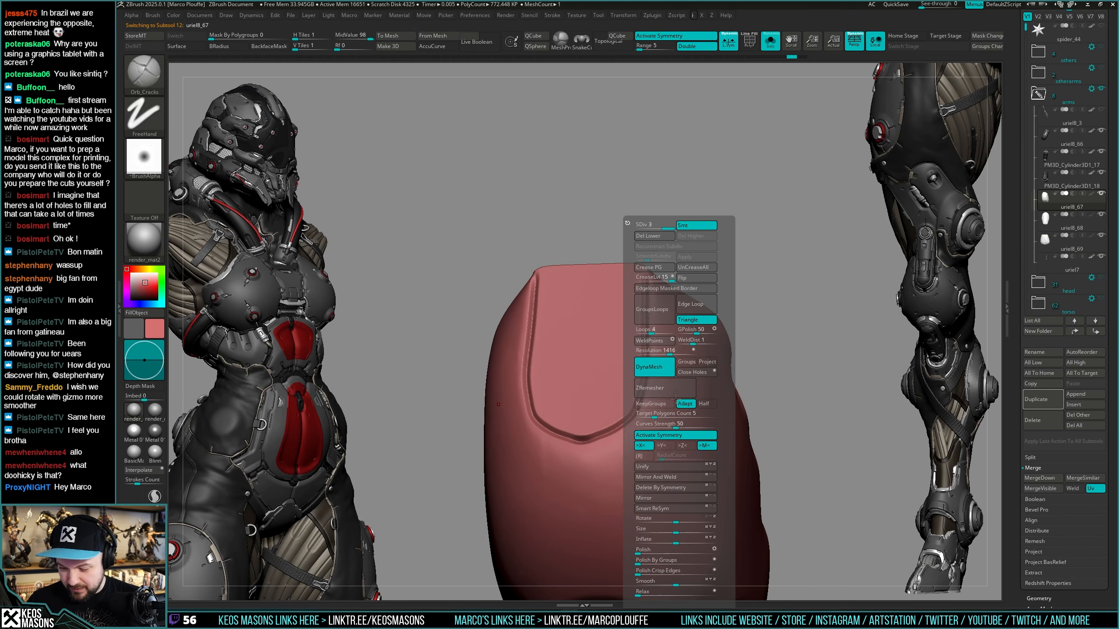
key(ctrl+z)
key(shift+s)
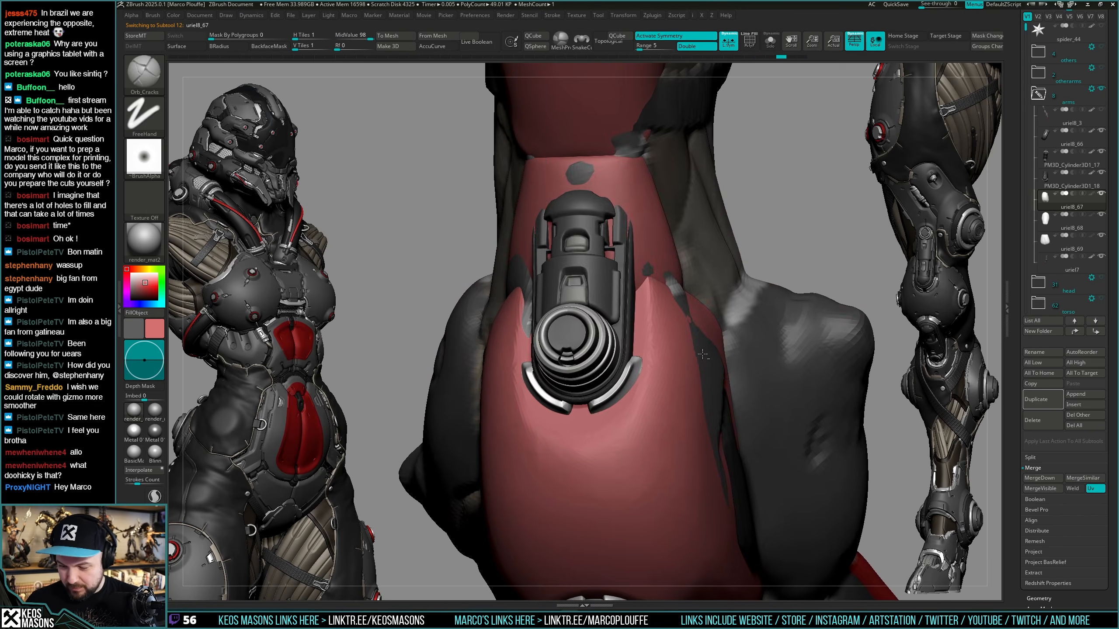
Save the tool as spider_44.ztl in the spider folder, overwriting the existing file.
ctrl+right_drag(703, 355, 756, 225)
right_drag(780, 270, 670, 358)
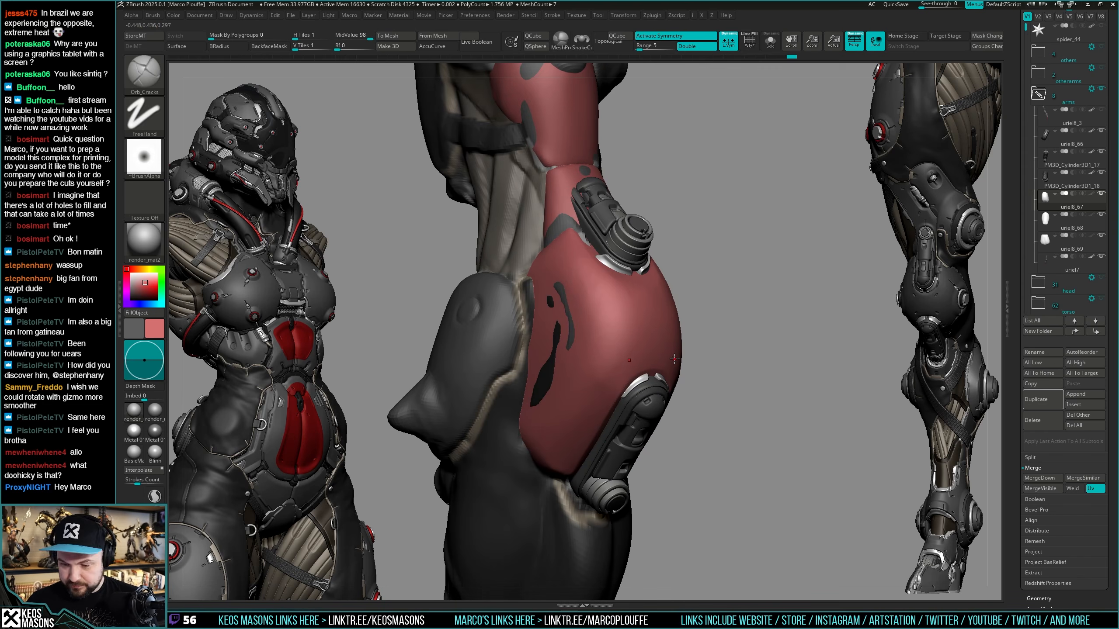
mouse_move(693, 405)
right_down()
mouse_move(769, 316)
mouse_move(766, 332)
right_up()
key(ctrl+s)
click(580, 298)
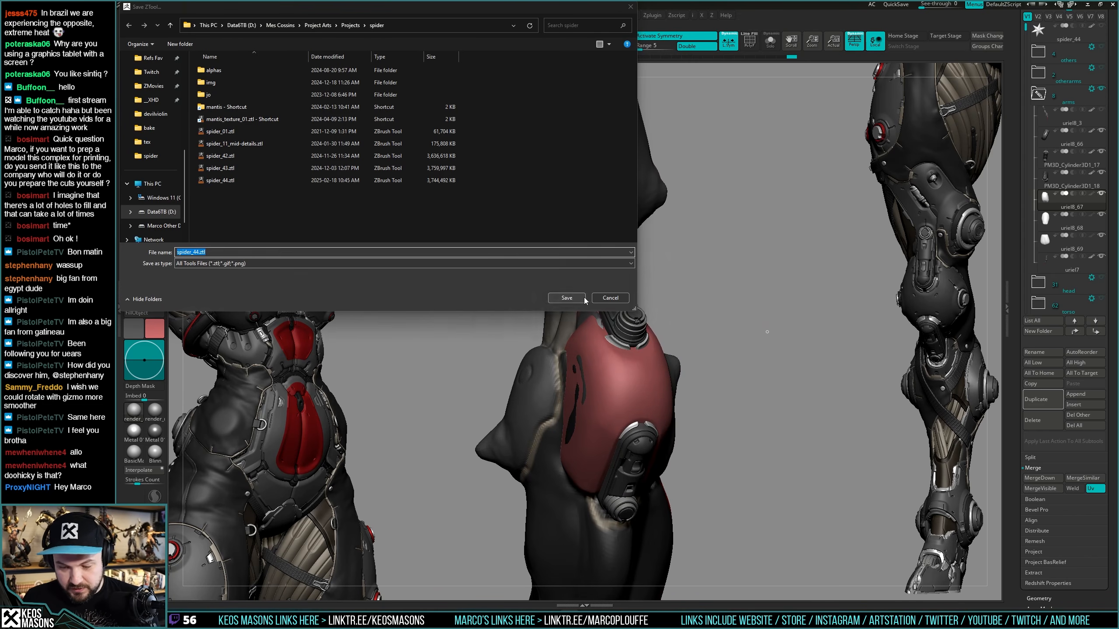
click(588, 310)
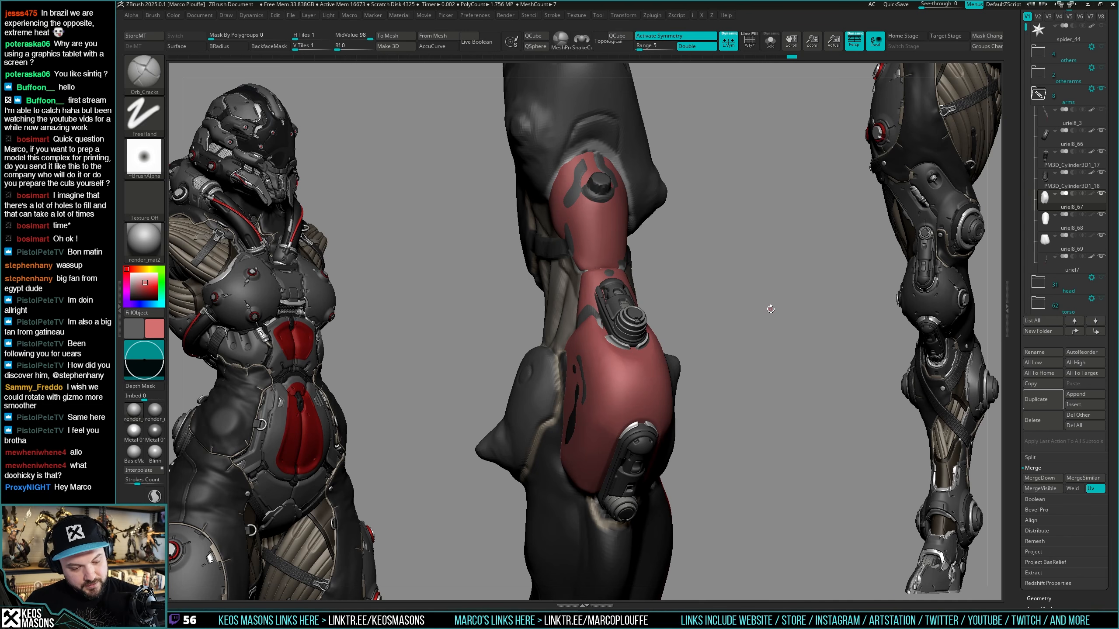
Adjust the lower red plate's upper edge beside the hinge with the Move brush.
mouse_move(770, 308)
mouse_down()
mouse_move(751, 307)
mouse_move(687, 348)
mouse_up()
mouse_move(687, 348)
right_down()
mouse_move(704, 347)
mouse_move(675, 343)
mouse_move(687, 348)
mouse_move(653, 358)
mouse_move(681, 353)
mouse_move(663, 338)
right_up()
right_click(664, 337)
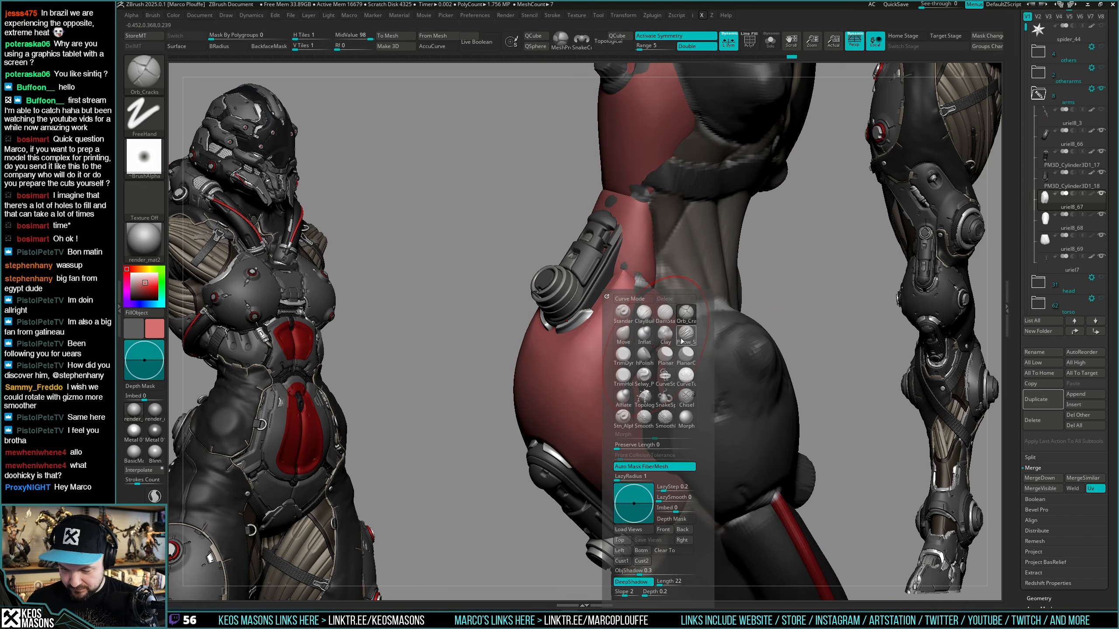
key(b)
key(Escape)
right_click(634, 309)
drag(650, 276, 638, 276)
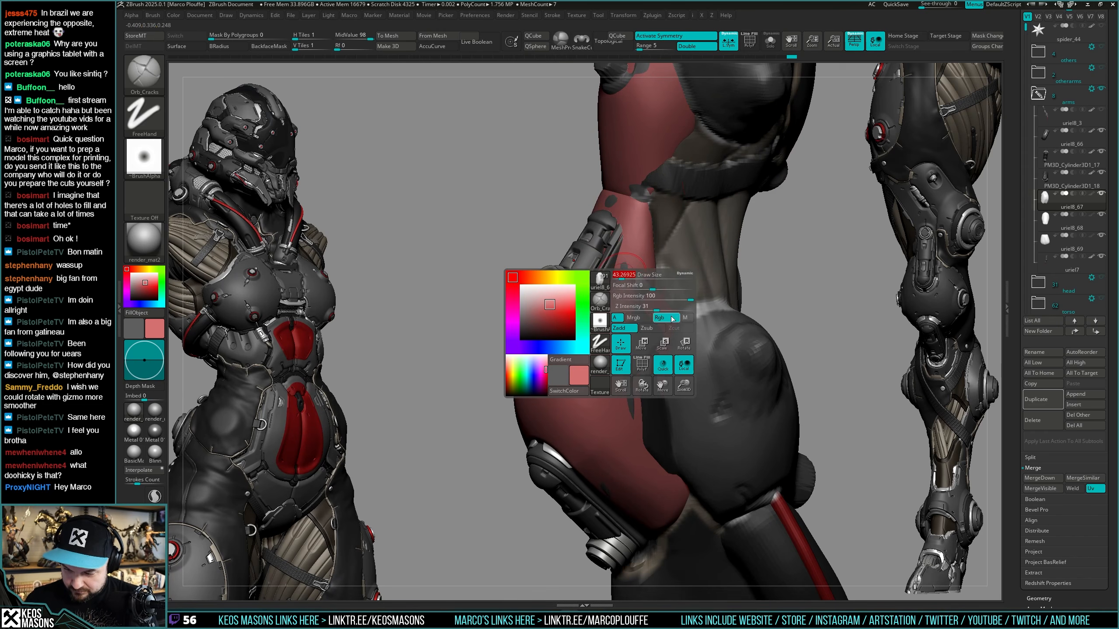
right_drag(638, 267, 627, 289)
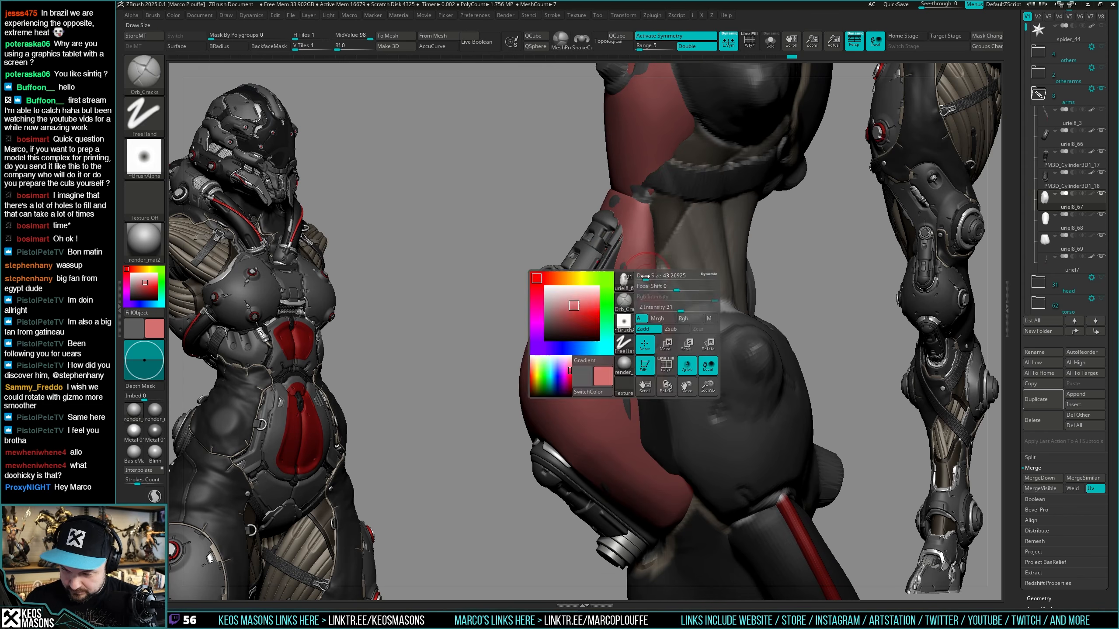
drag(624, 277, 663, 283)
right_drag(609, 265, 722, 260)
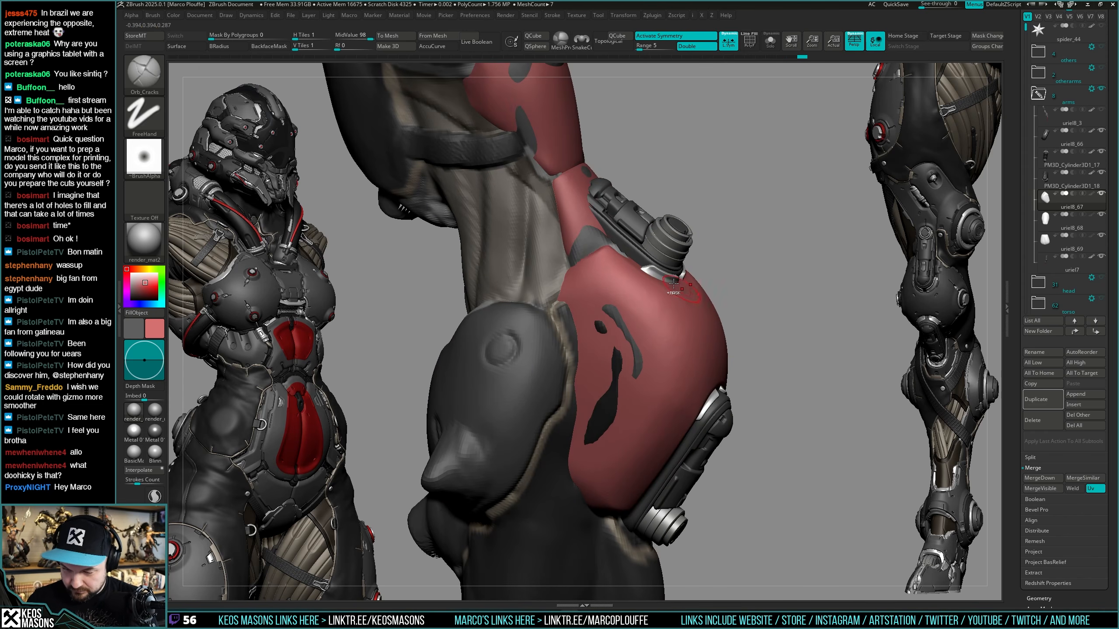
mouse_move(604, 256)
right_down()
mouse_move(671, 314)
mouse_move(677, 356)
mouse_move(640, 357)
mouse_move(651, 364)
mouse_move(653, 318)
right_up()
key(space)
click(620, 335)
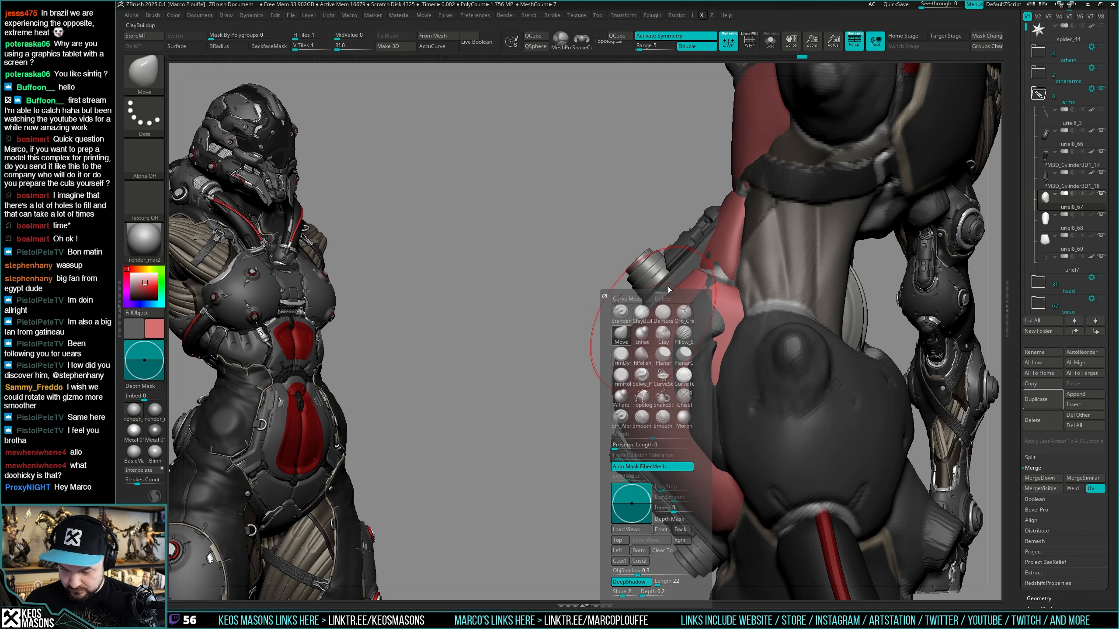
key(space)
drag(629, 327, 636, 328)
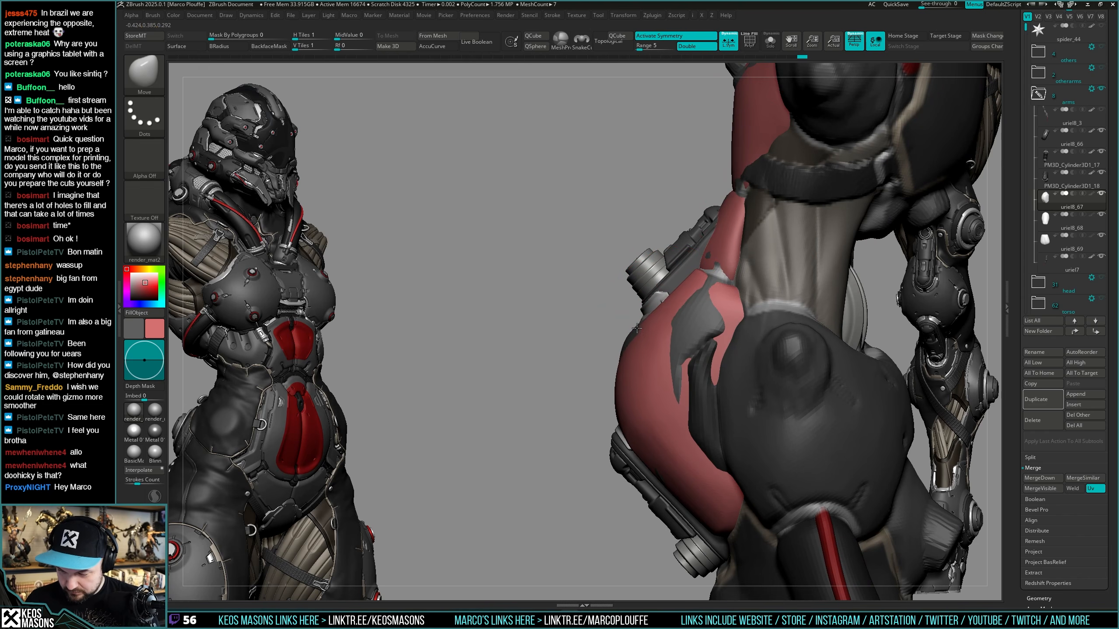
drag(697, 272, 692, 264)
Push the dark arm mesh back beneath the lower red plate with the Move brush and reselect the plate.
key(space)
right_drag(595, 353, 631, 398)
key(space)
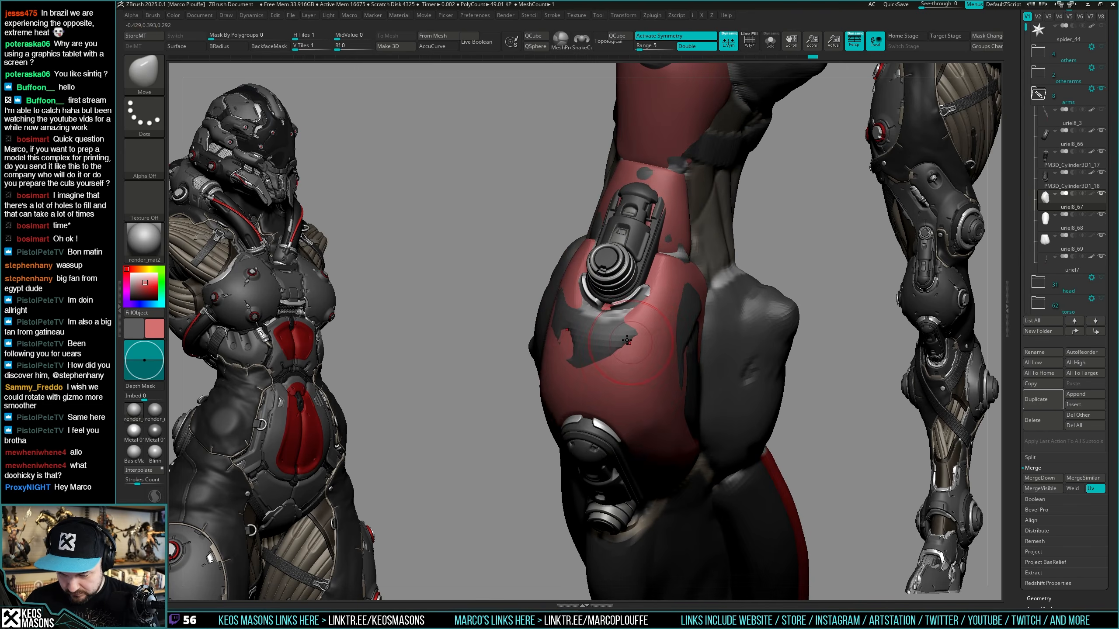
key(space)
alt+click(620, 335)
drag(583, 353, 577, 337)
mouse_move(575, 311)
right_down()
mouse_move(561, 325)
mouse_move(675, 316)
mouse_move(701, 292)
right_up()
key(space)
alt+click(703, 289)
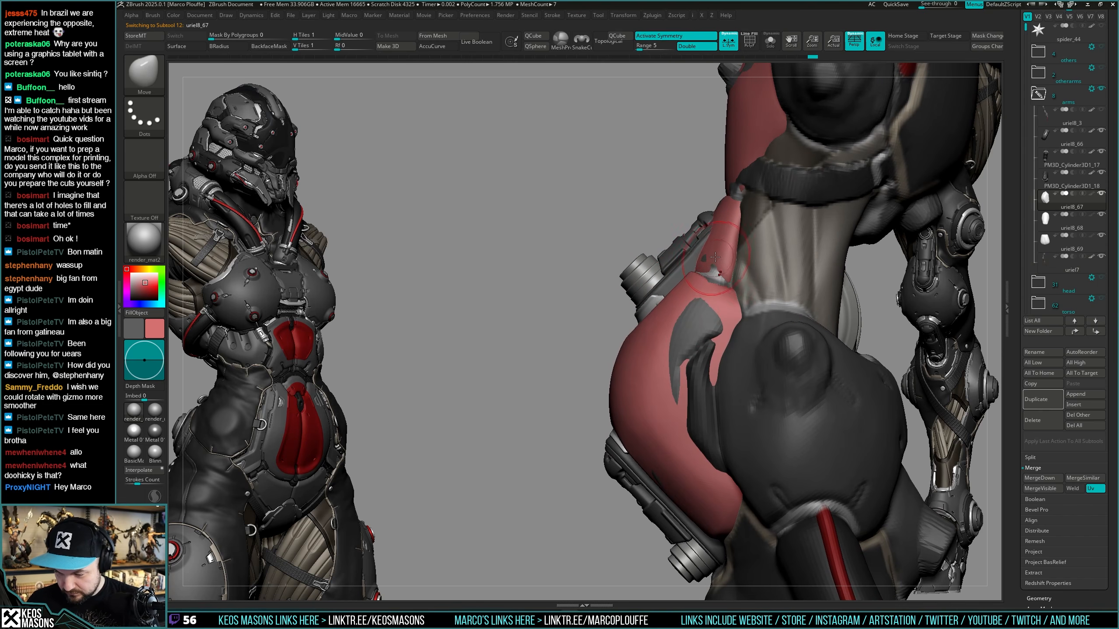
Refine the lower red plate's edges beside the upper and lower hinges with Smooth Stronger and Move.
key(shift)
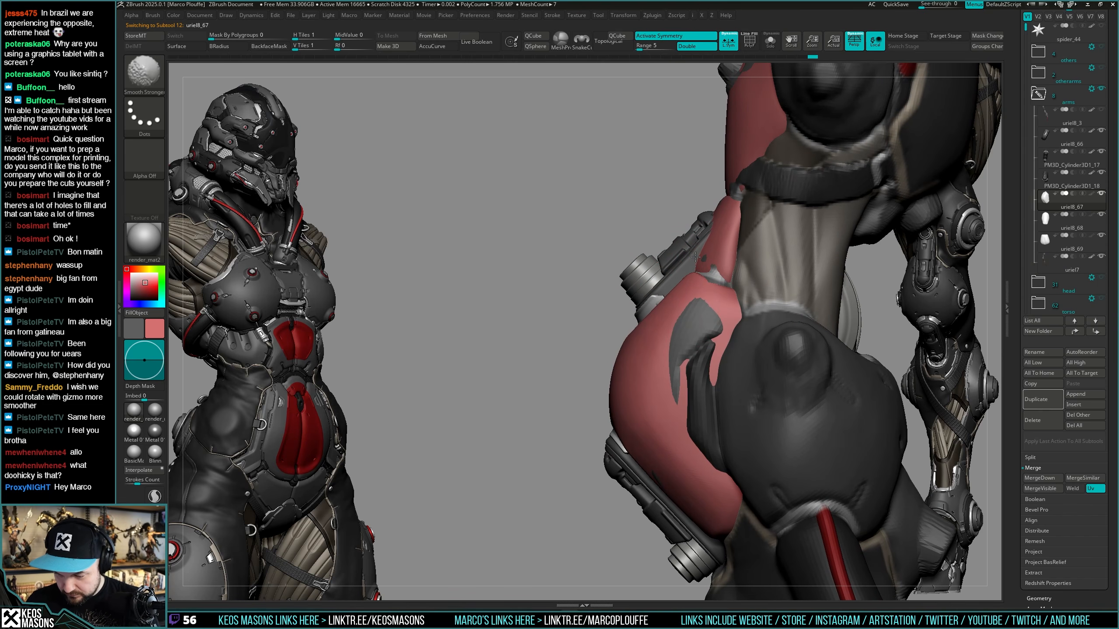
right_drag(707, 259, 701, 254)
key(shift)
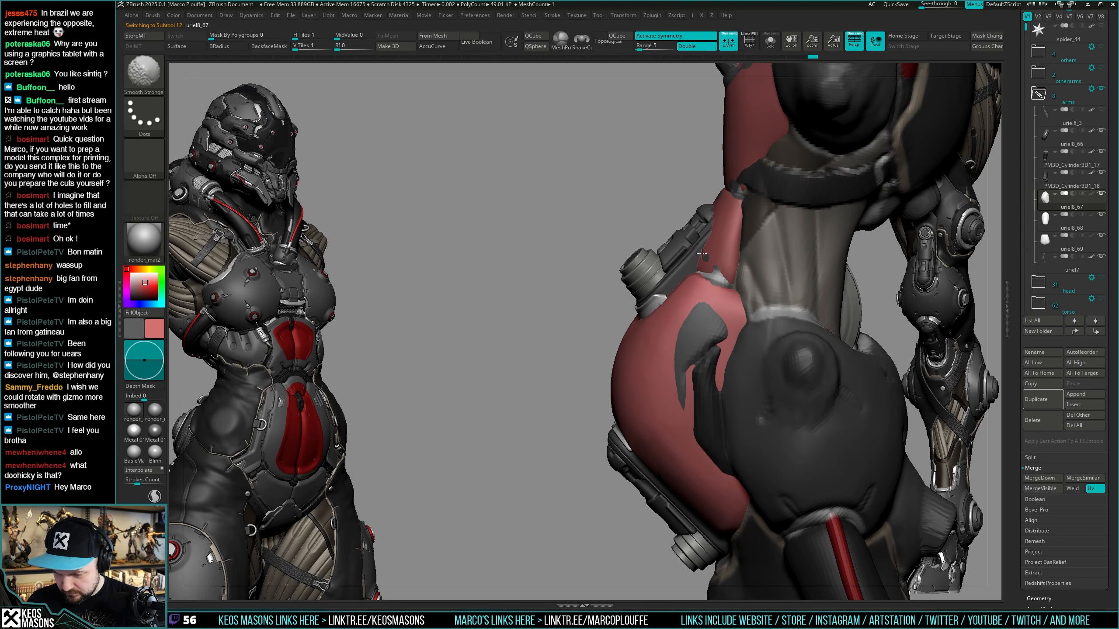
mouse_move(788, 287)
right_down()
mouse_move(744, 353)
mouse_move(742, 331)
mouse_move(778, 320)
mouse_move(748, 332)
right_up()
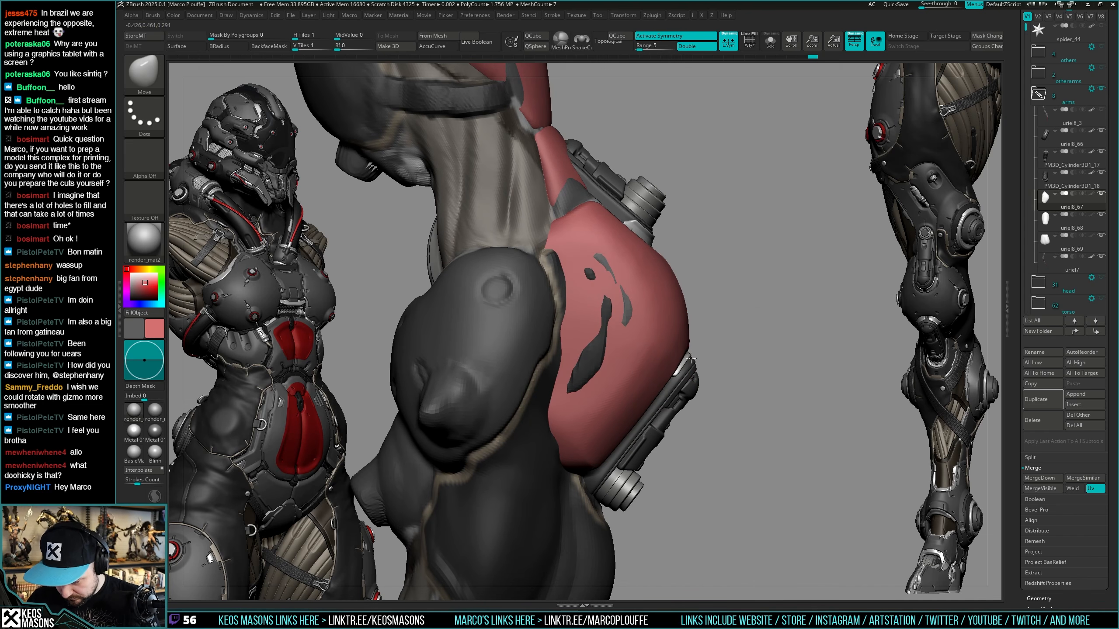
key(shift)
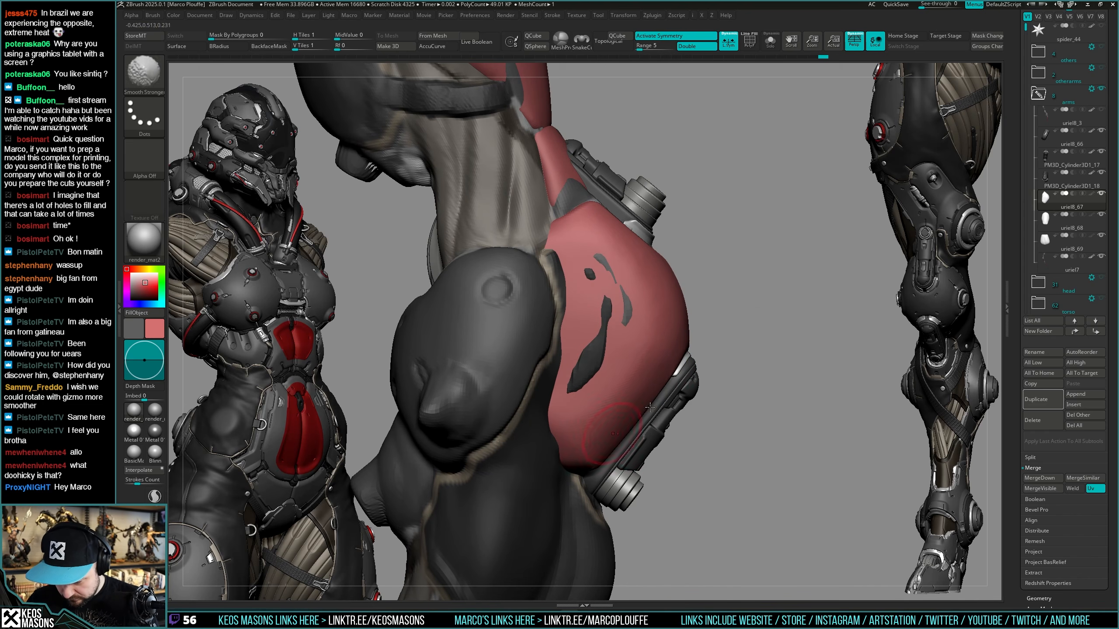
key(x)
key(n)
key(space)
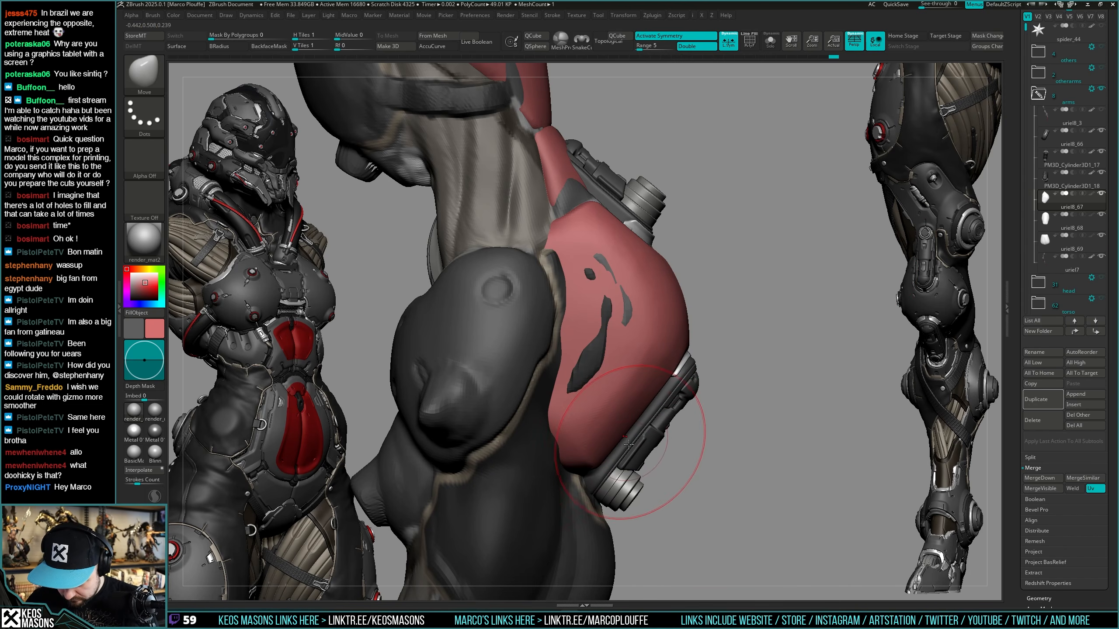
Examine the elbow armour and forearm shapes from several sides, with the ClayBuildup brush ready.
mouse_move(621, 461)
right_down()
mouse_move(573, 410)
mouse_move(637, 393)
mouse_move(616, 392)
mouse_move(680, 325)
mouse_move(707, 333)
mouse_move(702, 369)
mouse_move(707, 345)
mouse_move(714, 360)
mouse_move(712, 318)
mouse_move(643, 391)
mouse_move(670, 340)
mouse_move(699, 351)
right_up()
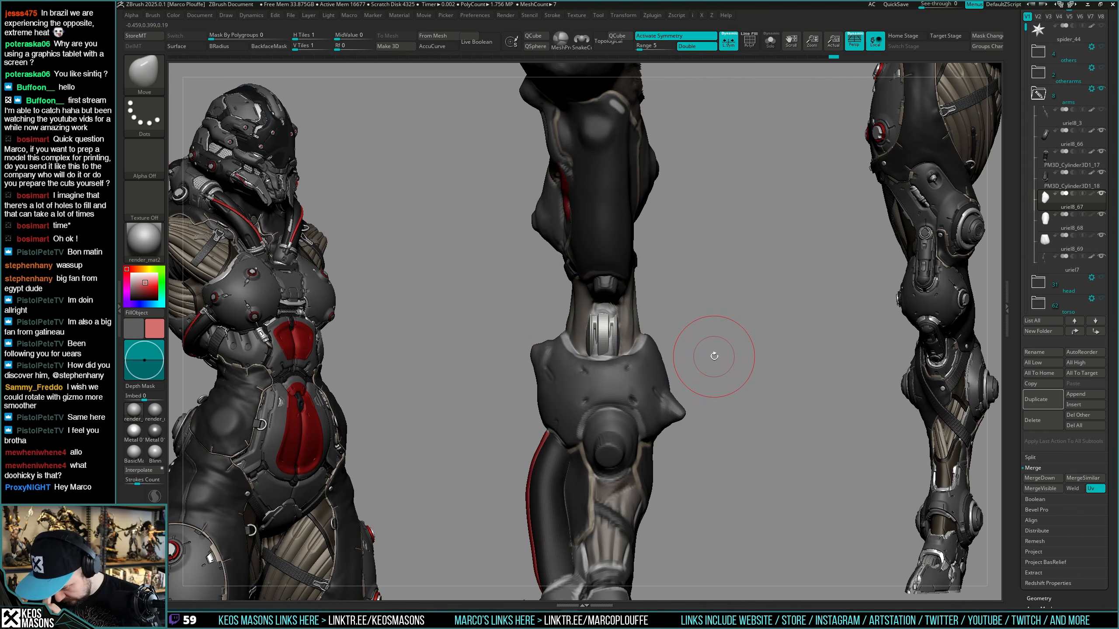
mouse_move(758, 339)
right_down()
mouse_move(798, 327)
mouse_move(764, 361)
mouse_move(732, 350)
mouse_move(717, 380)
mouse_move(732, 370)
mouse_move(733, 344)
mouse_move(562, 325)
mouse_move(704, 350)
mouse_move(690, 317)
mouse_move(692, 348)
right_up()
key(space)
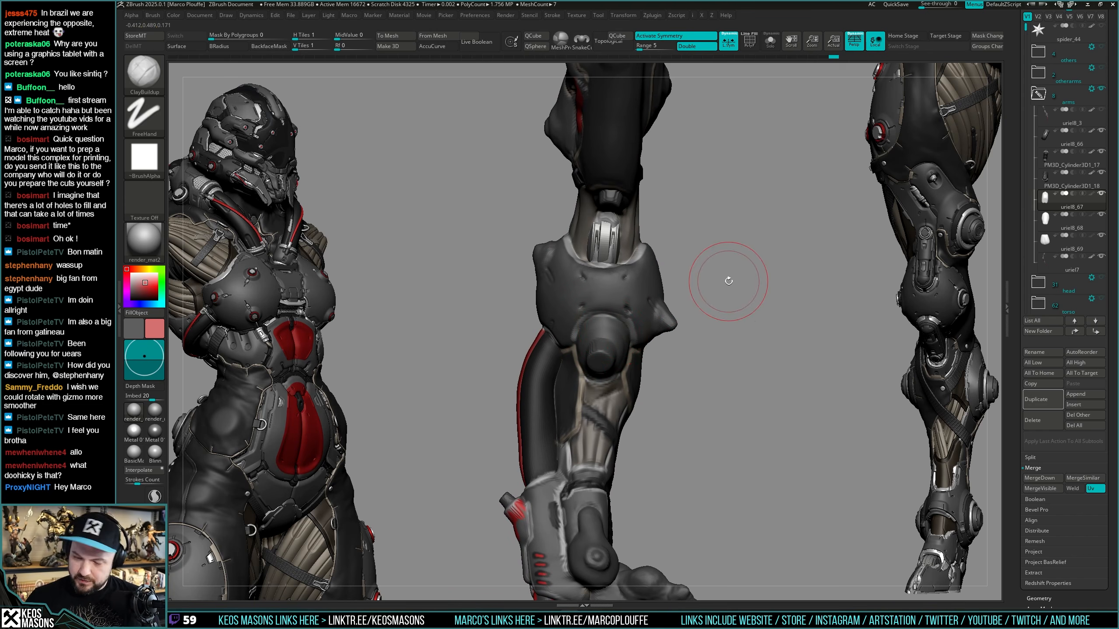
mouse_move(749, 358)
right_down()
mouse_move(801, 362)
mouse_move(756, 361)
mouse_move(737, 332)
right_up()
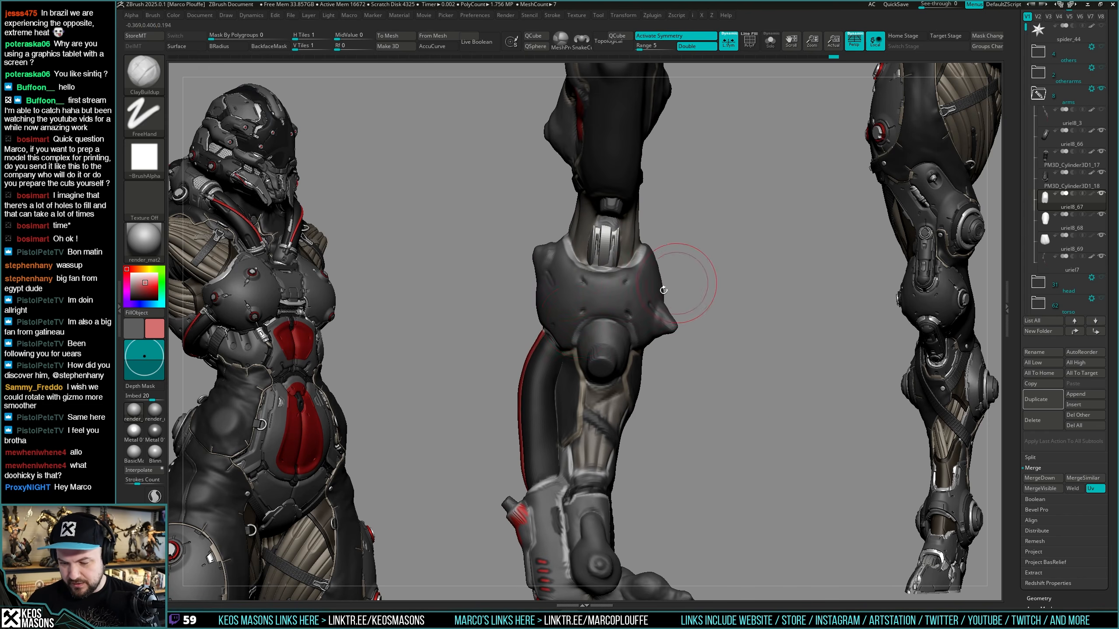
right_drag(663, 290, 665, 300)
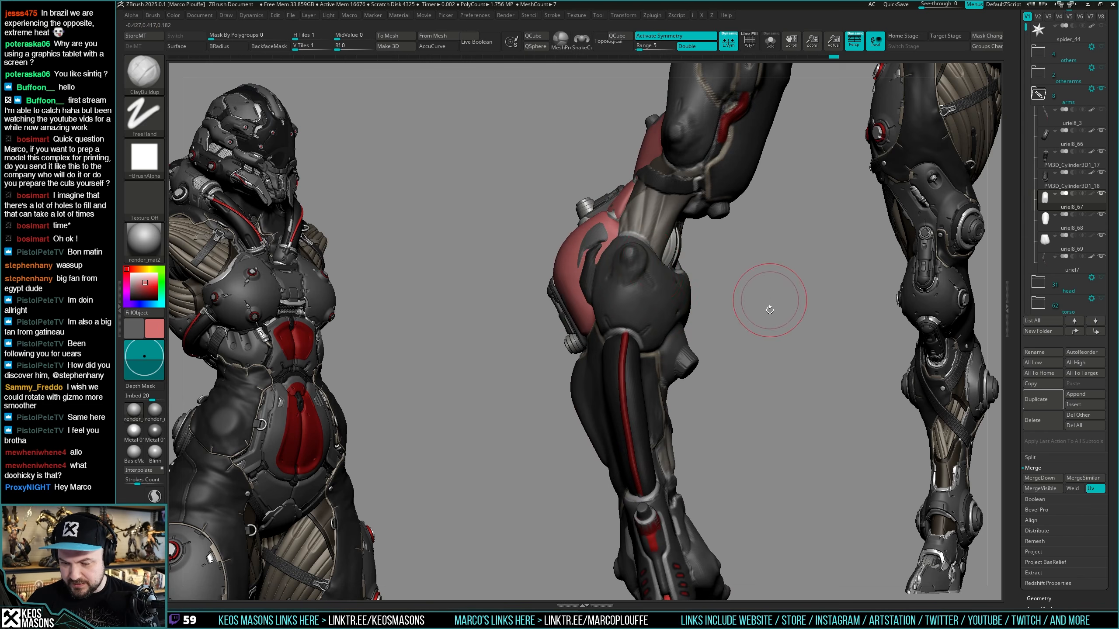
drag(770, 310, 721, 367)
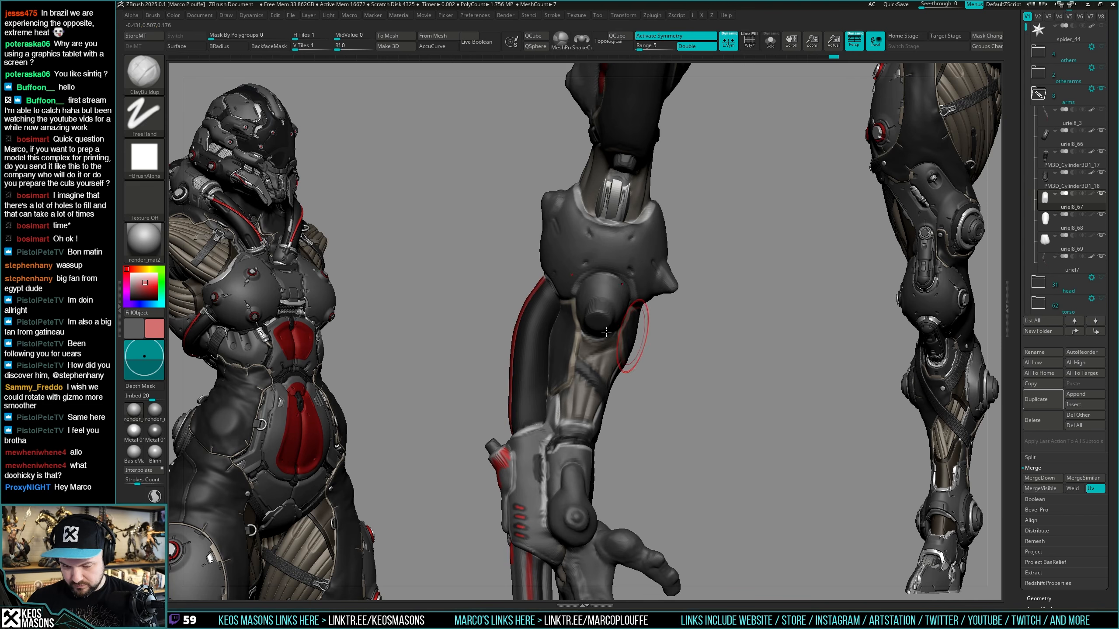
mouse_move(656, 337)
mouse_down()
mouse_move(714, 335)
mouse_move(697, 345)
mouse_move(711, 331)
mouse_up()
key(x)
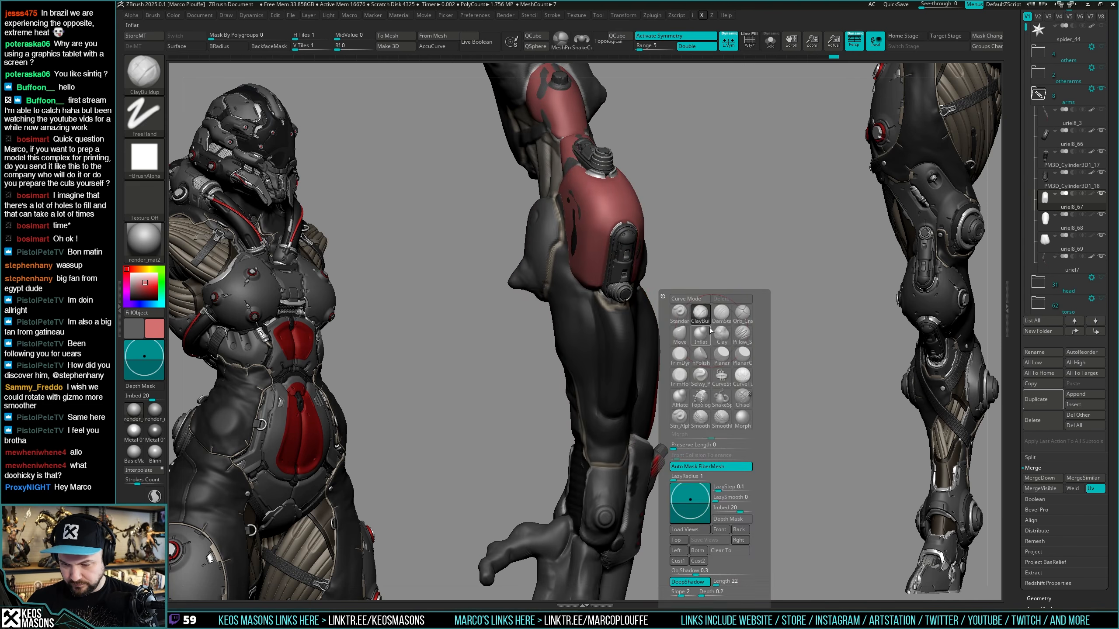
click(703, 316)
mouse_move(723, 271)
alt+mouse_down()
mouse_move(717, 345)
mouse_move(705, 355)
mouse_move(705, 331)
alt+mouse_up()
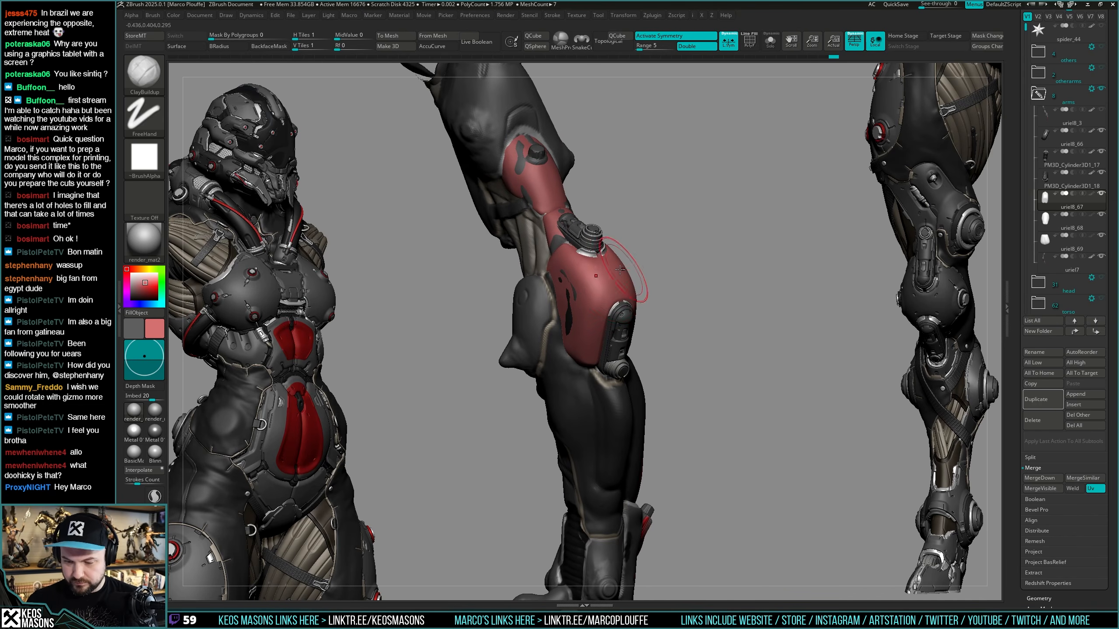
Duplicate the lower red plate subtool and activate the transform gizmo on the copy.
click(685, 294)
click(1040, 402)
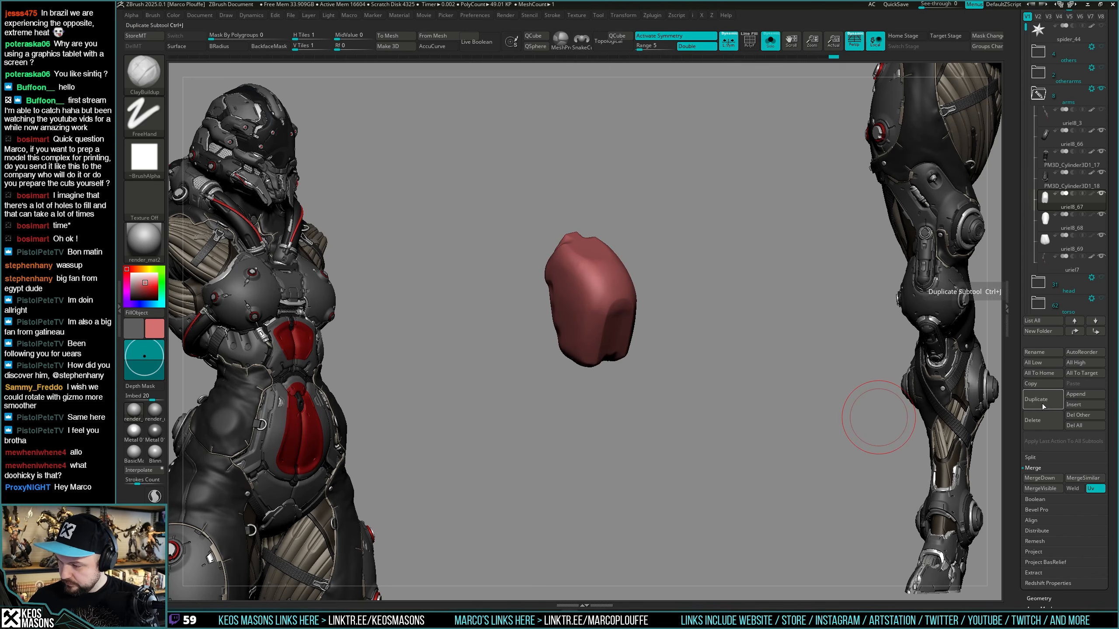
key(w)
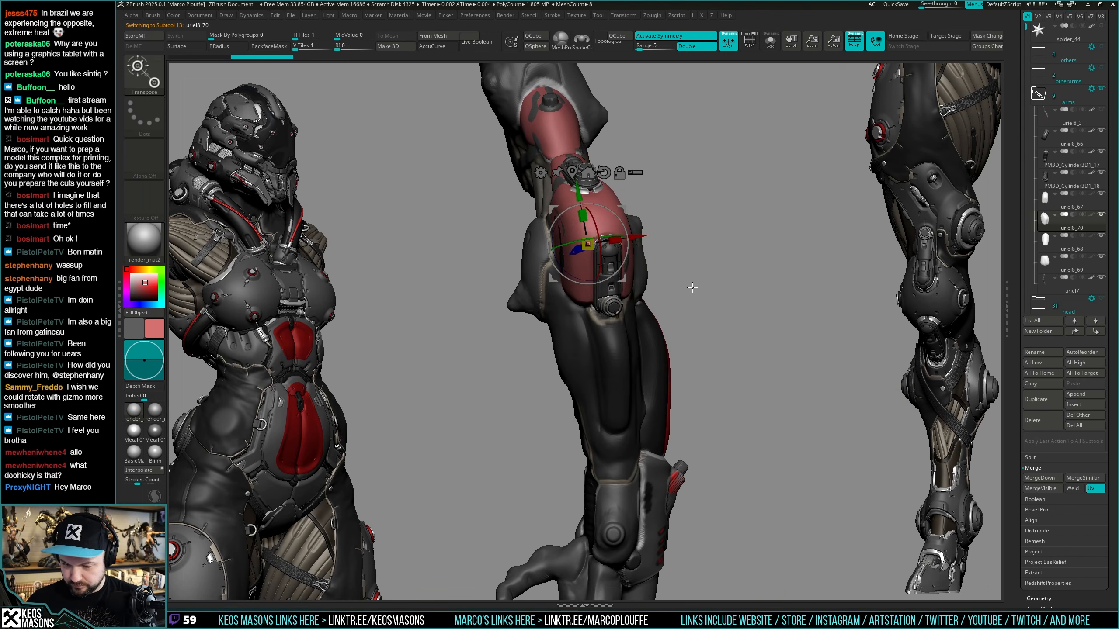
Move the copied red plate down onto the outer forearm below the elbow hinge, using transparency to judge its placement.
drag(576, 190, 627, 315)
right_drag(669, 343, 728, 347)
key(shift+t)
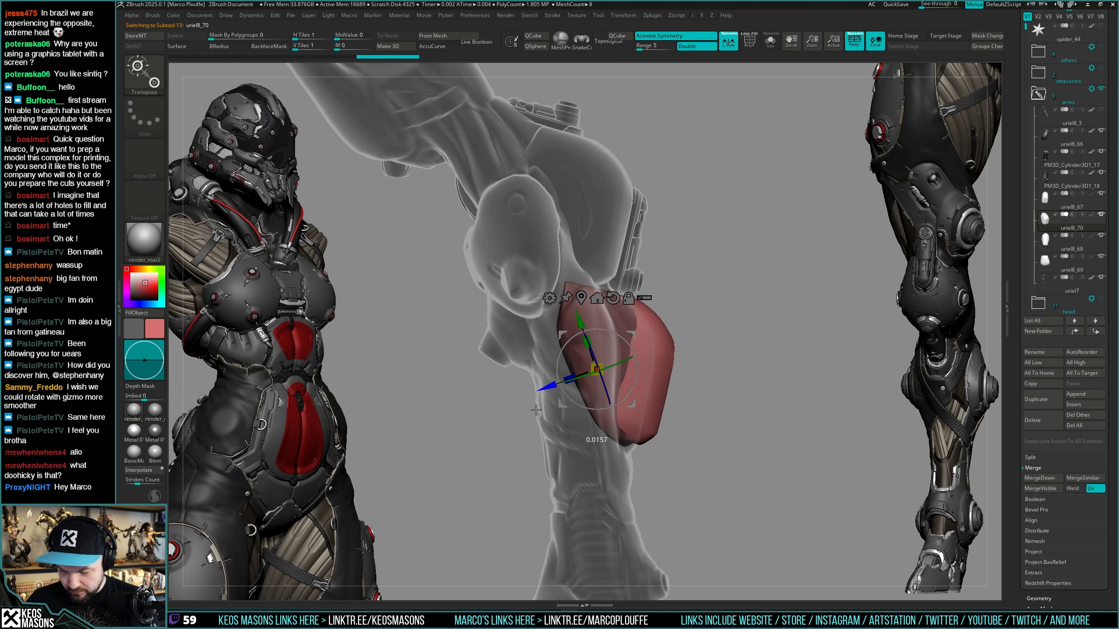
drag(536, 410, 523, 418)
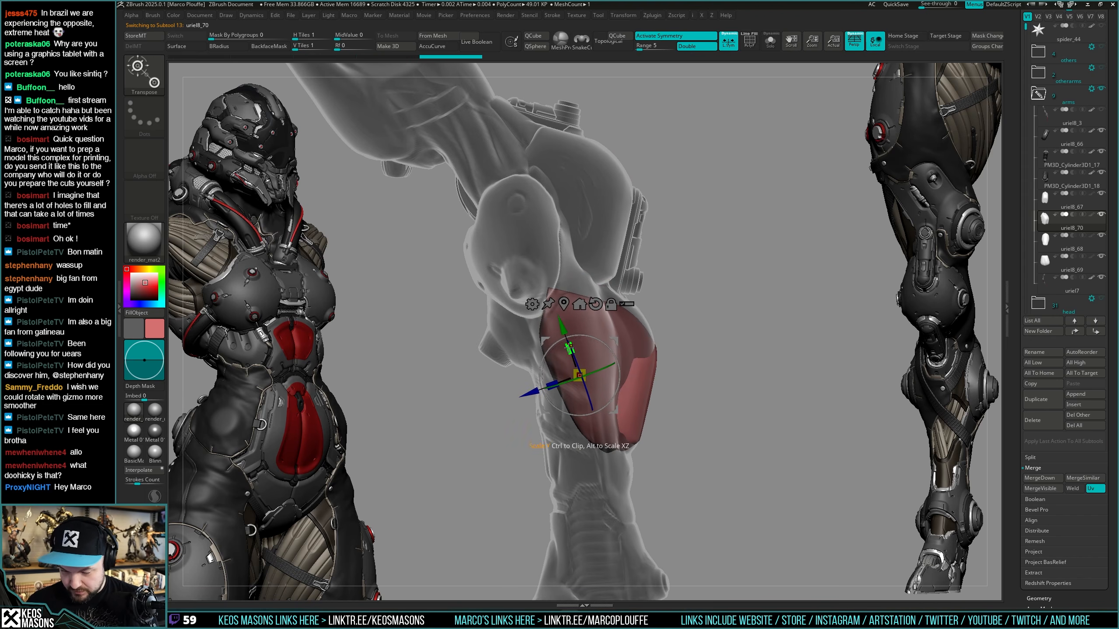
drag(567, 332, 563, 306)
key(q)
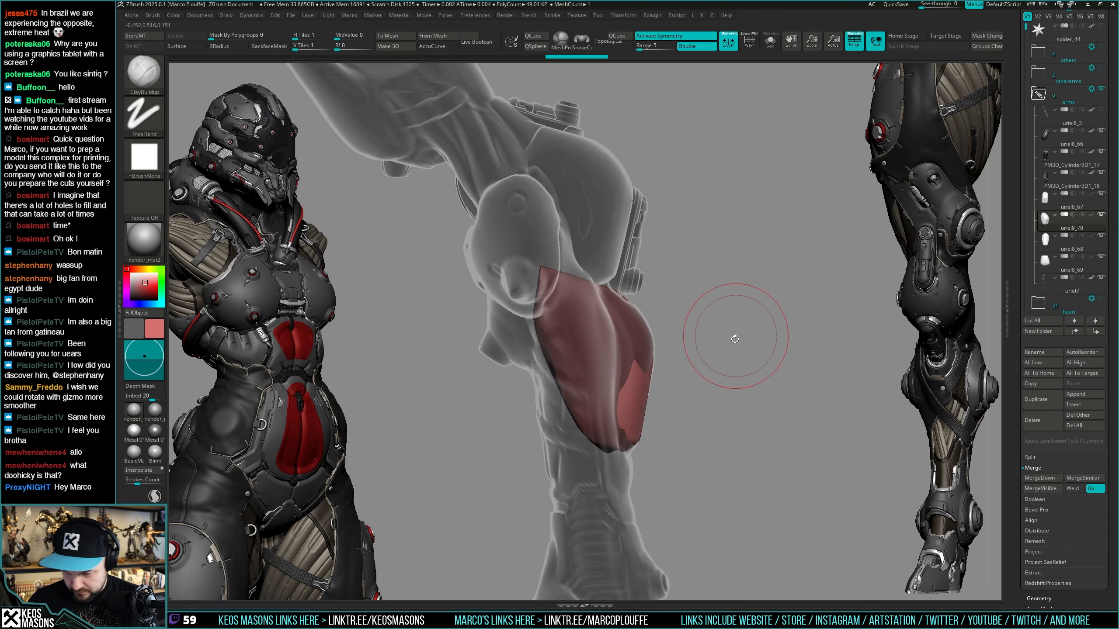
Reshape the copied plate to the forearm with the Move brush and soften its surface with Smooth Stronger.
key(space)
drag(734, 336, 744, 335)
key(b)
click(727, 339)
key(space)
drag(657, 328, 643, 328)
mouse_move(705, 329)
right_down()
mouse_move(679, 329)
mouse_move(669, 350)
right_up()
shift+drag(666, 348, 664, 353)
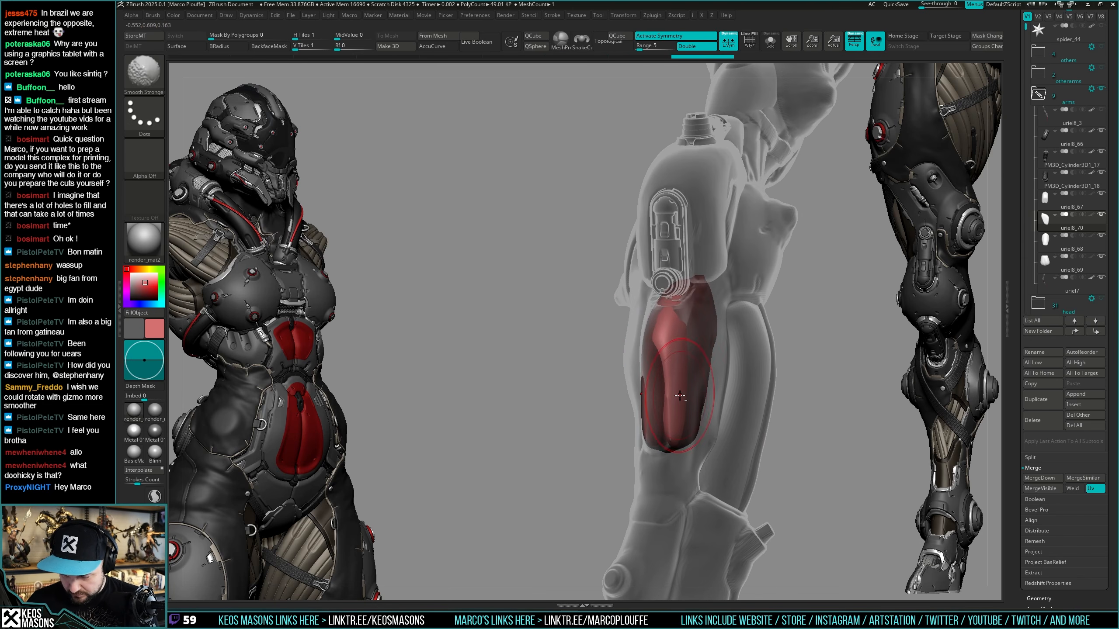
Nudge the forearm plate slightly along the arm with the gizmo and go back to sculpting with the Move brush.
right_drag(679, 388, 710, 371)
right_drag(657, 300, 722, 315)
key(w)
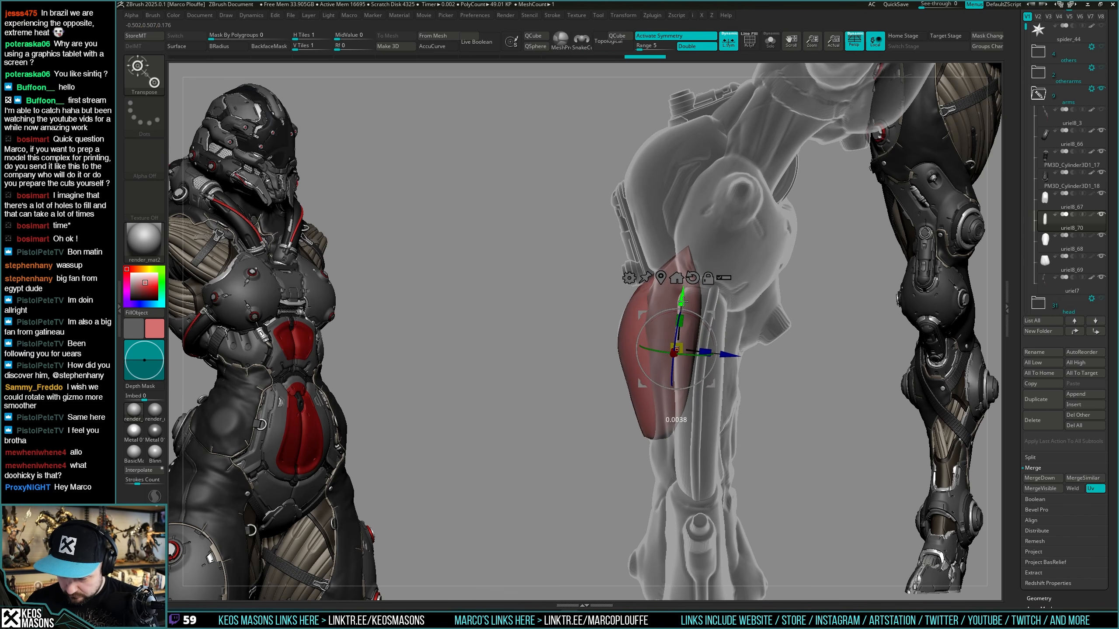
drag(683, 302, 683, 300)
key(q)
mouse_move(685, 301)
right_down()
mouse_move(716, 321)
mouse_move(689, 350)
right_up()
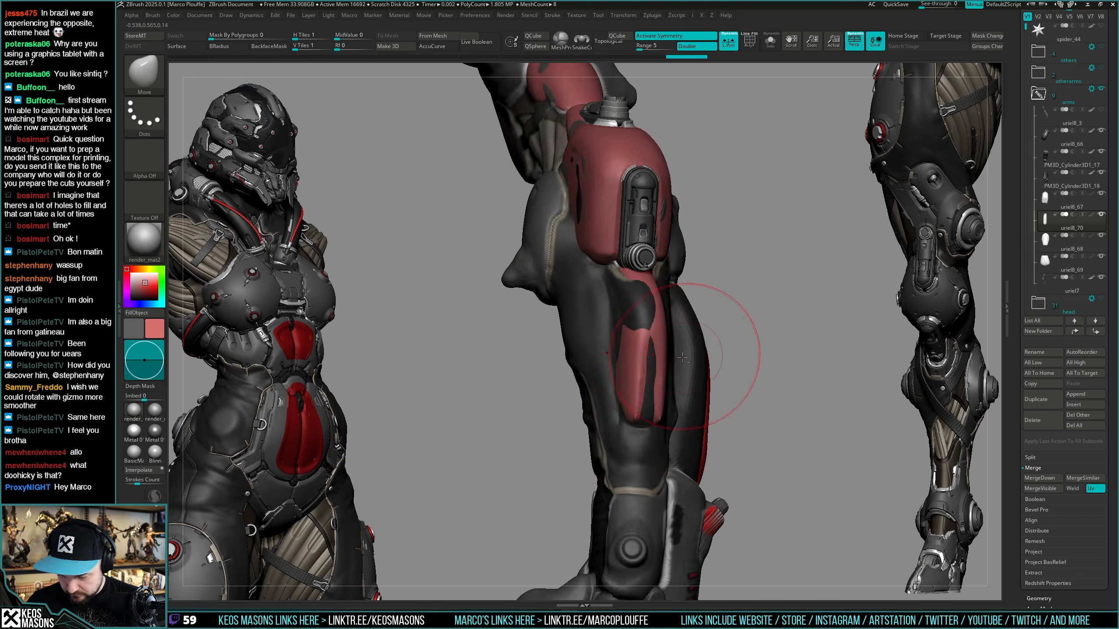
Isolate the forearm plate, smooth its lower end with Smooth Stronger, and bring the surrounding arm back into view.
key(alt+s)
key(x)
click(870, 275)
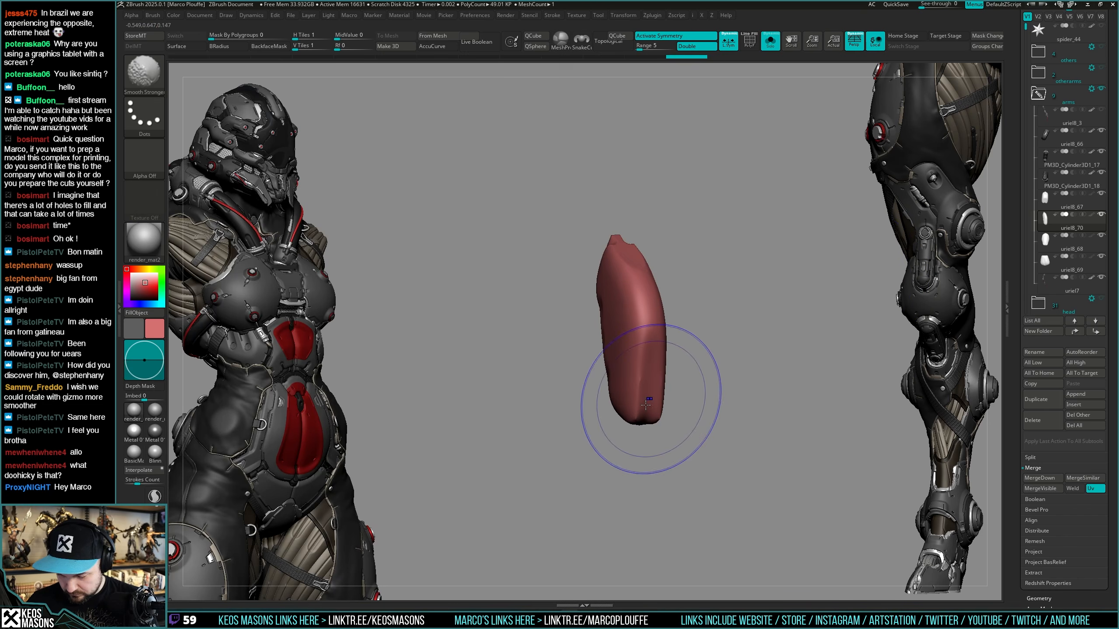
key(alt+s)
right_drag(644, 401, 630, 375)
key(space)
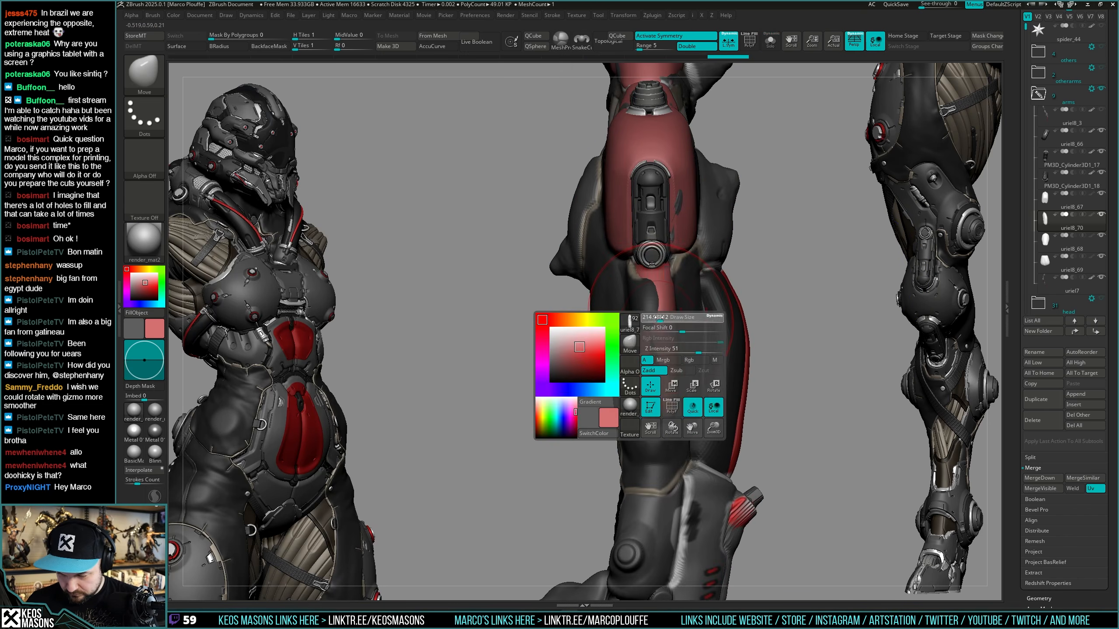
Flatten the isolated forearm plate's outer face with the hPolish brush and check it against the arm.
key(alt+s)
key(space)
key(b)
key(h)
key(p)
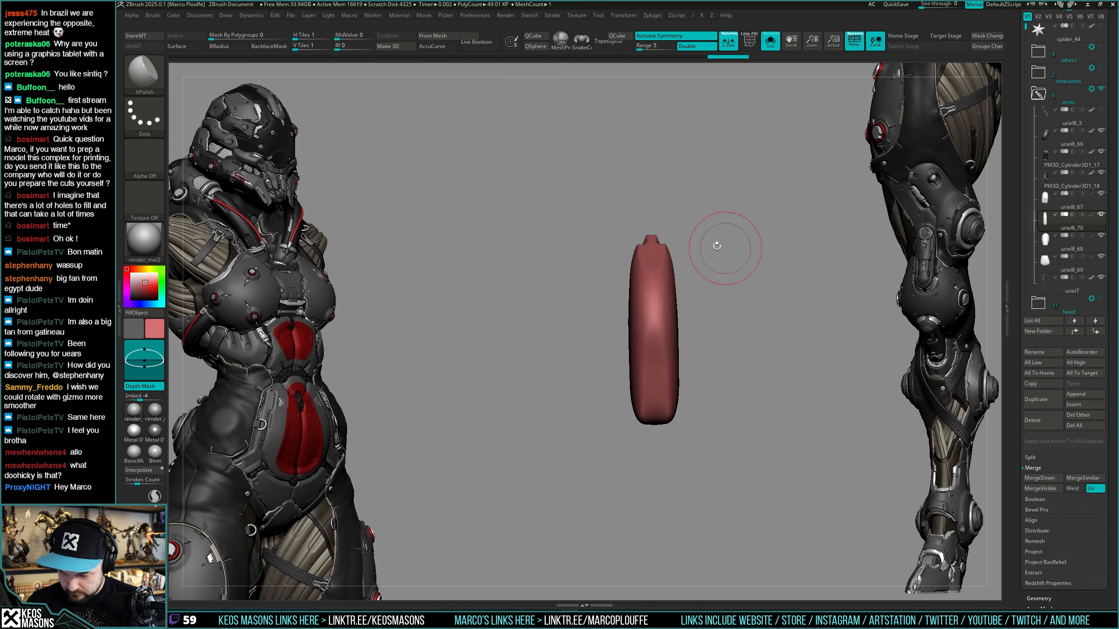
right_drag(652, 259, 671, 377)
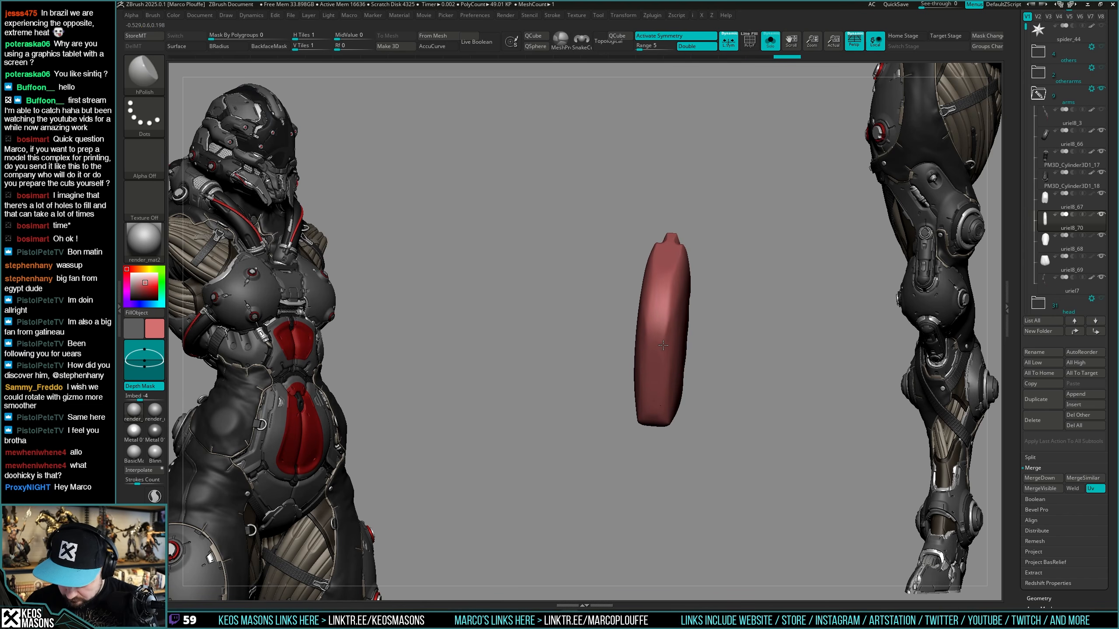
drag(684, 294, 684, 308)
key(shift+s)
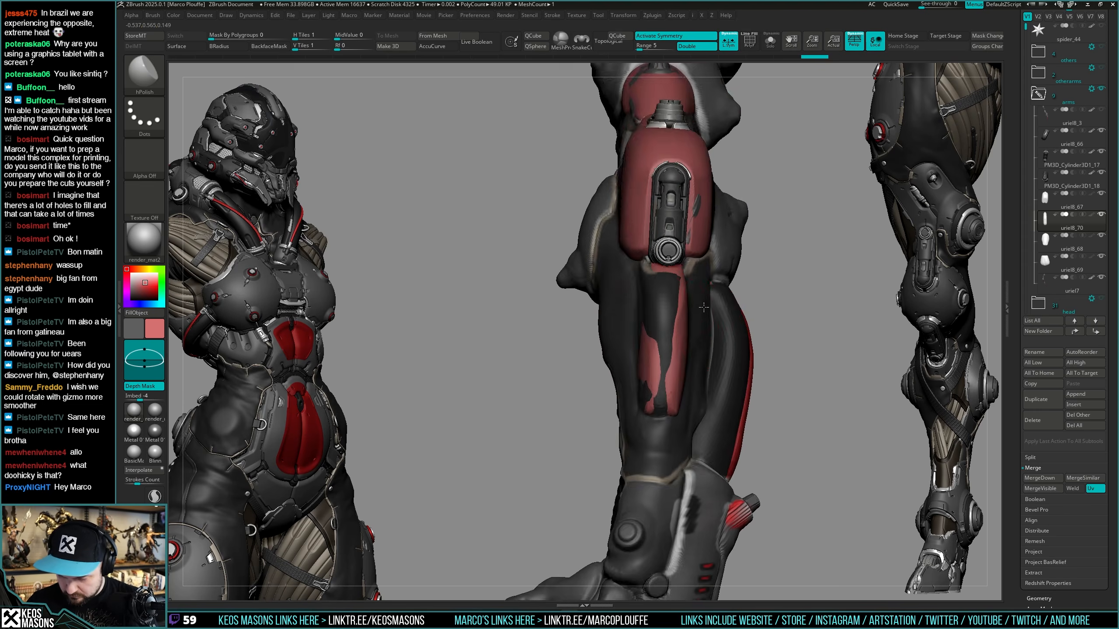
Polish the forearm plate's upper bevel and side facets with hPolish, switching between isolated and full-arm display.
mouse_move(687, 353)
right_down()
mouse_move(634, 386)
mouse_move(650, 326)
right_up()
right_click(634, 387)
key(shift+s)
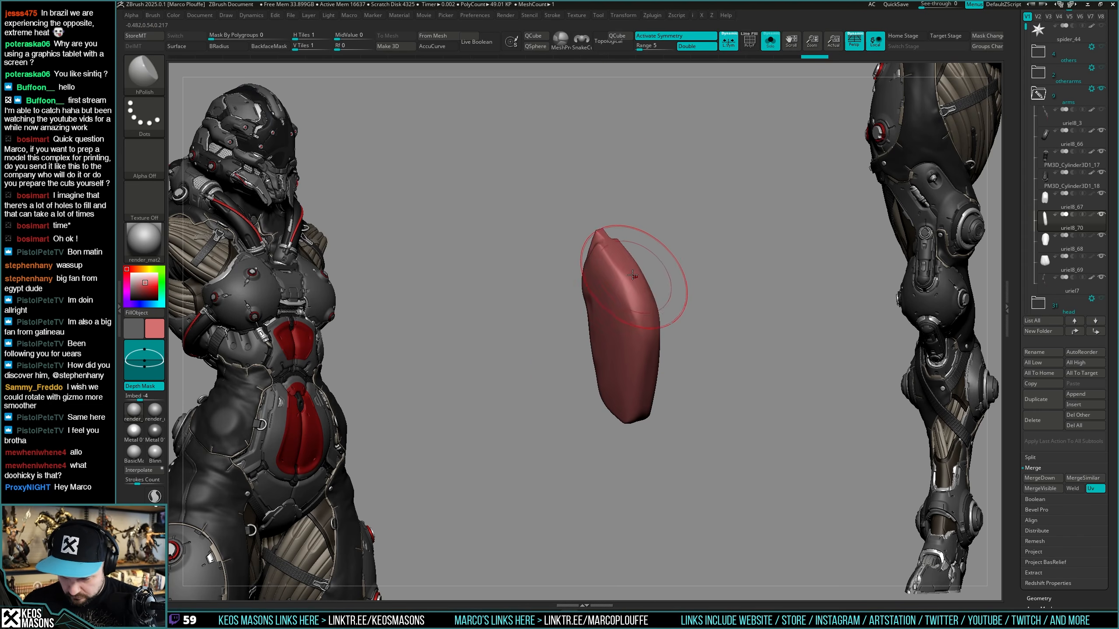
key(shift+s)
right_drag(633, 259, 667, 305)
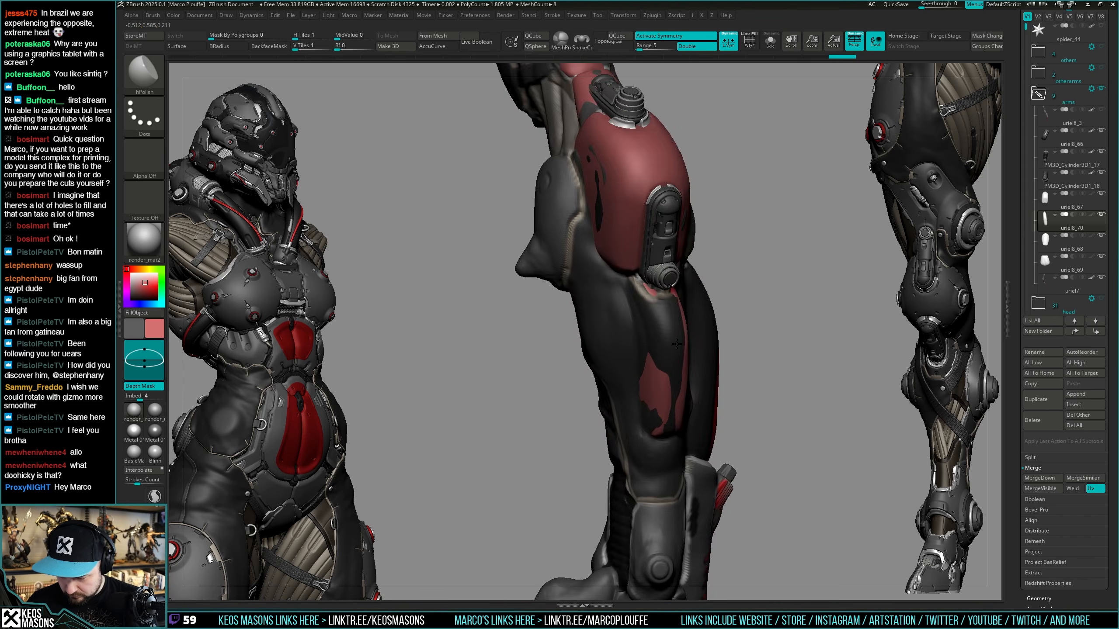
key(shift+s)
drag(669, 300, 664, 324)
mouse_move(665, 324)
right_down()
mouse_move(679, 268)
mouse_move(691, 331)
right_up()
key(shift+s)
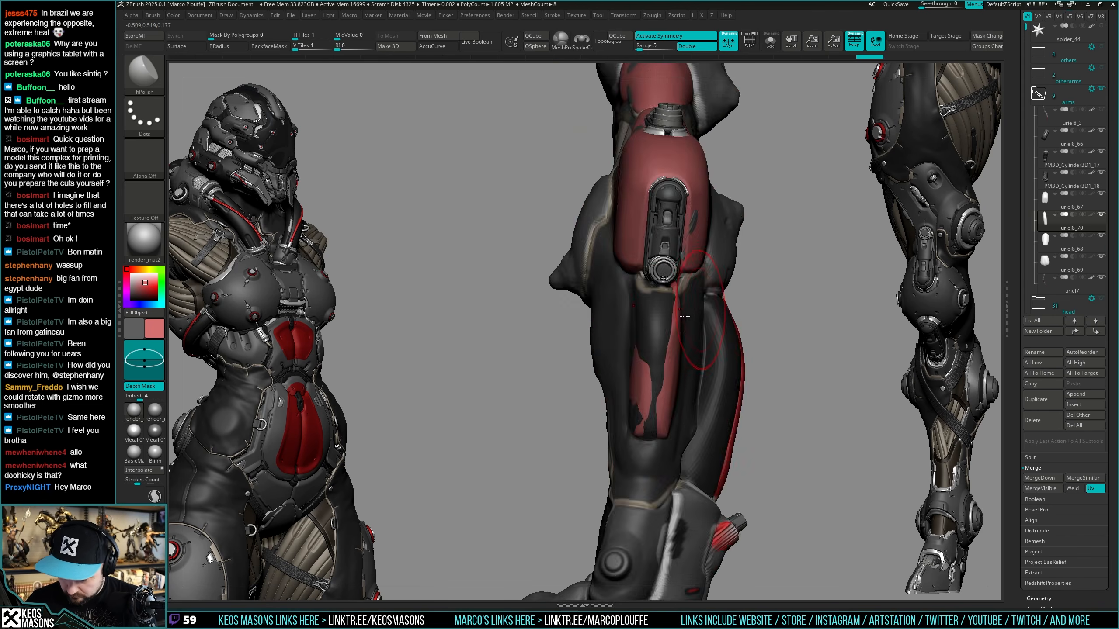
Smooth the isolated forearm plate's ridge up to its top tip and compare its fit with the arm.
key(shift+s)
key(shift+f)
key(g)
click(669, 332)
key(shift+f)
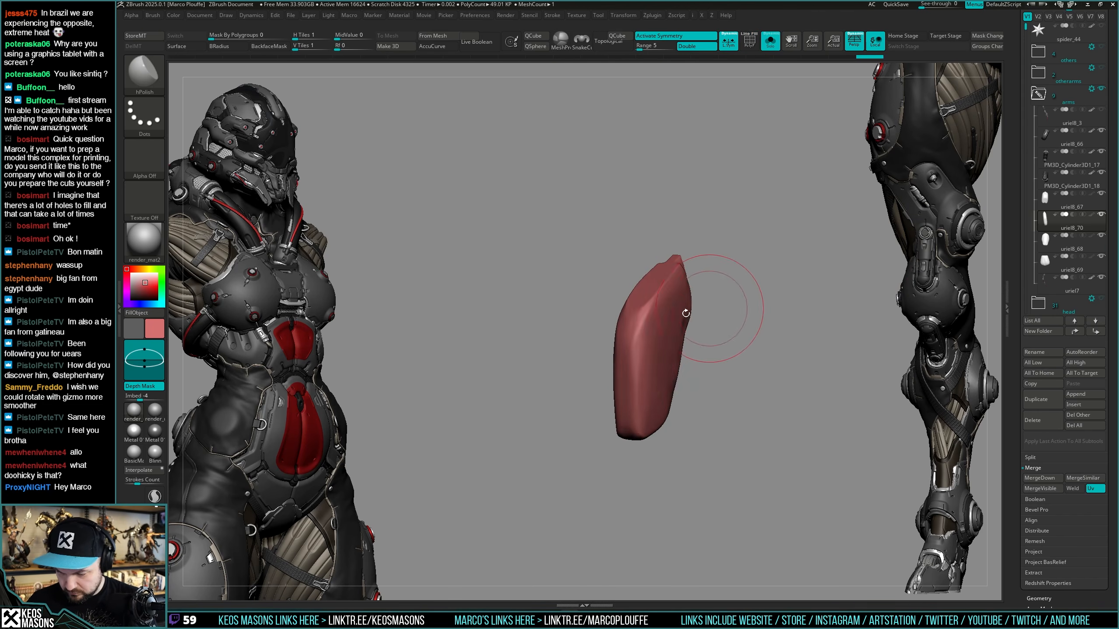
mouse_move(665, 333)
shift+mouse_down()
mouse_move(654, 303)
mouse_move(680, 264)
shift+mouse_up()
key(shift+s)
key(shift+t)
mouse_move(687, 304)
right_down()
mouse_move(671, 321)
mouse_move(700, 304)
mouse_move(681, 364)
mouse_move(679, 347)
mouse_move(666, 349)
right_up()
key(shift+t)
key(shift+s)
Refine the forearm plate's lower end and adjust its outline against the arm with the Move brush.
key(b)
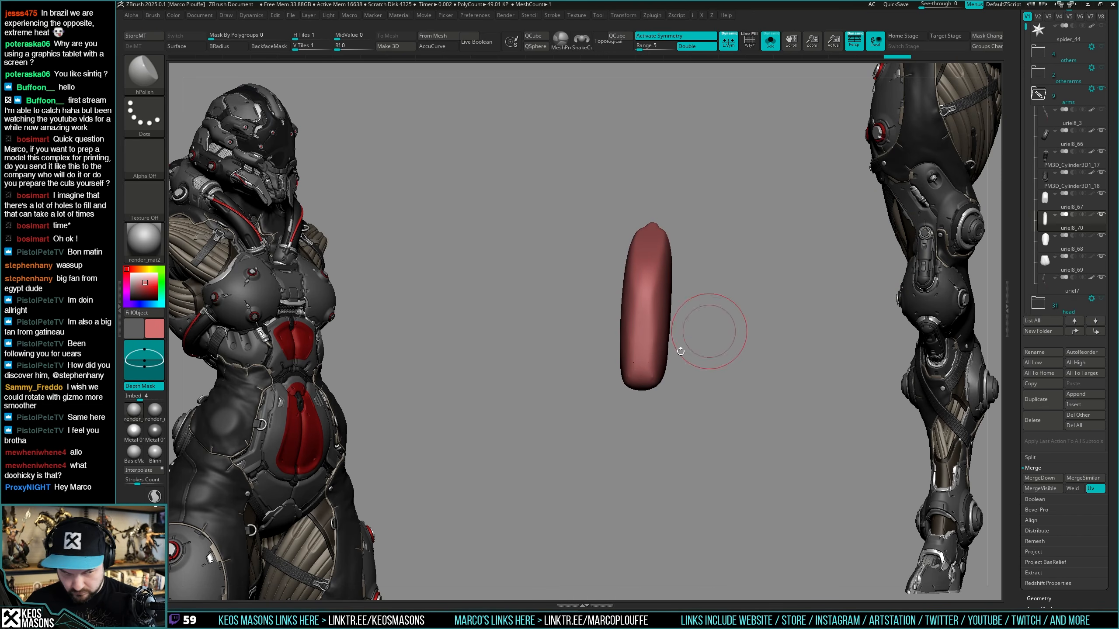
drag(645, 368, 644, 374)
key(shift+s)
right_drag(644, 375, 680, 357)
key(x)
click(647, 335)
mouse_move(726, 289)
right_down()
mouse_move(648, 399)
mouse_move(670, 349)
right_up()
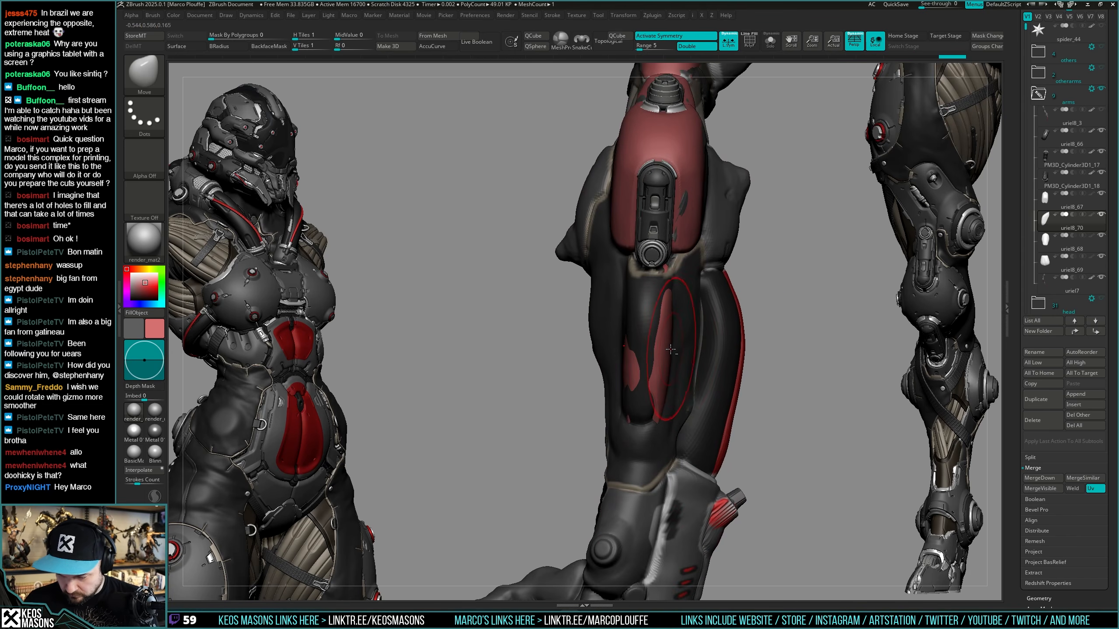
Sharpen the forearm plate's side bevels with hPolish while it is isolated, then show the whole arm again.
key(shift+s)
key(space)
click(689, 350)
right_drag(764, 282, 691, 319)
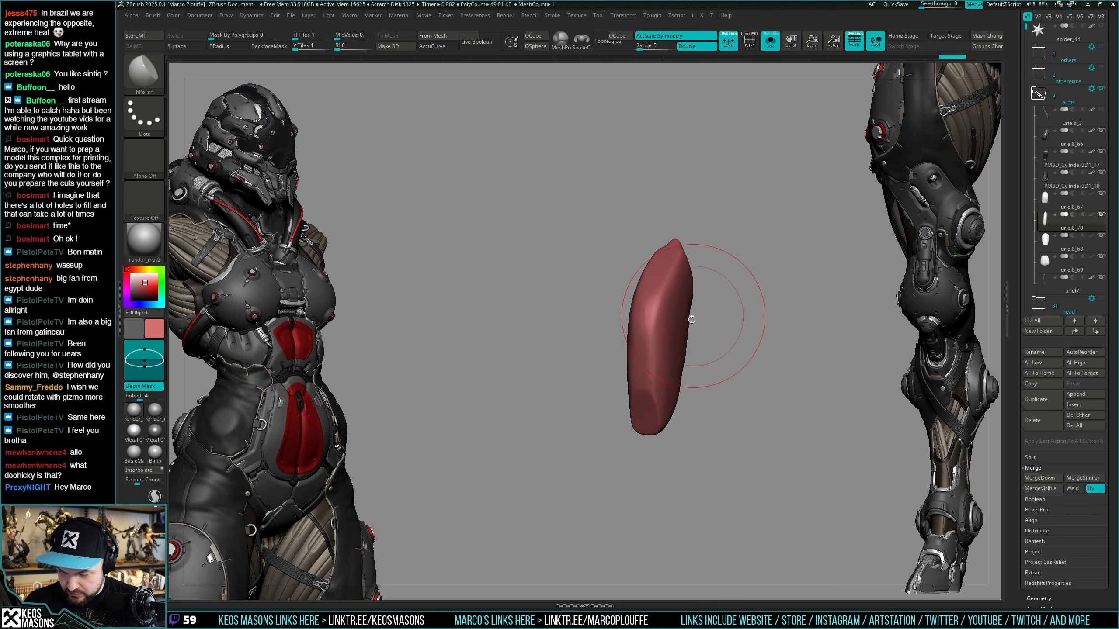
key(shift+s)
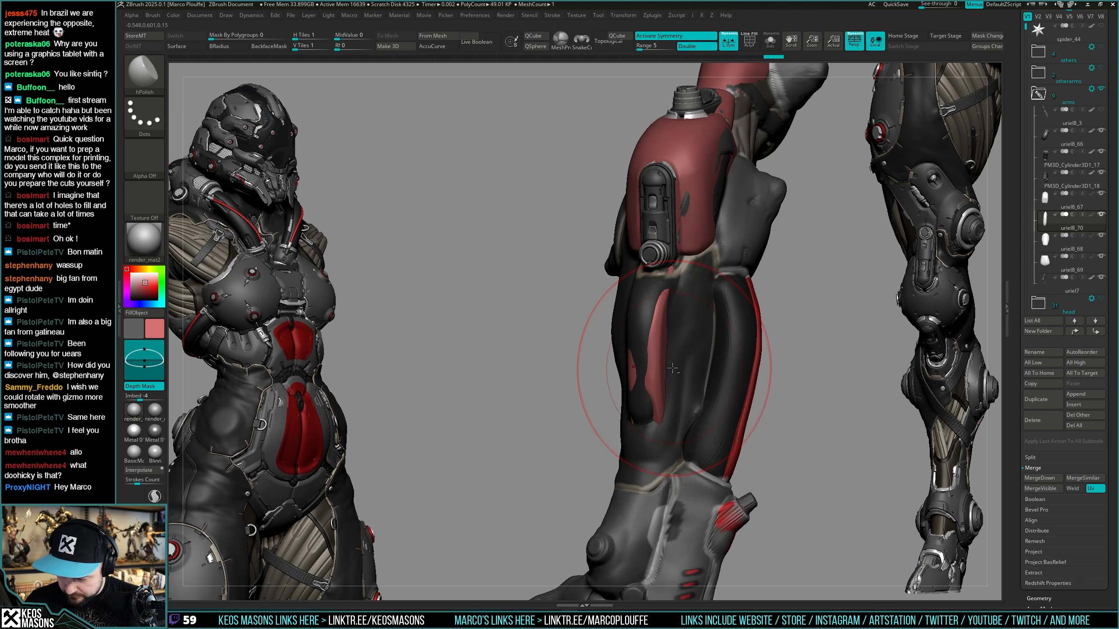
Adjust the forearm plate's inner side with the Move brush and smooth that face in isolation.
mouse_move(682, 368)
right_down()
mouse_move(654, 325)
mouse_move(676, 298)
mouse_move(705, 308)
mouse_move(621, 287)
mouse_move(608, 244)
mouse_move(573, 245)
mouse_move(630, 260)
mouse_move(632, 282)
mouse_move(645, 268)
mouse_move(657, 312)
mouse_move(642, 318)
mouse_move(654, 285)
mouse_move(678, 282)
mouse_move(665, 380)
right_up()
key(shift+t)
key(space)
click(632, 335)
key(shift+t)
key(space)
key(space)
key(alt+s)
key(space)
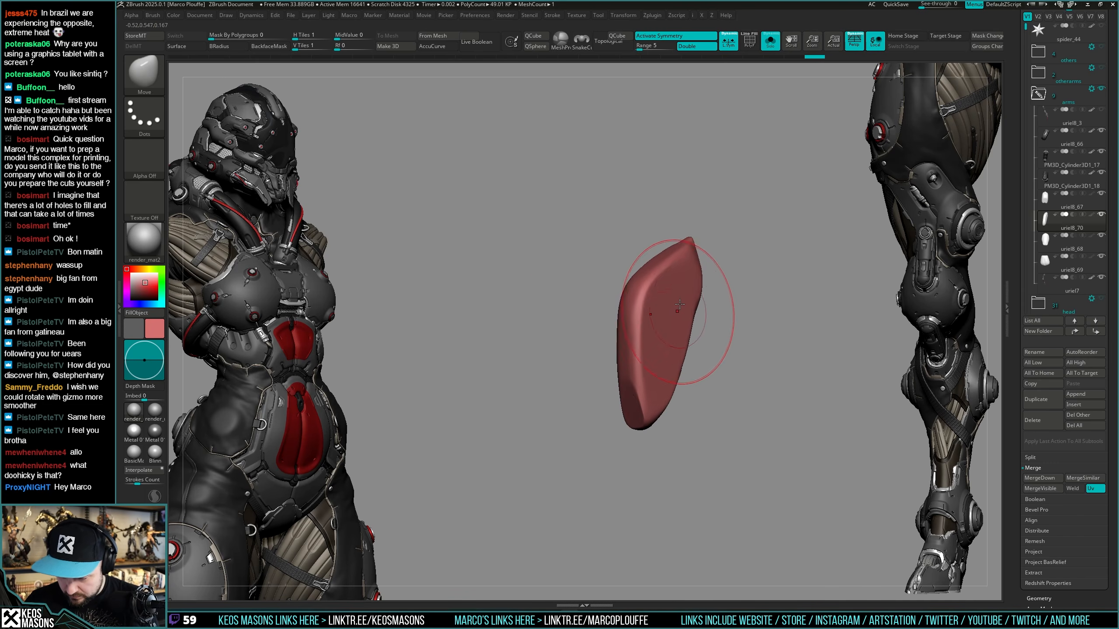
shift+drag(672, 309, 660, 354)
key(alt+s)
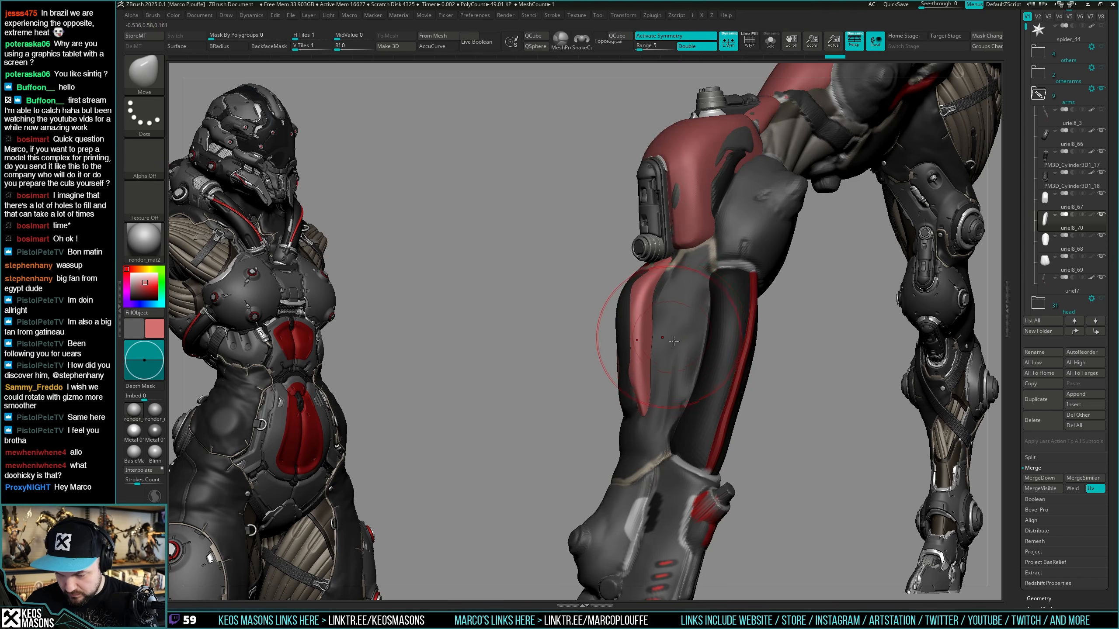
Select the dark arm mesh and push its surface around the forearm plate with the Move brush.
mouse_move(652, 325)
right_down()
mouse_move(667, 354)
mouse_move(686, 314)
right_up()
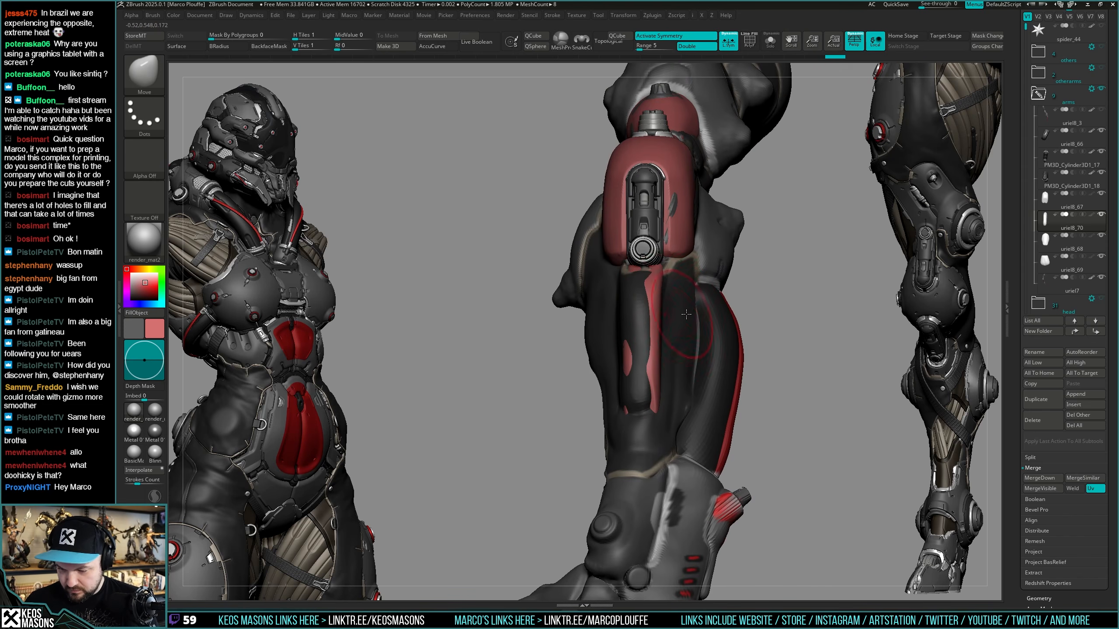
right_drag(684, 360, 677, 343)
alt+click(679, 338)
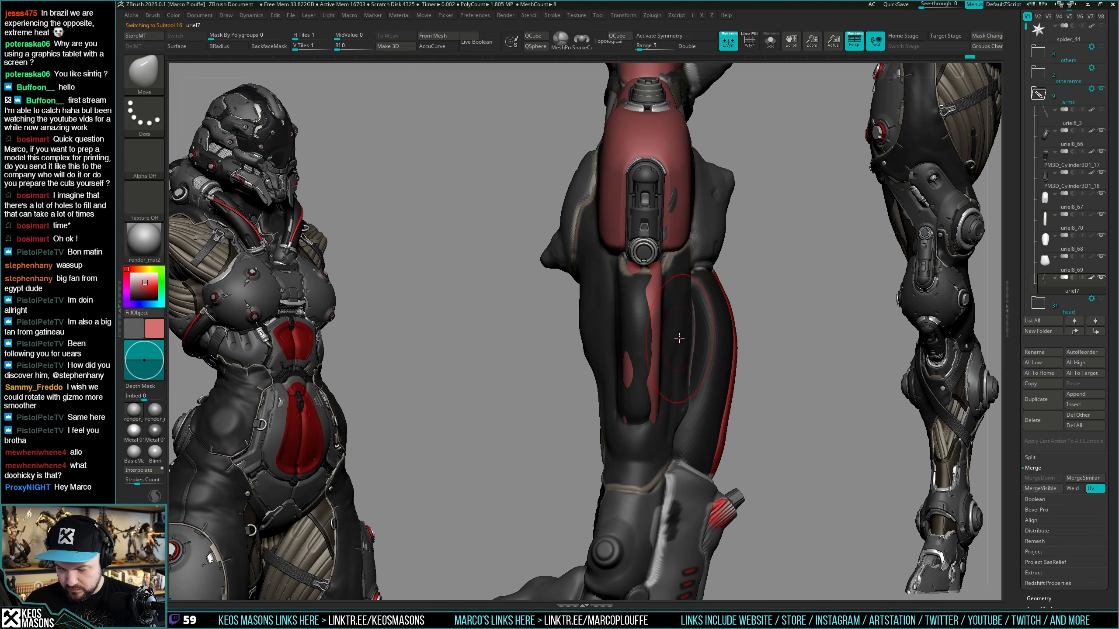
right_click(679, 338)
click(657, 315)
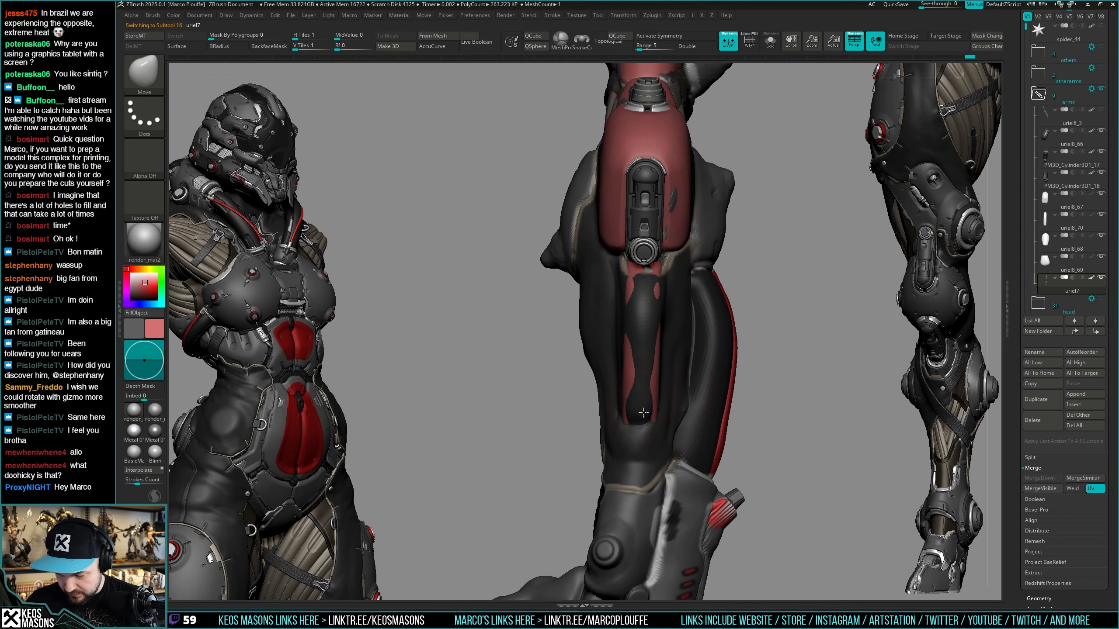
alt+drag(646, 317, 643, 318)
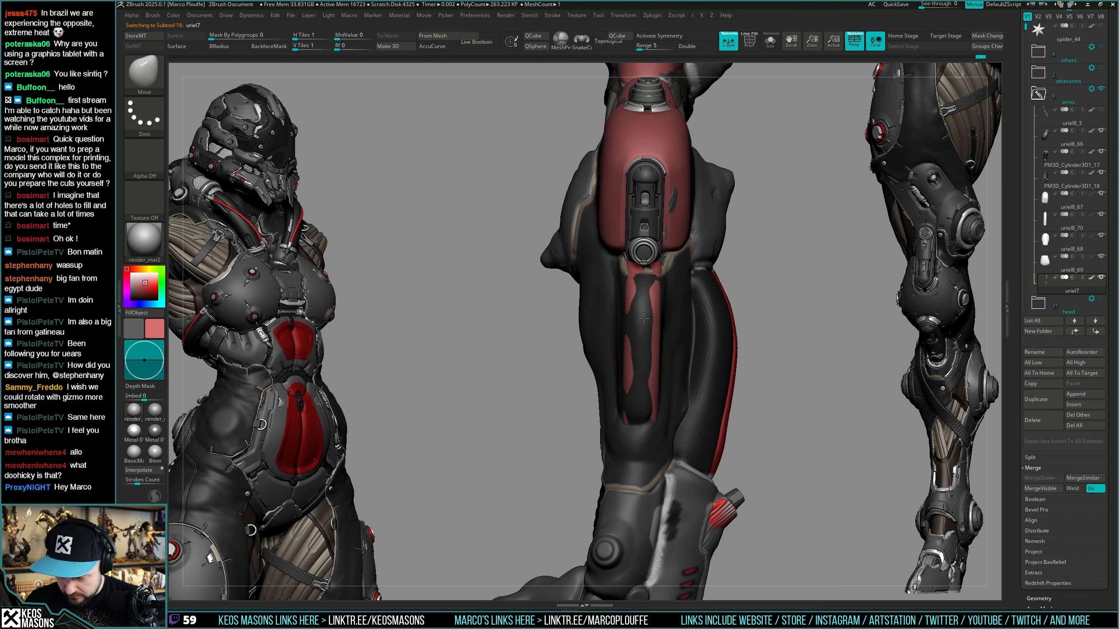
mouse_move(640, 402)
right_down()
mouse_move(645, 318)
mouse_move(643, 389)
mouse_move(668, 320)
mouse_move(705, 331)
right_up()
Reselect and isolate the forearm plate, mask it, and try out the gizmo and a Transpose line for rotating it.
alt+click(659, 339)
key(alt+s)
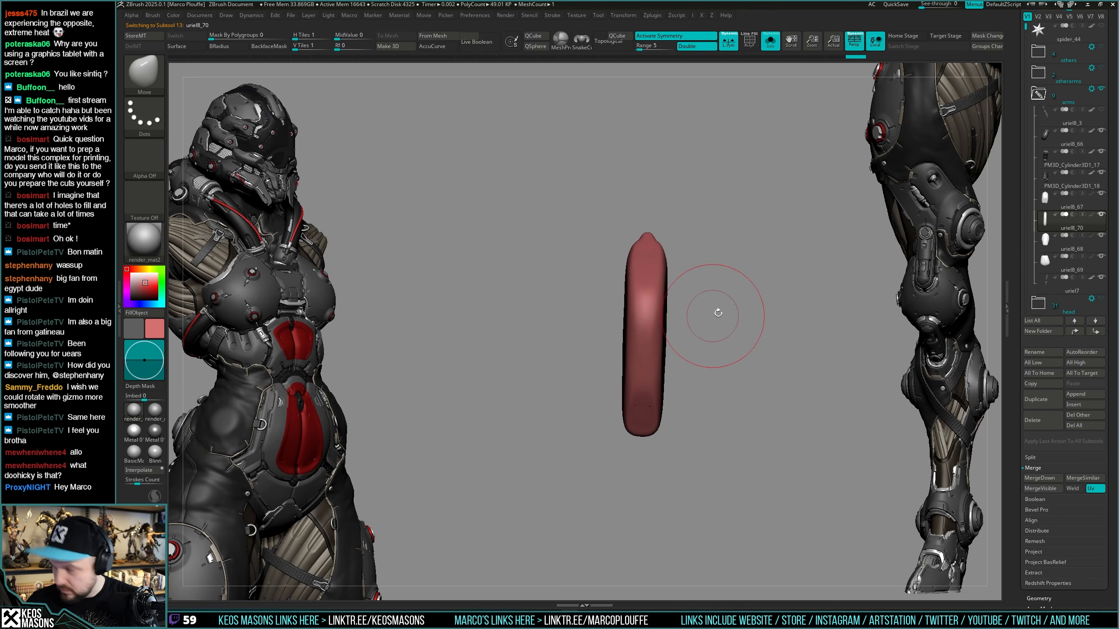
right_drag(737, 374, 733, 334)
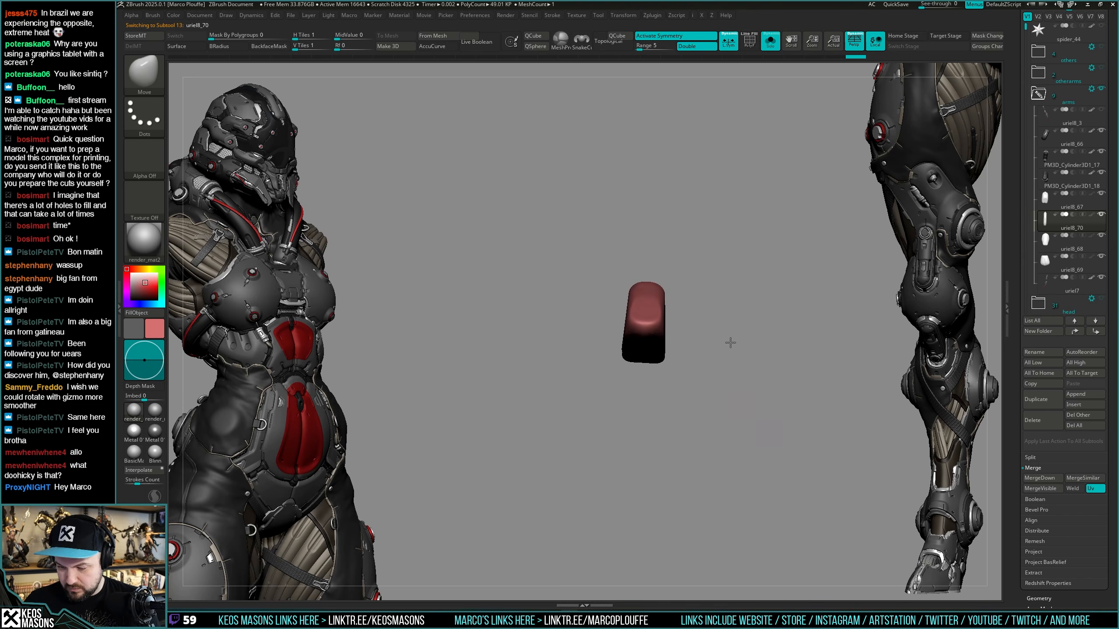
ctrl+drag(760, 256, 660, 401)
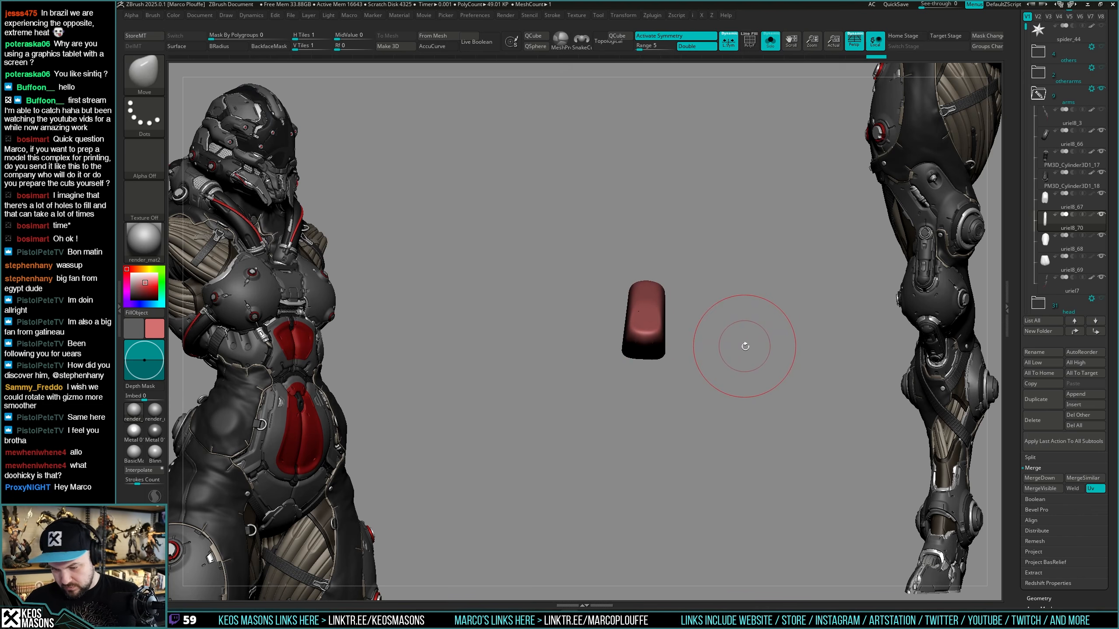
key(w)
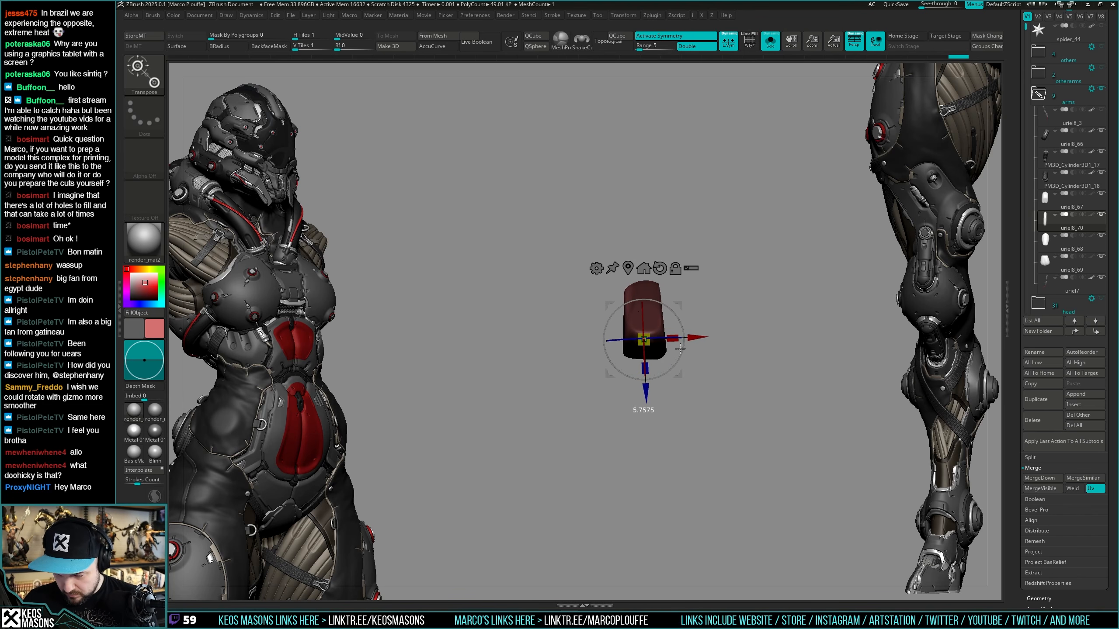
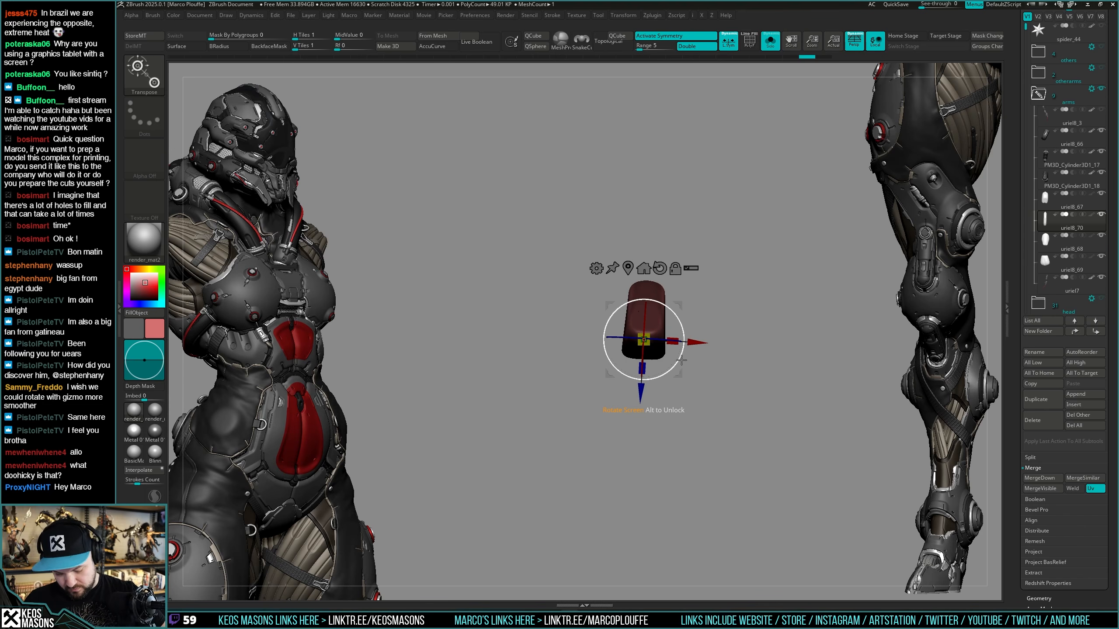
key(y)
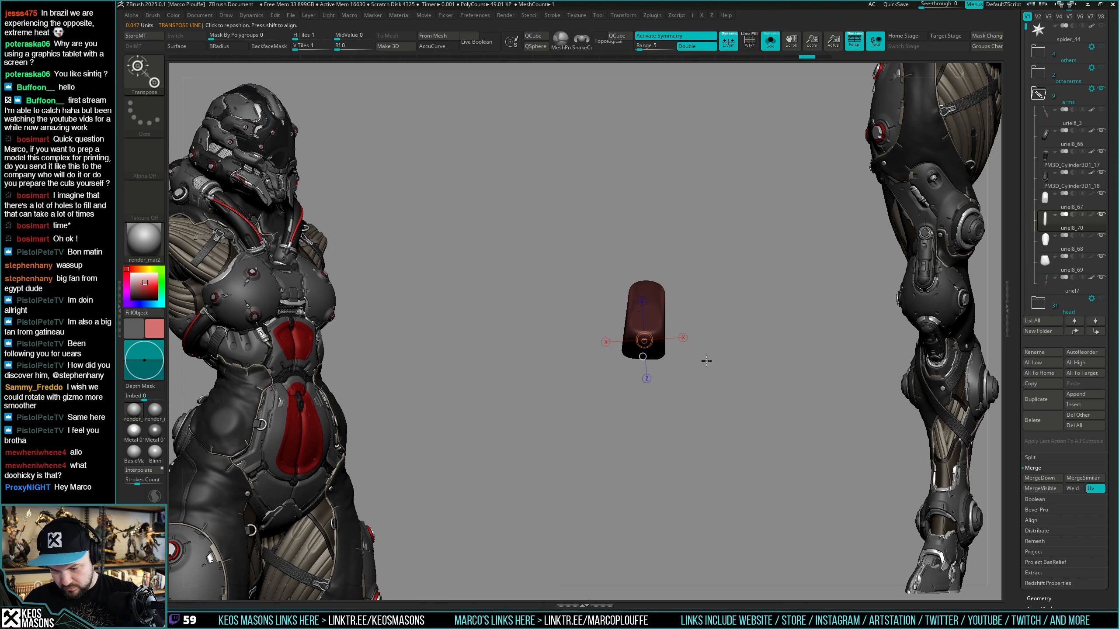
mouse_move(665, 291)
mouse_down()
mouse_move(719, 420)
mouse_move(729, 418)
mouse_up()
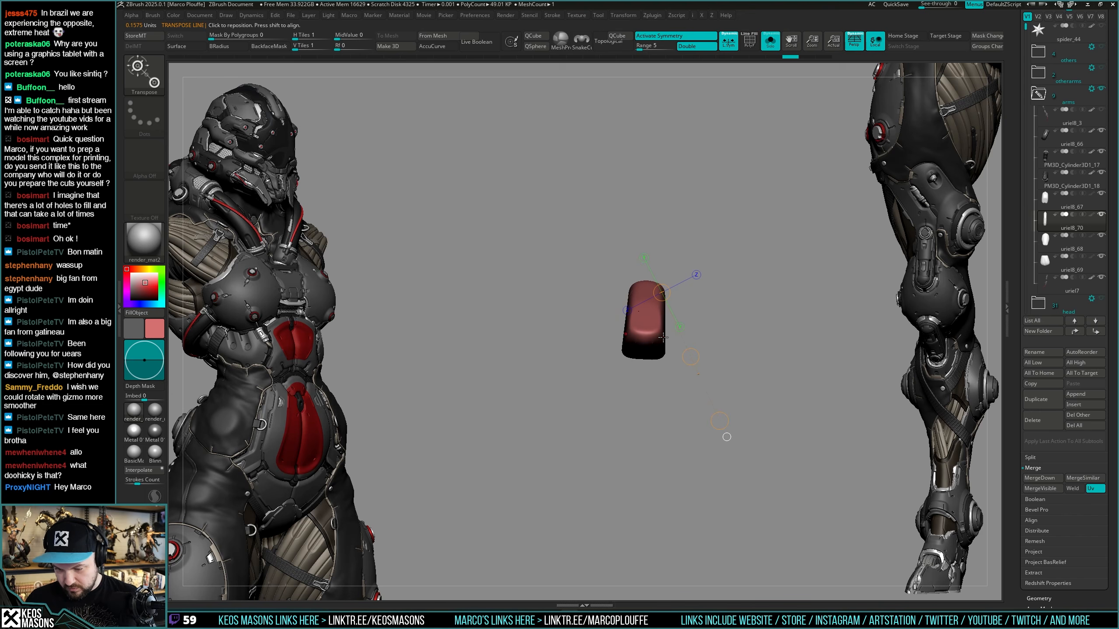
Mask the whole forearm plate and try the Transpose line's rotation from another angle.
key(ctrl+a)
drag(719, 421, 737, 415)
key(alt+s)
mouse_move(769, 367)
mouse_down()
mouse_move(789, 442)
mouse_move(801, 368)
mouse_up()
key(q)
key(alt+s)
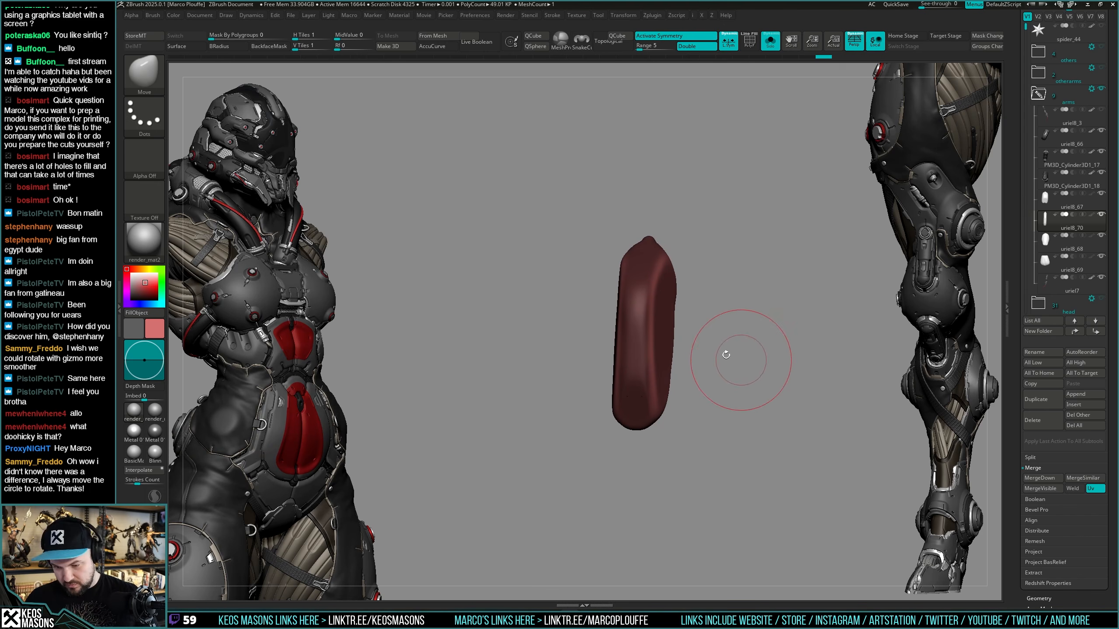
key(w)
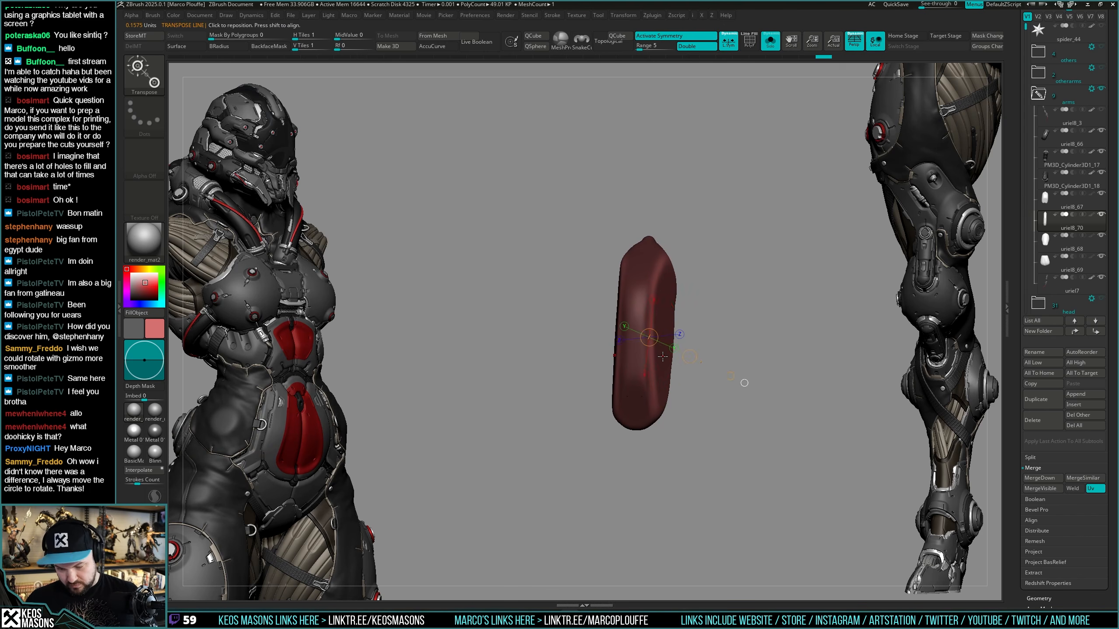
mouse_move(719, 361)
mouse_down()
mouse_move(727, 306)
mouse_move(730, 361)
mouse_move(748, 351)
mouse_up()
Smooth the lower end of the forearm plate and bring the complete arm back into view.
key(q)
shift+drag(655, 381, 656, 399)
key(alt+s)
mouse_move(726, 380)
mouse_down()
mouse_move(714, 378)
mouse_move(723, 346)
mouse_move(707, 369)
mouse_move(735, 320)
mouse_move(714, 352)
mouse_move(767, 325)
mouse_move(744, 358)
mouse_up()
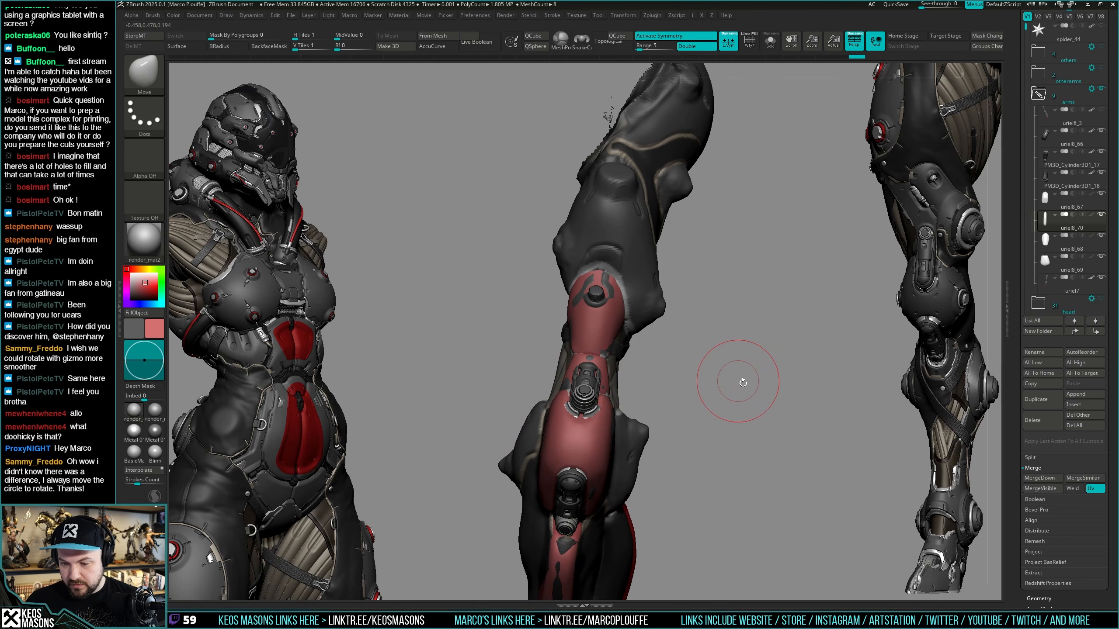
Duplicate the rounded red plate below the elbow and isolate the copy.
mouse_move(756, 351)
mouse_down()
mouse_move(731, 349)
mouse_move(741, 349)
mouse_move(737, 337)
mouse_move(689, 337)
mouse_move(702, 332)
mouse_move(640, 398)
mouse_move(658, 379)
mouse_up()
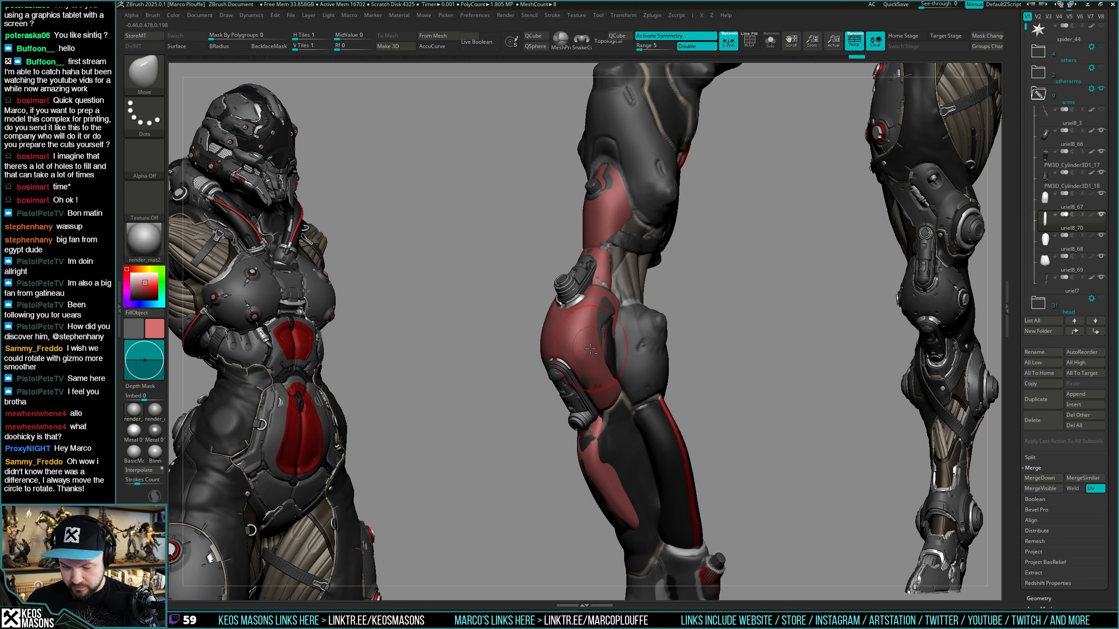
key(alt+s)
click(1043, 399)
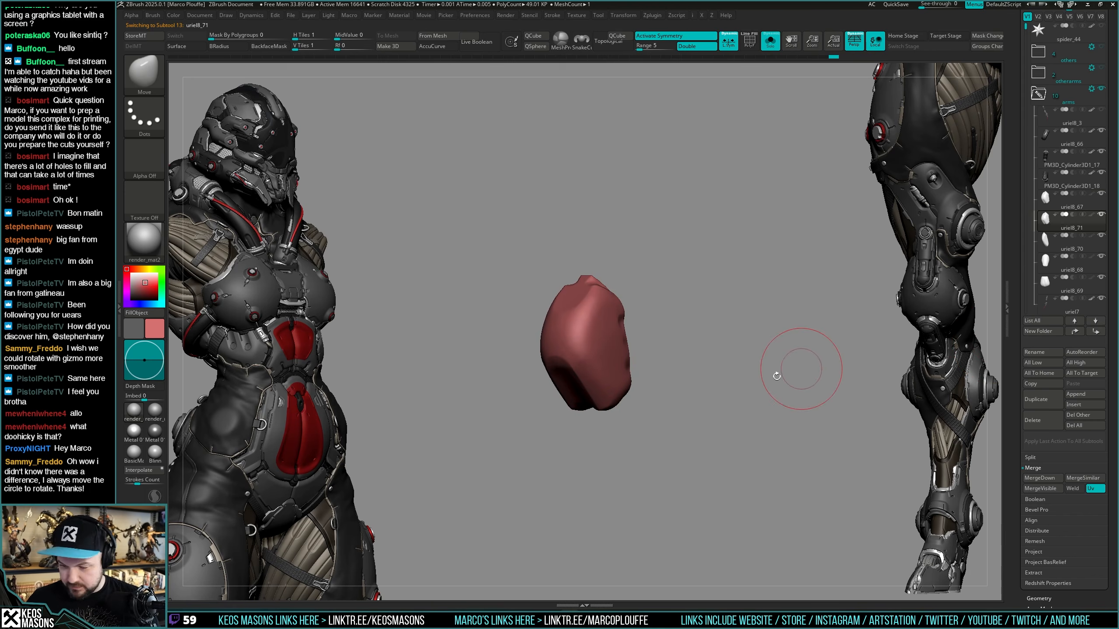
drag(801, 369, 744, 389)
key(alt+s)
key(alt+s)
Turn the duplicated plate around to the opposite side of the forearm with the gizmo.
key(w)
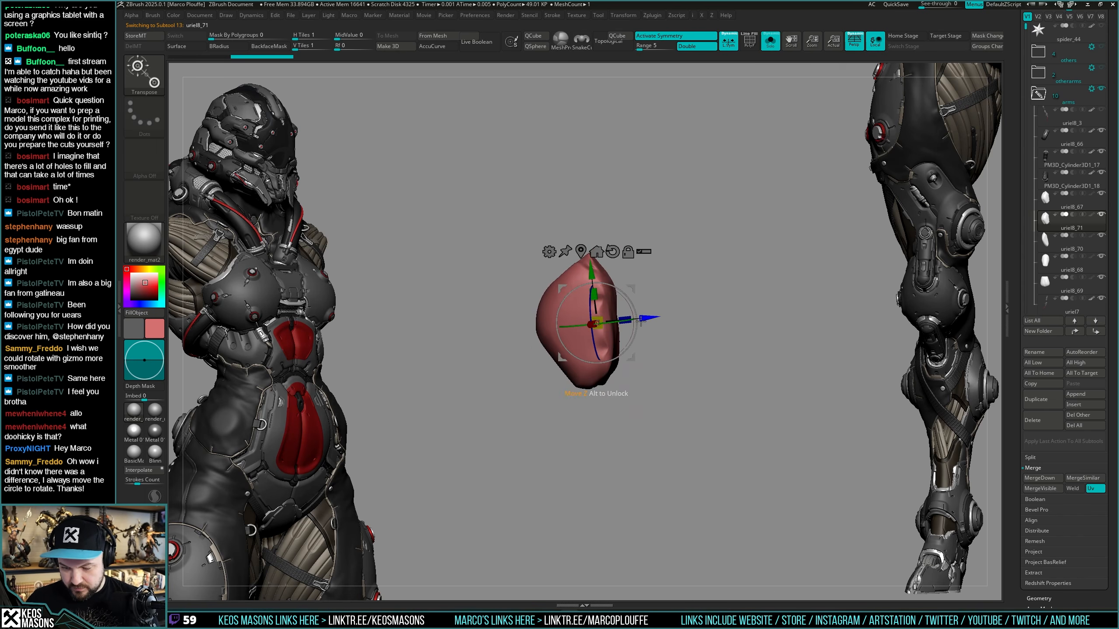
key(alt+s)
drag(761, 325, 734, 337)
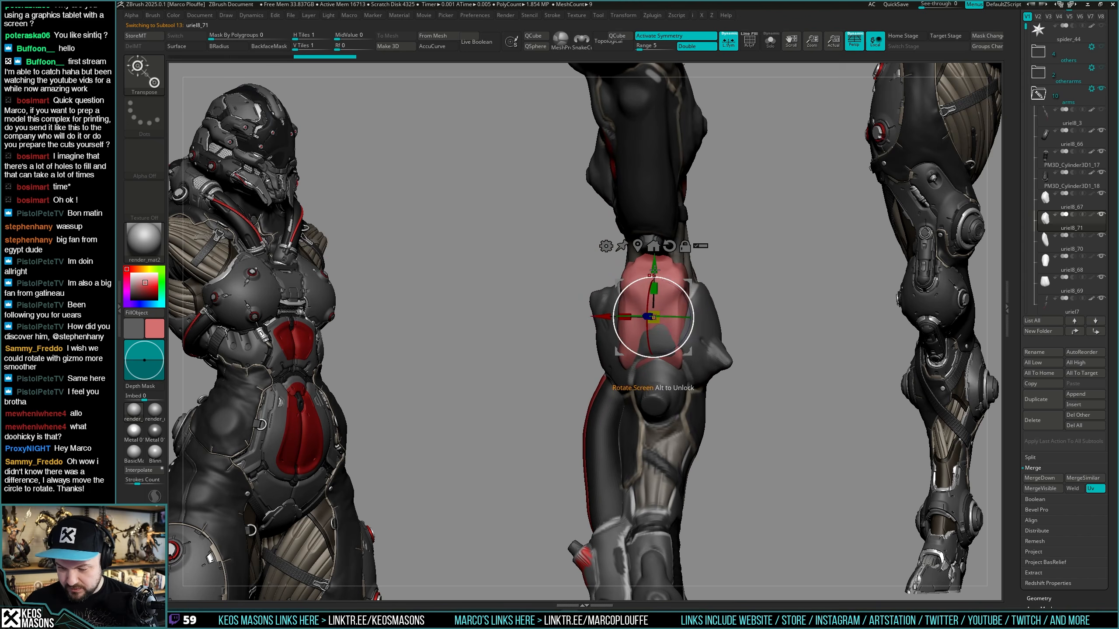
mouse_move(749, 311)
mouse_down()
mouse_move(718, 306)
mouse_move(726, 320)
mouse_up()
Reshape the duplicated plate with the Move brush so it wraps around the back of the forearm.
key(x)
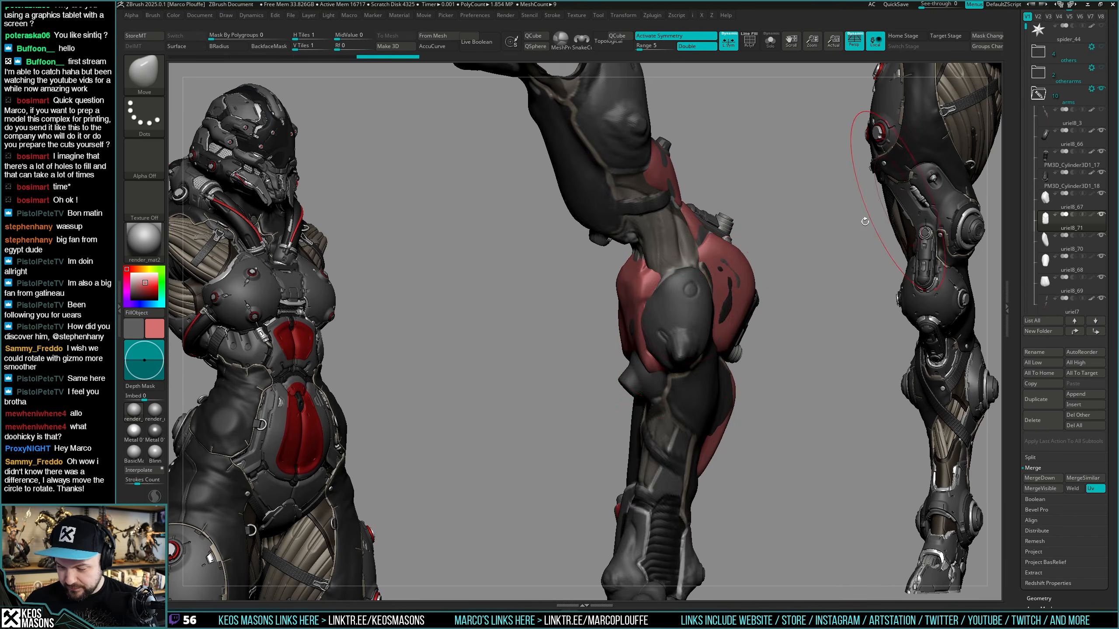
drag(801, 282, 722, 317)
key(alt+s)
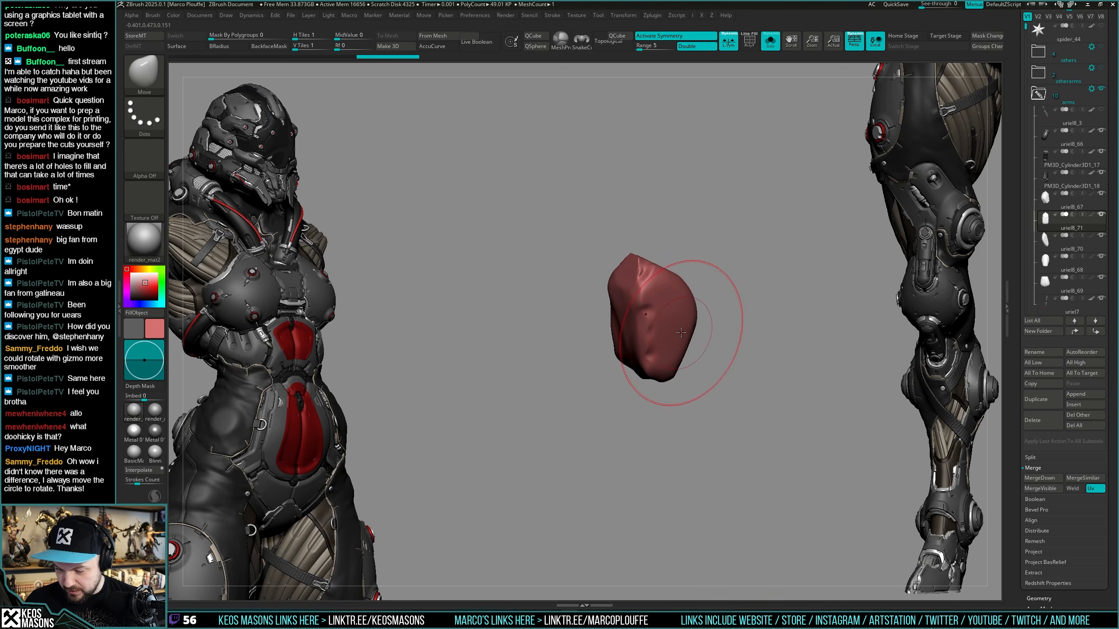
key(alt+s)
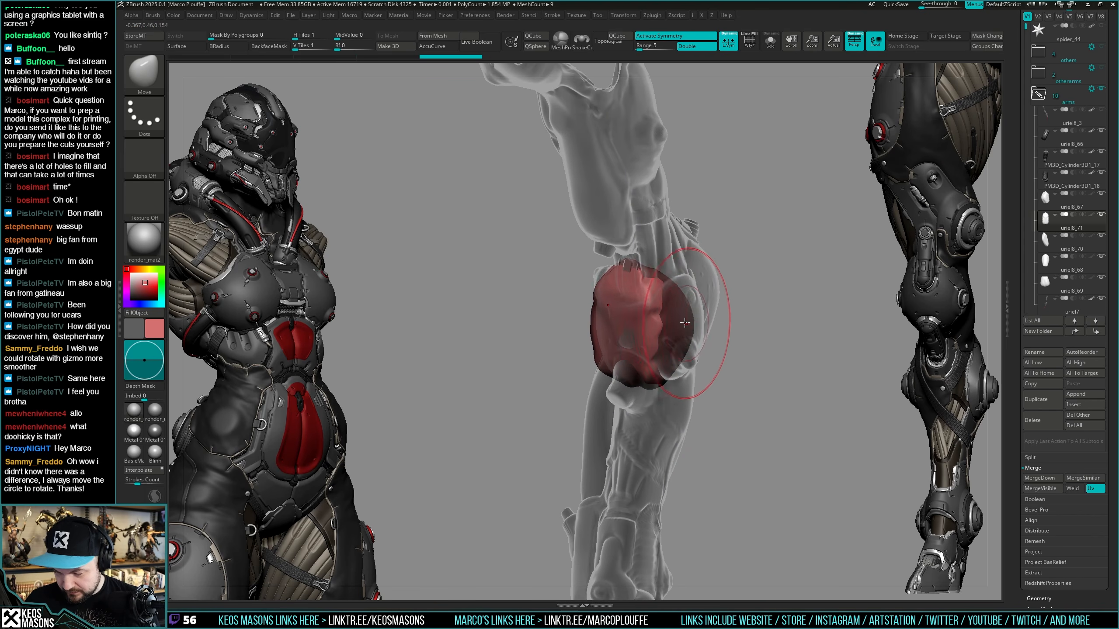
drag(698, 370, 642, 401)
mouse_move(613, 304)
mouse_down()
mouse_move(653, 278)
mouse_move(676, 348)
mouse_move(601, 309)
mouse_up()
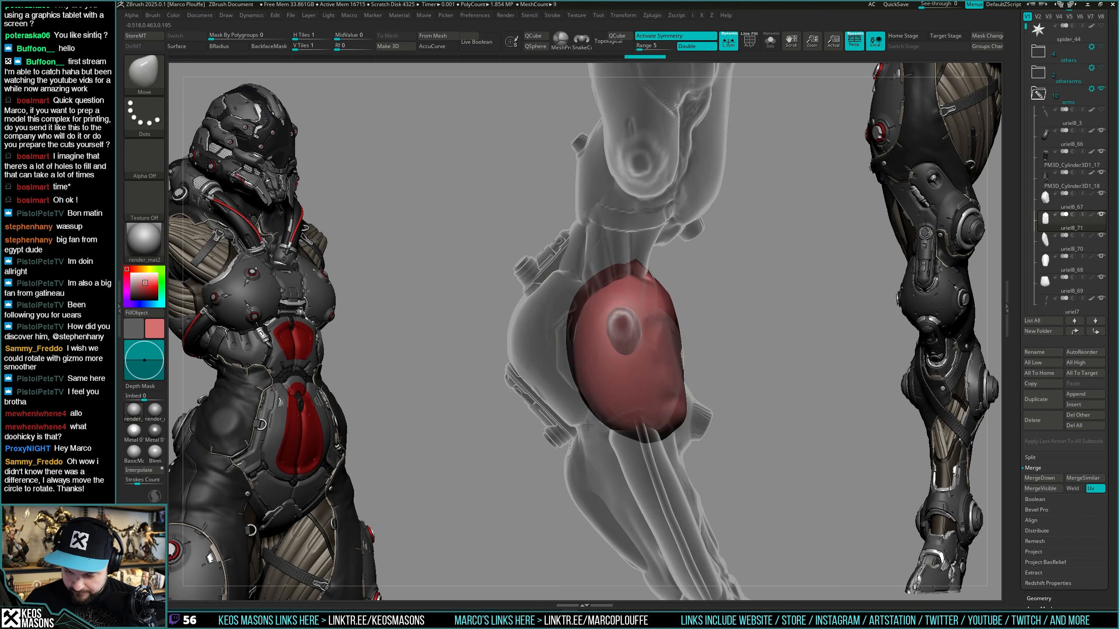
Even out and flatten the new plate's bumpy surface with the TrimDynamic brush from several sides.
mouse_move(588, 425)
right_down()
mouse_move(674, 391)
mouse_move(698, 333)
right_up()
right_click(697, 333)
key(space)
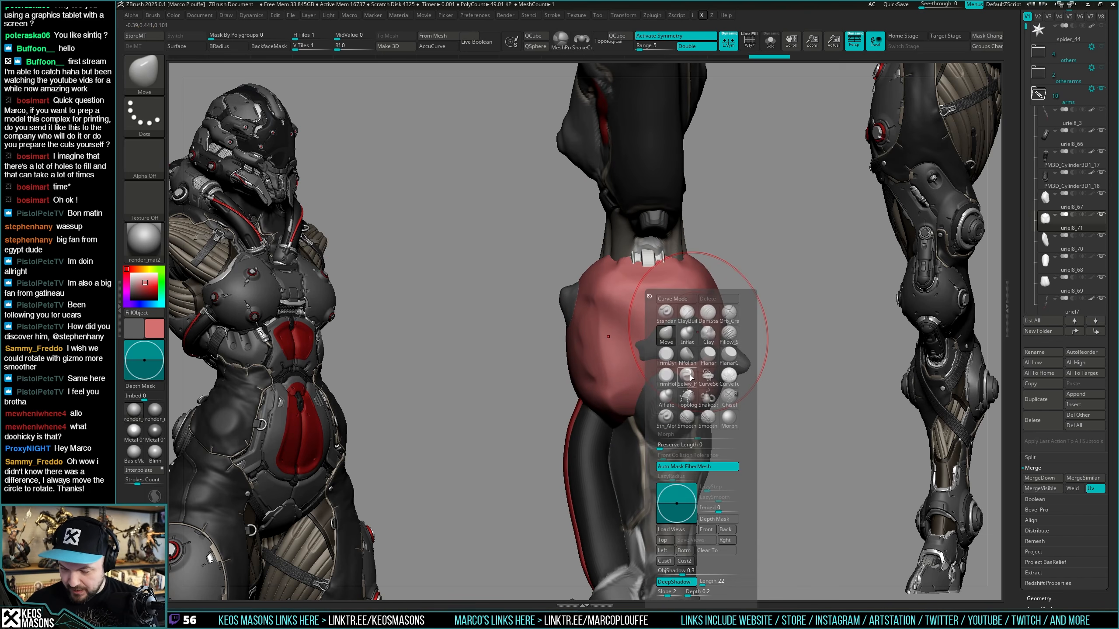
click(666, 355)
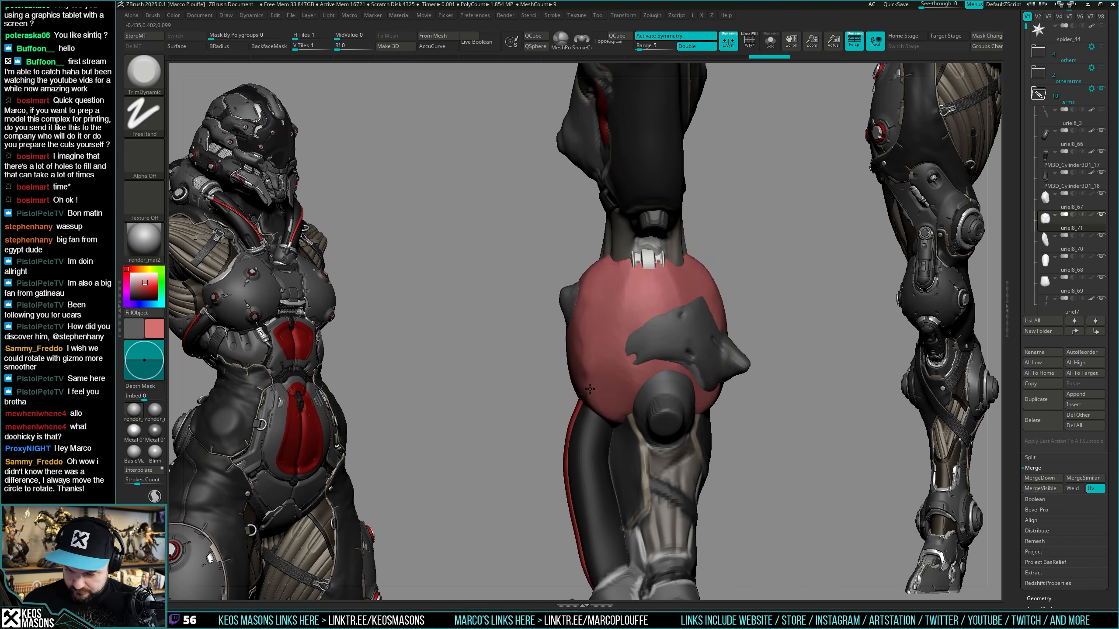
right_drag(590, 388, 595, 328)
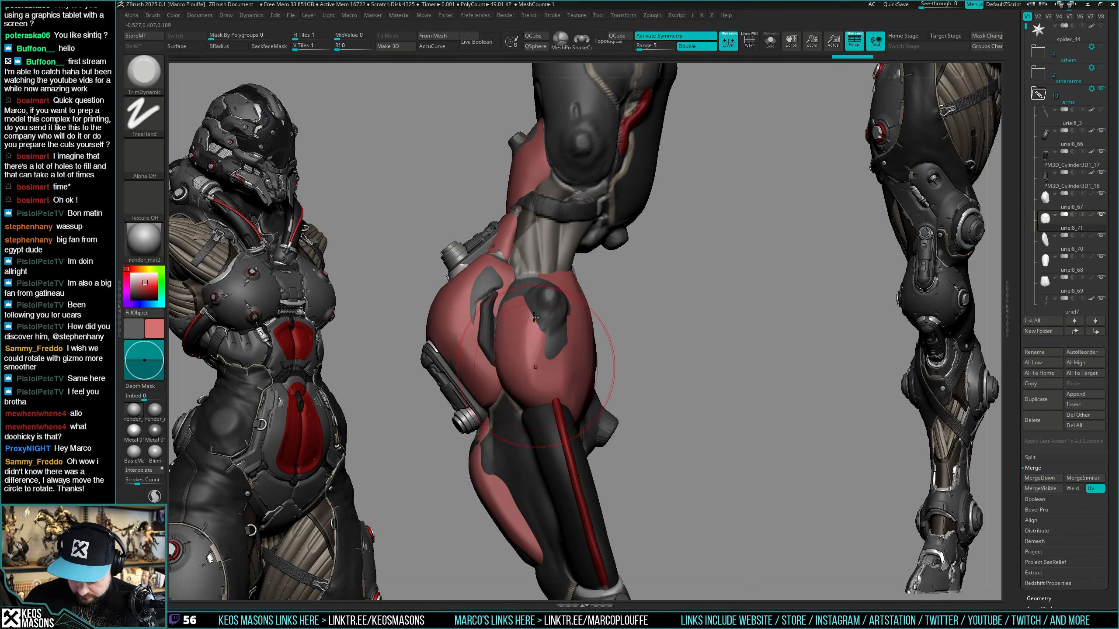
right_drag(571, 406, 566, 368)
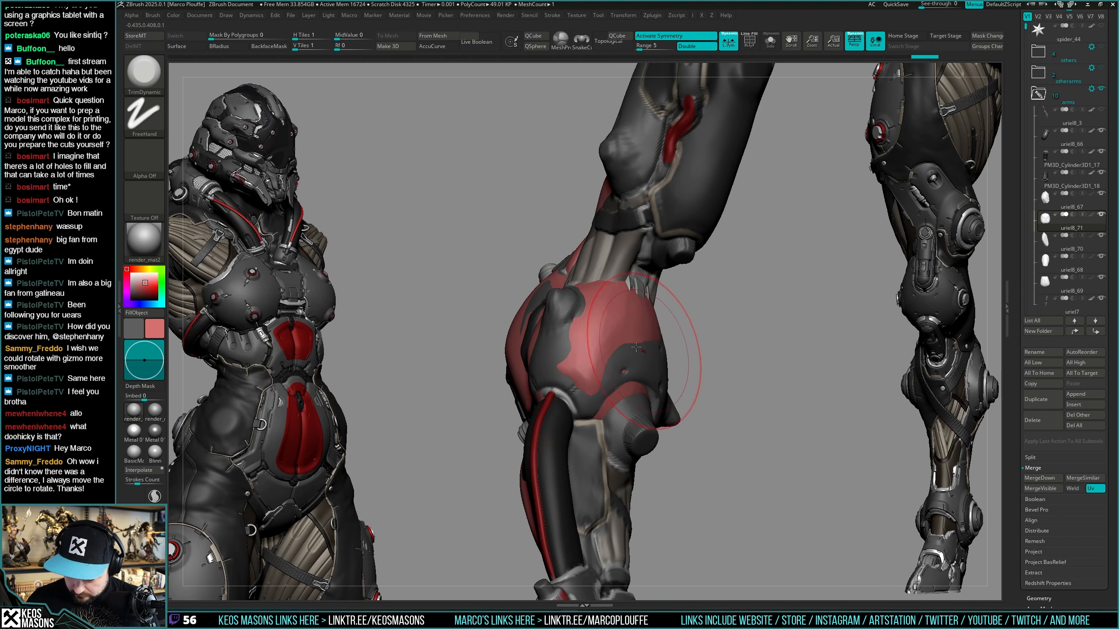
mouse_move(617, 337)
right_down()
mouse_move(647, 313)
mouse_move(636, 359)
mouse_move(614, 384)
right_up()
right_click(637, 361)
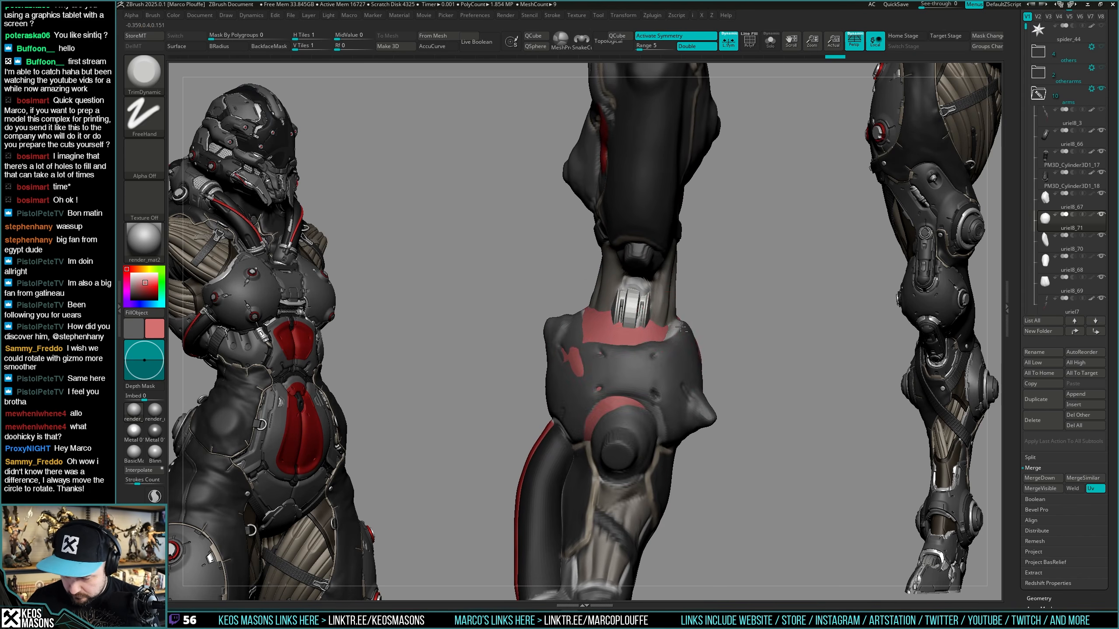
Sculpt a hollow into the plate's upper edge around the elbow hinge with ClayBuildup and smooth it.
key(x)
click(673, 313)
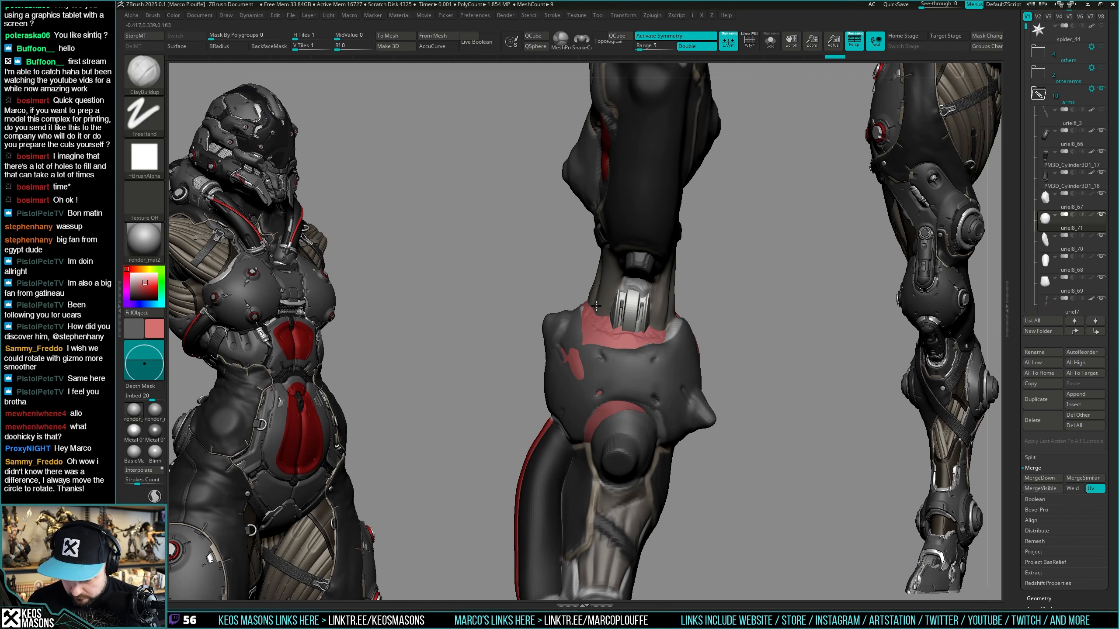
key(alt+s)
right_drag(665, 339, 628, 382)
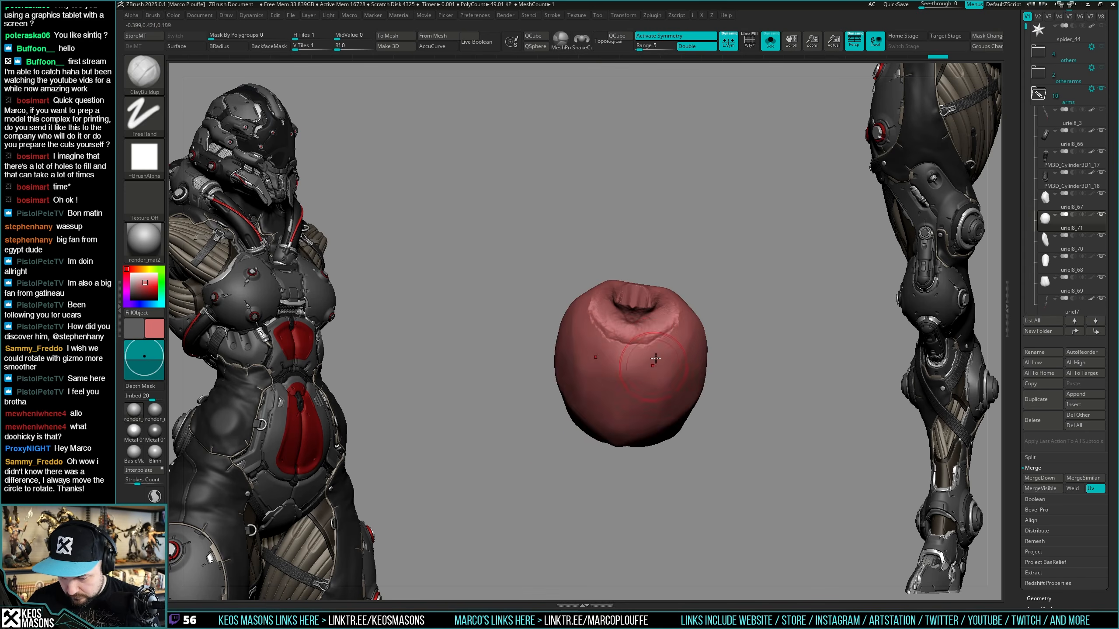
right_click(625, 384)
mouse_move(641, 329)
right_down()
mouse_move(648, 298)
mouse_move(656, 307)
right_up()
mouse_move(661, 317)
shift+mouse_down()
mouse_move(618, 330)
mouse_move(674, 319)
shift+mouse_up()
Carve a rounded recess into the plate's lower edge around the cylindrical joint with ClayBuildup, checking it in isolation.
key(alt+s)
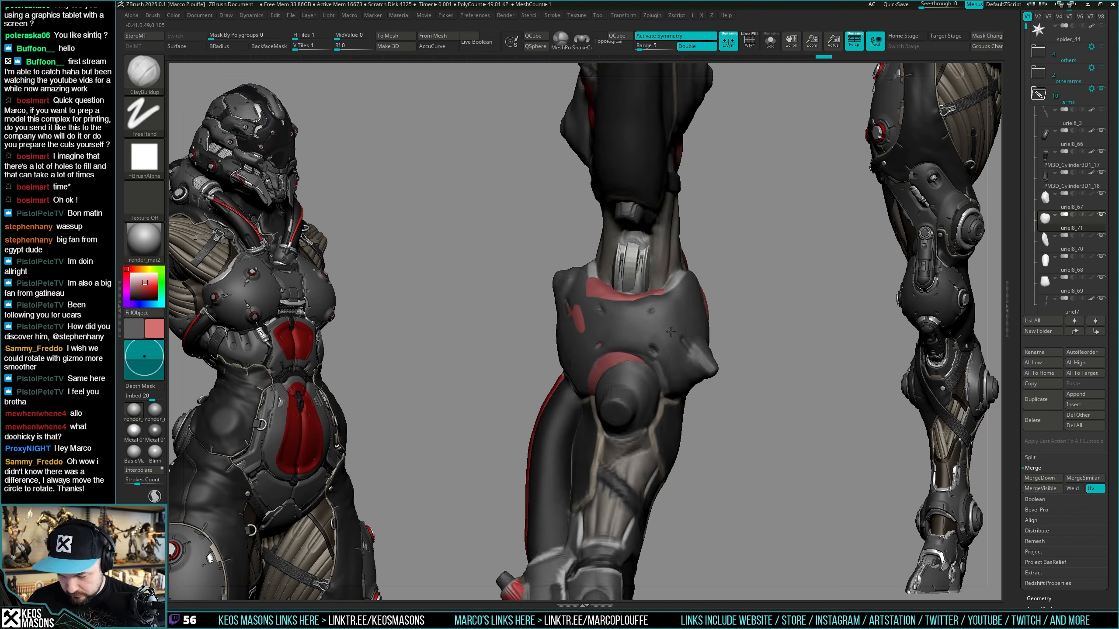
right_click(613, 392)
right_drag(671, 332, 650, 360)
key(alt+s)
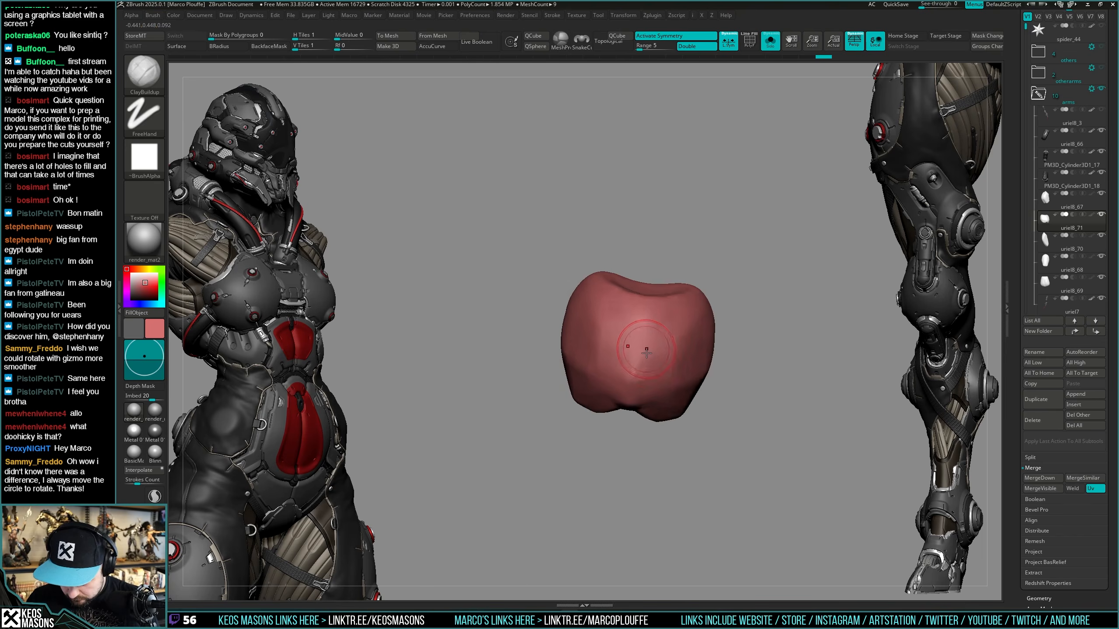
key(alt+s)
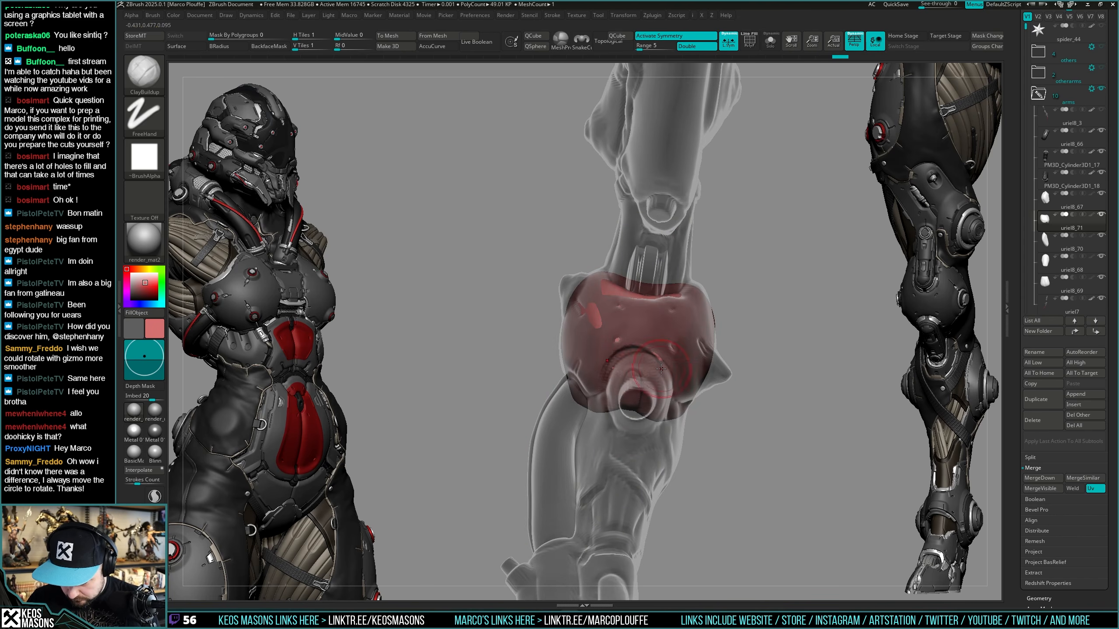
key(alt+s)
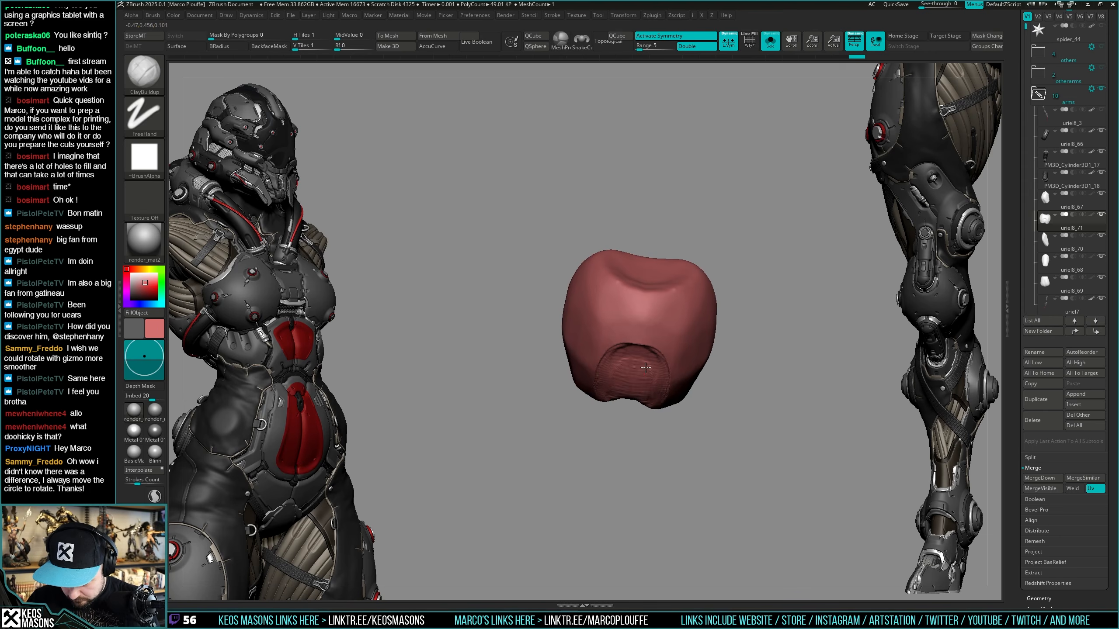
key(alt+s)
key(alt+s)
mouse_move(633, 356)
alt+mouse_down()
mouse_move(629, 415)
mouse_move(528, 410)
alt+mouse_up()
key(alt+s)
key(alt+s)
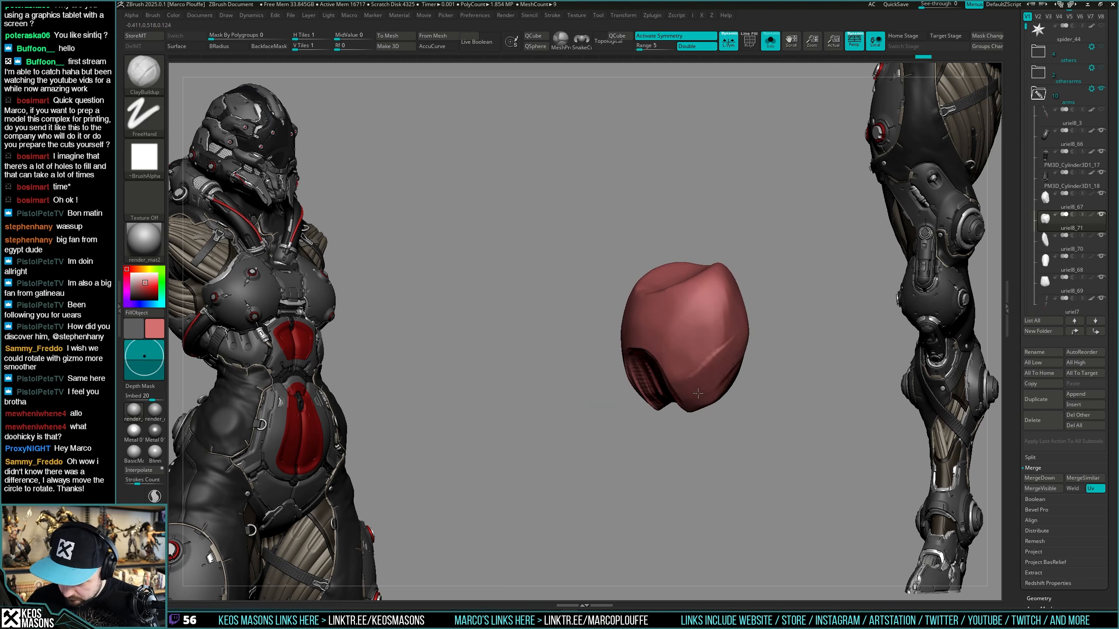
Bring the full arm back and smooth the plate's side and upper rim.
key(alt+s)
mouse_move(710, 309)
mouse_down()
mouse_move(724, 279)
mouse_move(710, 315)
mouse_up()
shift+drag(564, 348, 564, 318)
shift+drag(592, 360, 596, 354)
right_drag(634, 344, 609, 326)
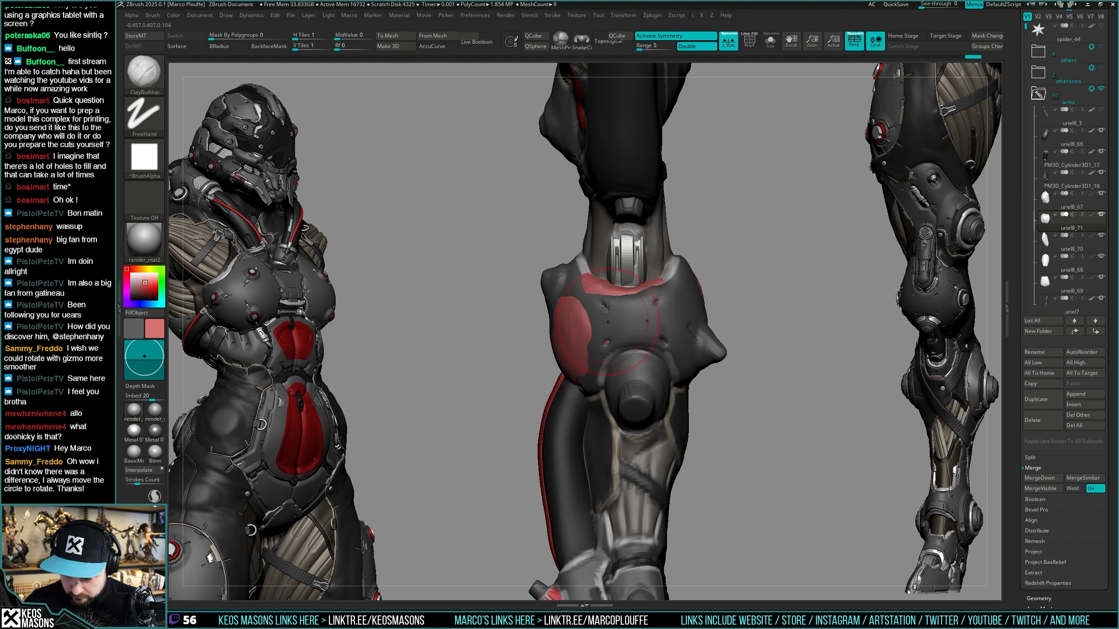
Pull the plate's sides around the forearm with the Move brush, checking the form both isolated and with the arm.
mouse_move(724, 312)
mouse_down()
mouse_move(748, 311)
mouse_move(725, 345)
mouse_move(775, 330)
mouse_move(752, 336)
mouse_up()
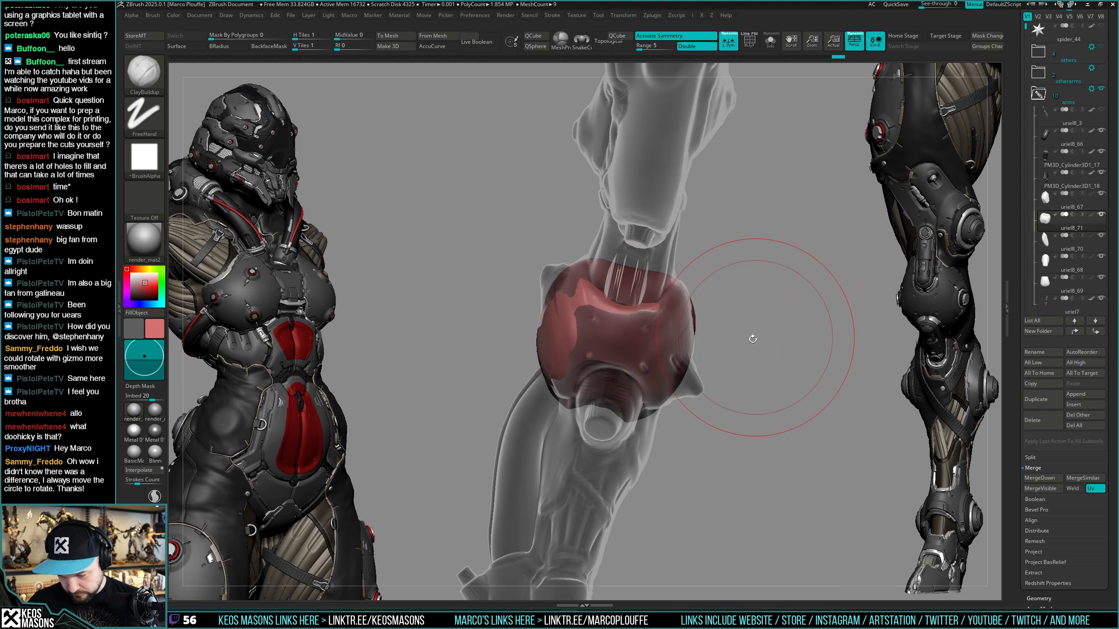
key(x)
click(716, 334)
right_click(674, 384)
mouse_move(673, 383)
mouse_down()
mouse_move(680, 393)
mouse_move(802, 381)
mouse_up()
drag(722, 392, 739, 388)
key(alt+s)
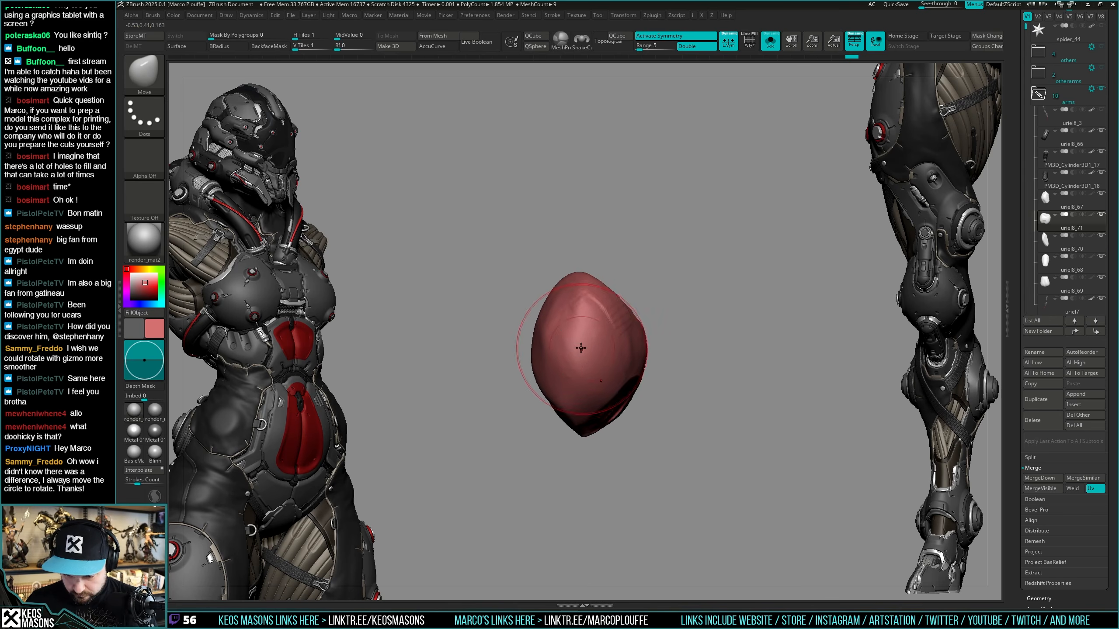
key(alt+s)
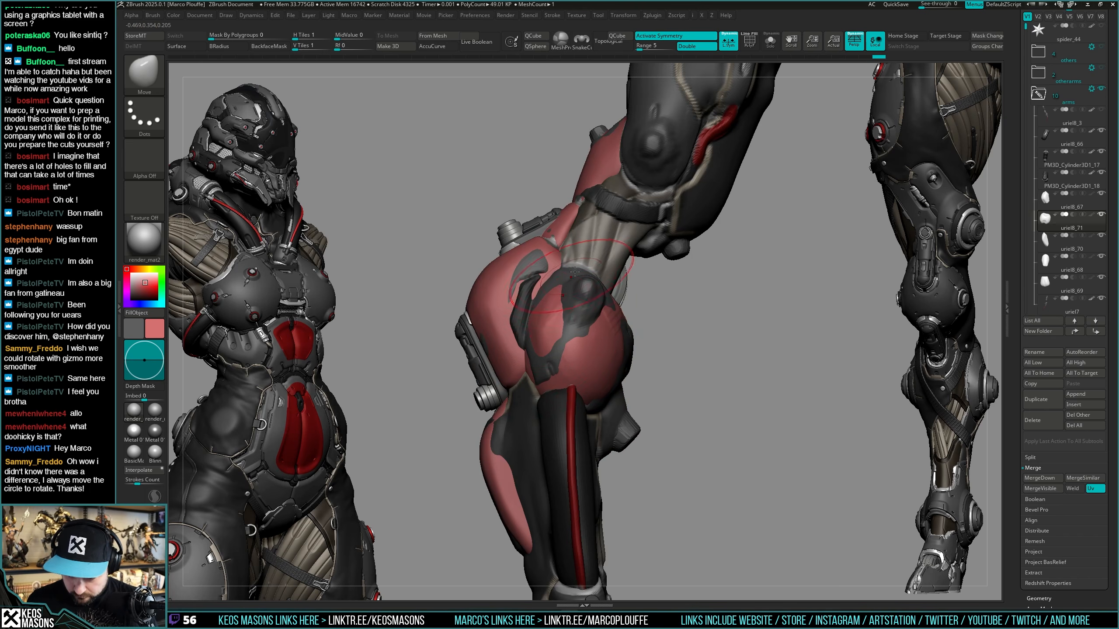
mouse_move(705, 339)
mouse_down()
mouse_move(722, 348)
mouse_move(718, 338)
mouse_move(651, 385)
mouse_move(711, 350)
mouse_move(643, 344)
mouse_up()
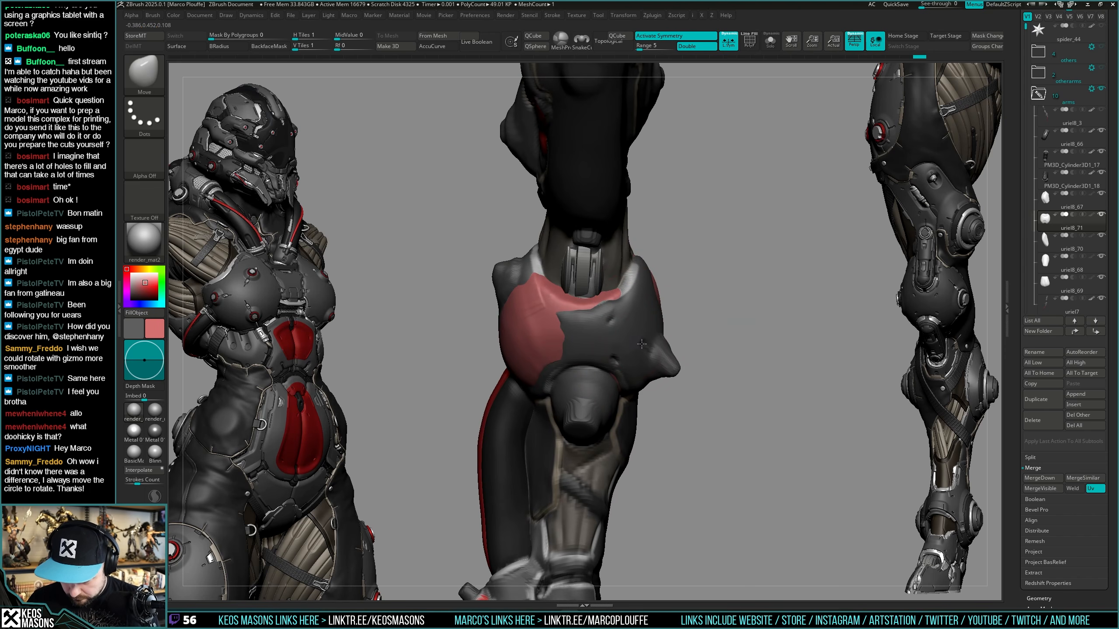
Adjust the plate's upper corner beside the elbow hinge with the Move brush.
key(alt+s)
key(alt+s)
mouse_move(645, 393)
mouse_down()
mouse_move(654, 369)
mouse_move(641, 354)
mouse_up()
key(space)
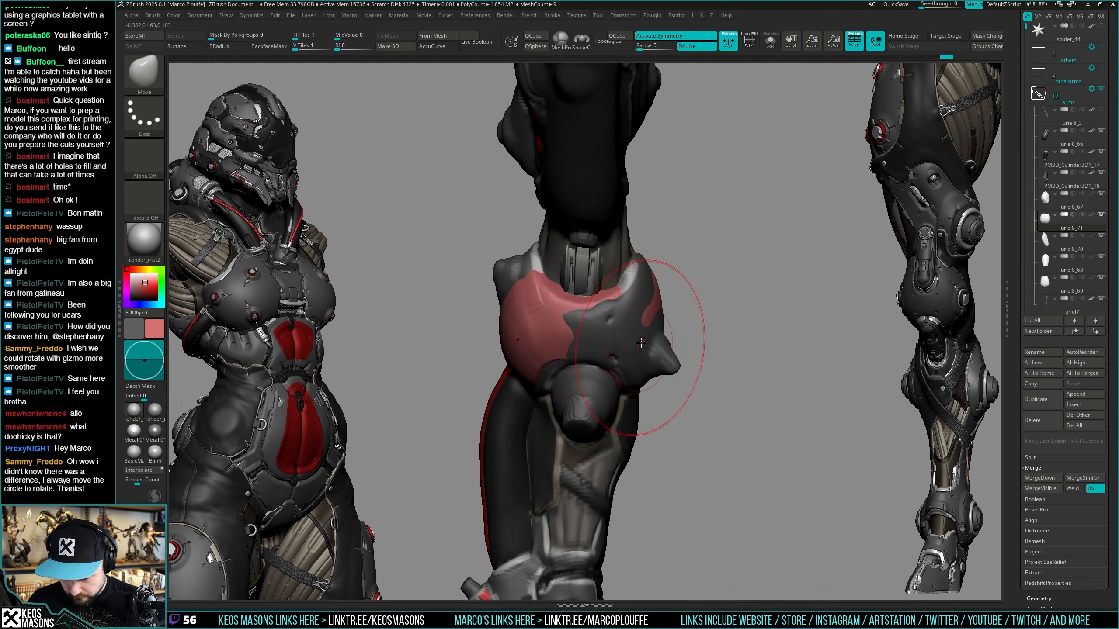
right_drag(641, 343, 647, 276)
key(alt+s)
key(alt+s)
key(alt+t)
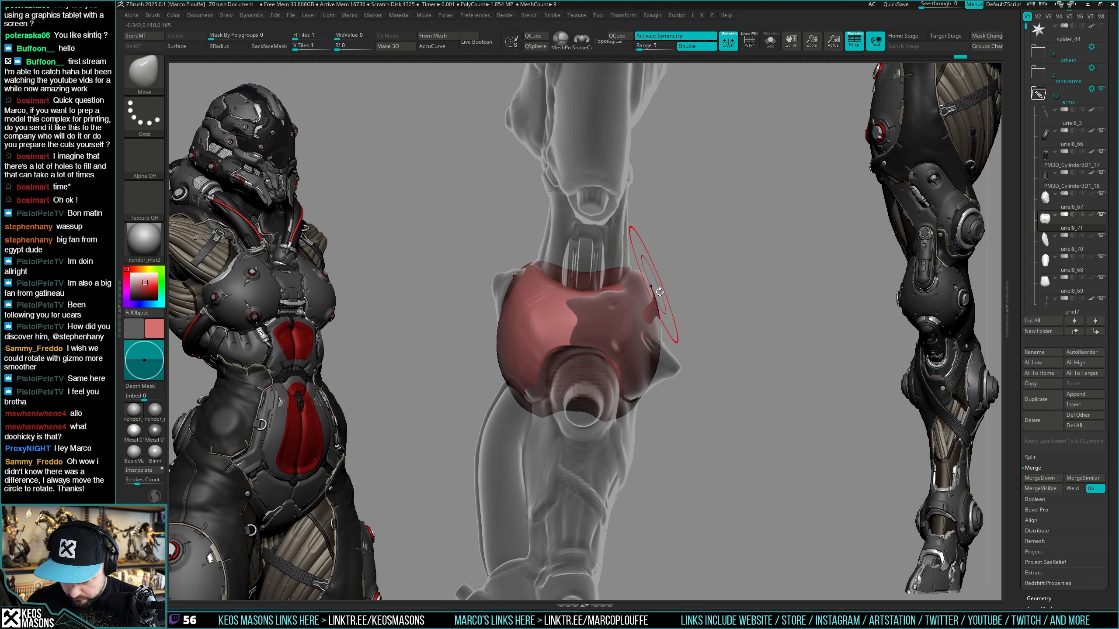
Push the plate's lower corner out beside the cylindrical joint and smooth its surface.
mouse_move(664, 347)
right_down()
mouse_move(668, 365)
mouse_move(648, 392)
right_up()
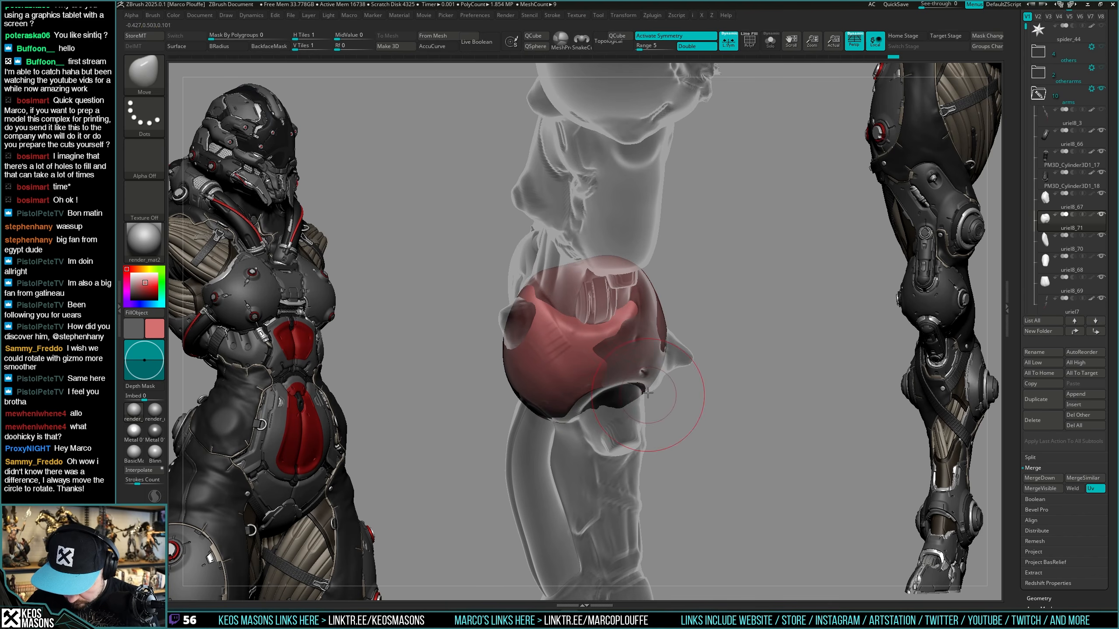
drag(653, 389, 668, 394)
right_drag(674, 399, 687, 379)
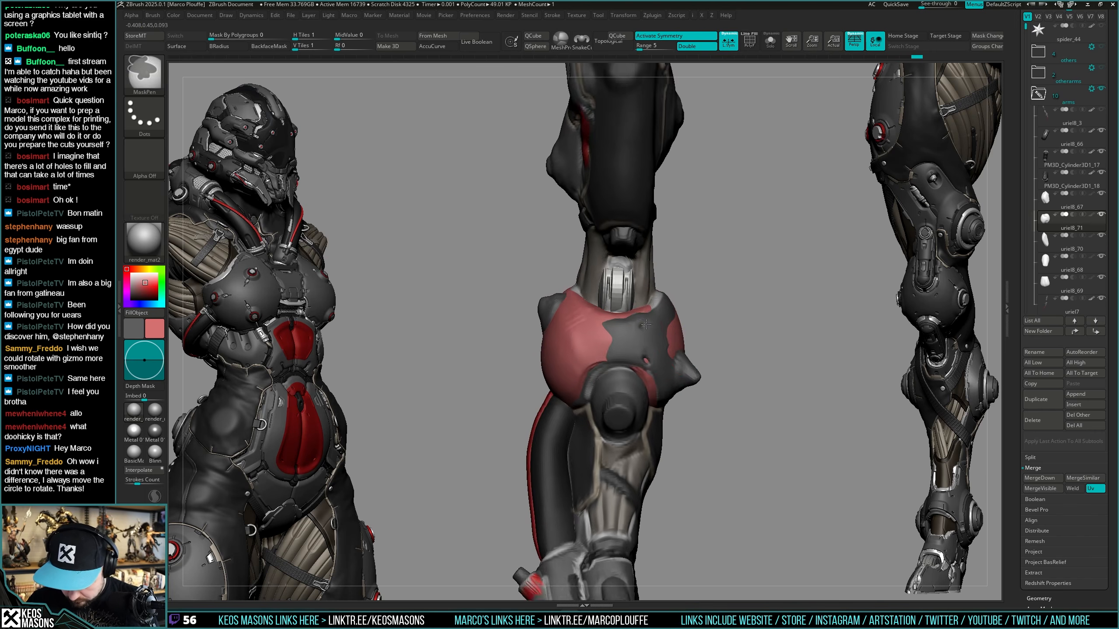
drag(676, 373, 688, 368)
key(s)
shift+drag(647, 335, 652, 304)
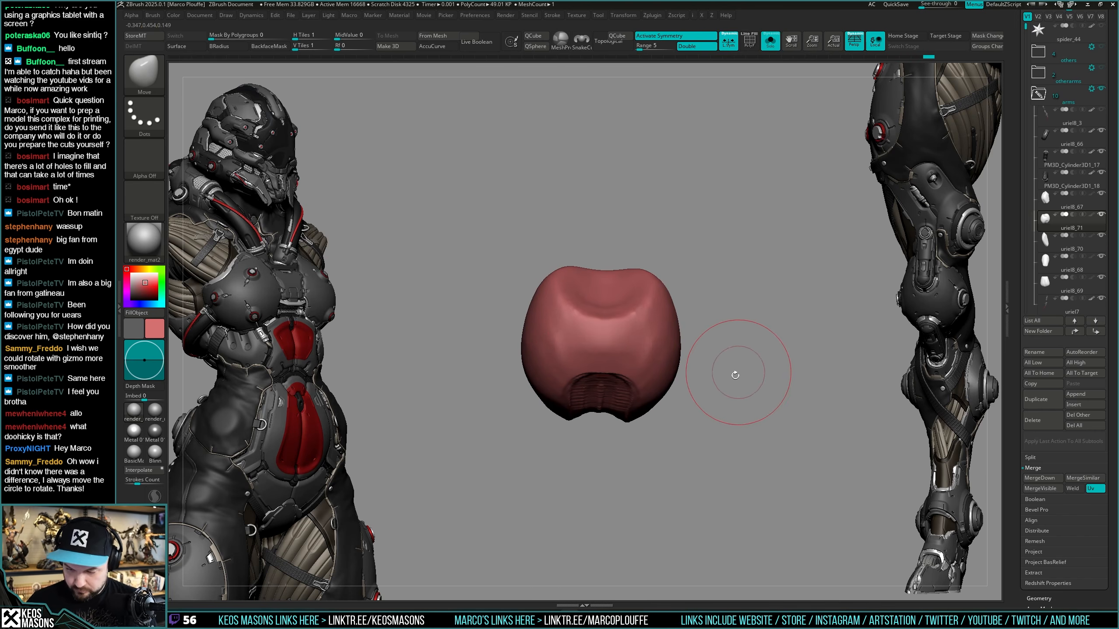
Smooth the isolated plate's front and the rough recess at its lower edge.
key(s)
key(s)
alt+right_drag(670, 401, 634, 389)
shift+drag(564, 309, 557, 469)
right_drag(557, 470, 741, 337)
key(s)
key(shift+f)
key(shift+f)
key(s)
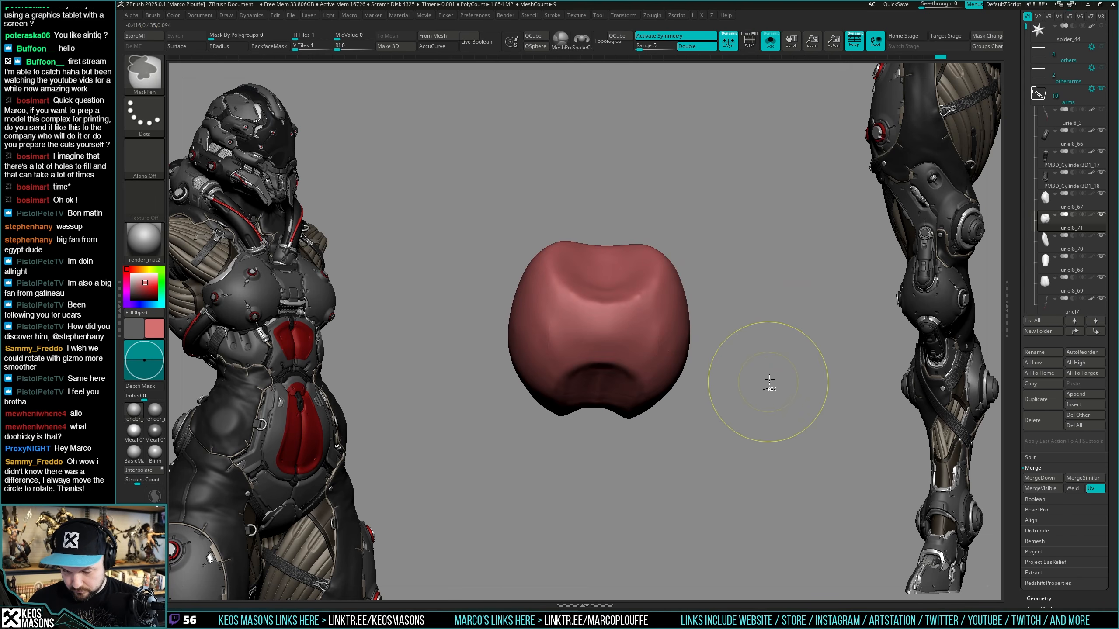
Remesh the isolated plate with DynaMesh and apply Mirror And Weld to it.
key(ctrl+space)
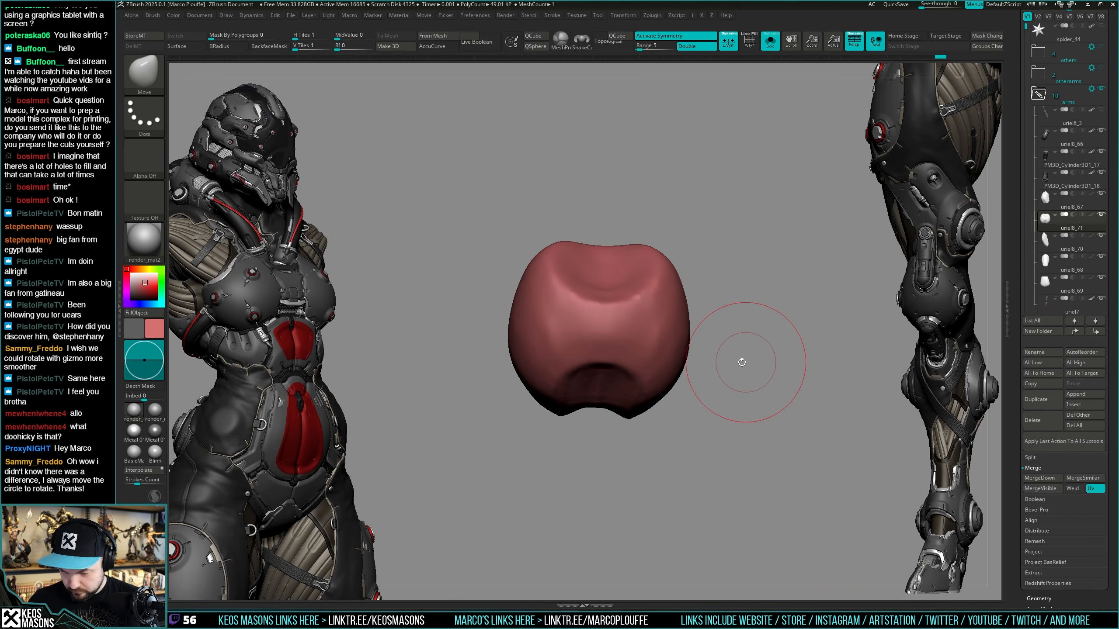
key(ctrl+space)
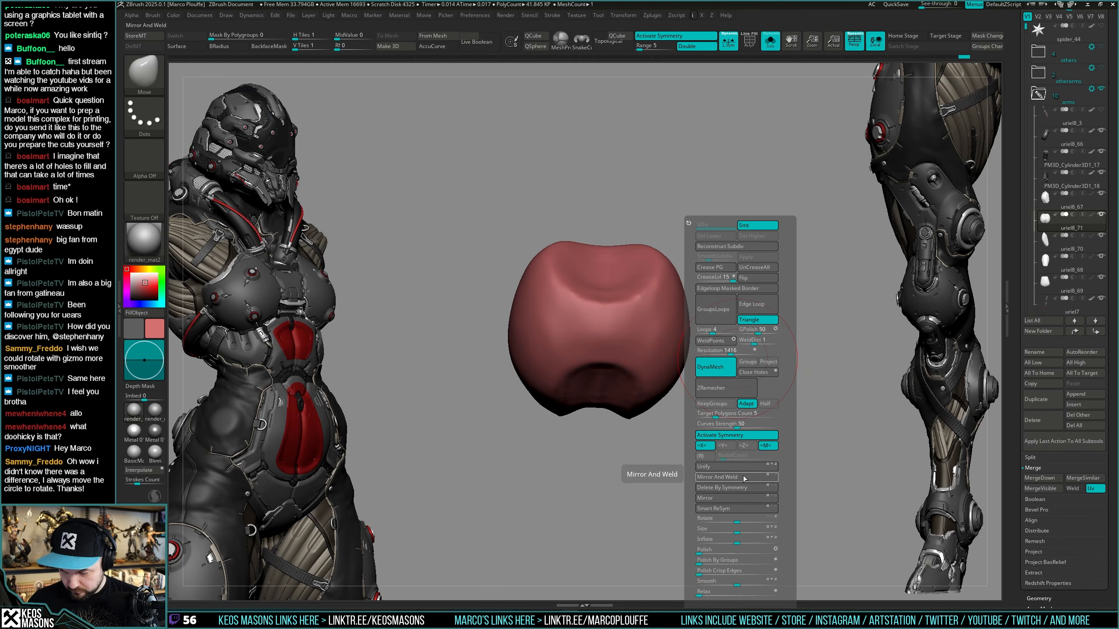
click(743, 478)
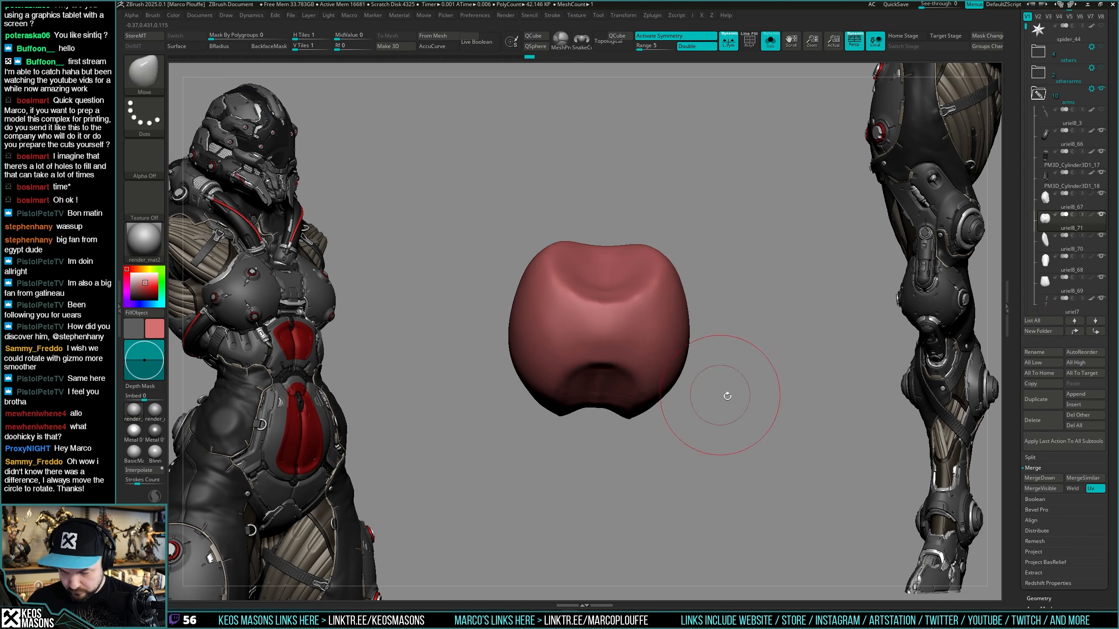
Show the whole arm around the isolated elbow plate and fit the plate's side over the elbow with the Move brush.
key(alt+s)
mouse_move(727, 396)
alt+mouse_down()
mouse_move(707, 373)
mouse_move(708, 336)
mouse_move(711, 396)
mouse_move(718, 360)
mouse_move(690, 378)
alt+mouse_up()
key(space)
click(708, 428)
key(space)
click(710, 357)
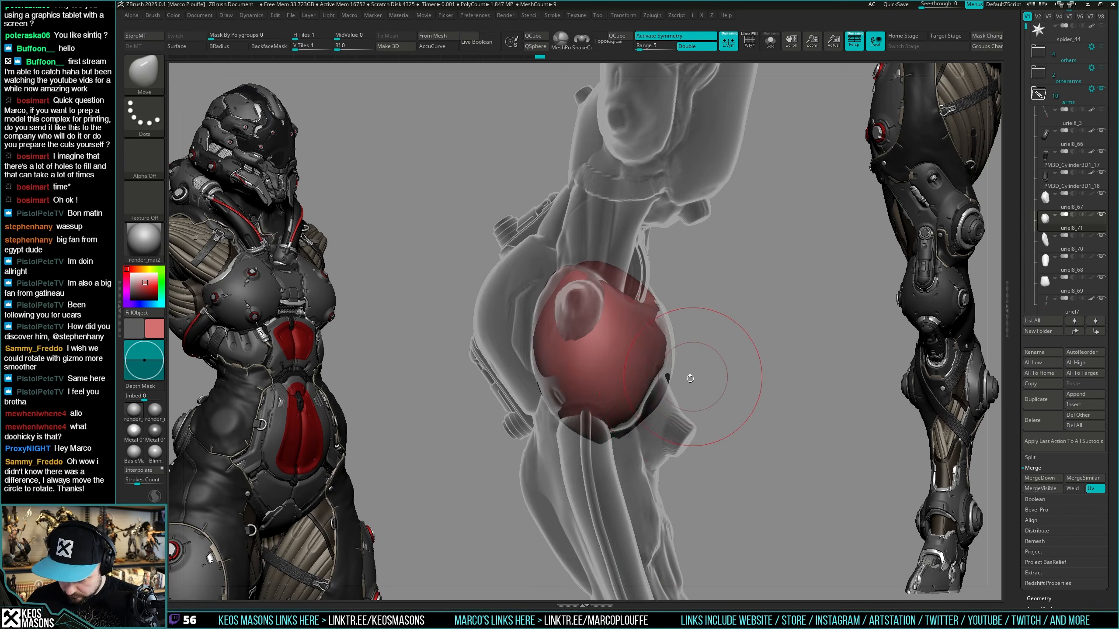
key(alt+t)
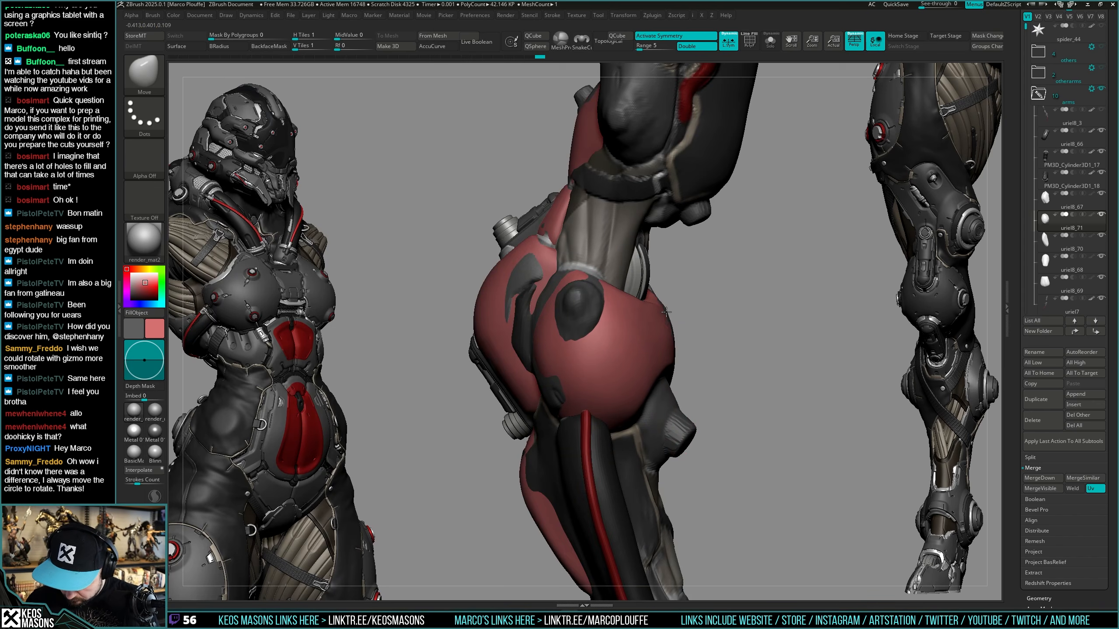
mouse_move(657, 315)
right_down()
mouse_move(704, 314)
mouse_move(689, 336)
right_up()
key(alt+t)
drag(689, 336, 691, 360)
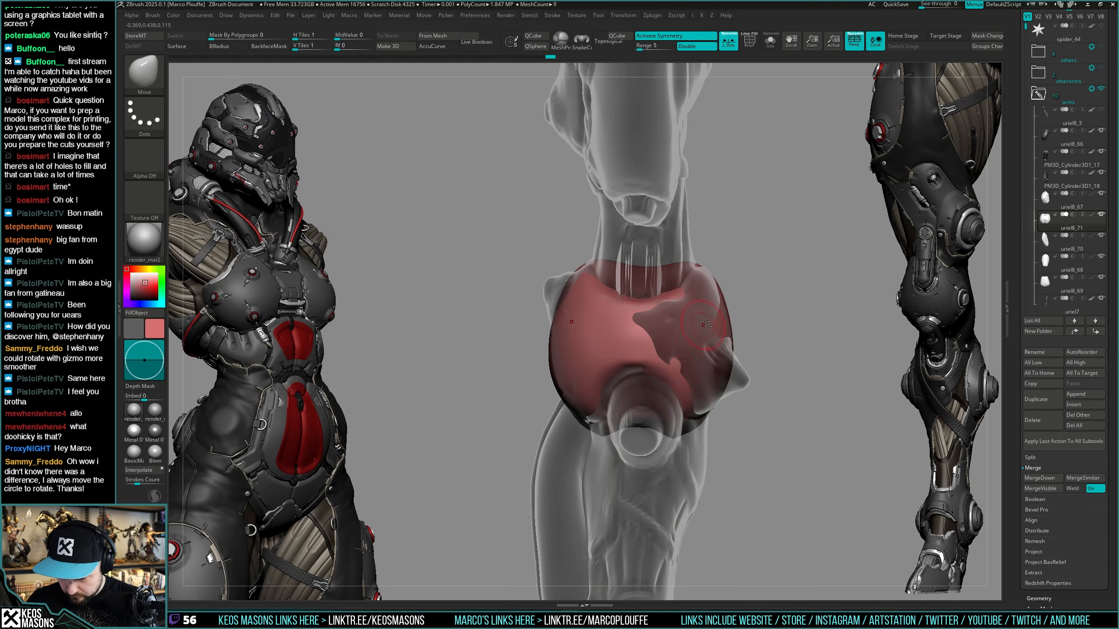
key(alt+t)
mouse_move(690, 359)
right_down()
mouse_move(704, 355)
mouse_move(689, 347)
right_up()
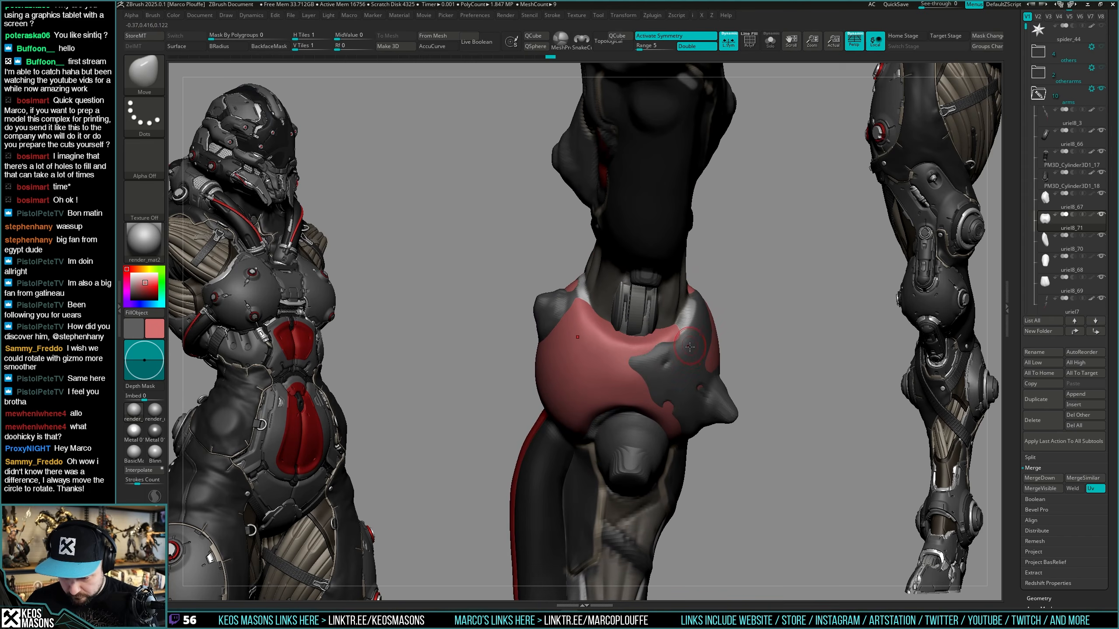
right_click(690, 350)
Trim the elbow plate's surface beside the upper hinge with TrimDynamic and inspect the plate in isolation.
mouse_move(832, 248)
right_down()
mouse_move(745, 265)
mouse_move(673, 352)
mouse_move(617, 330)
right_up()
key(b)
key(t)
key(d)
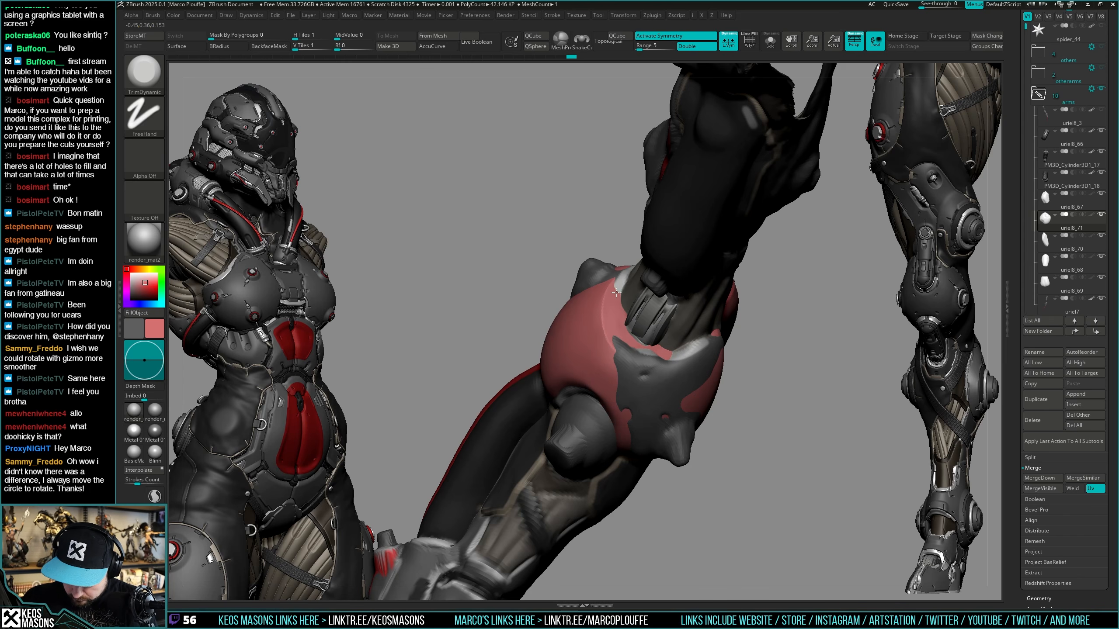
right_drag(682, 359, 709, 325)
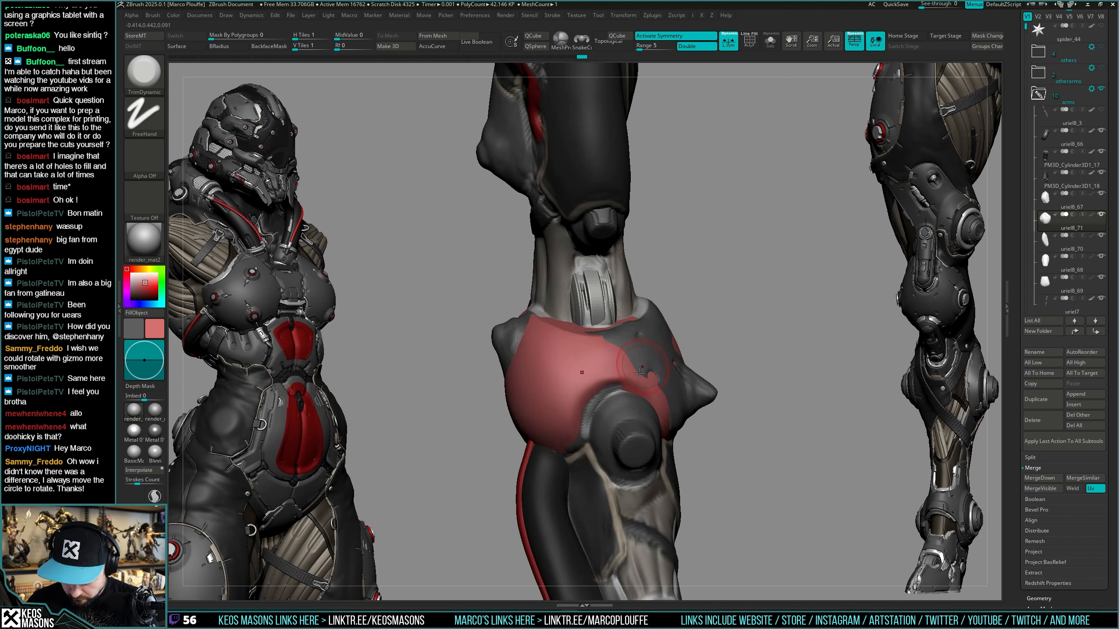
key(alt+s)
key(alt+s)
mouse_move(623, 413)
right_down()
mouse_move(675, 361)
mouse_move(639, 335)
mouse_move(634, 366)
mouse_move(648, 350)
mouse_move(633, 300)
mouse_move(625, 331)
right_up()
key(alt+s)
key(alt+s)
Reshape the elbow plate's rounded sides above the forearm with the Move brush and smooth them.
key(b)
key(m)
key(v)
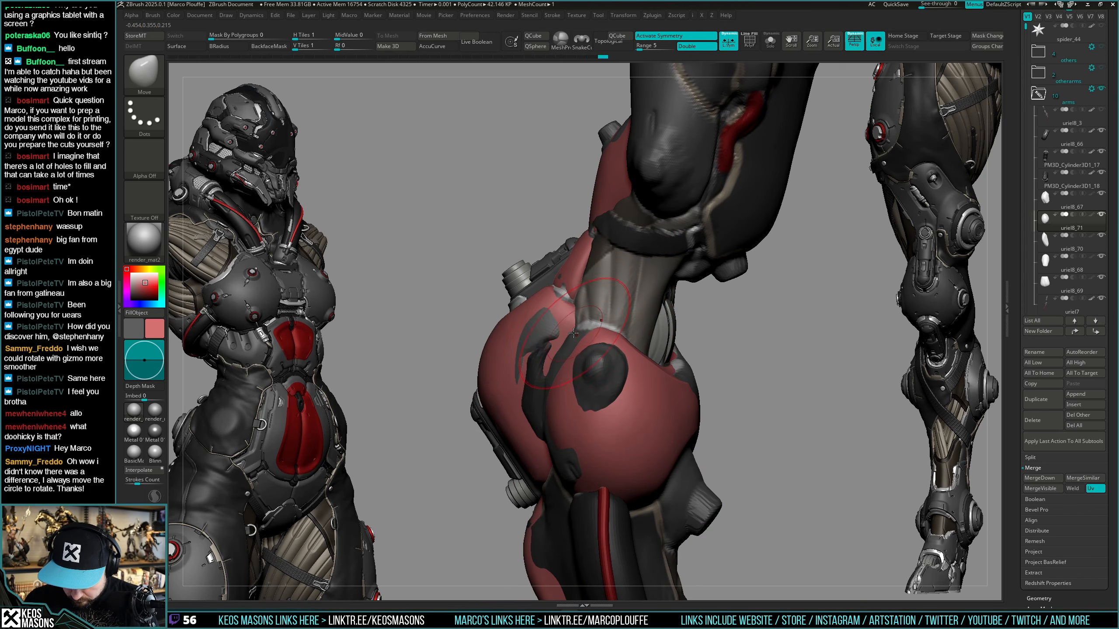
right_drag(543, 386, 570, 375)
drag(581, 404, 577, 403)
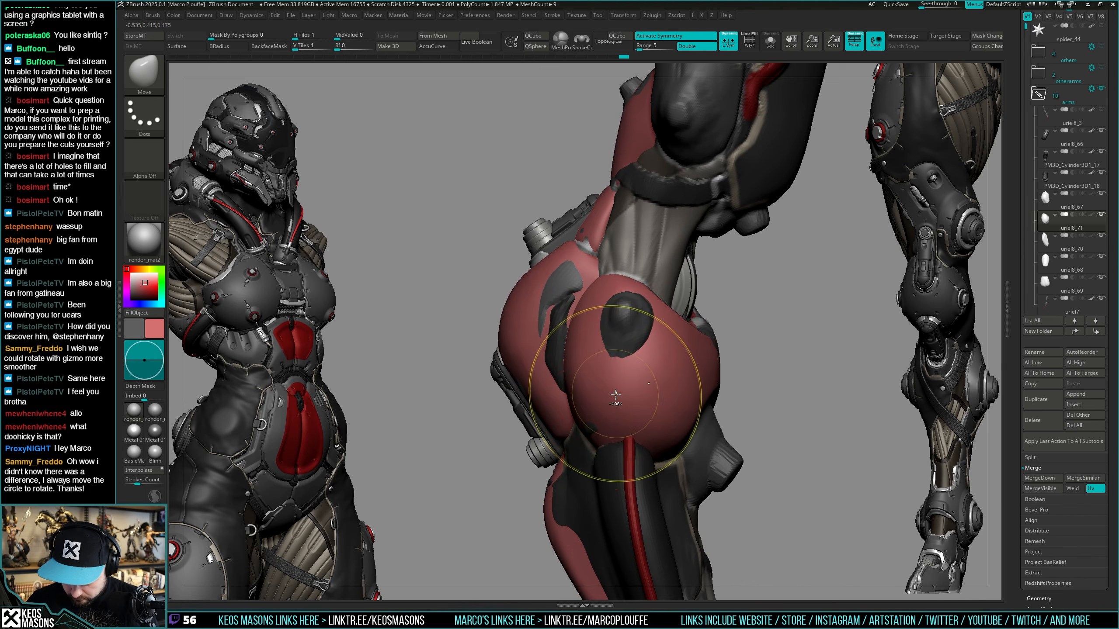
mouse_move(616, 401)
ctrl+right_down()
mouse_move(634, 351)
mouse_move(633, 371)
ctrl+right_up()
mouse_move(605, 359)
shift+mouse_down()
mouse_move(591, 367)
mouse_move(598, 343)
shift+mouse_up()
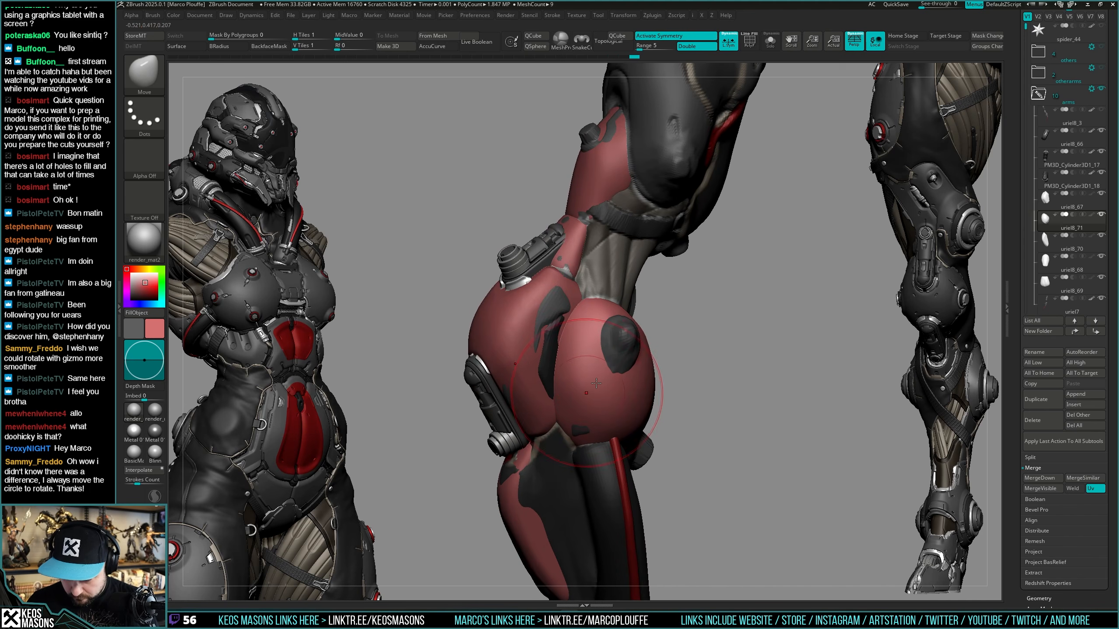
mouse_move(612, 349)
right_down()
mouse_move(742, 330)
mouse_move(612, 375)
right_up()
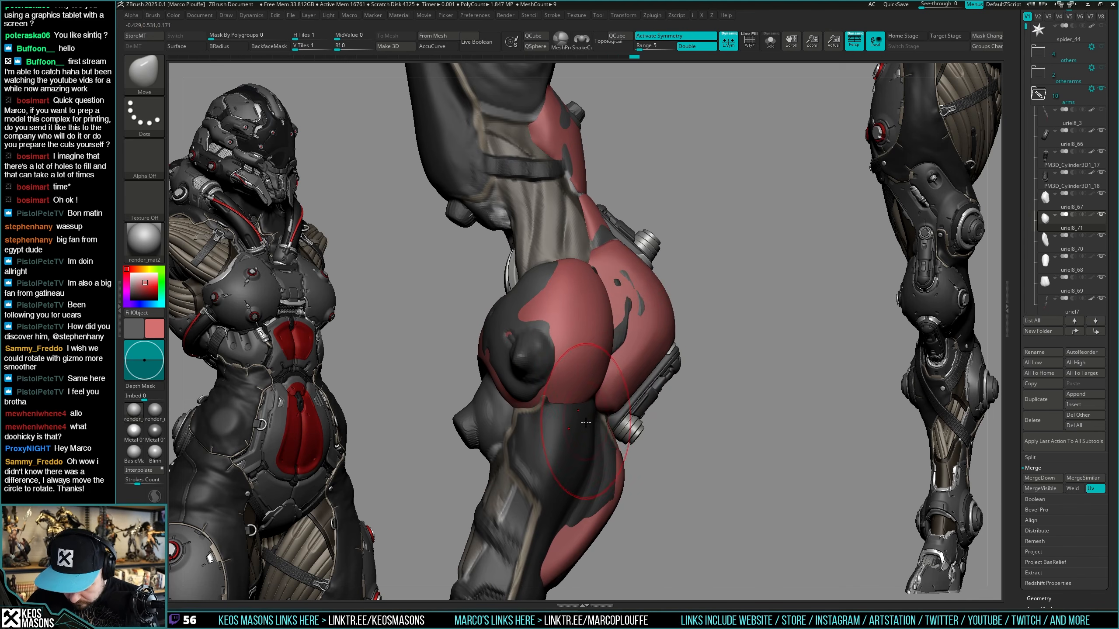
shift+drag(592, 405, 600, 357)
right_drag(629, 392, 714, 361)
mouse_move(630, 351)
right_down()
mouse_move(651, 345)
mouse_move(642, 373)
mouse_move(742, 330)
mouse_move(732, 377)
mouse_move(742, 330)
mouse_move(728, 323)
mouse_move(727, 363)
mouse_move(728, 351)
mouse_move(668, 380)
right_up()
Duplicate the elbow plate.
click(737, 337)
click(742, 329)
key(shift+f)
key(shift+f)
click(1042, 399)
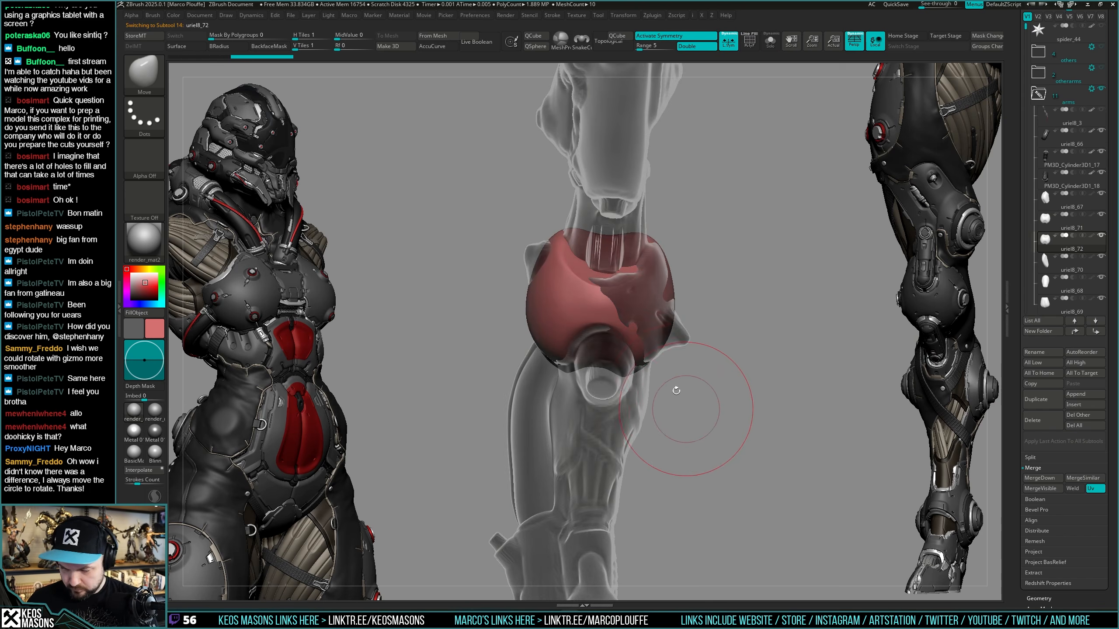
Move the duplicated plate down behind the cylindrical joint and scale it down to a small cap around it.
key(w)
drag(615, 215, 644, 316)
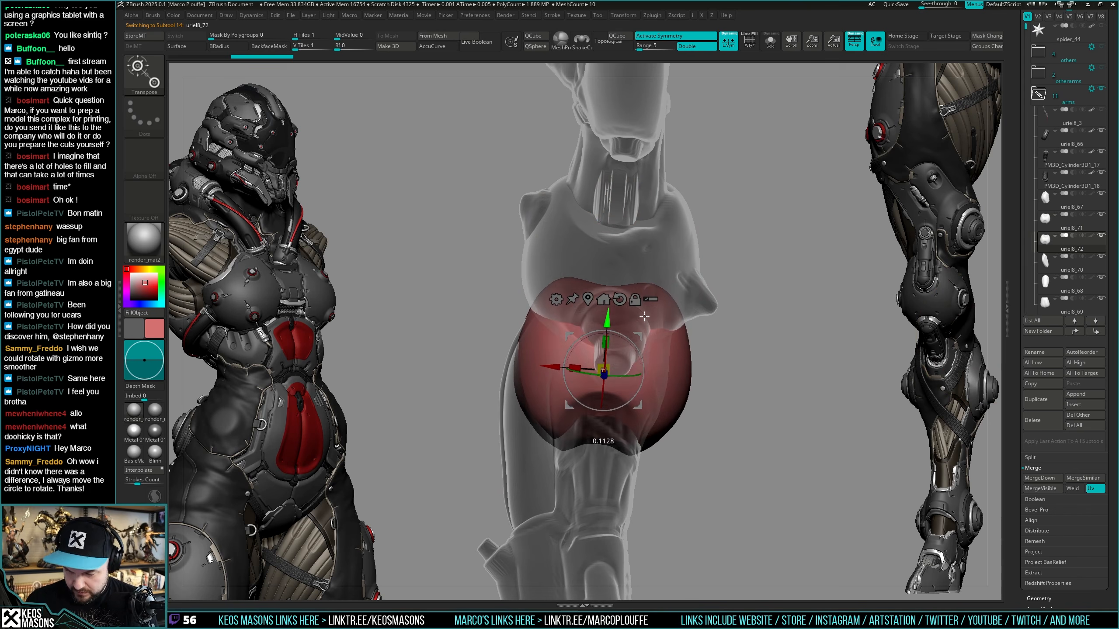
drag(553, 353, 585, 356)
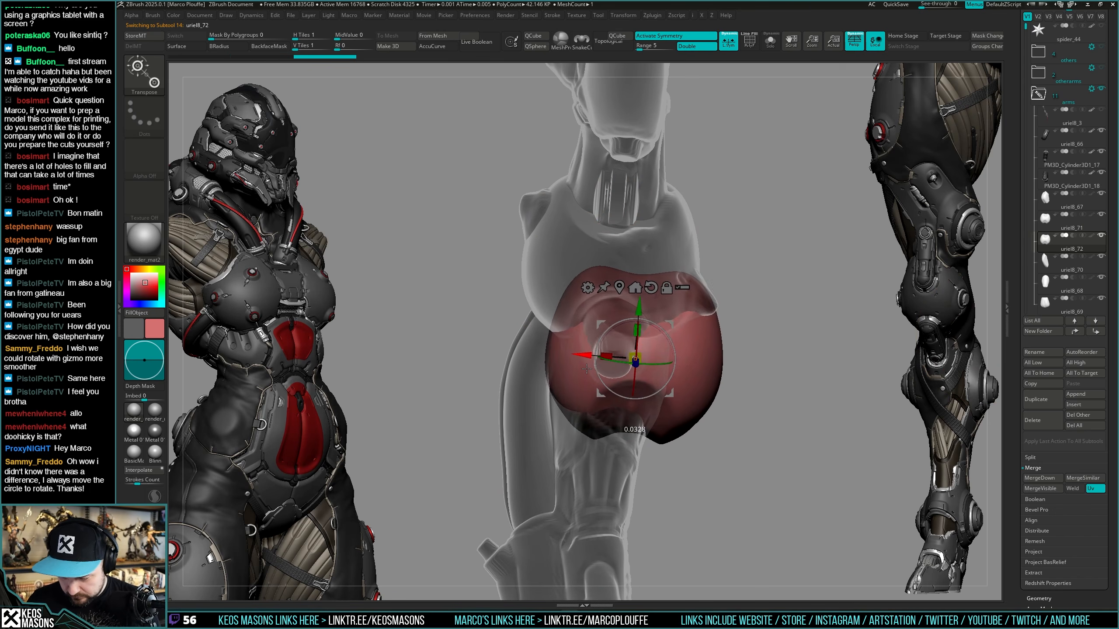
key(ctrl+z)
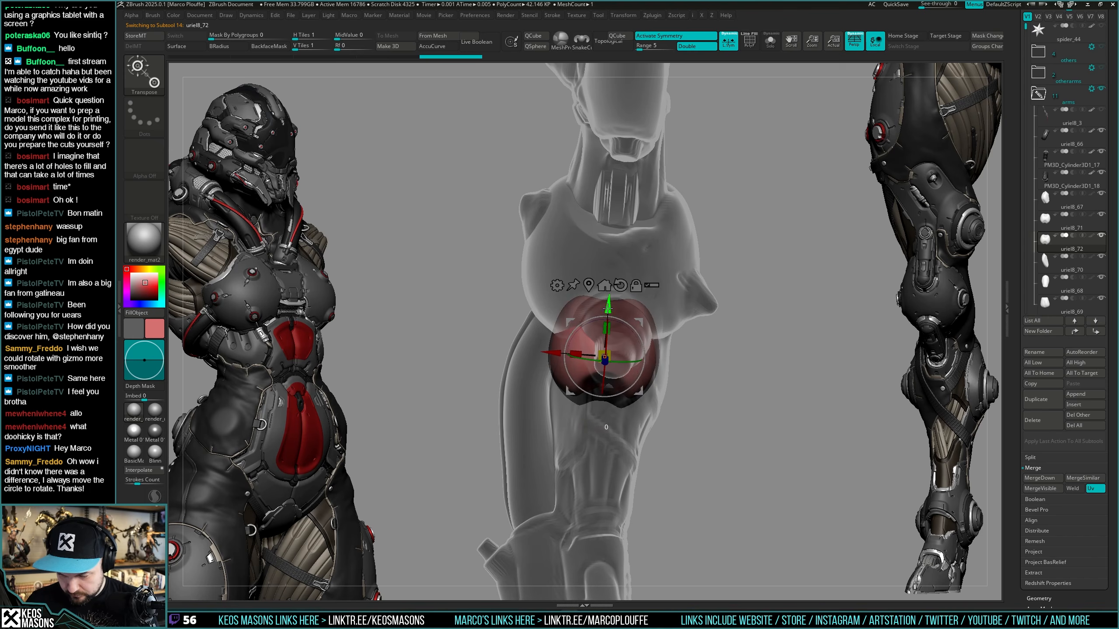
key(q)
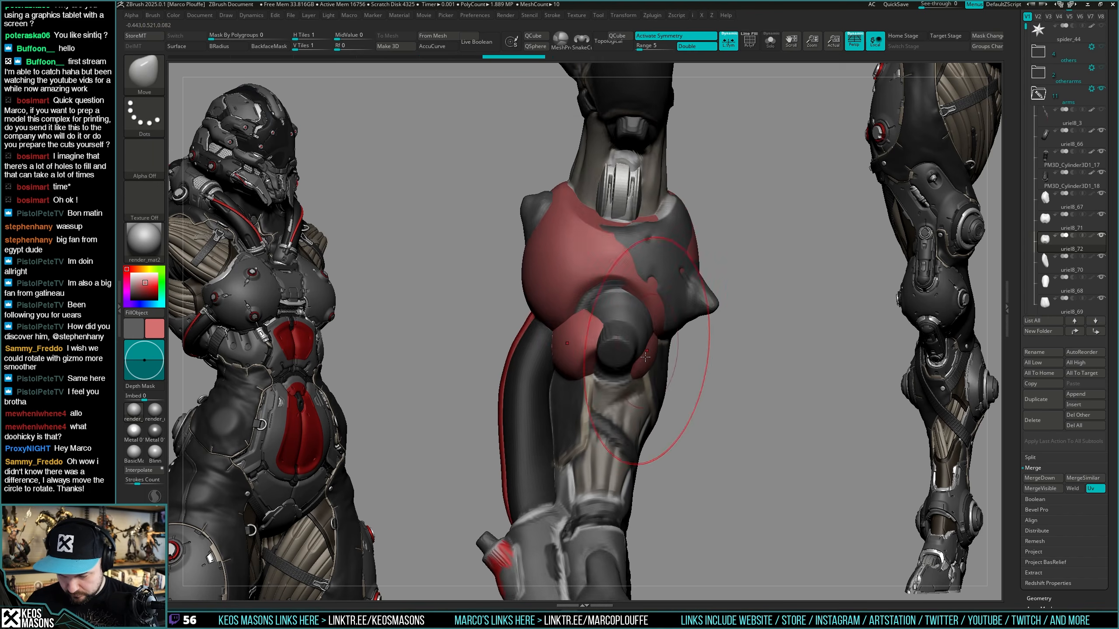
key(w)
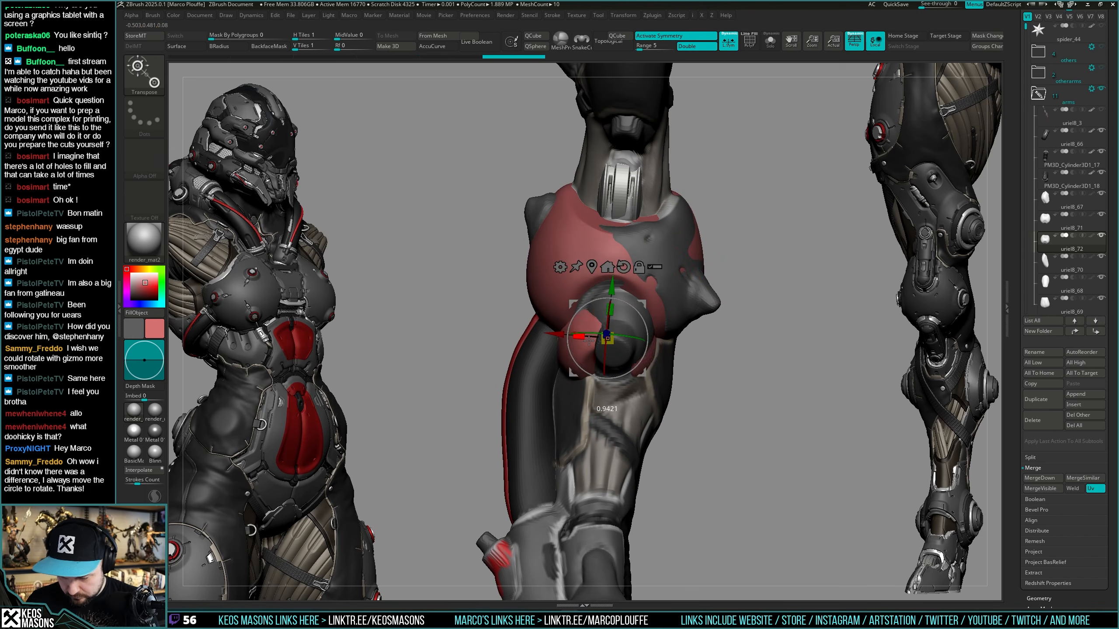
key(q)
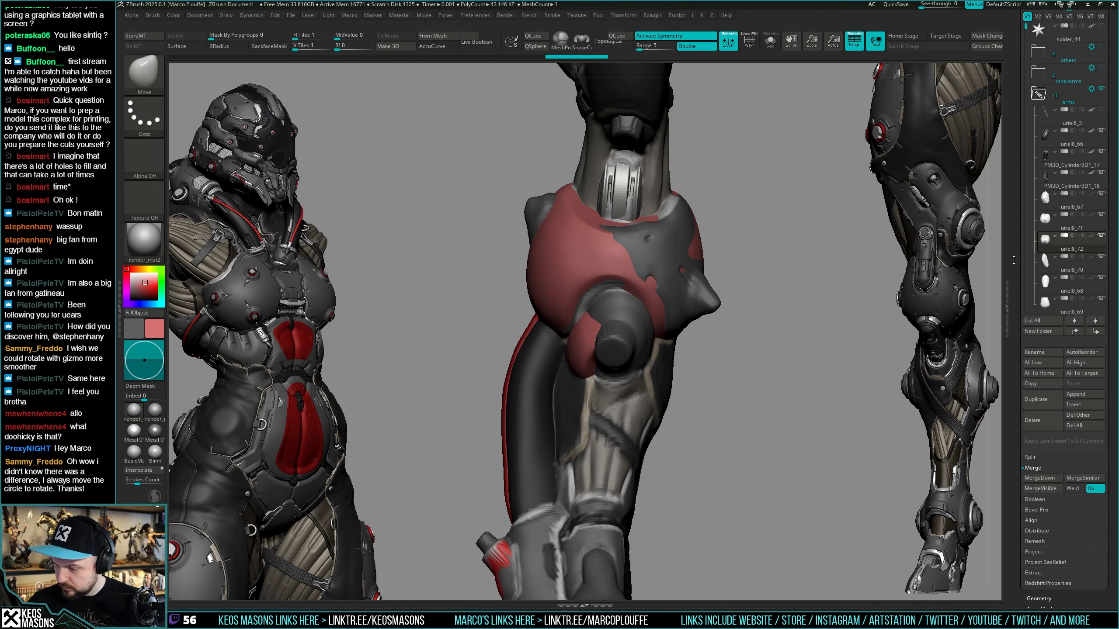
Hide the arm's base mesh and adjust the small plate's placement under the elbow plate.
scroll(1019, 291, up, 2)
drag(1025, 91, 1025, 121)
click(1101, 320)
key(w)
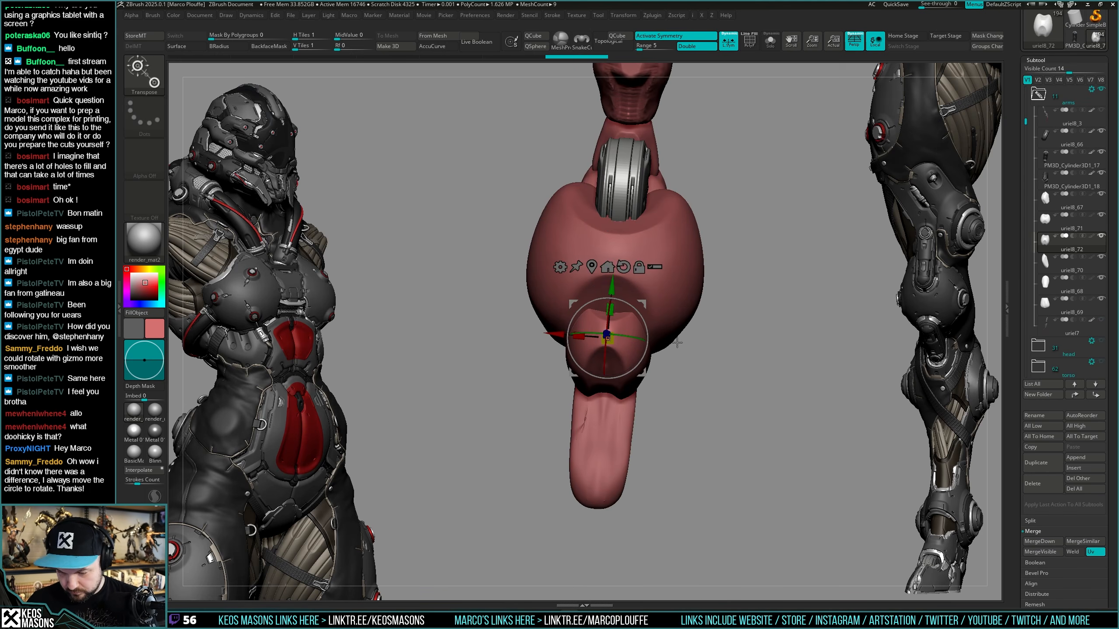
drag(616, 253, 616, 255)
key(q)
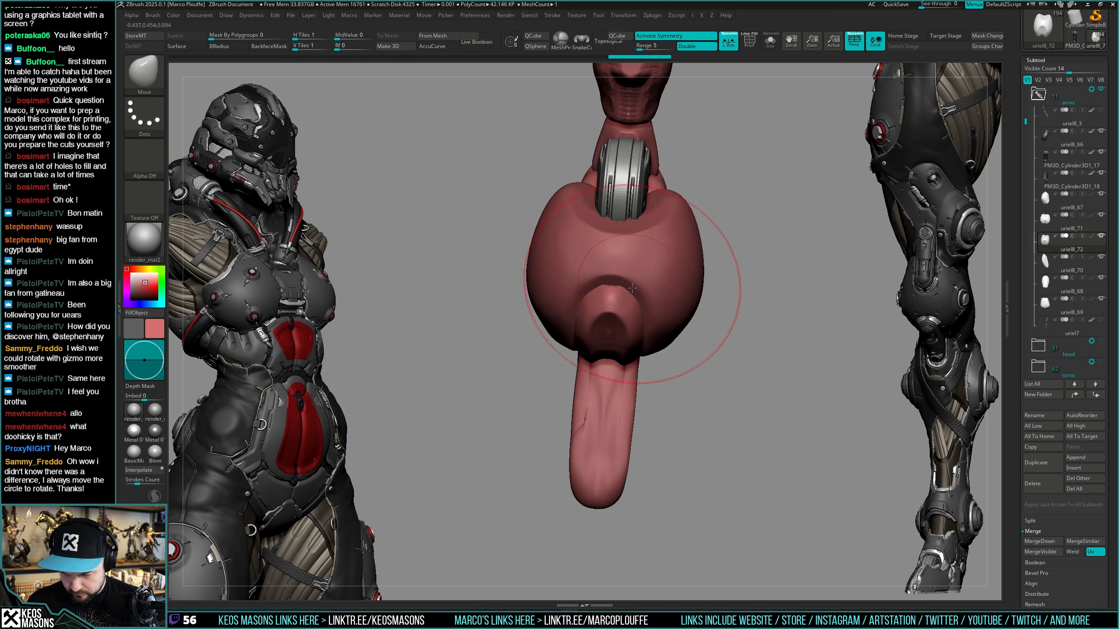
Fill the recess in the small plate's front with ClayBuildup, working on it in isolation.
right_drag(658, 282, 639, 327)
key(space)
click(634, 313)
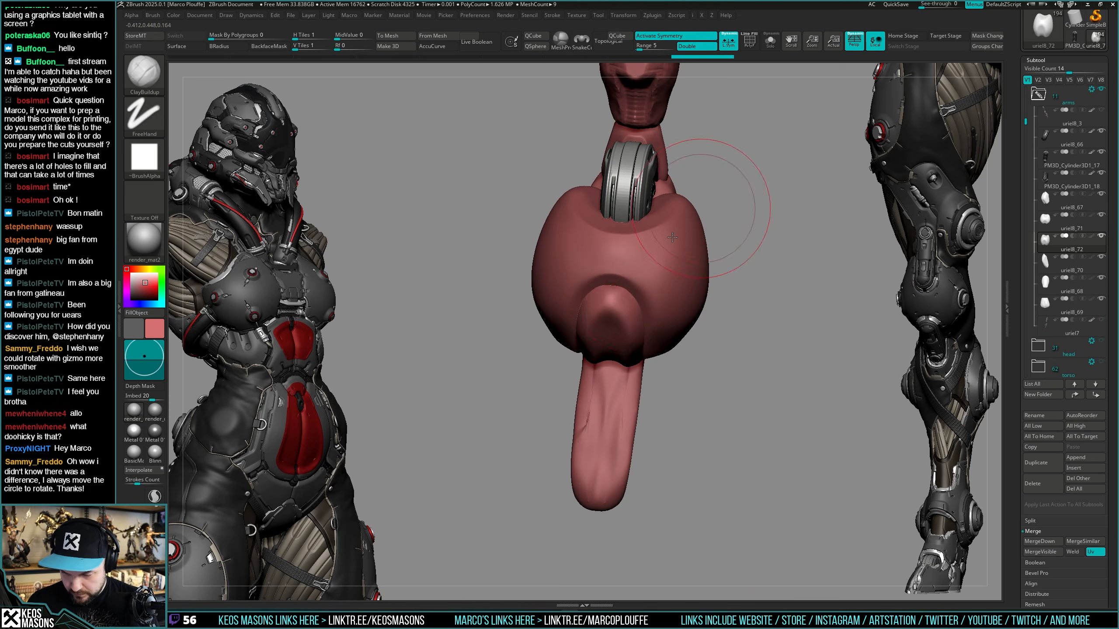
key(alt+s)
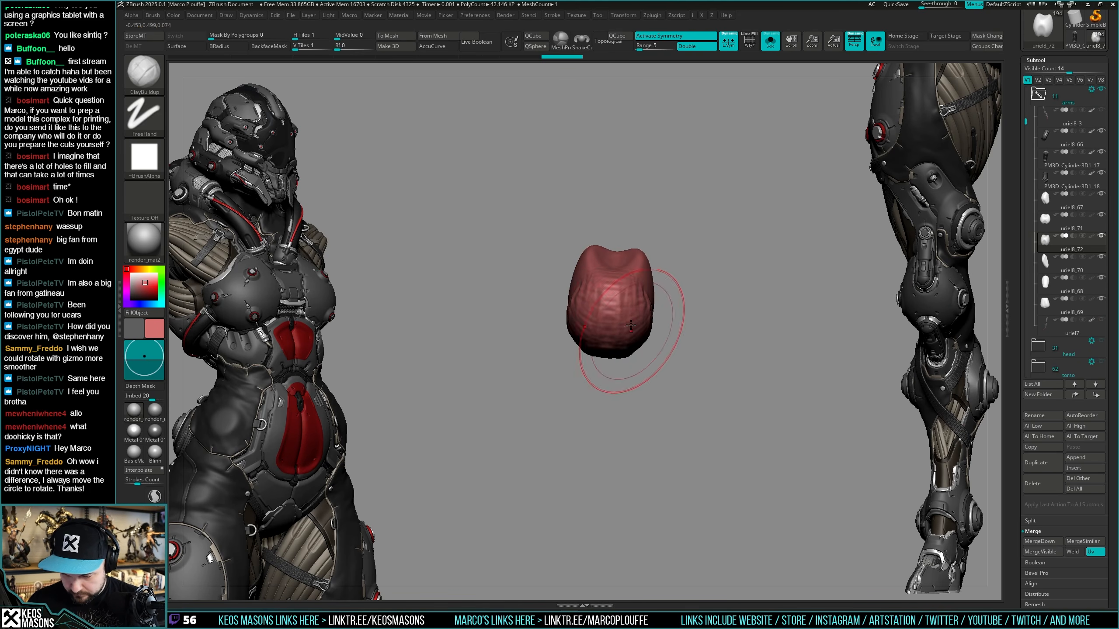
key(alt+s)
Even out the small plate's filled front with TrimDynamic, undoing the last stroke.
mouse_move(635, 317)
right_down()
mouse_move(701, 284)
mouse_move(691, 267)
right_up()
key(b)
key(t)
key(d)
key(ctrl+z)
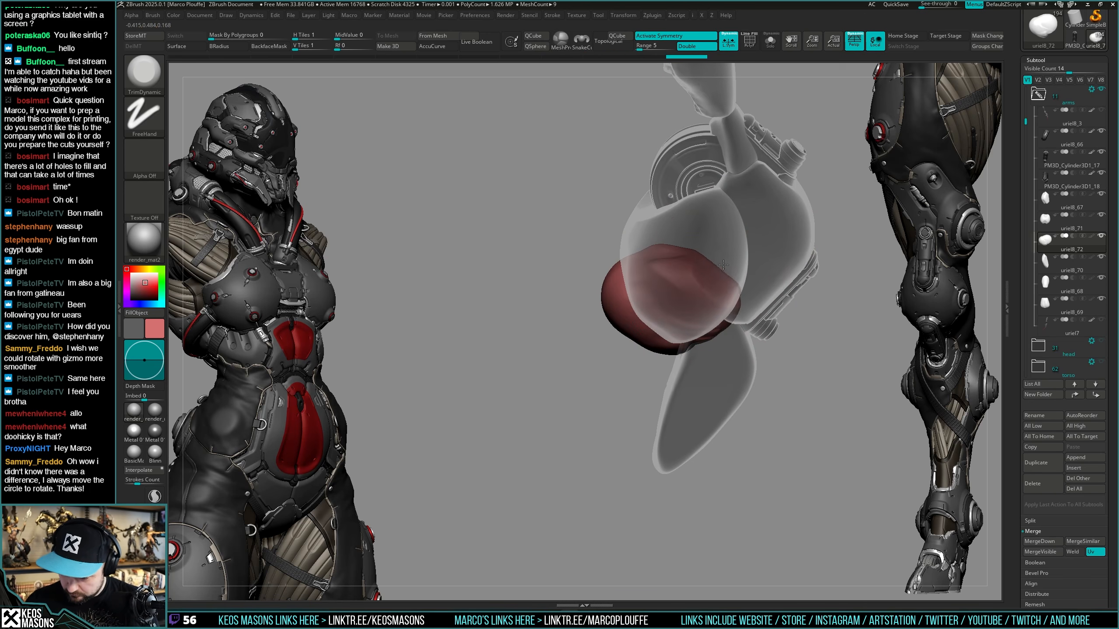
right_drag(696, 276, 705, 340)
mouse_move(650, 273)
right_down()
mouse_move(749, 324)
mouse_move(712, 343)
mouse_move(761, 307)
right_up()
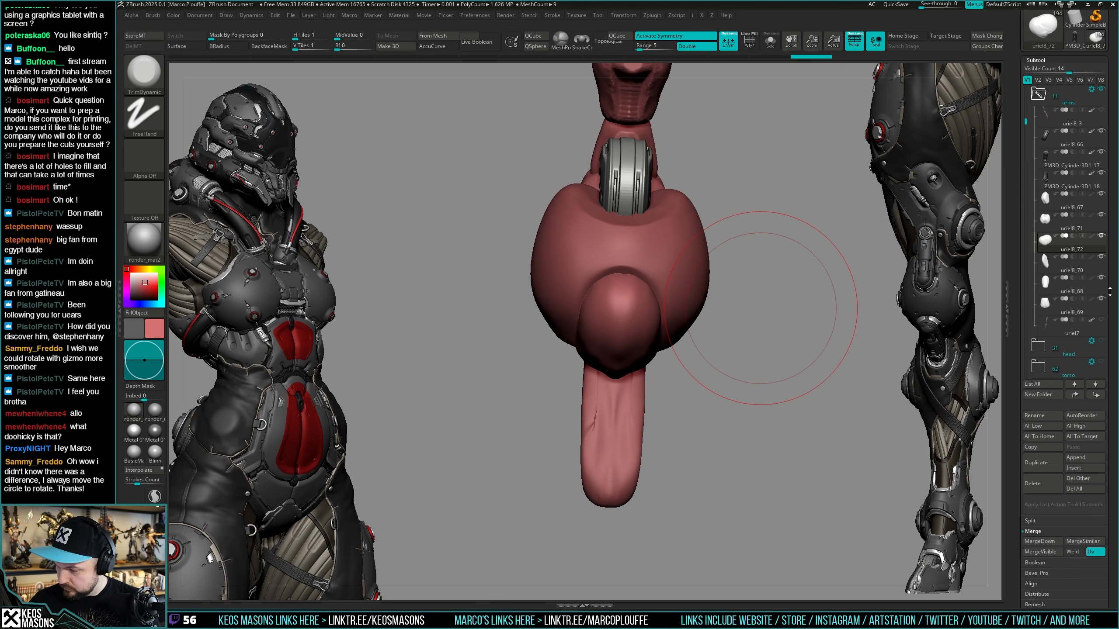
Show the arm's base mesh again, reshape the small plate with the Move brush and flatten its outer face with TrimDynamic.
click(1101, 320)
mouse_move(784, 348)
right_down()
mouse_move(660, 346)
mouse_move(682, 353)
mouse_move(724, 332)
right_up()
key(b)
key(m)
key(v)
right_click(679, 352)
key(shift+t)
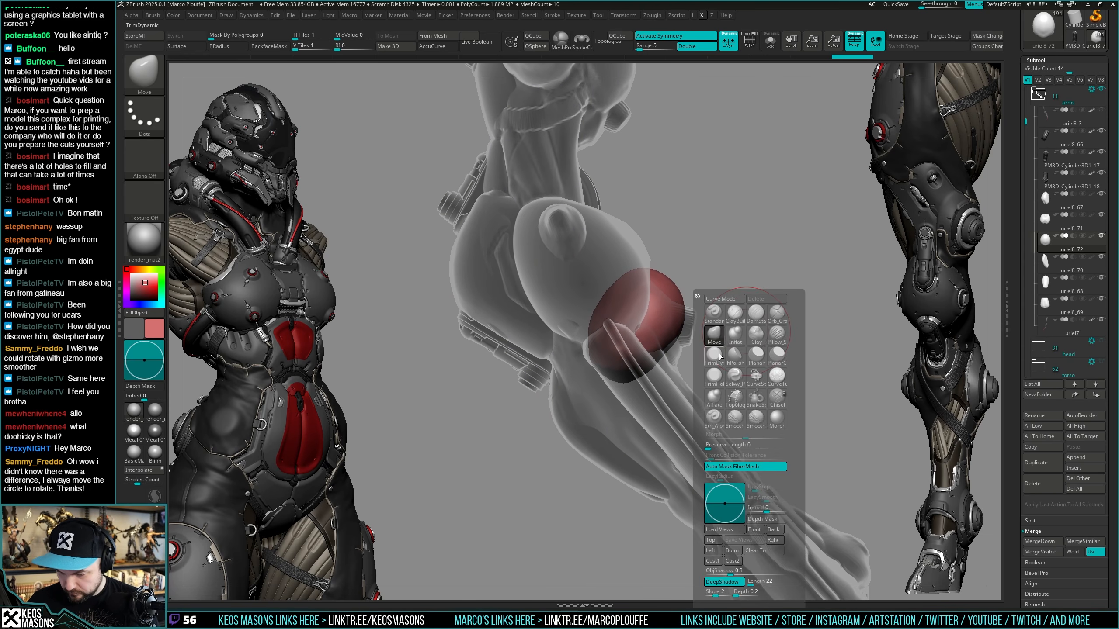
click(714, 355)
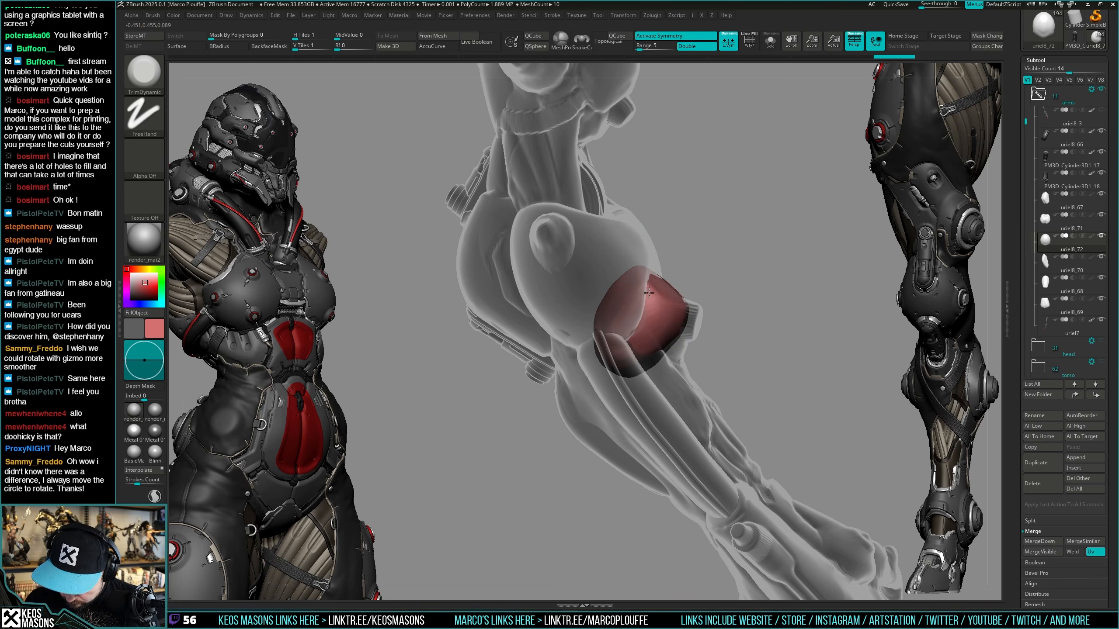
right_drag(677, 338, 652, 378)
right_drag(682, 273, 688, 344)
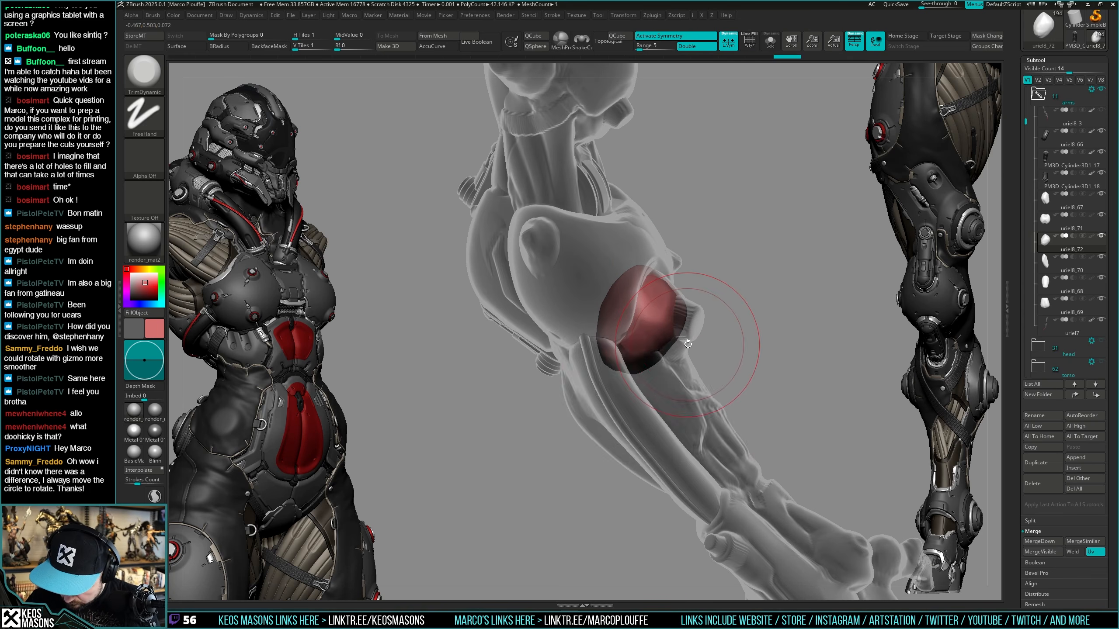
Round the small plate with the Move and Smooth brushes and draw its lower edge to a point below the cylindrical joint.
key(x)
click(656, 335)
key(space)
drag(677, 362, 683, 370)
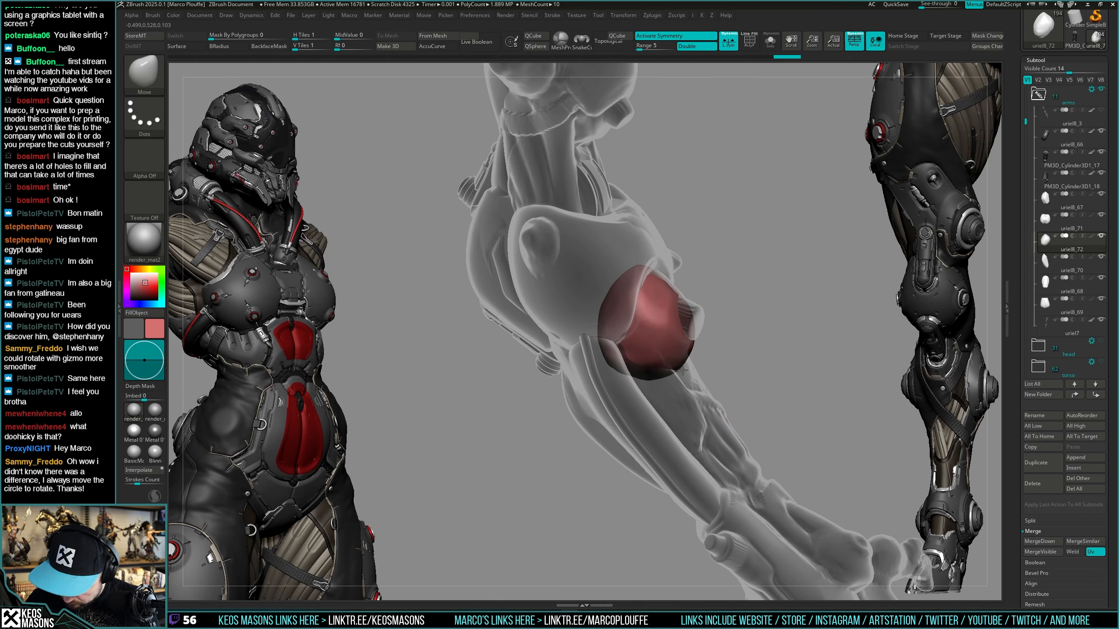
right_drag(670, 380, 679, 323)
key(shift)
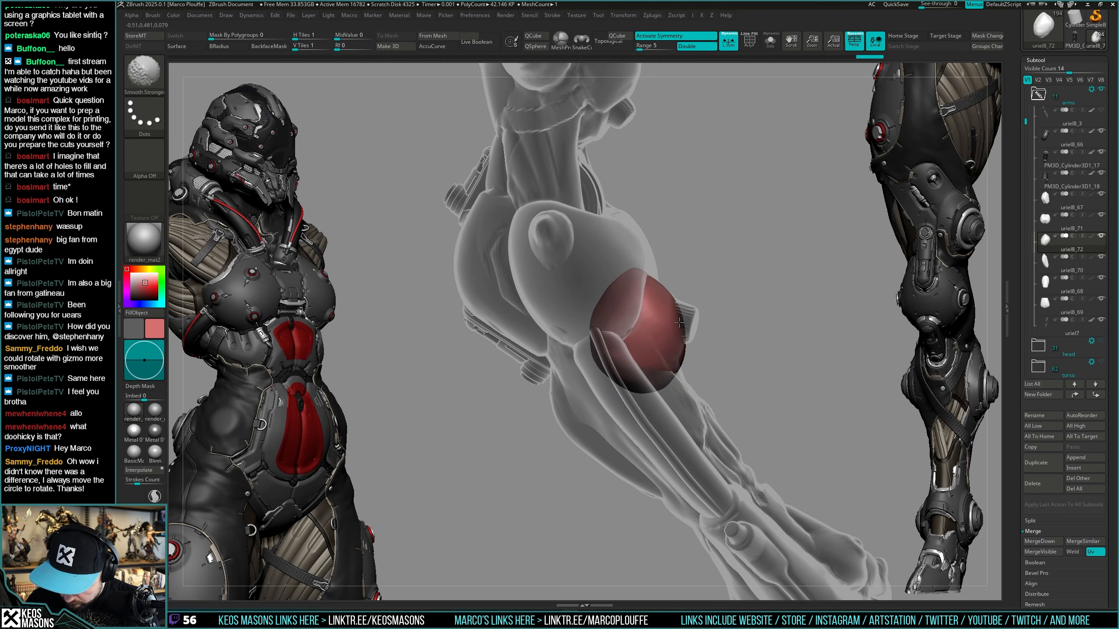
mouse_move(662, 238)
right_down()
mouse_move(676, 372)
mouse_move(678, 348)
mouse_move(729, 367)
mouse_move(704, 379)
mouse_move(669, 371)
mouse_move(663, 386)
mouse_move(706, 257)
right_up()
key(t)
key(t)
mouse_move(744, 330)
right_down()
mouse_move(752, 376)
mouse_move(751, 346)
mouse_move(749, 357)
mouse_move(762, 354)
right_up()
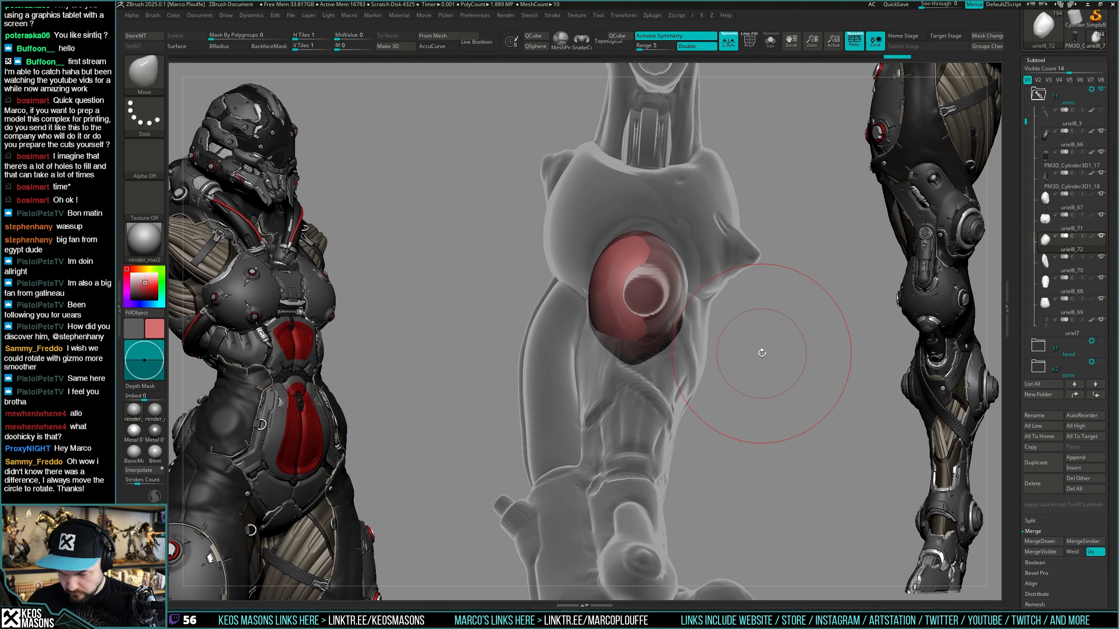
right_drag(761, 353, 751, 359)
key(space)
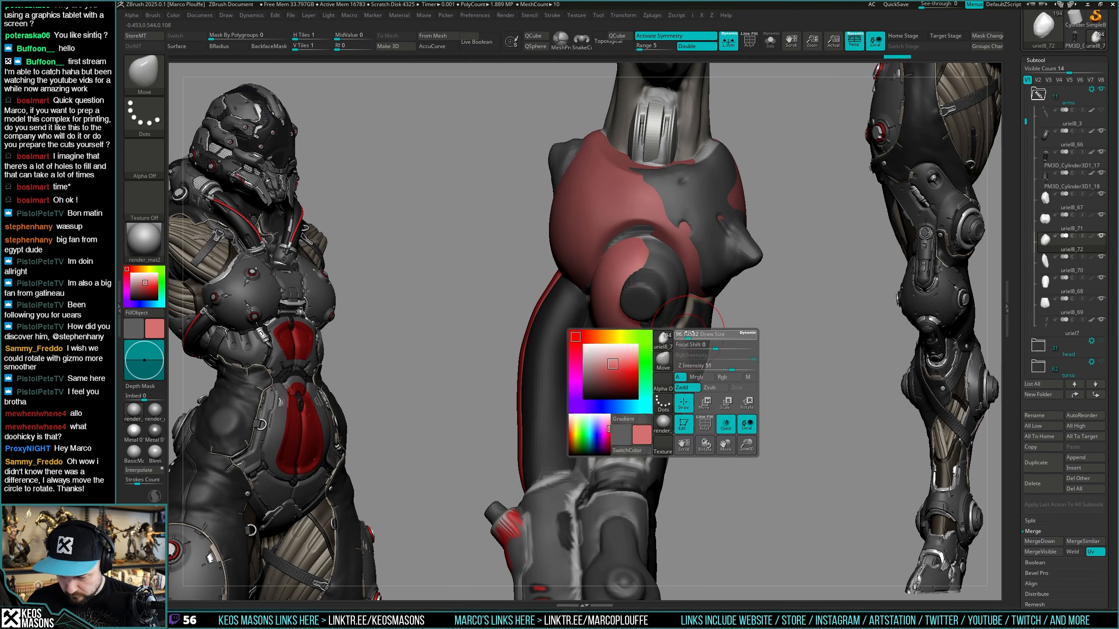
Build up the small plate's lower rim around the cylindrical joint with ClayBuildup.
key(b)
key(c)
key(b)
key(space)
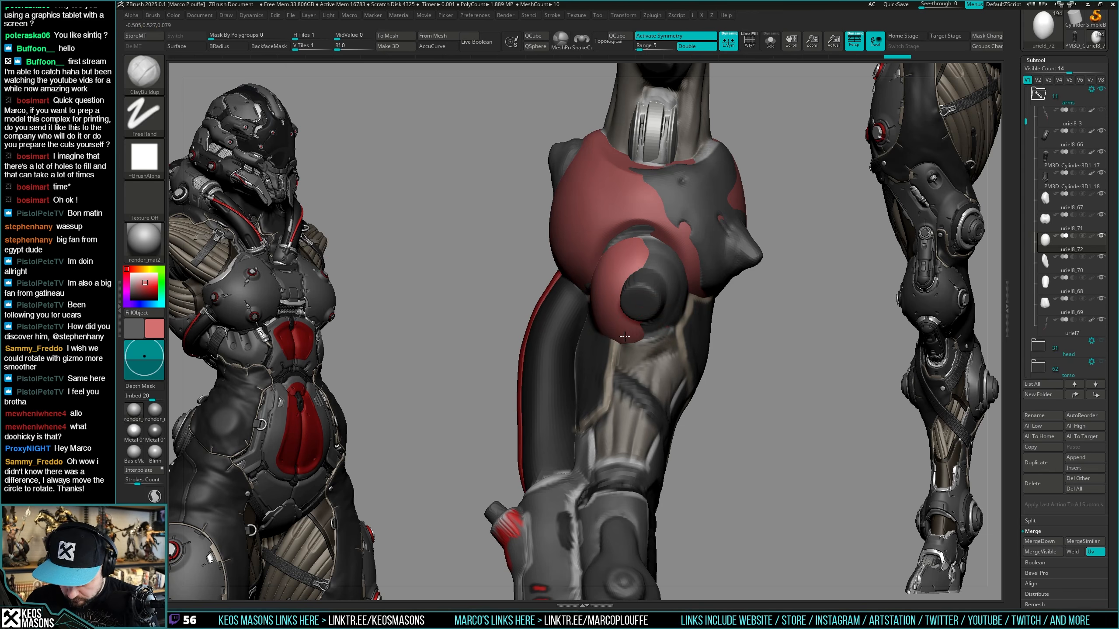
right_drag(678, 318, 638, 320)
key(space)
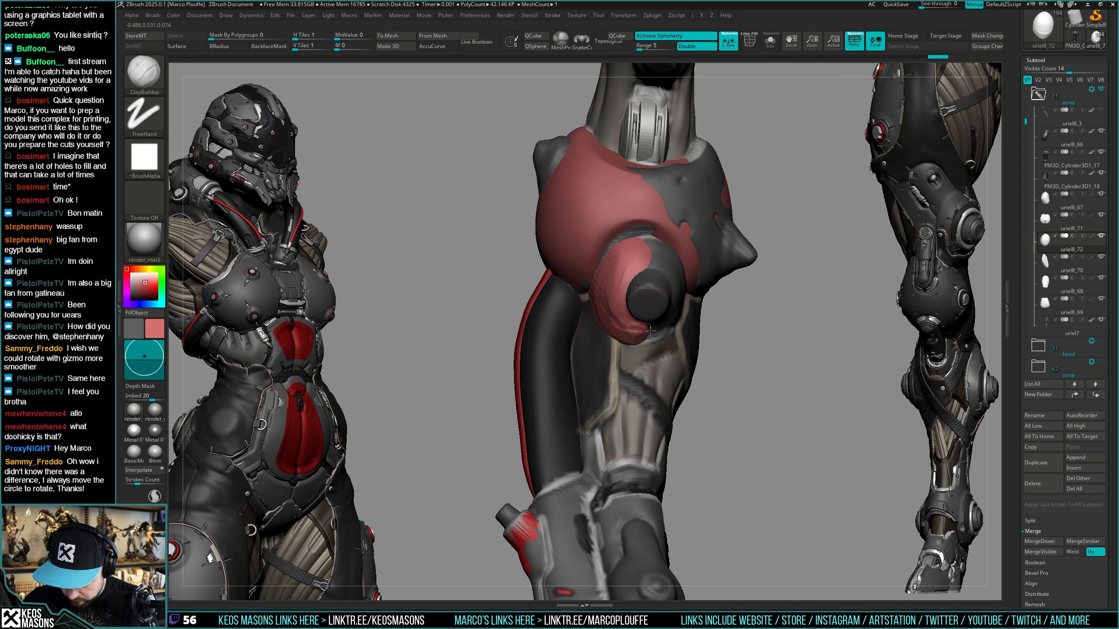
Select the arm's base mesh and push its surface inward beneath the elbow plates with a large Move brush.
mouse_move(650, 330)
right_down()
mouse_move(671, 319)
mouse_move(681, 289)
mouse_move(692, 323)
mouse_move(677, 349)
right_up()
key(ctrl)
alt+click(677, 349)
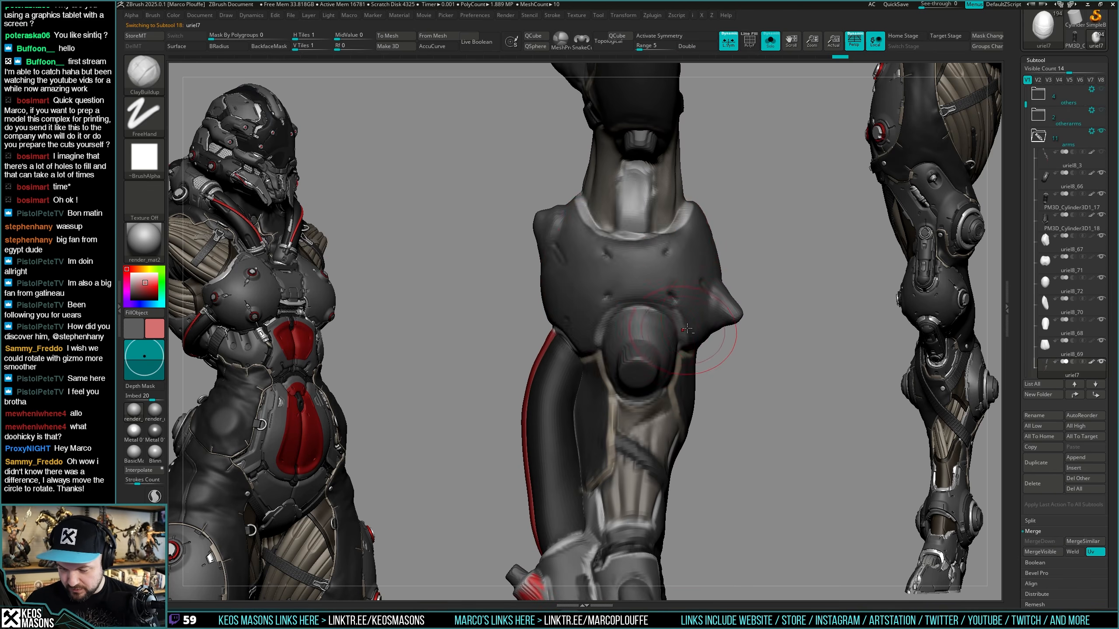
key(space)
click(684, 333)
key(space)
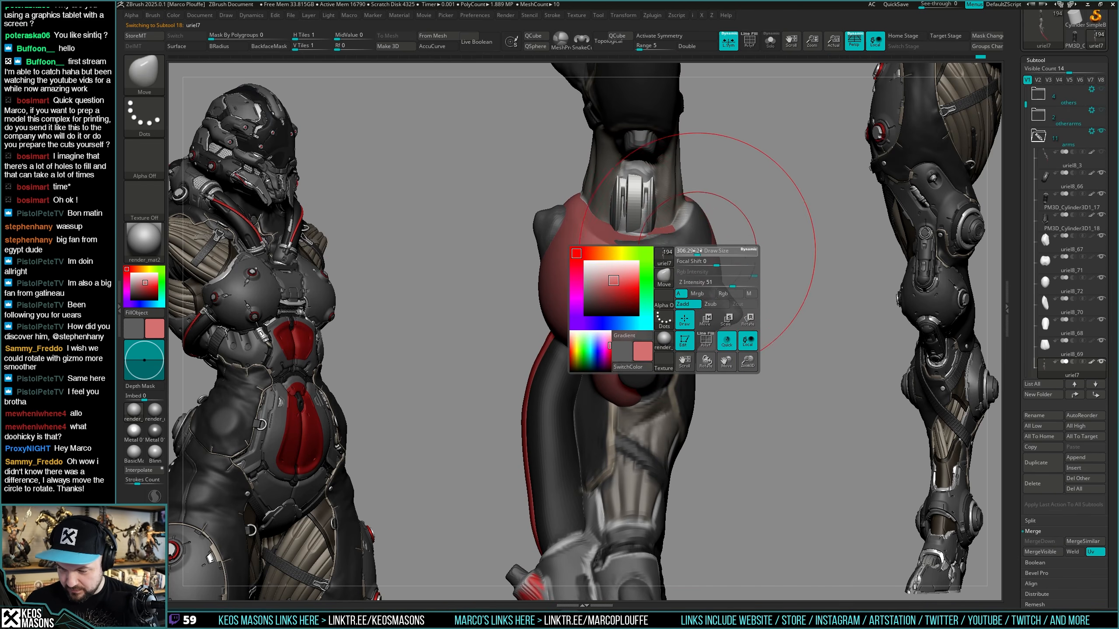
drag(736, 287, 733, 292)
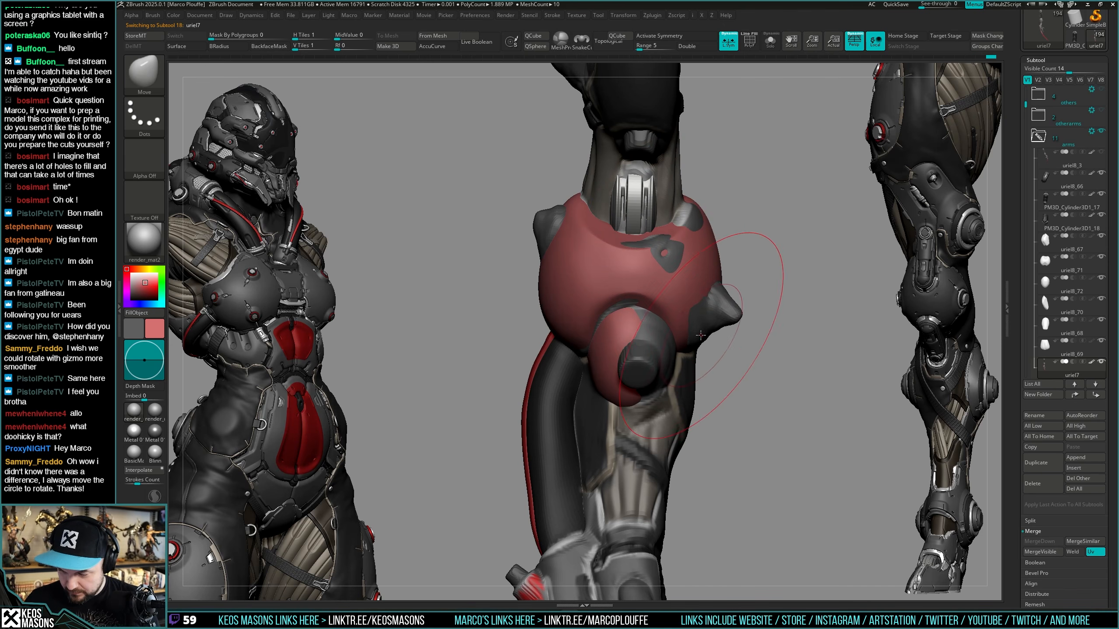
Undo the last sculpt stroke on the arm's base mesh and add a second sculpt layer to it.
alt+right_drag(655, 354, 661, 325)
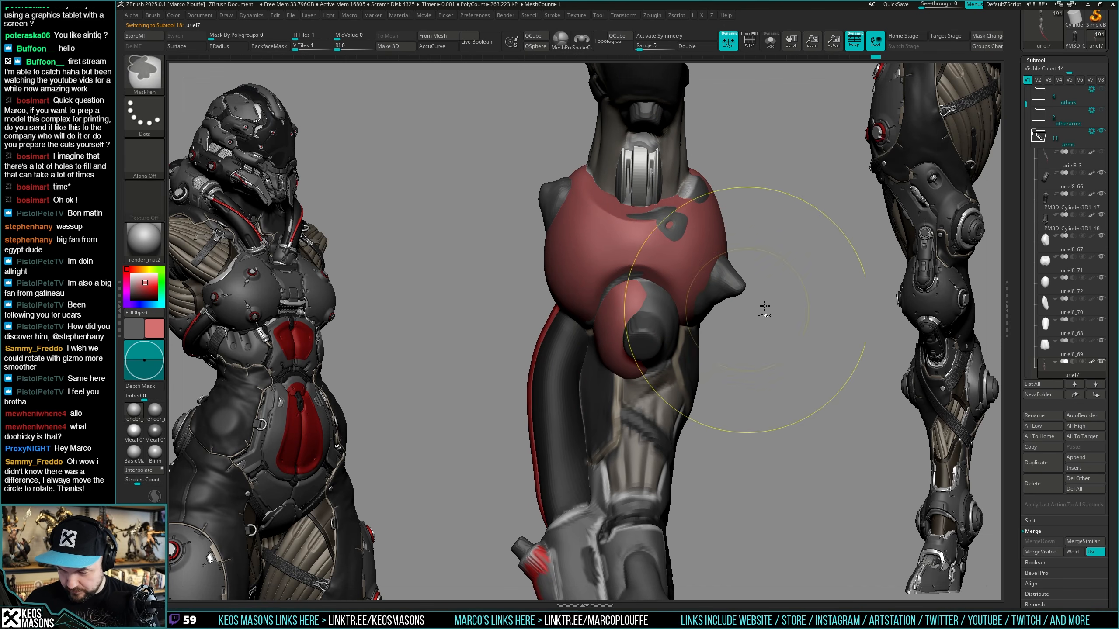
key(ctrl+z)
scroll(1026, 353, down, 5)
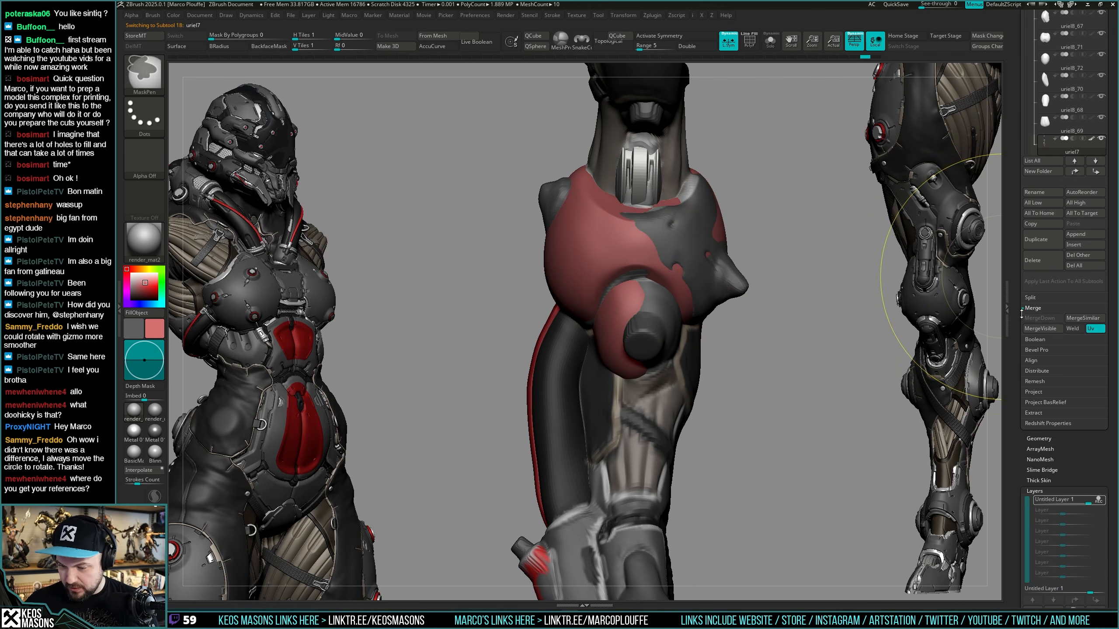
drag(1081, 460, 1080, 344)
click(1032, 499)
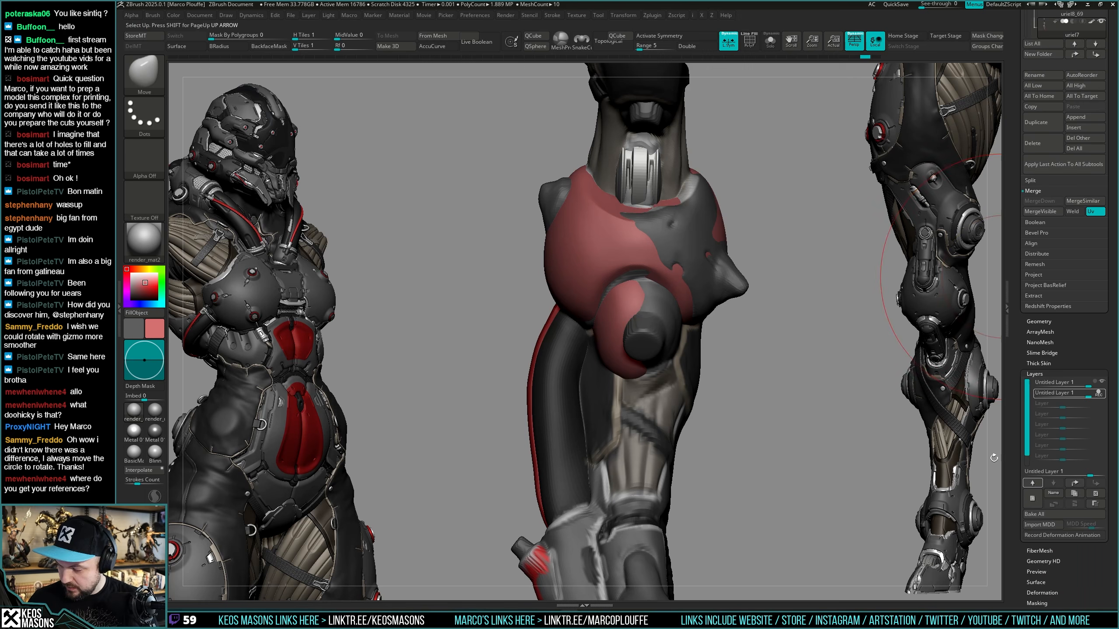
Reshape the base mesh beneath the elbow plates with a large Move brush on the new layer, using the see-through view as a guide.
alt+drag(672, 234, 704, 230)
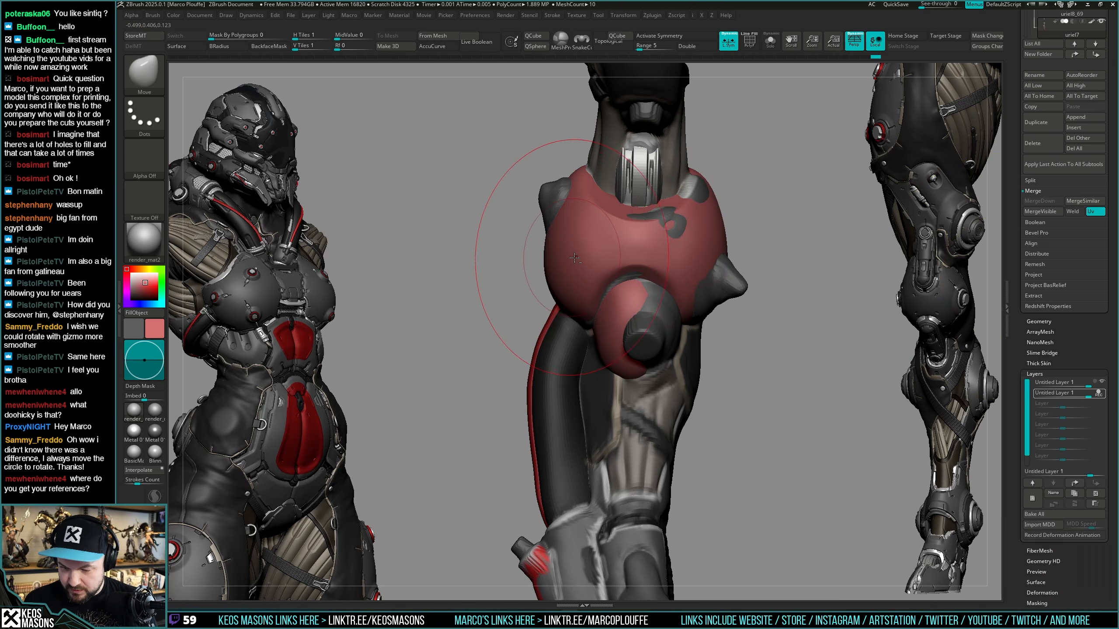
key(alt+s)
key(alt+s)
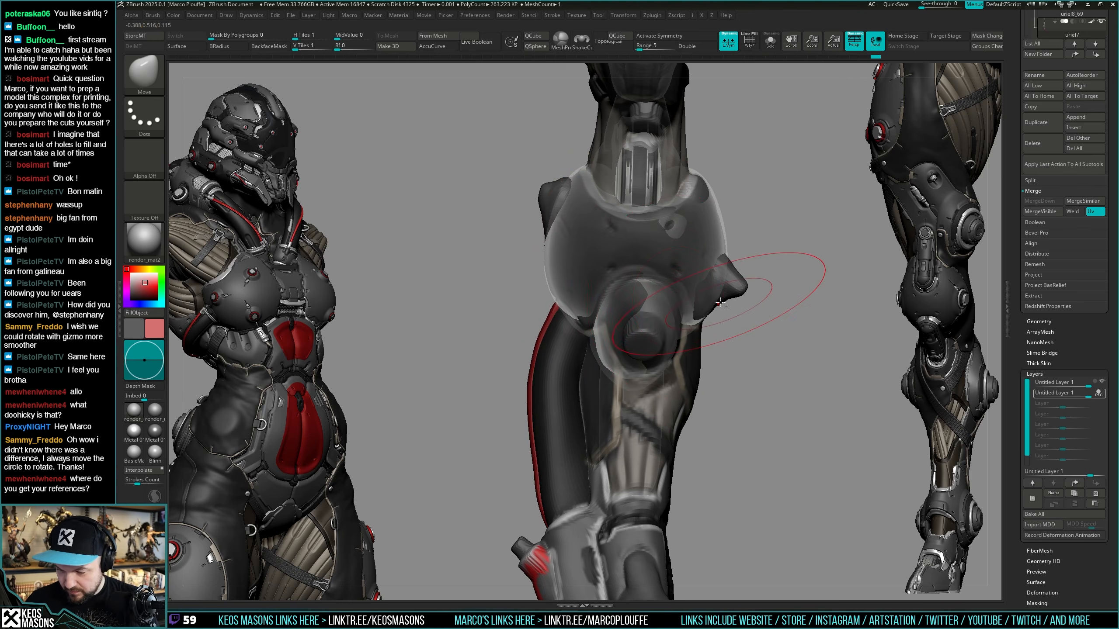
key(alt+t)
mouse_move(718, 304)
right_down()
mouse_move(682, 273)
mouse_move(714, 293)
right_up()
key(alt+t)
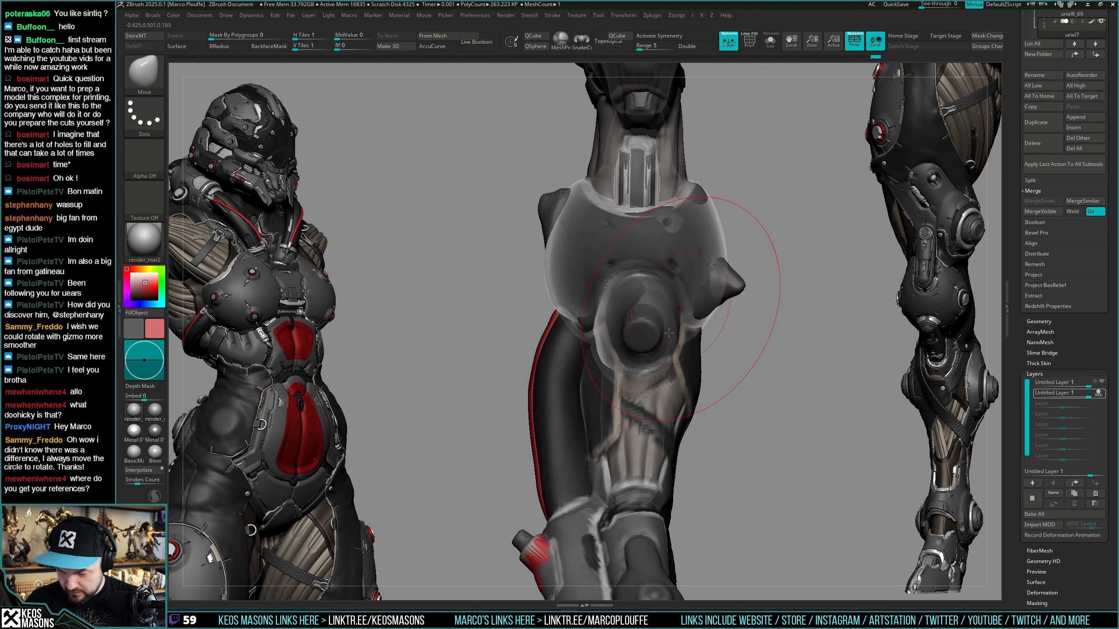
drag(608, 340, 601, 340)
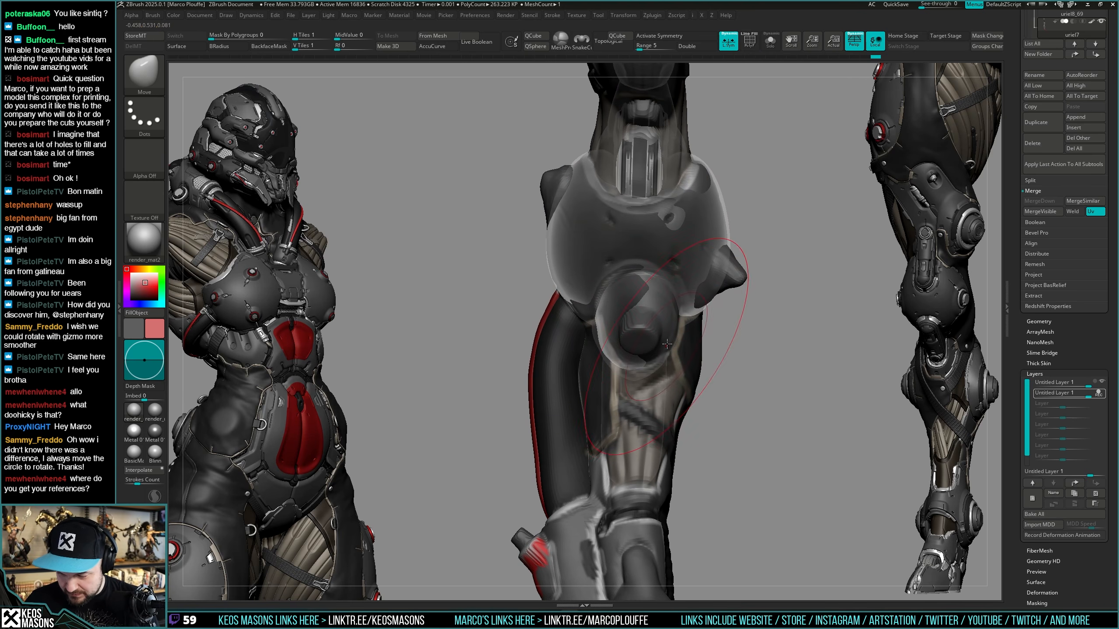
Pull the base mesh outward around the cylindrical joint with the Move brush so it covers the small plate's edges.
key(alt+t)
mouse_move(648, 322)
right_down()
mouse_move(629, 375)
mouse_move(619, 318)
right_up()
right_click(630, 379)
drag(618, 311, 611, 310)
right_click(616, 404)
right_drag(615, 405, 617, 384)
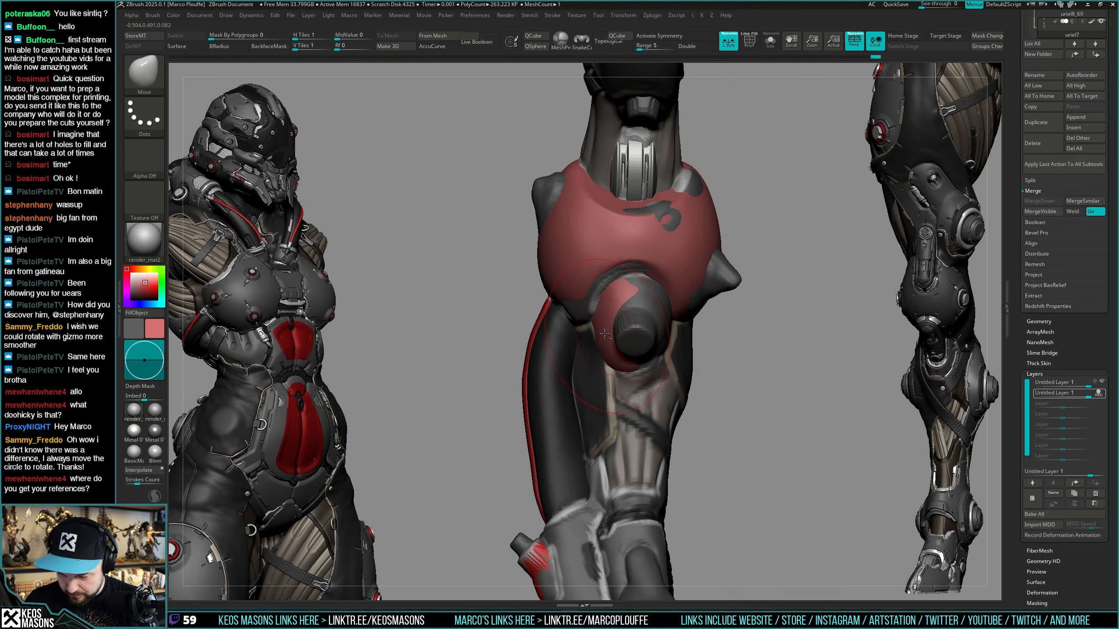
drag(606, 318, 615, 320)
right_click(658, 315)
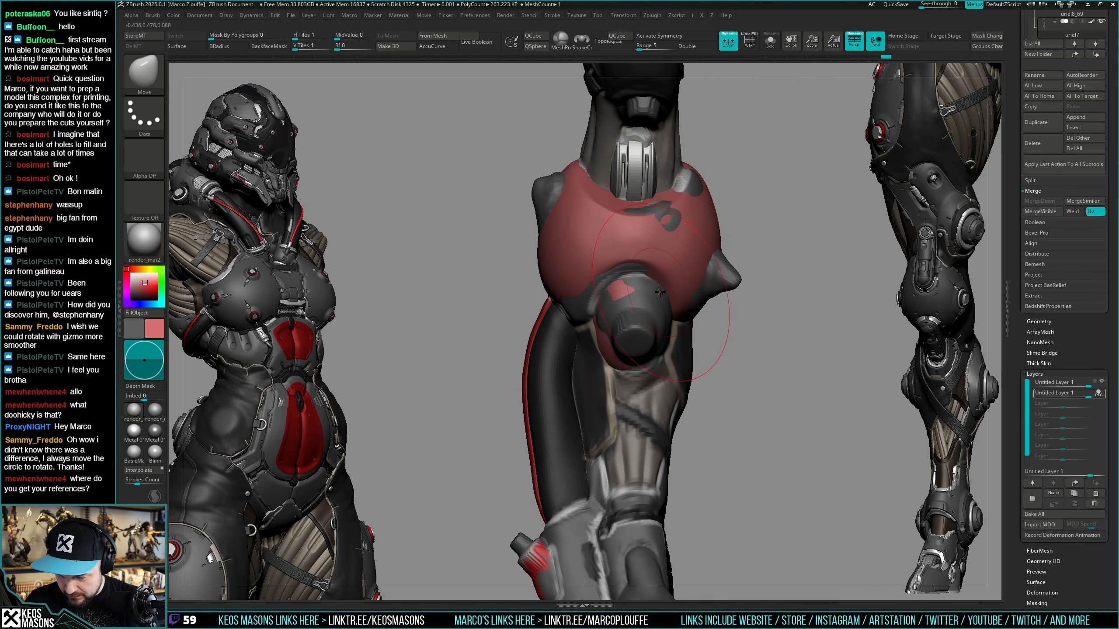
Pull the base mesh outward through the front of the large elbow plates with the Move brush.
drag(686, 268, 694, 263)
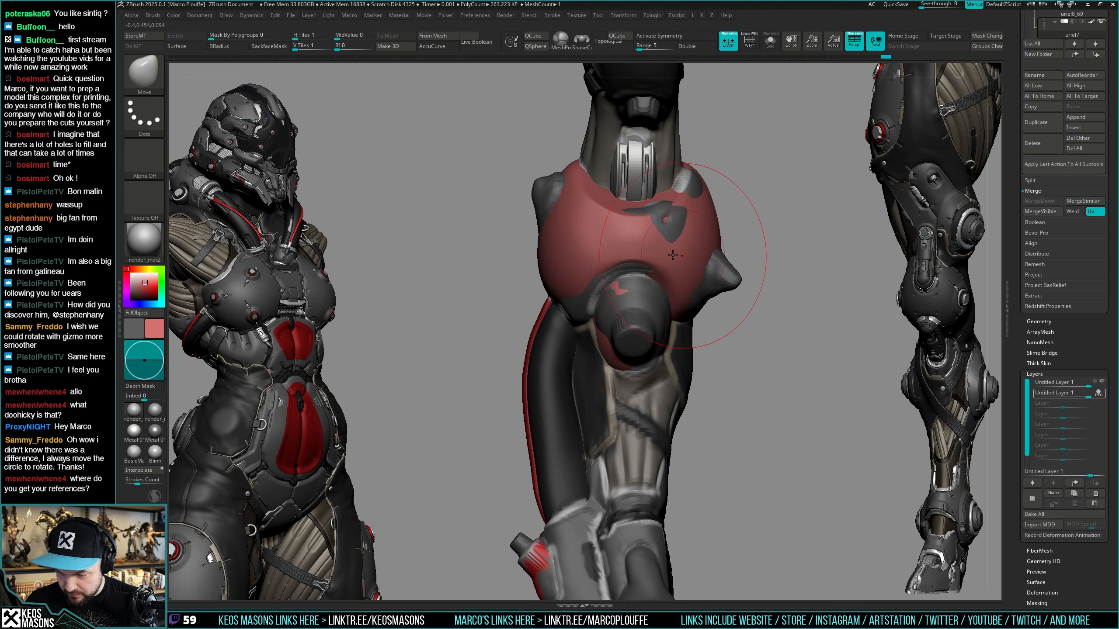
alt+drag(581, 241, 586, 245)
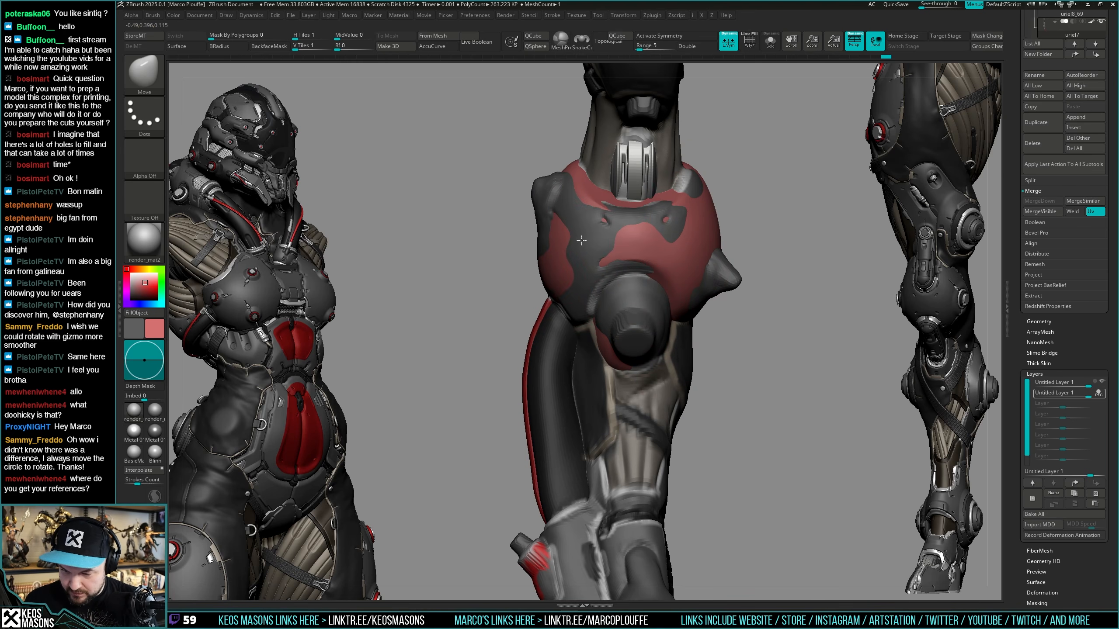
alt+drag(683, 230, 695, 254)
alt+drag(581, 229, 586, 229)
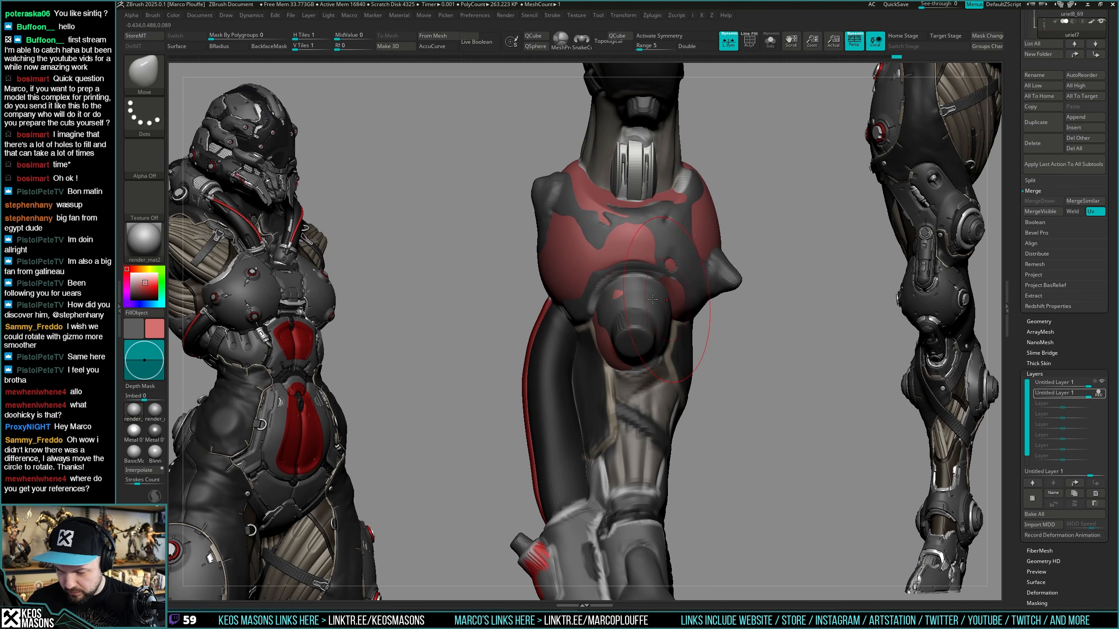
drag(729, 330, 605, 315)
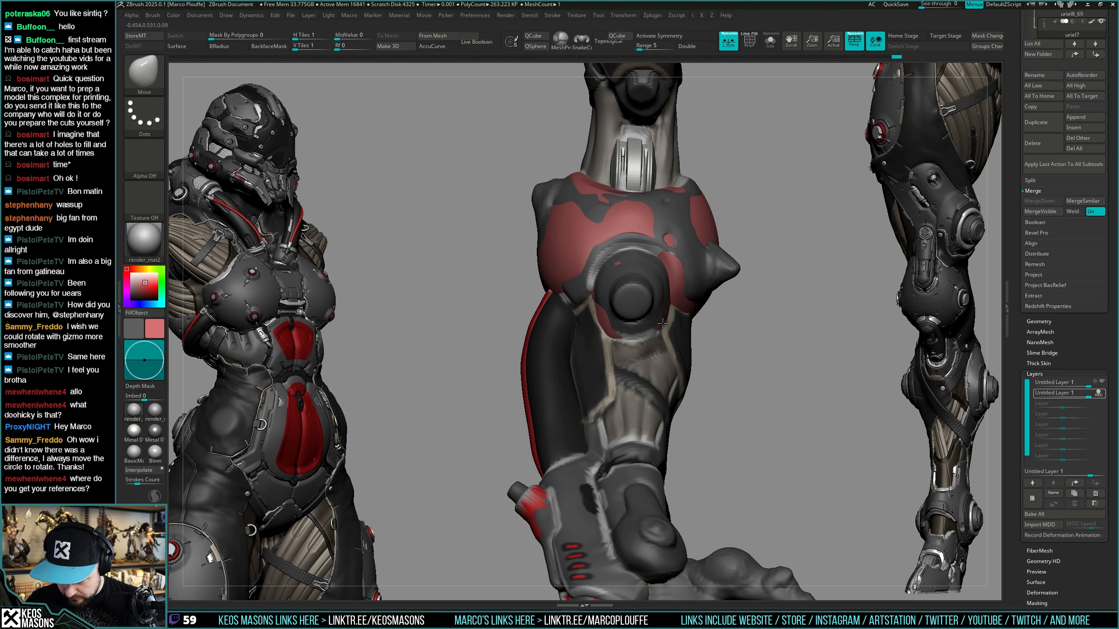
Isolate the base mesh and toggle the new sculpt layer off and on to compare the elbow's shape.
ctrl+right_drag(662, 346, 674, 366)
mouse_move(674, 366)
right_down()
mouse_move(698, 370)
mouse_move(645, 374)
mouse_move(692, 357)
mouse_move(708, 331)
mouse_move(707, 342)
mouse_move(647, 365)
mouse_move(670, 337)
mouse_move(657, 340)
mouse_move(675, 346)
right_up()
key(shift+s)
click(1103, 393)
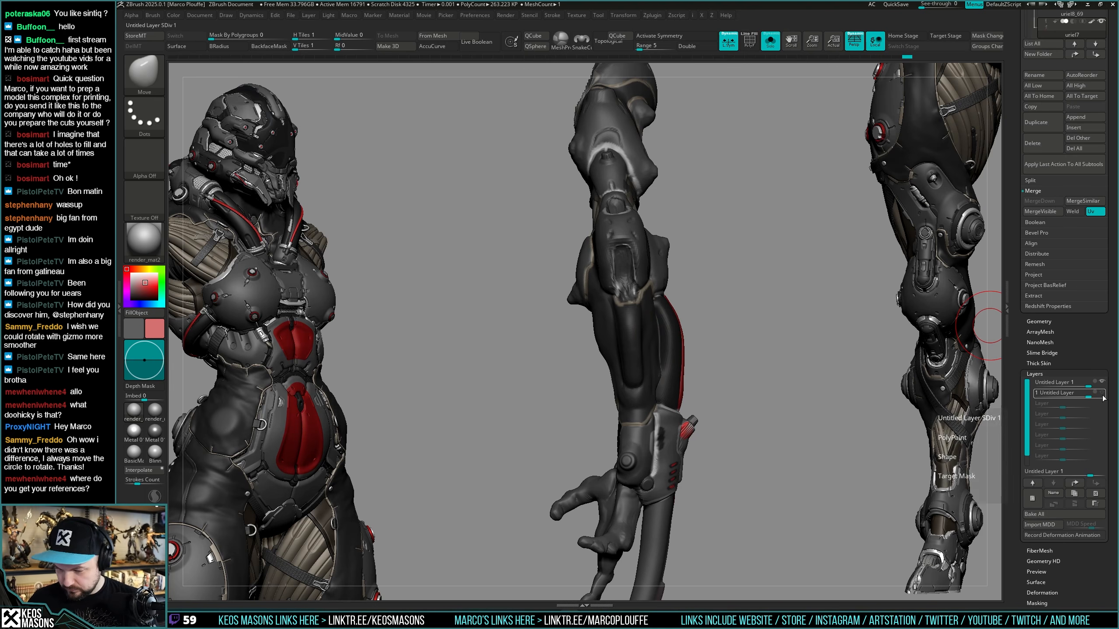
click(1103, 393)
drag(740, 350, 714, 375)
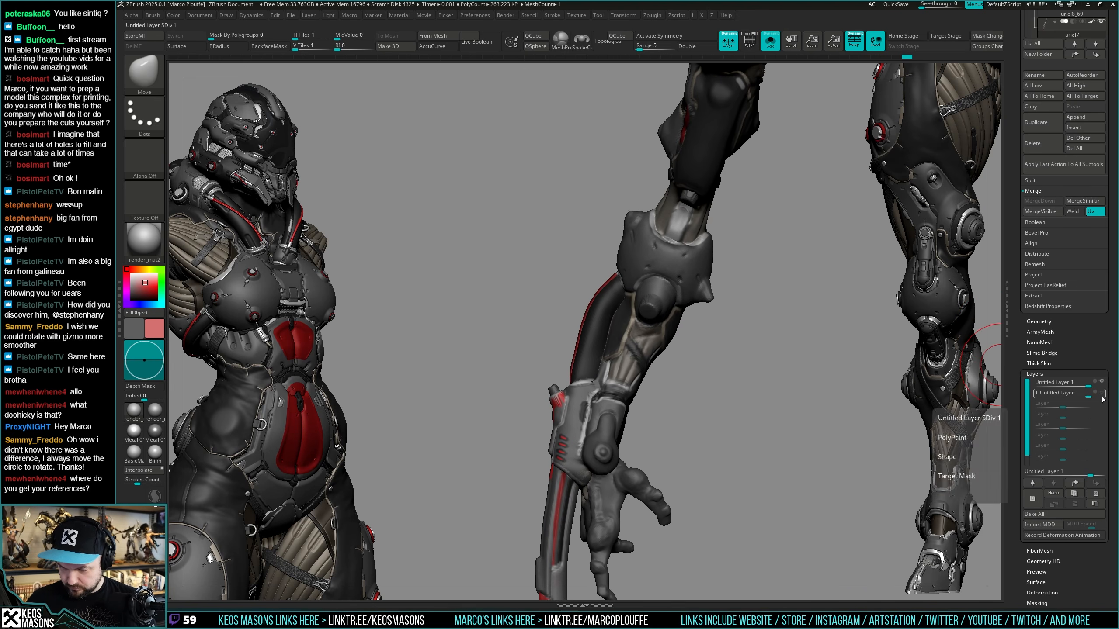
drag(799, 412, 928, 381)
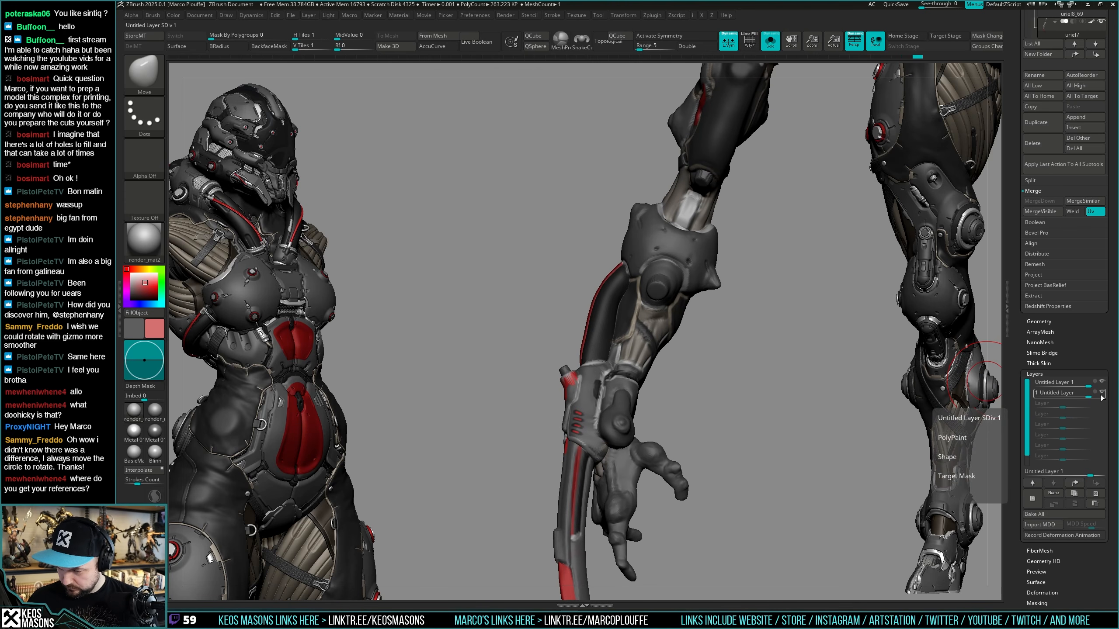
Merge the two sculpt layers into one and toggle the merged layer to compare the arm with and without it.
click(1091, 384)
click(1078, 508)
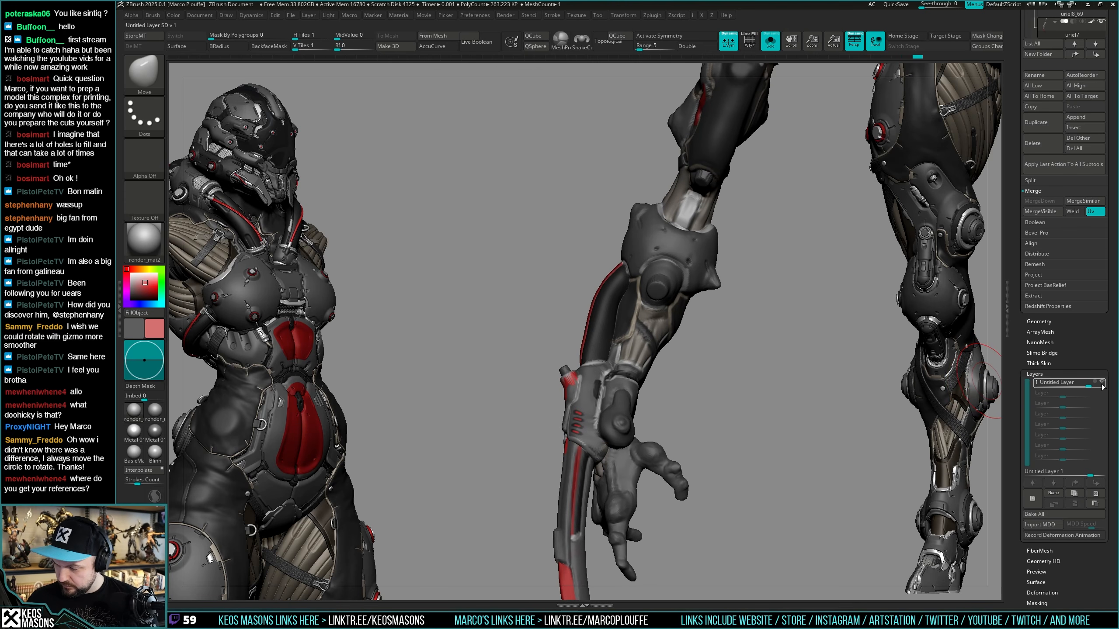
click(1101, 382)
click(1102, 382)
drag(934, 300, 771, 277)
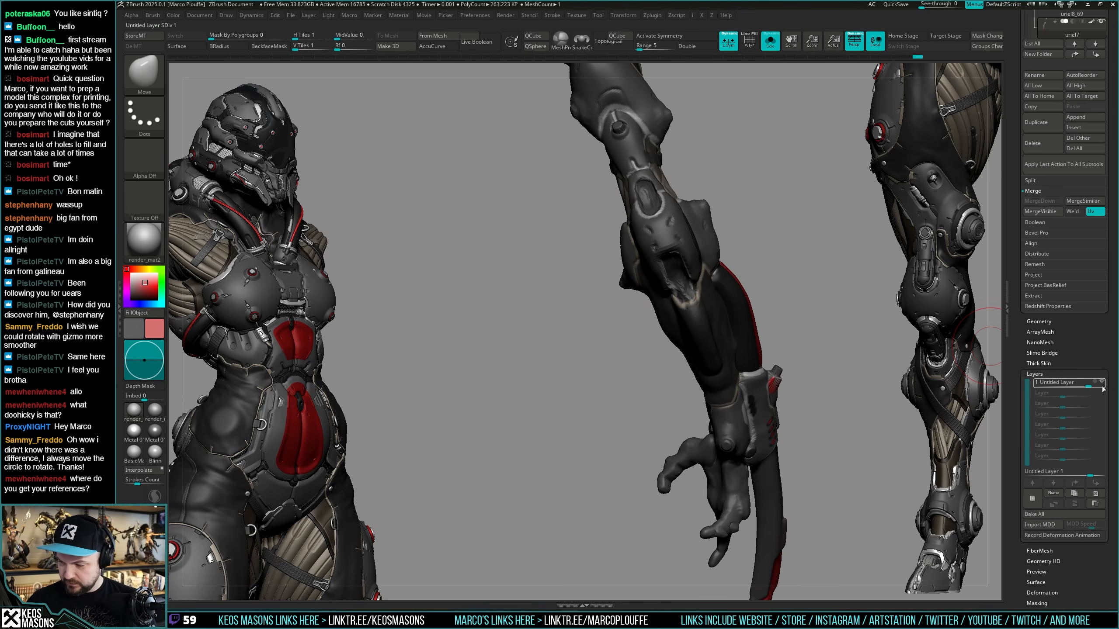
click(1101, 384)
click(1101, 384)
click(1102, 385)
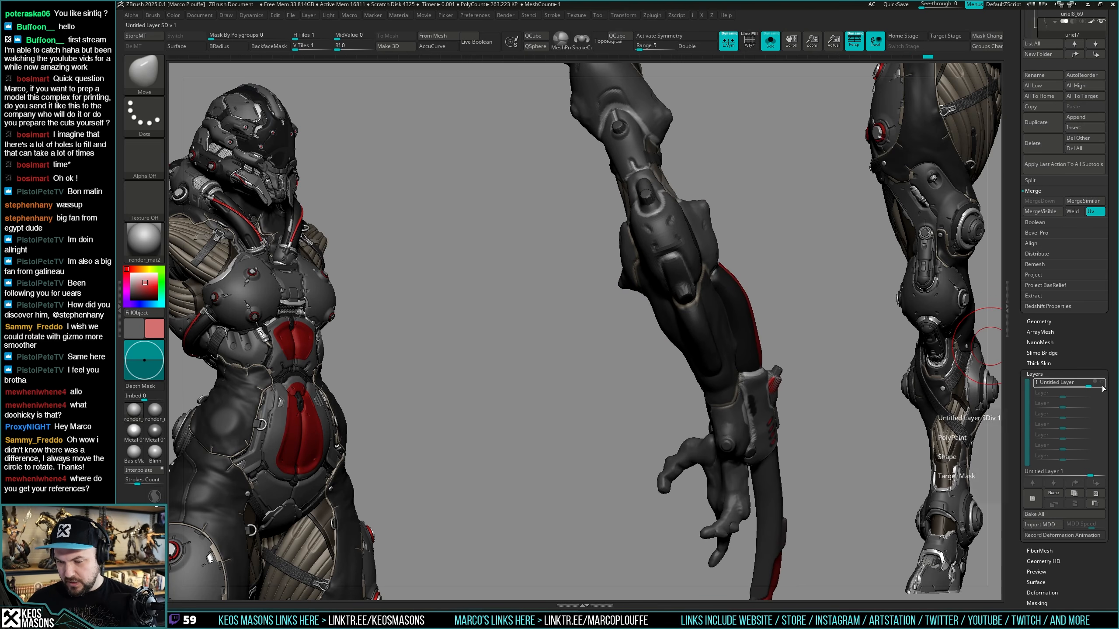
click(1102, 384)
Show the plates again and pull the base mesh out around the cylindrical joint and the front elbow plate with a smaller Move brush.
click(789, 333)
drag(788, 333, 657, 398)
right_click(656, 398)
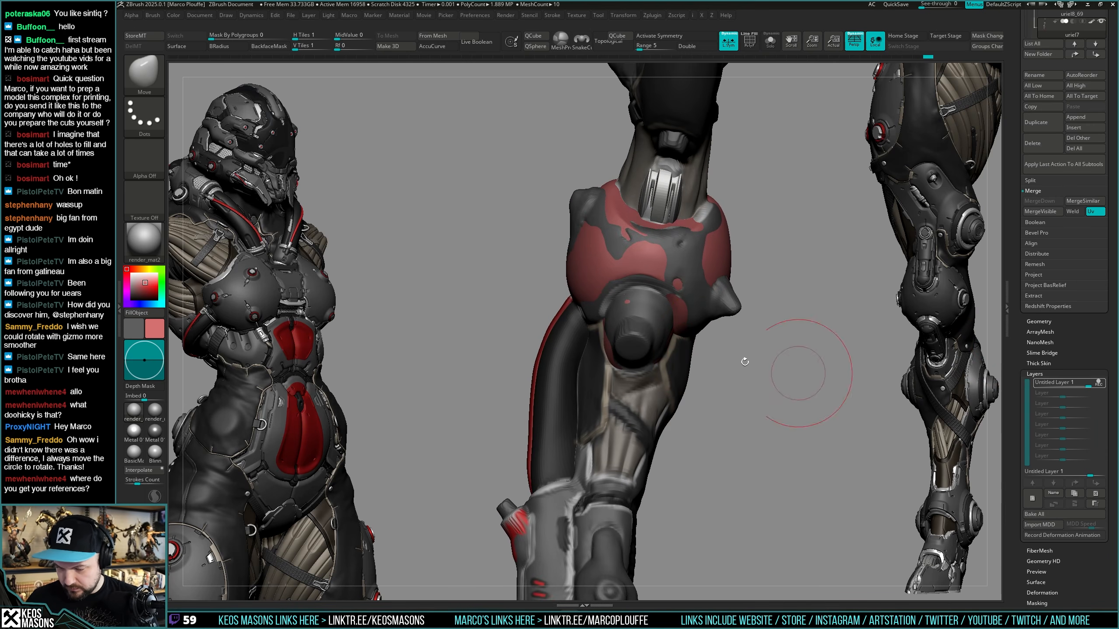
right_click(671, 352)
click(657, 315)
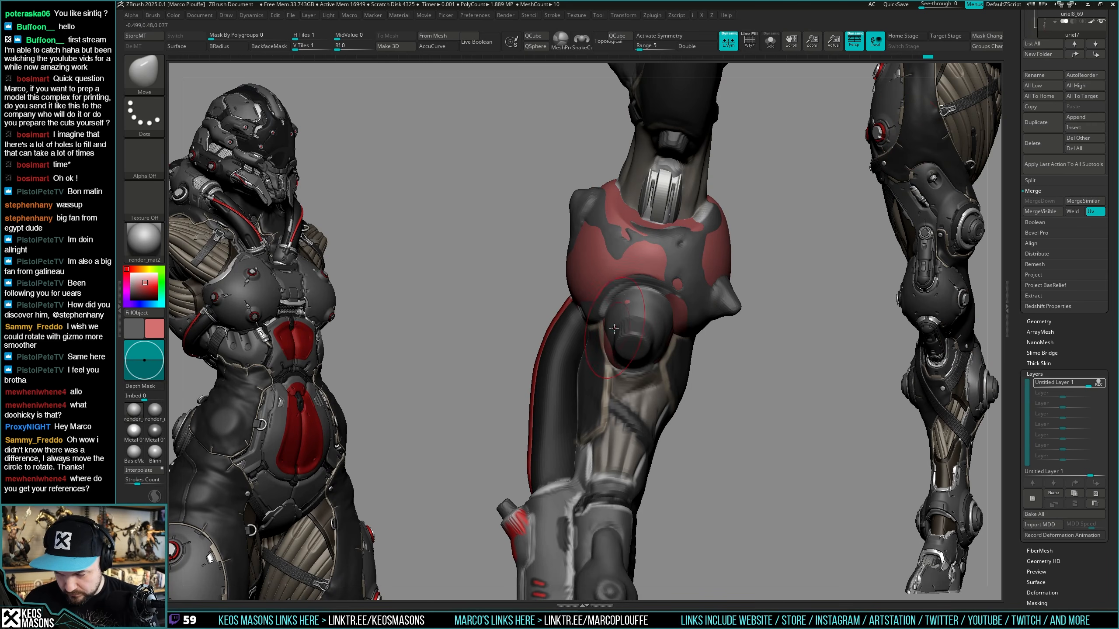
right_drag(596, 319, 593, 320)
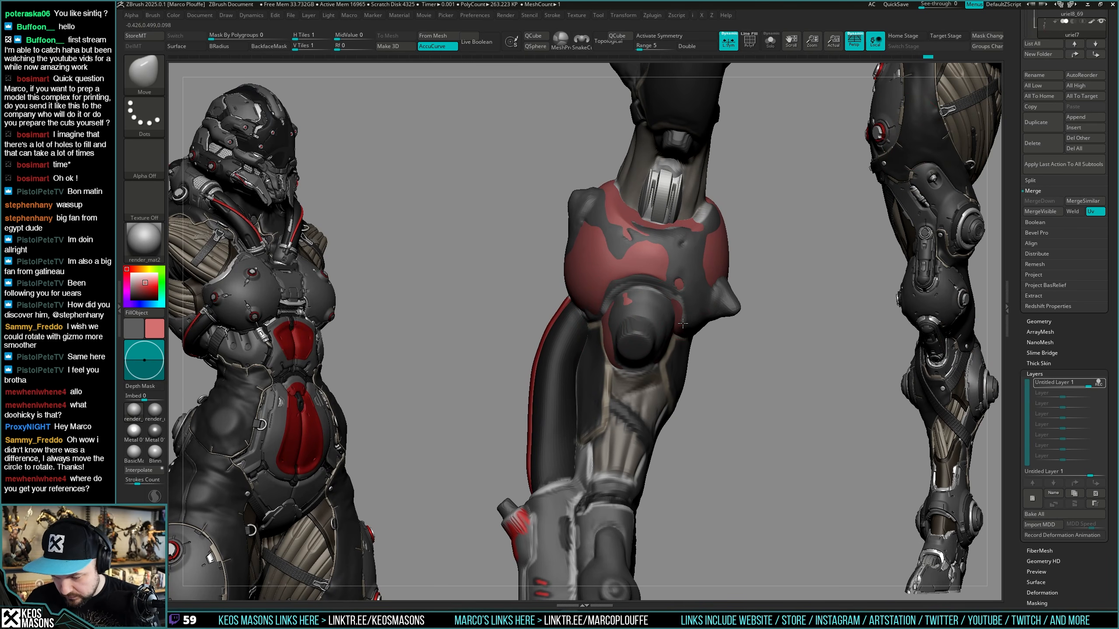
right_drag(685, 319, 697, 298)
key(a)
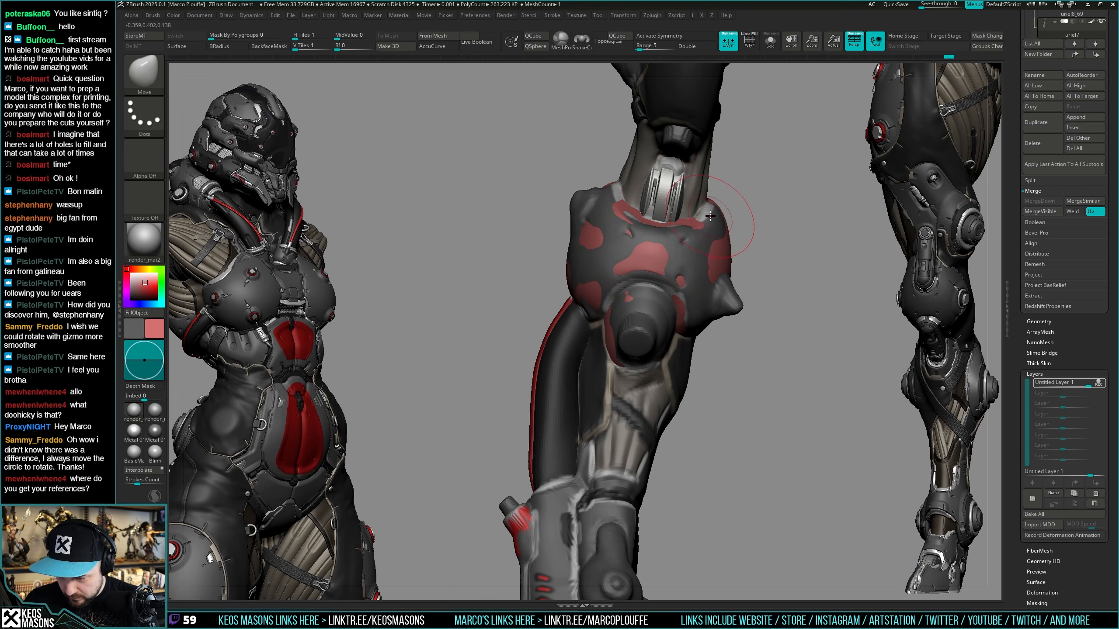
Pull the base mesh out through the rounded plate at the elbow's side and refine its contour from the front.
mouse_move(754, 303)
mouse_down()
mouse_move(739, 332)
mouse_move(650, 347)
mouse_move(772, 327)
mouse_move(747, 323)
mouse_move(819, 323)
mouse_move(804, 332)
mouse_move(815, 317)
mouse_up()
ctrl+right_drag(698, 264, 699, 248)
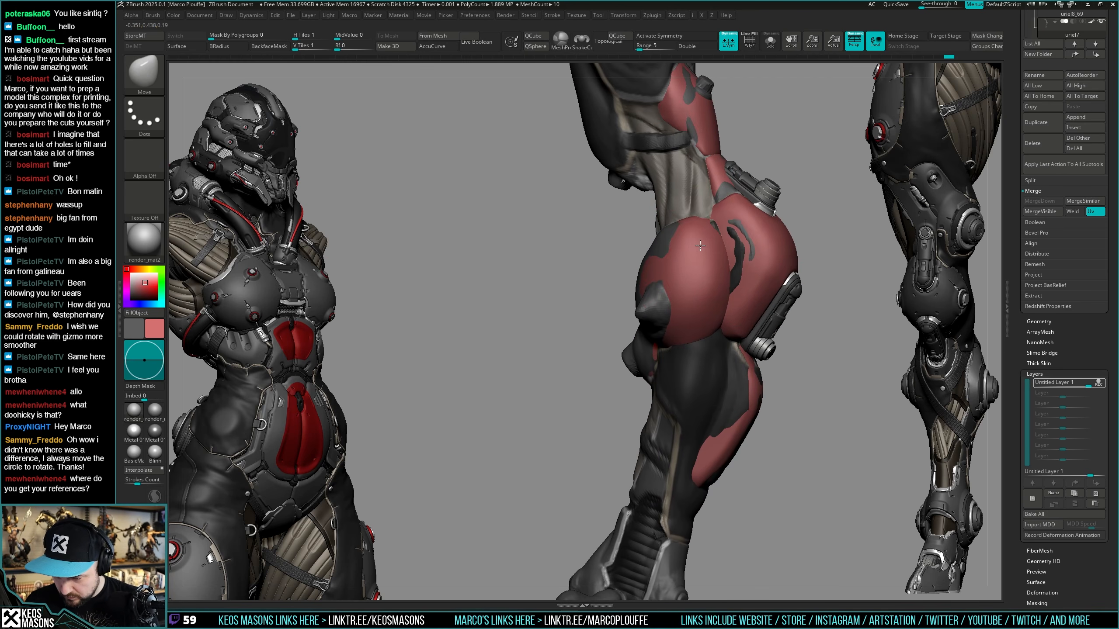
drag(695, 258, 699, 268)
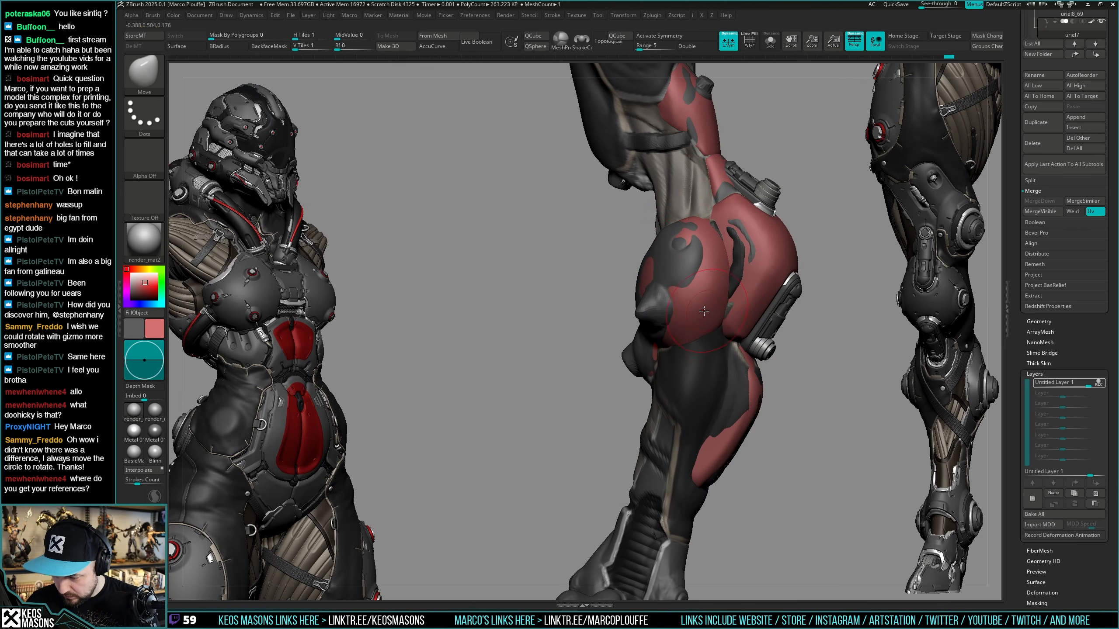
mouse_move(714, 306)
right_down()
mouse_move(761, 308)
mouse_move(759, 275)
mouse_move(731, 284)
mouse_move(806, 311)
mouse_move(647, 287)
mouse_move(655, 298)
right_up()
right_drag(670, 248, 662, 245)
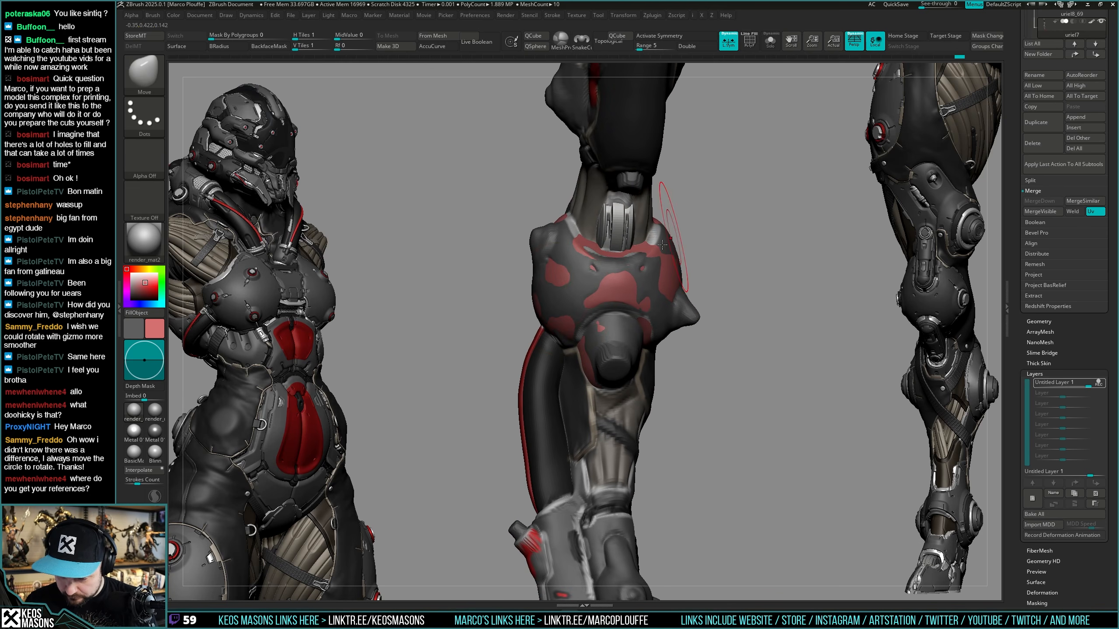
mouse_move(537, 270)
right_down()
mouse_move(754, 329)
mouse_move(739, 342)
mouse_move(661, 317)
right_up()
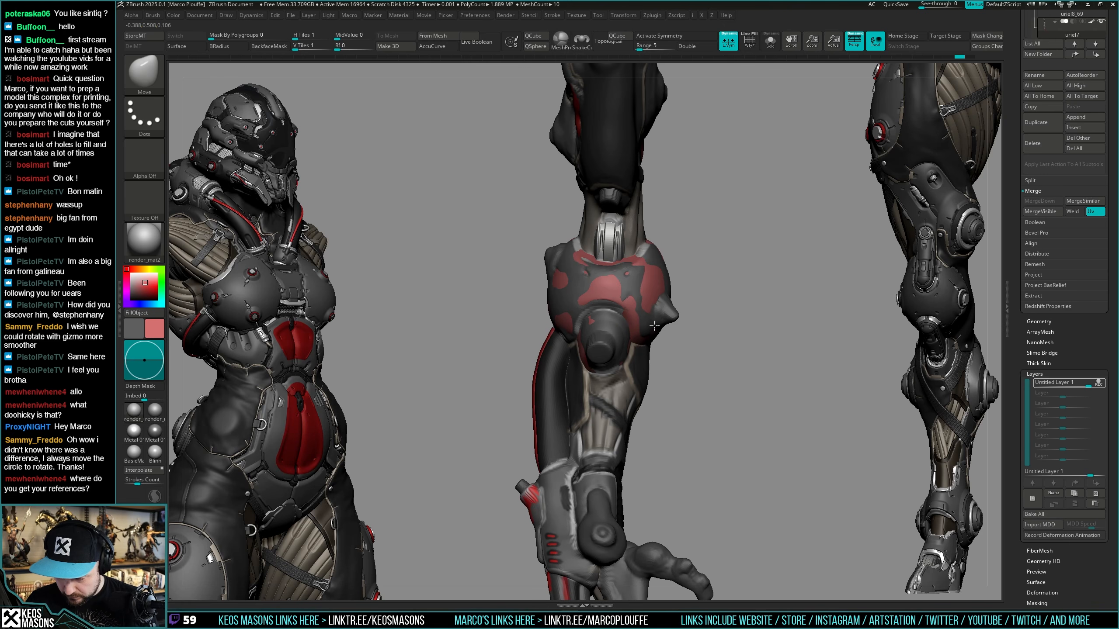
right_drag(655, 327, 657, 323)
drag(655, 321, 656, 322)
mouse_move(657, 321)
right_down()
mouse_move(638, 332)
mouse_move(692, 342)
right_up()
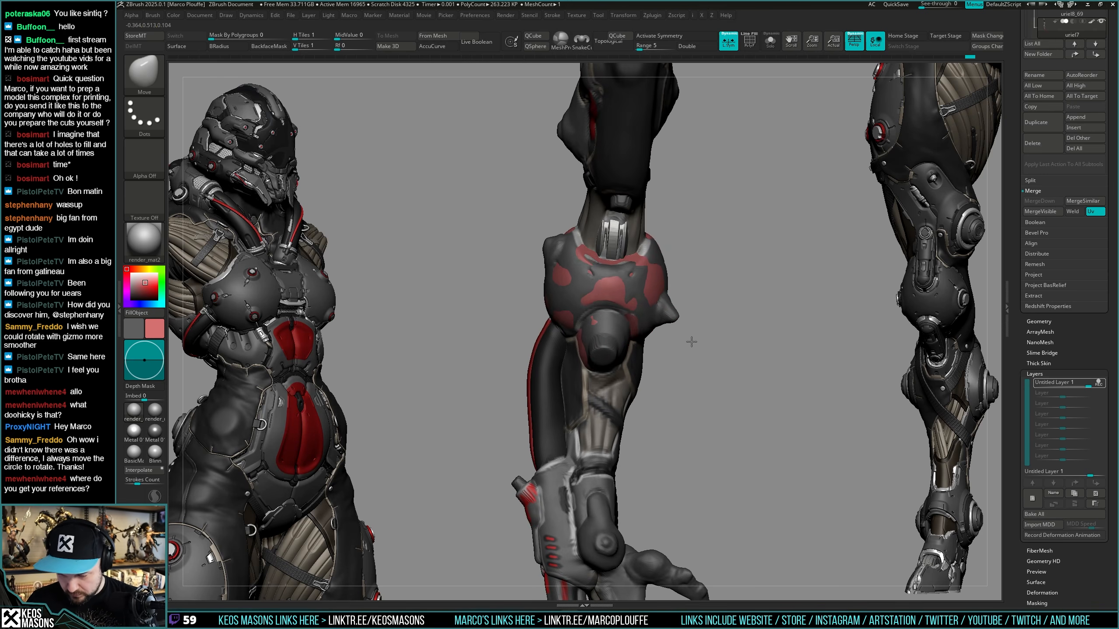
Check the base mesh in isolation from the plates and stop recording its sculpt layer.
click(756, 353)
mouse_move(759, 352)
right_down()
mouse_move(749, 377)
mouse_move(743, 351)
right_up()
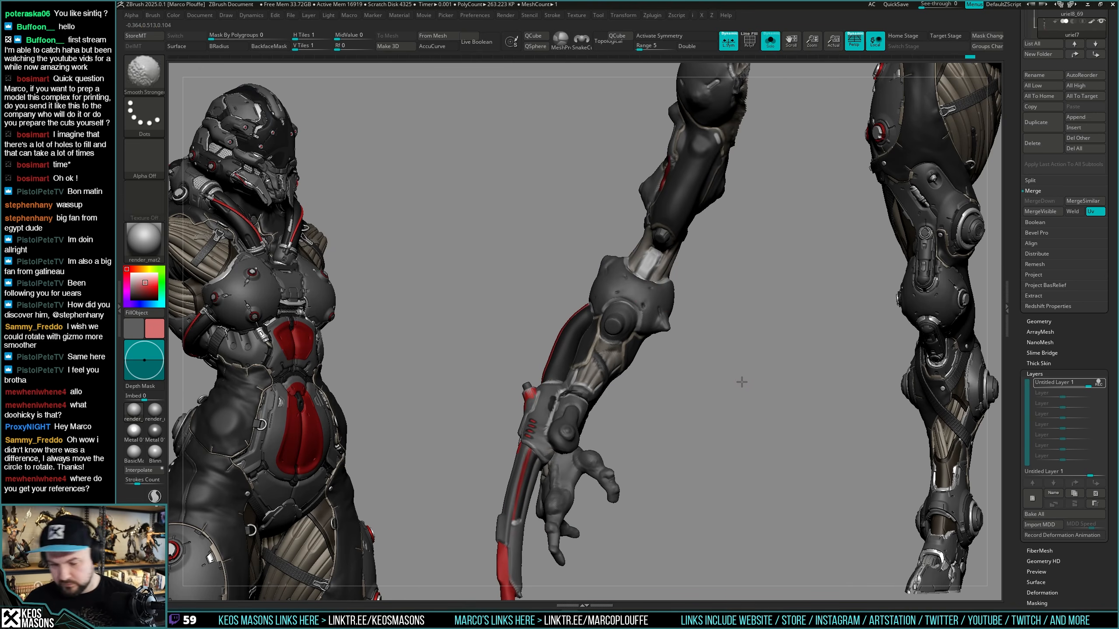
key(shift+s)
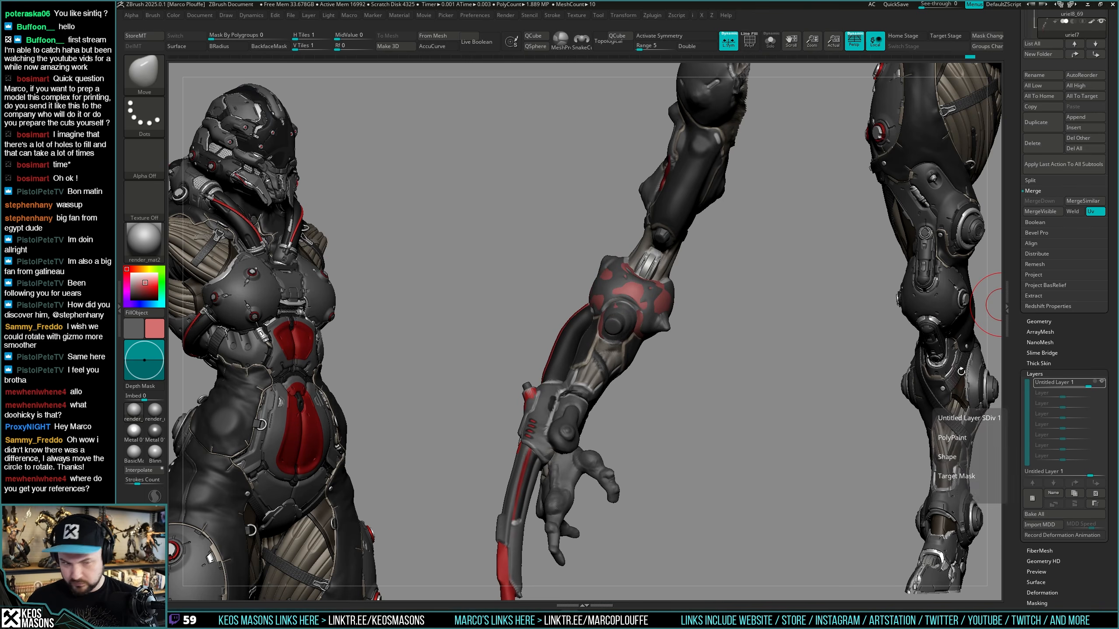
drag(961, 372, 752, 298)
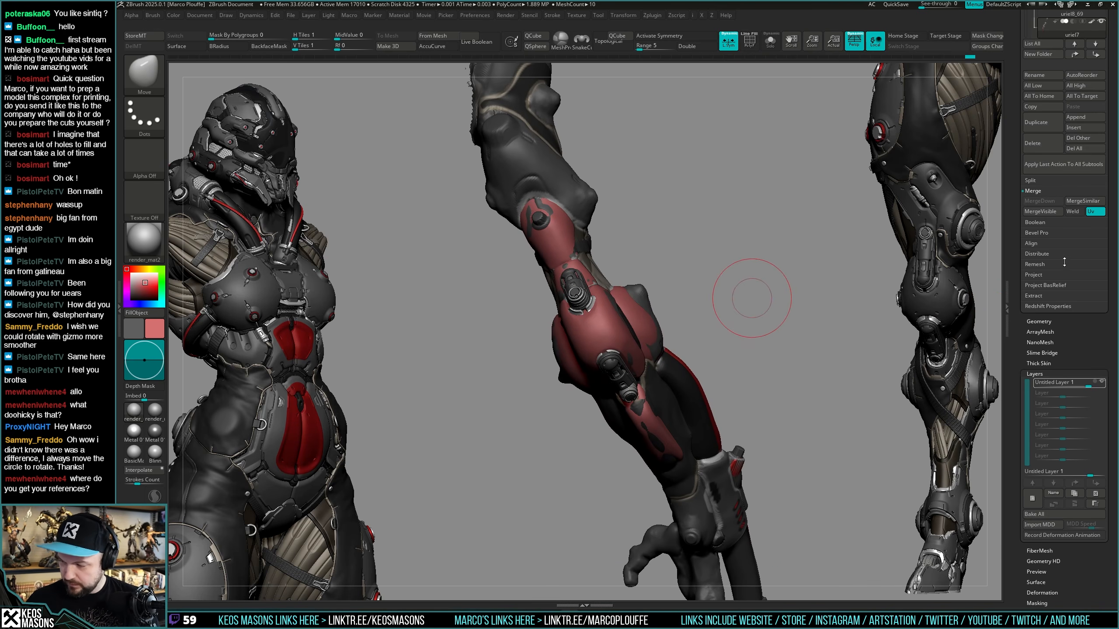
drag(1015, 253, 1009, 330)
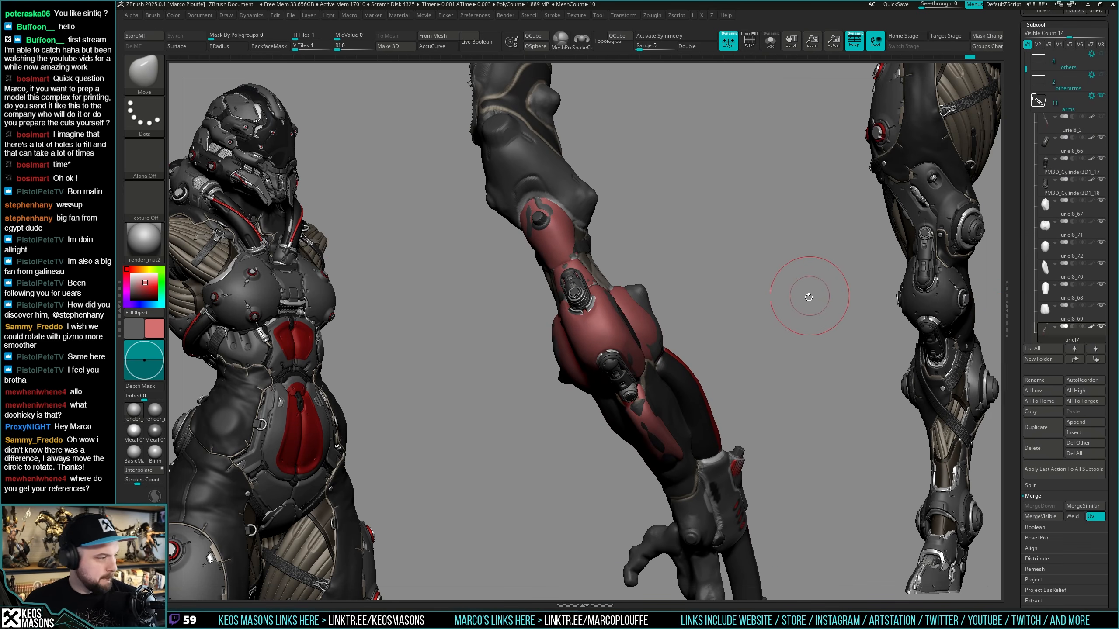
Save the tool as spider_44.ztl in the spider folder, overwriting the existing file.
mouse_move(749, 327)
mouse_down()
mouse_move(764, 294)
mouse_move(742, 332)
mouse_move(679, 333)
mouse_move(723, 316)
mouse_up()
key(space)
key(space)
key(ctrl+s)
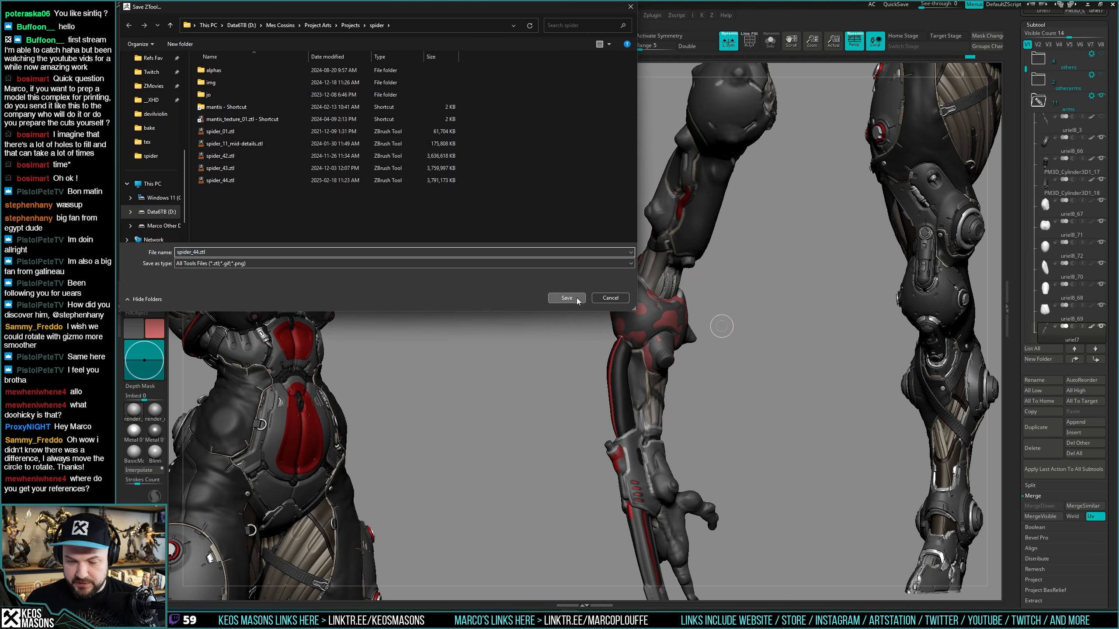
click(577, 300)
click(577, 310)
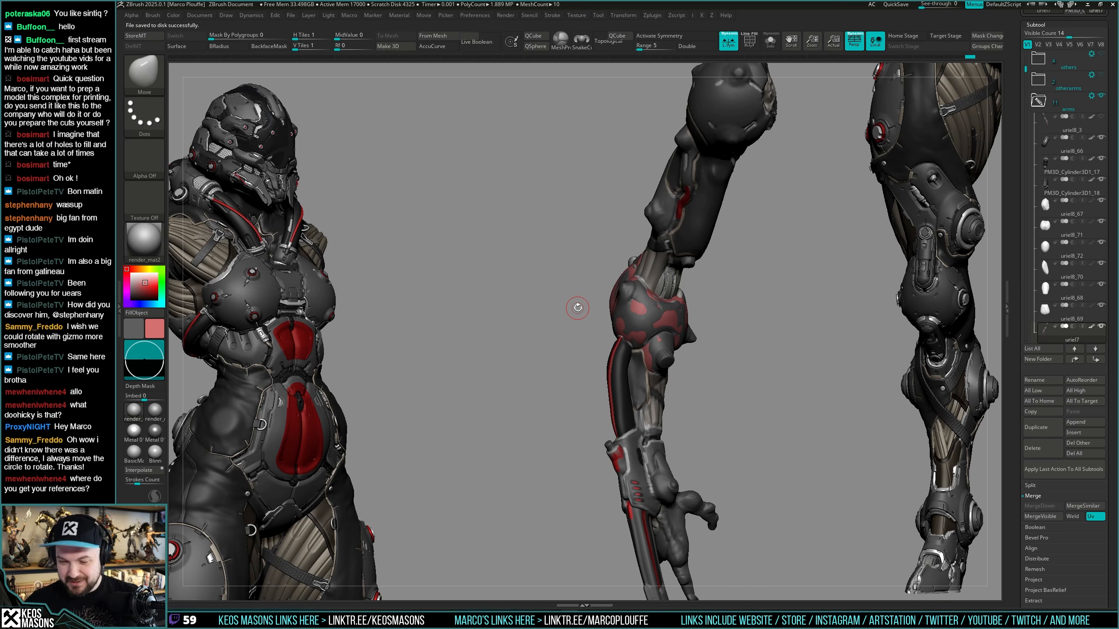
Isolate the arm's base mesh and resume recording its Untitled Layer 1.
drag(793, 293, 648, 304)
click(656, 301)
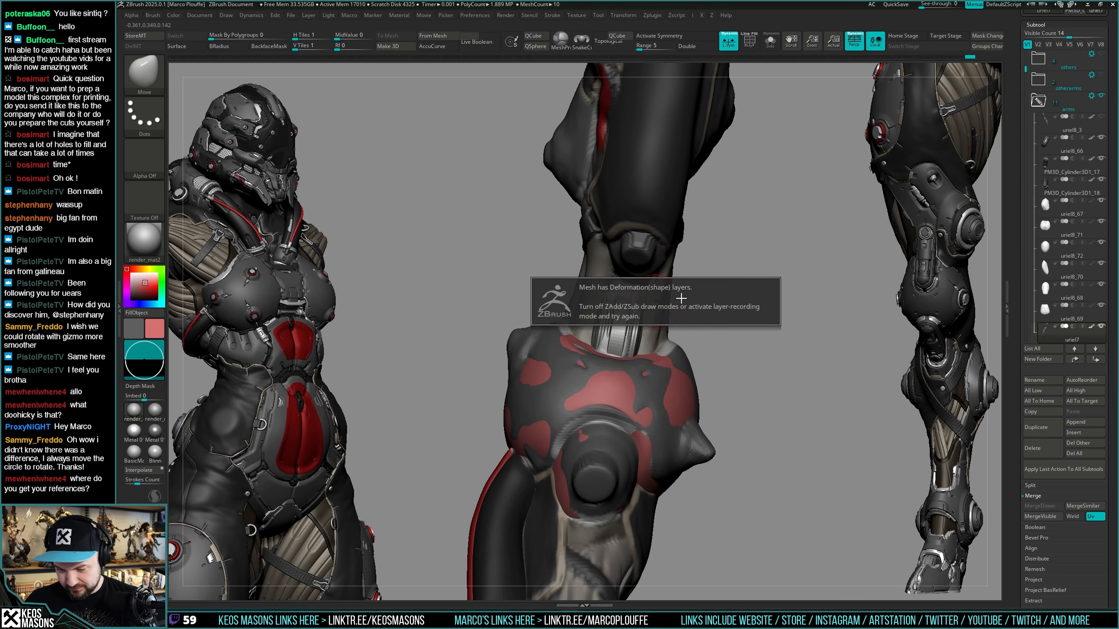
key(ctrl+shift+s)
alt+drag(754, 293, 785, 281)
scroll(1053, 244, down, 10)
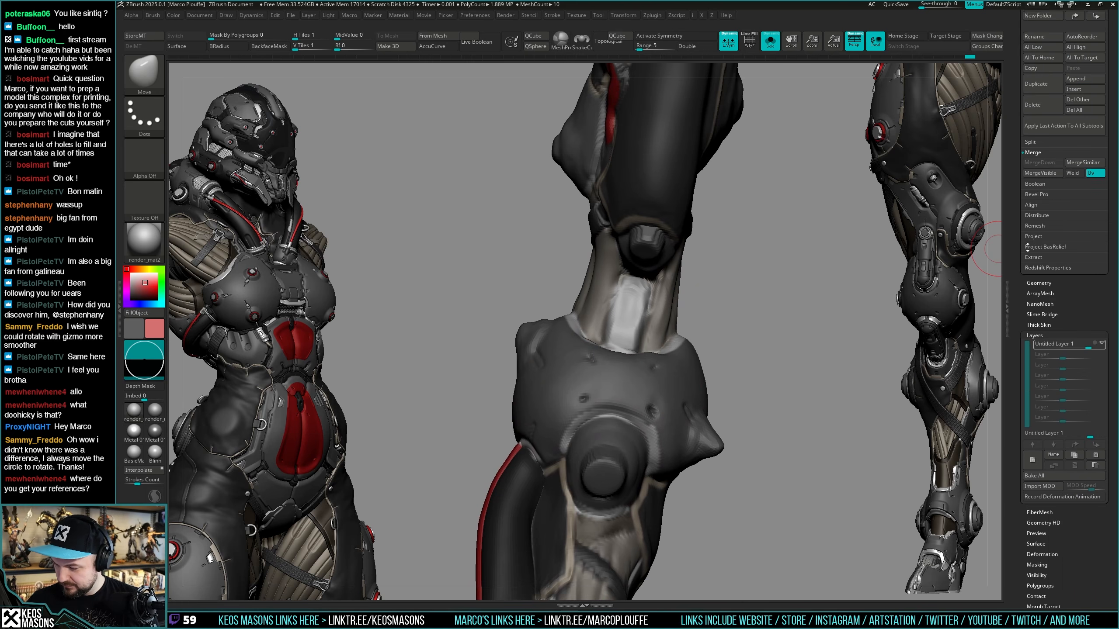
click(1098, 285)
Carve the base mesh back behind the cylindrical elbow joint with the ClayBuildup brush, and show the plates again.
key(b)
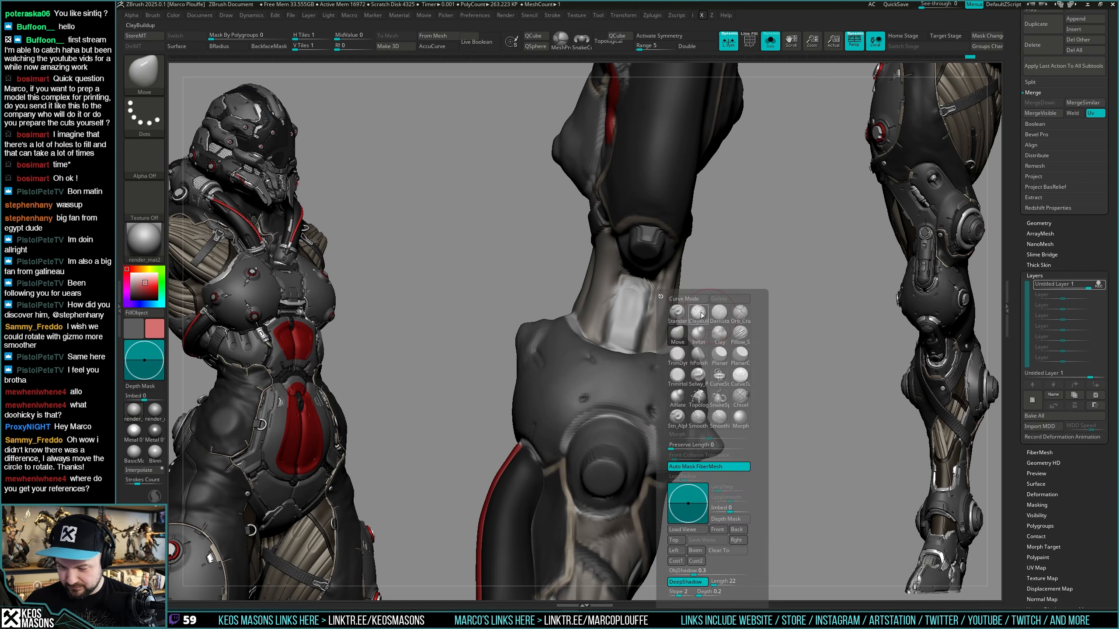
key(c)
key(b)
mouse_move(629, 306)
mouse_down()
mouse_move(621, 317)
mouse_move(636, 294)
mouse_up()
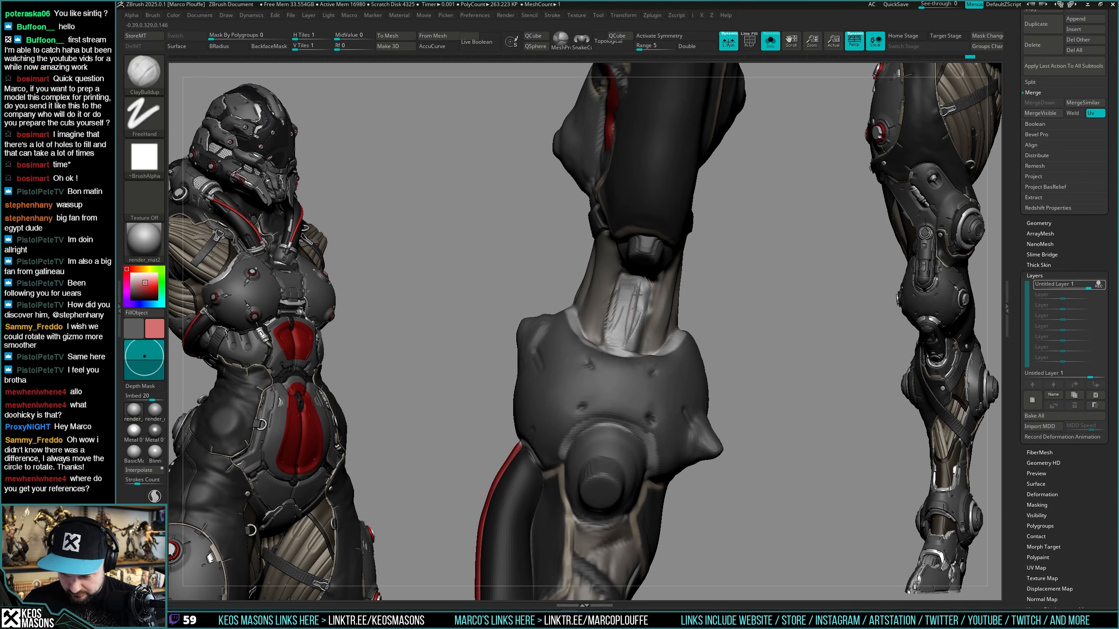
right_drag(617, 340, 623, 308)
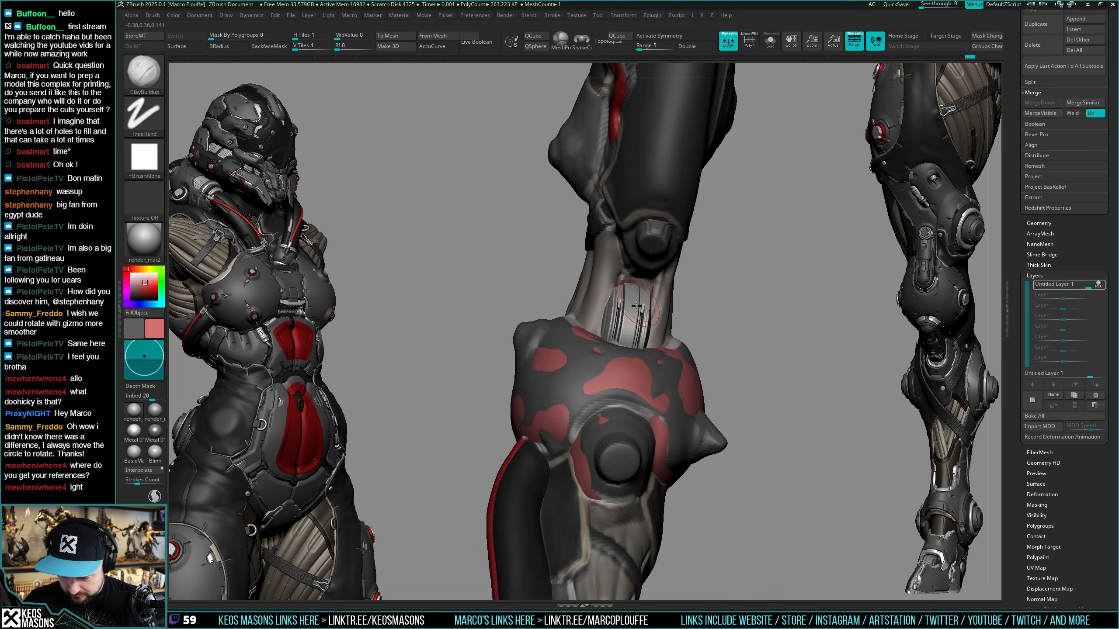
right_click(617, 366)
right_drag(616, 366, 639, 286)
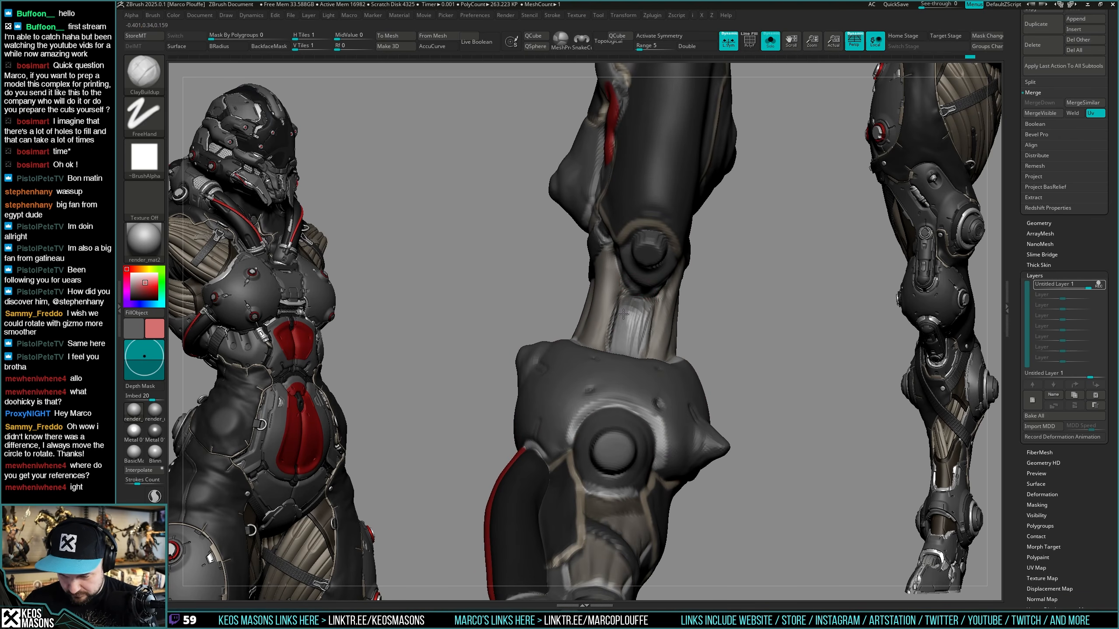
right_drag(645, 329, 638, 348)
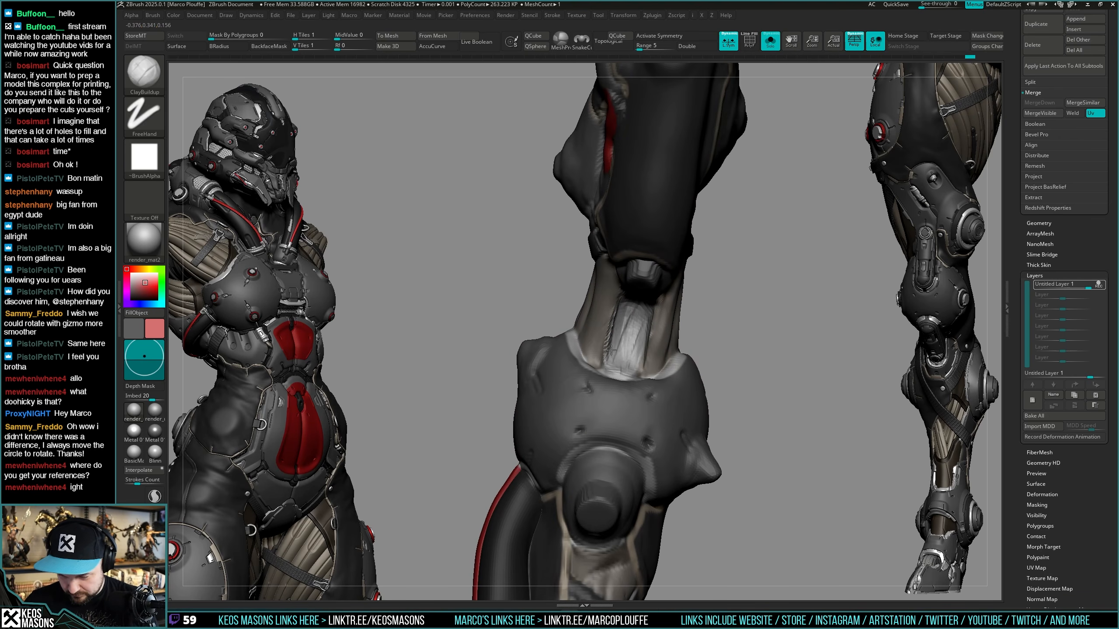
key(shift+s)
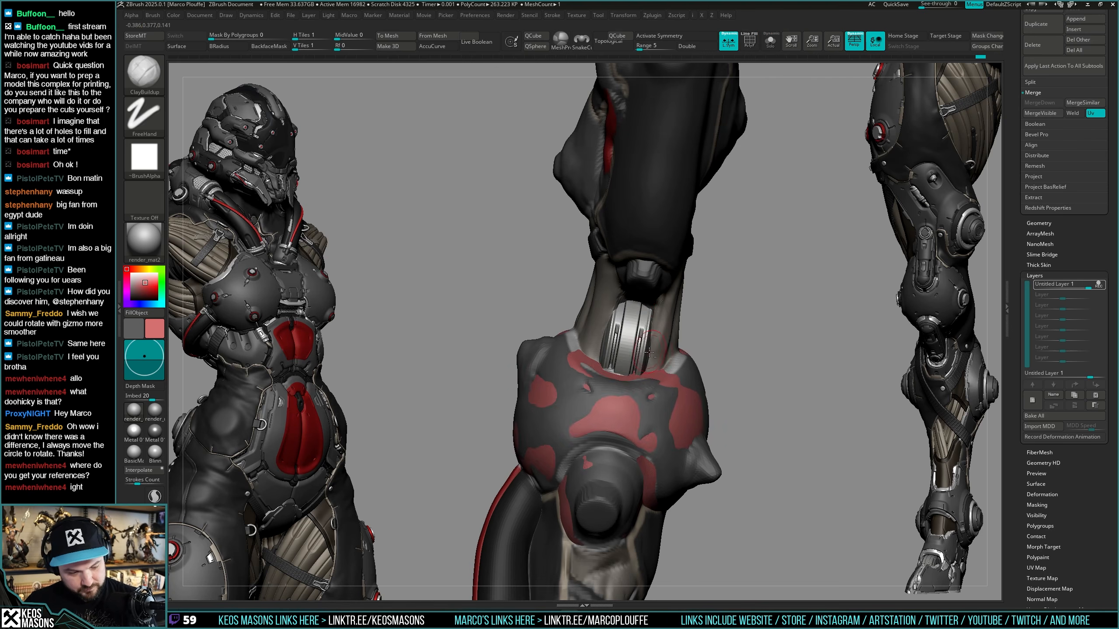
Cut grooves into the base mesh's tendons on both sides of the cylindrical joint with the DamStandard brush.
right_click(629, 389)
mouse_move(638, 348)
right_down()
mouse_move(630, 379)
mouse_move(610, 325)
mouse_move(683, 295)
mouse_move(726, 330)
mouse_move(739, 325)
mouse_move(675, 284)
mouse_move(637, 282)
mouse_move(647, 304)
mouse_move(707, 332)
mouse_move(720, 353)
mouse_move(699, 338)
mouse_move(735, 336)
mouse_move(712, 333)
right_up()
right_drag(713, 334, 709, 345)
key(space)
click(720, 316)
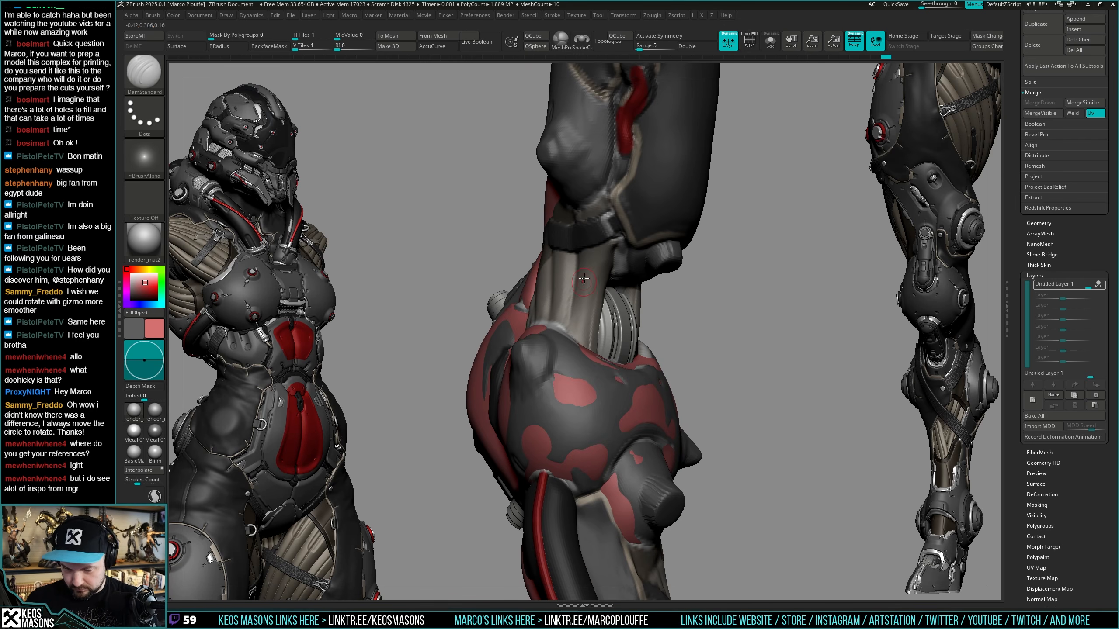
right_drag(573, 336, 571, 330)
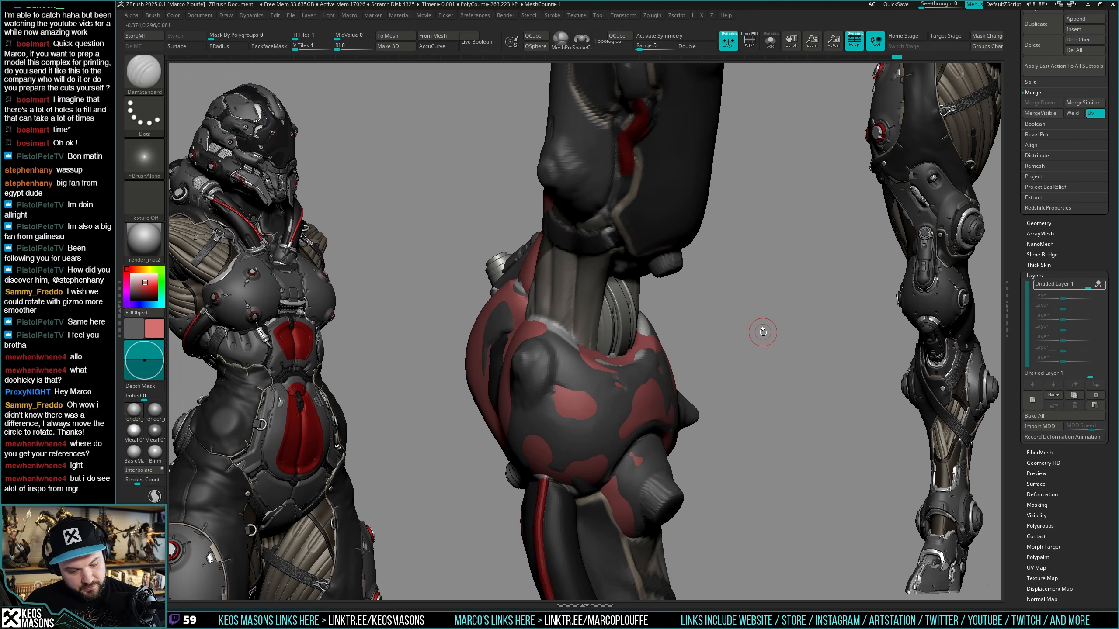
right_drag(763, 331, 607, 335)
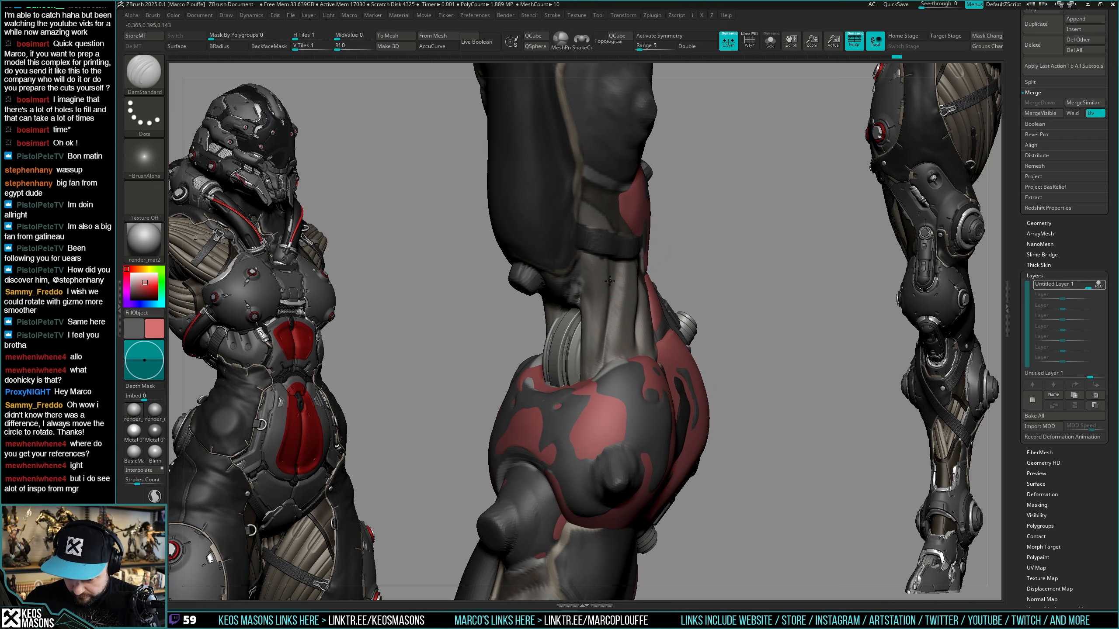
mouse_move(609, 280)
right_down()
mouse_move(636, 352)
mouse_move(634, 319)
mouse_move(607, 296)
right_up()
key(alt+s)
key(alt+s)
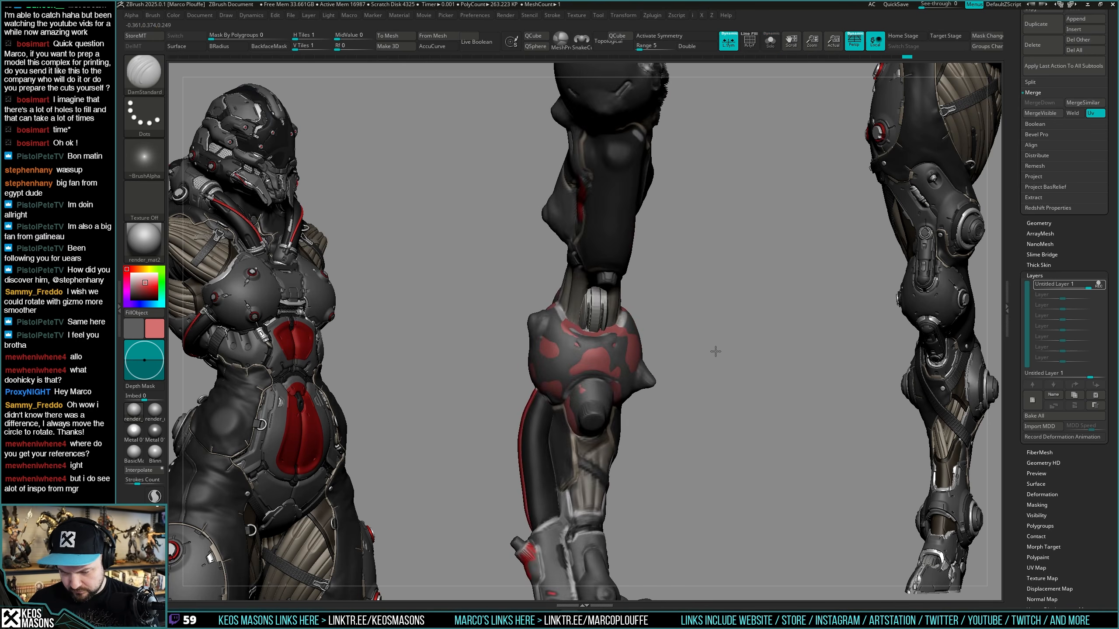
Reshape the base mesh with the Move brush around the round knob below the elbow plates so it sits inside the plate.
right_drag(704, 355, 623, 394)
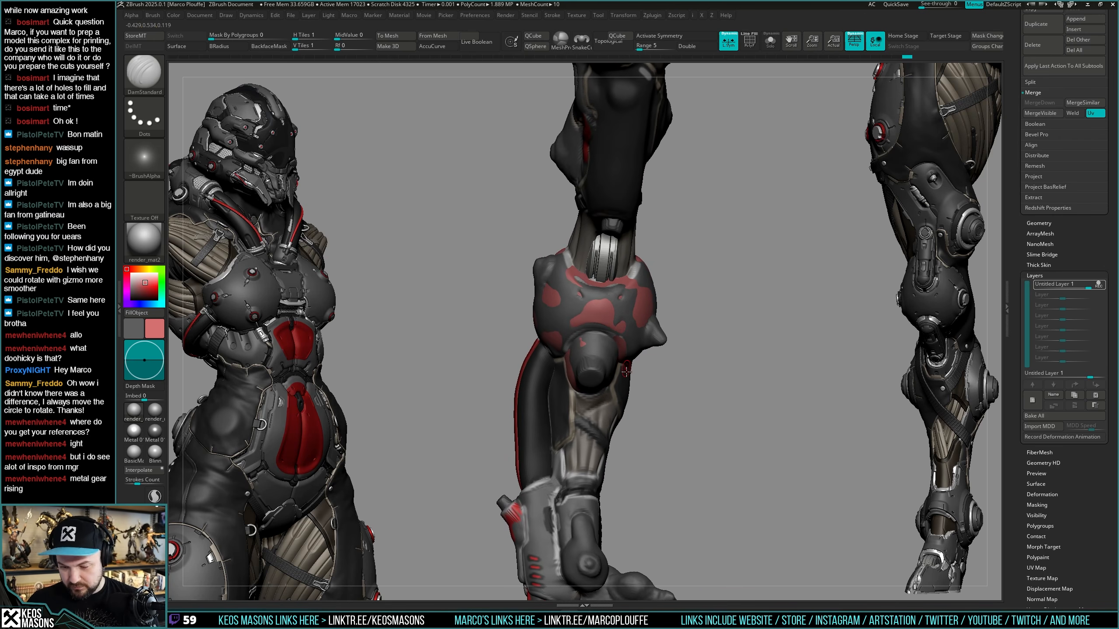
mouse_move(625, 372)
right_down()
mouse_move(639, 399)
mouse_move(636, 373)
mouse_move(667, 350)
mouse_move(625, 310)
mouse_move(602, 361)
right_up()
key(shift)
mouse_move(625, 313)
right_down()
mouse_move(609, 380)
mouse_move(573, 311)
mouse_move(601, 305)
mouse_move(574, 340)
mouse_move(549, 338)
mouse_move(551, 319)
mouse_move(709, 352)
mouse_move(574, 358)
mouse_move(563, 326)
mouse_move(521, 312)
mouse_move(512, 324)
mouse_move(551, 377)
mouse_move(568, 326)
mouse_move(632, 324)
mouse_move(677, 342)
mouse_move(689, 368)
mouse_move(726, 318)
mouse_move(698, 366)
mouse_move(731, 335)
mouse_move(674, 359)
mouse_move(630, 331)
mouse_move(727, 332)
mouse_move(661, 374)
mouse_move(611, 363)
mouse_move(630, 352)
right_up()
key(shift+f)
key(shift+f)
key(b)
key(m)
key(v)
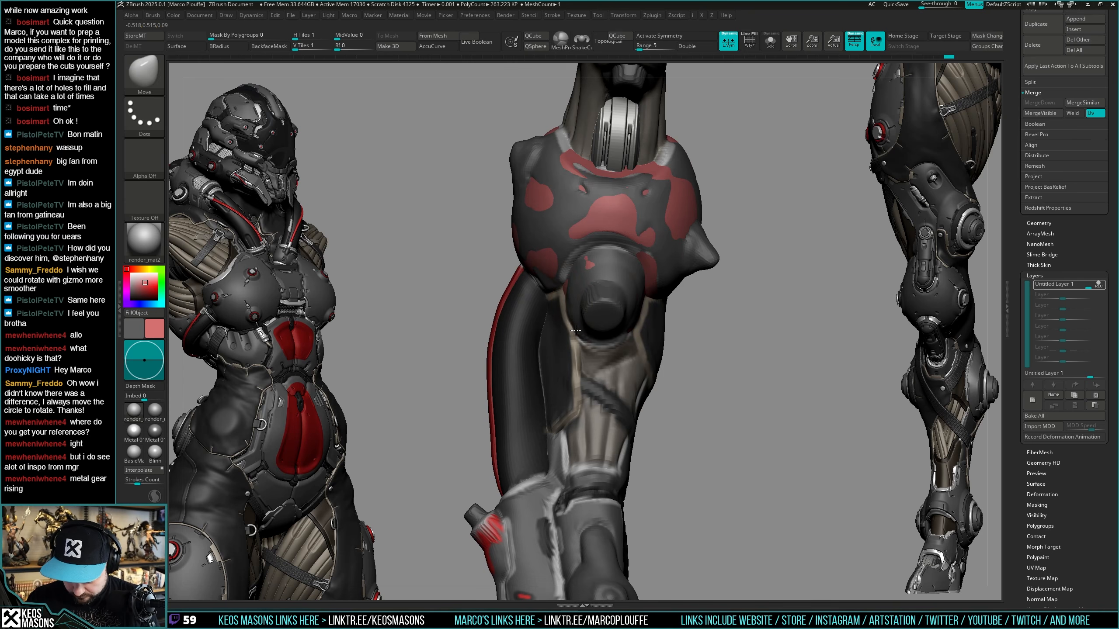
right_drag(575, 330, 618, 345)
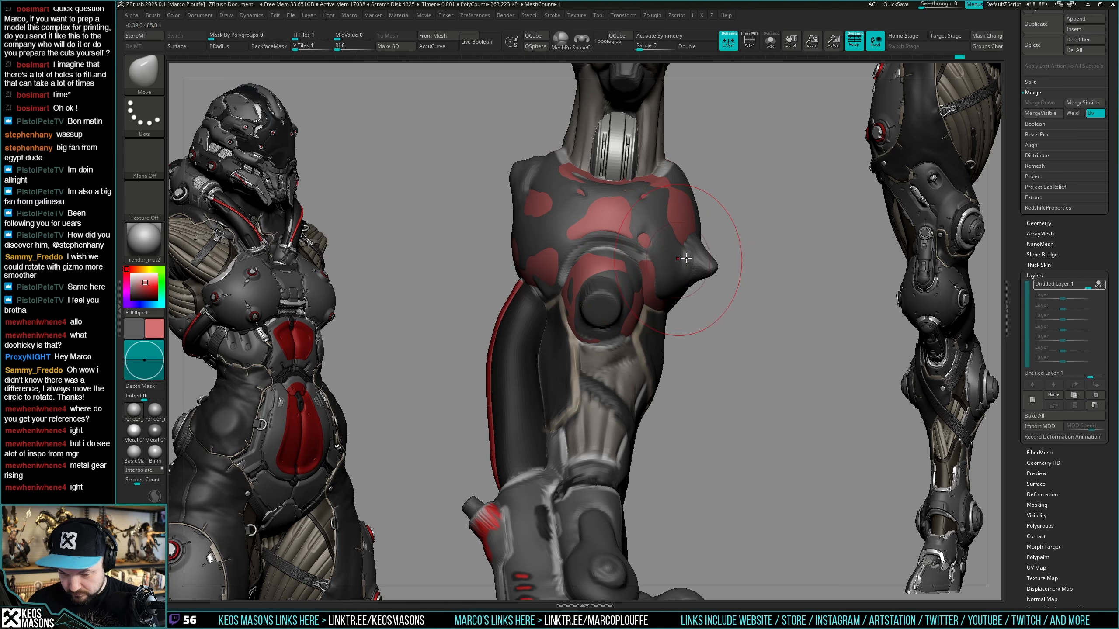
drag(756, 312, 779, 314)
mouse_move(778, 313)
right_down()
mouse_move(757, 337)
mouse_move(763, 307)
mouse_move(778, 307)
mouse_move(764, 304)
mouse_move(787, 312)
mouse_move(747, 316)
mouse_move(692, 357)
mouse_move(626, 337)
mouse_move(649, 357)
mouse_move(633, 370)
mouse_move(636, 390)
right_up()
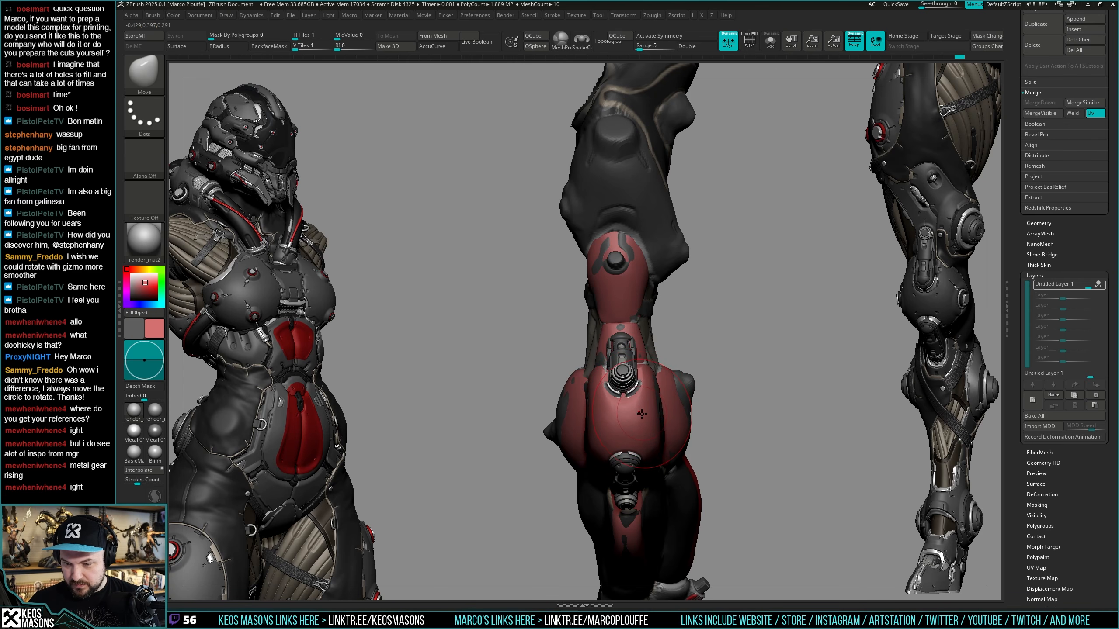
mouse_move(677, 372)
right_down()
mouse_move(706, 356)
mouse_move(720, 314)
mouse_move(678, 374)
right_up()
mouse_move(682, 325)
right_down()
mouse_move(680, 293)
mouse_move(672, 334)
mouse_move(687, 322)
mouse_move(724, 342)
mouse_move(679, 400)
mouse_move(633, 309)
mouse_move(656, 345)
mouse_move(669, 326)
mouse_move(660, 333)
right_up()
right_click(661, 334)
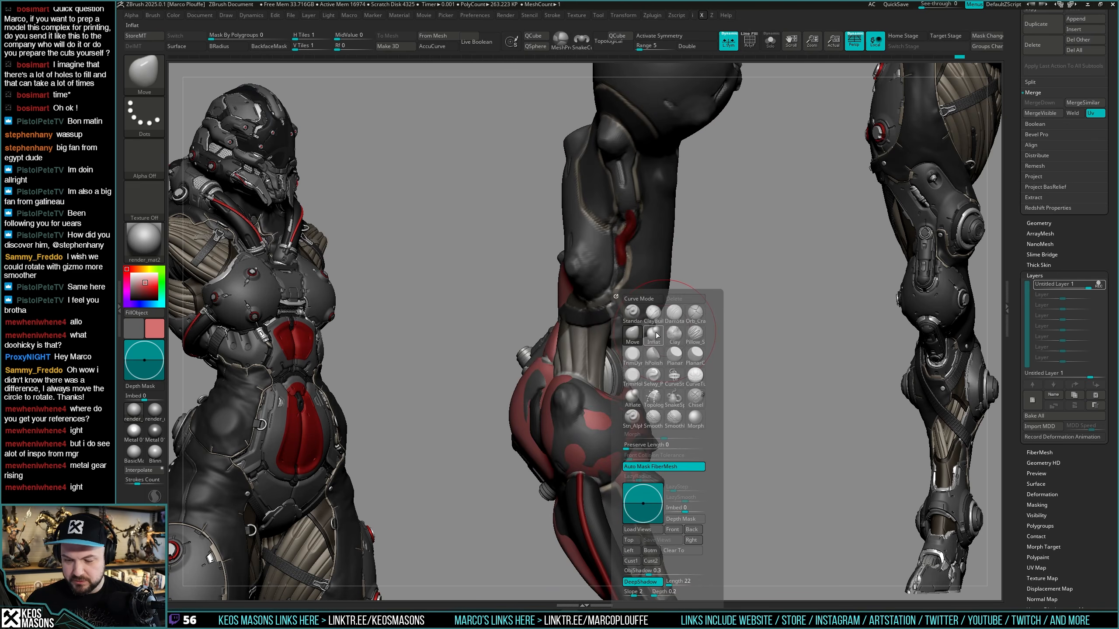
Duplicate the pointed plate uriel8_68 above the elbow and move the copy onto the front of the upper arm.
right_drag(806, 143, 576, 275)
alt+click(576, 274)
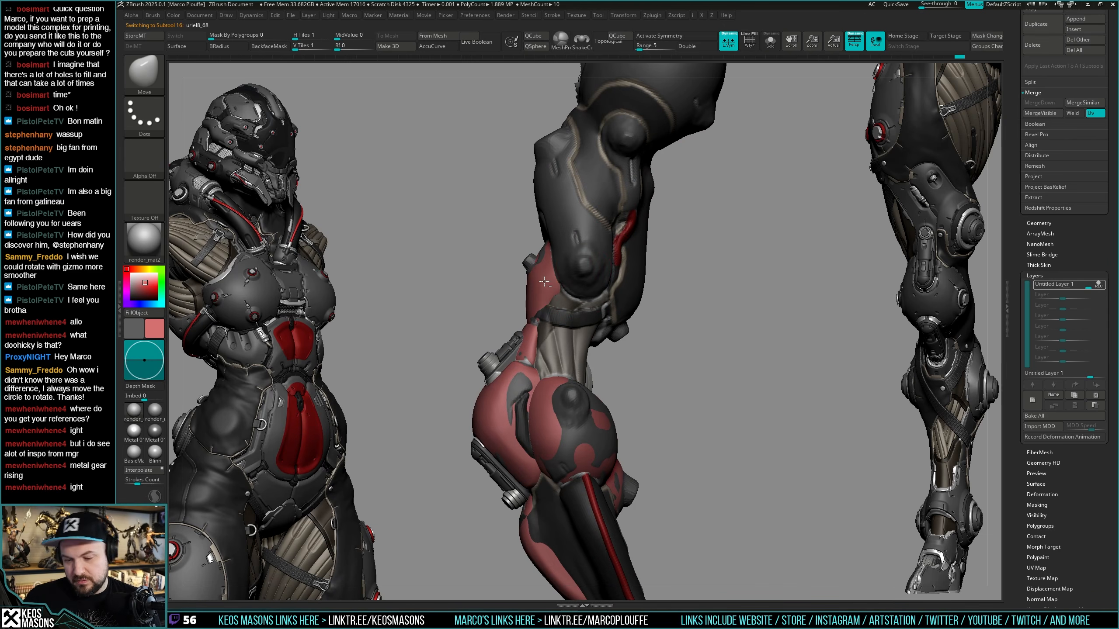
right_drag(737, 295, 739, 327)
key(ctrl+shift+s)
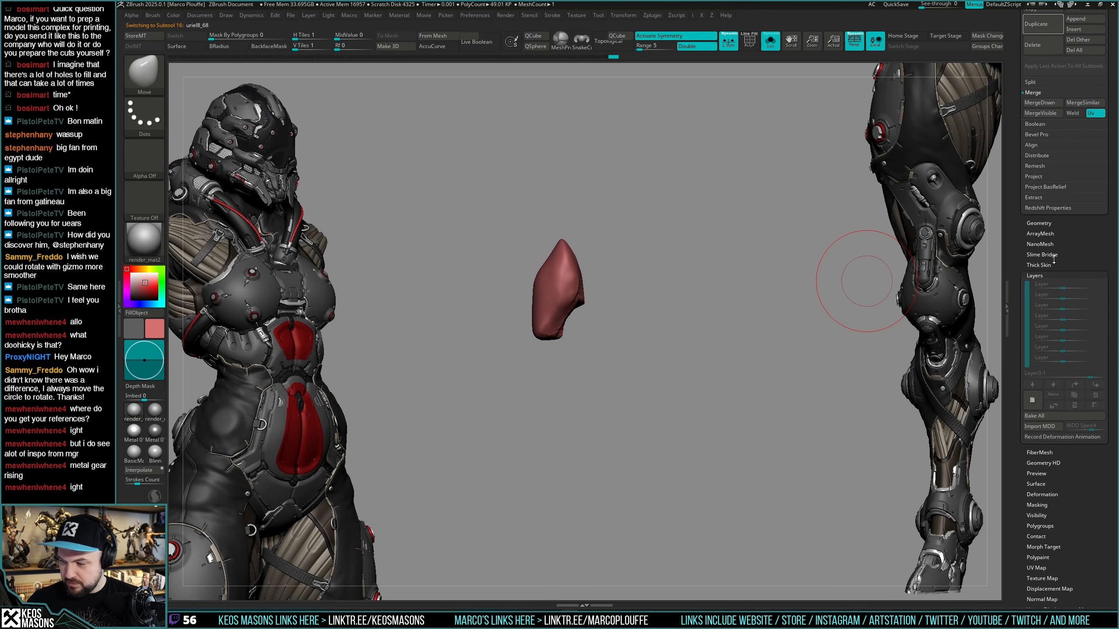
scroll(1061, 345, up, 10)
scroll(1060, 345, up, 1)
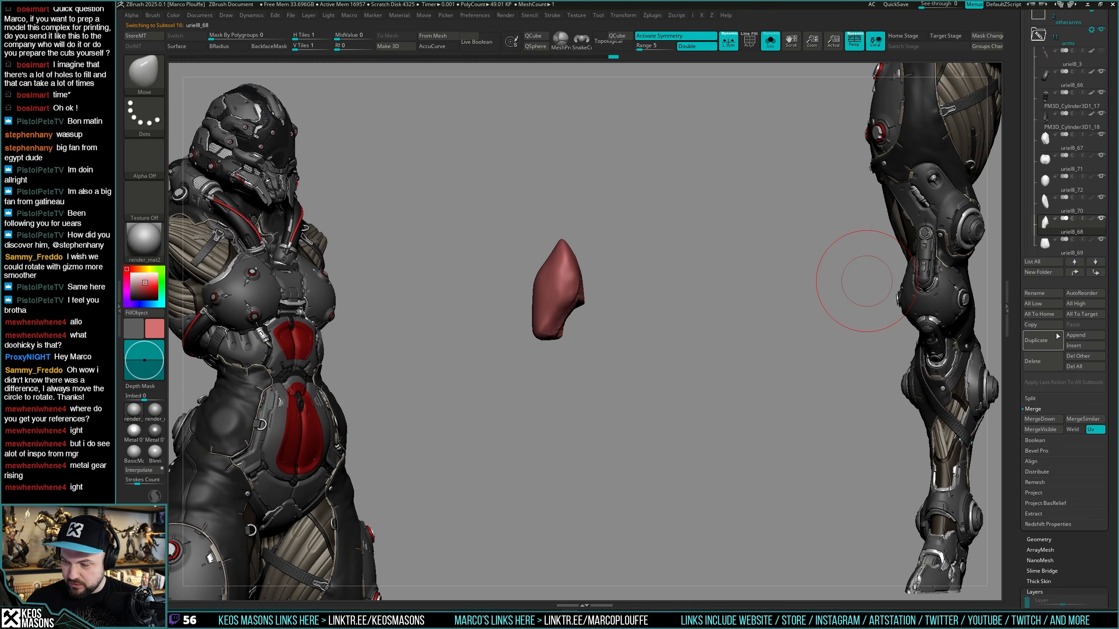
click(1043, 341)
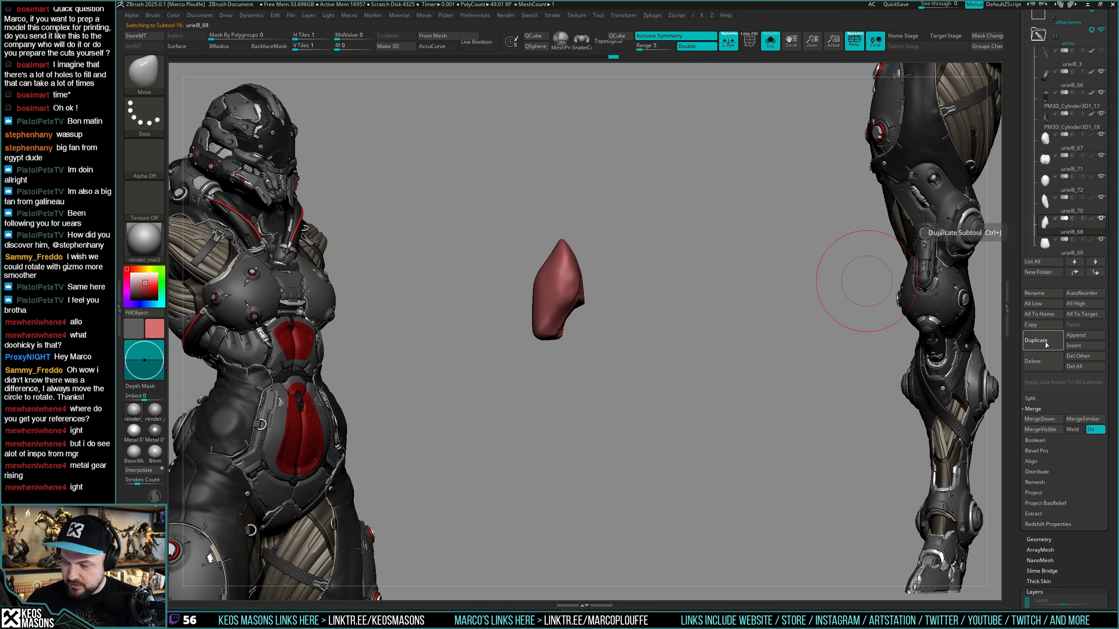
key(ctrl+shift+s)
key(w)
mouse_move(584, 304)
mouse_down()
mouse_move(608, 282)
mouse_move(669, 264)
mouse_move(705, 309)
mouse_up()
Stretch the copied plate along the upper arm with the Move brush and smooth its surface.
key(q)
key(space)
key(b)
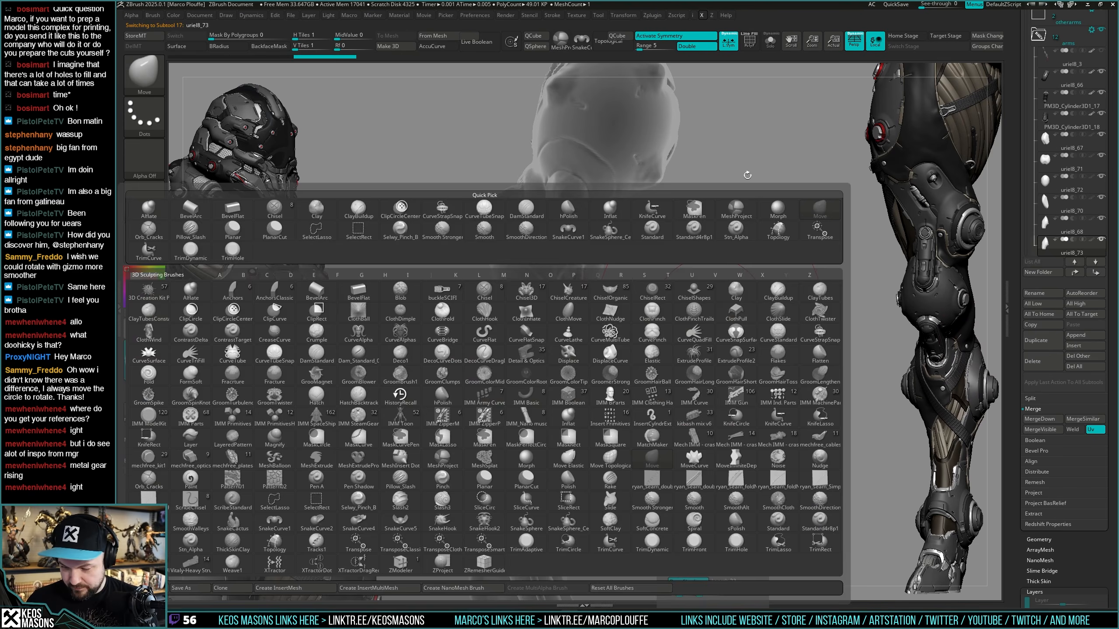
key(m)
key(v)
drag(577, 282, 588, 189)
key(space)
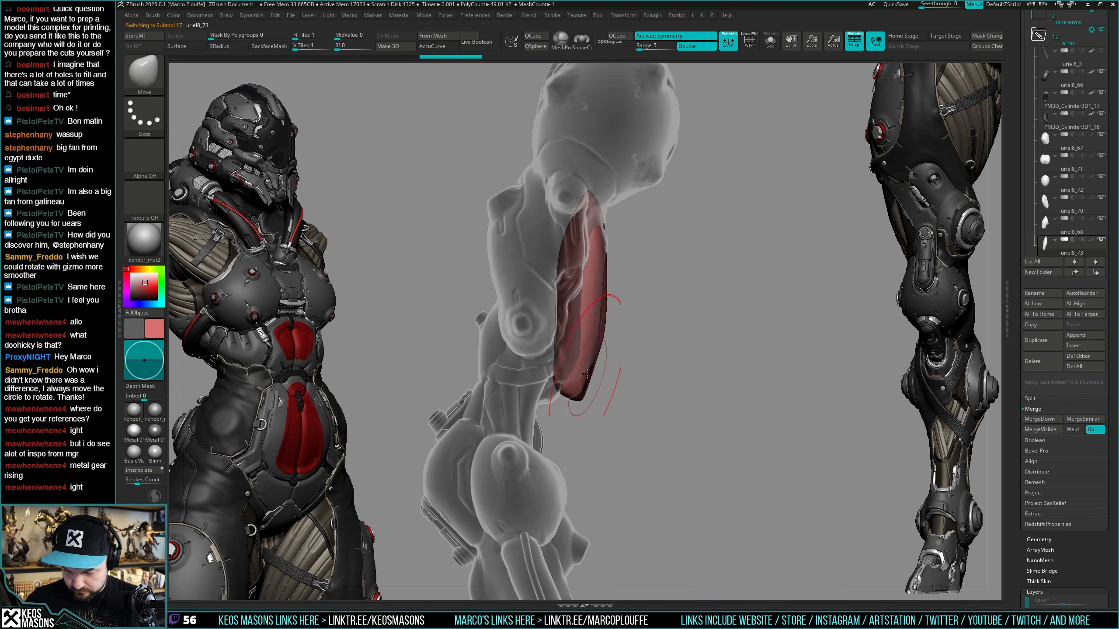
key(shift)
shift+drag(594, 339, 575, 387)
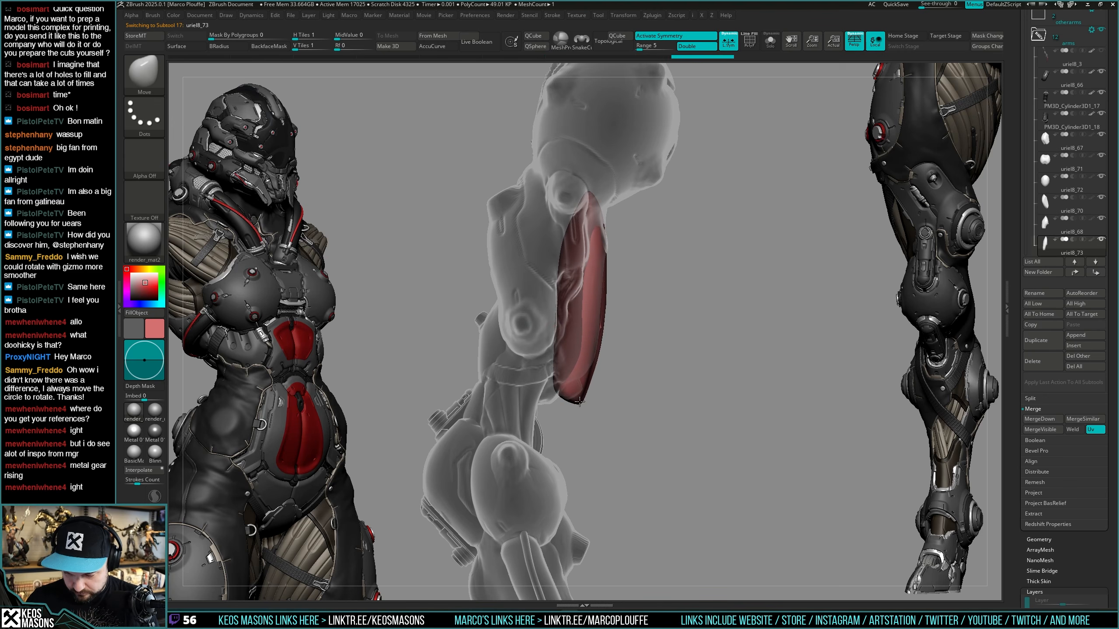
drag(524, 402, 518, 396)
key(space)
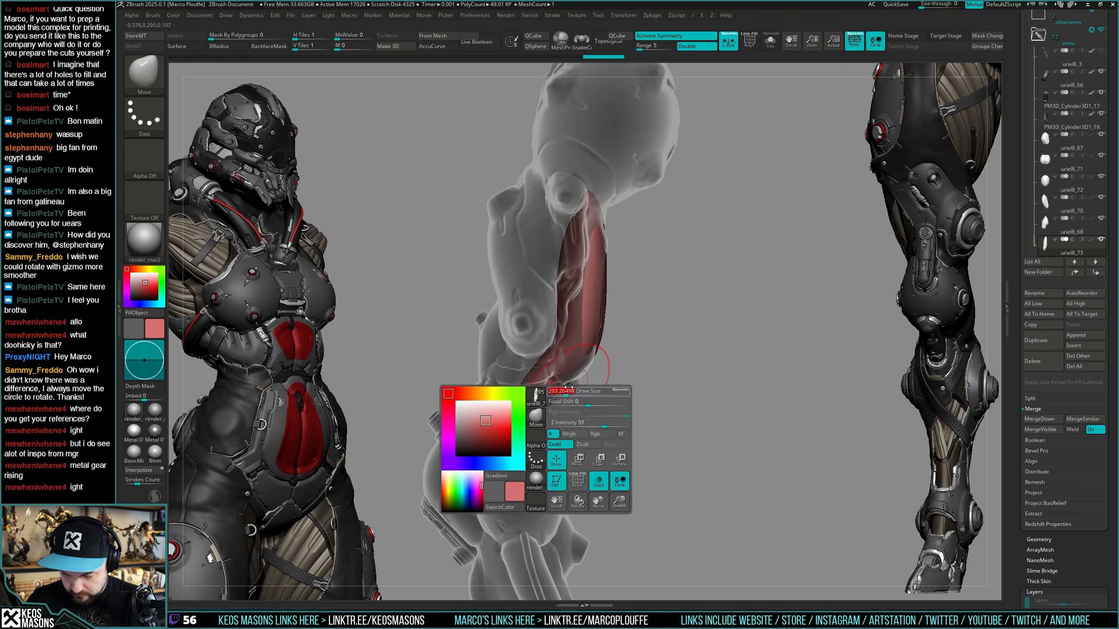
Fit the upper-arm plate's lower end and contour to the arm with the Move brush from the side and front.
drag(572, 369, 583, 378)
alt+right_drag(586, 371, 611, 379)
drag(573, 369, 559, 360)
mouse_move(551, 374)
right_down()
mouse_move(584, 335)
mouse_move(650, 345)
mouse_move(571, 360)
mouse_move(646, 316)
mouse_move(659, 360)
right_up()
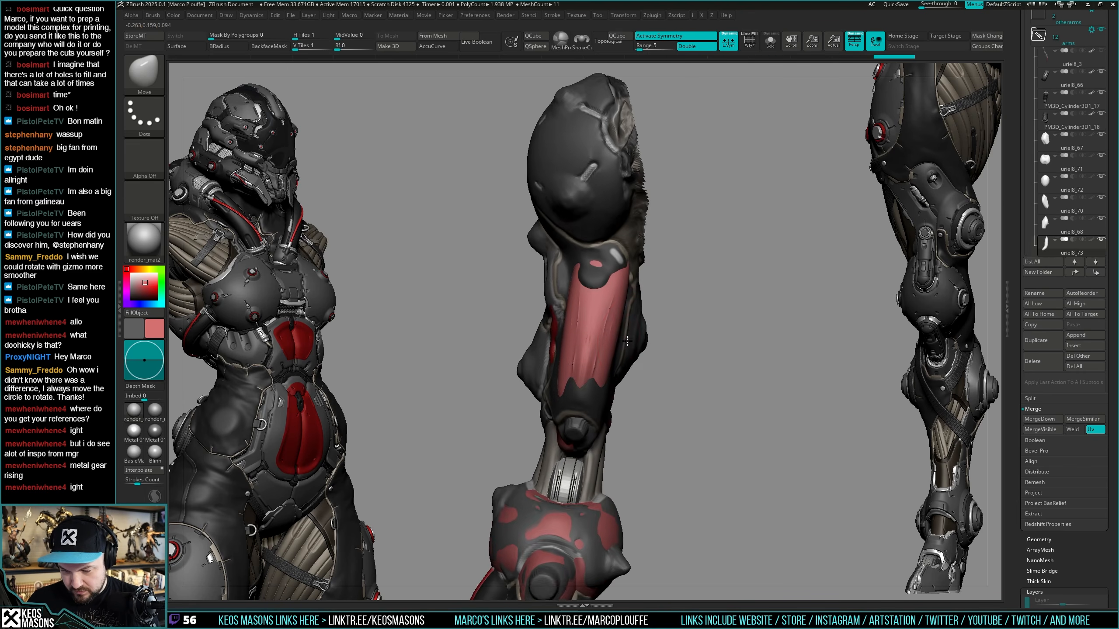
drag(609, 374, 615, 371)
key(space)
mouse_move(619, 371)
right_down()
mouse_move(632, 385)
mouse_move(623, 392)
mouse_move(614, 383)
mouse_move(636, 350)
right_up()
Flatten the isolated upper-arm plate with the TrimDynamic brush, remesh it and smooth its lower end.
key(alt+s)
key(space)
click(689, 374)
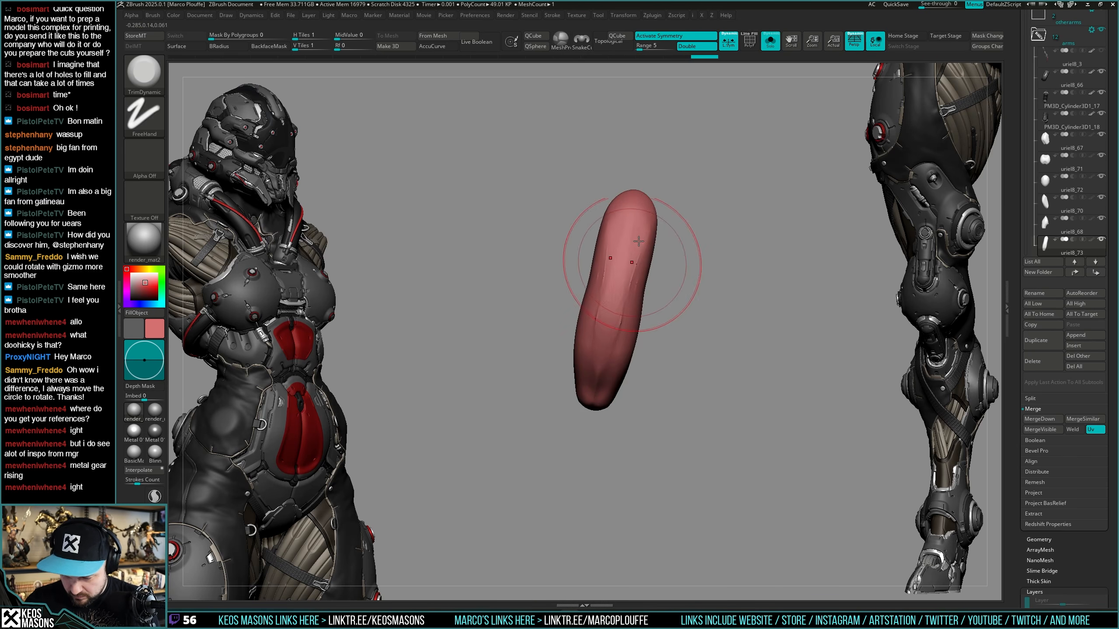
drag(637, 295, 626, 366)
ctrl+drag(731, 303, 703, 371)
right_drag(677, 365, 673, 328)
key(space)
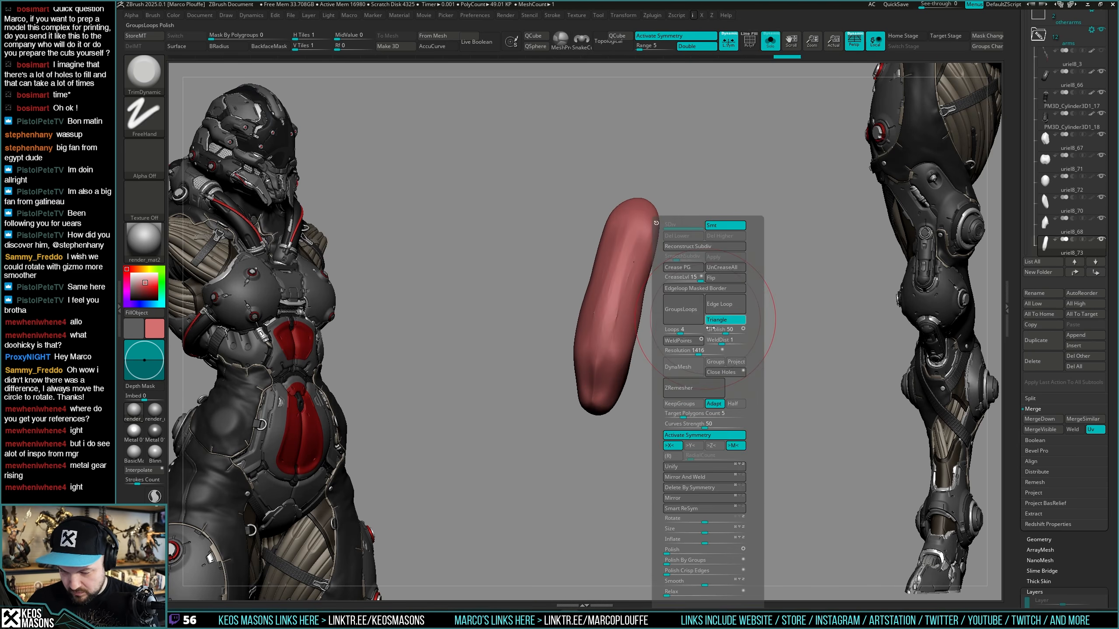
key(shift)
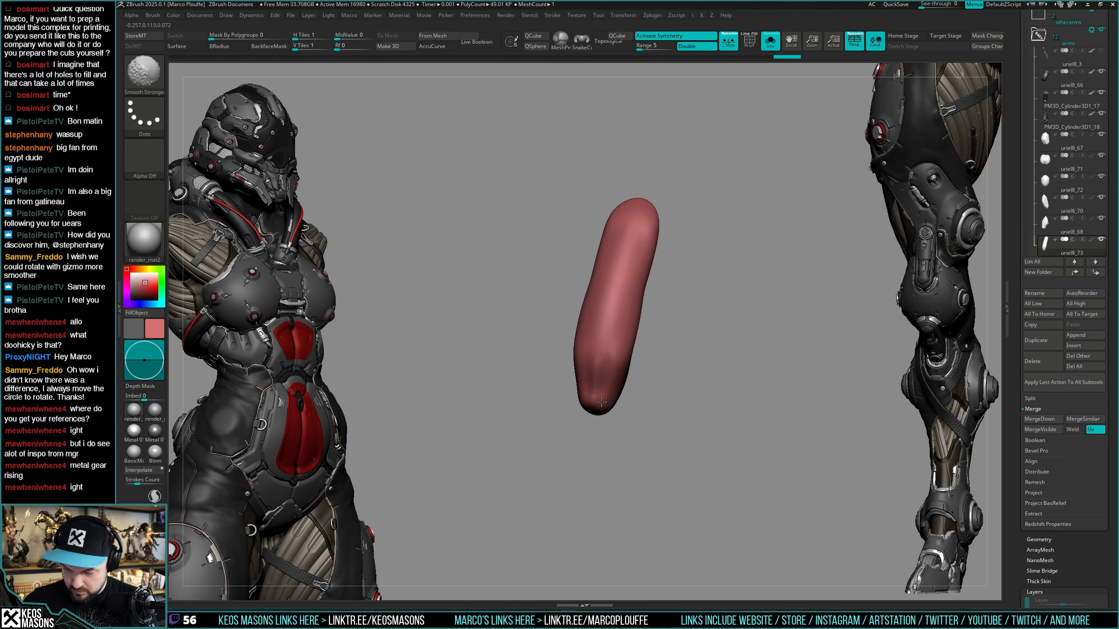
shift+drag(601, 403, 607, 374)
Show the other arm parts and build up the middle of the upper-arm plate with ClayBuildup, smoothing the strokes.
key(alt+s)
mouse_move(639, 358)
right_down()
mouse_move(619, 362)
mouse_move(666, 321)
mouse_move(661, 305)
mouse_move(633, 319)
right_up()
right_drag(651, 244, 628, 273)
key(space)
click(610, 301)
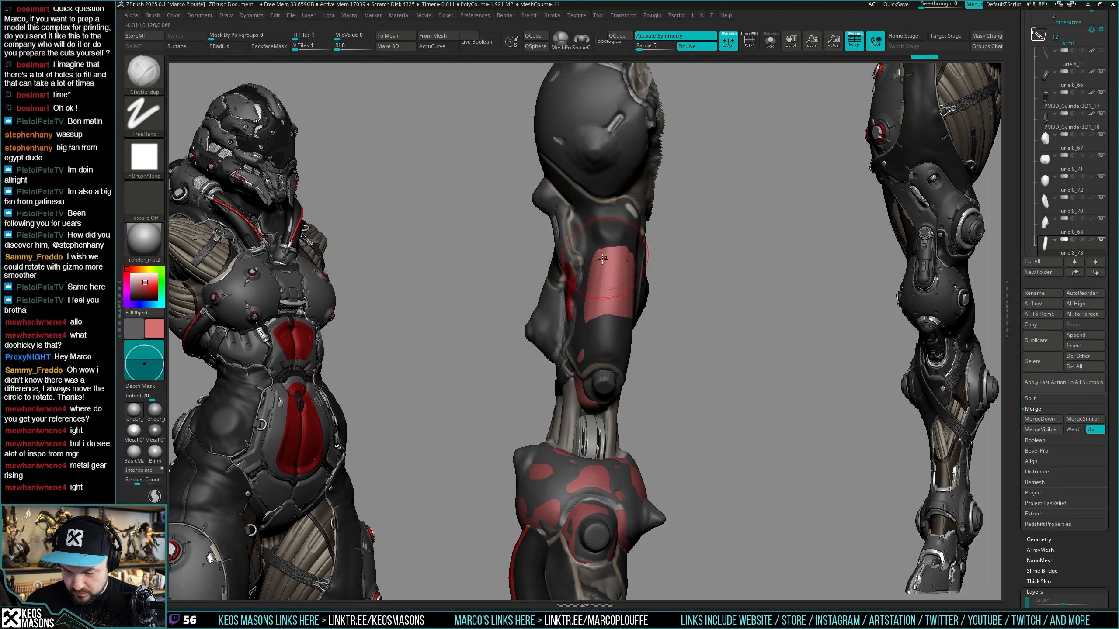
mouse_move(590, 296)
mouse_down()
mouse_move(592, 267)
mouse_move(601, 351)
mouse_move(598, 333)
mouse_up()
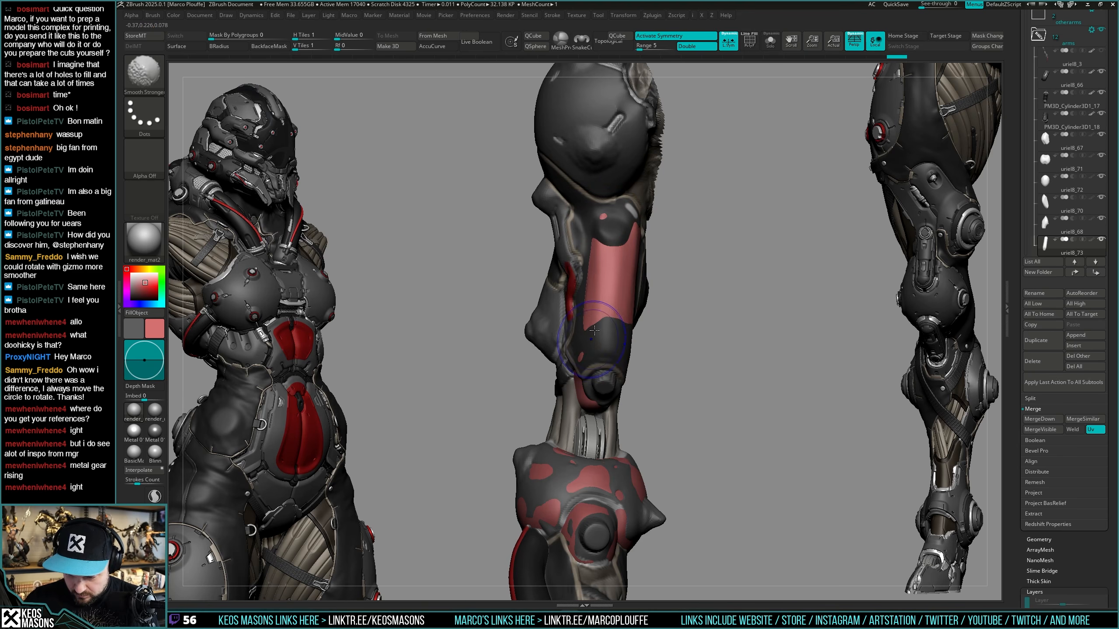
right_drag(595, 331, 604, 337)
drag(607, 327, 606, 328)
right_drag(608, 329, 634, 332)
Build up the upper-arm plate's lower end around the hinge knob with ClayBuildup, checking through the ghosted arm, and smooth it.
key(shift+t)
drag(625, 374, 603, 364)
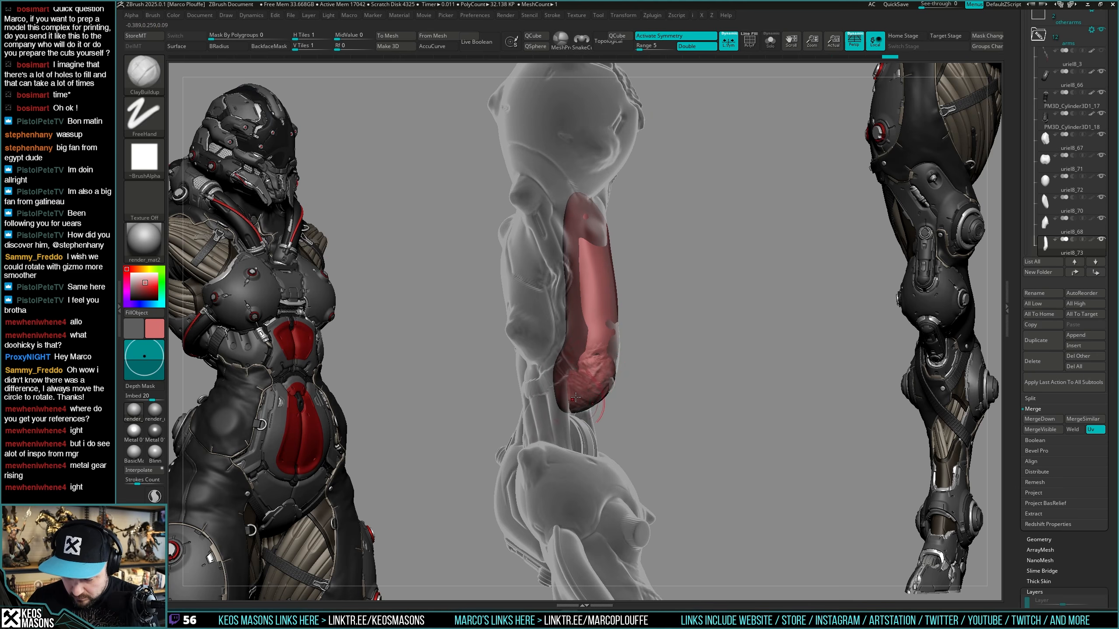
drag(575, 398, 592, 388)
key(shift+t)
mouse_move(593, 387)
right_down()
mouse_move(618, 366)
mouse_move(612, 321)
right_up()
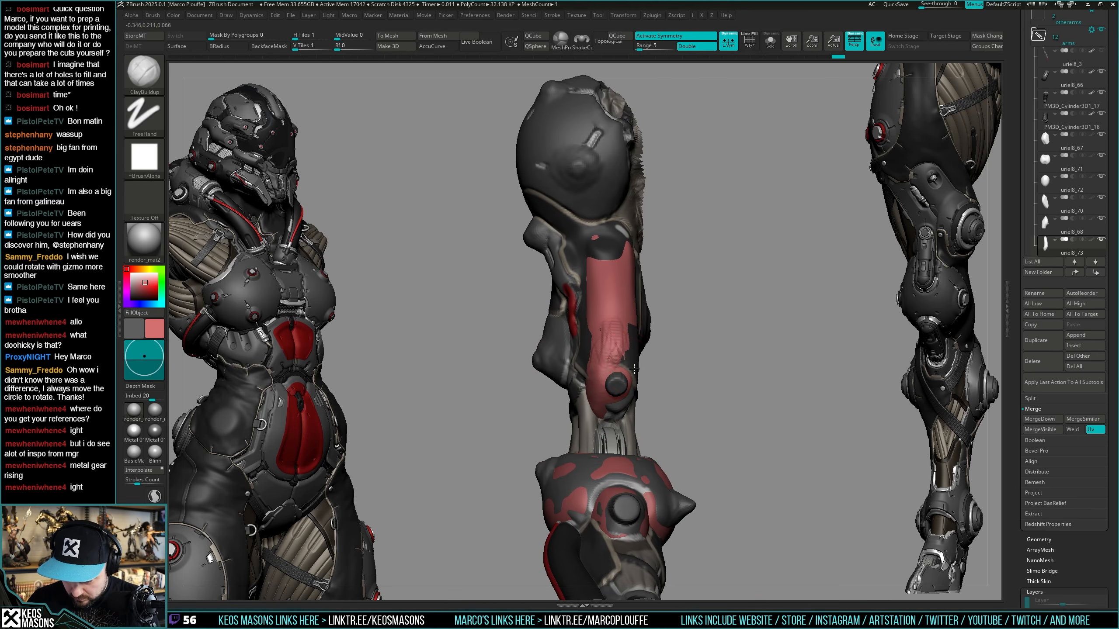
right_drag(634, 369, 611, 344)
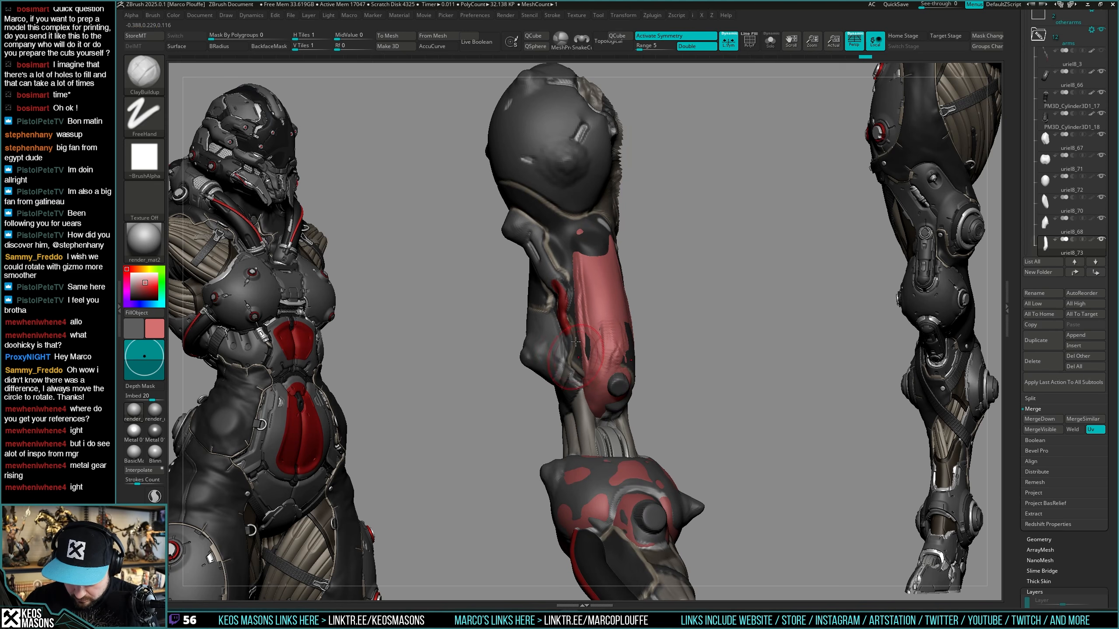
right_drag(590, 365, 582, 274)
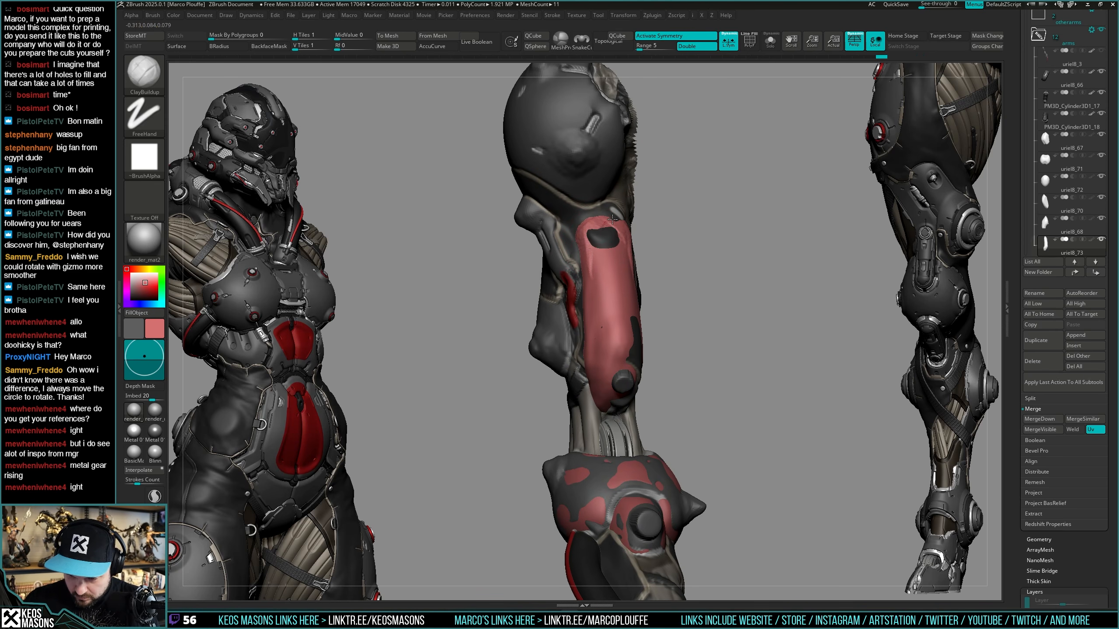
Carve down the isolated upper-arm plate's lower inner side with ClayBuildup and compare it with the other arm parts shown.
mouse_move(600, 239)
right_down()
mouse_move(736, 312)
mouse_move(639, 340)
right_up()
key(alt+s)
alt+drag(645, 279, 636, 375)
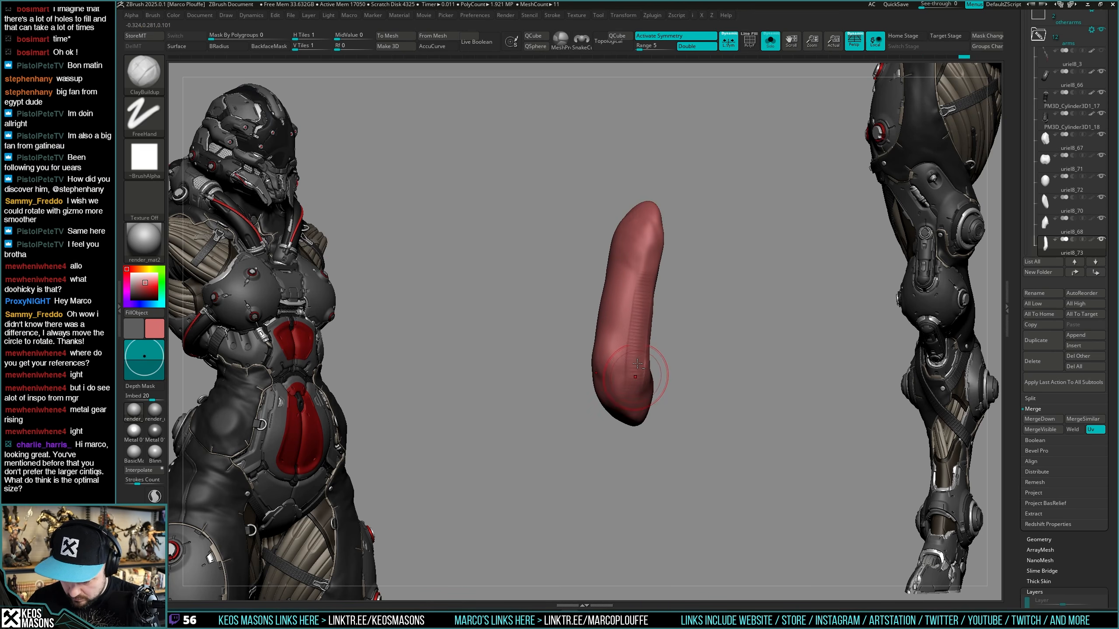
key(alt+s)
right_drag(707, 357, 714, 294)
key(alt+s)
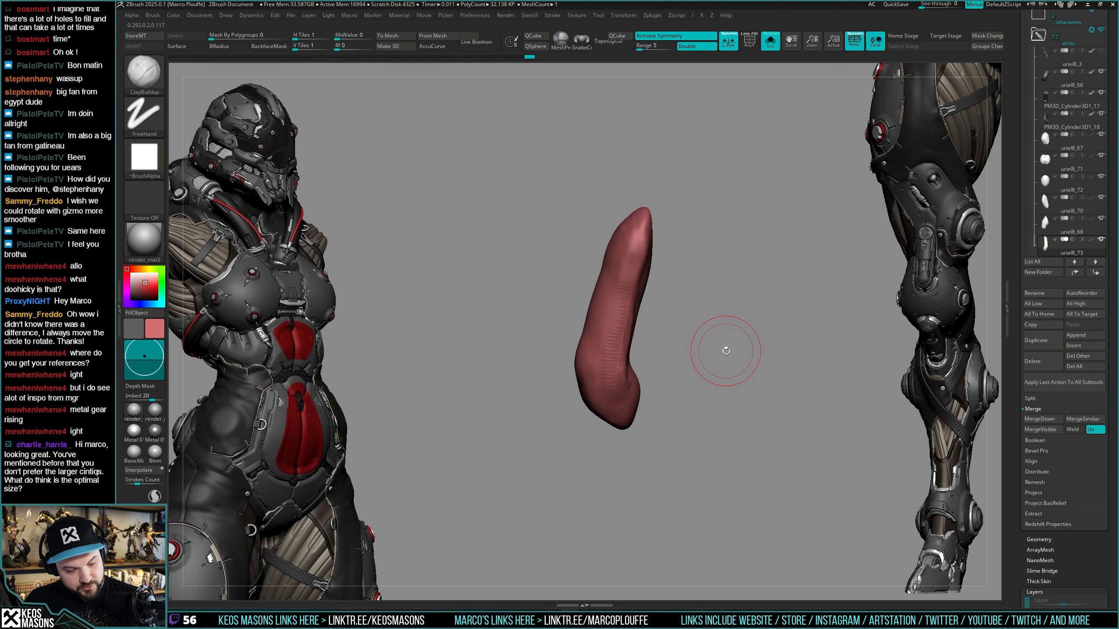
right_drag(727, 349, 662, 362)
key(alt+s)
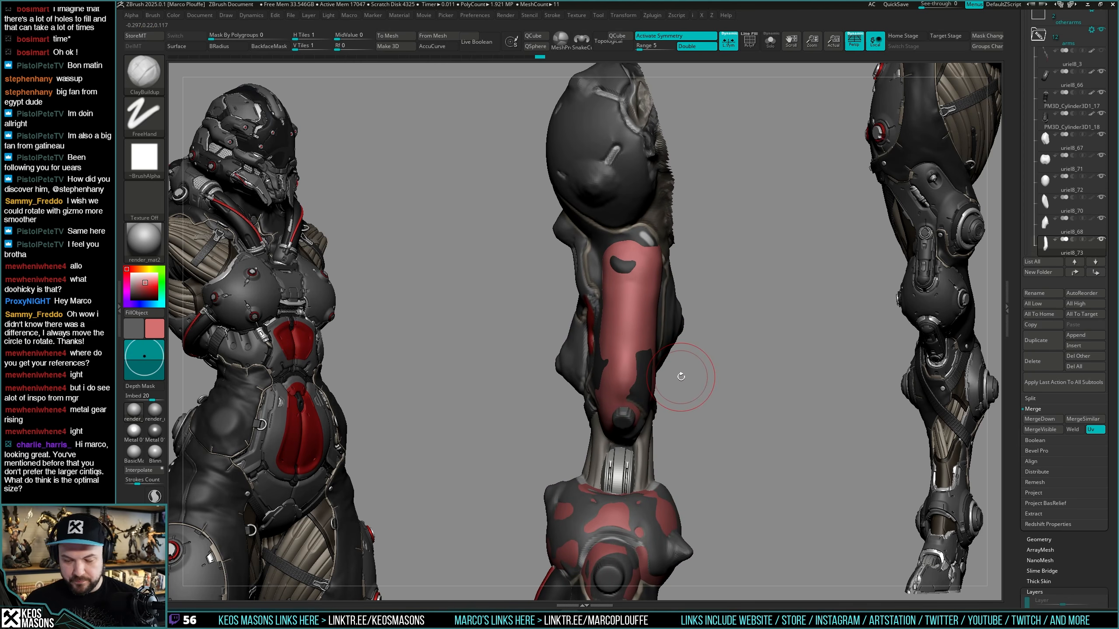
Smooth the upper-arm plate's outer edge above the hinge knob, checking it from the side and front.
right_drag(680, 376, 662, 335)
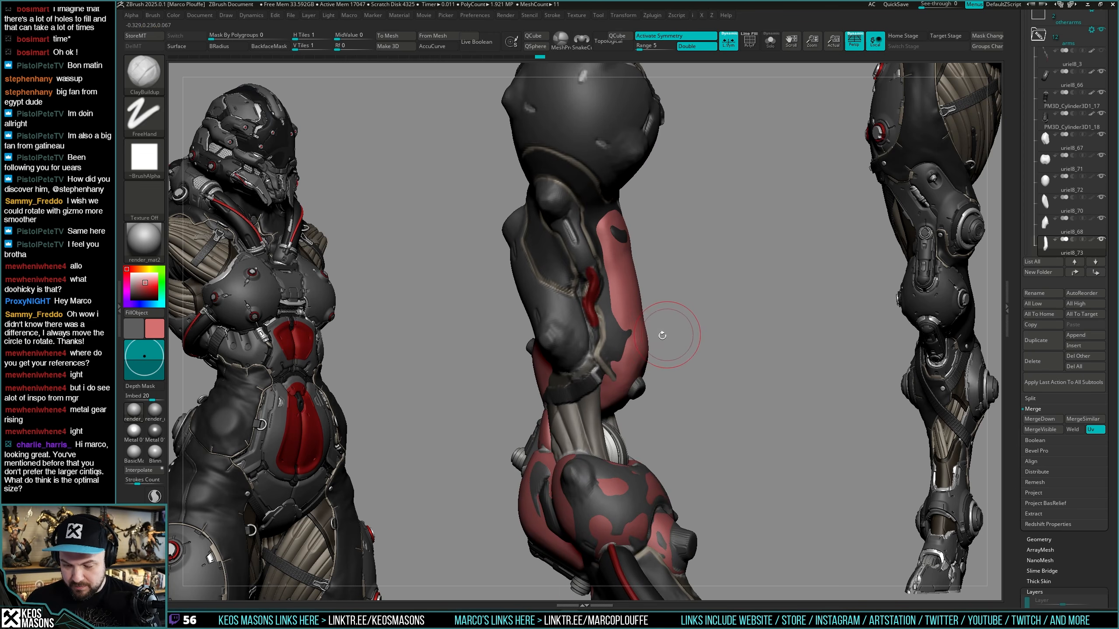
shift+drag(637, 330, 655, 342)
right_drag(657, 344, 666, 347)
shift+drag(635, 322, 628, 299)
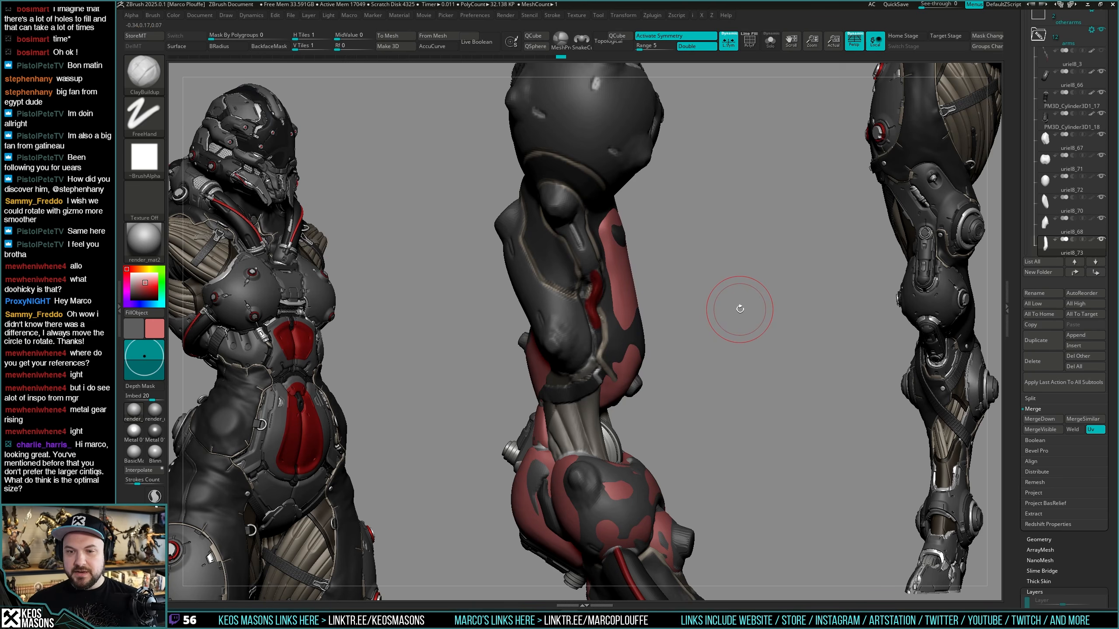
right_drag(740, 309, 804, 320)
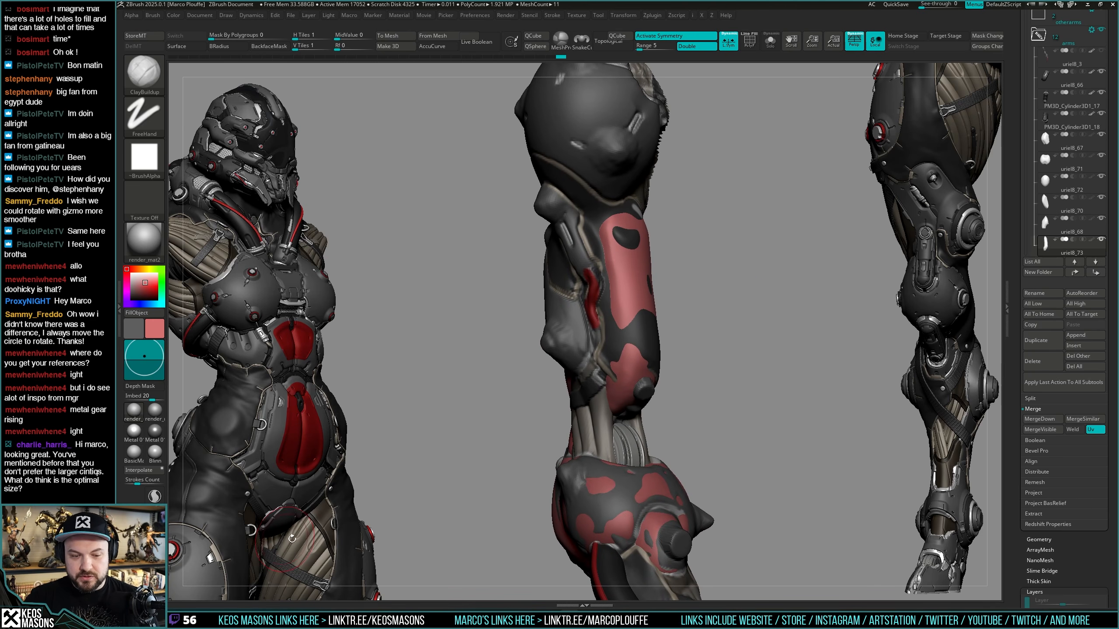
right_drag(788, 330, 661, 316)
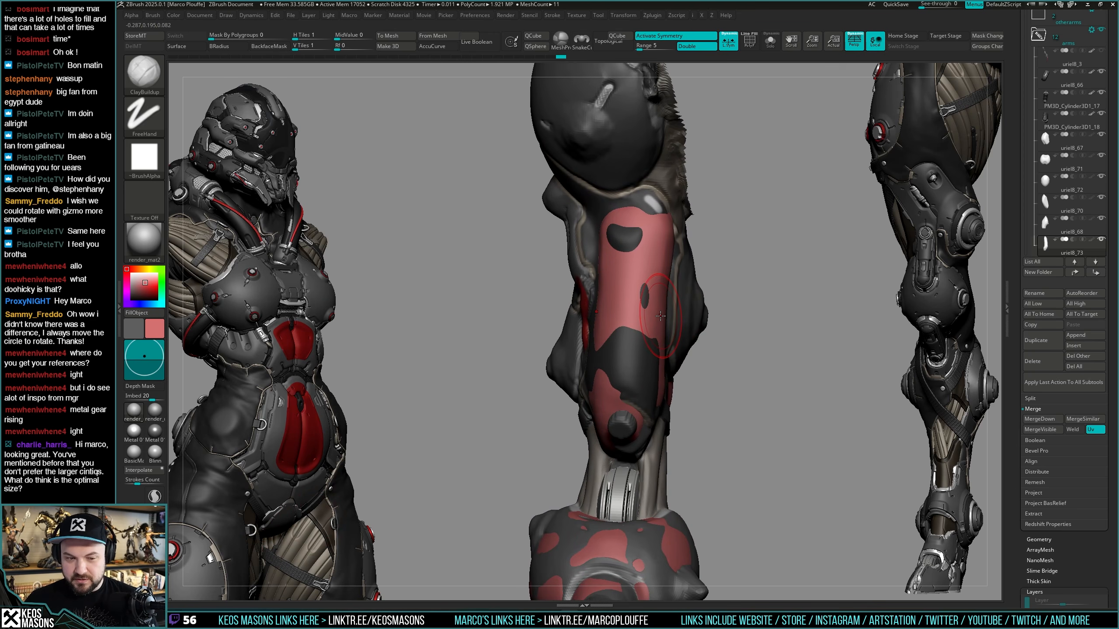
Isolate the upper-arm plate and flatten its long rear edge with the TrimDynamic brush.
drag(767, 321, 700, 300)
key(alt+s)
key(space)
click(738, 357)
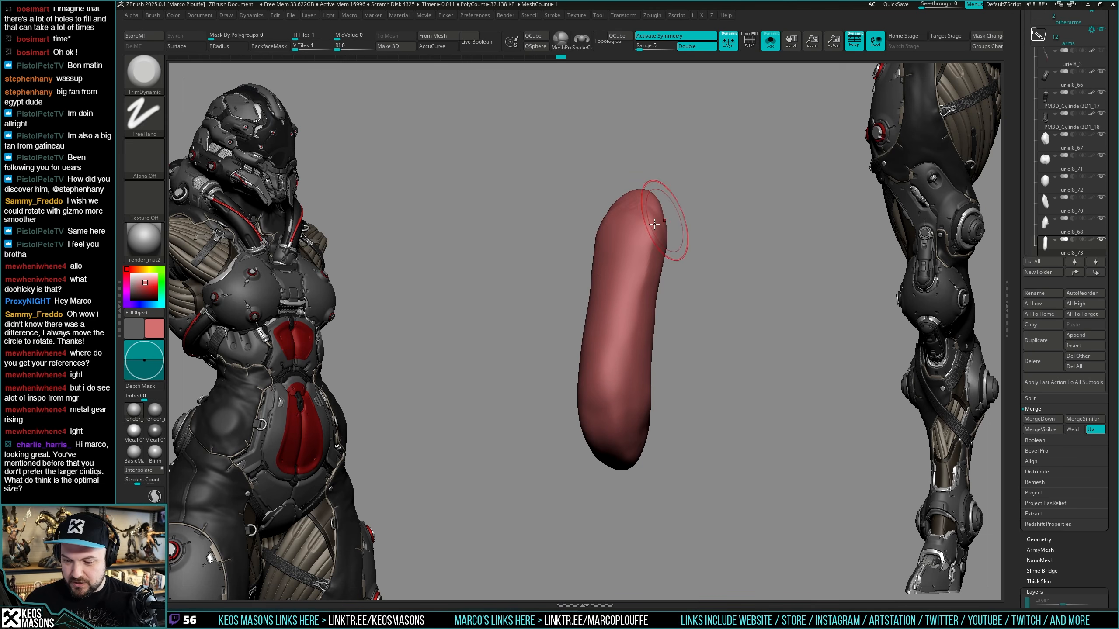
drag(665, 220, 647, 340)
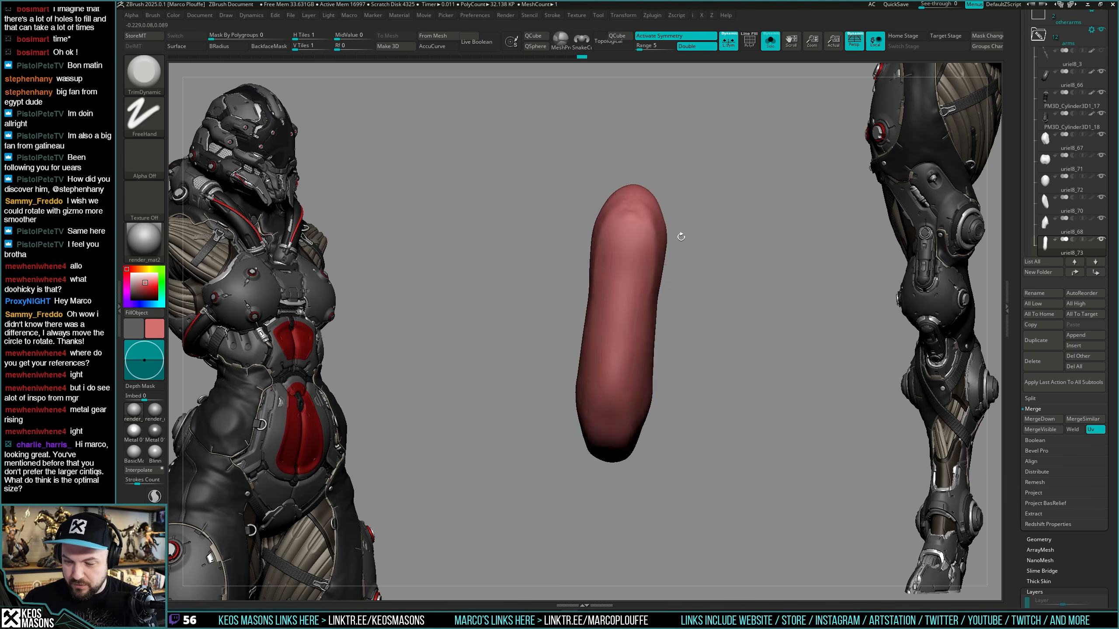
key(alt+s)
key(alt+t)
mouse_move(687, 340)
mouse_down()
mouse_move(674, 319)
mouse_move(694, 308)
mouse_up()
key(alt+t)
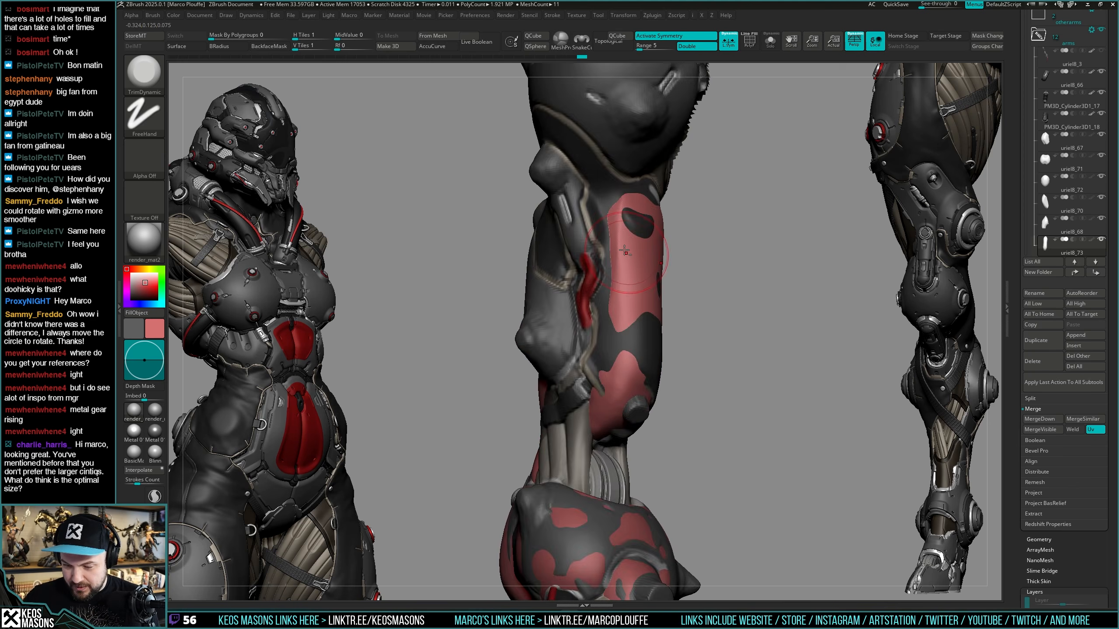
Flatten the isolated plate's opposite long side from its upper end to its lower end with TrimDynamic.
key(alt+s)
drag(616, 226, 610, 335)
drag(610, 250, 607, 400)
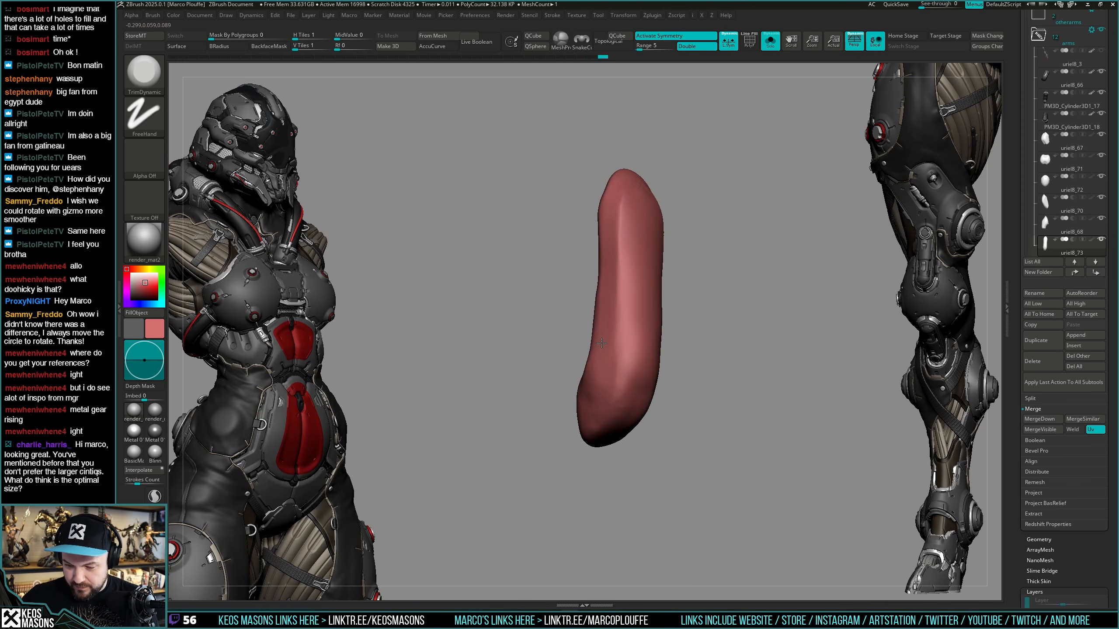
drag(601, 344, 611, 400)
mouse_move(696, 379)
mouse_down()
mouse_move(709, 375)
mouse_move(705, 353)
mouse_up()
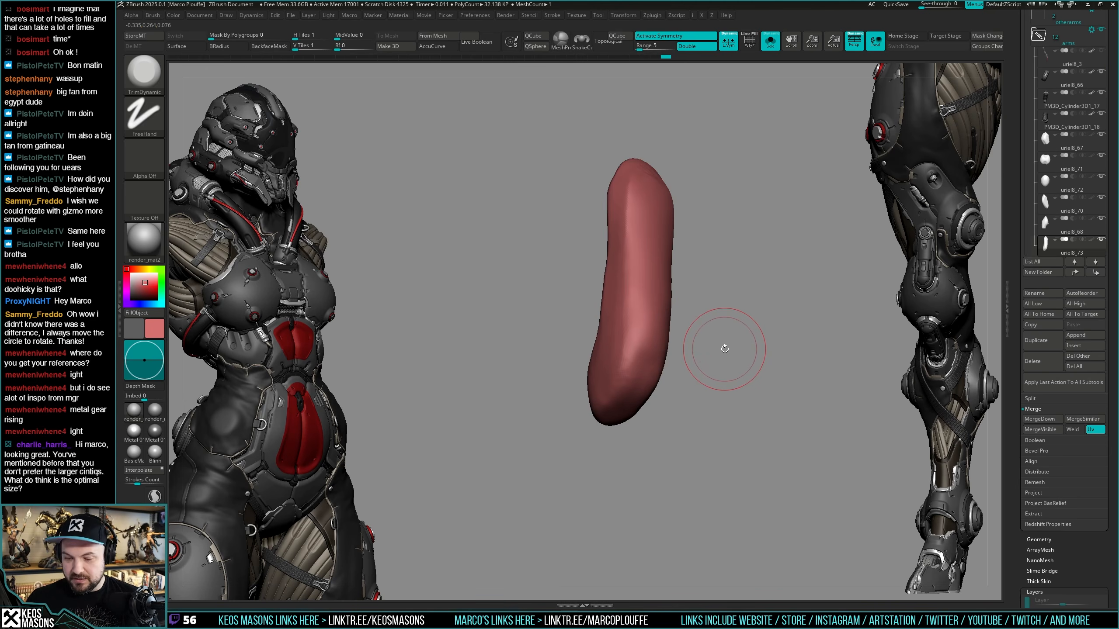
Trim a flat facet onto the upper-arm plate's lower end with TrimDynamic, comparing it against the full arm.
drag(724, 347, 646, 362)
key(alt+shift+s)
key(alt+shift+s)
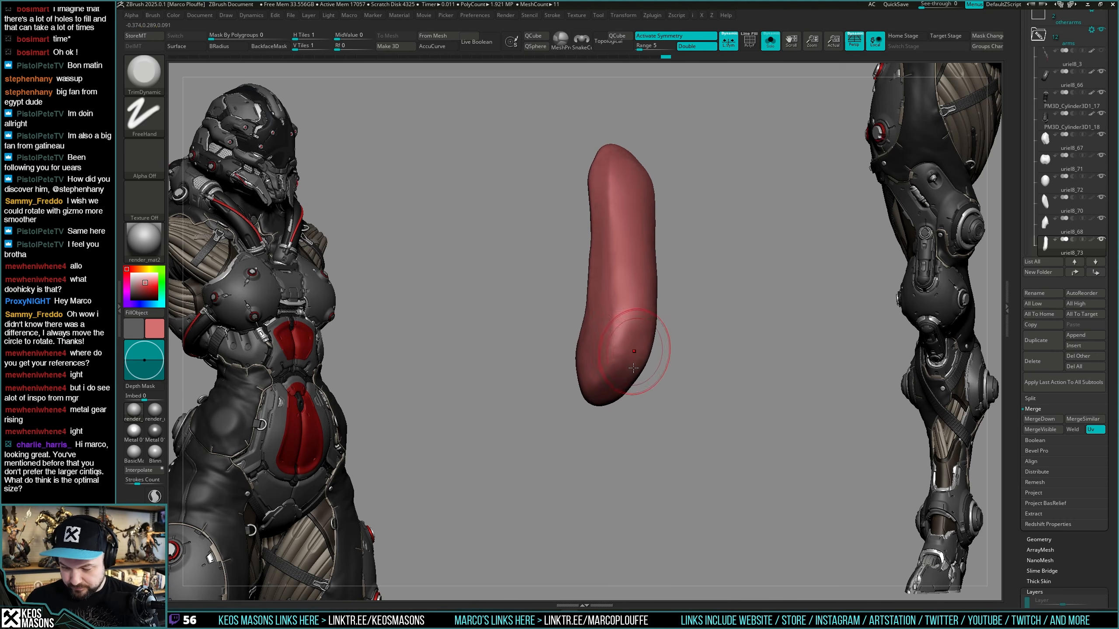
mouse_move(661, 397)
mouse_down()
mouse_move(689, 339)
mouse_move(685, 315)
mouse_up()
key(alt+shift+s)
key(alt+shift+s)
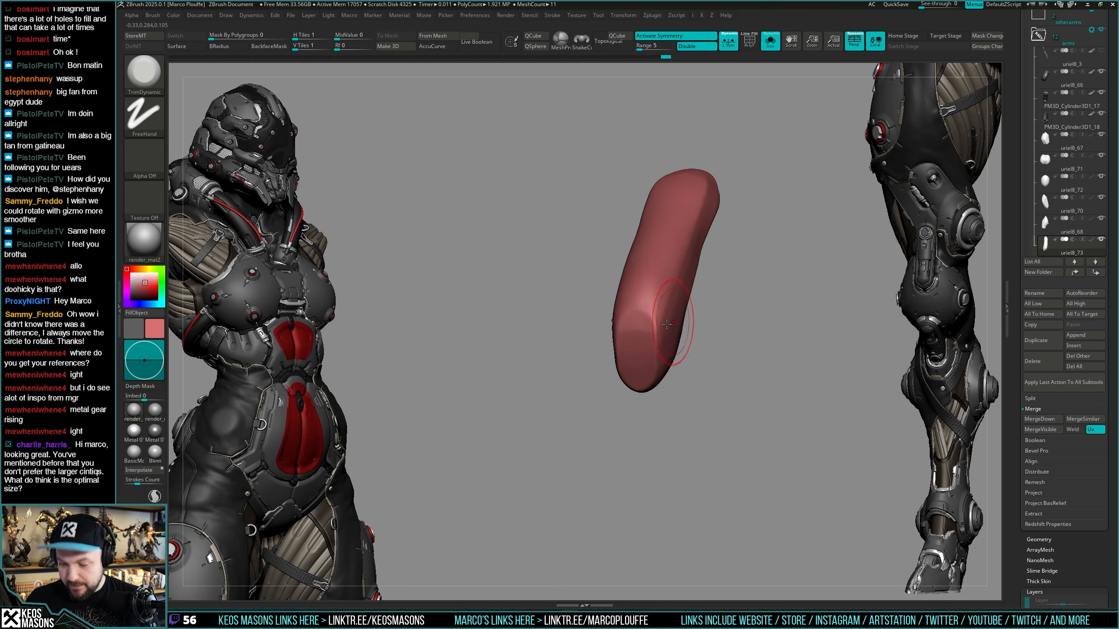
key(alt+shift+s)
Adjust the upper-arm plate's inner edge against the ghosted arm with the Move brush.
mouse_move(680, 362)
mouse_down()
mouse_move(690, 359)
mouse_move(676, 375)
mouse_move(675, 356)
mouse_move(694, 336)
mouse_move(654, 385)
mouse_move(649, 359)
mouse_up()
key(x)
click(641, 335)
key(space)
mouse_move(649, 360)
right_down()
mouse_move(669, 348)
mouse_move(643, 335)
right_up()
right_drag(674, 168, 705, 264)
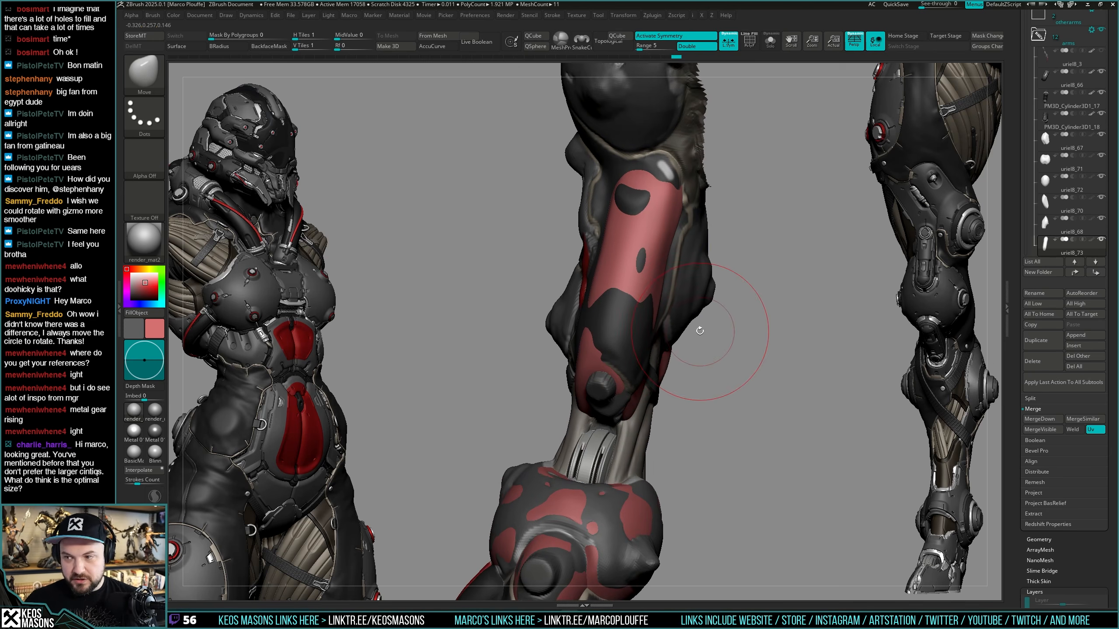
right_drag(736, 333, 671, 307)
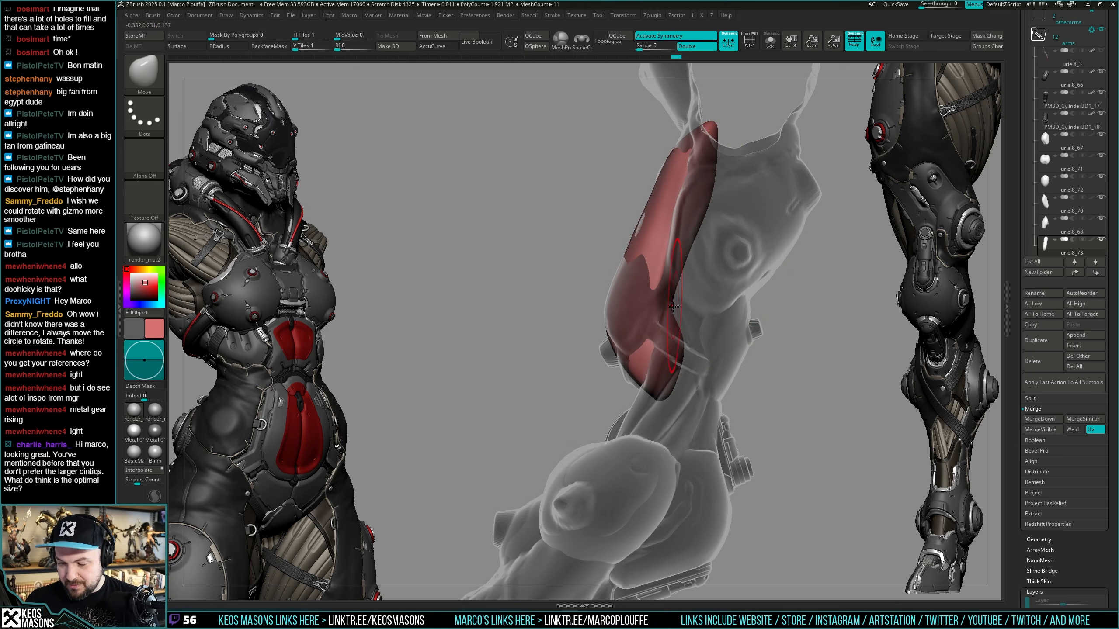
drag(691, 288, 695, 287)
mouse_move(665, 310)
right_down()
mouse_move(692, 310)
mouse_move(701, 295)
mouse_move(702, 324)
right_up()
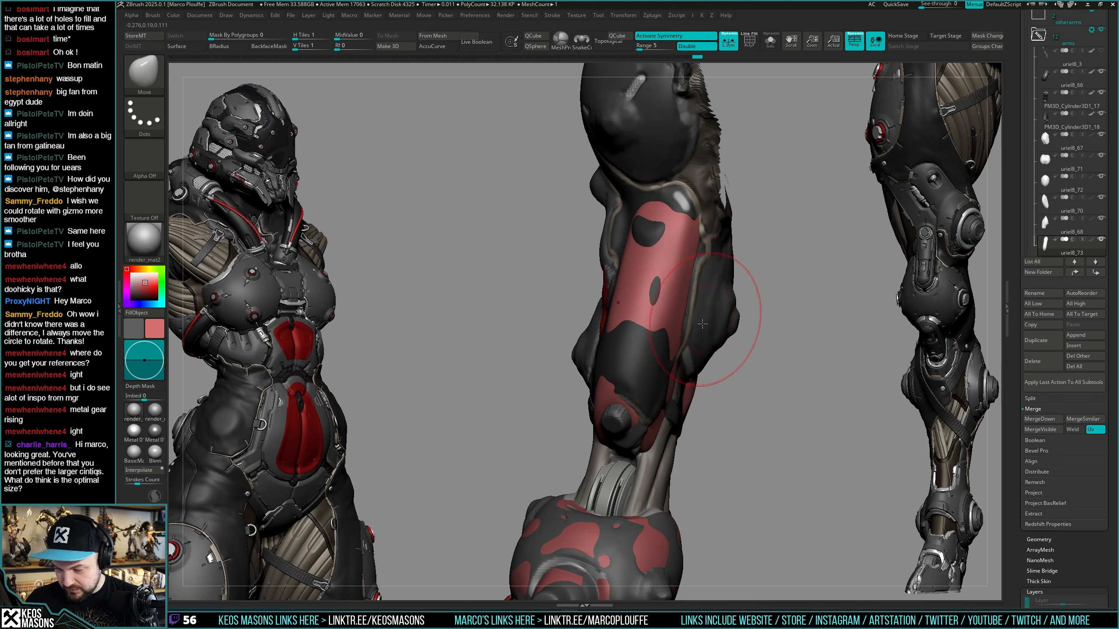
Undo the last Move stroke, then pull out the plate's upper front contour in the ghosted view and smooth it.
mouse_move(712, 272)
right_down()
mouse_move(705, 317)
mouse_move(711, 300)
right_up()
key(ctrl+z)
right_drag(673, 339, 708, 298)
key(shift+s)
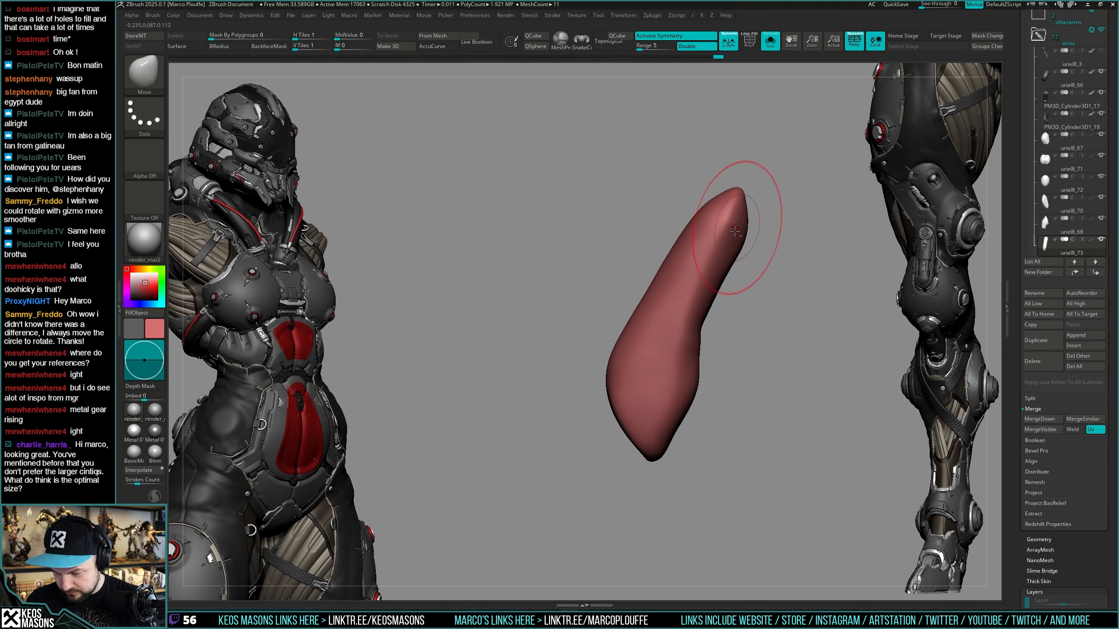
key(shift+s)
alt+right_drag(735, 231, 727, 268)
key(shift+t)
drag(681, 268, 672, 266)
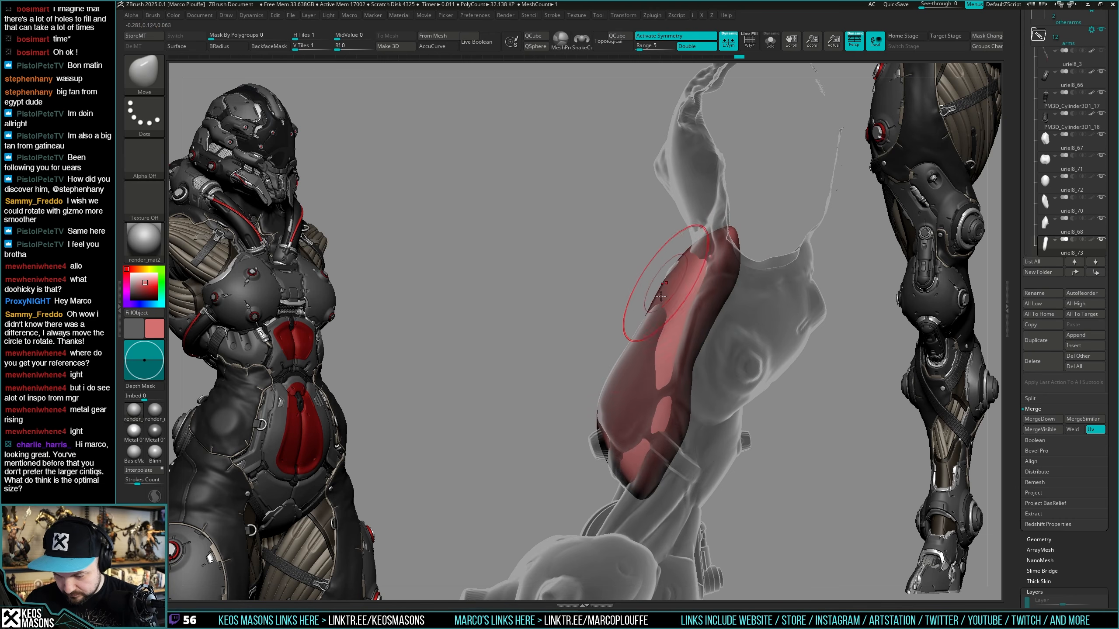
key(shift)
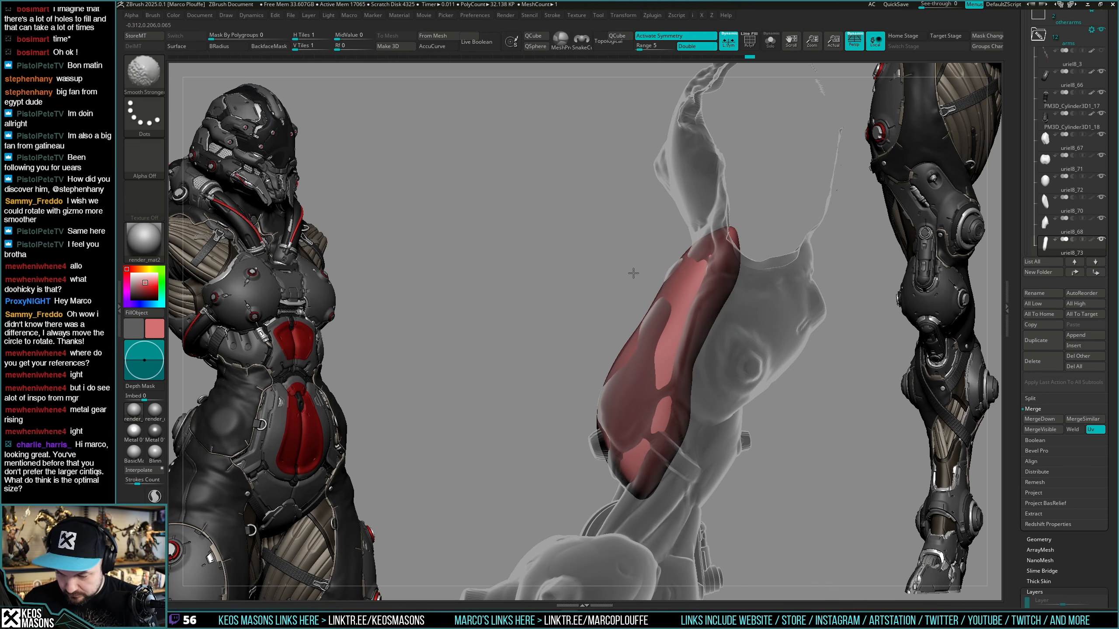
shift+drag(634, 273, 638, 284)
mouse_move(638, 328)
right_down()
mouse_move(717, 364)
mouse_move(671, 344)
right_up()
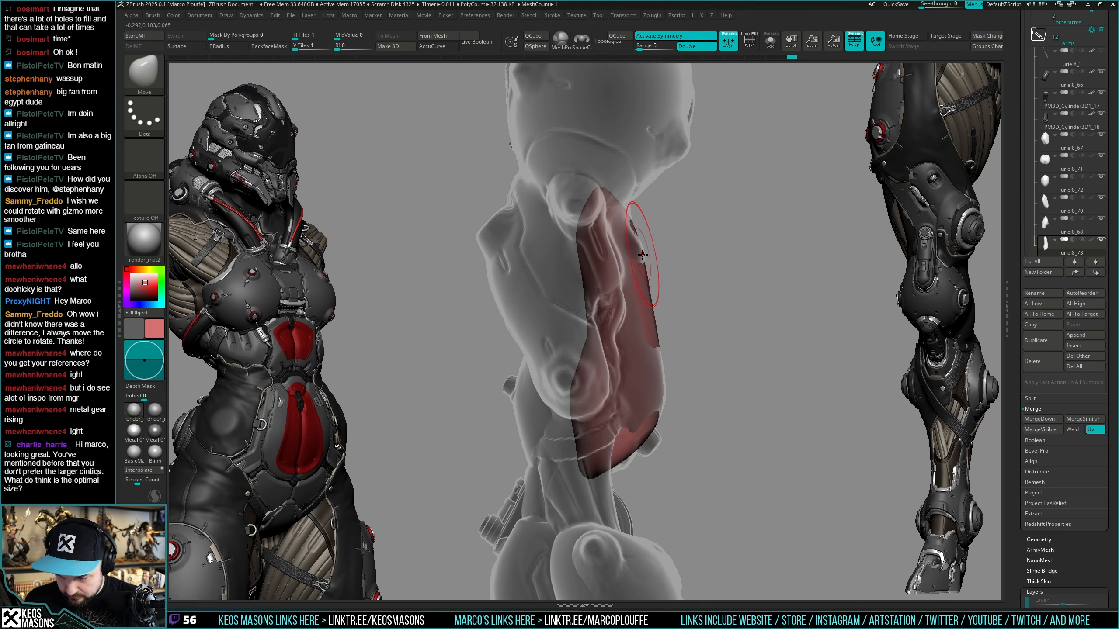
Polish the upper end of the upper-arm plate with the hPolish brush, checking its fit against the arm.
right_drag(649, 248, 710, 308)
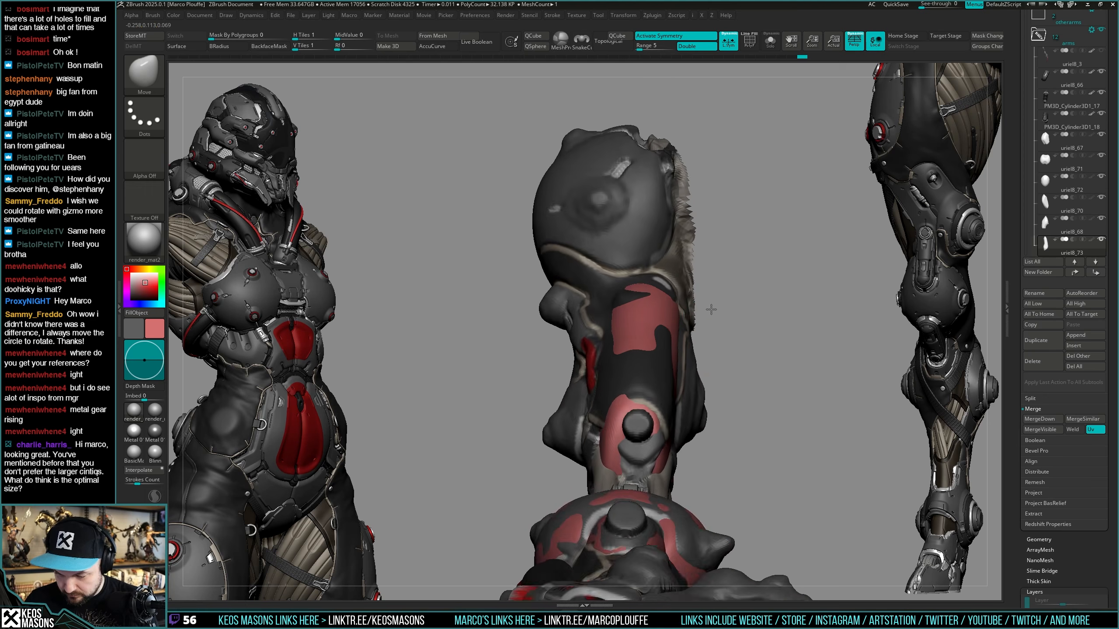
key(space)
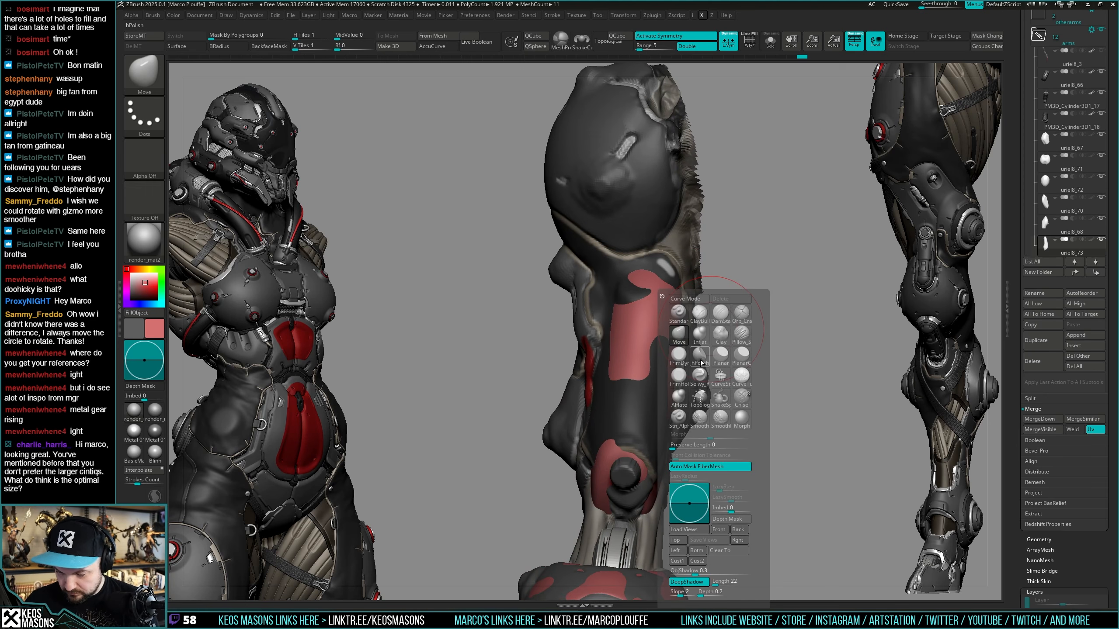
click(700, 356)
key(shift+s)
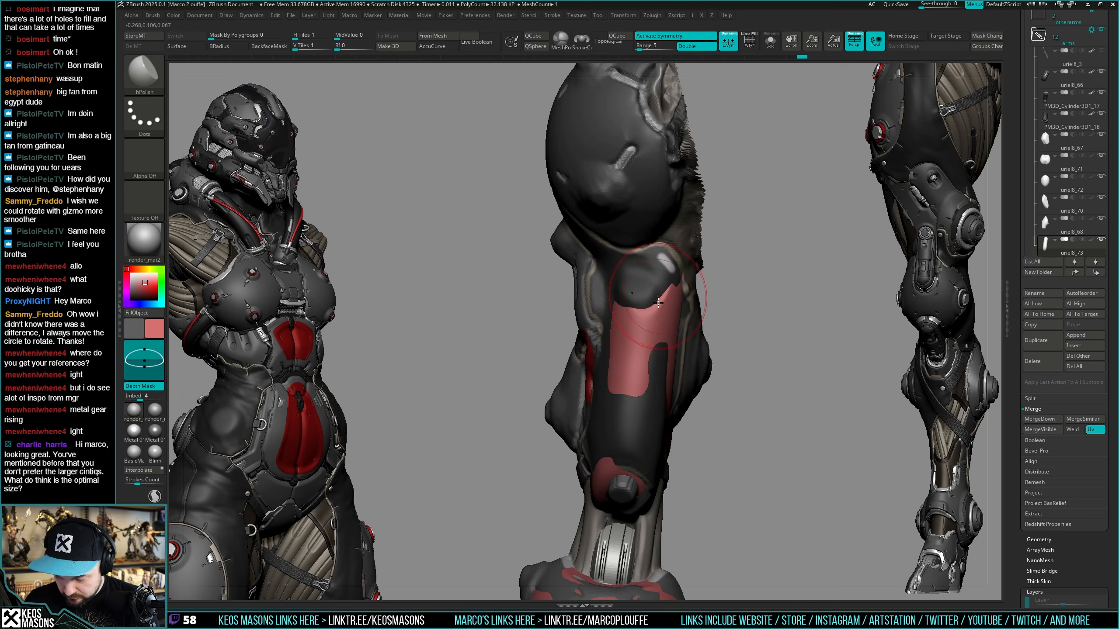
right_drag(661, 247, 716, 269)
alt+right_drag(723, 328, 633, 328)
key(shift+t)
key(alt+s)
key(alt+s)
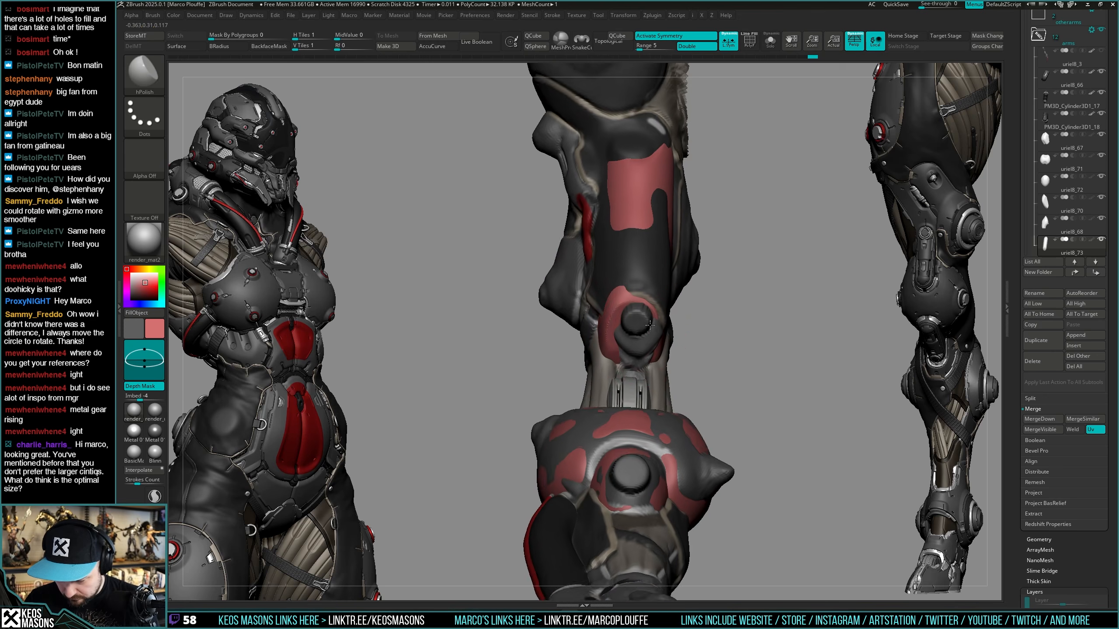
Try an Orb_Cracks stroke on the upper-arm plate near the hinge knob and undo it.
key(space)
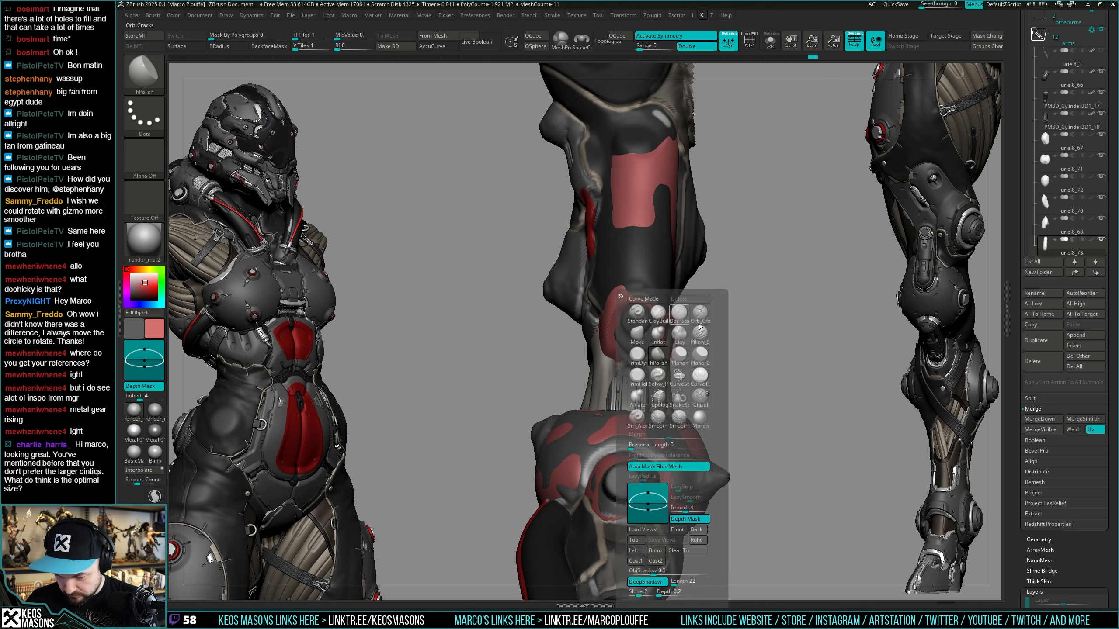
click(685, 315)
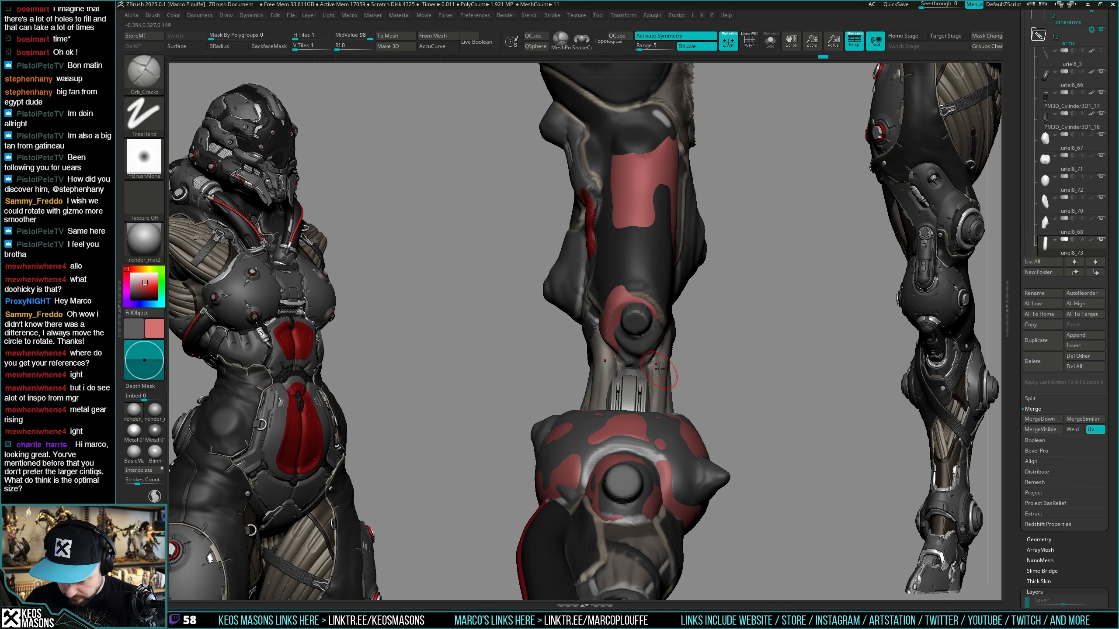
key(ctrl+z)
key(alt+s)
key(alt+s)
right_drag(670, 337, 679, 314)
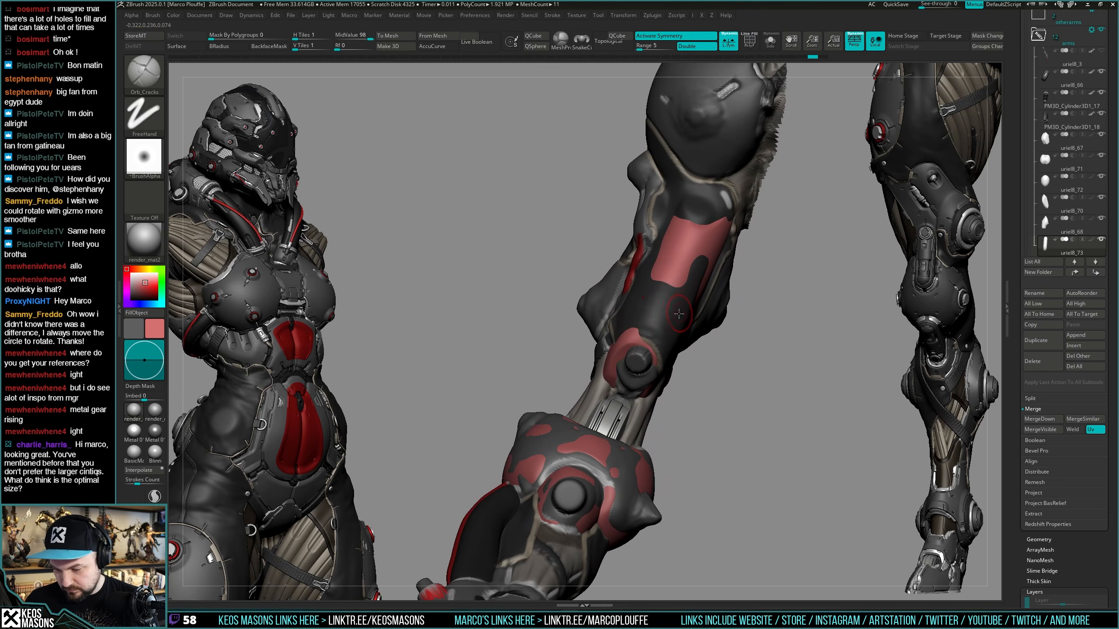
Select the arm's base mesh and adjust its surface around the upper-arm plate and hinge knob with the Move brush.
alt+click(676, 312)
key(space)
click(686, 318)
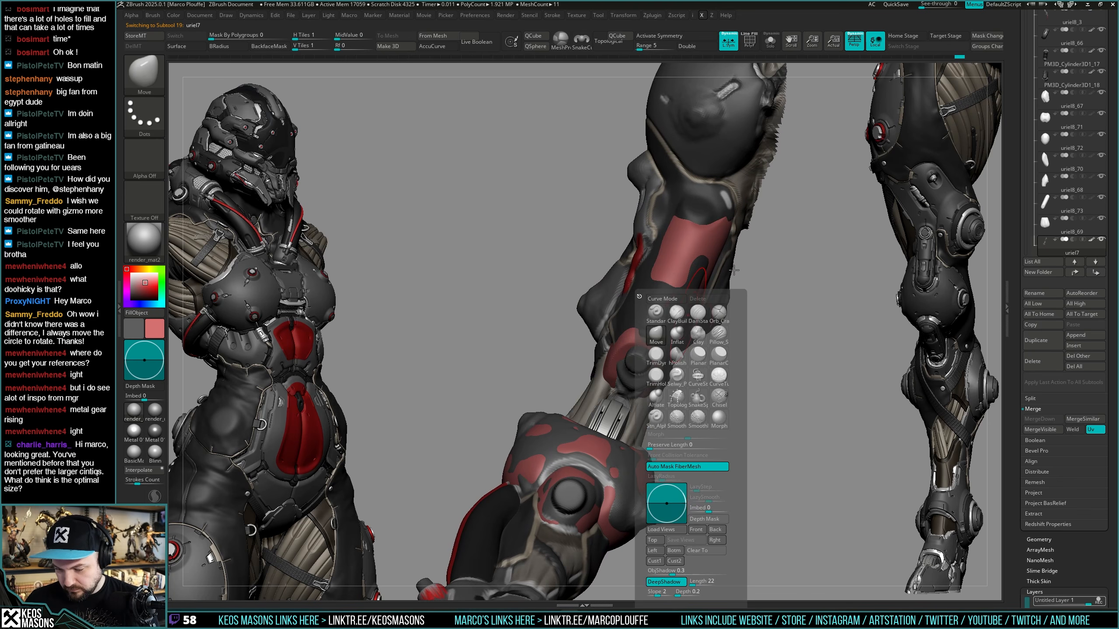
right_click(686, 319)
right_drag(686, 318, 687, 343)
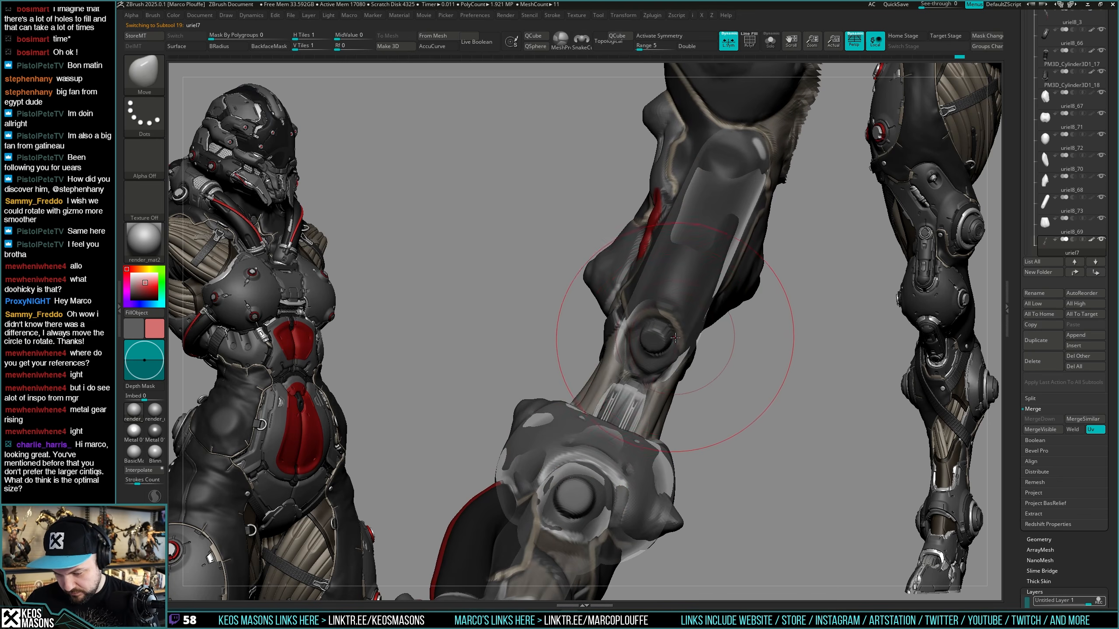
drag(687, 343, 667, 328)
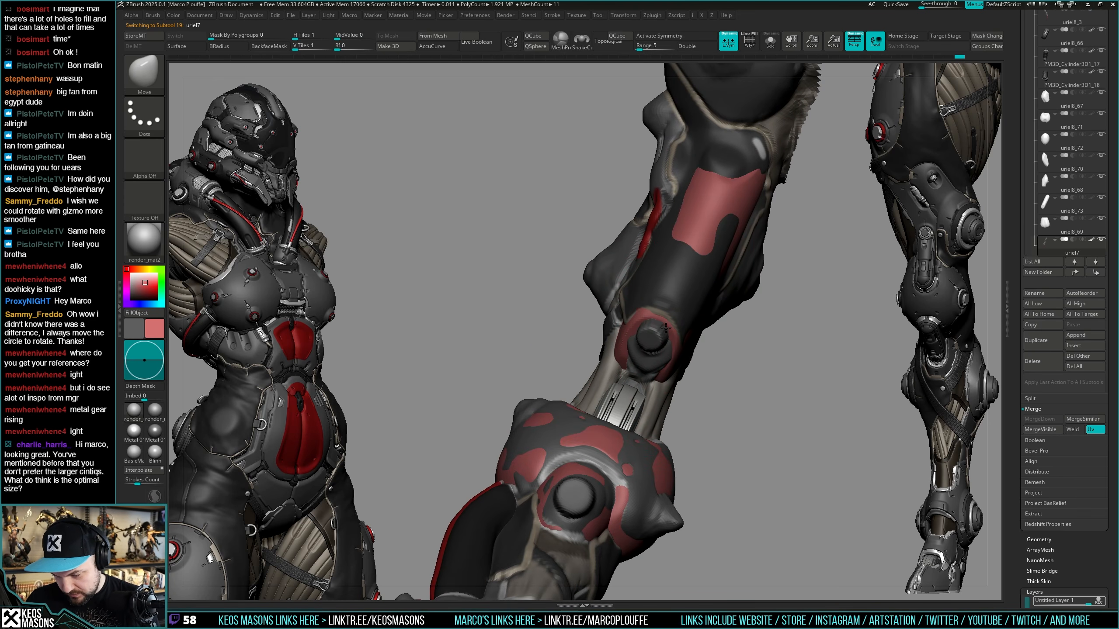
Undo and redo the latest Move strokes on the arm's base mesh to compare its fit under the upper-arm plate.
key(ctrl+z)
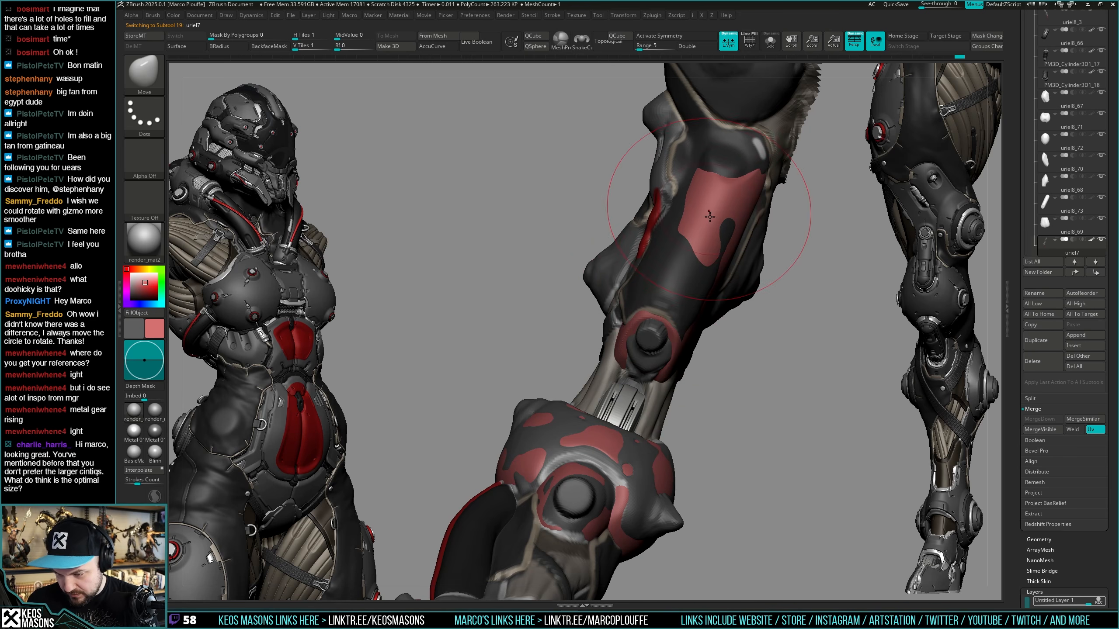
key(ctrl+z)
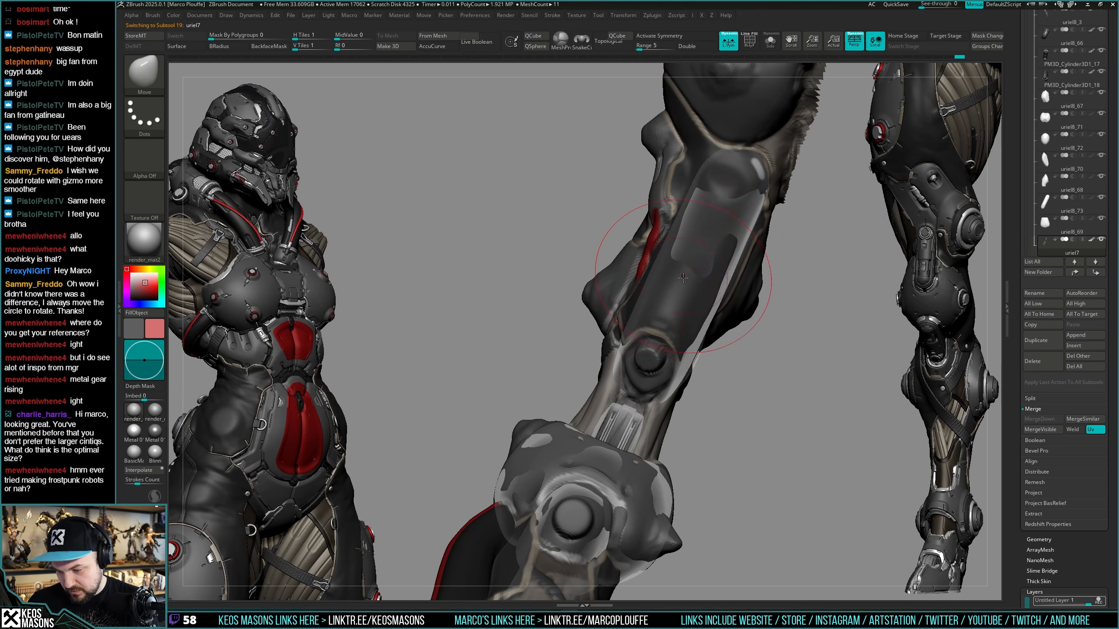
key(ctrl+shift+z)
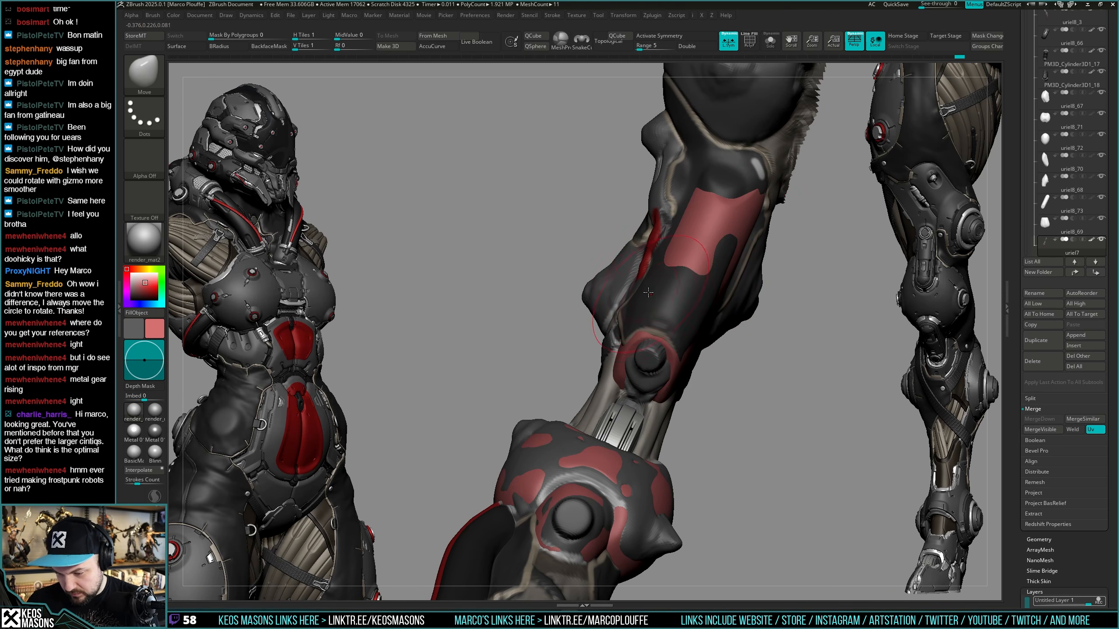
key(ctrl+z)
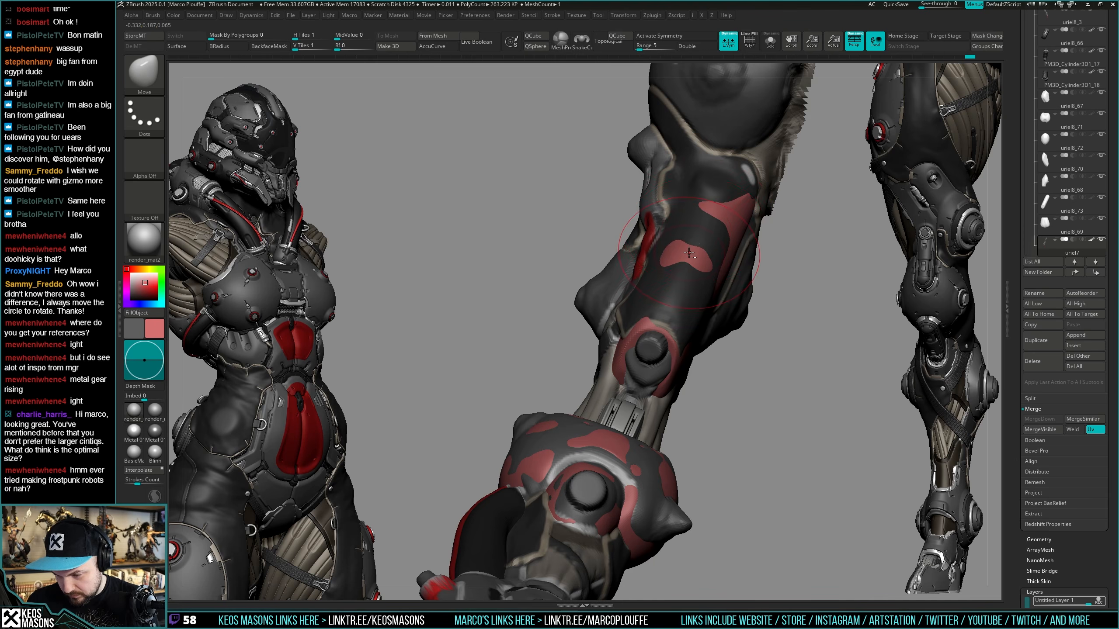
Rework the base mesh against the middle and upper end of the upper-arm plate with the Move brush, undoing unwanted strokes.
key(ctrl+z)
key(ctrl+z)
key(ctrl+z)
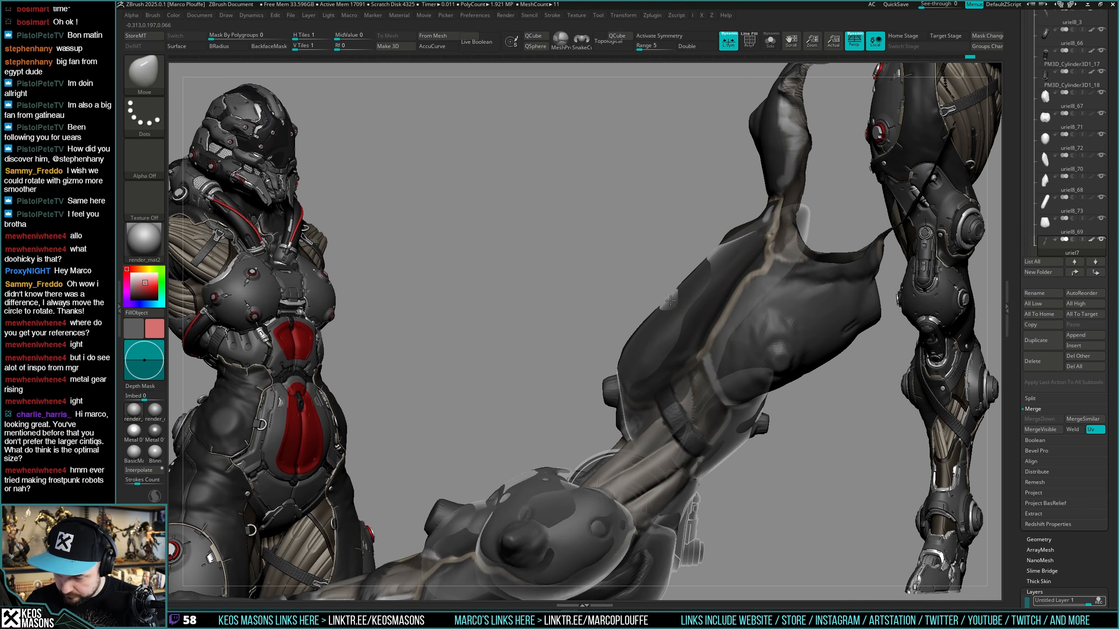
key(ctrl+z)
key(ctrl+z)
key(ctrl+z)
key(ctrl+z)
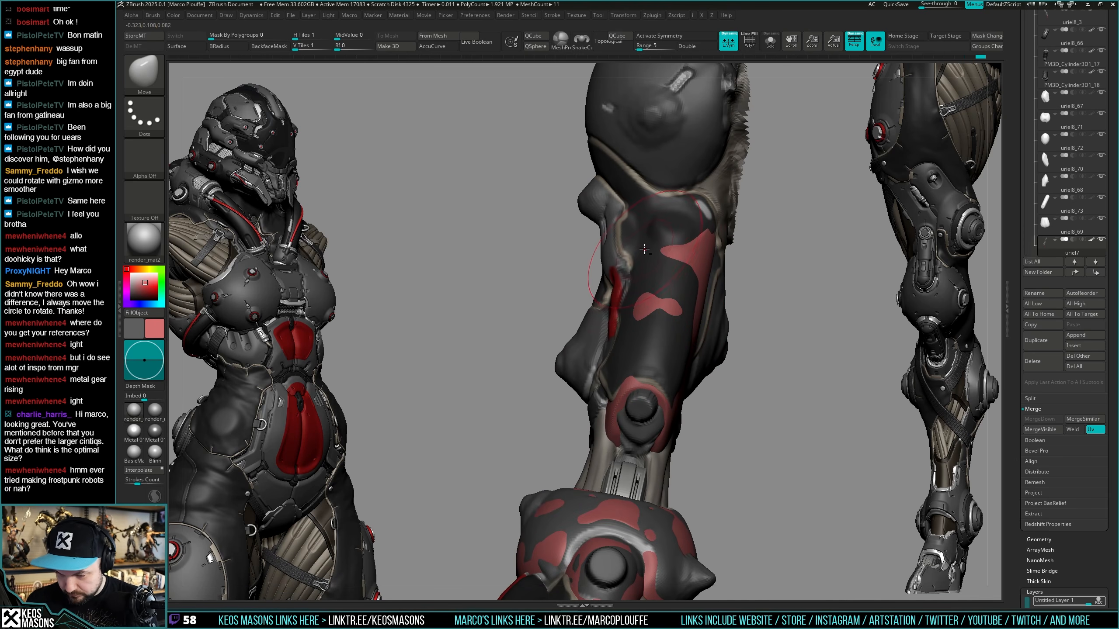
key(ctrl+z)
key(ctrl+z)
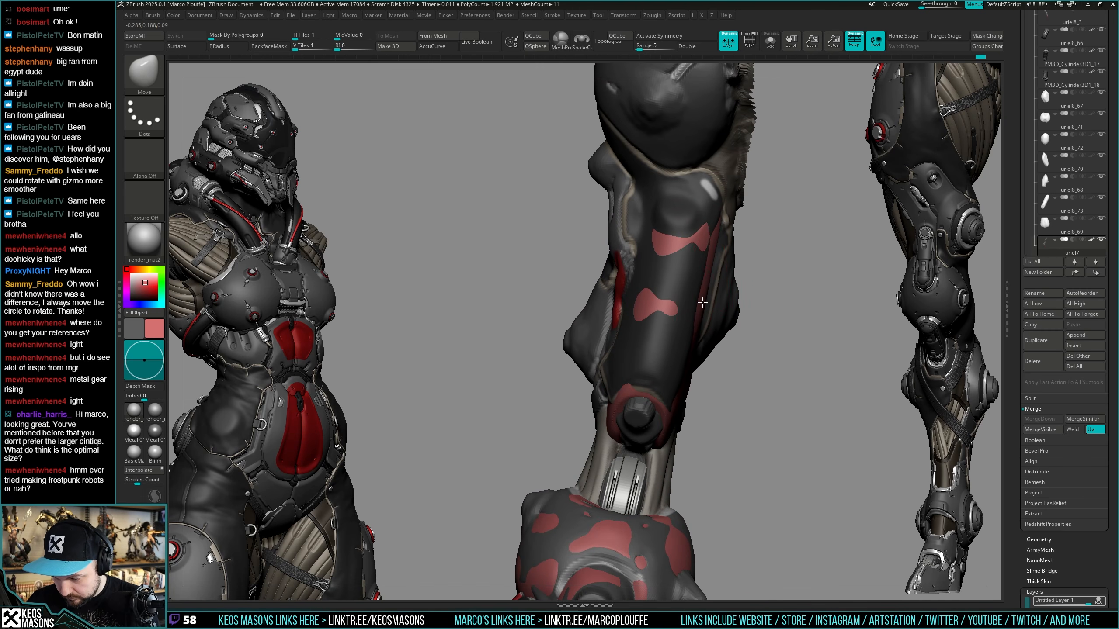
key(ctrl+z)
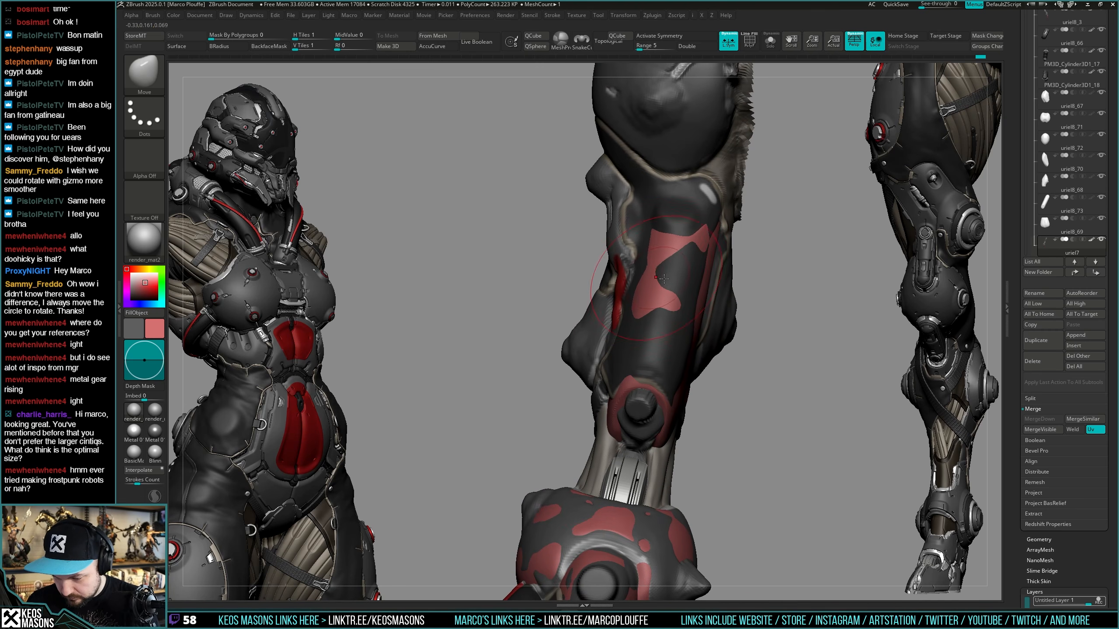
Fit the base mesh along the upper-arm plate's outer side down to the hinge knob with the Move brush.
mouse_move(664, 279)
right_down()
mouse_move(639, 276)
mouse_move(674, 277)
right_up()
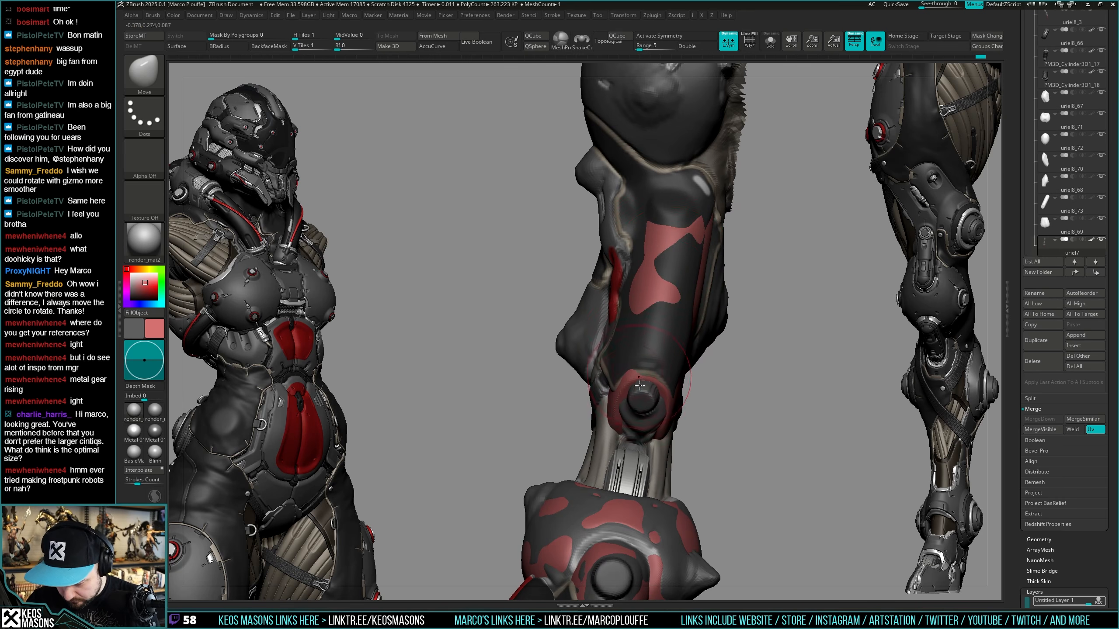
mouse_move(633, 355)
right_down()
mouse_move(659, 331)
mouse_move(662, 394)
mouse_move(638, 375)
mouse_move(685, 373)
mouse_move(676, 359)
mouse_move(664, 379)
mouse_move(674, 398)
right_up()
key(space)
right_drag(700, 338, 720, 337)
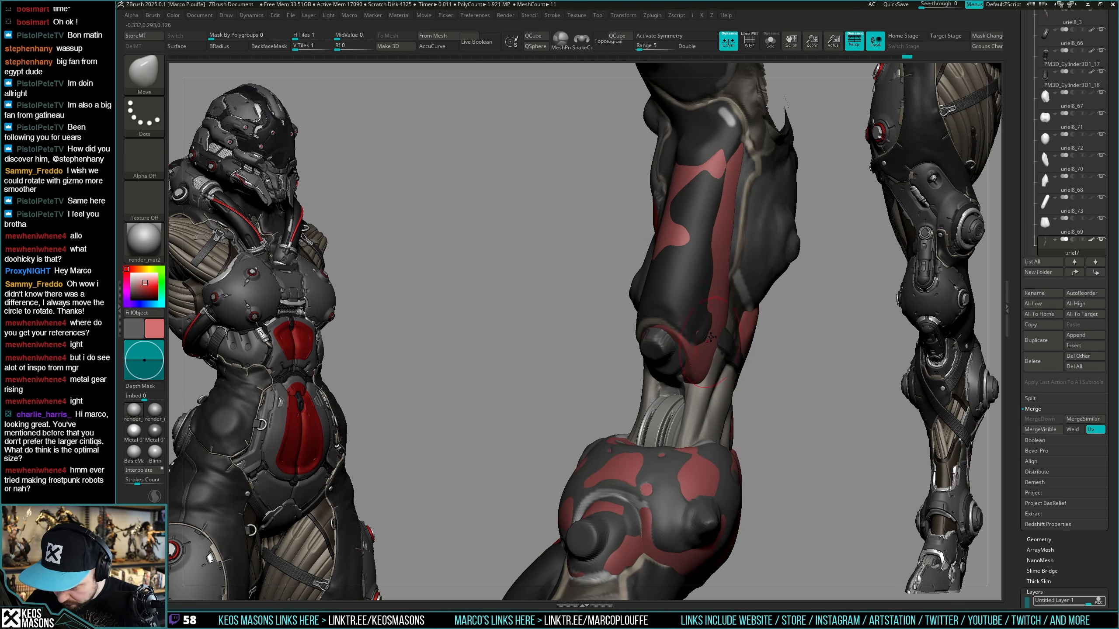
mouse_move(719, 291)
right_down()
mouse_move(723, 326)
mouse_move(724, 304)
mouse_move(735, 311)
mouse_move(723, 314)
right_up()
Isolate the arm's base mesh and bring up the brush selection.
key(alt+s)
key(space)
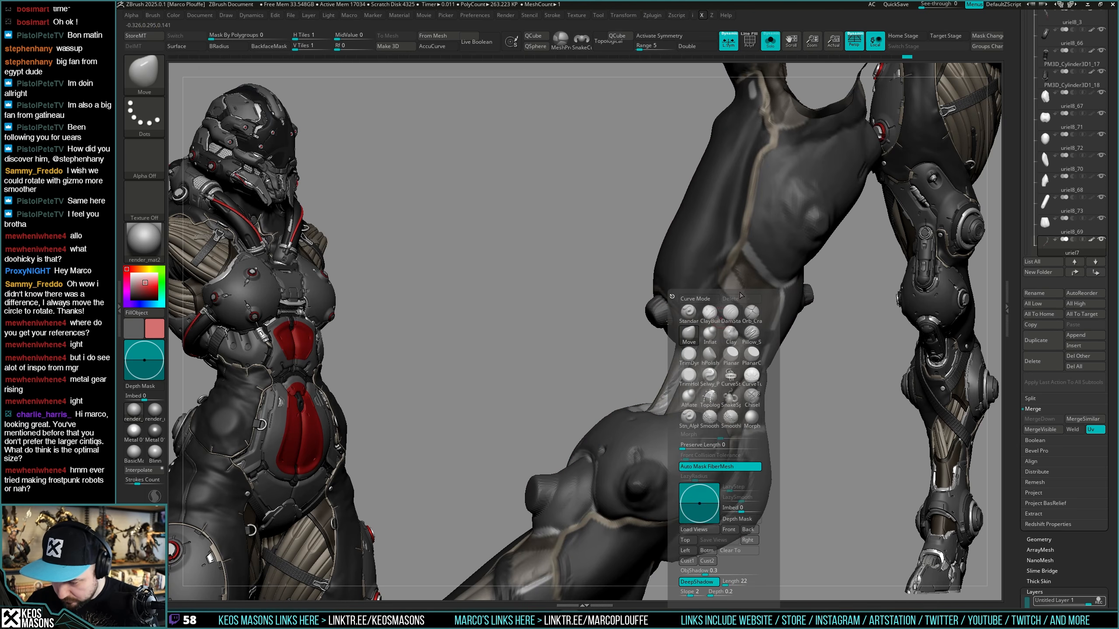
Isolate the elongated red piece uriel8_73 inside the limb and switch to the hPolish brush.
click(734, 349)
key(alt+s)
right_drag(836, 220, 719, 314)
key(space)
key(space)
key(b)
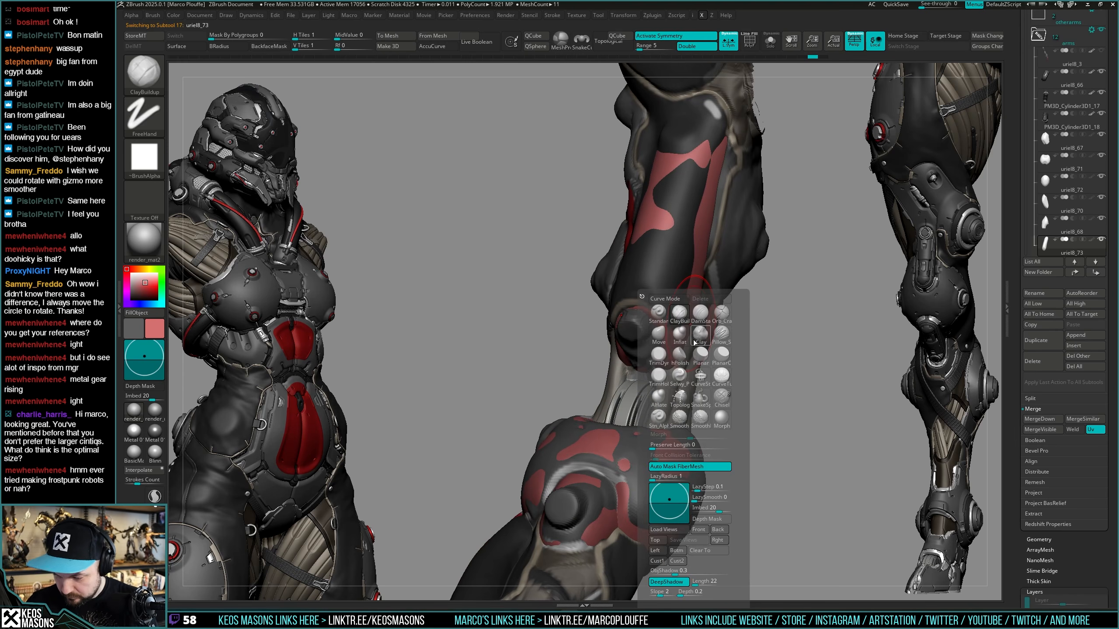
click(705, 379)
alt+click(708, 226)
key(alt+s)
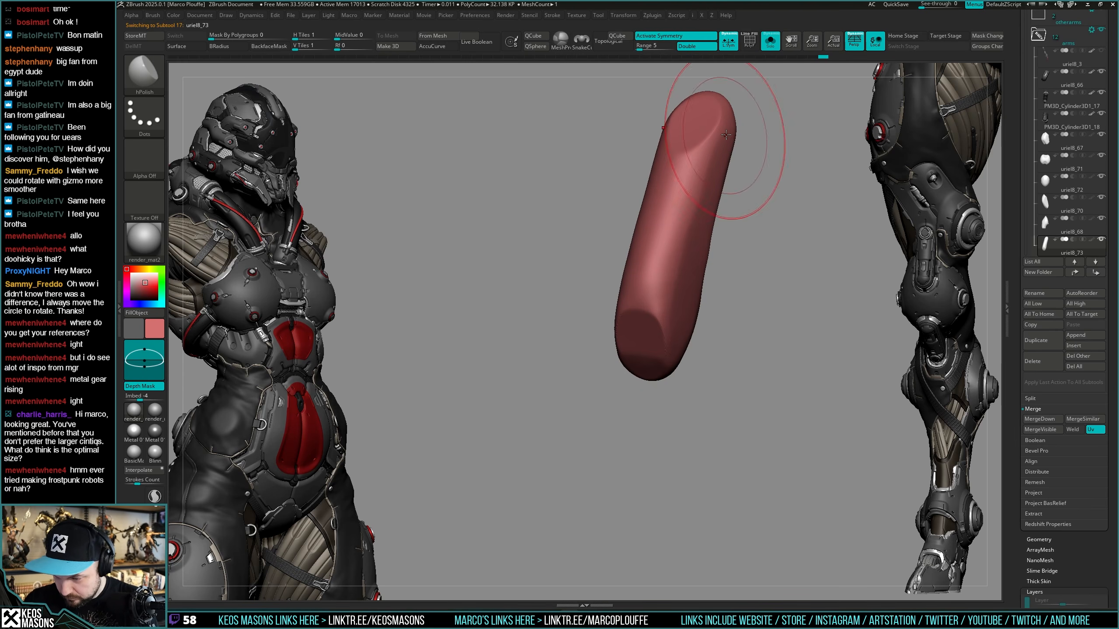
Polish the long front planes and lower end of the isolated red piece with hPolish.
drag(690, 303, 698, 208)
key(space)
right_drag(697, 194, 686, 220)
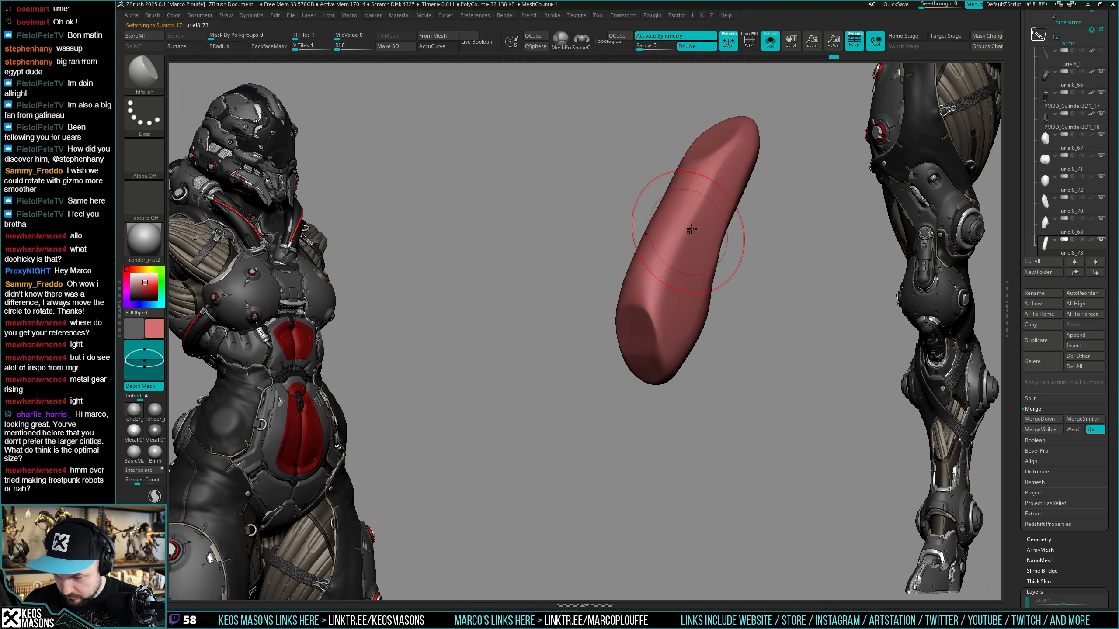
key(space)
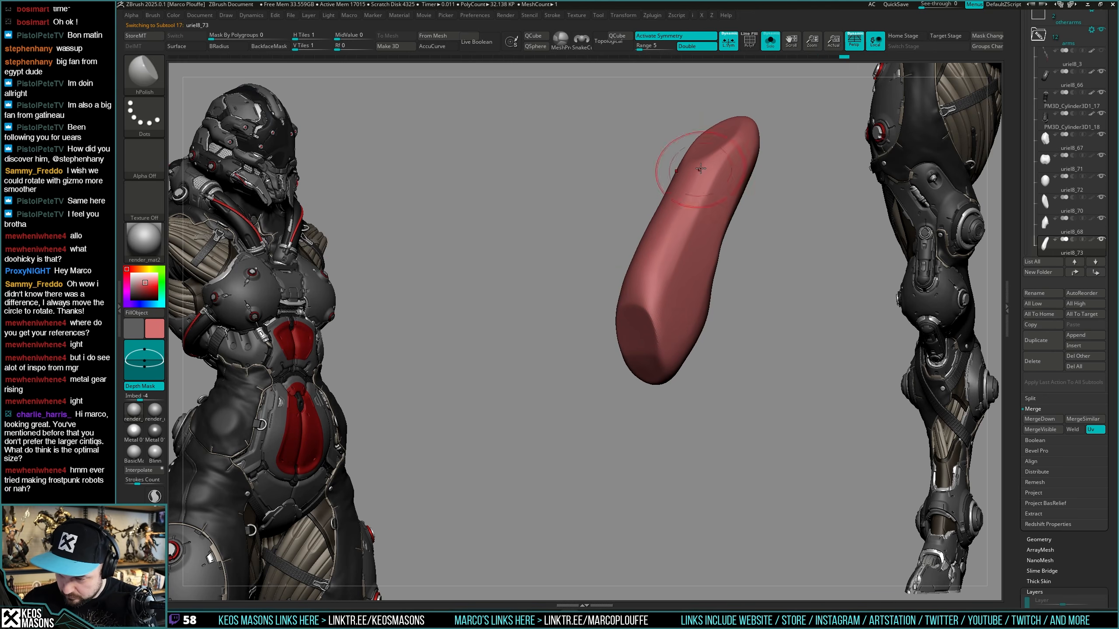
drag(656, 300, 655, 344)
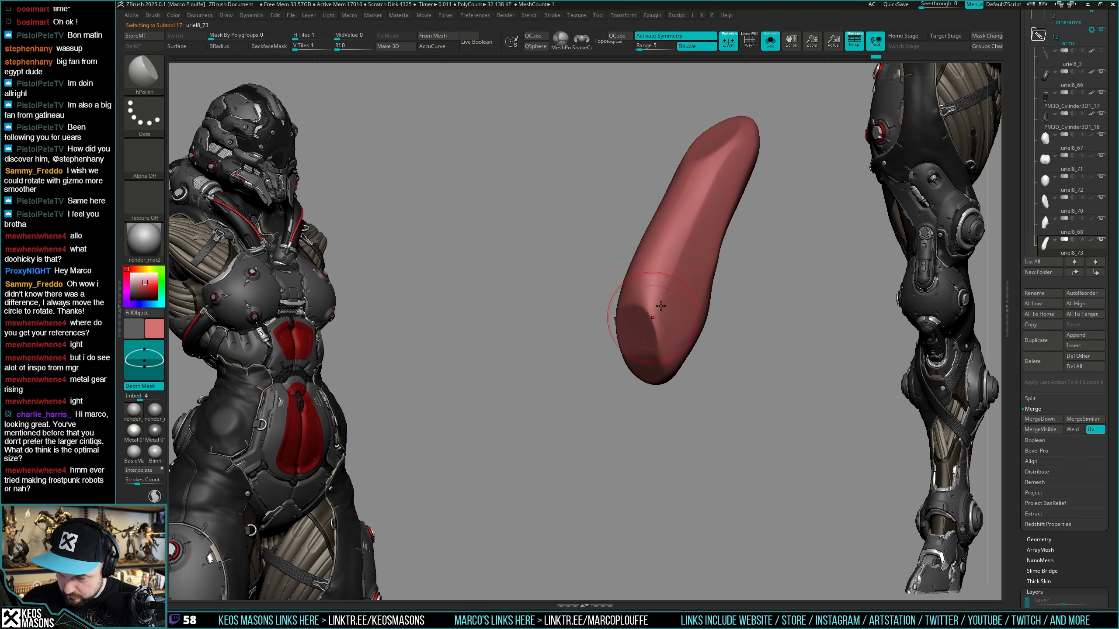
key(shift+s)
right_drag(630, 328, 656, 364)
key(space)
key(shift+s)
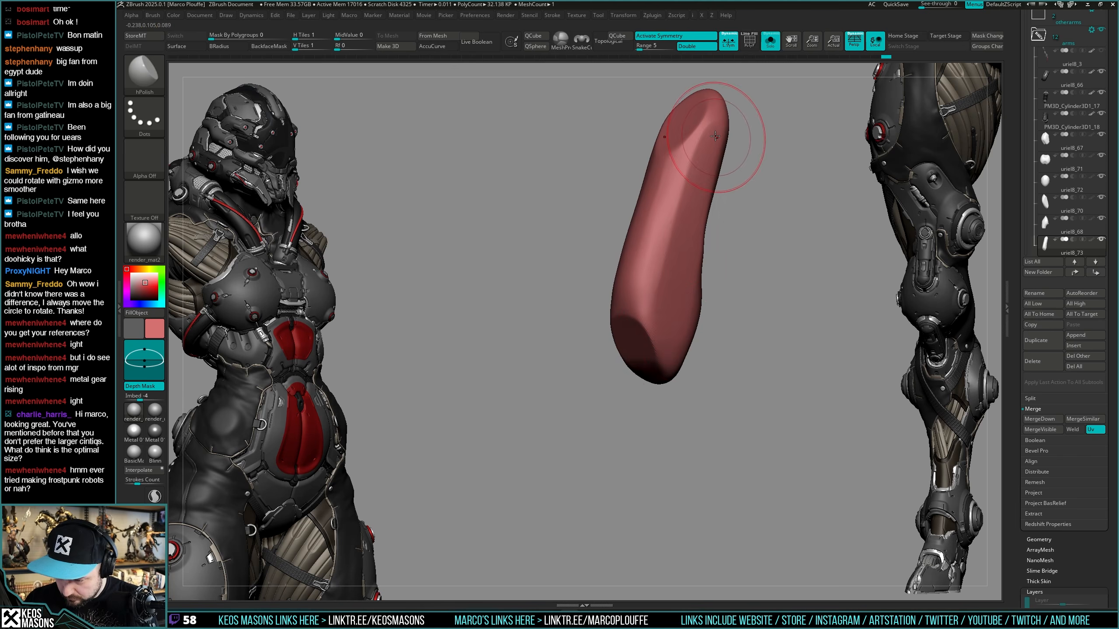
right_drag(683, 298, 724, 375)
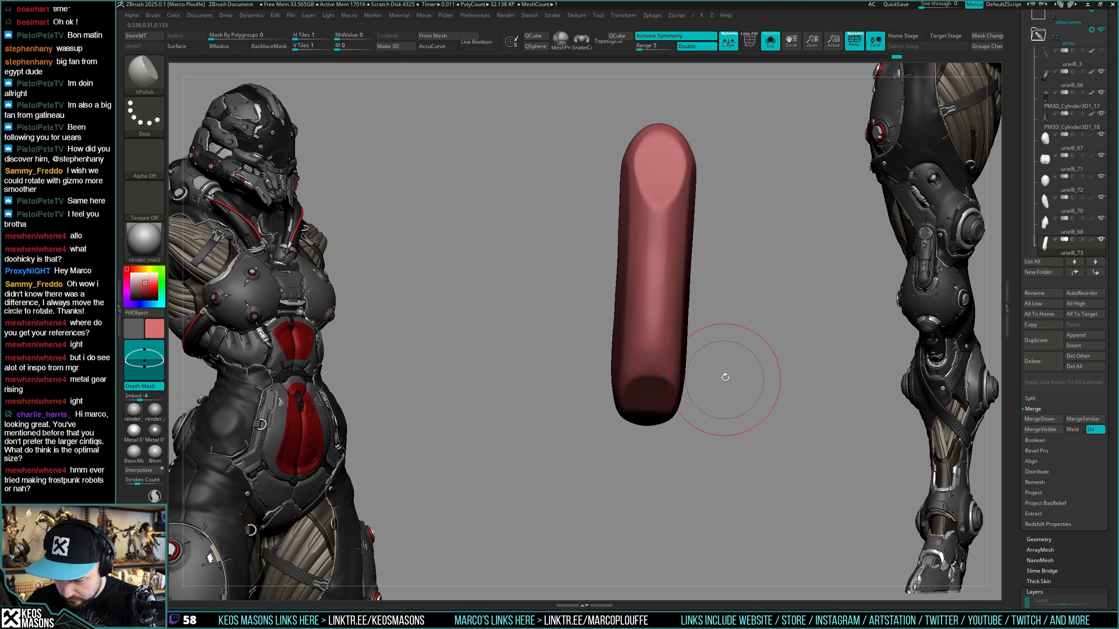
key(space)
drag(687, 246, 674, 375)
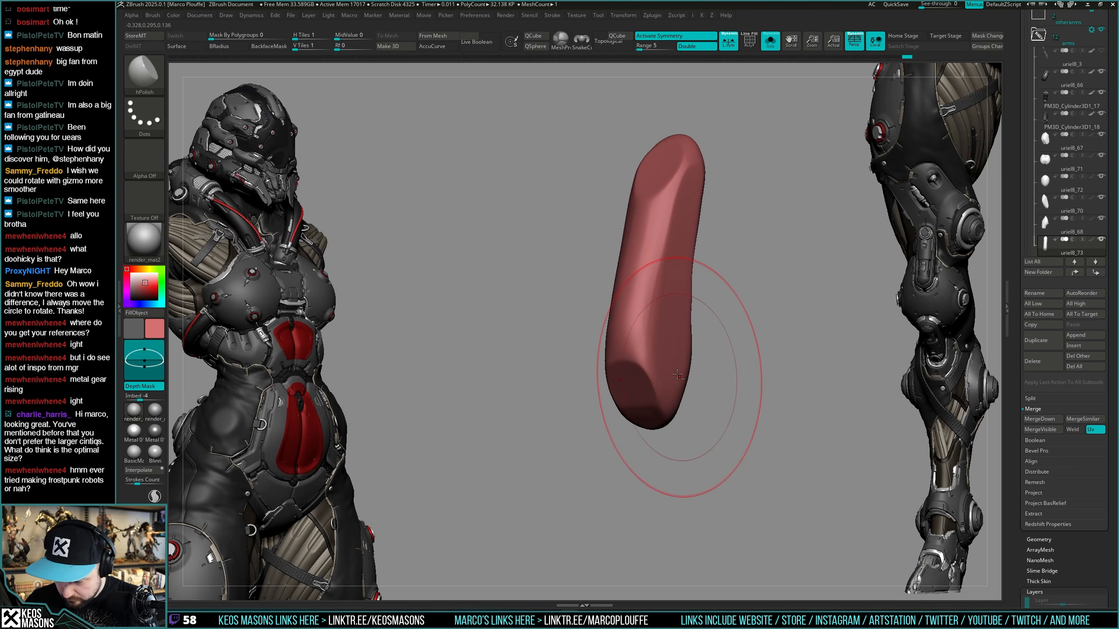
Resize the hPolish brush, flatten the red piece's upper end and long side, and bring back the surrounding parts.
alt+right_drag(680, 381, 674, 343)
key(shift+s)
key(shift+s)
key(space)
drag(683, 148, 670, 149)
key(space)
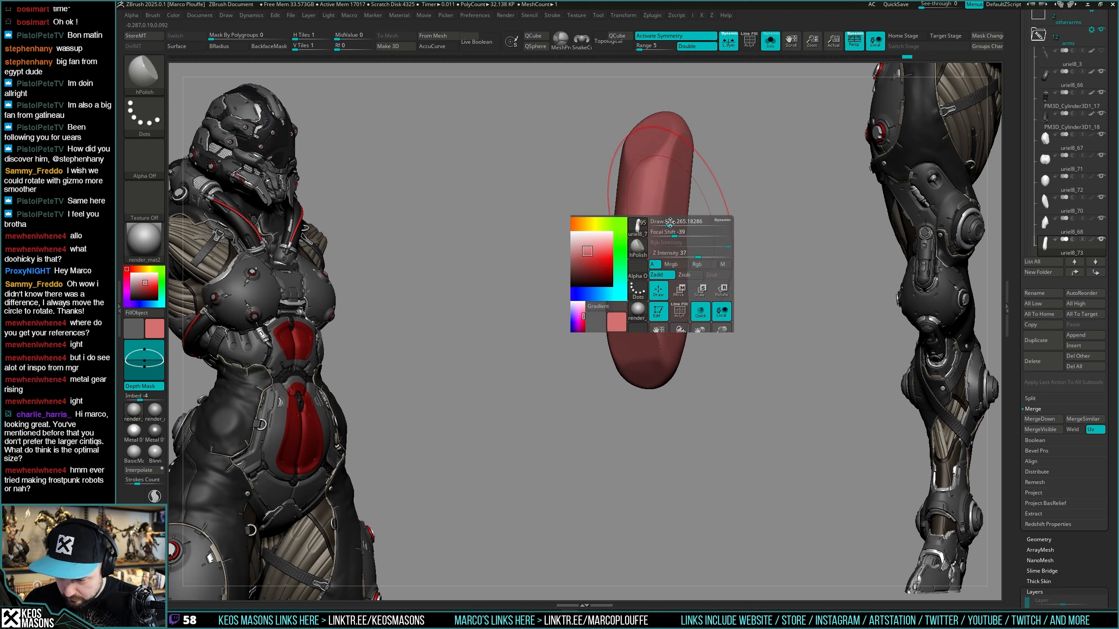
drag(700, 220, 692, 220)
mouse_move(647, 181)
mouse_down()
mouse_move(636, 302)
mouse_move(645, 256)
mouse_up()
mouse_move(644, 177)
mouse_down()
mouse_move(629, 286)
mouse_move(627, 264)
mouse_up()
drag(651, 201, 638, 268)
key(alt+s)
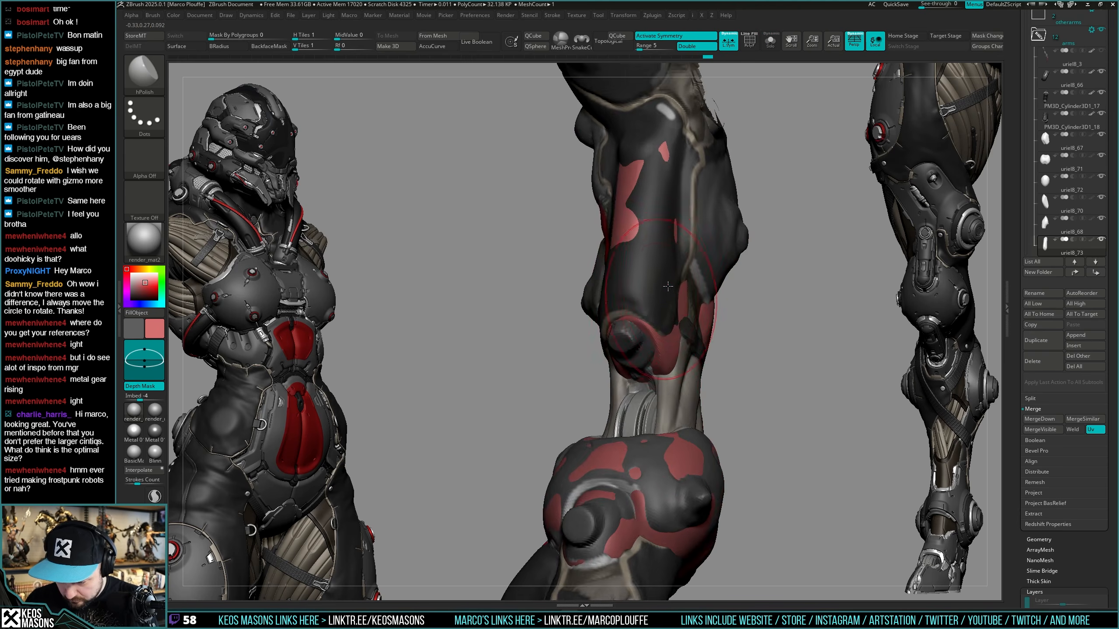
Switch to the Orb_Cracks brush and smooth the red piece lengthwise along the front of the limb.
mouse_move(639, 282)
right_down()
mouse_move(657, 300)
mouse_move(749, 265)
mouse_move(669, 317)
mouse_move(661, 353)
mouse_move(676, 348)
right_up()
key(x)
click(700, 313)
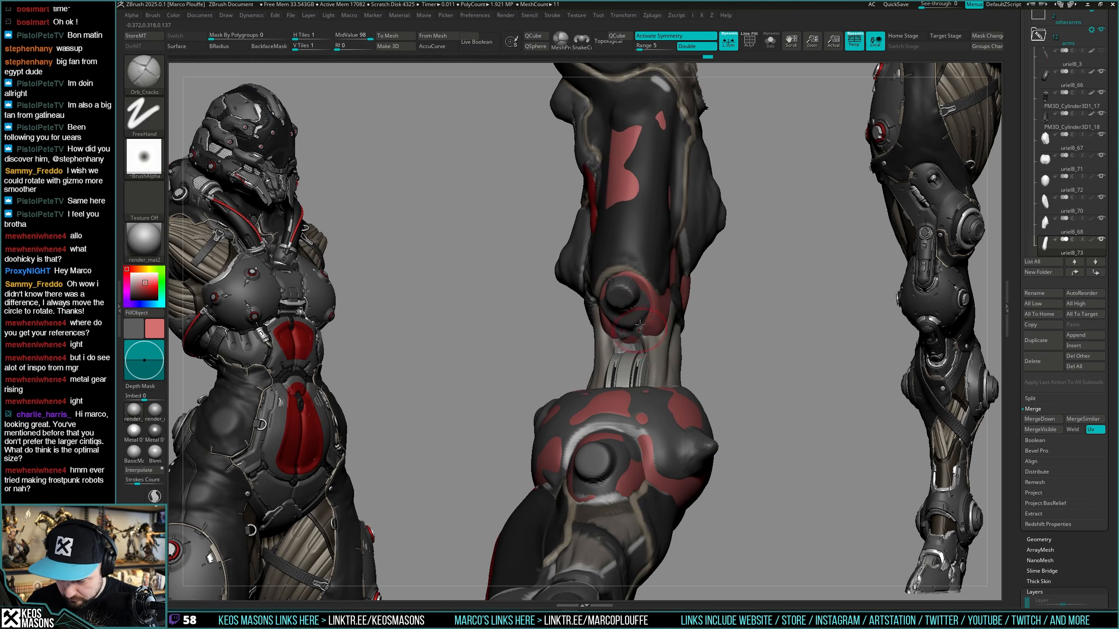
right_drag(640, 343, 608, 347)
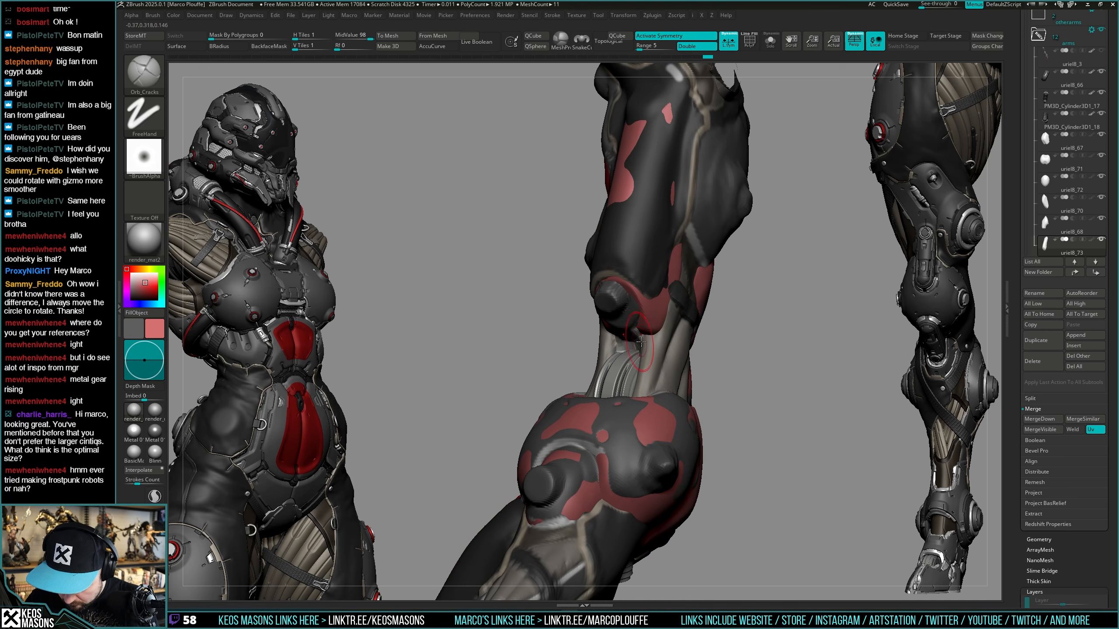
right_drag(670, 318, 690, 266)
mouse_move(699, 211)
right_down()
mouse_move(687, 246)
mouse_move(739, 295)
mouse_move(723, 265)
mouse_move(719, 284)
right_up()
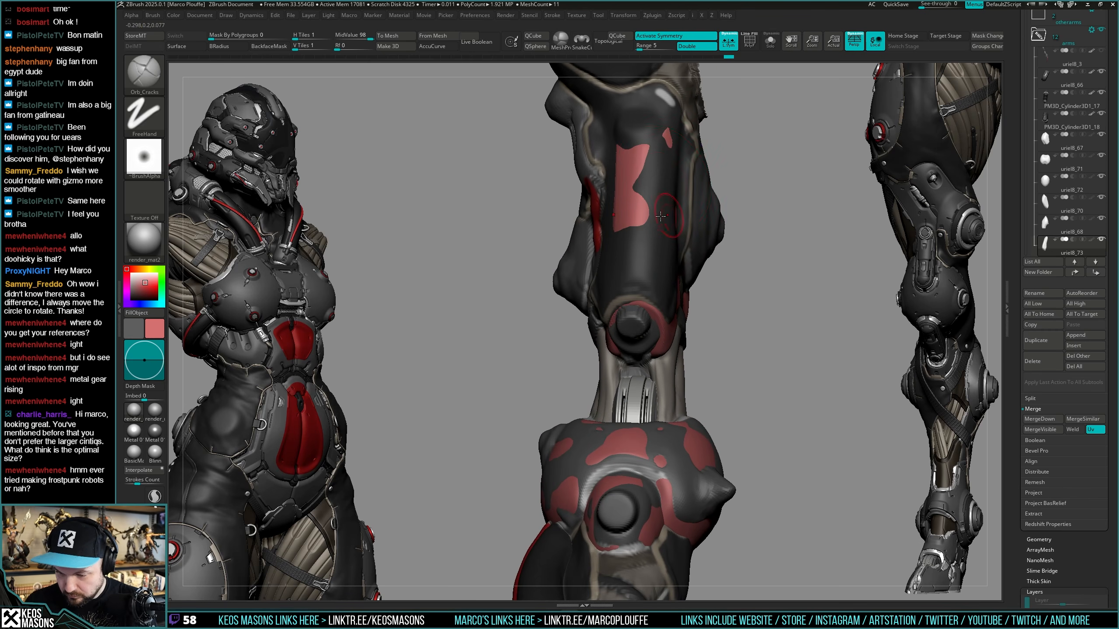
shift+drag(656, 123, 673, 375)
mouse_move(672, 376)
right_down()
mouse_move(686, 289)
mouse_move(674, 282)
right_up()
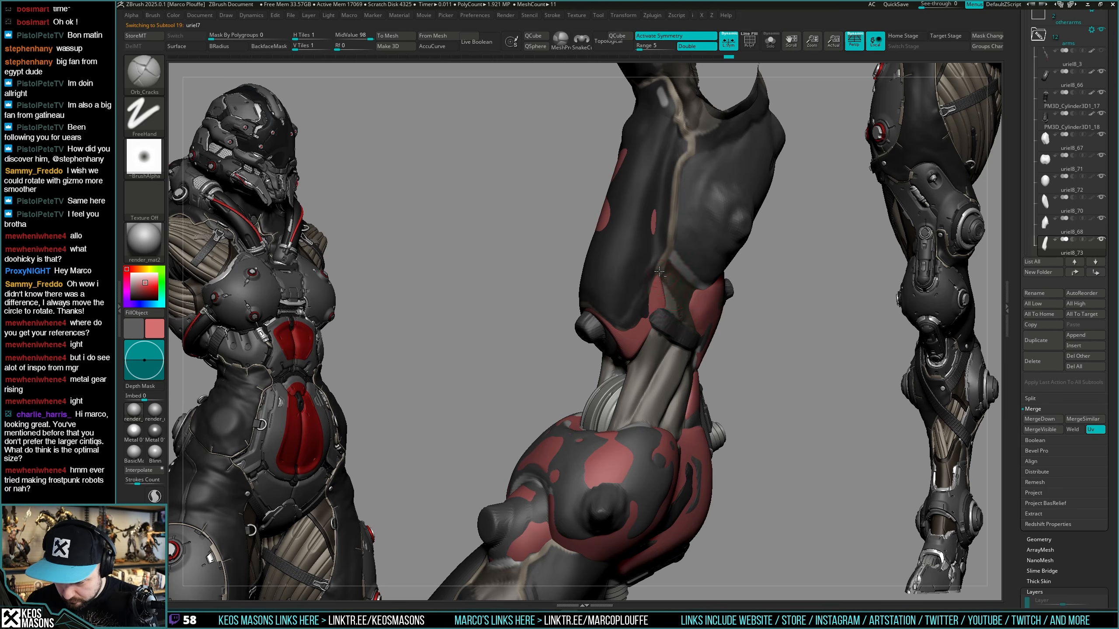
Select the dark shell uriel7 and build up a strap across the joint bend with ClayBuildup.
key(b)
key(c)
key(b)
key(space)
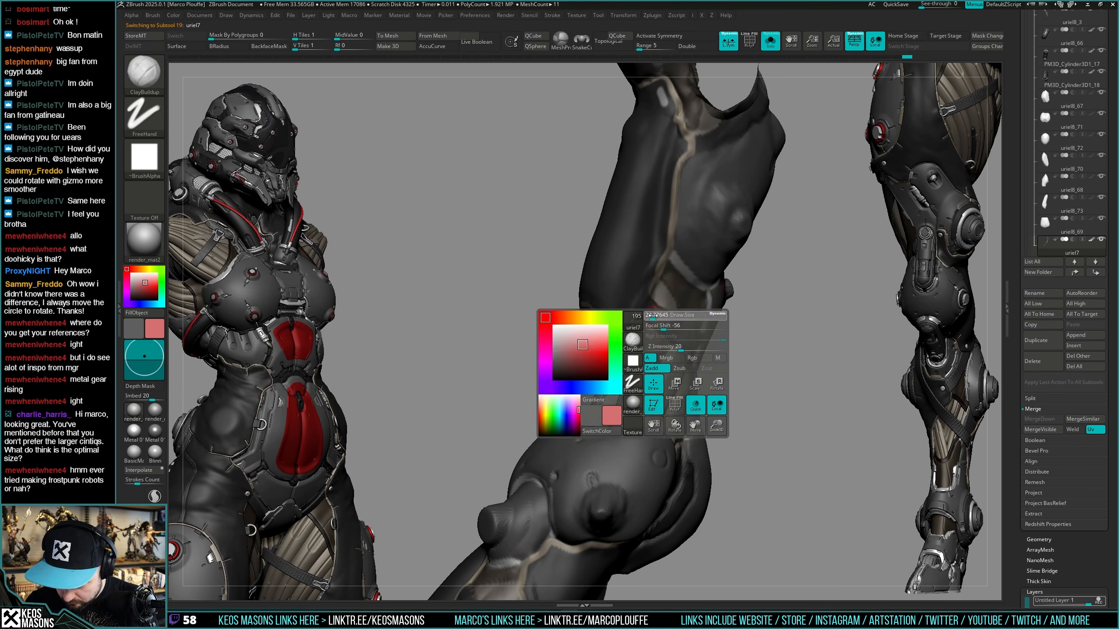
key(alt+s)
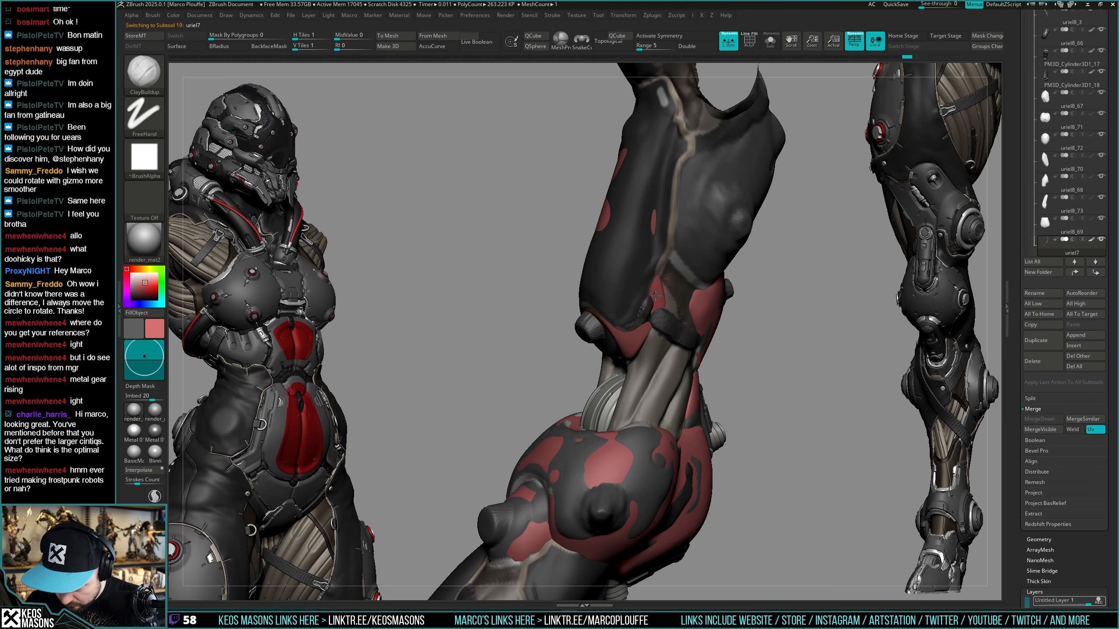
right_drag(661, 270, 676, 264)
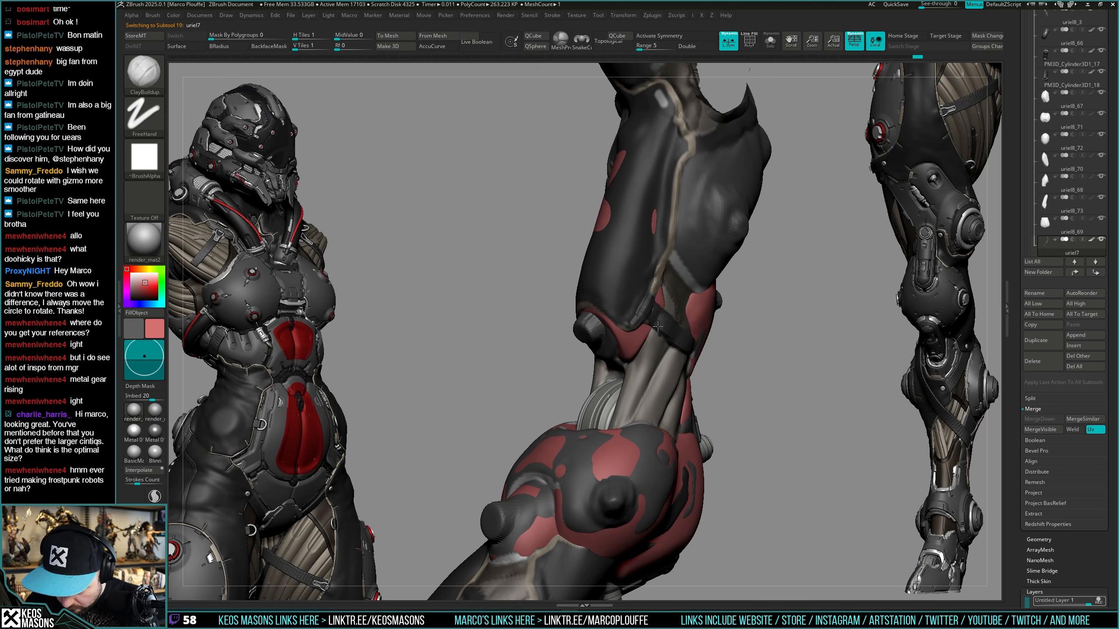
mouse_move(655, 307)
right_down()
mouse_move(676, 289)
mouse_move(665, 305)
right_up()
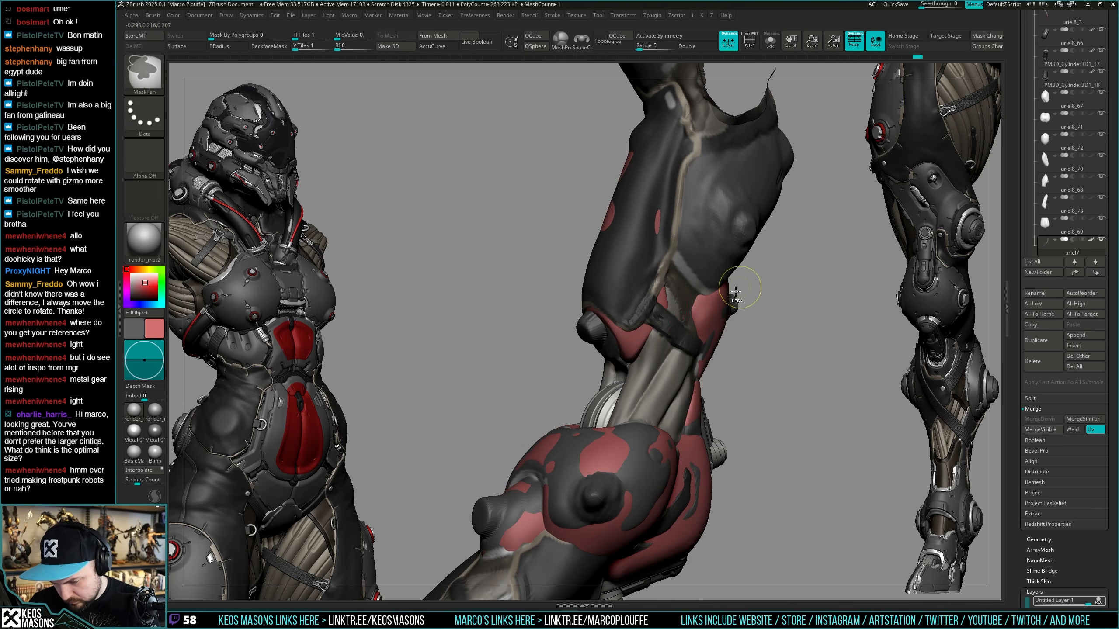
Pull the uriel7 shell's edge beside the joint strap into shape with the Move brush.
key(b)
key(m)
key(v)
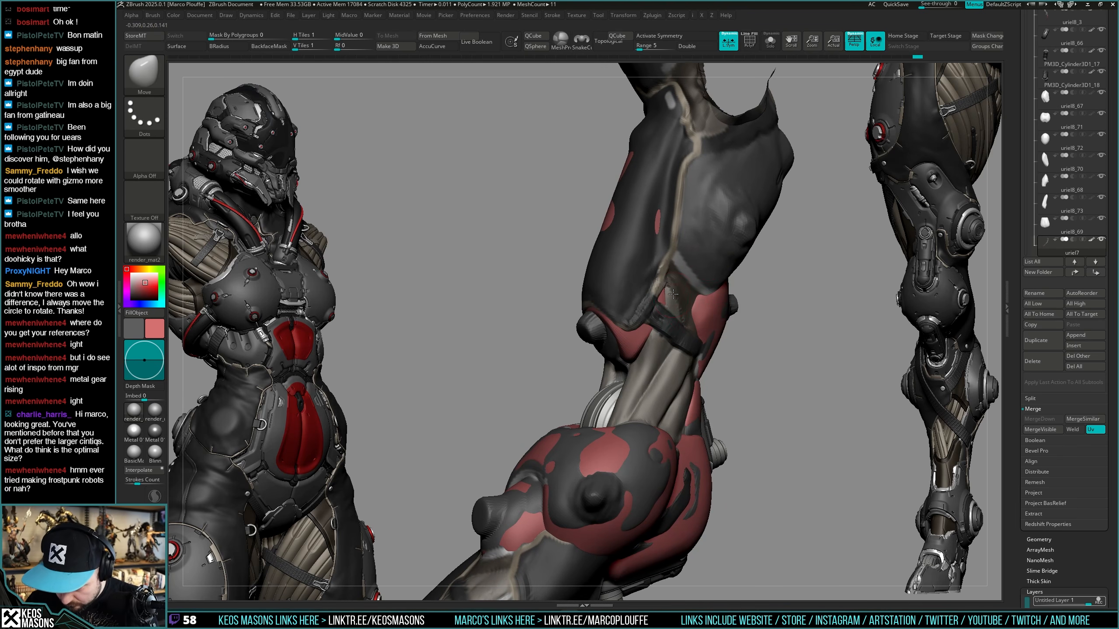
drag(674, 302, 666, 325)
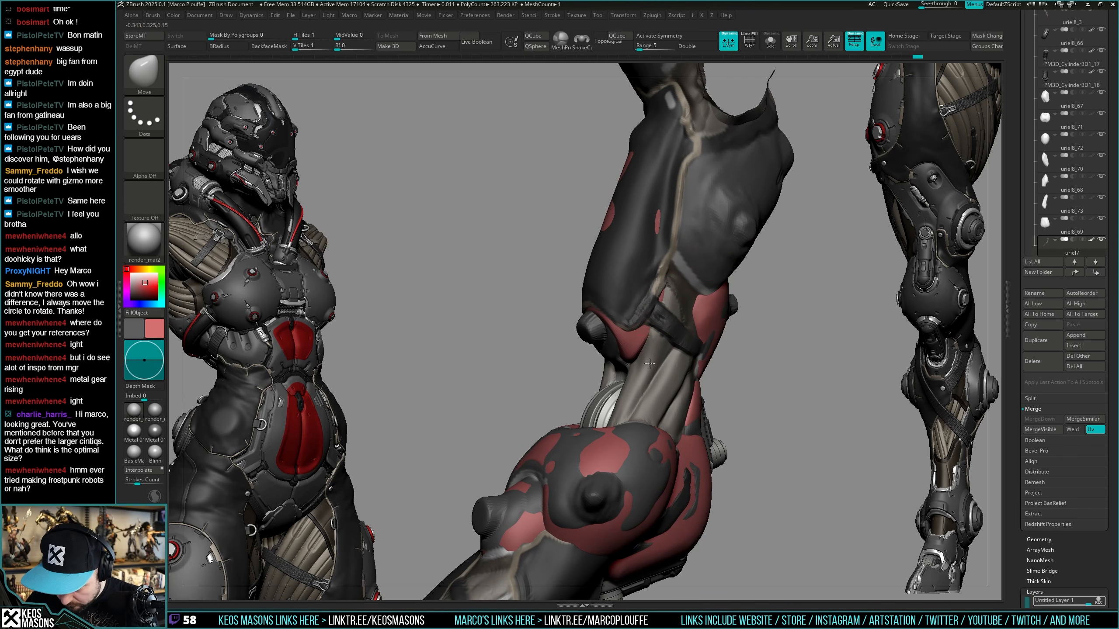
mouse_move(653, 345)
right_down()
mouse_move(668, 287)
mouse_move(662, 319)
right_up()
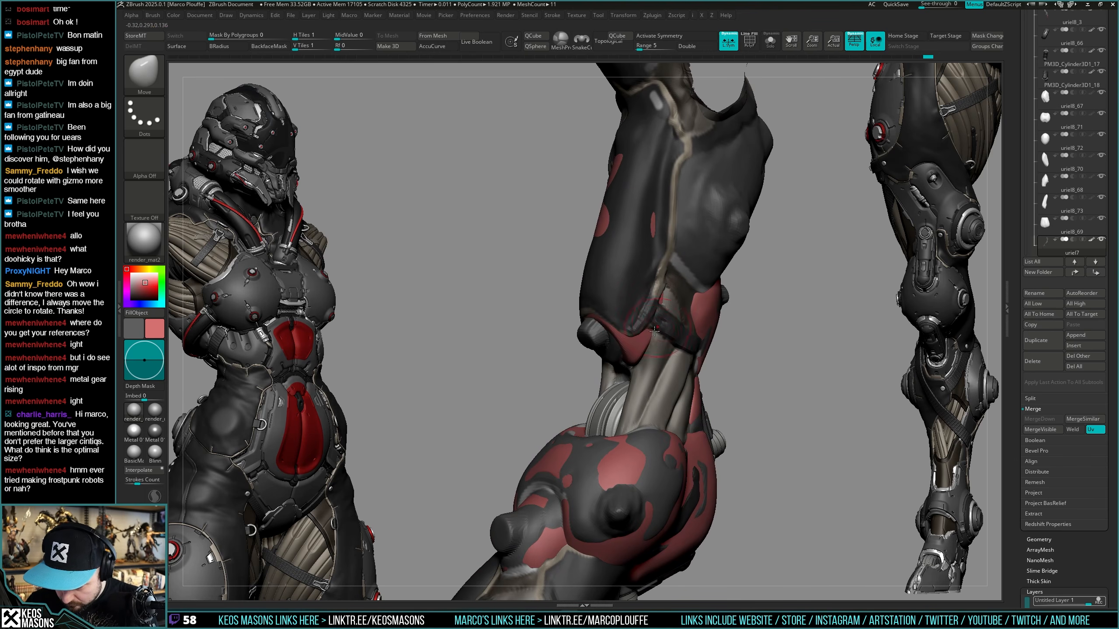
Select the red piece uriel8_73 with the surrounding parts ghosted, and switch to the Orb_Cracks brush.
alt+click(680, 304)
key(space)
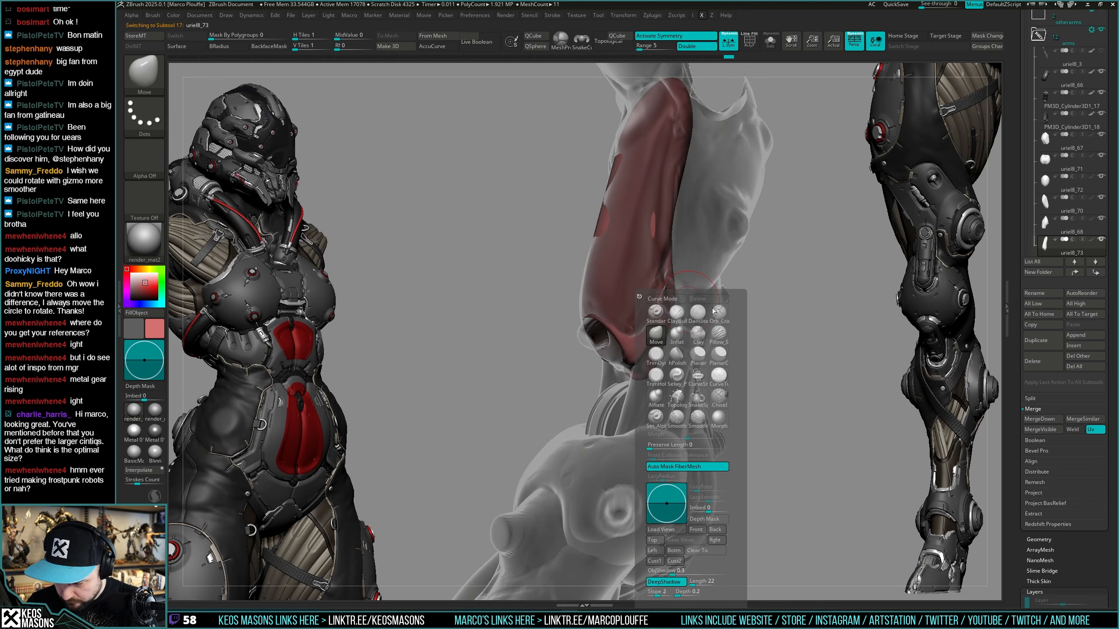
click(718, 315)
right_drag(704, 265, 675, 240)
key(shift+t)
key(shift+t)
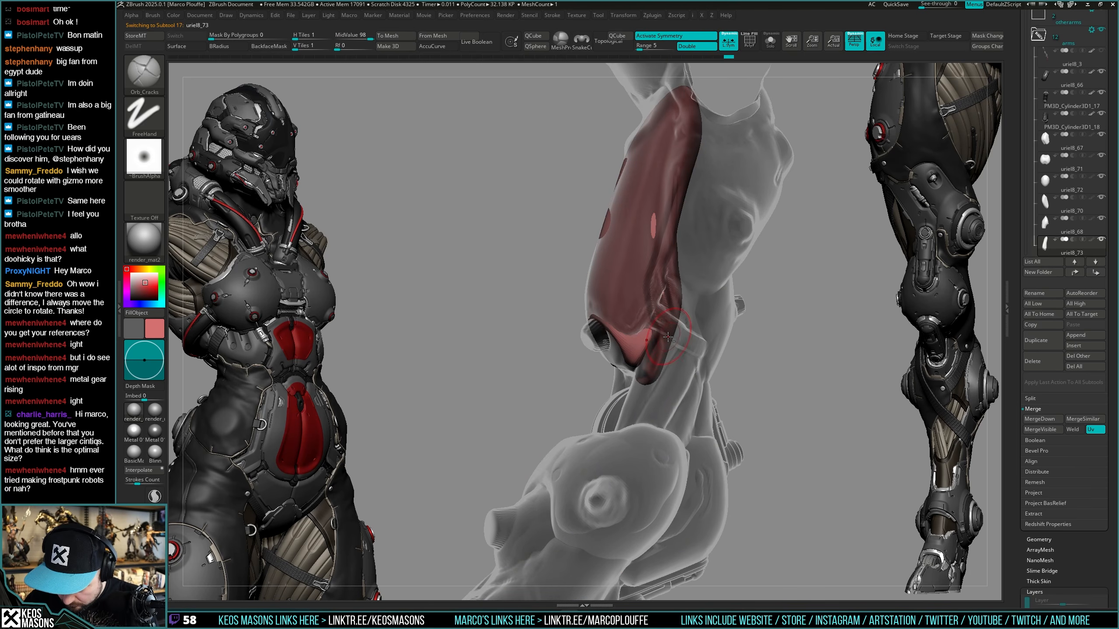
key(shift+t)
Isolate the red piece, smooth the groove near its lower tip, and restore the other parts' visibility.
right_drag(668, 337, 680, 326)
key(shift+s)
shift+drag(674, 324, 677, 303)
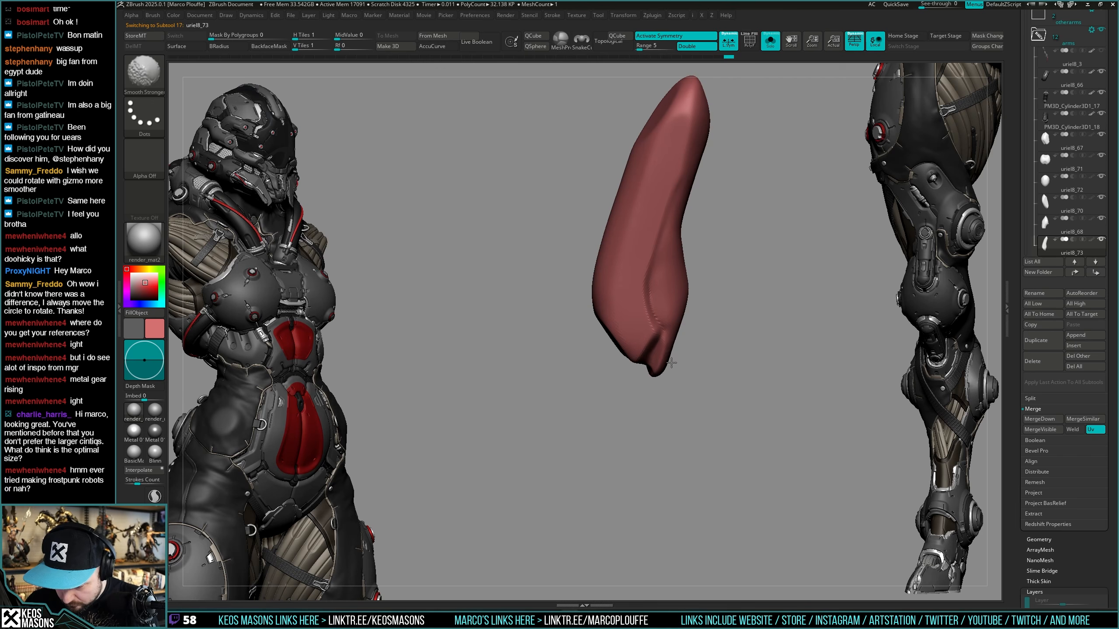
shift+drag(684, 306, 687, 303)
mouse_move(696, 304)
right_down()
mouse_move(717, 299)
mouse_move(727, 333)
mouse_move(648, 340)
mouse_move(637, 368)
mouse_move(662, 332)
mouse_move(626, 333)
mouse_move(656, 284)
mouse_move(670, 339)
right_up()
key(shift+s)
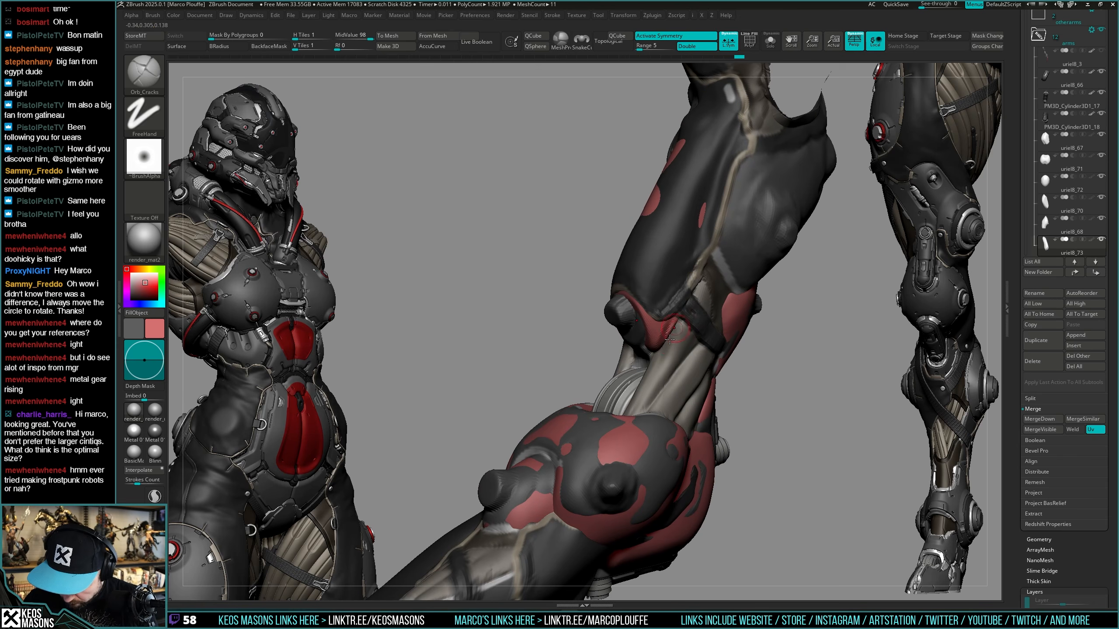
Select the dark uriel7 shell and refine the strap at the joint bend with the ClayBuildup brush.
alt+click(677, 337)
right_click(656, 394)
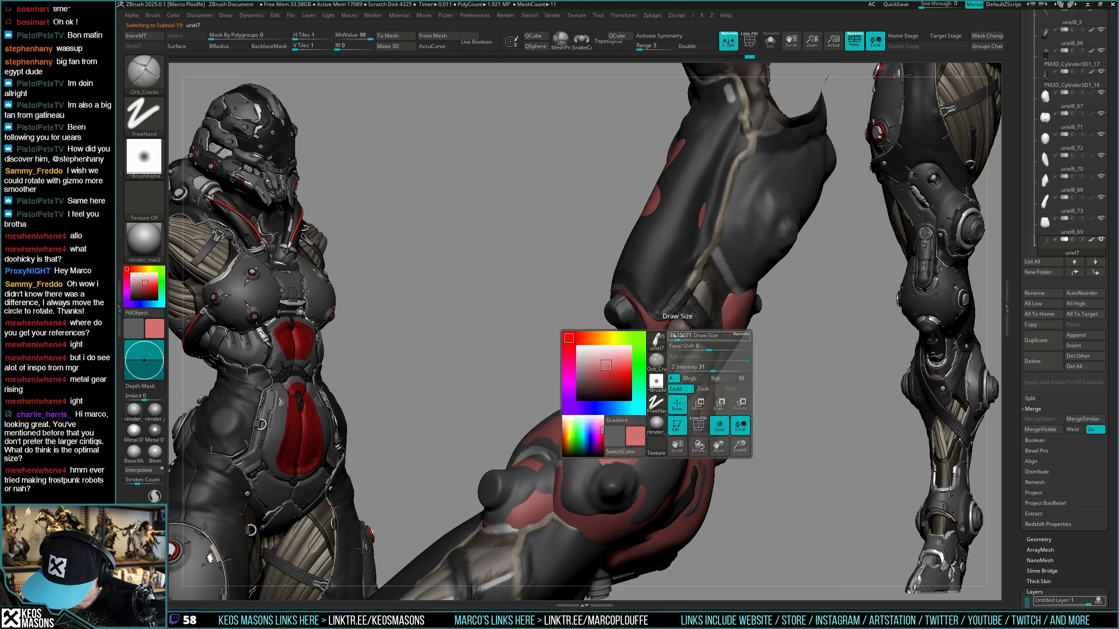
right_drag(740, 426, 719, 448)
key(x)
click(666, 314)
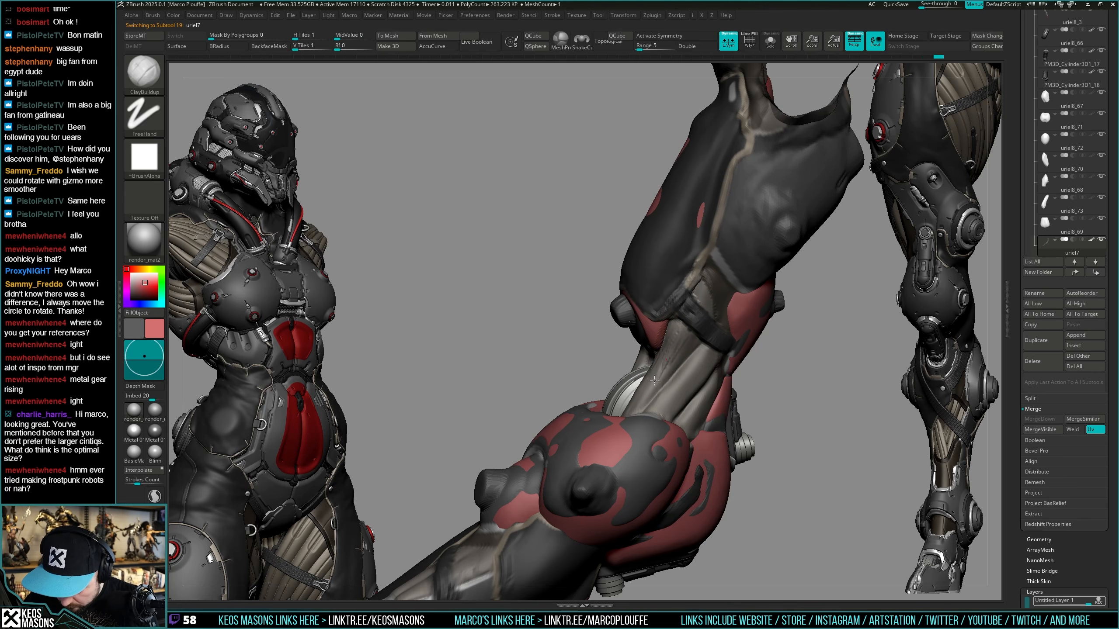
key(shift)
mouse_move(648, 386)
mouse_down()
mouse_move(714, 353)
mouse_move(700, 342)
mouse_up()
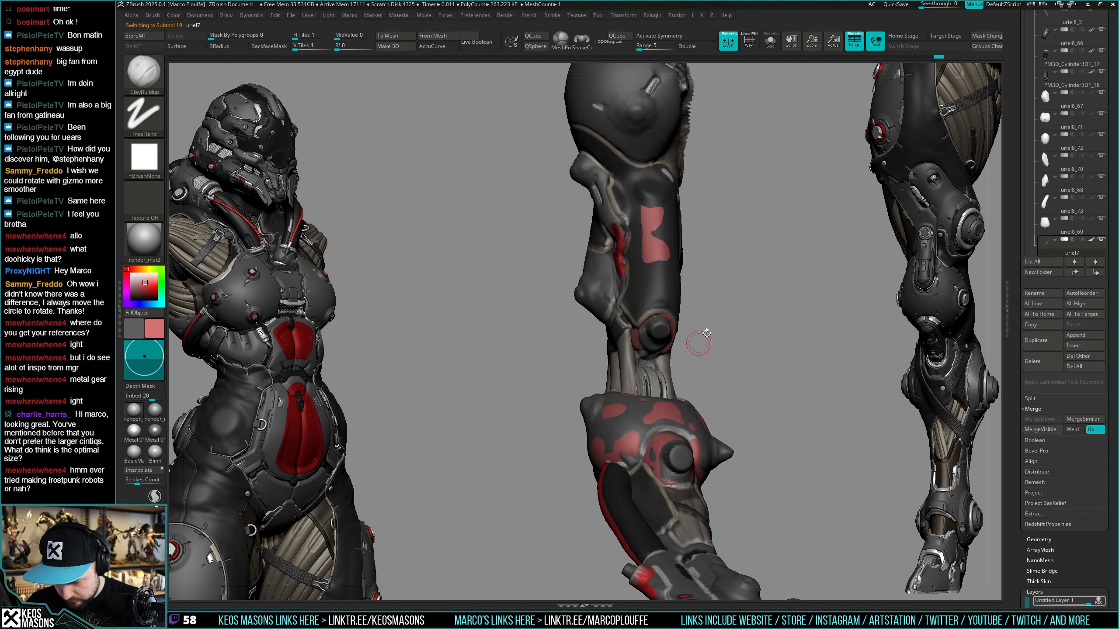
Adjust the uriel7 shell on the limb's front with a resized Move brush and undo the last change.
mouse_move(763, 305)
mouse_down()
mouse_move(734, 337)
mouse_move(744, 325)
mouse_move(718, 290)
mouse_move(765, 329)
mouse_move(749, 366)
mouse_up()
key(b)
click(707, 335)
key(space)
drag(666, 250, 669, 251)
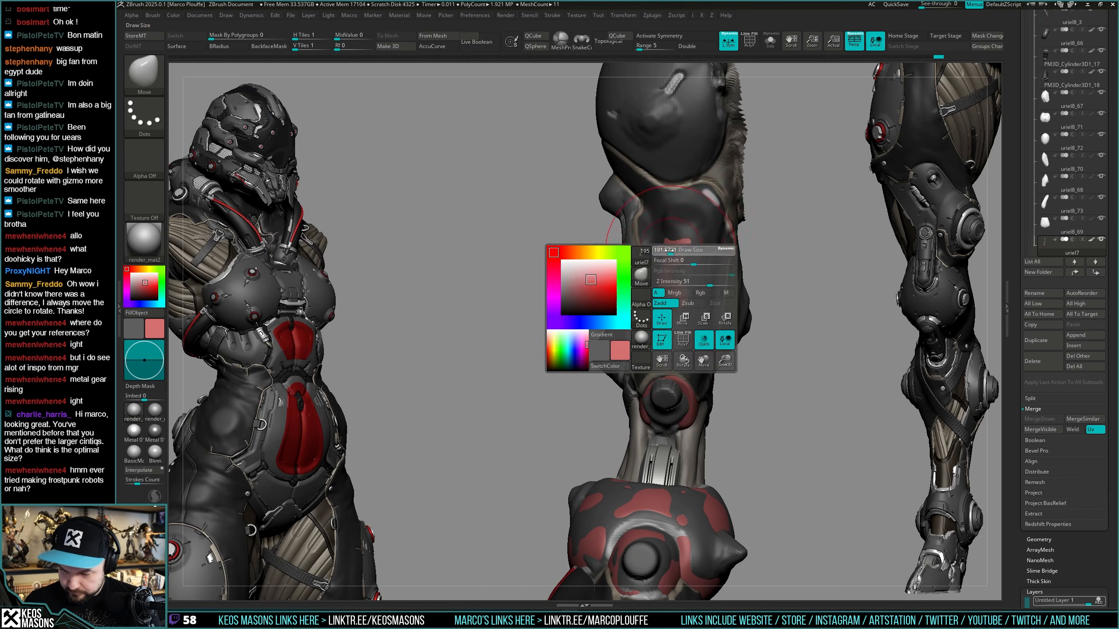
key(ctrl+z)
Select the red piece uriel8_73, adjust it under the limb's front shell with Move, and isolate it.
alt+click(665, 298)
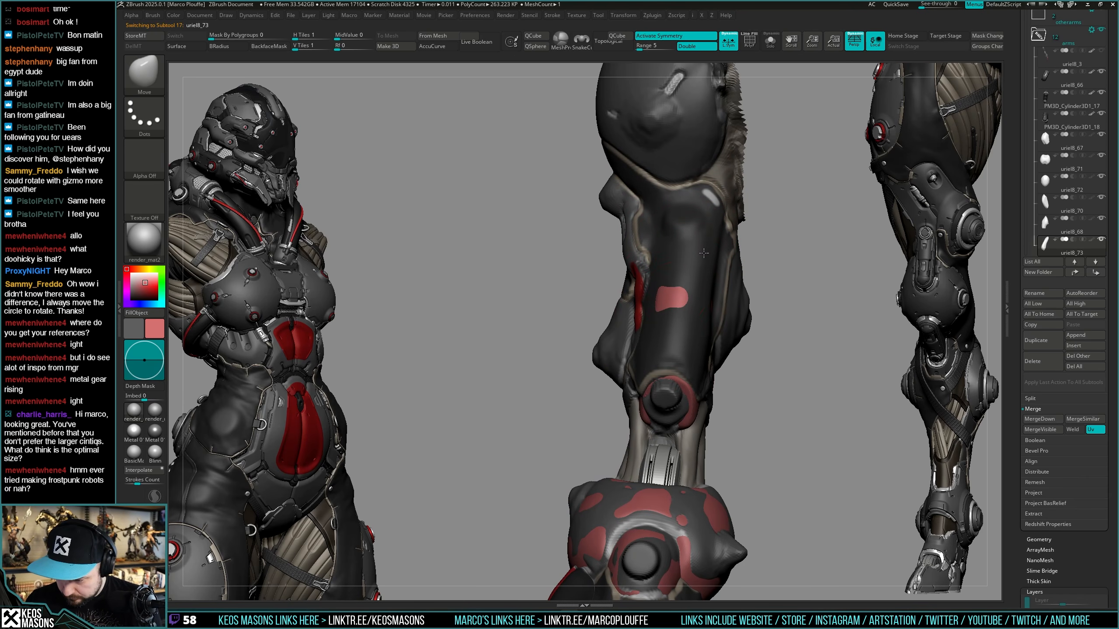
key(ctrl)
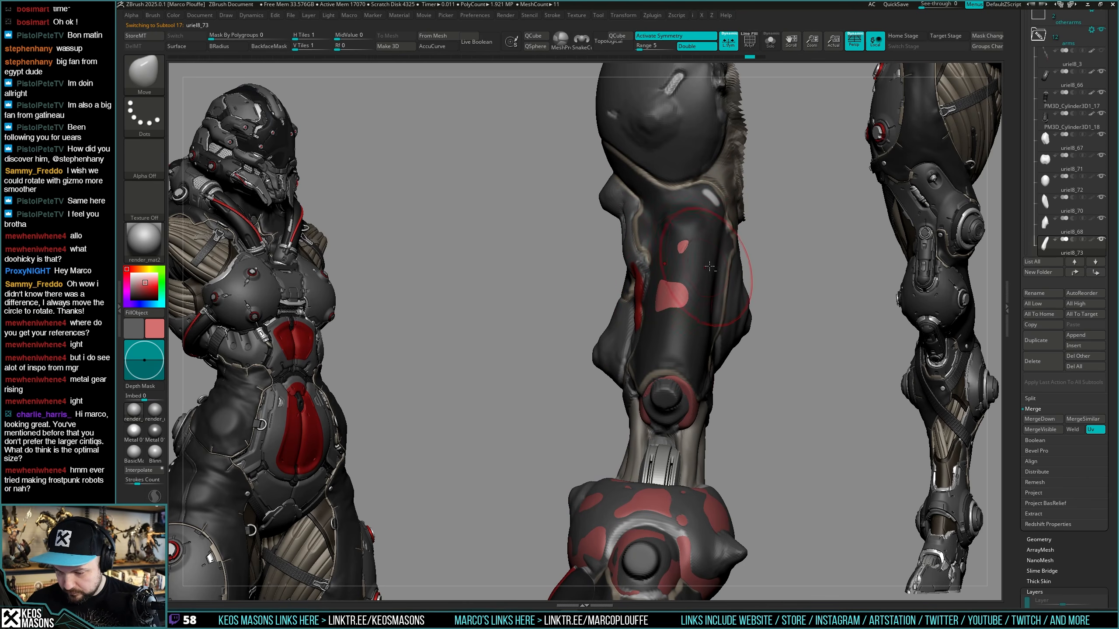
key(alt+shift+s)
drag(774, 289, 779, 275)
key(ctrl)
key(ctrl+shift)
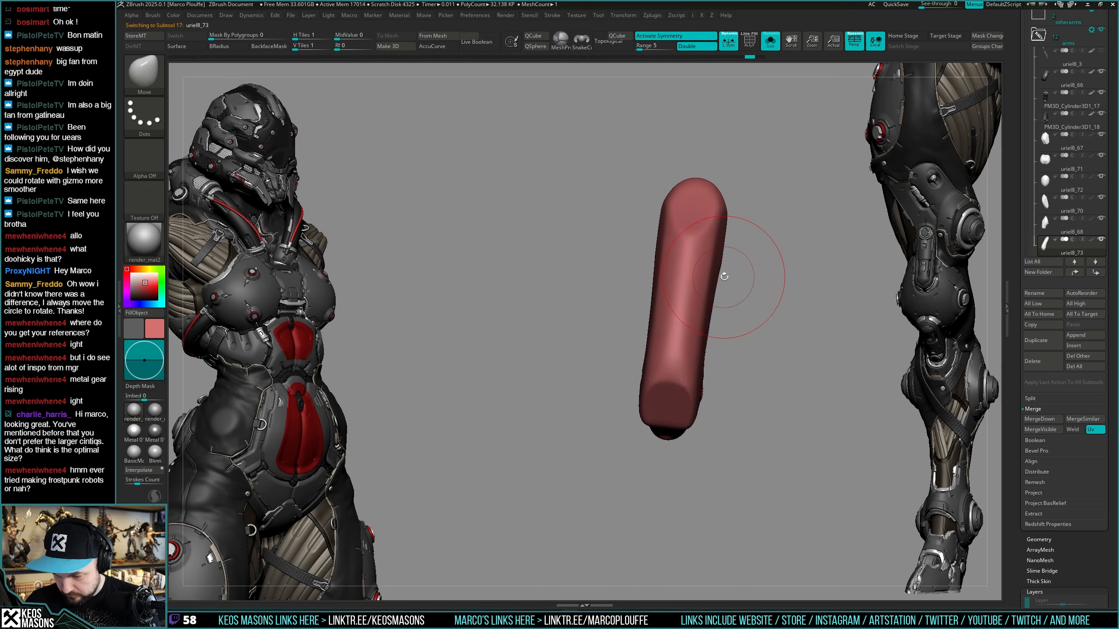
Polish the side of the isolated red piece uriel8_73 with the hPolish brush and restore the other parts' visibility.
key(b)
key(h)
key(p)
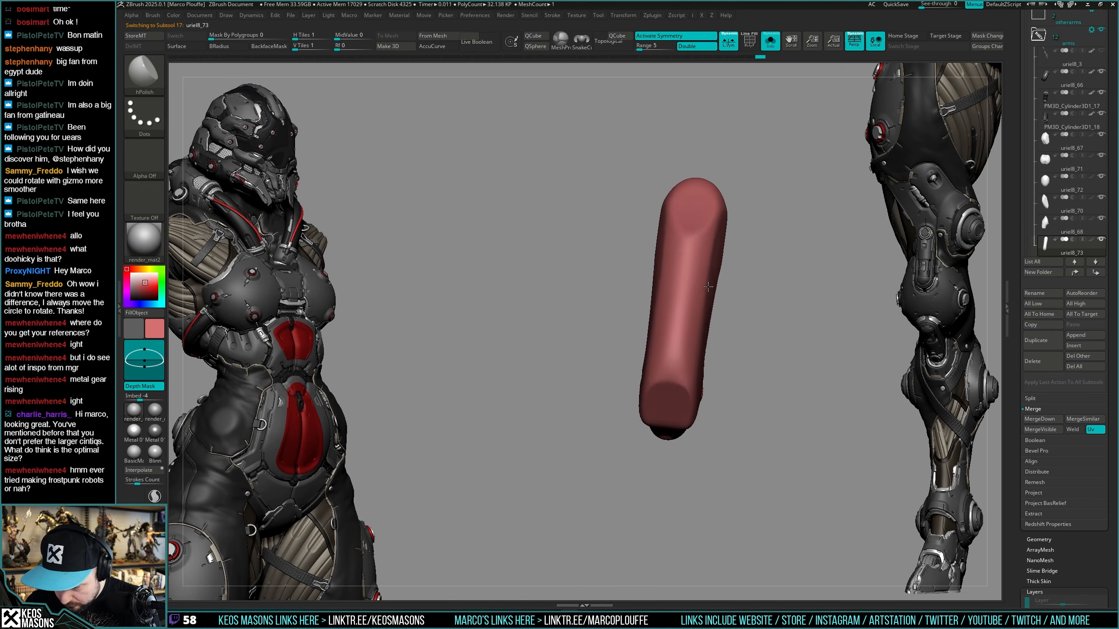
mouse_move(720, 304)
right_down()
mouse_move(716, 289)
mouse_move(705, 325)
right_up()
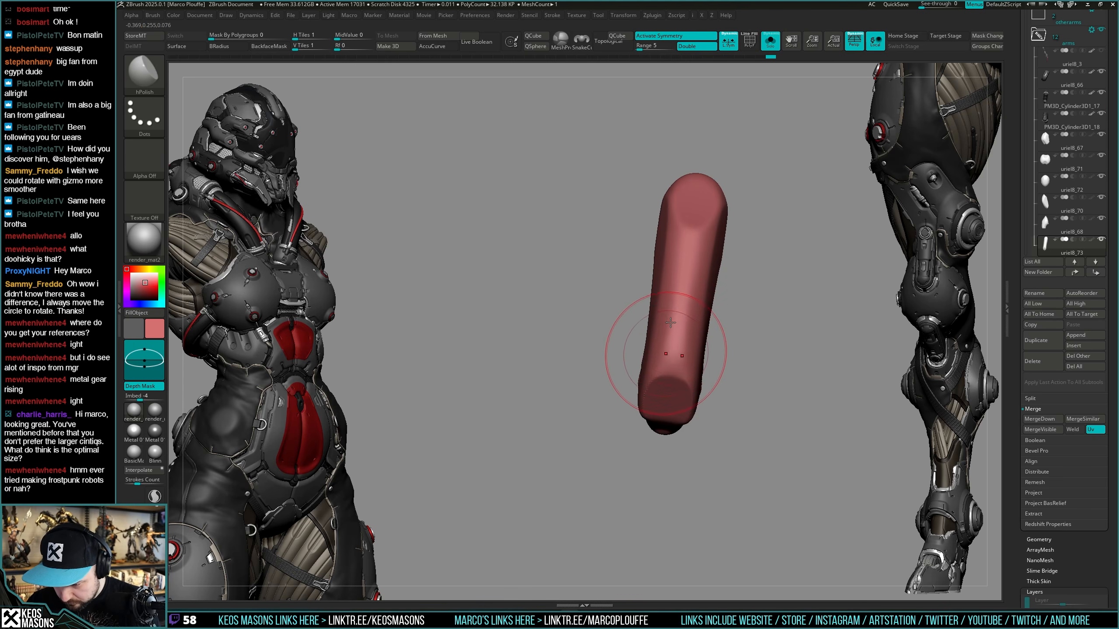
mouse_move(665, 319)
mouse_down()
mouse_move(651, 285)
mouse_move(643, 364)
mouse_up()
right_drag(643, 364, 630, 374)
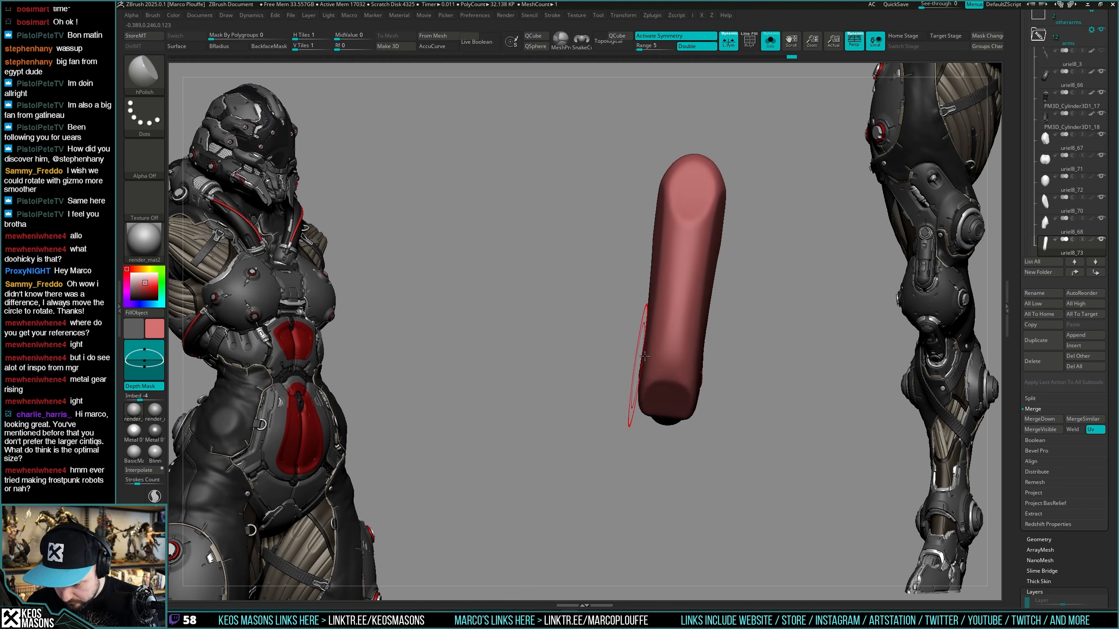
right_drag(735, 360, 718, 305)
key(alt+s)
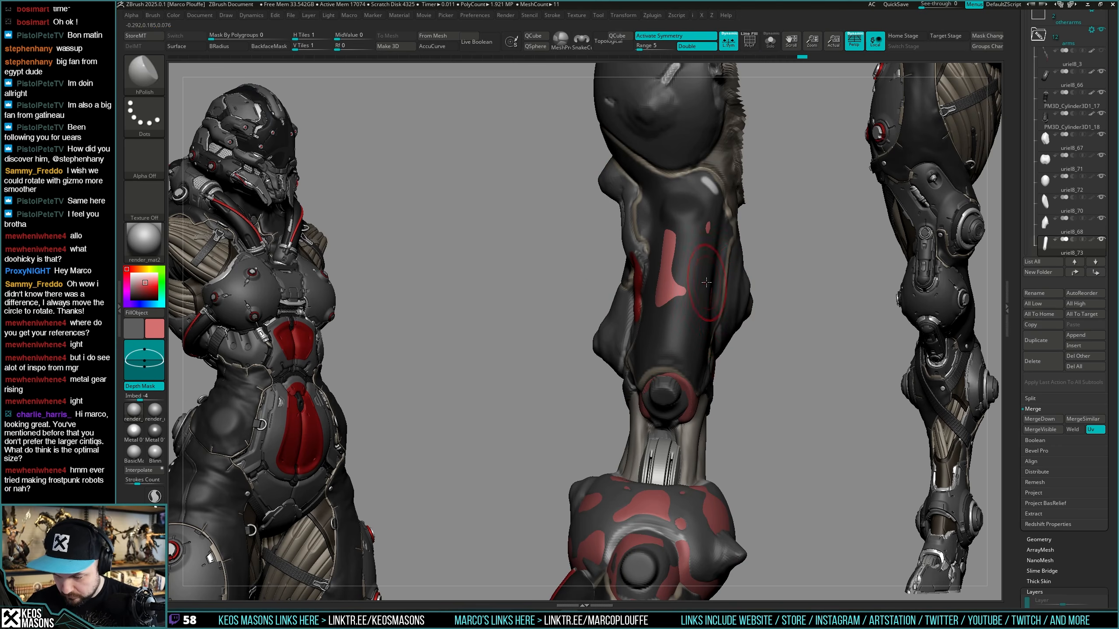
Select the dark uriel7 shell, choose the Move brush, and smooth the shell's front beside the red piece.
alt+click(706, 282)
key(space)
key(b)
click(708, 294)
key(space)
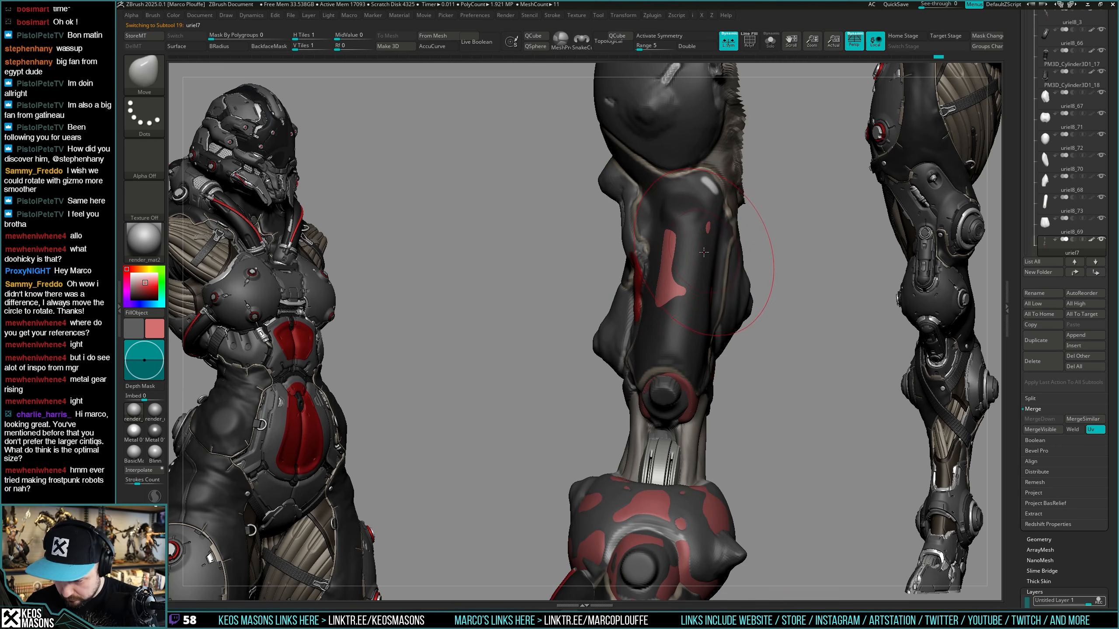
shift+drag(694, 263, 708, 237)
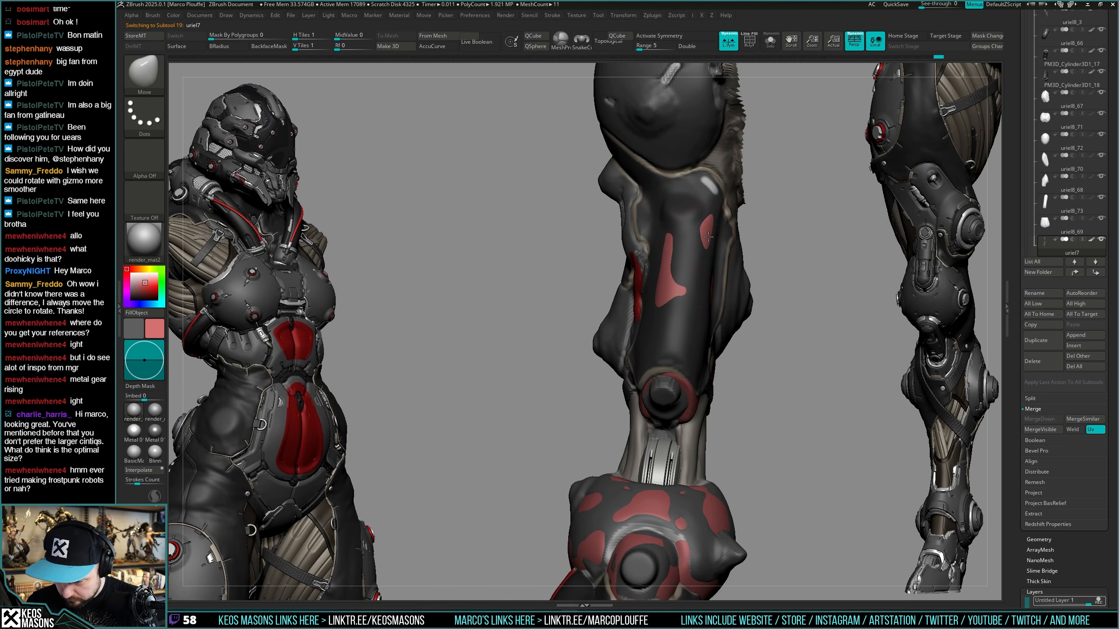
right_drag(704, 281, 665, 282)
Push in the uriel7 shell's front with a resized Move brush to expose a long strip of the red piece.
key(space)
key(space)
right_click(662, 376)
right_drag(661, 376, 687, 396)
right_click(662, 408)
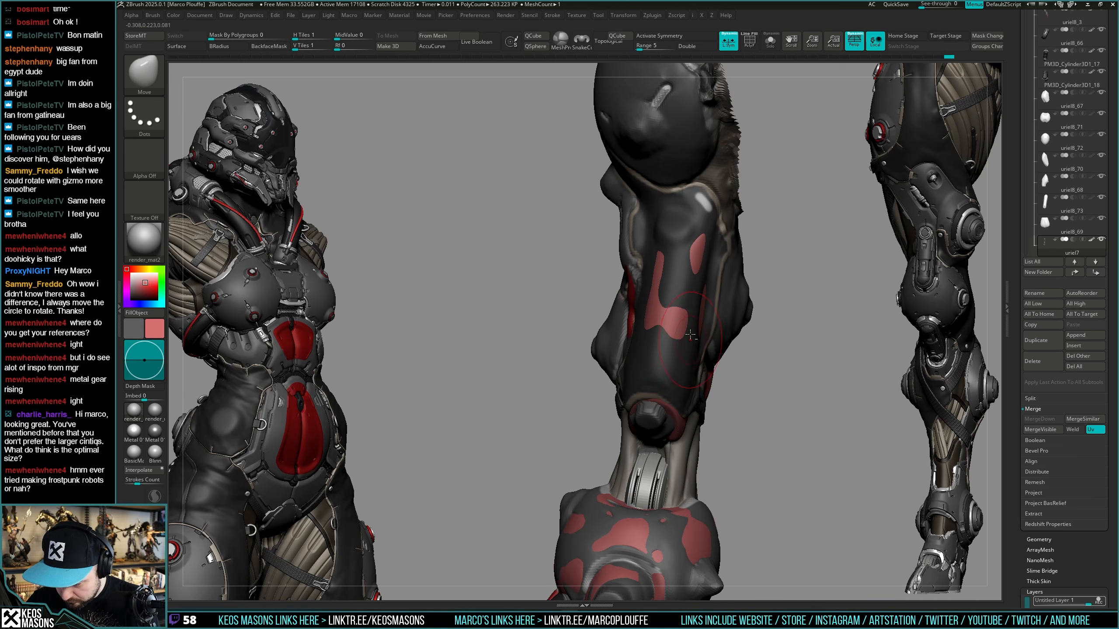
mouse_move(678, 374)
right_down()
mouse_move(625, 368)
mouse_move(673, 276)
mouse_move(634, 295)
right_up()
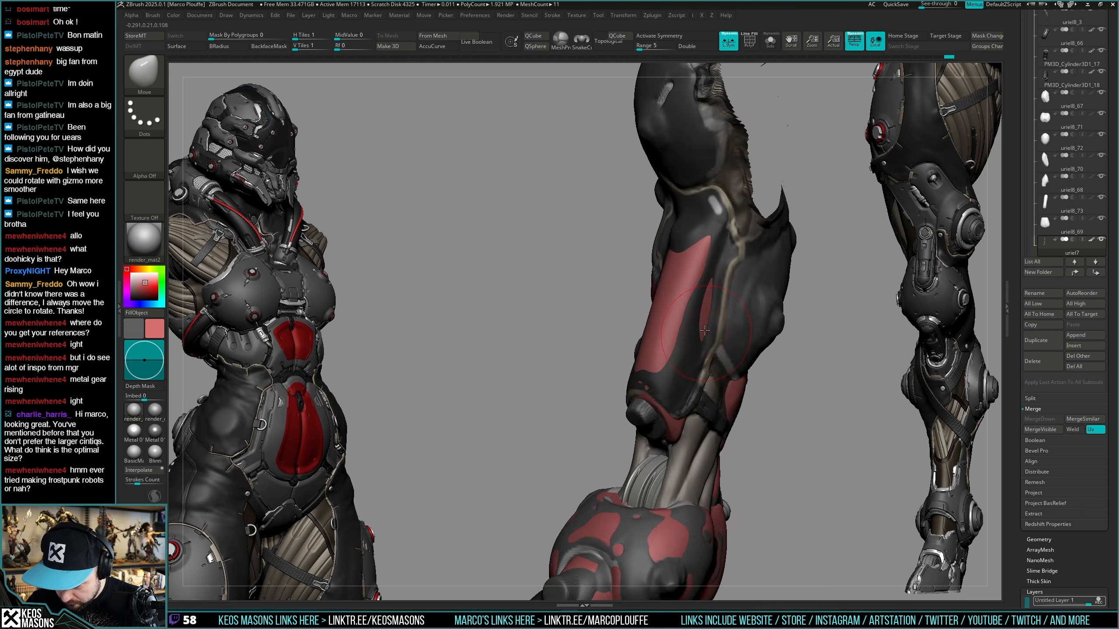
mouse_move(687, 335)
ctrl+right_down()
mouse_move(700, 304)
mouse_move(739, 328)
ctrl+right_up()
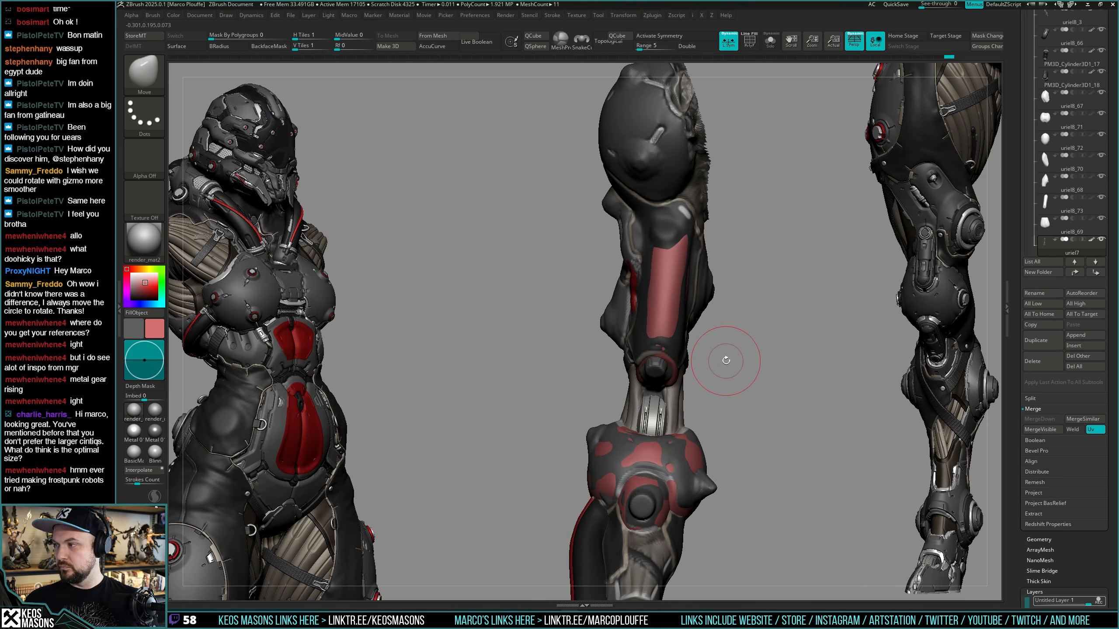
right_drag(725, 353, 726, 342)
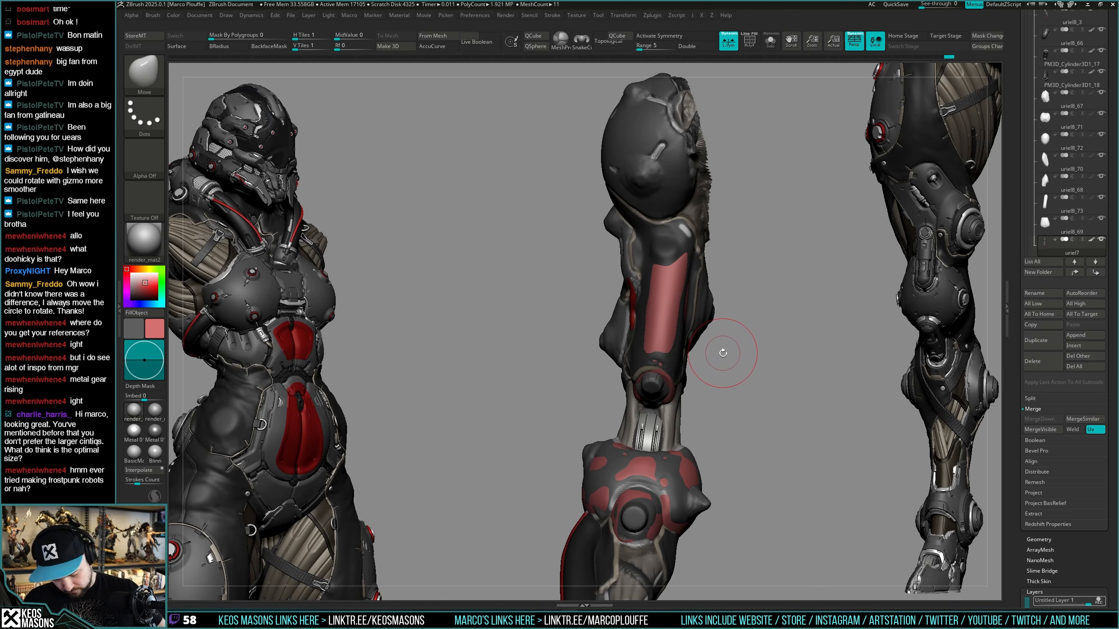
Choose the TrimHole brush and select the red piece uriel8_73 on the limb's front.
key(b)
key(t)
key(h)
alt+right_drag(679, 317, 682, 342)
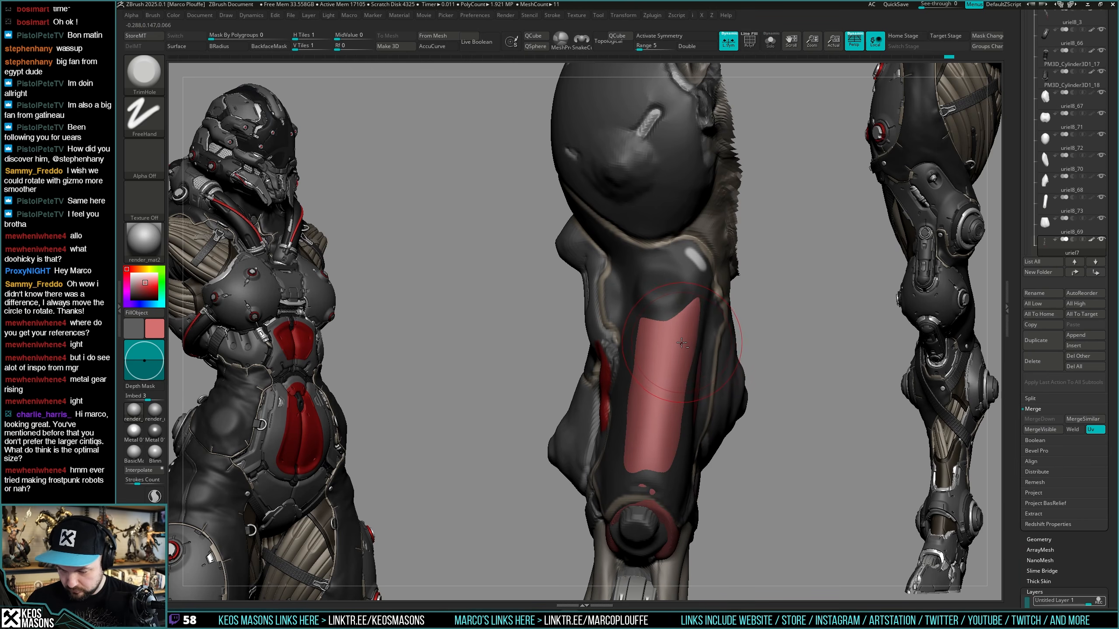
key(ctrl)
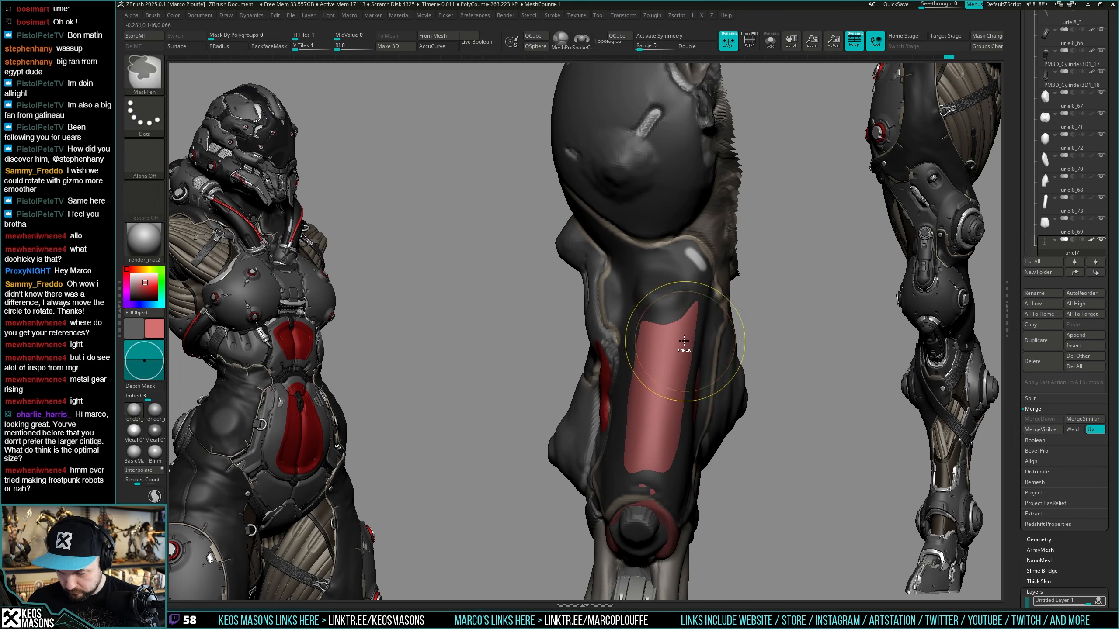
alt+click(684, 340)
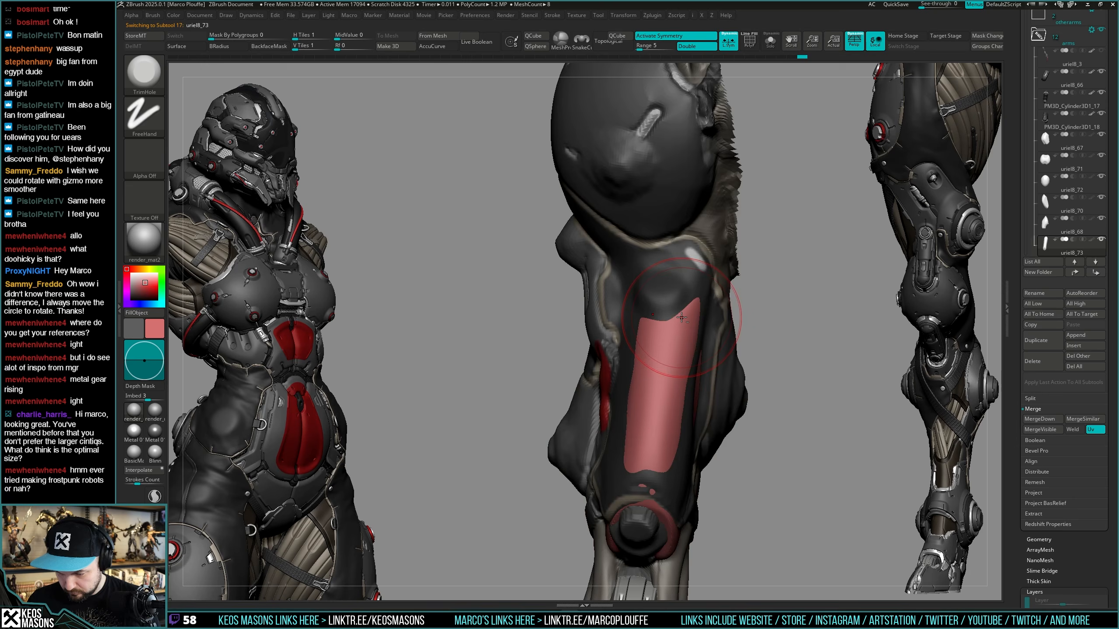
Try to carve a round hole into the red piece's upper end with TrimHole in ghosted view.
key(shift+t)
mouse_move(681, 316)
right_down()
mouse_move(676, 348)
mouse_move(646, 356)
right_up()
key(space)
drag(680, 297, 672, 298)
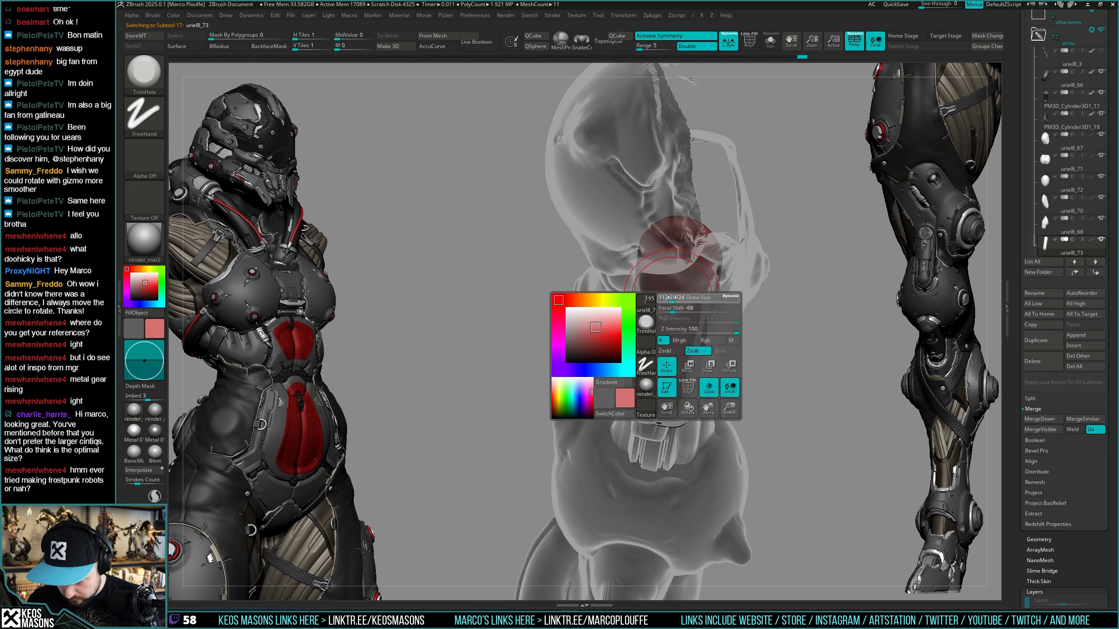
right_drag(671, 308, 675, 294)
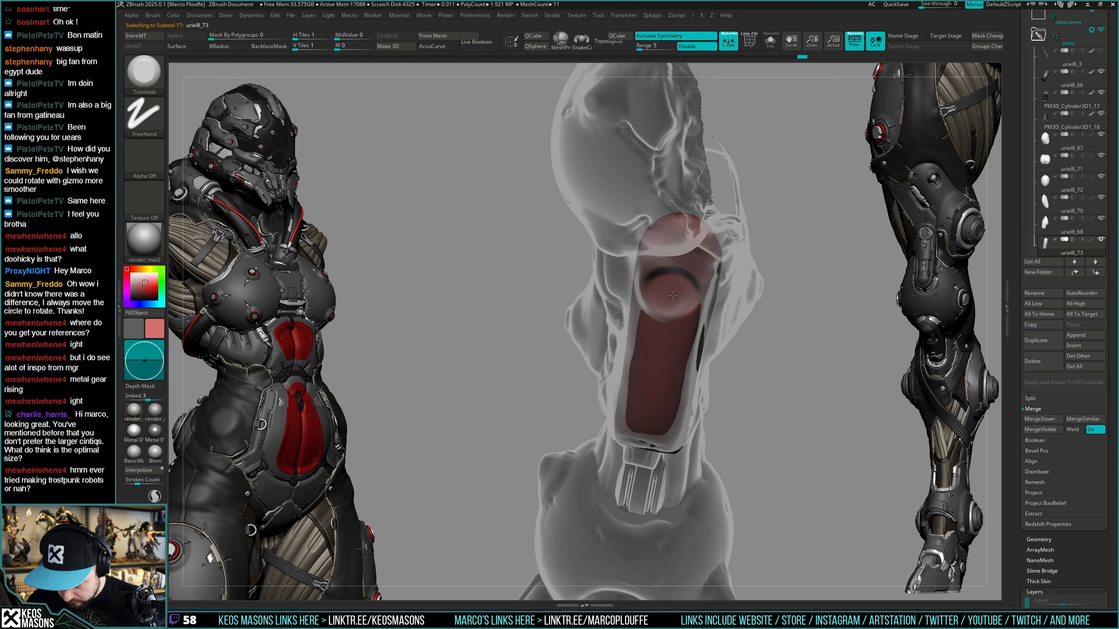
key(shift+t)
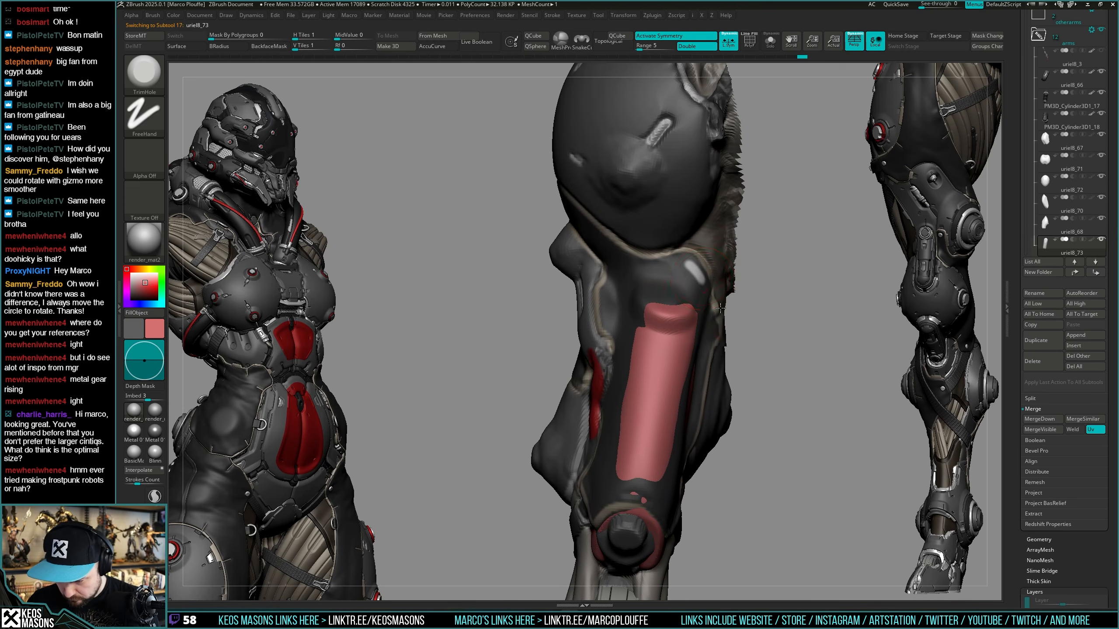
mouse_move(674, 293)
right_down()
mouse_move(749, 305)
mouse_move(681, 299)
right_up()
key(shift+t)
ctrl+shift+drag(679, 300, 678, 300)
mouse_move(679, 299)
right_down()
mouse_move(698, 317)
mouse_move(738, 297)
mouse_move(696, 318)
right_up()
key(t)
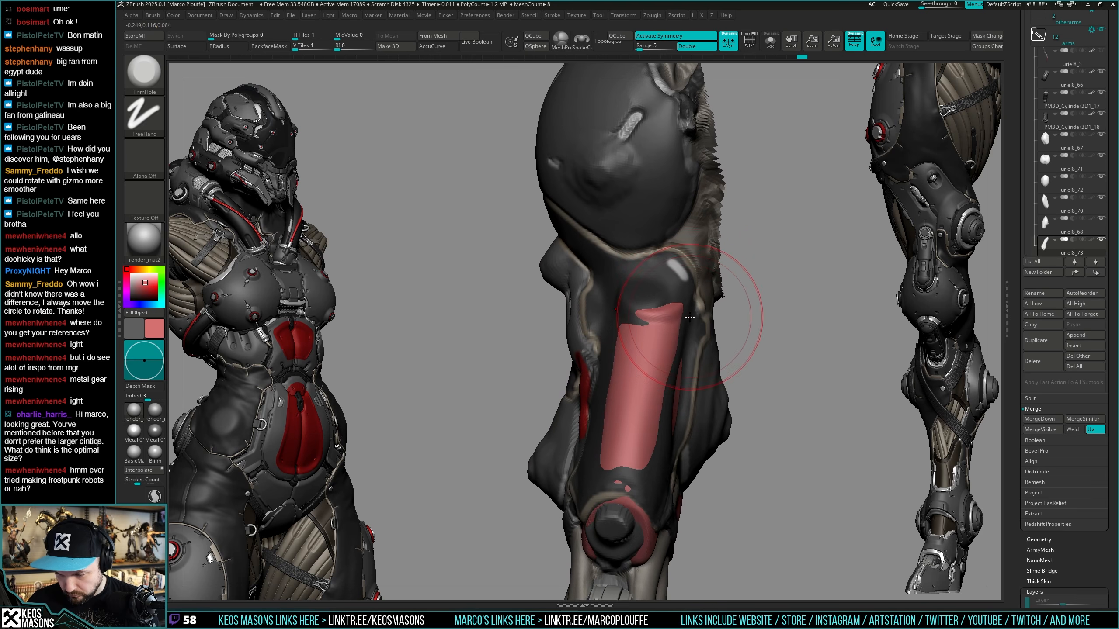
Reshape the upper end of the red piece with the Move brush in ghosted view and isolate the piece.
key(b)
key(m)
key(v)
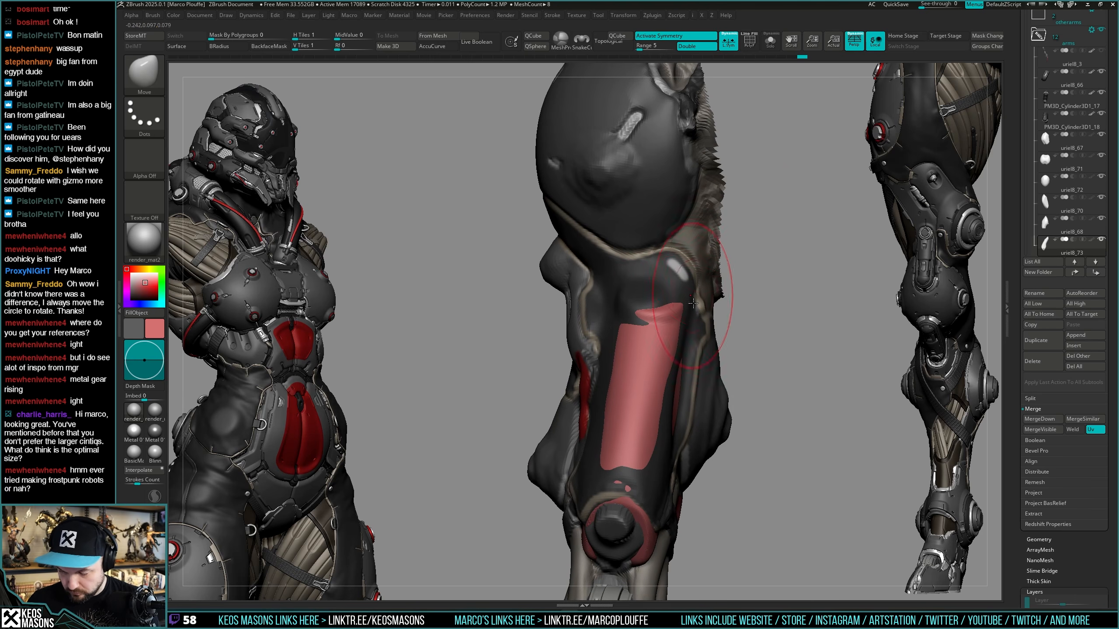
key(ctrl+t)
drag(740, 332, 793, 304)
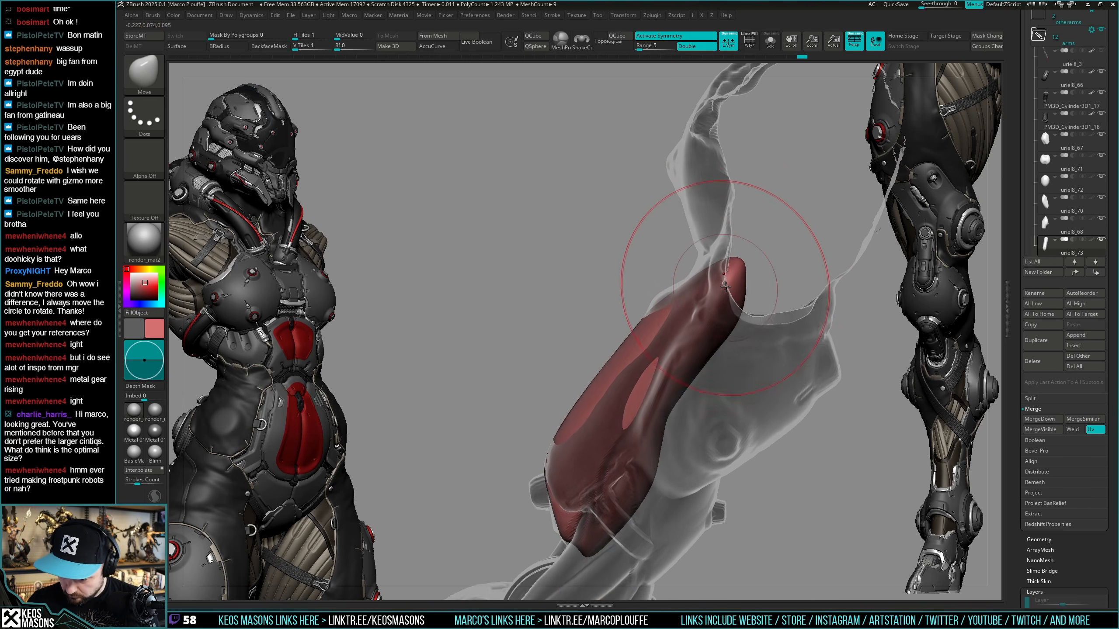
right_drag(725, 287, 717, 296)
drag(742, 270, 736, 256)
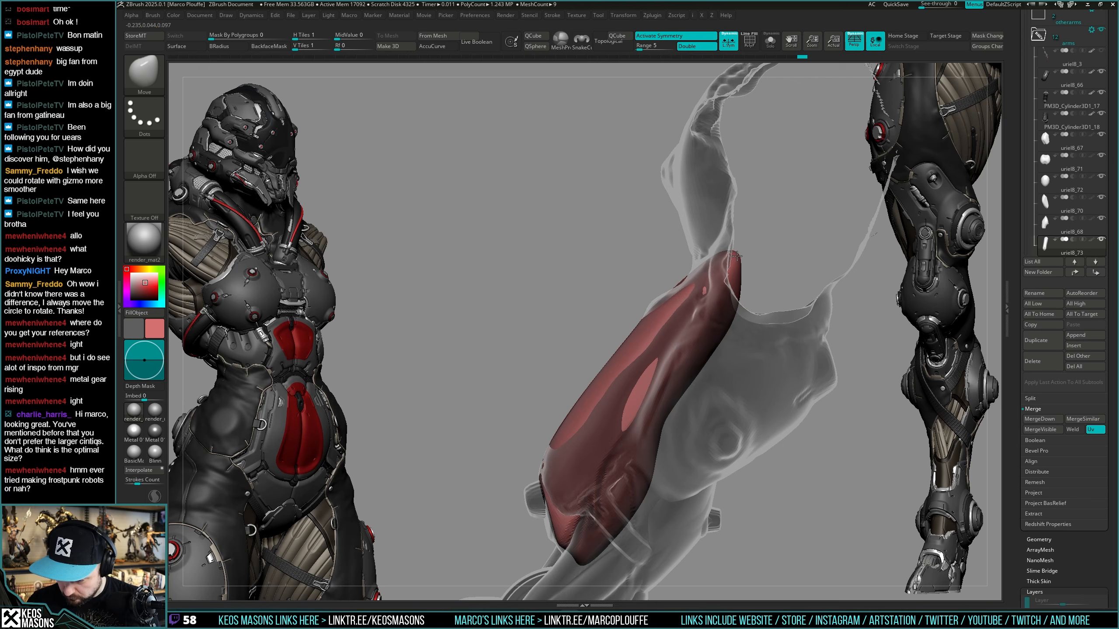
right_drag(737, 258, 700, 286)
key(ctrl+t)
drag(713, 305, 698, 311)
key(alt+s)
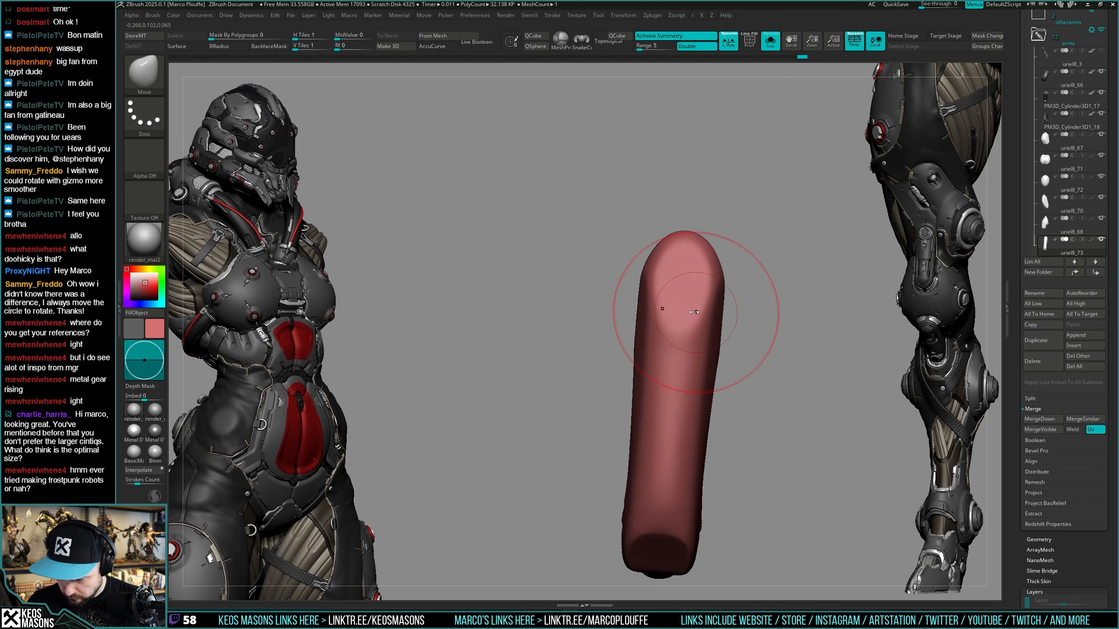
Smooth the upper front of the isolated red piece and show the surrounding parts ghosted.
right_drag(694, 312, 687, 293)
right_click(689, 347)
key(x)
click(682, 356)
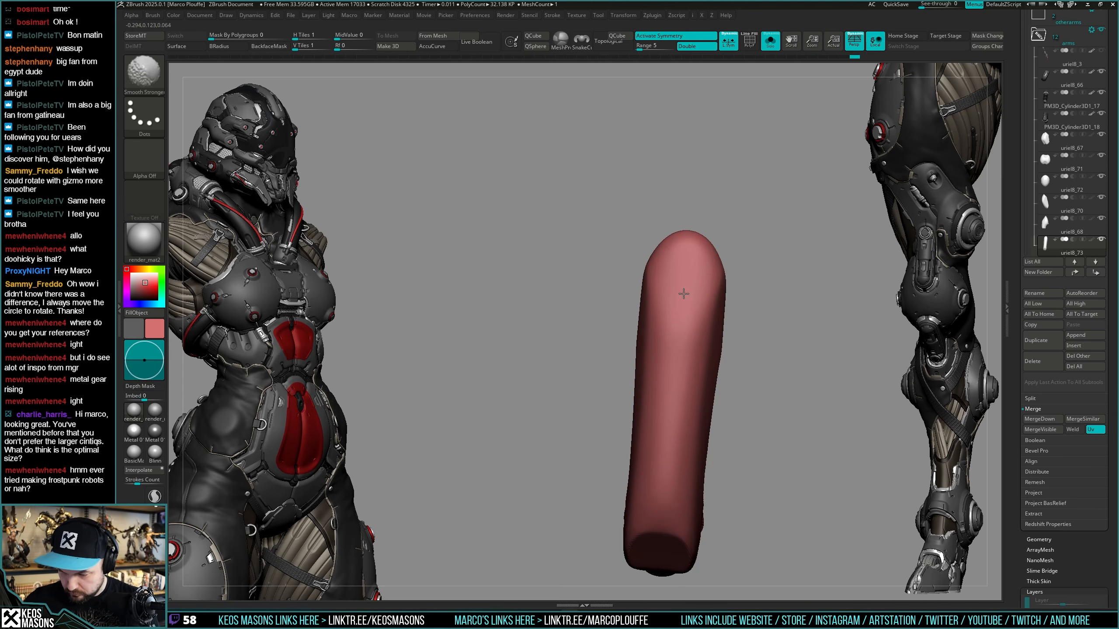
key(alt+s)
key(alt+t)
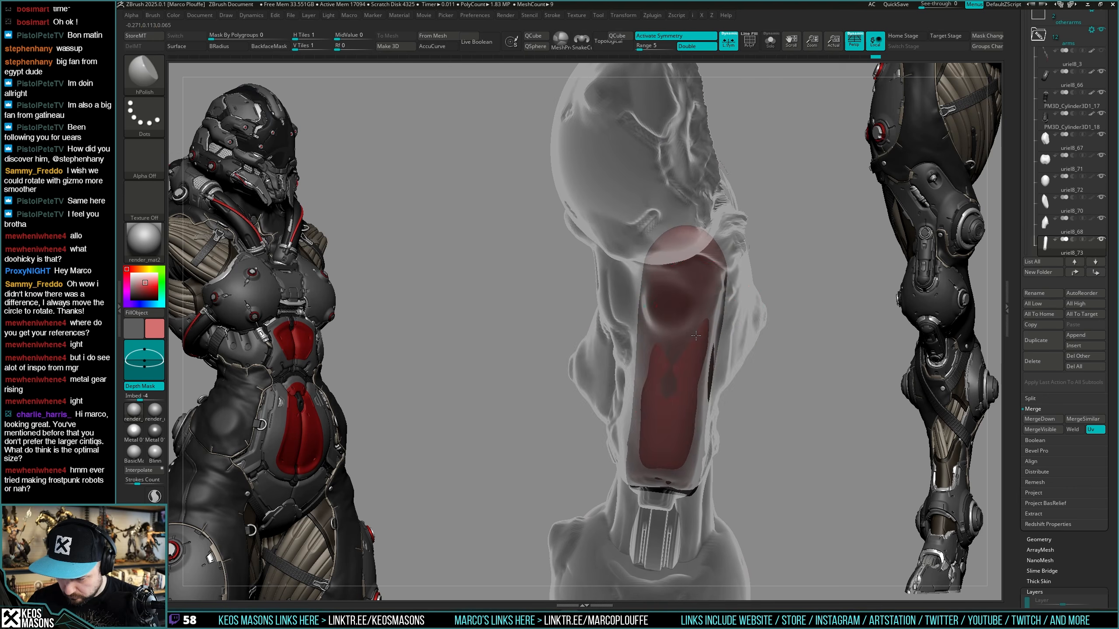
Try a resized TrimHole cut near the red piece's upper end and undo the attempts.
key(space)
drag(691, 333, 693, 326)
key(b)
key(t)
key(h)
key(space)
key(space)
right_drag(688, 325, 682, 296)
key(space)
drag(681, 296, 680, 299)
right_drag(680, 298, 678, 295)
key(ctrl+z)
key(space)
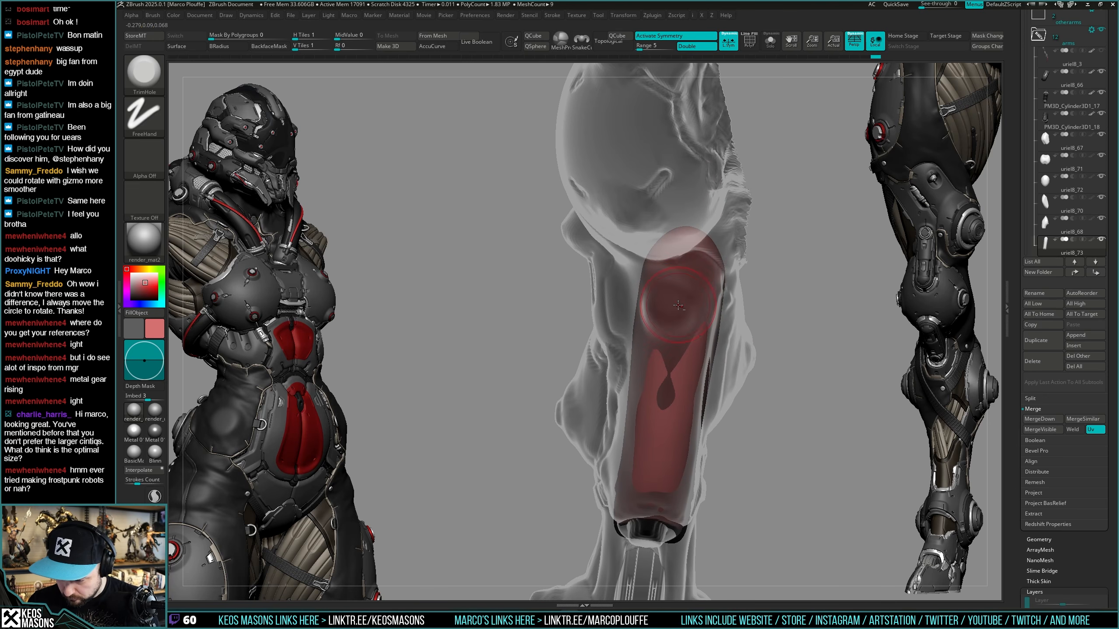
drag(679, 301, 678, 304)
key(ctrl+z)
Cut a round flat disc into the red piece's upper end with the PlanarCut brush and check the piece in isolation.
mouse_move(679, 304)
right_down()
mouse_move(754, 310)
mouse_move(746, 331)
mouse_move(722, 325)
mouse_move(725, 344)
mouse_move(740, 337)
mouse_move(714, 330)
mouse_move(662, 350)
right_up()
key(shift+s)
key(shift+s)
key(b)
click(744, 358)
key(space)
drag(696, 289, 692, 287)
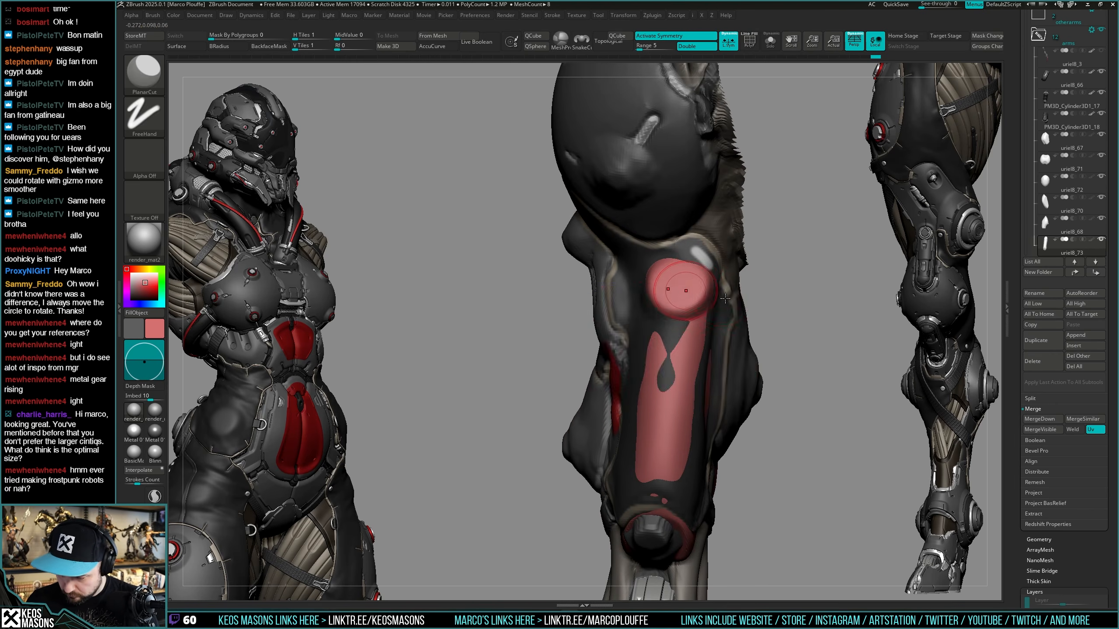
key(shift+s)
key(shift)
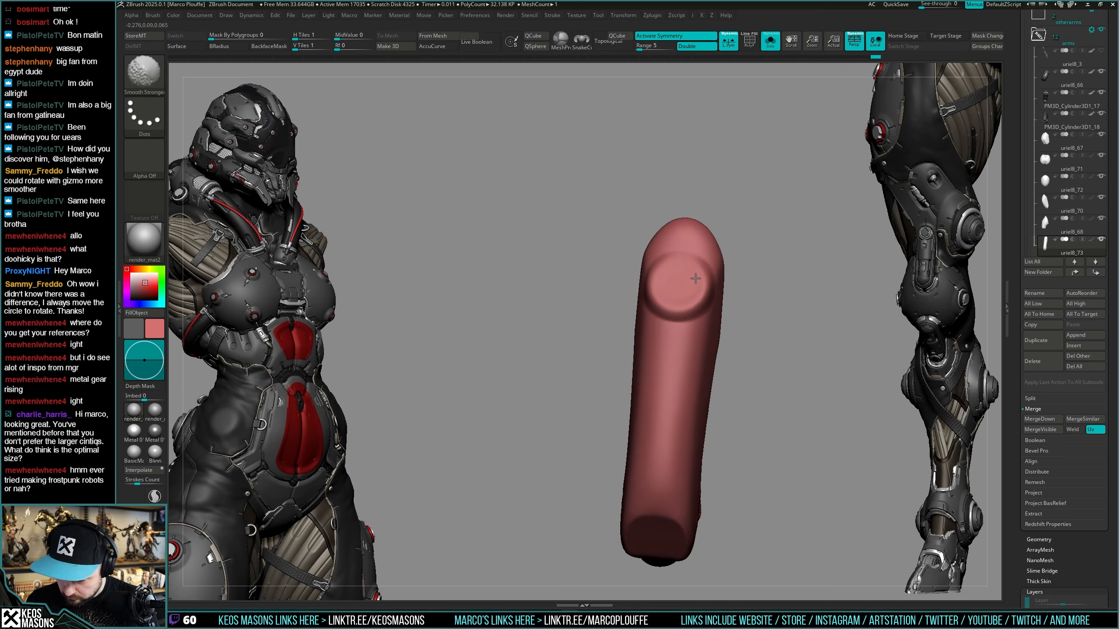
key(shift+s)
Select the uriel7 shell, adjust it around the red disc with Move, and smooth the overlapping areas.
right_drag(697, 282, 718, 313)
key(space)
click(687, 334)
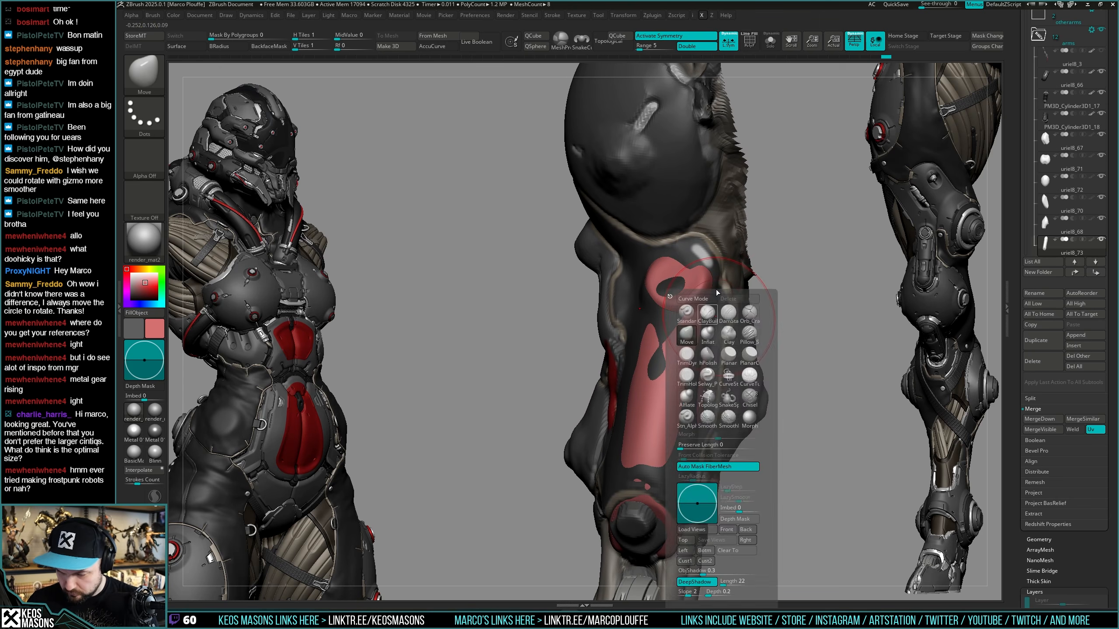
alt+click(692, 296)
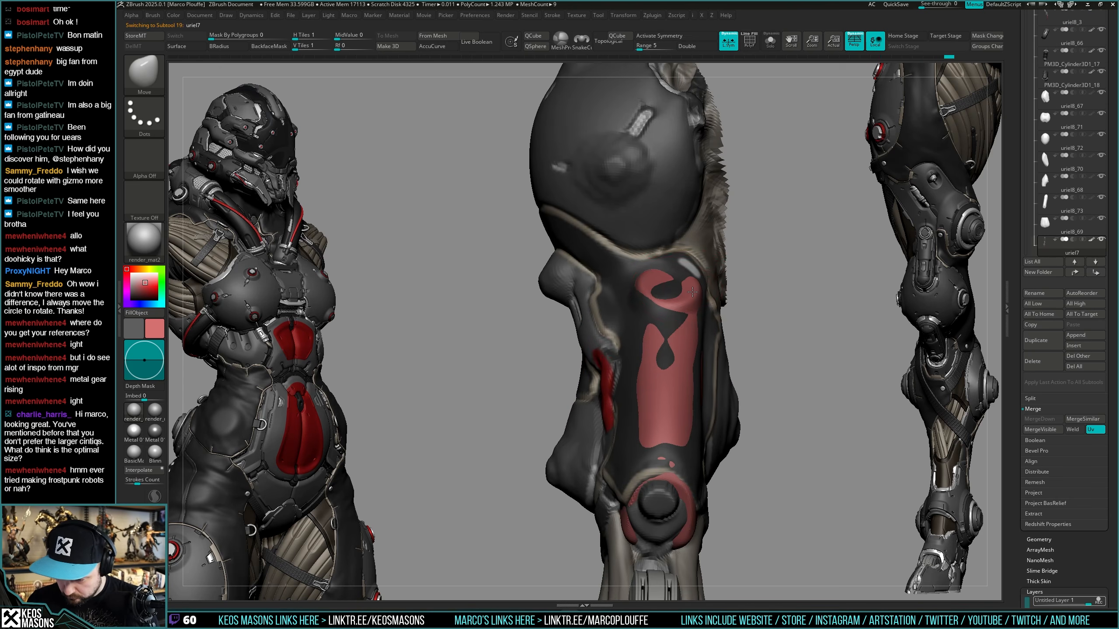
drag(692, 292, 667, 292)
right_drag(690, 297, 670, 351)
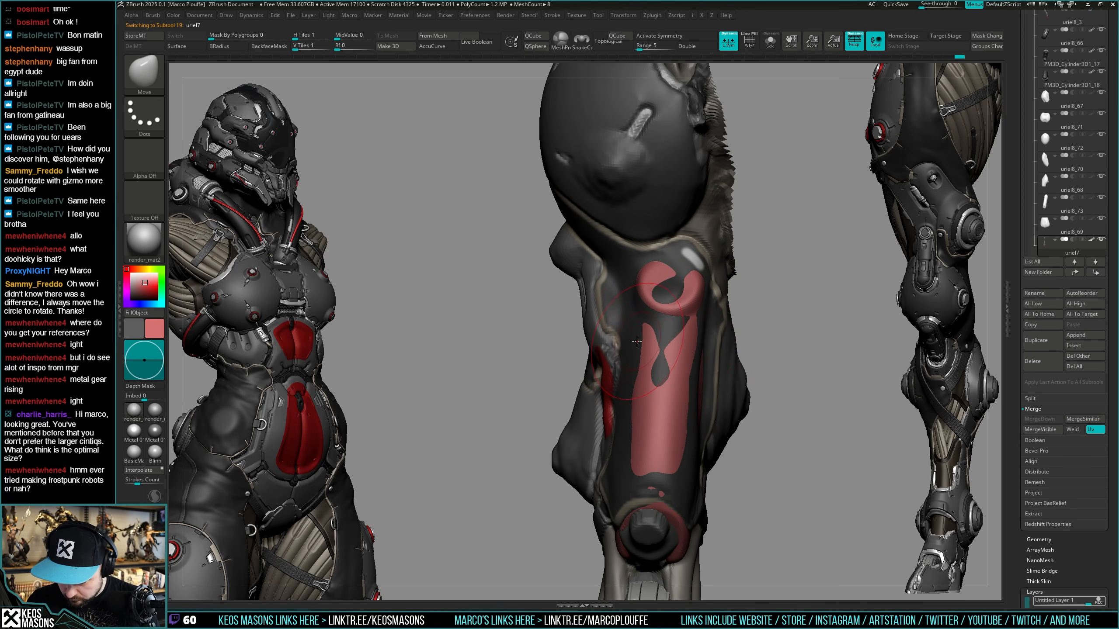
key(shift)
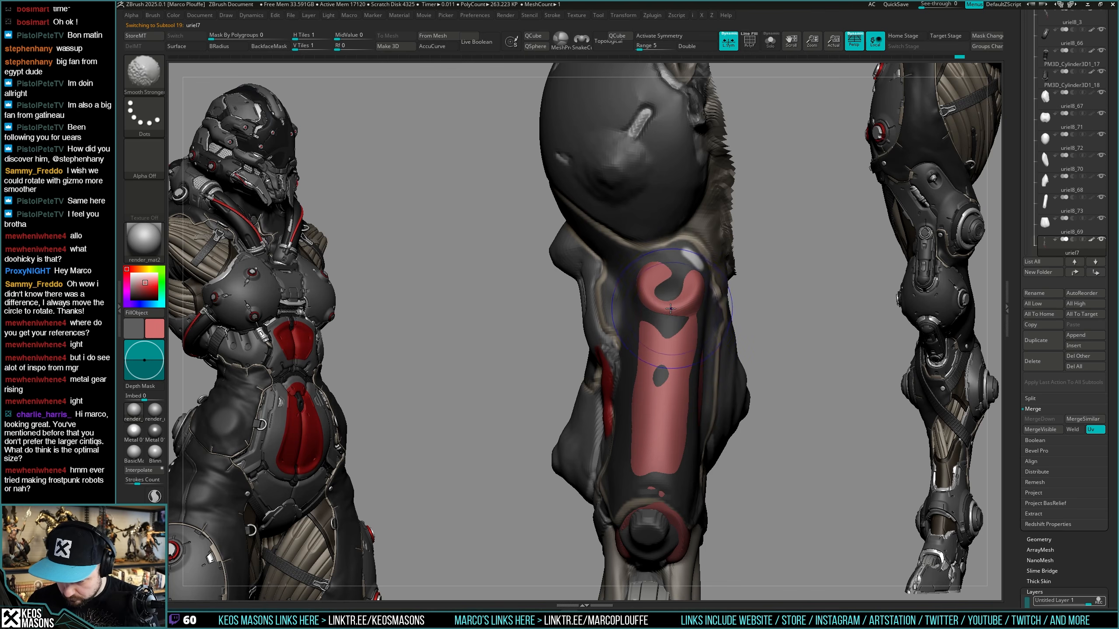
drag(670, 309, 668, 290)
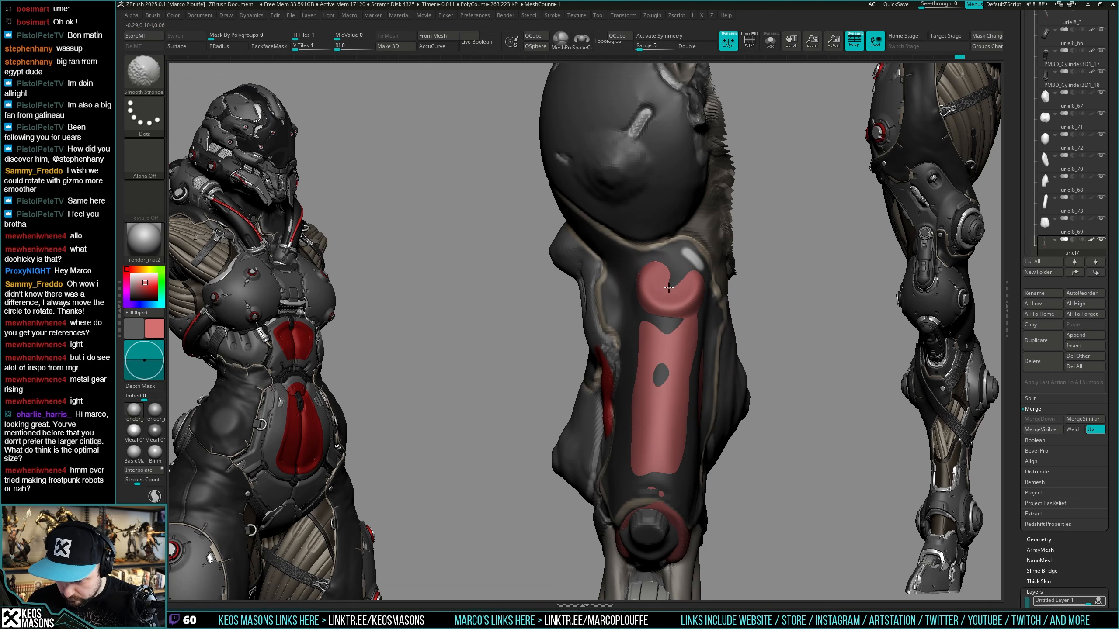
Select the uriel8_71 red piece at the elbow and enable AccuCurve for the Move brush.
mouse_move(692, 371)
ctrl+right_down()
mouse_move(712, 325)
mouse_move(712, 359)
mouse_move(723, 367)
mouse_move(722, 330)
mouse_move(734, 336)
mouse_move(678, 335)
mouse_move(696, 328)
mouse_move(681, 395)
mouse_move(679, 337)
mouse_move(744, 356)
mouse_move(656, 361)
mouse_move(656, 336)
mouse_move(608, 341)
mouse_move(753, 326)
mouse_move(741, 312)
mouse_move(744, 332)
ctrl+right_up()
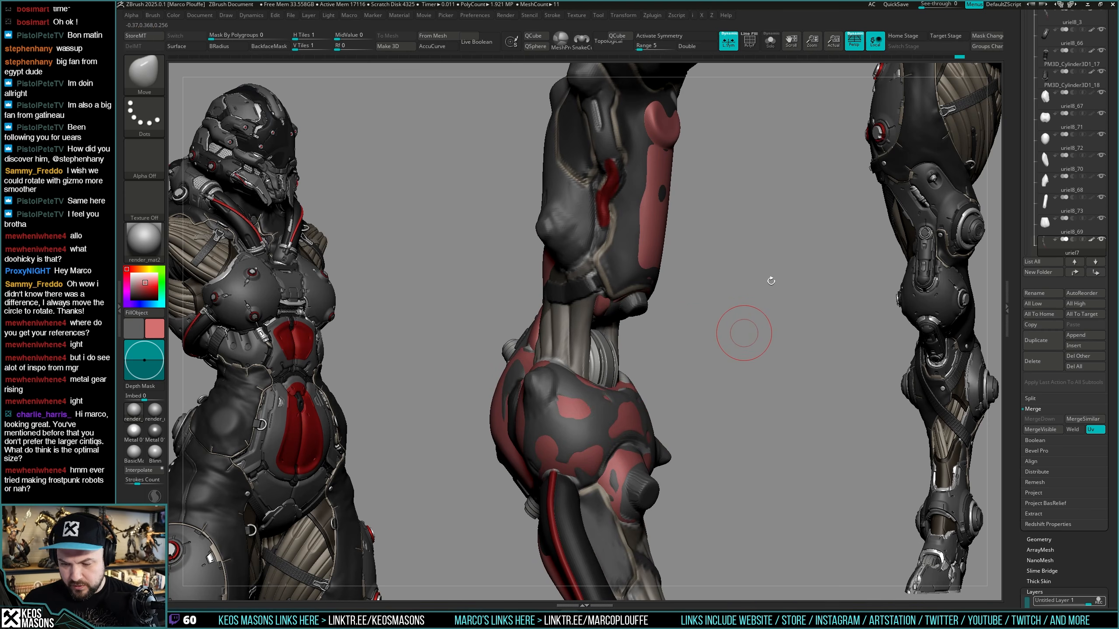
right_drag(771, 280, 753, 321)
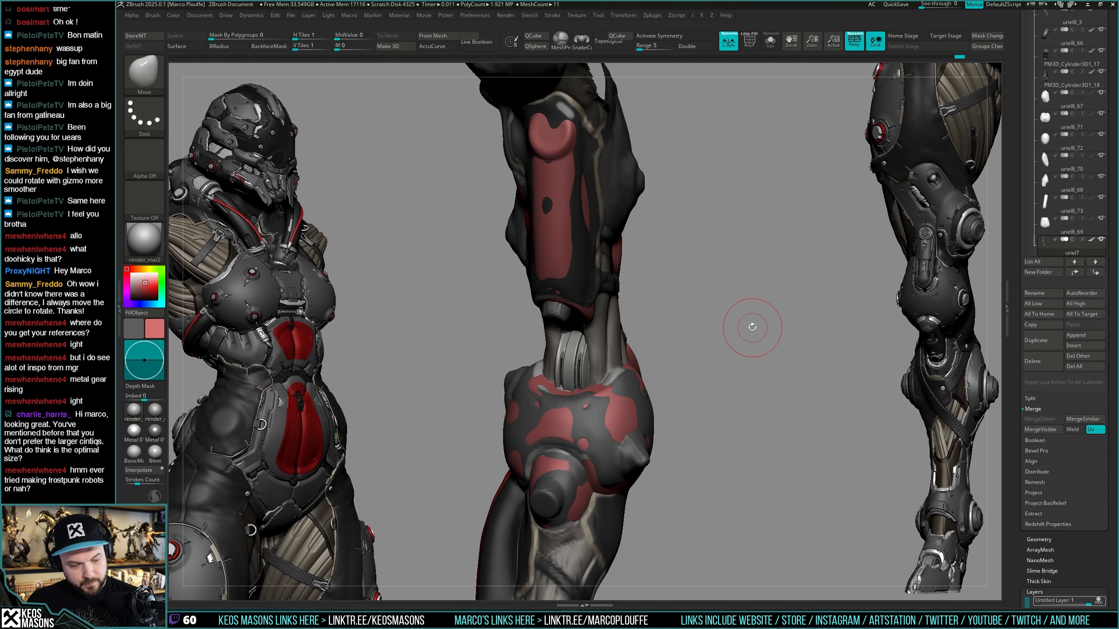
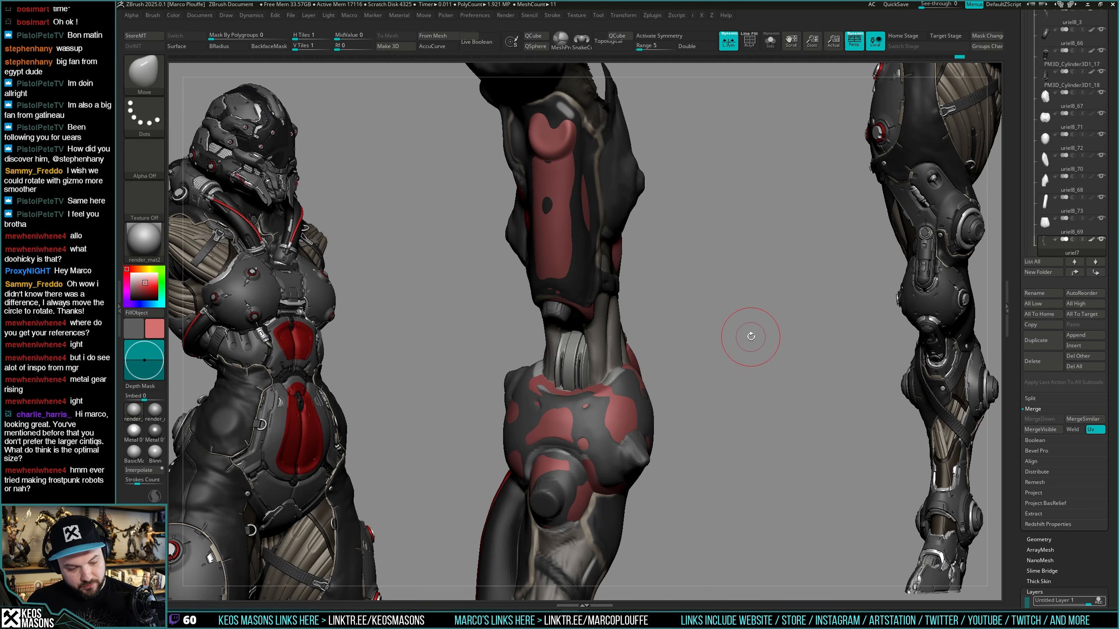
drag(768, 320, 715, 310)
alt+click(689, 351)
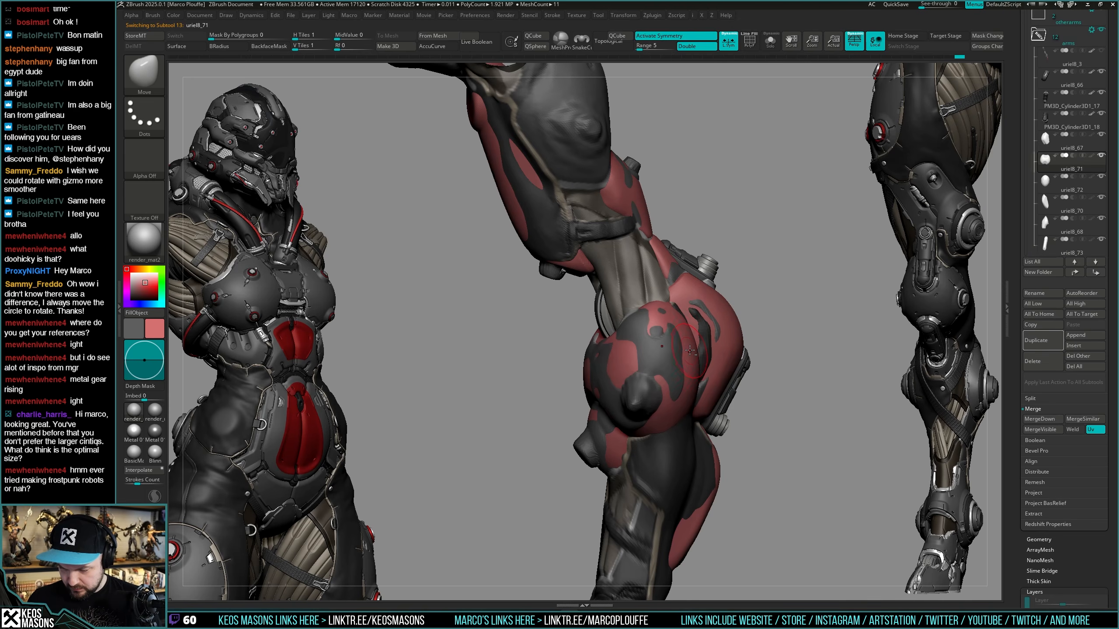
key(space)
click(783, 327)
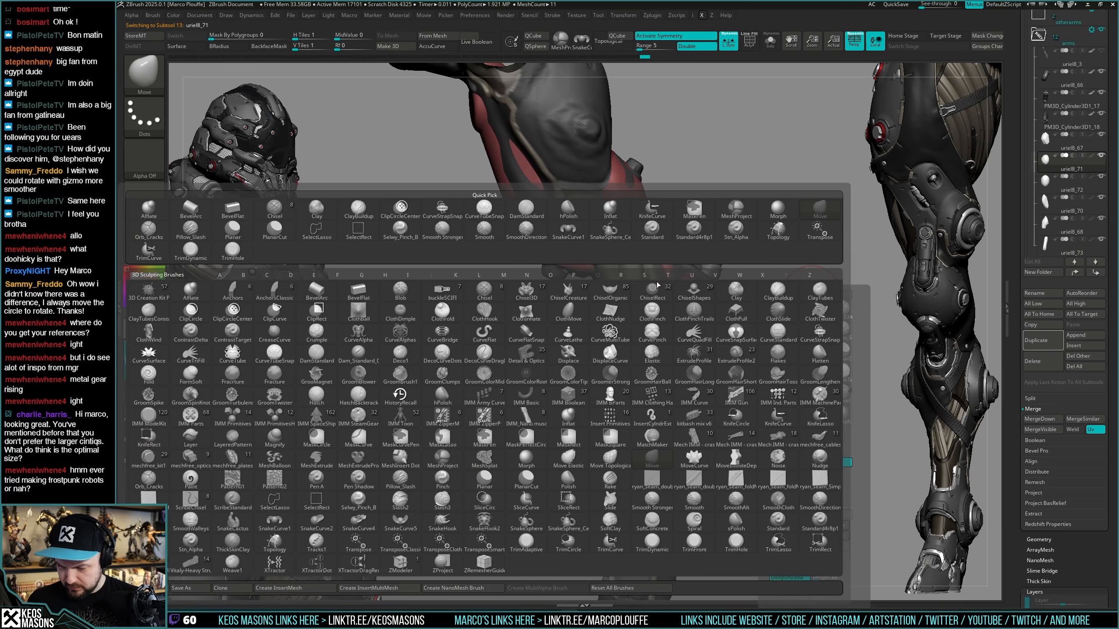
click(437, 47)
right_click(626, 361)
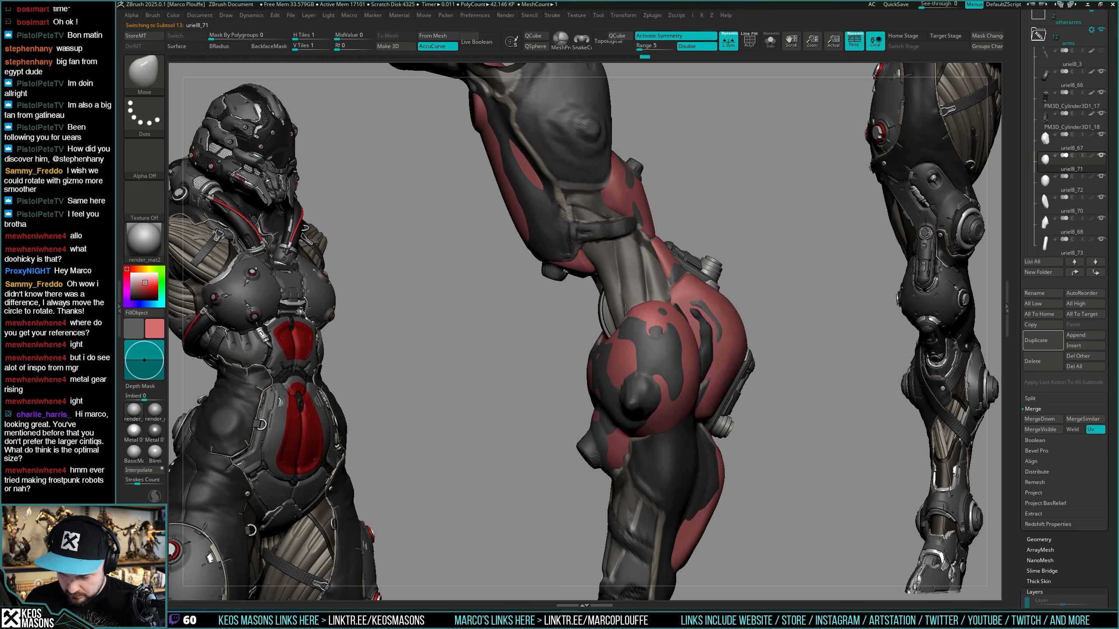
Adjust the uriel8_71 elbow piece with Move and check its shape in isolation.
drag(769, 308, 832, 330)
drag(714, 317, 693, 335)
mouse_move(693, 335)
right_down()
mouse_move(724, 345)
mouse_move(682, 395)
mouse_move(705, 341)
right_up()
right_click(683, 395)
right_click(706, 342)
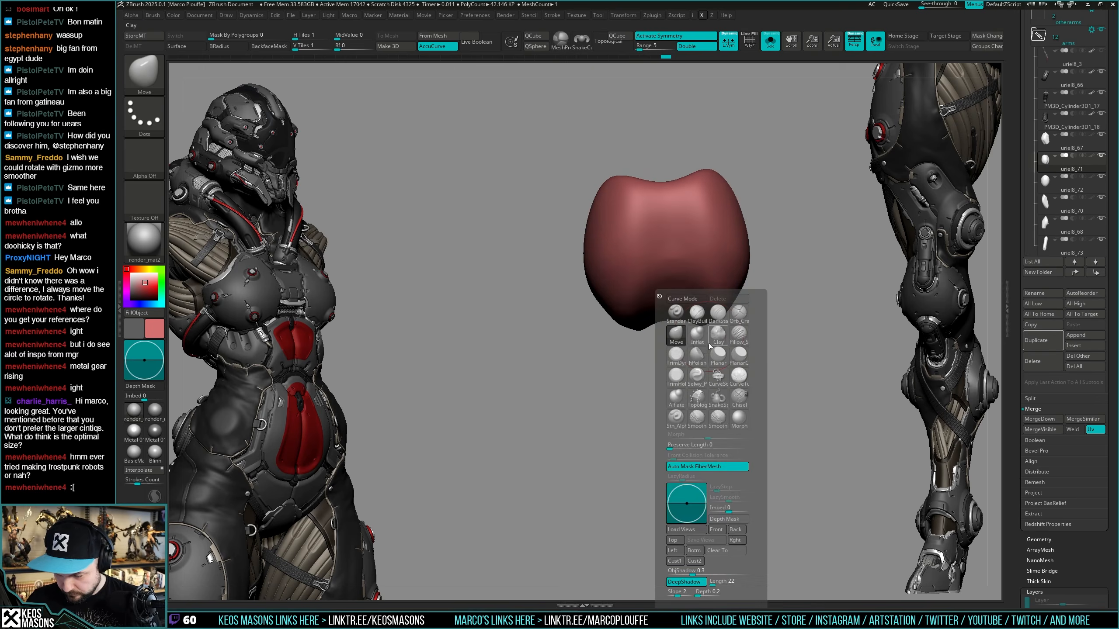
key(shift+s)
key(shift+s)
Select the long uriel8_70 forearm piece and flatten its surfaces with hPolish, comparing it isolated and within the arm.
right_click(695, 373)
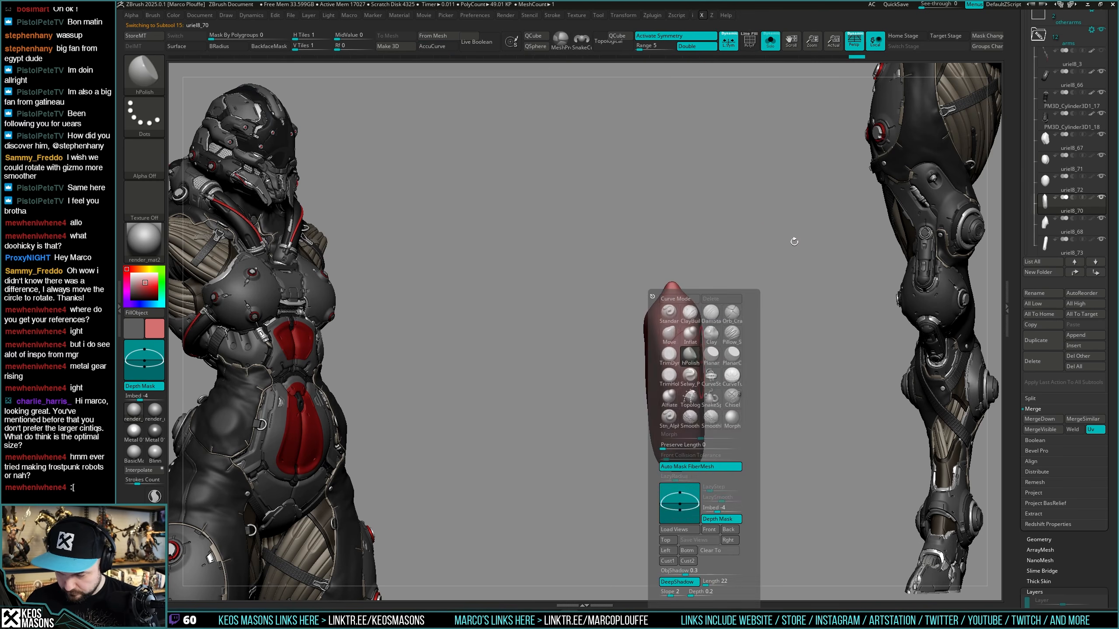
click(676, 316)
key(shift+s)
right_drag(705, 353, 680, 313)
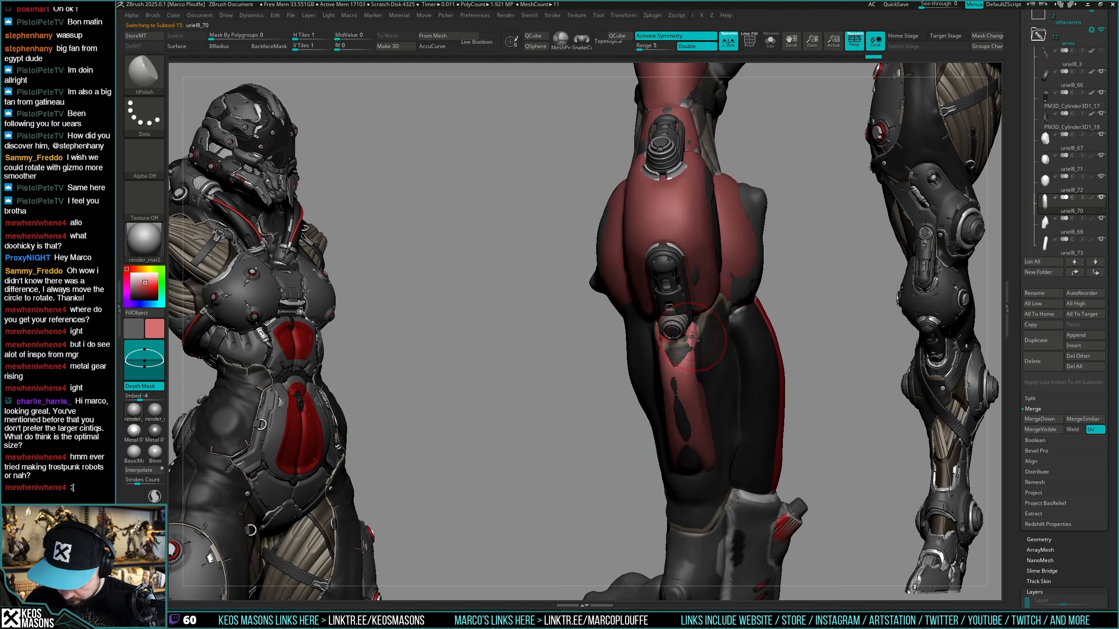
key(shift+s)
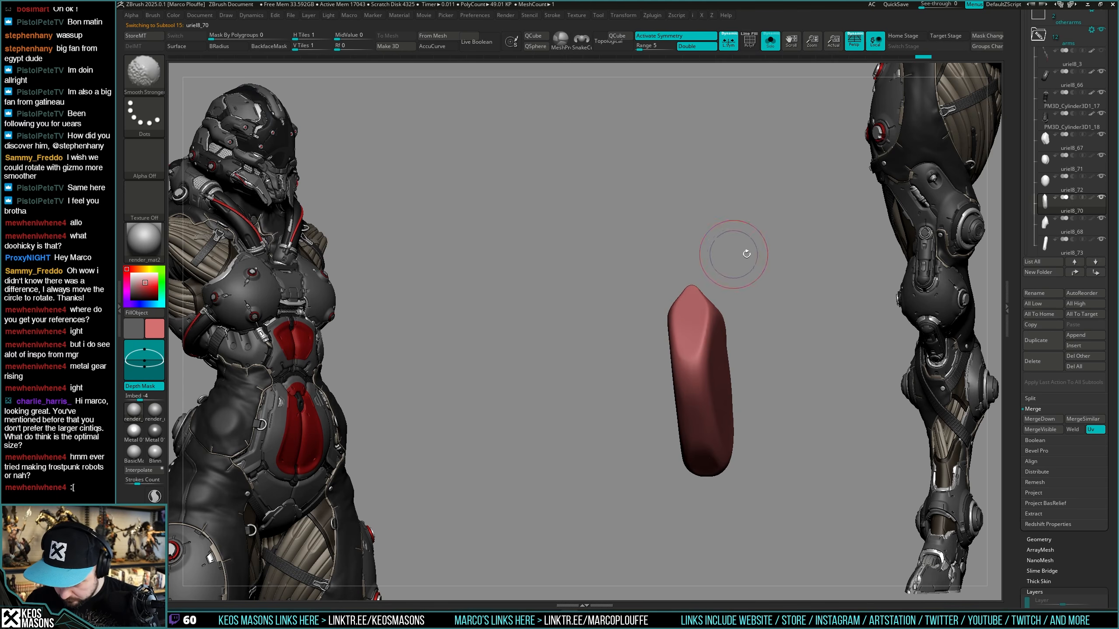
key(shift+s)
right_drag(726, 287, 721, 332)
key(shift+s)
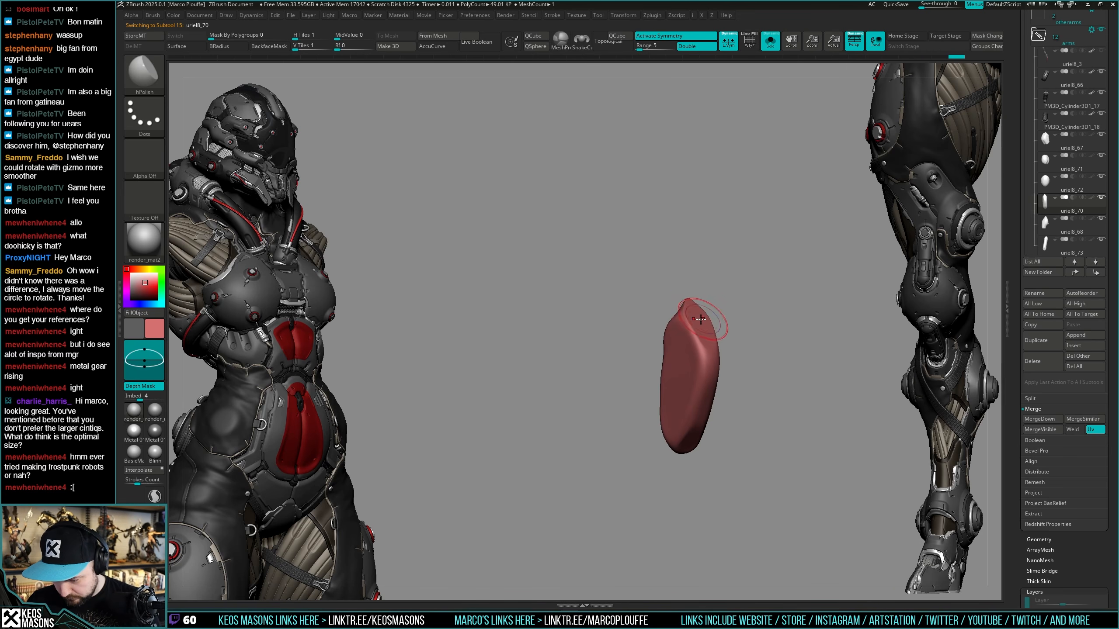
key(shift+s)
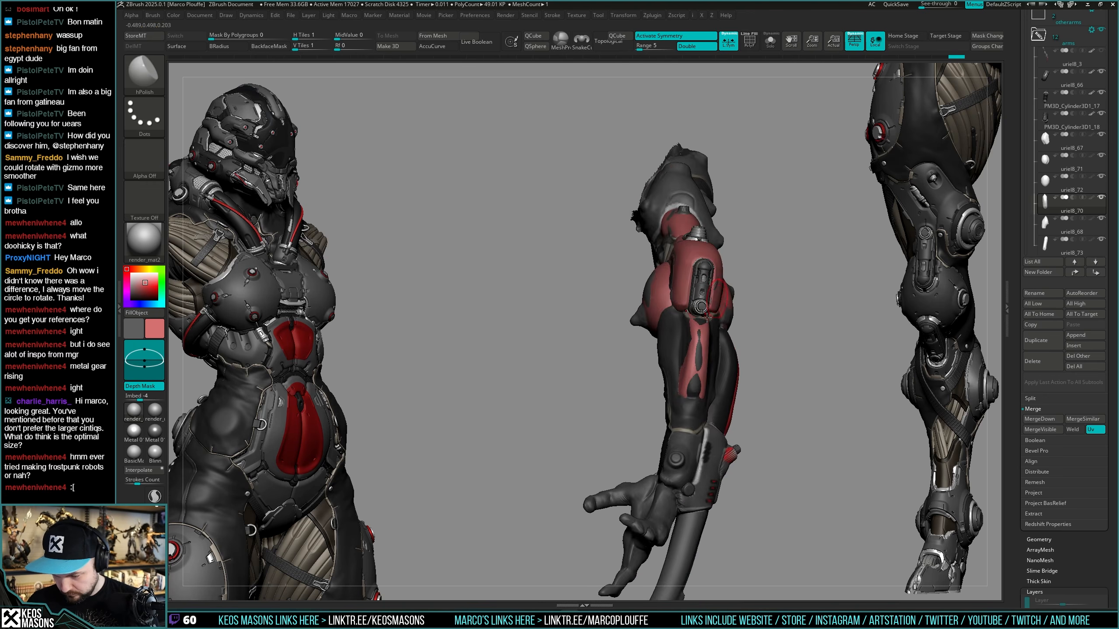
Switch to the Move brush and fit the uriel8_70 piece against the dark forearm shell.
mouse_move(707, 318)
right_down()
mouse_move(774, 321)
mouse_move(779, 307)
mouse_move(775, 339)
mouse_move(785, 330)
mouse_move(773, 316)
mouse_move(701, 326)
right_up()
key(shift+t)
key(shift+t)
key(space)
drag(695, 332, 700, 331)
right_drag(700, 330, 733, 309)
key(b)
click(732, 311)
key(space)
drag(683, 326, 685, 327)
right_drag(684, 338, 684, 342)
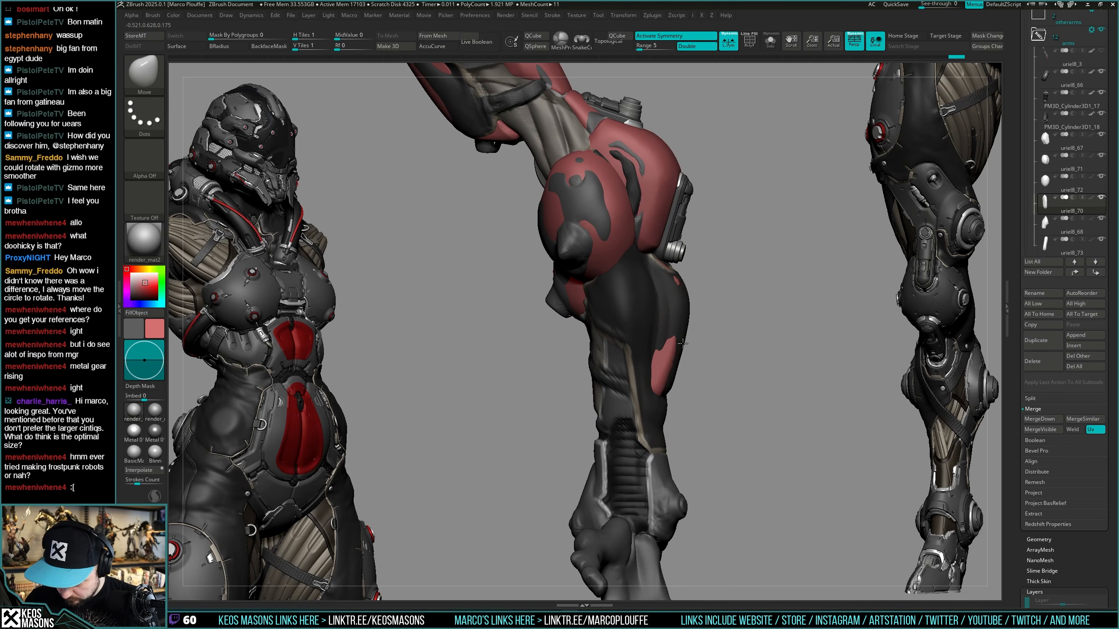
Isolate the uriel8_70 piece, polish its long edge with hPolish, and smooth the lower front.
key(alt+s)
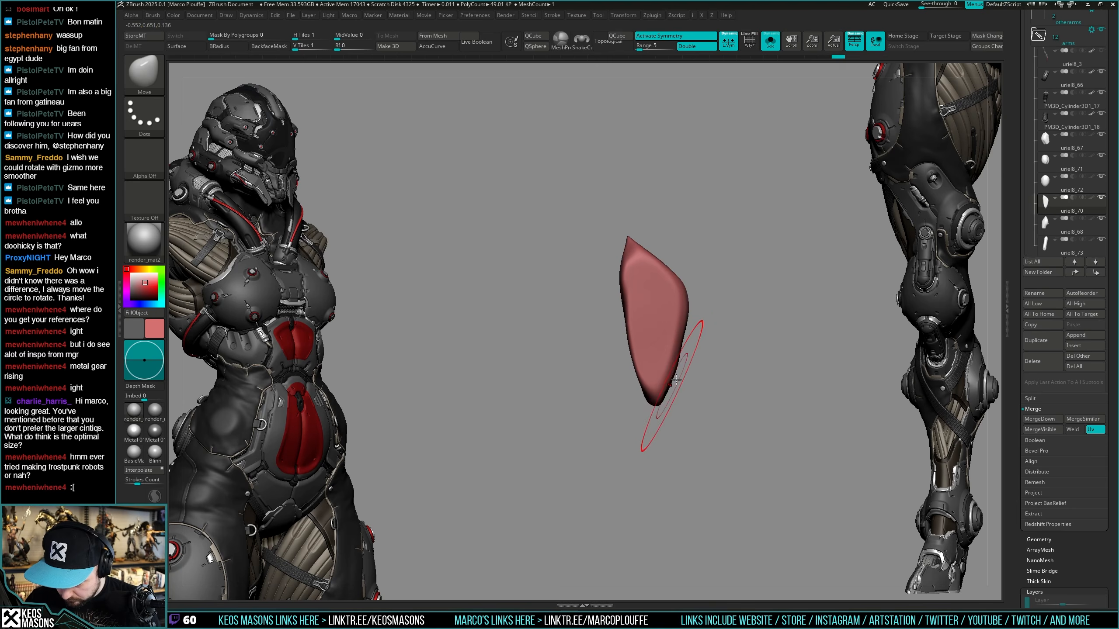
mouse_move(687, 354)
right_down()
mouse_move(681, 340)
mouse_move(667, 386)
right_up()
key(space)
click(679, 354)
drag(687, 339, 688, 371)
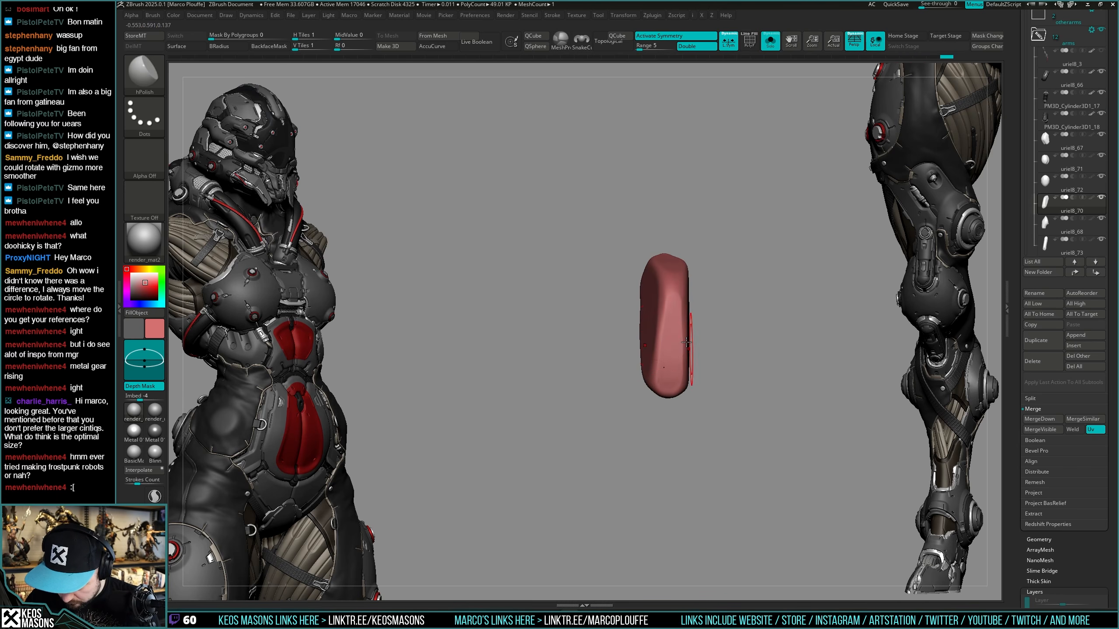
key(shift)
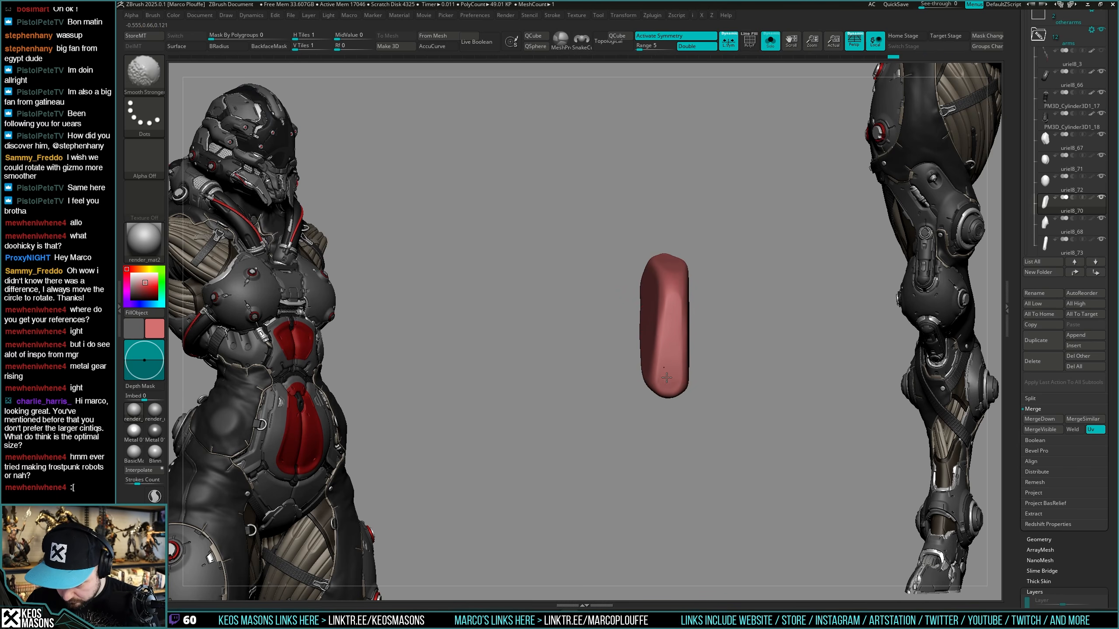
shift+drag(670, 364, 671, 348)
right_drag(672, 362, 682, 357)
shift+drag(676, 356, 673, 340)
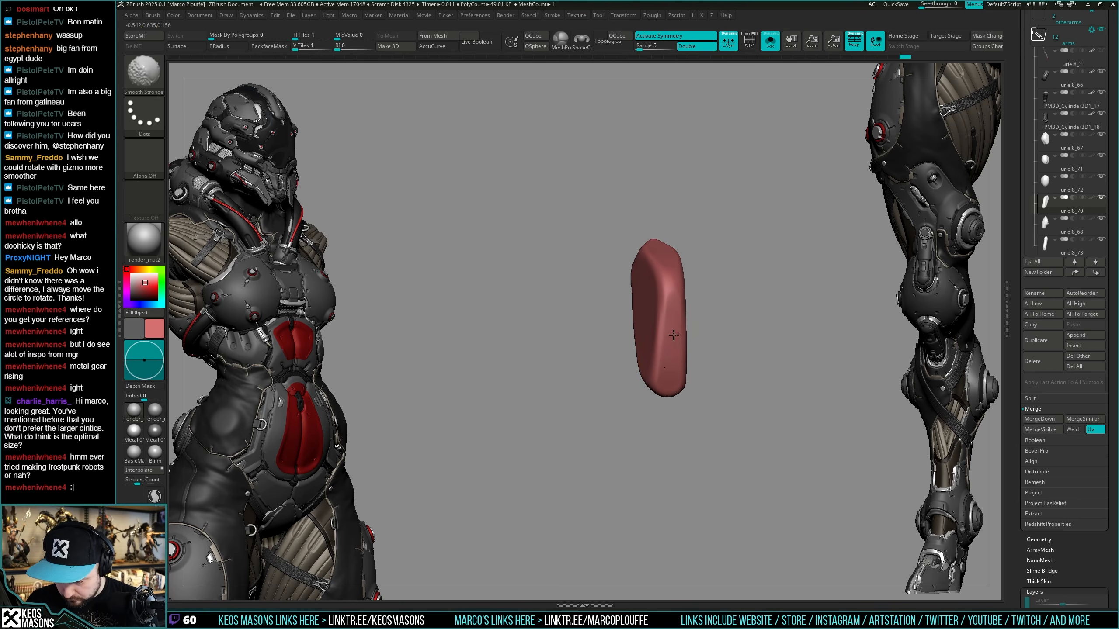
Polish the other side of the isolated forearm piece with hPolish and smooth its lower end.
key(shift+s)
right_drag(702, 338, 675, 353)
key(space)
key(shift+s)
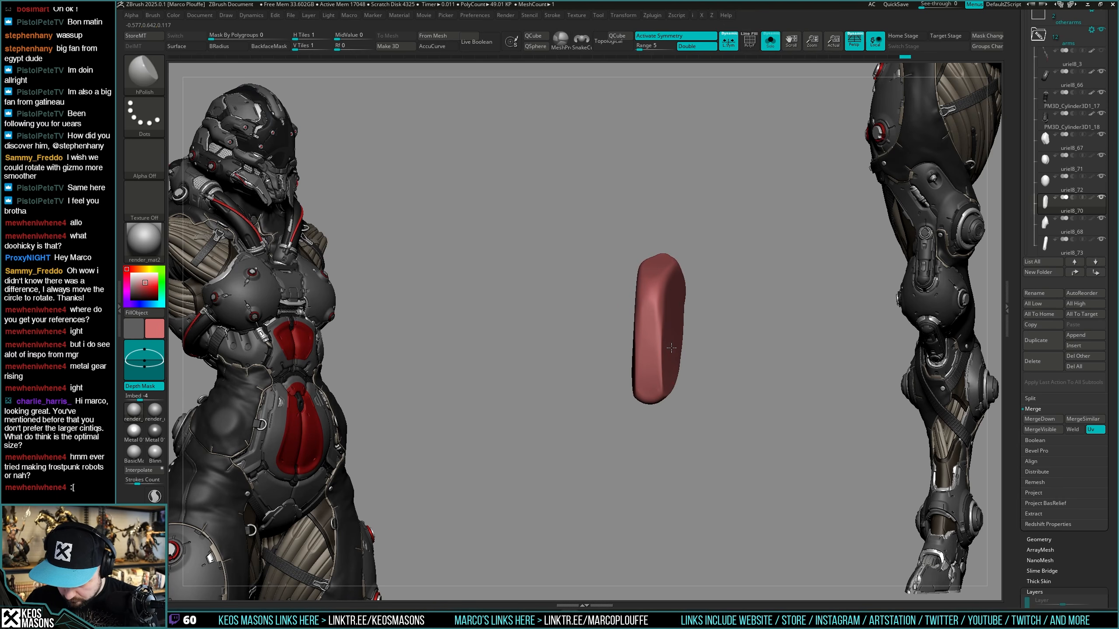
key(space)
key(shift)
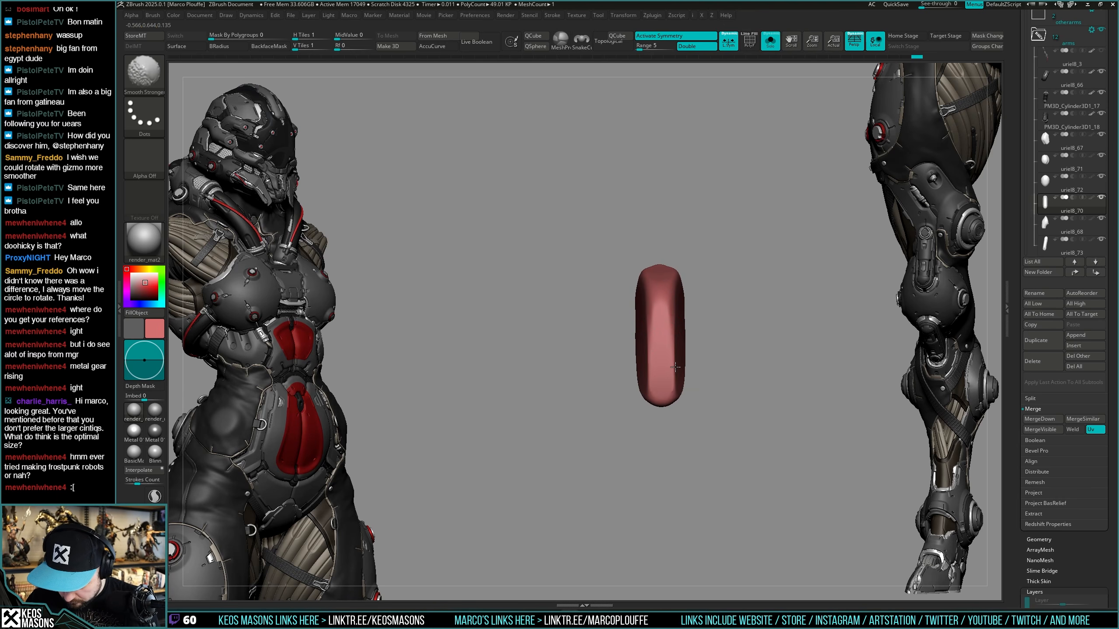
shift+drag(675, 366, 677, 349)
Remesh the isolated forearm piece with DynaMesh at resolution 1416.
key(i)
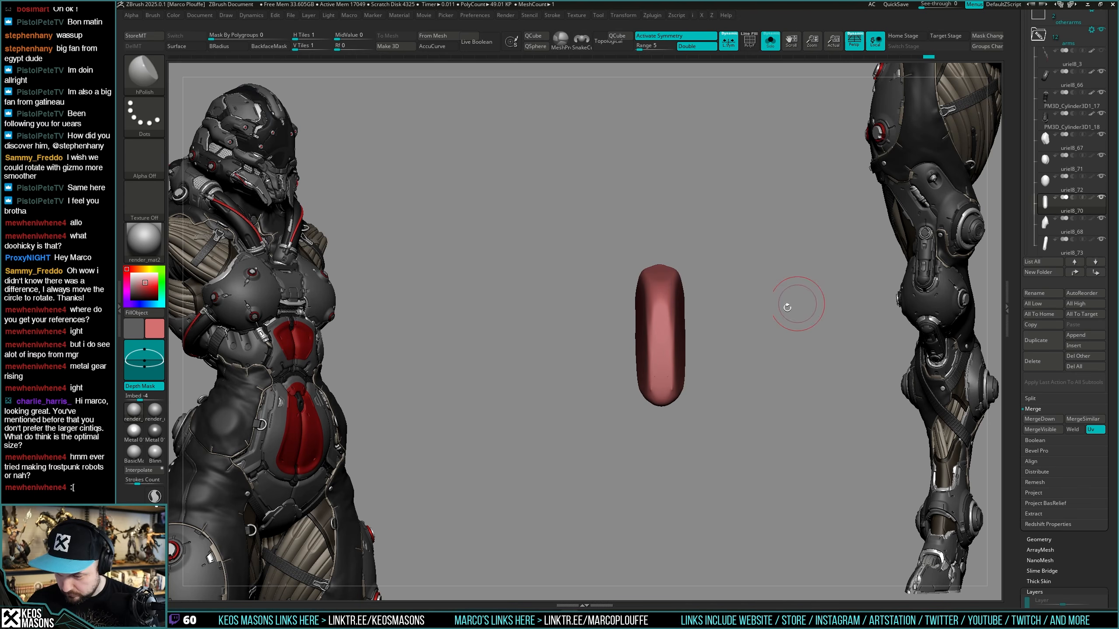
key(i)
click(752, 372)
key(i)
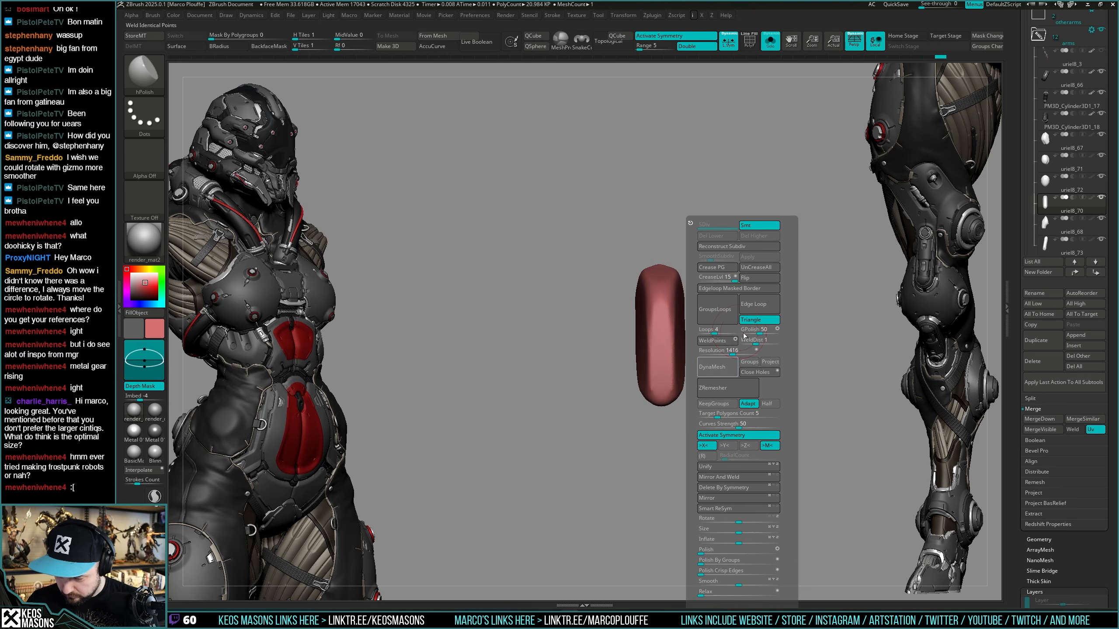
Refine the remeshed forearm piece's facets with hPolish and smooth its lower front.
key(shift)
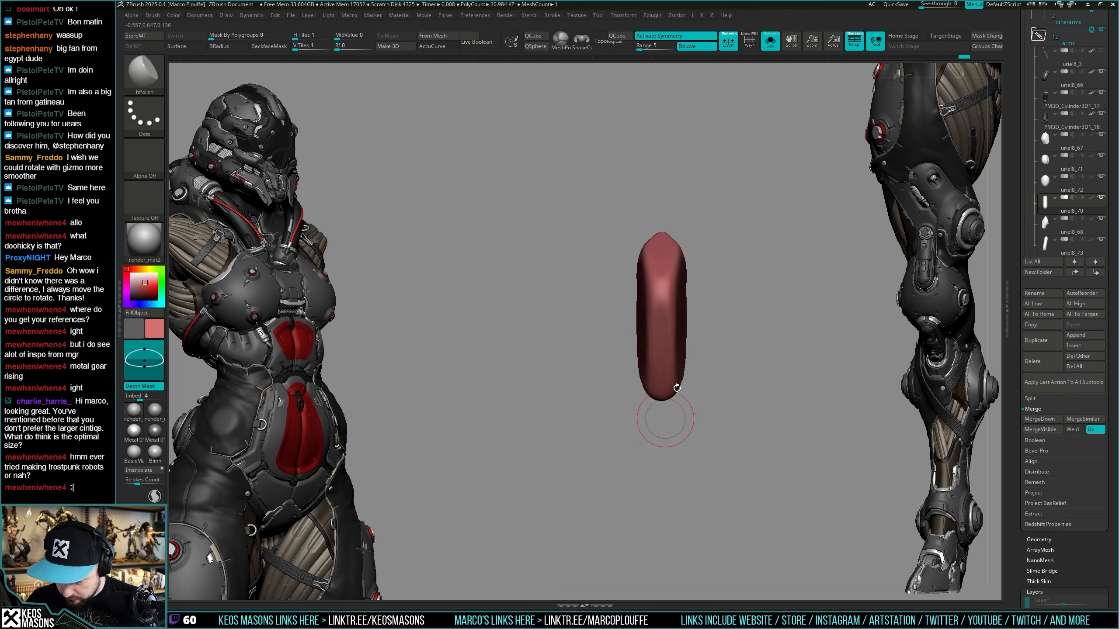
mouse_move(709, 352)
mouse_down()
mouse_move(739, 318)
mouse_move(661, 378)
mouse_up()
key(i)
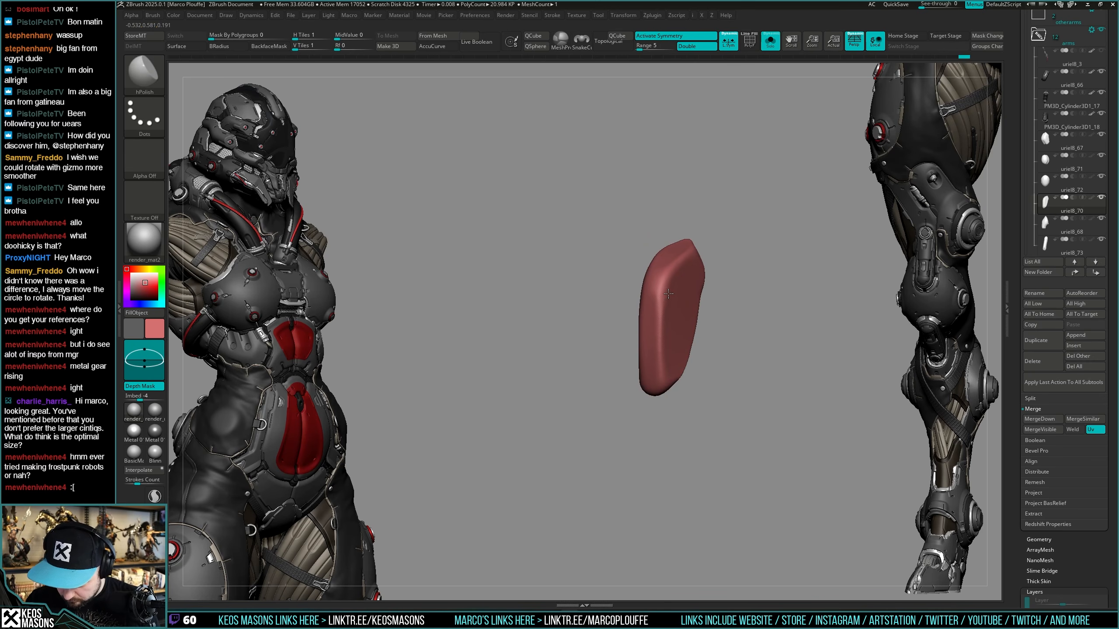
right_drag(686, 303, 659, 332)
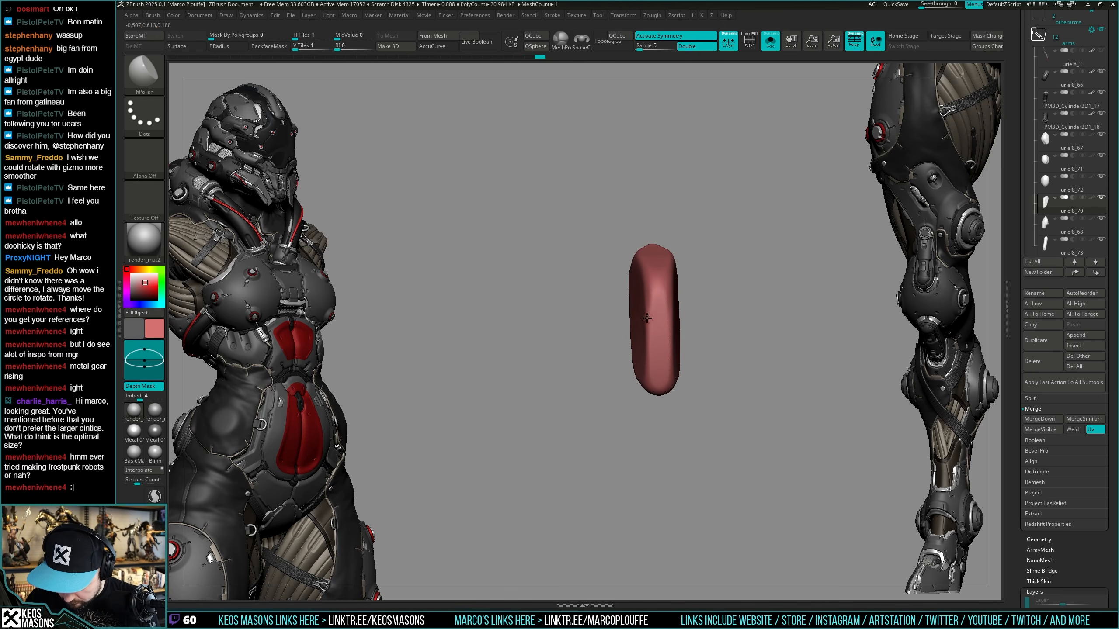
key(shift)
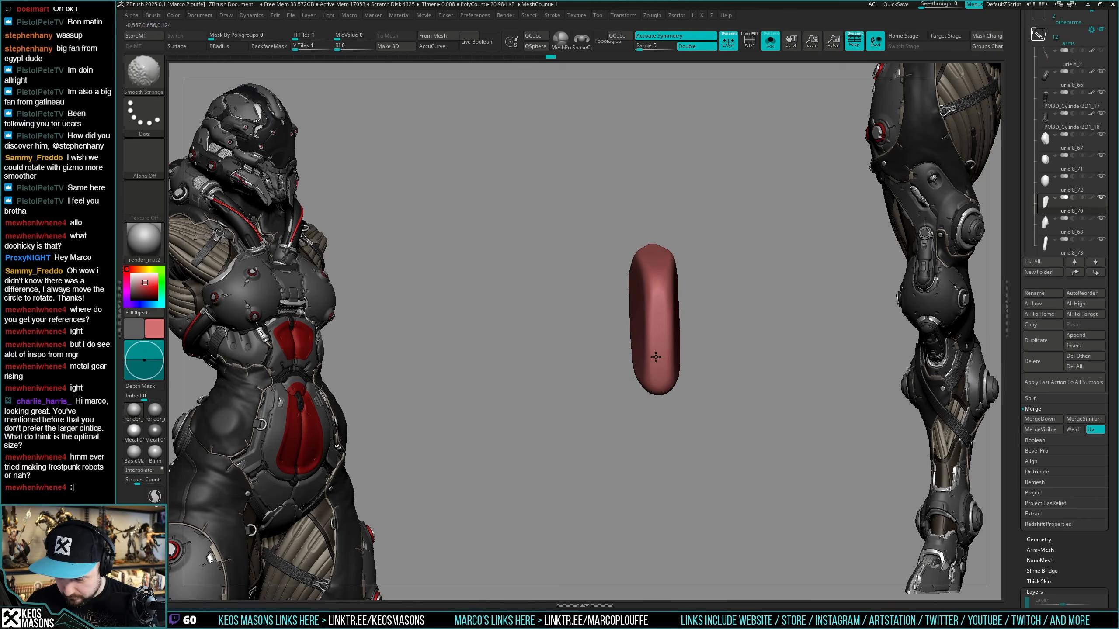
mouse_move(655, 357)
right_down()
mouse_move(687, 348)
mouse_move(739, 370)
mouse_move(731, 320)
mouse_move(743, 325)
mouse_move(727, 352)
mouse_move(660, 329)
mouse_move(670, 326)
mouse_move(661, 318)
right_up()
Show the full arm, adjust the uriel7 shell around the forearm piece with Move, and review the arm from several sides.
key(ctrl+shift+s)
key(space)
click(654, 333)
alt+click(661, 318)
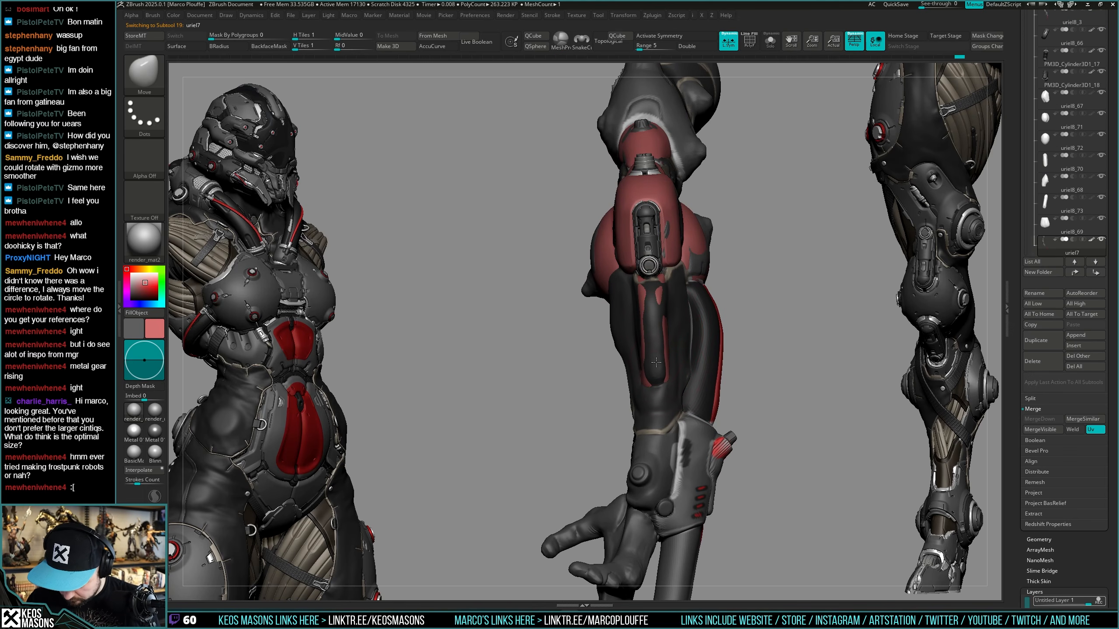
right_drag(656, 363, 696, 360)
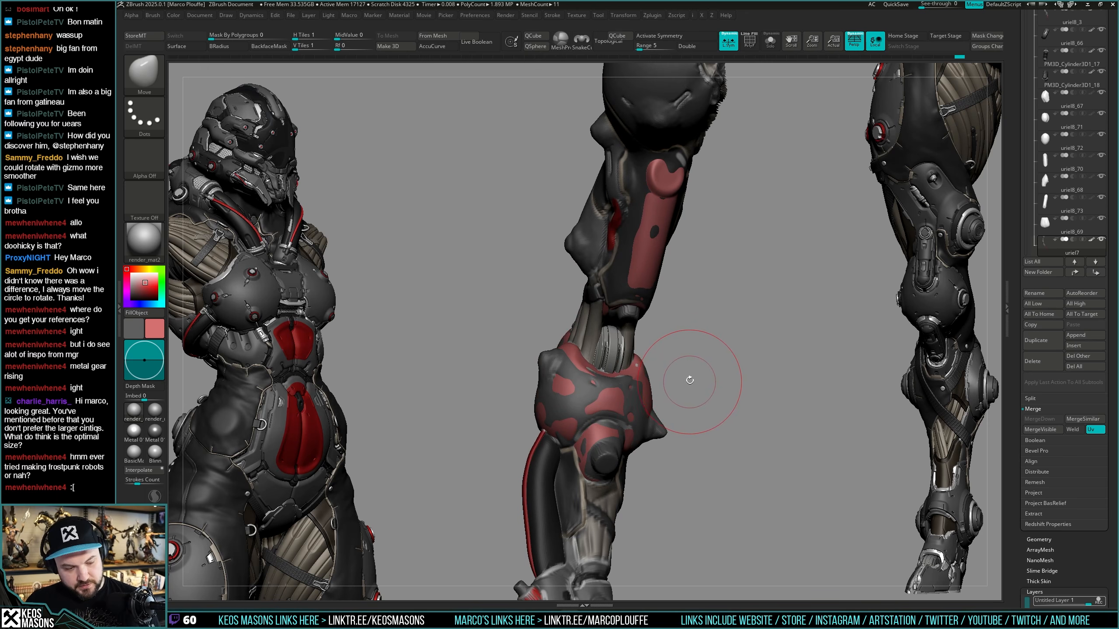
drag(685, 378, 762, 282)
drag(768, 329, 734, 351)
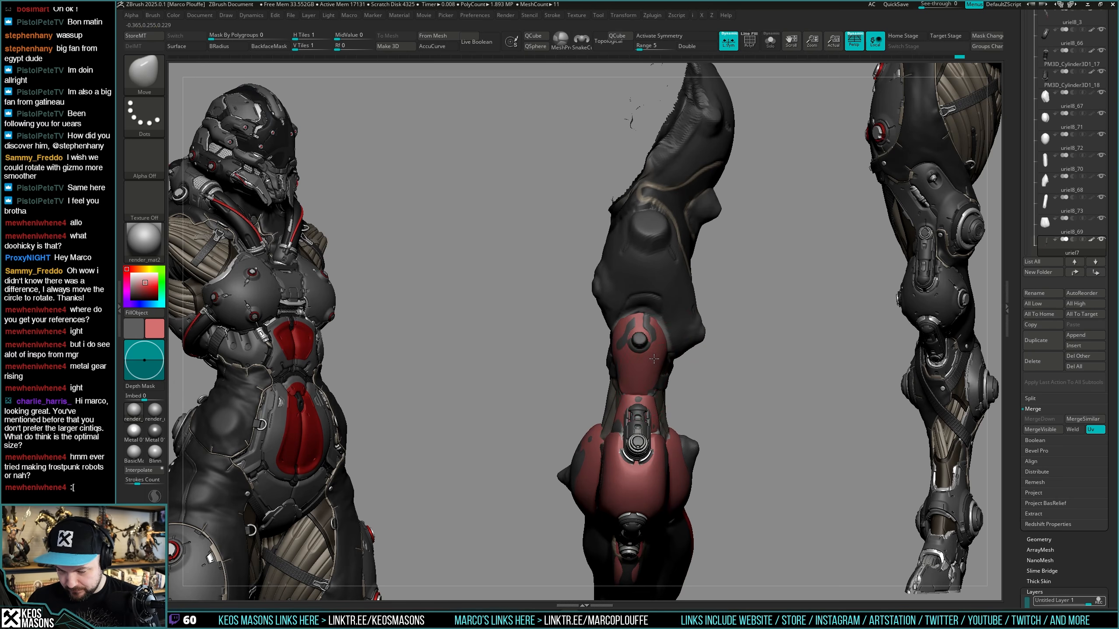
drag(577, 370, 729, 345)
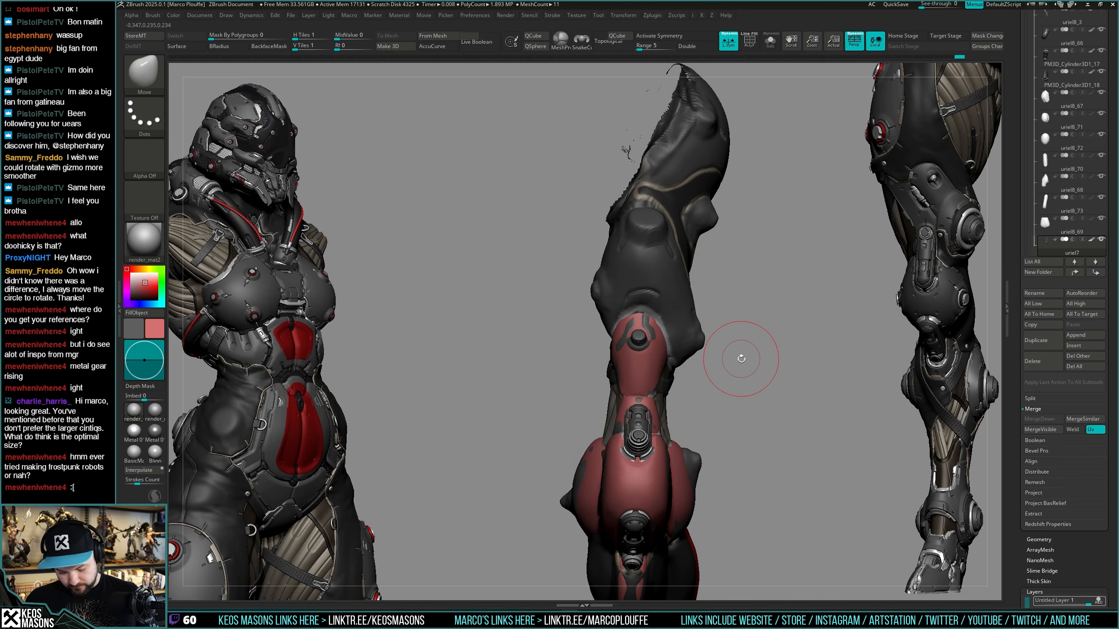
Load the plugnip.zbp brush preset from the spider project's alphas folder.
key(b)
click(422, 588)
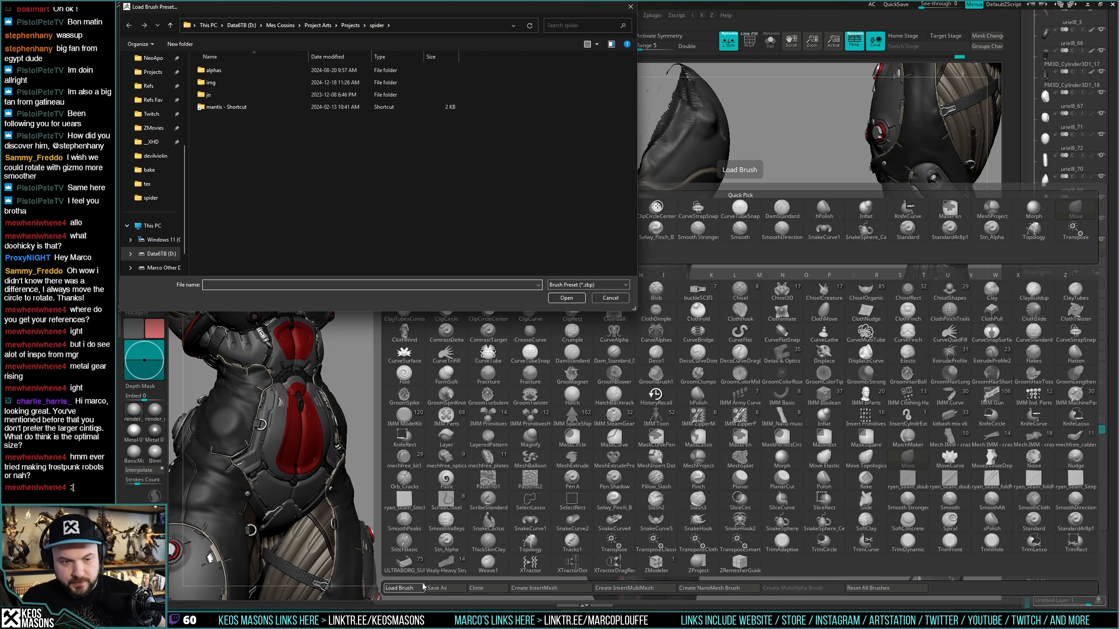
double_click(245, 72)
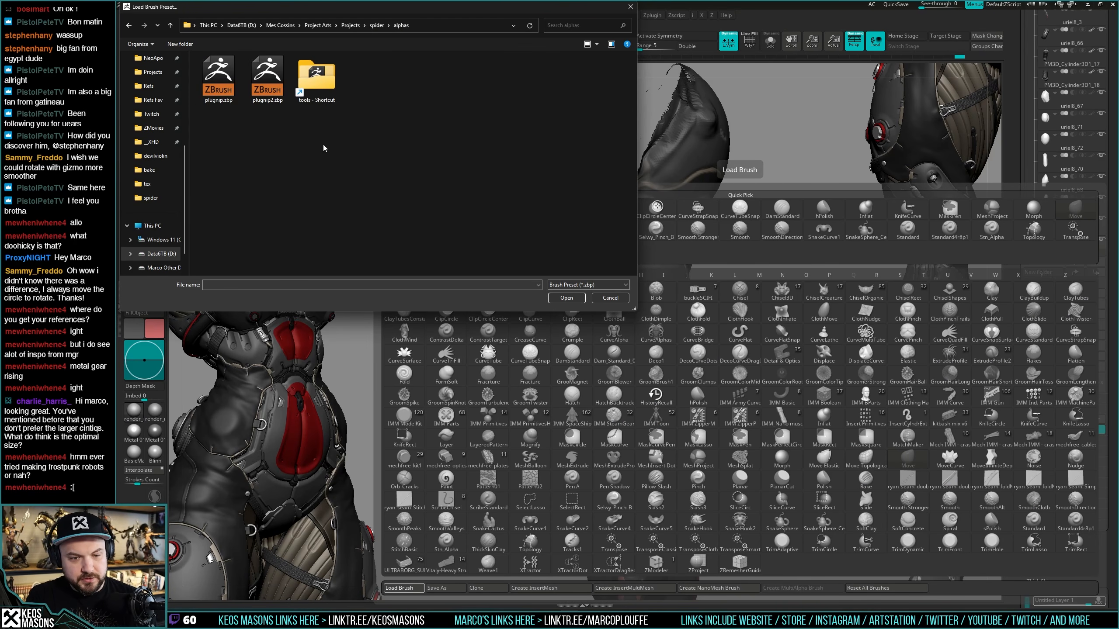
click(225, 87)
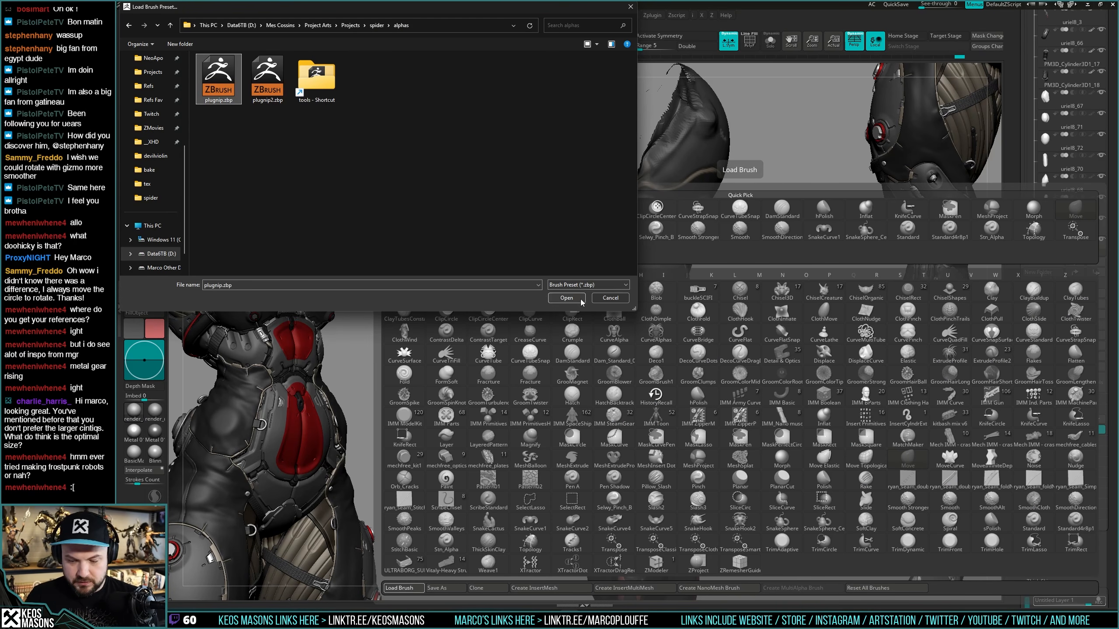
click(567, 298)
key(b)
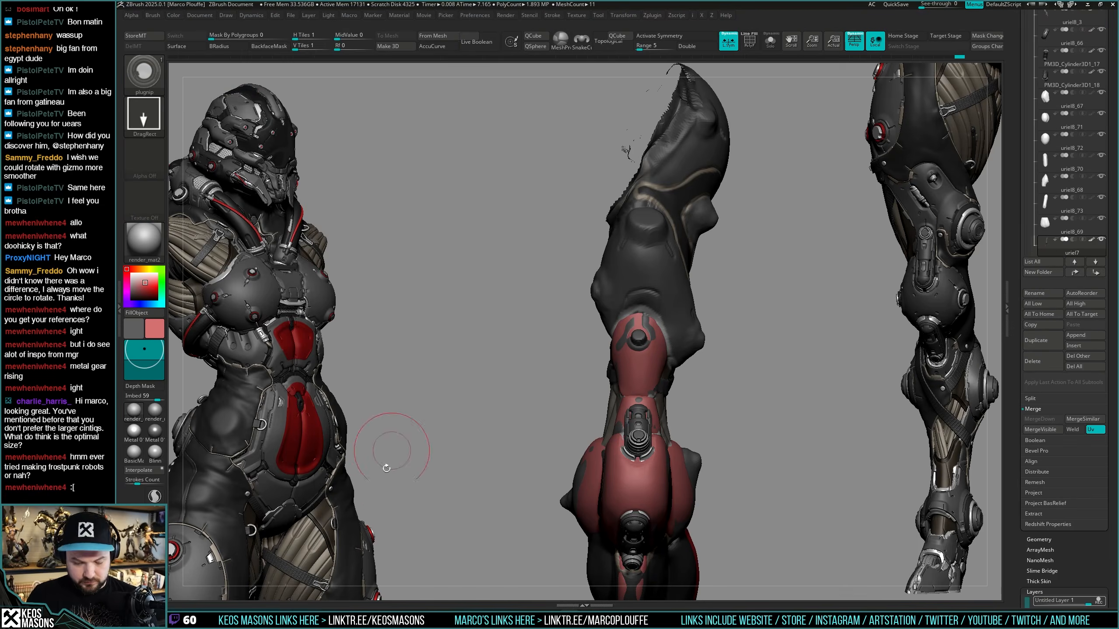
Load the plugnip2.zbp brush preset from the alphas folder and frame the red upper-arm piece.
key(b)
click(148, 587)
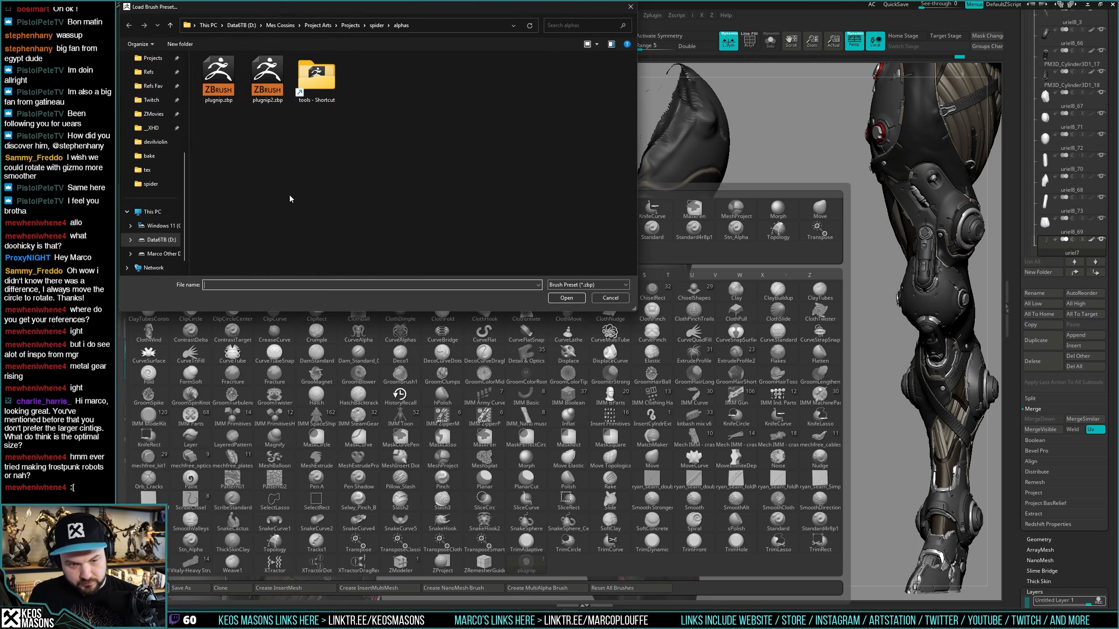
double_click(275, 91)
mouse_move(749, 341)
alt+mouse_down()
mouse_move(752, 289)
mouse_move(751, 342)
alt+mouse_up()
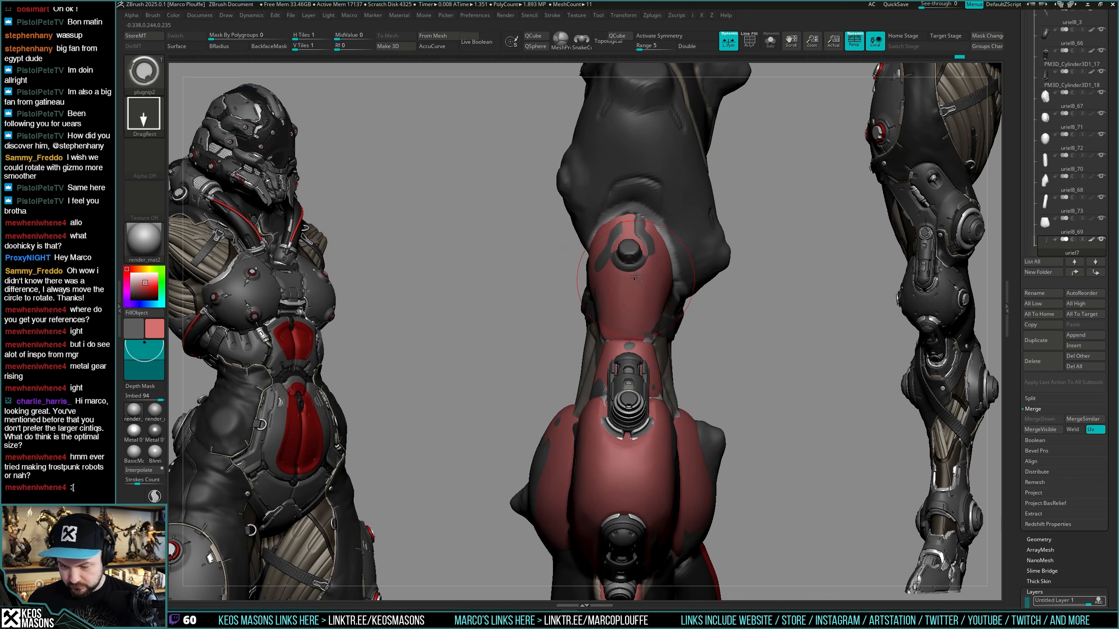
Select the red upper-arm piece uriel8_68 under the shell and isolate it.
alt+right_drag(639, 281, 659, 336)
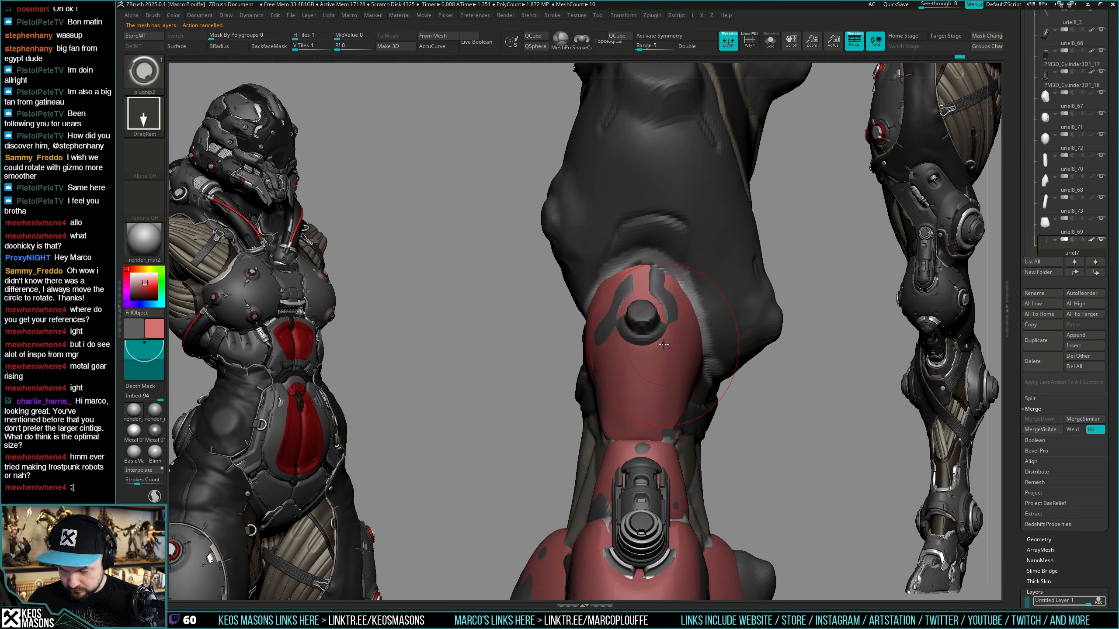
key(b)
key(c)
key(b)
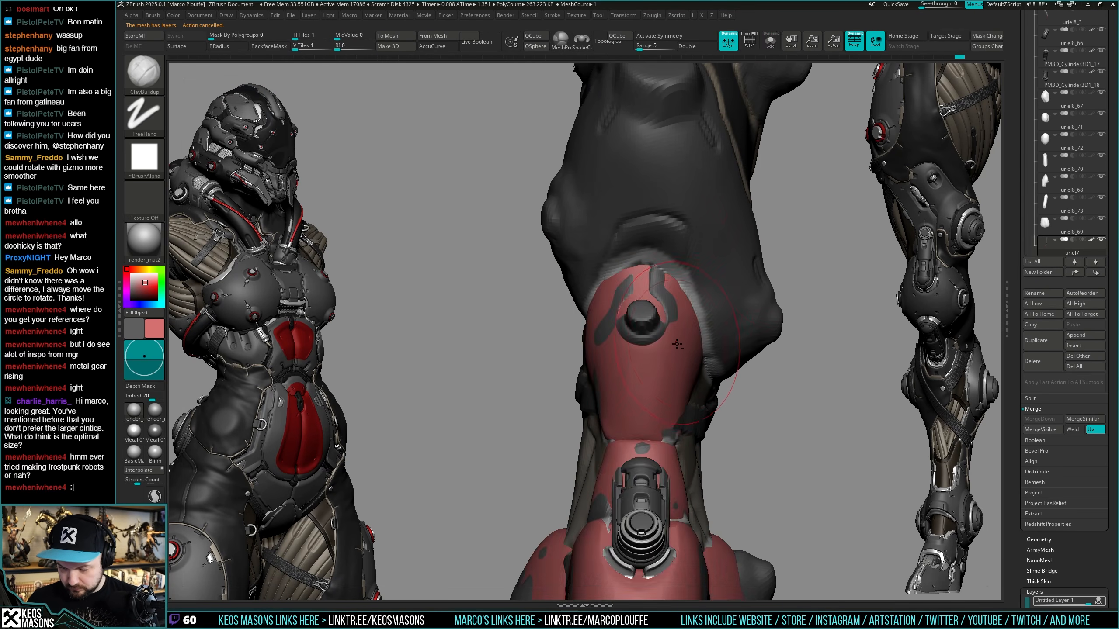
alt+click(677, 345)
key(ctrl+shift+s)
Try inserting a plugnip2 plug on the upper front of uriel8_68 while adjusting the brush's colour channel settings.
key(b)
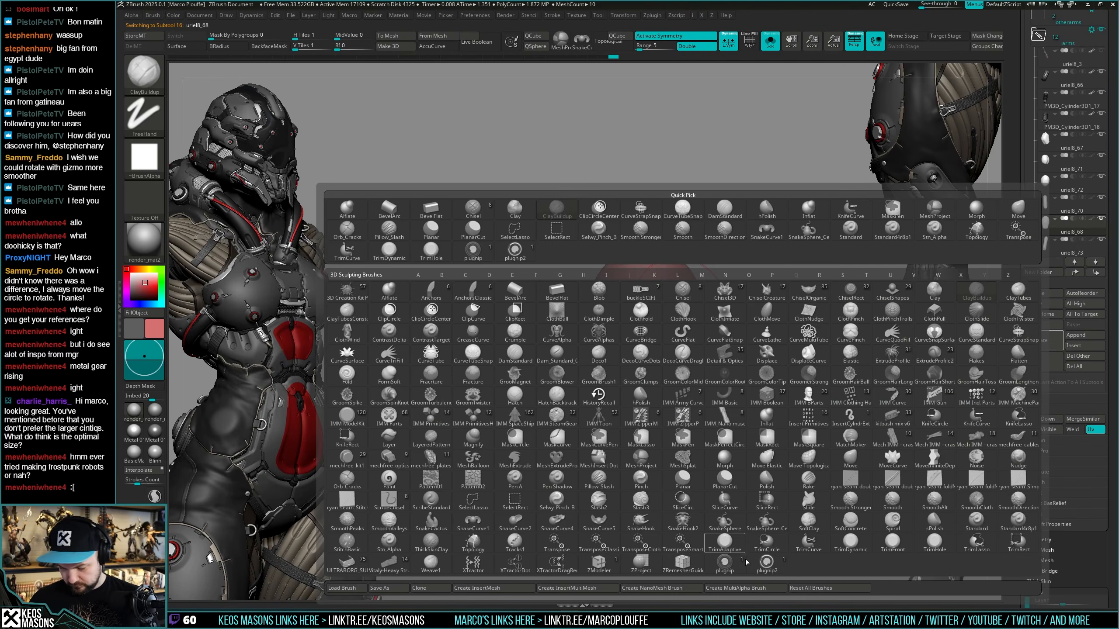
click(767, 564)
drag(646, 301, 647, 321)
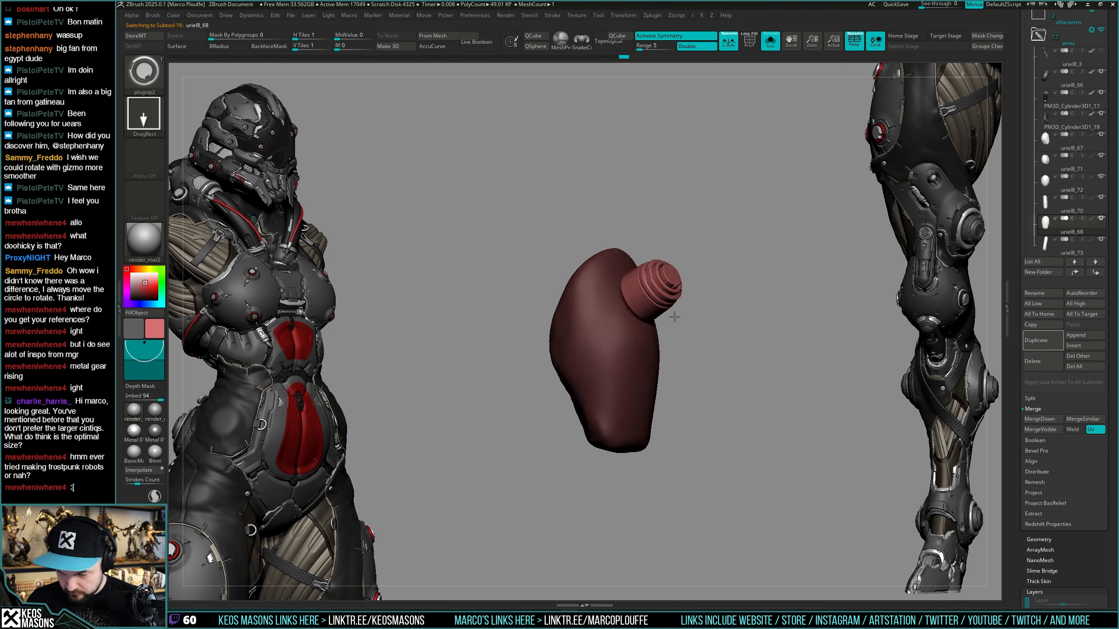
key(ctrl+z)
key(space)
click(770, 380)
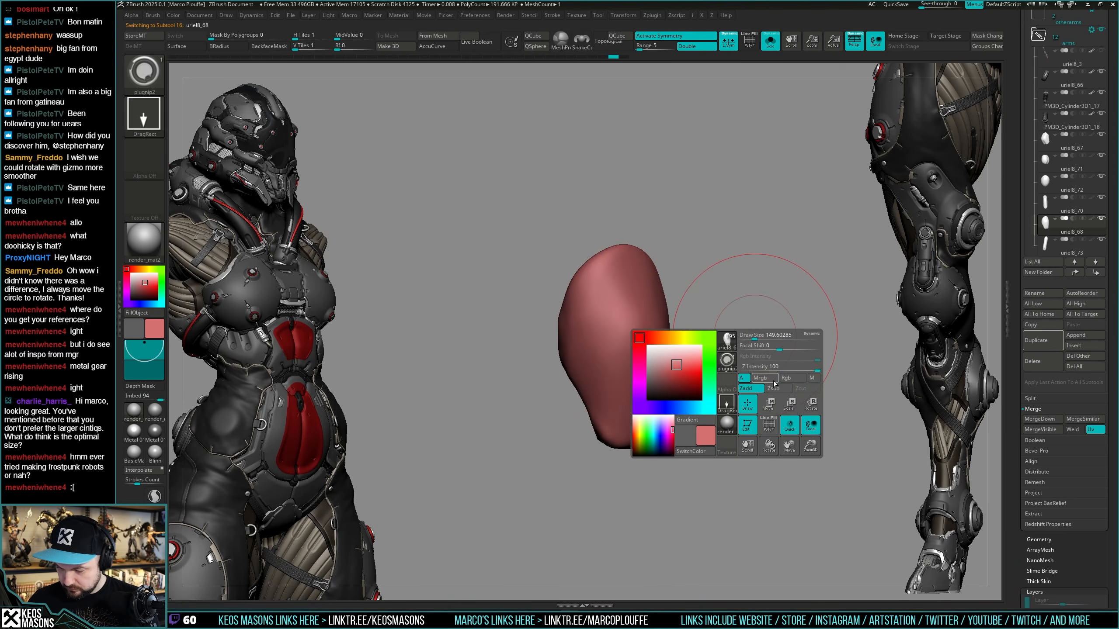
key(ctrl+z)
key(space)
mouse_move(718, 310)
mouse_down()
mouse_move(639, 297)
mouse_move(642, 321)
mouse_up()
key(ctrl+z)
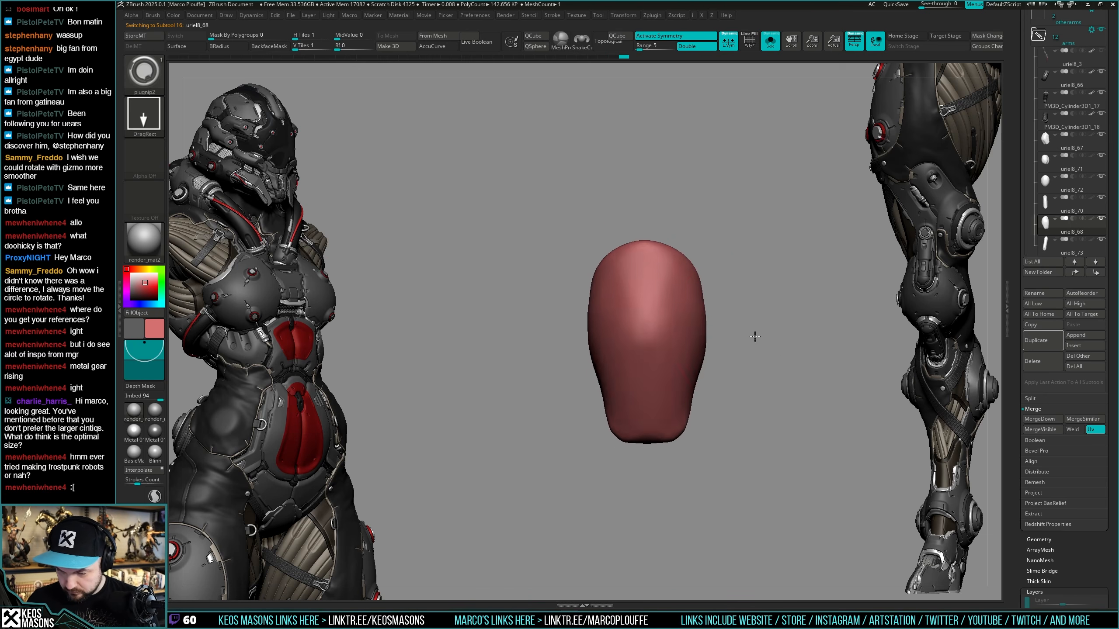
Reinsert the plugnip2 plug near the top of uriel8_68's front and check its depth from the side.
key(space)
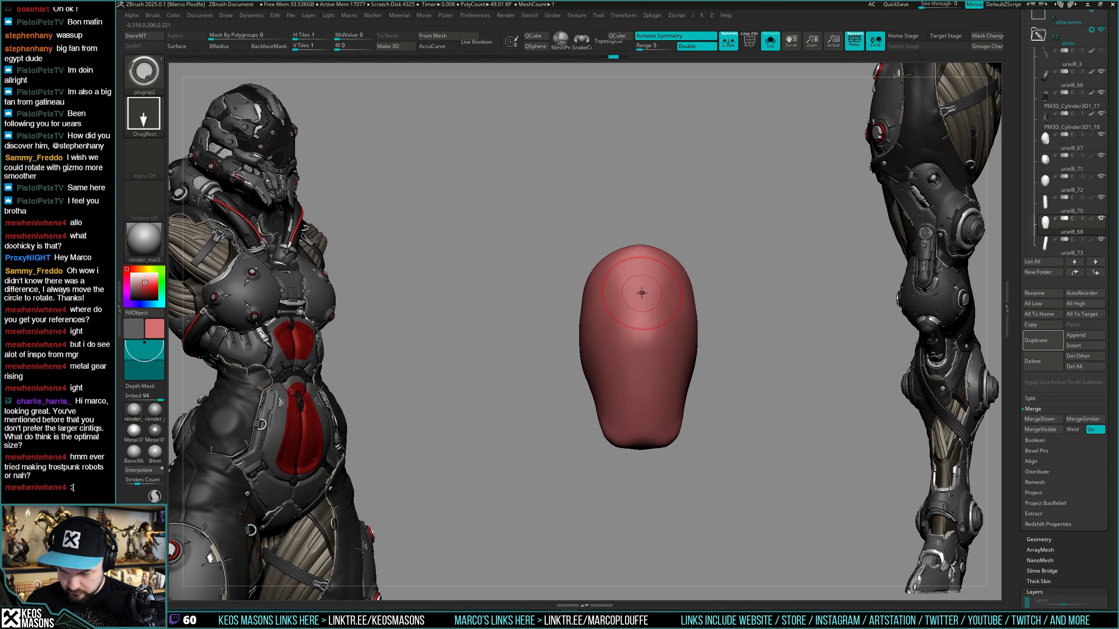
drag(641, 293, 644, 321)
right_drag(644, 319, 670, 286)
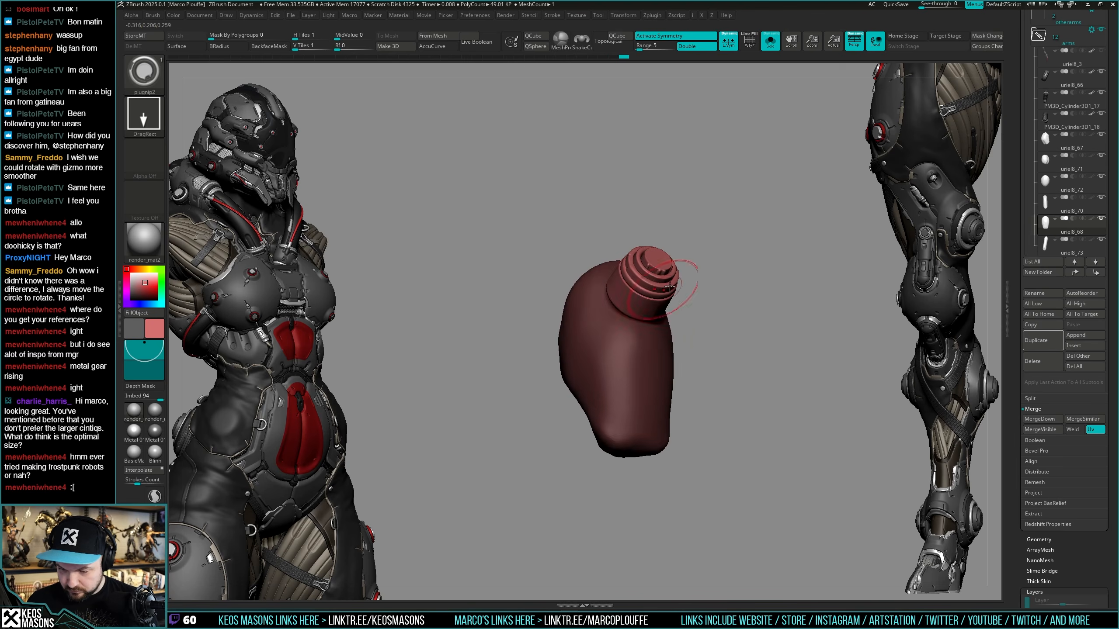
key(space)
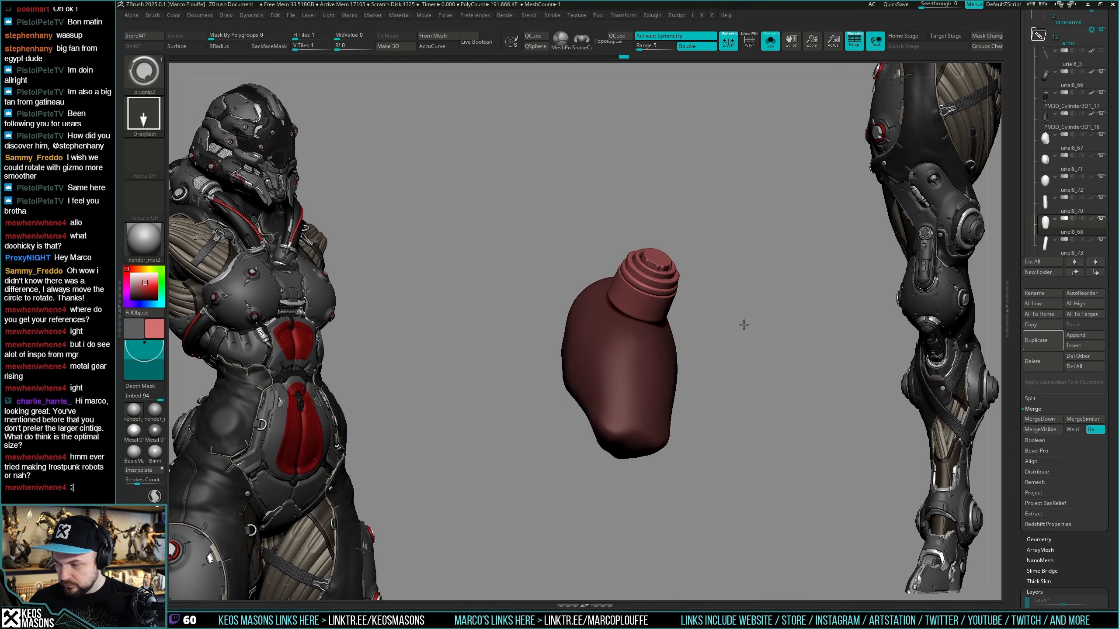
key(ctrl+z)
shift+drag(739, 331, 722, 326)
key(ctrl+z)
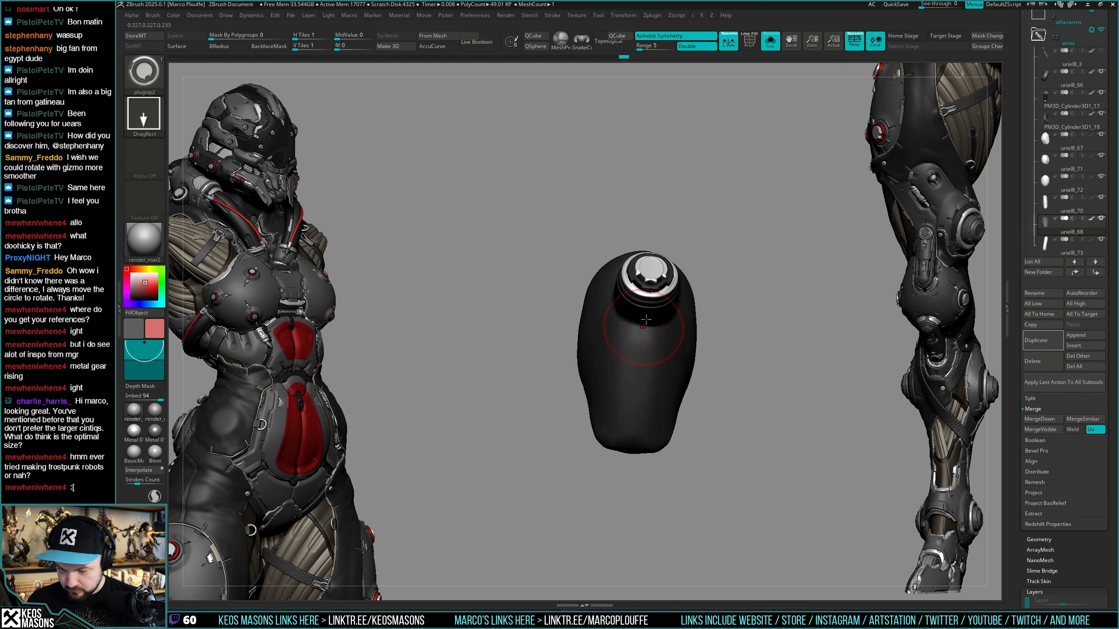
right_drag(646, 319, 773, 314)
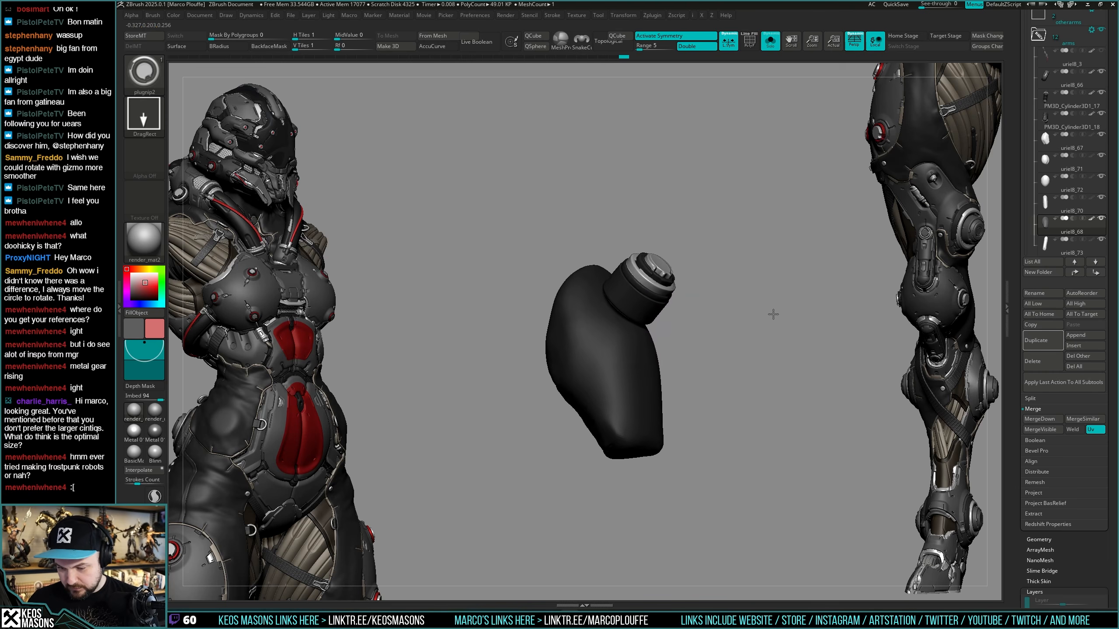
Add a plugnip plug below the plugnip2 one on uriel8_68 and review both plugs on the full arm.
key(b)
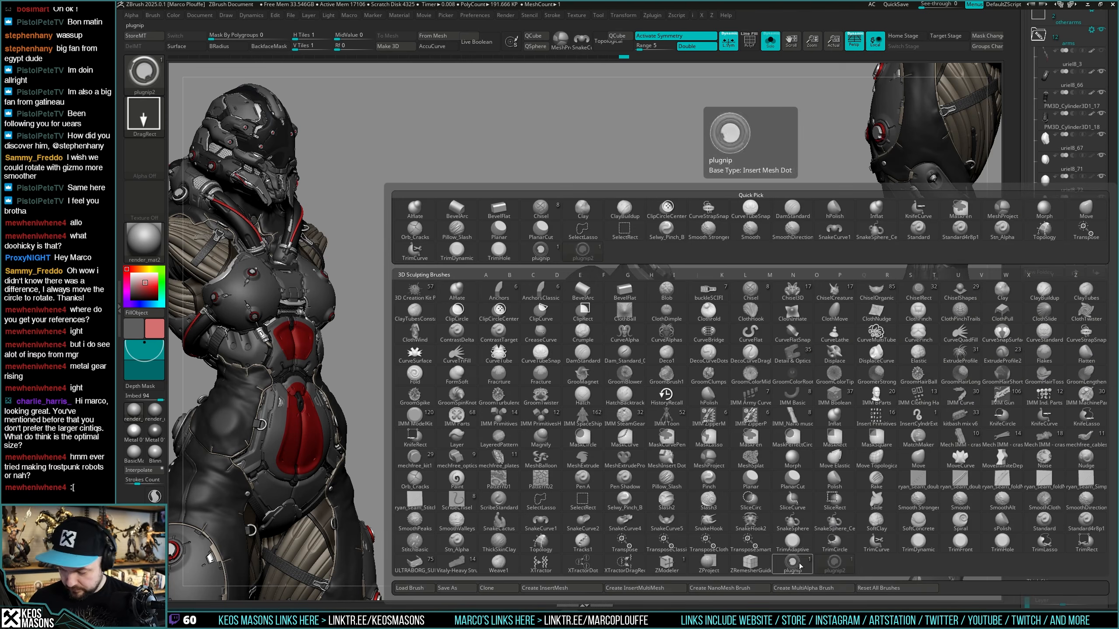
click(800, 566)
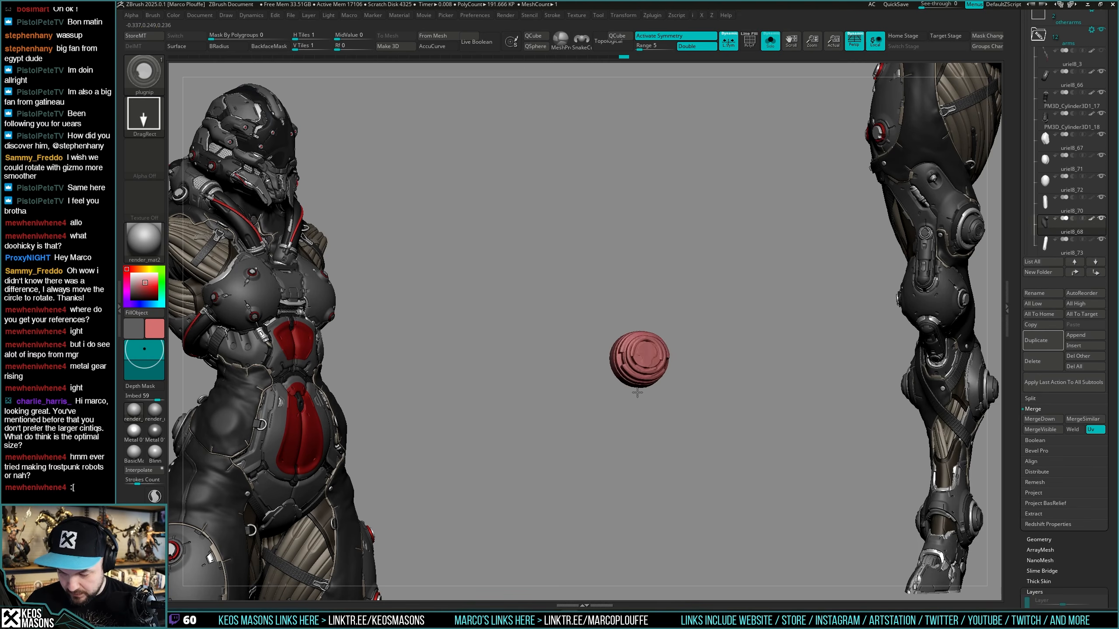
drag(637, 392, 637, 393)
mouse_move(690, 325)
right_down()
mouse_move(709, 319)
mouse_move(748, 342)
mouse_move(678, 339)
right_up()
key(ctrl+z)
key(space)
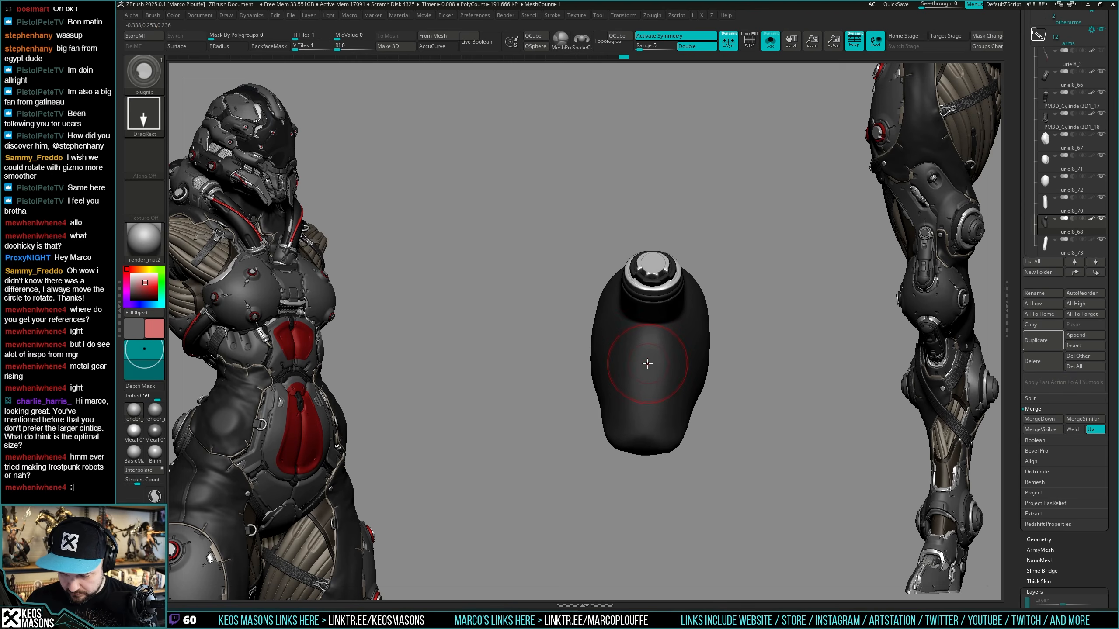
drag(653, 364, 653, 365)
right_drag(665, 365, 722, 364)
right_drag(775, 324, 773, 360)
key(shift+s)
mouse_move(773, 359)
ctrl+right_down()
mouse_move(769, 333)
mouse_move(757, 348)
mouse_move(789, 322)
mouse_move(735, 345)
mouse_move(776, 352)
mouse_move(719, 350)
ctrl+right_up()
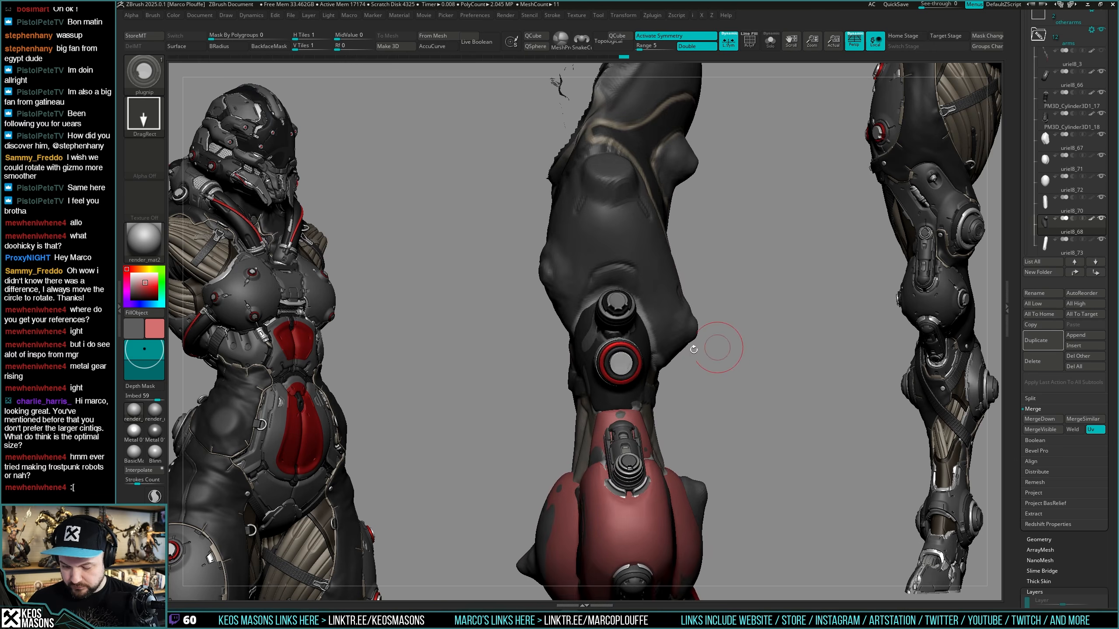
Isolate uriel8_68 again and undo both plug insertions.
key(ctrl+shift+s)
key(ctrl+z)
key(ctrl+z)
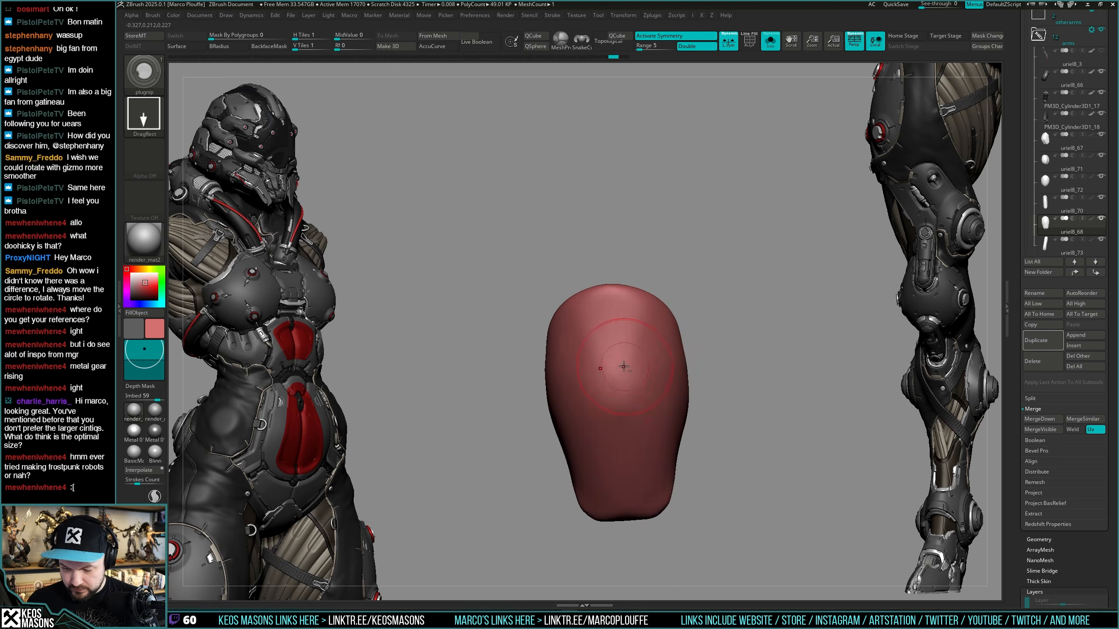
Flatten the front surface of uriel8_68 with the hPolish brush.
key(ctrl+shift+s)
key(ctrl+shift+s)
key(space)
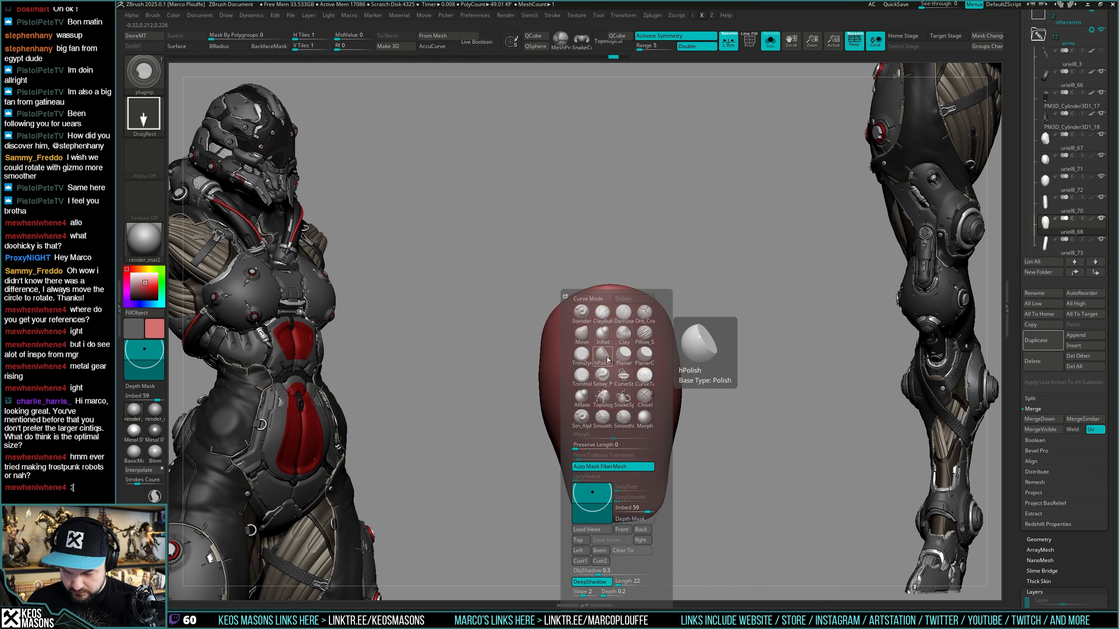
click(602, 354)
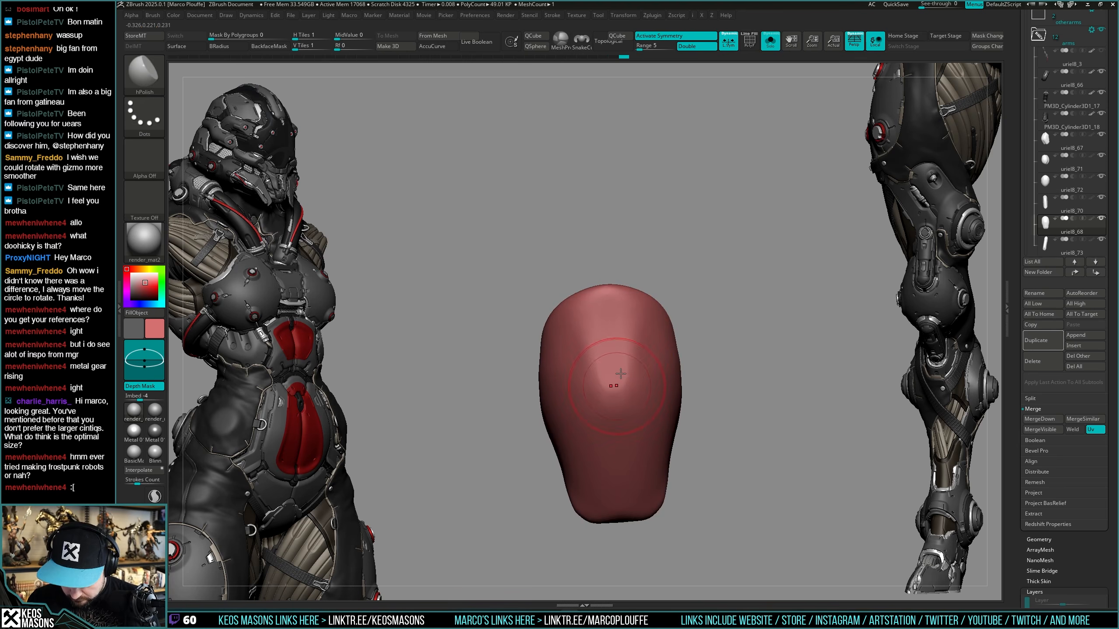
Insert a plugnip plug on the flattened front of uriel8_68 and split it off as a separate subtool.
key(b)
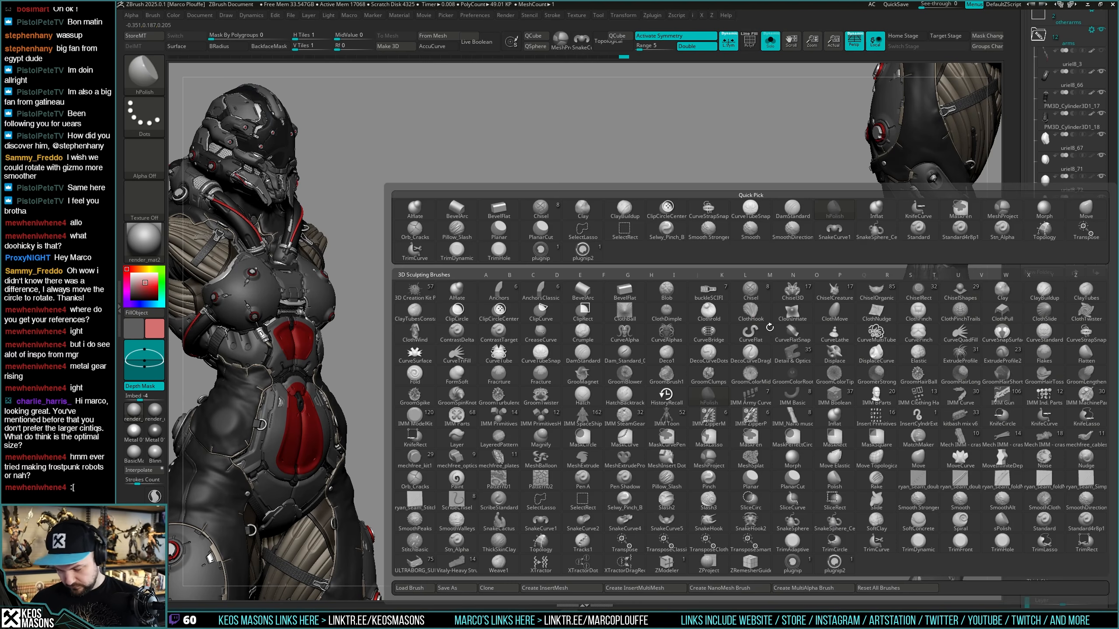
click(833, 563)
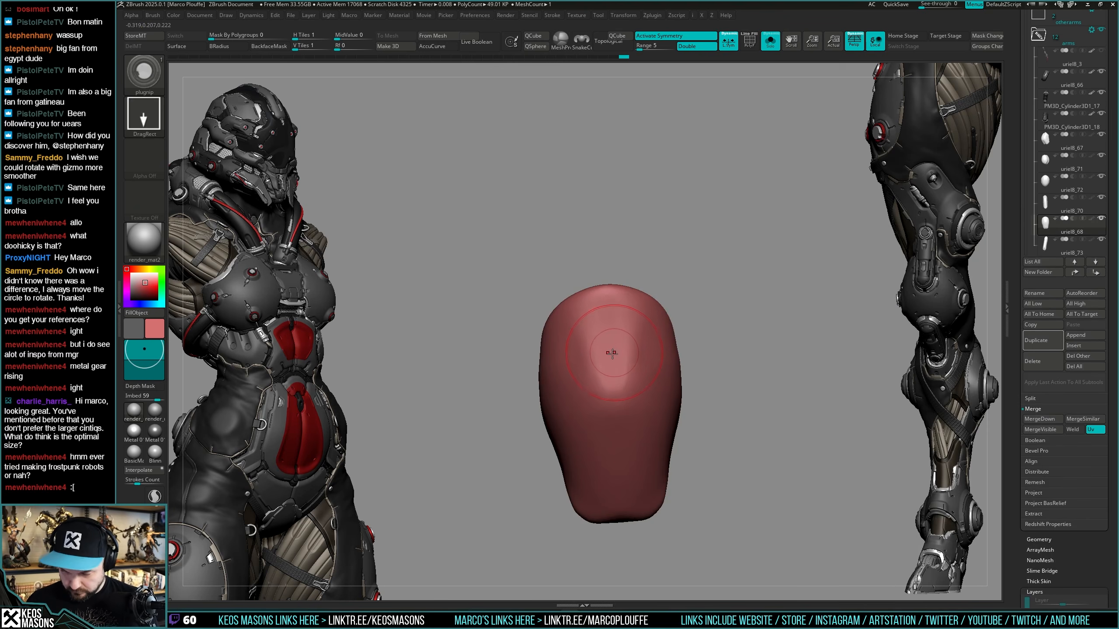
scroll(612, 360, up, 5)
key(shift+f)
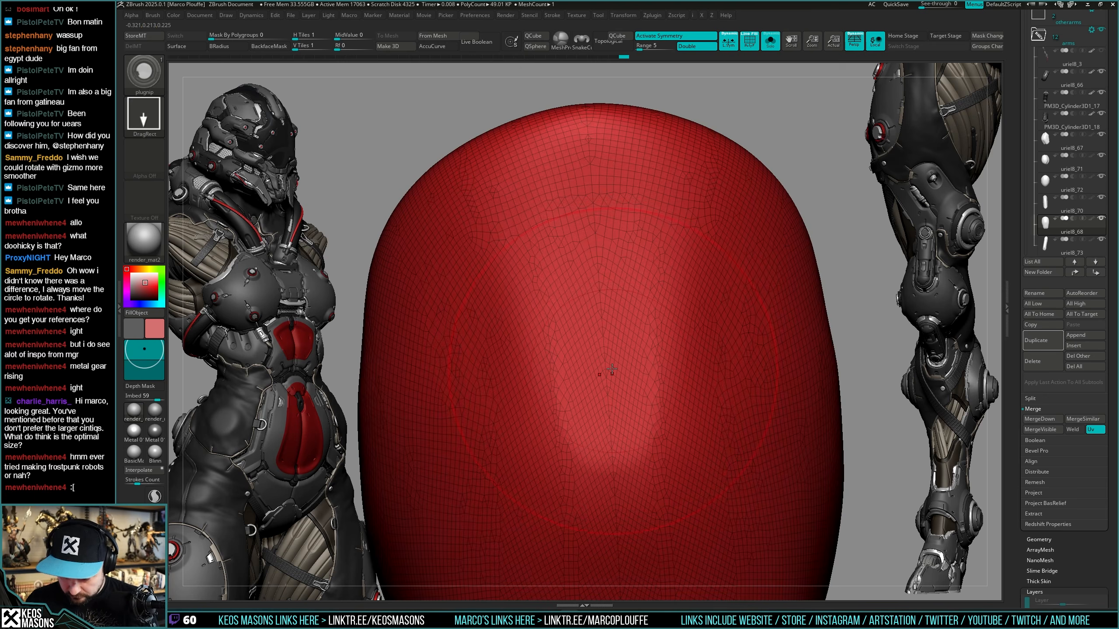
key(shift+f)
drag(605, 360, 624, 475)
ctrl+right_drag(625, 471, 731, 343)
key(ctrl+shift+s)
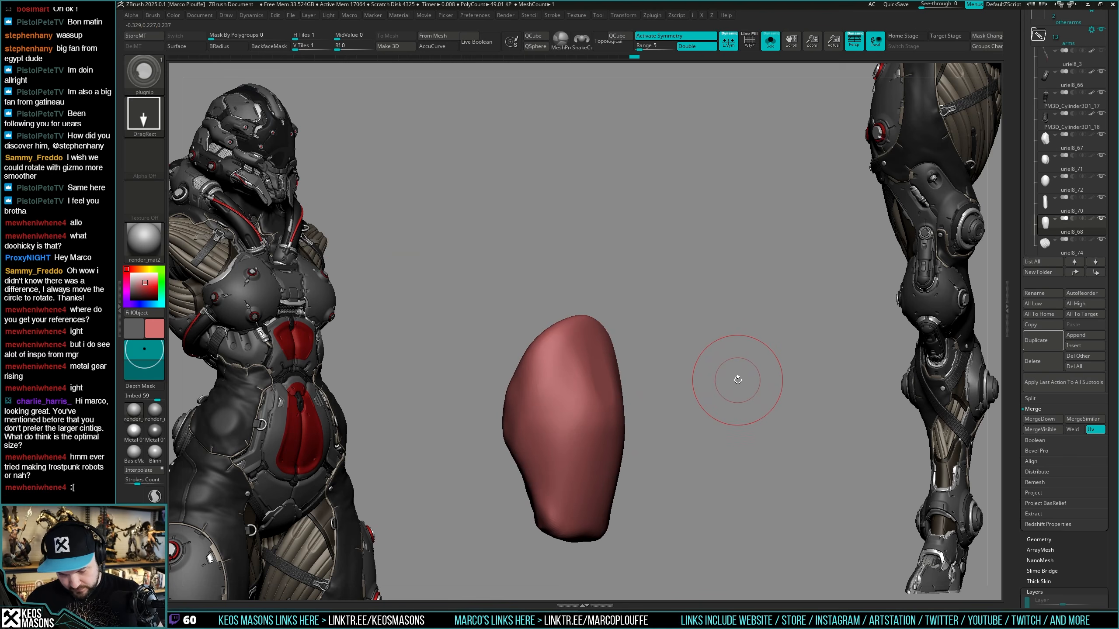
Select the split-off plug uriel8_74 and divide its parts into separate polygroups.
key(alt+Down)
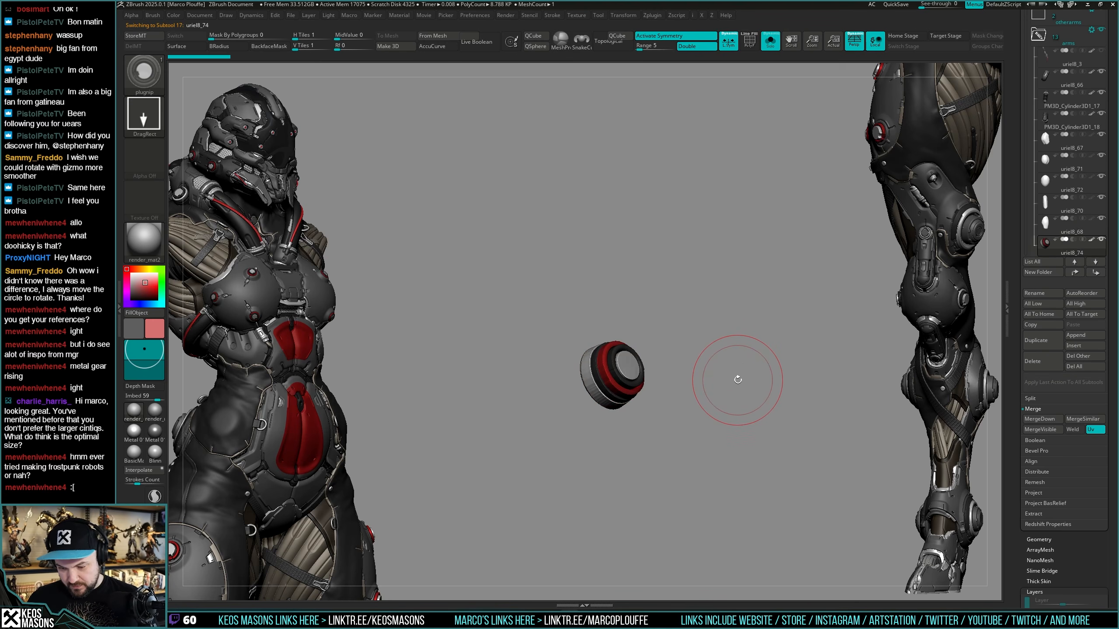
right_drag(738, 380, 662, 432)
key(shift+f)
alt+right_drag(662, 431, 657, 398)
key(ctrl+z)
right_drag(675, 357, 663, 364)
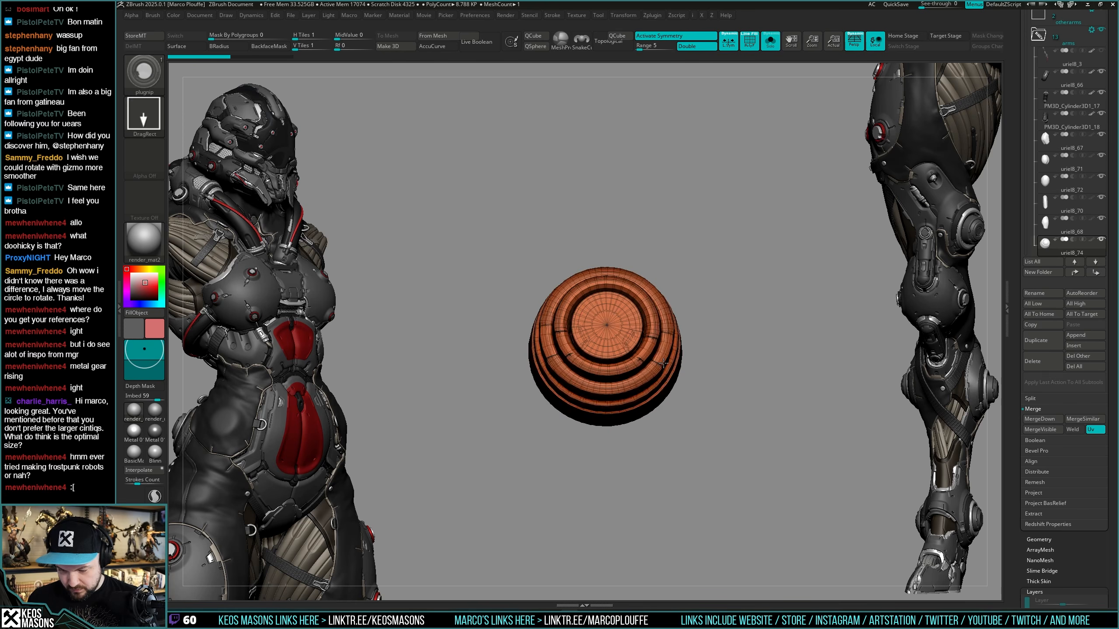
right_click(684, 373)
key(shift+f)
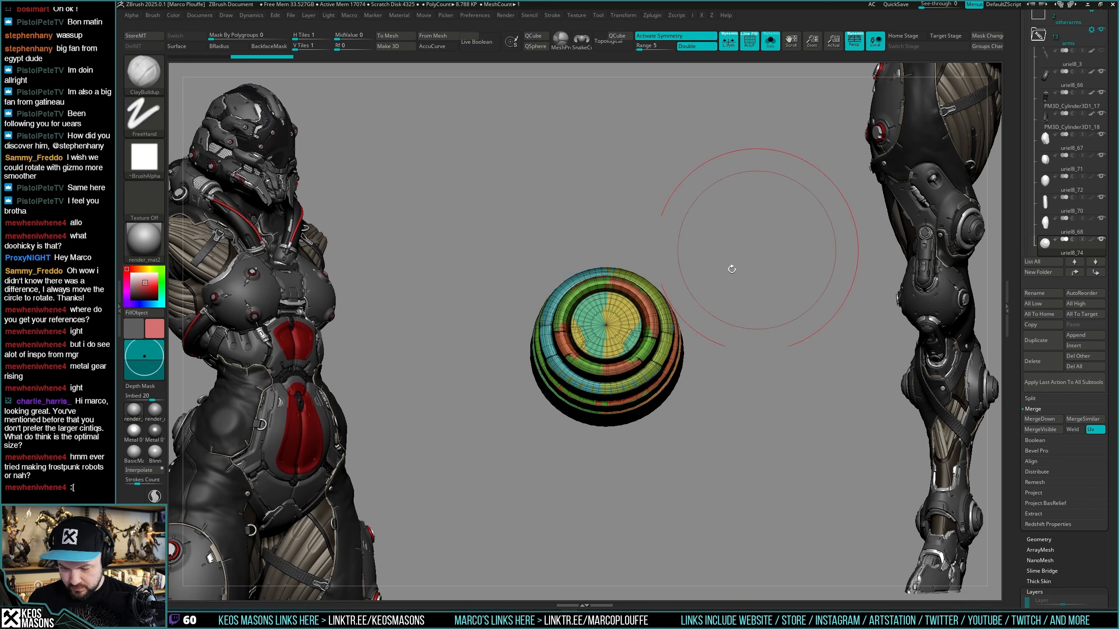
key(ctrl+shift+z)
Isolate the plug's polygroups and remove the overlapping duplicate parts to leave a single plug.
ctrl+shift+click(635, 311)
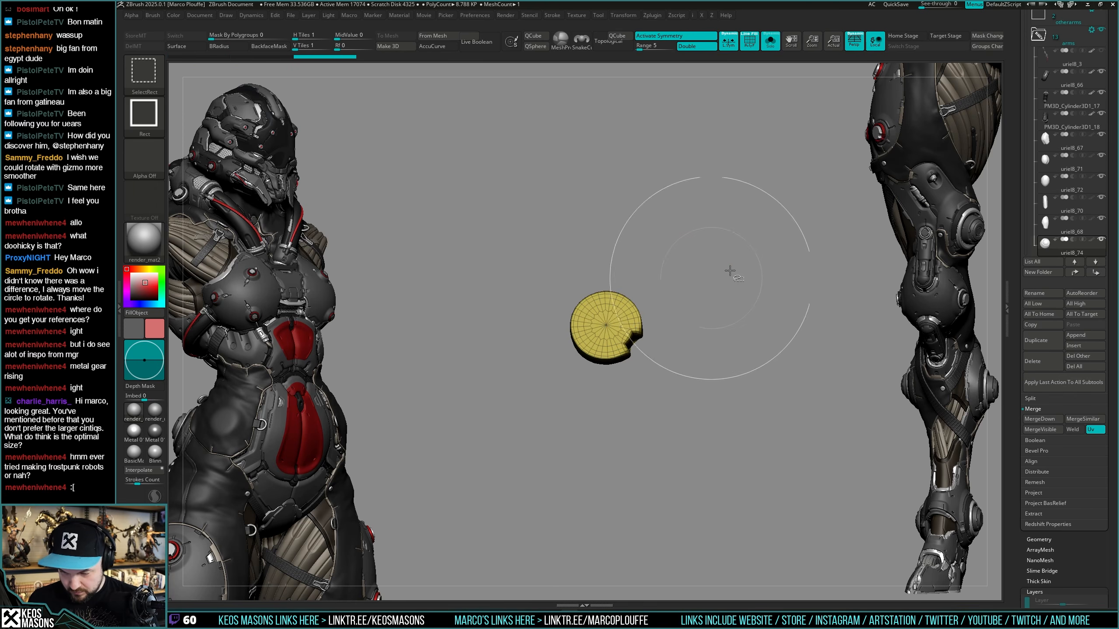
ctrl+shift+drag(769, 258, 746, 297)
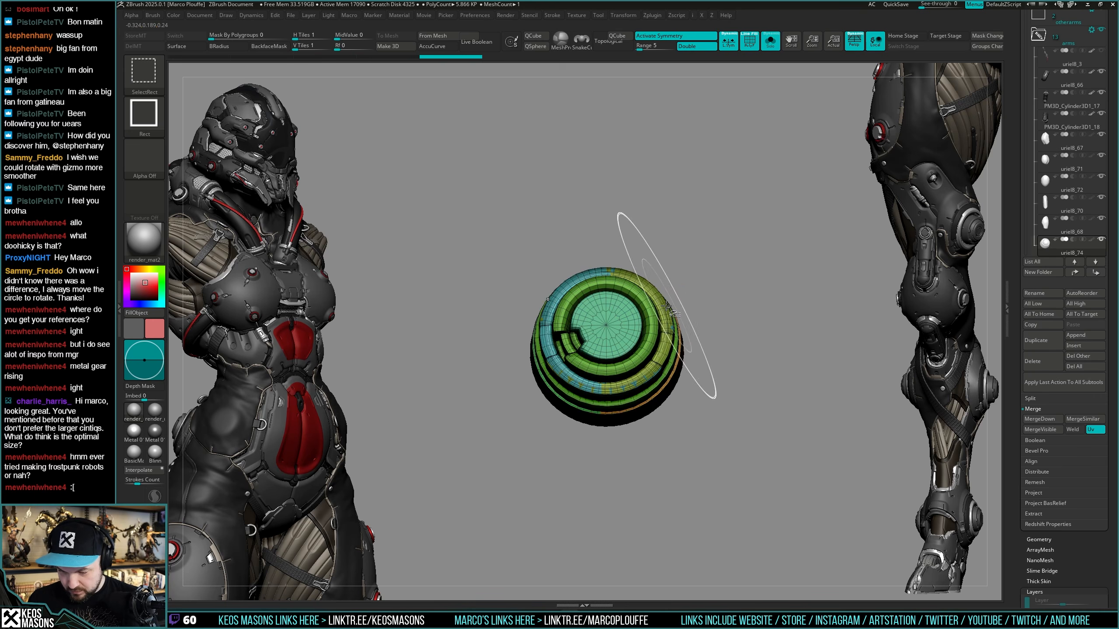
right_drag(744, 300, 783, 349)
key(shift+f)
key(ctrl+shift+d)
key(ctrl+shift+c)
Show the full arm and move the plug with the gizmo onto the upper knob of the dark shell.
key(shift+s)
key(w)
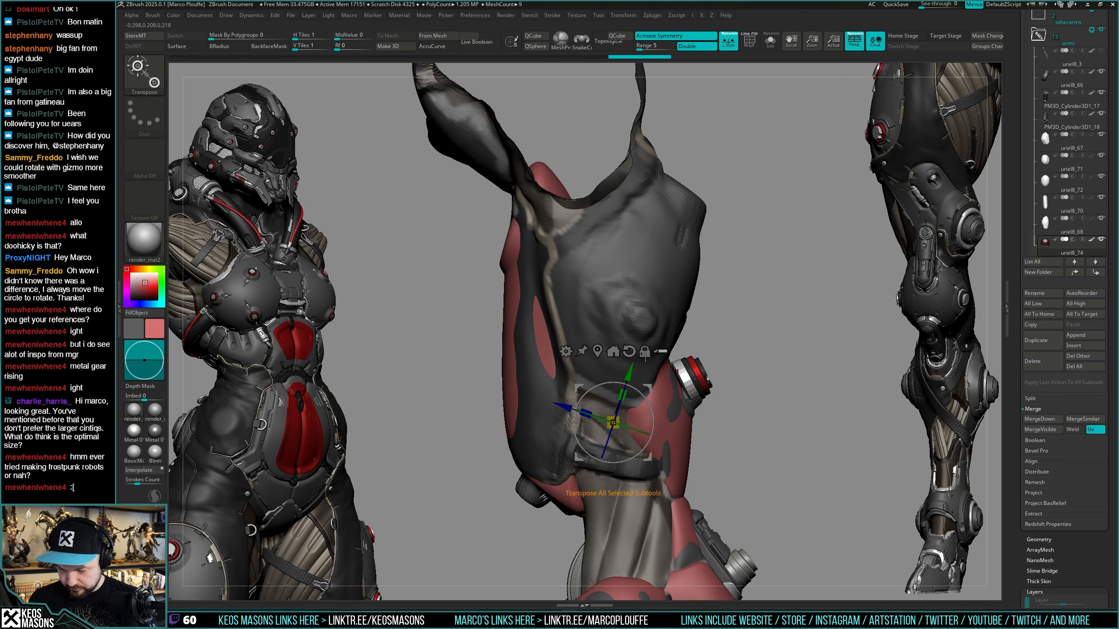
right_drag(655, 405, 700, 389)
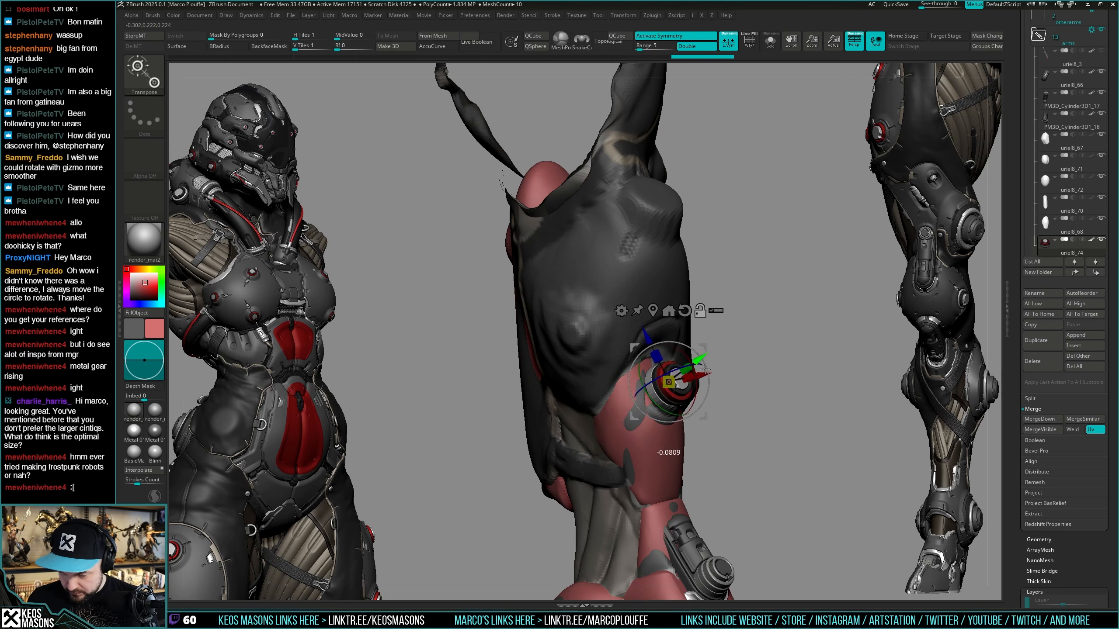
drag(705, 369, 704, 370)
right_drag(728, 353, 776, 335)
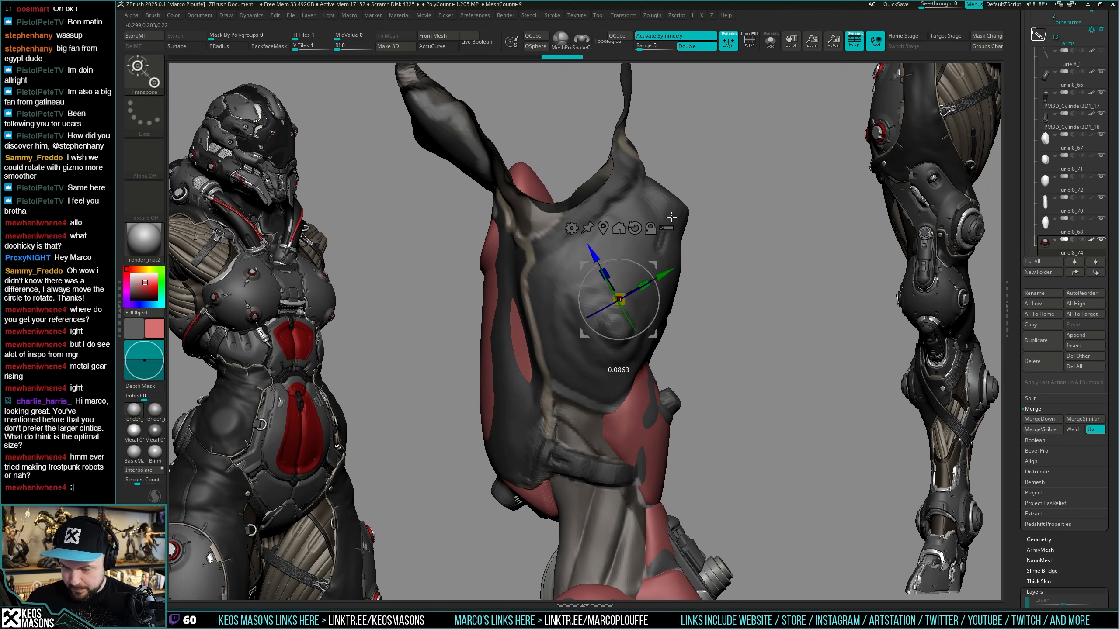
drag(658, 297, 655, 306)
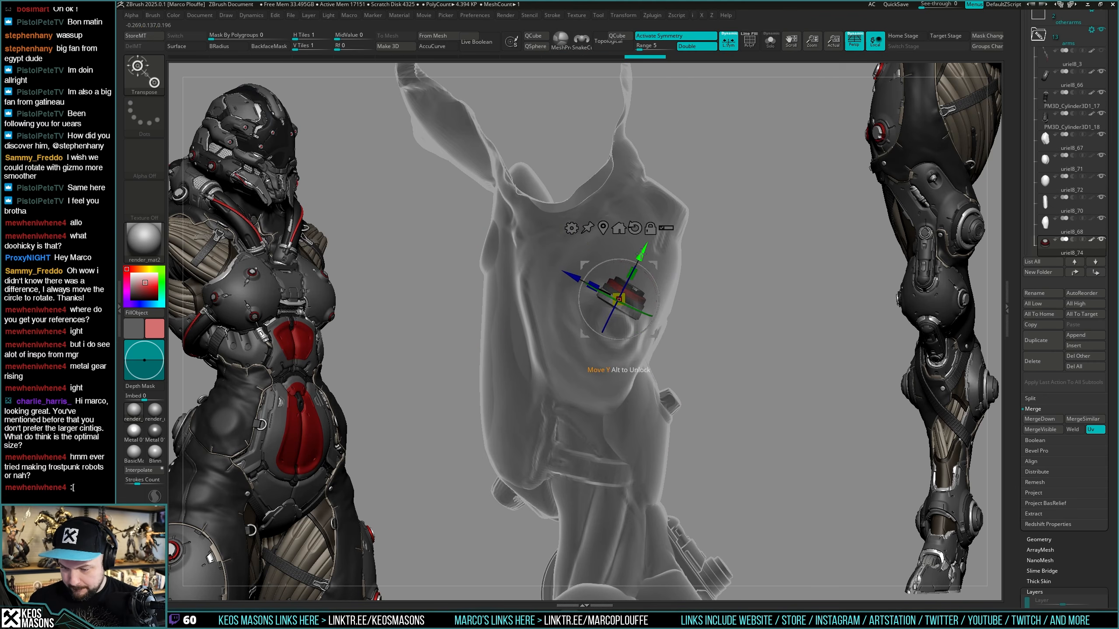
drag(641, 252, 689, 175)
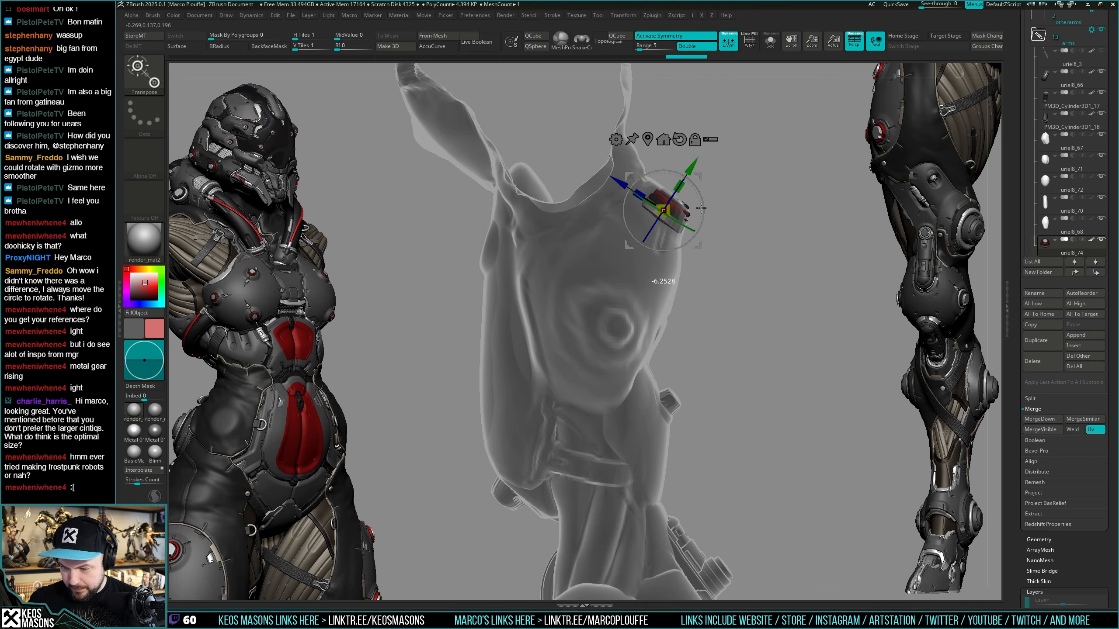
Fine-tune the plug's rotation, scale and position with the gizmo so it seats on the upper knob of the dark shell.
right_drag(707, 201, 691, 233)
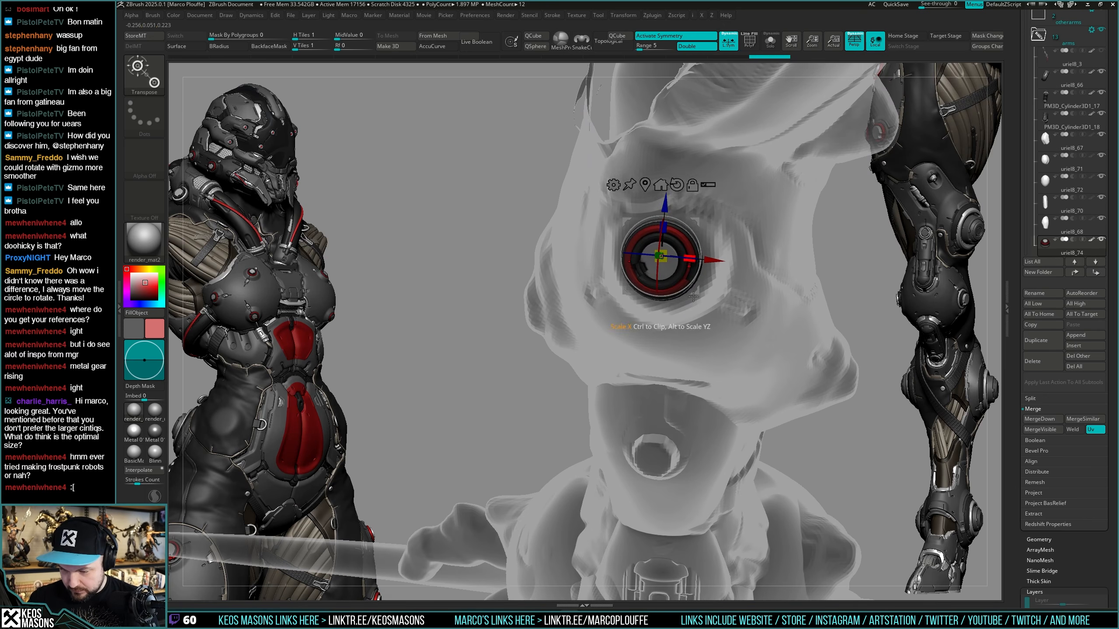
right_drag(693, 297, 682, 250)
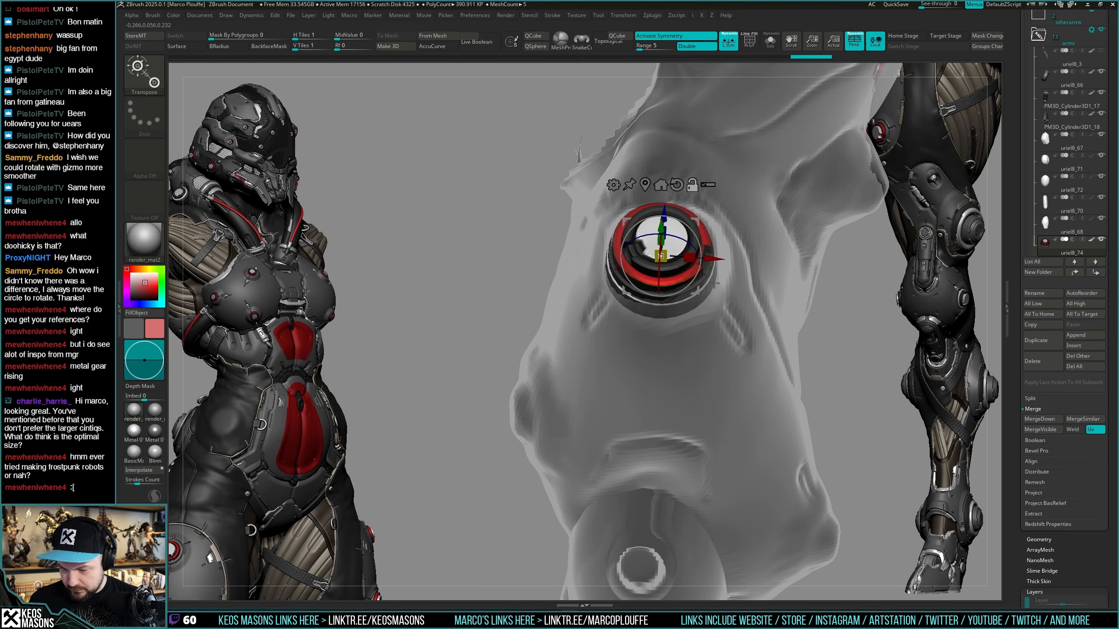
right_drag(714, 283, 720, 346)
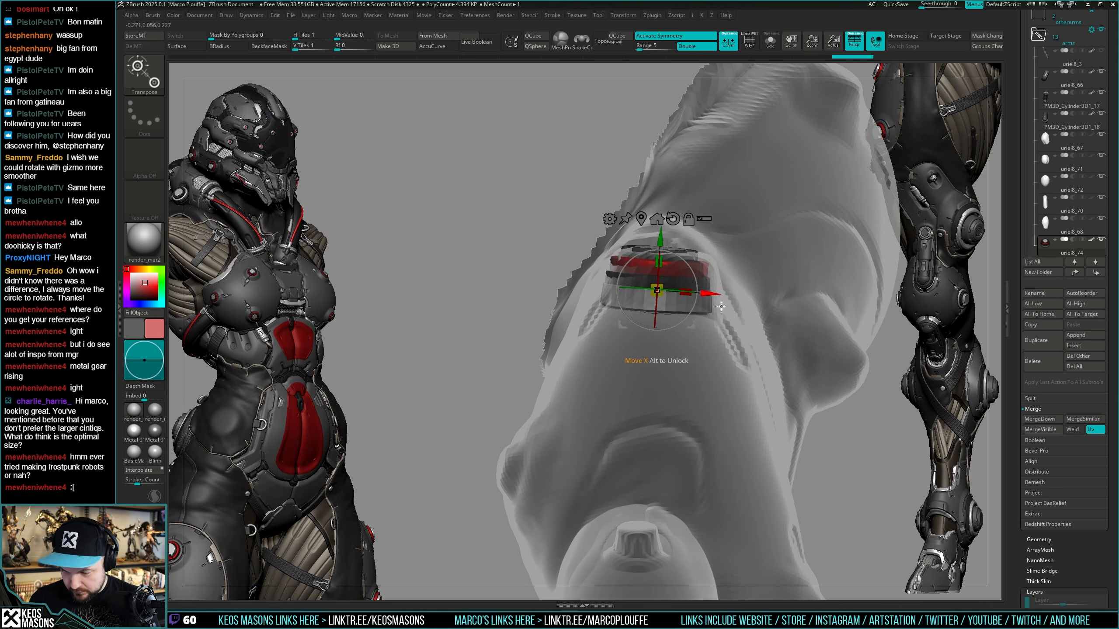
key(shift+t)
Select the dark shell uriel7 and build up its surface around the plug's base with the ClayBuildup brush.
mouse_move(721, 307)
right_down()
mouse_move(722, 335)
mouse_move(727, 318)
mouse_move(758, 335)
mouse_move(718, 376)
right_up()
key(q)
alt+click(718, 376)
key(space)
click(725, 377)
right_drag(719, 317, 691, 300)
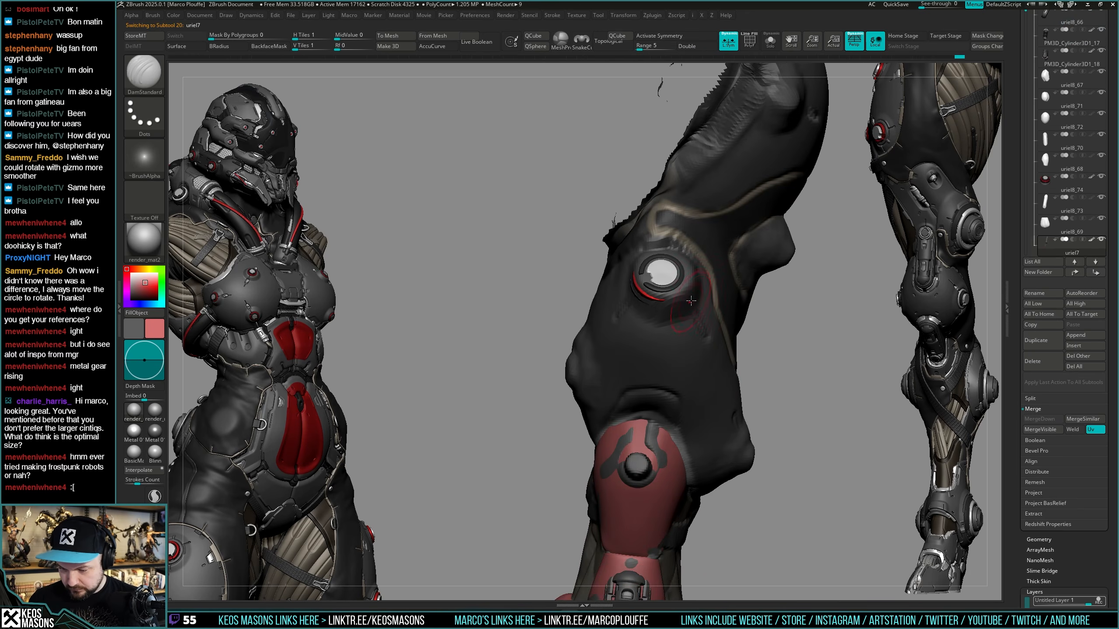
key(ctrl+z)
key(space)
click(684, 313)
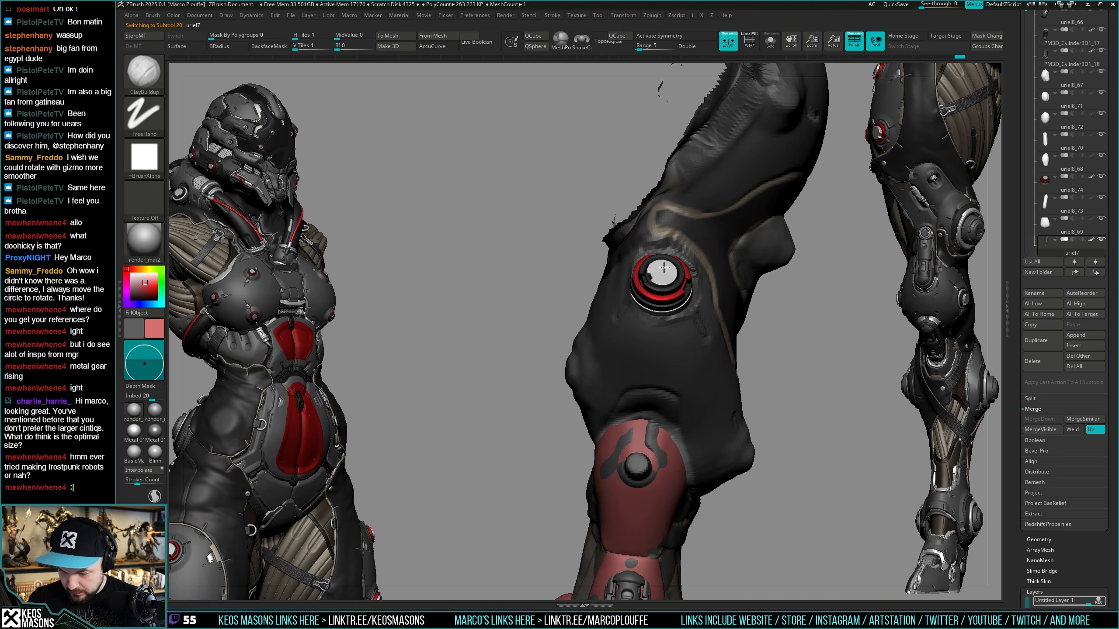
mouse_move(664, 268)
right_down()
mouse_move(697, 284)
mouse_move(648, 289)
mouse_move(688, 301)
mouse_move(656, 299)
mouse_move(648, 265)
mouse_move(664, 260)
mouse_move(657, 305)
mouse_move(688, 326)
mouse_move(689, 285)
right_up()
Reshape the dark shell above and beside the plug with the Move brush.
key(space)
click(687, 317)
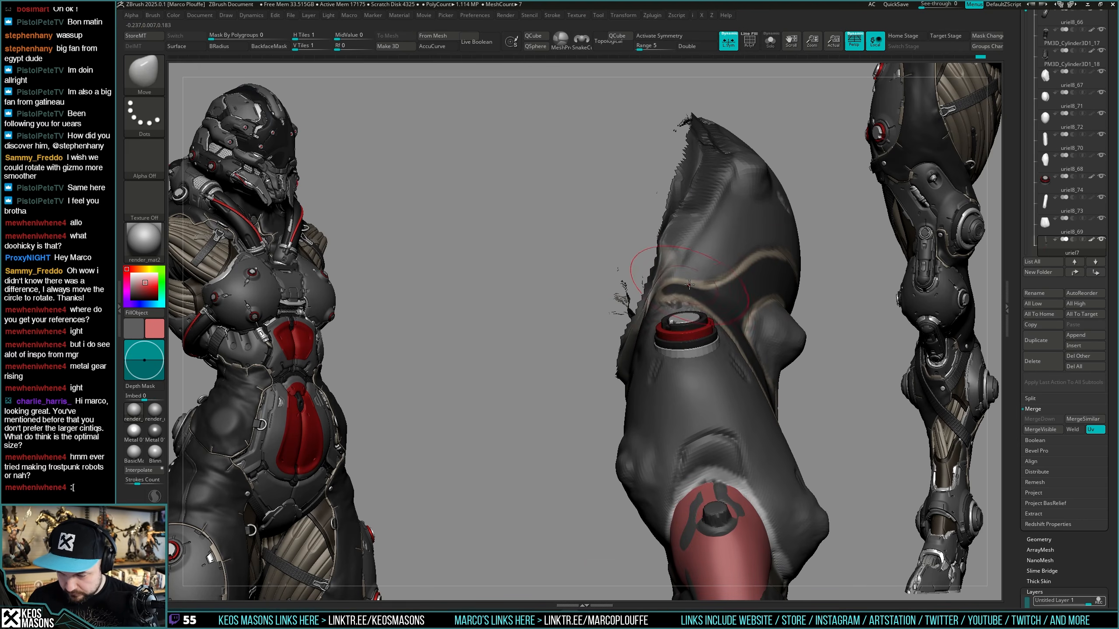
key(space)
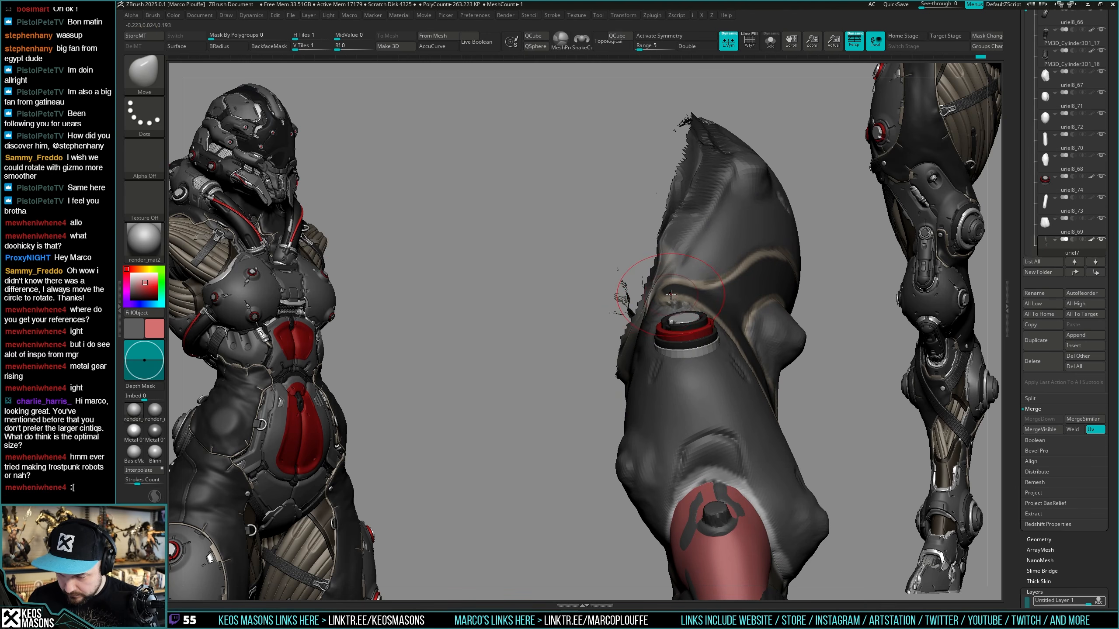
key(space)
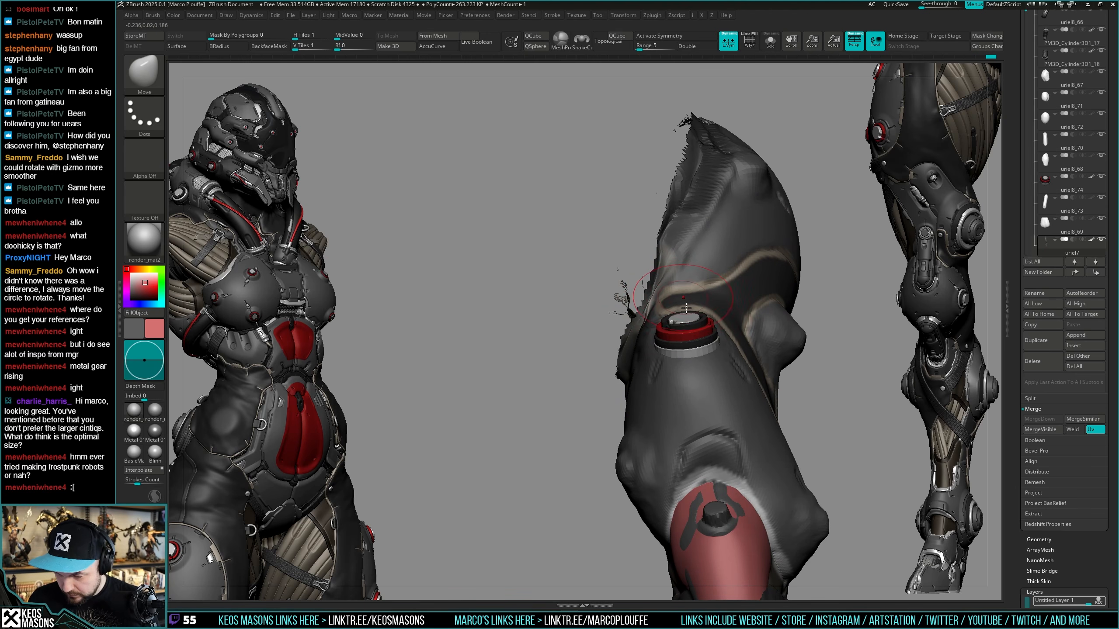
right_drag(685, 308, 663, 301)
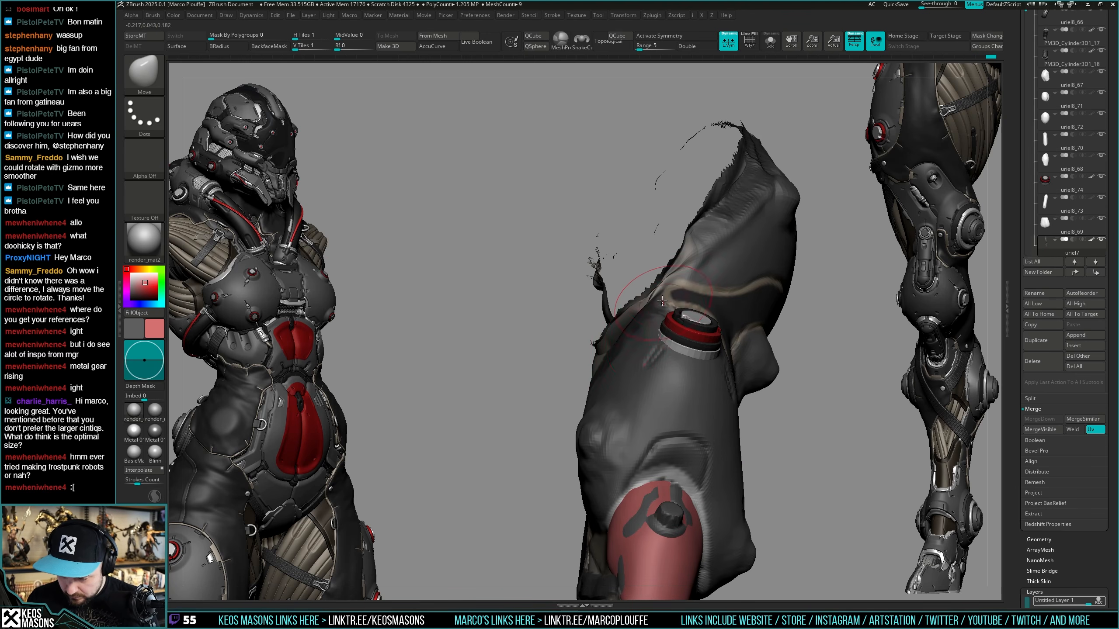
mouse_move(609, 351)
right_down()
mouse_move(702, 328)
mouse_move(675, 303)
mouse_move(709, 326)
mouse_move(696, 289)
mouse_move(723, 298)
right_up()
Refine the dark shell's surface near the plug with the DamStandard brush, isolating the shell to work on it.
key(b)
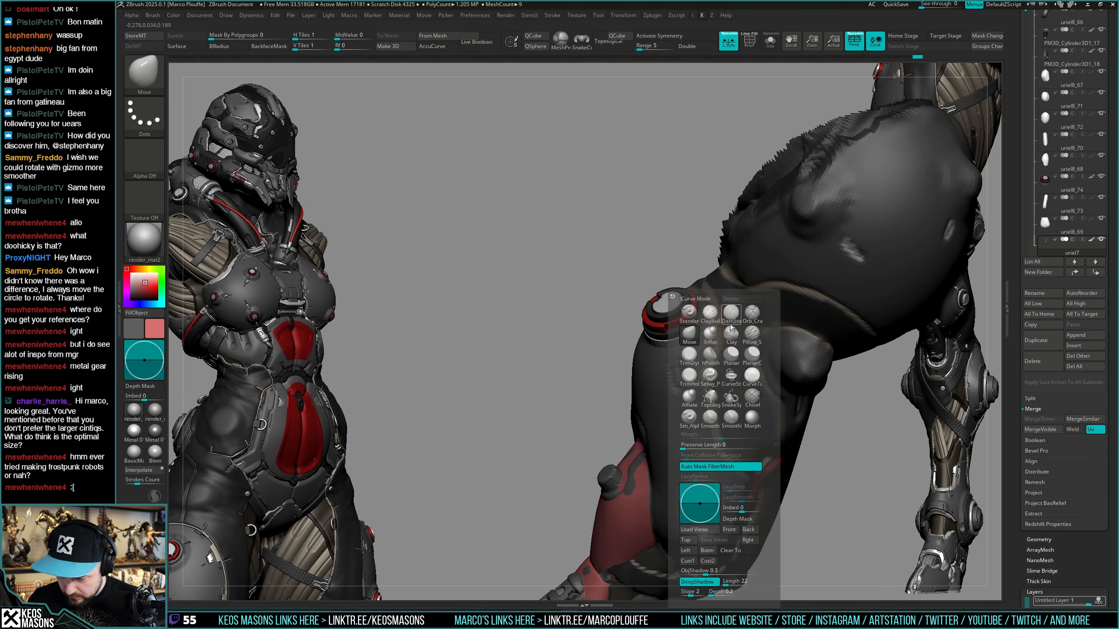
key(d)
key(s)
key(ctrl+shift+s)
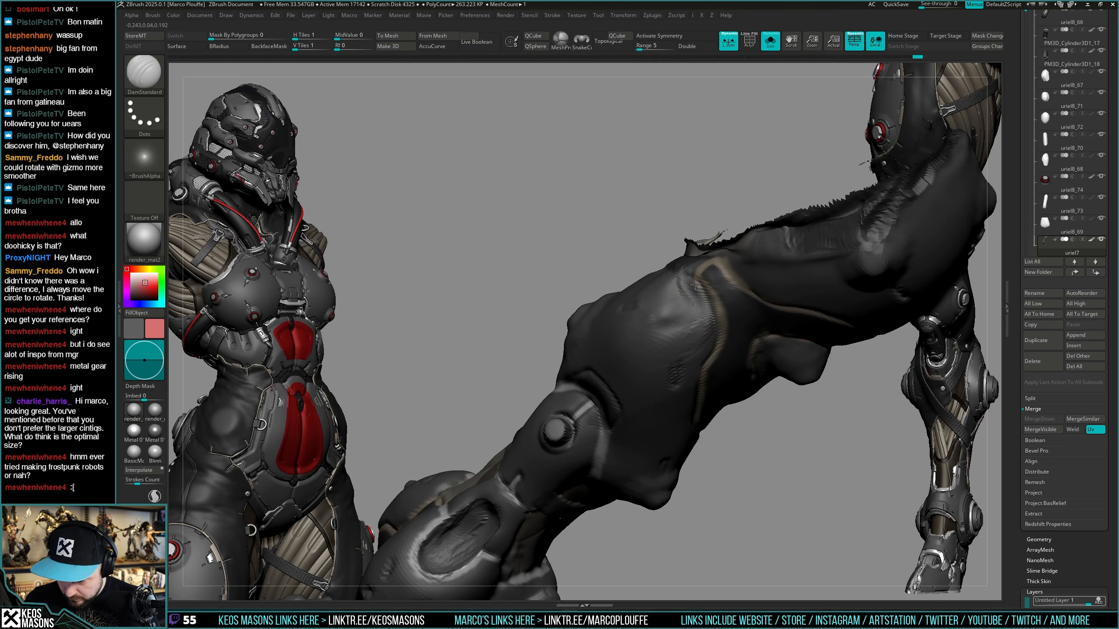
mouse_move(714, 348)
shift+right_down()
mouse_move(688, 349)
mouse_move(680, 332)
mouse_move(707, 331)
mouse_move(665, 344)
mouse_move(684, 366)
mouse_move(704, 367)
shift+right_up()
key(ctrl+shift+s)
key(ctrl+shift+s)
key(shift)
key(space)
Adjust the shell's contour around the plug's base with the Move brush.
key(b)
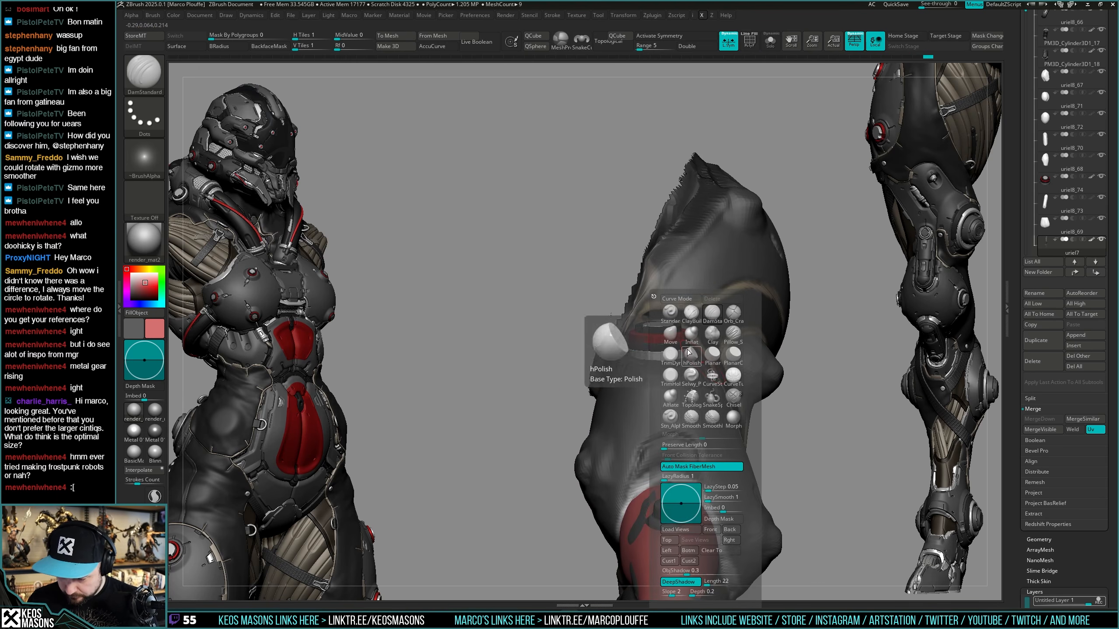
key(m)
key(v)
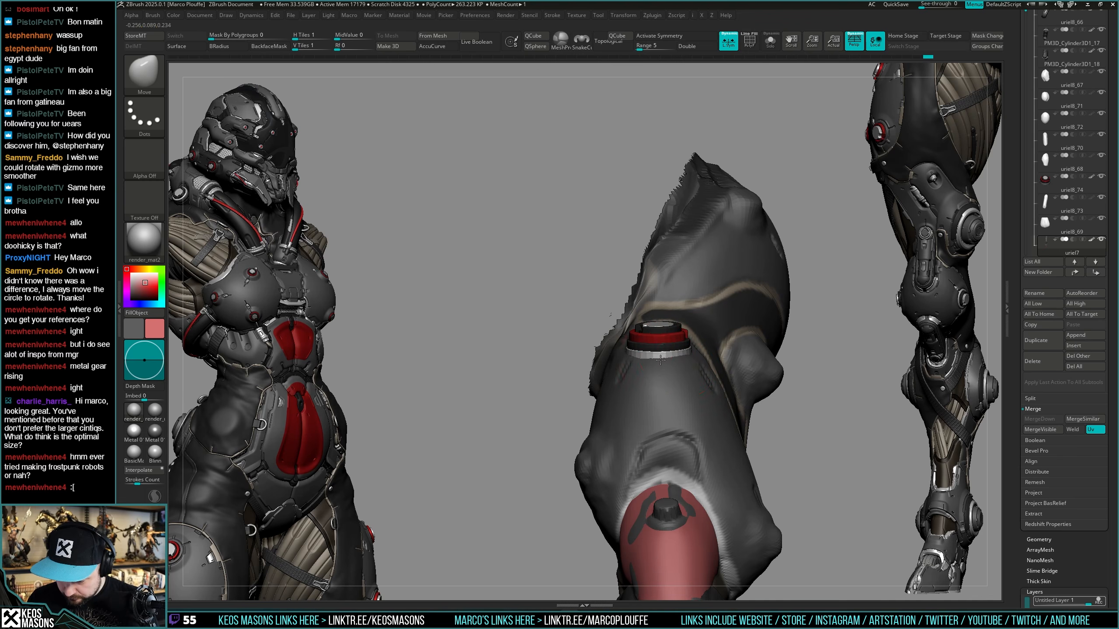
mouse_move(635, 367)
right_down()
mouse_move(758, 366)
mouse_move(704, 340)
right_up()
drag(702, 343, 700, 334)
mouse_move(687, 337)
right_down()
mouse_move(759, 336)
mouse_move(753, 360)
mouse_move(761, 348)
mouse_move(732, 324)
mouse_move(742, 412)
mouse_move(727, 392)
right_up()
Isolate the plug uriel8_74 and apply the subdivision to its mesh, then show the full arm again.
alt+click(682, 319)
key(alt+s)
key(d)
key(i)
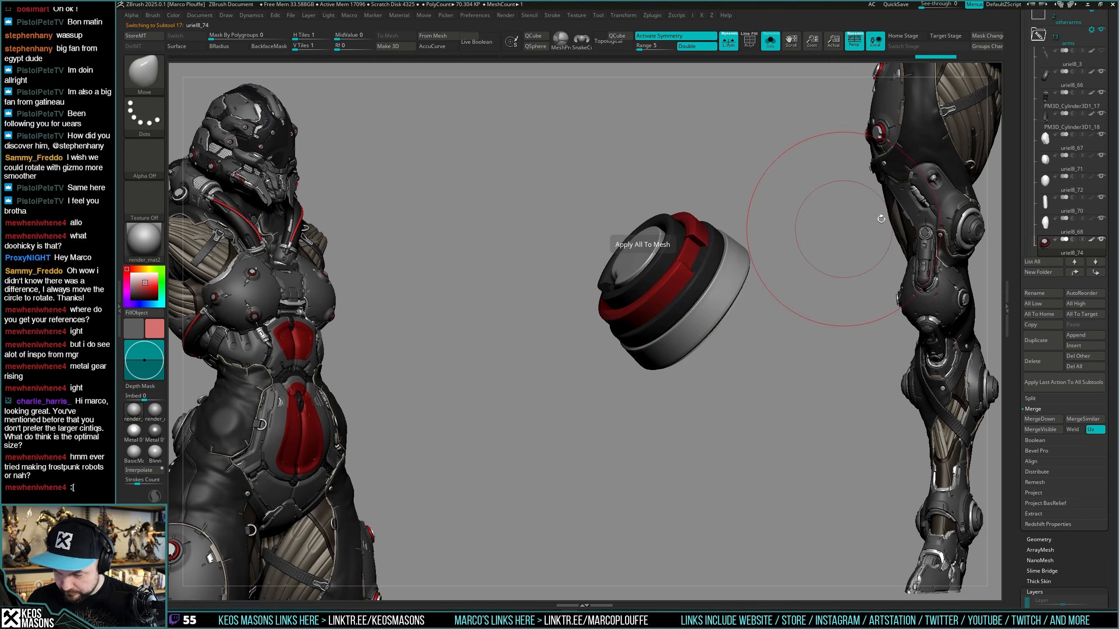
ctrl+right_drag(801, 341, 705, 348)
key(alt+s)
right_drag(704, 348, 738, 311)
right_drag(738, 312, 688, 328)
alt+right_drag(753, 368, 711, 368)
ctrl+right_drag(711, 368, 692, 332)
key(alt+s)
mouse_move(672, 372)
right_down()
mouse_move(674, 352)
mouse_move(676, 365)
right_up()
key(alt+s)
mouse_move(676, 365)
ctrl+right_down()
mouse_move(679, 378)
mouse_move(674, 329)
ctrl+right_up()
Try inserting a plugnip2 plug over the knob of the upper red piece while uriel8_74 is active.
key(b)
click(772, 564)
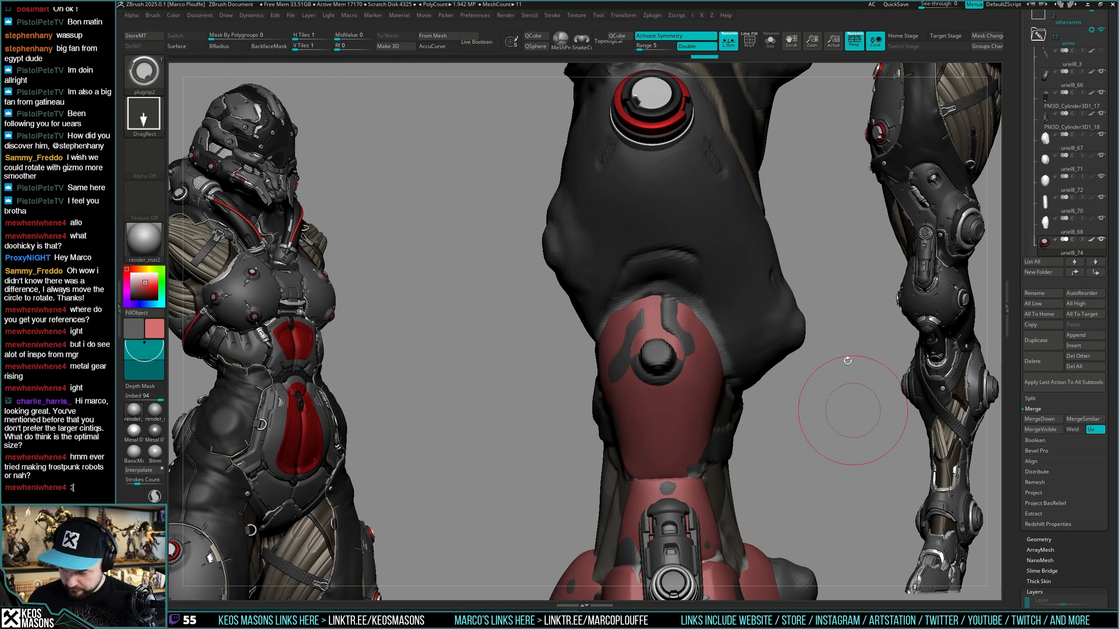
mouse_move(676, 381)
right_down()
mouse_move(673, 364)
mouse_move(661, 401)
right_up()
key(space)
click(659, 402)
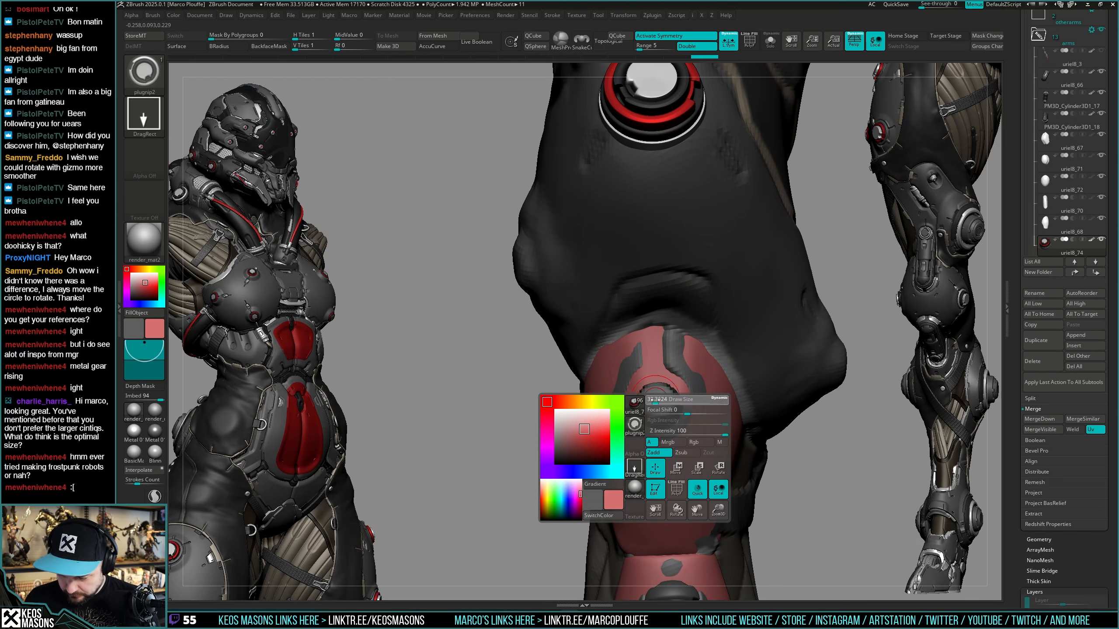
key(space)
click(657, 400)
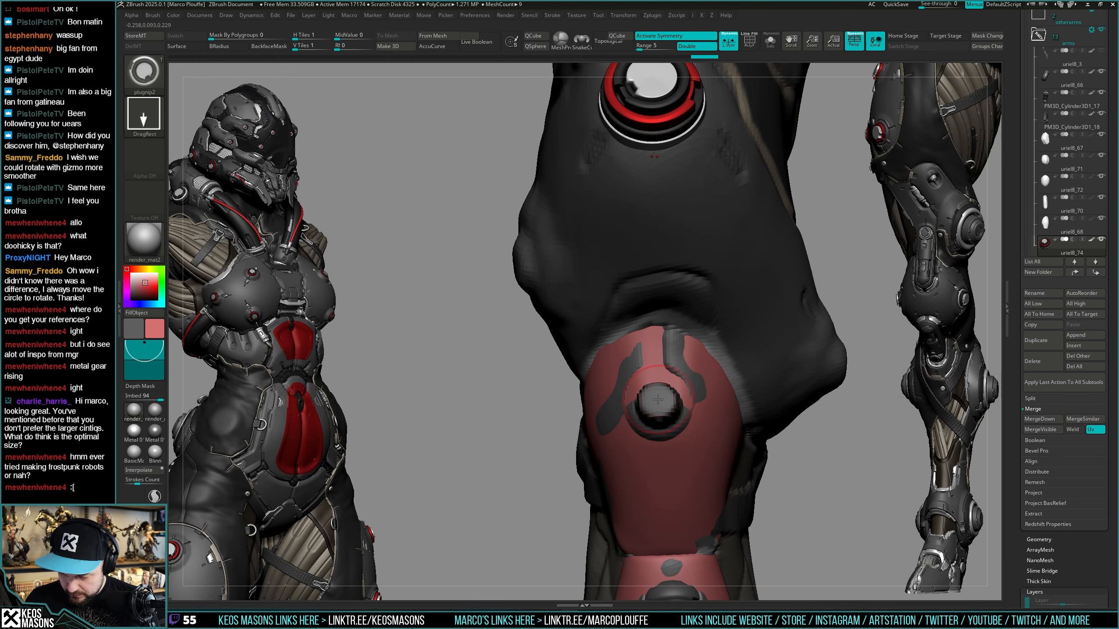
drag(661, 426, 662, 423)
key(ctrl+z)
Show the polyframe and try inserting the plug over the upper red piece's knob a second time.
key(alt+s)
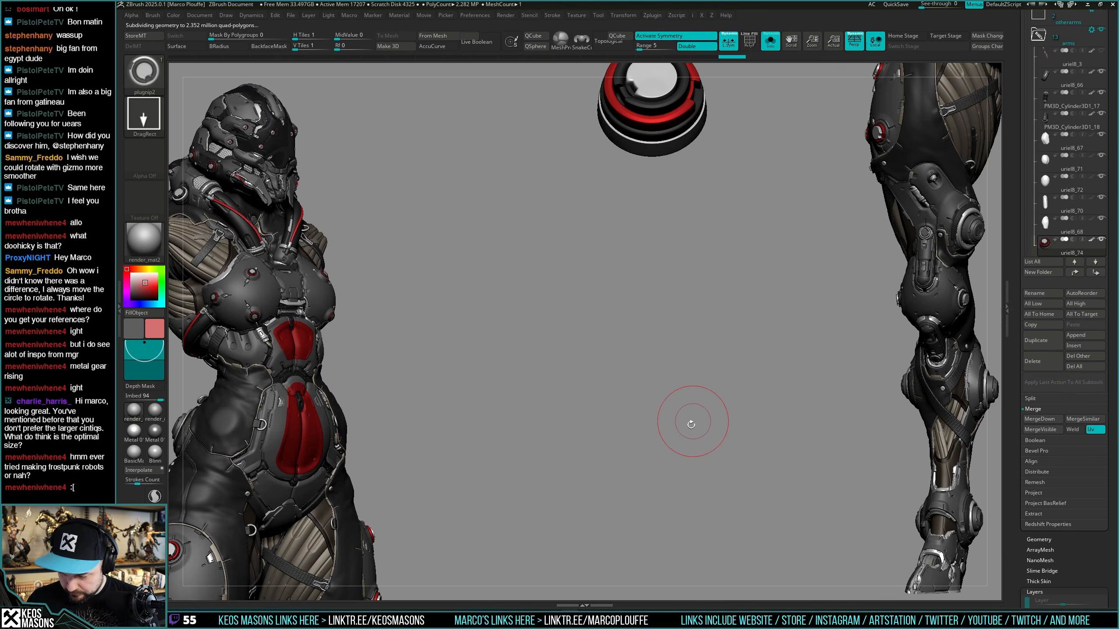
key(shift+f)
alt+right_drag(690, 423, 659, 340)
key(alt+s)
alt+click(675, 413)
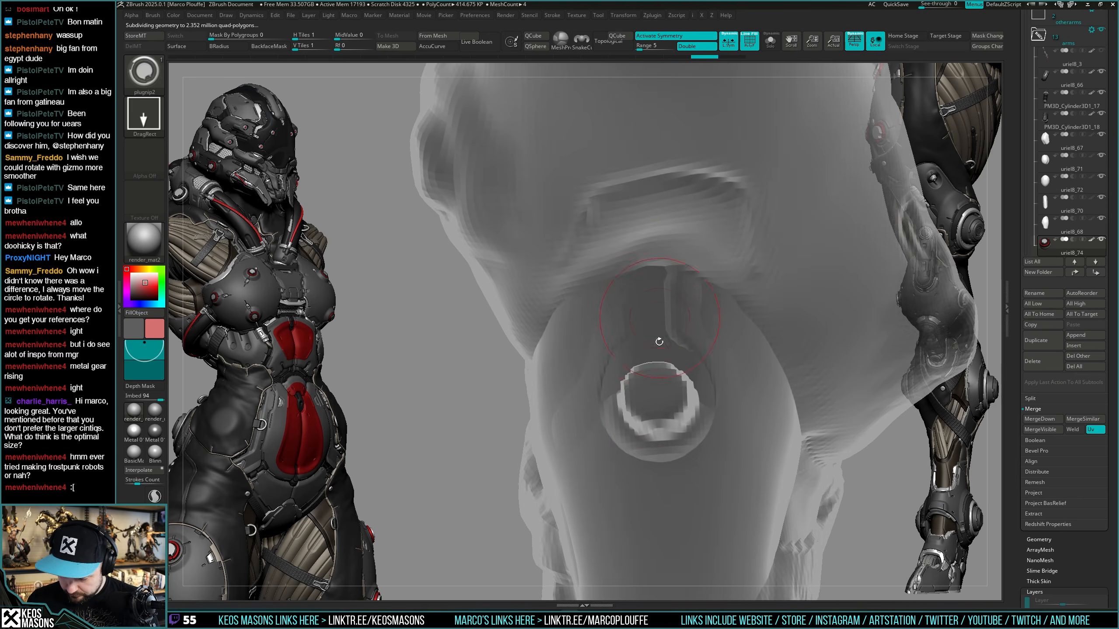
right_drag(662, 411, 659, 376)
key(shift+f)
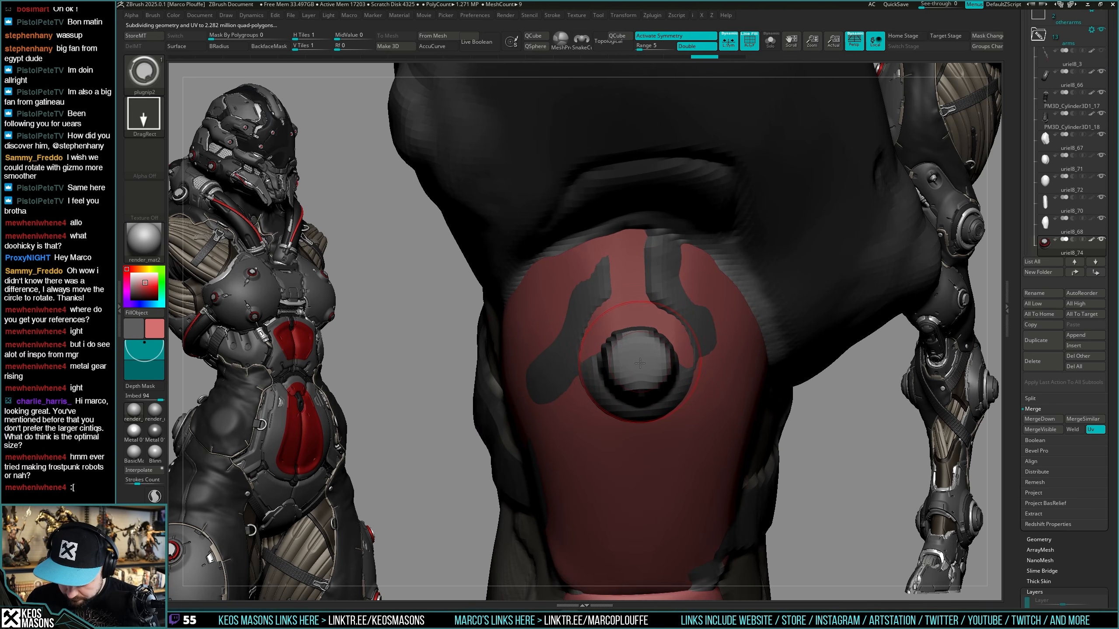
drag(641, 384, 644, 396)
key(ctrl+z)
Try moving the plug uriel8_74 down the arm with the gizmo onto the large lower red piece.
ctrl+right_drag(694, 396, 802, 360)
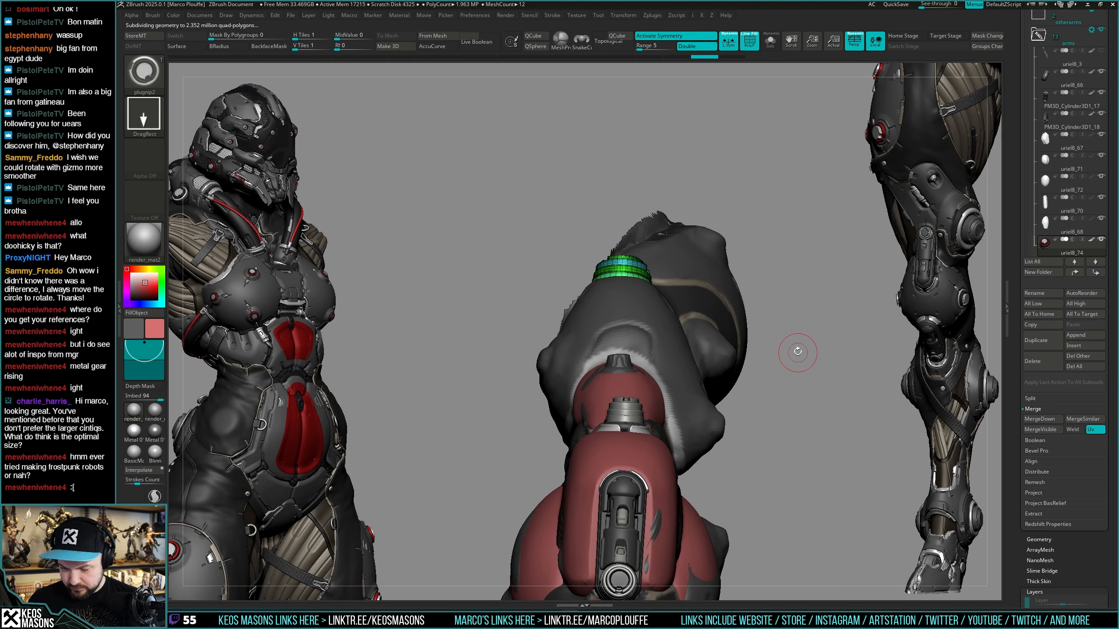
right_drag(797, 352, 793, 378)
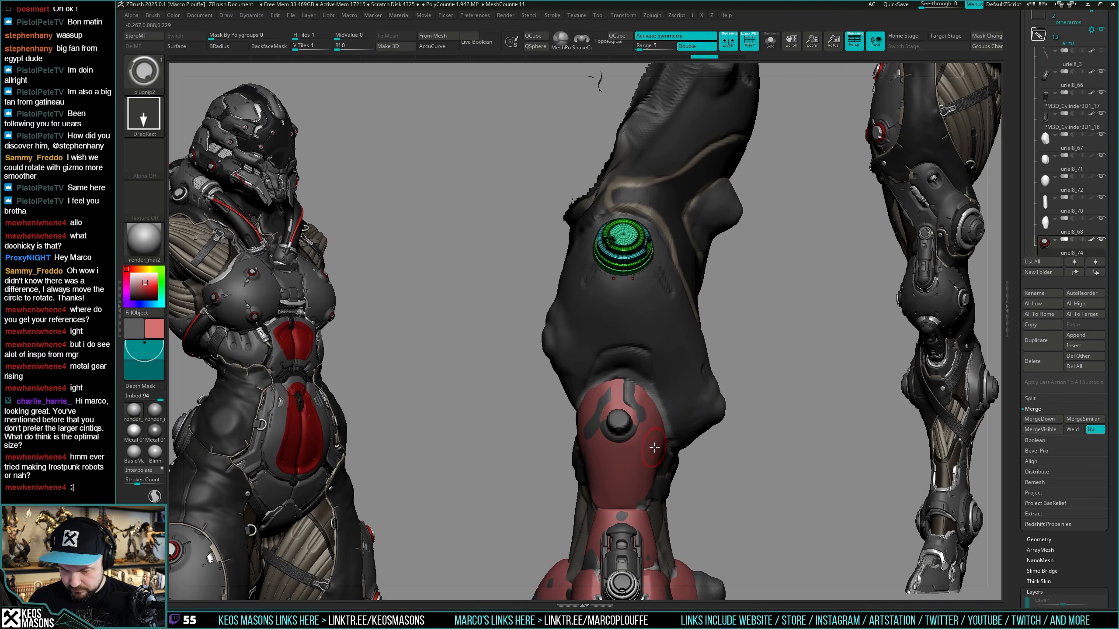
key(w)
key(alt+s)
key(alt+s)
alt+right_drag(770, 391, 776, 366)
right_drag(710, 199, 744, 189)
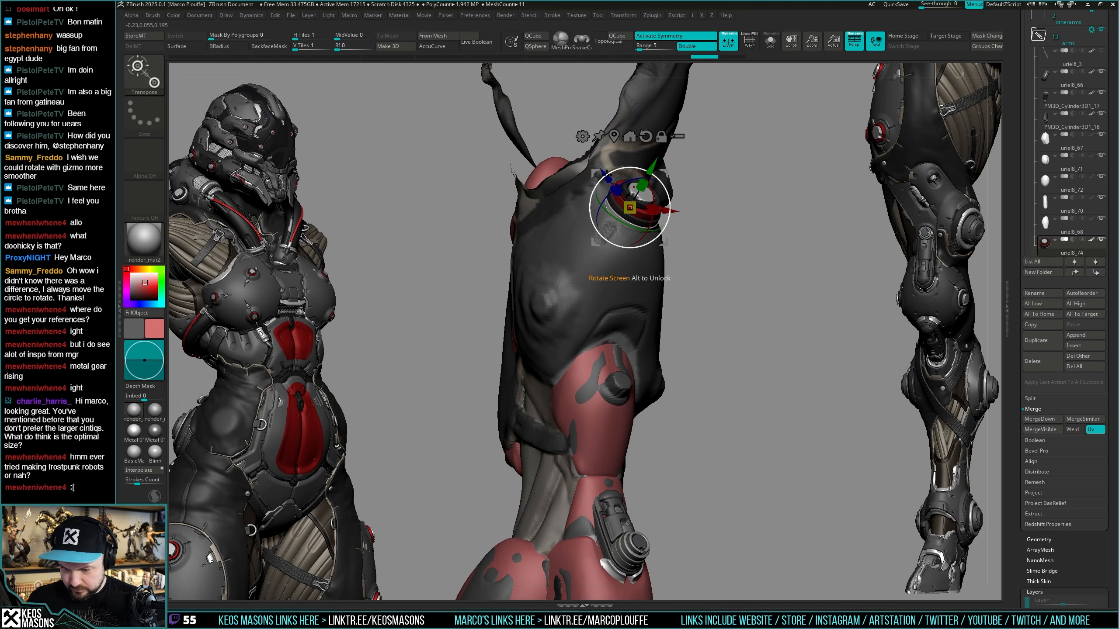
drag(607, 175, 691, 373)
drag(779, 333, 642, 574)
alt+right_drag(721, 441, 664, 400)
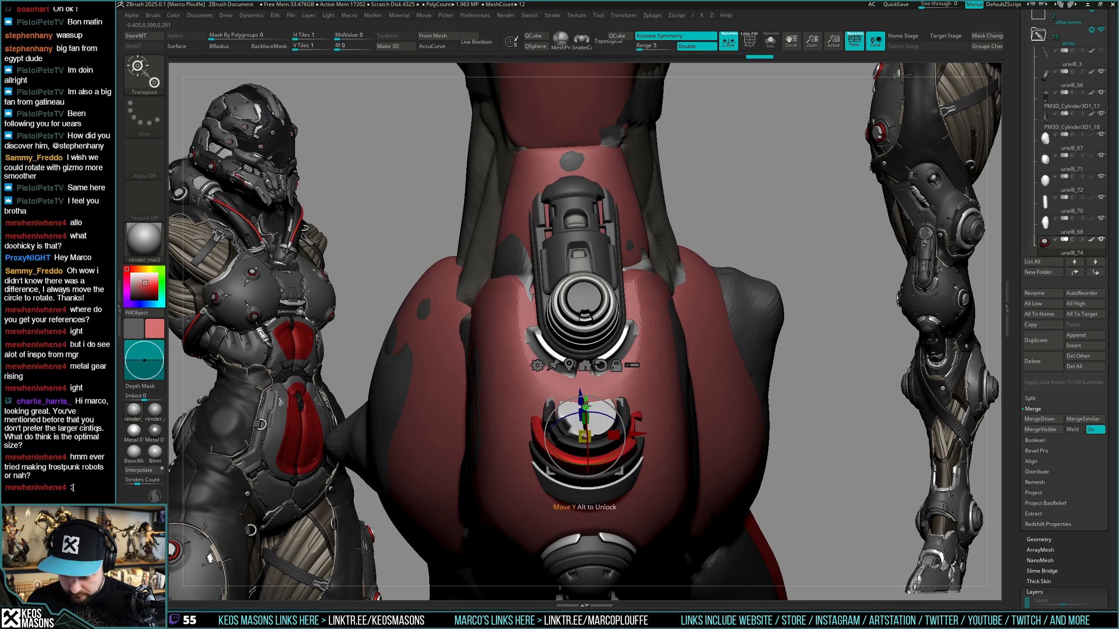
drag(593, 408, 593, 398)
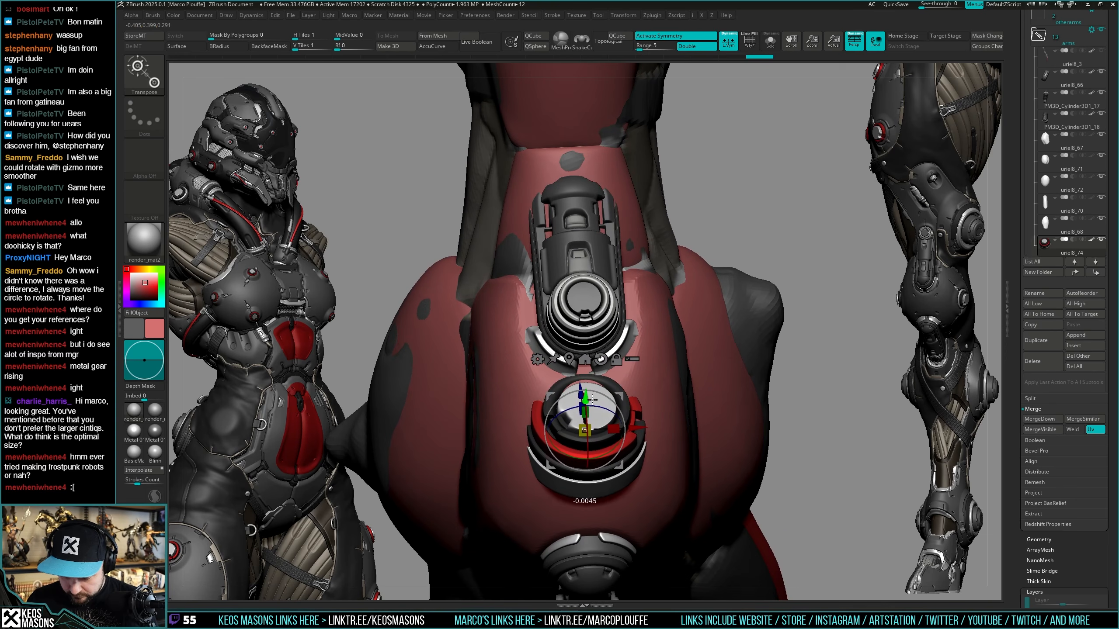
Try shifting the plug up onto the upper red piece, and undo its gizmo moves.
ctrl+right_drag(741, 379, 779, 351)
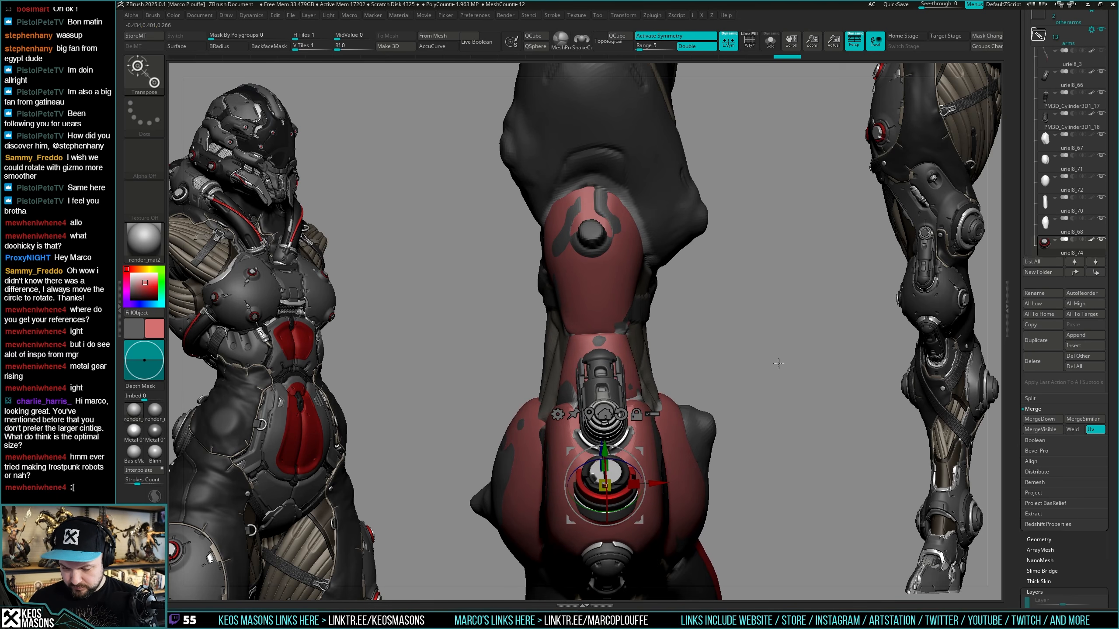
right_drag(778, 364, 774, 302)
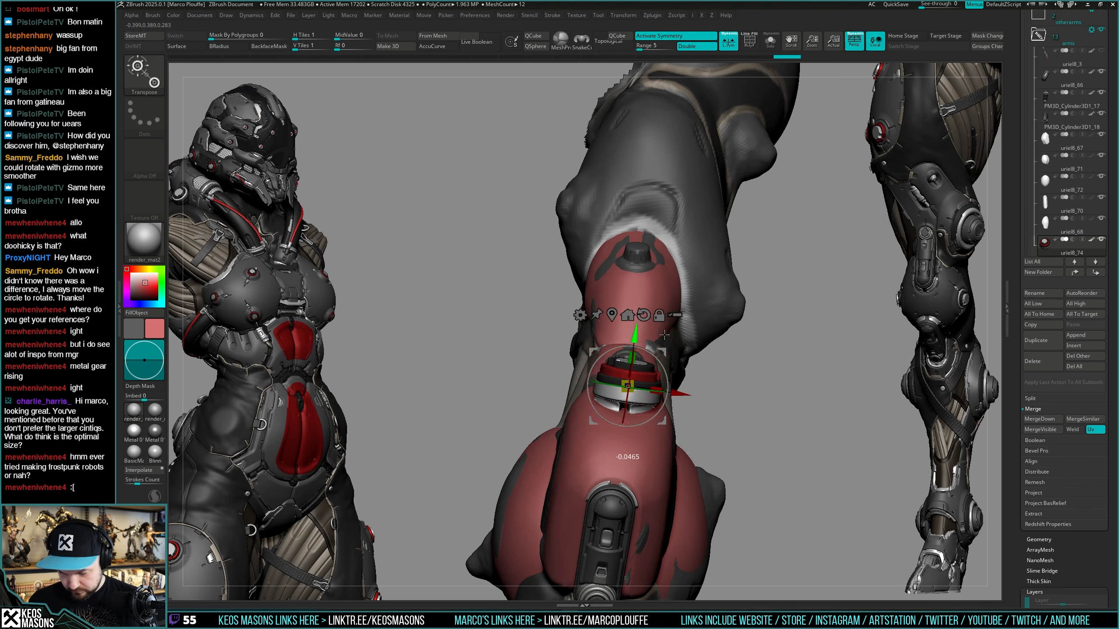
drag(665, 335, 664, 333)
mouse_move(807, 284)
right_down()
mouse_move(793, 287)
mouse_move(774, 354)
mouse_move(784, 351)
mouse_move(769, 367)
right_up()
key(ctrl+z)
key(ctrl+z)
key(ctrl+z)
key(ctrl+z)
key(ctrl+z)
Select the upper red piece uriel8_68 and insert a plugnip2 plug near its knob.
key(q)
mouse_move(583, 334)
alt+right_down()
mouse_move(639, 404)
mouse_move(620, 366)
alt+right_up()
alt+click(639, 389)
key(alt+s)
key(f)
key(shift+f)
key(ctrl+shift+d)
drag(614, 364, 618, 391)
key(alt+s)
mouse_move(619, 390)
right_down()
mouse_move(773, 369)
mouse_move(770, 332)
mouse_move(737, 341)
right_up()
key(alt+t)
Turn the gizmo to match the knob's direction and place its pivot at the centre of the inserted plug.
key(w)
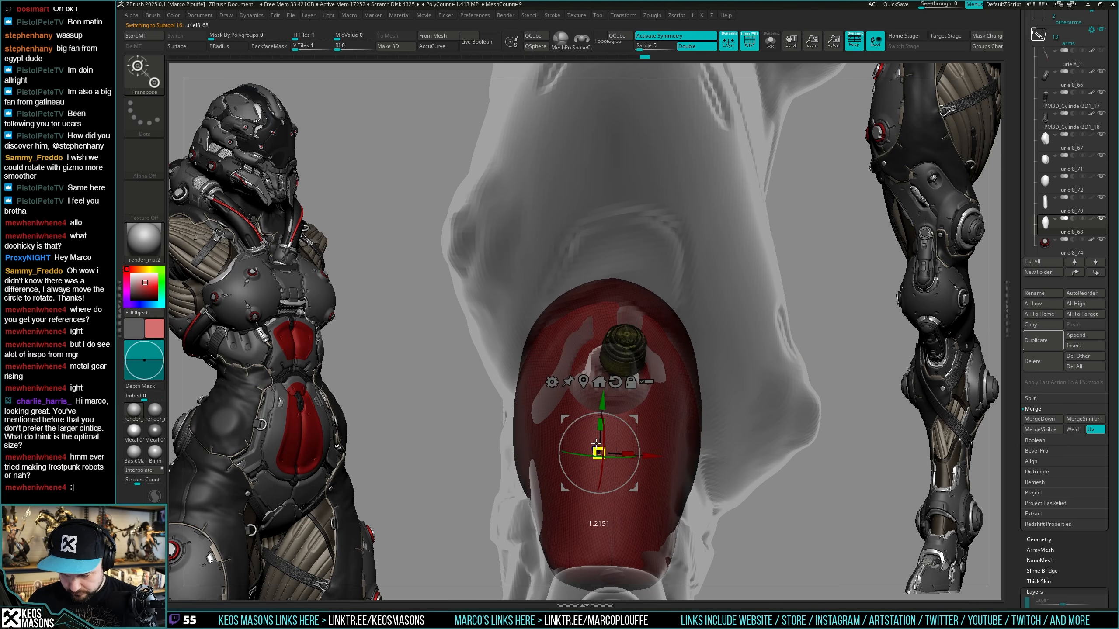
drag(596, 443, 595, 441)
right_drag(621, 392, 745, 323)
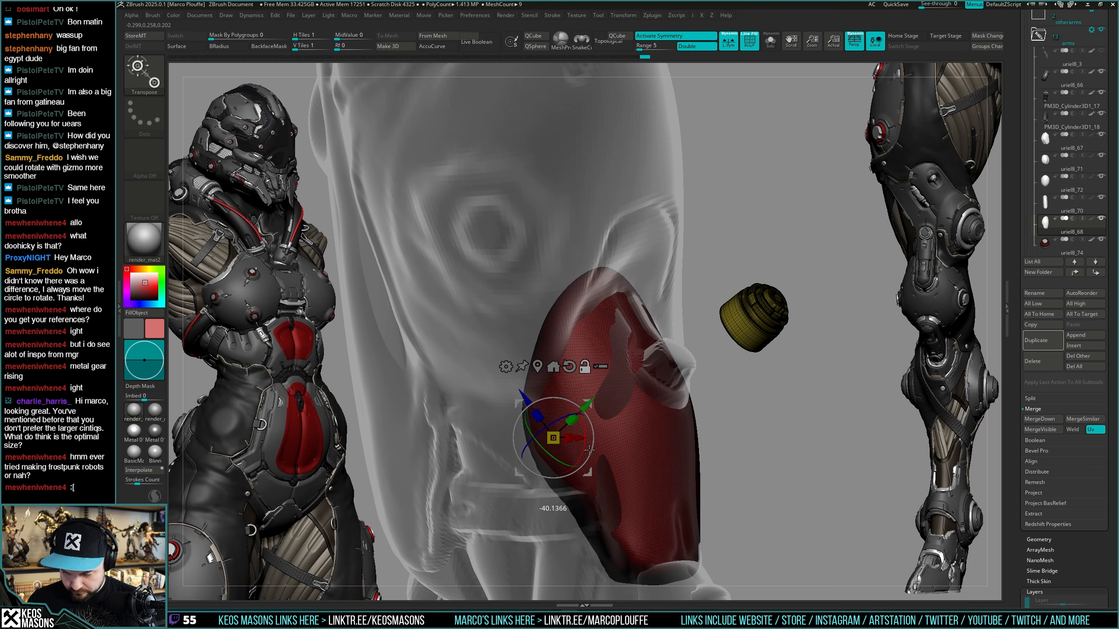
alt+drag(592, 410, 799, 303)
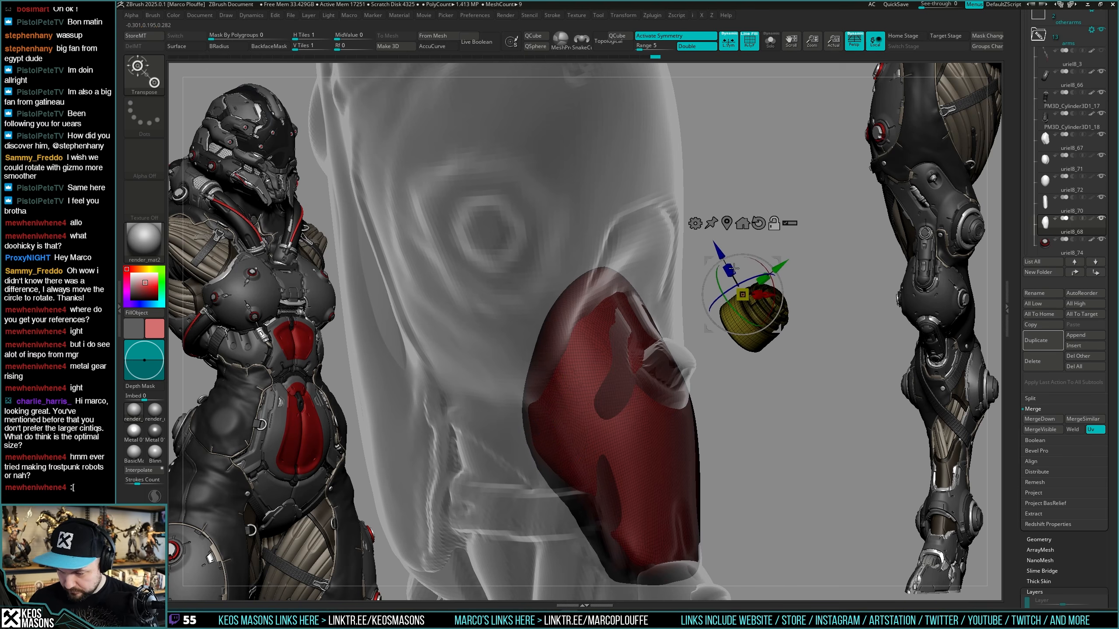
alt+drag(721, 251, 734, 276)
mouse_move(815, 314)
right_down()
mouse_move(722, 314)
mouse_move(824, 312)
right_up()
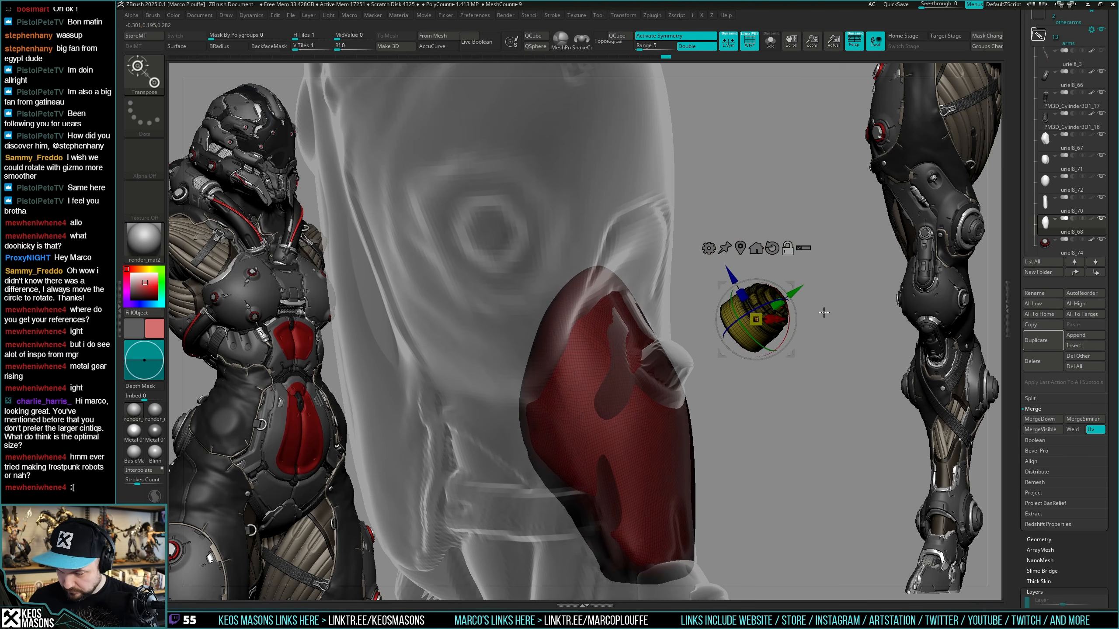
Move the inserted plug with the gizmo onto the knob of the upper red piece.
drag(788, 299, 768, 313)
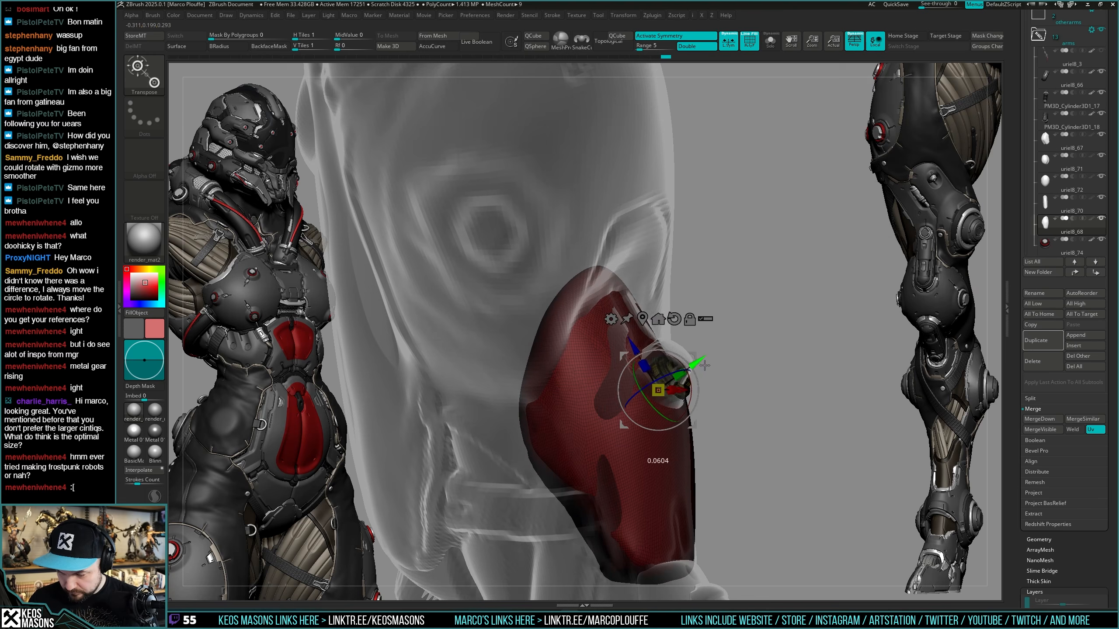
right_drag(713, 361, 741, 365)
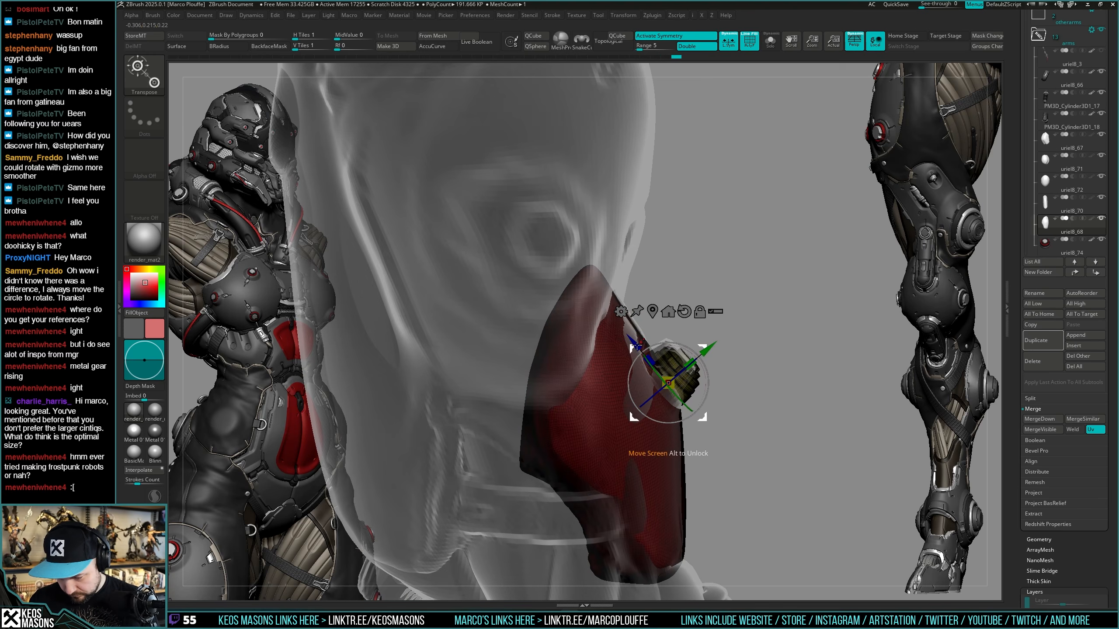
right_drag(823, 319, 675, 341)
alt+right_drag(675, 342, 810, 368)
key(shift+s)
mouse_move(727, 421)
right_down()
mouse_move(734, 380)
mouse_move(788, 348)
mouse_move(726, 382)
right_up()
Split the inserted plug off uriel8_68 as a separate subtool.
key(q)
key(shift+f)
key(ctrl+shift+s)
key(shift+s)
Switch to the ClayBuildup brush, select the split-off plug uriel8_75 and isolate it.
key(space)
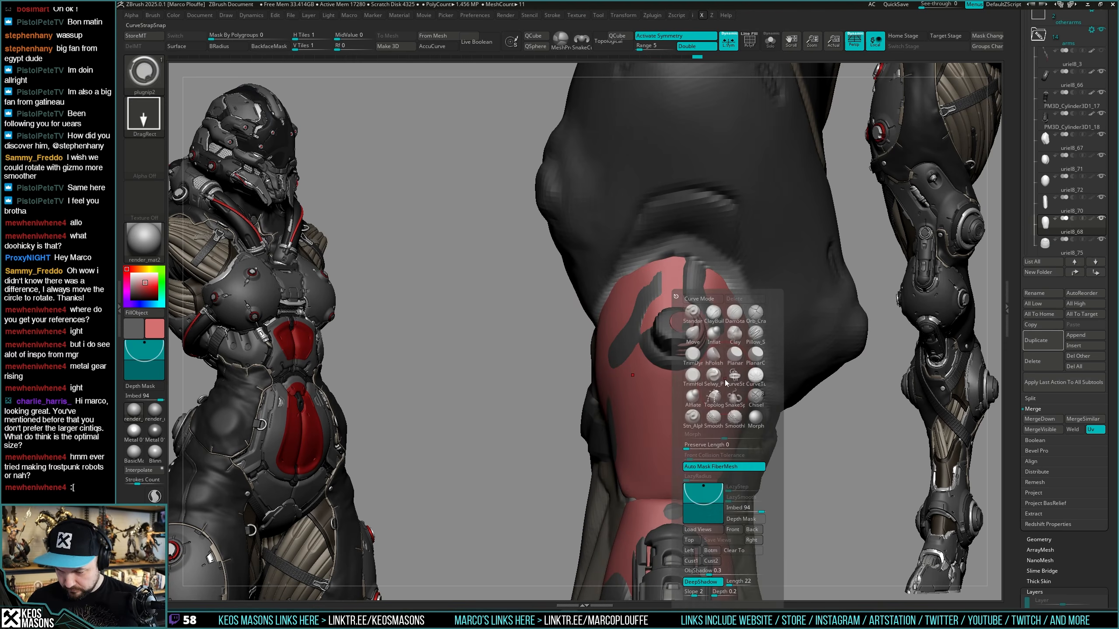
click(718, 314)
key(shift+s)
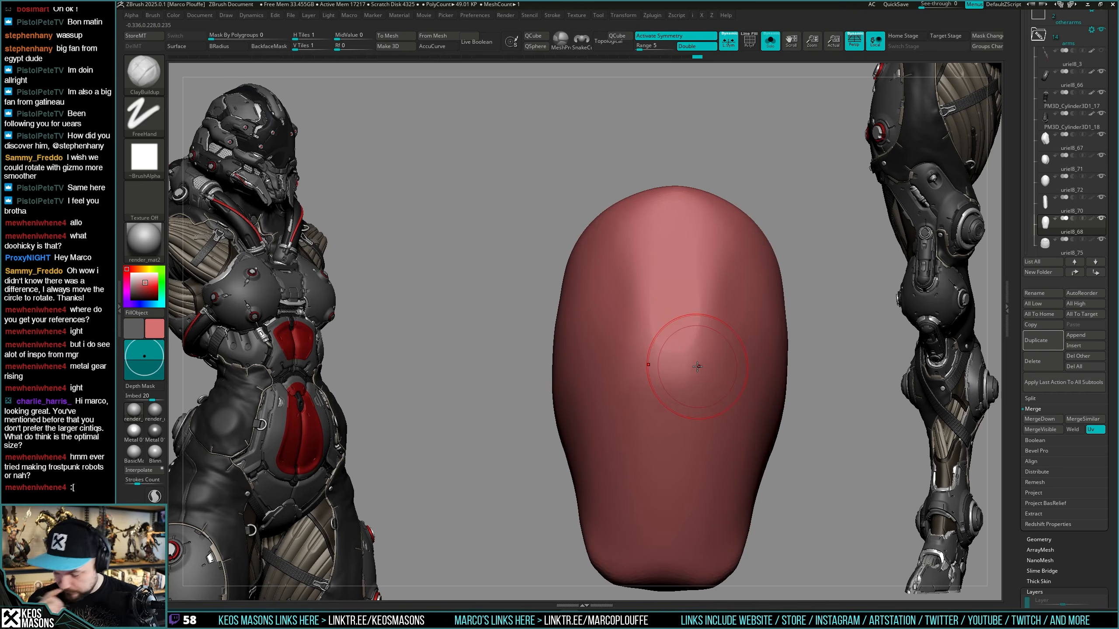
key(shift+s)
click(1047, 239)
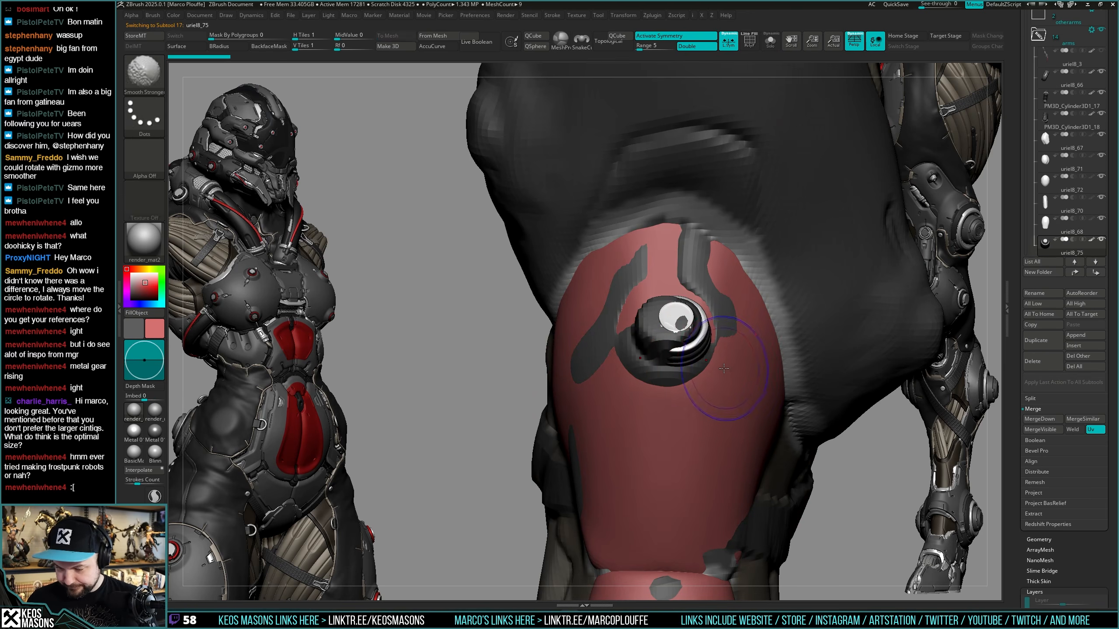
key(shift+s)
Examine the isolated plug's overlapping polygroups by hiding and revealing its cap, rings and base.
key(ctrl+shift)
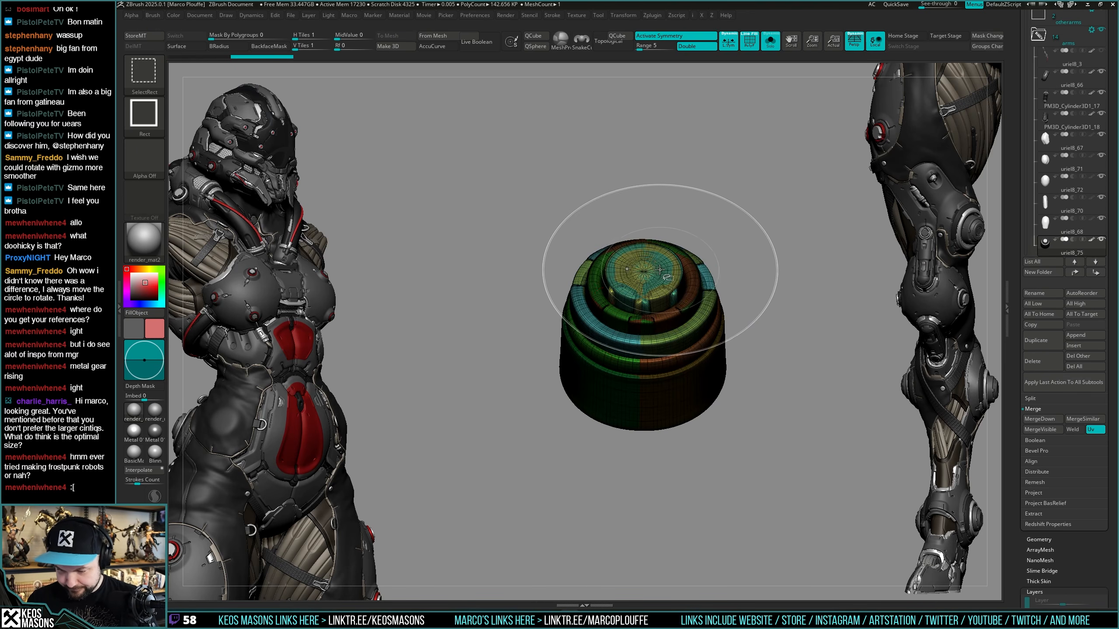
ctrl+shift+click(660, 272)
ctrl+shift+drag(772, 241, 785, 261)
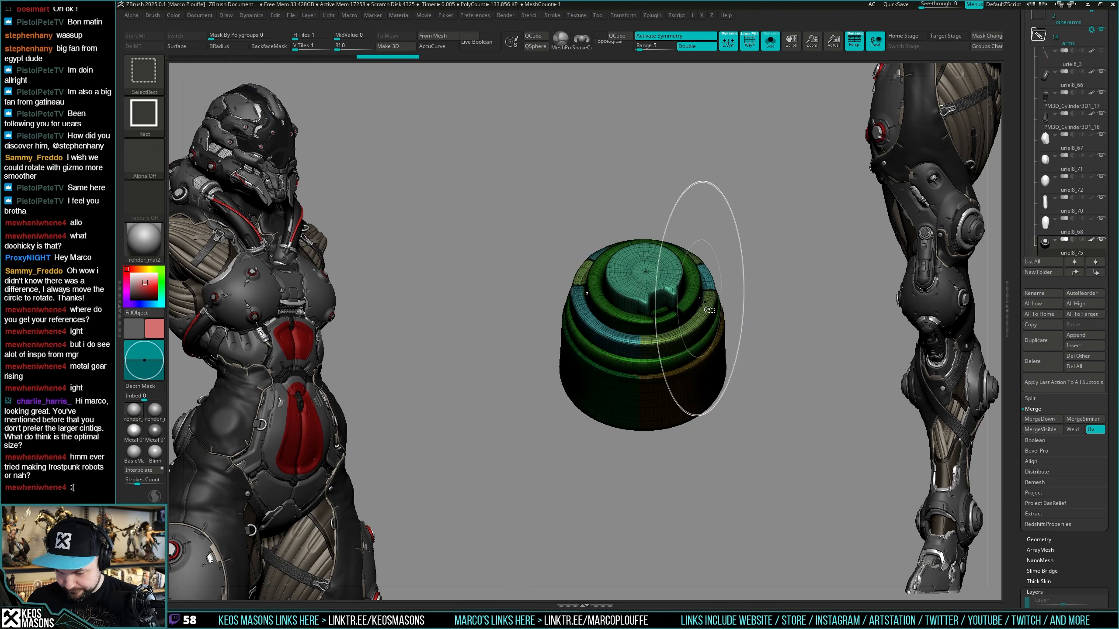
mouse_move(757, 362)
mouse_down()
mouse_move(762, 287)
mouse_move(771, 299)
mouse_up()
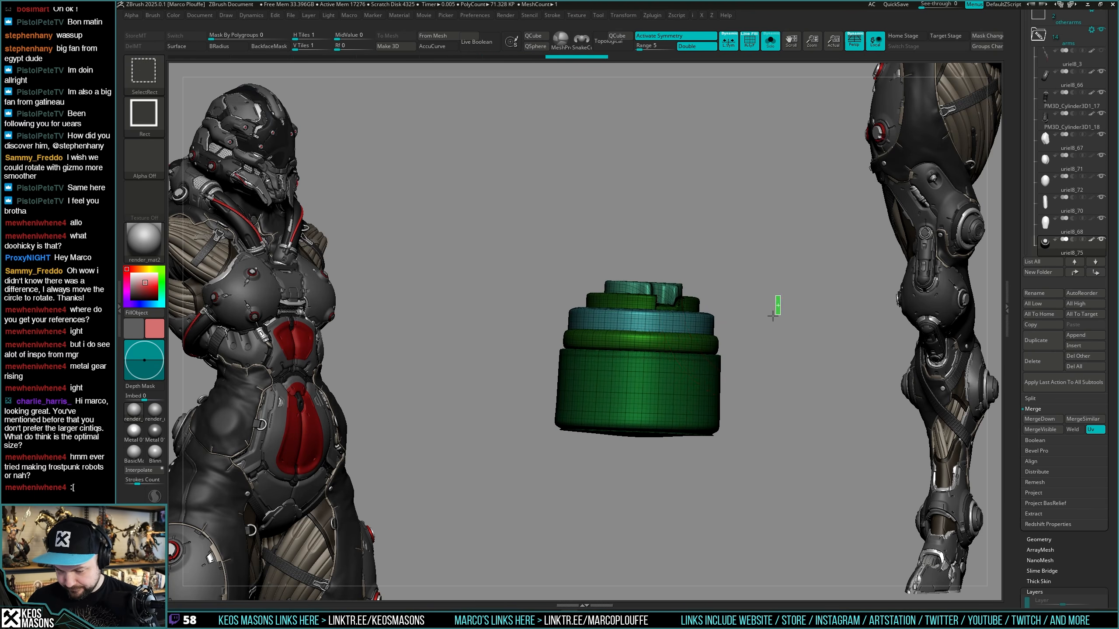
key(ctrl+shift)
ctrl+shift+click(714, 365)
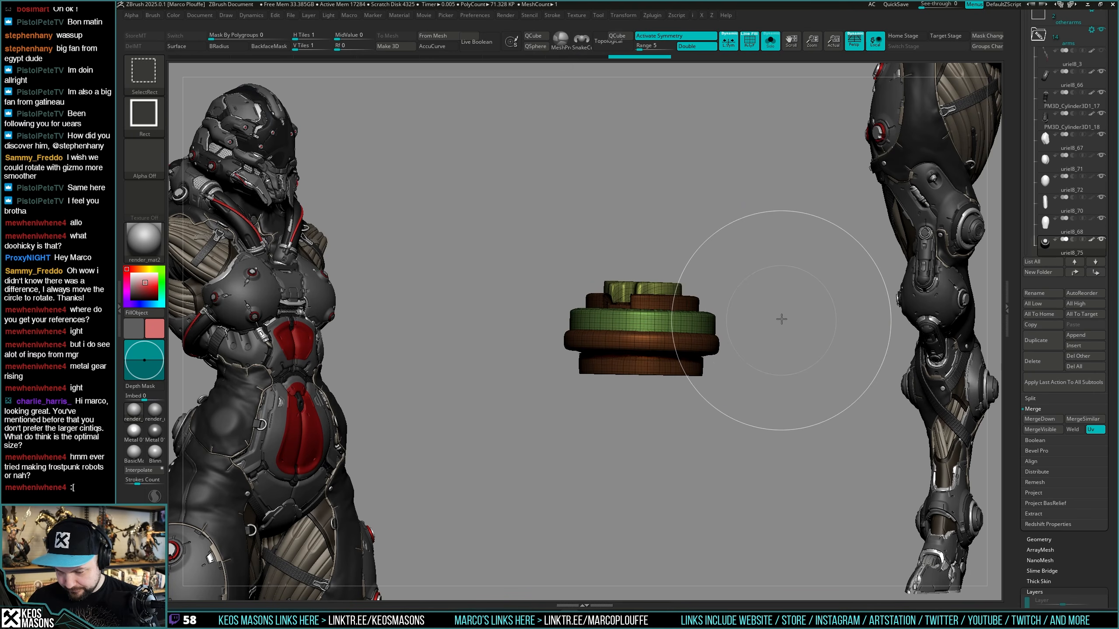
ctrl+shift+click(781, 319)
ctrl+shift+click(667, 285)
ctrl+shift+drag(768, 264, 754, 283)
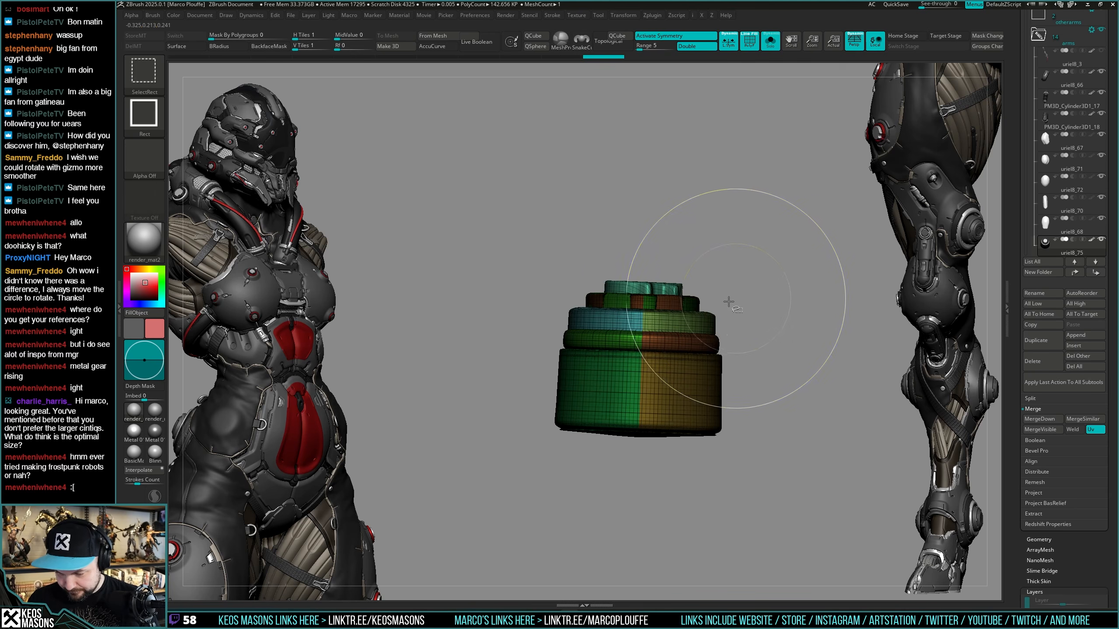
Hide the duplicate overlapping polygroups so a single plug remains, and turn off the polygroup display.
ctrl+shift+click(686, 330)
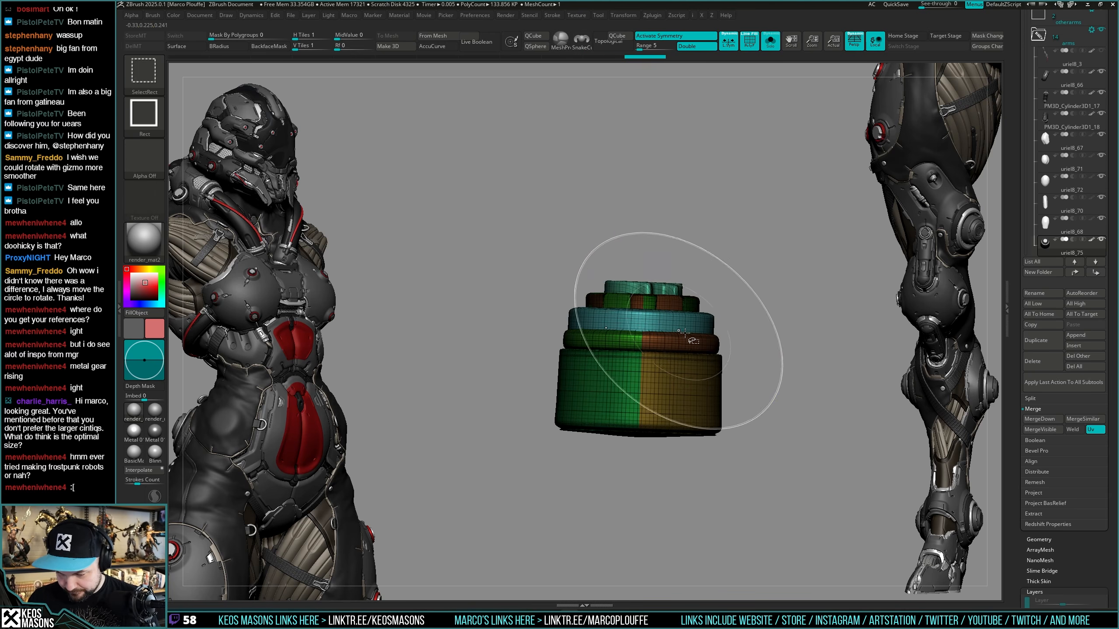
ctrl+shift+click(606, 399)
key(ctrl+w)
ctrl+shift+drag(794, 295, 793, 339)
key(shift+f)
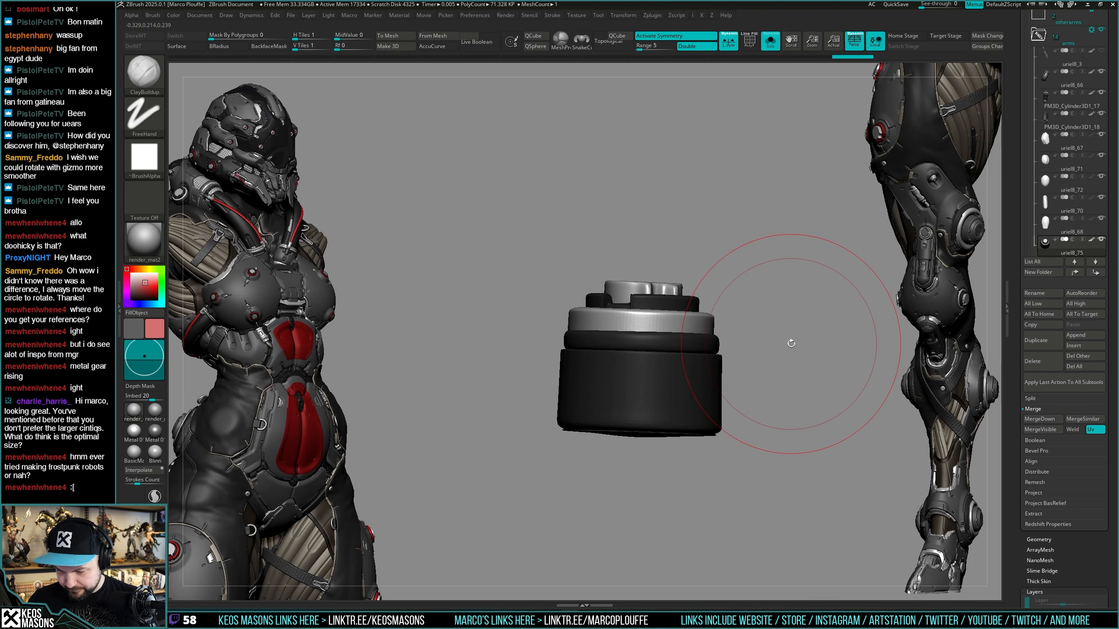
Inspect the cleaned-up plug by itself and in place on the upper red piece.
right_drag(788, 346, 744, 311)
key(alt+s)
key(alt+s)
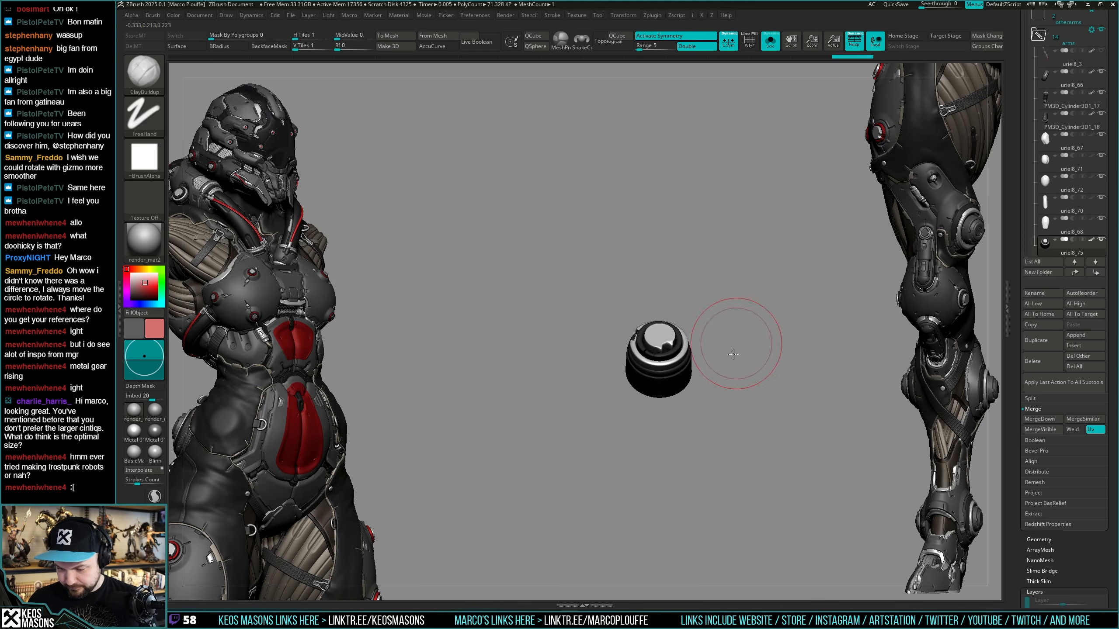
key(i)
right_drag(732, 355, 784, 350)
key(alt+s)
mouse_move(681, 355)
right_down()
mouse_move(696, 288)
mouse_move(687, 381)
mouse_move(691, 371)
right_up()
key(x)
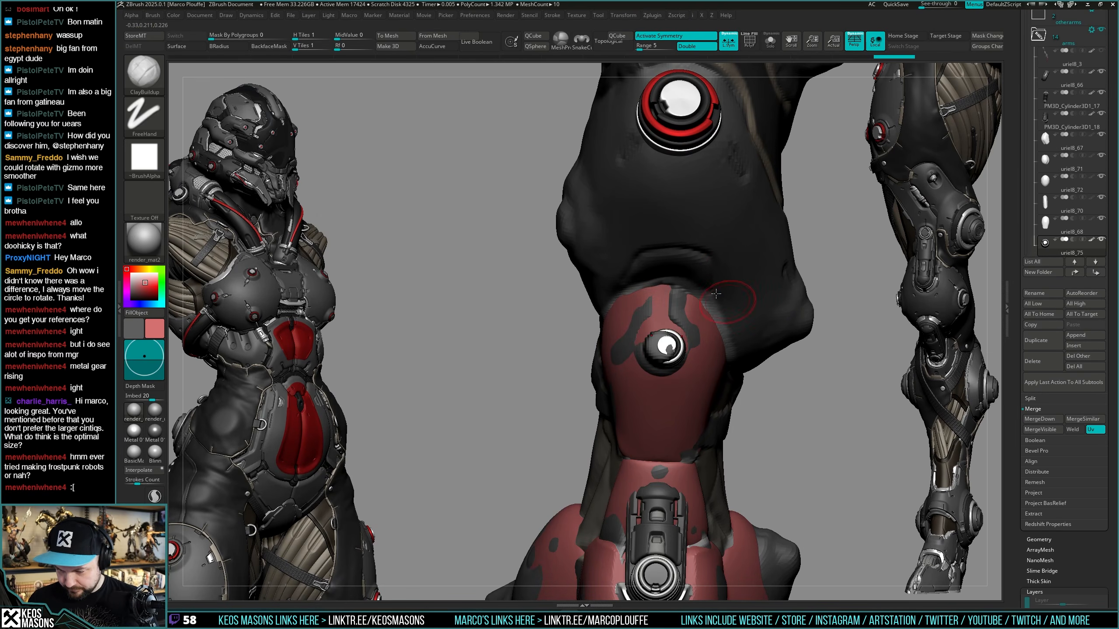
Select the dark shell uriel7 and reshape its surface around the plug with the Move brush.
right_drag(719, 266, 701, 295)
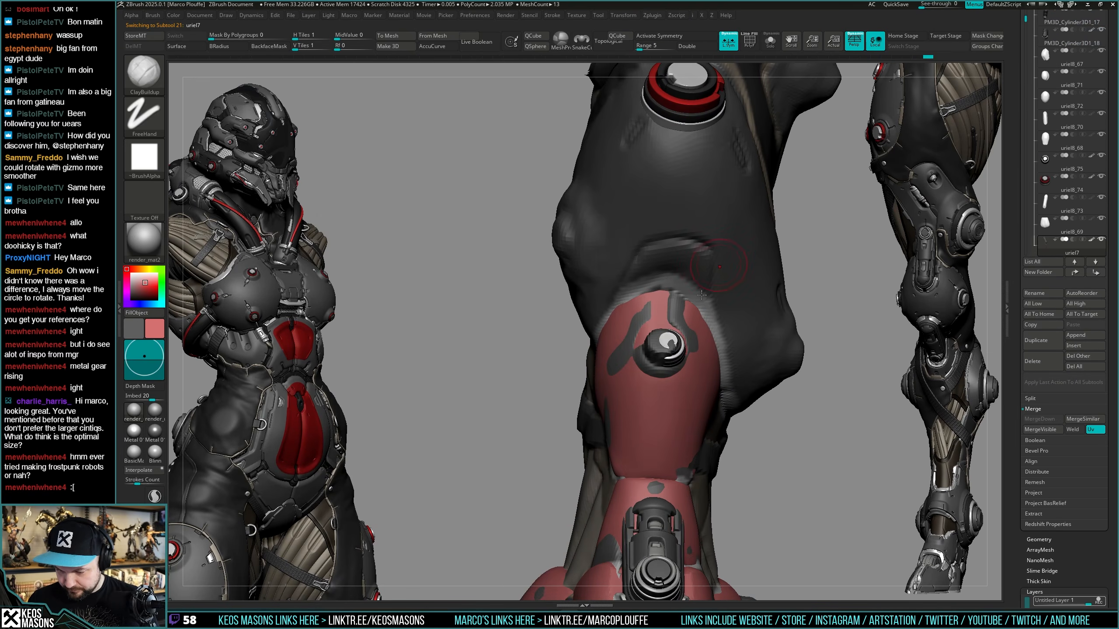
key(alt+s)
mouse_move(657, 335)
right_down()
mouse_move(654, 350)
mouse_move(675, 344)
mouse_move(661, 352)
mouse_move(685, 311)
right_up()
key(alt+s)
key(x)
click(650, 334)
key(alt+s)
right_click(651, 405)
key(alt+s)
key(alt+t)
key(alt+t)
drag(665, 318, 682, 325)
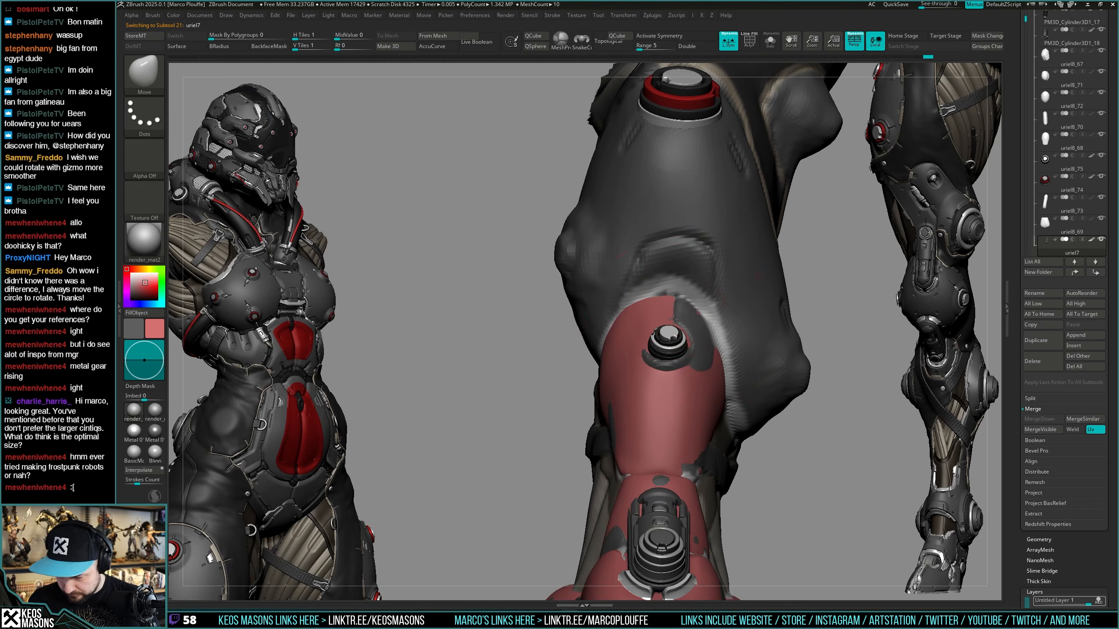
key(space)
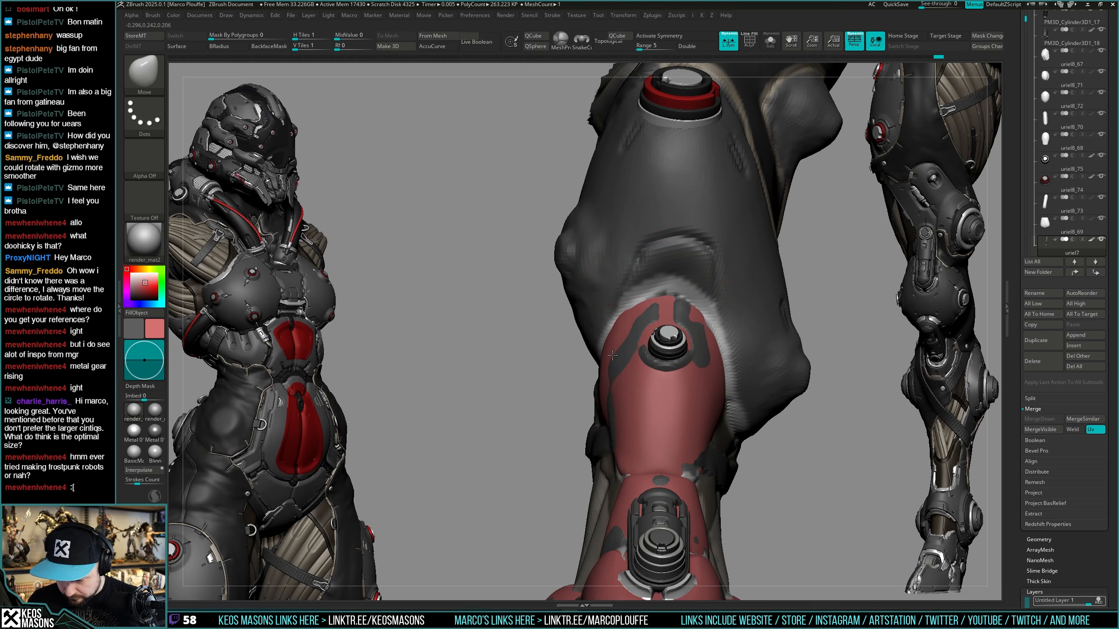
mouse_move(705, 415)
right_down()
mouse_move(691, 366)
mouse_move(705, 360)
mouse_move(681, 397)
mouse_move(694, 370)
mouse_move(756, 355)
mouse_move(782, 375)
mouse_move(709, 361)
mouse_move(766, 325)
mouse_move(751, 322)
mouse_move(789, 320)
mouse_move(804, 252)
mouse_move(789, 347)
mouse_move(675, 407)
mouse_move(713, 361)
mouse_move(753, 275)
mouse_move(789, 310)
mouse_move(766, 305)
mouse_move(767, 333)
mouse_move(754, 337)
mouse_move(744, 302)
mouse_move(776, 312)
mouse_move(741, 313)
mouse_move(761, 332)
mouse_move(759, 352)
right_up()
right_click(679, 404)
Select and isolate the plug uriel8_75, and clear the mask on its top cap.
alt+click(656, 291)
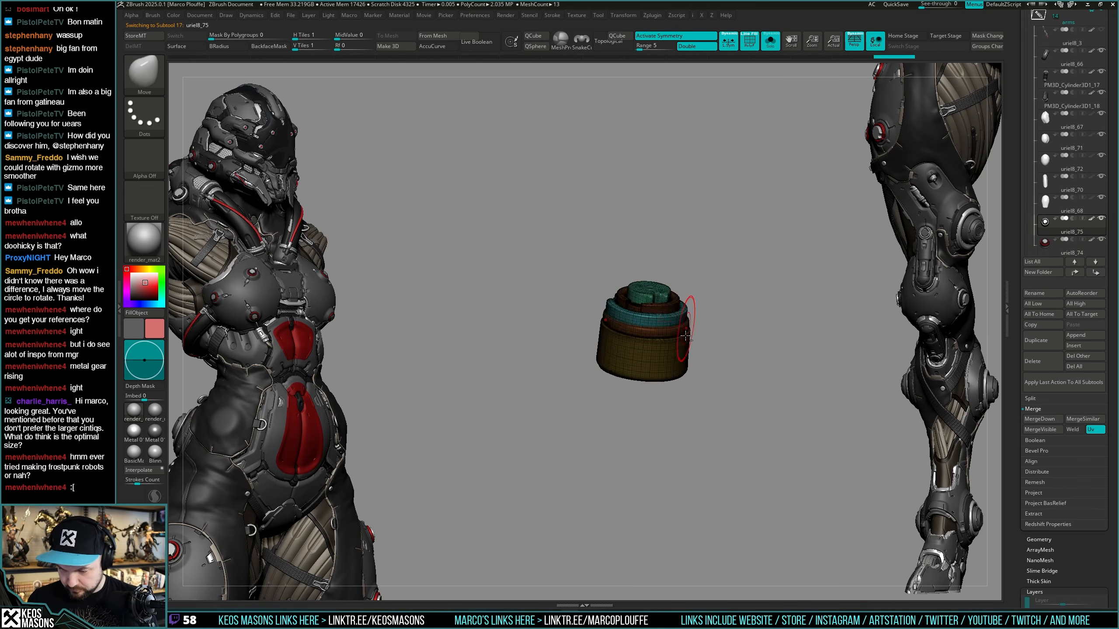
mouse_move(761, 345)
right_down()
mouse_move(755, 336)
mouse_move(761, 367)
right_up()
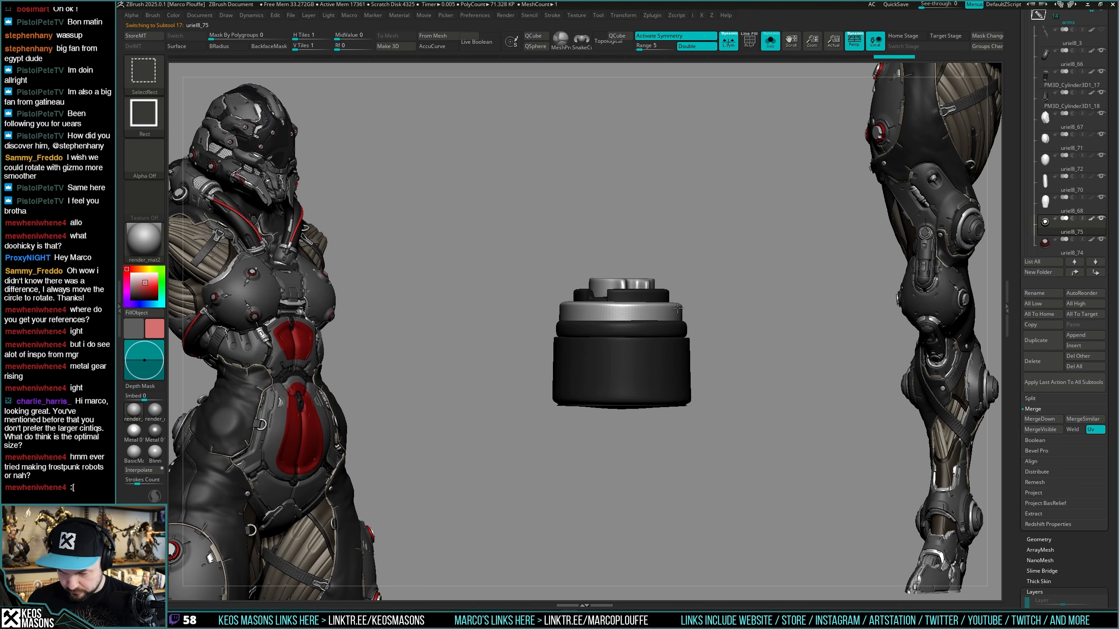
right_drag(731, 348, 762, 325)
key(w)
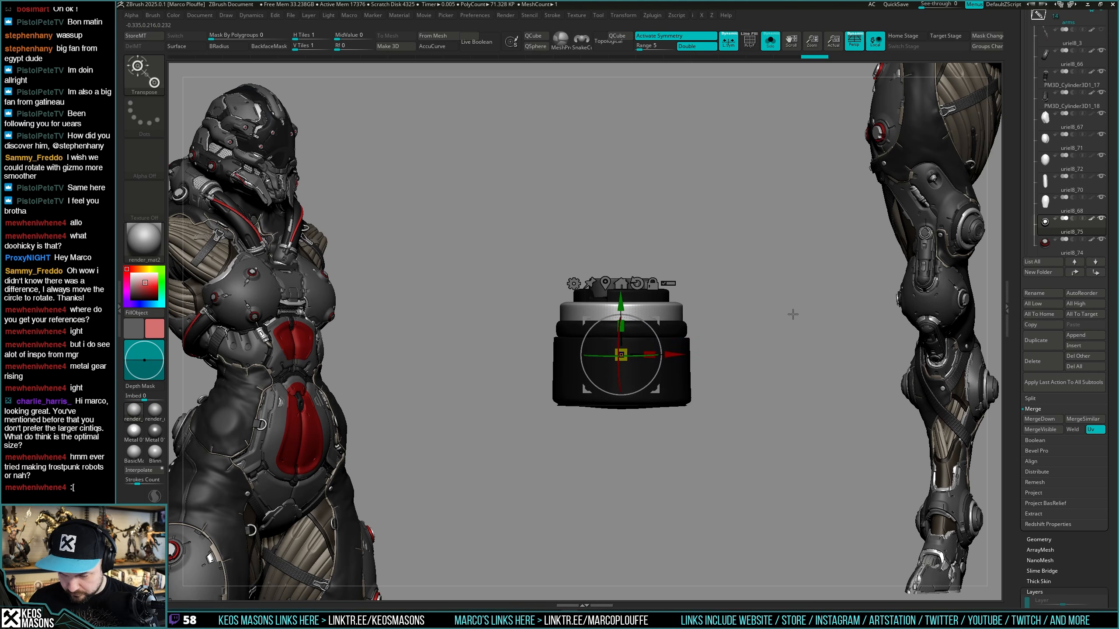
key(q)
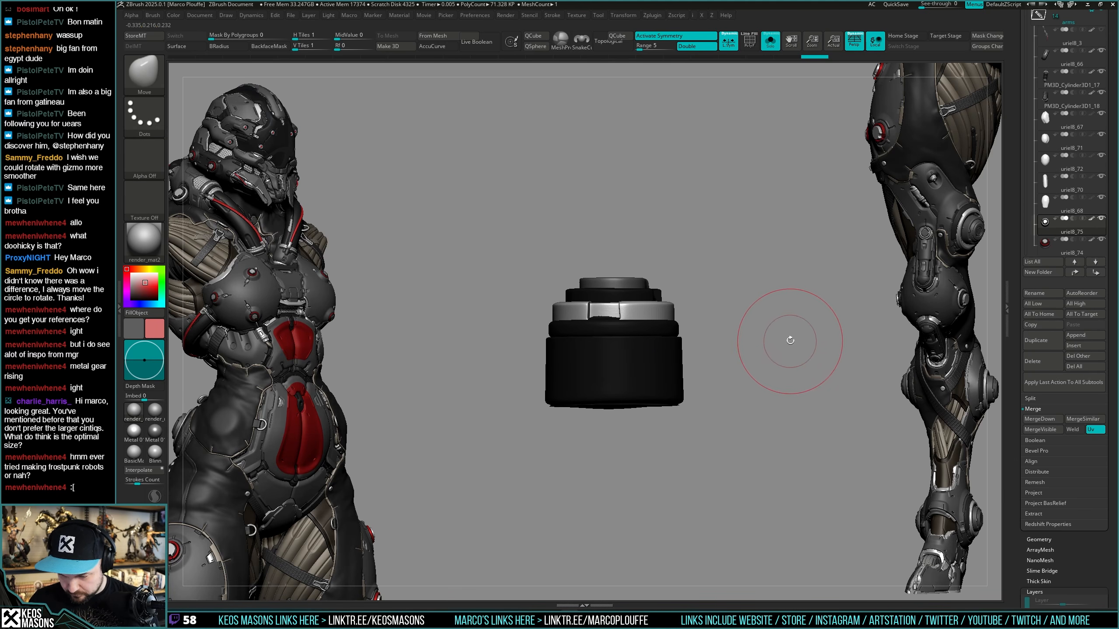
mouse_move(788, 336)
ctrl+mouse_down()
mouse_move(780, 378)
mouse_move(780, 328)
mouse_move(779, 349)
ctrl+mouse_up()
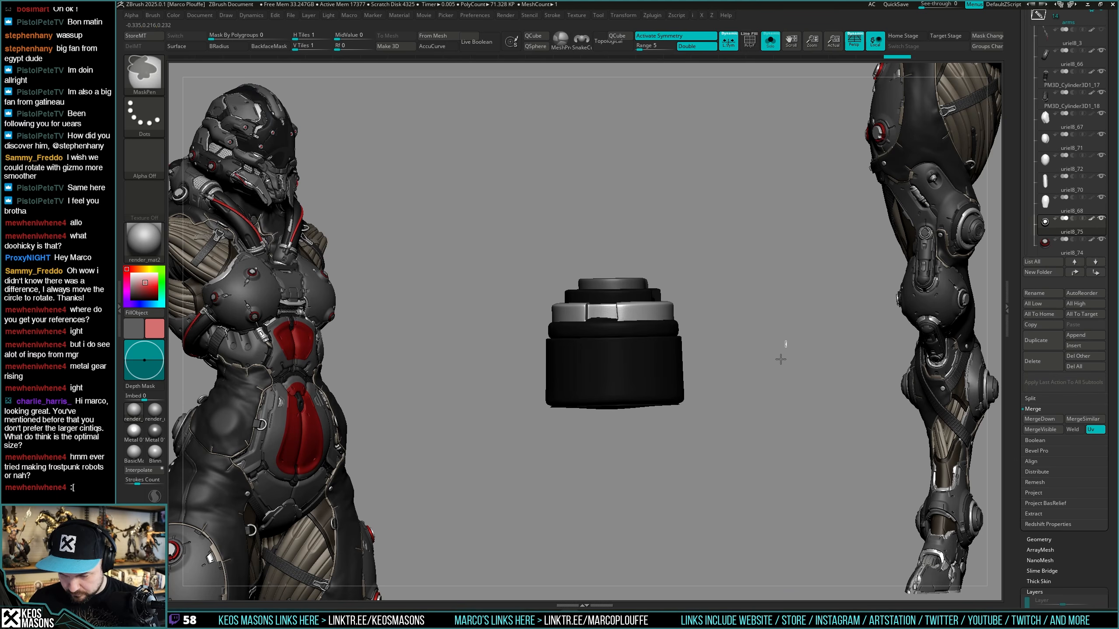
ctrl+shift+click(675, 332)
ctrl+click(769, 321)
ctrl+shift+click(771, 321)
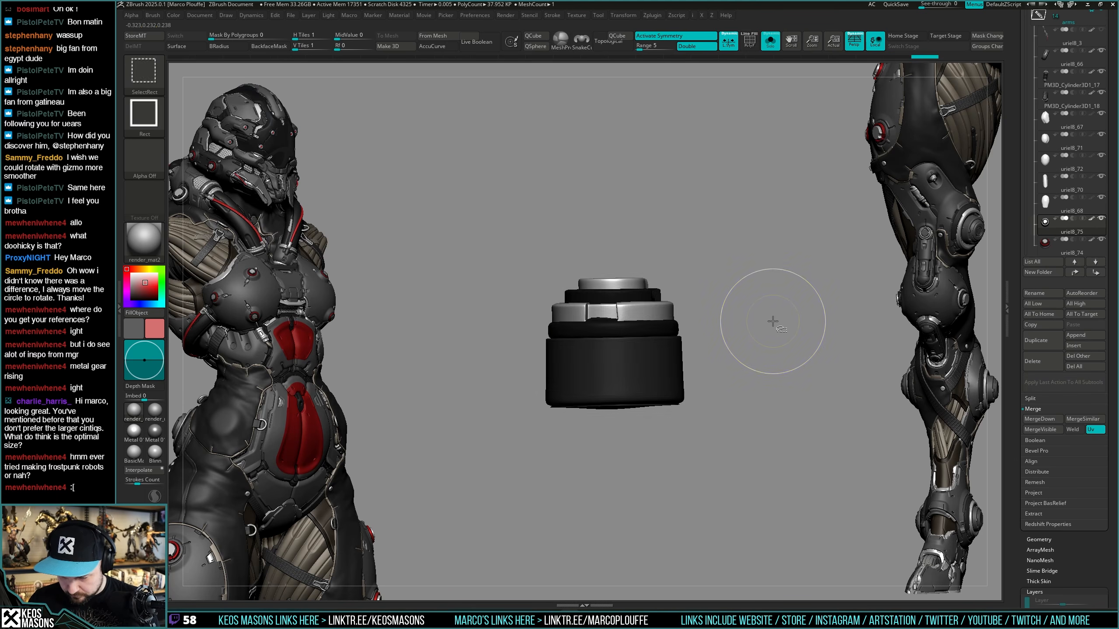
ctrl+click(771, 319)
Pick the Orb_Cracks brush for the isolated plug.
key(shift+f)
mouse_move(761, 317)
mouse_down()
mouse_move(773, 313)
mouse_move(660, 348)
mouse_move(668, 332)
mouse_move(769, 357)
mouse_move(751, 337)
mouse_move(641, 404)
mouse_move(623, 352)
mouse_up()
key(ctrl+d)
key(shift+f)
key(space)
click(743, 330)
key(space)
key(space)
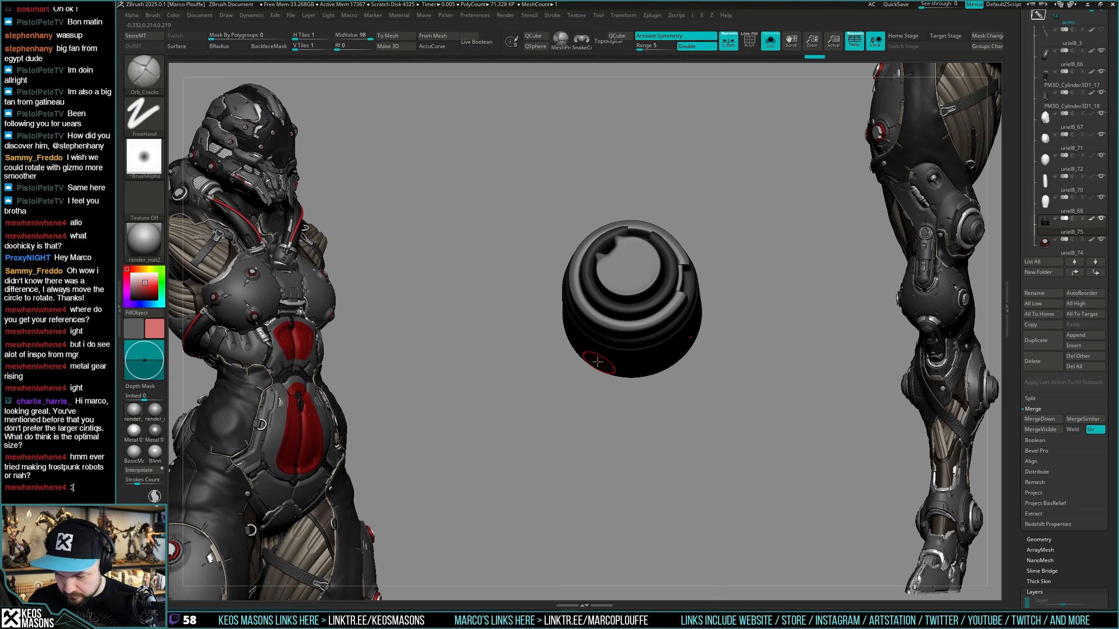
Show the whole arm again and duplicate the plug uriel8_75 as a new subtool.
mouse_move(733, 326)
mouse_down()
mouse_move(767, 325)
mouse_move(779, 290)
mouse_move(807, 299)
mouse_move(816, 250)
mouse_up()
ctrl+right_drag(815, 250, 519, 314)
key(alt+s)
right_drag(784, 371, 866, 332)
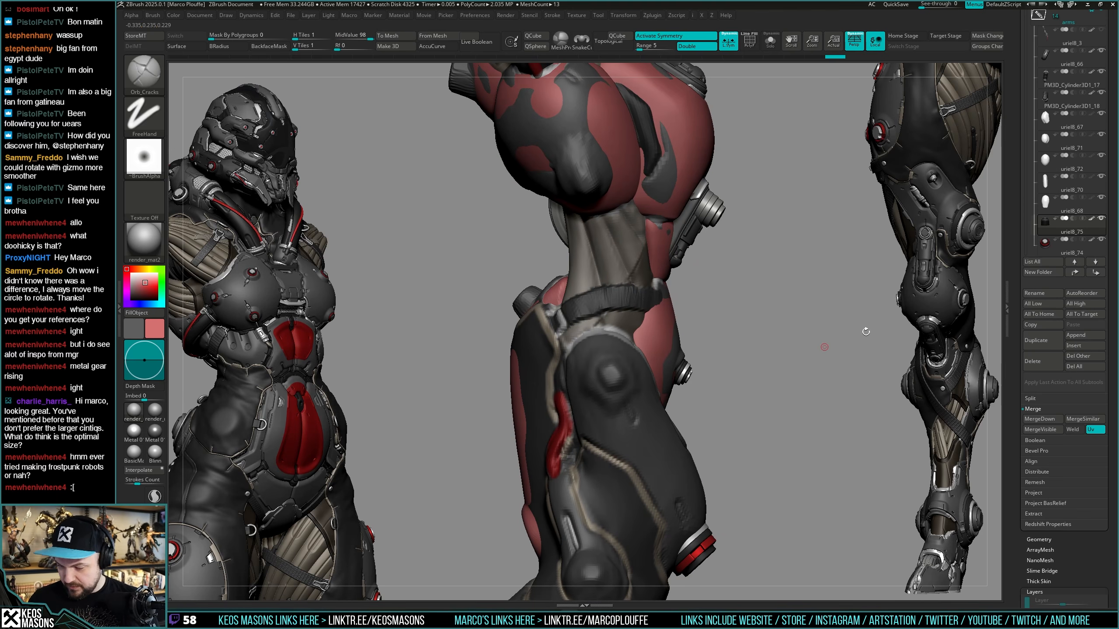
click(1047, 341)
Move and rotate the duplicated plug uriel8_76 with the gizmo onto the knob at the joint end of the long red piece.
key(w)
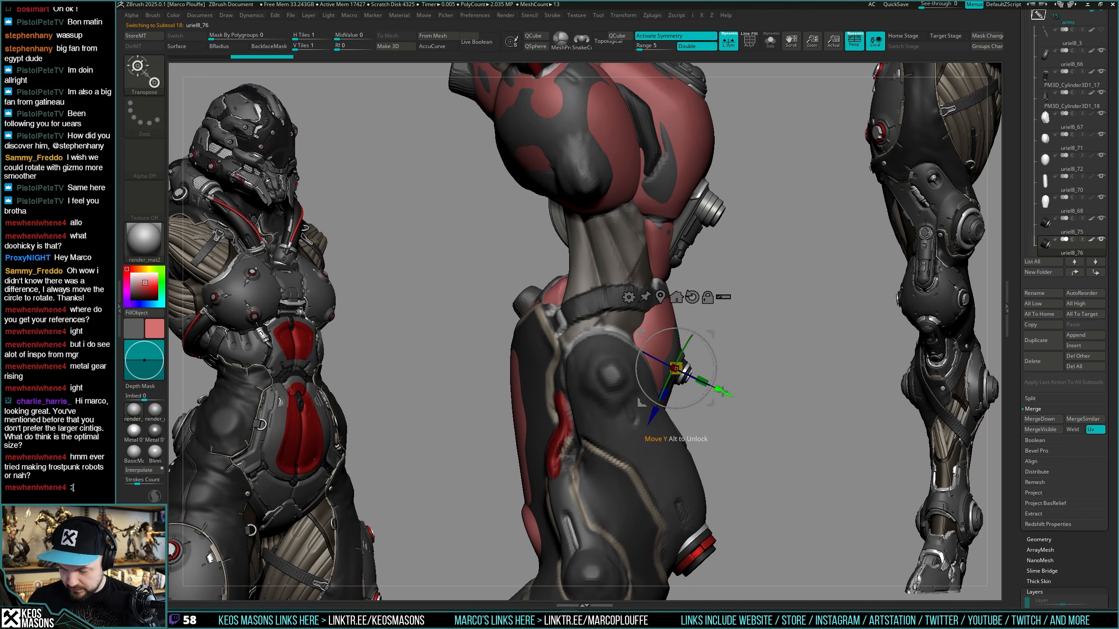
drag(563, 336, 562, 335)
right_drag(670, 323, 698, 334)
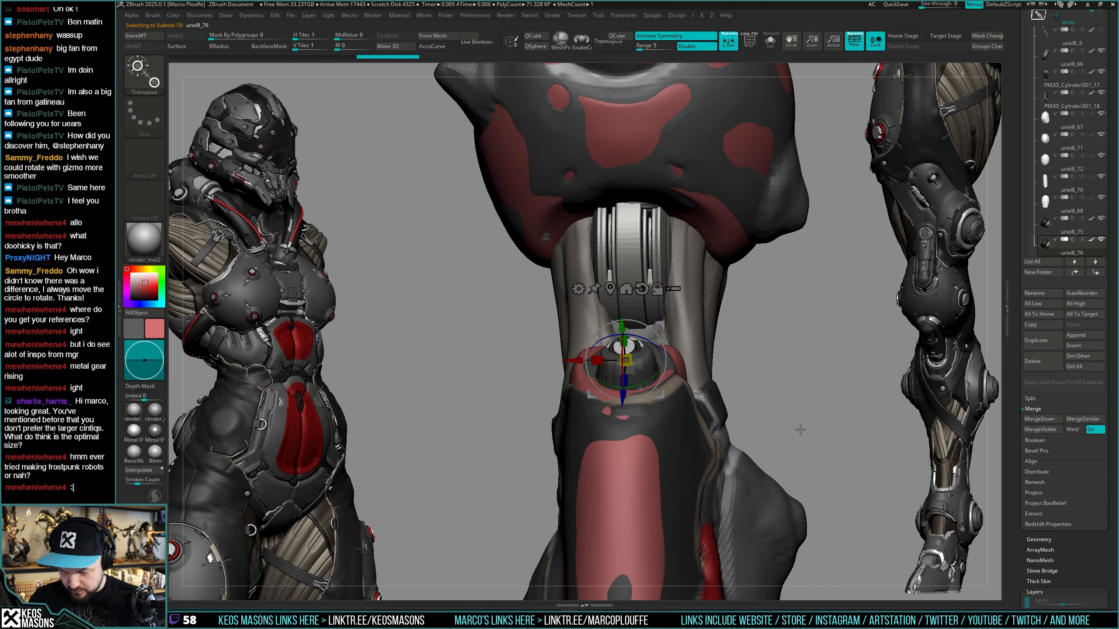
right_drag(811, 398, 757, 421)
key(t)
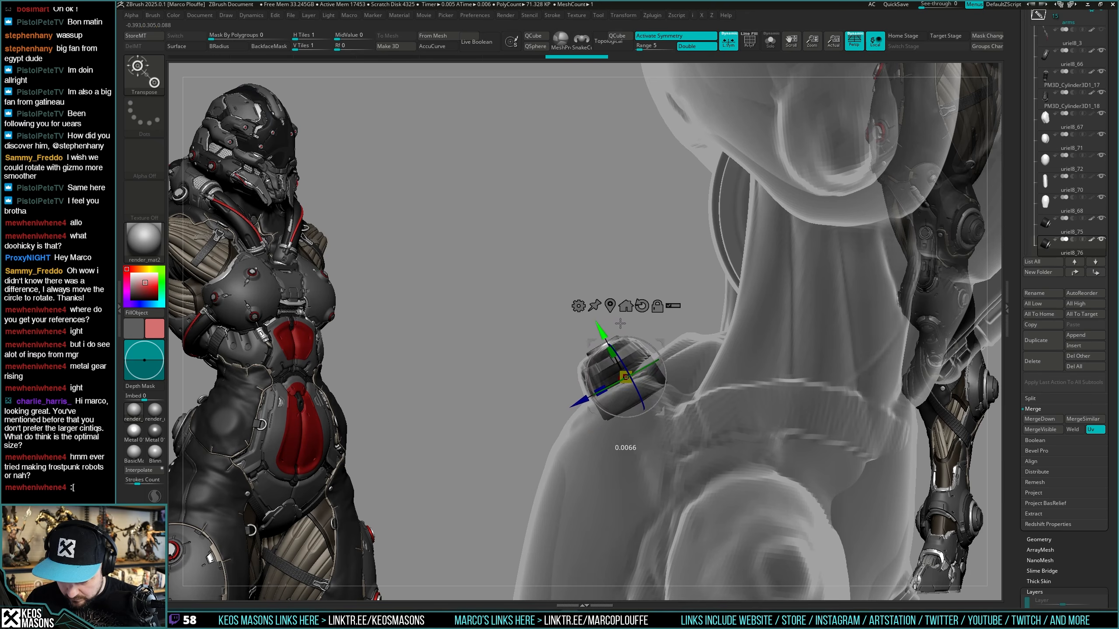
drag(723, 347, 754, 345)
key(alt+s)
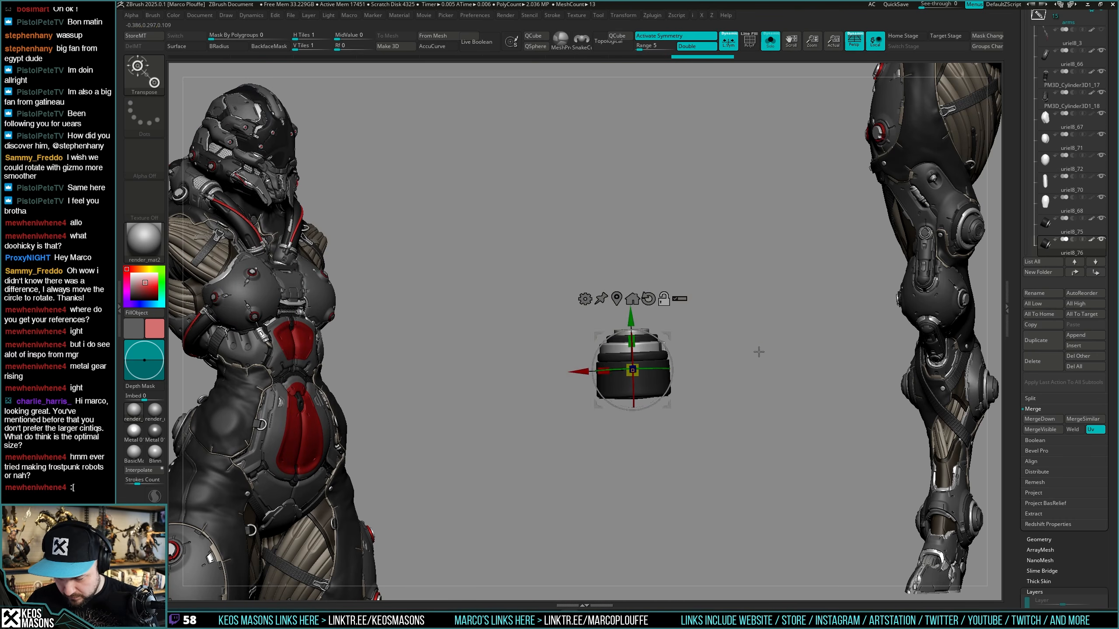
key(q)
key(alt+s)
mouse_move(746, 389)
alt+mouse_down()
mouse_move(750, 336)
mouse_move(757, 355)
mouse_move(722, 337)
alt+mouse_up()
Switch to ClayBuildup, select the dark shell uriel7 and smooth away its sculpted knob beneath the duplicated plug.
key(space)
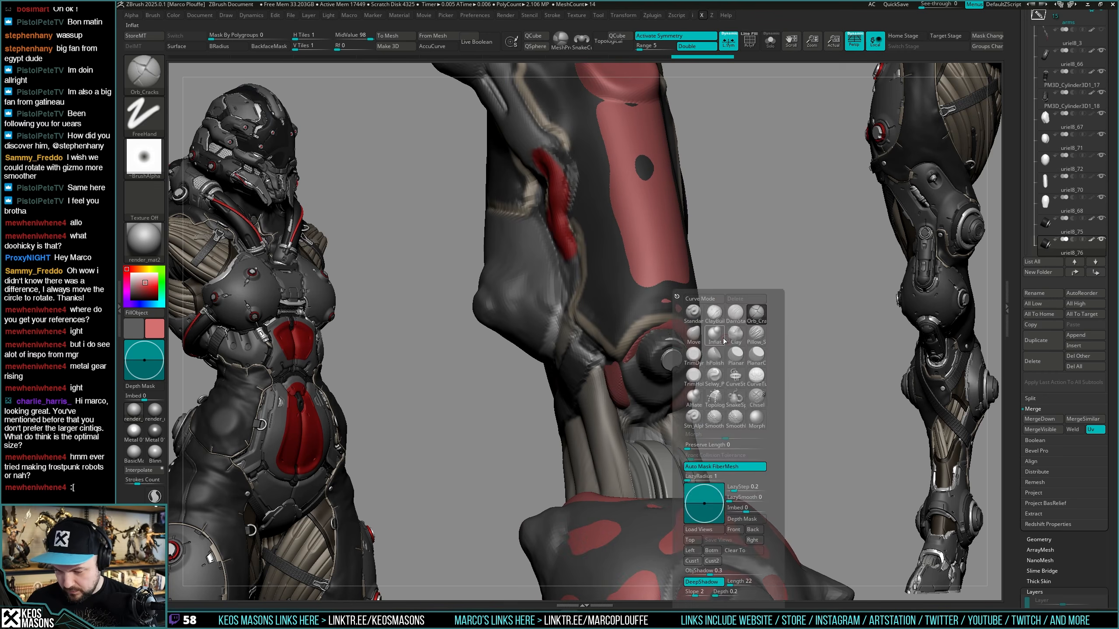
click(723, 337)
drag(861, 225, 682, 266)
alt+click(661, 216)
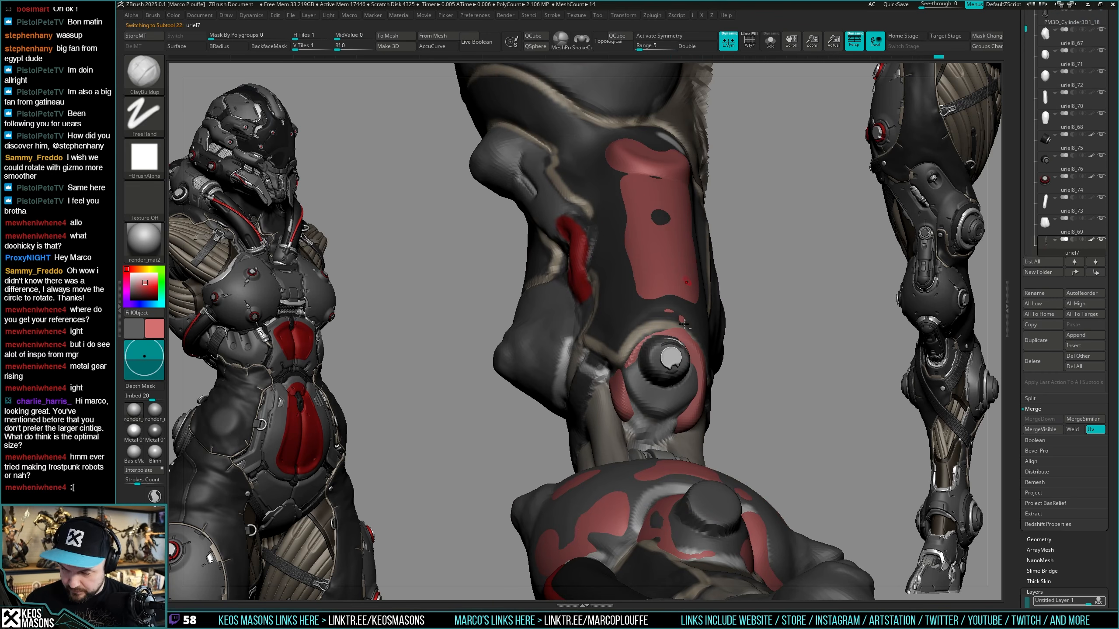
key(alt+s)
key(space)
key(shift)
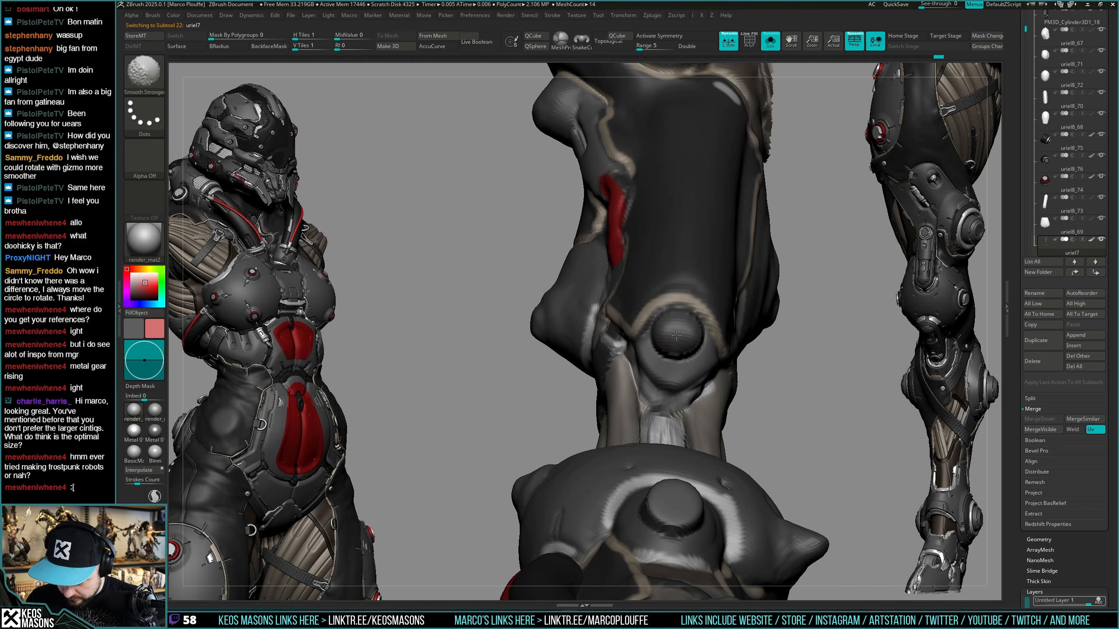
shift+drag(675, 333, 679, 336)
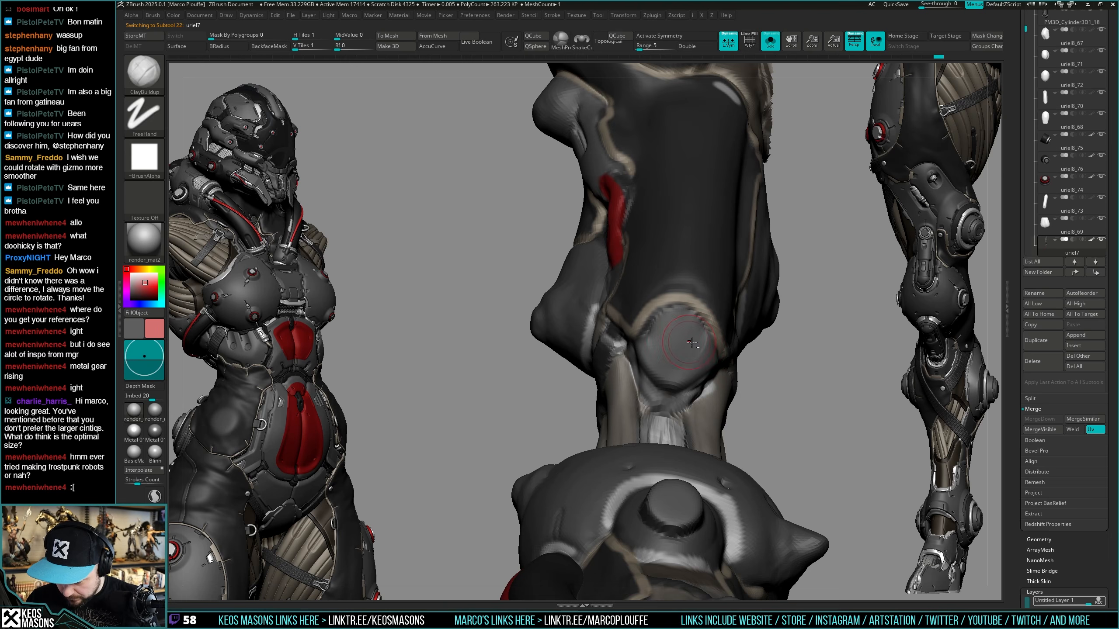
key(alt+s)
mouse_move(679, 339)
right_down()
mouse_move(757, 358)
mouse_move(701, 368)
mouse_move(691, 356)
mouse_move(700, 339)
right_up()
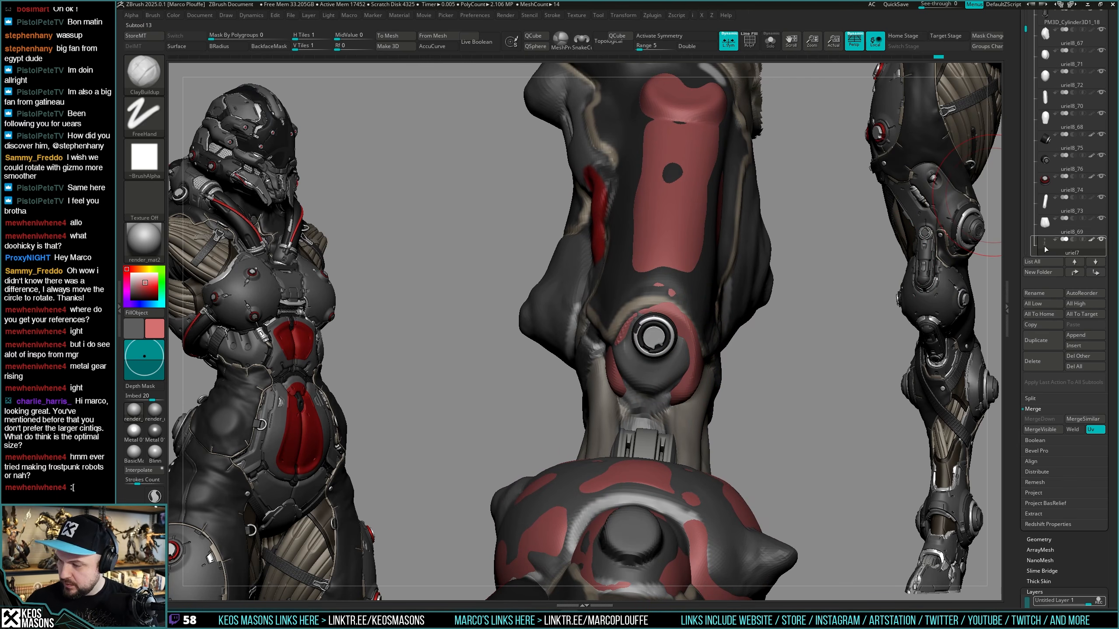
Select the red piece uriel8_69, hide the dark shell and examine how the red pieces and plugs fit together.
click(1047, 223)
right_drag(804, 280, 797, 318)
key(alt+s)
key(alt+s)
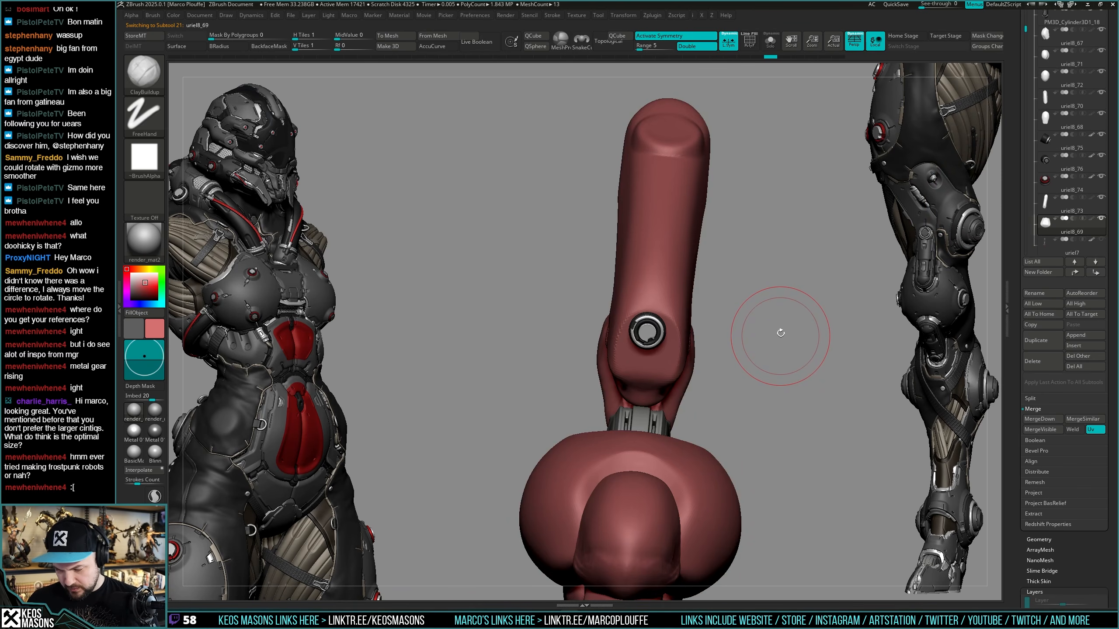
mouse_move(785, 342)
mouse_down()
mouse_move(835, 336)
mouse_move(814, 316)
mouse_move(762, 320)
mouse_move(824, 331)
mouse_move(794, 332)
mouse_move(789, 348)
mouse_move(781, 337)
mouse_move(774, 358)
mouse_move(774, 329)
mouse_move(747, 328)
mouse_move(782, 327)
mouse_move(771, 327)
mouse_up()
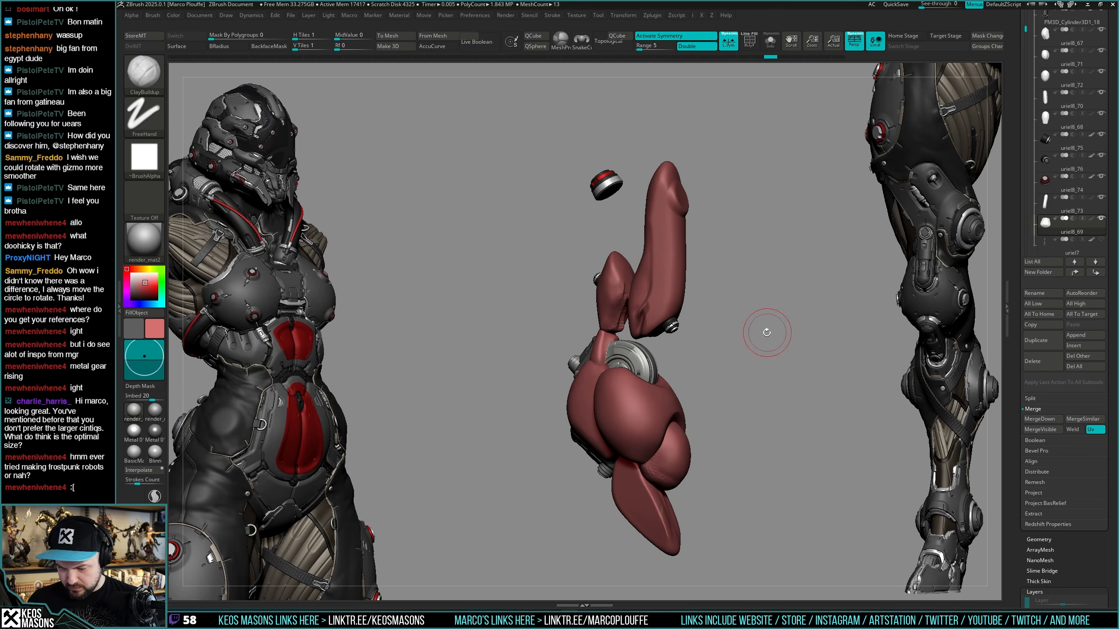
key(space)
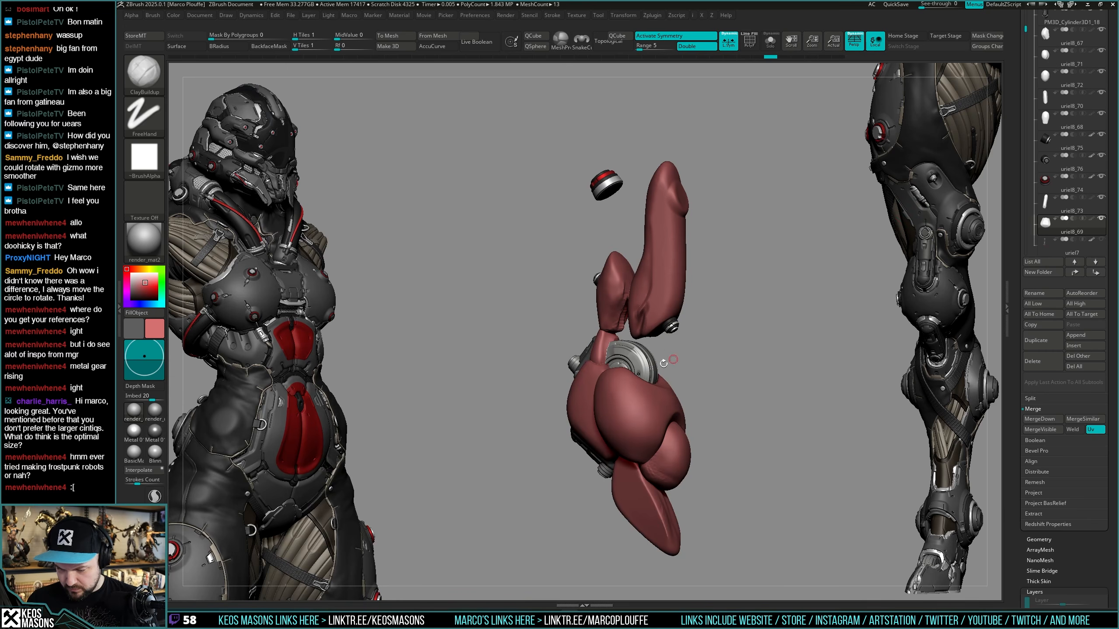
Select the joint disc uriel8_66, merge all visible arm pieces into a new tool and switch to that tool.
alt+click(668, 358)
drag(1014, 261, 1014, 418)
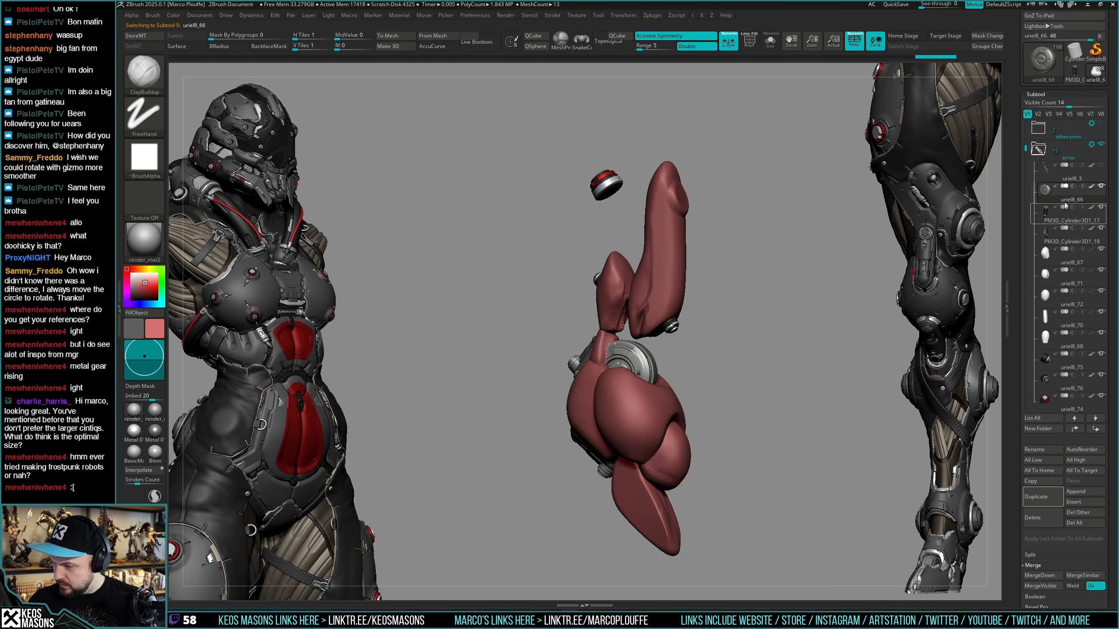
alt+drag(798, 372, 716, 277)
mouse_move(729, 358)
alt+mouse_down()
mouse_move(691, 350)
mouse_move(724, 366)
mouse_move(743, 358)
alt+mouse_up()
key(alt+shift+s)
key(alt+shift+s)
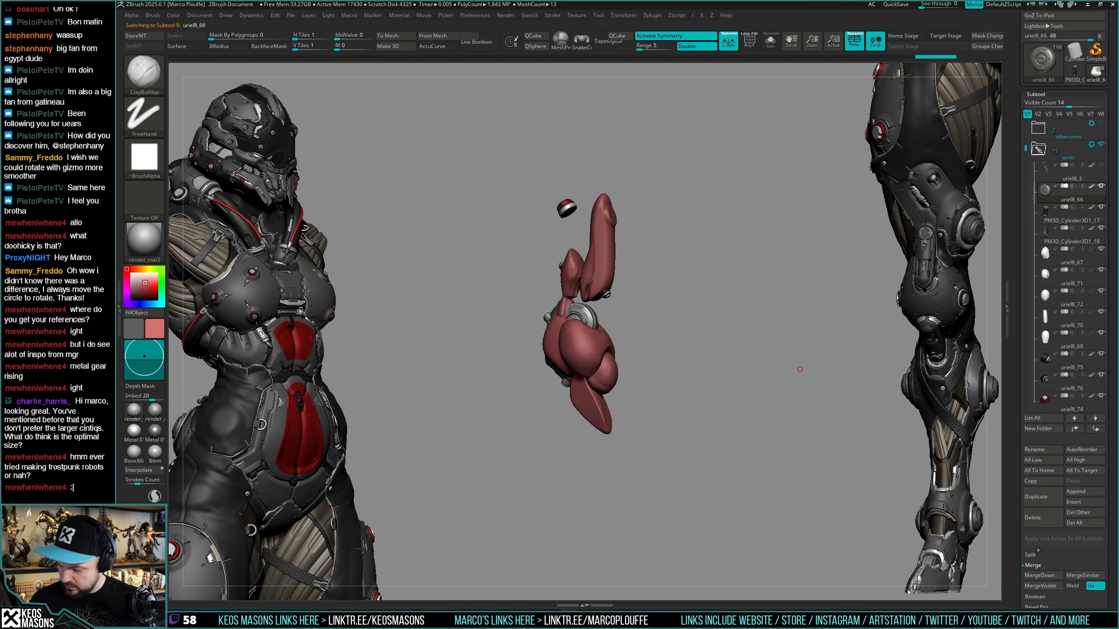
click(1053, 587)
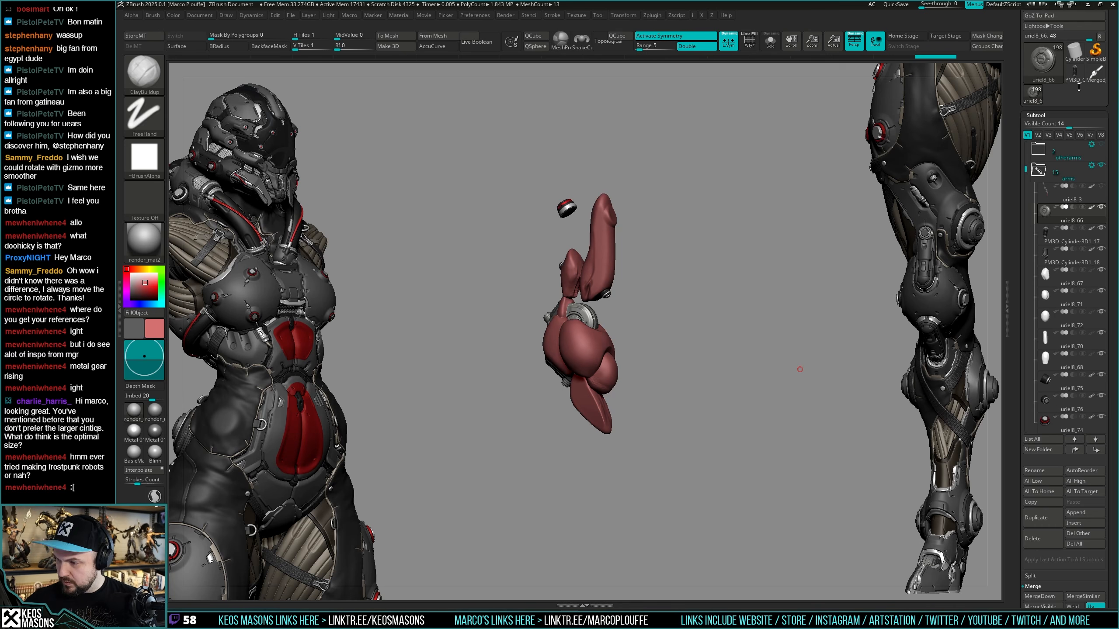
click(1095, 73)
Try positioning the transform gizmo and transpose line on the merged arm, delete that merged tool and return to the original one.
mouse_move(719, 265)
alt+mouse_down()
mouse_move(662, 372)
mouse_move(655, 367)
alt+mouse_up()
key(w)
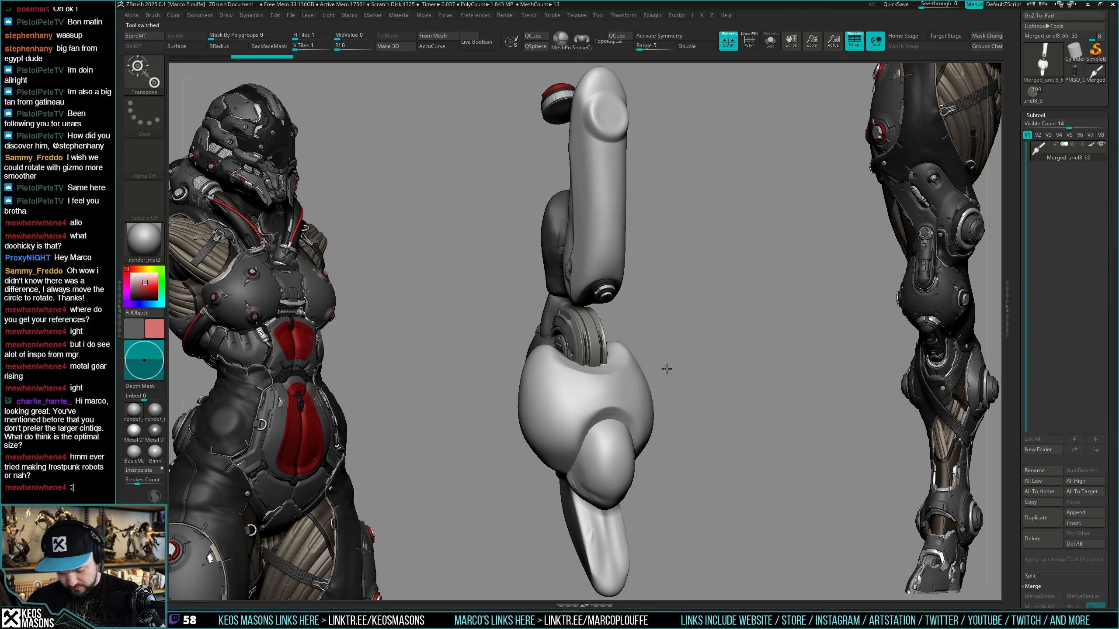
drag(709, 331, 721, 291)
key(y)
alt+drag(721, 292, 655, 480)
drag(655, 480, 681, 392)
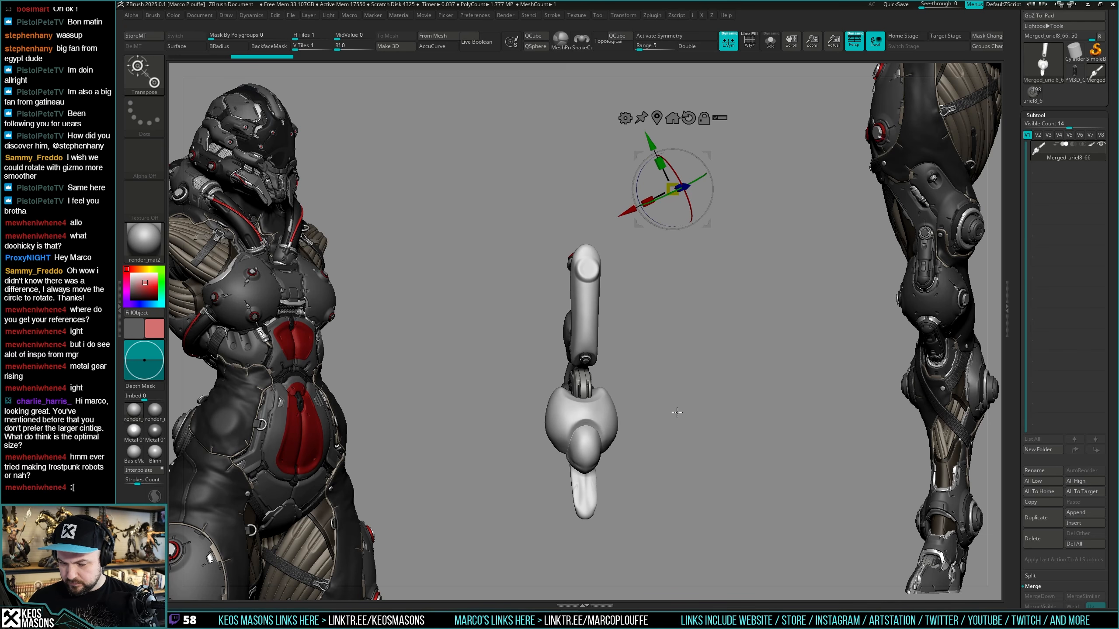
key(y)
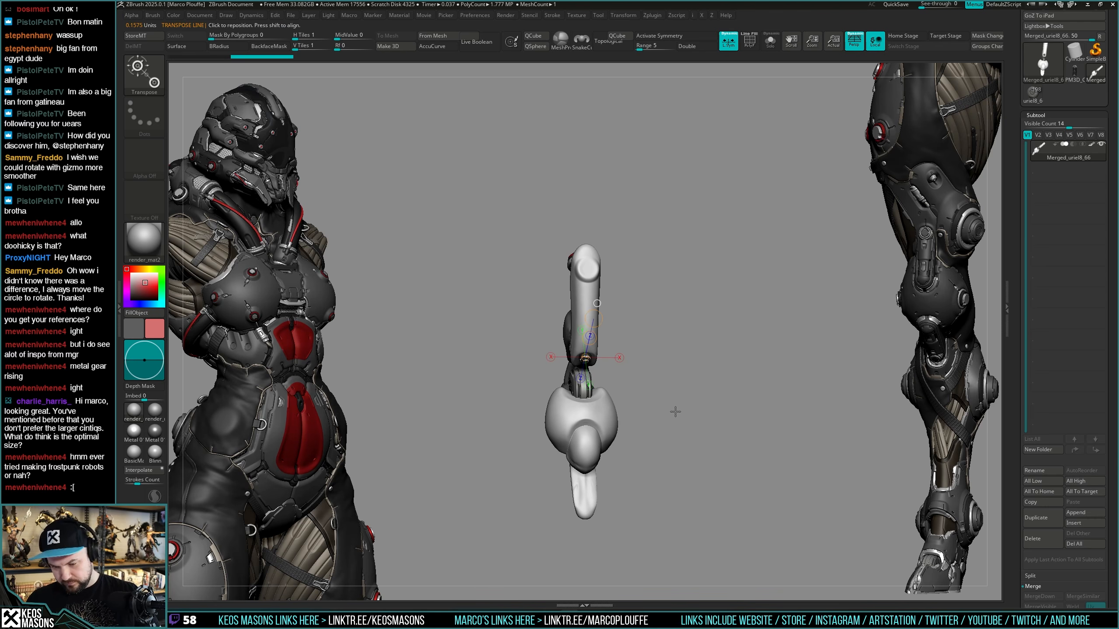
mouse_move(597, 400)
ctrl+right_down()
mouse_move(622, 465)
mouse_move(619, 408)
mouse_move(618, 428)
mouse_move(685, 397)
ctrl+right_up()
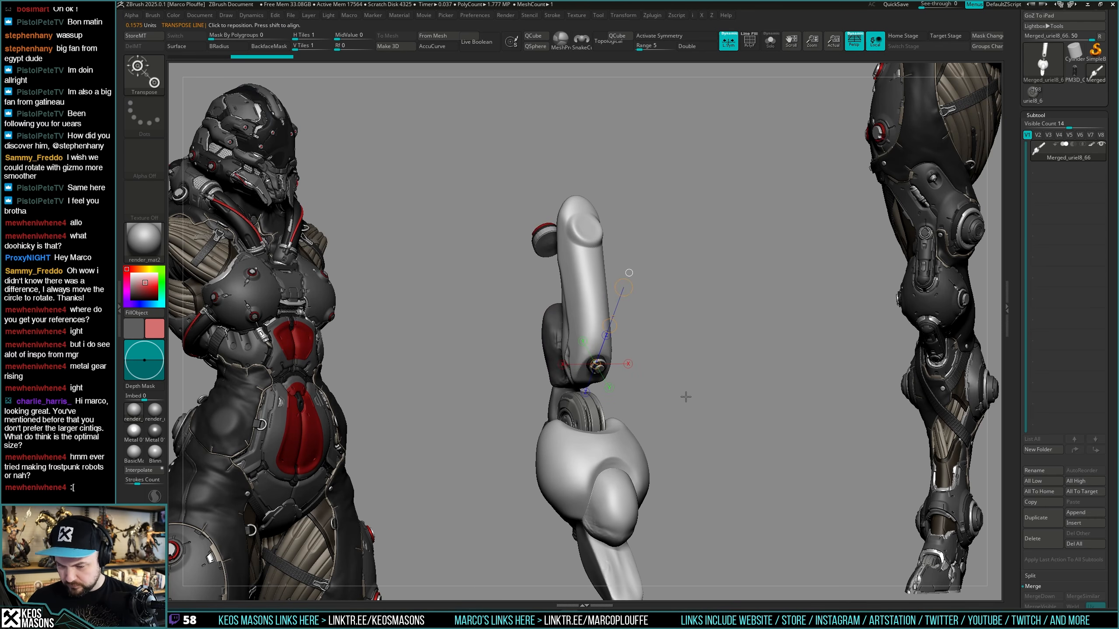
key(q)
click(1042, 538)
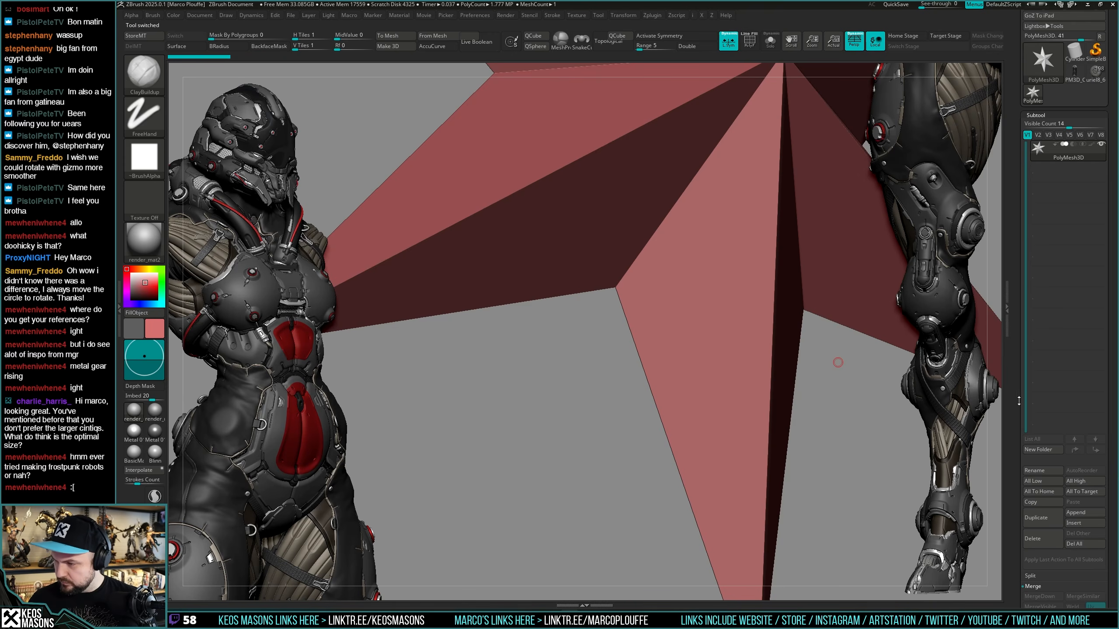
click(1091, 80)
Isolate the joint disc uriel8_66 with its polygroups displayed and duplicate it as a new subtool.
drag(661, 391, 634, 400)
mouse_move(605, 392)
ctrl+right_down()
mouse_move(597, 445)
mouse_move(659, 374)
mouse_move(660, 418)
mouse_move(676, 338)
mouse_move(697, 313)
mouse_move(705, 359)
mouse_move(744, 372)
mouse_move(727, 358)
mouse_move(749, 365)
mouse_move(747, 348)
mouse_move(745, 372)
mouse_move(739, 358)
ctrl+right_up()
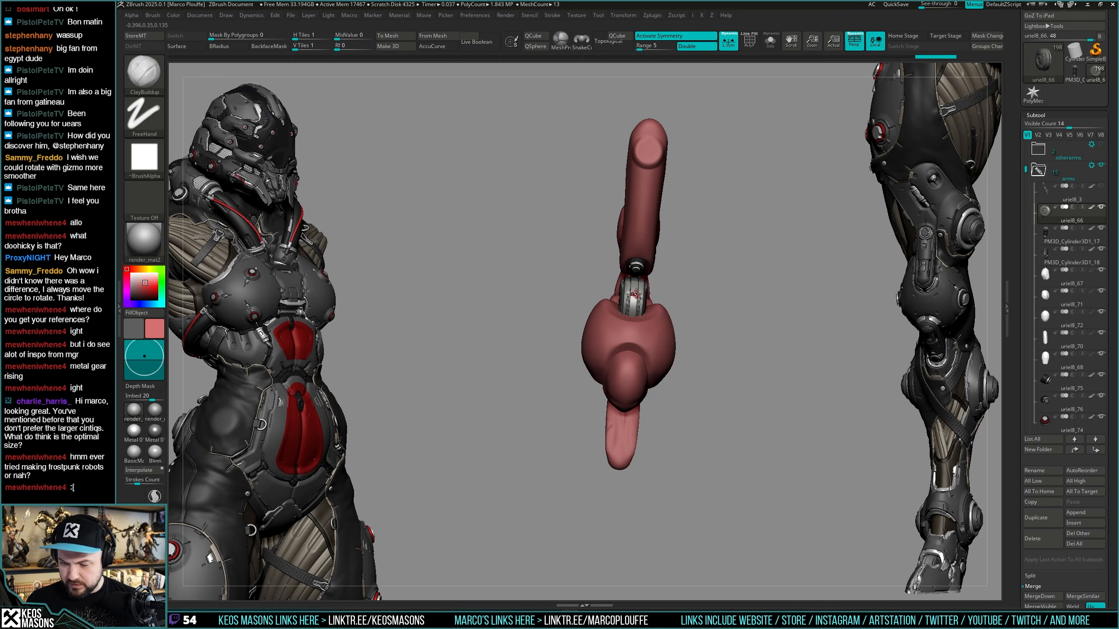
ctrl+right_drag(754, 429, 756, 457)
key(alt+s)
key(shift+f)
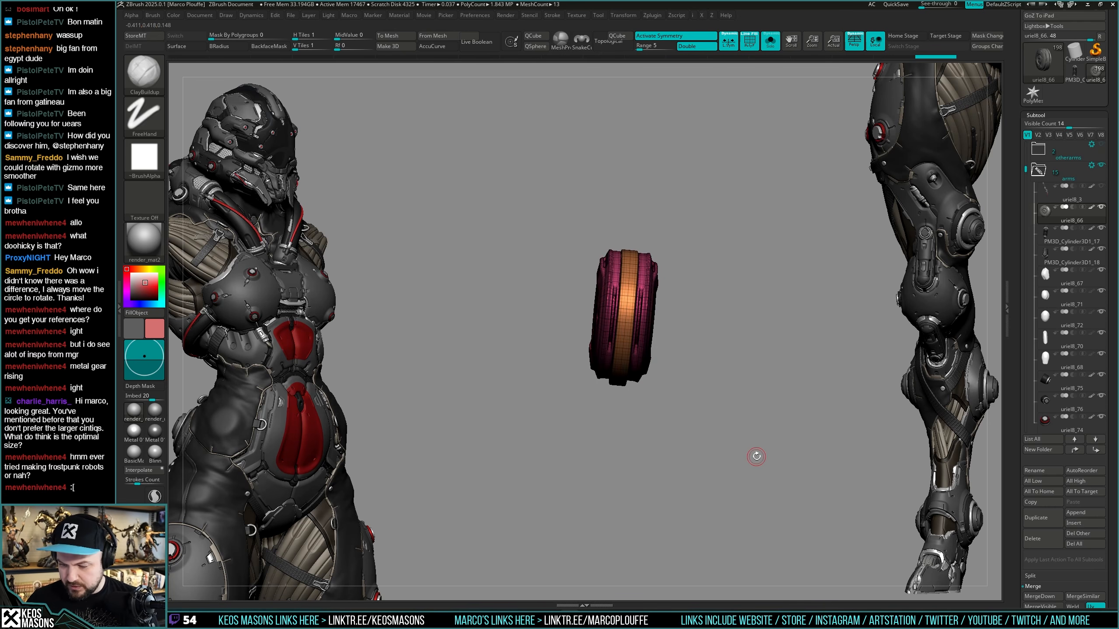
click(1042, 522)
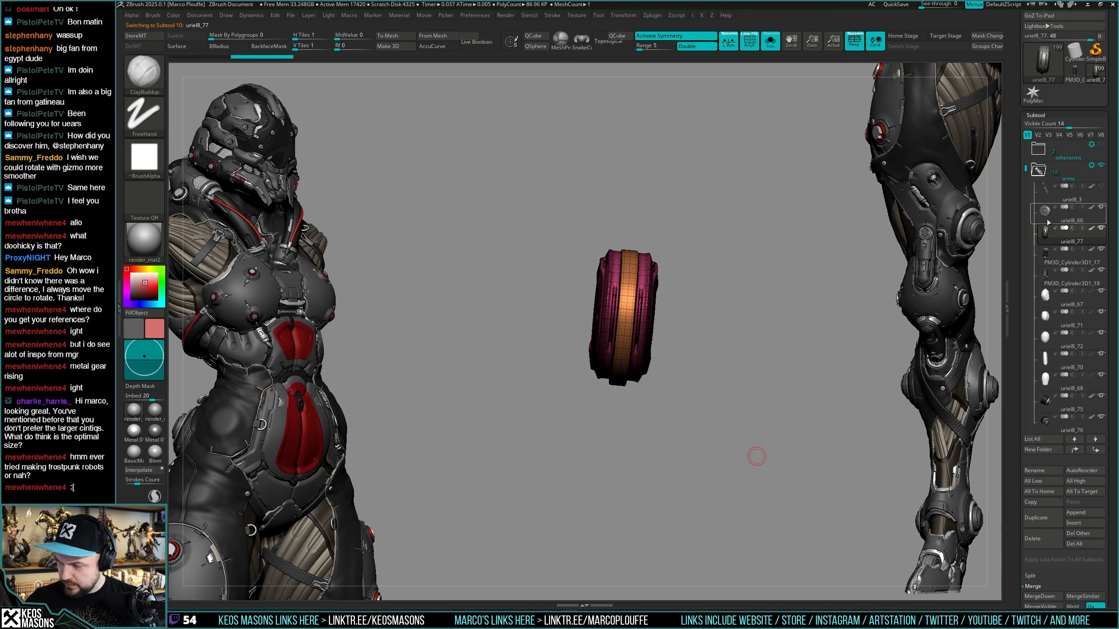
Select the original disc uriel8_66, delete its lower subdivision levels and apply Mirror And Weld.
drag(707, 374, 732, 382)
key(shift+f)
key(shift+f)
key(w)
key(y)
key(g)
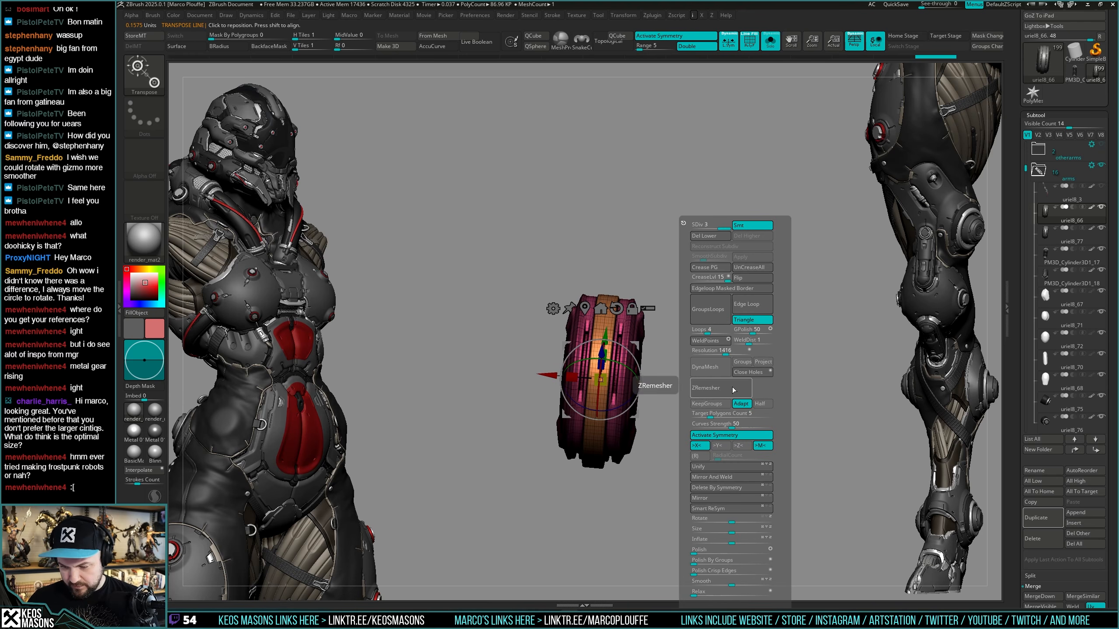
click(712, 247)
key(g)
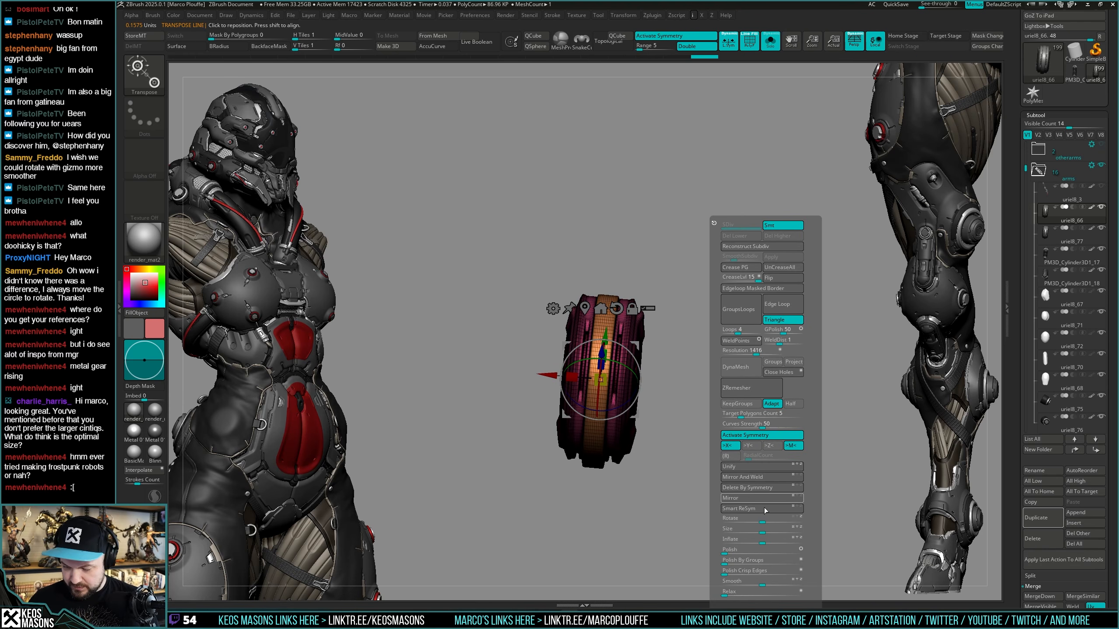
click(766, 478)
Reduce uriel8_66 to its central polygroup band and flatten it along X into a thin disc with the gizmo.
key(q)
ctrl+shift+click(604, 380)
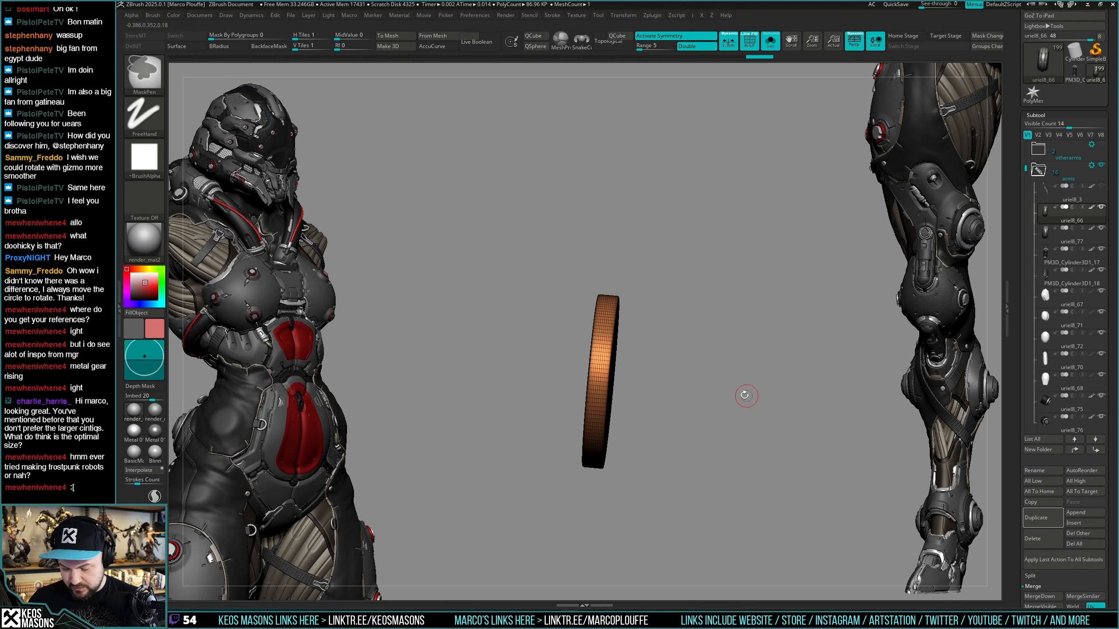
mouse_move(744, 392)
mouse_down()
mouse_move(724, 391)
mouse_move(779, 365)
mouse_up()
key(shift+f)
key(w)
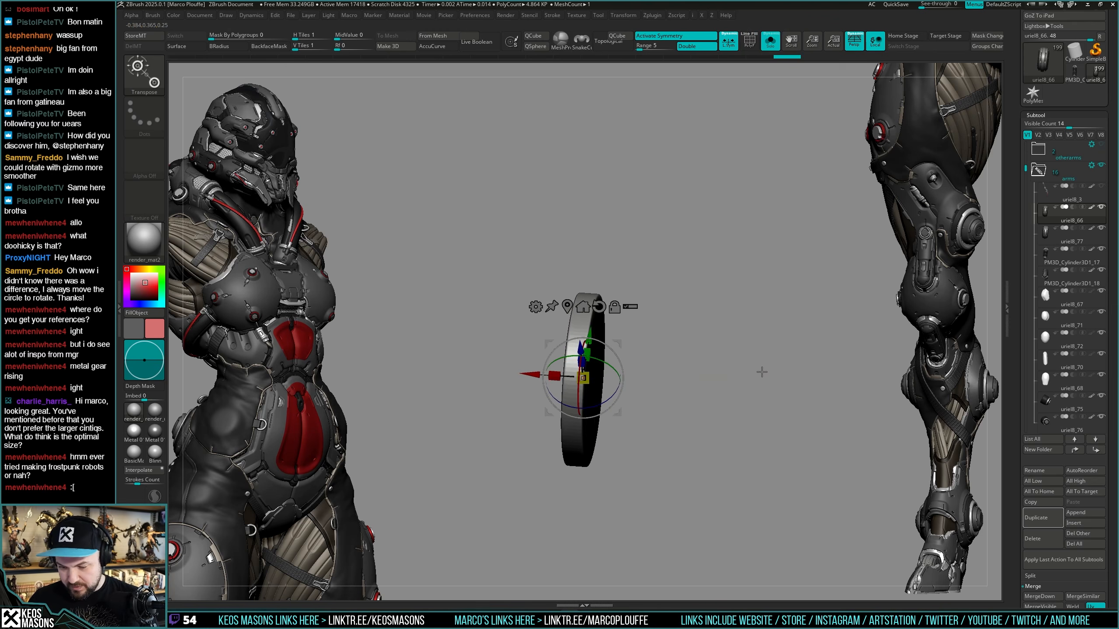
drag(554, 375, 590, 375)
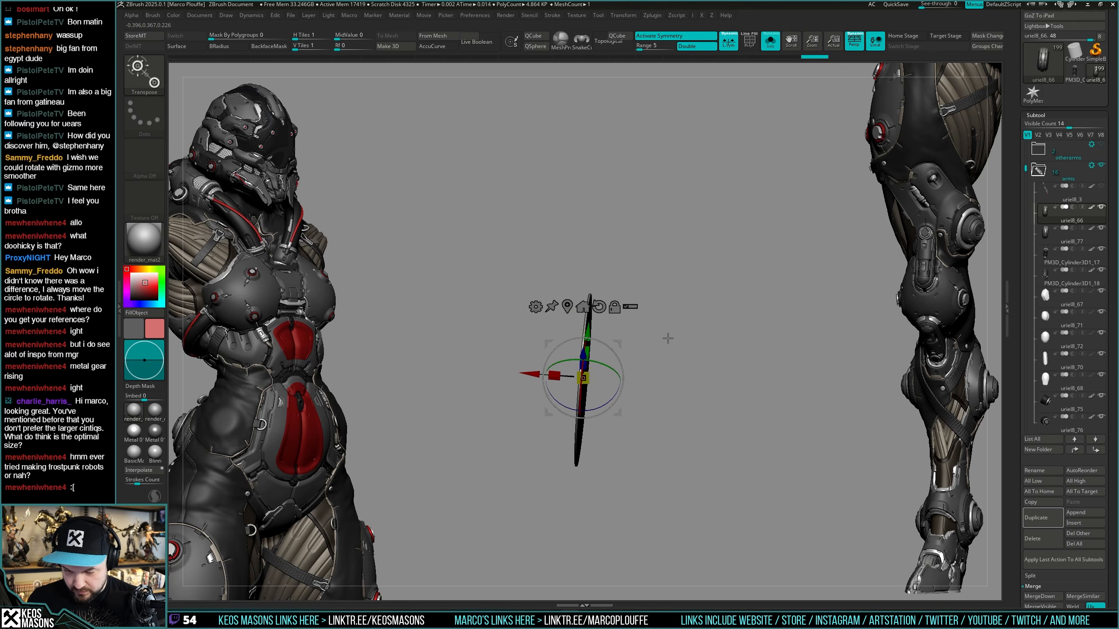
drag(668, 338, 686, 343)
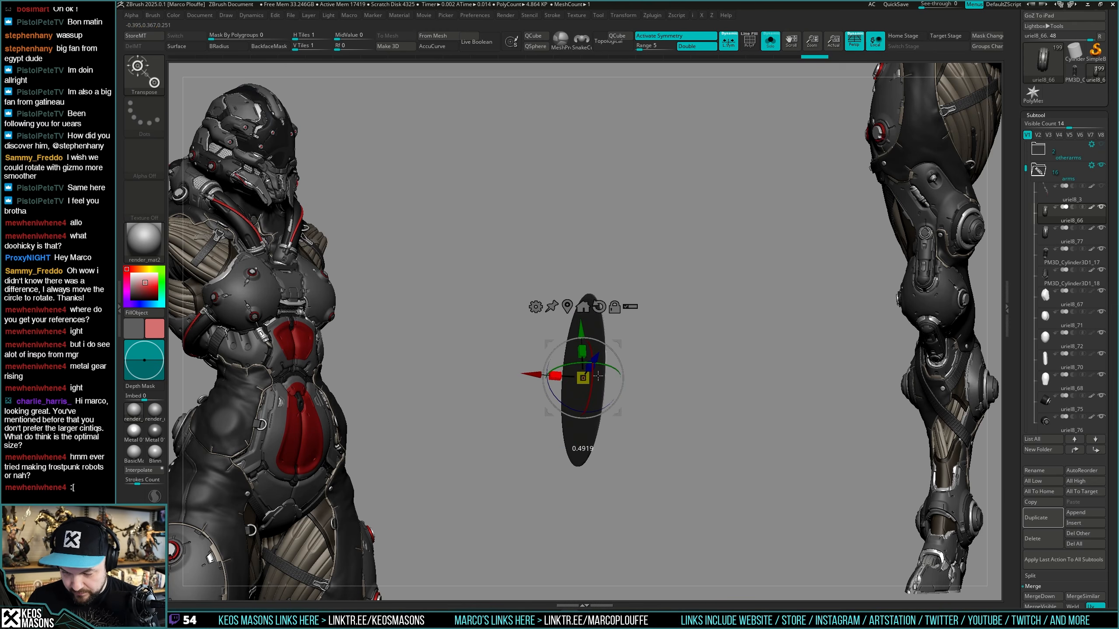
Show the whole arm again and scale the thin disc up uniformly into a large centre-line guide through all the pieces.
ctrl+right_drag(634, 375, 665, 217)
key(alt+s)
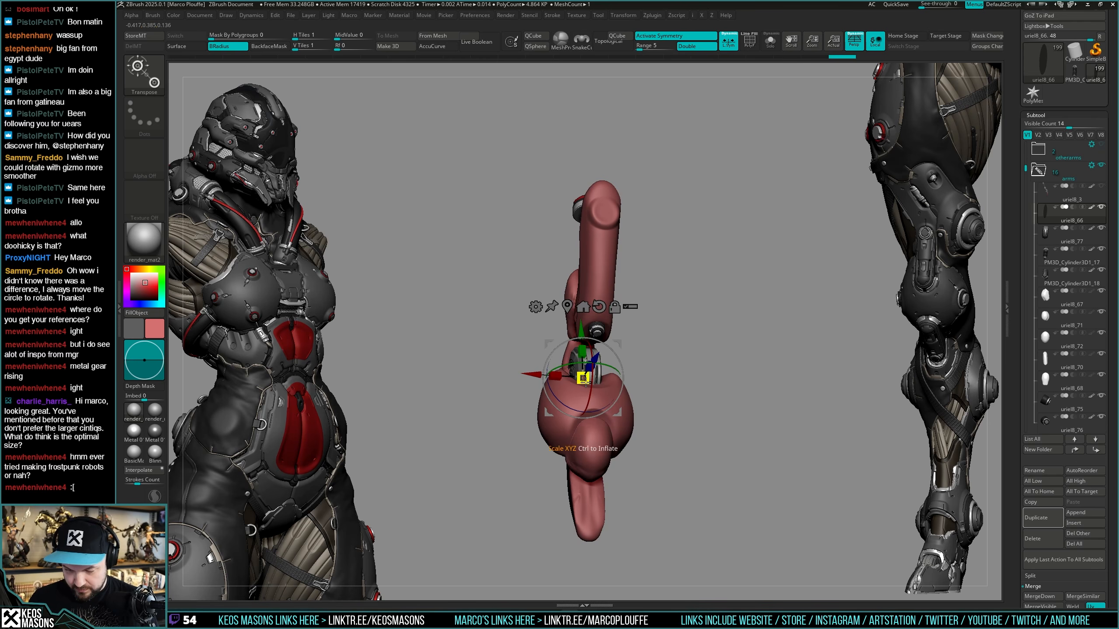
drag(619, 371, 754, 398)
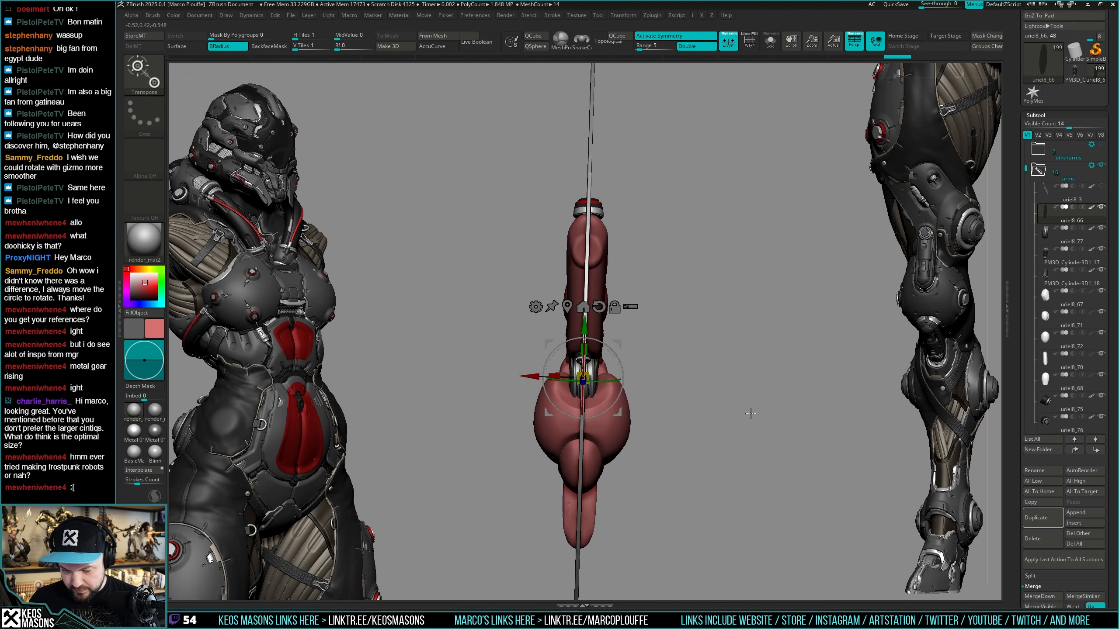
ctrl+right_drag(750, 414, 745, 368)
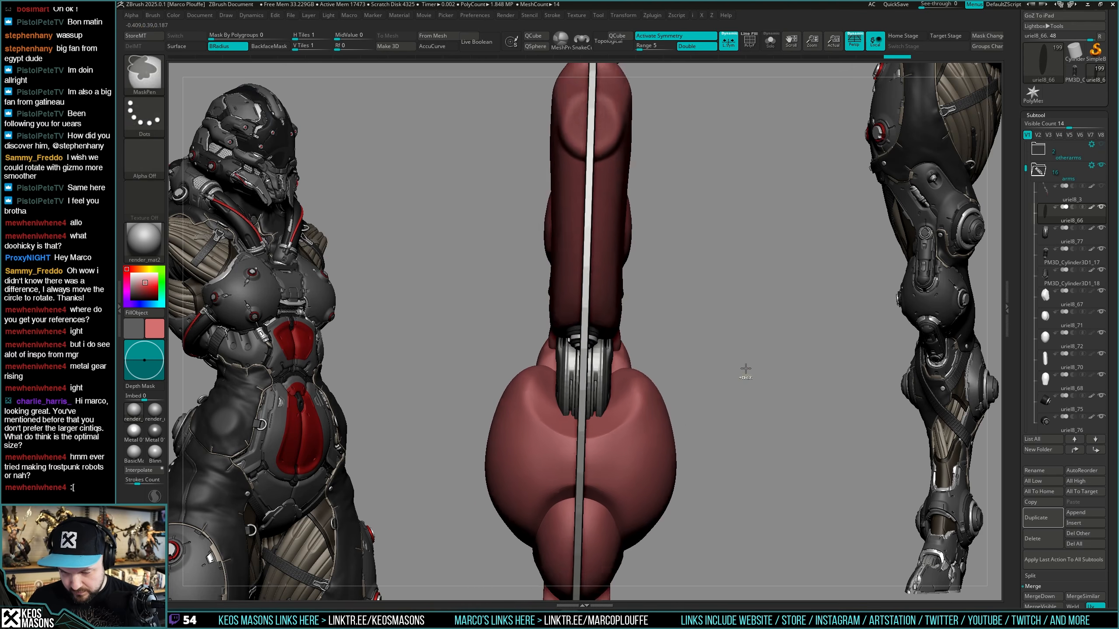
key(ctrl+z)
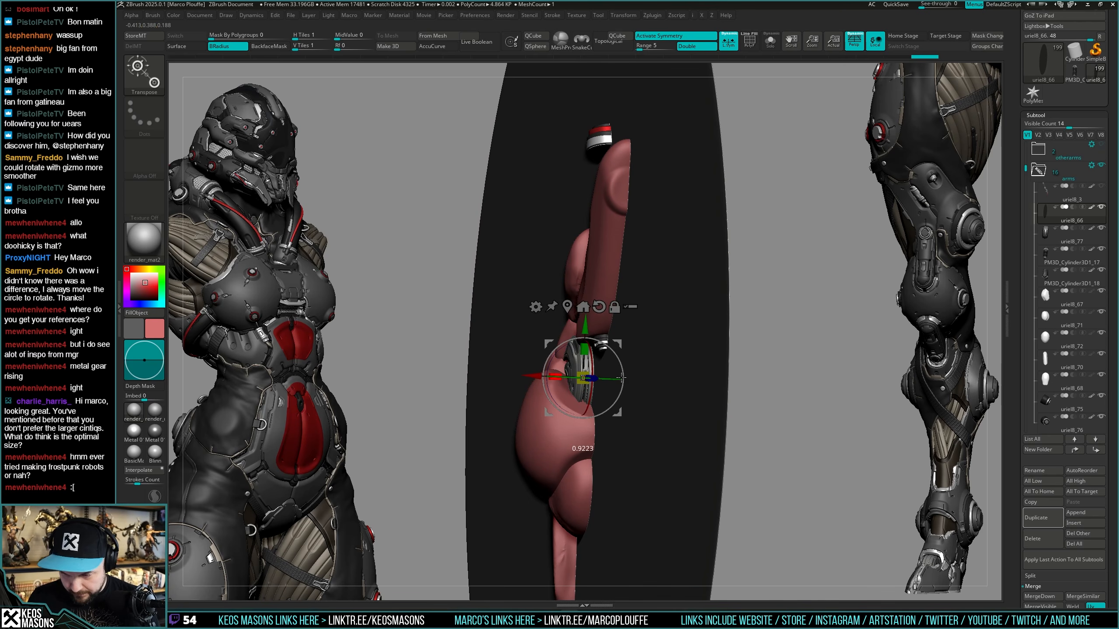
drag(861, 383, 787, 290)
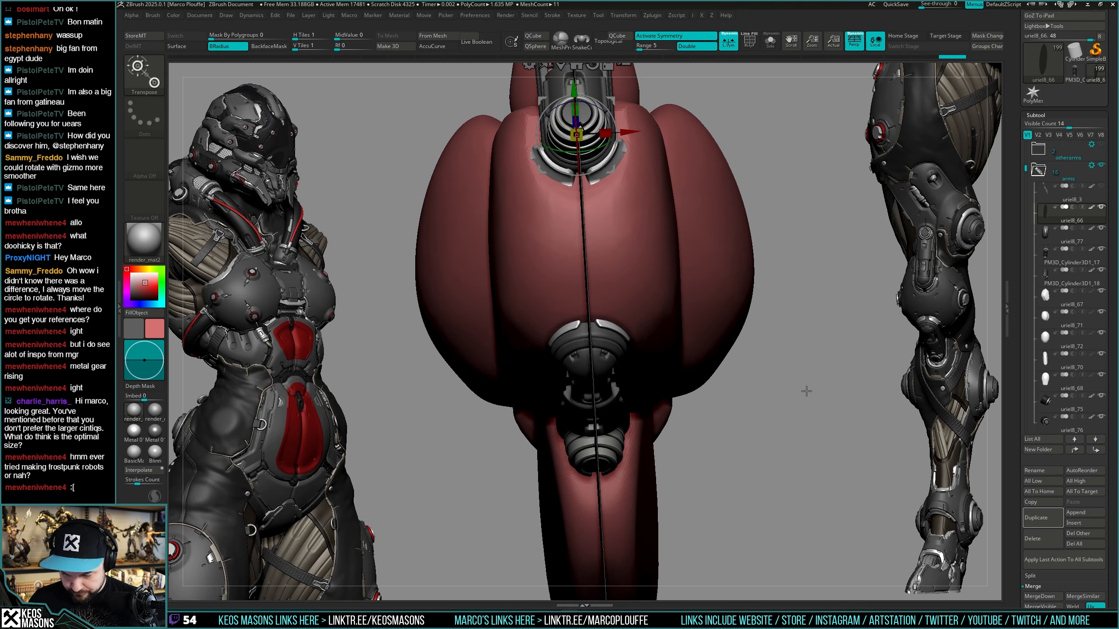
drag(806, 391, 809, 343)
mouse_move(808, 345)
mouse_down()
mouse_move(777, 235)
mouse_move(798, 405)
mouse_move(788, 434)
mouse_move(801, 415)
mouse_move(859, 405)
mouse_move(820, 379)
mouse_up()
key(q)
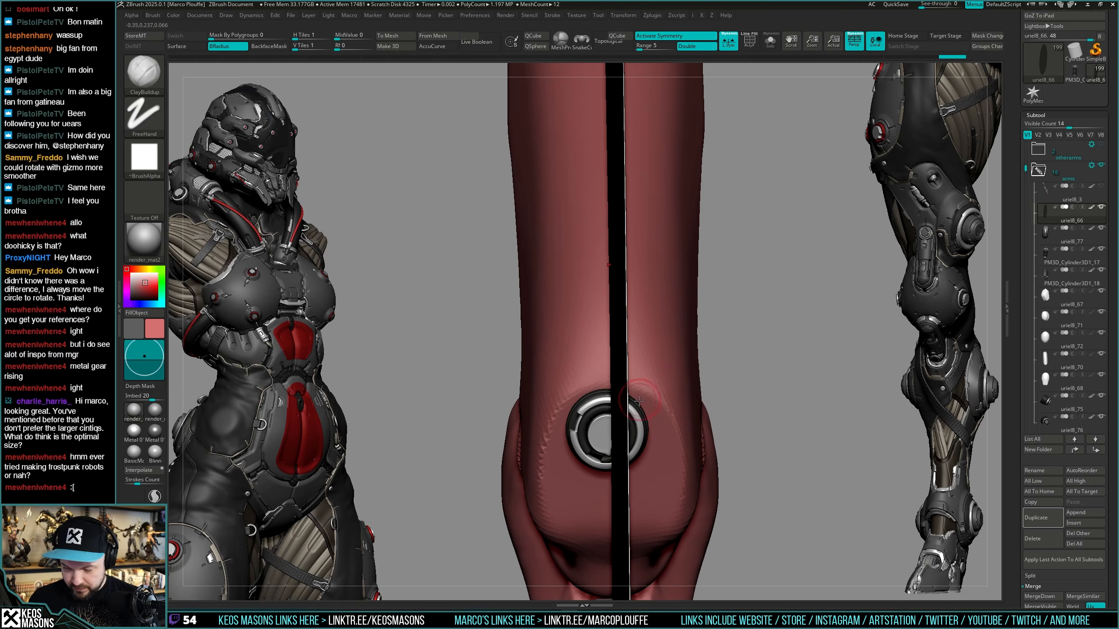
Select the plug uriel8_76 and move it along X until it is centred on the guide disc.
alt+click(639, 427)
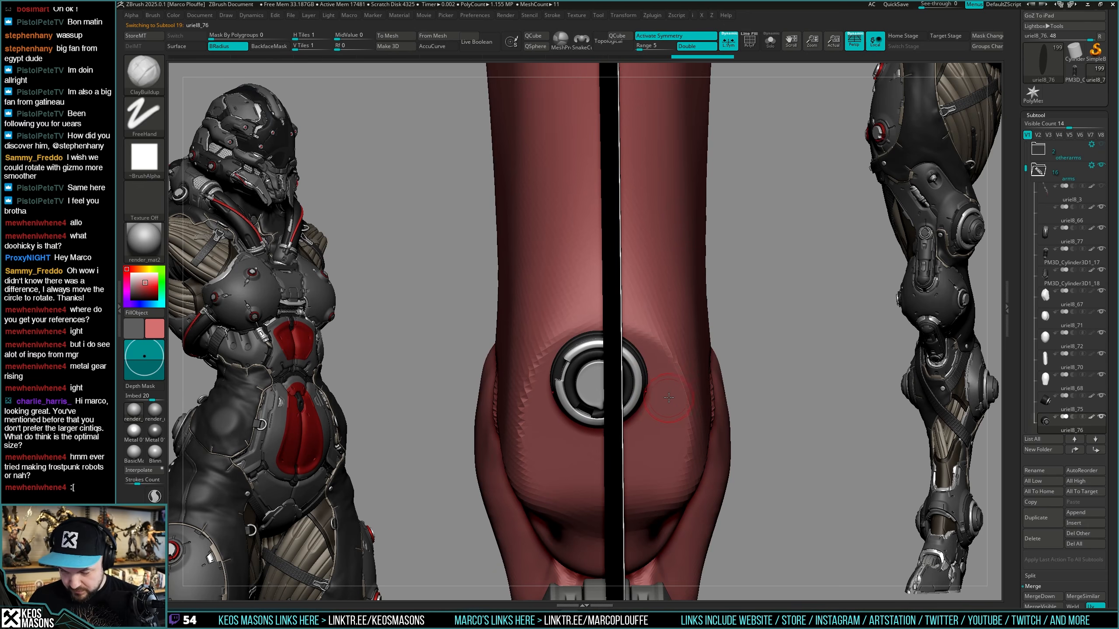
key(w)
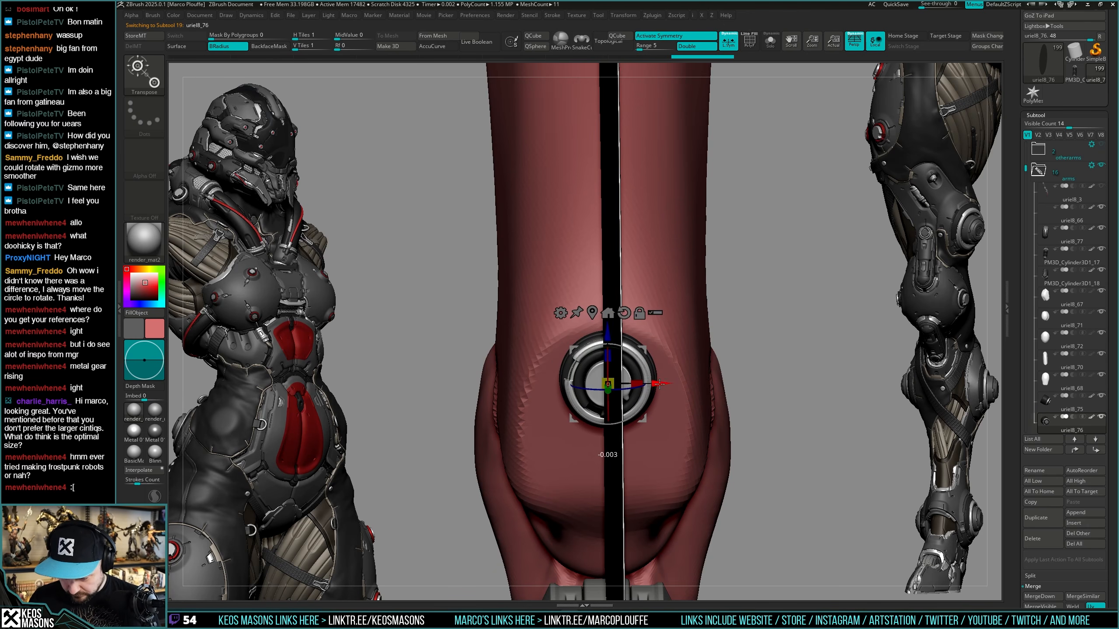
drag(815, 342, 832, 278)
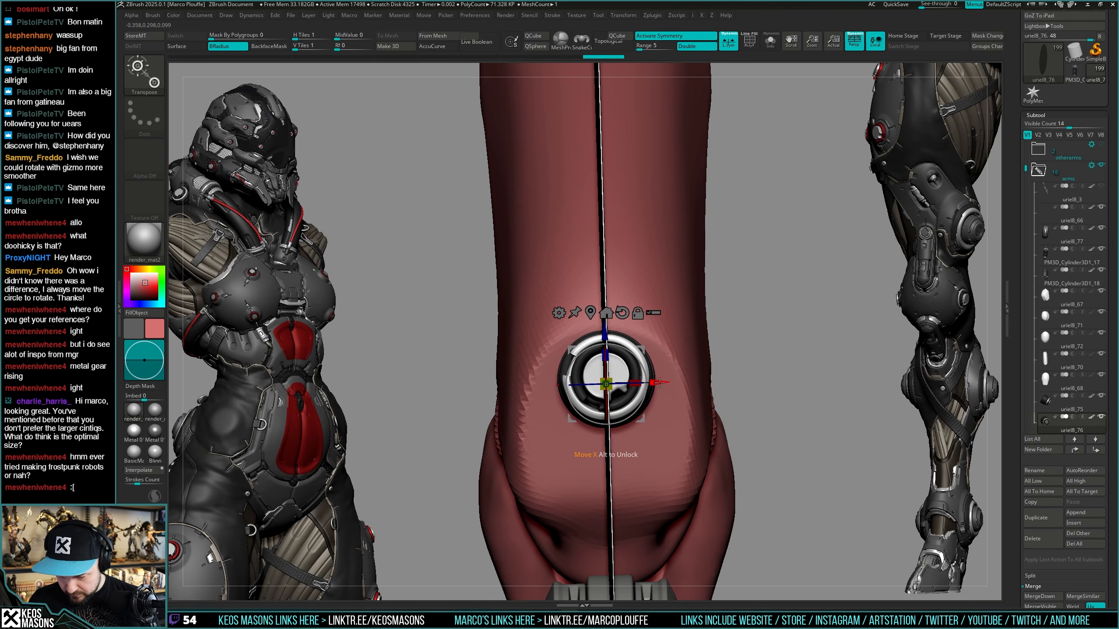
key(q)
mouse_move(764, 364)
ctrl+right_down()
mouse_move(734, 296)
mouse_move(737, 385)
mouse_move(690, 355)
ctrl+right_up()
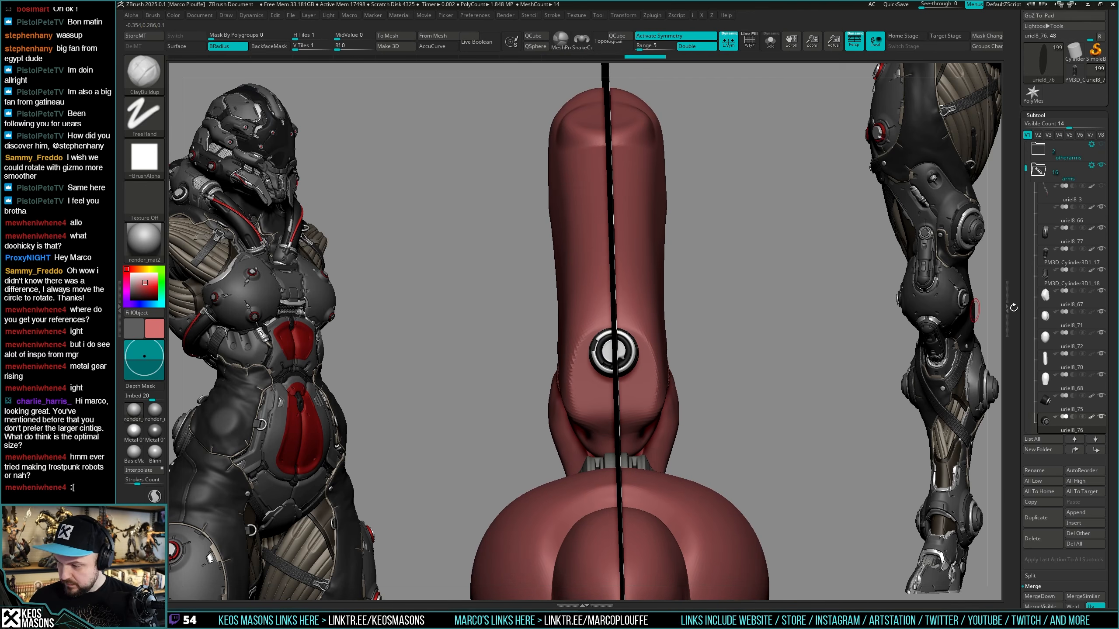
Hide the guide disc uriel8_66 and check the centred plug on the long red piece.
click(1061, 210)
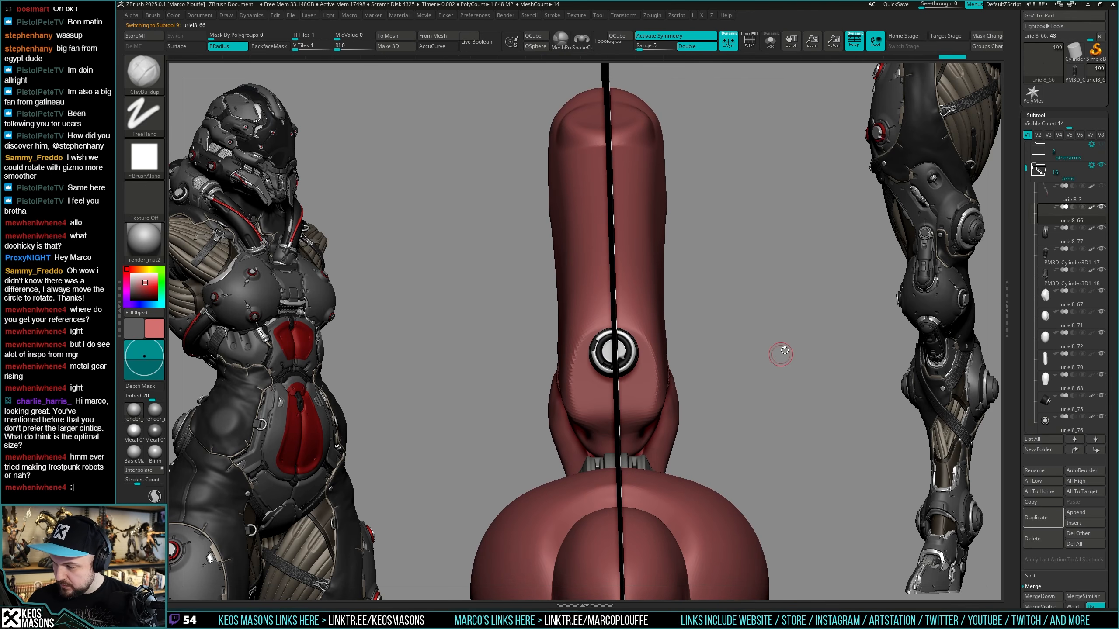
key(space)
click(1101, 207)
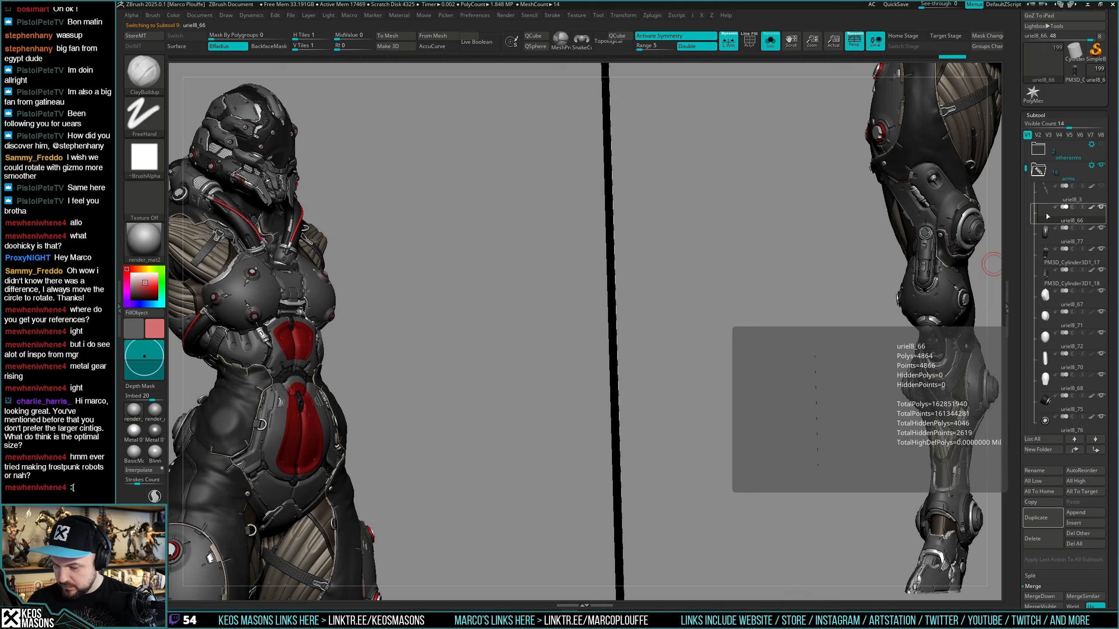
click(1054, 240)
key(alt+s)
alt+right_drag(743, 365, 757, 330)
alt+click(646, 318)
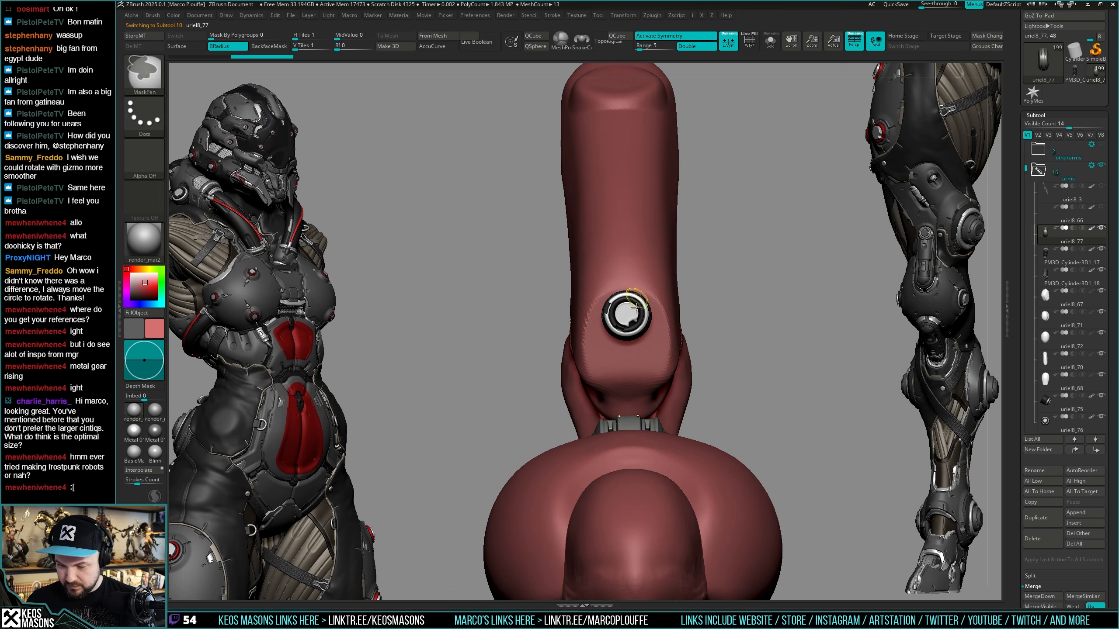
ctrl+right_drag(634, 315, 648, 340)
ctrl+right_drag(648, 339, 648, 403)
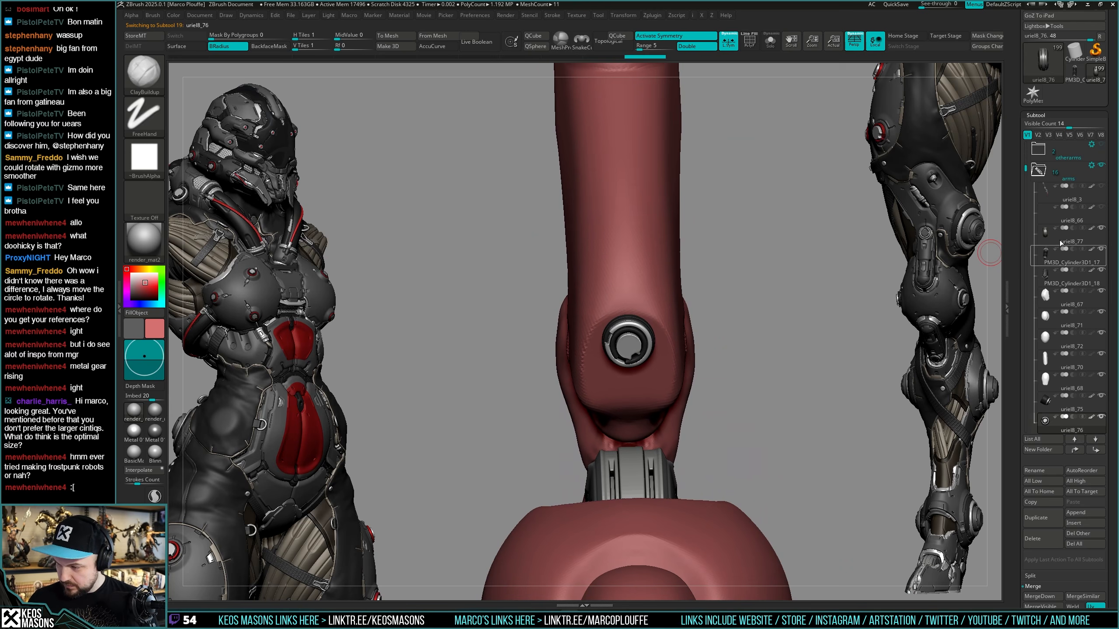
Duplicate the guide disc, merge the copy down with the joint disc uriel8_77 with Uv off, and isolate the result with its wireframe displayed.
click(1041, 221)
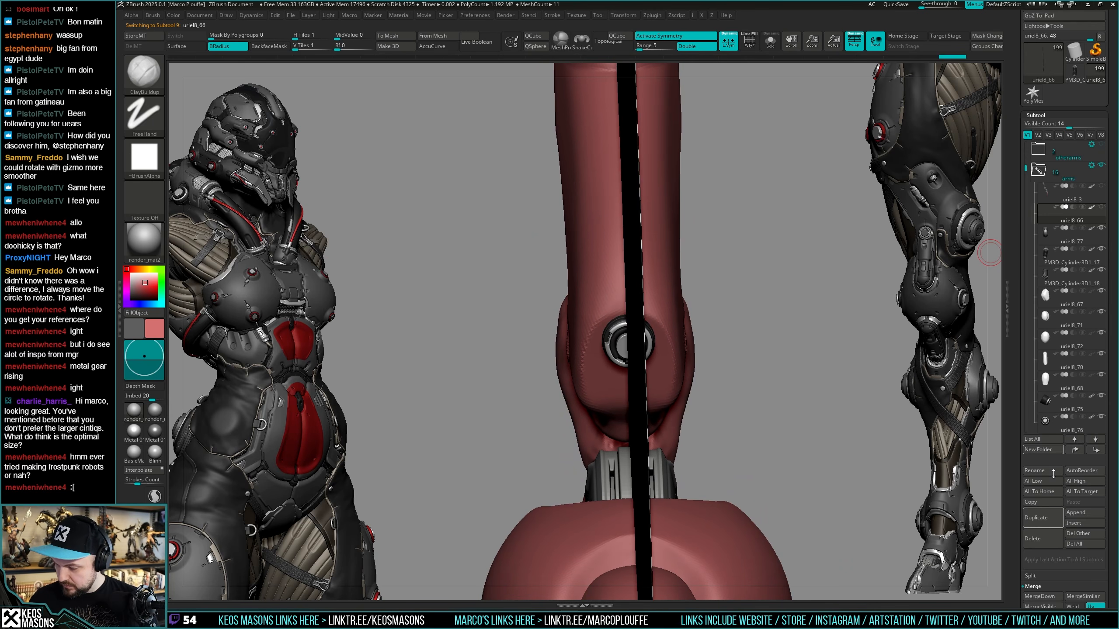
click(1044, 521)
scroll(1057, 573, down, 2)
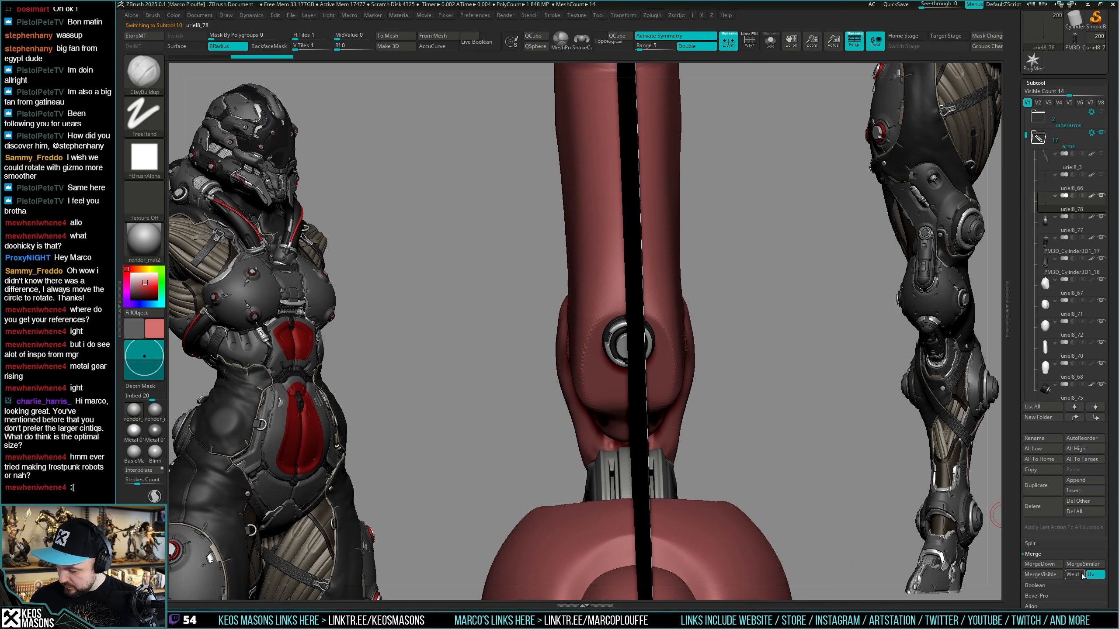
click(1043, 564)
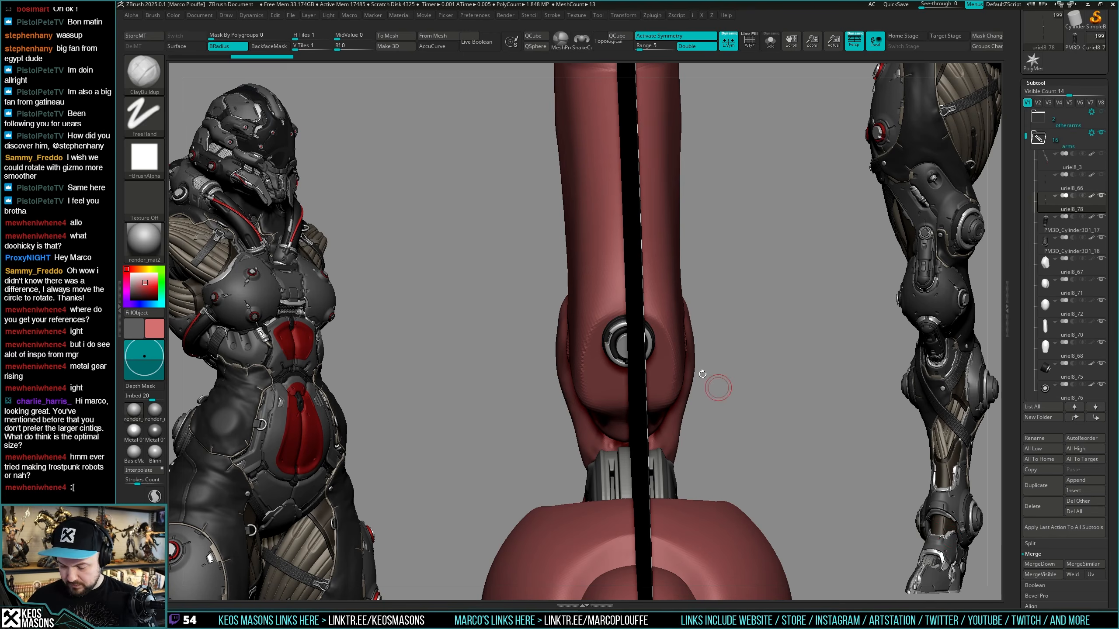
right_drag(703, 375, 674, 323)
key(shift+f)
alt+right_drag(764, 327, 844, 318)
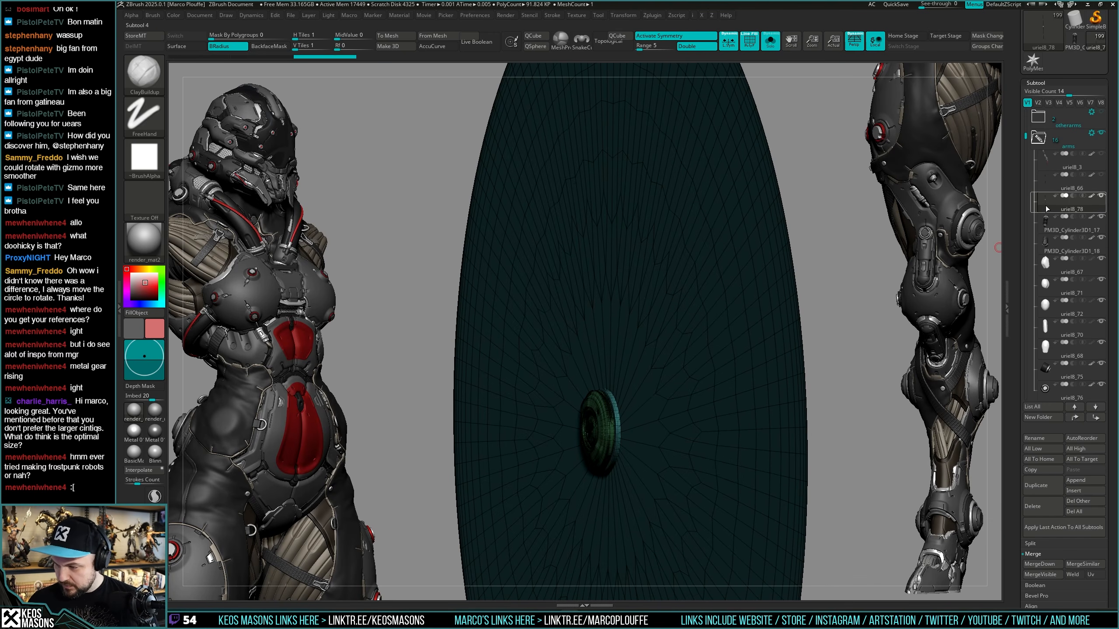
Regroup the merged joint disc mesh and remove the large guide disc from it, keeping only the joint disc.
ctrl+shift+click(800, 317)
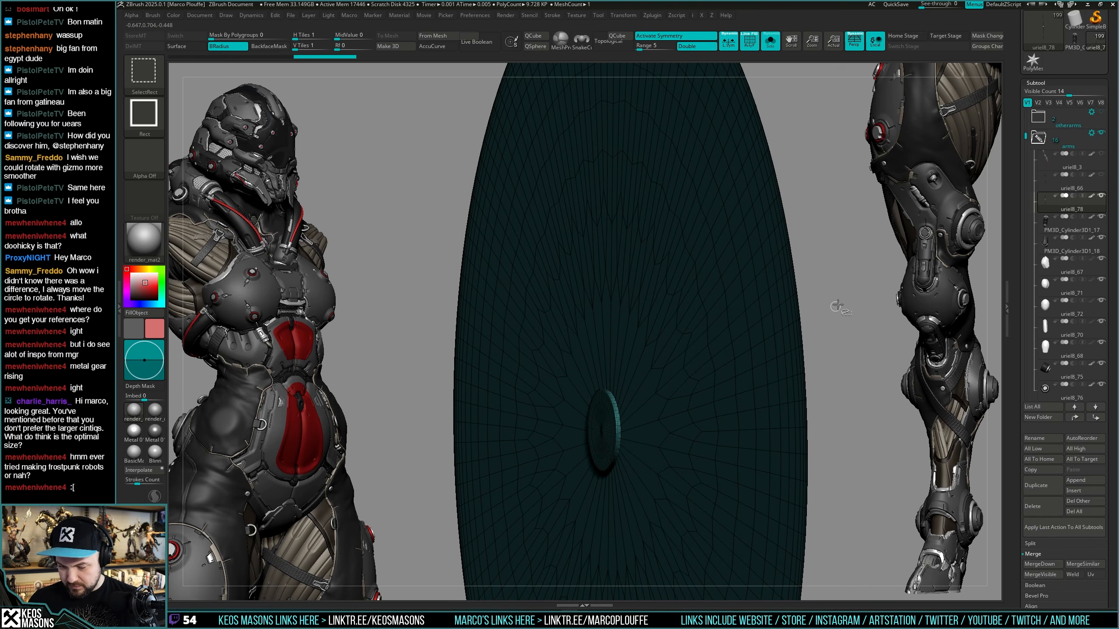
key(ctrl+w)
ctrl+shift+click(843, 305)
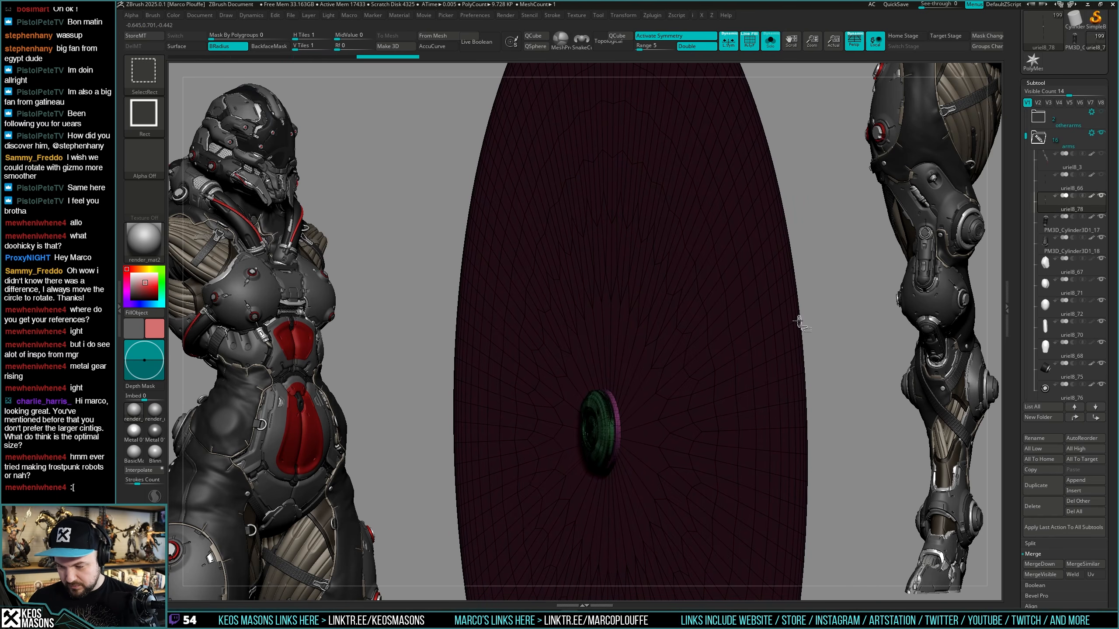
ctrl+shift+click(799, 320)
ctrl+shift+drag(845, 306, 644, 437)
key(shift+f)
ctrl+shift+click(817, 321)
Reconstruct the lower subdivision levels of the isolated joint disc uriel8_78.
key(i)
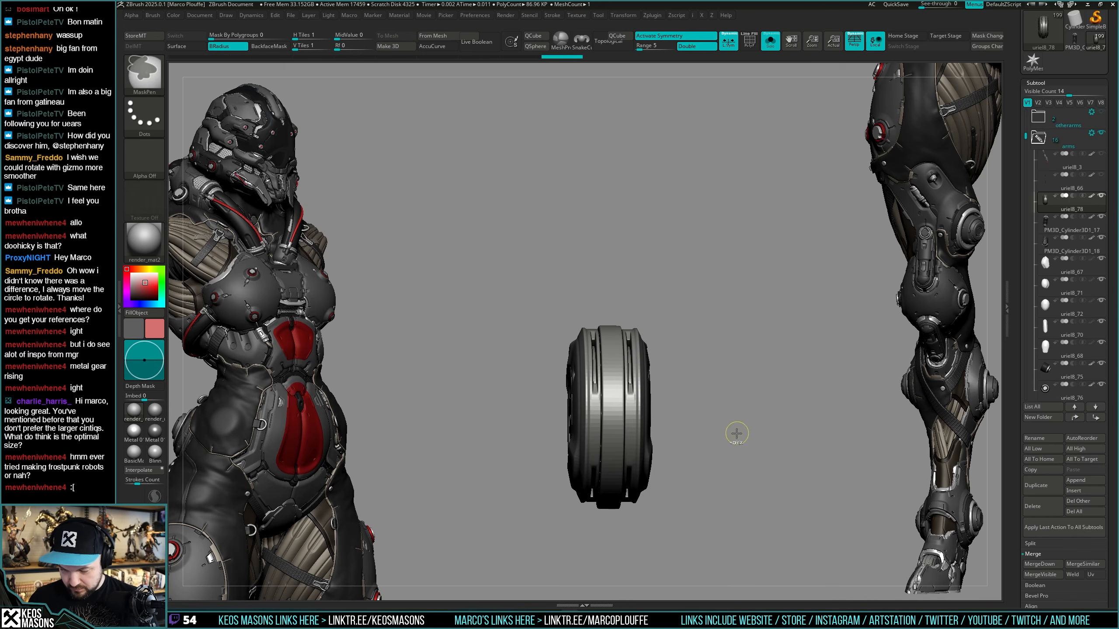
key(i)
click(739, 247)
key(i)
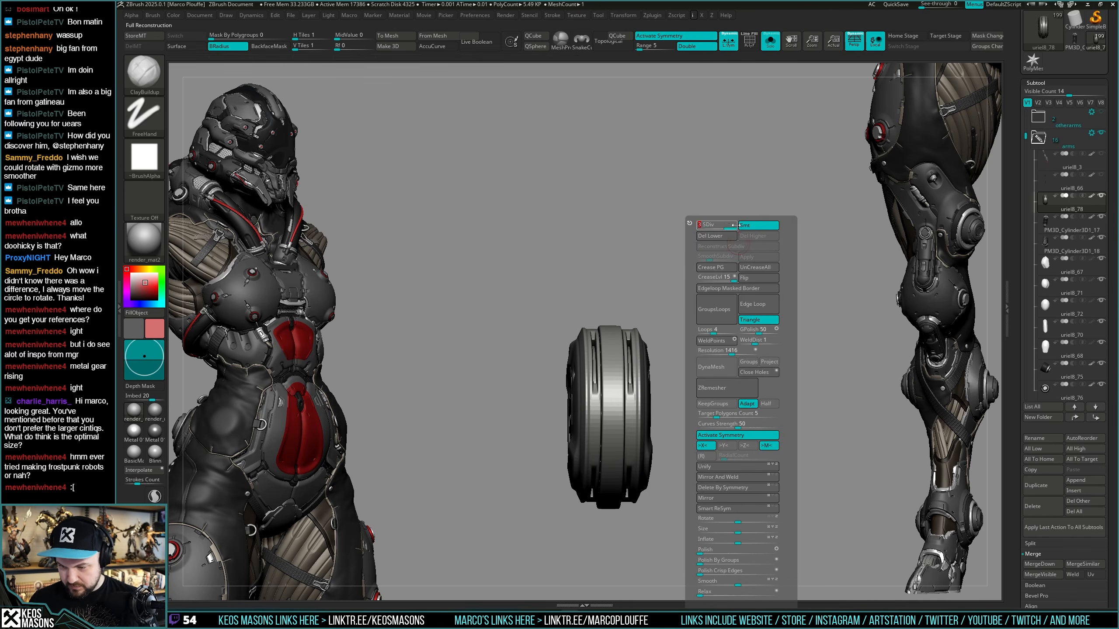
Show the whole arm again and duplicate the large guide disc uriel8_66.
click(1048, 368)
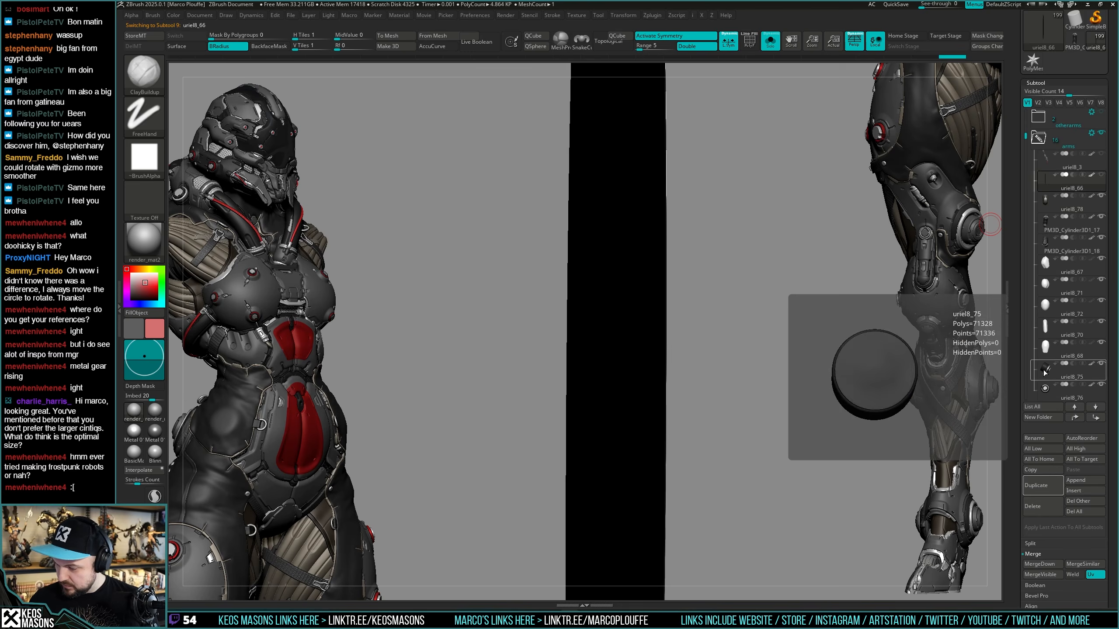
key(alt+s)
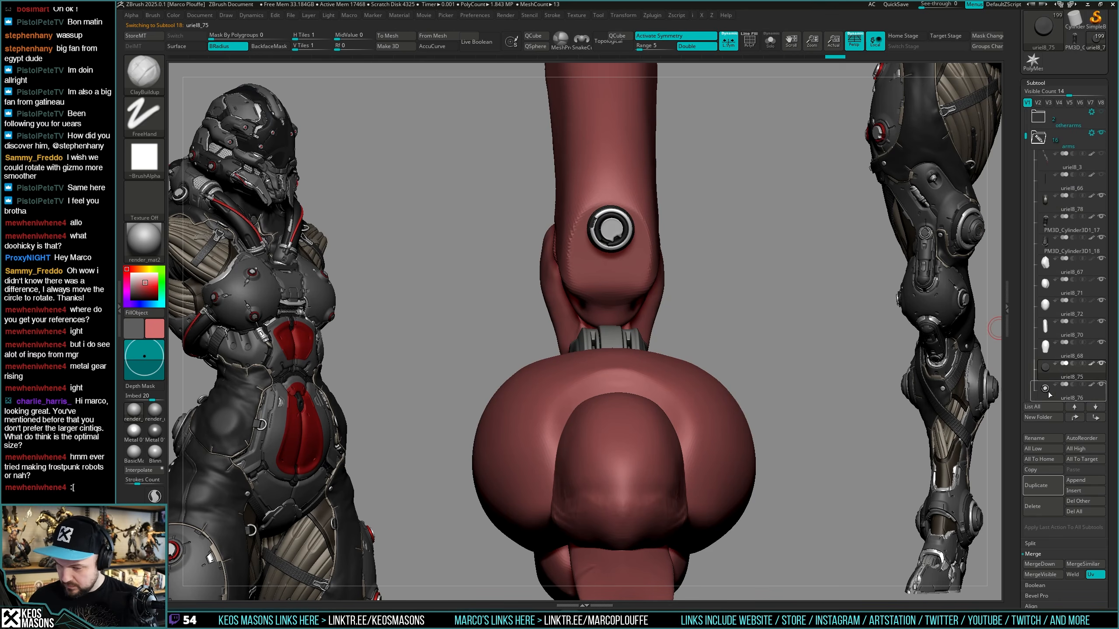
click(1048, 390)
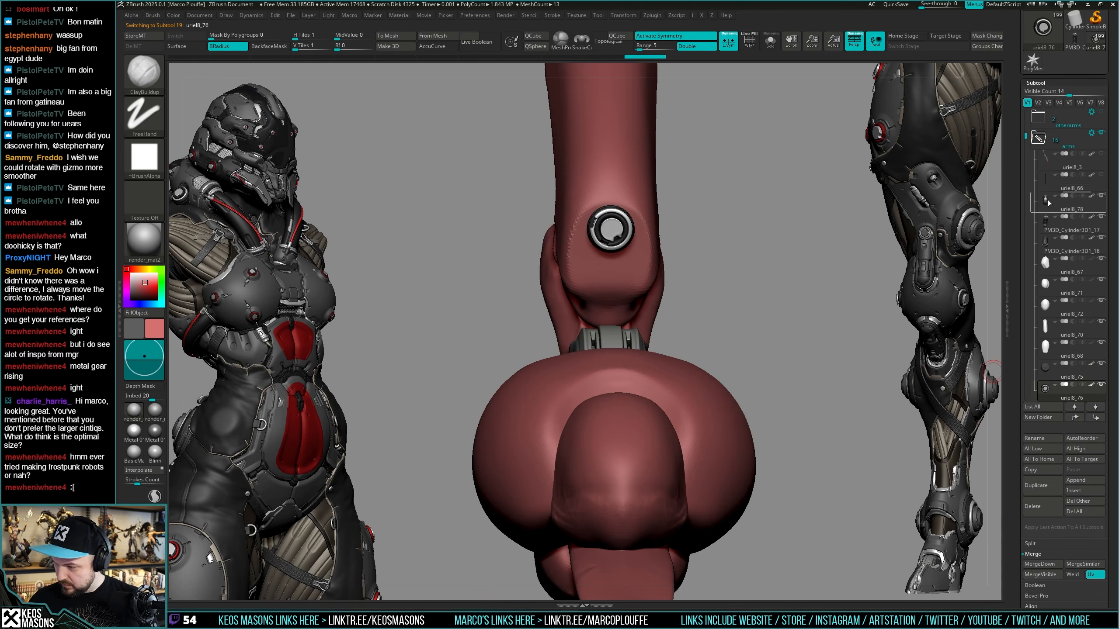
click(1050, 181)
click(1043, 485)
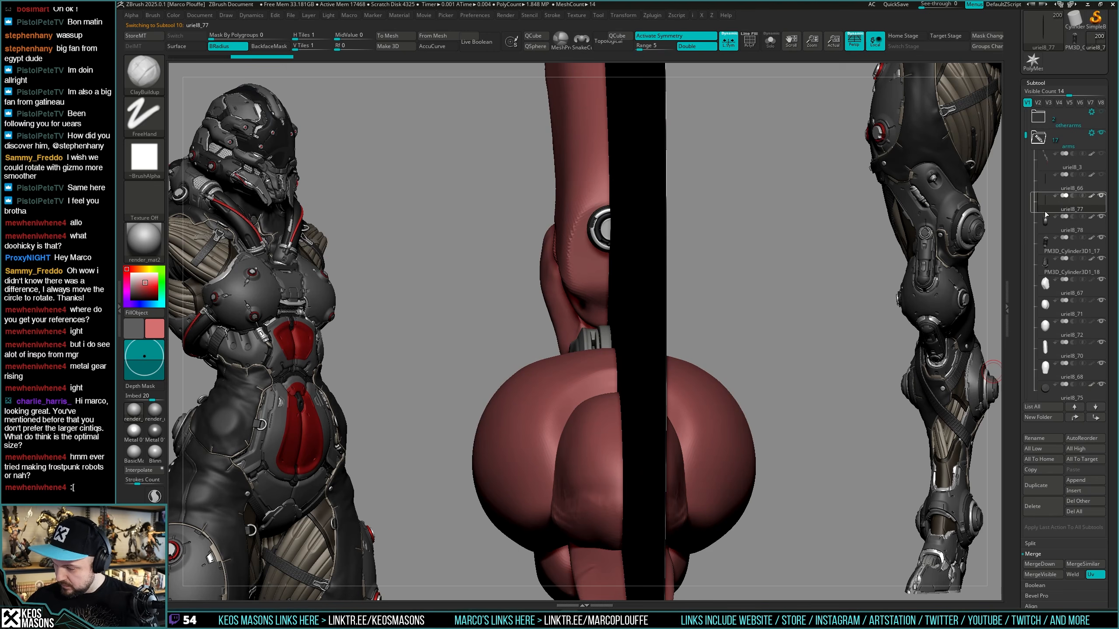
Place the guide disc copy directly above the plug uriel8_76 in the subtool order and merge it down with Uv off.
drag(1050, 381, 1052, 403)
key(alt+s)
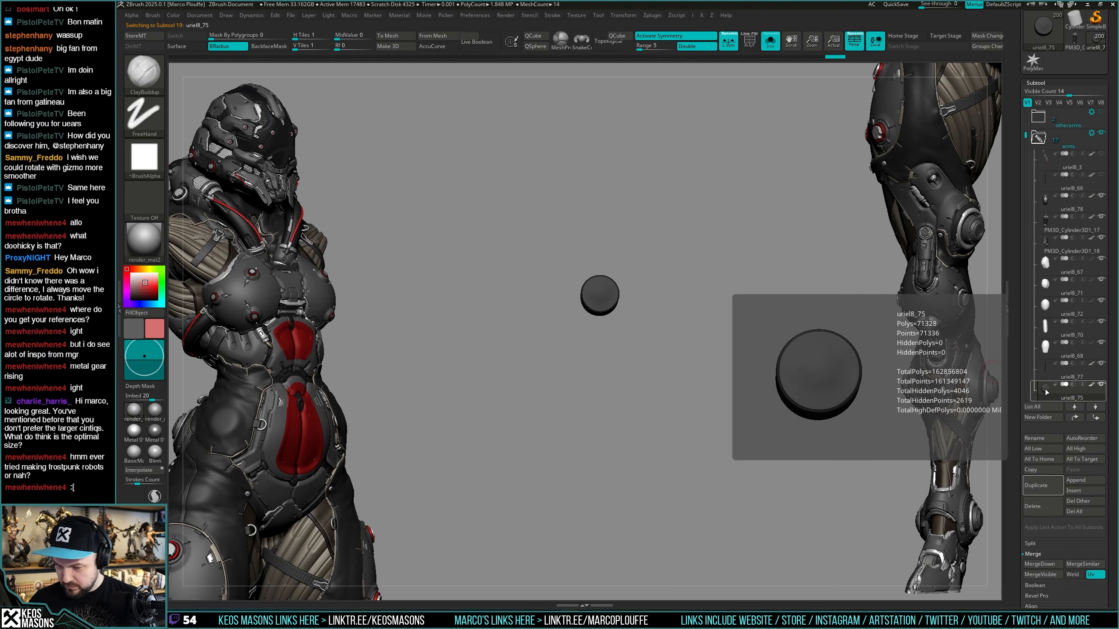
drag(1025, 135, 1025, 161)
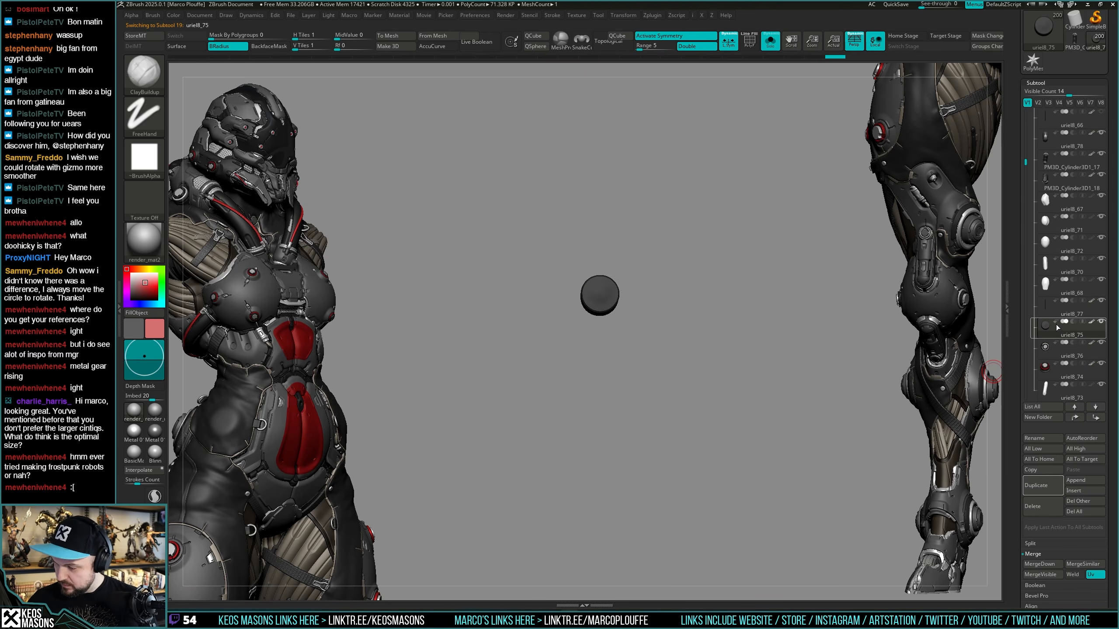
click(1045, 349)
click(1062, 397)
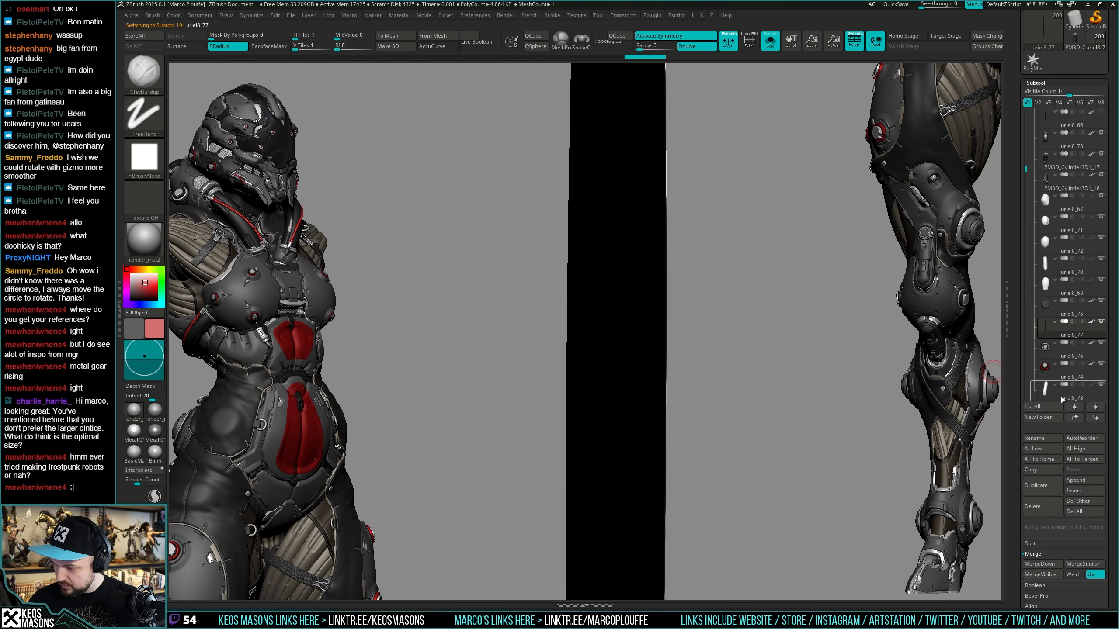
click(1059, 568)
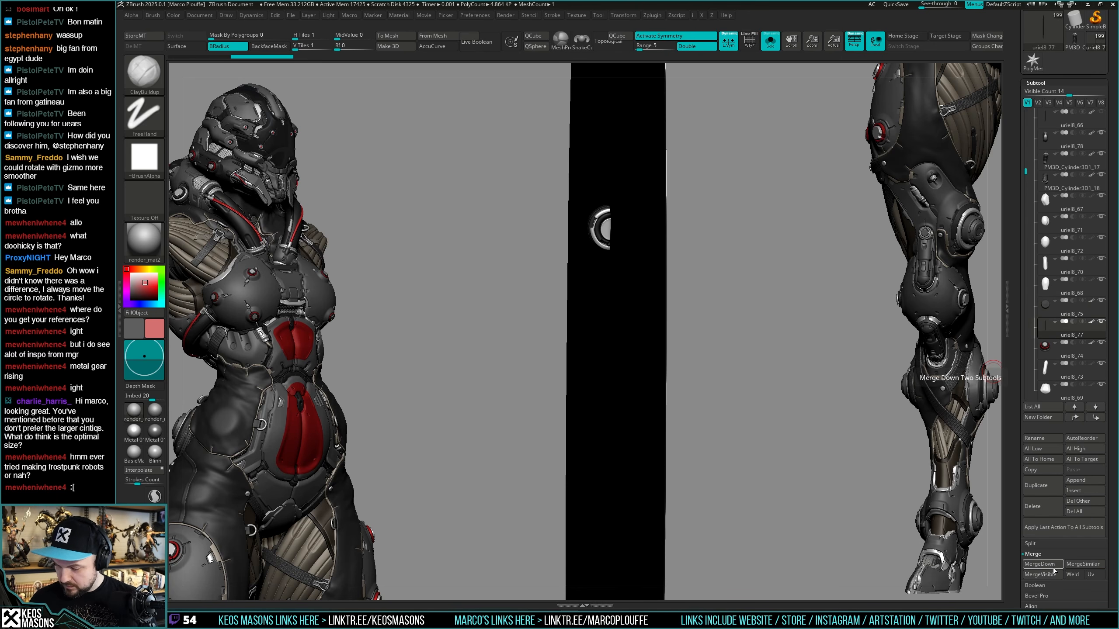
Display the merged mesh's wireframe and remove the large guide disc from it so only the plug remains.
key(shift+f)
mouse_move(734, 407)
mouse_down()
mouse_move(731, 375)
mouse_move(719, 387)
mouse_move(743, 363)
mouse_move(720, 390)
mouse_move(719, 361)
mouse_up()
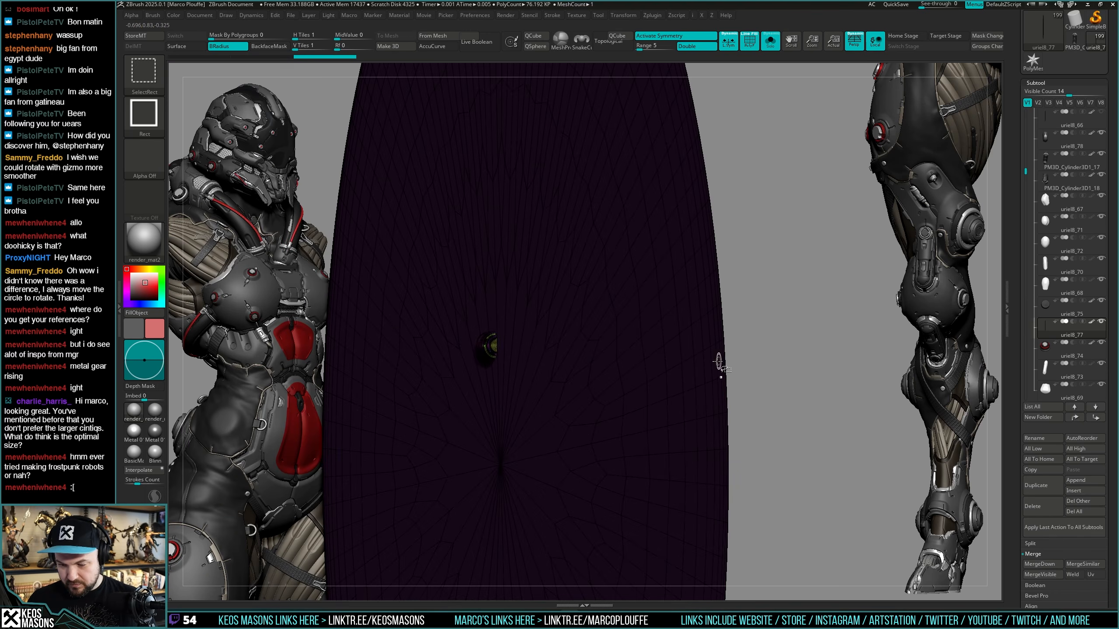
ctrl+shift+drag(800, 319, 814, 341)
key(ctrl+shift+d)
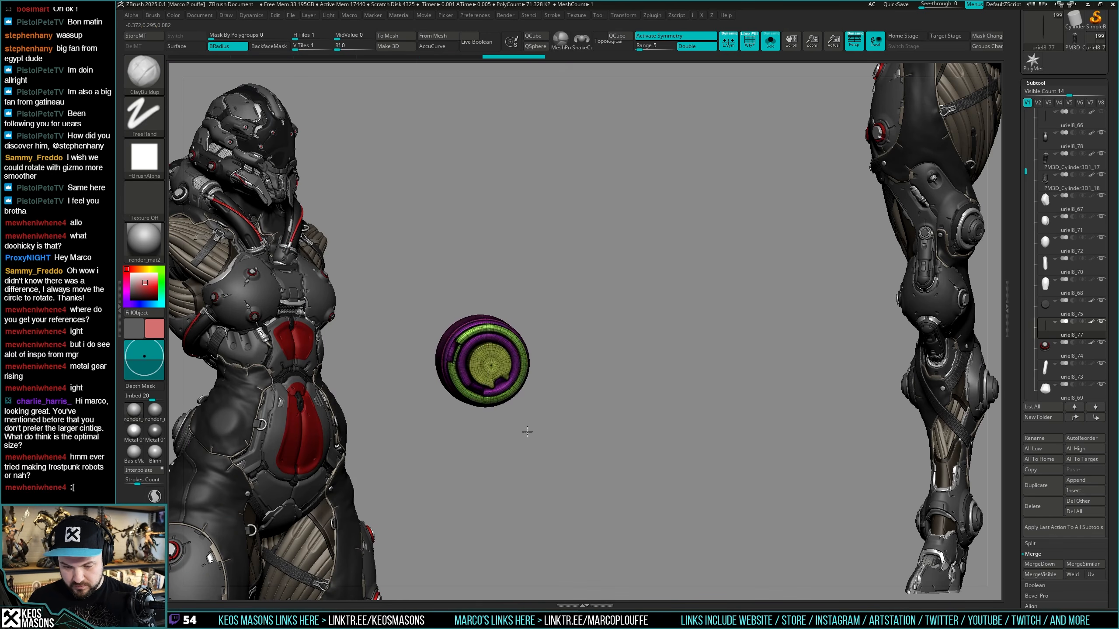
Try Mirror And Weld across X on the isolated plug and inspect its front face.
key(shift+f)
mouse_move(529, 428)
alt+mouse_down()
mouse_move(665, 371)
mouse_move(732, 390)
mouse_move(733, 409)
mouse_move(681, 362)
mouse_move(683, 260)
alt+mouse_up()
key(shift+f)
key(w)
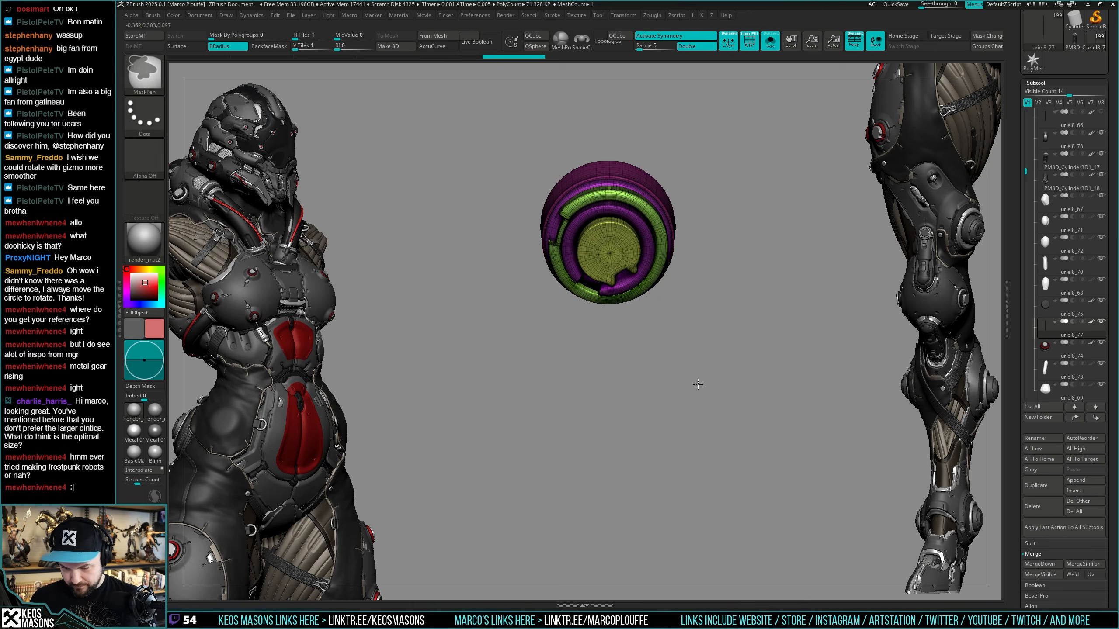
key(ctrl+space)
click(708, 479)
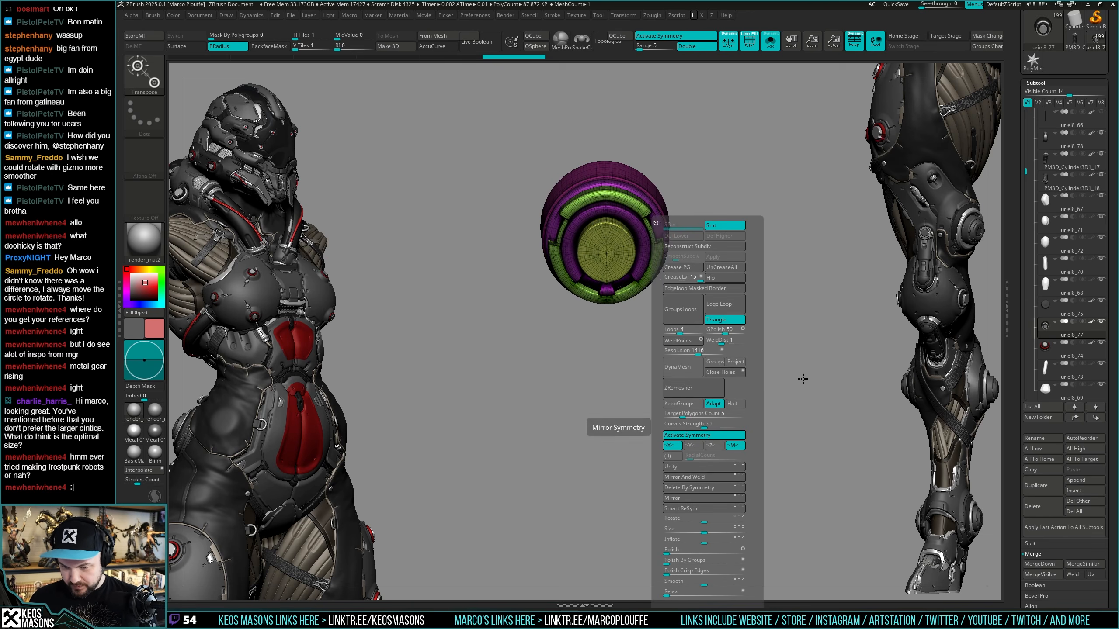
alt+drag(801, 379, 744, 454)
alt+right_drag(649, 287, 676, 366)
right_drag(676, 366, 632, 354)
key(ctrl+z)
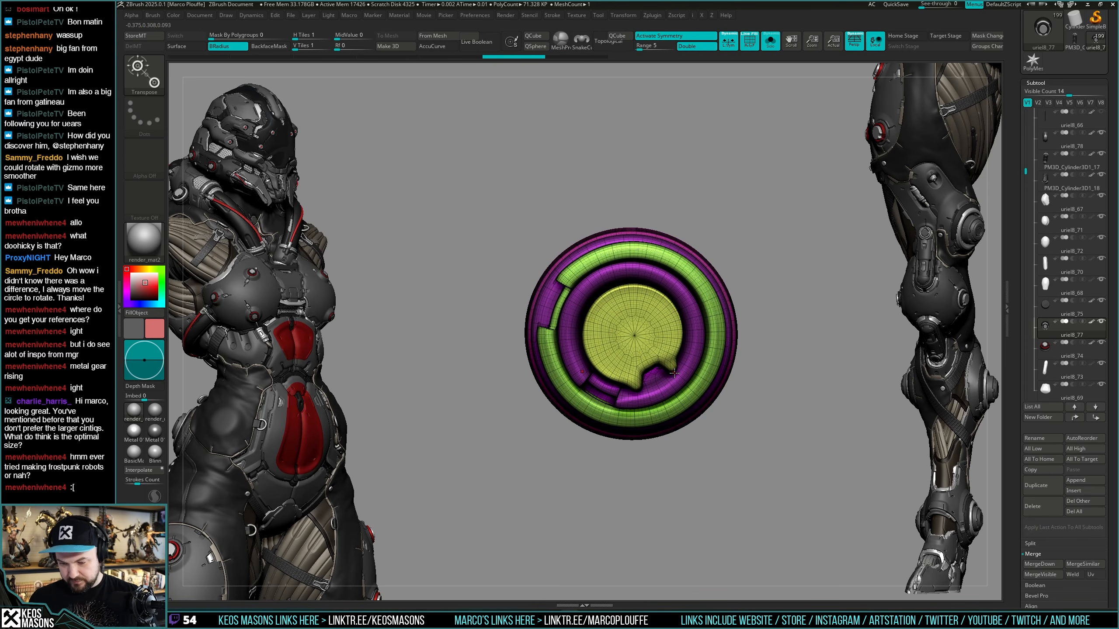
Bring the transform gizmo onto the centre of the isolated plug.
mouse_move(769, 370)
ctrl+right_down()
mouse_move(727, 297)
mouse_move(758, 318)
ctrl+right_up()
key(y)
ctrl+right_drag(759, 318, 769, 372)
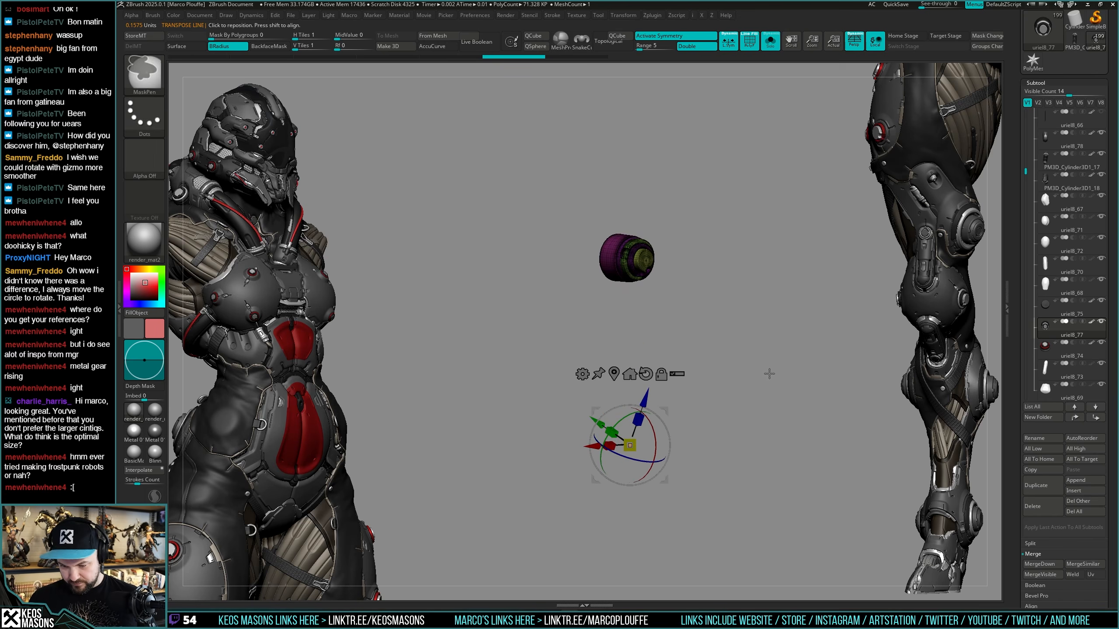
click(663, 374)
drag(646, 397, 593, 232)
right_drag(723, 180, 789, 302)
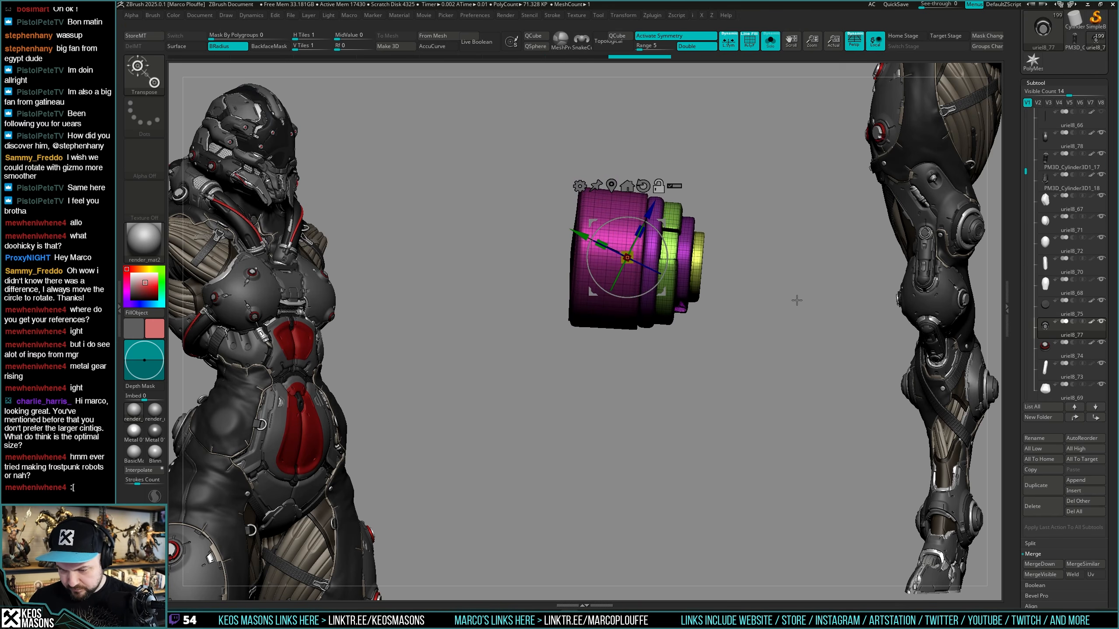
Try to nudge the plug slightly along X with the gizmo, viewed from the front.
drag(663, 260, 753, 240)
drag(661, 260, 661, 246)
right_drag(762, 196, 762, 245)
alt+right_drag(777, 255, 788, 303)
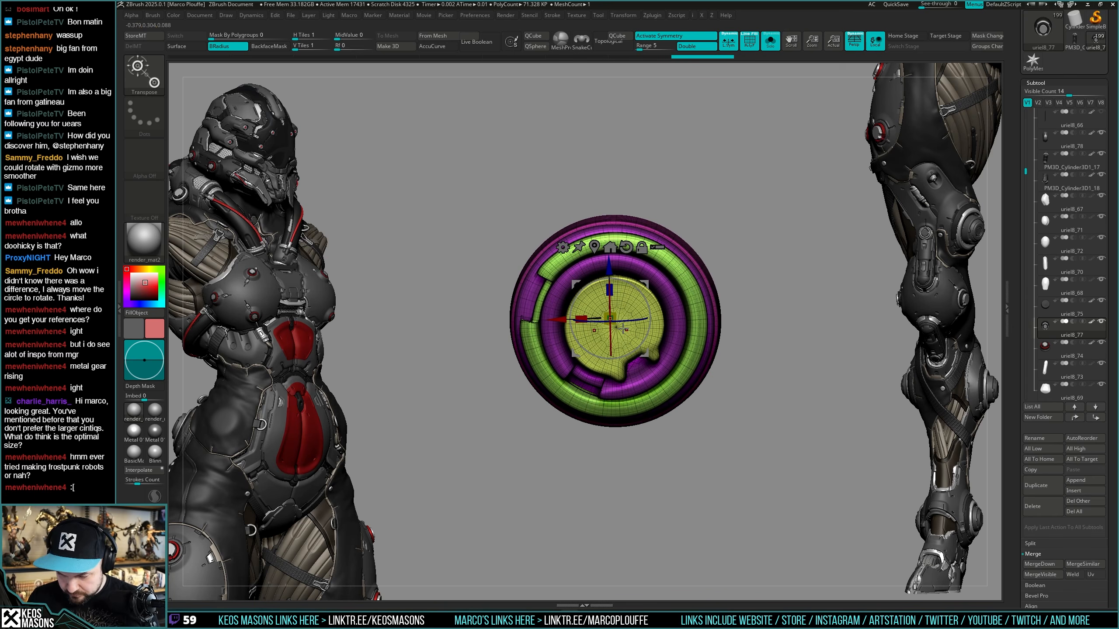
drag(561, 319, 558, 319)
Try Mirror And Weld across X on the nudged plug and step back to its position before the nudge.
key(i)
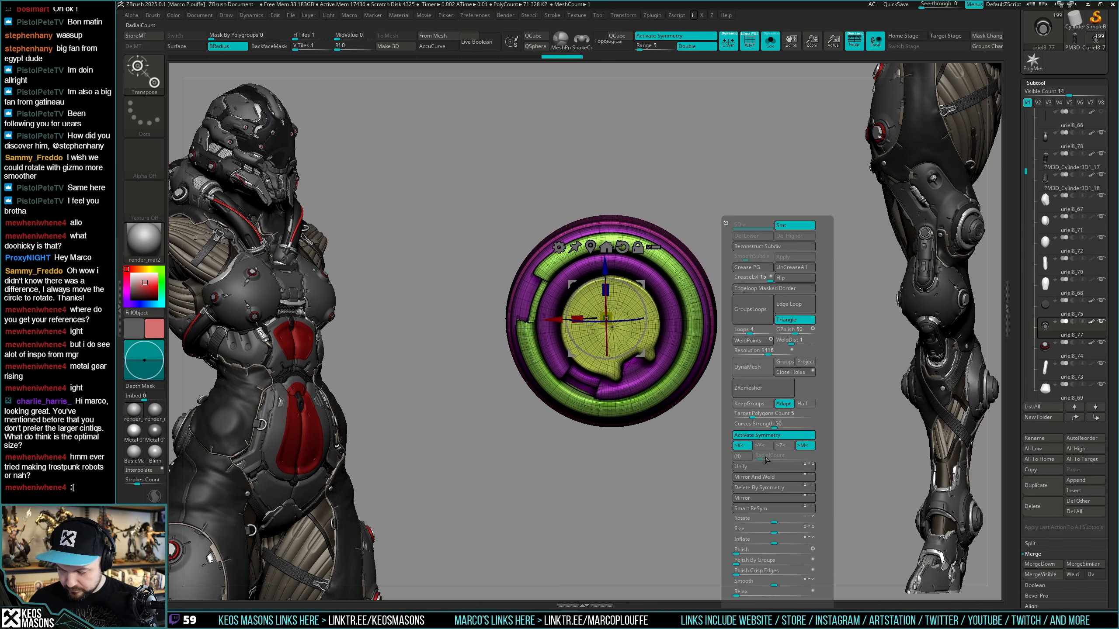
click(772, 479)
right_drag(739, 343, 756, 371)
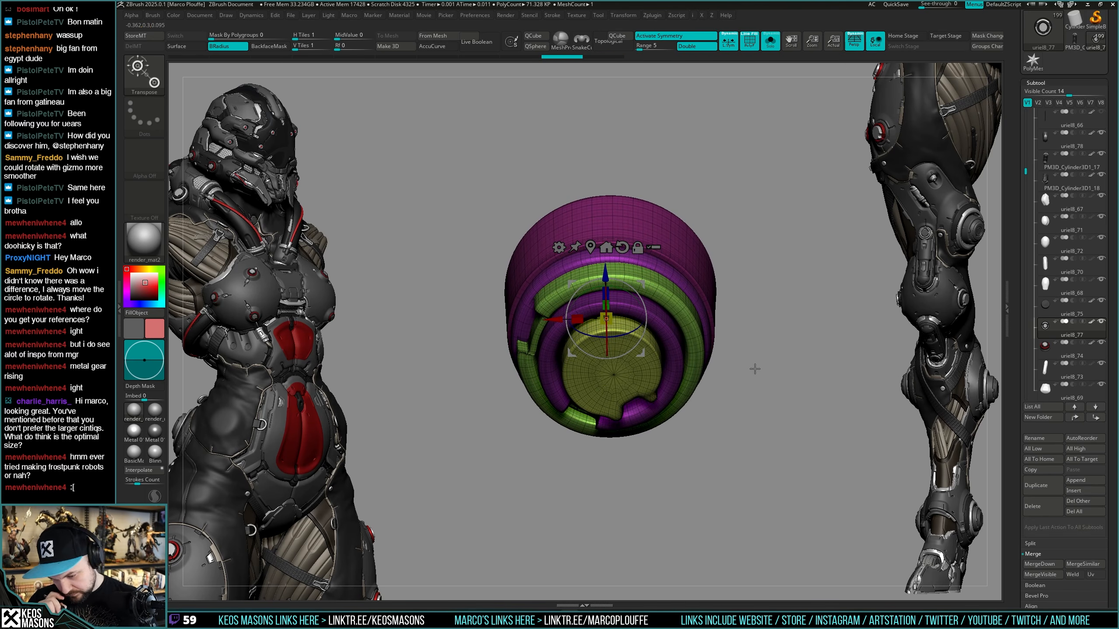
key(ctrl+z)
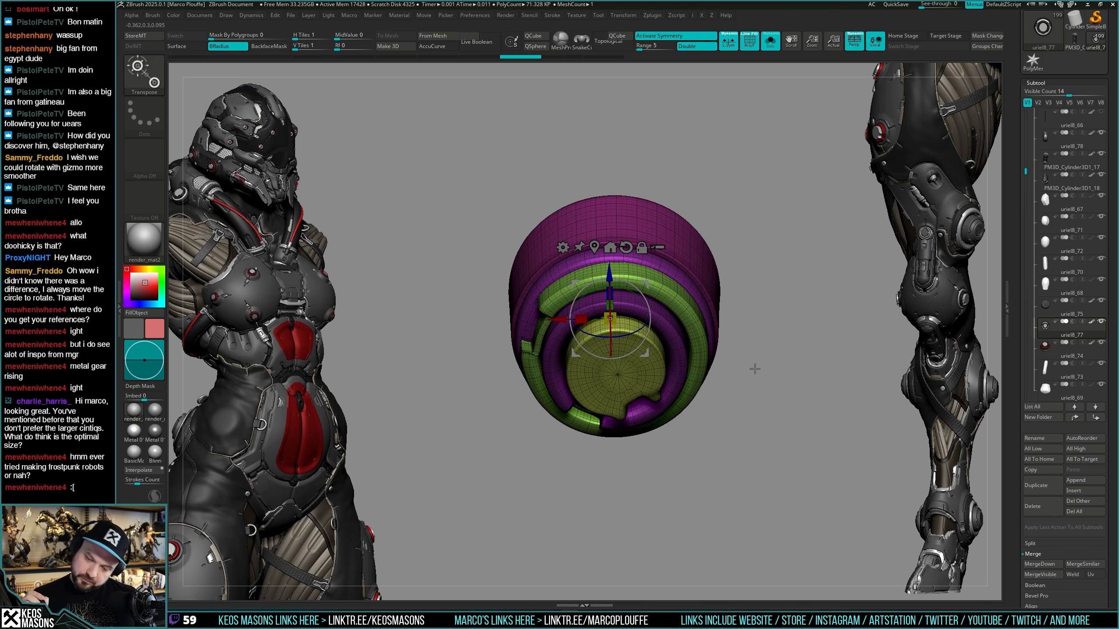
key(ctrl)
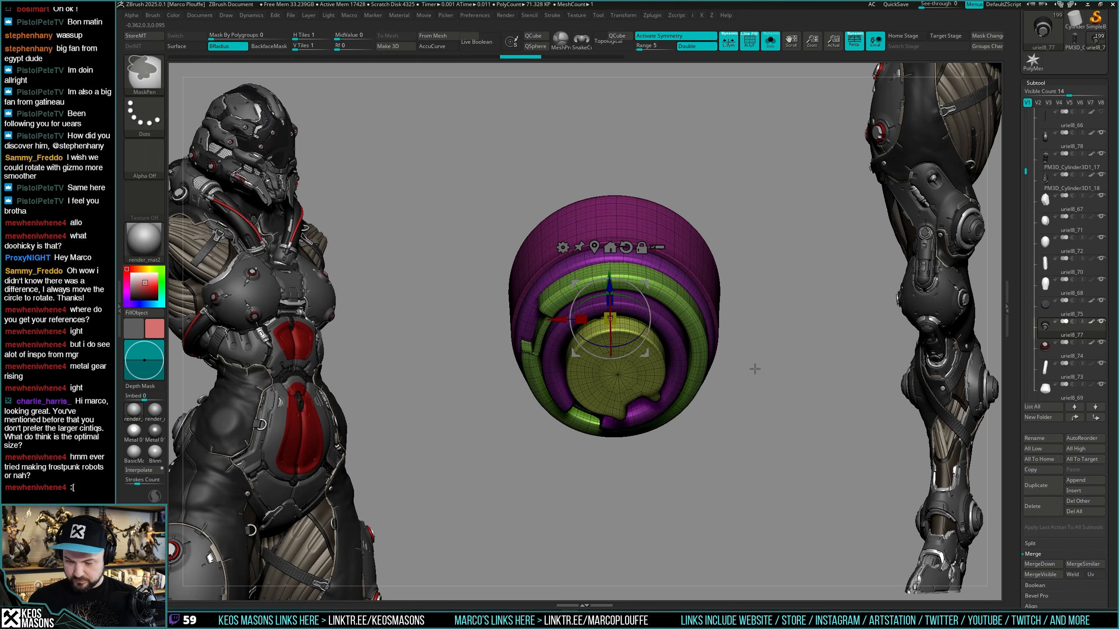
key(ctrl+shift+z)
key(ctrl+shift+z)
key(ctrl+z)
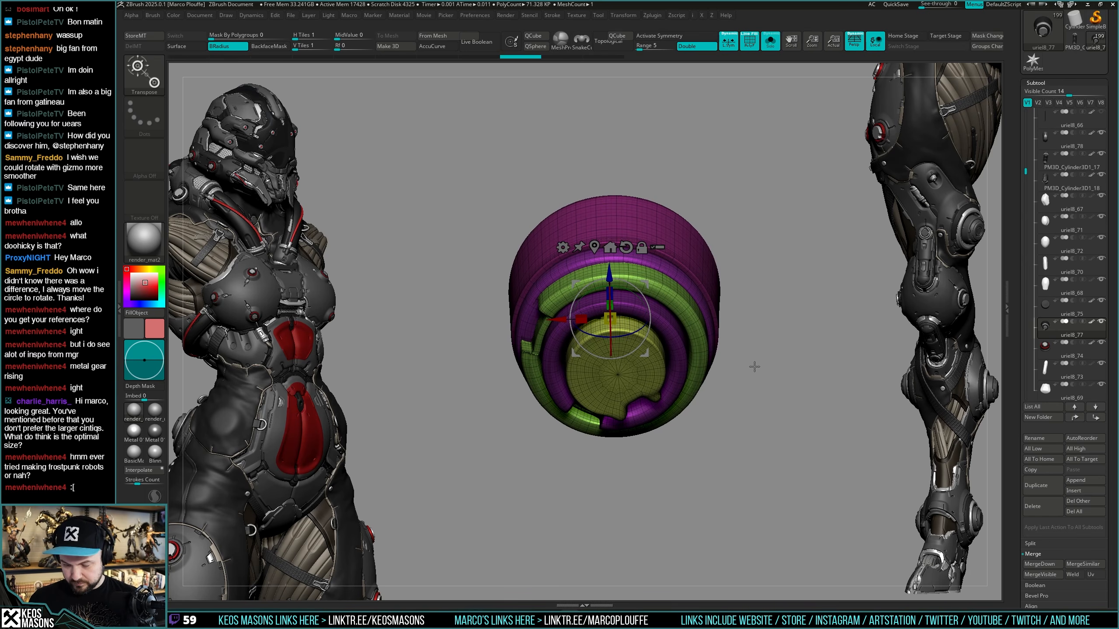
Shift the whole plug slightly sideways using the Move brush with symmetry off.
key(F3)
key(z)
key(x)
click(791, 330)
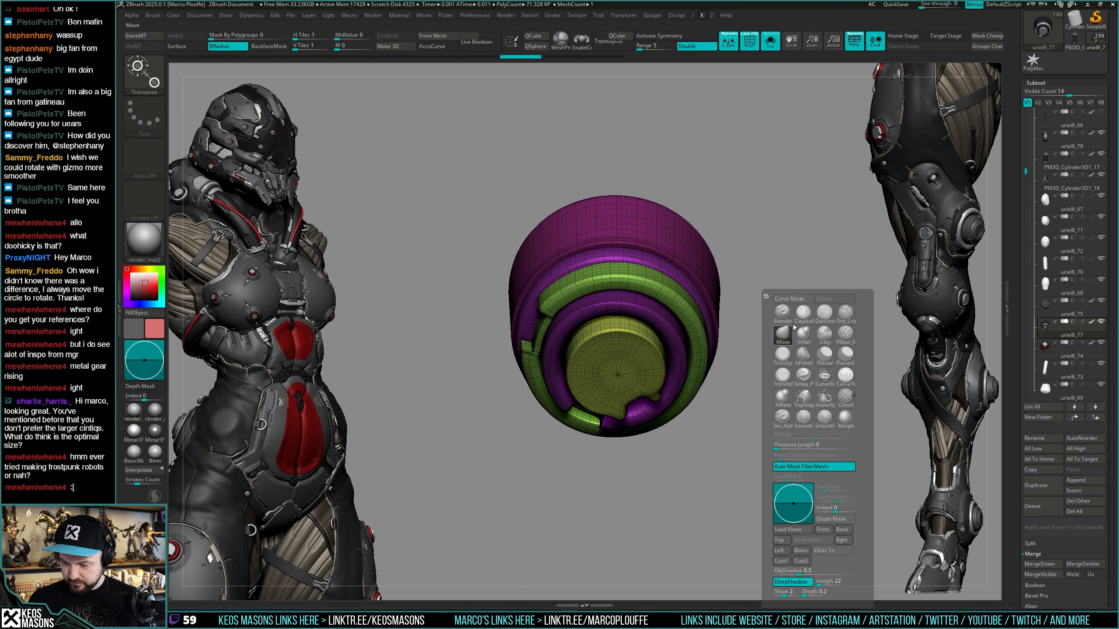
key(space)
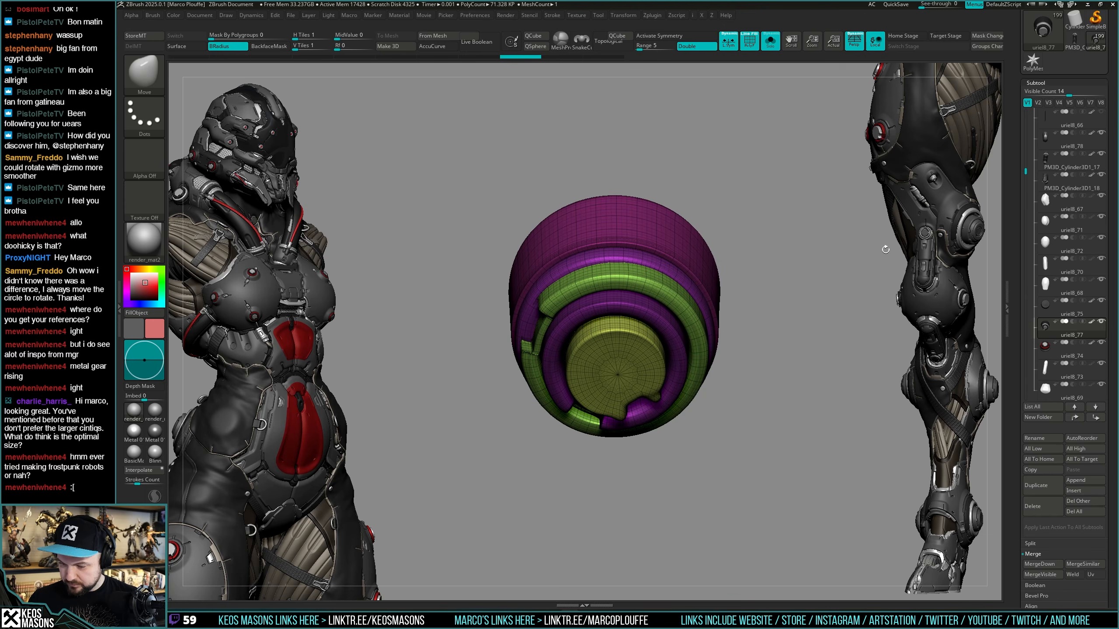
alt+right_drag(678, 356, 671, 357)
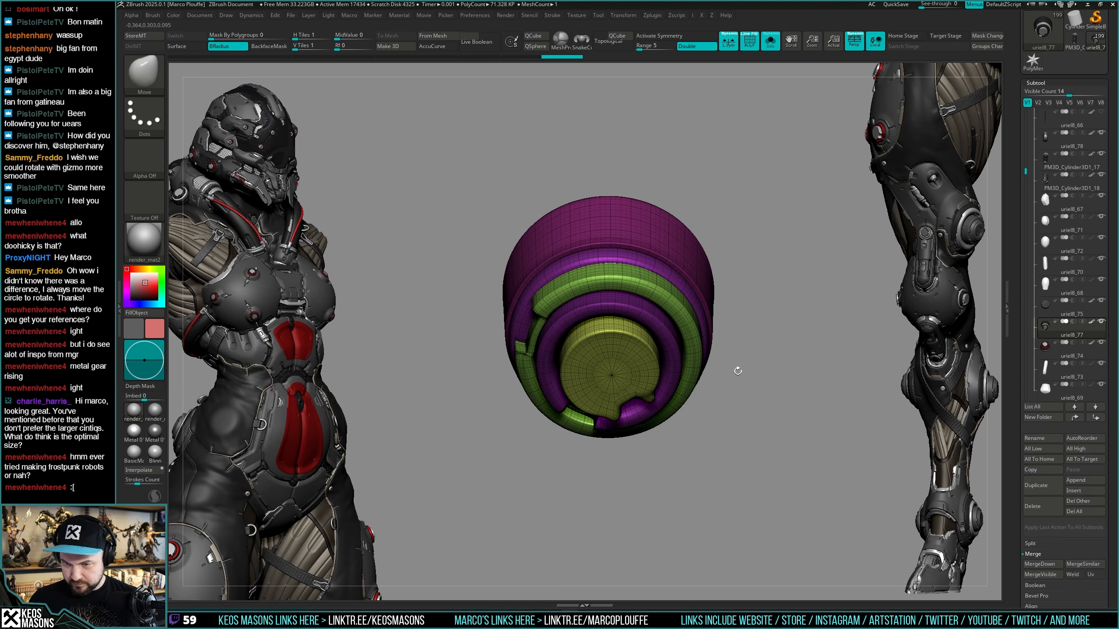
Try Mirror And Weld across X on the shifted plug with symmetry on, comparing the mirrored and unmirrored versions.
key(x)
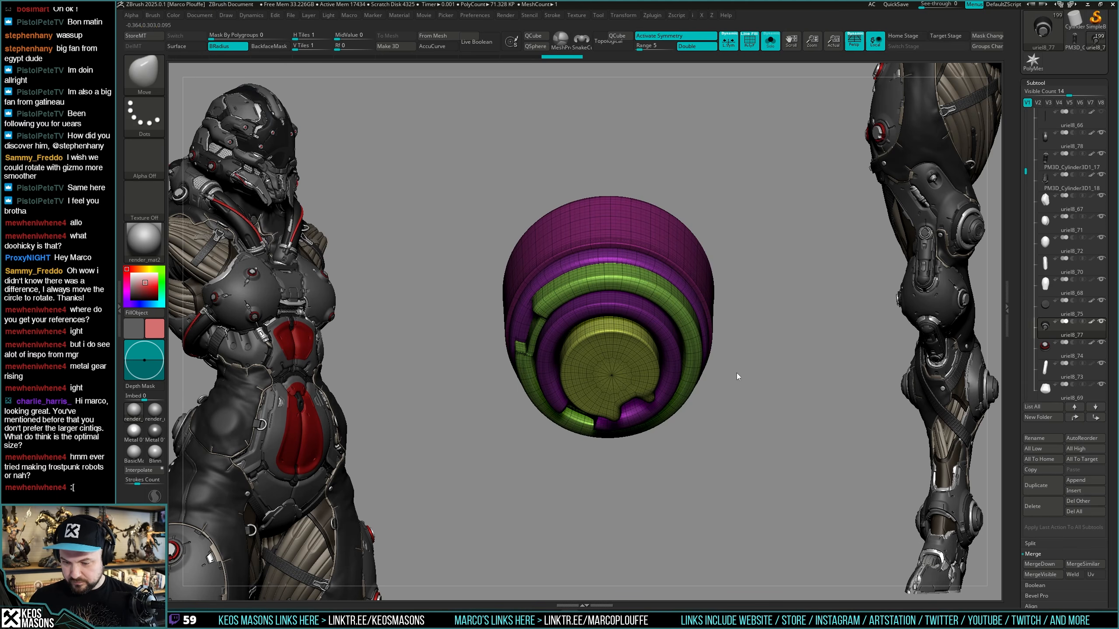
key(i)
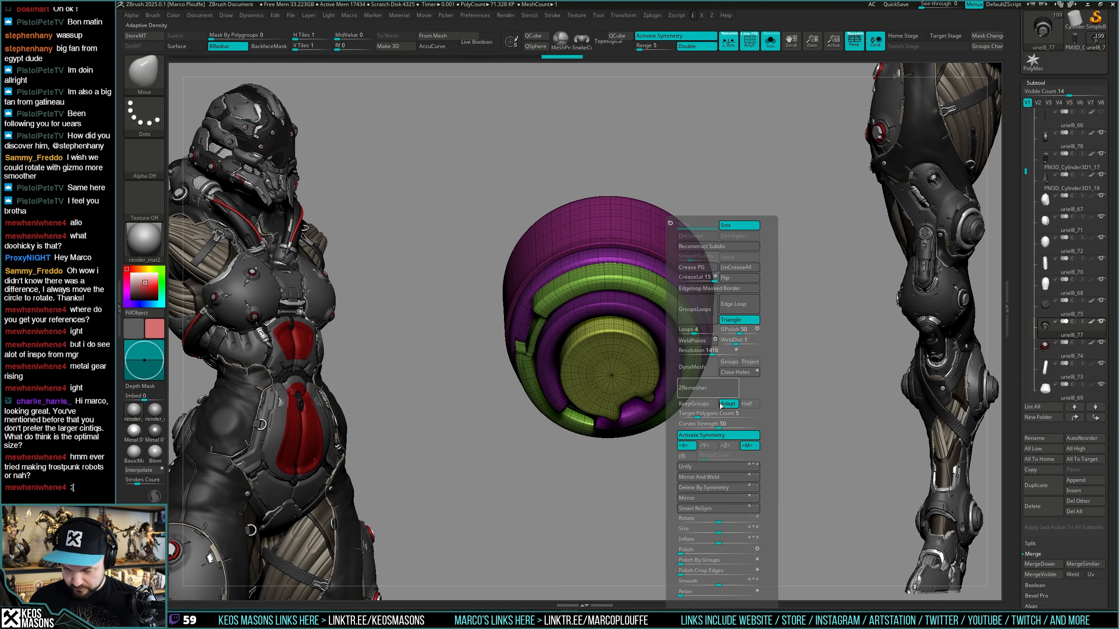
click(721, 478)
key(ctrl+z)
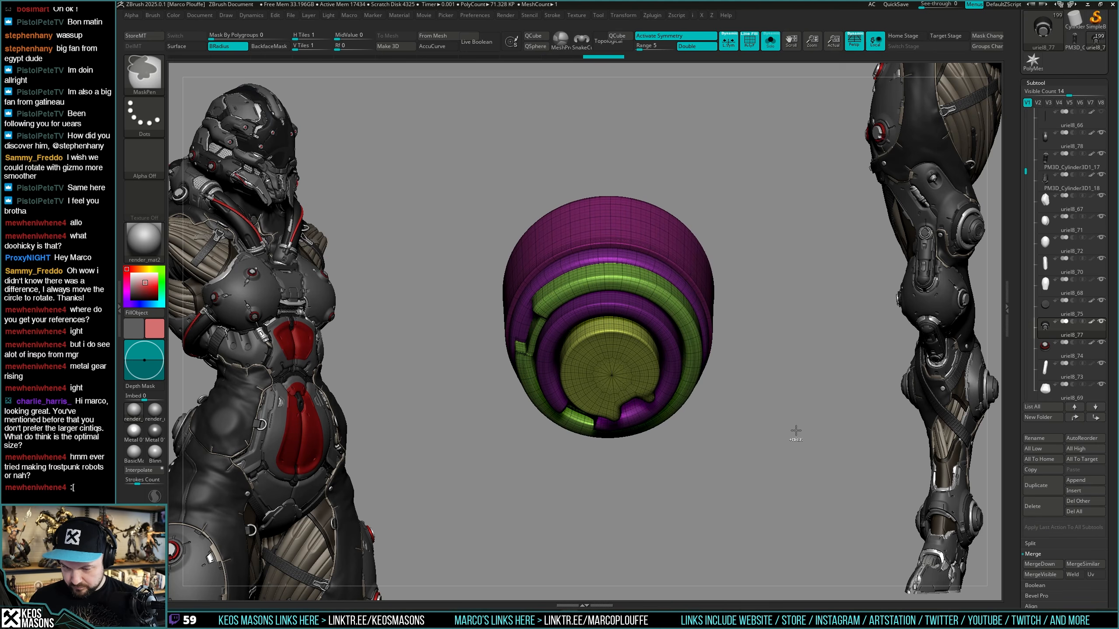
key(ctrl+shift+z)
drag(779, 437, 772, 452)
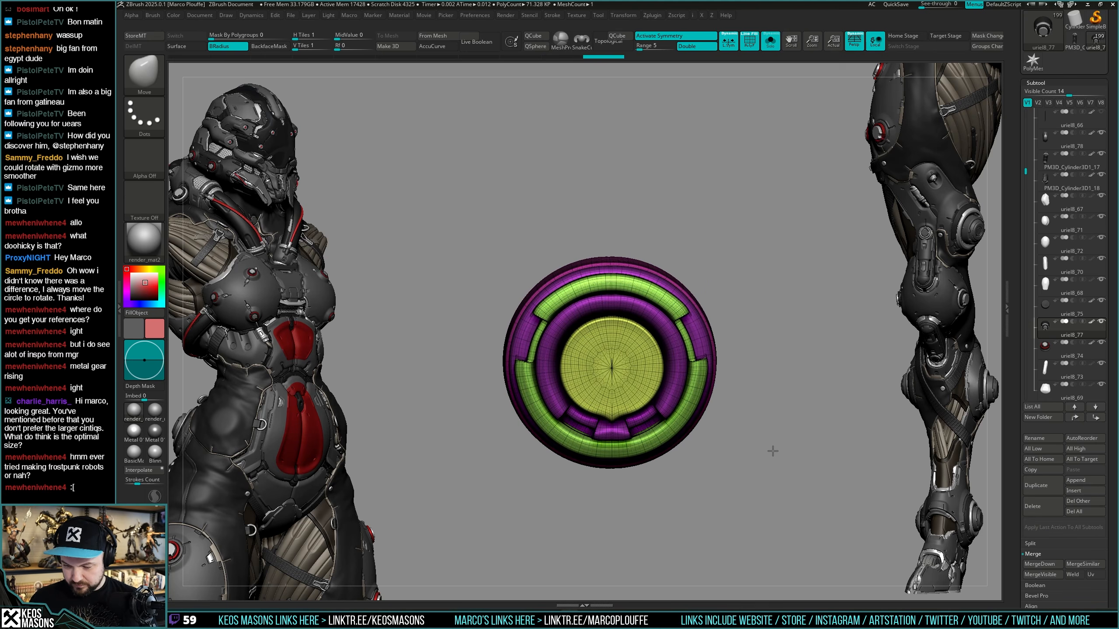
key(ctrl+z)
key(ctrl+shift+z)
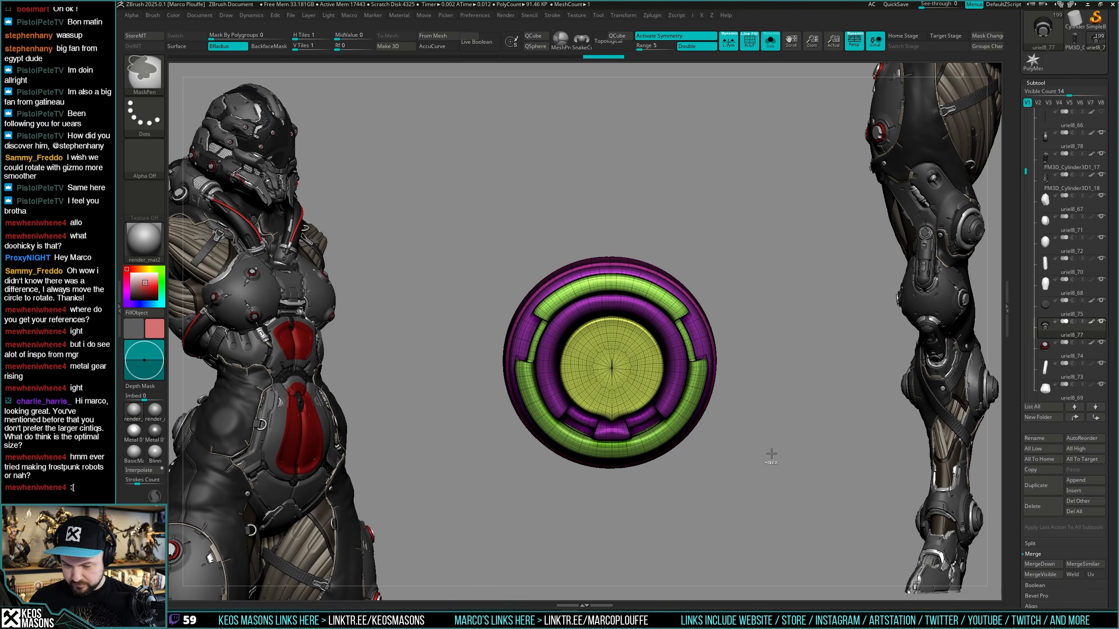
key(ctrl+z)
drag(771, 454, 771, 455)
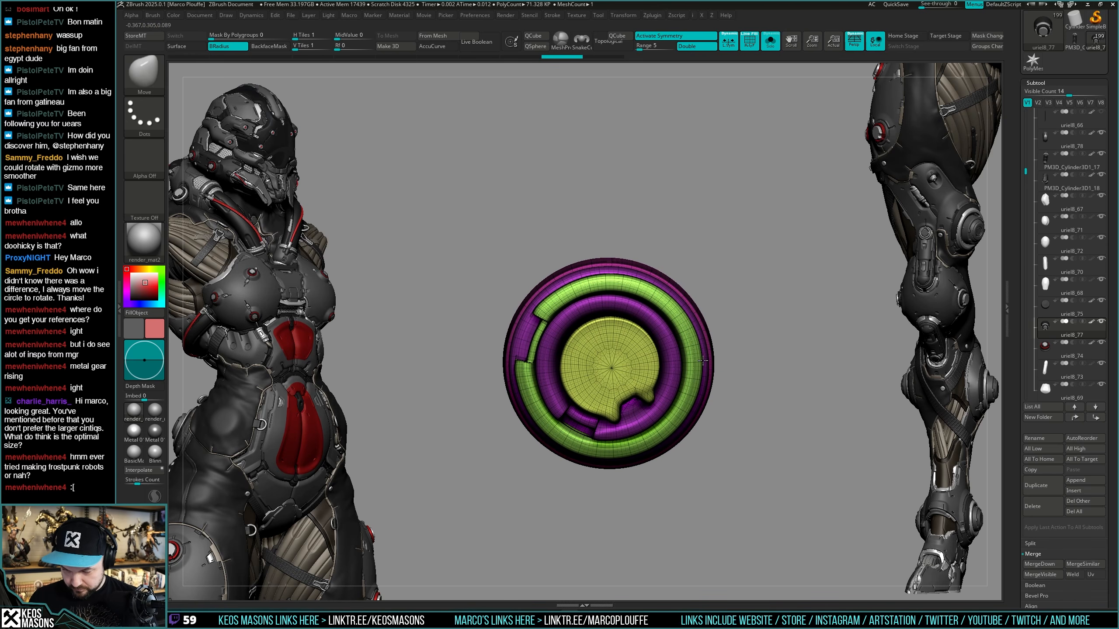
key(x)
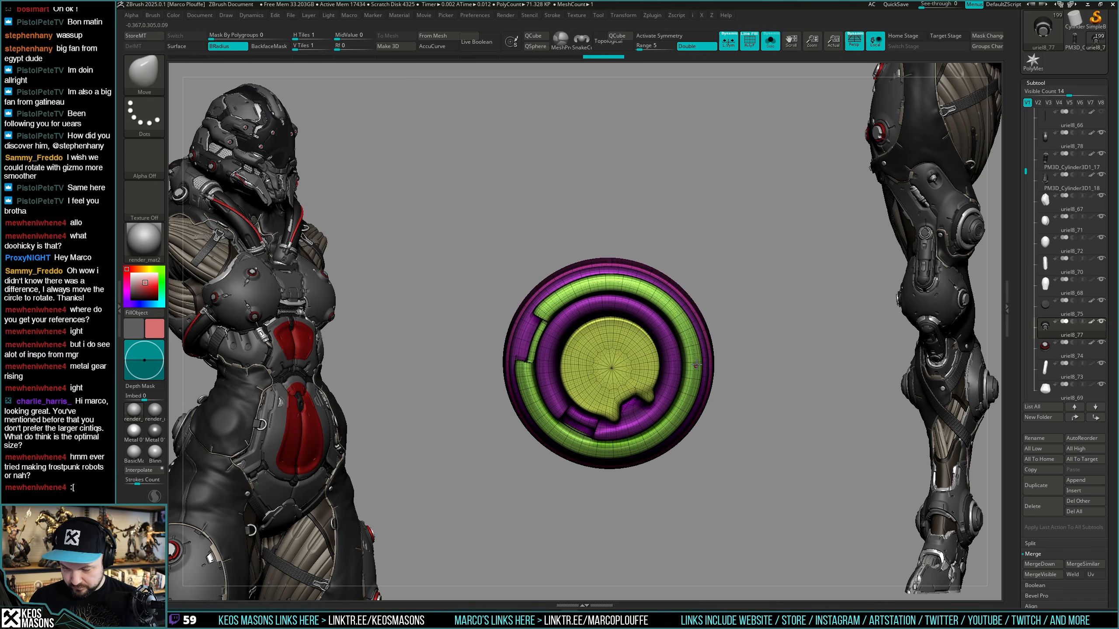
Try Mirror And Weld across X on the isolated plug once more and undo the mirrored result.
alt+right_drag(696, 365, 699, 364)
key(i)
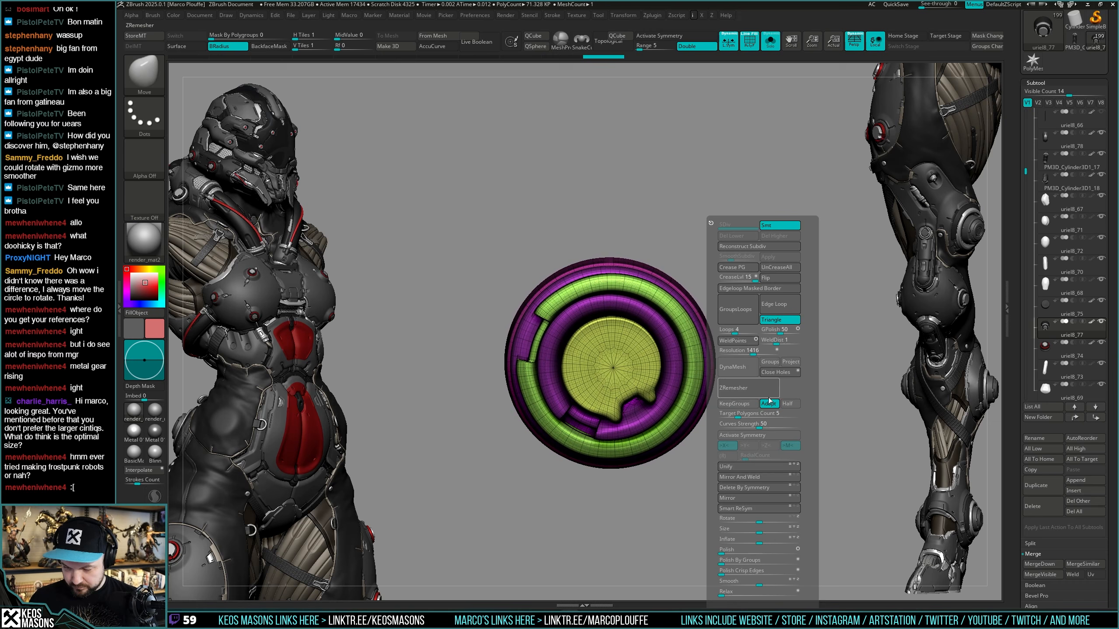
click(767, 478)
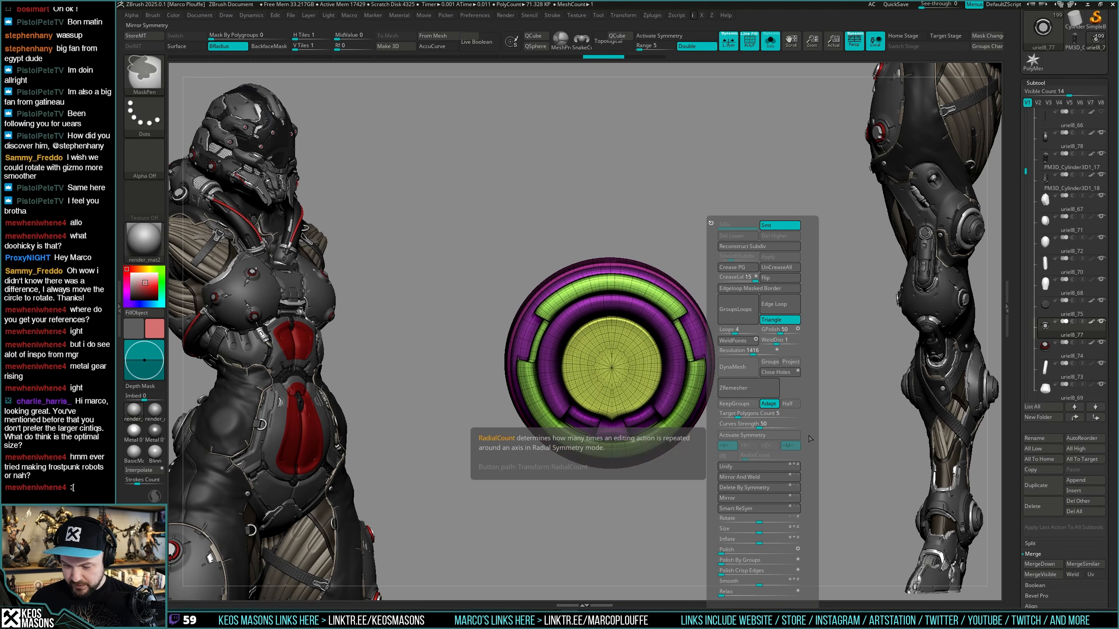
key(ctrl+z)
right_drag(722, 304, 705, 397)
mouse_move(704, 397)
ctrl+right_down()
mouse_move(701, 375)
mouse_move(704, 415)
mouse_move(703, 377)
mouse_move(654, 364)
ctrl+right_up()
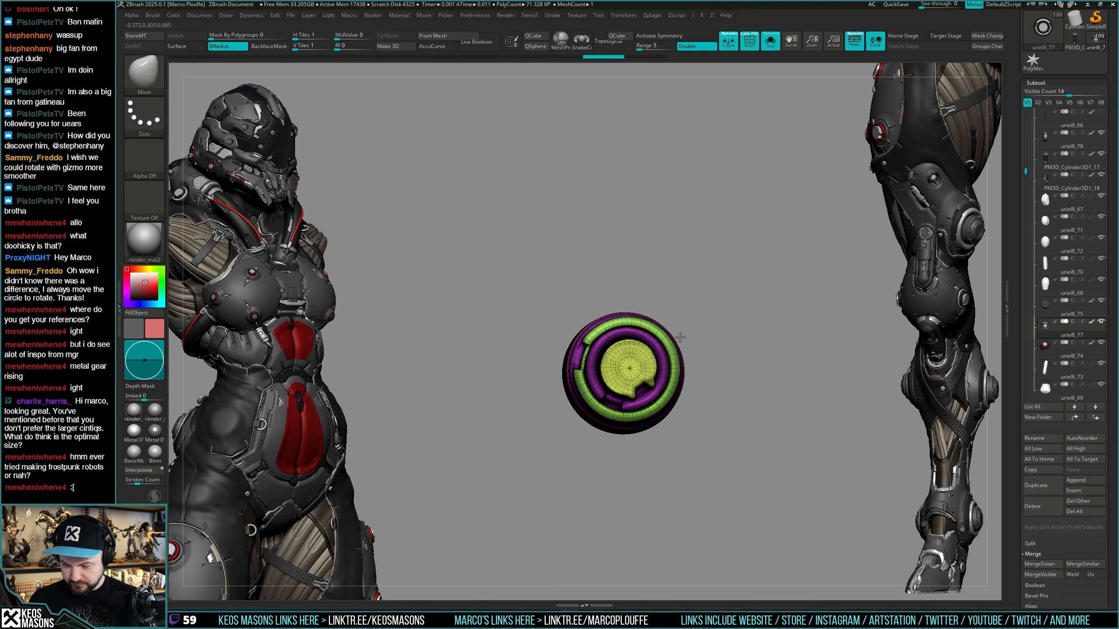
Switch to the ClayBuildup brush, hide the polyframe and leave solo mode to show all of the arm's blockout pieces.
key(space)
mouse_move(684, 330)
mouse_down()
mouse_move(664, 330)
mouse_move(695, 340)
mouse_up()
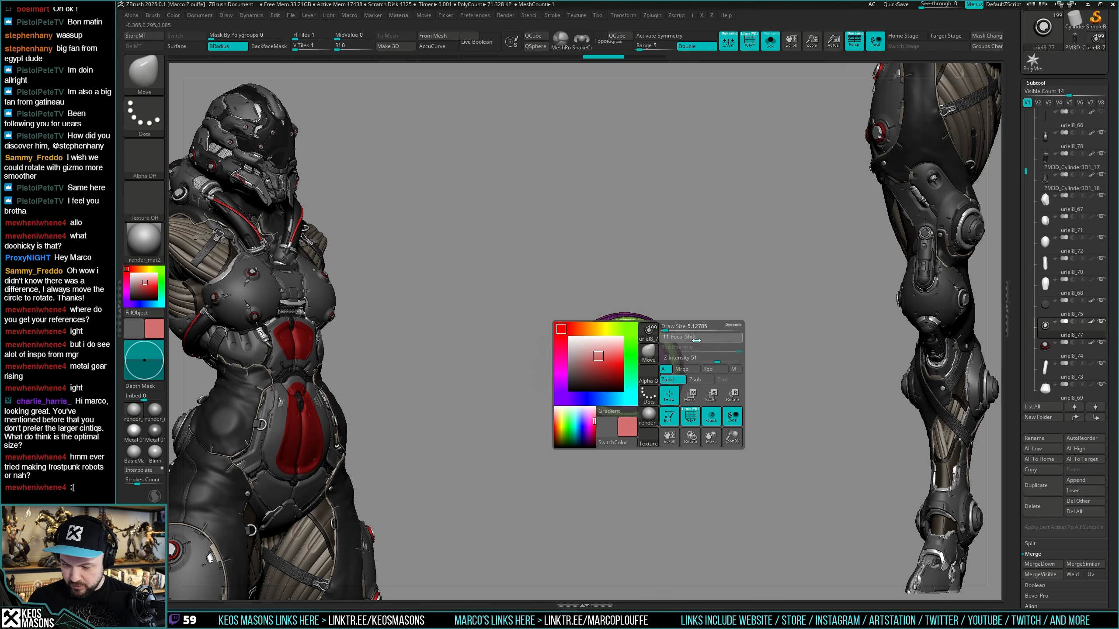
key(b)
key(c)
key(b)
key(shift+f)
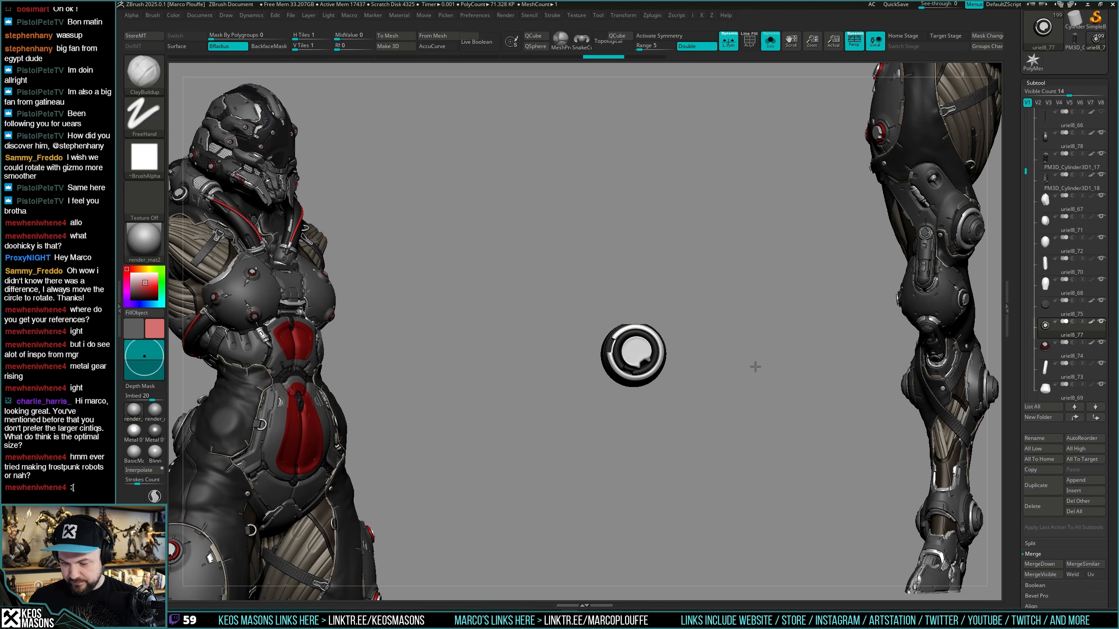
key(ctrl+shift+s)
drag(723, 362, 748, 375)
key(ctrl+shift+s)
key(ctrl+shift+s)
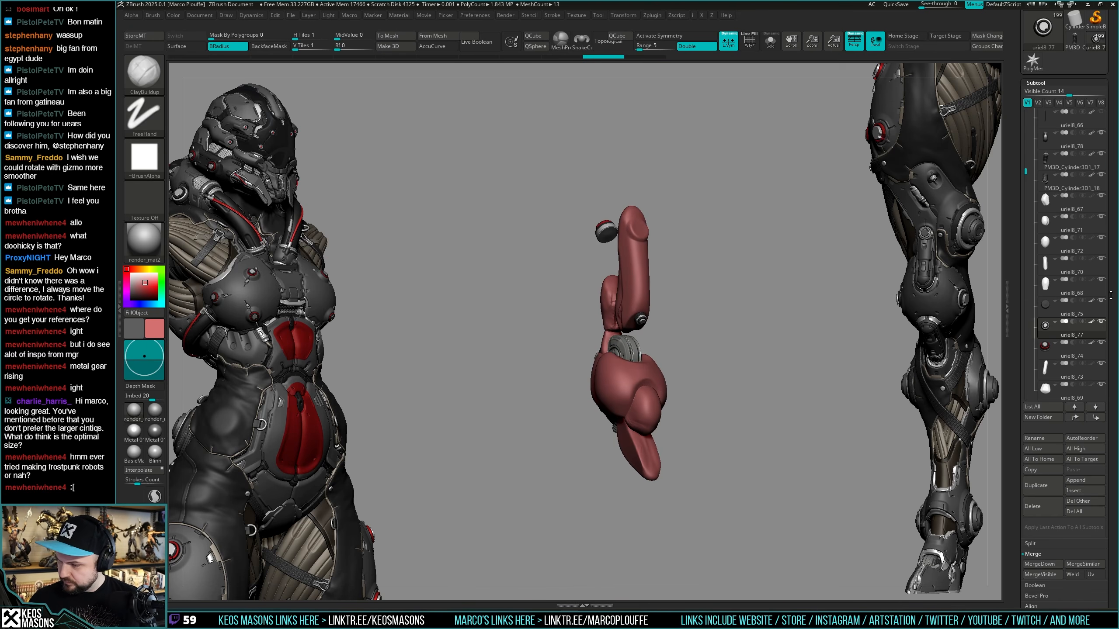
Find the original sculpted arm subtool uriel7 and make it active and visible together with the red blockout pieces.
drag(1025, 171, 1027, 131)
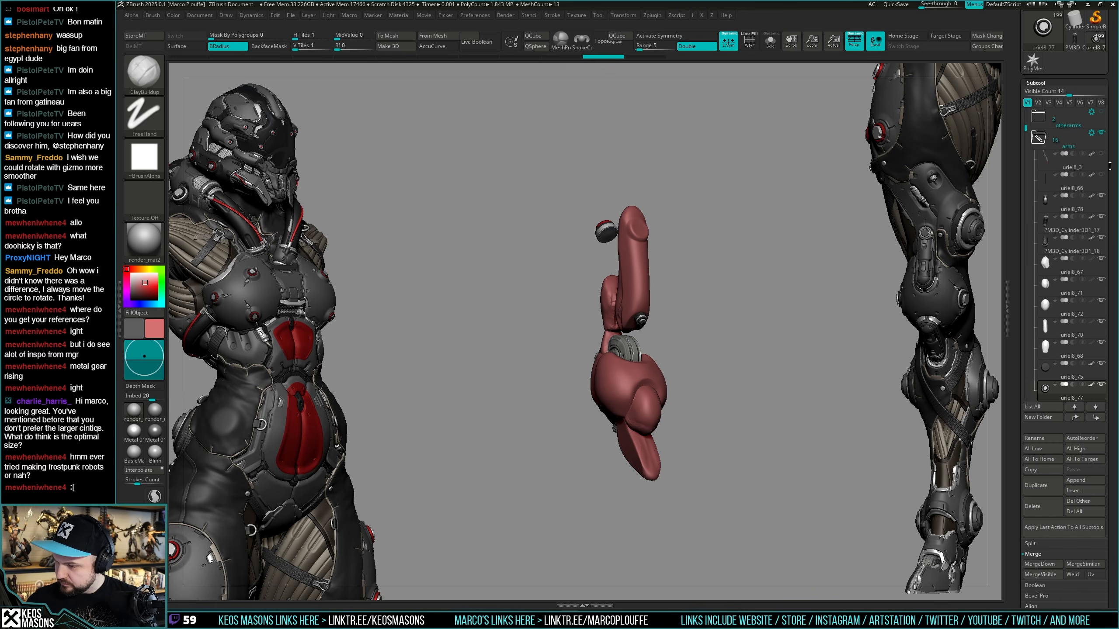
click(1045, 161)
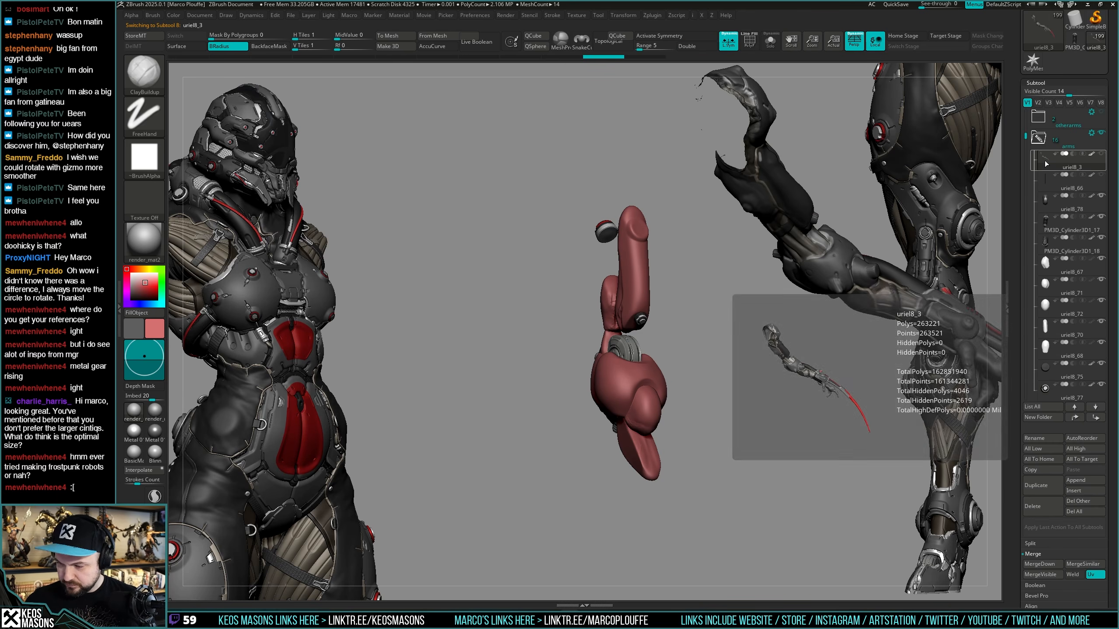
scroll(1062, 265, down, 5)
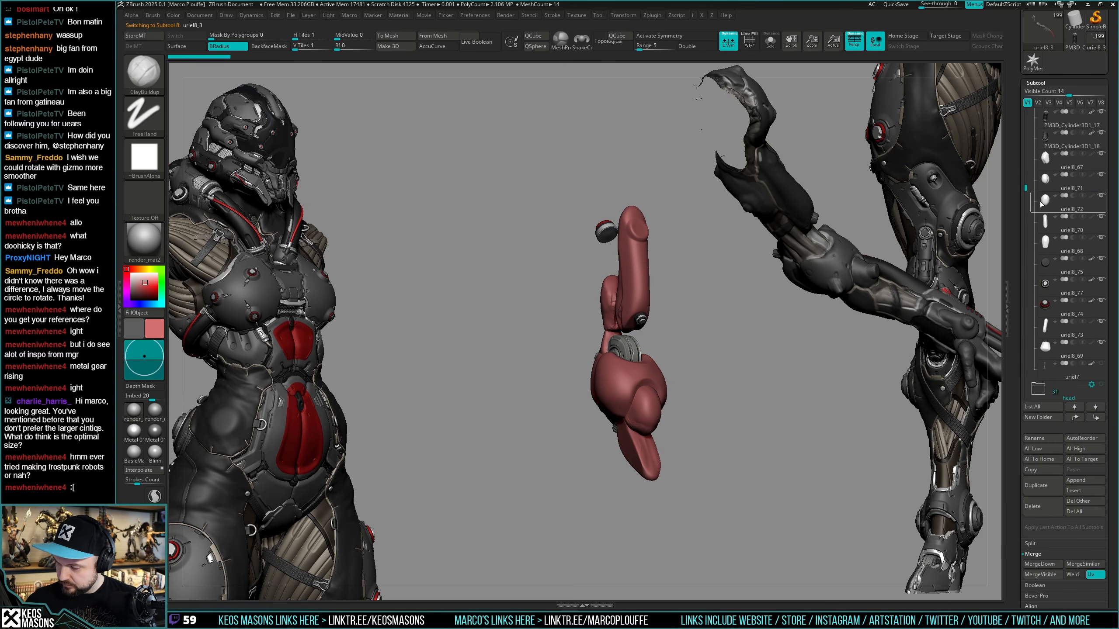
click(1046, 373)
alt+drag(758, 366, 732, 377)
right_drag(656, 407, 780, 359)
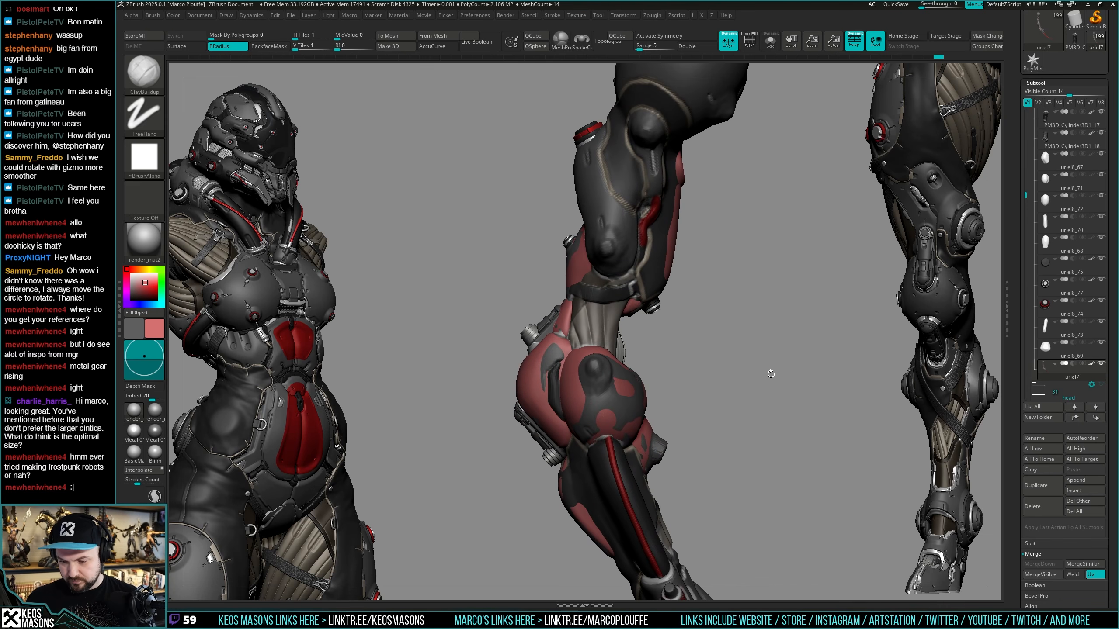
Insert a ringed plug with the plugmp brush onto the outer end of the rounded knob, subtool uriel8_72.
right_drag(771, 373, 723, 421)
alt+click(661, 393)
mouse_move(662, 397)
ctrl+right_down()
mouse_move(664, 422)
mouse_move(665, 383)
mouse_move(675, 411)
mouse_move(657, 388)
mouse_move(638, 419)
ctrl+right_up()
key(shift+f)
key(shift+alt+s)
key(b)
click(726, 562)
key(shift+alt+t)
drag(624, 360, 625, 453)
ctrl+right_drag(628, 450, 634, 419)
shift+right_drag(634, 418, 681, 400)
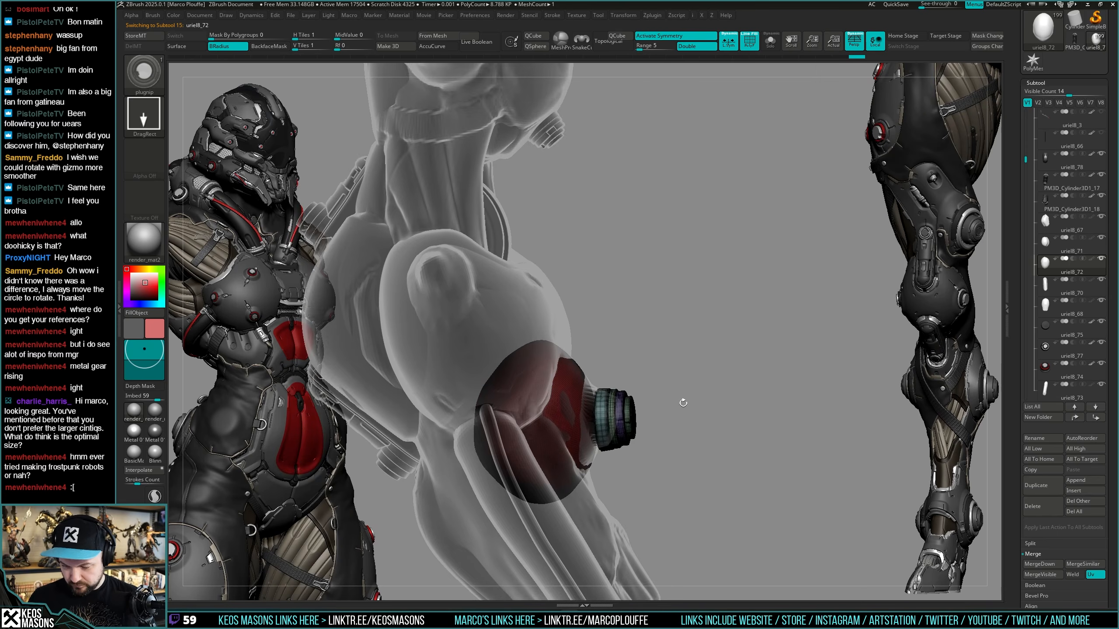
Split the inserted plug from the knob into its own subtool and make that subtool active.
mouse_move(756, 425)
right_down()
mouse_move(741, 392)
mouse_move(749, 425)
right_up()
key(w)
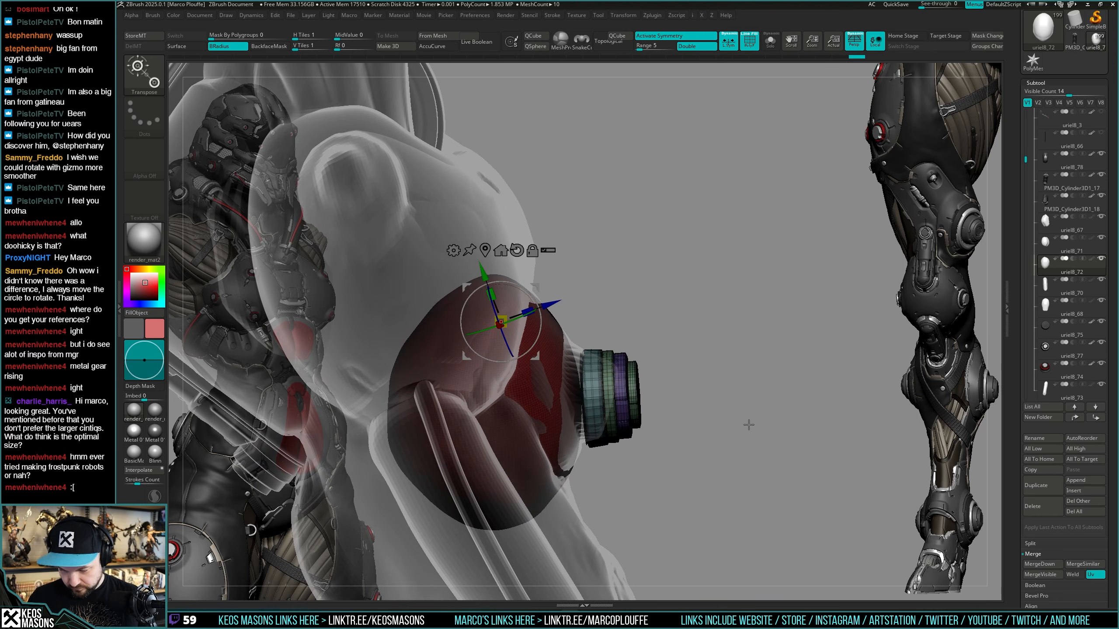
key(ctrl+shift+s)
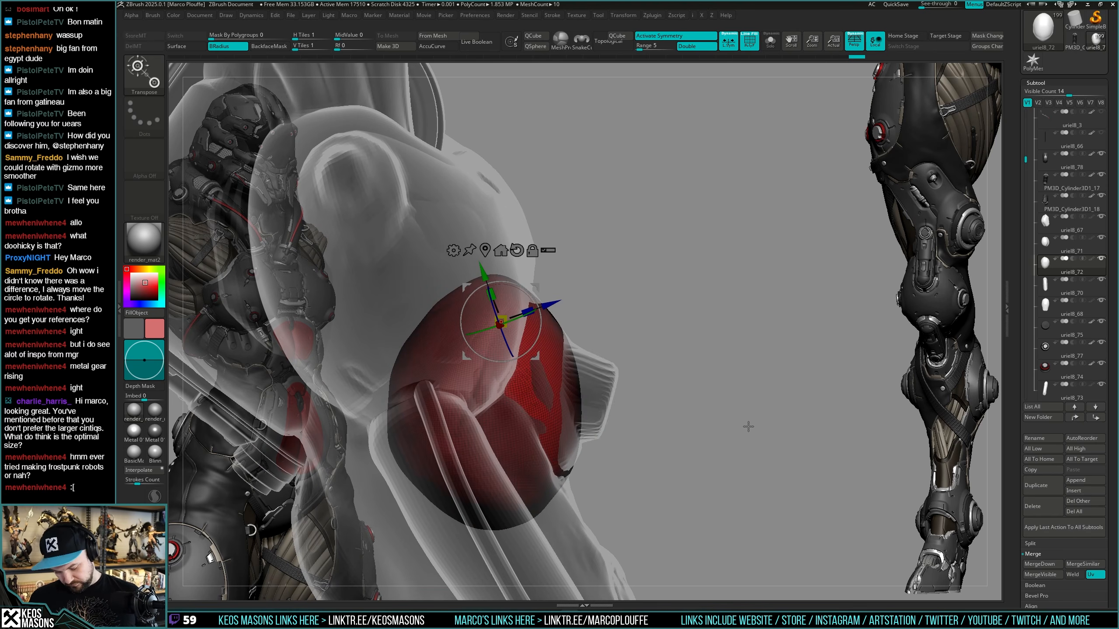
key(Down)
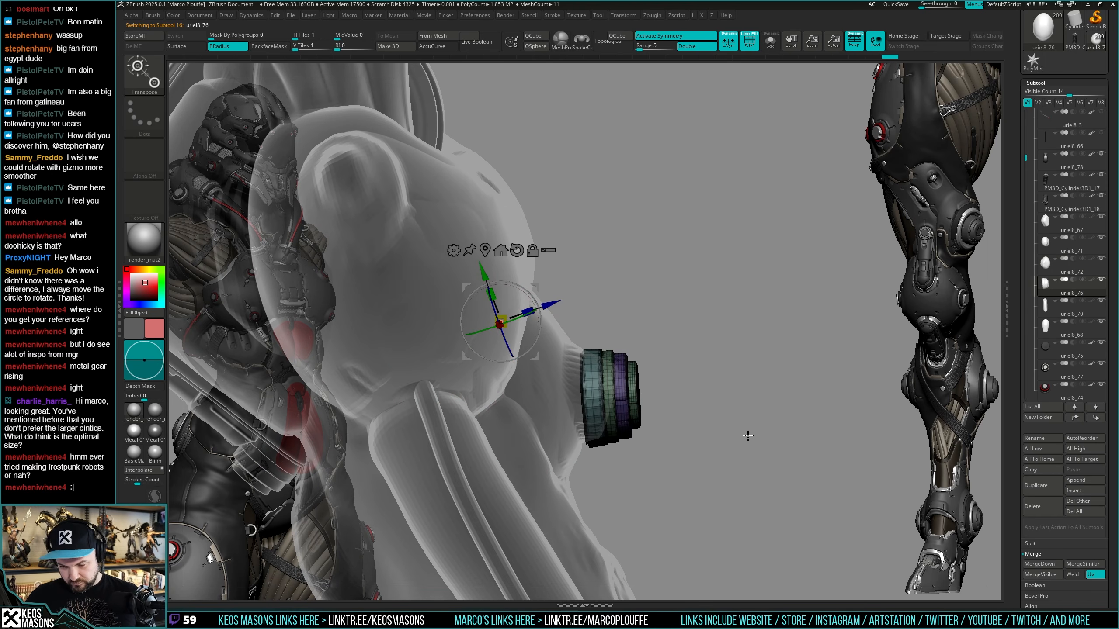
Realign the gizmo to the new plug's centre and axis, and adjust the plug's seating on the knob.
click(533, 251)
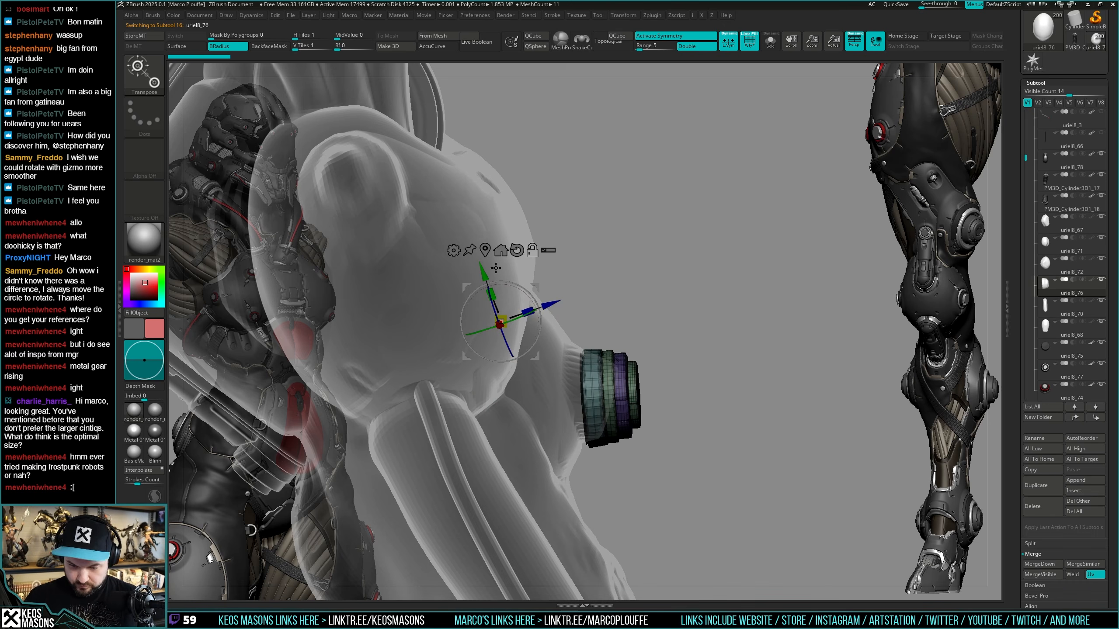
drag(483, 272, 607, 343)
drag(587, 407, 660, 379)
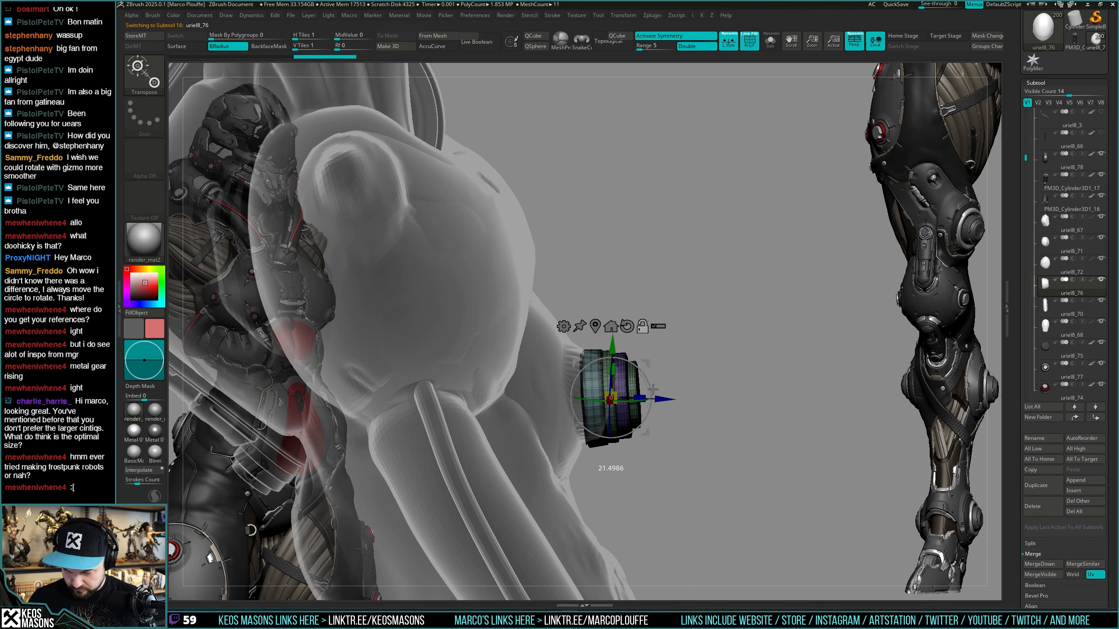
mouse_move(661, 395)
mouse_down()
mouse_move(638, 404)
mouse_move(643, 396)
mouse_move(630, 395)
mouse_move(622, 405)
mouse_move(631, 411)
mouse_up()
key(q)
mouse_move(810, 384)
mouse_down()
mouse_move(734, 383)
mouse_move(737, 445)
mouse_move(735, 395)
mouse_up()
key(t)
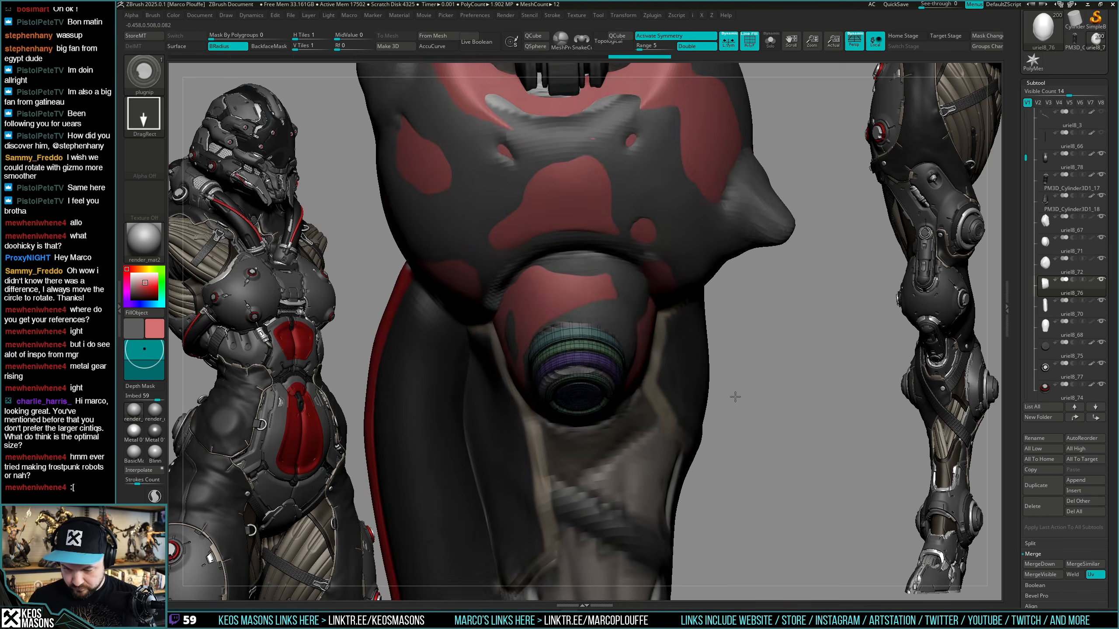
Isolate the new plug with its polyframe shown and assign new polygroups to it.
key(ctrl+shift+s)
key(shift+f)
alt+drag(654, 382, 635, 408)
key(shift+f)
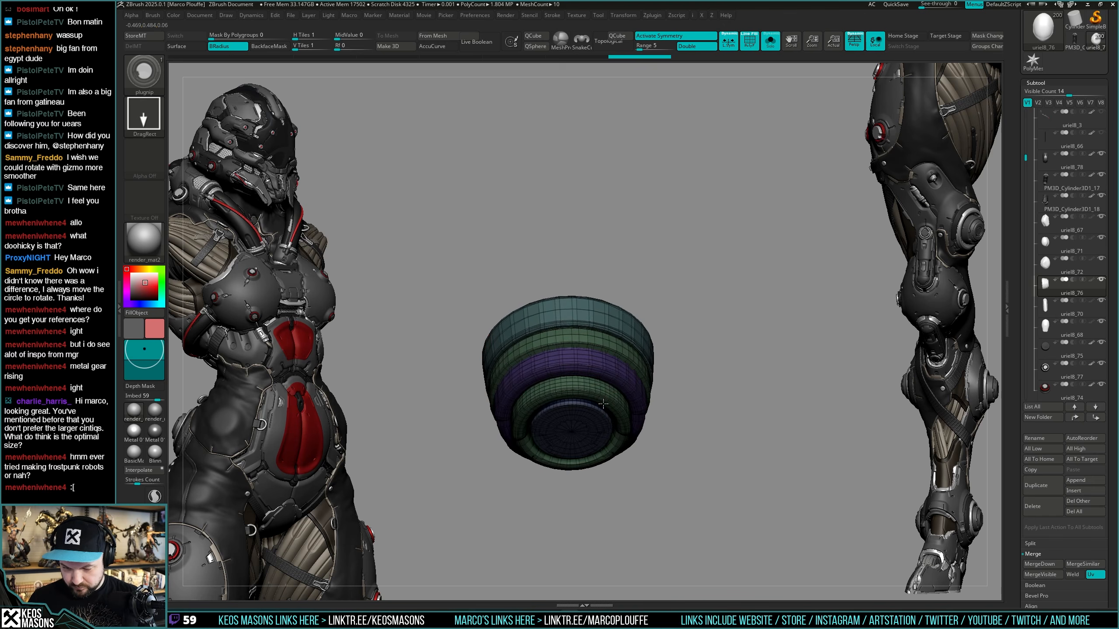
key(ctrl+w)
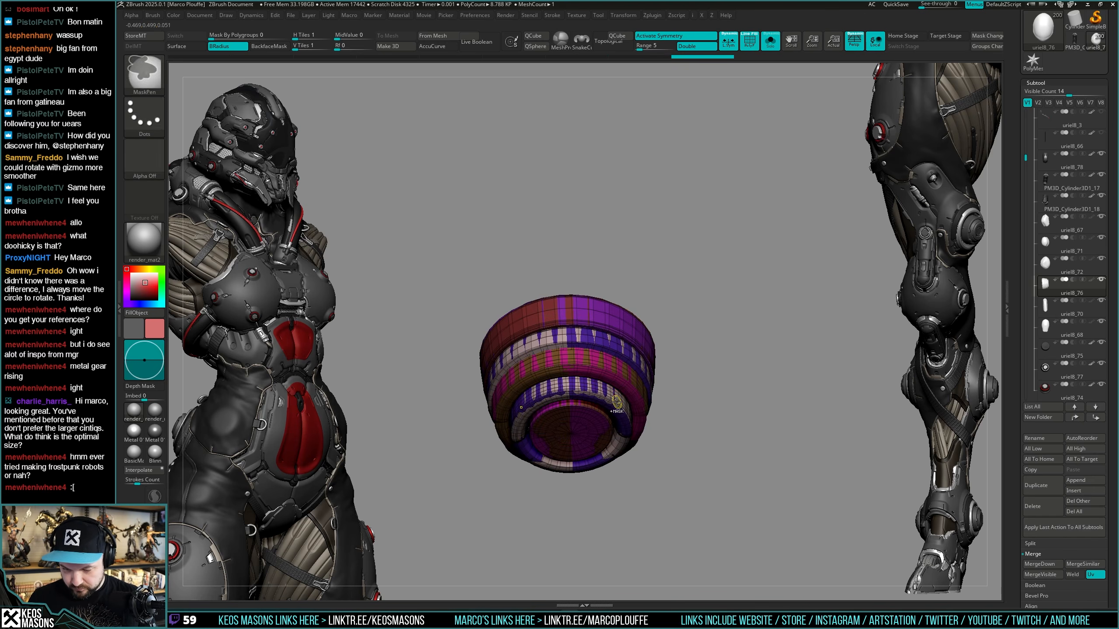
key(ctrl+z)
key(shift+f)
mouse_move(618, 398)
right_down()
mouse_move(618, 374)
mouse_move(617, 400)
right_up()
key(shift+f)
key(ctrl+shift+z)
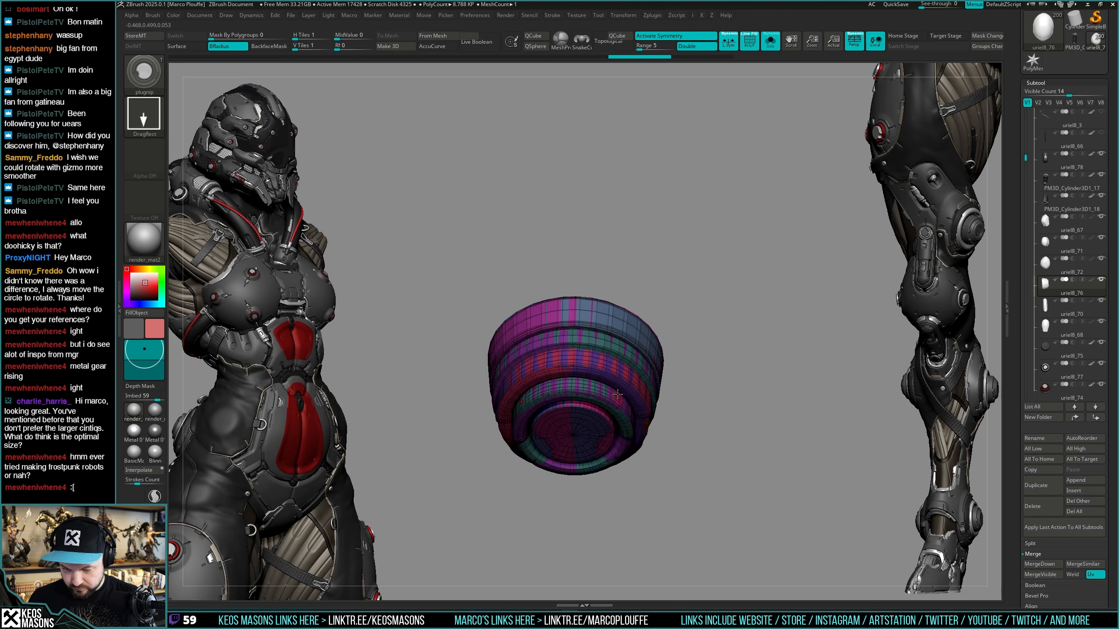
key(shift+f)
key(shift+f)
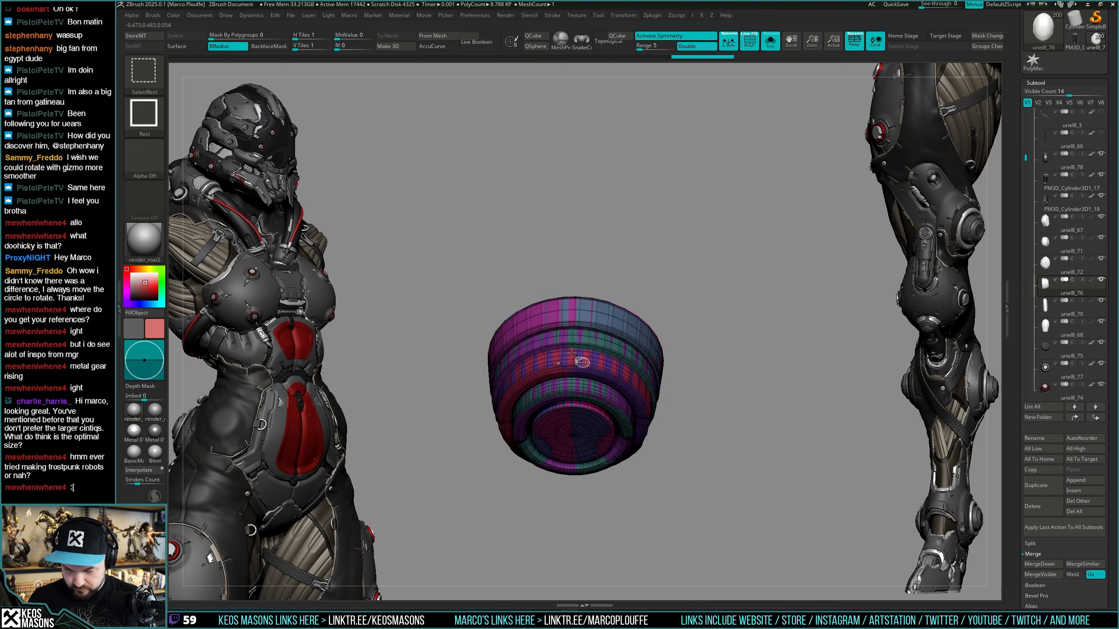
Clean up the plug's polygroups so each ring and the cap is a single group, and show the full arm again.
ctrl+shift+click(522, 328)
ctrl+shift+drag(669, 247, 676, 236)
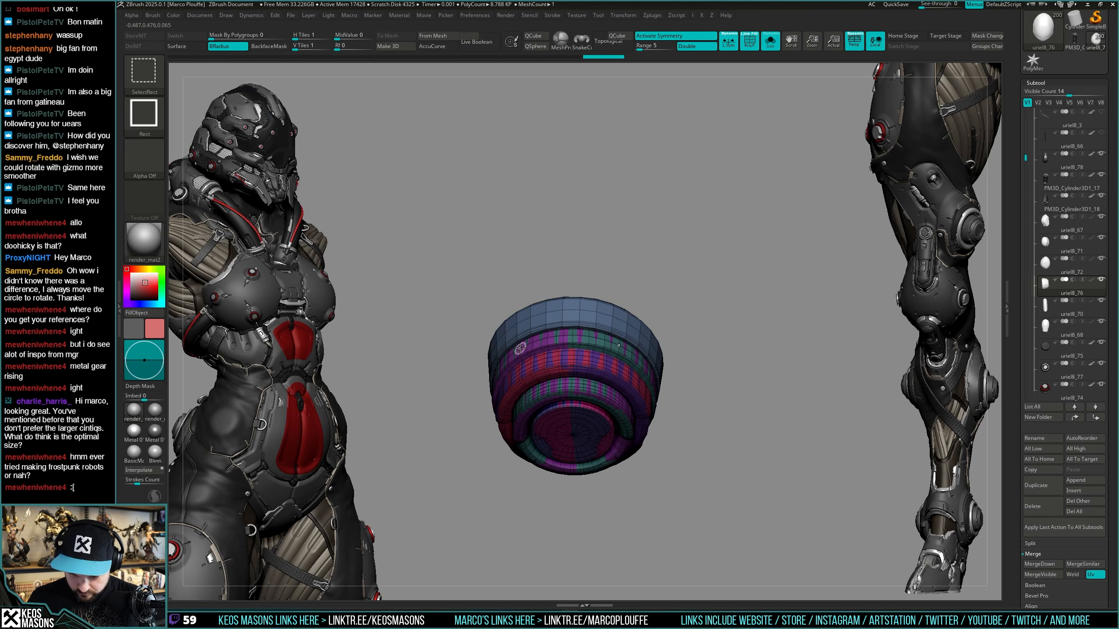
ctrl+shift+click(527, 339)
ctrl+shift+click(548, 370)
ctrl+shift+click(560, 428)
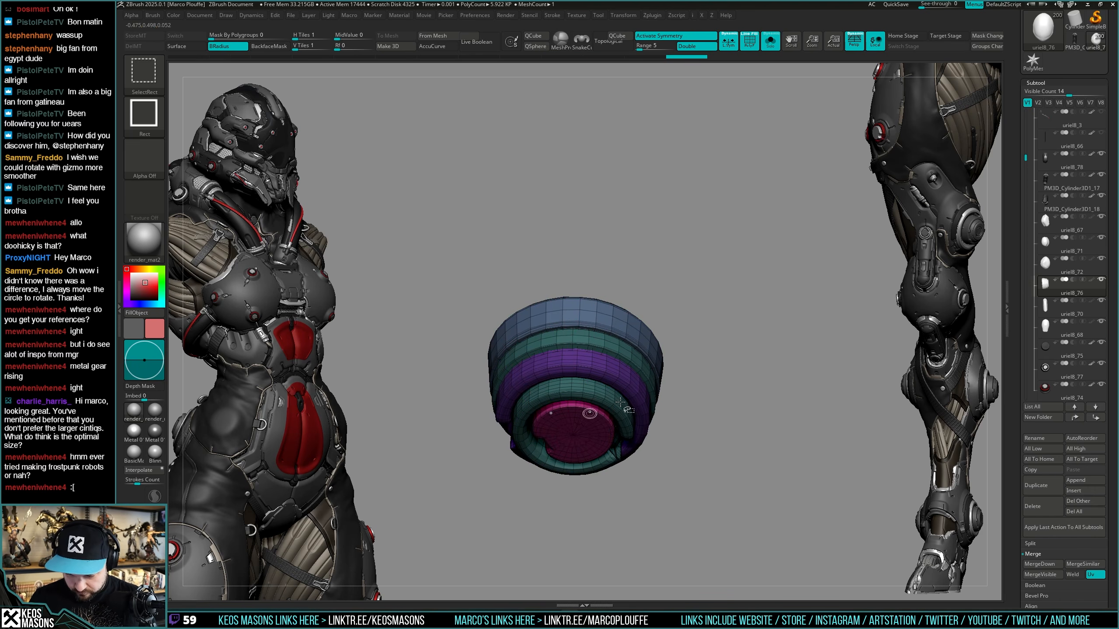
key(shift+f)
drag(729, 402, 697, 371)
ctrl+shift+click(727, 409)
key(alt+s)
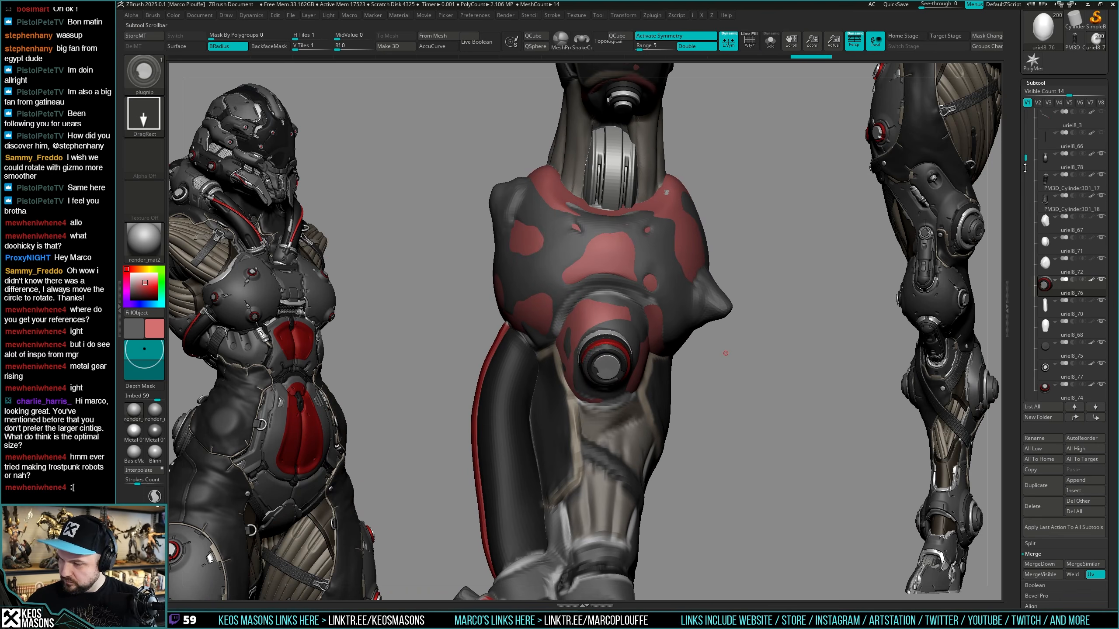
Select the original arm subtool uriel7 and isolate it.
key(Down)
key(Down)
key(Down)
key(Down)
key(Down)
key(Down)
key(Down)
key(Down)
key(alt+s)
Smooth away the old sculpted plug bump on the arm's rounded knob, and bring back the other pieces.
key(b)
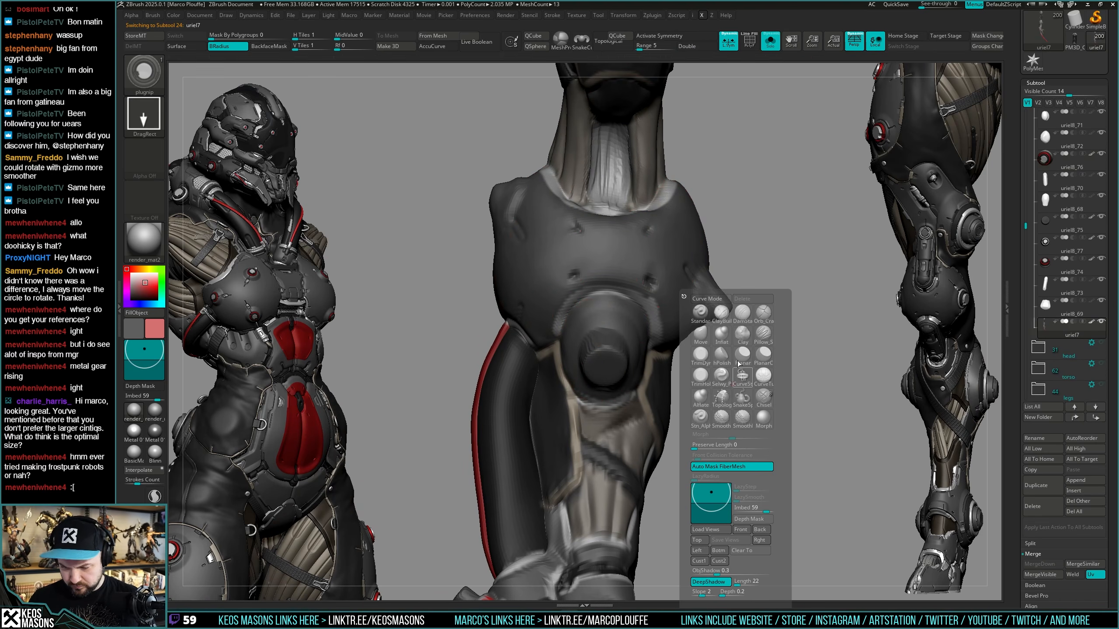
click(710, 315)
key(space)
drag(618, 352, 623, 351)
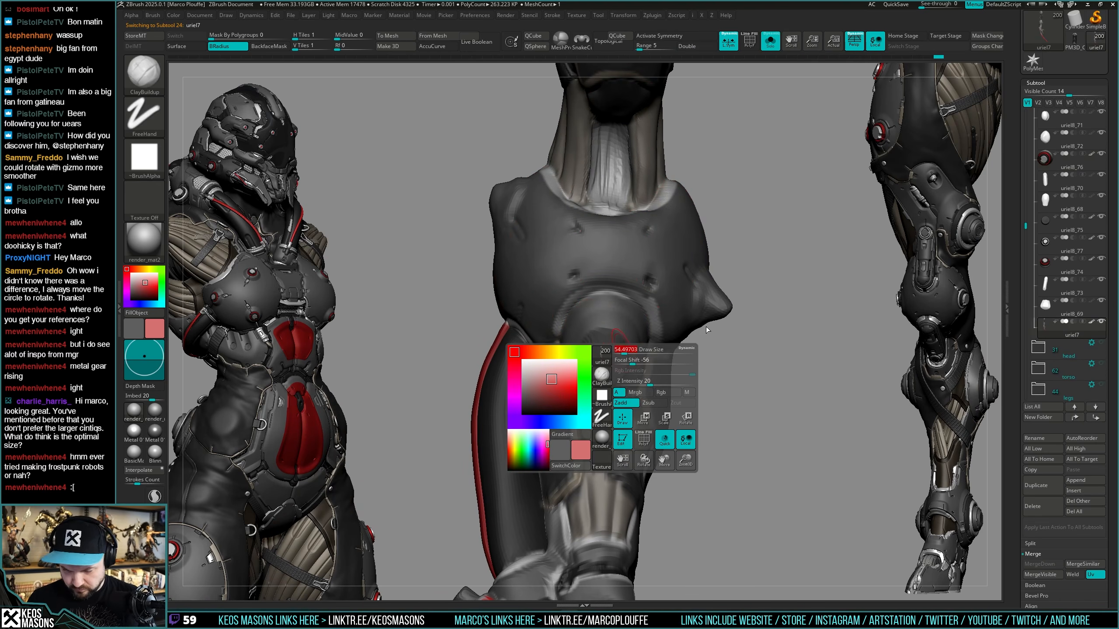
mouse_move(707, 329)
right_down()
mouse_move(731, 337)
mouse_move(711, 348)
mouse_move(716, 374)
right_up()
shift+drag(603, 369, 606, 353)
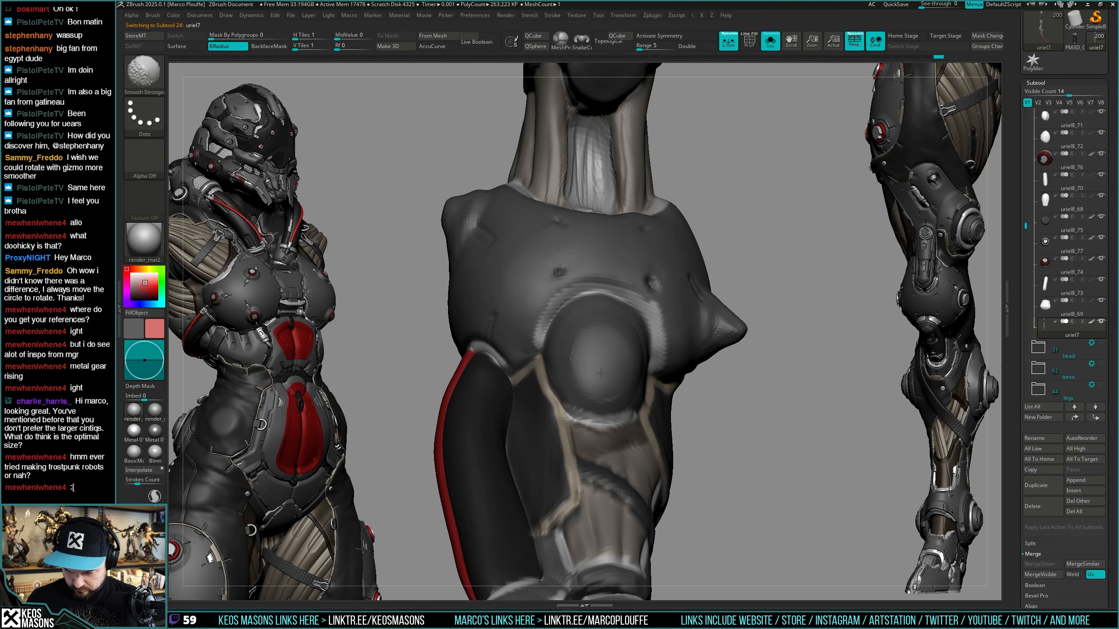
shift+drag(613, 382, 617, 365)
key(alt+s)
mouse_move(630, 353)
ctrl+right_down()
mouse_move(635, 326)
mouse_move(655, 382)
mouse_move(652, 419)
mouse_move(654, 383)
ctrl+right_up()
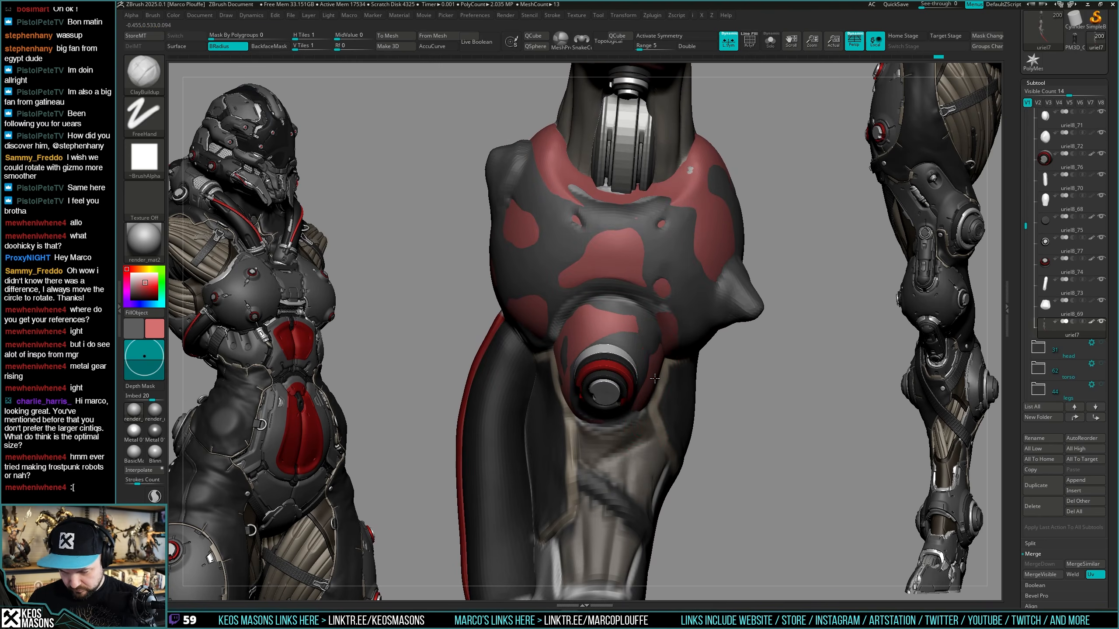
Switch to the Move brush and turn off BRadius while checking how the new plug sits on the knob.
key(b)
key(m)
key(v)
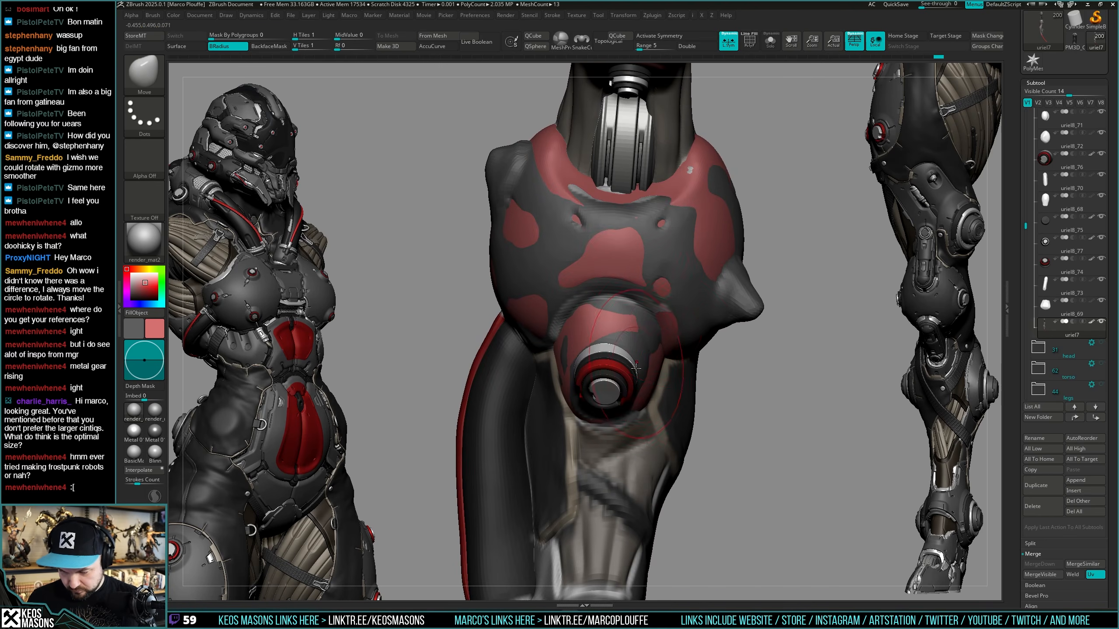
mouse_move(762, 238)
right_down()
mouse_move(623, 388)
mouse_move(655, 359)
mouse_move(646, 384)
mouse_move(622, 369)
mouse_move(707, 333)
mouse_move(650, 375)
right_up()
key(alt+s)
key(alt+s)
key(ctrl+b)
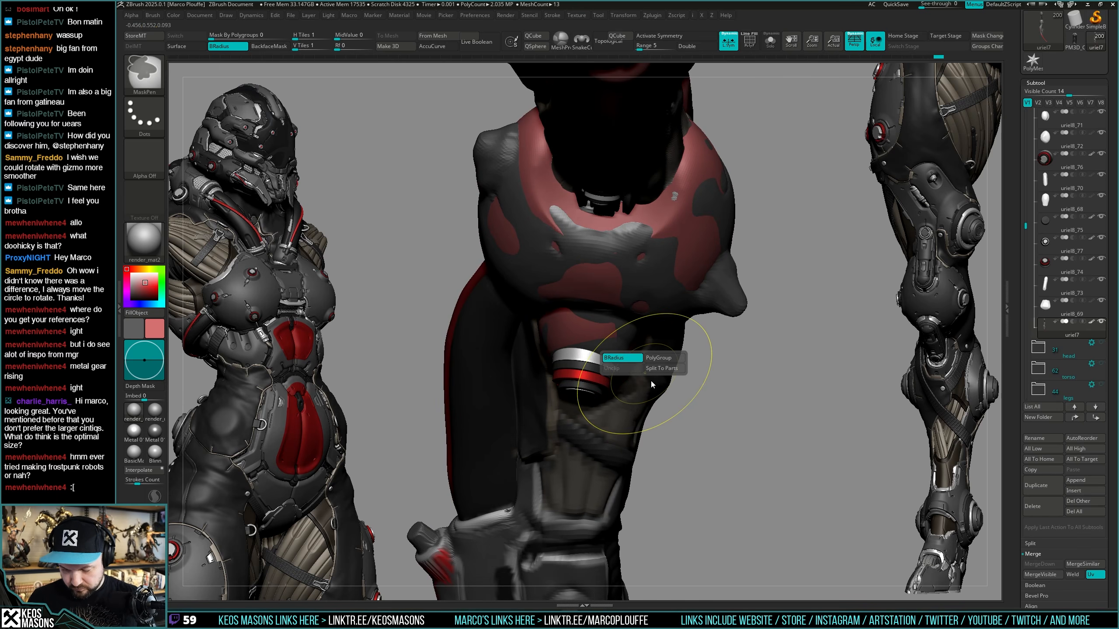
click(633, 363)
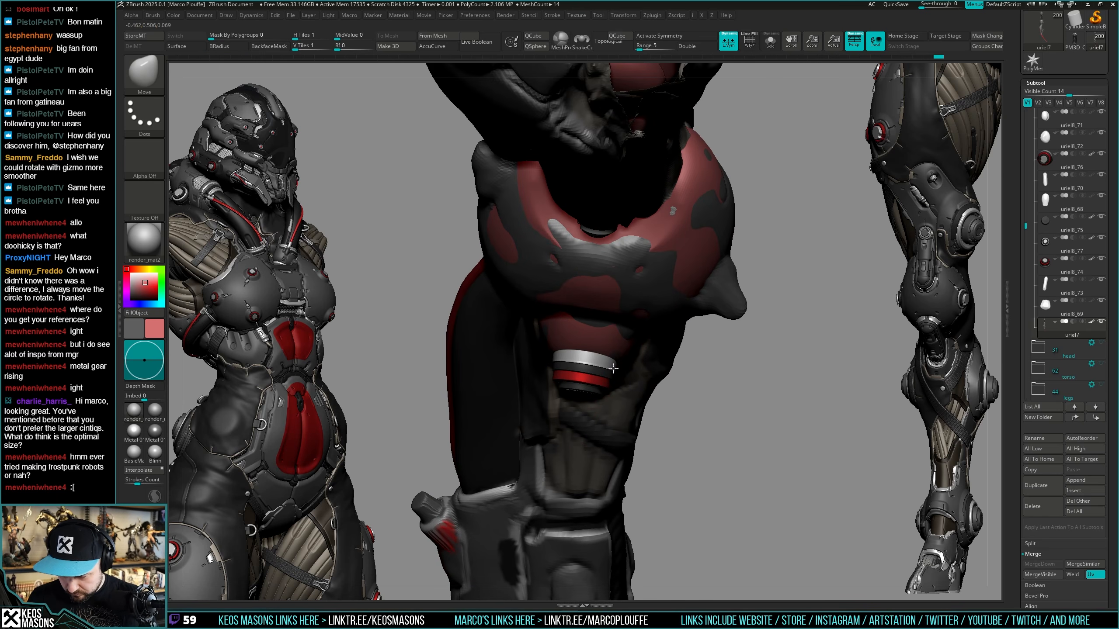
mouse_move(613, 368)
right_down()
mouse_move(584, 352)
mouse_move(639, 355)
mouse_move(628, 364)
mouse_move(623, 315)
mouse_move(596, 390)
mouse_move(589, 375)
mouse_move(568, 405)
right_up()
key(ctrl+z)
right_click(568, 405)
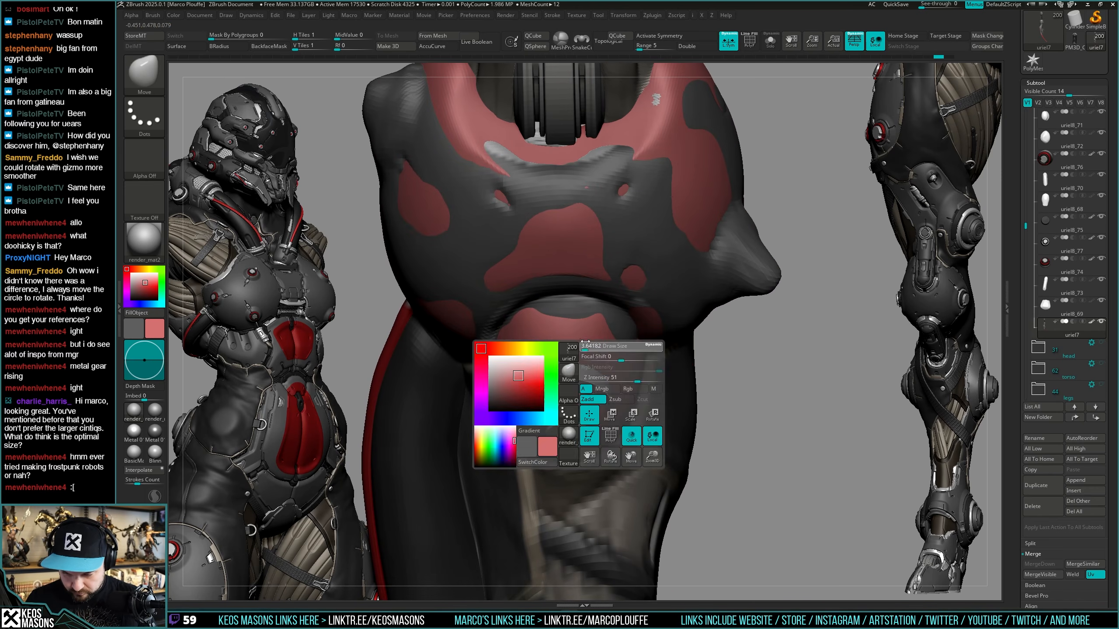
Try carving a crack into the red knob above the plug with the Orb_Cracks brush and undo it.
alt+click(598, 346)
alt+right_drag(599, 345, 642, 338)
right_click(642, 338)
click(705, 315)
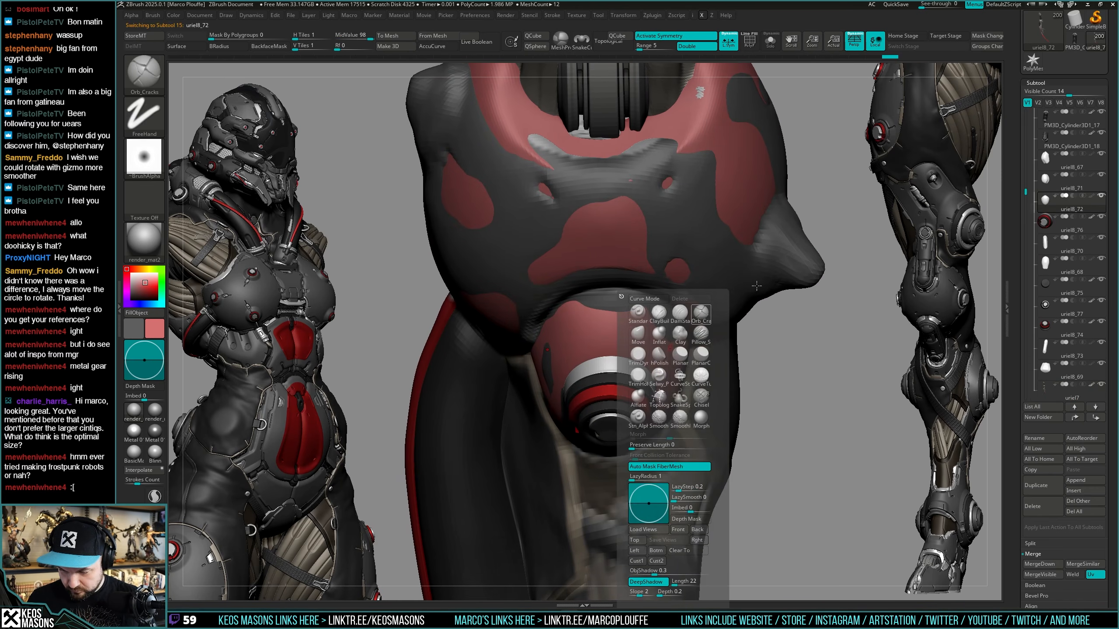
click(606, 346)
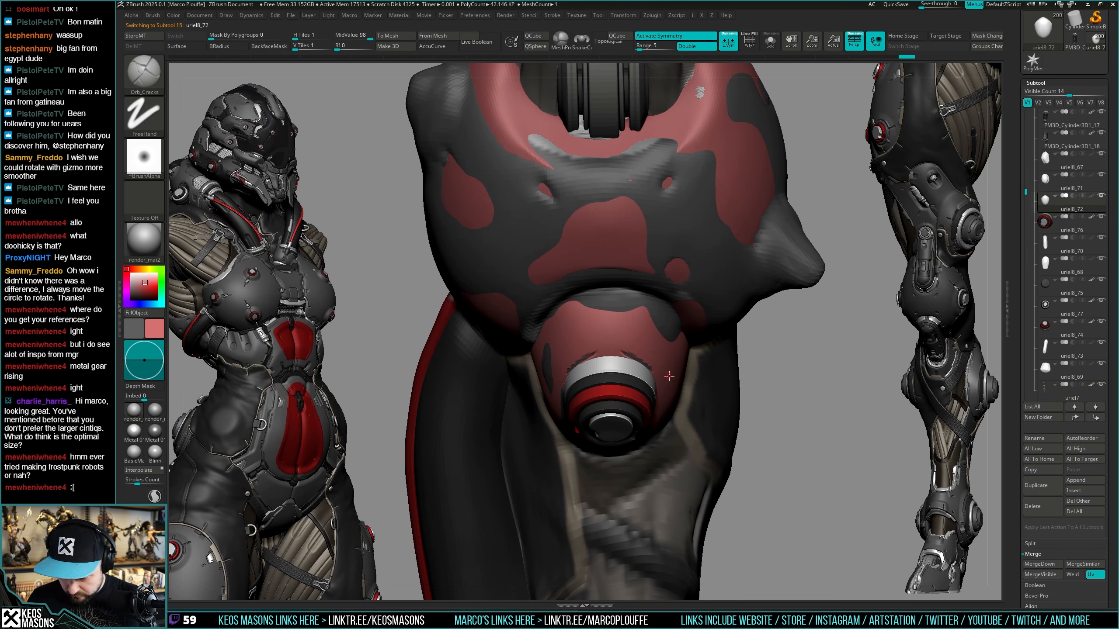
key(ctrl+z)
mouse_move(674, 391)
ctrl+right_down()
mouse_move(693, 348)
mouse_move(770, 334)
mouse_move(746, 346)
mouse_move(784, 353)
mouse_move(720, 346)
mouse_move(679, 368)
mouse_move(642, 346)
mouse_move(762, 339)
mouse_move(722, 376)
mouse_move(662, 381)
mouse_move(689, 392)
mouse_move(686, 403)
mouse_move(681, 376)
ctrl+right_up()
drag(1031, 187, 1032, 155)
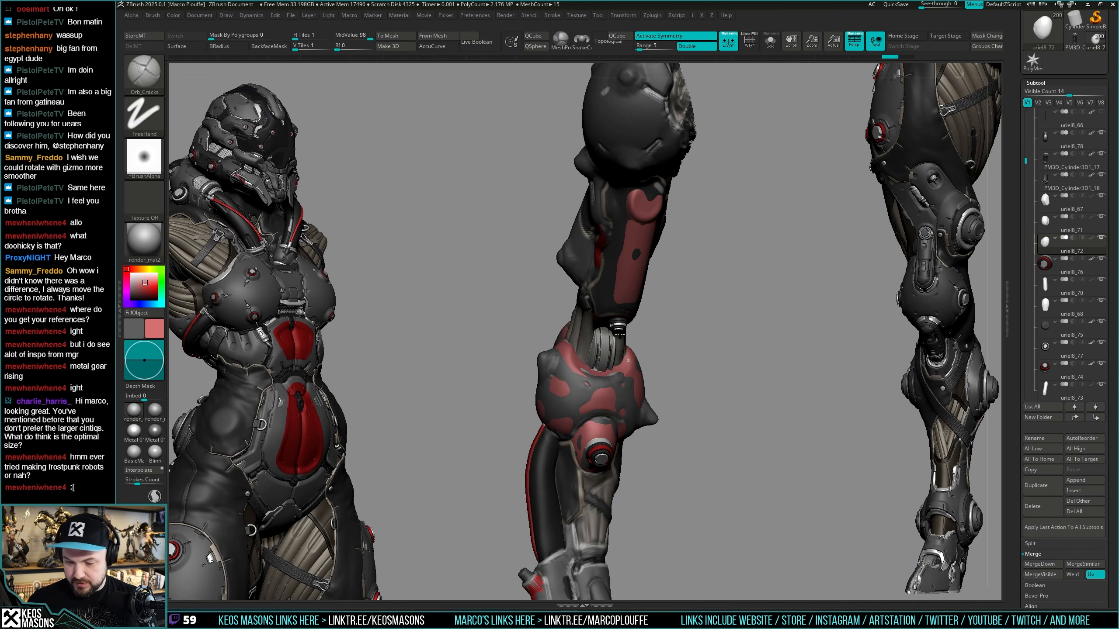
Select the original arm subtool uriel7 and save the tool over spider_44.ztl.
right_drag(577, 372, 723, 344)
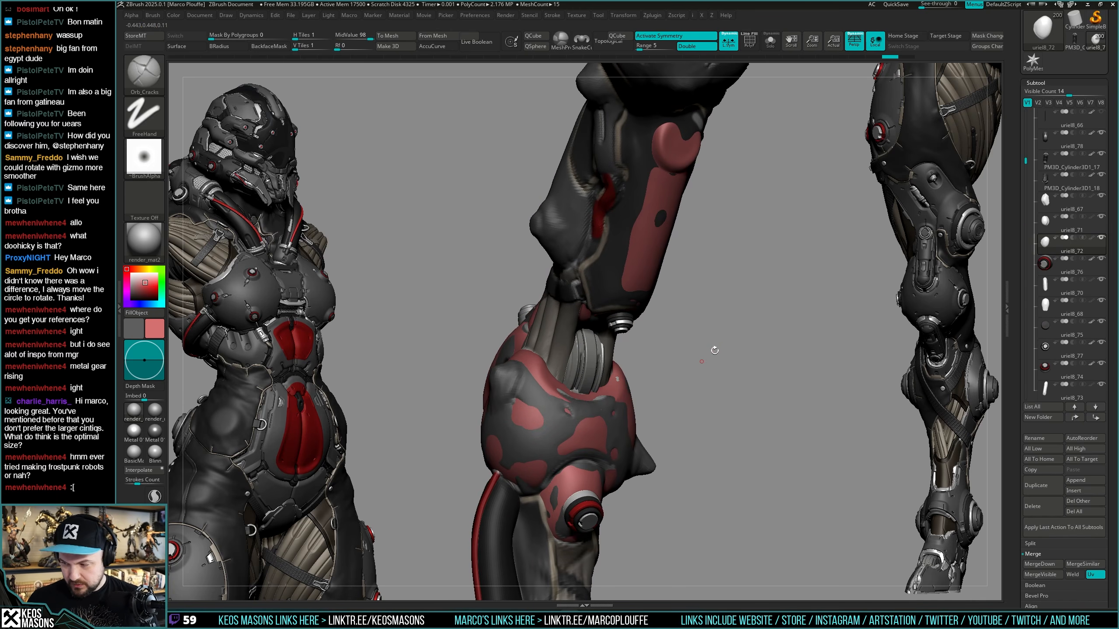
drag(1033, 169, 1033, 280)
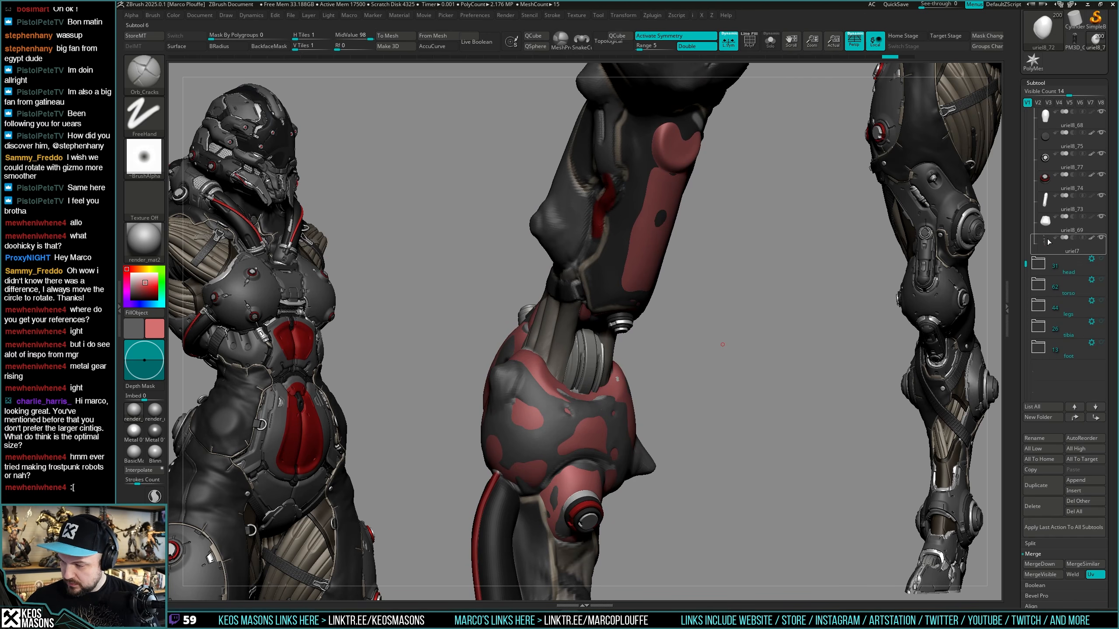
click(1048, 249)
right_drag(758, 324, 731, 359)
scroll(1023, 363, down, 10)
key(ctrl+s)
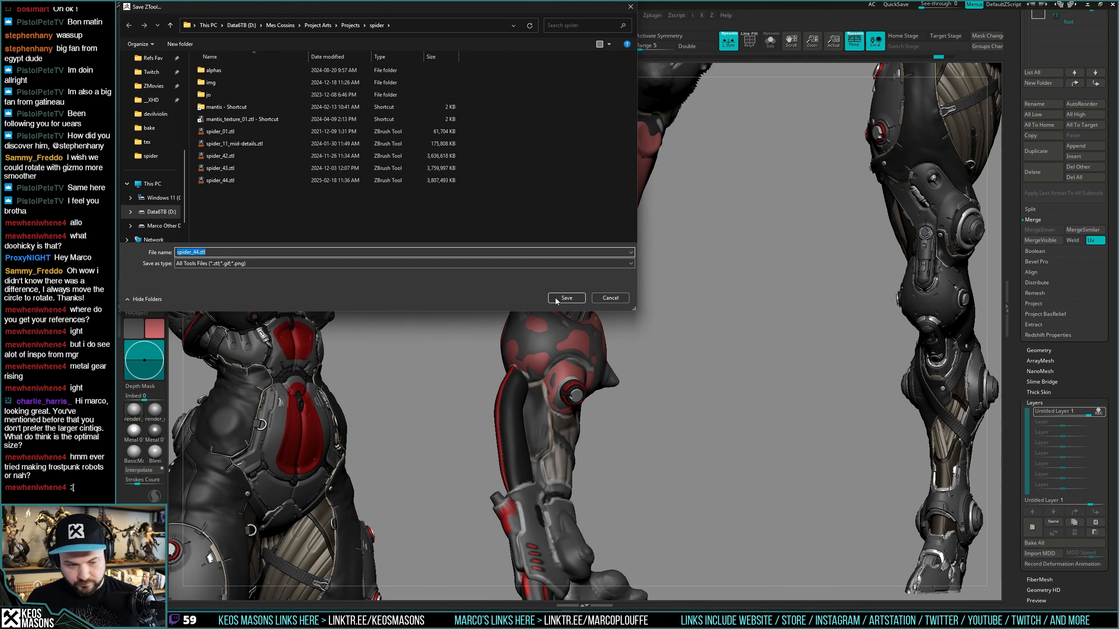
click(564, 298)
click(578, 311)
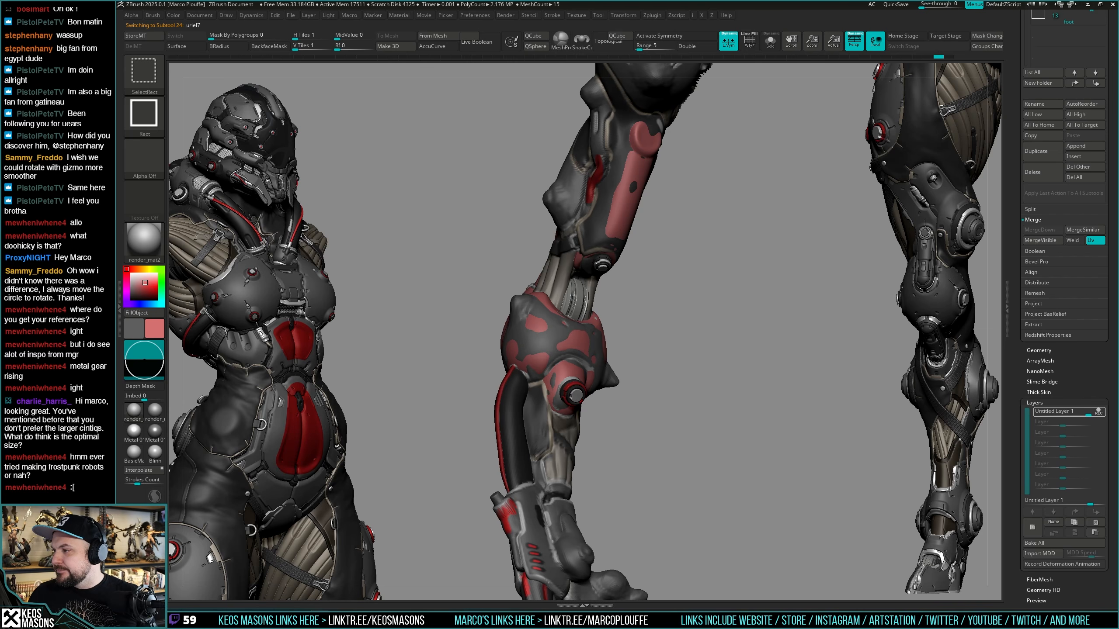
key(ctrl+s)
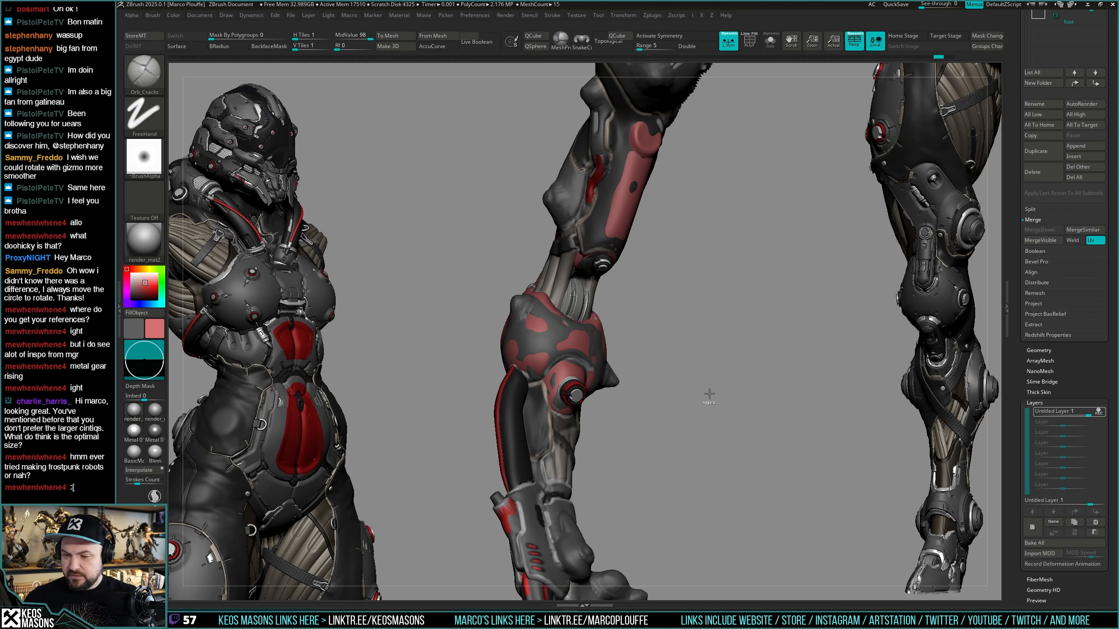
Turn on the visibility of the five body folders from head to foot, including the torso and legs.
mouse_move(709, 396)
ctrl+right_down()
mouse_move(707, 312)
mouse_move(708, 329)
ctrl+right_up()
drag(1010, 287, 1011, 377)
click(1101, 331)
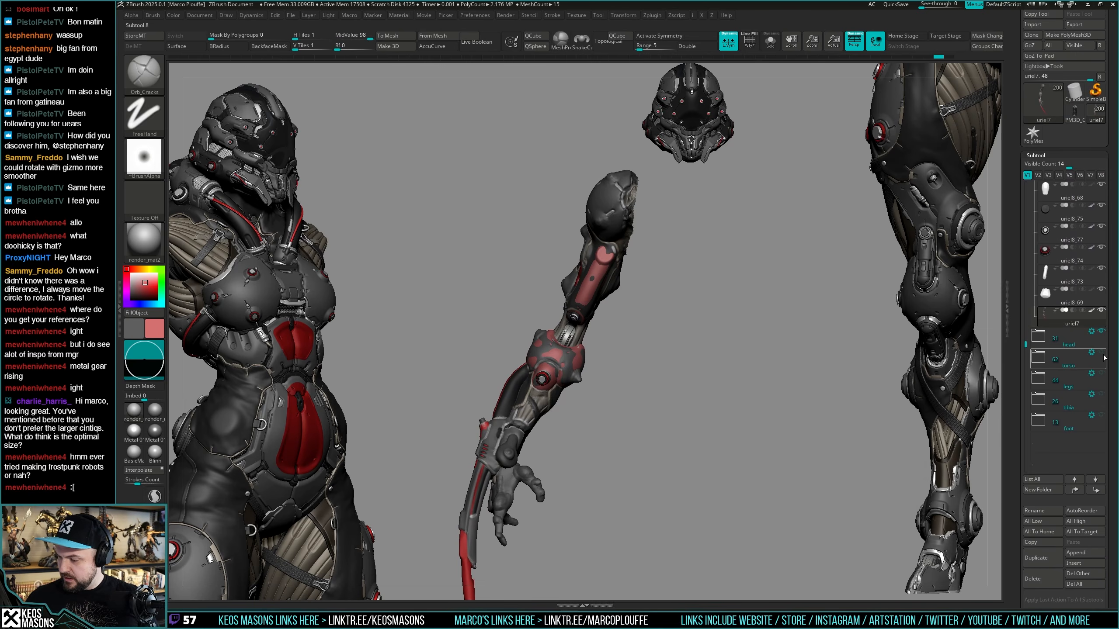
click(1101, 352)
click(1101, 373)
click(1100, 394)
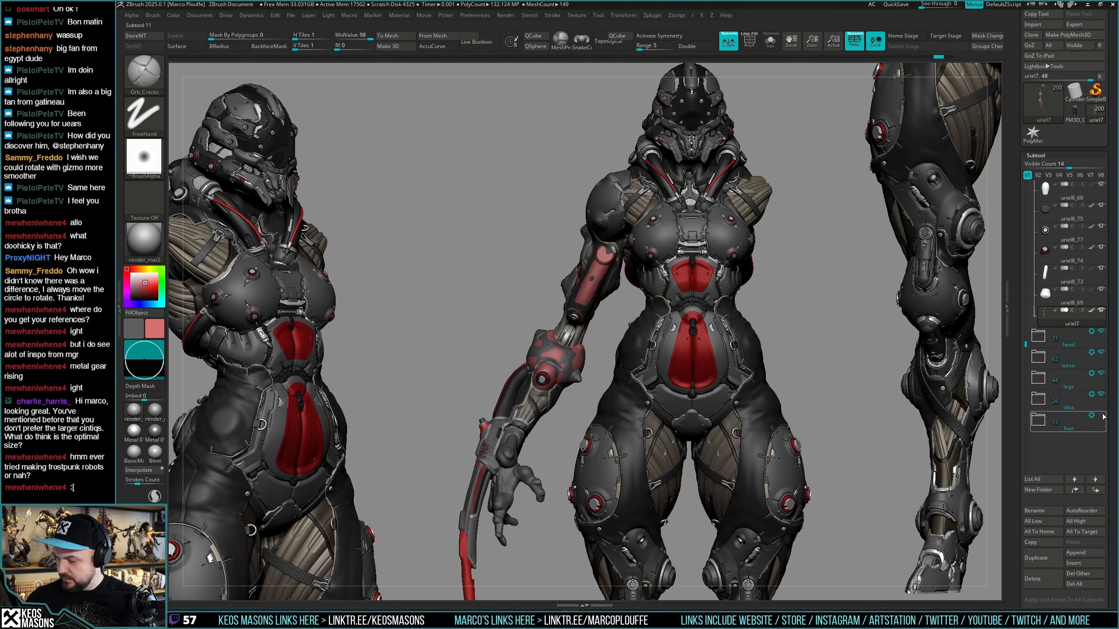
click(1101, 415)
Show the otherarms folder and the hidden arm subtools uriel8_3 and uriel8_66, and frame the full character.
drag(1028, 337, 1026, 185)
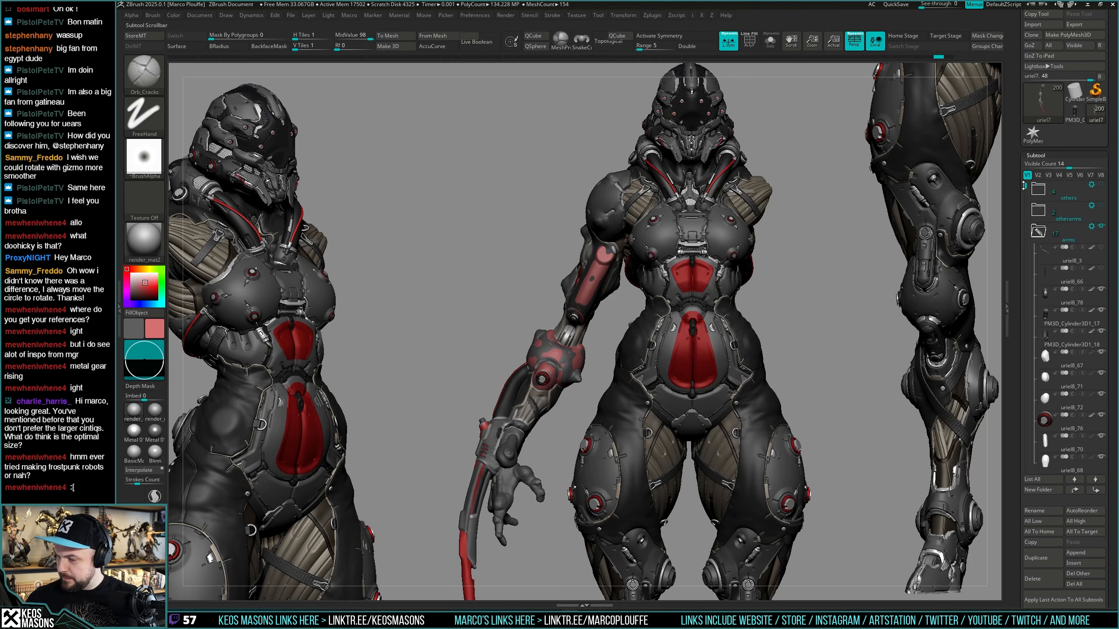
click(1101, 205)
key(f)
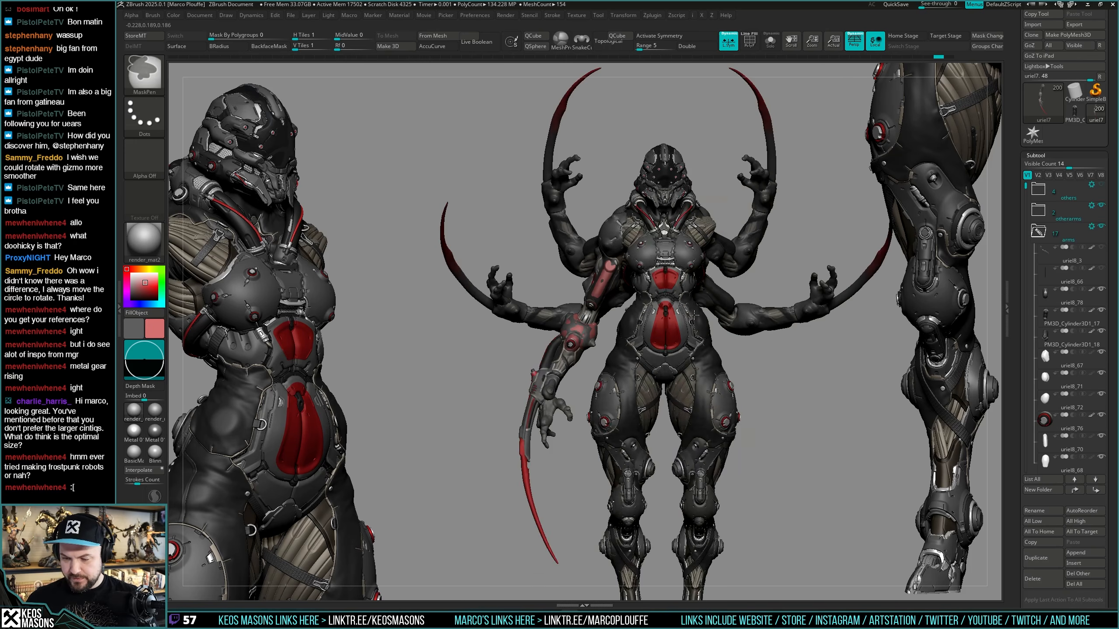
click(1102, 250)
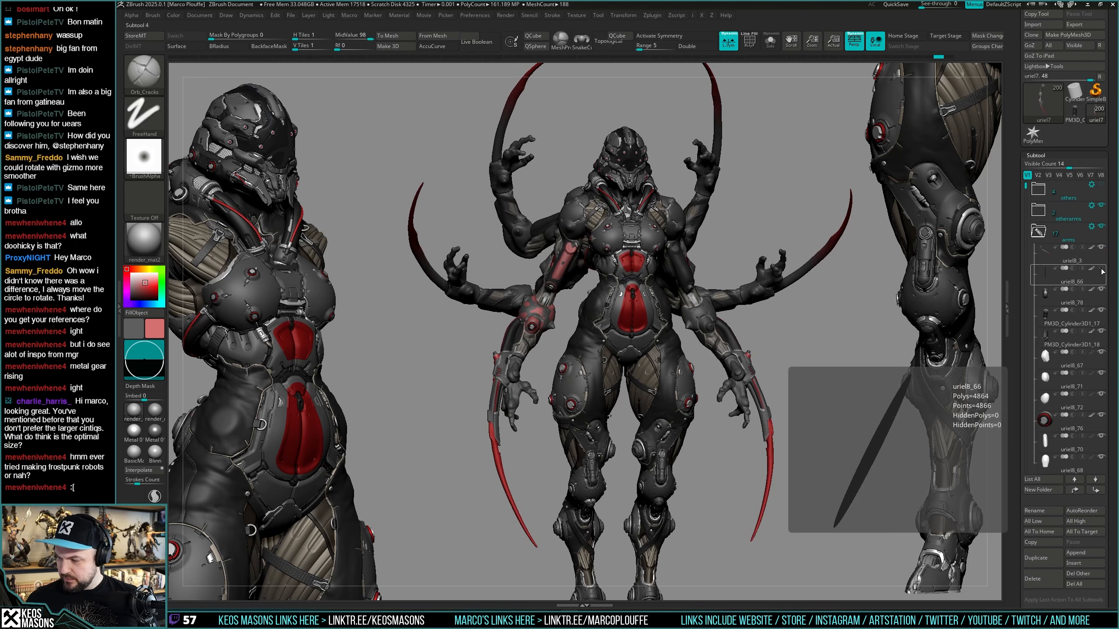
alt+drag(754, 317, 733, 297)
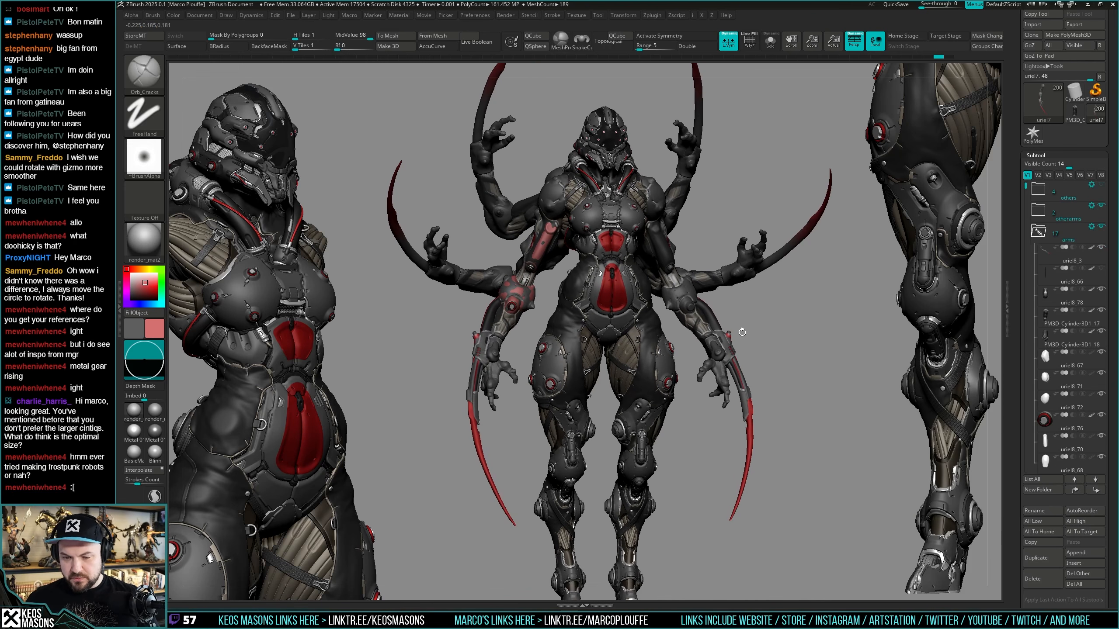
Save the tool with all body parts shown, replacing spider_44.ztl.
key(ctrl+s)
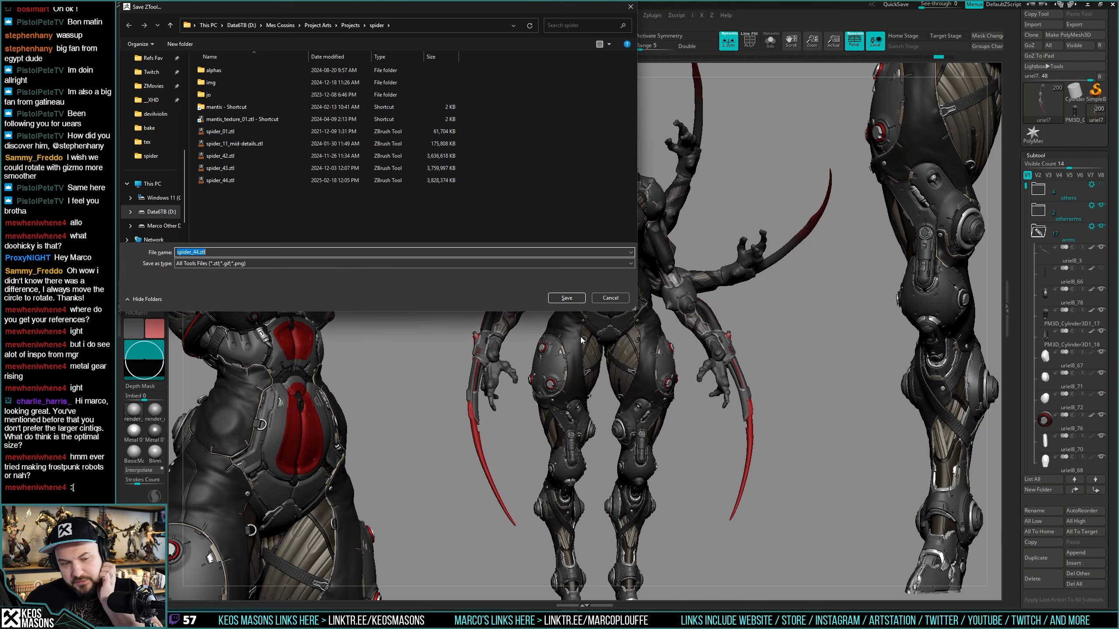
click(567, 298)
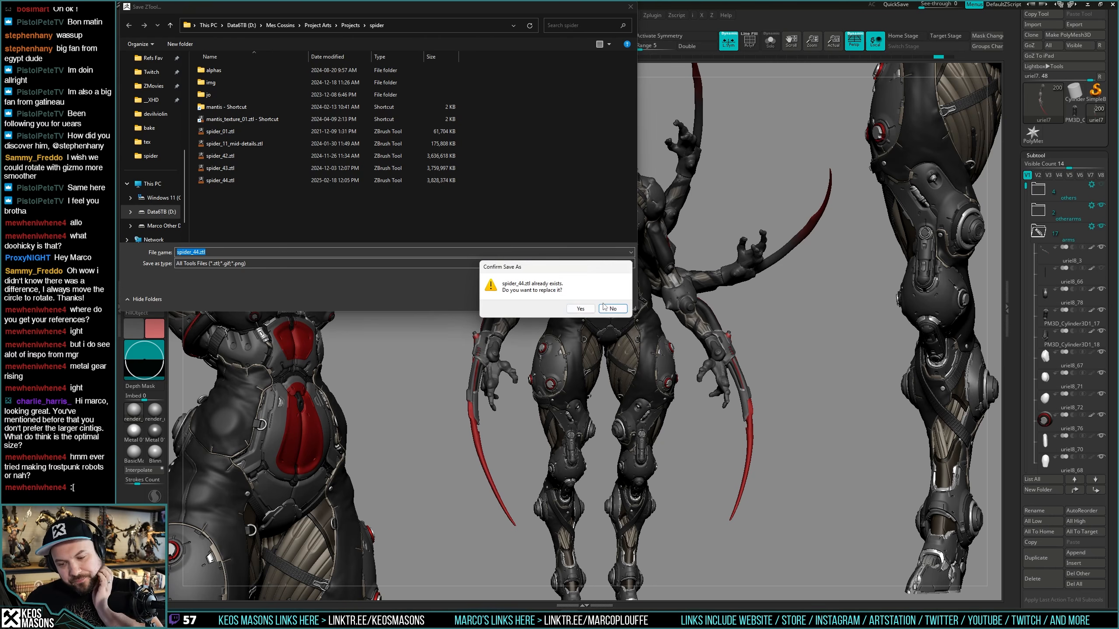
click(580, 311)
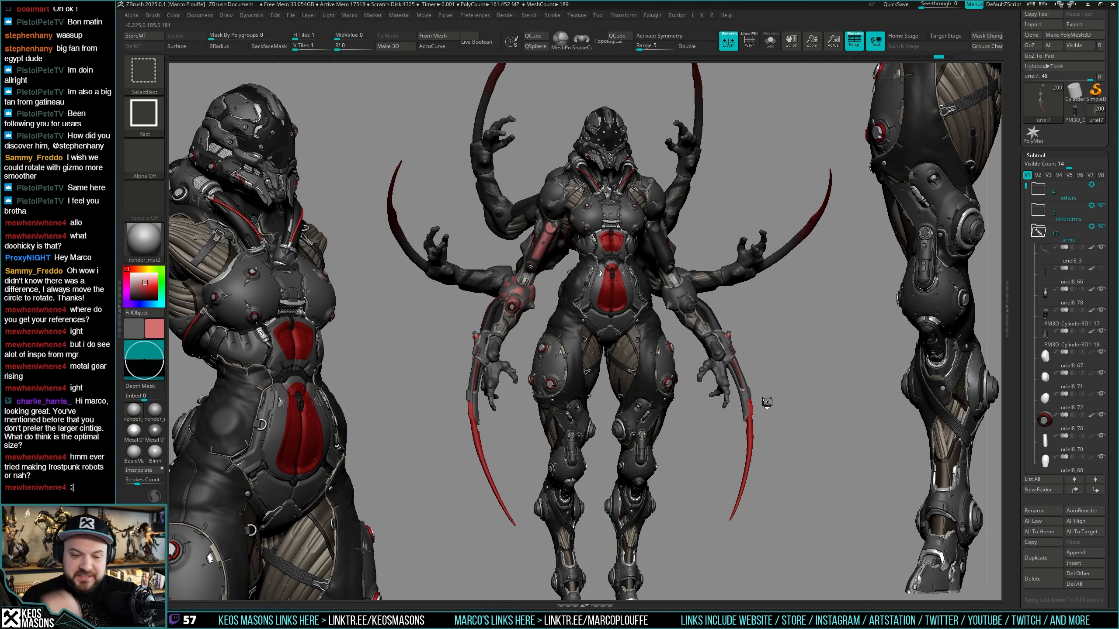